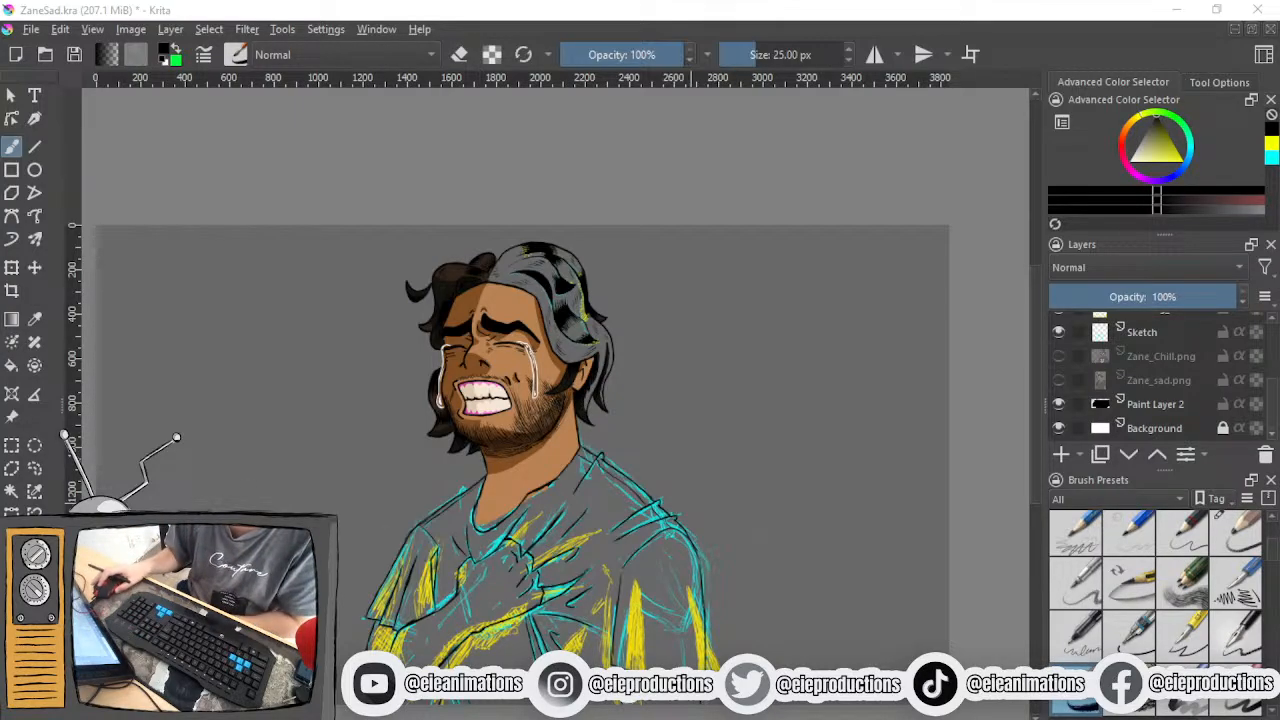
- Hide the cyan Sketch layer and the yellow Shading_sketch layer so only the inked lines and colours show
scroll(632, 504, "up", 2)
scroll(640, 492, "up", 1)
left_click_drag(640, 492, 768, 235)
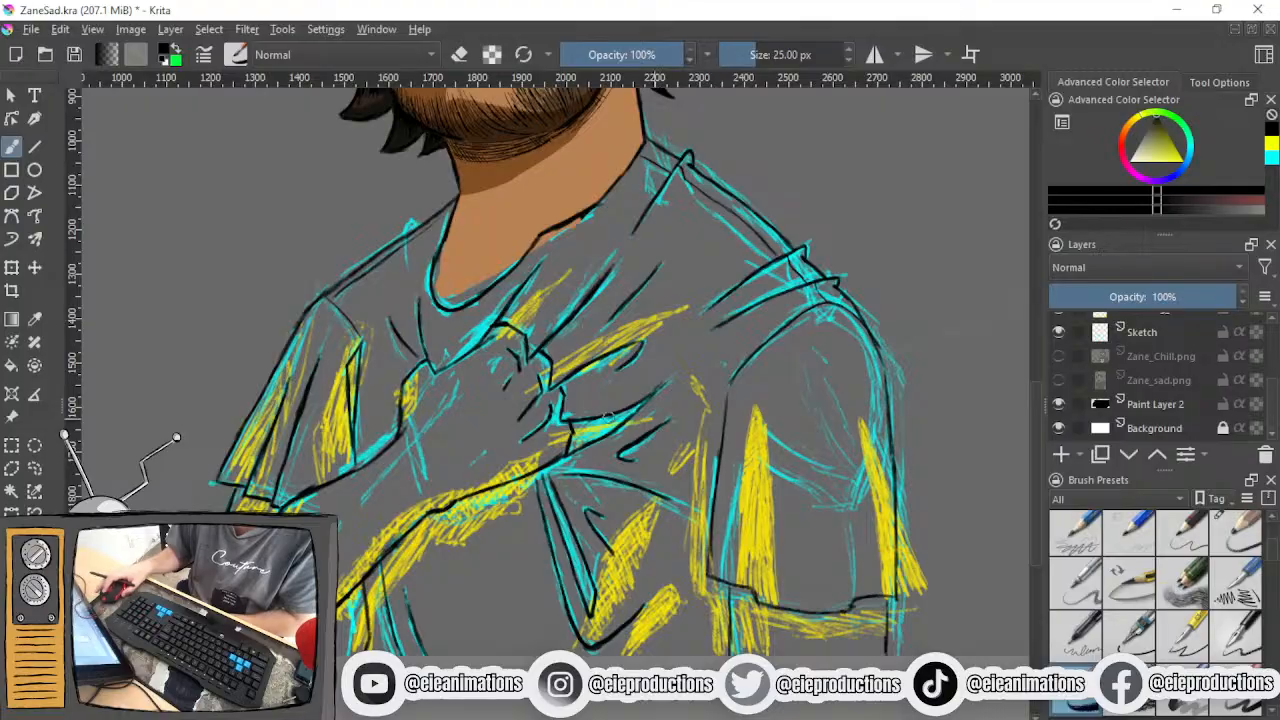
left_click(1058, 331)
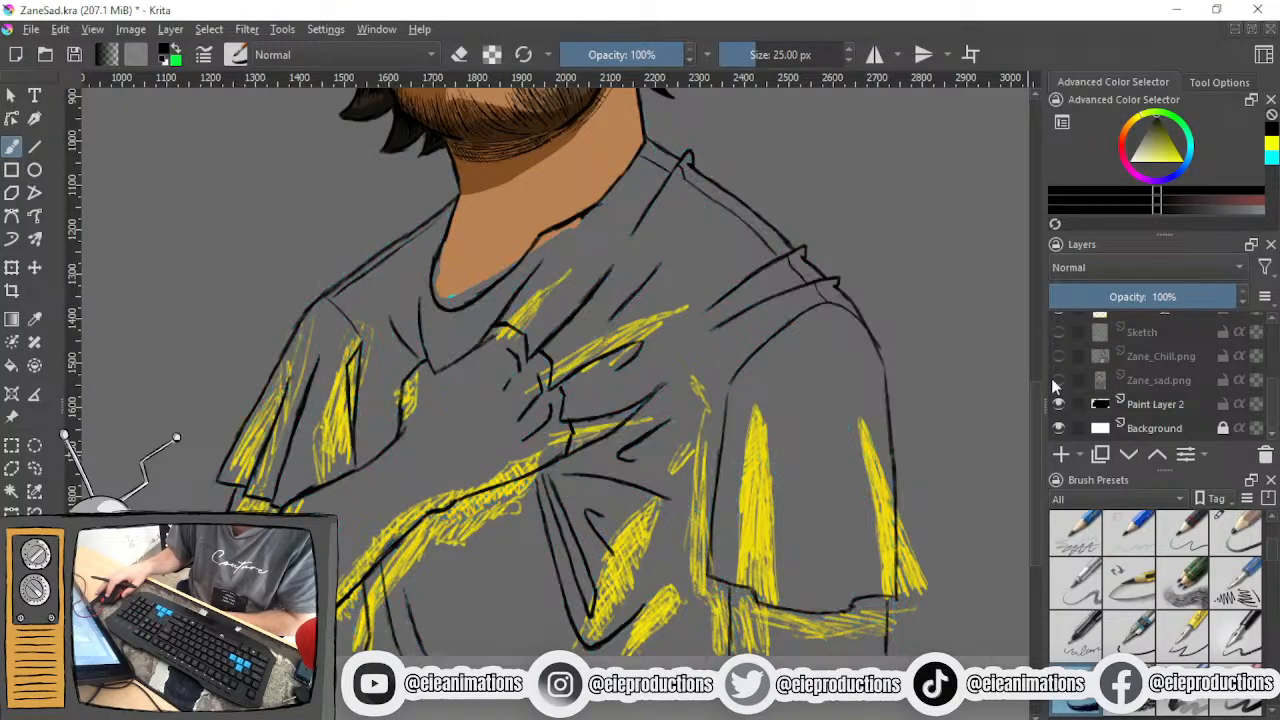
scroll(1052, 380, "up", 1)
left_click(1058, 371)
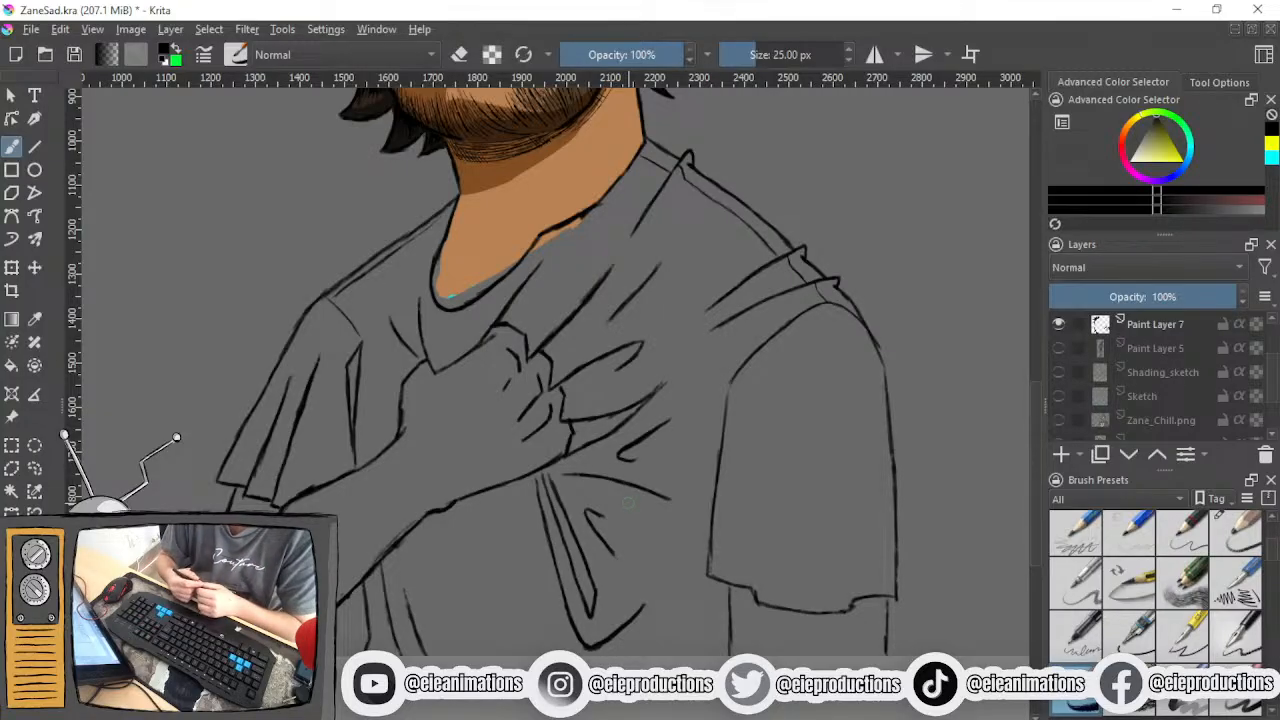
- Examine the coloured head and the inked hand and shirt folds at different magnifications
scroll(602, 485, "down", 1)
left_click_drag(538, 250, 513, 569)
scroll(558, 587, "up", 3)
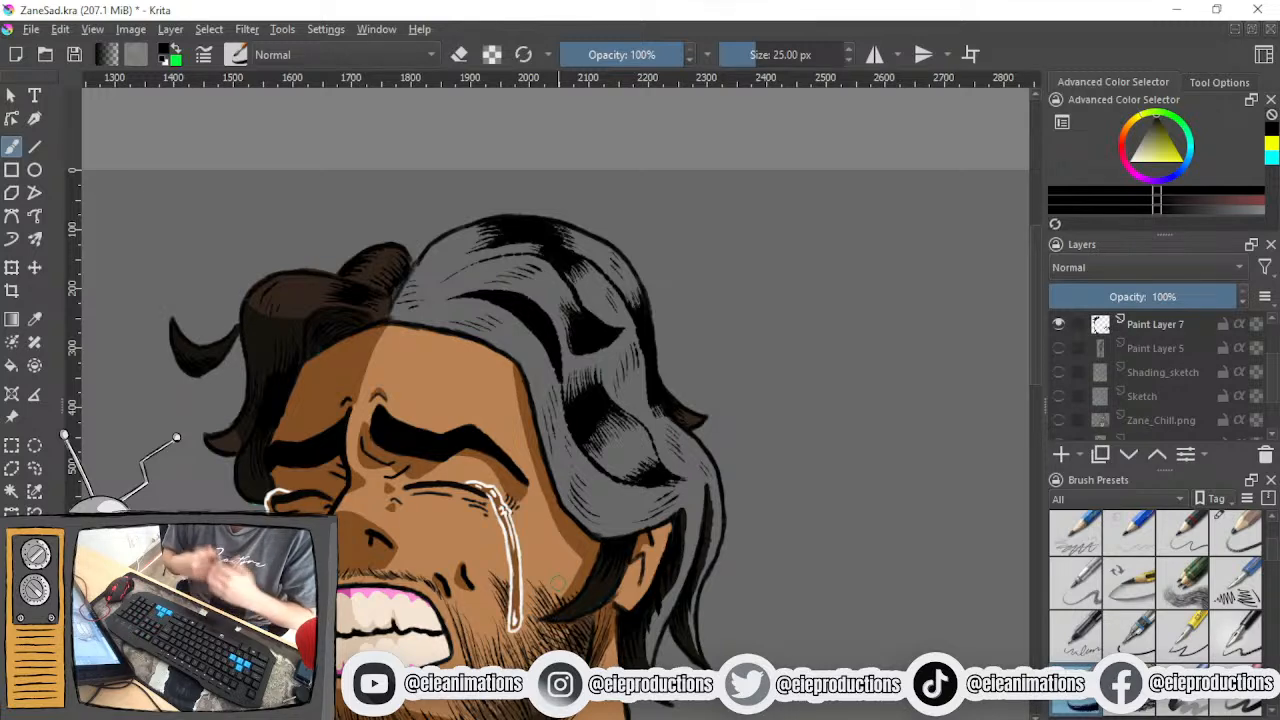
scroll(532, 606, "down", 2)
left_click_drag(518, 672, 586, 378)
scroll(603, 527, "up", 3)
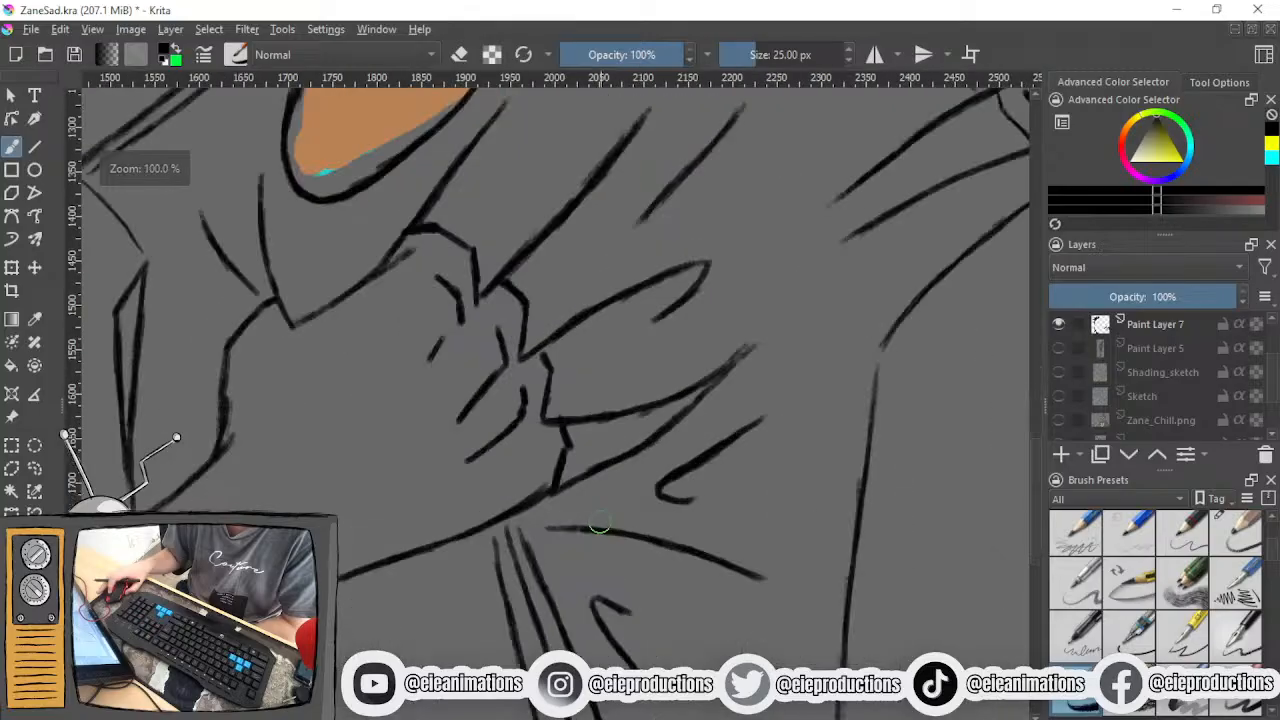
scroll(570, 430, "down", 2)
left_click_drag(570, 430, 571, 534)
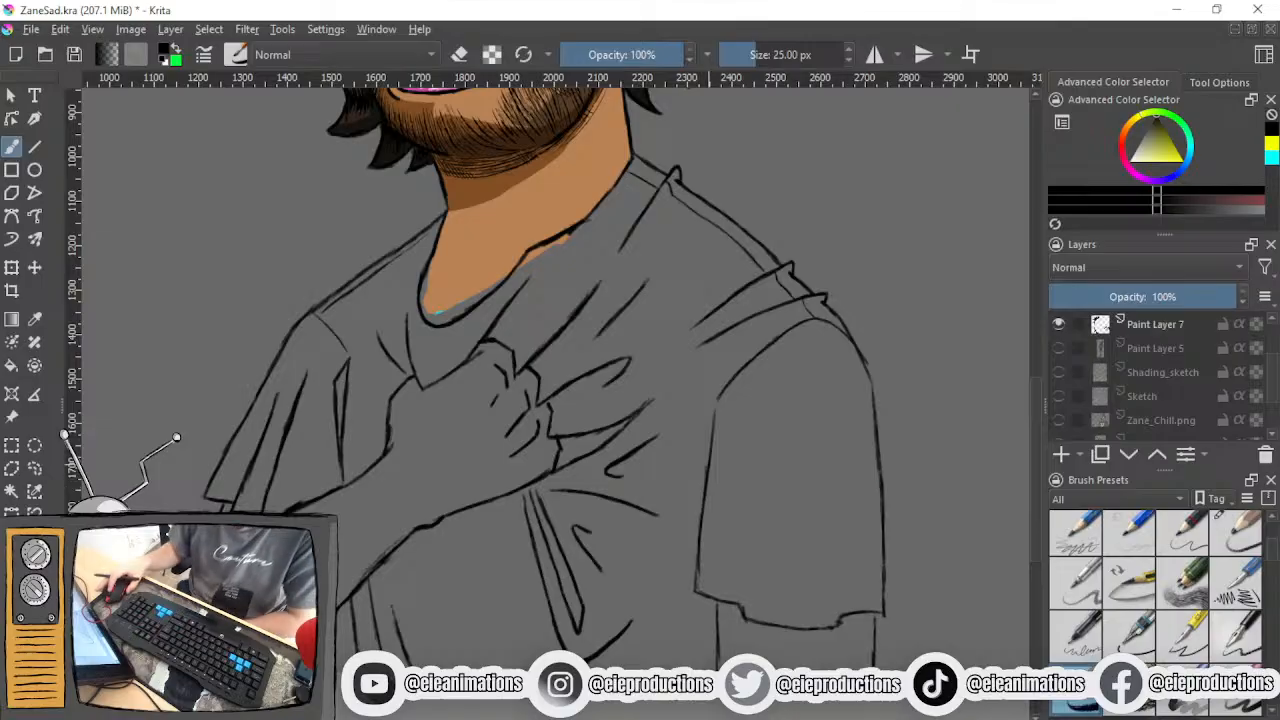
- On the Colour layer, sample the light skin tone and paint the gap along the neckline with a 40 px brush
scroll(1150, 368, "up", 2)
left_click(1150, 371)
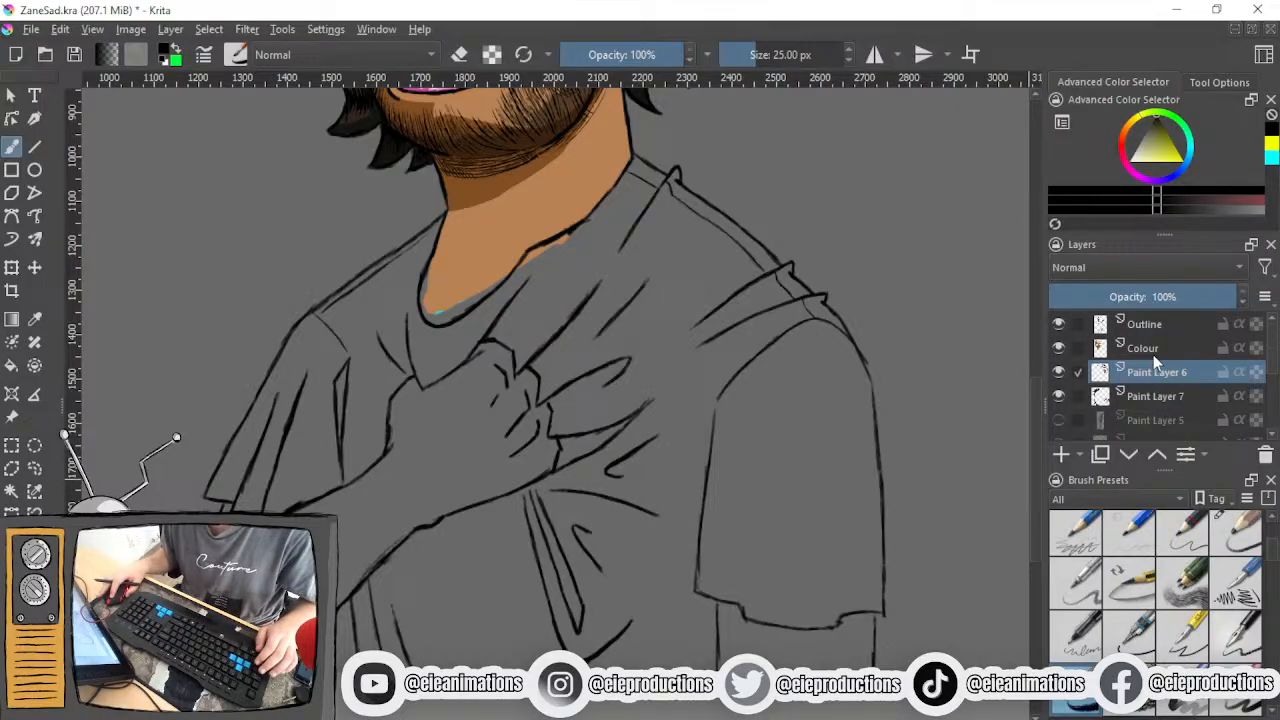
left_click(1153, 352)
left_click_drag(574, 300, 671, 488)
scroll(671, 488, "up", 1)
left_click(575, 410, "ctrl")
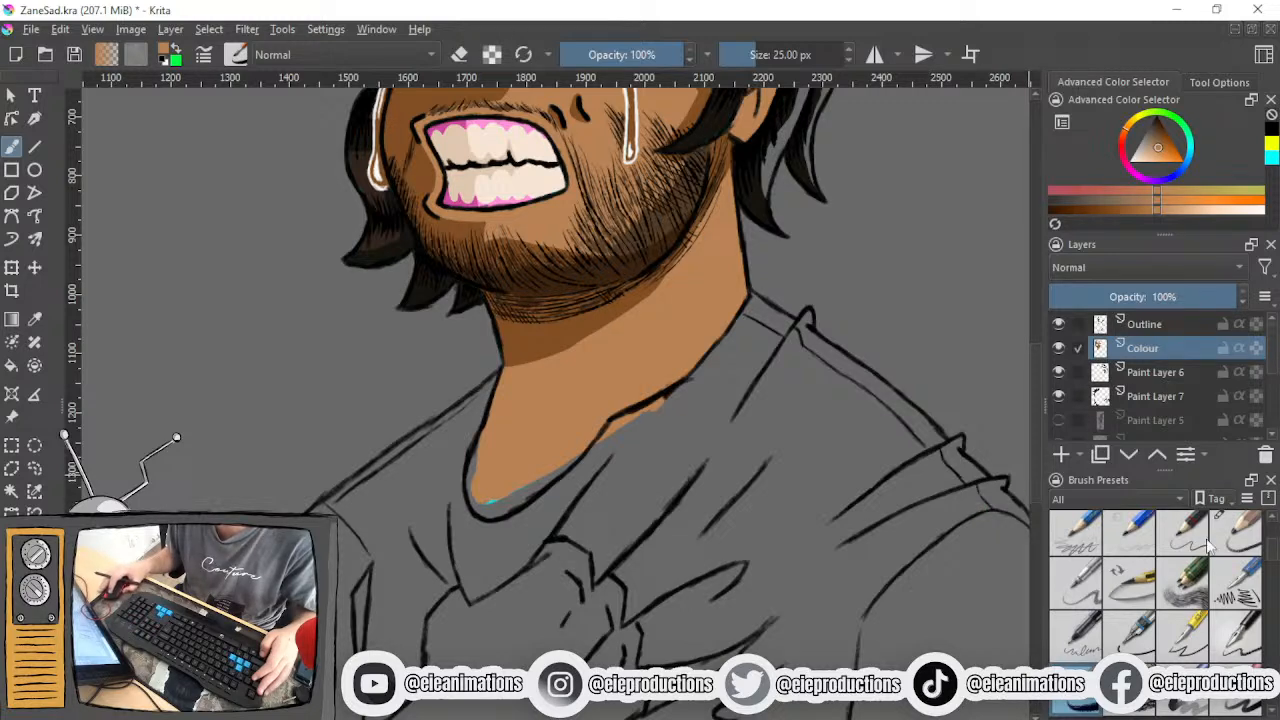
scroll(1182, 577, "down", 3)
left_click(1080, 594)
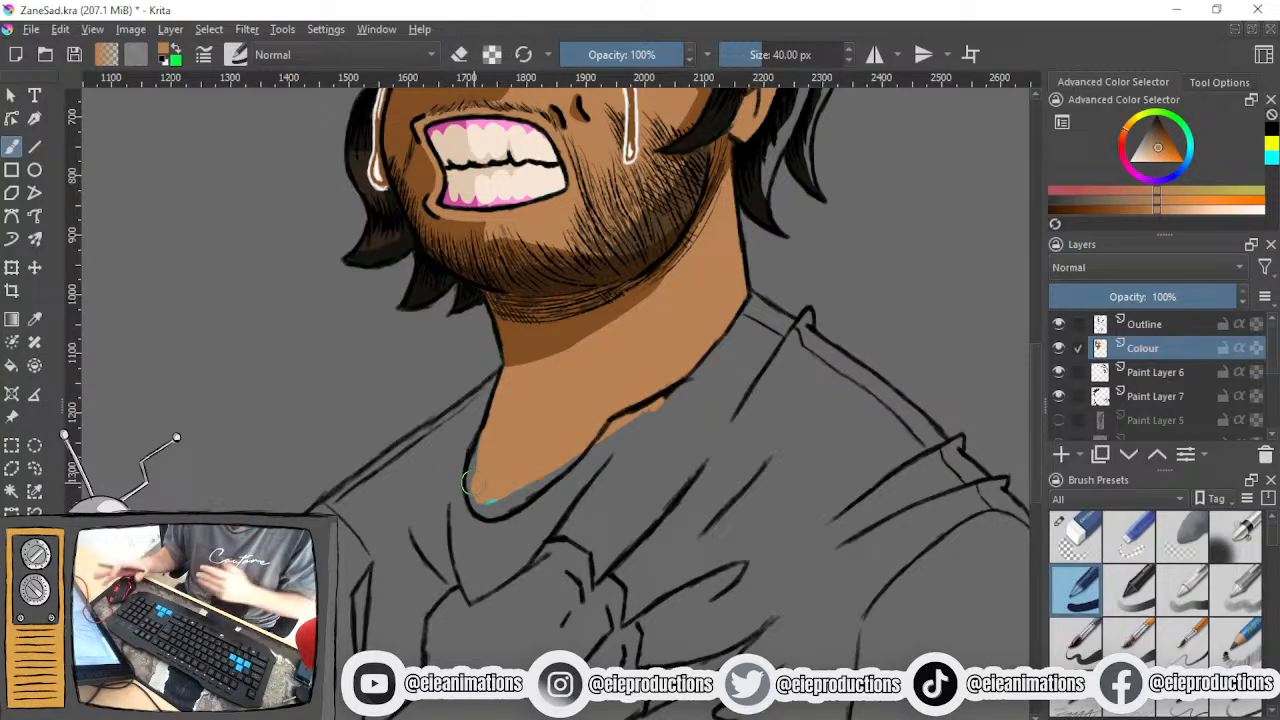
scroll(470, 485, "up", 2)
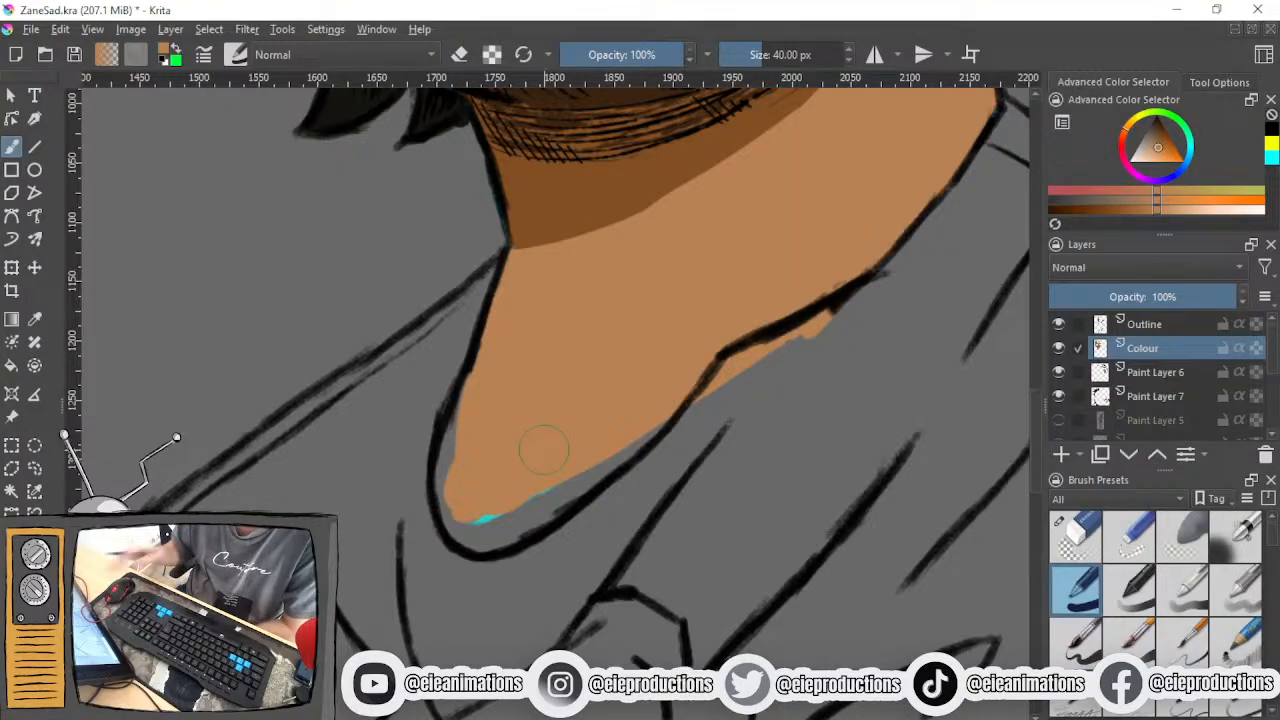
mouse_move(455, 447)
left_mouse_down()
mouse_move(453, 507)
mouse_move(490, 529)
mouse_move(607, 452)
left_mouse_up()
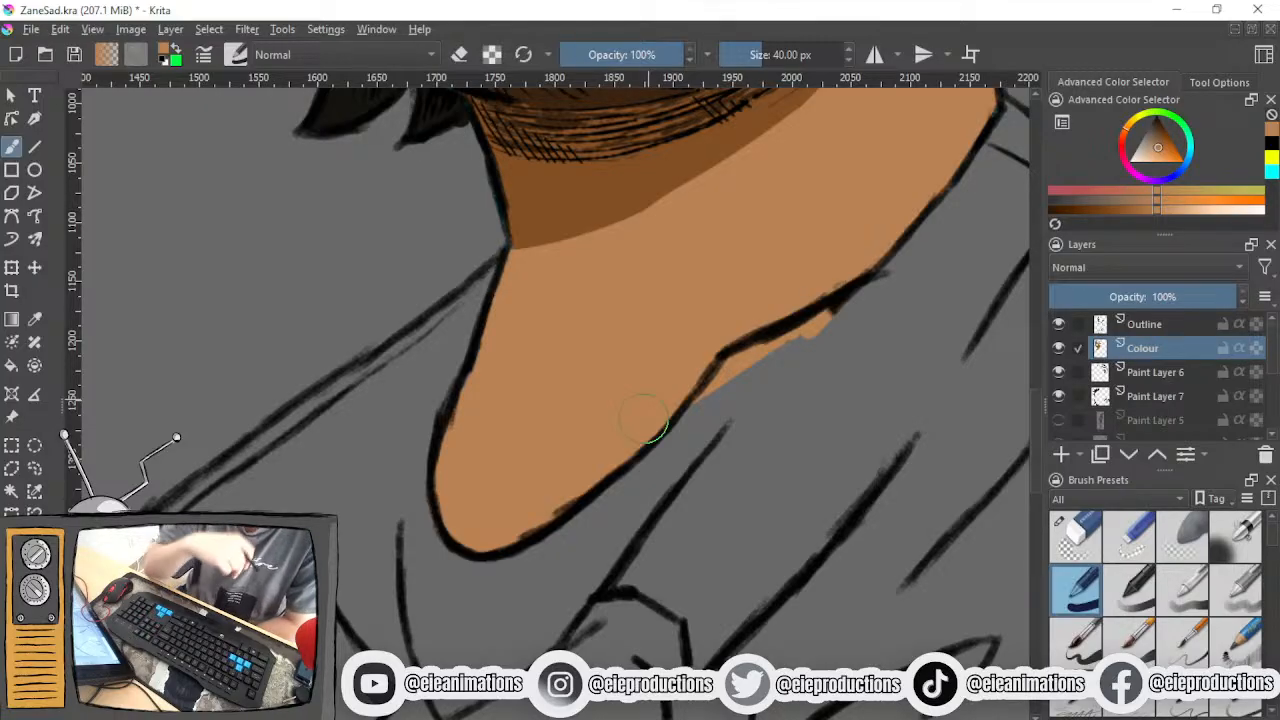
- Inspect the filled neck, the shirt collar and the face in the overall drawing
scroll(645, 420, "down", 4)
left_click_drag(620, 413, 590, 501)
scroll(592, 499, "up", 1)
left_click_drag(541, 448, 371, 287)
left_click_drag(483, 422, 546, 447)
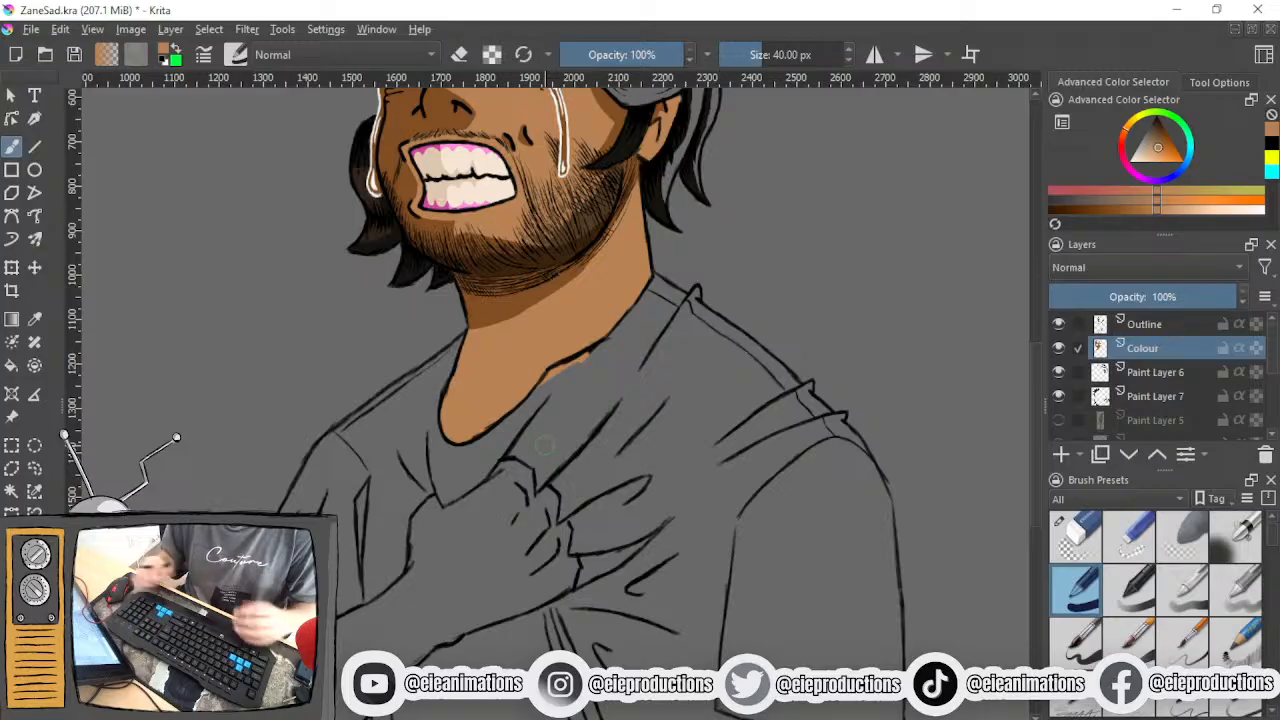
left_click_drag(575, 414, 637, 513)
left_click_drag(591, 378, 565, 542)
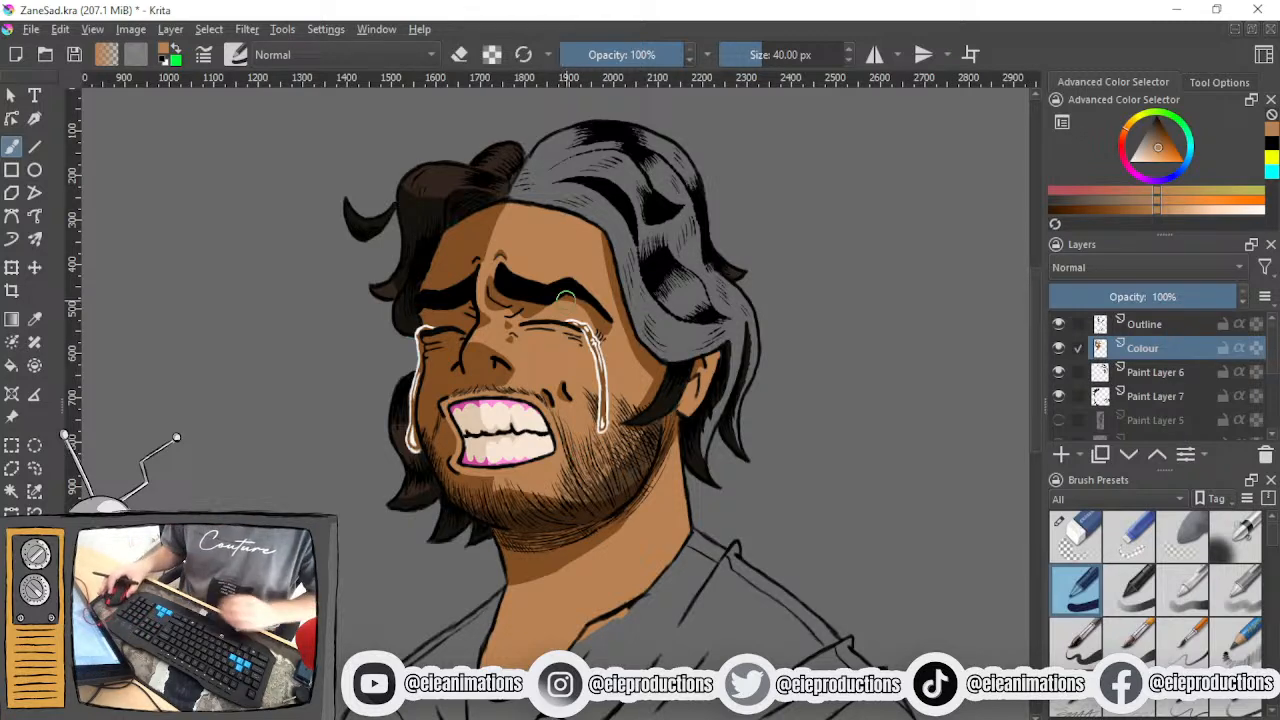
- On Paint Layer 7, sample the dark brown hair colour and paint the grey locks at the back of the head
left_click(1160, 400)
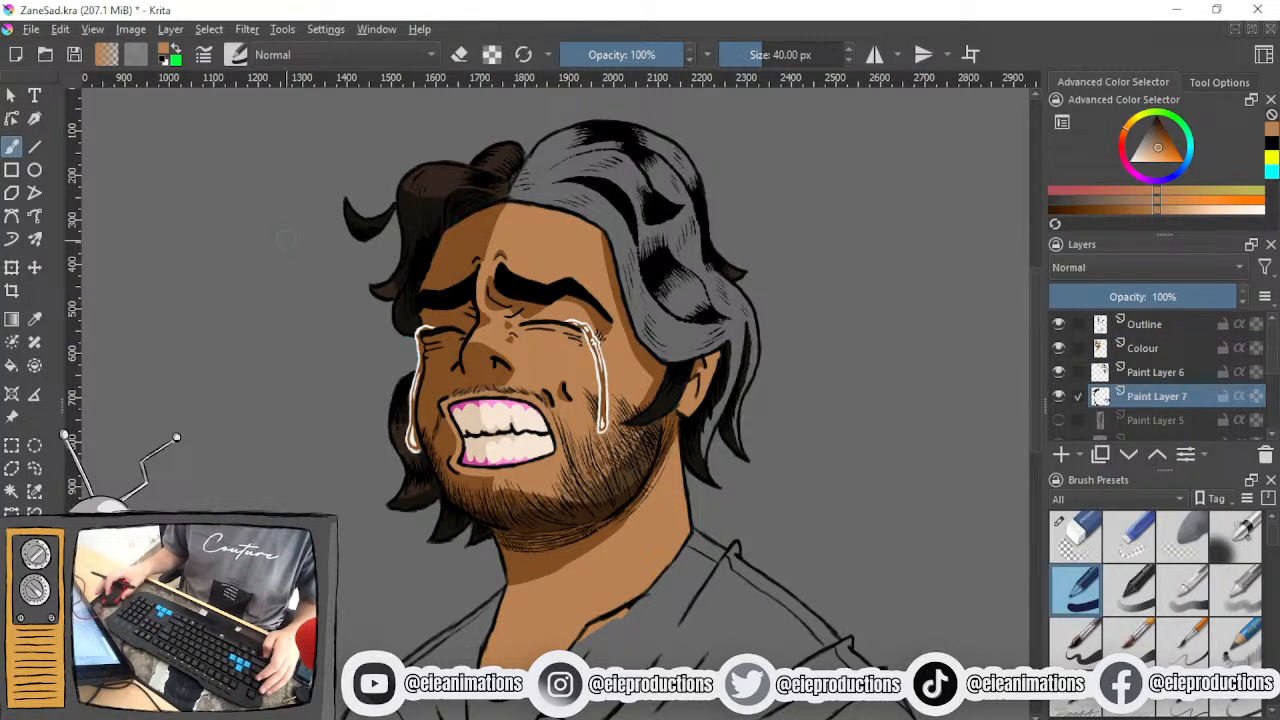
scroll(393, 264, "up", 3)
left_click_drag(486, 282, 470, 561)
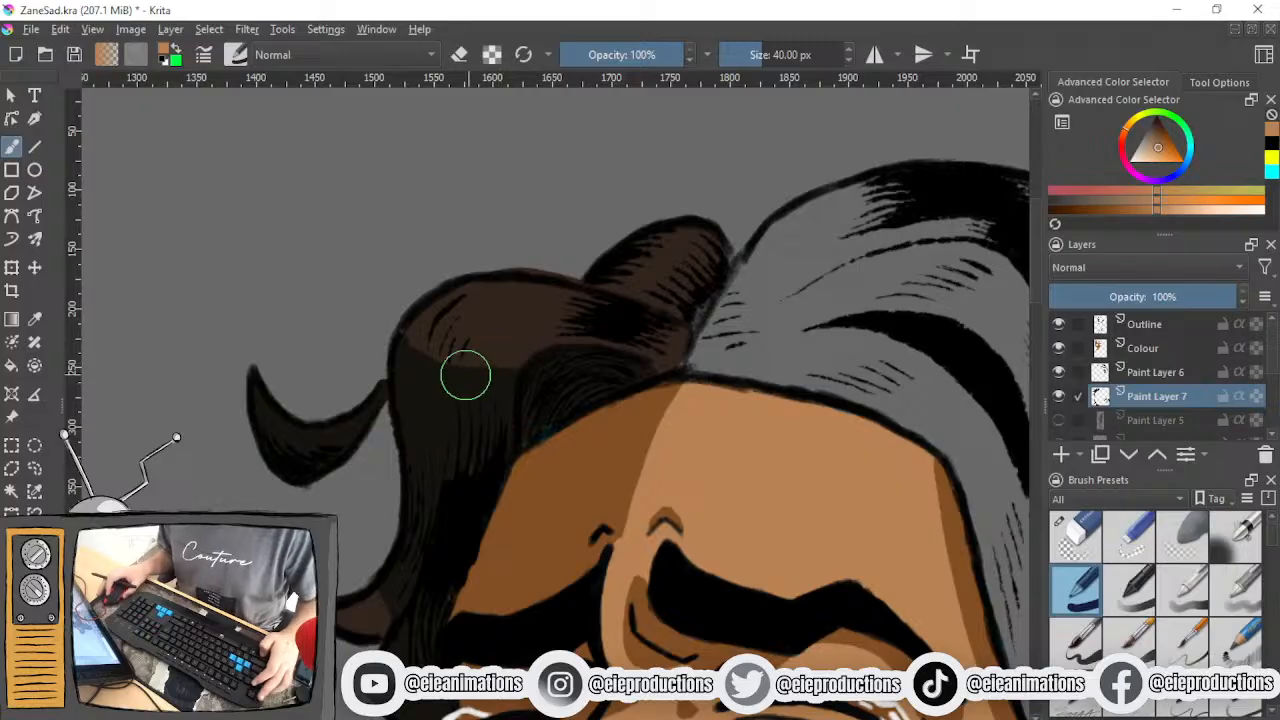
left_click(519, 319, "ctrl")
scroll(524, 334, "down", 5)
left_click_drag(632, 390, 504, 367)
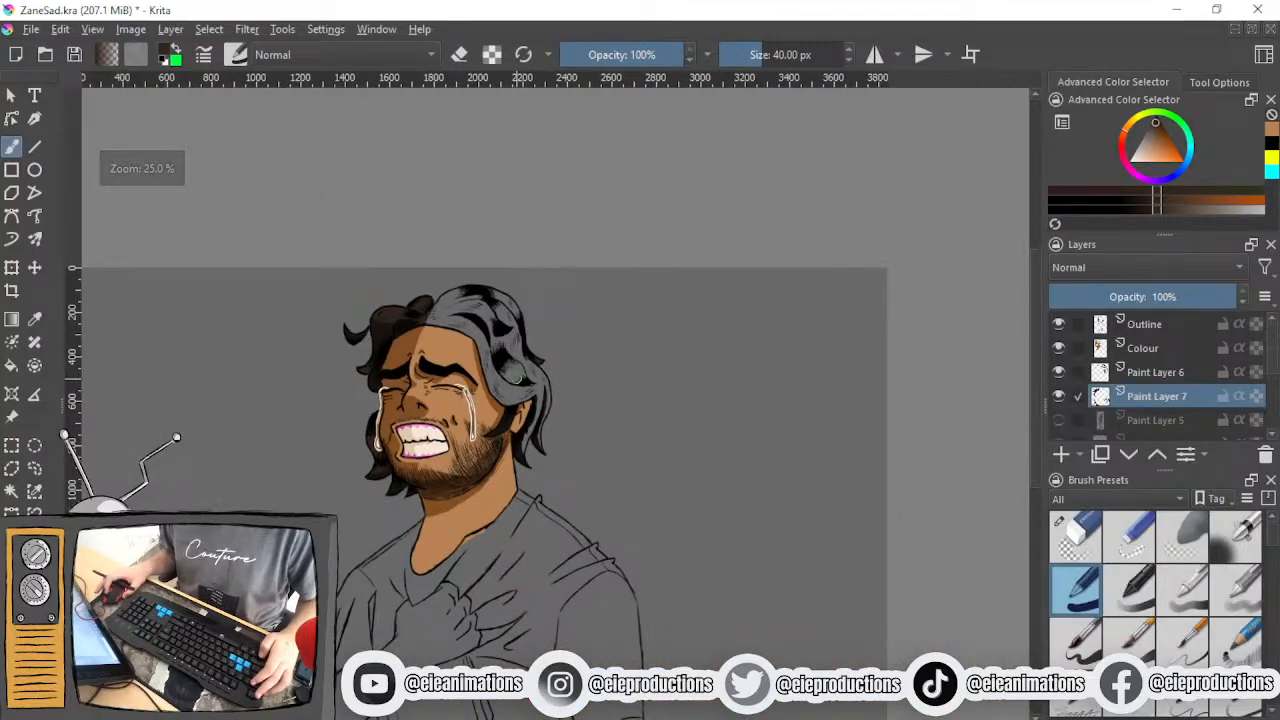
scroll(527, 395, "up", 6)
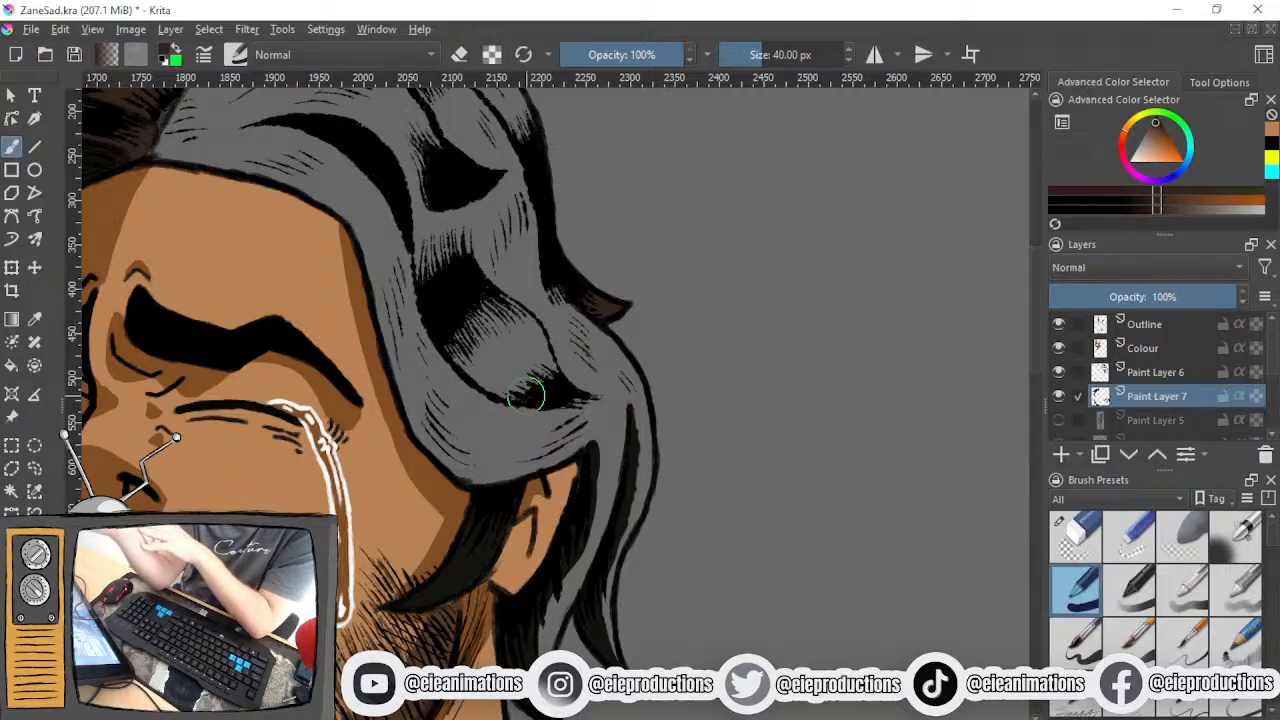
mouse_move(526, 395)
left_mouse_down()
mouse_move(495, 438)
mouse_move(565, 465)
mouse_move(602, 463)
mouse_move(587, 432)
mouse_move(603, 438)
mouse_move(587, 446)
mouse_move(563, 391)
mouse_move(491, 456)
mouse_move(443, 471)
mouse_move(463, 507)
mouse_move(513, 486)
mouse_move(521, 441)
mouse_move(505, 408)
mouse_move(514, 382)
mouse_move(447, 256)
mouse_move(493, 298)
mouse_move(565, 408)
mouse_move(538, 350)
mouse_move(540, 404)
mouse_move(509, 263)
mouse_move(559, 355)
mouse_move(553, 291)
mouse_move(506, 216)
mouse_move(441, 173)
mouse_move(559, 273)
mouse_move(540, 238)
mouse_move(556, 254)
mouse_move(526, 201)
mouse_move(440, 149)
mouse_move(548, 232)
mouse_move(472, 157)
left_mouse_up()
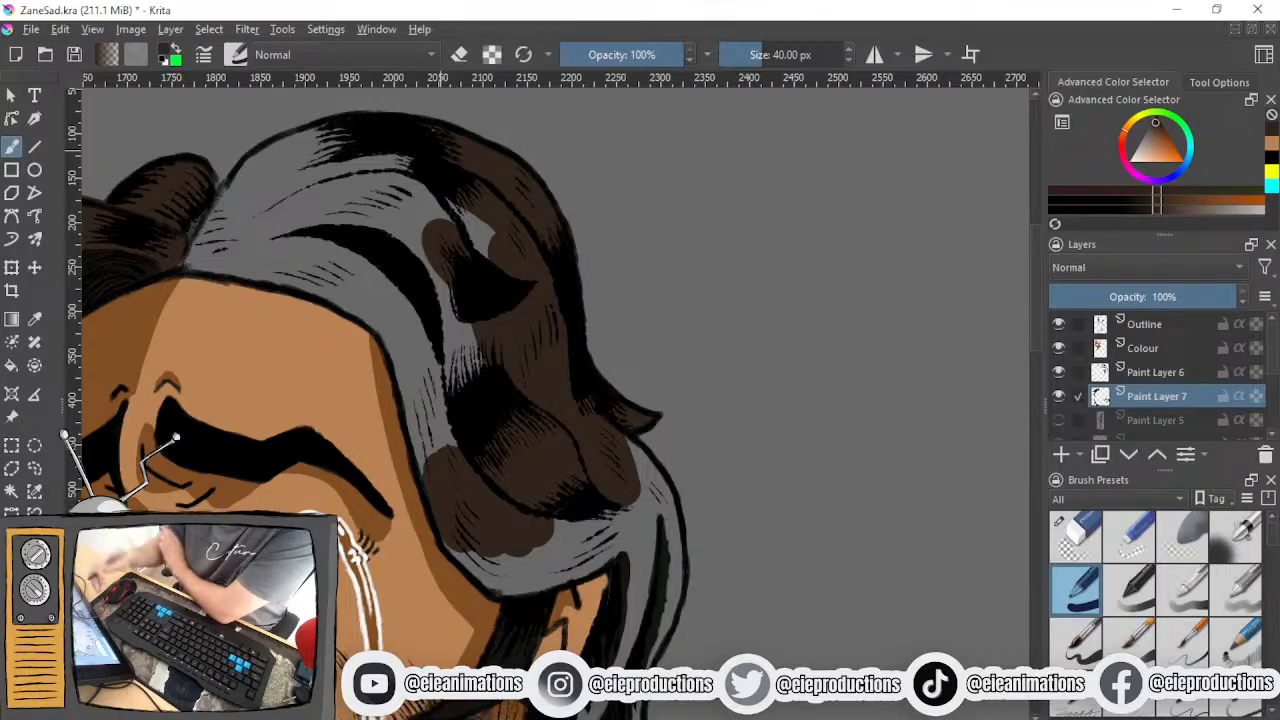
- Paint the grey front and crown sections of the hair dark brown, from the parting towards the back
left_click_drag(432, 227, 769, 223)
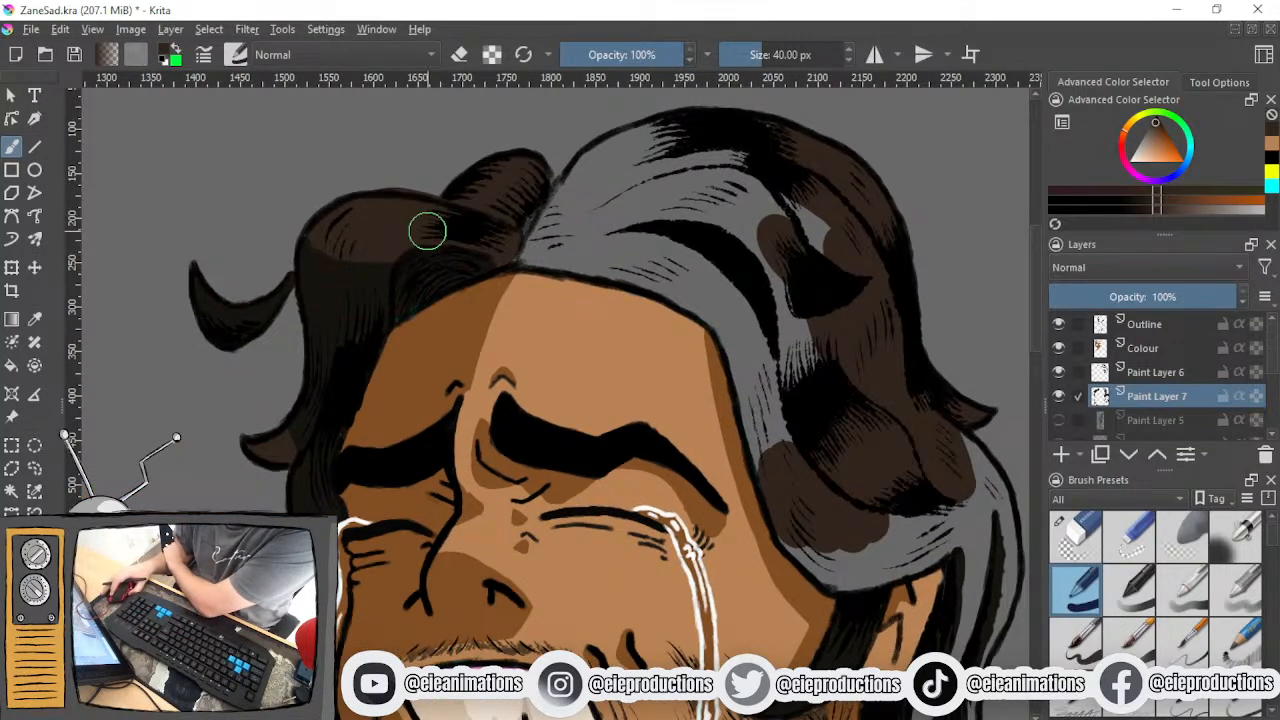
left_click_drag(545, 328, 449, 366)
scroll(449, 366, "up", 1)
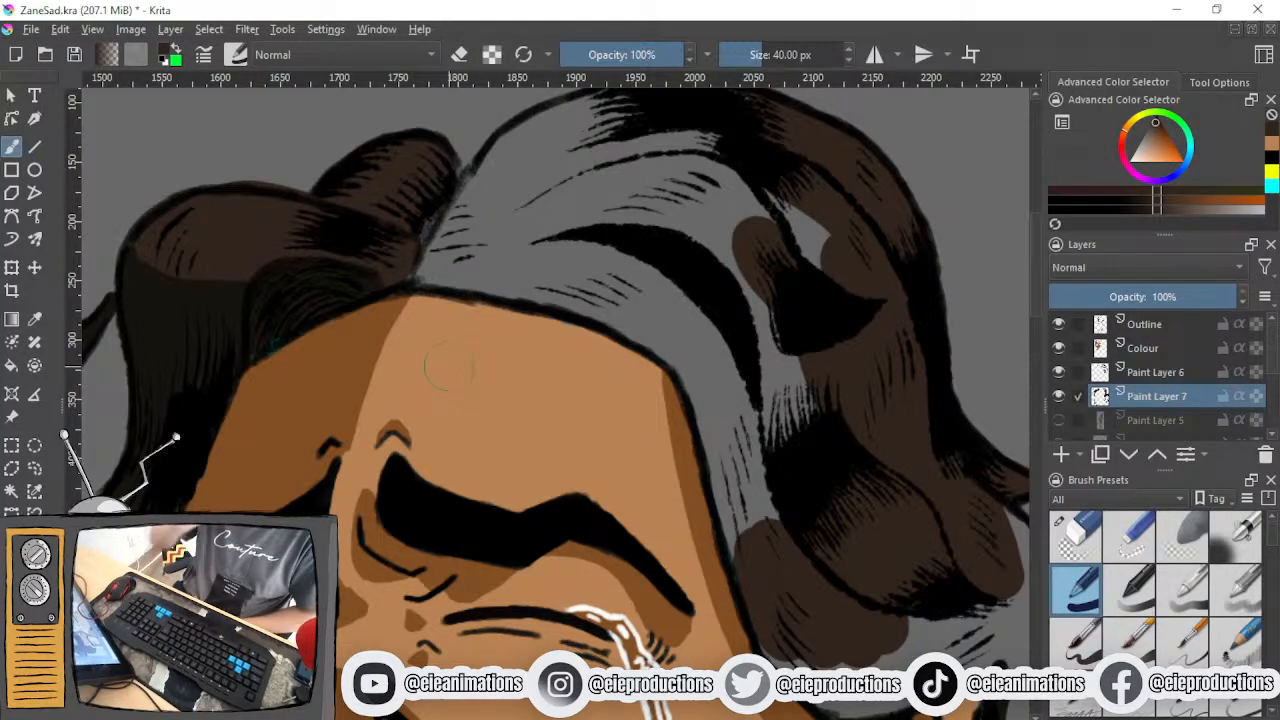
left_click_drag(486, 247, 478, 354)
mouse_move(621, 238)
left_mouse_down()
mouse_move(506, 281)
mouse_move(571, 228)
mouse_move(469, 297)
mouse_move(434, 366)
mouse_move(443, 343)
mouse_move(733, 259)
left_mouse_up()
mouse_move(454, 377)
left_mouse_down()
mouse_move(548, 375)
mouse_move(670, 422)
mouse_move(724, 530)
mouse_move(705, 491)
mouse_move(741, 657)
mouse_move(784, 642)
mouse_move(705, 404)
mouse_move(615, 322)
mouse_move(782, 455)
mouse_move(822, 548)
mouse_move(690, 299)
mouse_move(699, 289)
mouse_move(800, 370)
mouse_move(751, 305)
mouse_move(836, 387)
mouse_move(557, 351)
left_mouse_up()
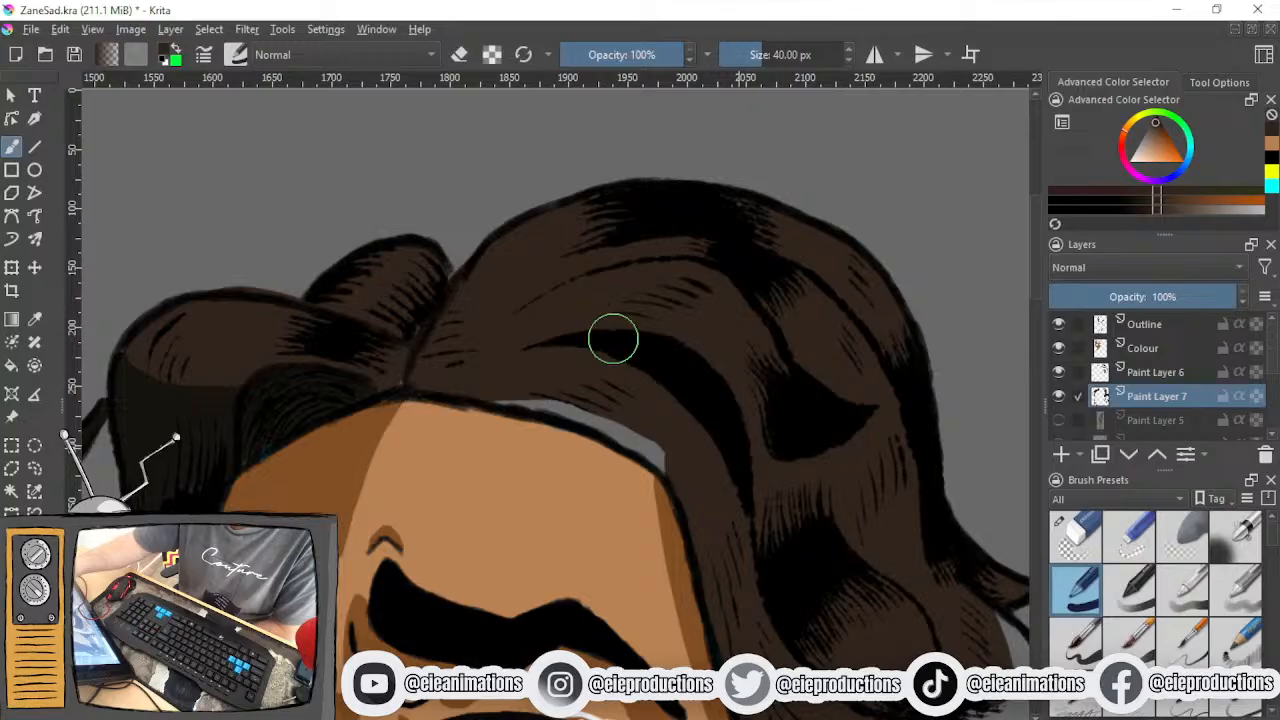
mouse_move(435, 382)
left_mouse_down()
mouse_move(523, 437)
mouse_move(494, 414)
mouse_move(515, 376)
mouse_move(557, 405)
left_mouse_up()
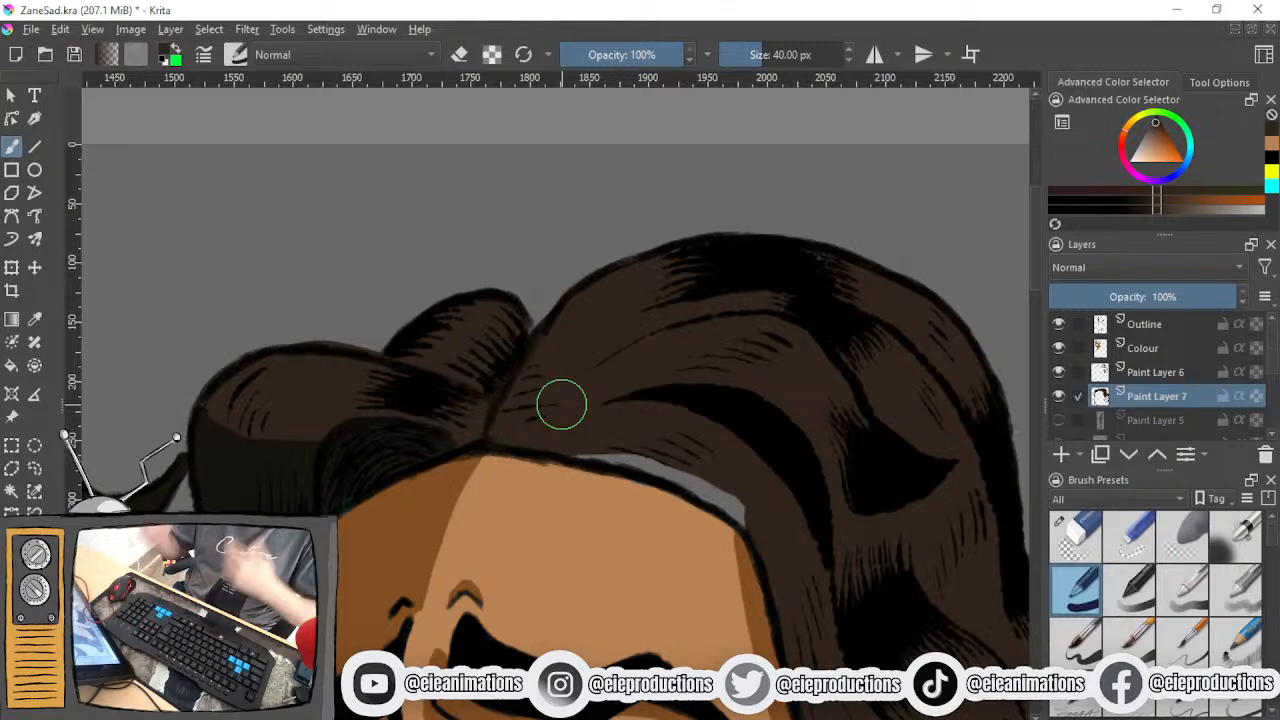
left_click_drag(612, 377, 538, 321)
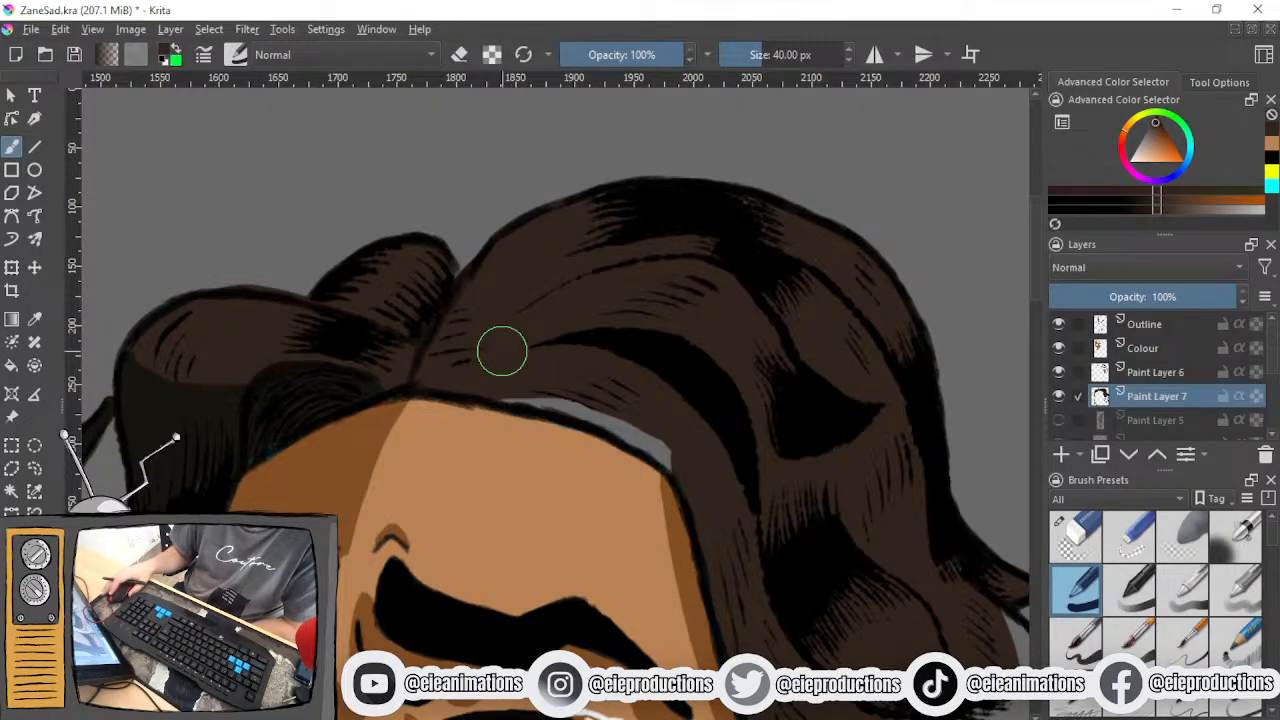
- Fill the remaining grey strip along the forehead hairline and extend the brown down towards the ear
scroll(594, 397, "up", 2)
mouse_move(413, 369)
left_mouse_down()
mouse_move(616, 403)
mouse_move(699, 434)
mouse_move(789, 506)
mouse_move(661, 440)
left_mouse_up()
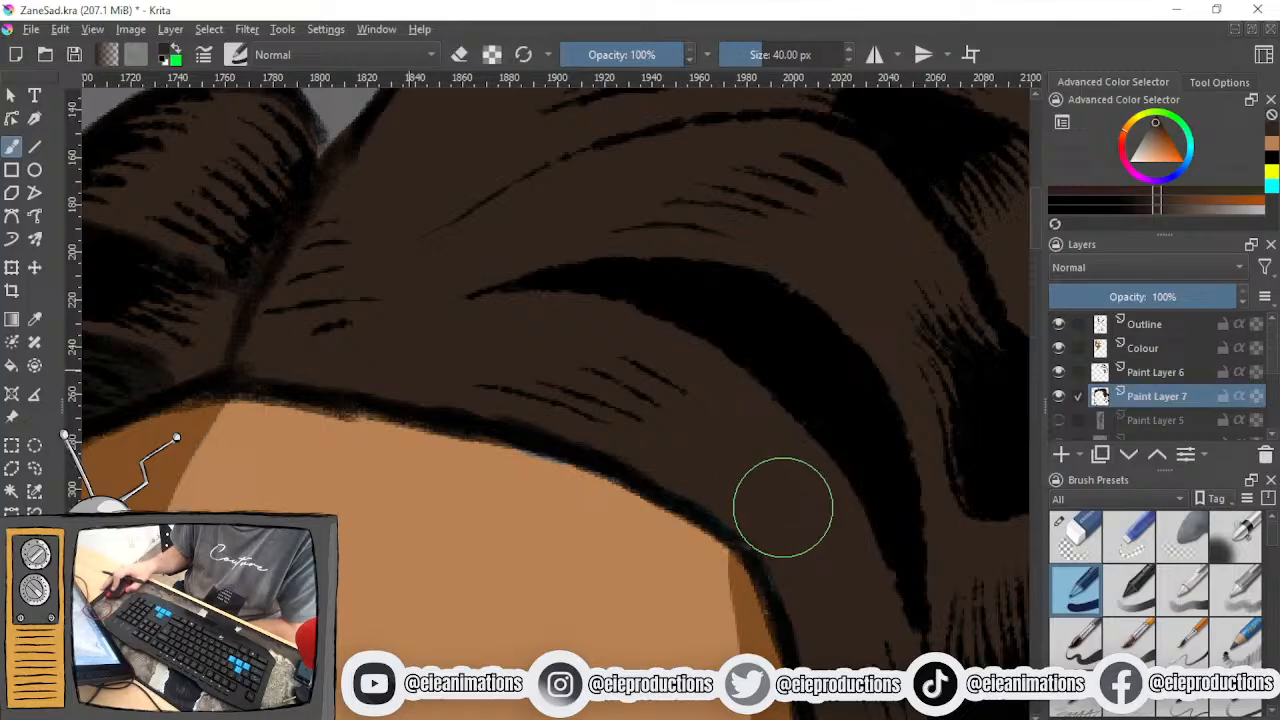
left_click(569, 556, "ctrl")
mouse_move(625, 532)
left_mouse_down()
mouse_move(543, 493)
mouse_move(508, 480)
left_mouse_up()
left_click(762, 470, "ctrl")
scroll(767, 503, "down", 2)
scroll(623, 457, "down", 2)
scroll(591, 457, "up", 4)
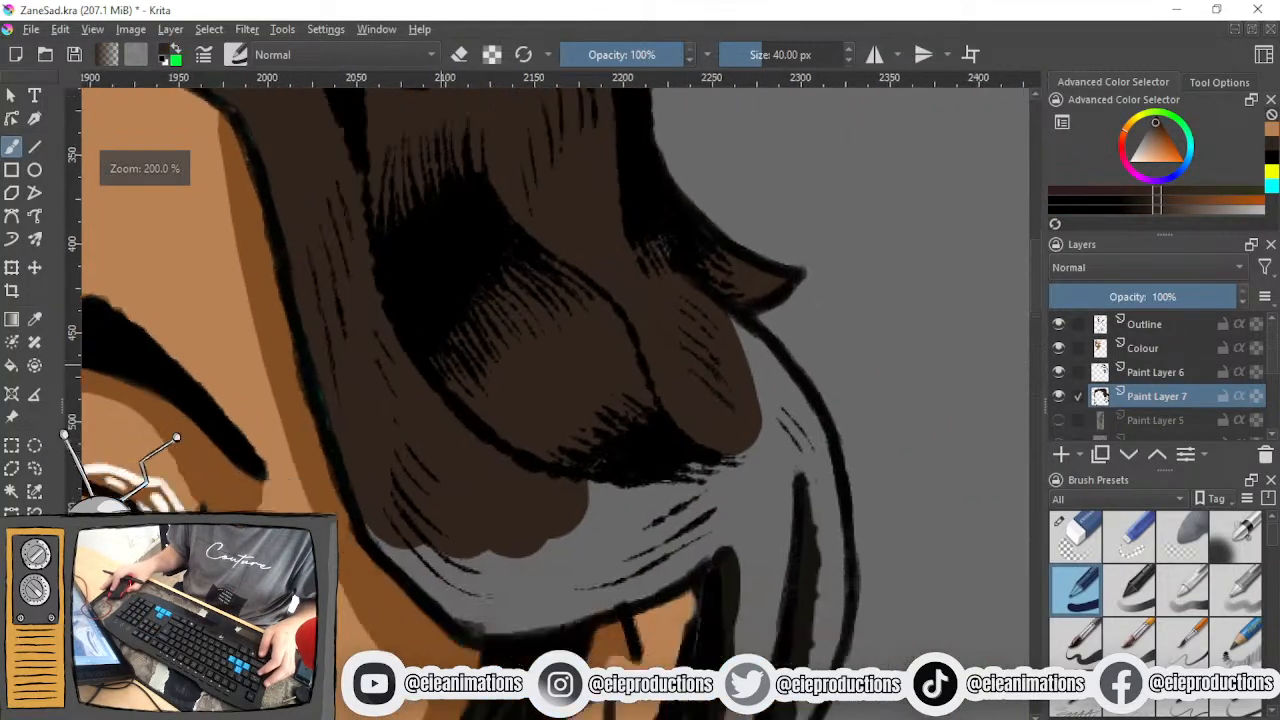
mouse_move(434, 514)
left_mouse_down()
mouse_move(402, 523)
mouse_move(452, 581)
mouse_move(487, 592)
mouse_move(597, 585)
left_mouse_up()
- Check what the Outline, Colour and Paint Layer 7 layers contain by toggling the visibility of each
scroll(637, 520, "down", 4)
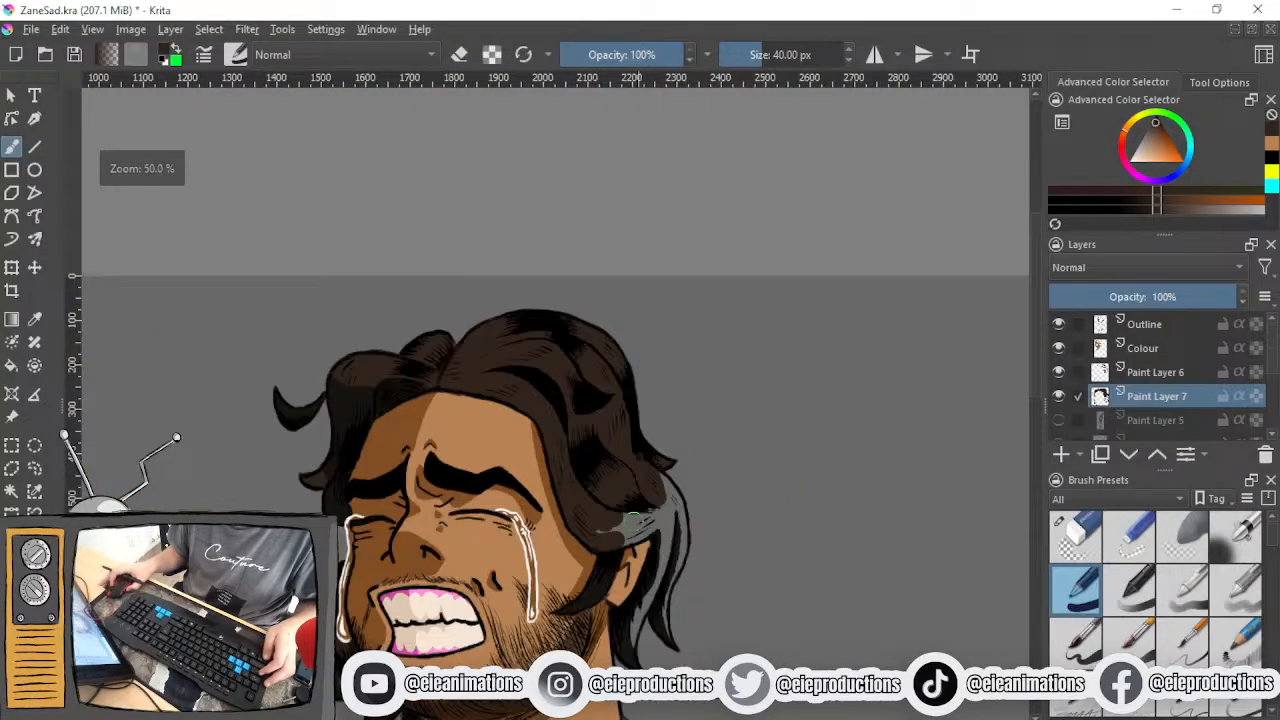
left_click_drag(636, 500, 700, 366)
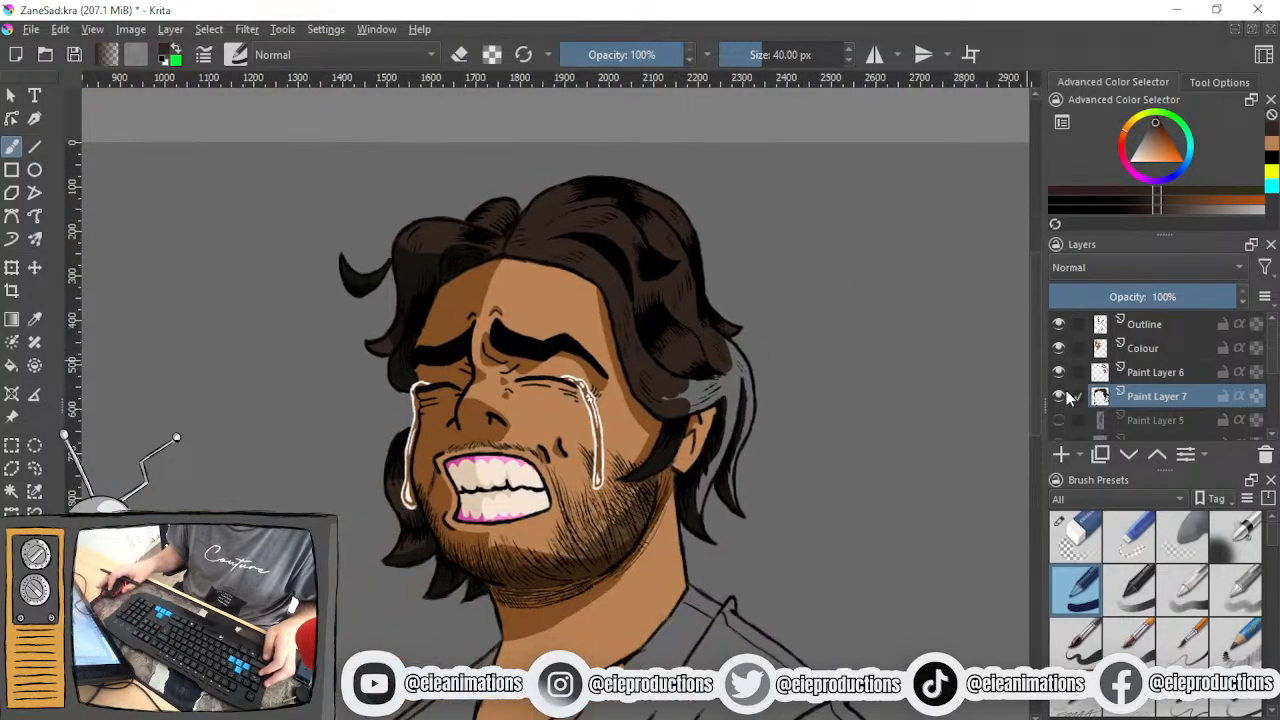
left_click(1059, 326)
left_click(1060, 328)
left_click(1064, 346)
left_click(1064, 346)
left_click(1059, 397)
left_click(1059, 397)
left_click(1059, 397)
left_click(1059, 397)
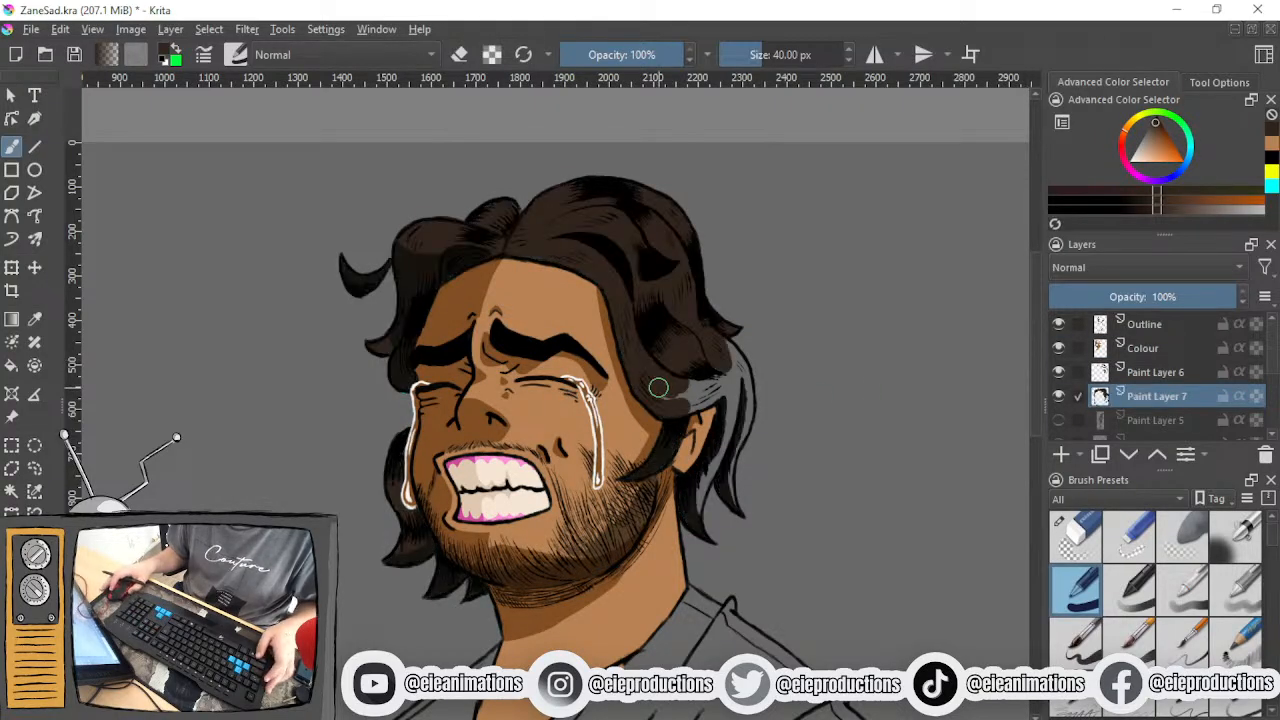
- Paint the grey hair above and behind the ear dark brown
scroll(666, 388, "up", 4)
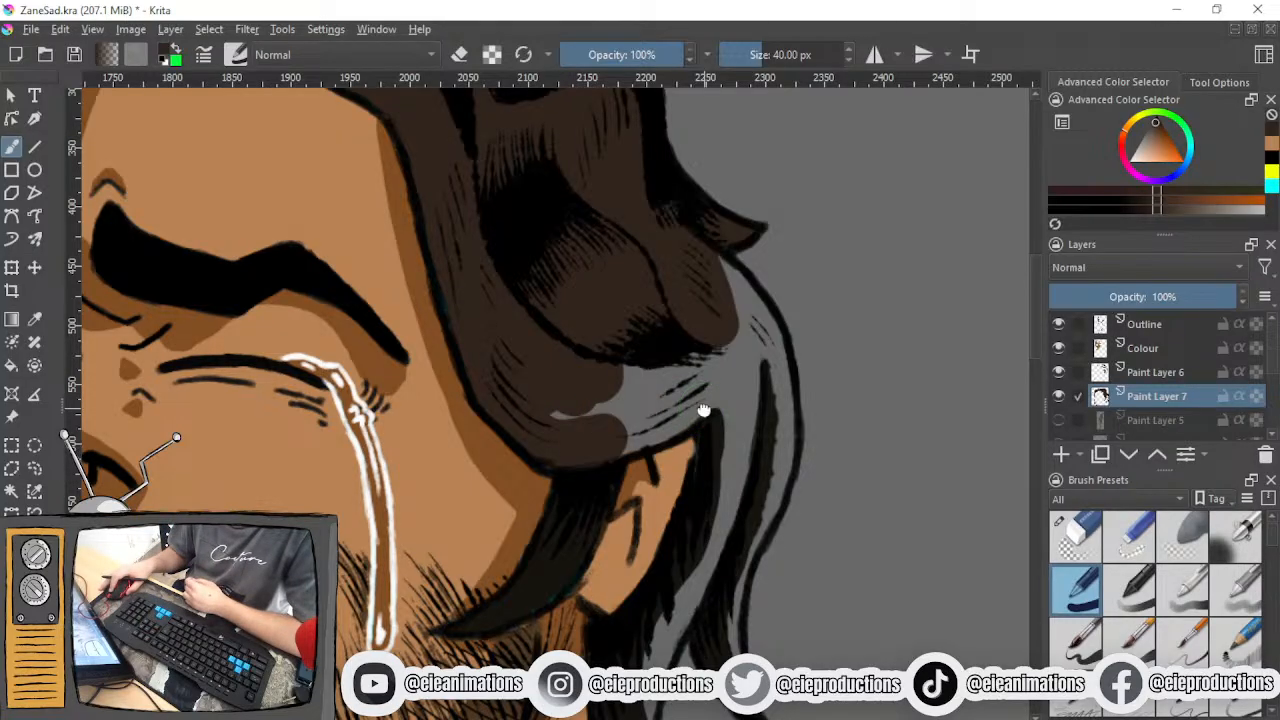
left_click_drag(704, 424, 669, 484)
mouse_move(529, 455)
left_mouse_down()
mouse_move(630, 441)
mouse_move(580, 481)
mouse_move(612, 481)
mouse_move(667, 454)
mouse_move(593, 491)
mouse_move(664, 456)
mouse_move(484, 409)
mouse_move(603, 402)
left_mouse_up()
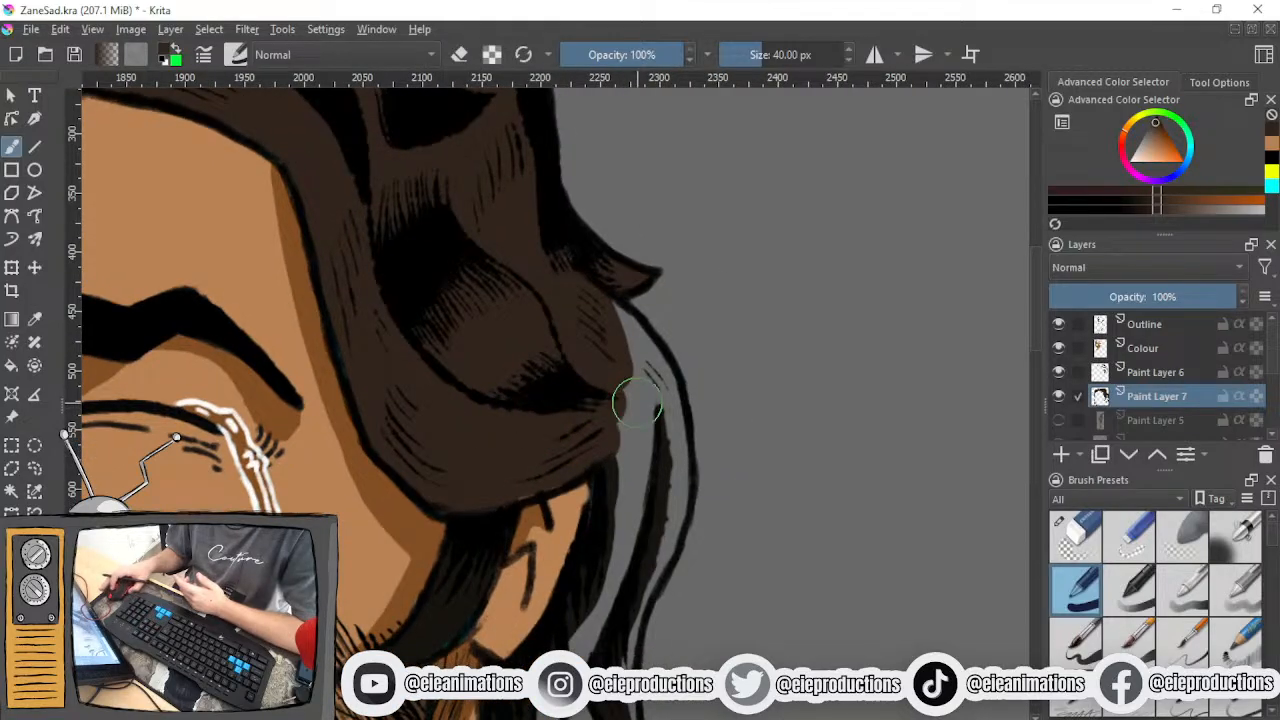
scroll(638, 400, "up", 2)
left_click_drag(522, 516, 577, 419)
mouse_move(655, 390)
left_mouse_down()
mouse_move(592, 438)
mouse_move(626, 400)
mouse_move(596, 248)
left_mouse_up()
left_click_drag(592, 290, 611, 432)
mouse_move(681, 470)
left_mouse_down()
mouse_move(580, 340)
mouse_move(648, 416)
mouse_move(634, 374)
left_mouse_up()
- Reduce the brush size to 6.55 px and fill the narrow strand behind the ear down to its tip
left_click(742, 55)
left_click_drag(667, 466, 619, 243)
mouse_move(576, 408)
left_mouse_down()
mouse_move(589, 389)
mouse_move(600, 471)
mouse_move(551, 369)
mouse_move(571, 604)
left_mouse_up()
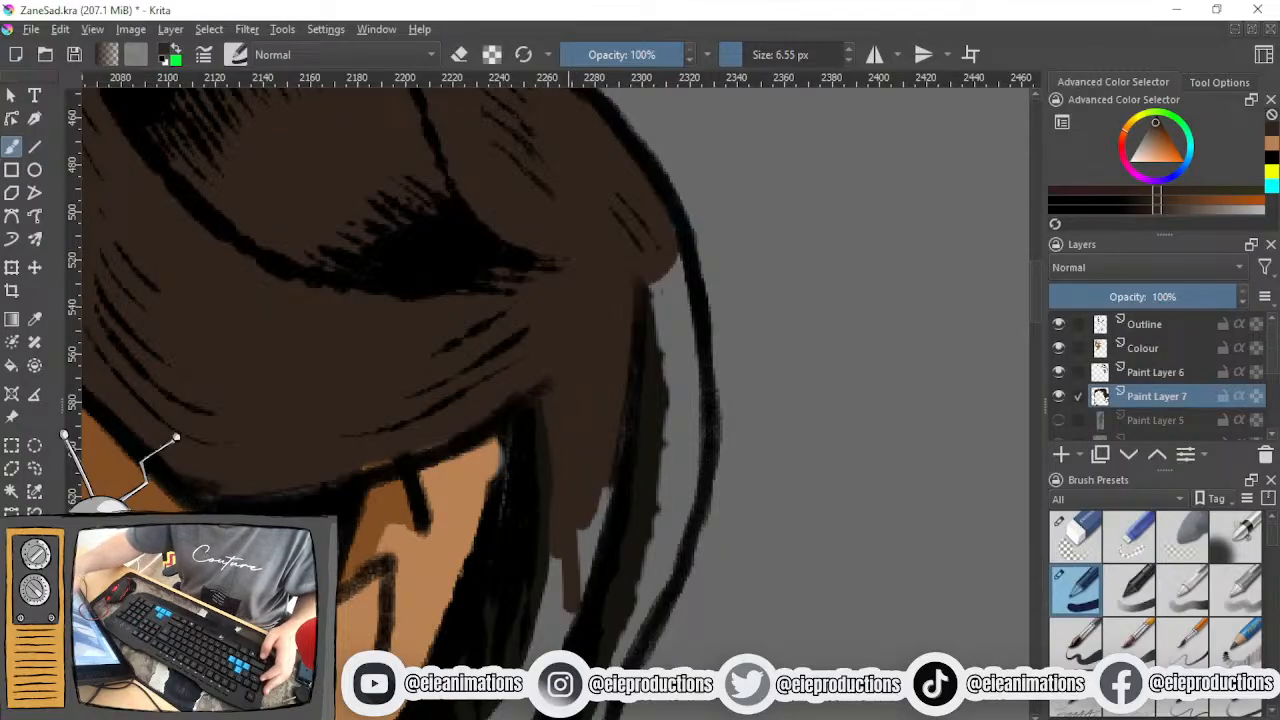
left_click_drag(609, 511, 685, 158)
scroll(574, 372, "down", 2)
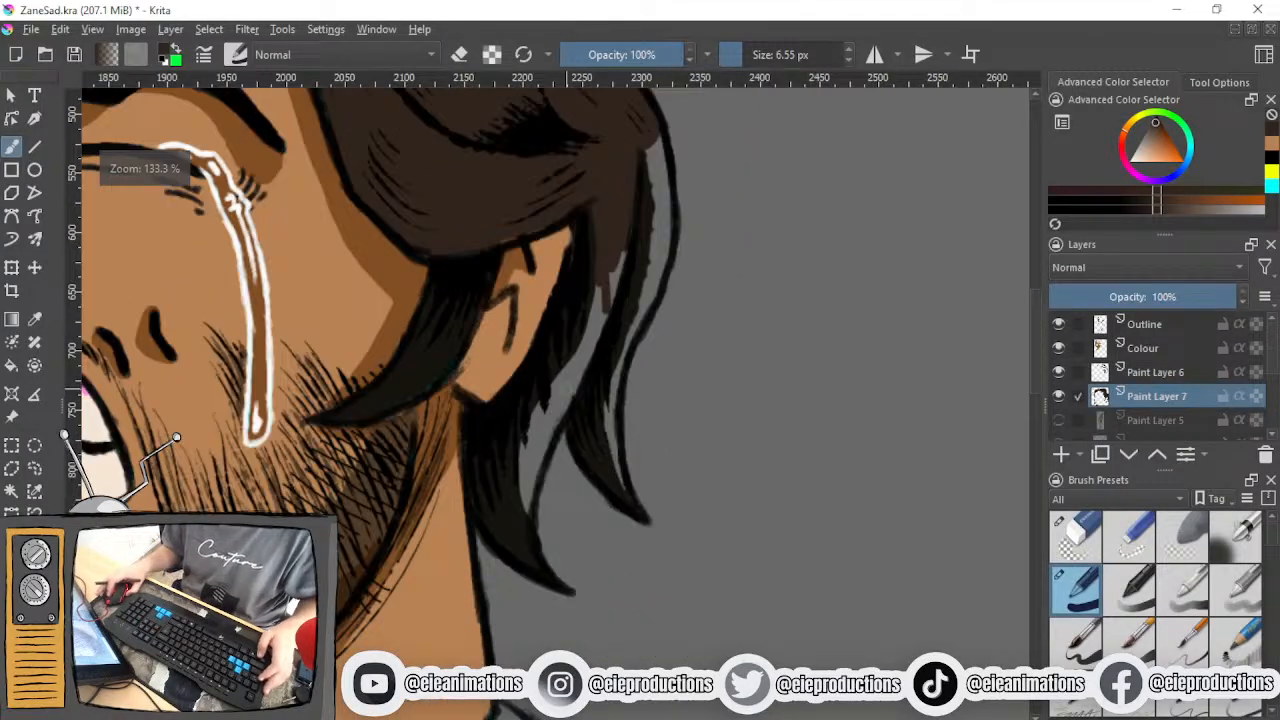
left_click_drag(574, 372, 554, 446)
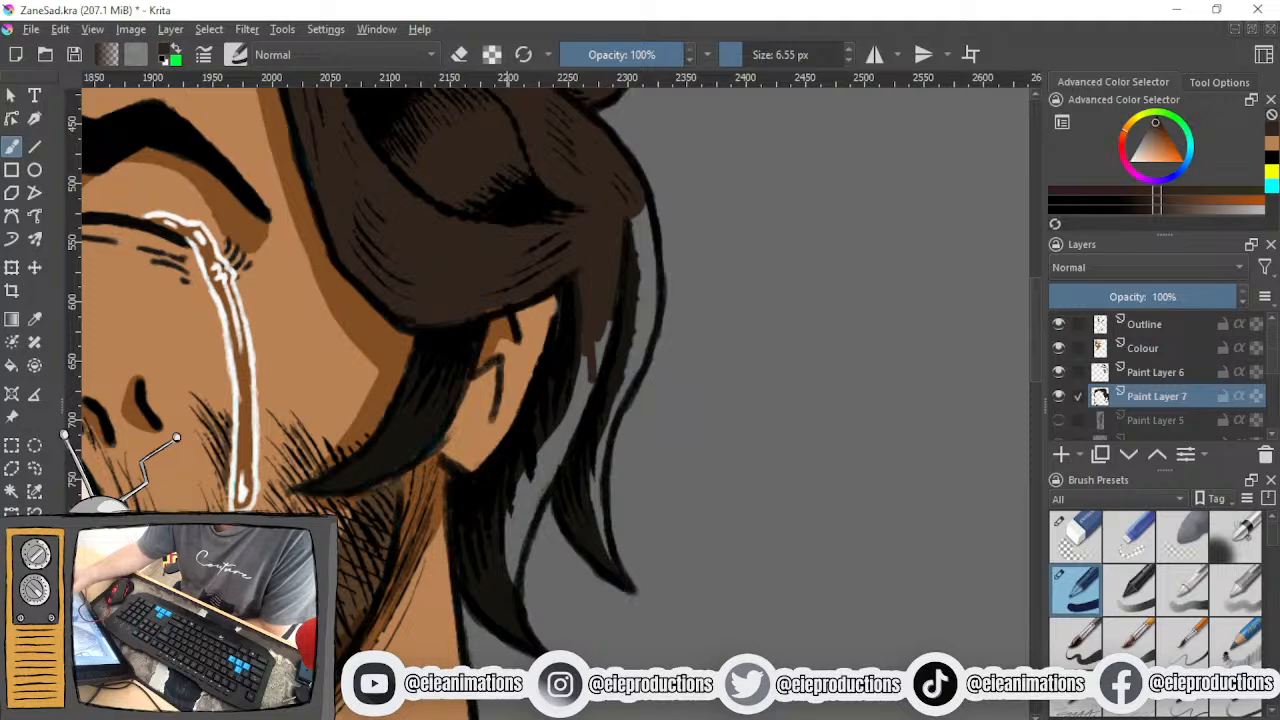
mouse_move(583, 351)
left_mouse_down()
mouse_move(608, 318)
mouse_move(571, 381)
mouse_move(556, 467)
mouse_move(562, 448)
mouse_move(541, 489)
mouse_move(528, 501)
mouse_move(522, 486)
mouse_move(515, 504)
mouse_move(580, 414)
mouse_move(567, 442)
left_mouse_up()
mouse_move(518, 521)
left_mouse_down()
mouse_move(512, 585)
mouse_move(530, 501)
mouse_move(518, 567)
mouse_move(530, 520)
left_mouse_up()
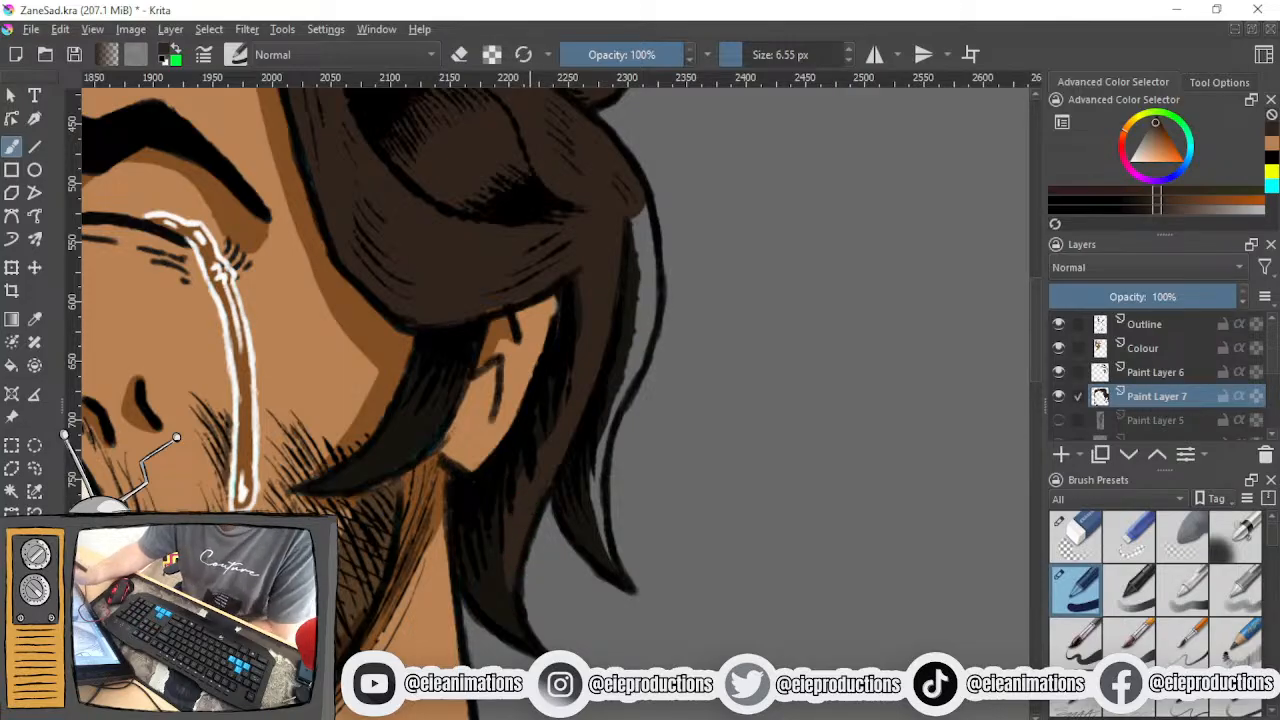
scroll(498, 490, "down", 3)
left_click_drag(512, 457, 582, 598)
scroll(527, 479, "up", 8)
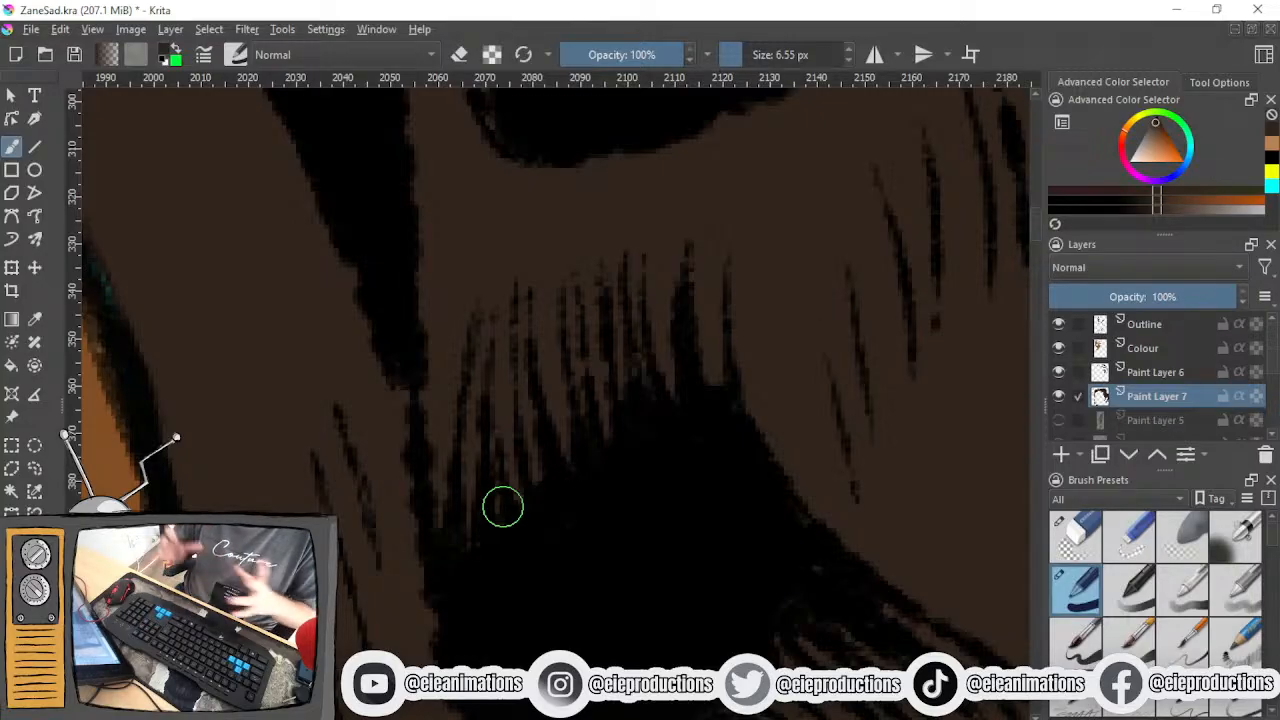
scroll(503, 508, "down", 10)
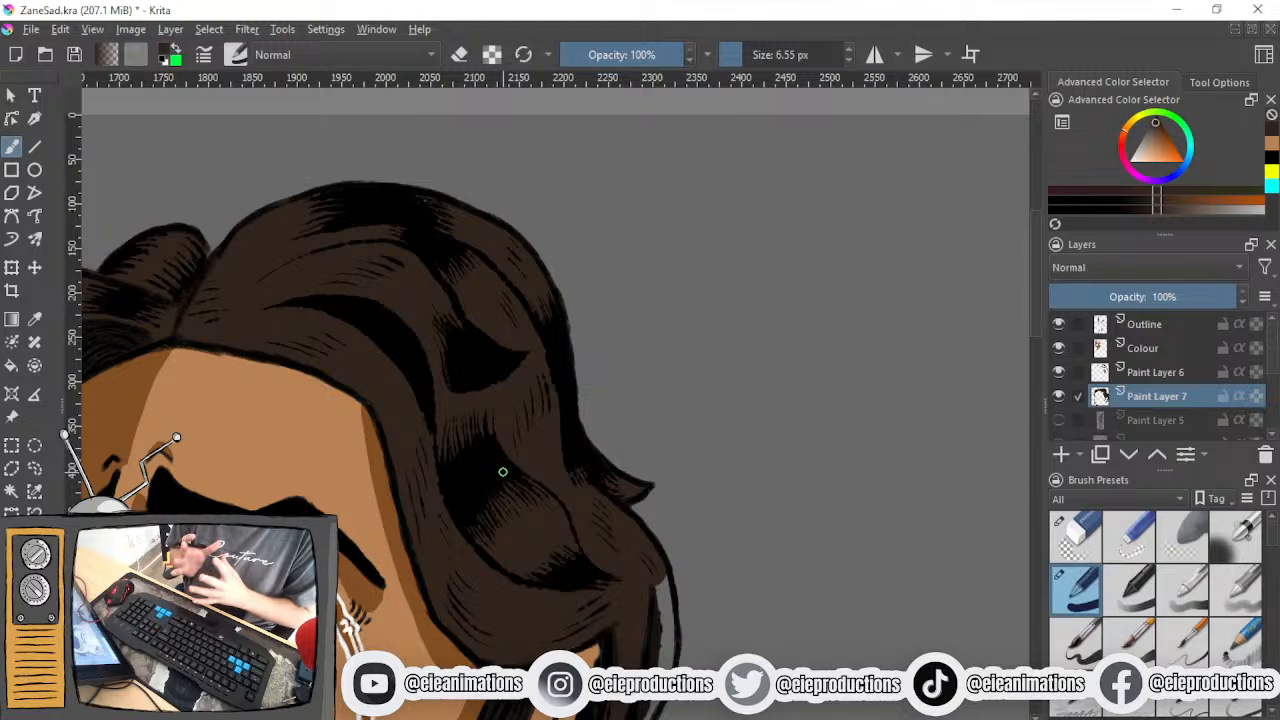
- Fill the remaining grey strip inside the outermost strand behind the ear with dark brown, down to its pointed tip
scroll(631, 556, "up", 1)
left_click_drag(631, 554, 586, 223)
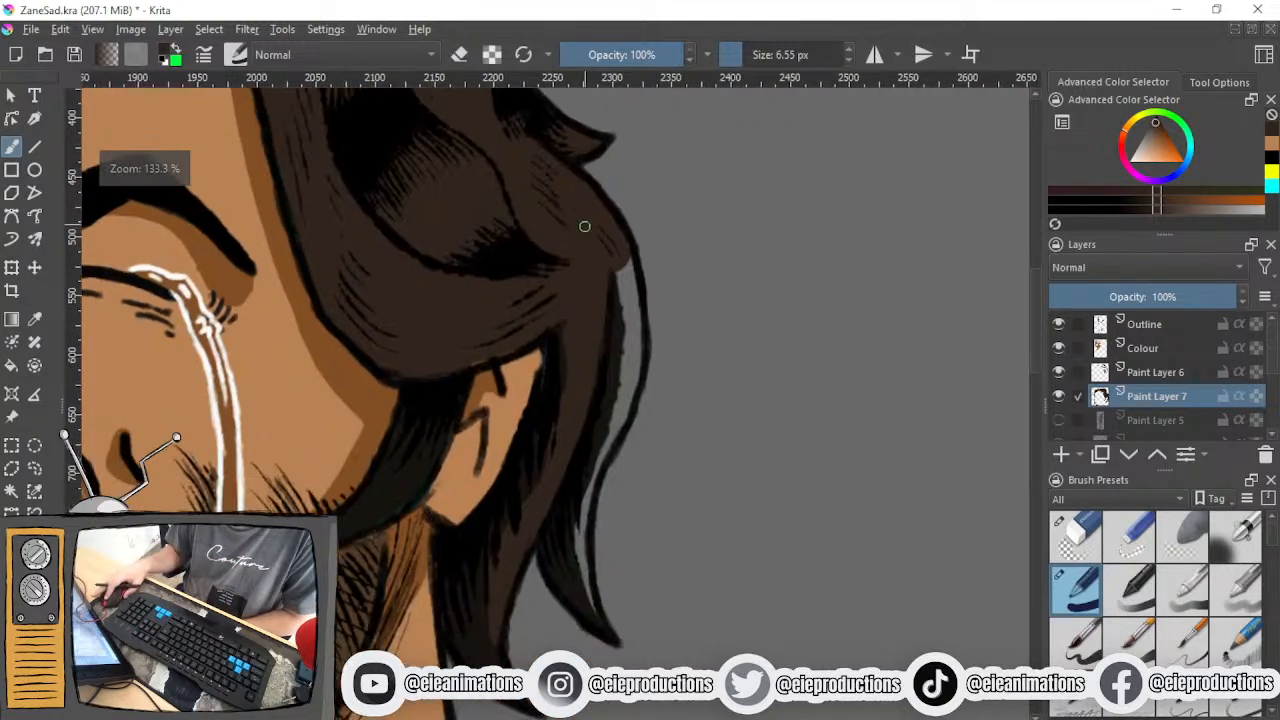
mouse_move(604, 440)
left_mouse_down()
mouse_move(586, 415)
mouse_move(583, 477)
mouse_move(545, 572)
left_mouse_up()
scroll(586, 415, "up", 1)
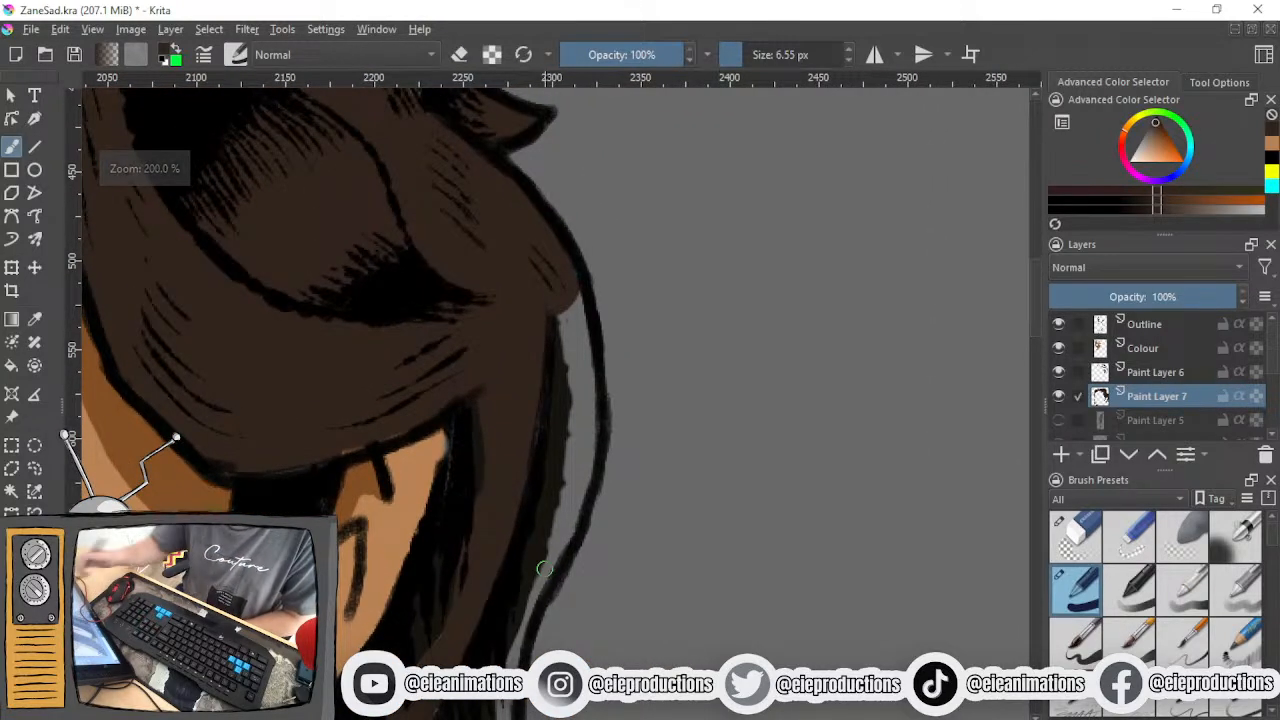
mouse_move(567, 307)
left_mouse_down()
mouse_move(565, 347)
mouse_move(571, 286)
mouse_move(586, 506)
mouse_move(574, 414)
mouse_move(551, 546)
mouse_move(594, 460)
mouse_move(569, 477)
mouse_move(550, 545)
mouse_move(534, 463)
left_mouse_up()
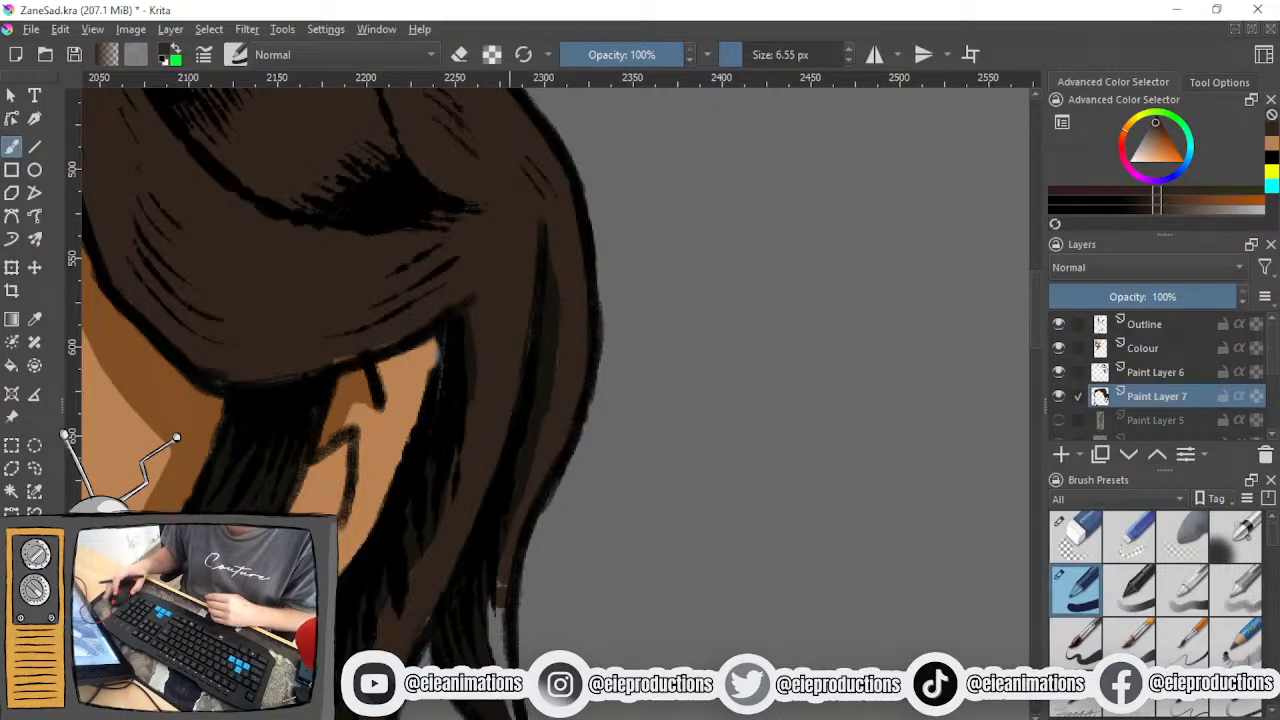
scroll(563, 634, "down", 2)
mouse_move(512, 472)
left_mouse_down()
mouse_move(503, 500)
mouse_move(508, 478)
mouse_move(520, 614)
mouse_move(535, 640)
left_mouse_up()
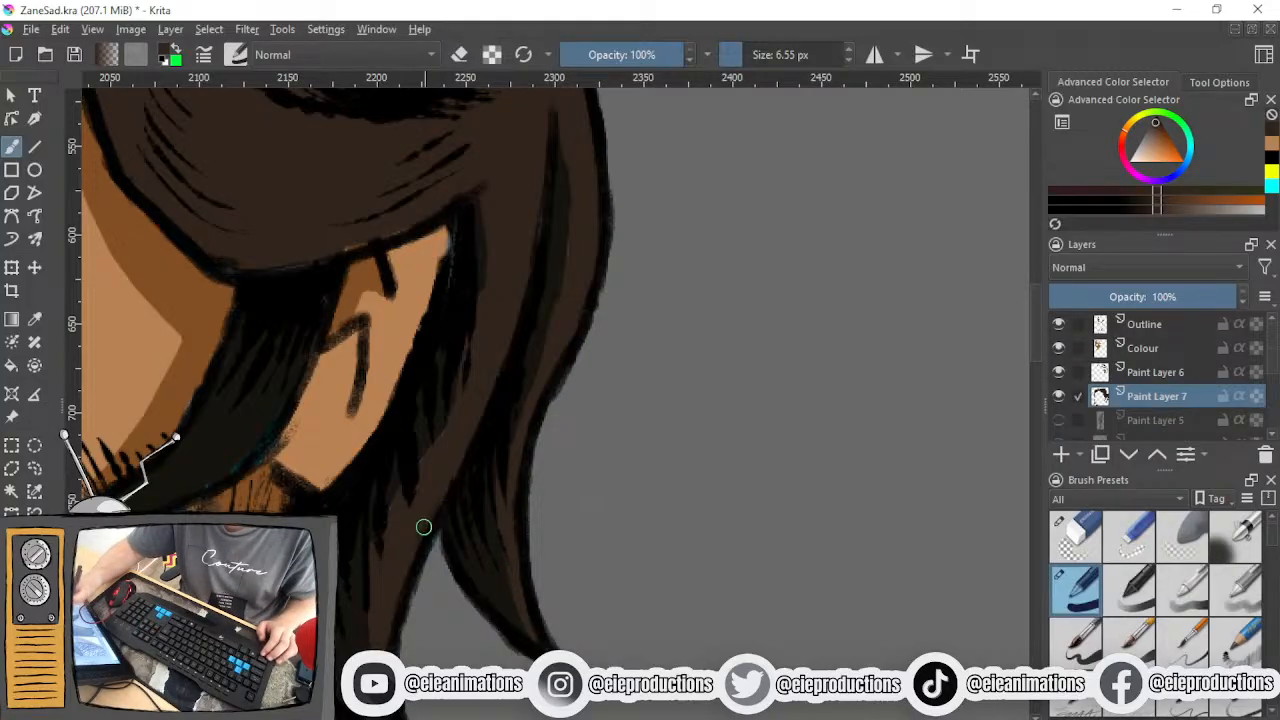
- Choose black as the painting colour, make Paint Layer 6 active and switch to the fine 3 px pen preset
scroll(455, 468, "down", 4)
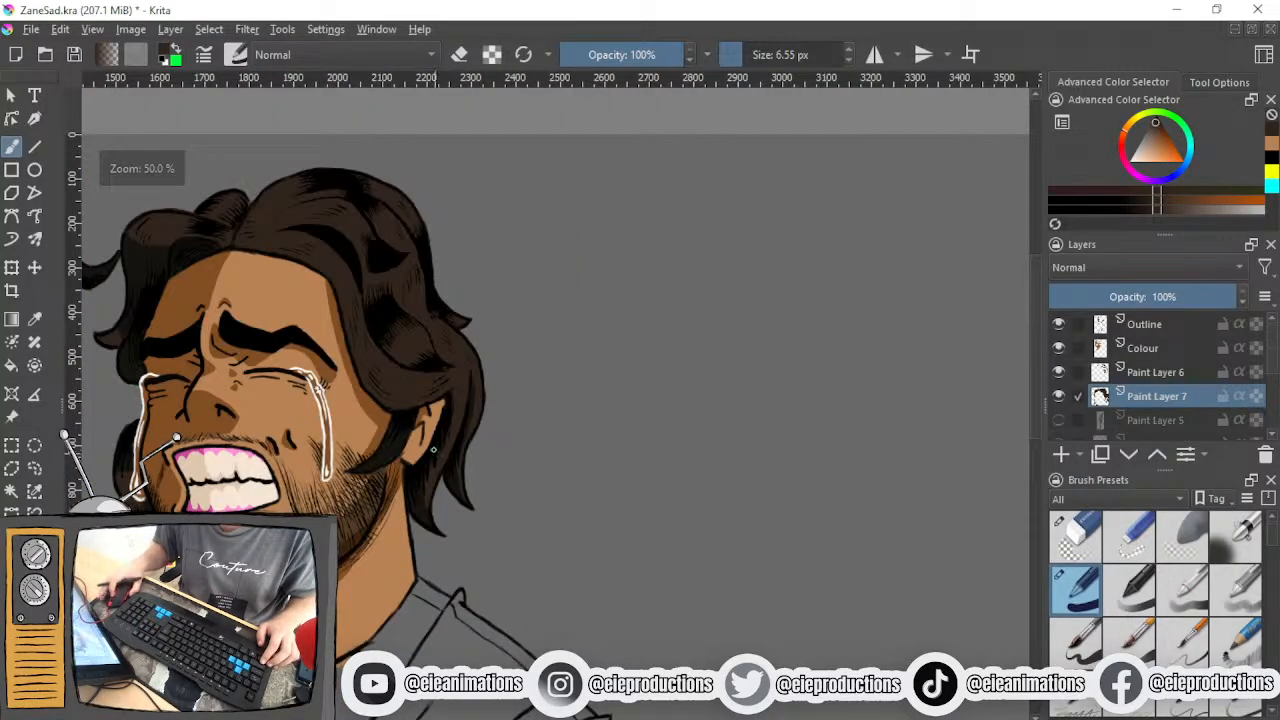
scroll(450, 447, "up", 3)
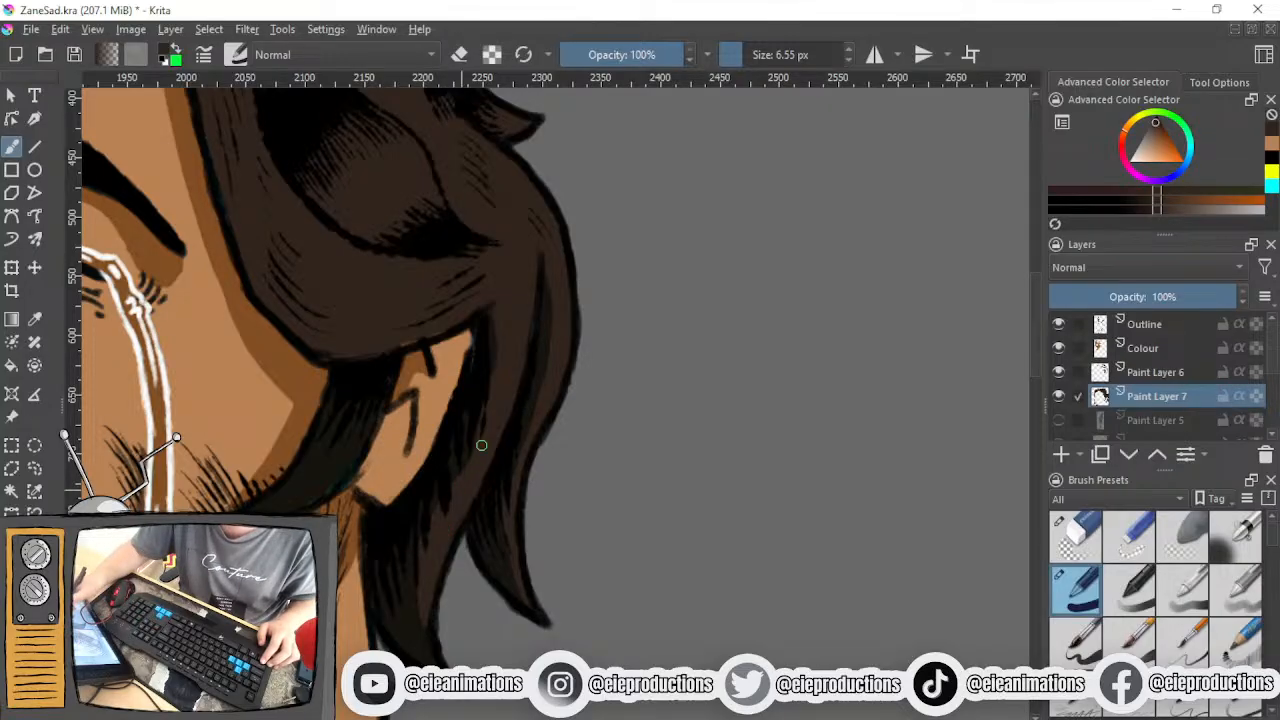
scroll(458, 436, "down", 5)
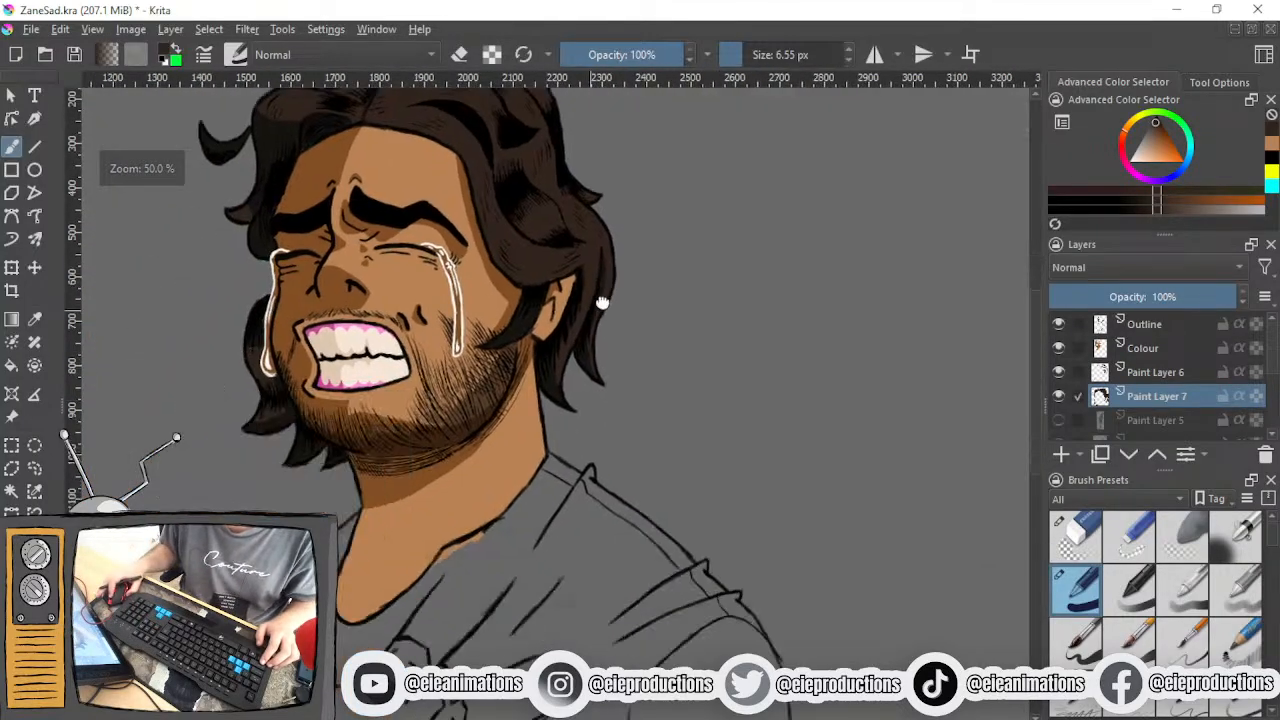
scroll(600, 322, "up", 4)
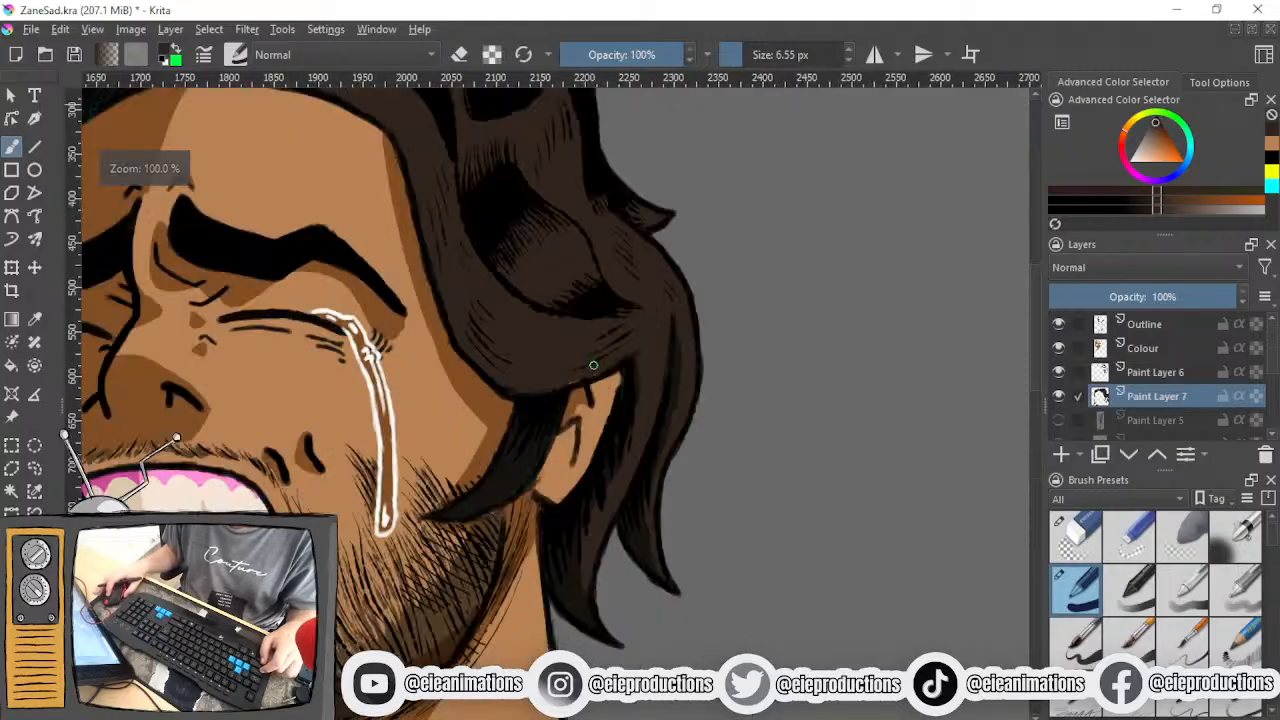
left_click_drag(643, 364, 580, 566)
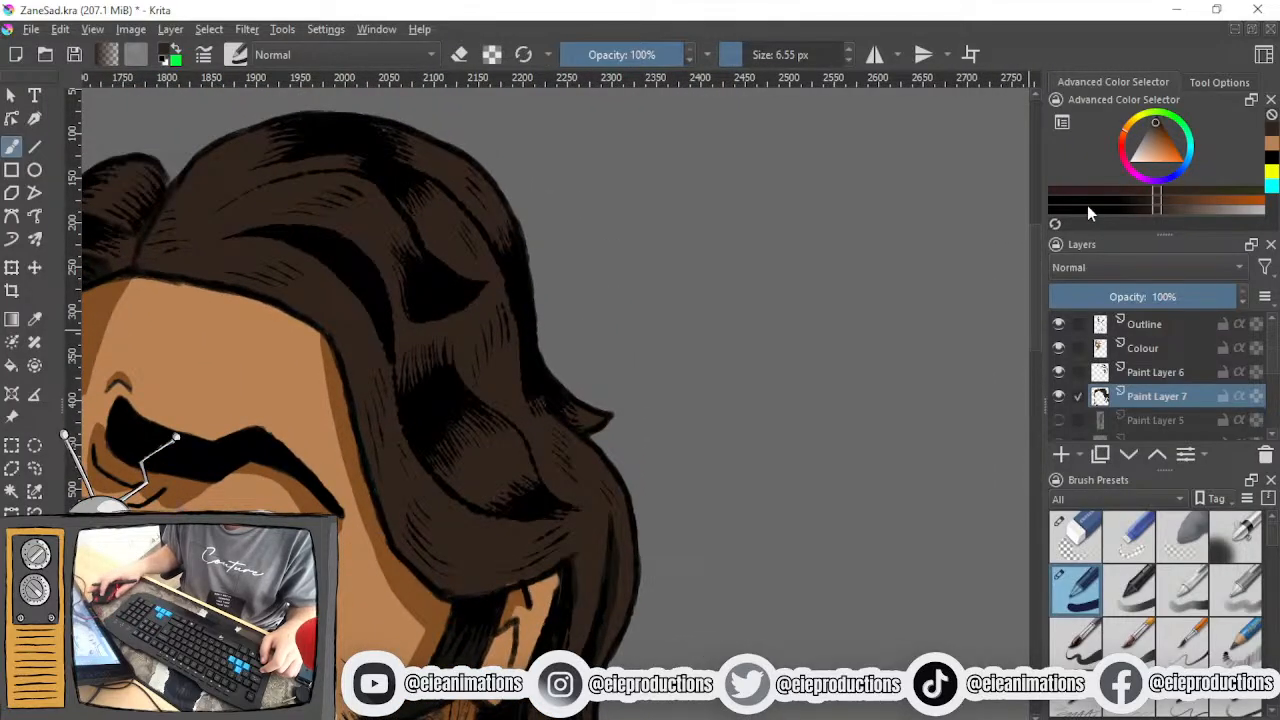
left_click_drag(1166, 131, 1166, 113)
left_click(1160, 373)
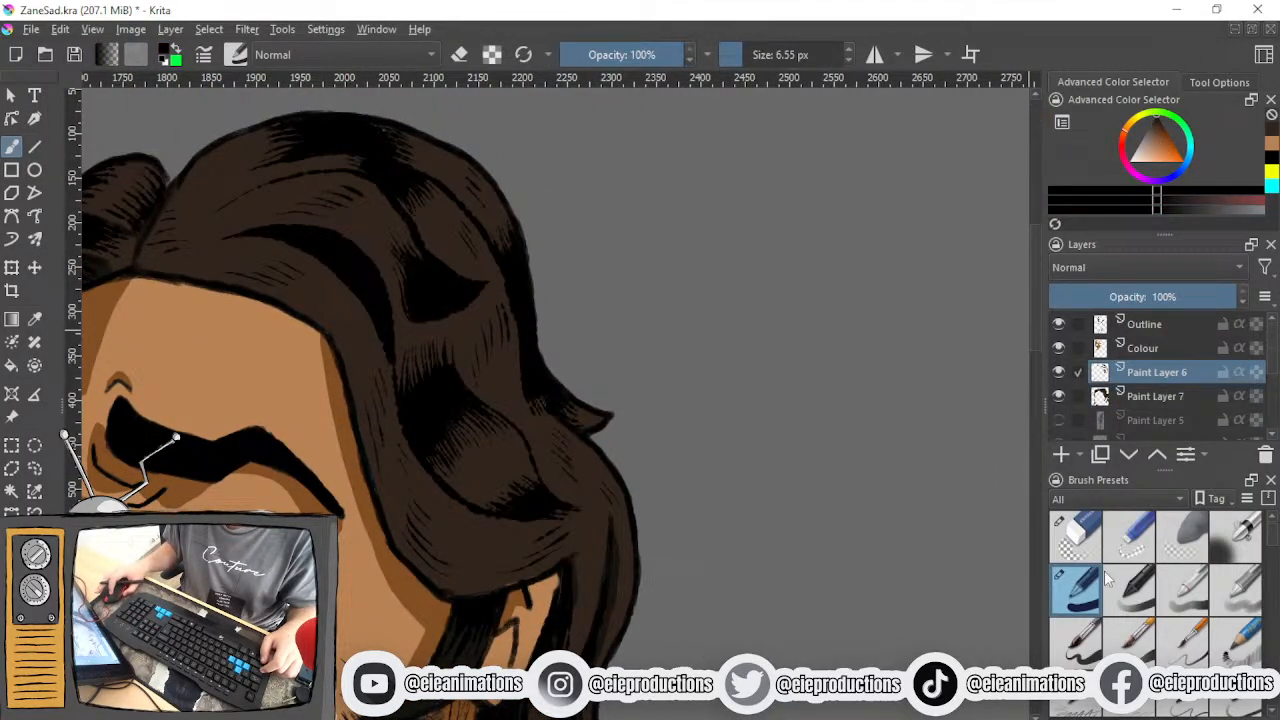
scroll(1120, 640, "down", 3)
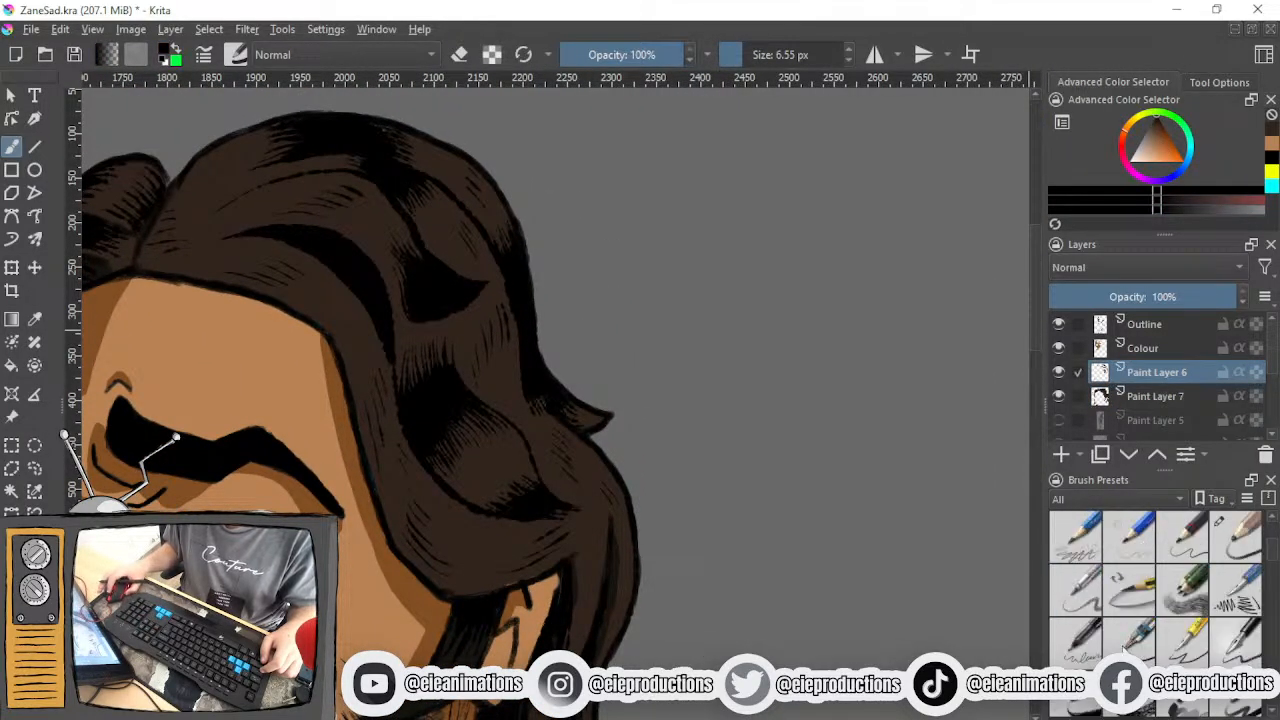
left_click(1060, 644)
- Crosshatch the lower fringe of the black shadow at the crown of the hair with fine black strokes
scroll(556, 508, "up", 2)
left_click_drag(323, 287, 619, 667)
left_click_drag(497, 383, 664, 561)
left_click_drag(622, 440, 563, 540)
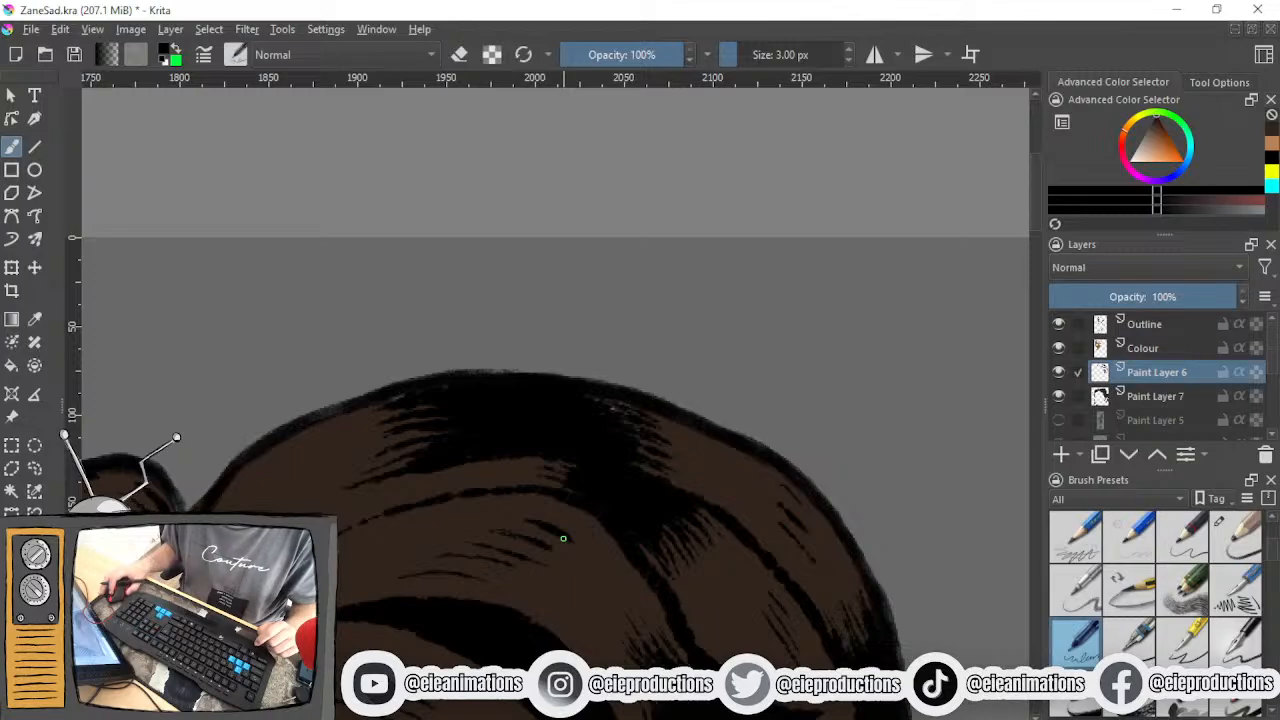
left_click_drag(595, 490, 497, 373)
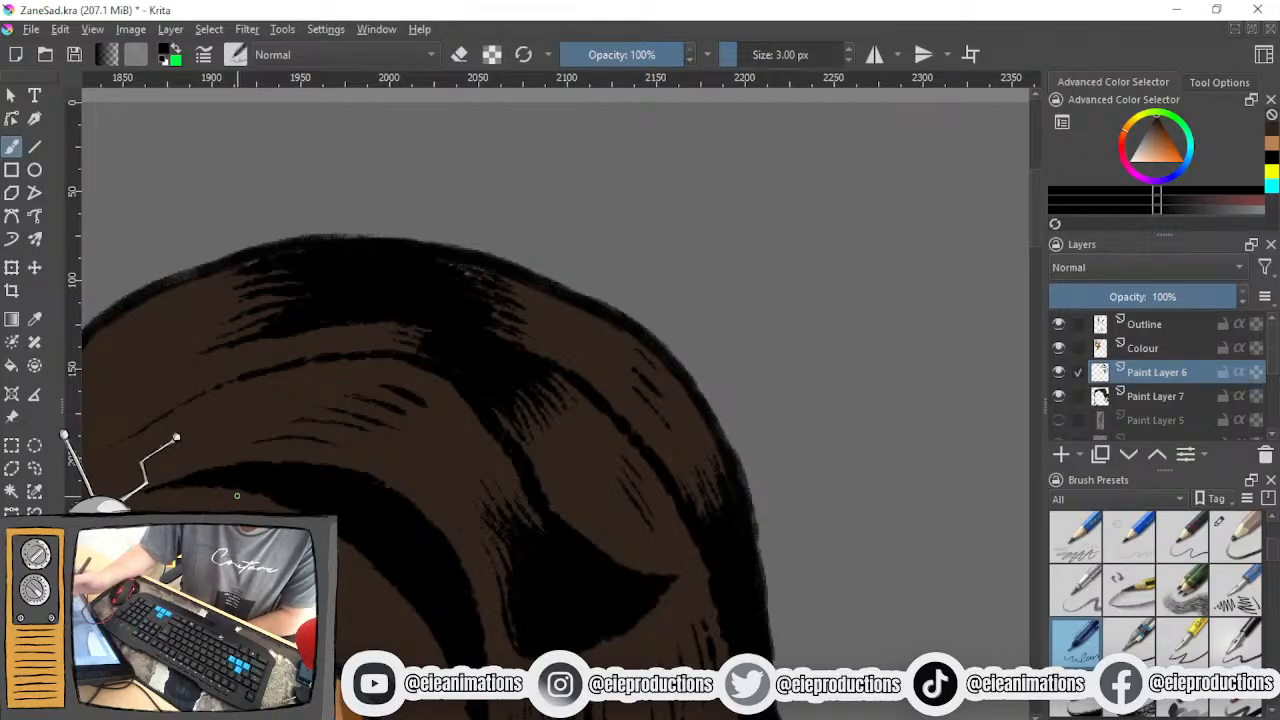
scroll(453, 441, "up", 2)
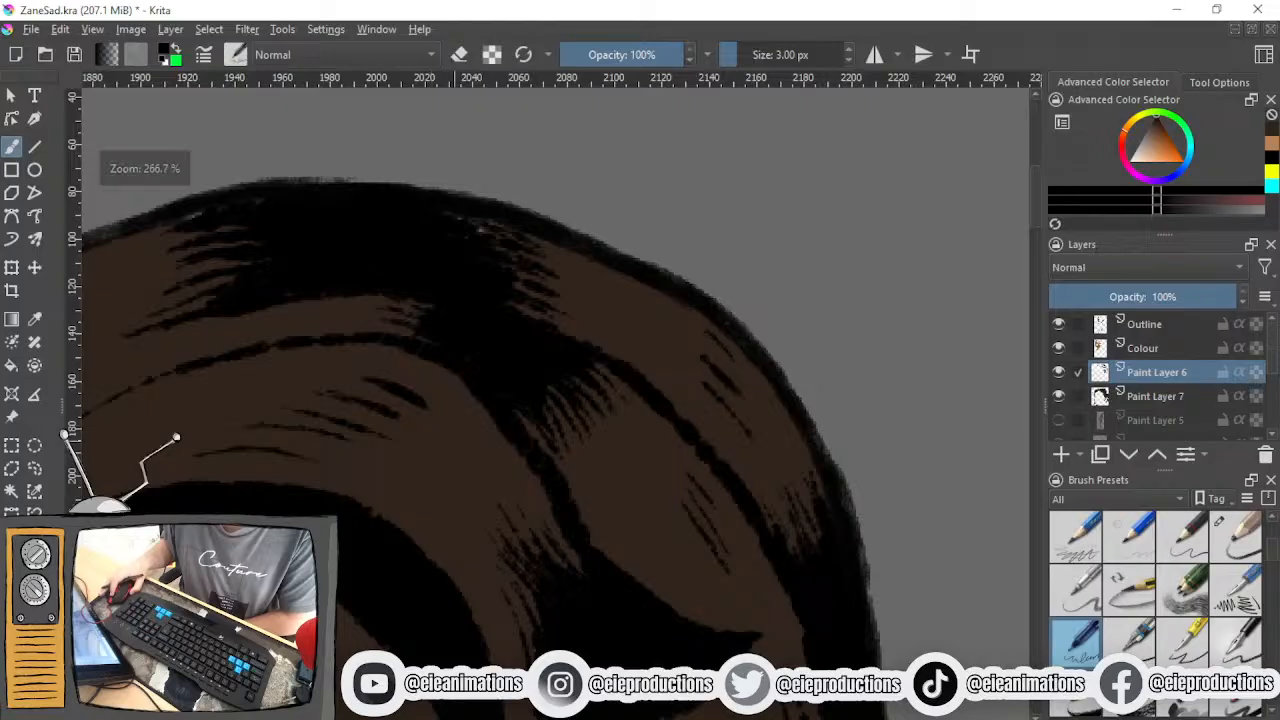
left_click_drag(486, 538, 468, 718)
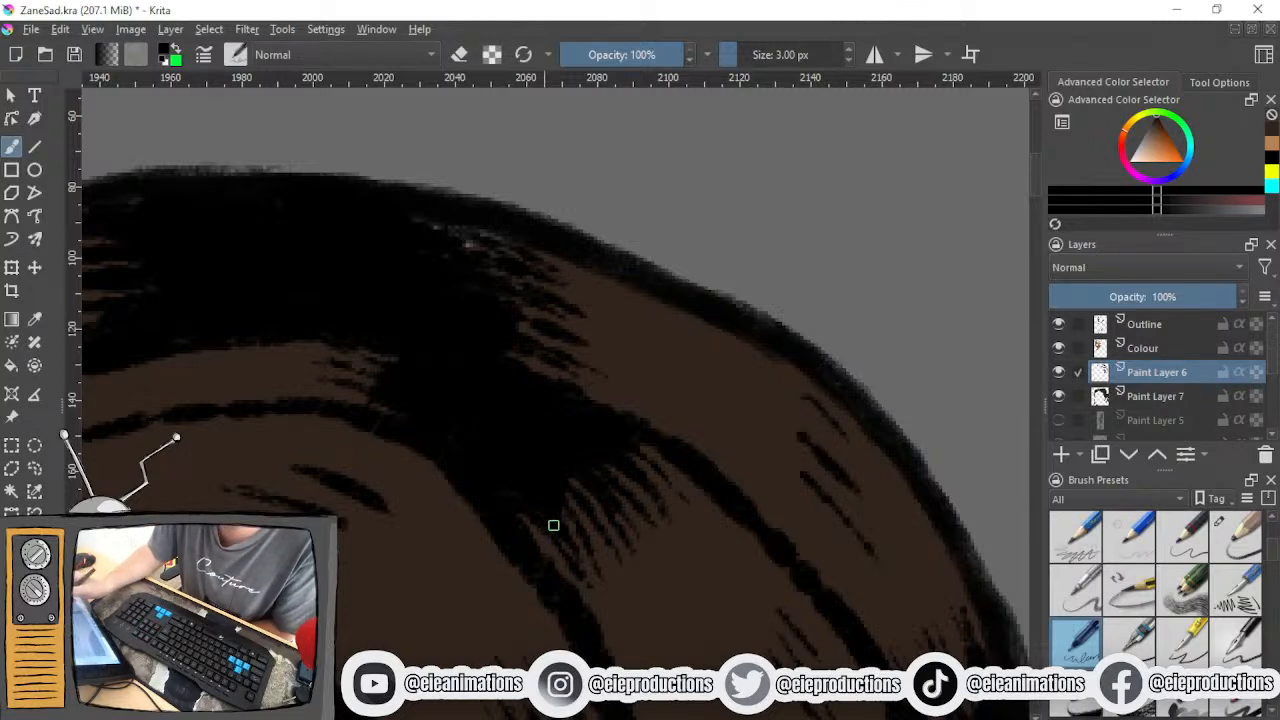
left_click_drag(606, 518, 556, 567)
left_click_drag(605, 540, 572, 571)
scroll(609, 525, "down", 1)
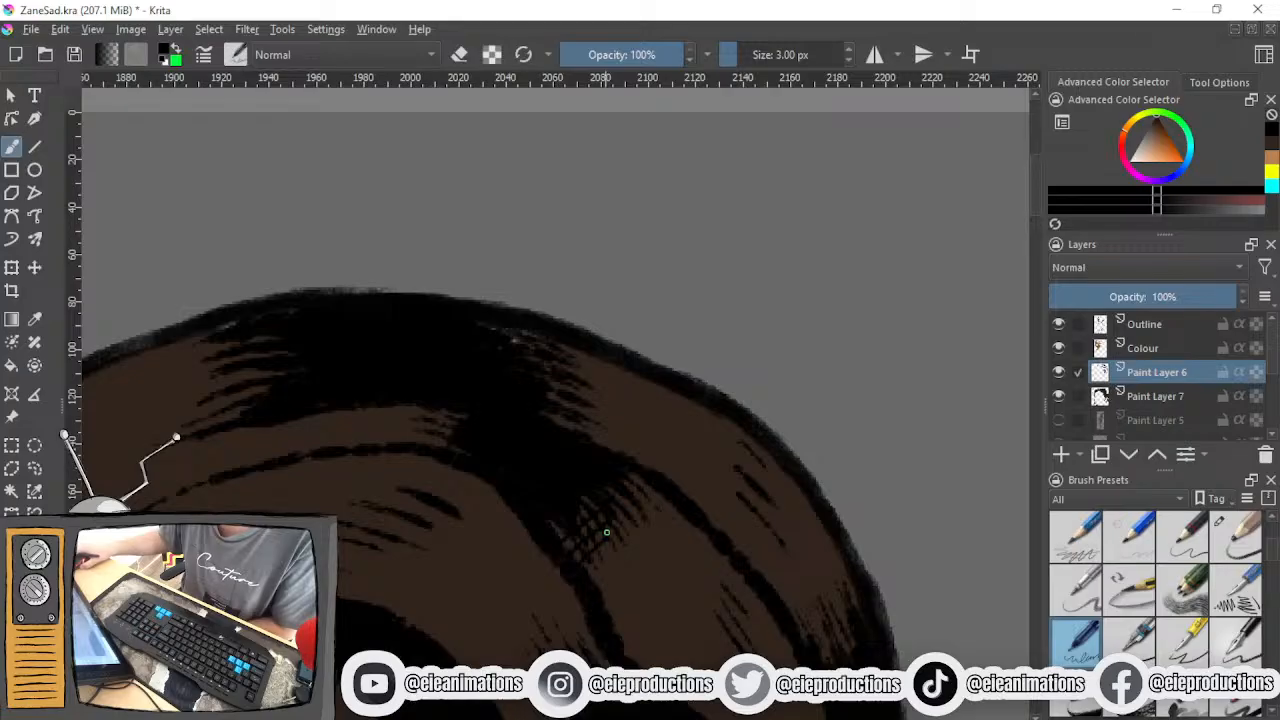
- Crosshatch the upper and lower fringes of the large black shadow in the wave above the ear
left_click_drag(609, 525, 529, 457)
scroll(608, 548, "down", 1)
left_click_drag(608, 548, 619, 420)
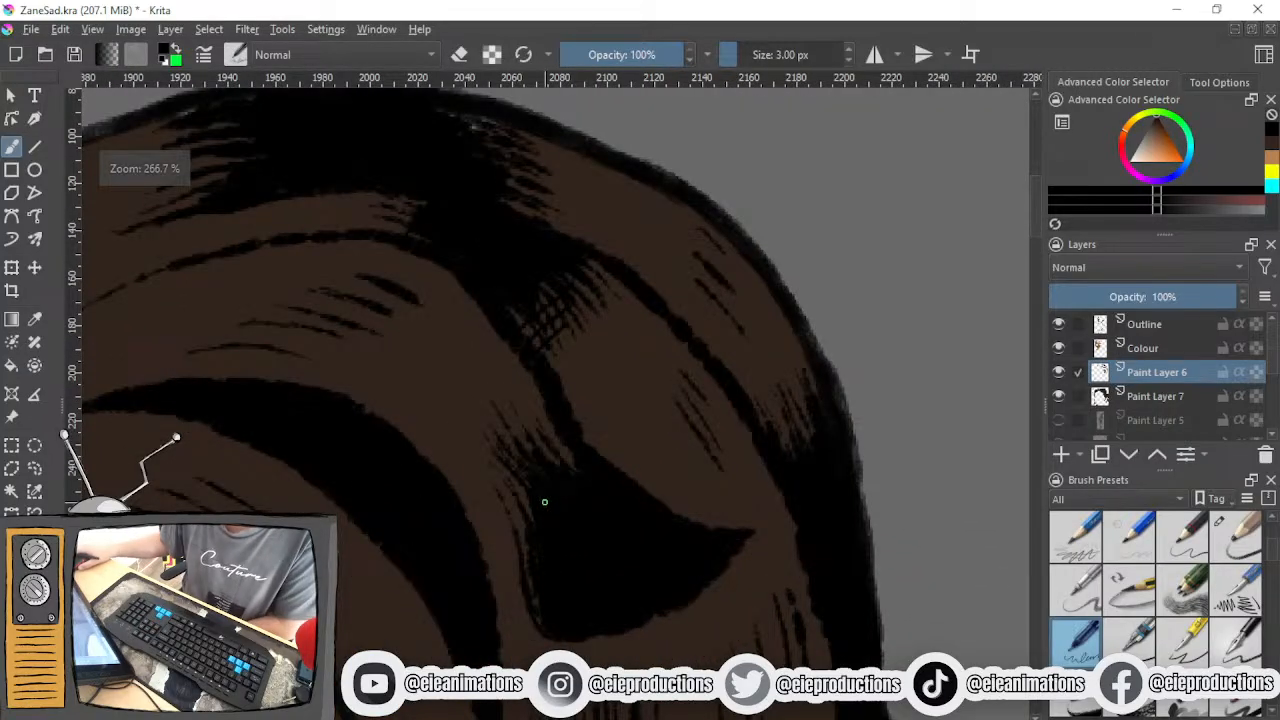
scroll(546, 498, "up", 1)
left_click_drag(546, 498, 576, 380)
scroll(576, 380, "up", 2)
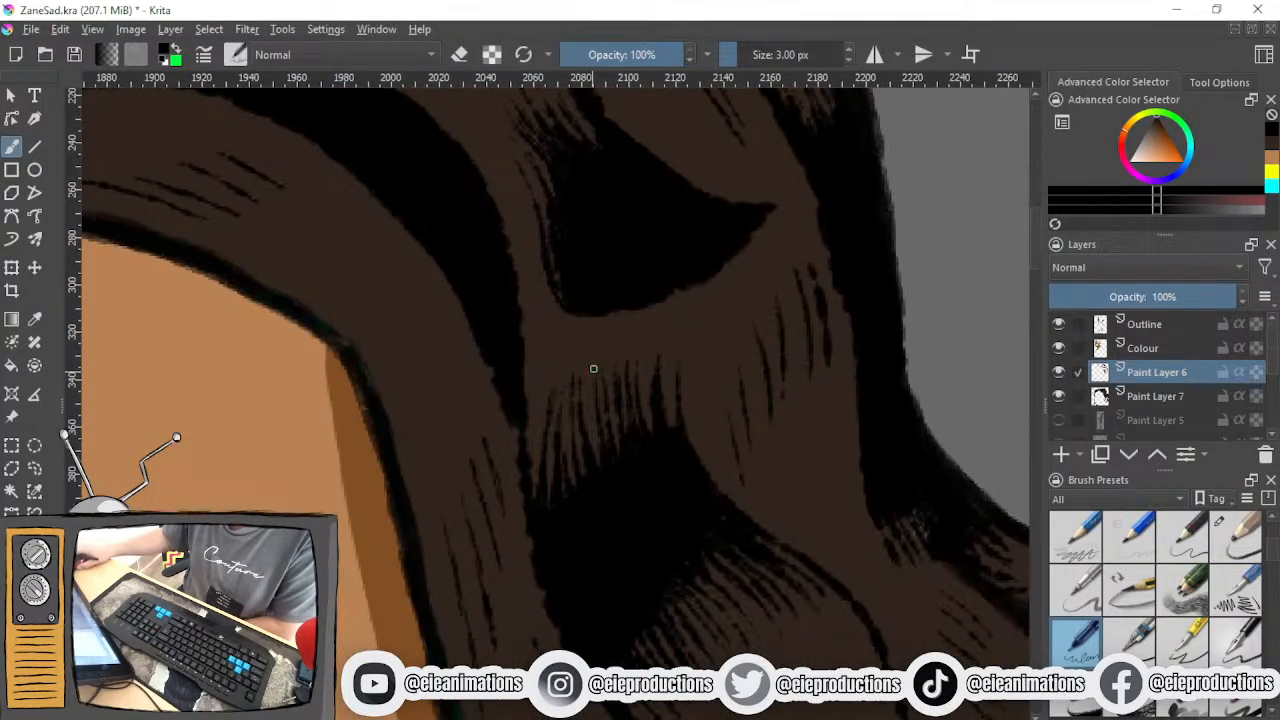
left_click_drag(686, 338, 487, 440)
left_click_drag(664, 363, 508, 452)
mouse_move(606, 406)
left_mouse_down()
mouse_move(554, 441)
mouse_move(562, 458)
left_mouse_up()
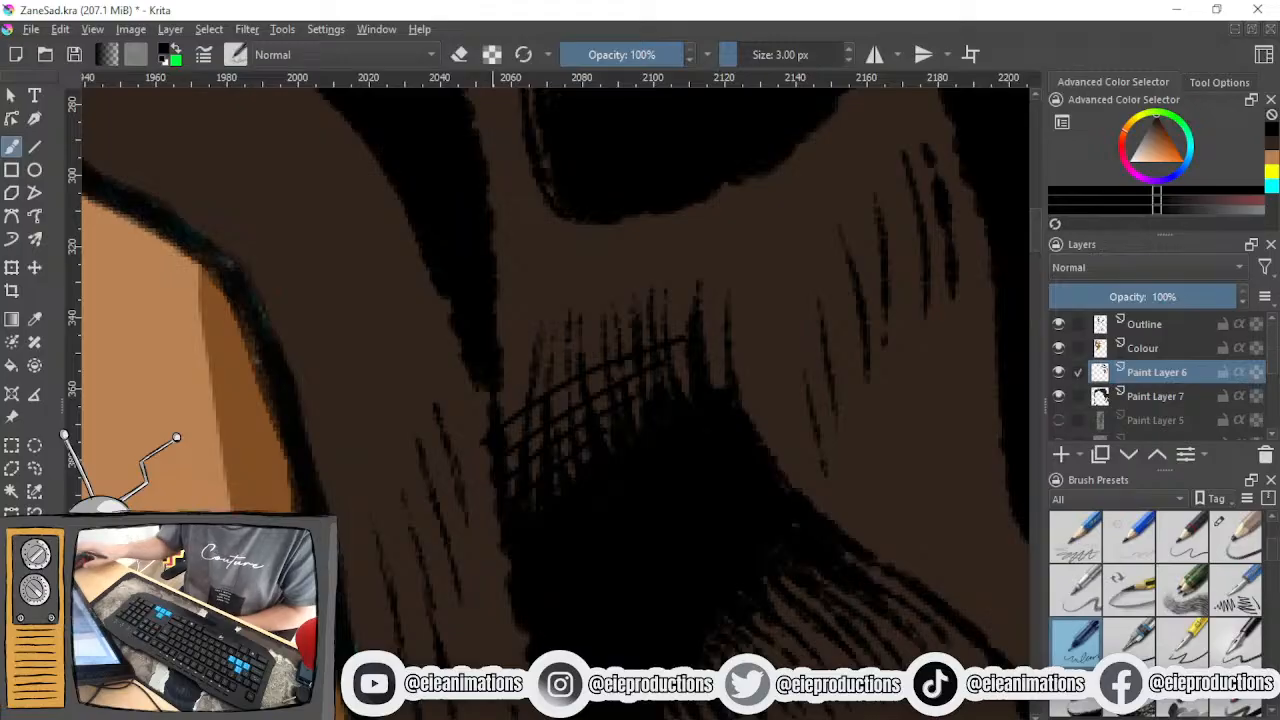
scroll(505, 443, "down", 5)
scroll(505, 443, "up", 2)
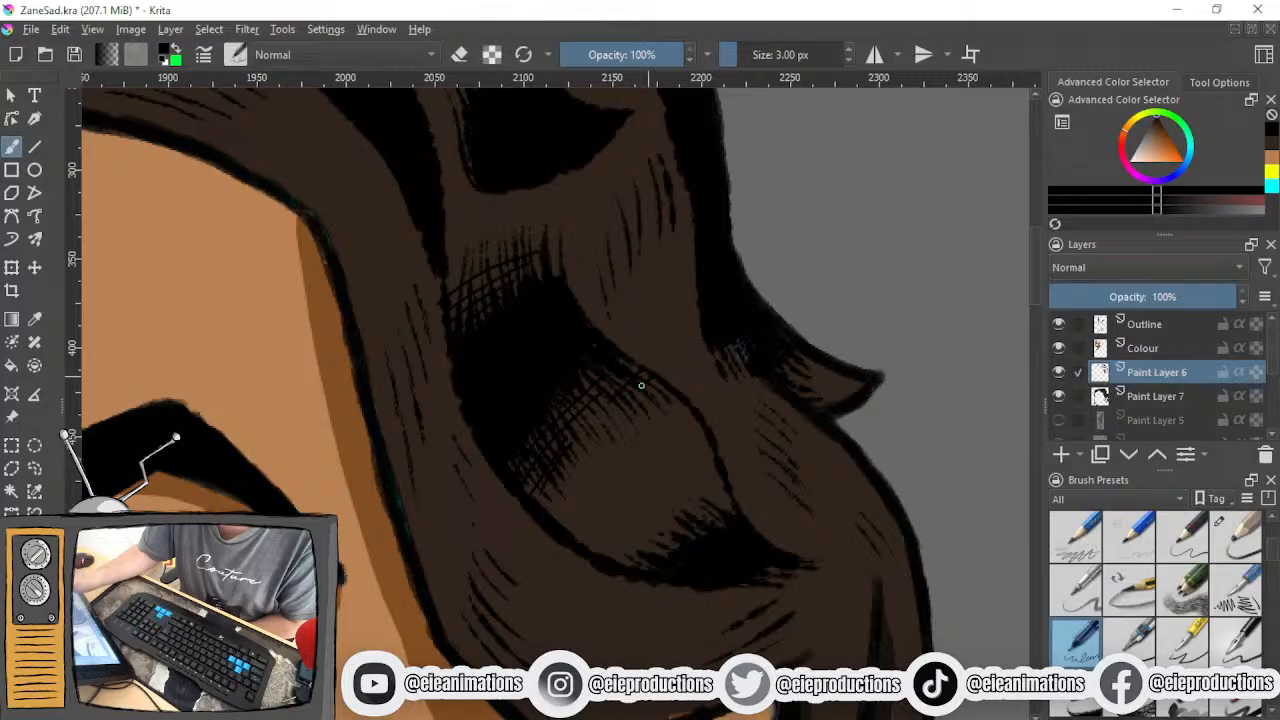
- Add black crosshatching to the dark strands hanging behind the ear
scroll(608, 471, "down", 2)
left_click_drag(661, 555, 665, 385)
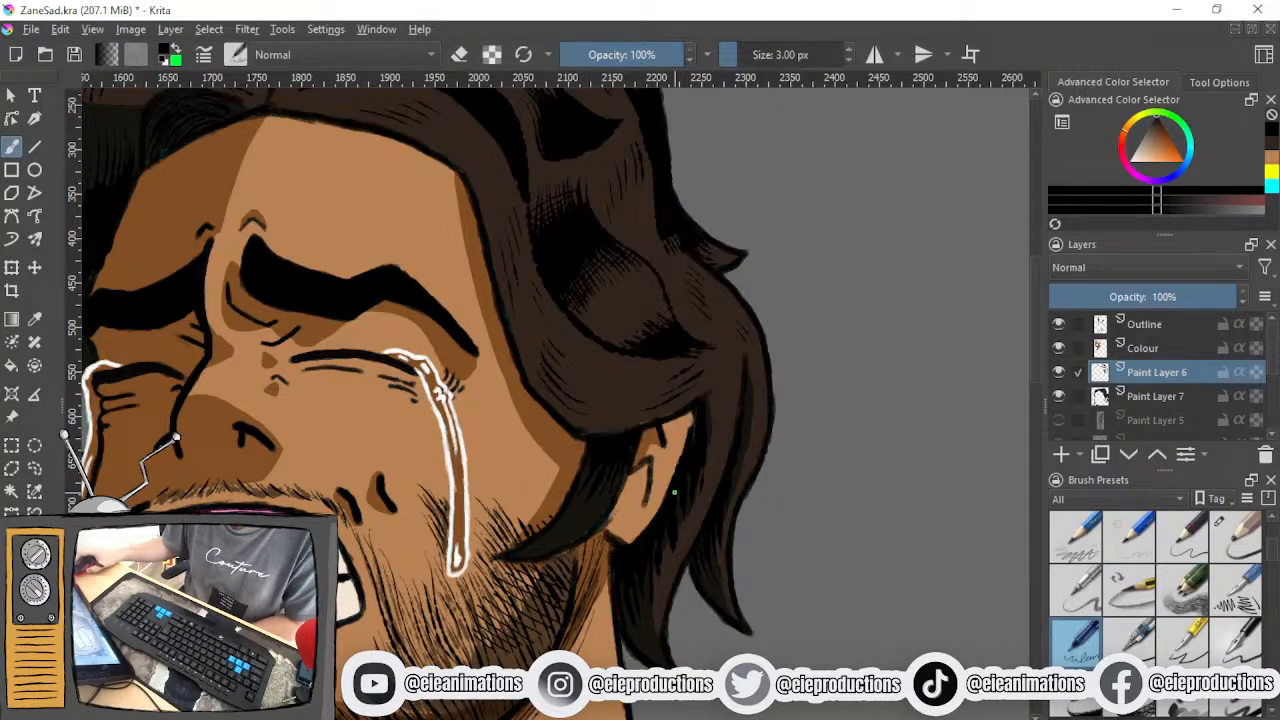
scroll(655, 560, "up", 2)
left_click_drag(655, 560, 697, 439)
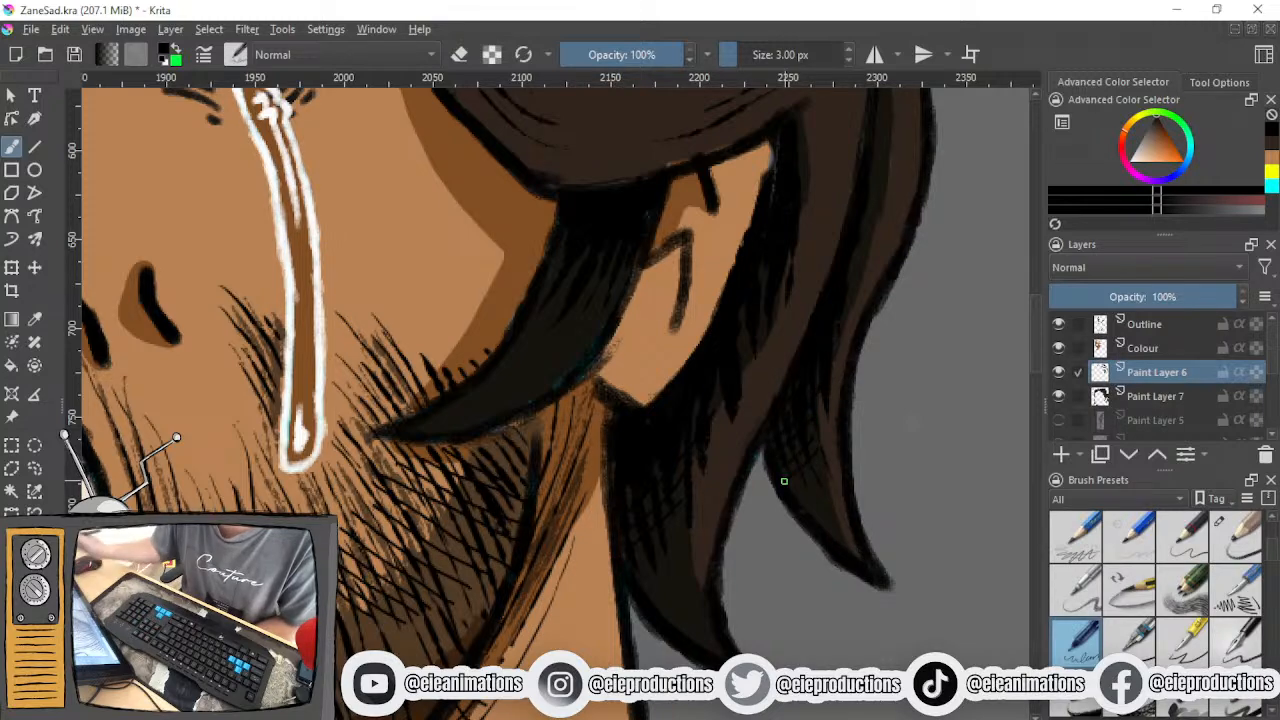
scroll(752, 625, "down", 3)
left_click_drag(752, 625, 758, 648)
- Crosshatch the shadow edges of the hair beside the forehead and eyebrow on the shaded side of the face
scroll(709, 480, "up", 1)
left_click_drag(709, 480, 740, 586)
left_click_drag(766, 485, 806, 656)
left_click_drag(585, 539, 626, 473)
scroll(619, 496, "up", 4)
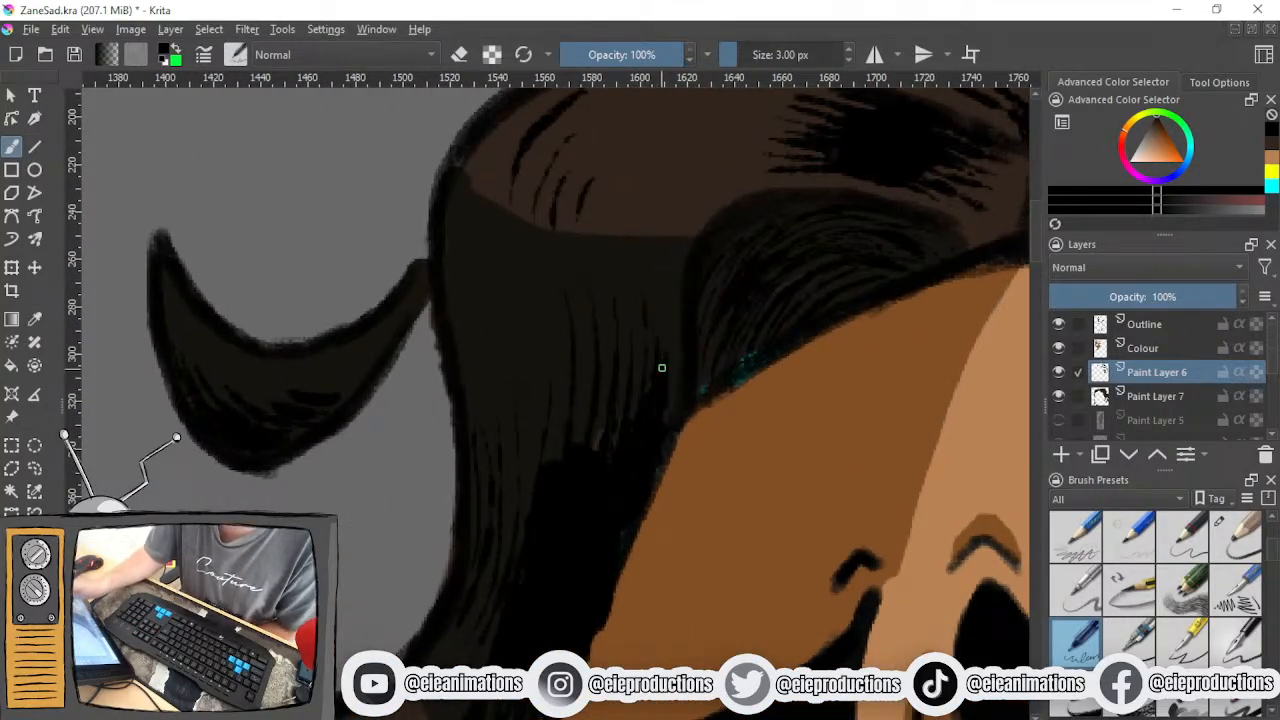
left_click_drag(562, 479, 488, 642)
left_click_drag(547, 599, 677, 317)
left_click_drag(633, 522, 660, 426)
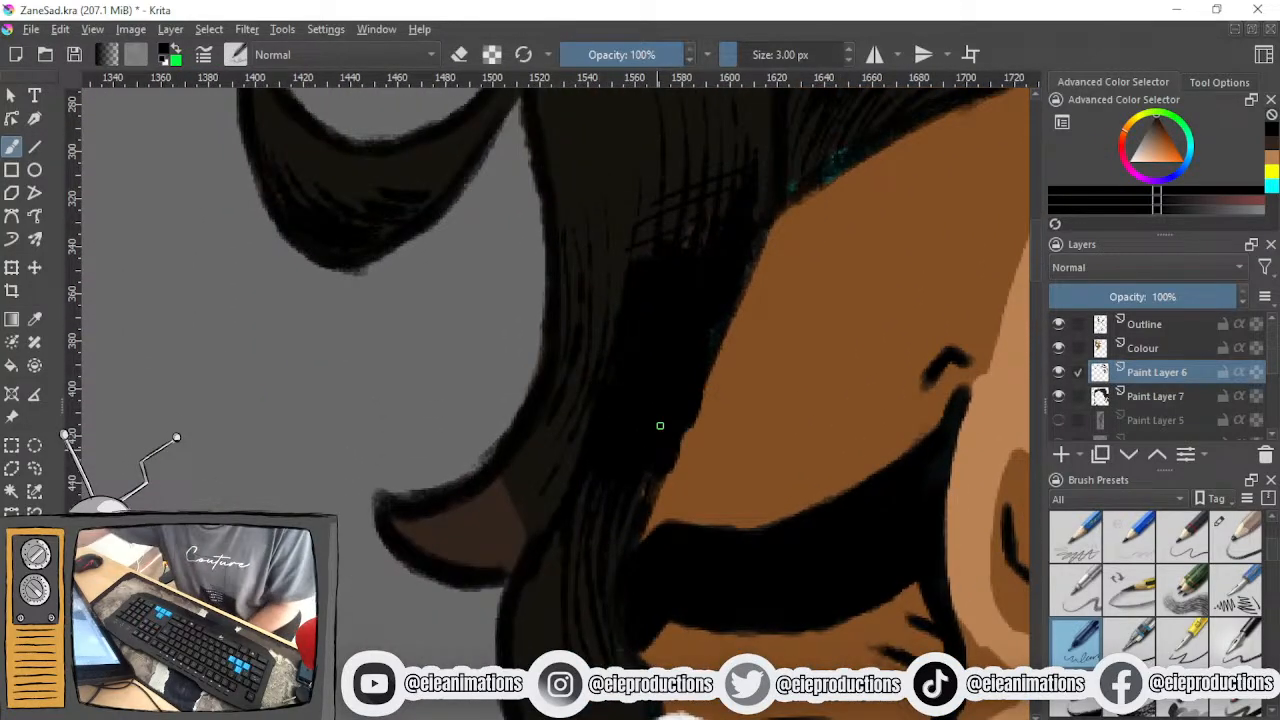
mouse_move(546, 406)
left_mouse_down()
mouse_move(588, 443)
mouse_move(575, 379)
left_mouse_up()
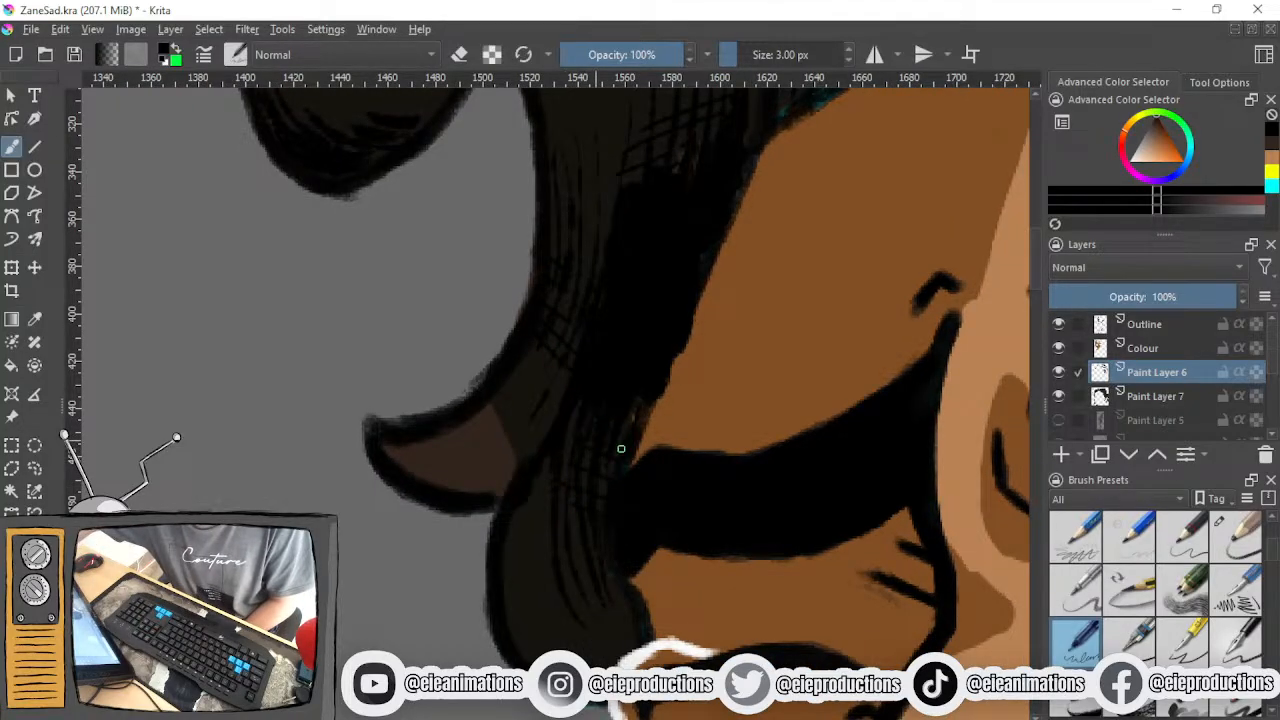
- Crosshatch the lower hair lock beside and beneath the tear on the shaded side of the face
scroll(597, 431, "down", 3)
left_click_drag(599, 431, 657, 250)
left_click_drag(662, 457, 647, 616)
left_click_drag(675, 302, 636, 601)
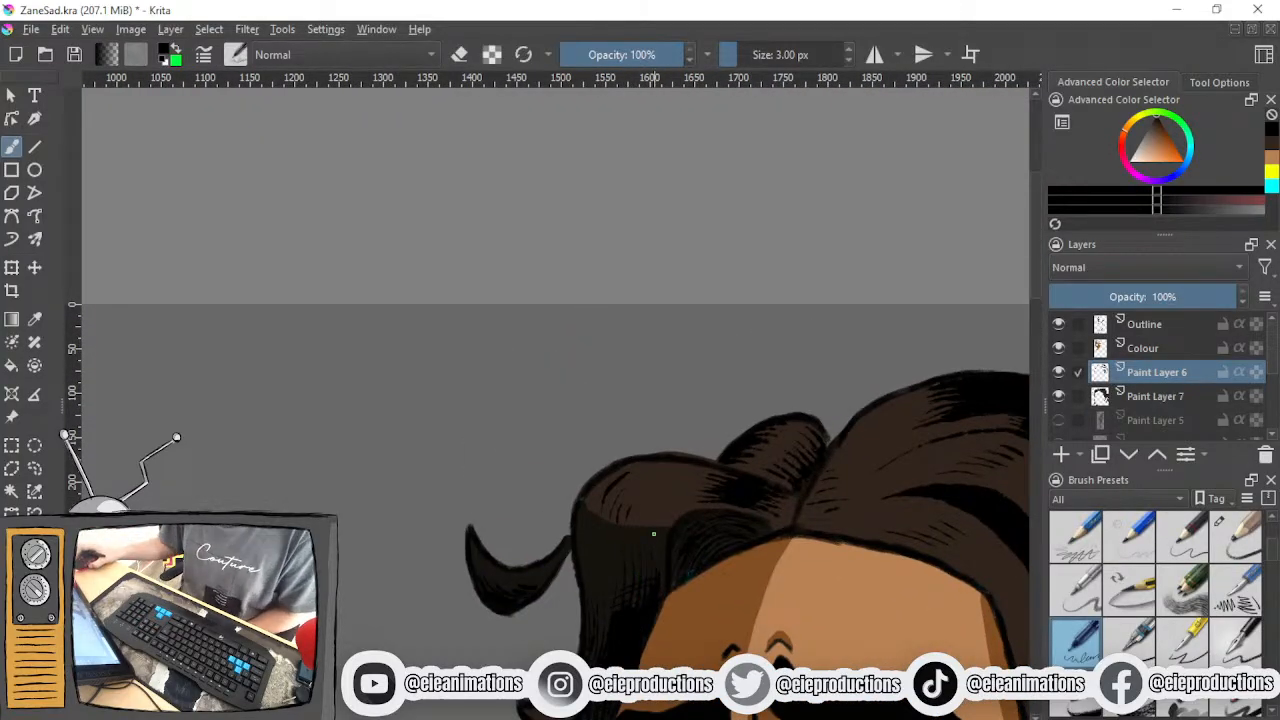
left_click_drag(684, 522, 733, 335)
left_click_drag(705, 493, 731, 318)
left_click_drag(689, 554, 712, 291)
scroll(713, 464, "up", 5)
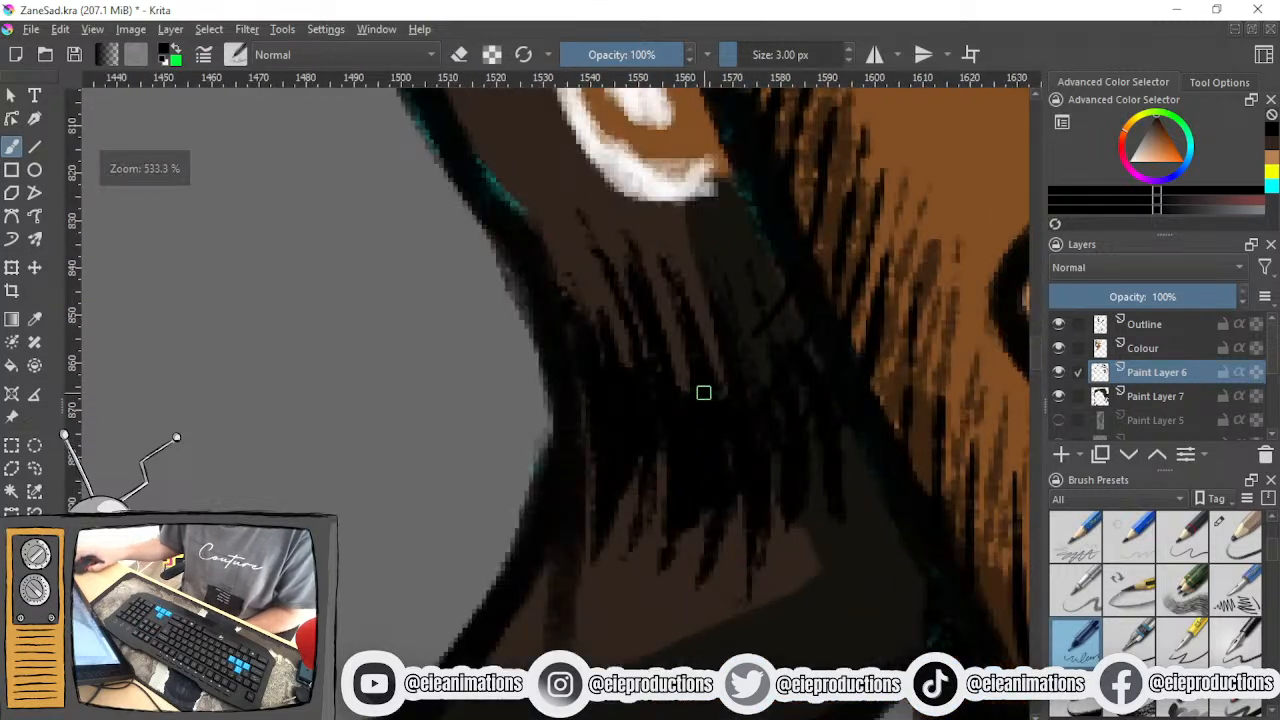
left_click_drag(703, 391, 715, 503)
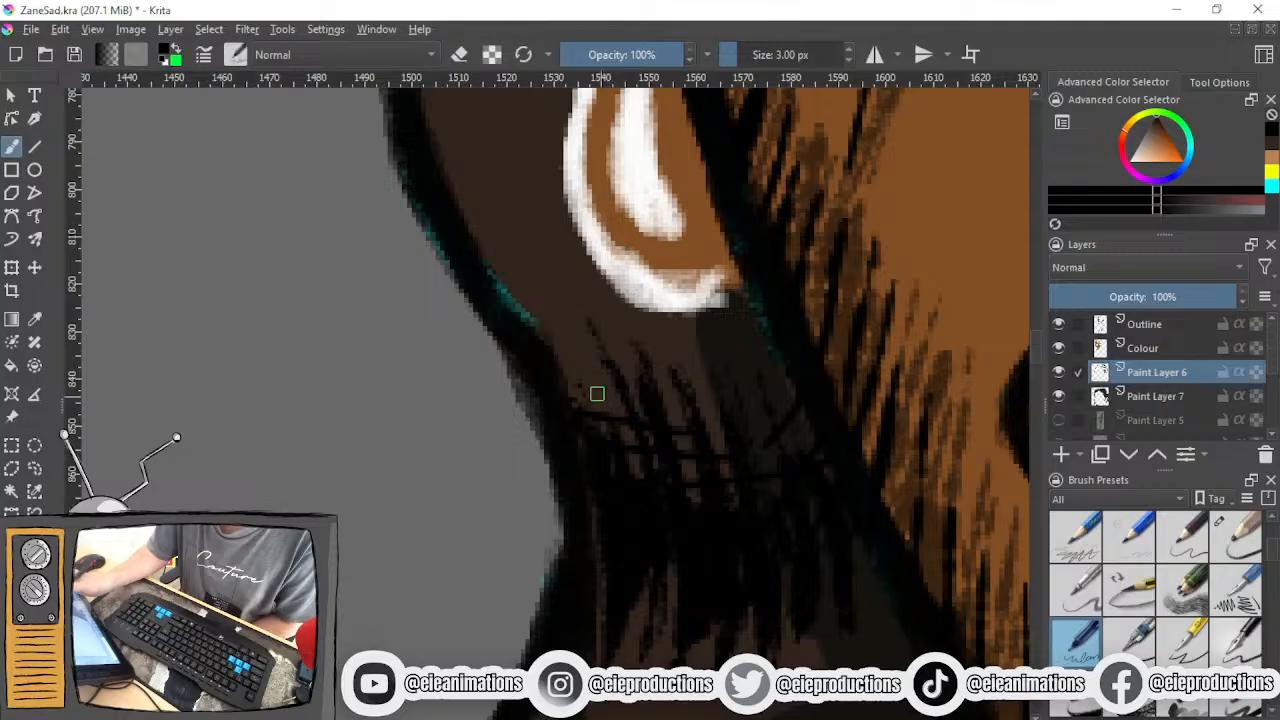
scroll(710, 622, "down", 5)
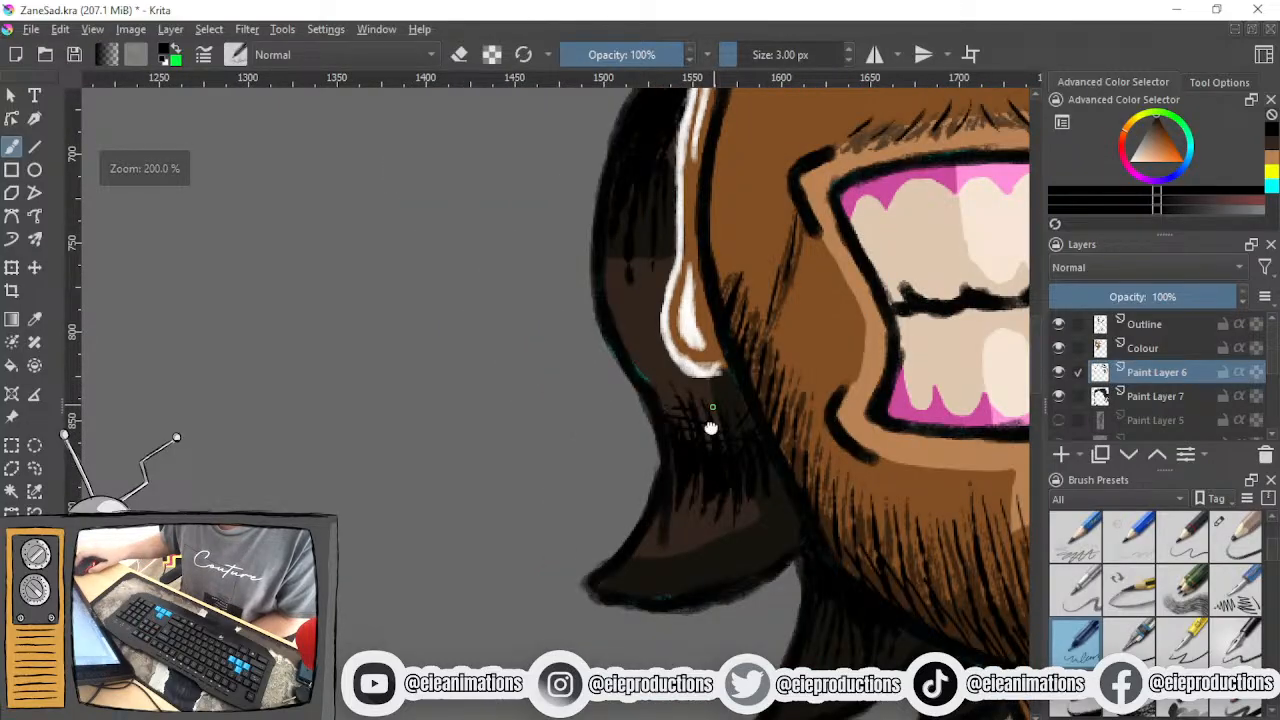
scroll(710, 622, "up", 2)
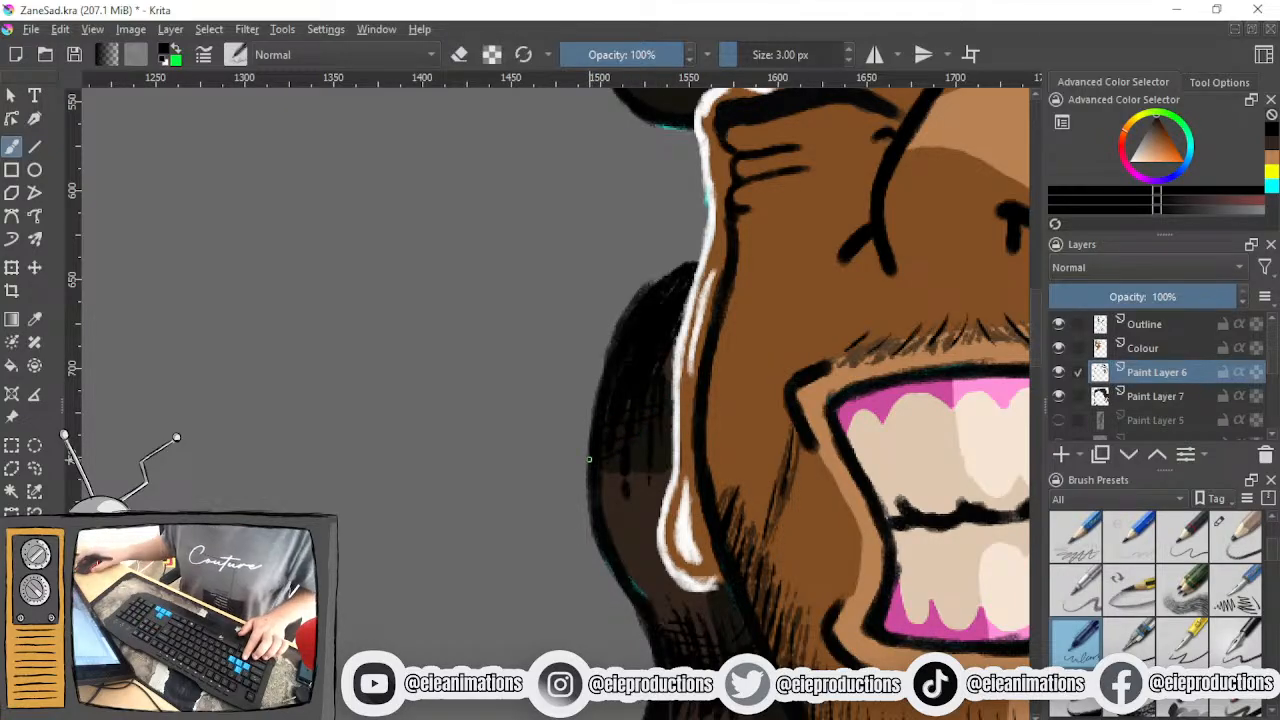
scroll(596, 462, "down", 5)
- Crosshatch the two small pointed hair locks below the bearded jaw
left_click_drag(607, 507, 580, 323)
scroll(636, 452, "up", 7)
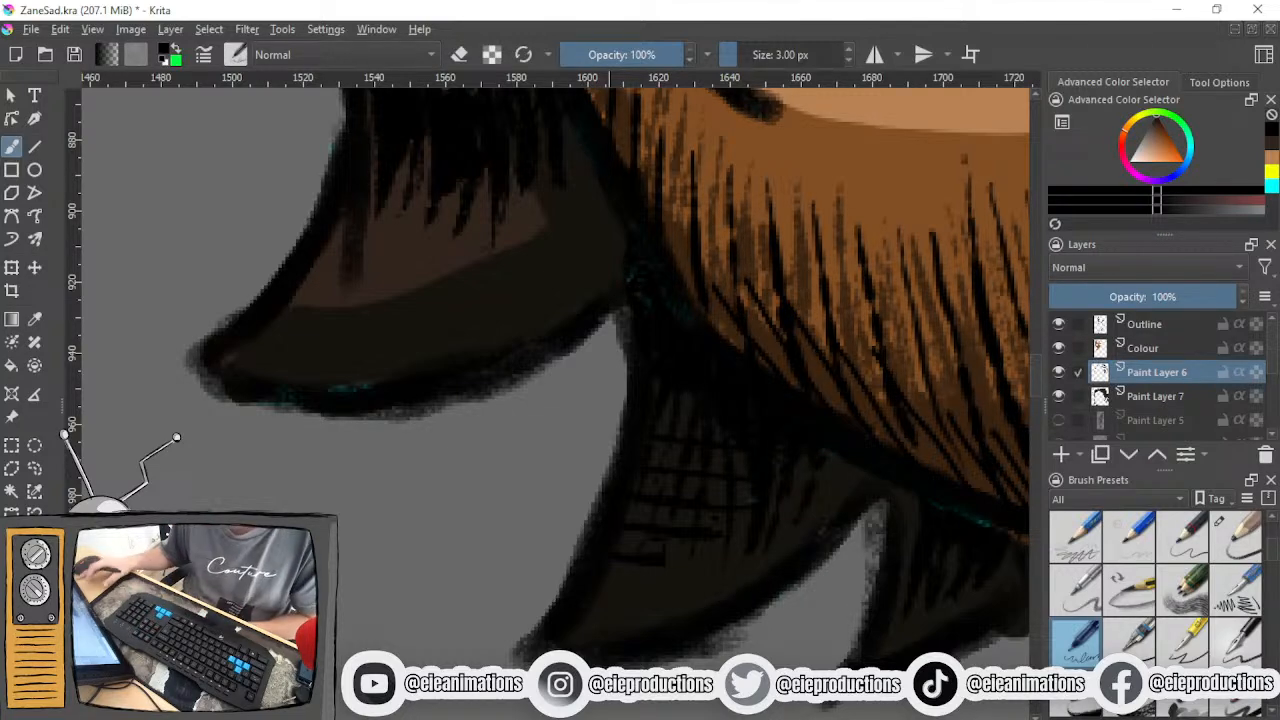
scroll(630, 490, "down", 2)
scroll(636, 496, "up", 5)
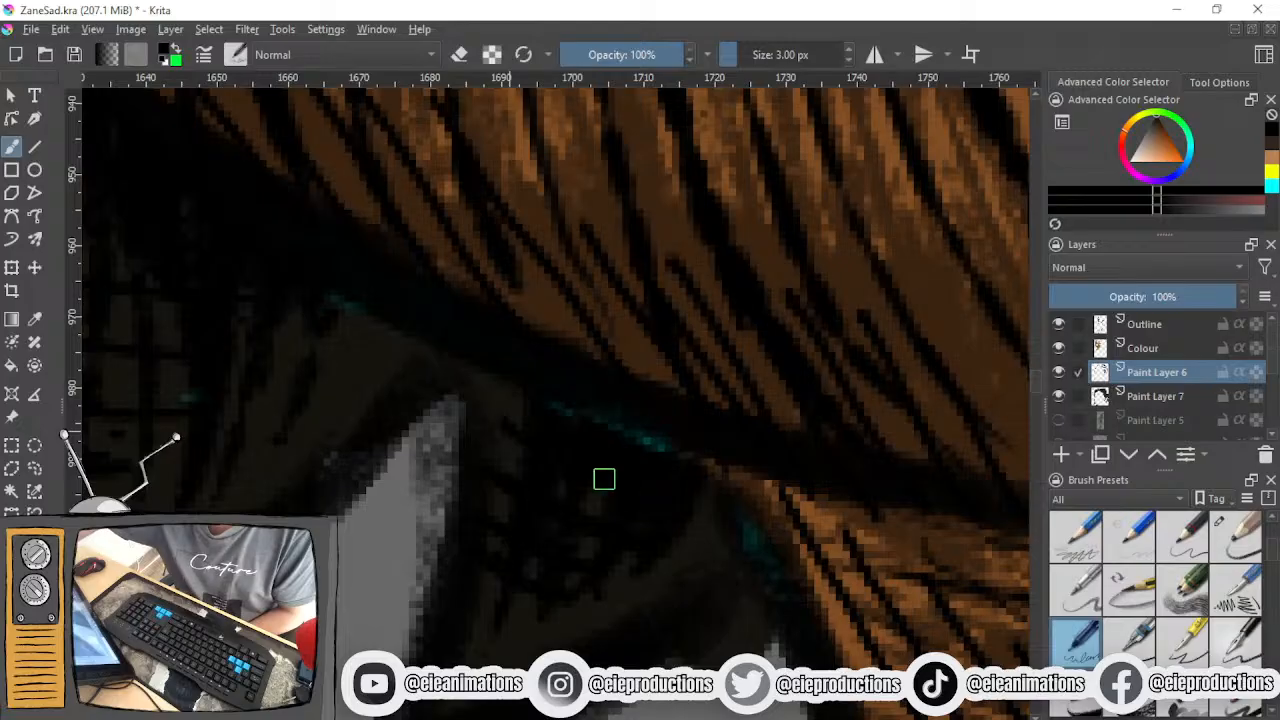
- Review the crosshatching across the whole head, from the locks under the jaw to the hair around the ear
scroll(615, 492, "down", 3)
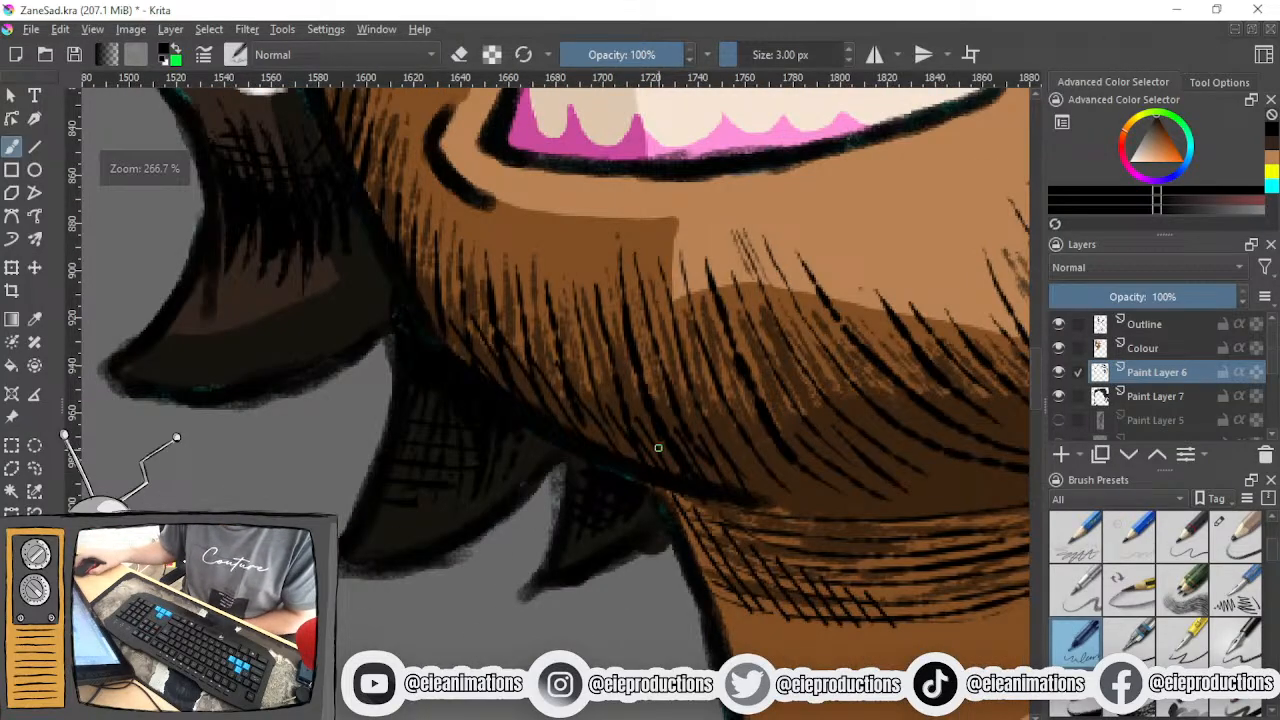
left_click_drag(652, 451, 591, 563)
scroll(628, 507, "down", 4)
left_click_drag(637, 515, 604, 589)
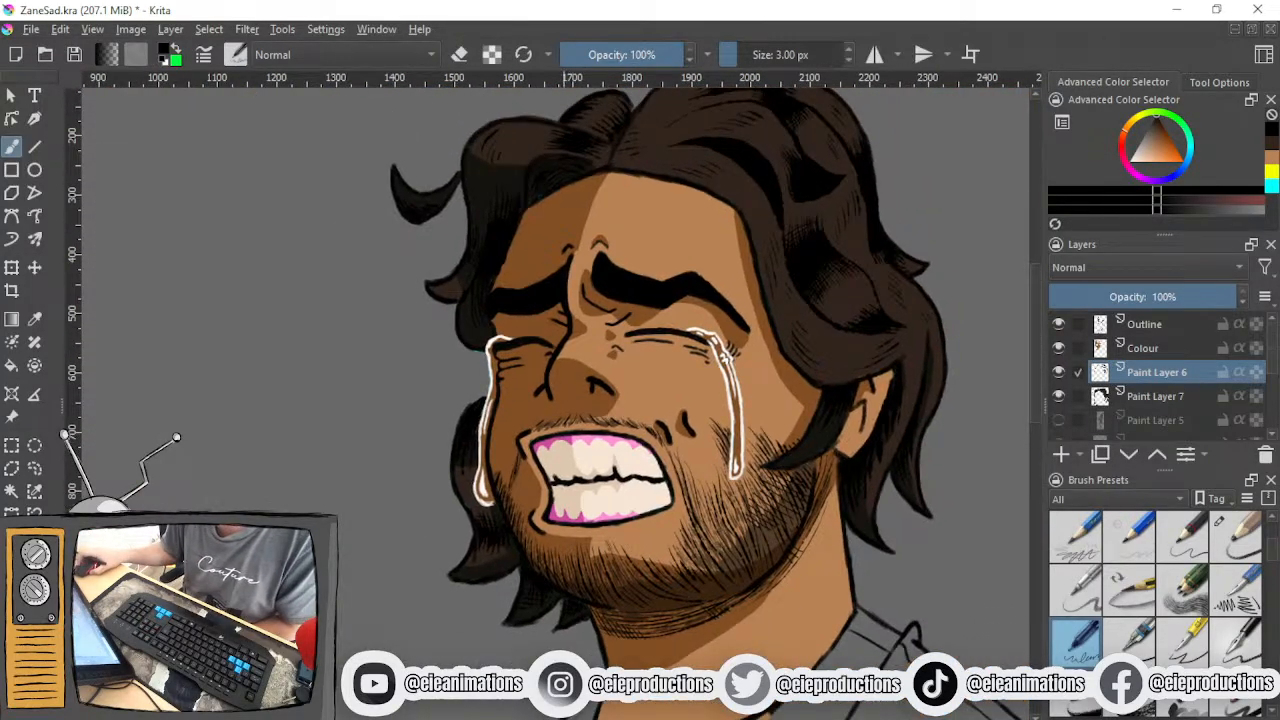
scroll(528, 489, "up", 4)
scroll(528, 489, "down", 3)
left_click_drag(651, 510, 483, 598)
left_click_drag(791, 488, 712, 574)
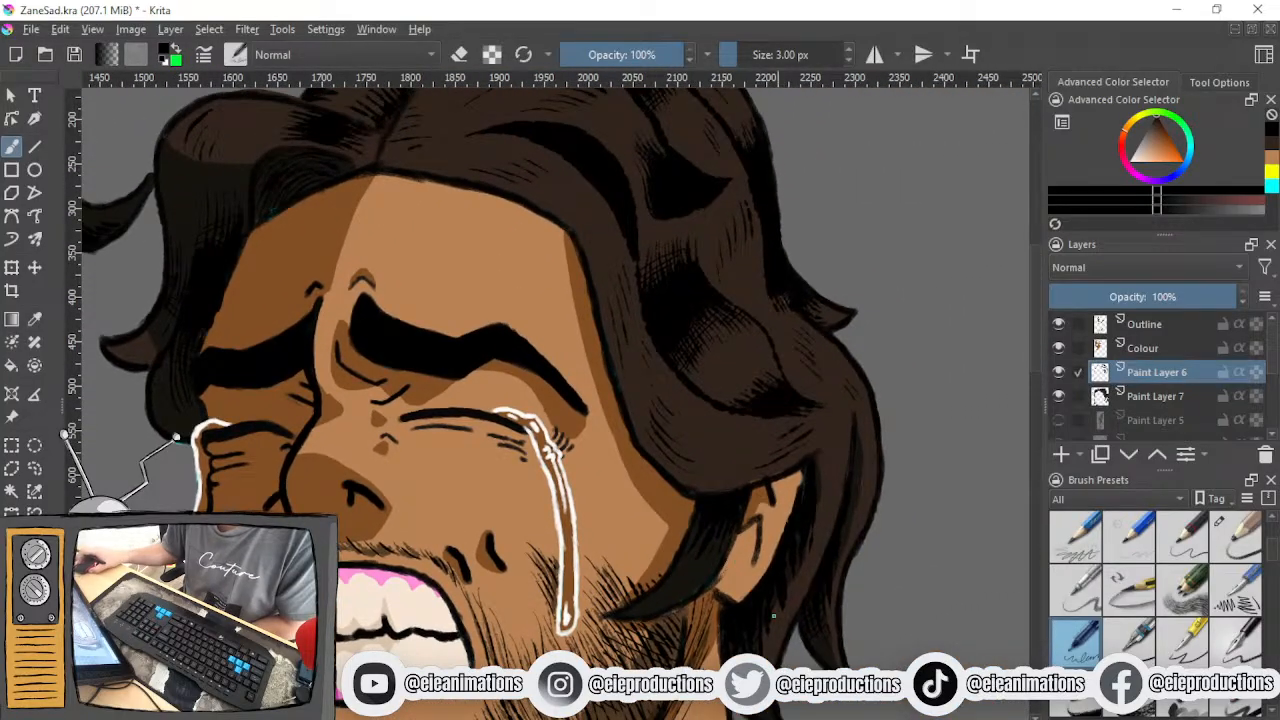
- Examine the hair crosshatching around the forehead and ear, both close up and with the whole head in view
scroll(760, 640, "up", 4)
scroll(762, 632, "down", 6)
left_click_drag(697, 623, 777, 399)
scroll(758, 580, "down", 1)
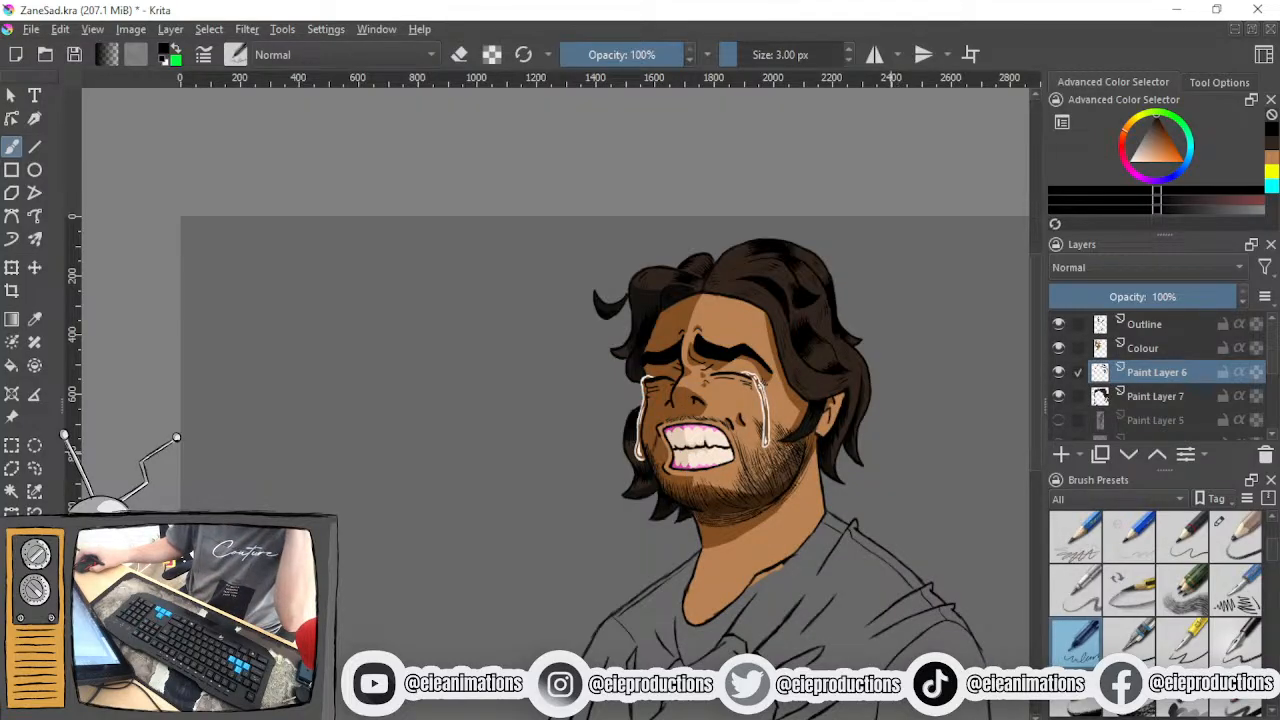
left_click_drag(778, 335, 766, 436)
scroll(808, 434, "up", 5)
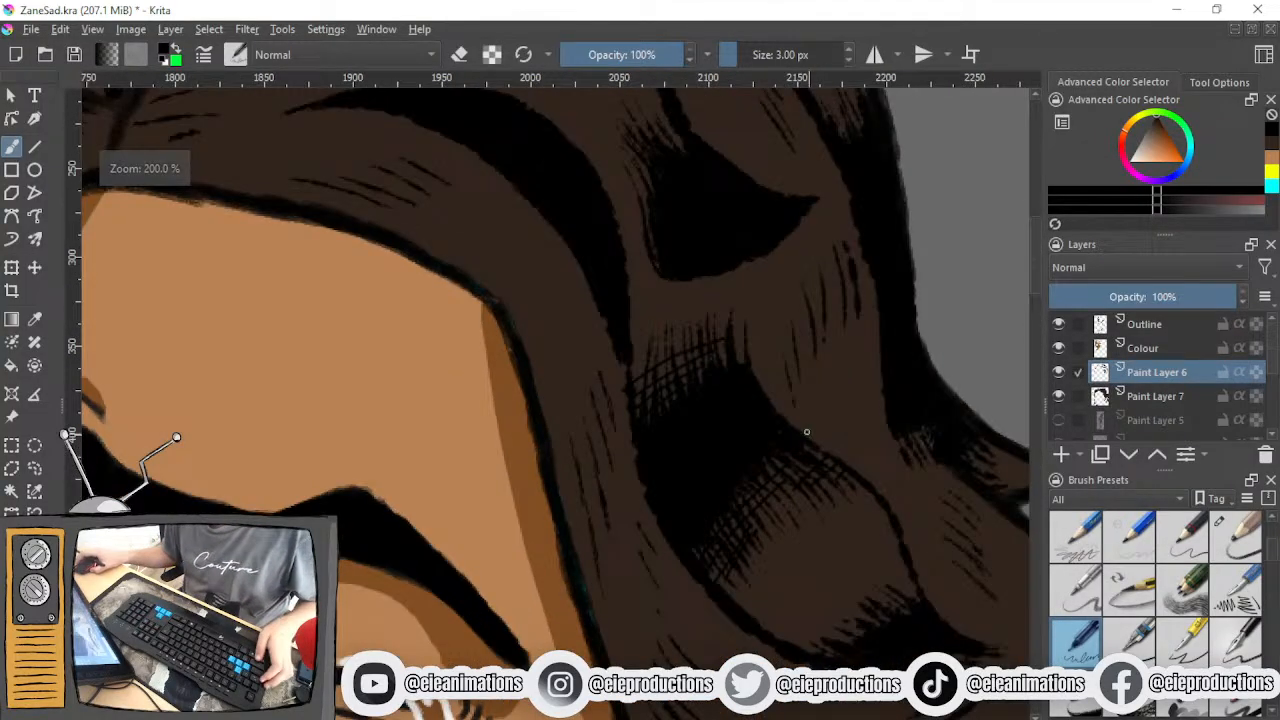
scroll(808, 434, "down", 4)
left_click_drag(811, 410, 809, 310)
scroll(1143, 595, "down", 2)
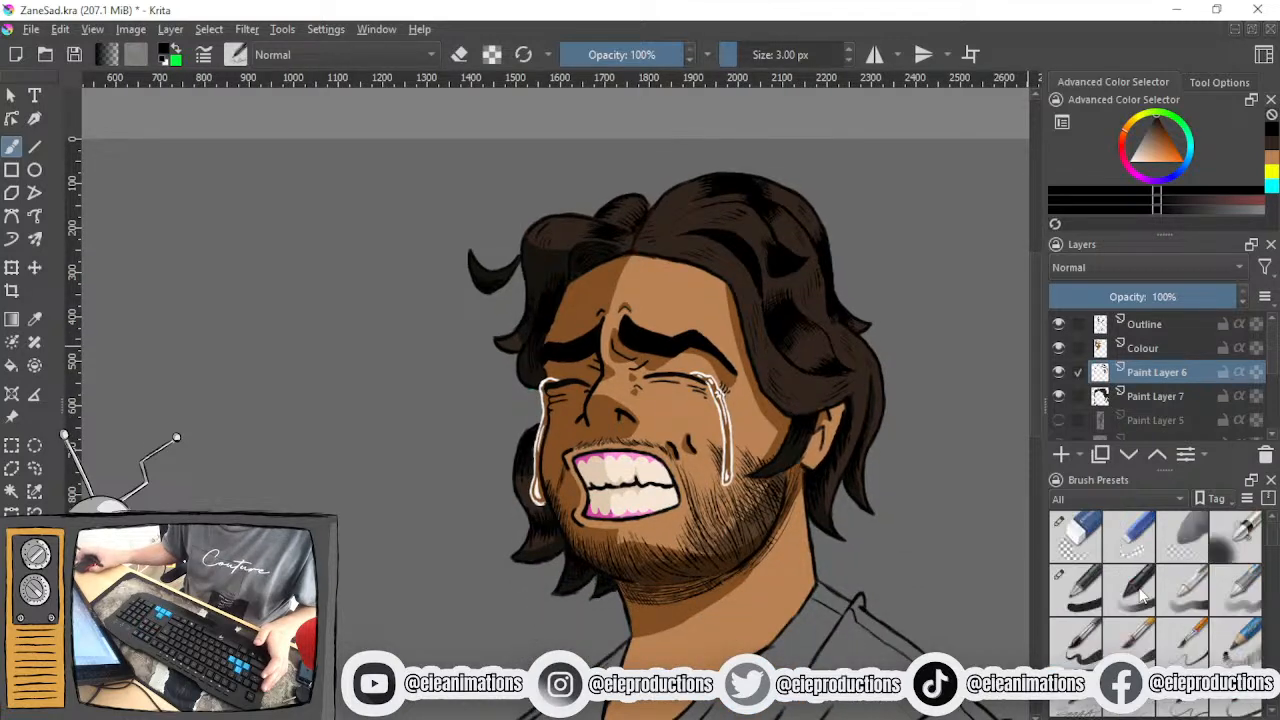
- Look over the uncoloured line art of the shirt, sleeves and clutching hand
left_click(1075, 590)
mouse_move(898, 561)
left_mouse_down()
mouse_move(928, 474)
mouse_move(973, 224)
mouse_move(973, 319)
left_mouse_up()
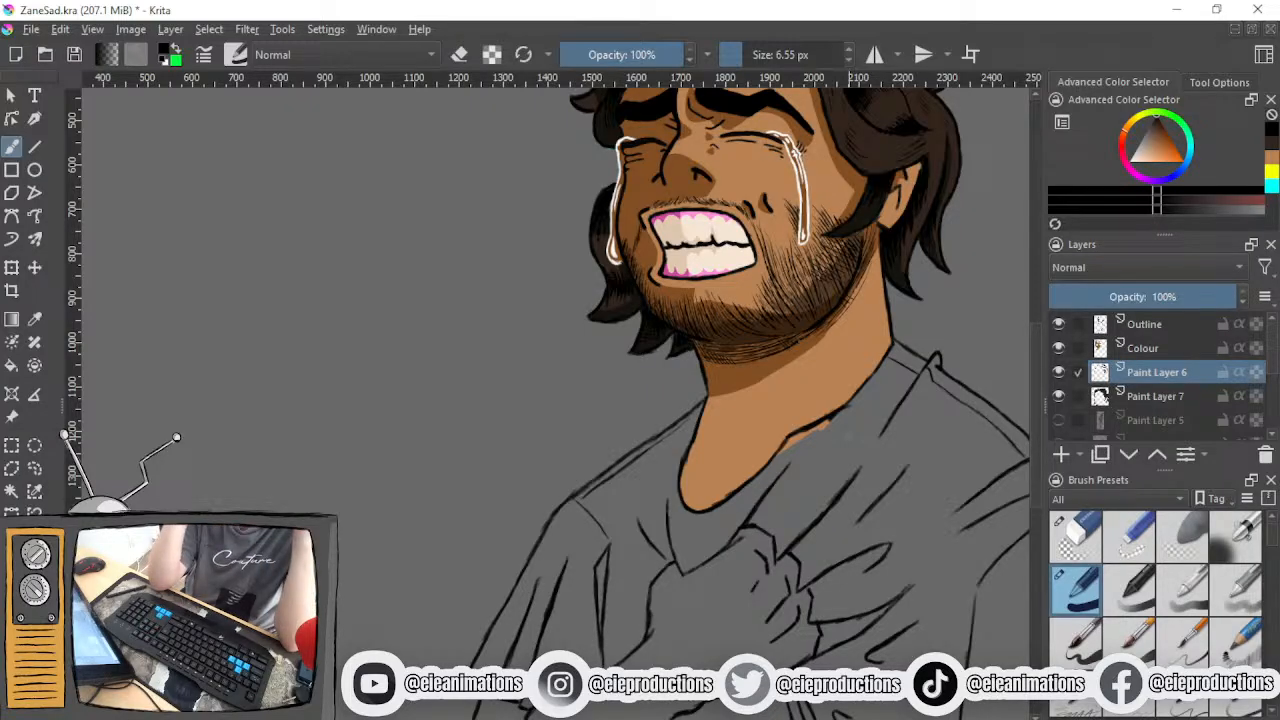
left_click_drag(975, 421, 853, 225)
mouse_move(838, 383)
left_mouse_down()
mouse_move(832, 303)
mouse_move(836, 365)
left_mouse_up()
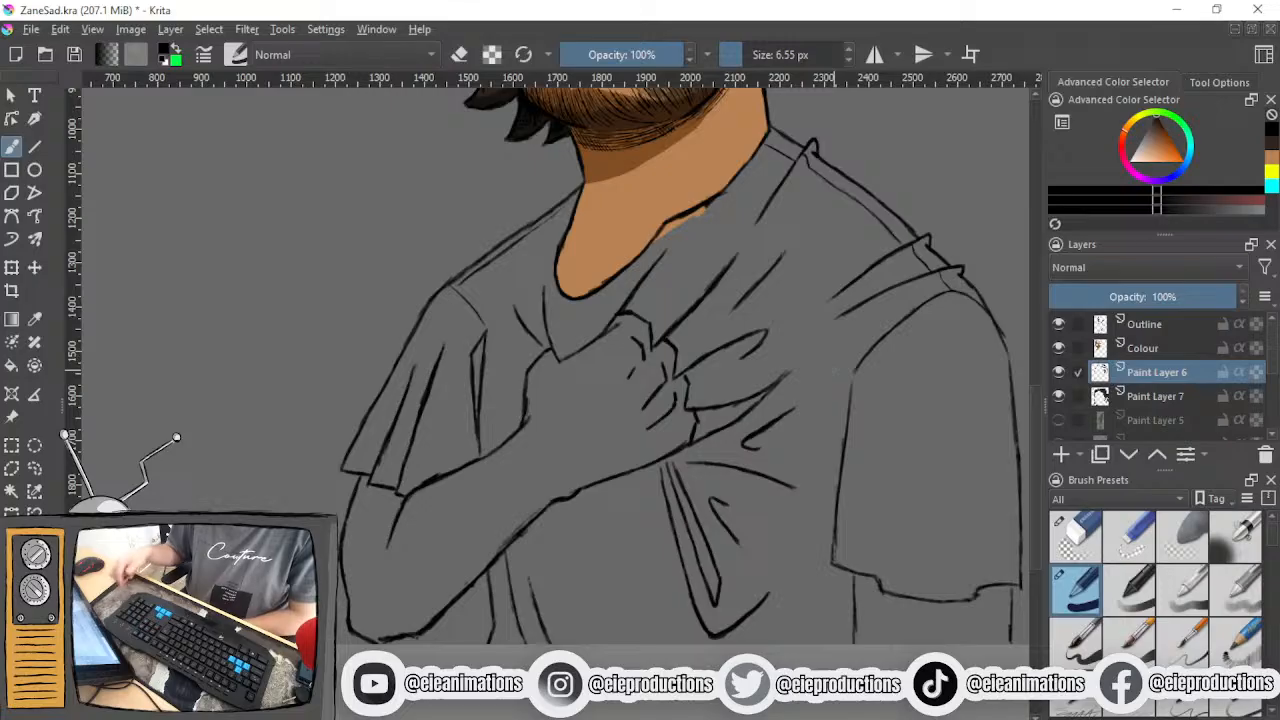
left_click_drag(798, 386, 719, 473)
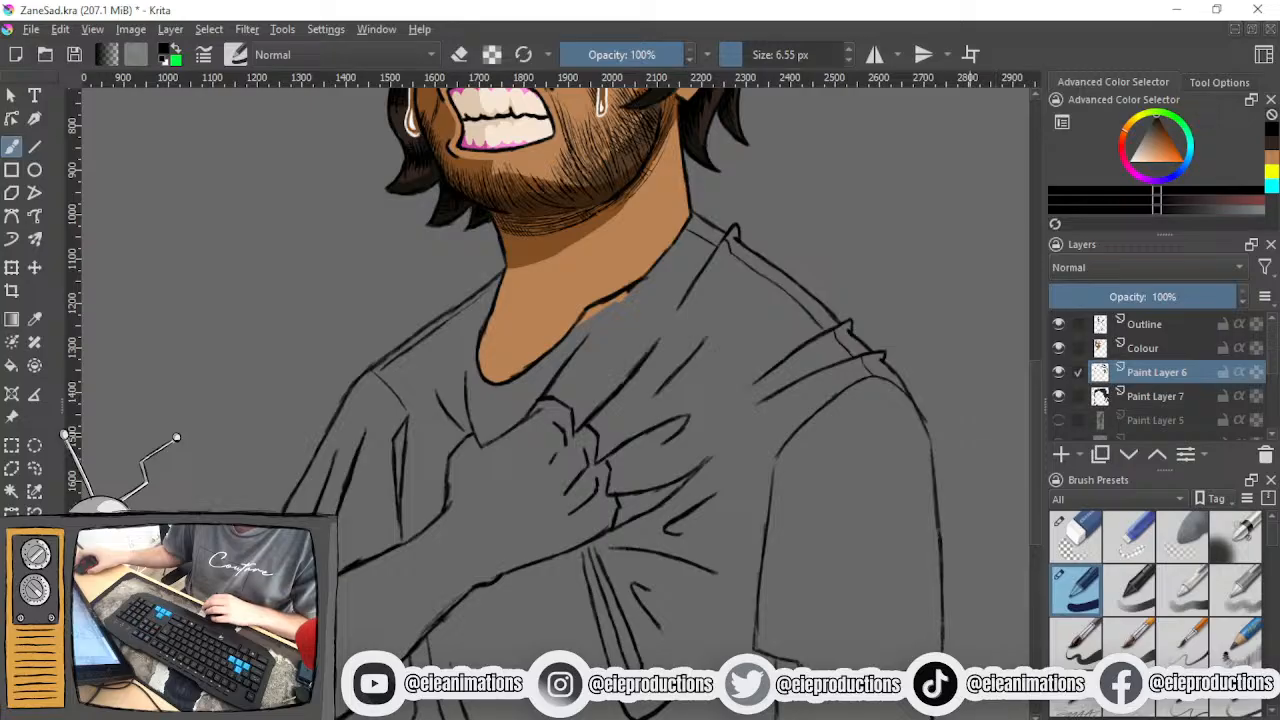
left_click_drag(966, 429, 881, 409)
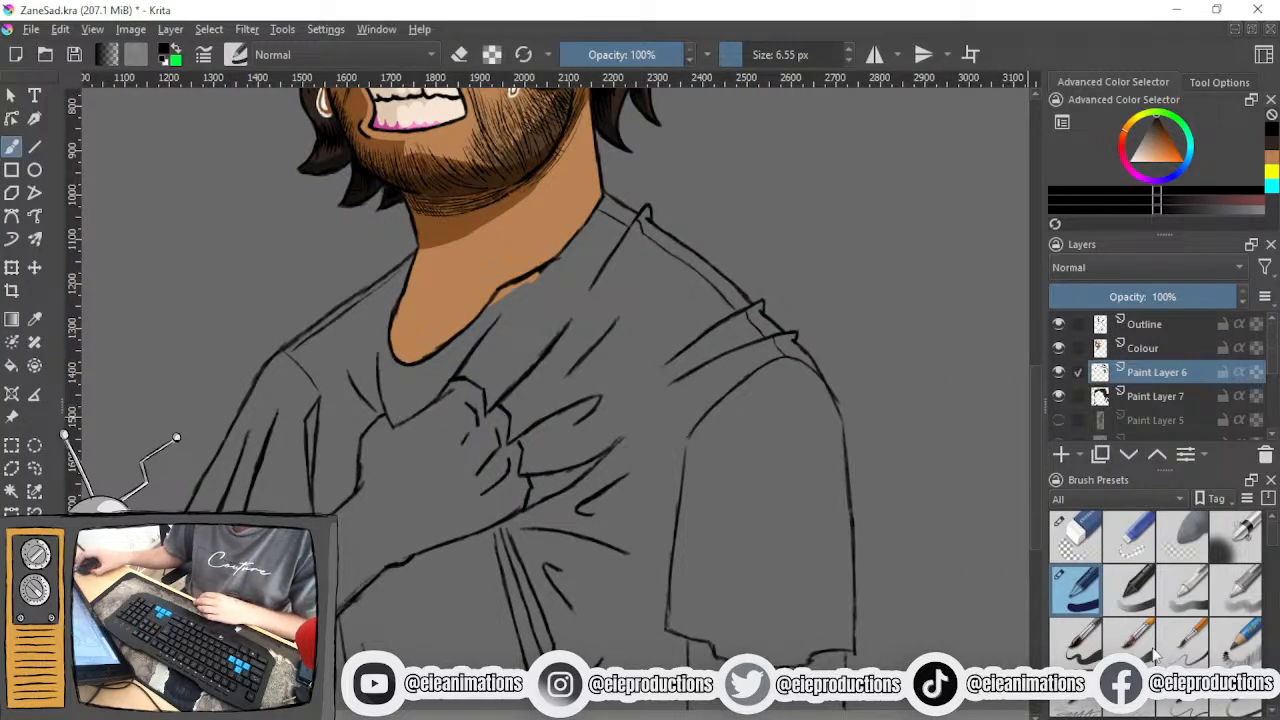
scroll(1163, 643, "down", 3)
scroll(656, 541, "down", 2)
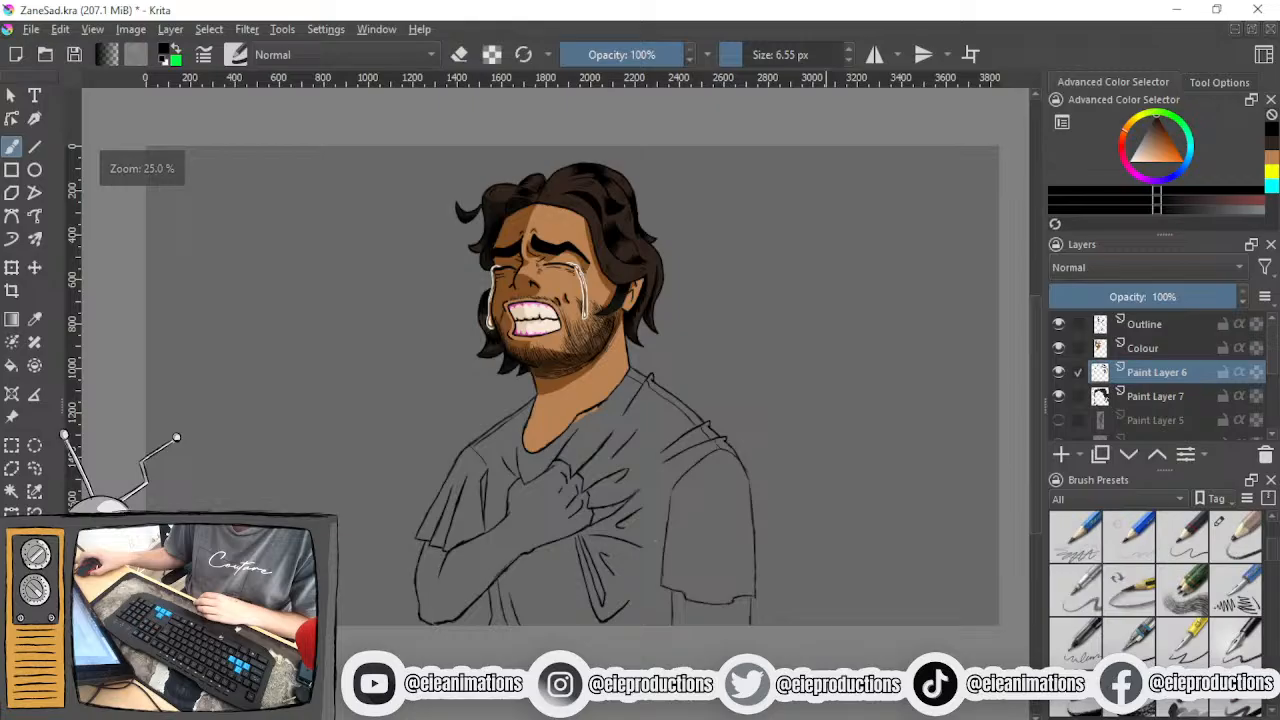
scroll(656, 541, "up", 1)
left_click_drag(656, 541, 657, 549)
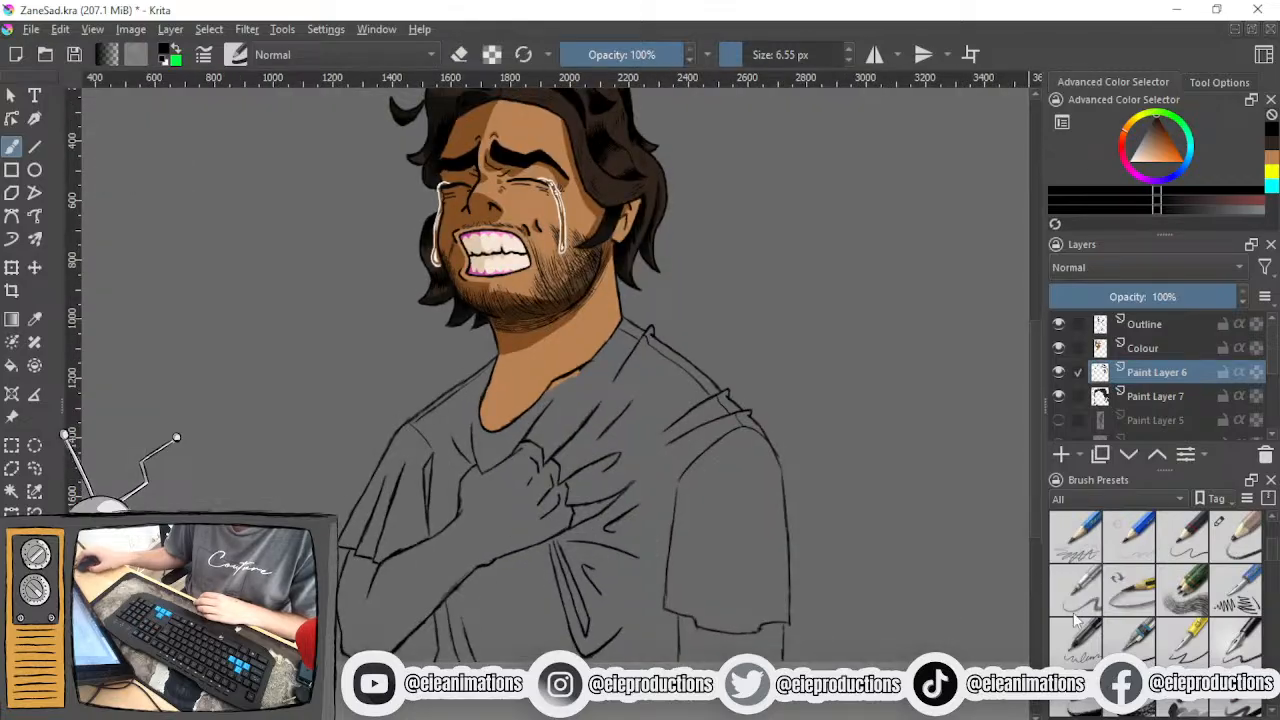
- Choose the 5 px brush preset with 15% opacity for drawing around the hanging arm's sleeve
scroll(1088, 625, "up", 3)
left_click(1250, 646)
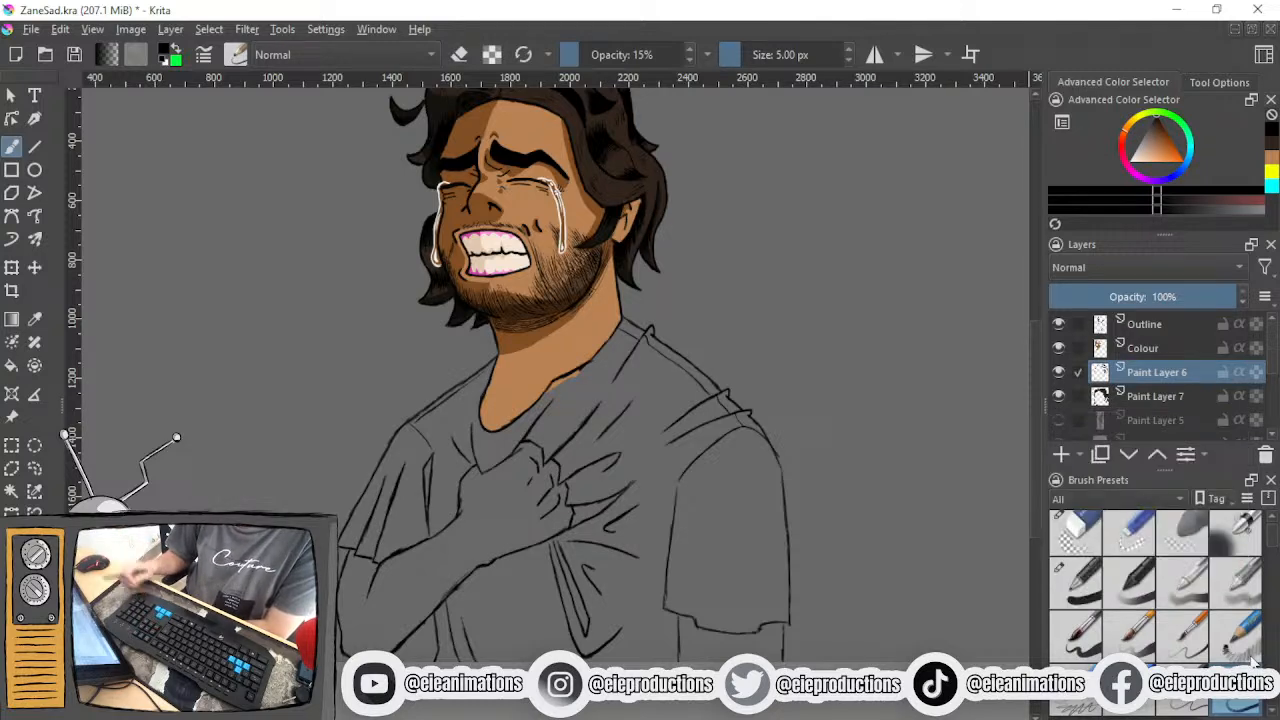
scroll(1183, 540, "up", 1)
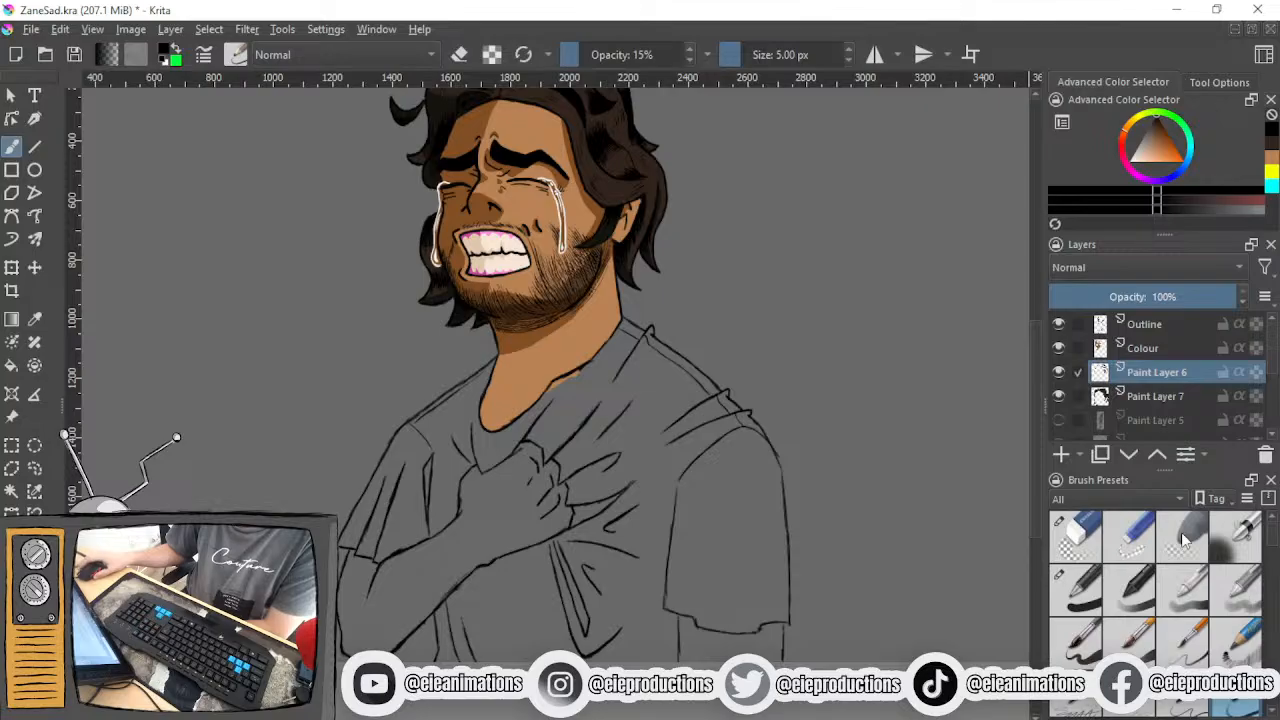
scroll(808, 554, "up", 2)
left_click_drag(811, 560, 870, 468)
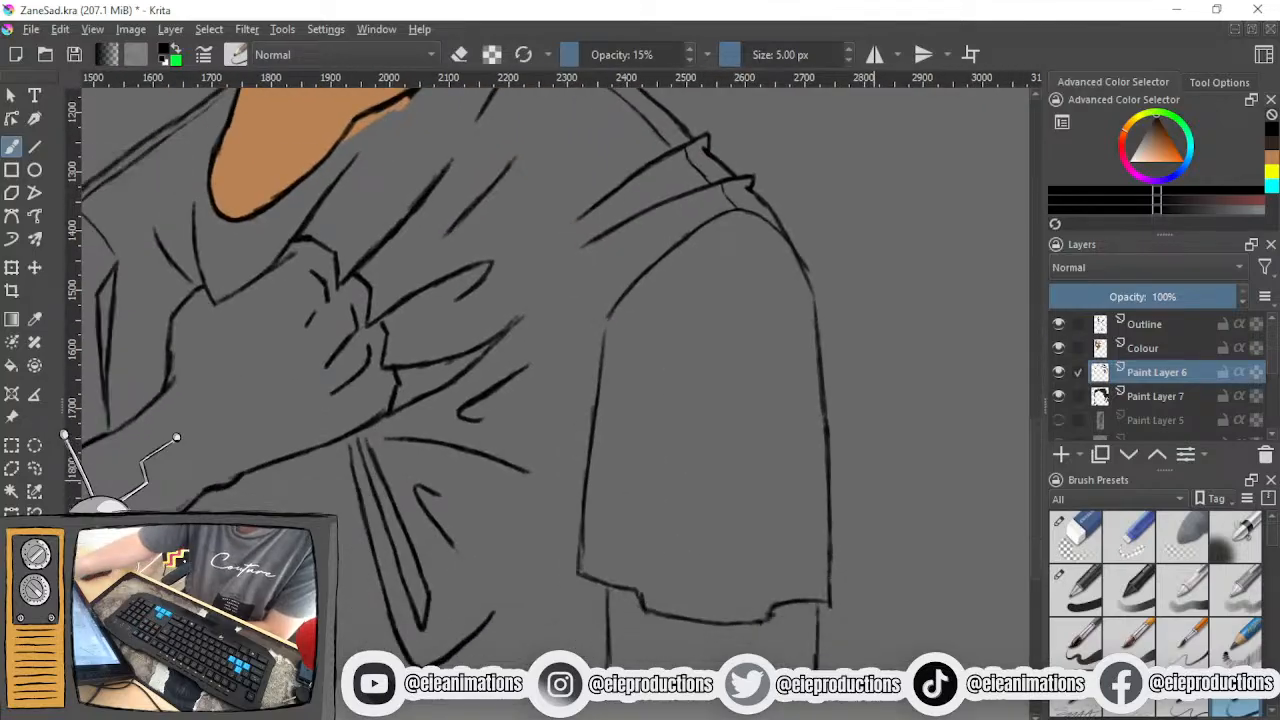
- Try hatching thin lines on the chest along the inner edge of the hanging arm's sleeve, and undo them
left_click_drag(588, 368, 570, 456)
left_click_drag(574, 440, 564, 494)
left_click_drag(600, 332, 588, 364)
left_click_drag(564, 506, 558, 546)
left_click_drag(592, 306, 572, 382)
left_click_drag(566, 400, 552, 458)
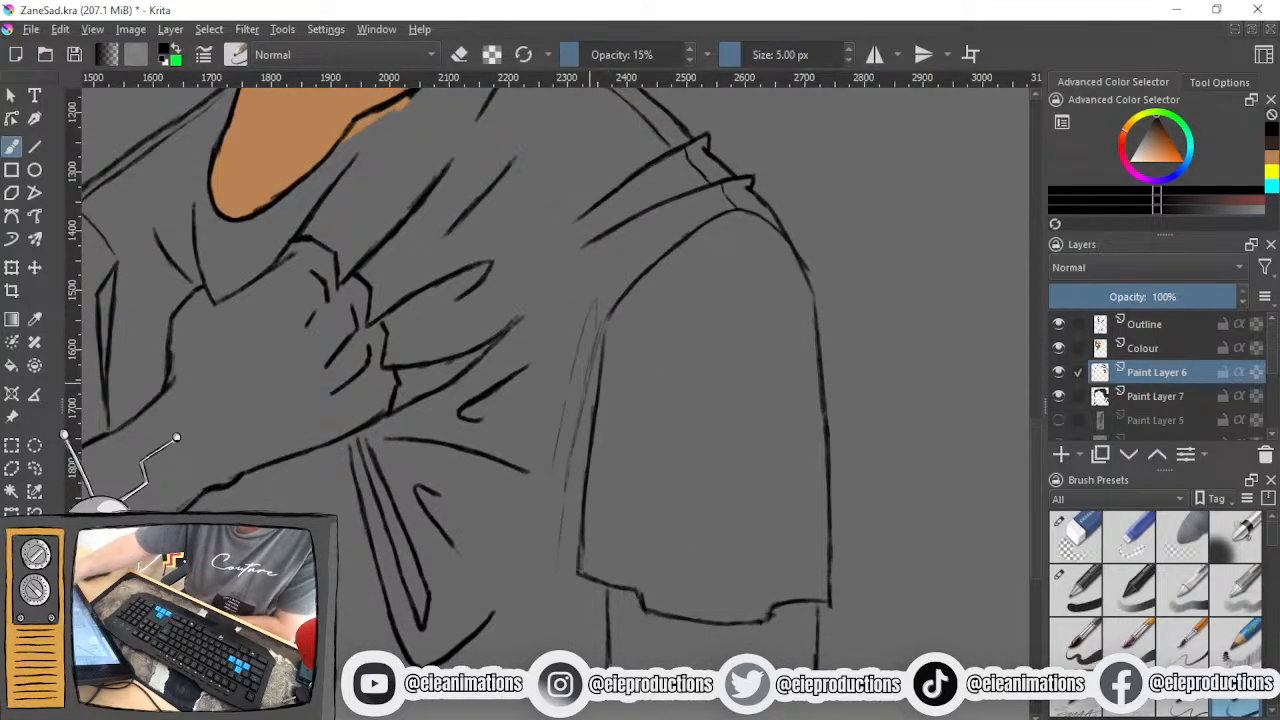
key("ctrl+z")
key("ctrl+z")
key("ctrl+z")
key("ctrl+z")
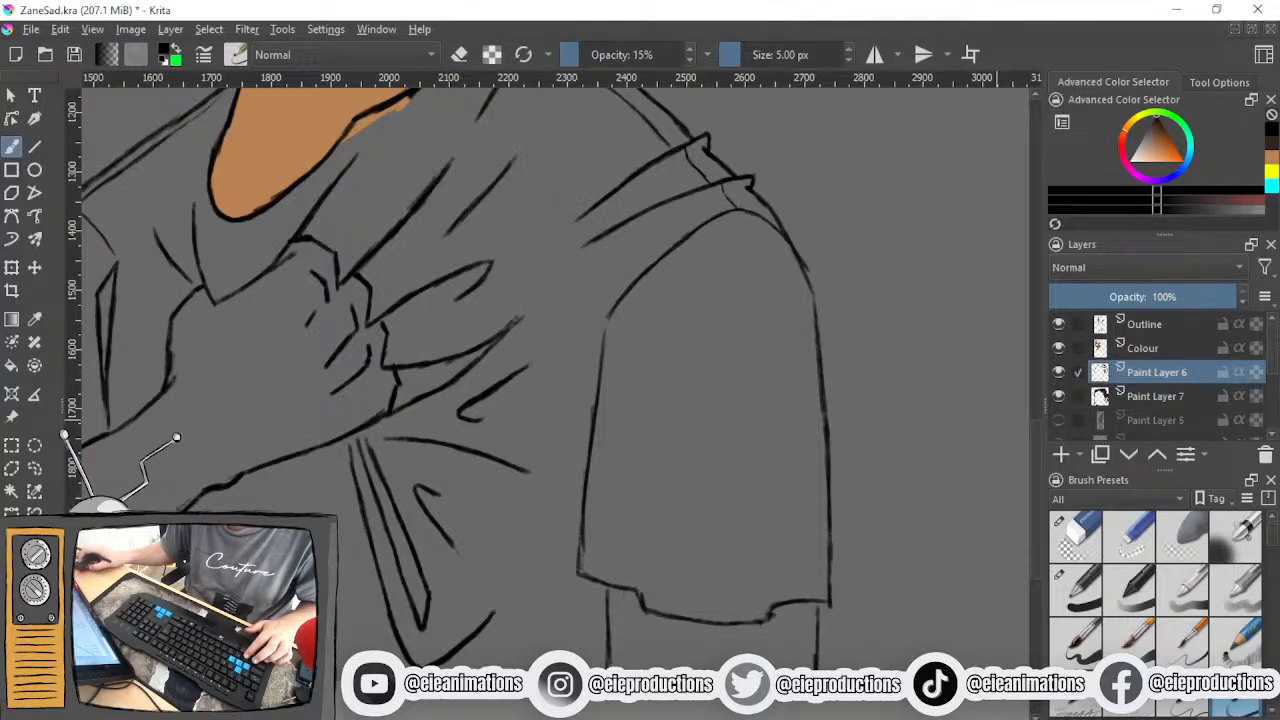
- Set the brush size to 9 px for drawing fabric creases at the hanging arm's armpit
key("bracketright")
key("bracketright")
key("bracketright")
key("bracketright")
key("bracketright")
key("bracketright")
key("bracketright")
key("bracketright")
key("bracketleft")
key("bracketleft")
key("bracketleft")
key("bracketleft")
left_click_drag(602, 349, 609, 420)
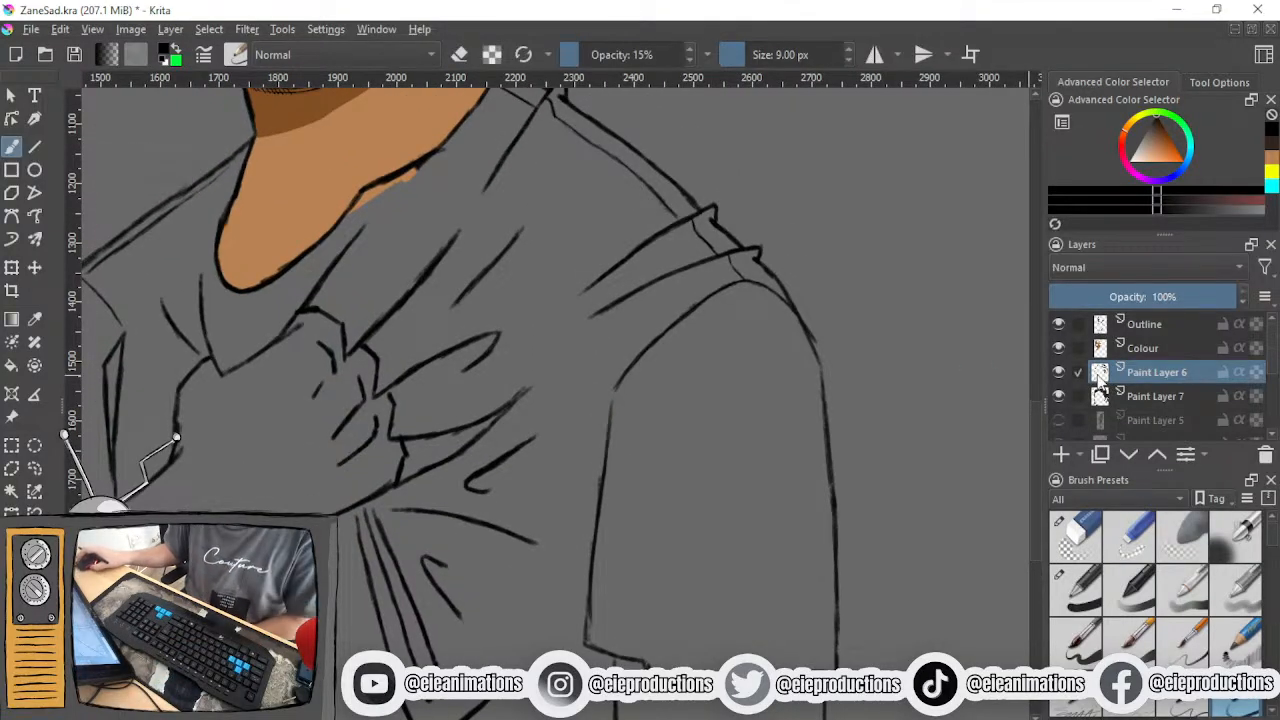
scroll(636, 416, "up", 1)
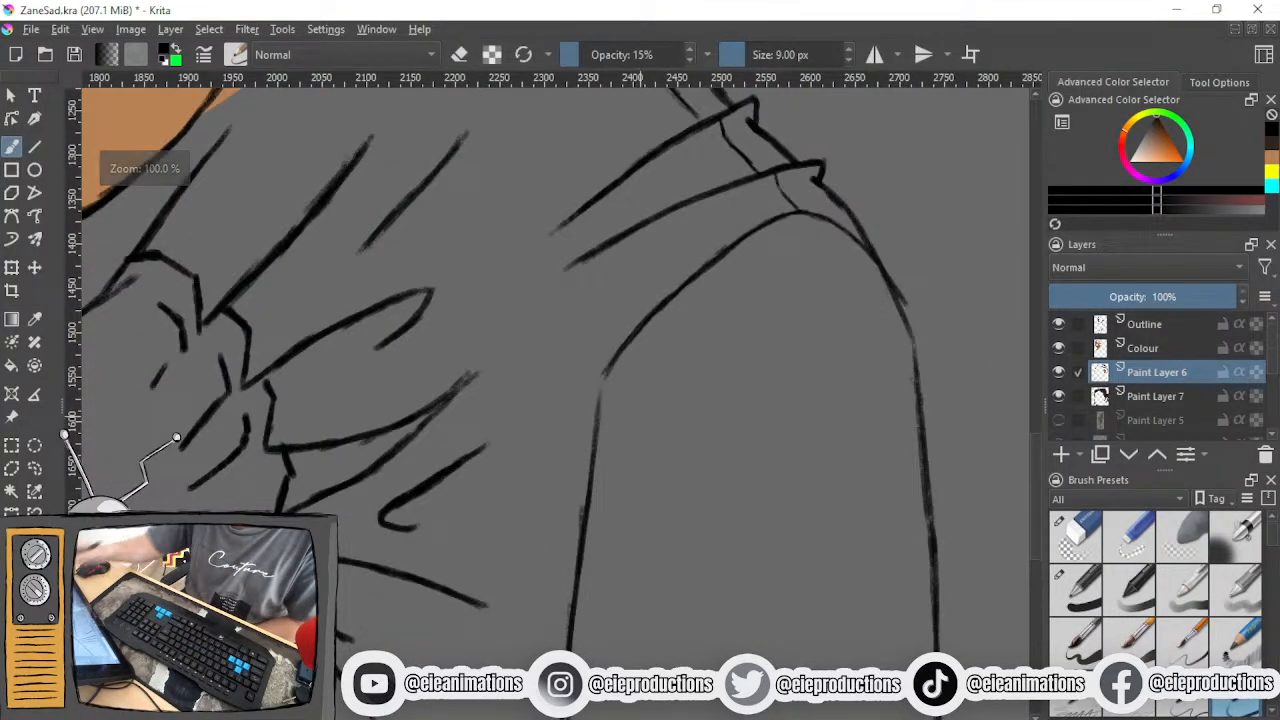
- Try drawing small triangular creases above and below the point where the hanging arm's sleeve meets the chest
mouse_move(590, 375)
left_mouse_down()
mouse_move(572, 296)
mouse_move(567, 327)
mouse_move(588, 378)
mouse_move(523, 453)
mouse_move(551, 472)
mouse_move(587, 407)
left_mouse_up()
key("ctrl+z")
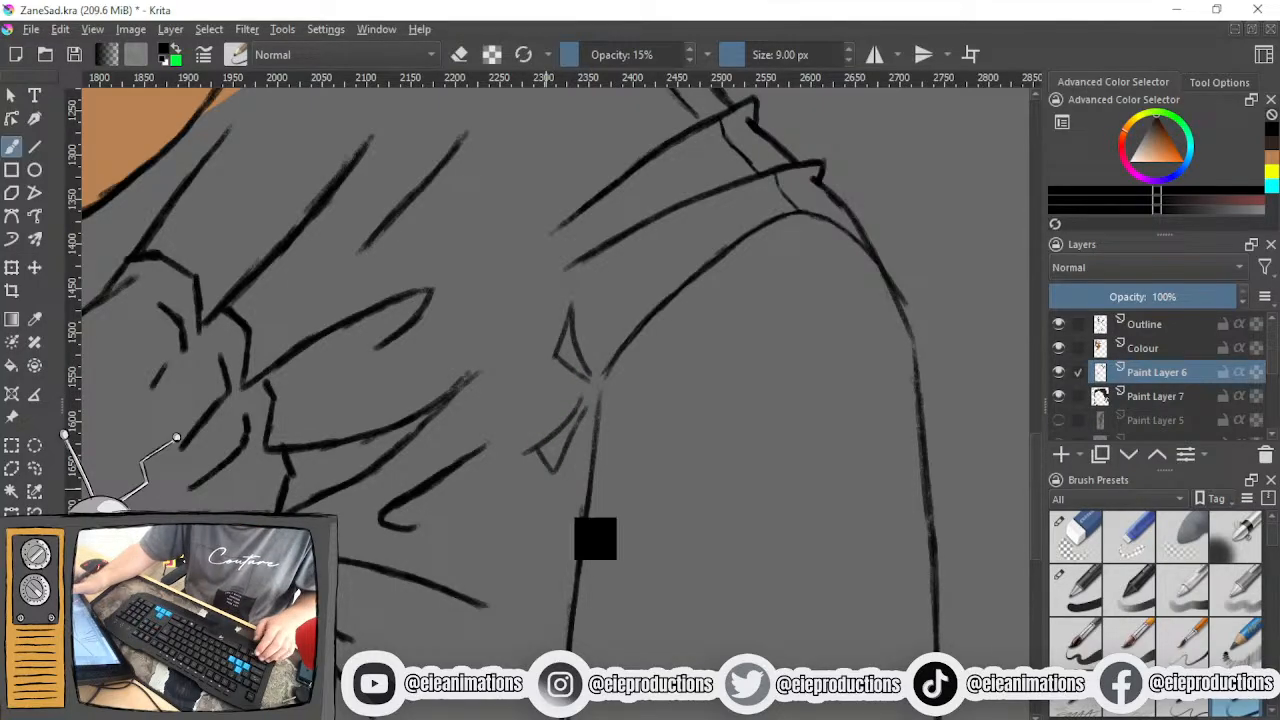
key("ctrl+z")
key("ctrl+z")
mouse_move(590, 392)
left_mouse_down()
mouse_move(536, 461)
mouse_move(554, 487)
left_mouse_up()
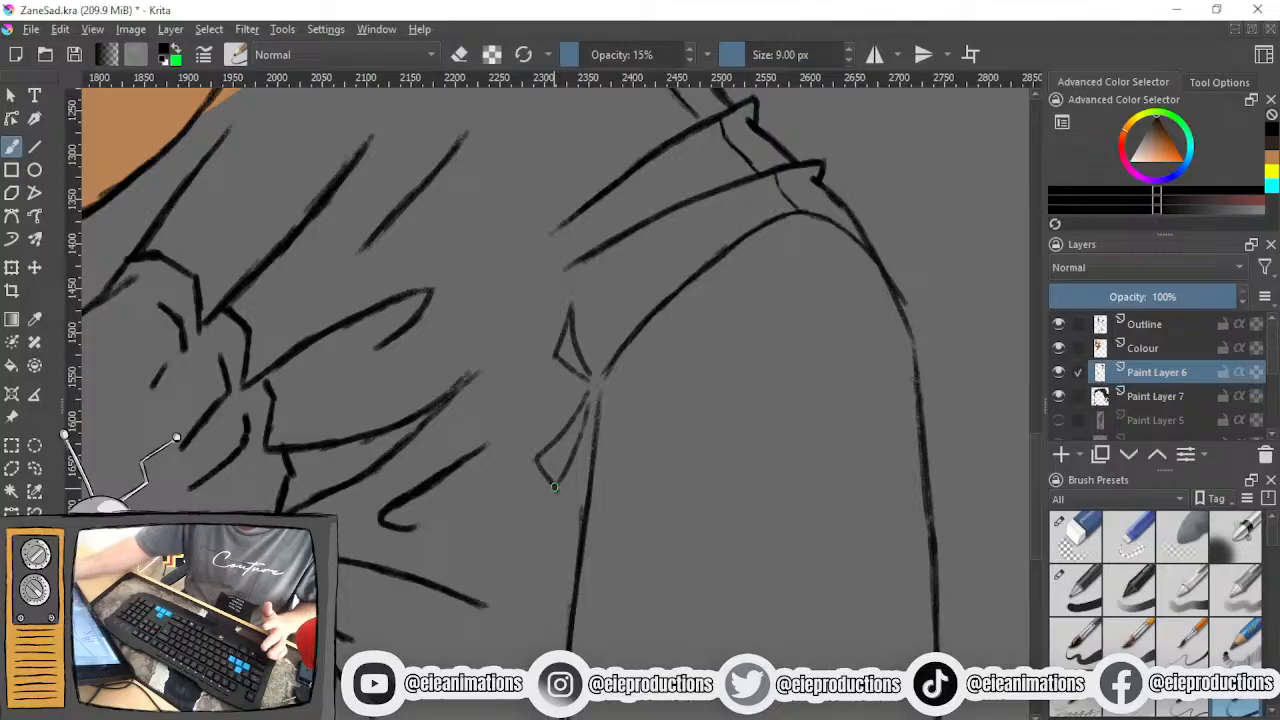
- Try adding another pointed crease along the sleeve's upper seam, and undo it together with the lower triangular crease
mouse_move(604, 352)
left_mouse_down()
mouse_move(631, 270)
mouse_move(645, 288)
mouse_move(603, 366)
left_mouse_up()
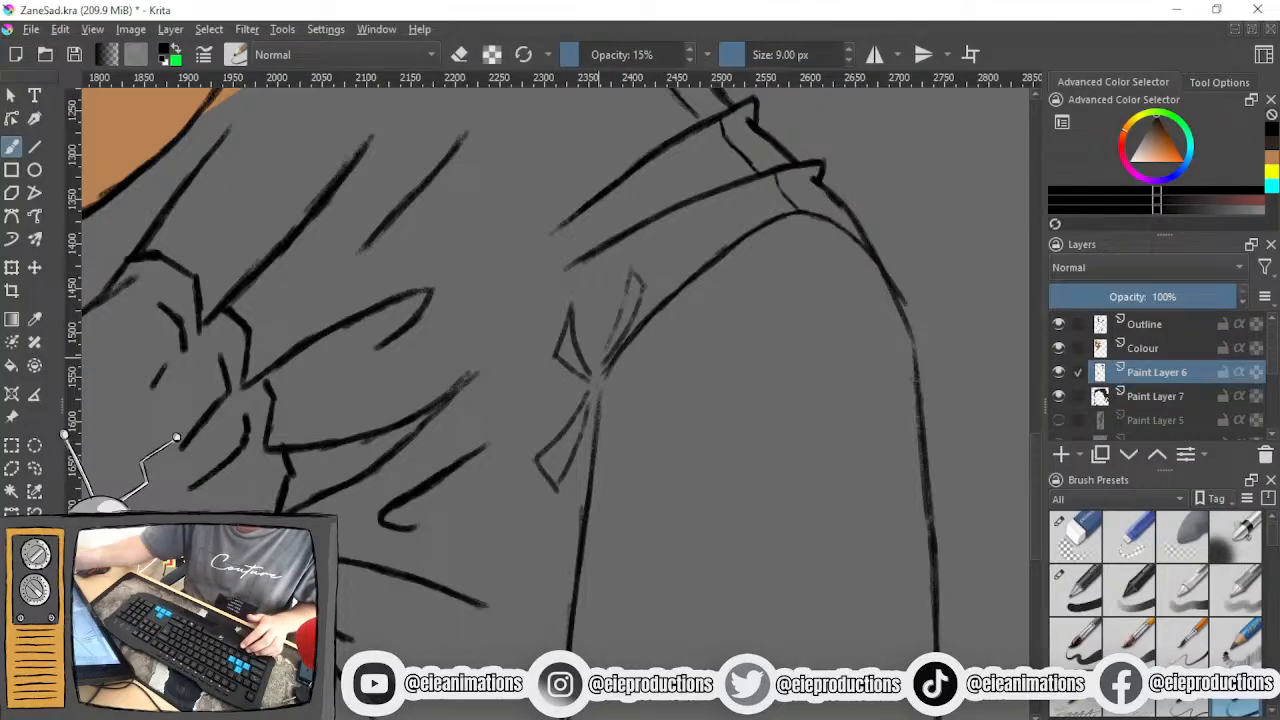
key("ctrl+z")
key("ctrl+z")
key("ctrl+z")
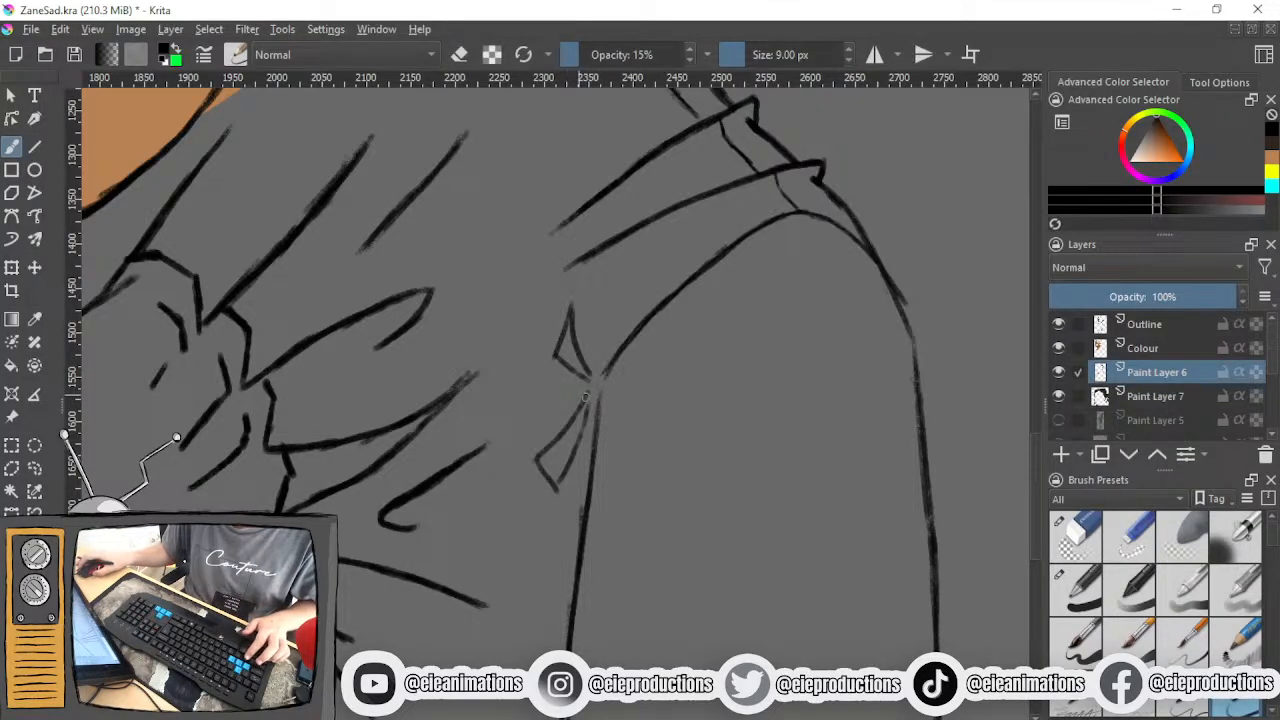
- Draw two pointed creases below the armpit point and a short curved line rising from it beside the upper seam
scroll(601, 419, "down", 2)
mouse_move(601, 420)
left_mouse_down()
mouse_move(624, 347)
mouse_move(638, 376)
left_mouse_up()
scroll(612, 352, "up", 3)
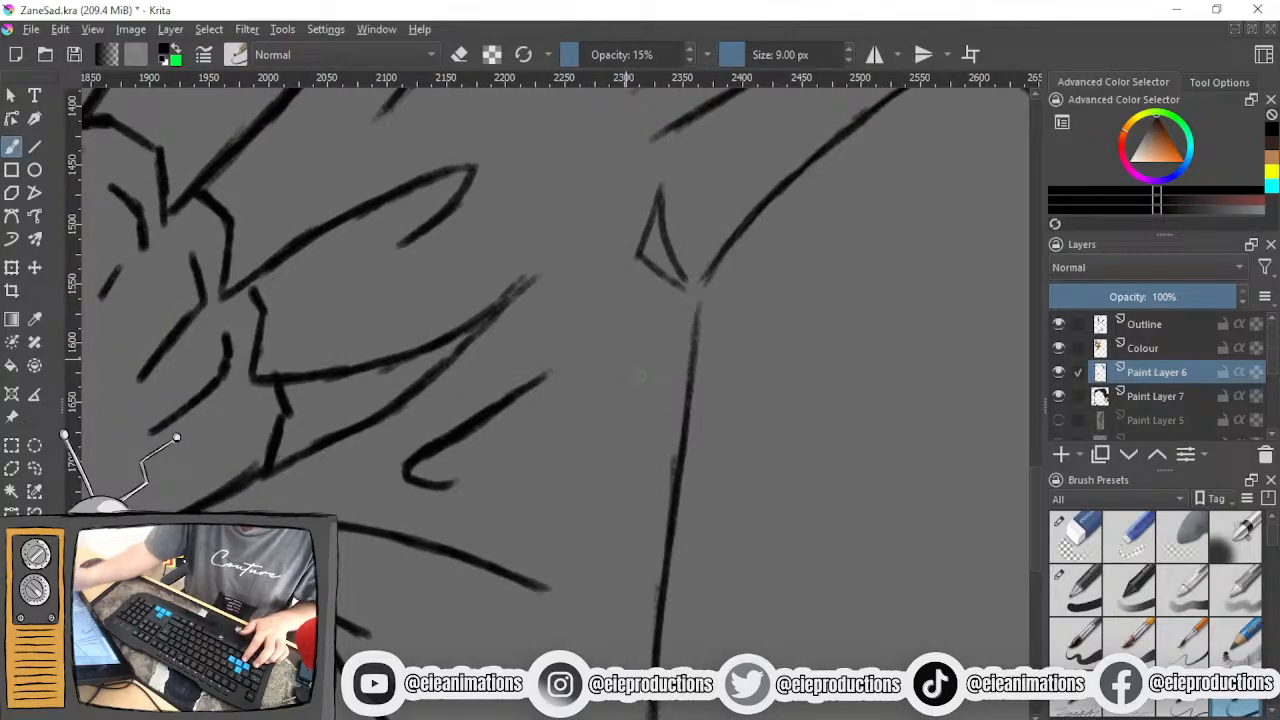
mouse_move(677, 314)
left_mouse_down()
mouse_move(588, 340)
mouse_move(602, 367)
mouse_move(597, 453)
mouse_move(624, 478)
mouse_move(675, 373)
left_mouse_up()
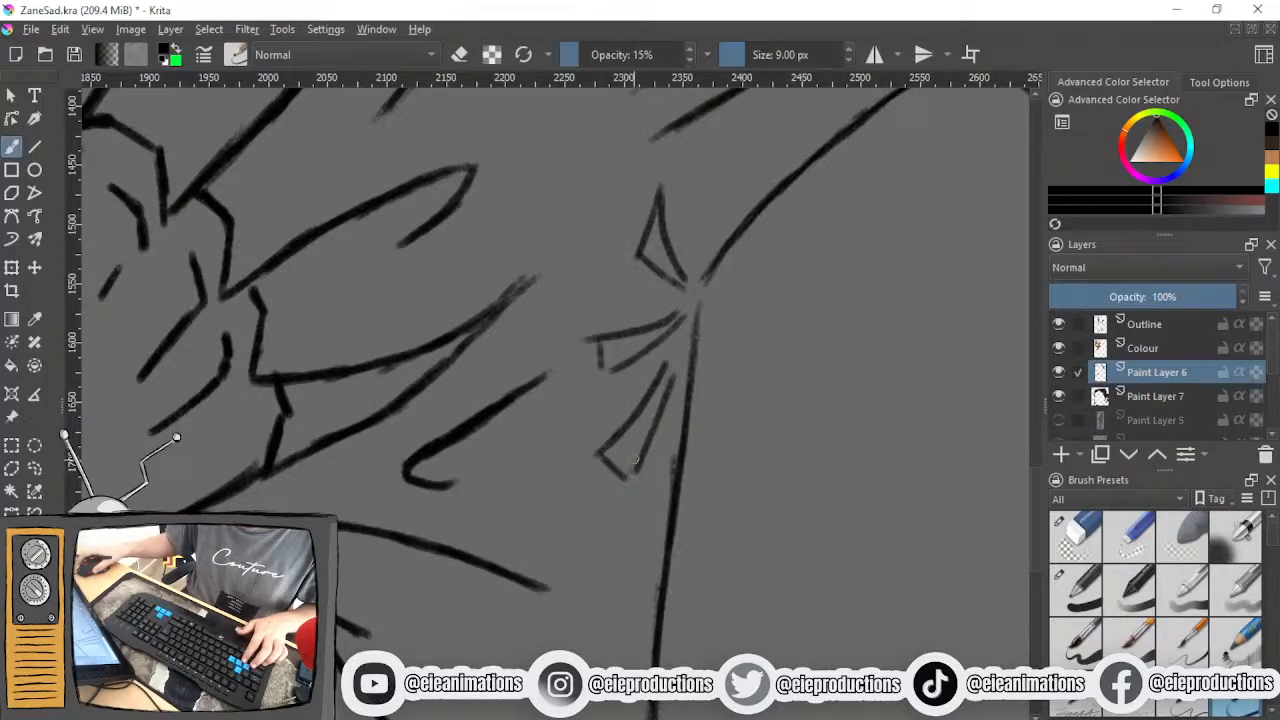
scroll(627, 476, "down", 5)
scroll(626, 468, "up", 4)
left_click_drag(652, 441, 653, 490)
scroll(653, 486, "up", 3)
left_click_drag(655, 385, 660, 280)
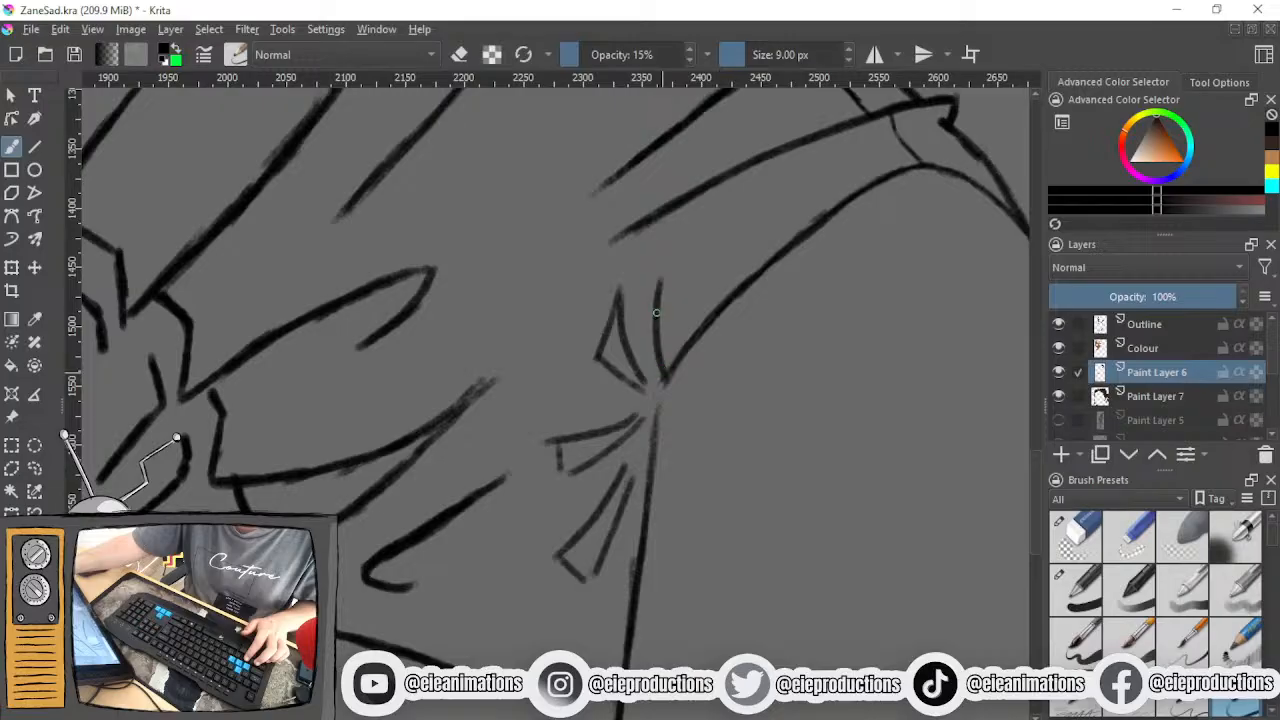
- Erase the short closing line at the wide end of the middle crease, and return to the 9 px brush
left_click(1075, 535)
left_click_drag(566, 562, 587, 578)
left_click(1235, 700)
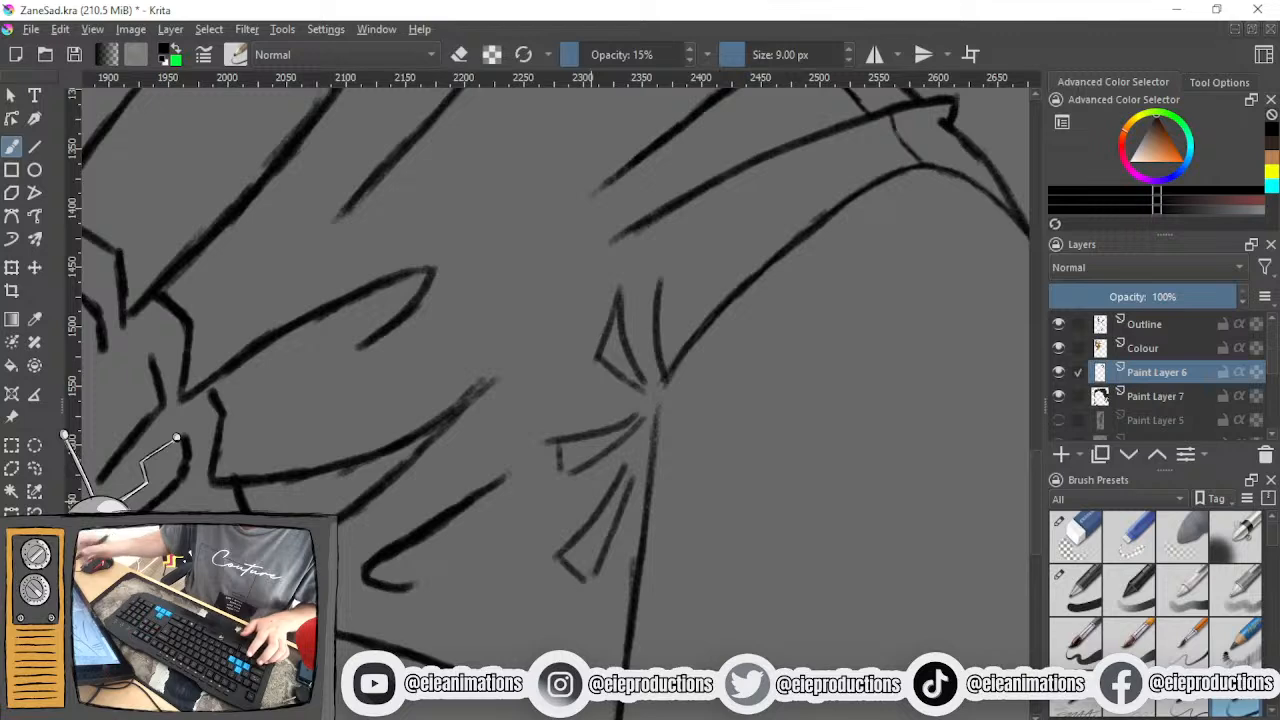
left_click(1075, 540)
left_click_drag(558, 468, 566, 440)
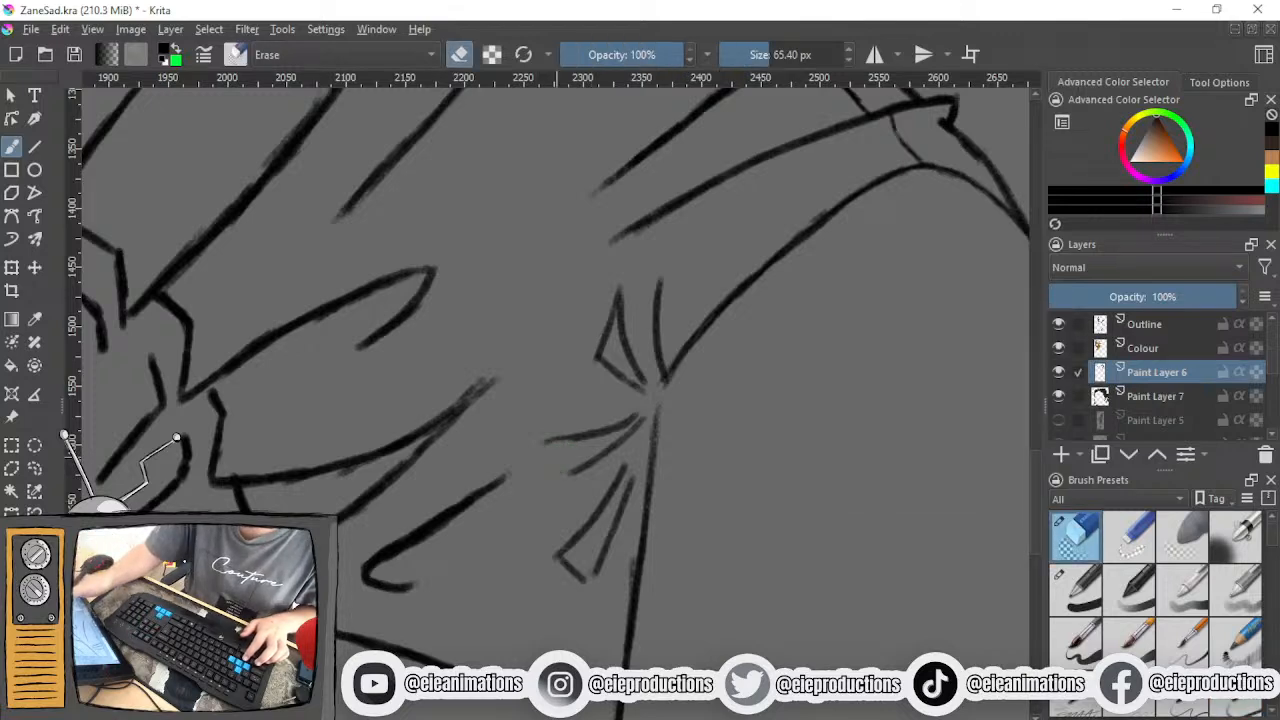
left_click(1235, 700)
- Check how the armpit creases look against the rest of the shirt and figure
scroll(815, 690, "down", 2)
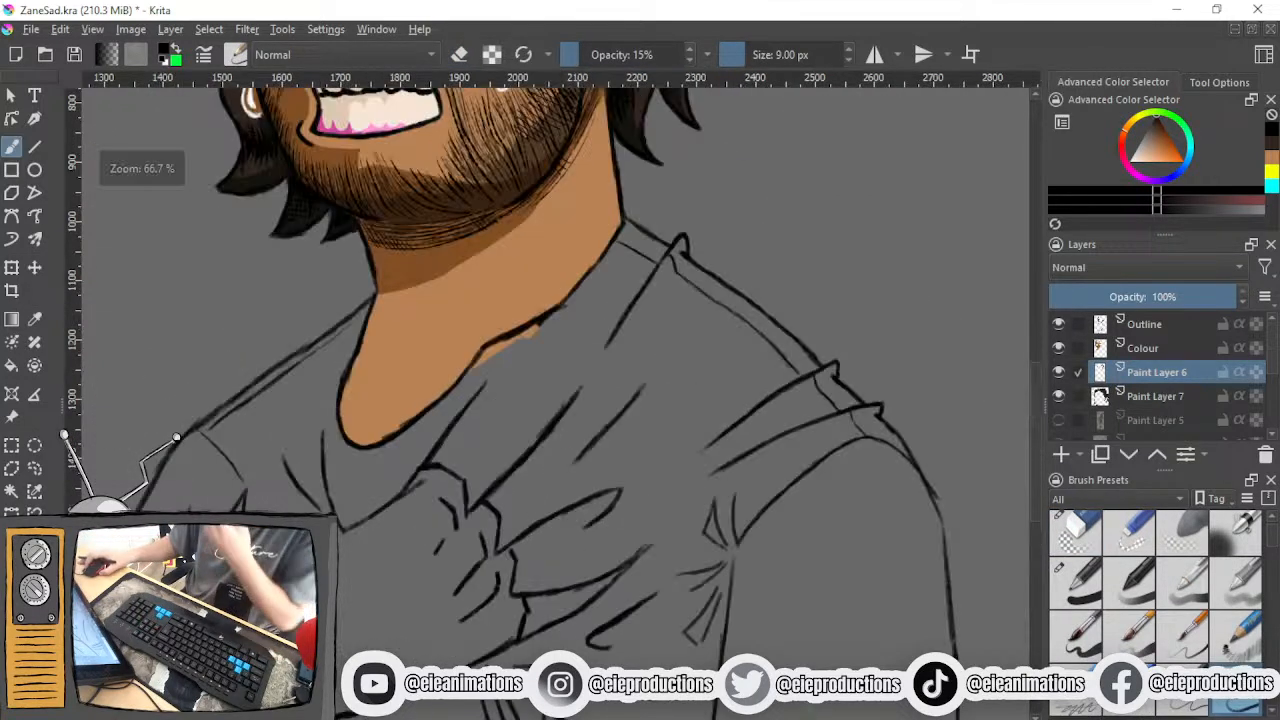
scroll(825, 700, "down", 3)
scroll(836, 708, "up", 1)
left_click_drag(850, 701, 867, 596)
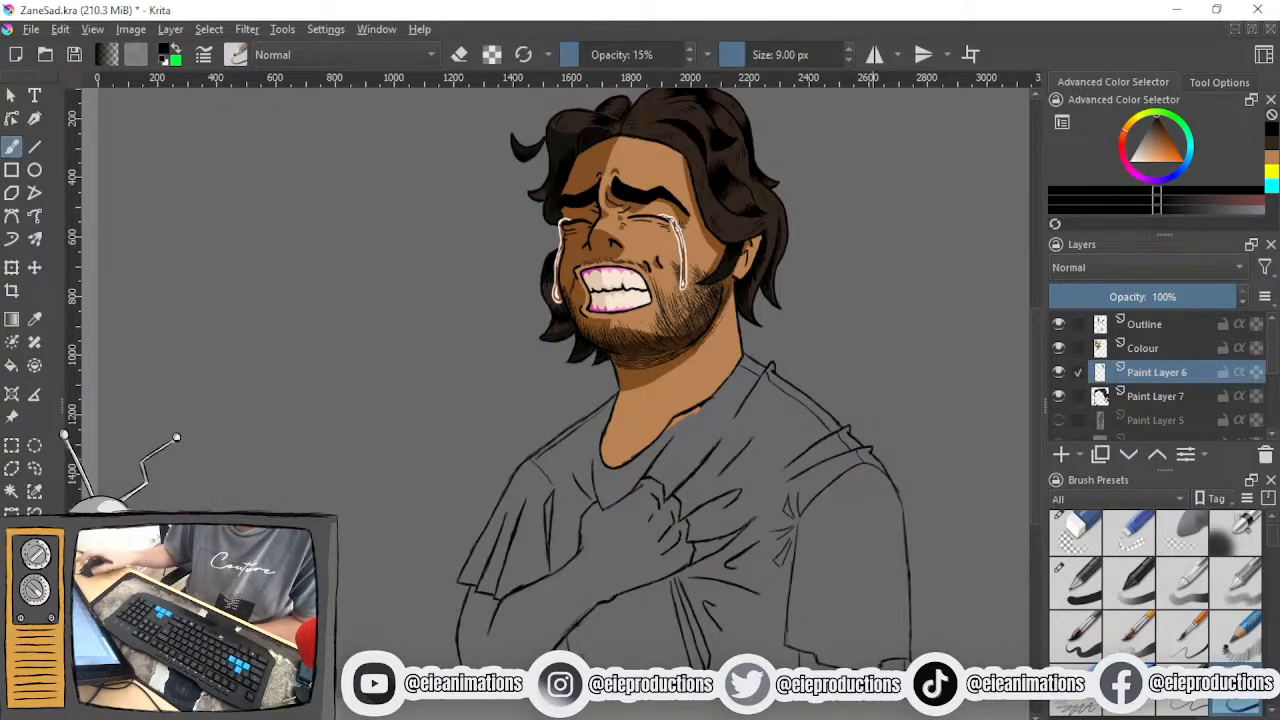
scroll(900, 578, "up", 3)
left_click_drag(793, 510, 880, 432)
scroll(878, 435, "down", 2)
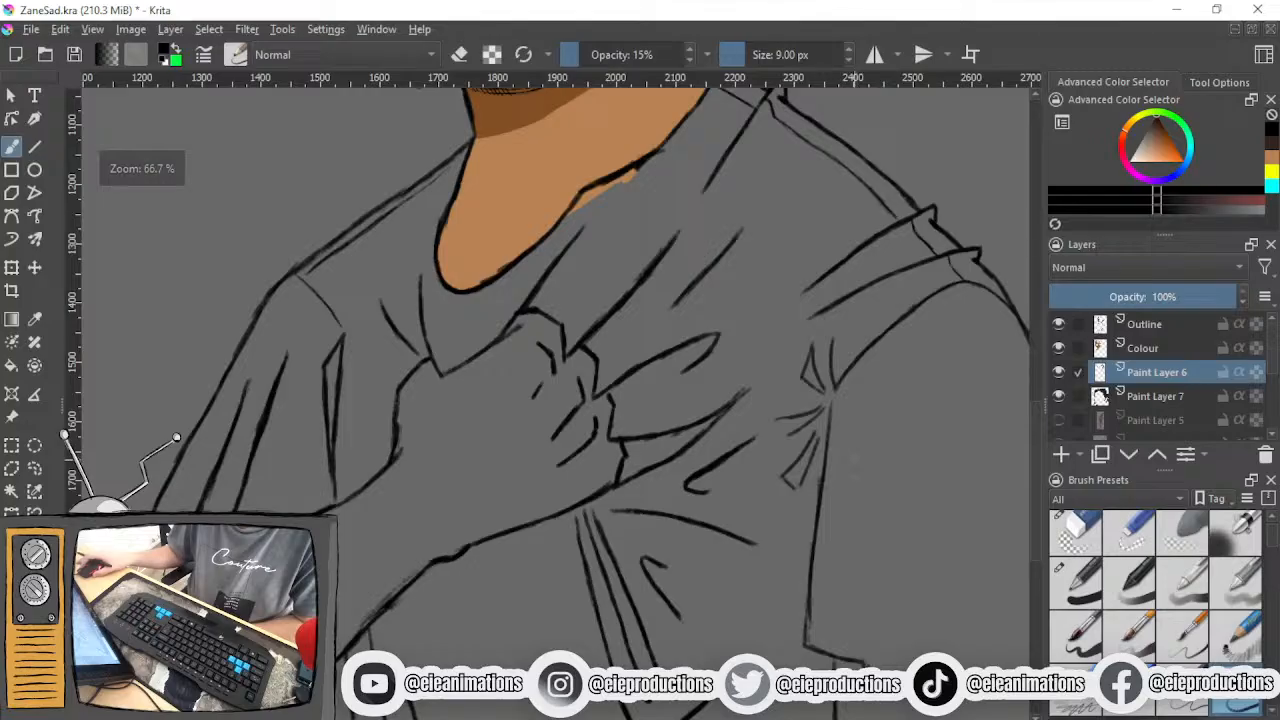
scroll(840, 460, "up", 3)
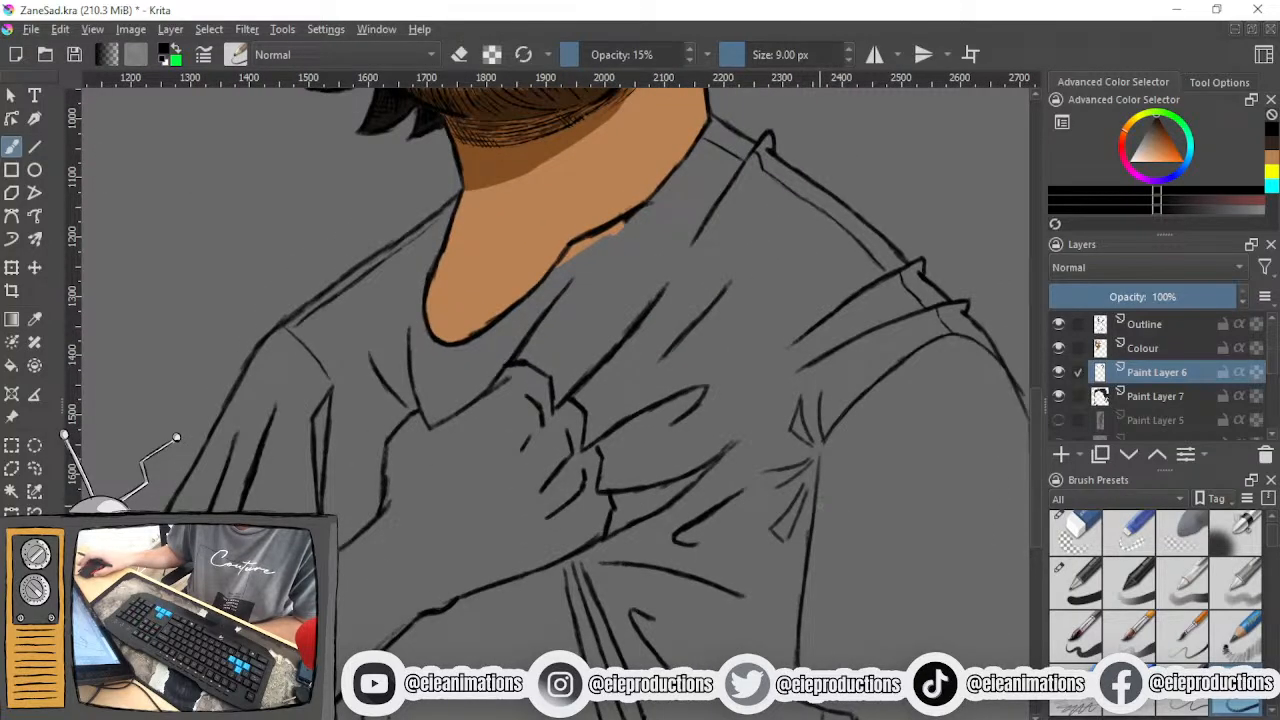
- Erase the upper and middle creases around the armpit point, keeping the lowest one beside the sleeve
left_click(1075, 535)
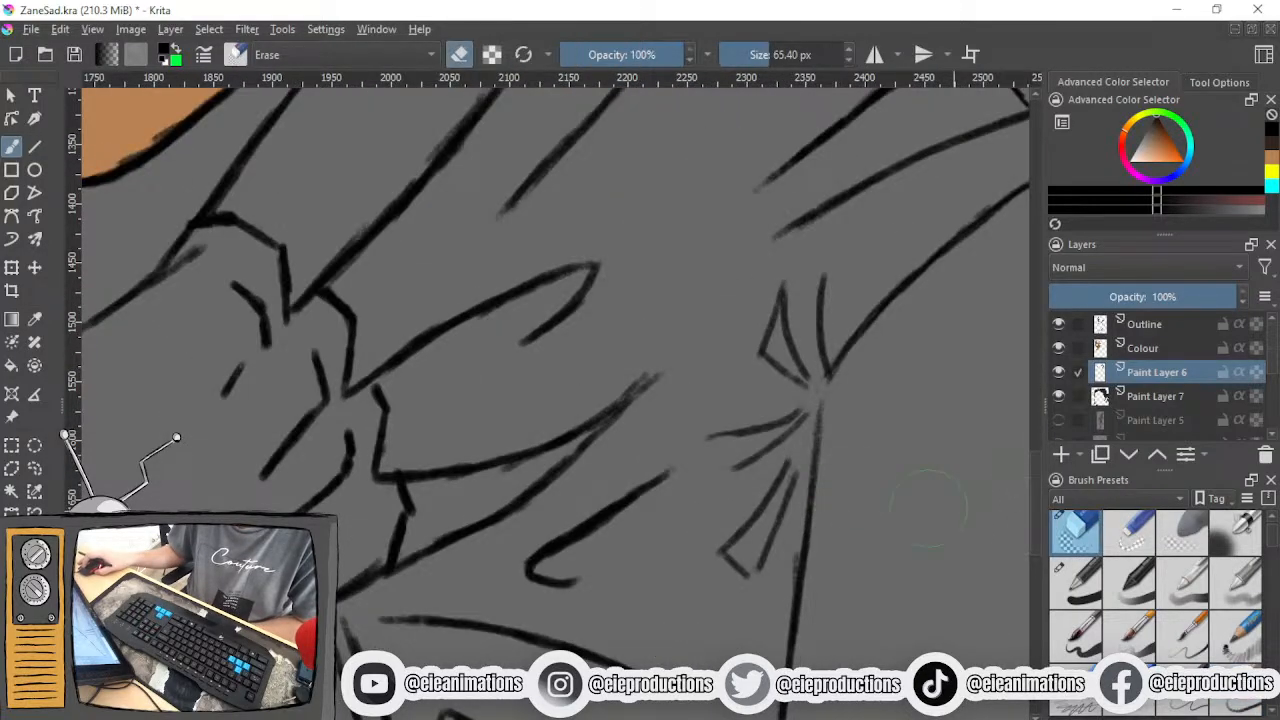
mouse_move(749, 461)
left_mouse_down()
mouse_move(800, 412)
mouse_move(785, 345)
mouse_move(759, 328)
mouse_move(773, 372)
left_mouse_up()
left_click_drag(778, 300, 798, 362)
- Redraw the middle and upper pointed creases fanning out from the armpit point with the 9 px brush
key("/")
left_click_drag(761, 467, 860, 513)
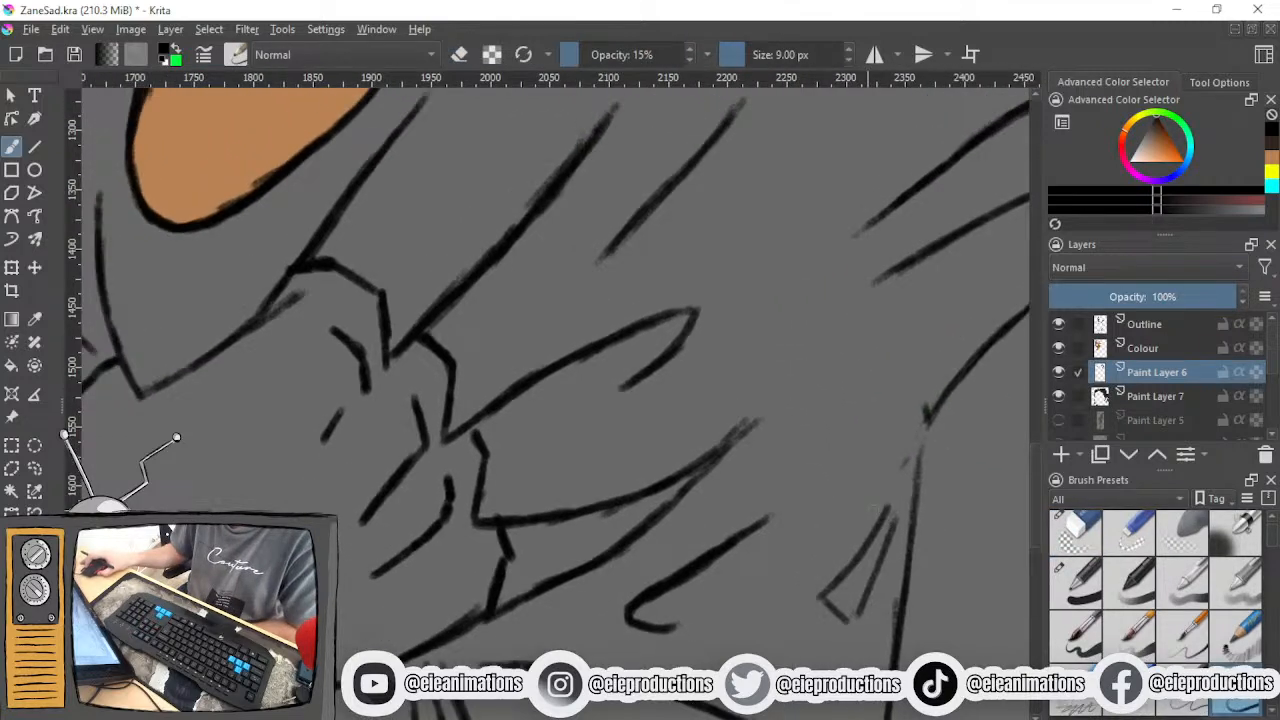
mouse_move(836, 467)
left_mouse_down()
mouse_move(911, 437)
mouse_move(838, 437)
mouse_move(920, 432)
mouse_move(788, 523)
left_mouse_up()
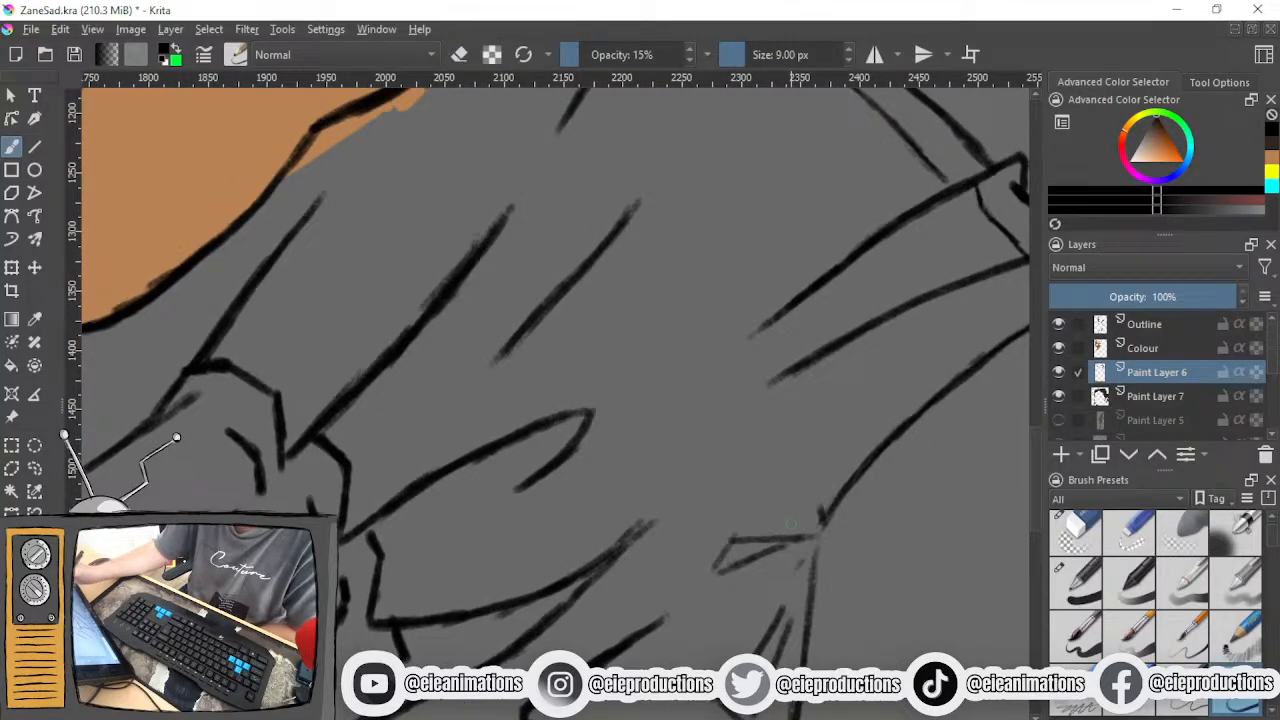
mouse_move(856, 440)
left_mouse_down()
mouse_move(820, 492)
mouse_move(768, 497)
mouse_move(791, 504)
mouse_move(746, 493)
mouse_move(836, 454)
mouse_move(864, 426)
mouse_move(812, 512)
mouse_move(766, 497)
left_mouse_up()
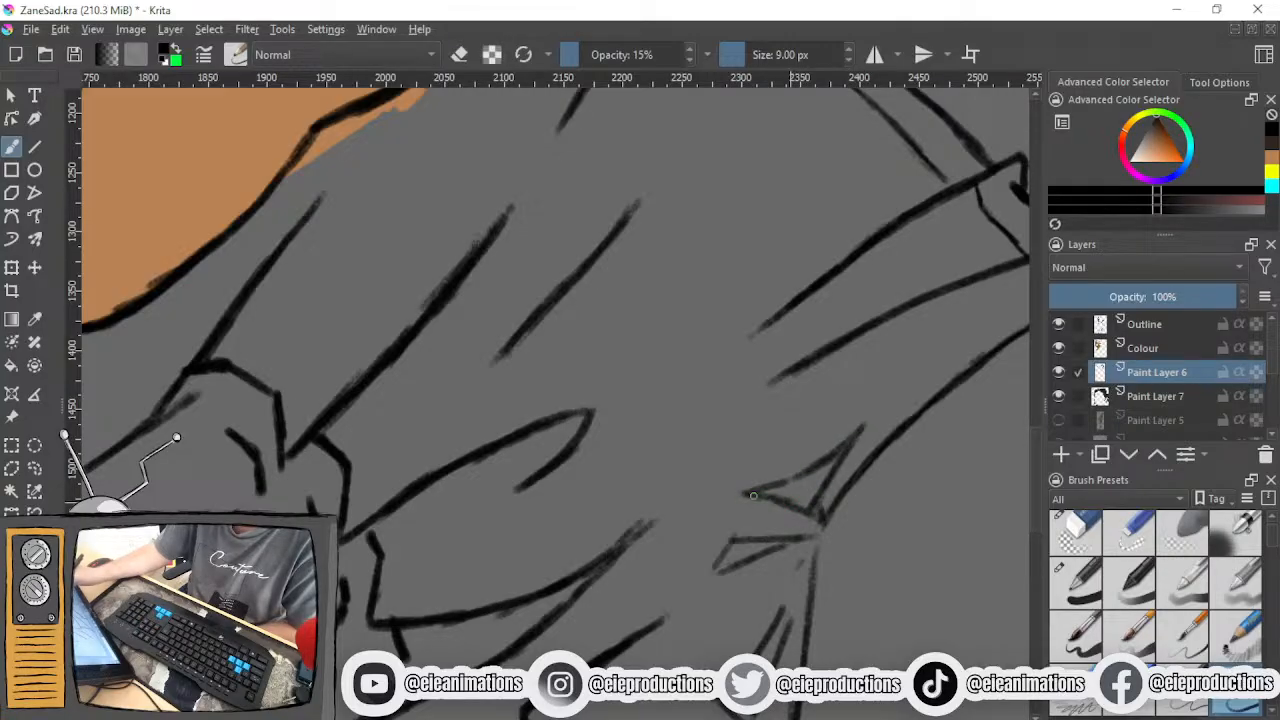
- Erase the lowest pointed crease beside the sleeve edge, below the armpit point
scroll(890, 492, "down", 2)
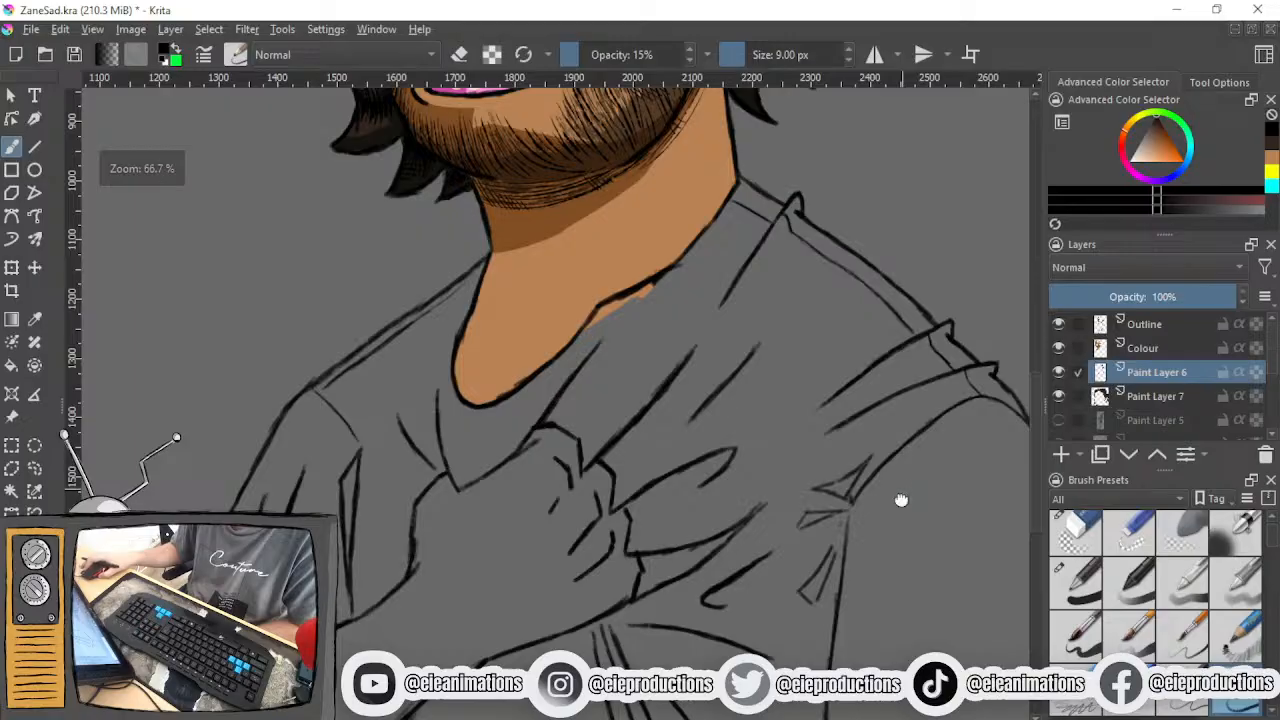
left_click_drag(900, 490, 856, 350)
scroll(805, 487, "up", 3)
mouse_move(789, 242)
left_mouse_down()
mouse_move(660, 368)
mouse_move(733, 315)
mouse_move(784, 248)
left_mouse_up()
left_click(1075, 533)
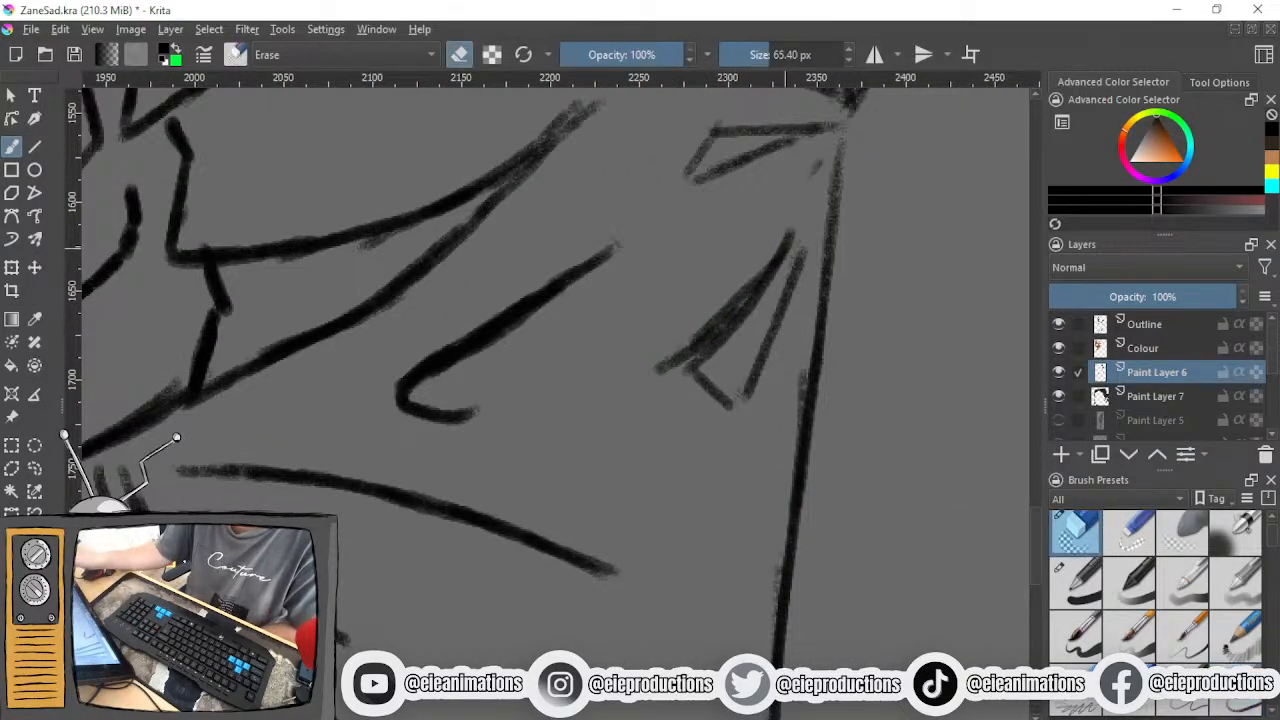
mouse_move(685, 350)
left_mouse_down()
mouse_move(774, 244)
mouse_move(785, 267)
mouse_move(709, 412)
mouse_move(664, 366)
mouse_move(619, 357)
mouse_move(775, 252)
left_mouse_up()
- Redraw the lowest crease with the 9 px brush as a wider triangular fold running down from the sleeve edge
key("/")
left_click_drag(670, 325, 738, 277)
mouse_move(615, 358)
left_mouse_down()
mouse_move(680, 368)
mouse_move(790, 292)
mouse_move(828, 220)
mouse_move(742, 286)
left_mouse_up()
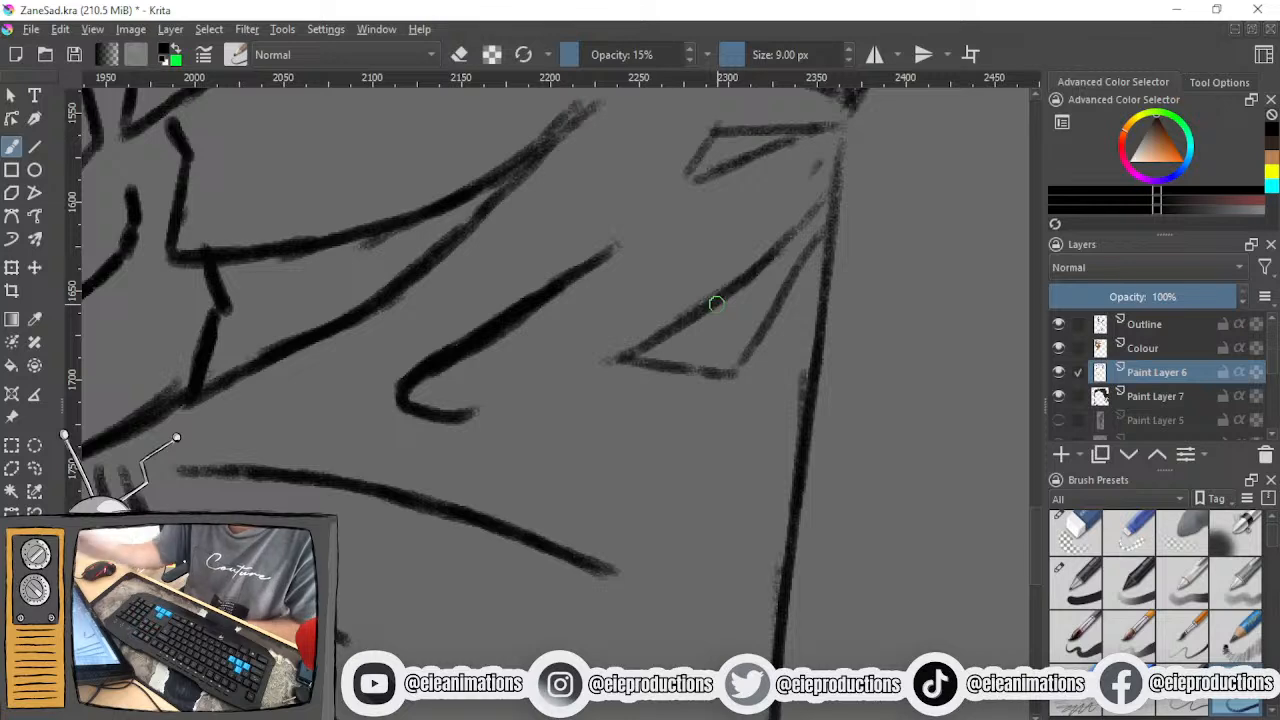
- Examine the armpit and fist creases against the whole shirt and figure at several magnifications
scroll(727, 383, "down", 3)
left_click_drag(730, 388, 706, 505)
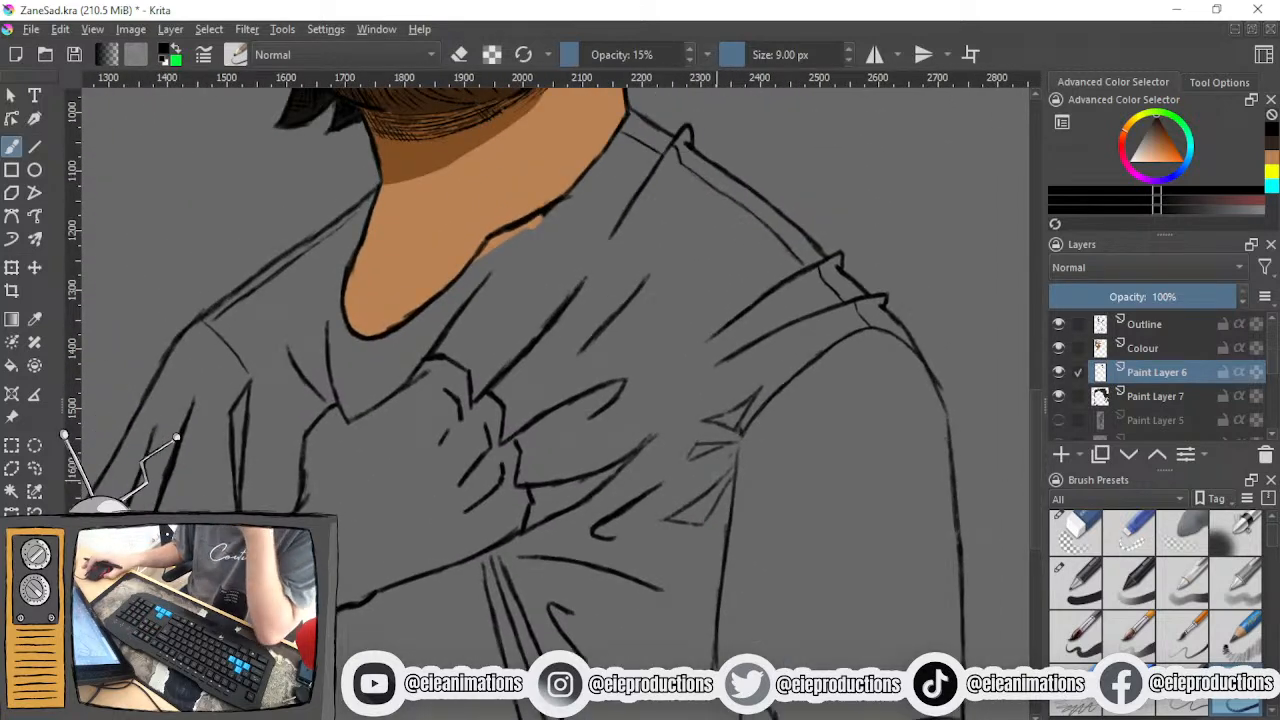
scroll(706, 498, "down", 3)
scroll(706, 498, "up", 2)
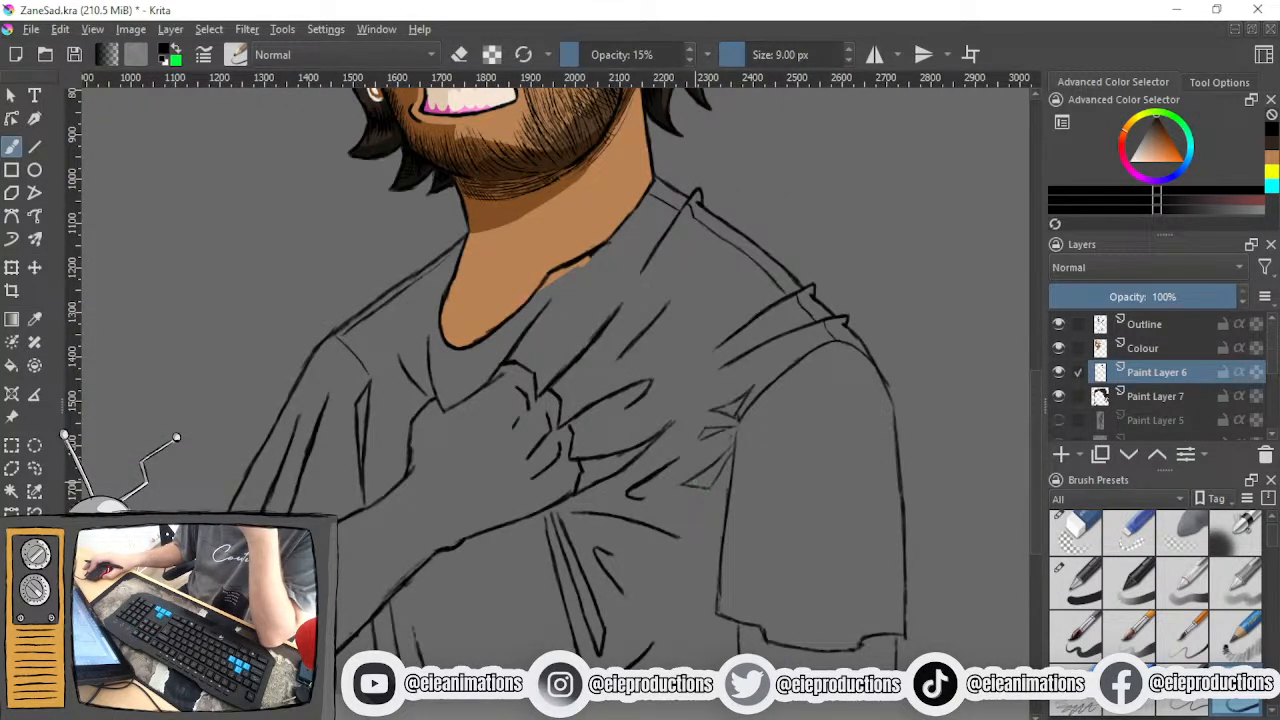
scroll(700, 482, "down", 1)
left_click_drag(700, 482, 726, 407)
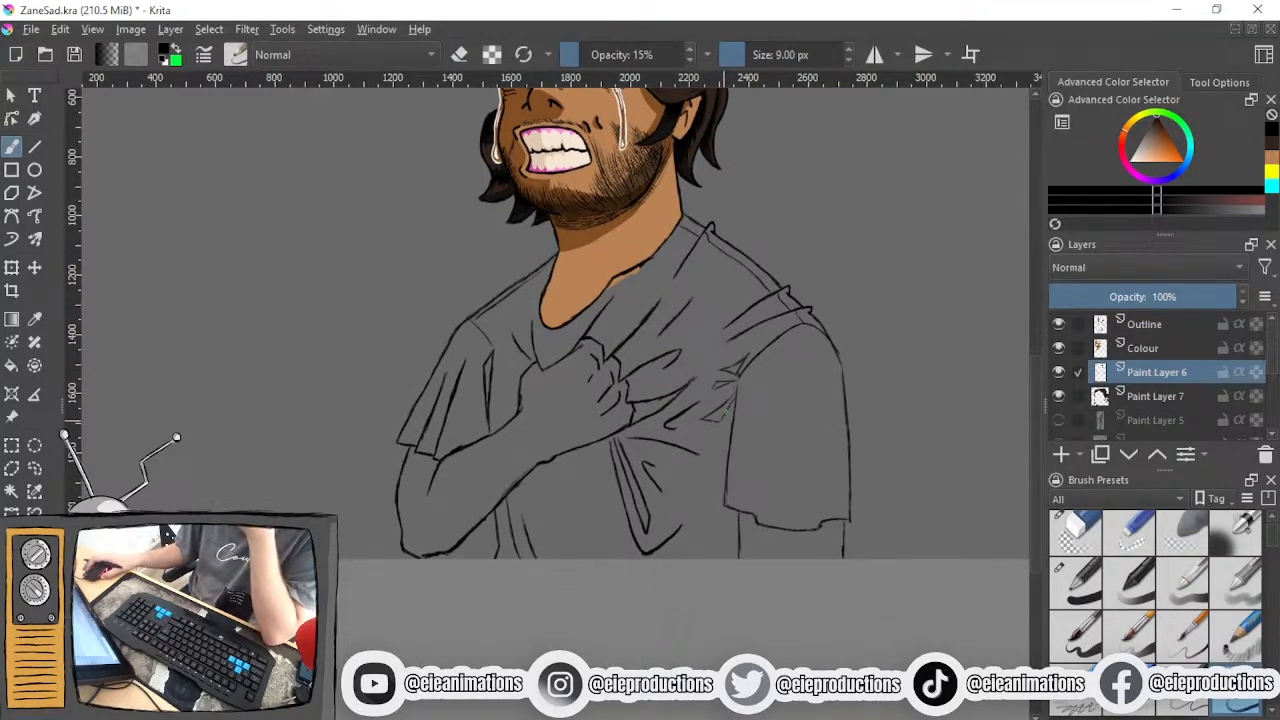
scroll(727, 412, "down", 1)
scroll(727, 412, "up", 1)
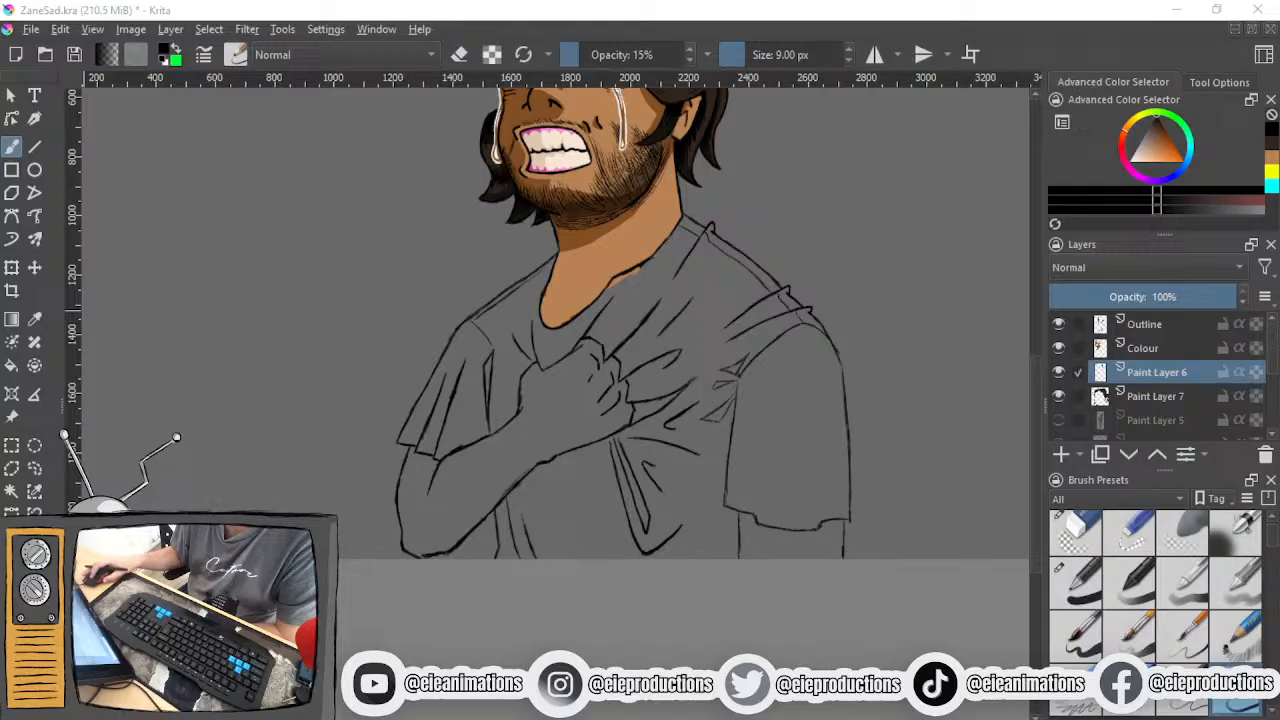
left_click_drag(697, 460, 655, 542)
scroll(627, 485, "up", 2)
left_click_drag(626, 494, 588, 517)
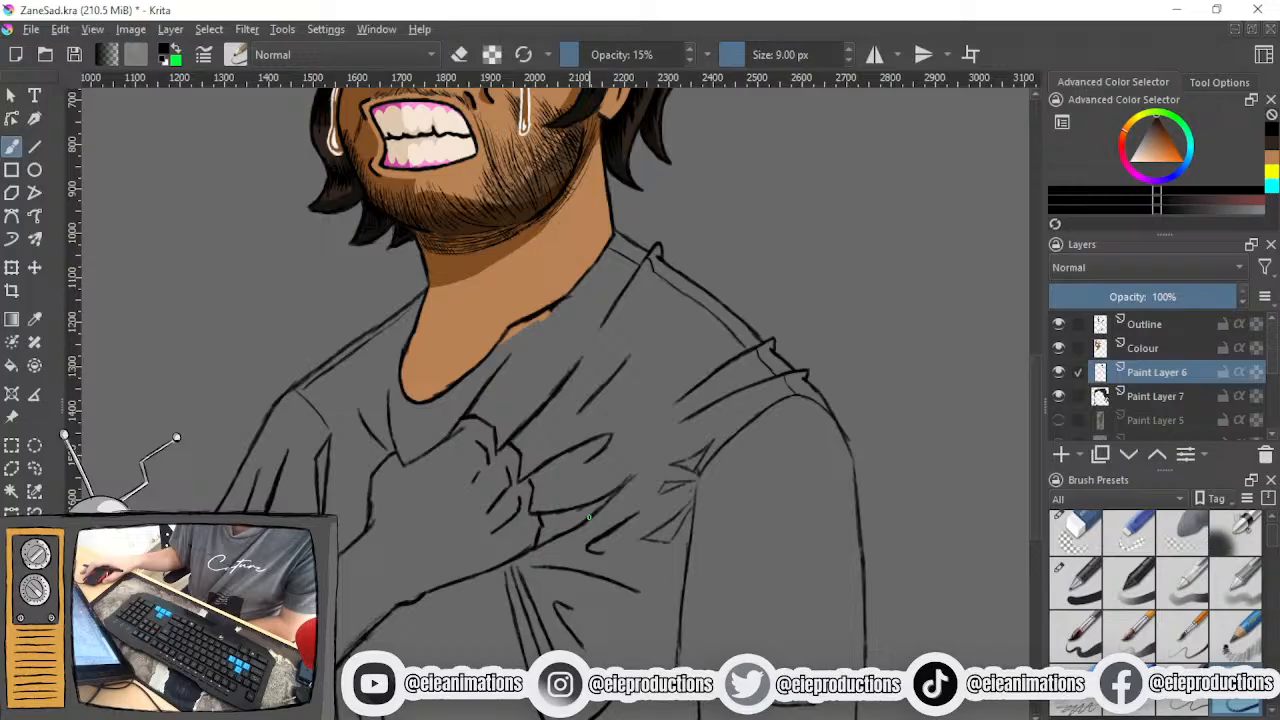
left_click_drag(589, 519, 640, 432)
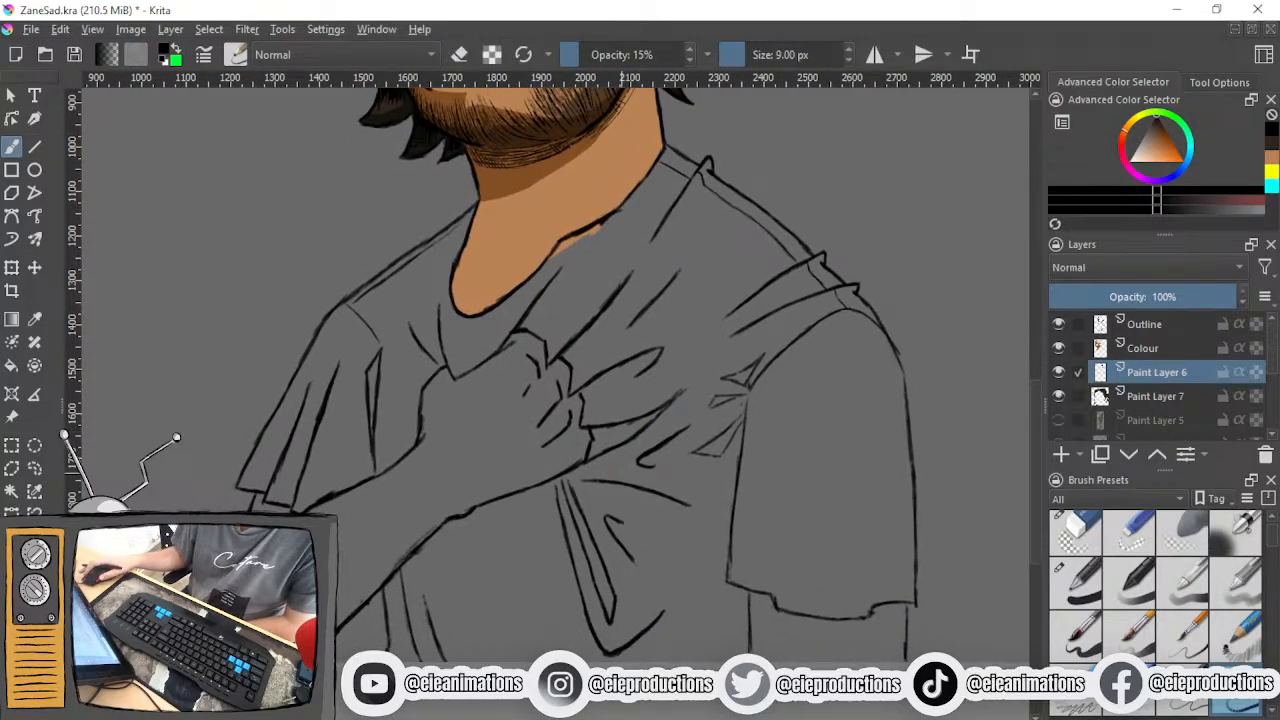
left_click_drag(616, 476, 624, 490)
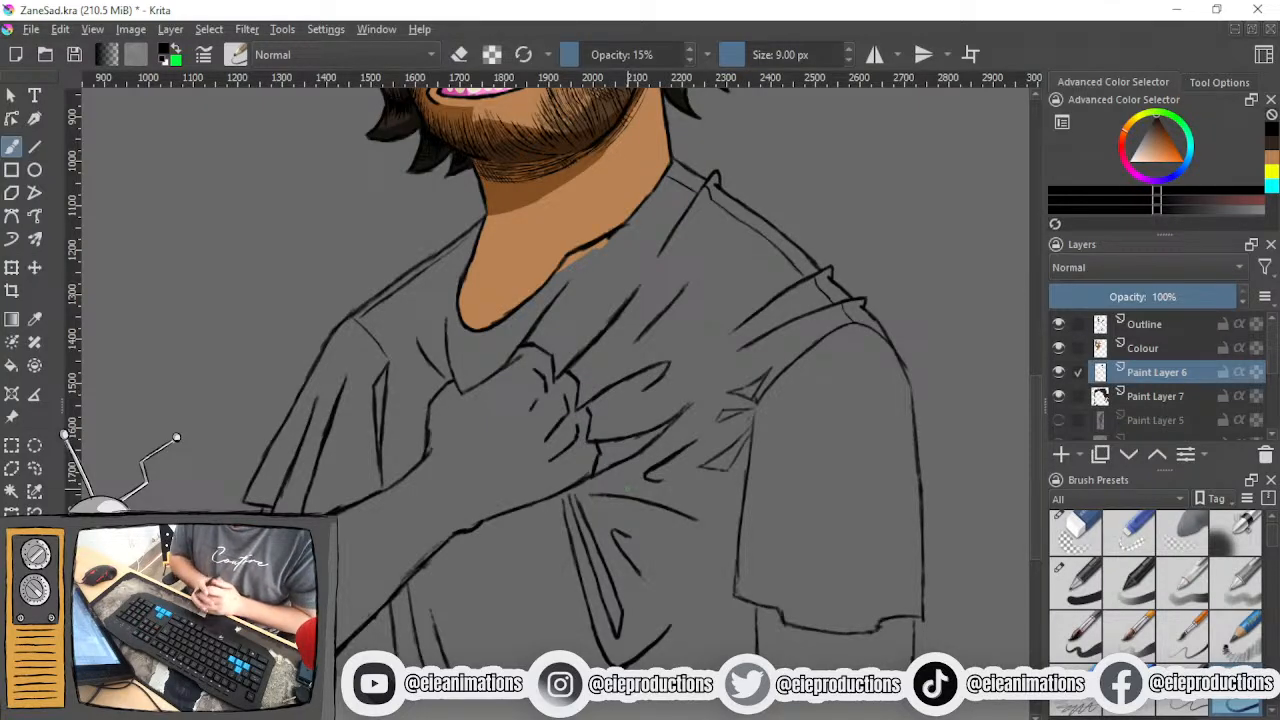
key("minus")
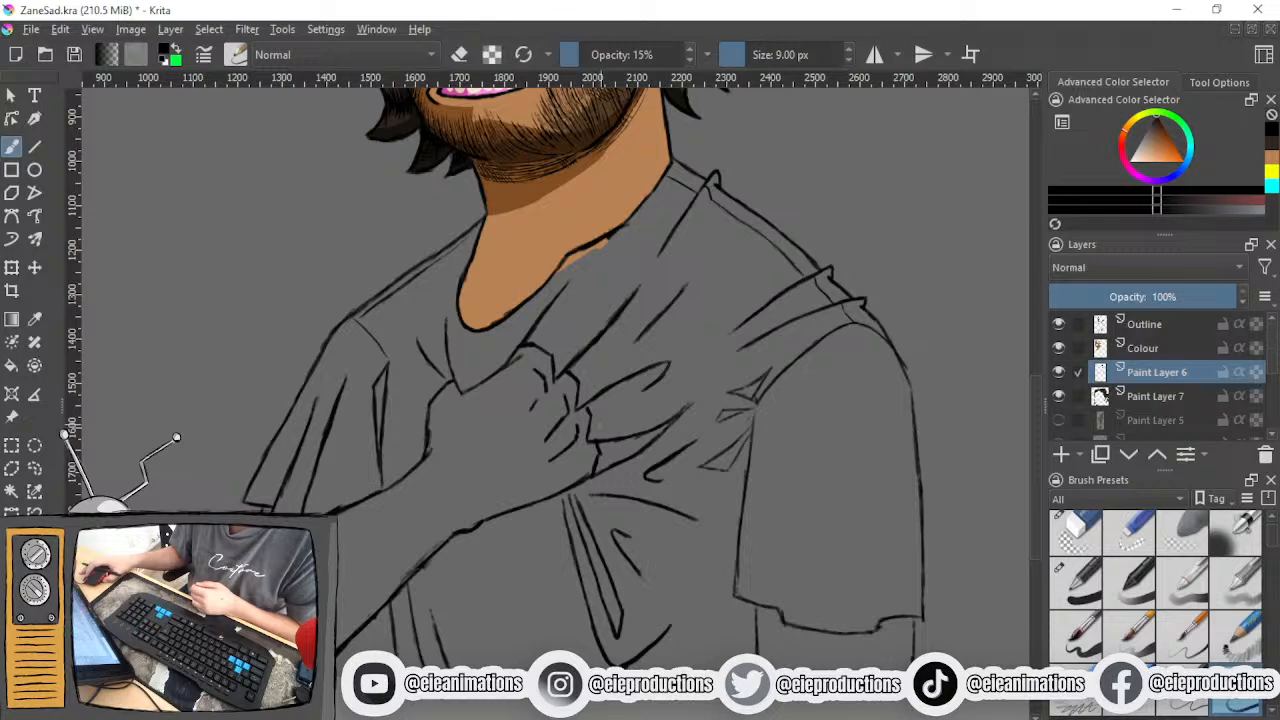
key("minus")
scroll(608, 418, "up", 3)
left_click_drag(606, 417, 694, 516)
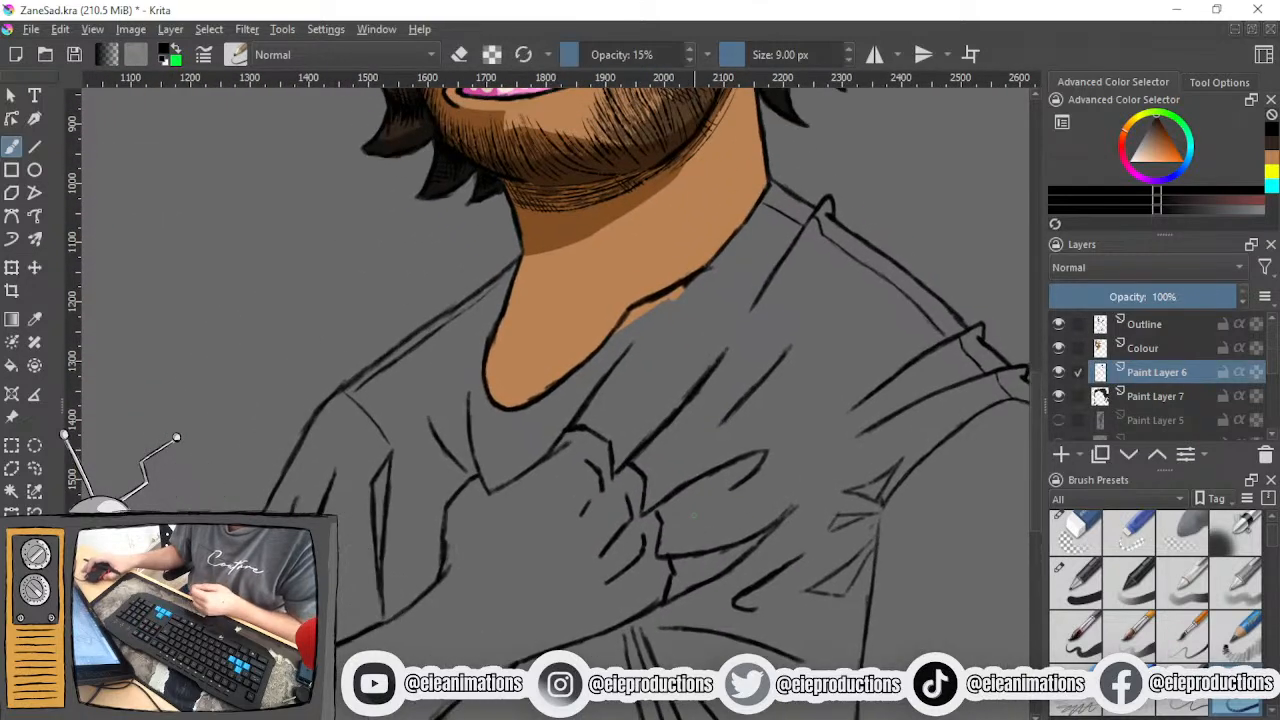
- Switch to the 6.55 px, full-opacity pencil preset and show the Zane_sad.png reference layer
left_click(1076, 582)
scroll(1069, 395, "down", 3)
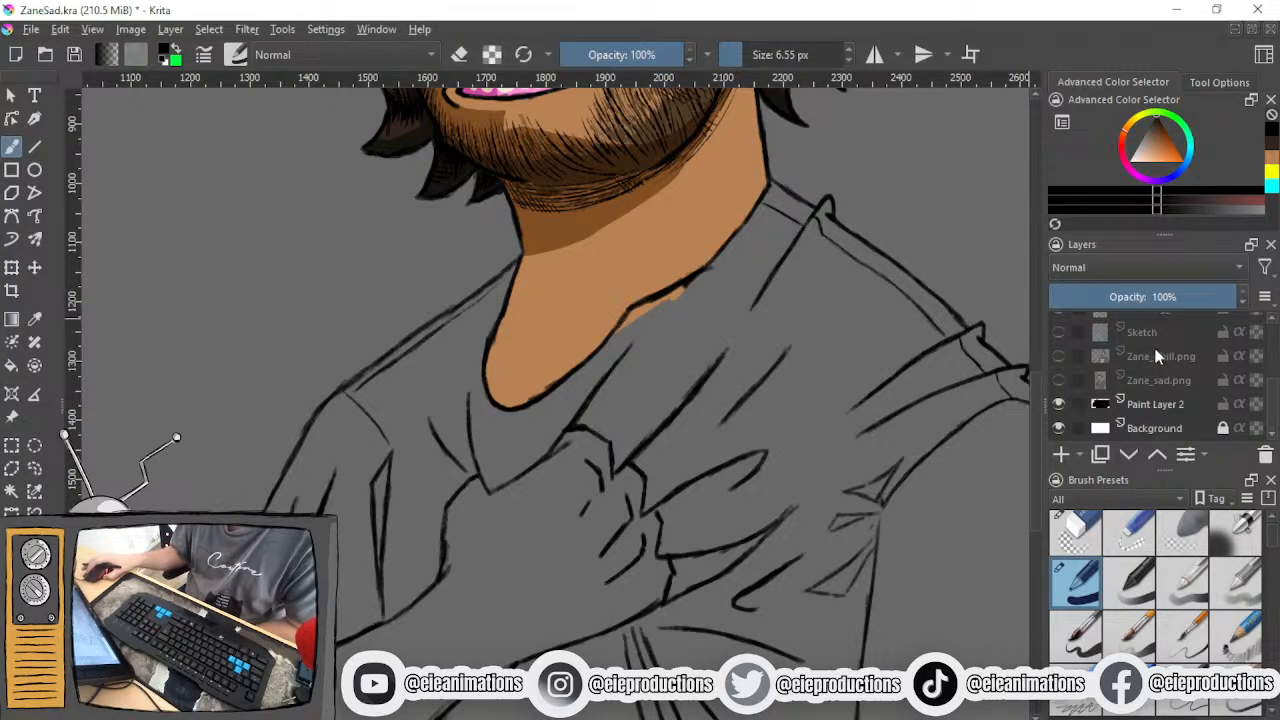
left_click(1058, 380)
- Sample the dark grey base colour from the reference figure's T-shirt sleeve
left_click_drag(147, 280, 498, 552)
scroll(879, 562, "down", 2)
scroll(878, 549, "up", 3)
left_click_drag(736, 387, 839, 582)
scroll(867, 570, "down", 1)
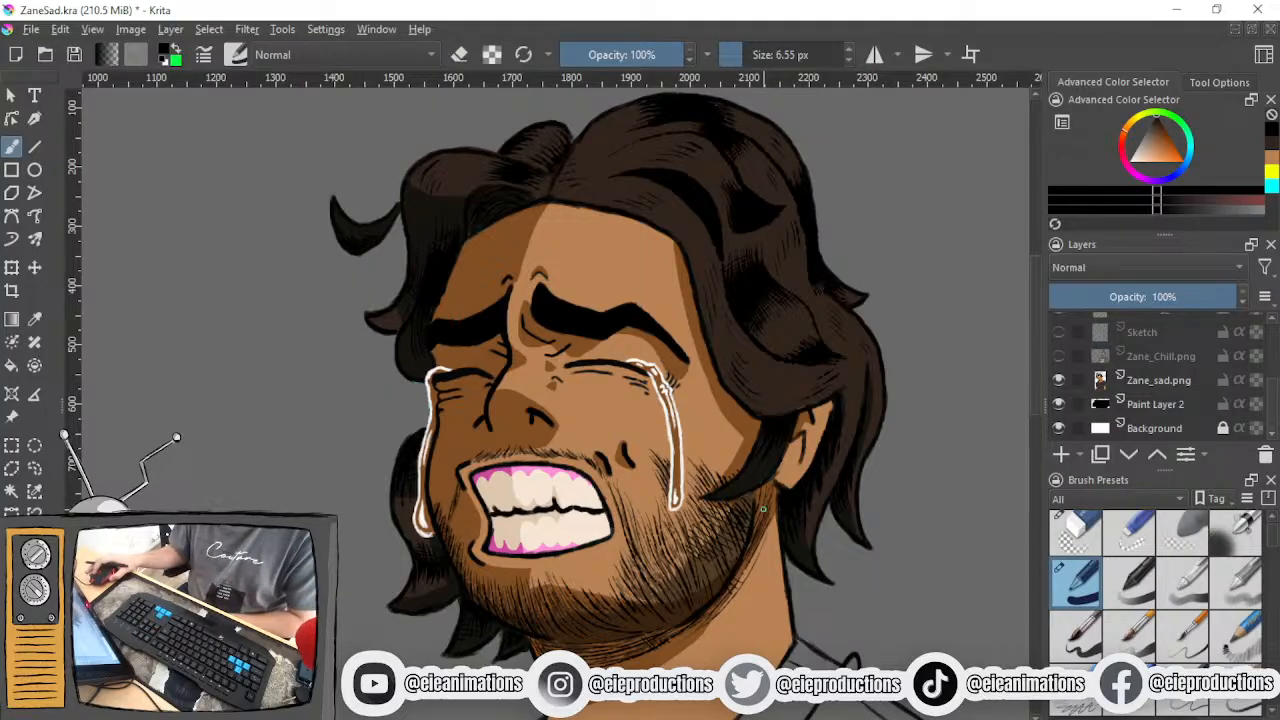
left_click_drag(756, 512, 798, 472)
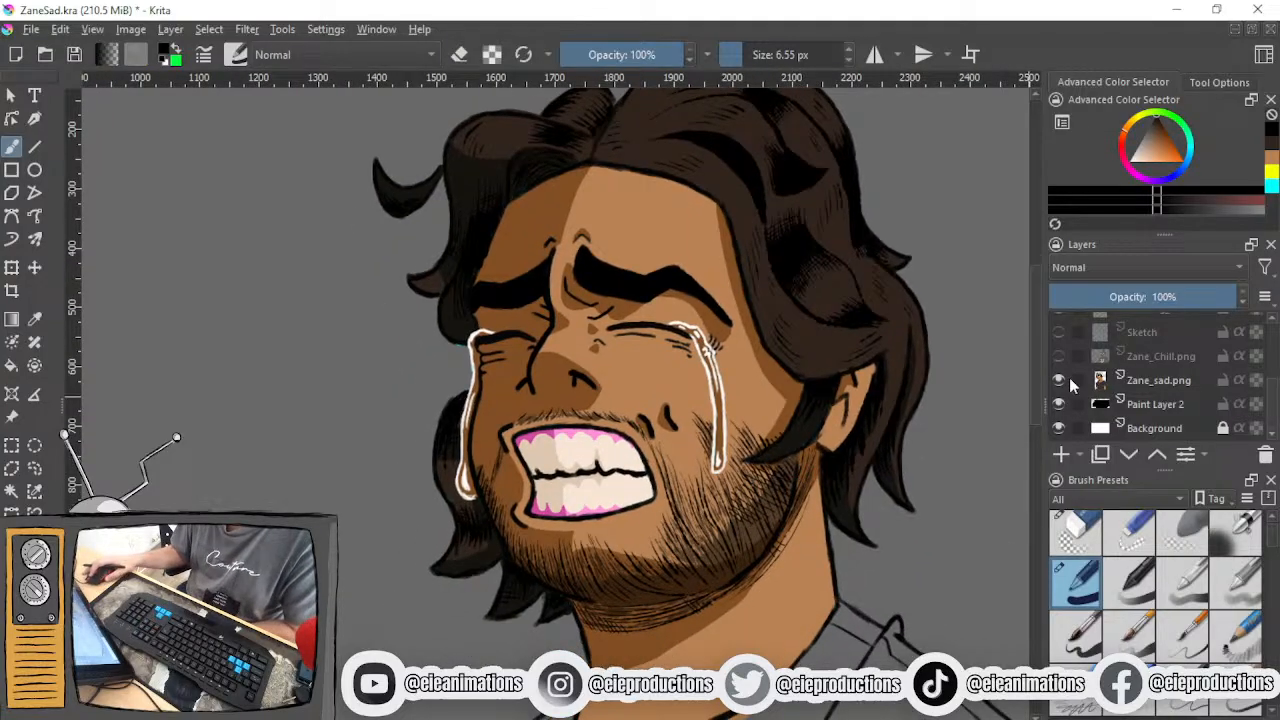
scroll(796, 408, "down", 3)
left_click_drag(797, 408, 818, 412)
left_click_drag(841, 460, 973, 338)
scroll(711, 457, "up", 3)
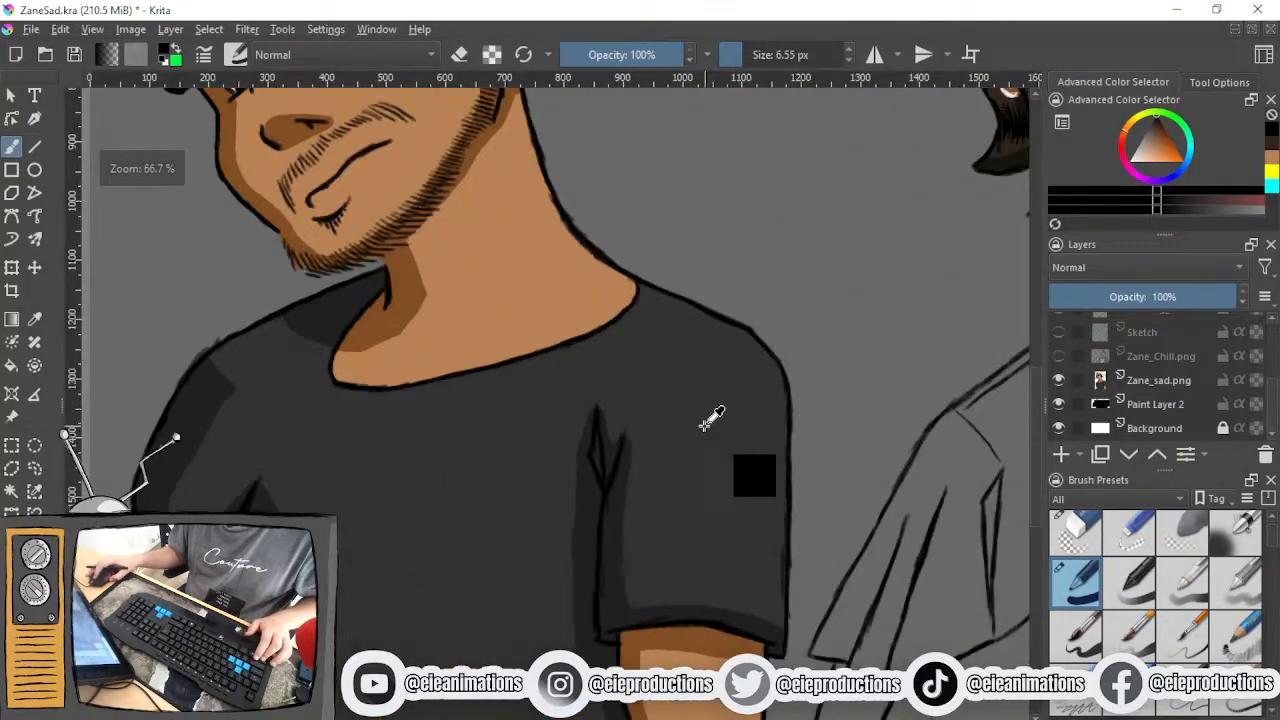
left_click(705, 425, "ctrl")
left_click_drag(705, 425, 878, 265)
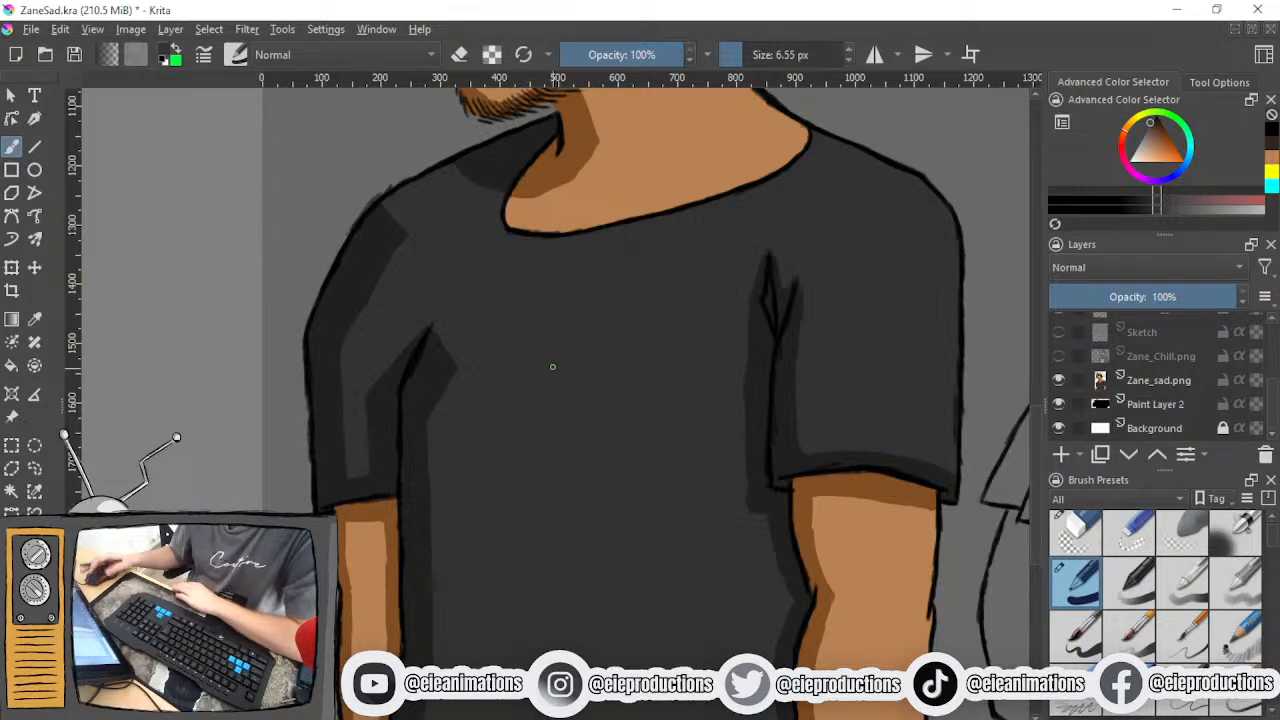
- Set the brush size to 72.66 px for painting the crying man's shirt
scroll(766, 428, "down", 4)
left_click_drag(896, 397, 490, 401)
scroll(490, 401, "up", 3)
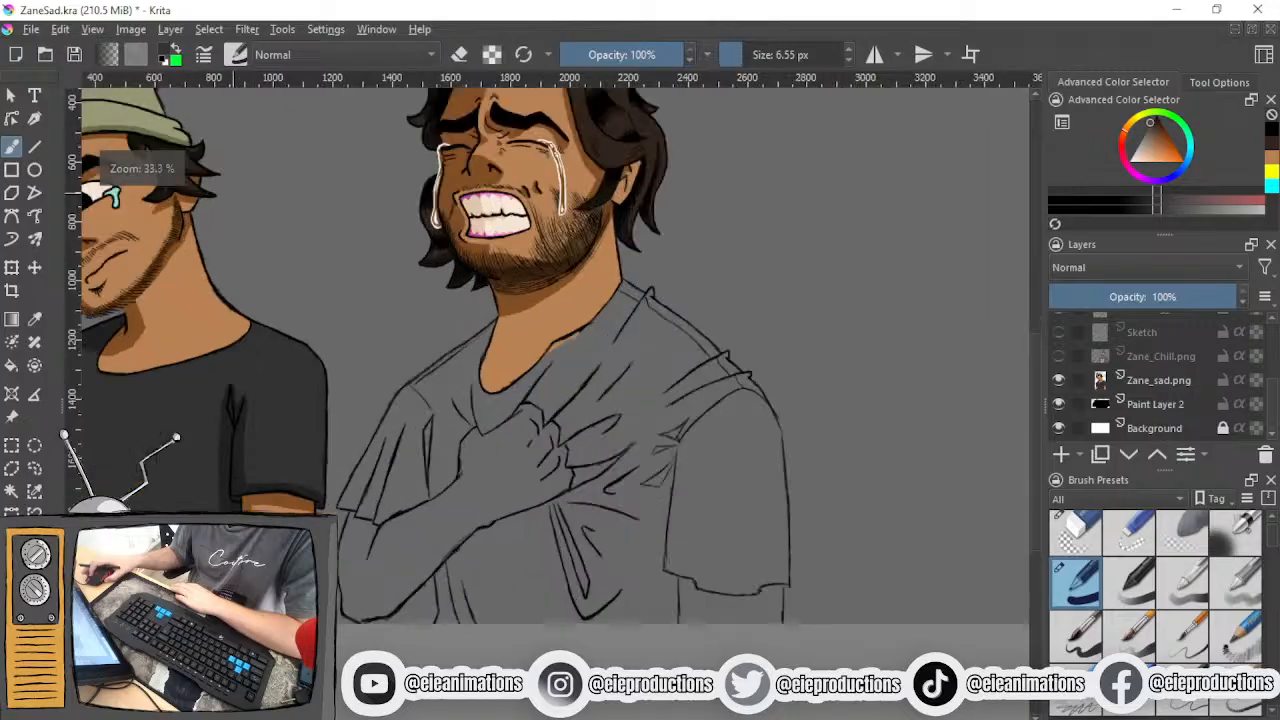
scroll(490, 395, "up", 1)
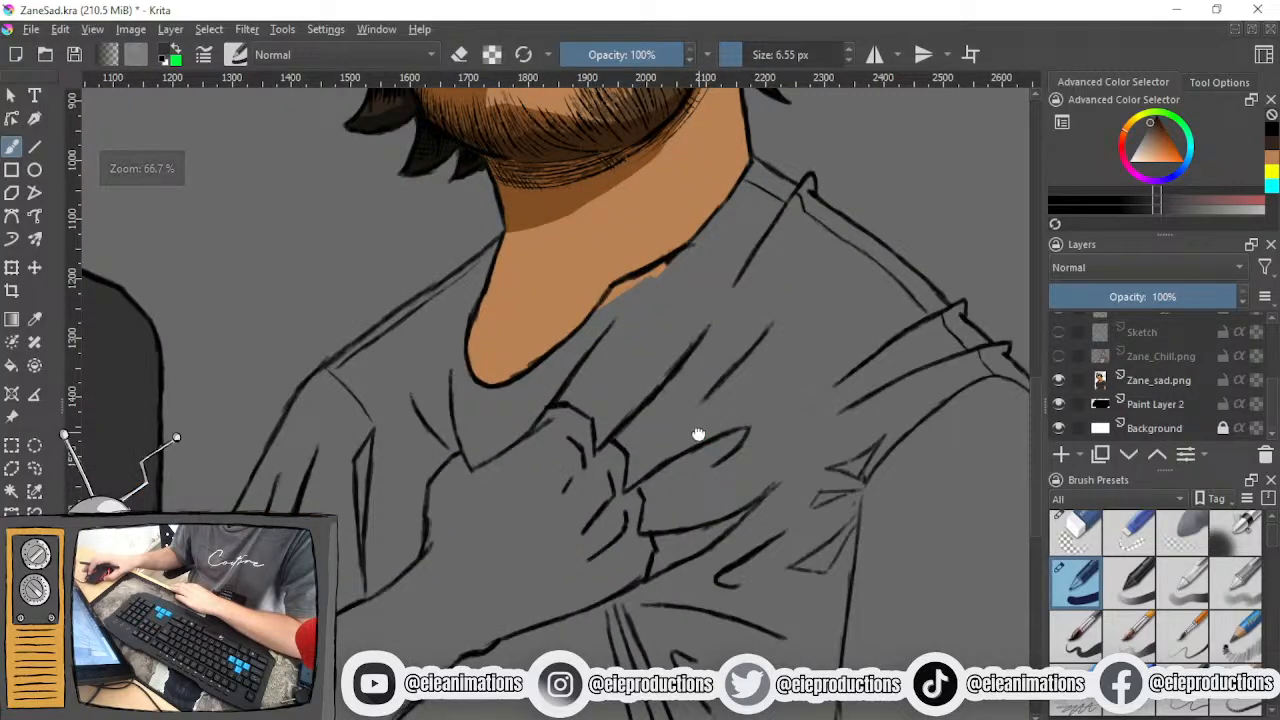
left_click_drag(700, 300, 708, 393)
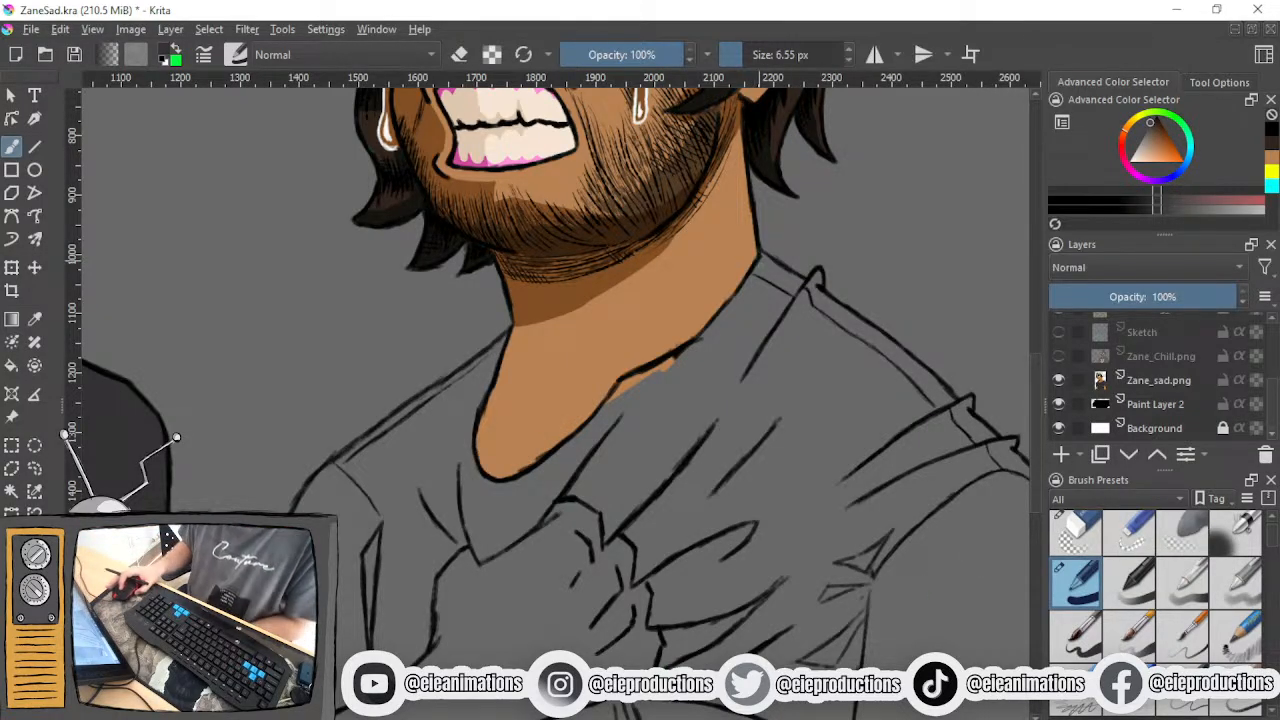
left_click_drag(738, 358, 758, 303)
left_click(755, 56)
scroll(616, 400, "down", 2)
left_click(769, 58)
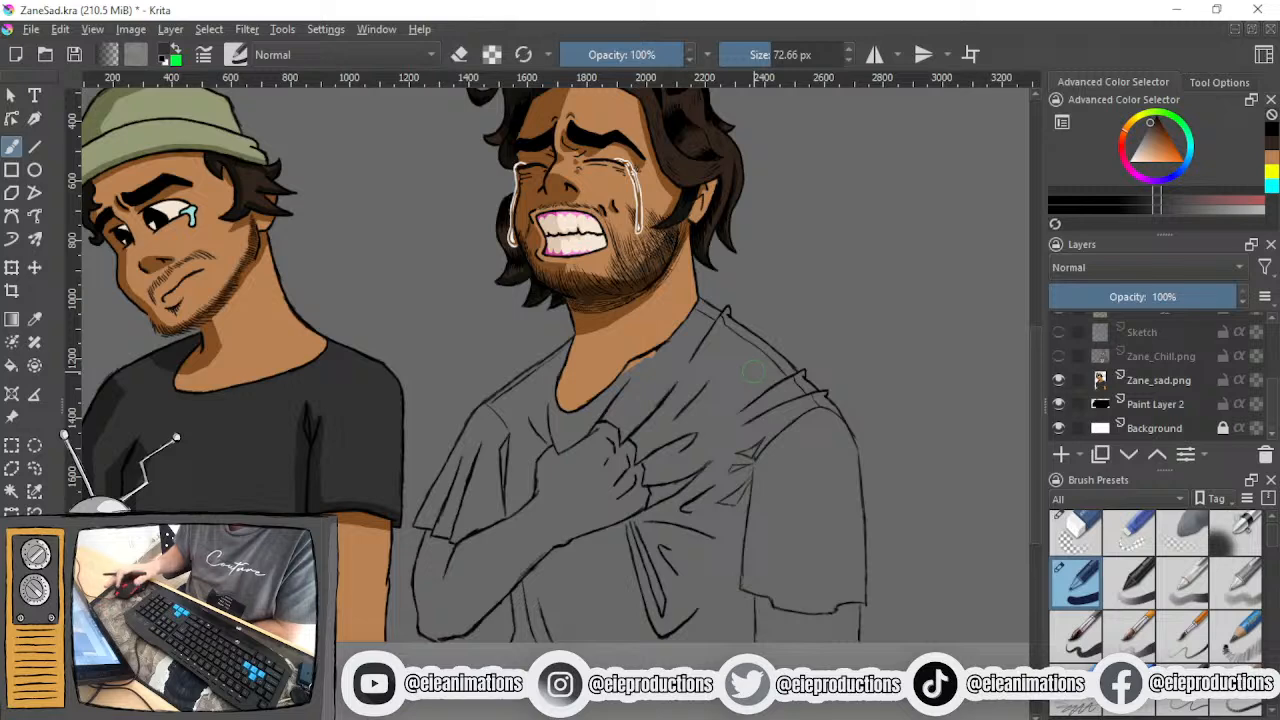
scroll(754, 372, "up", 2)
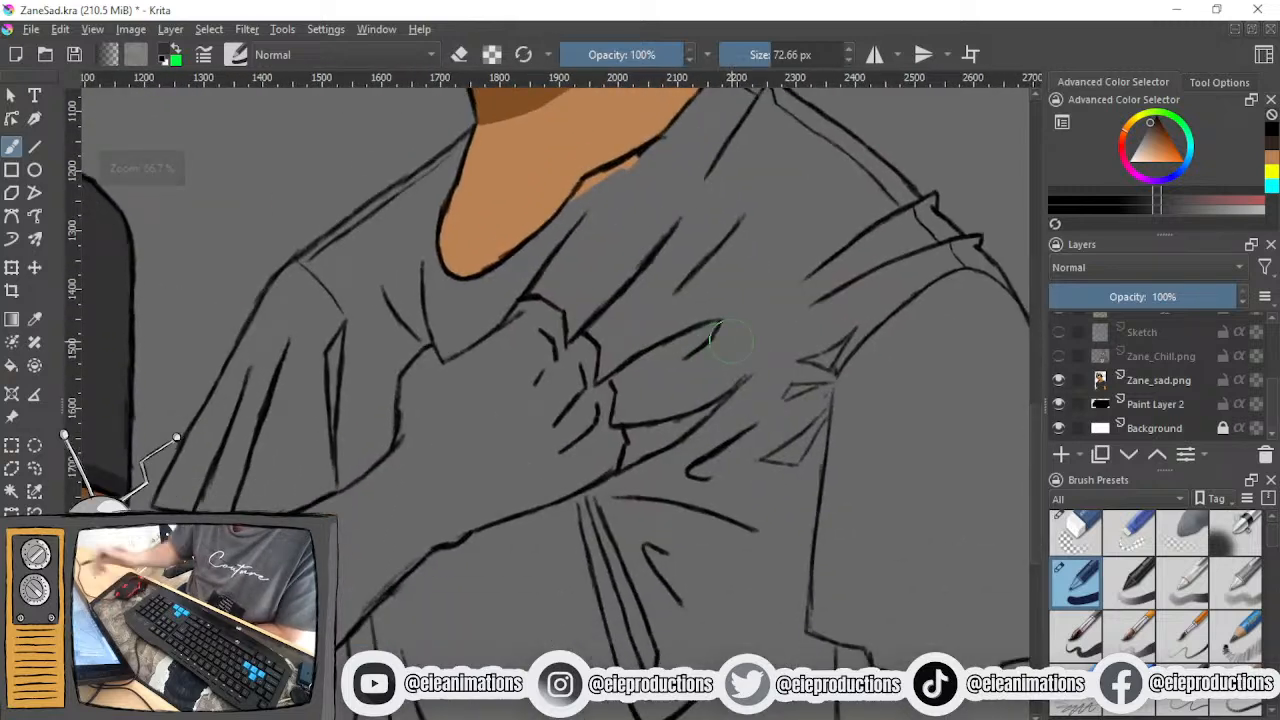
mouse_move(838, 345)
left_mouse_down()
mouse_move(738, 504)
mouse_move(824, 421)
mouse_move(832, 372)
left_mouse_up()
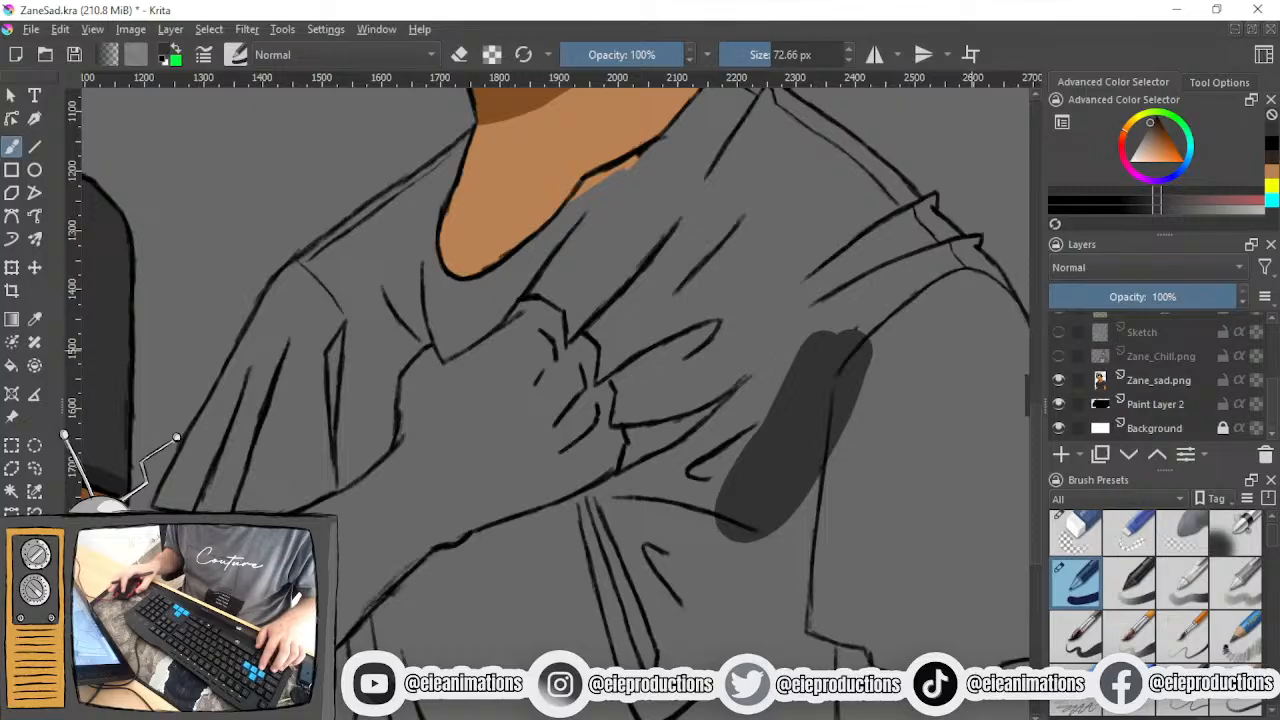
key("ctrl+z")
- Move Paint Layer 6 above the Colour layer and make Colour the active layer
scroll(1100, 380, "up", 5)
left_click(1058, 372)
left_click(1058, 372)
left_click(1058, 372)
left_click(1058, 372)
left_click_drag(1137, 376, 1140, 345)
left_click(1143, 372)
- Paint dark grey on the shirt along the neckline below the collar, and undo the last stroke overlapping the neck edge
mouse_move(745, 430)
left_mouse_down()
mouse_move(810, 413)
mouse_move(762, 476)
mouse_move(842, 412)
mouse_move(766, 467)
mouse_move(820, 443)
mouse_move(684, 490)
mouse_move(725, 416)
mouse_move(640, 475)
mouse_move(648, 330)
mouse_move(638, 420)
mouse_move(639, 367)
mouse_move(630, 399)
mouse_move(618, 327)
mouse_move(601, 327)
mouse_move(606, 395)
mouse_move(593, 342)
mouse_move(549, 292)
mouse_move(509, 318)
mouse_move(655, 170)
mouse_move(600, 190)
mouse_move(471, 326)
mouse_move(603, 220)
mouse_move(503, 285)
mouse_move(571, 236)
mouse_move(514, 270)
mouse_move(532, 282)
mouse_move(460, 620)
left_mouse_up()
scroll(514, 271, "up", 2)
left_click(508, 486, "ctrl")
left_click_drag(530, 460, 522, 470)
left_click(740, 535, "ctrl")
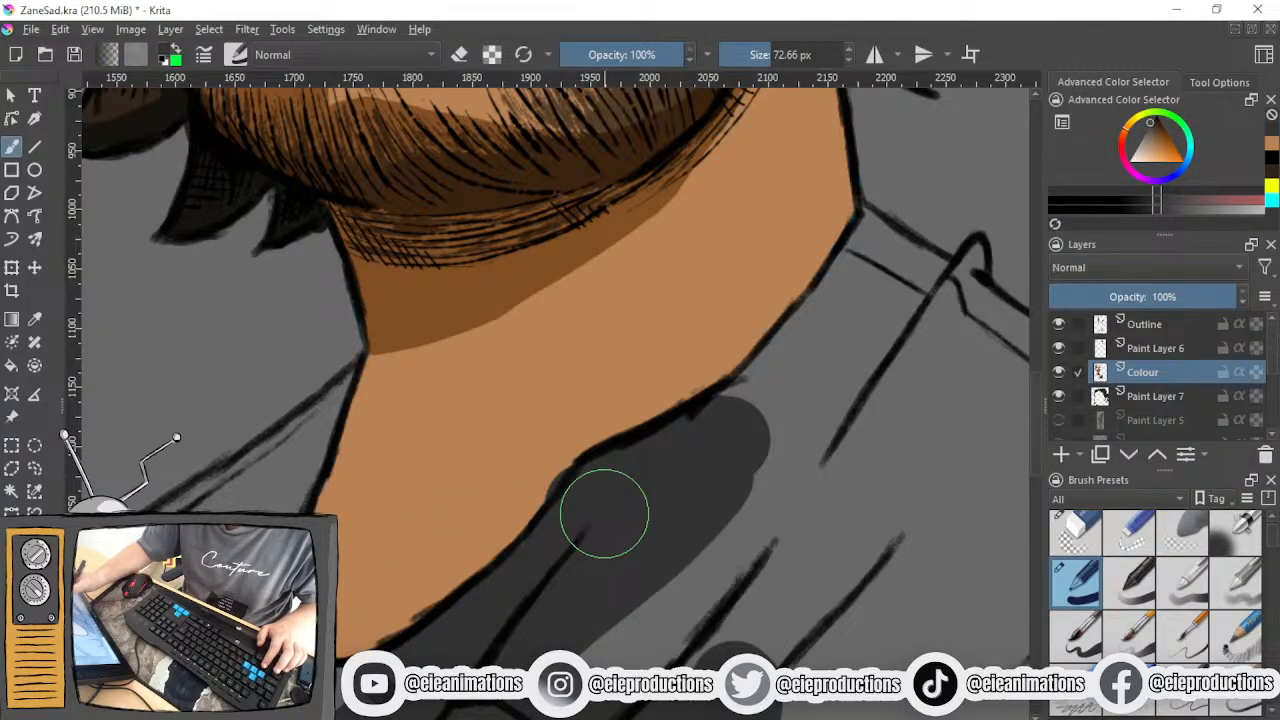
key("ctrl+z")
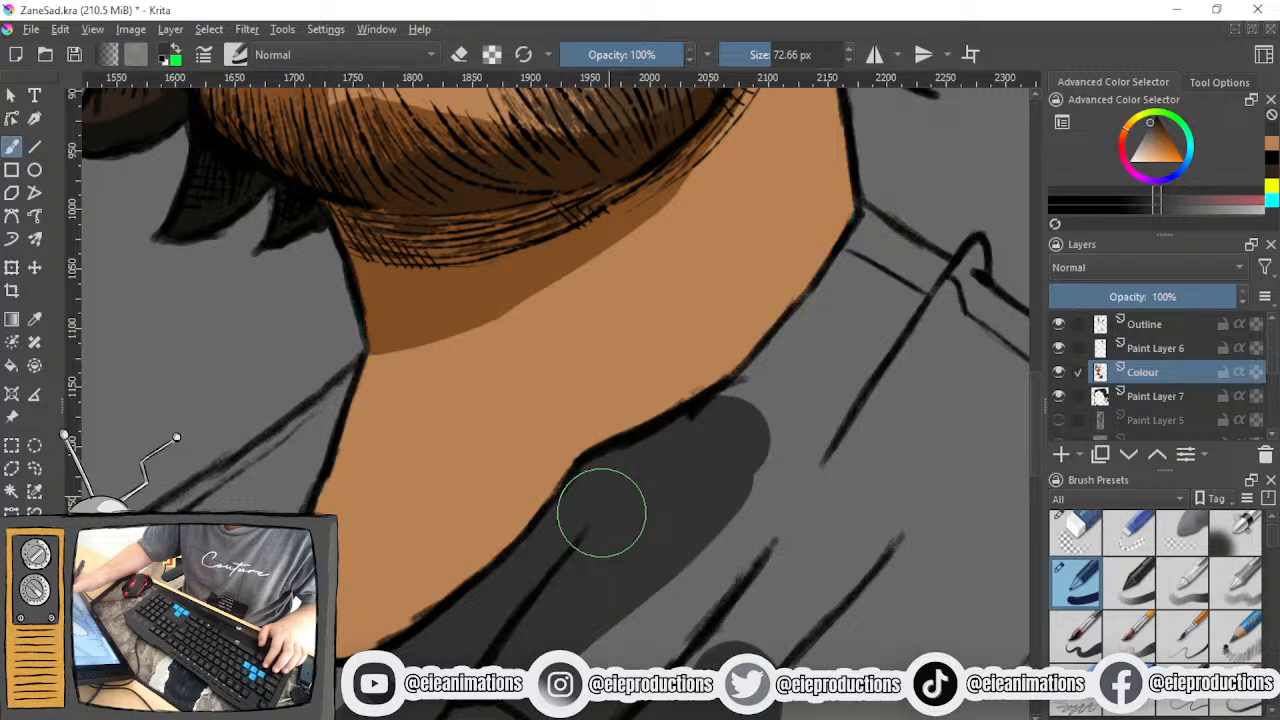
- Block in the chest and most of the sleeve beside the armpit creases in dark grey, enlarging the brush to 133.28 px
scroll(646, 503, "down", 3)
left_click_drag(657, 520, 593, 428)
mouse_move(645, 503)
left_mouse_down()
mouse_move(711, 444)
mouse_move(603, 540)
mouse_move(729, 465)
mouse_move(666, 532)
mouse_move(722, 535)
mouse_move(783, 510)
mouse_move(765, 425)
mouse_move(768, 472)
mouse_move(774, 454)
mouse_move(646, 504)
mouse_move(627, 495)
mouse_move(687, 446)
mouse_move(682, 430)
mouse_move(586, 465)
mouse_move(570, 455)
mouse_move(619, 409)
mouse_move(604, 395)
mouse_move(629, 390)
mouse_move(610, 395)
mouse_move(613, 360)
mouse_move(660, 315)
left_mouse_up()
mouse_move(657, 380)
left_mouse_down()
mouse_move(705, 400)
mouse_move(757, 480)
mouse_move(810, 430)
mouse_move(649, 268)
mouse_move(666, 212)
left_mouse_up()
left_click(783, 56)
scroll(664, 392, "up", 1)
mouse_move(664, 392)
left_mouse_down()
mouse_move(616, 434)
mouse_move(620, 475)
mouse_move(651, 488)
mouse_move(584, 494)
mouse_move(670, 507)
mouse_move(658, 532)
mouse_move(724, 533)
mouse_move(685, 539)
mouse_move(735, 510)
mouse_move(771, 517)
mouse_move(737, 517)
left_mouse_up()
left_click_drag(667, 304, 611, 436)
mouse_move(664, 517)
left_mouse_down()
mouse_move(550, 549)
mouse_move(542, 583)
mouse_move(598, 566)
mouse_move(648, 584)
mouse_move(667, 532)
mouse_move(696, 615)
left_mouse_up()
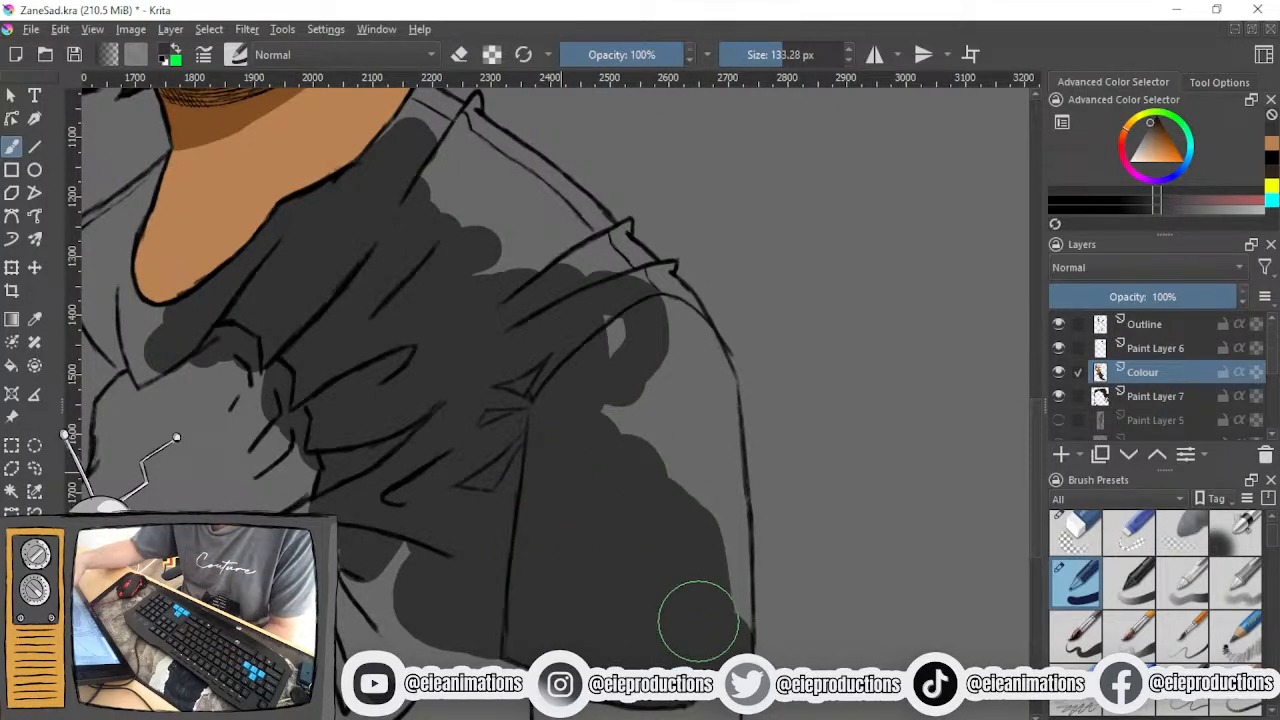
- Fill the sleeve's remaining outer edge with a 76.48 px brush and its rounded shoulder area with a 41.19 px brush
left_click(770, 57)
left_click_drag(698, 535, 738, 658)
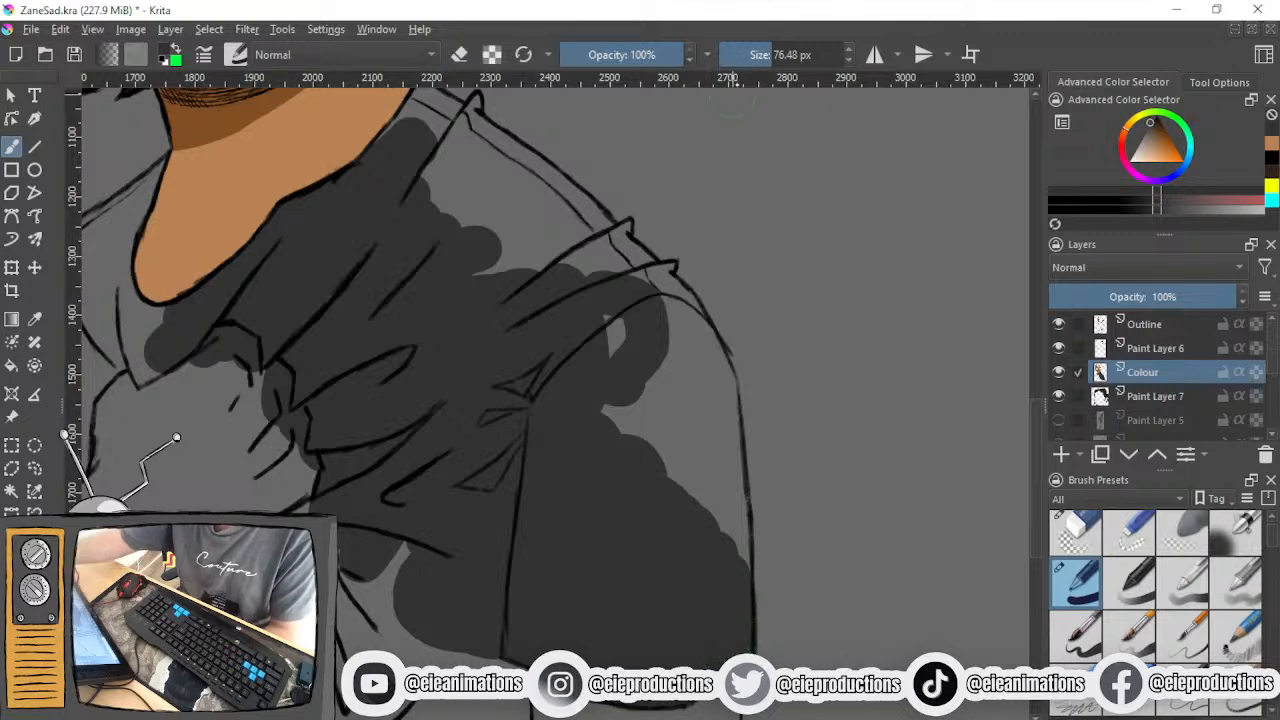
left_click(757, 55)
mouse_move(680, 534)
left_mouse_down()
mouse_move(632, 347)
mouse_move(615, 451)
mouse_move(608, 345)
mouse_move(661, 370)
mouse_move(679, 350)
mouse_move(685, 430)
mouse_move(725, 482)
mouse_move(737, 546)
mouse_move(679, 400)
mouse_move(657, 321)
mouse_move(682, 348)
mouse_move(667, 300)
mouse_move(708, 375)
mouse_move(695, 315)
mouse_move(732, 426)
mouse_move(714, 348)
mouse_move(727, 416)
mouse_move(698, 468)
left_mouse_up()
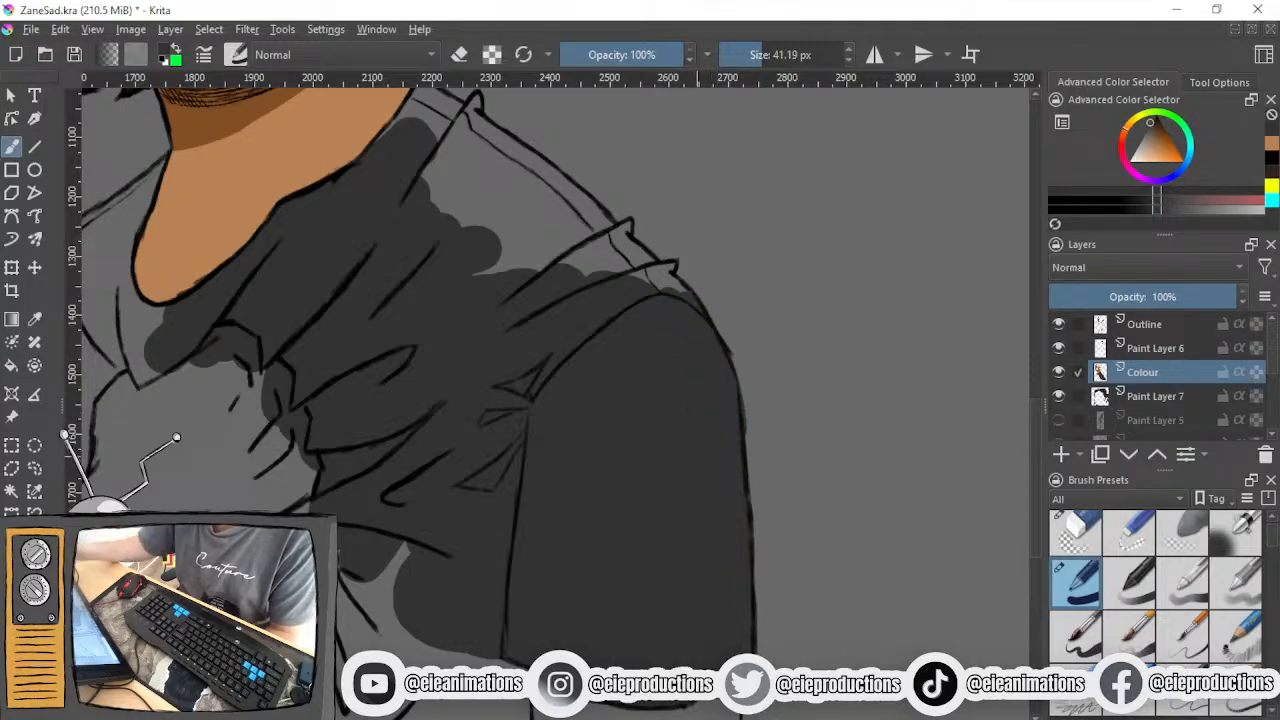
- On the Outline layer, draw a long black crease near the sleeve's outer edge with the 9 px, 15% opacity brush
left_click(1148, 323)
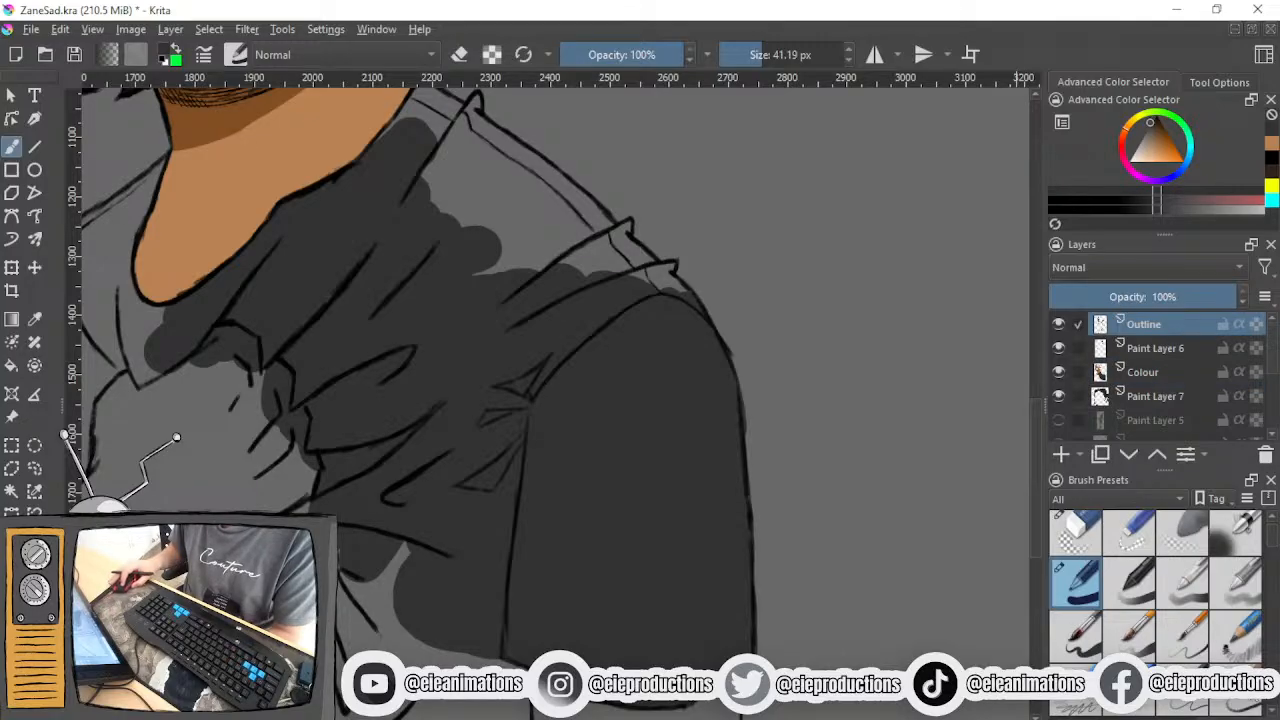
left_click(1235, 692)
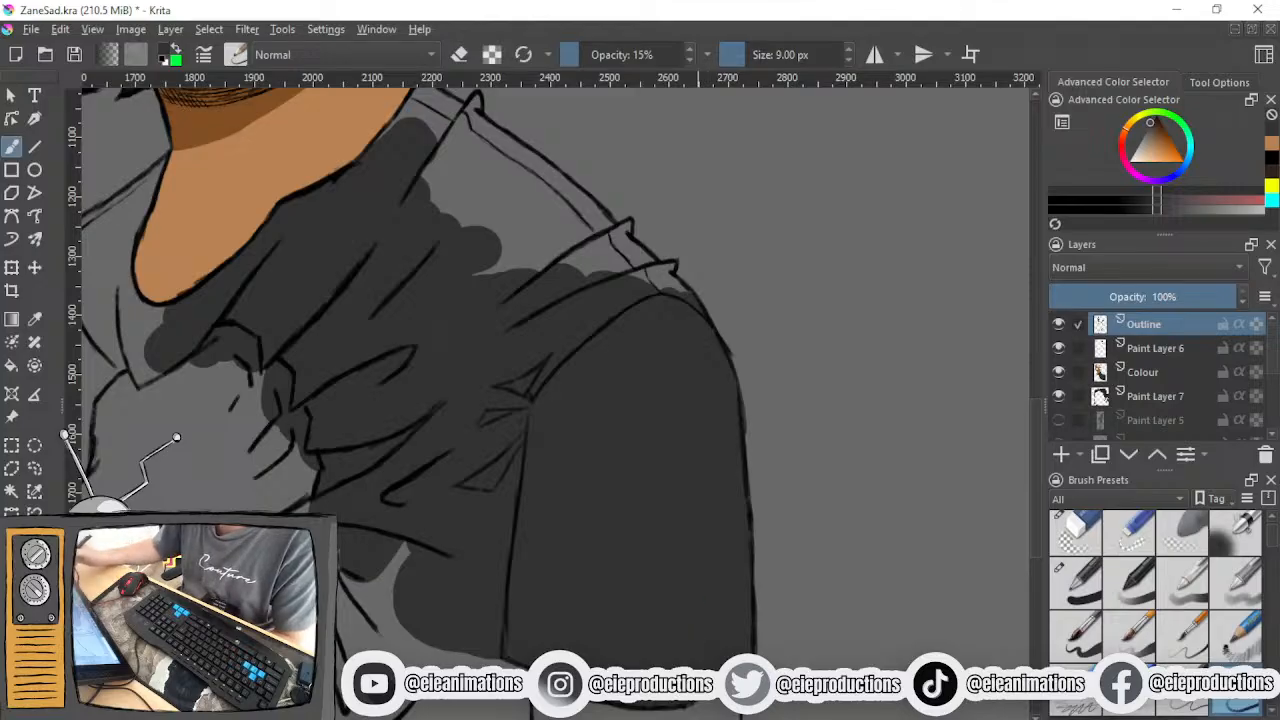
left_click_drag(1156, 147, 1158, 115)
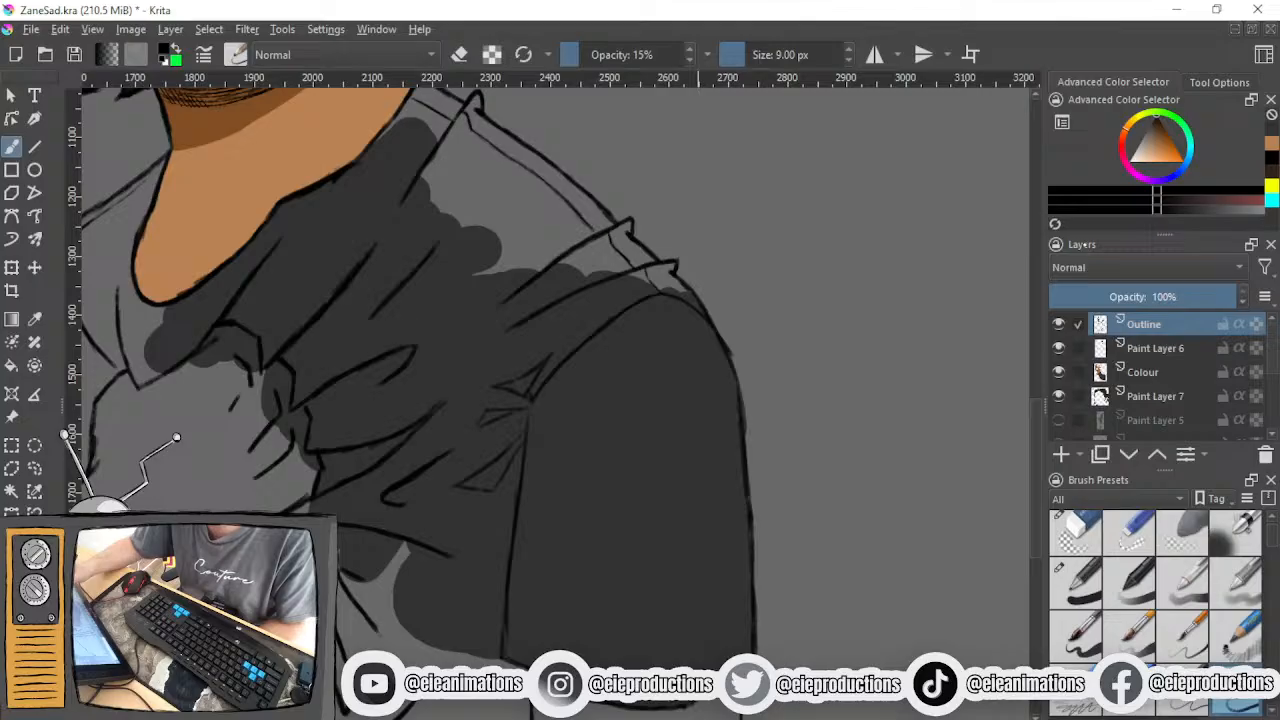
left_click_drag(706, 502, 694, 665)
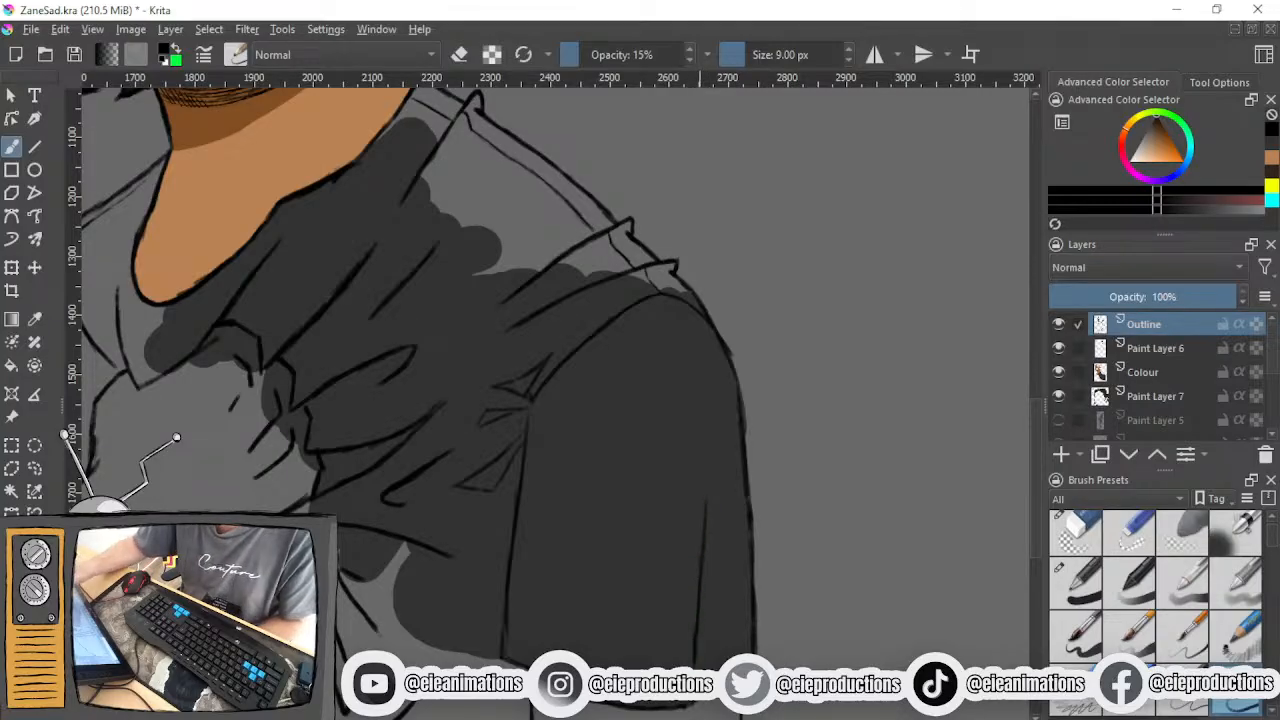
- Try to draw a narrow oval fold on the lower inner half of the sleeve
left_click_drag(572, 492, 556, 612)
left_click_drag(590, 572, 586, 652)
mouse_move(564, 540)
left_mouse_down()
mouse_move(600, 565)
mouse_move(556, 612)
left_mouse_up()
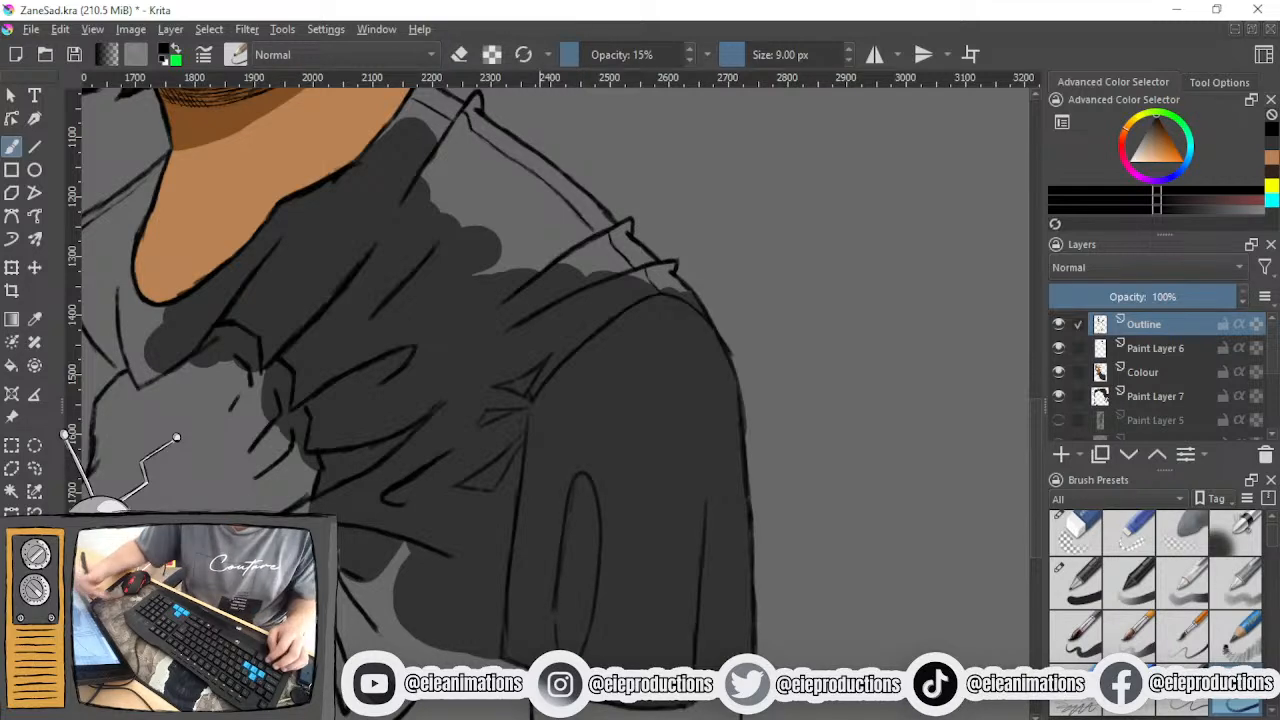
key("ctrl+z")
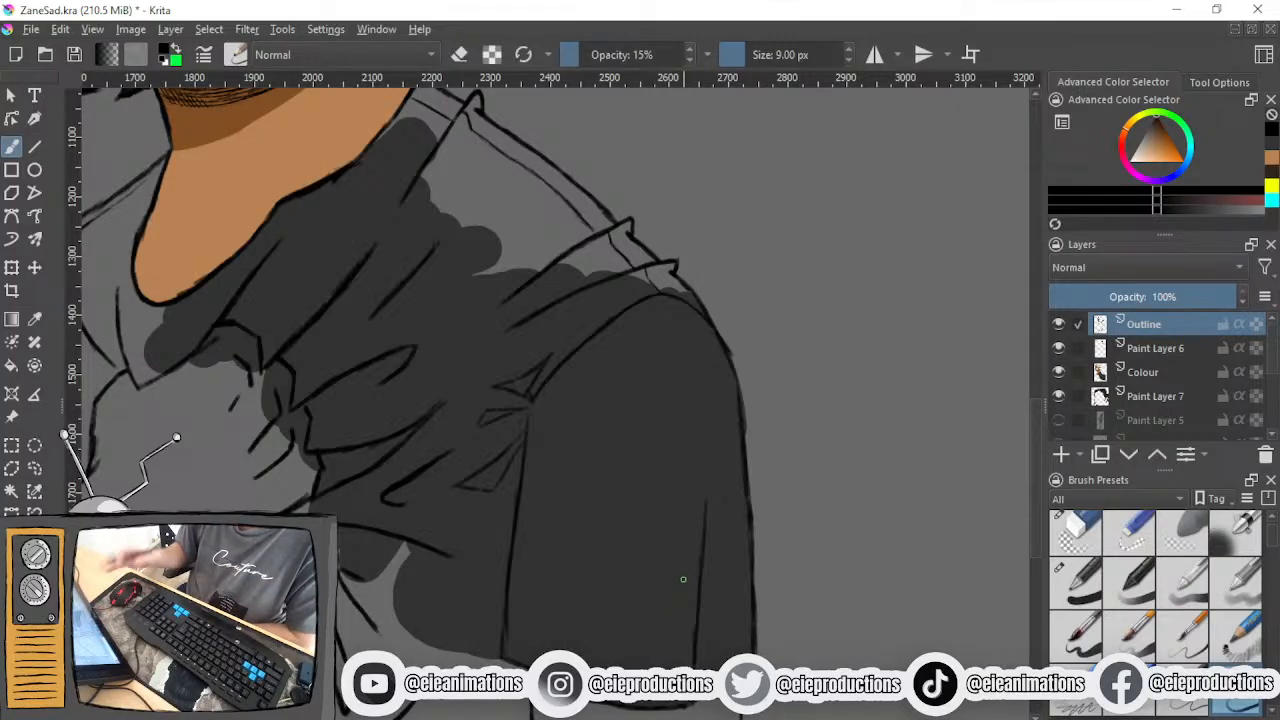
scroll(627, 537, "down", 2)
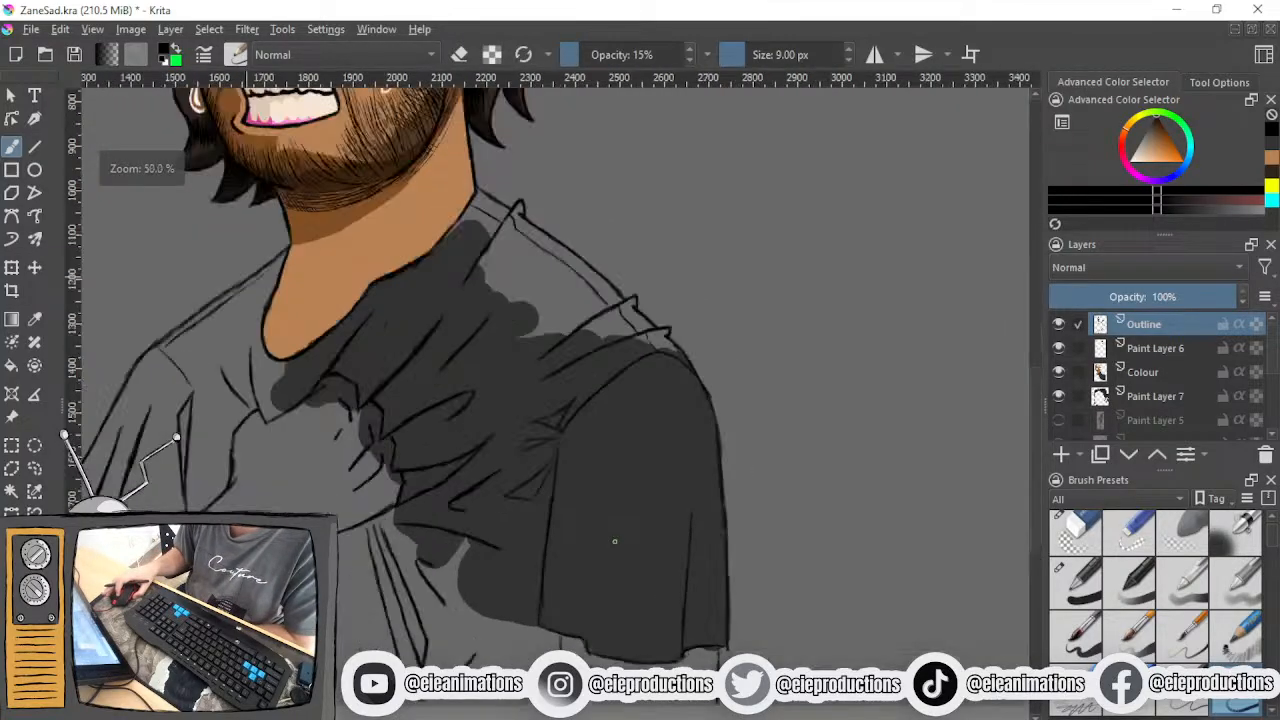
- Try sketching a small stick torso with an arrow beside the sleeve and a narrow oval fold inside the sleeve
scroll(615, 542, "up", 2)
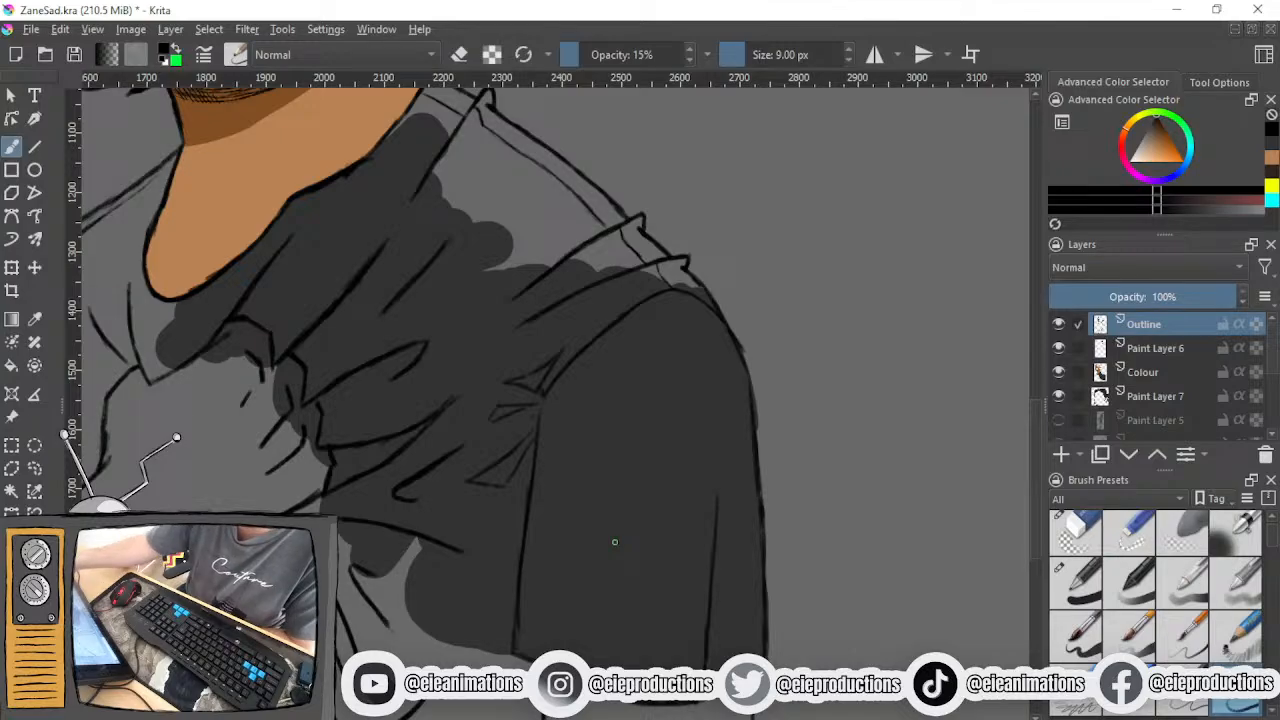
mouse_move(840, 370)
left_mouse_down()
mouse_move(850, 336)
mouse_move(956, 285)
mouse_move(936, 425)
left_mouse_up()
mouse_move(902, 212)
left_mouse_down()
mouse_move(944, 241)
mouse_move(934, 236)
left_mouse_up()
mouse_move(908, 318)
left_mouse_down()
mouse_move(790, 345)
mouse_move(904, 335)
left_mouse_up()
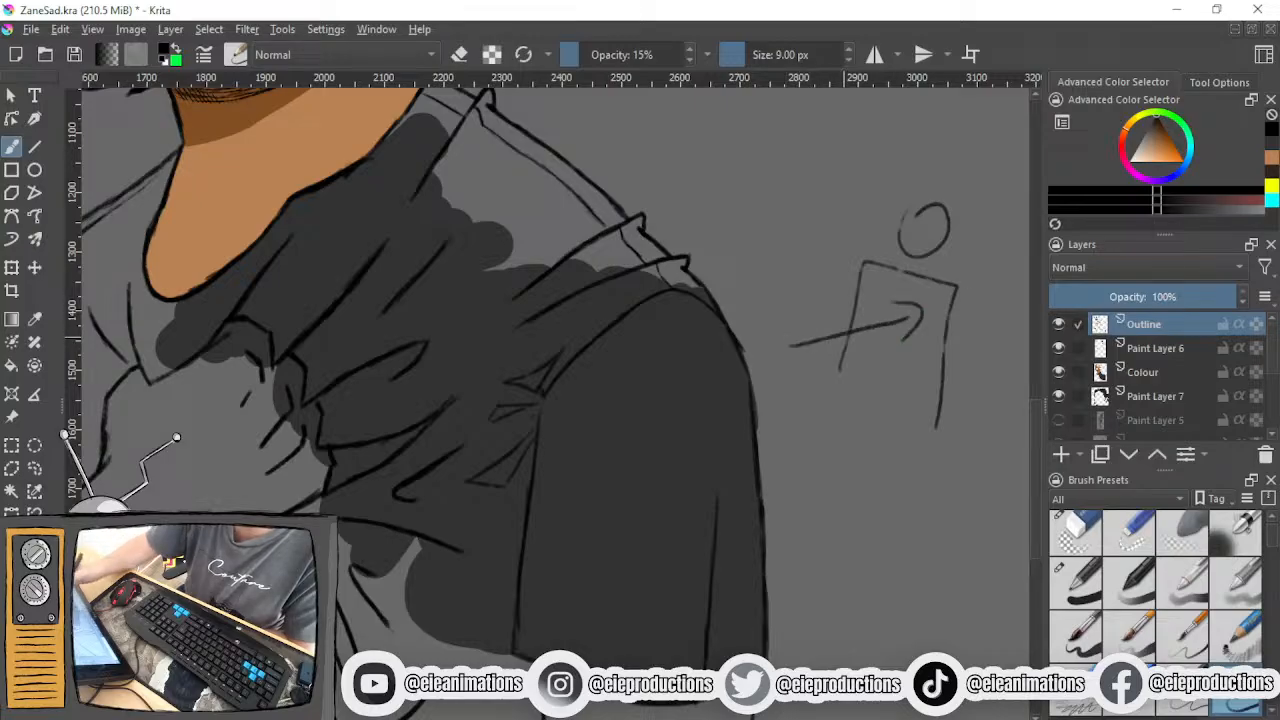
mouse_move(604, 556)
left_mouse_down()
mouse_move(685, 445)
mouse_move(626, 638)
left_mouse_up()
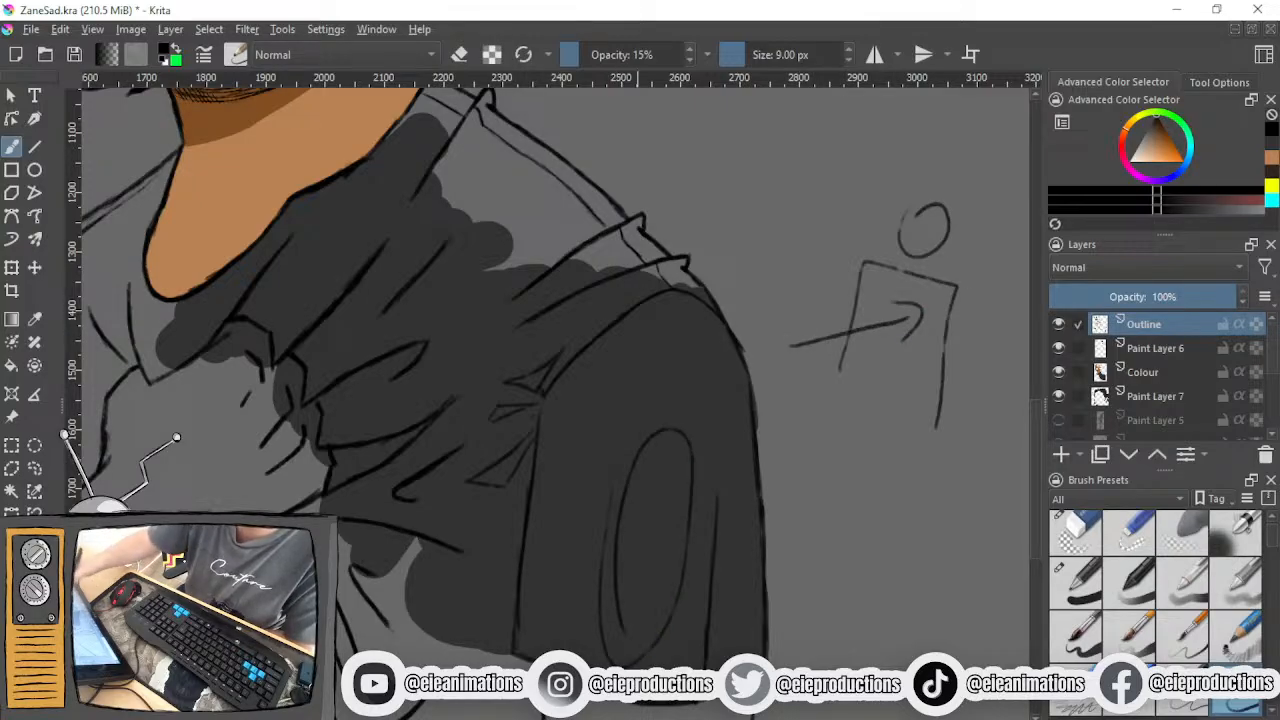
mouse_move(736, 500)
left_mouse_down()
mouse_move(765, 462)
mouse_move(731, 555)
left_mouse_up()
key("ctrl+z")
key("ctrl+z")
key("ctrl+z")
key("ctrl+z")
key("ctrl+z")
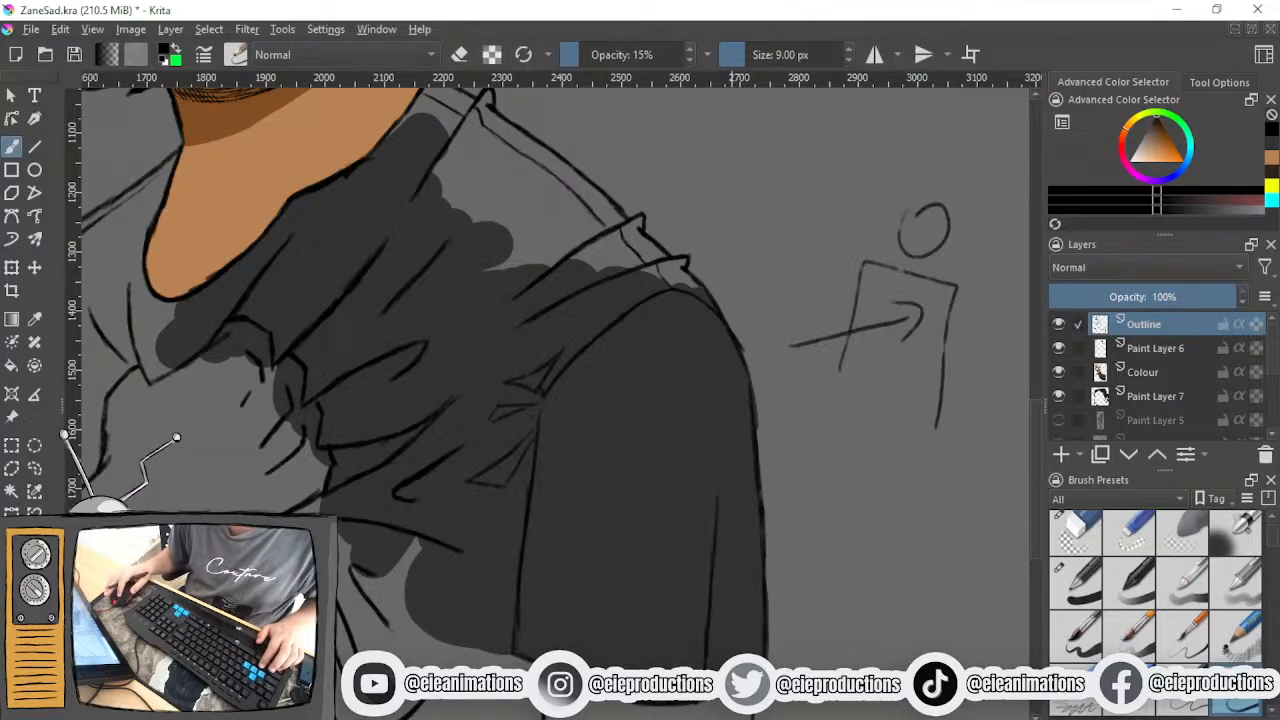
key("ctrl+z")
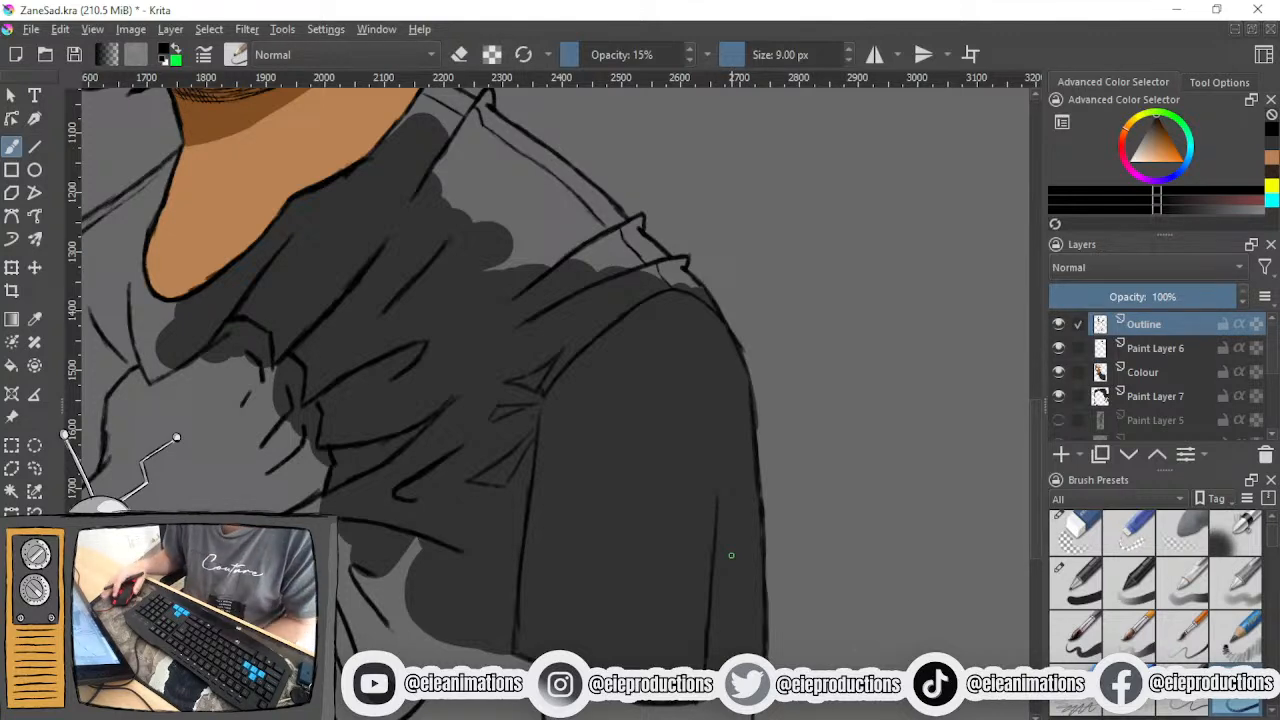
- On the Colour layer, fill the shoulder between the collar and the sleeve seam with dark grey, using the 41.19 px, 100% opacity brush
scroll(731, 555, "down", 2)
scroll(731, 555, "up", 1)
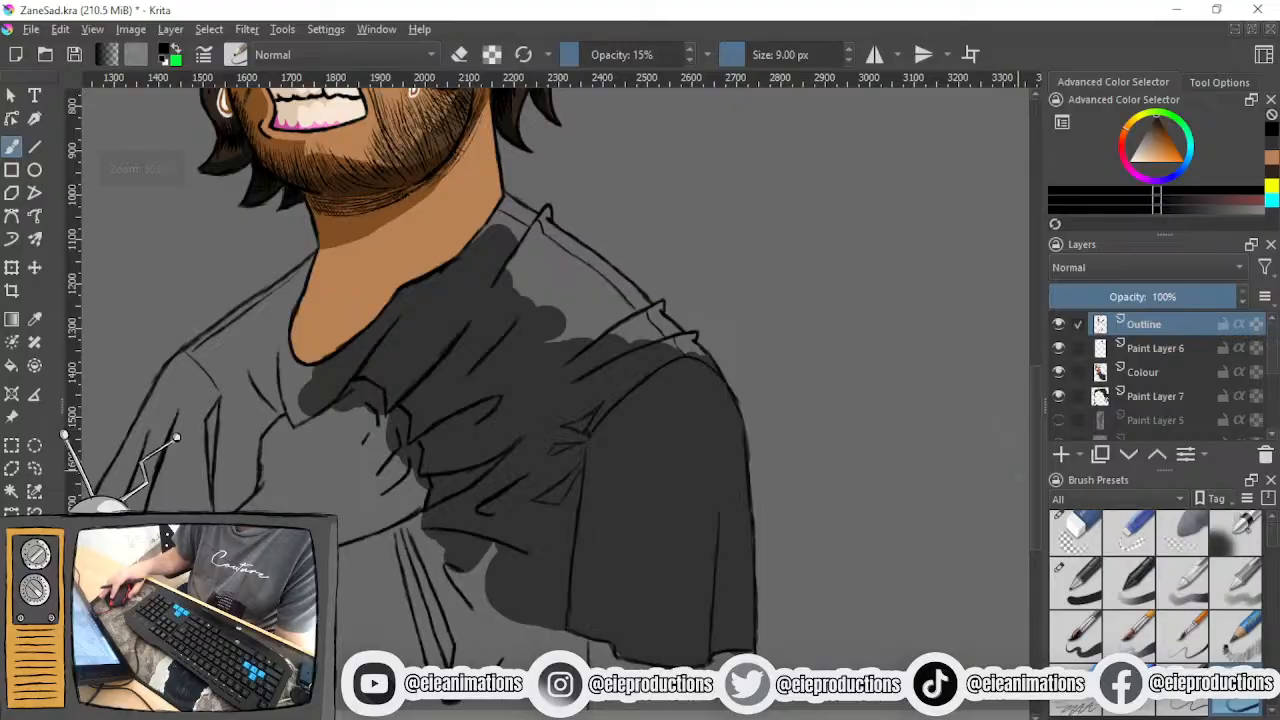
left_click_drag(790, 472, 858, 548)
left_click(1075, 582)
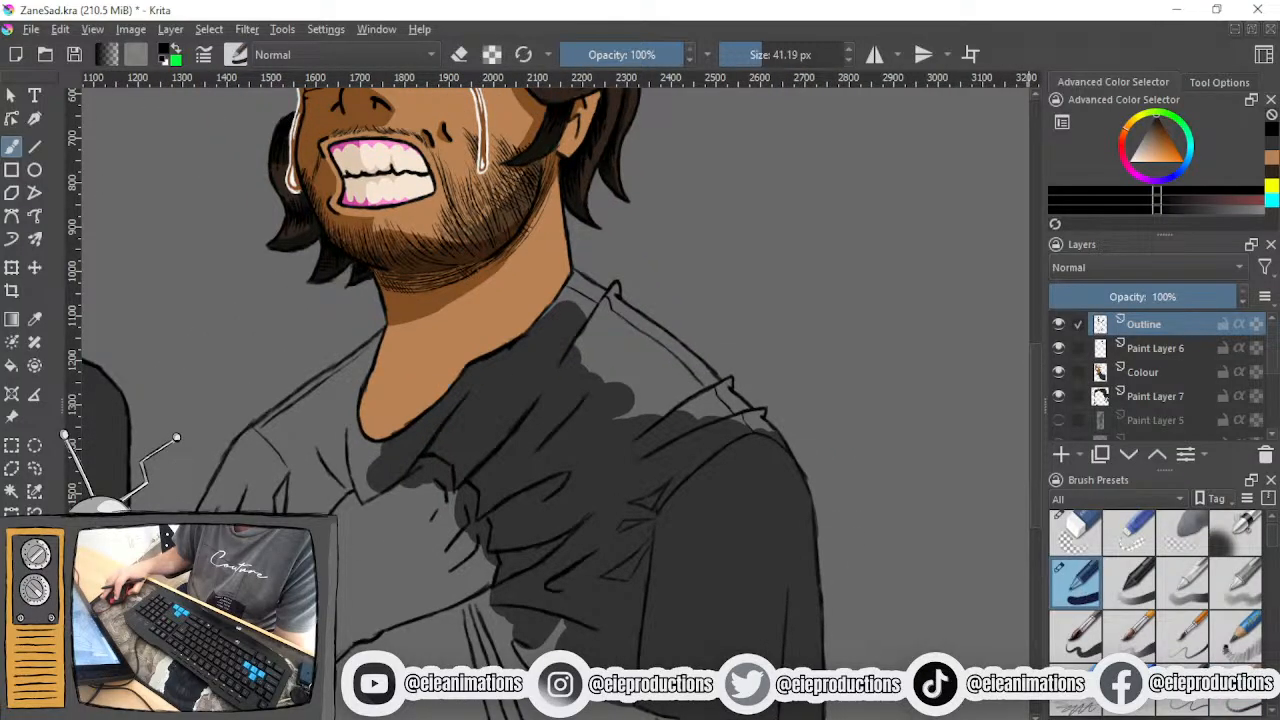
scroll(629, 400, "up", 2)
mouse_move(640, 551)
left_mouse_down()
mouse_move(648, 535)
mouse_move(661, 552)
left_mouse_up()
key("ctrl+z")
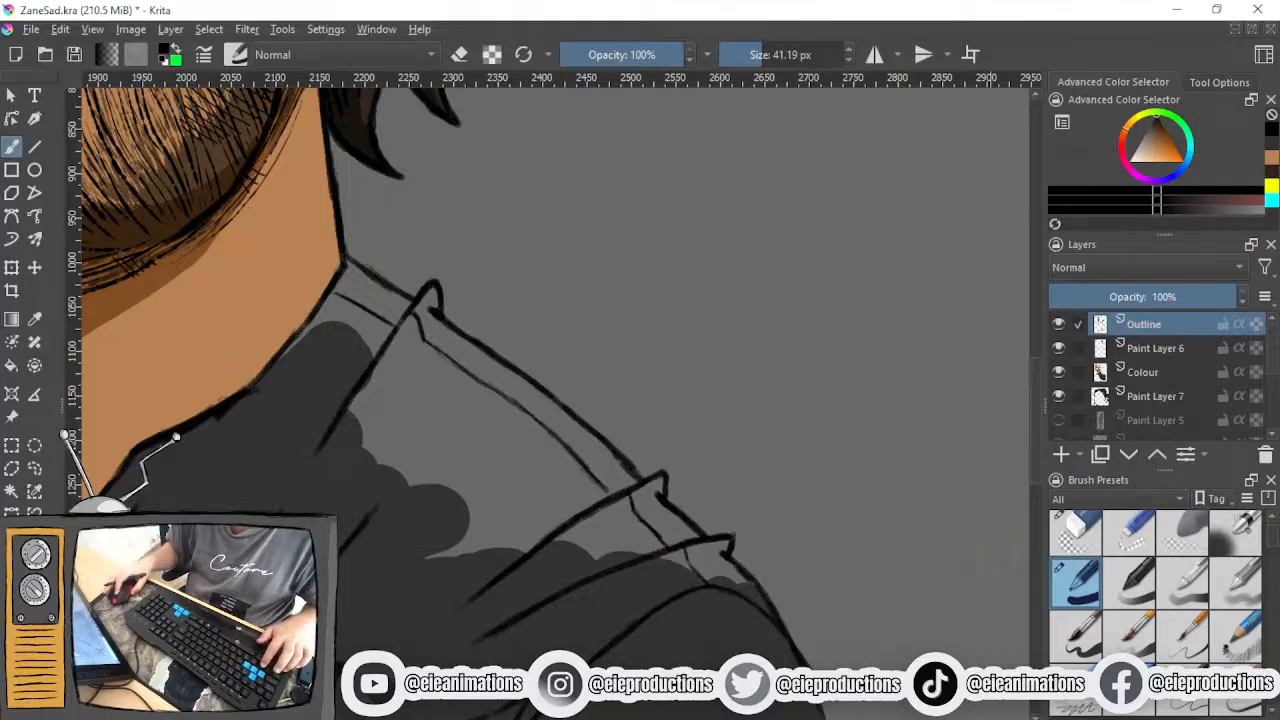
left_click(1146, 380)
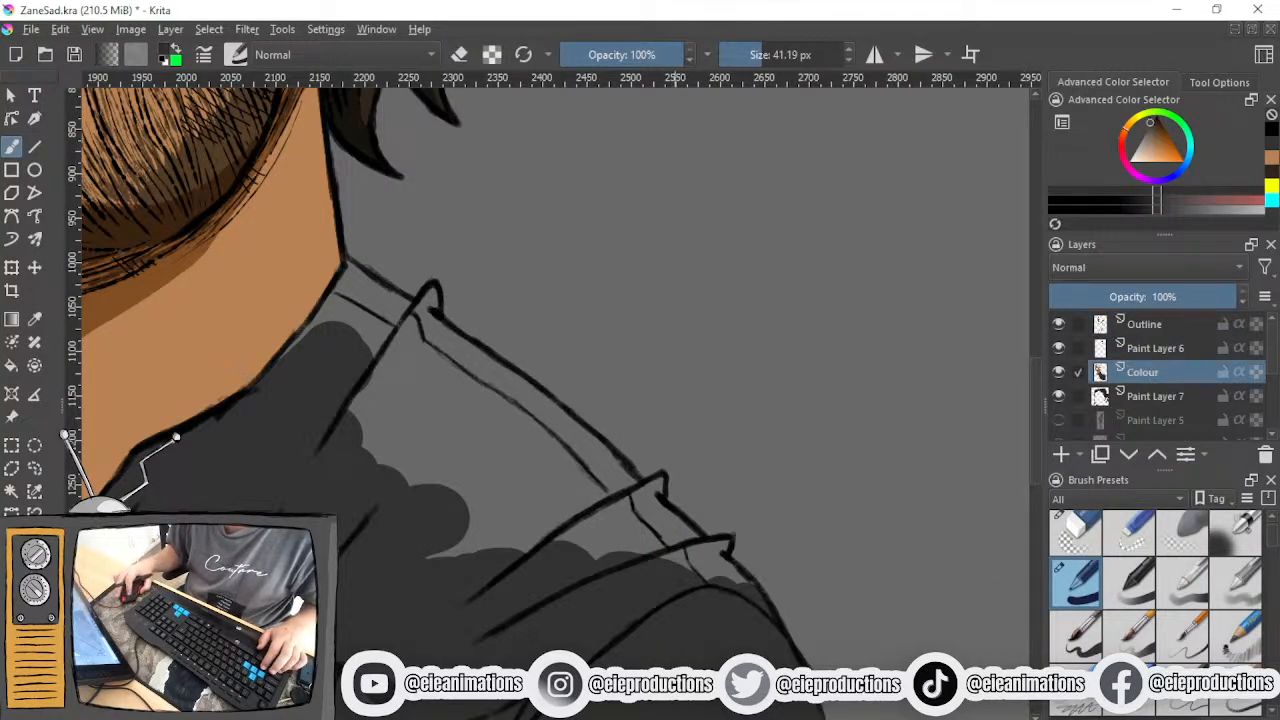
mouse_move(337, 365)
left_mouse_down()
mouse_move(400, 491)
mouse_move(420, 480)
mouse_move(490, 543)
mouse_move(586, 514)
mouse_move(671, 549)
mouse_move(663, 531)
mouse_move(731, 591)
mouse_move(674, 534)
mouse_move(695, 558)
left_mouse_up()
mouse_move(398, 361)
left_mouse_down()
mouse_move(467, 390)
mouse_move(413, 330)
mouse_move(460, 361)
mouse_move(431, 336)
mouse_move(629, 504)
mouse_move(481, 373)
mouse_move(615, 484)
left_mouse_up()
mouse_move(351, 321)
left_mouse_down()
mouse_move(302, 372)
mouse_move(358, 290)
mouse_move(351, 320)
mouse_move(375, 389)
mouse_move(500, 511)
mouse_move(506, 474)
mouse_move(528, 482)
mouse_move(512, 438)
mouse_move(478, 412)
mouse_move(512, 440)
left_mouse_up()
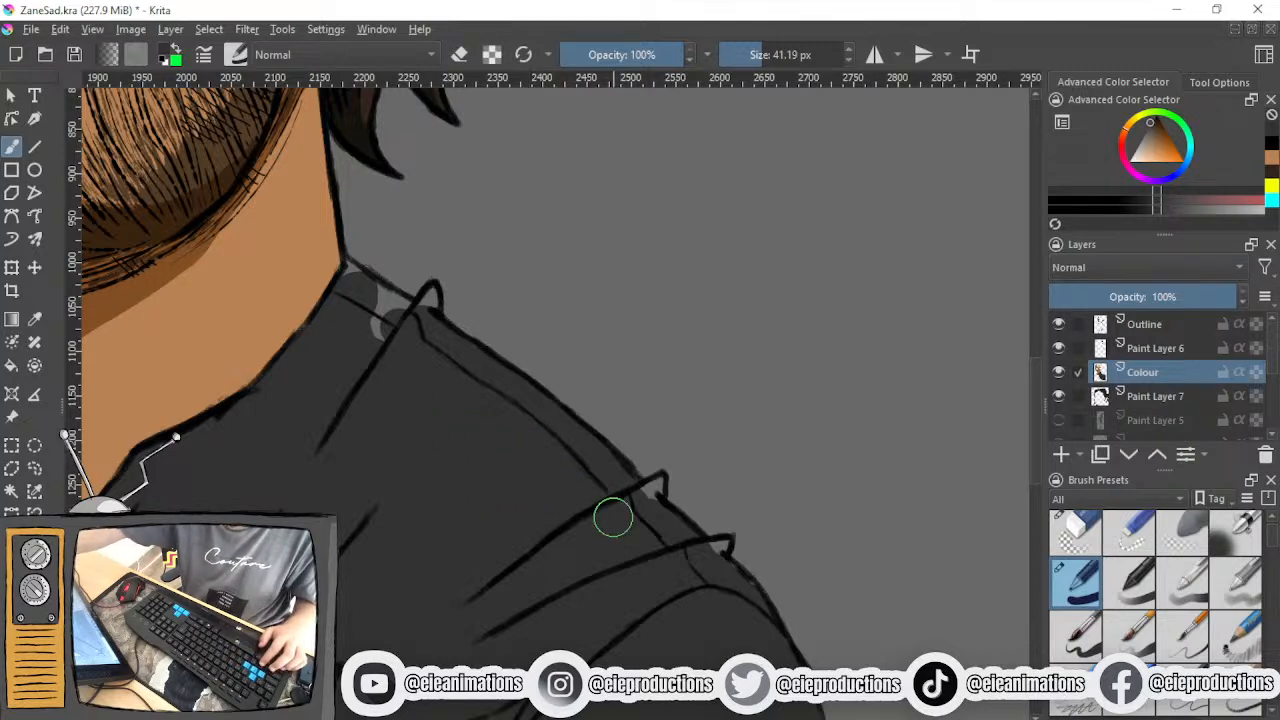
- Fill the shoulder corner beside the neck, and the pointed fold tip nearest it with a 10.06 px brush
scroll(352, 320, "up", 3)
mouse_move(420, 317)
left_mouse_down()
mouse_move(486, 580)
mouse_move(412, 440)
left_mouse_up()
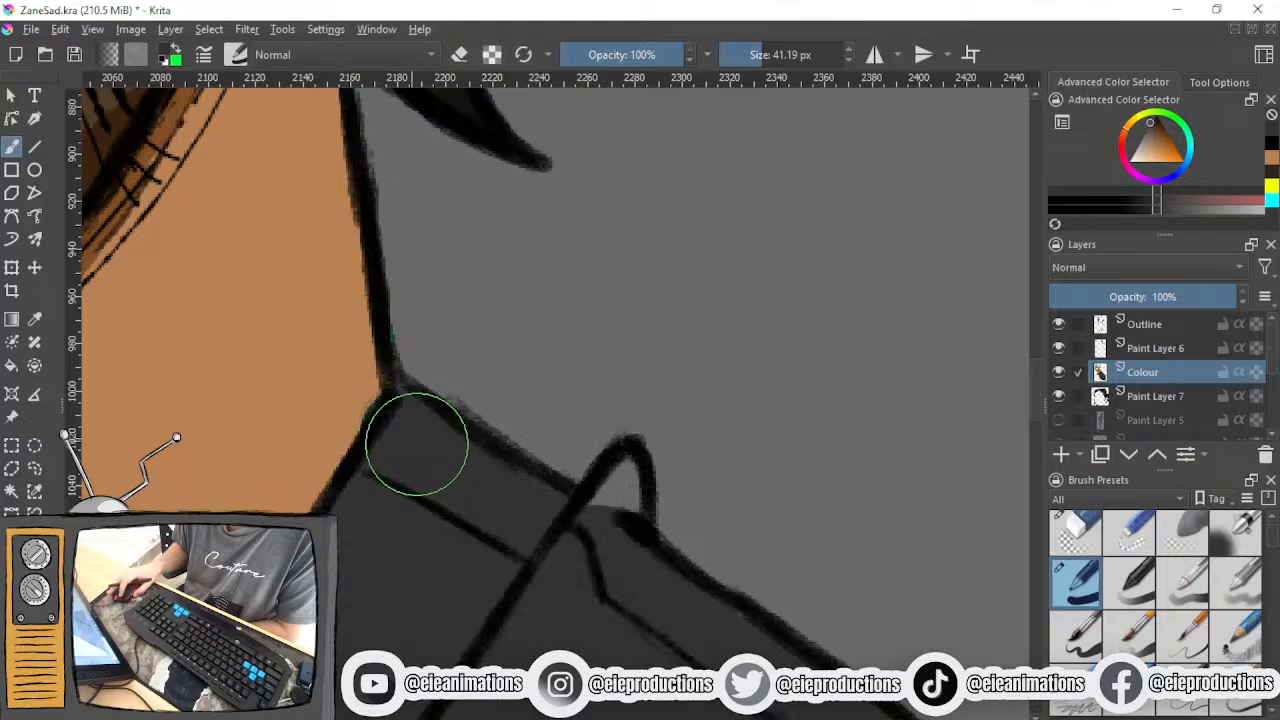
left_click(742, 54)
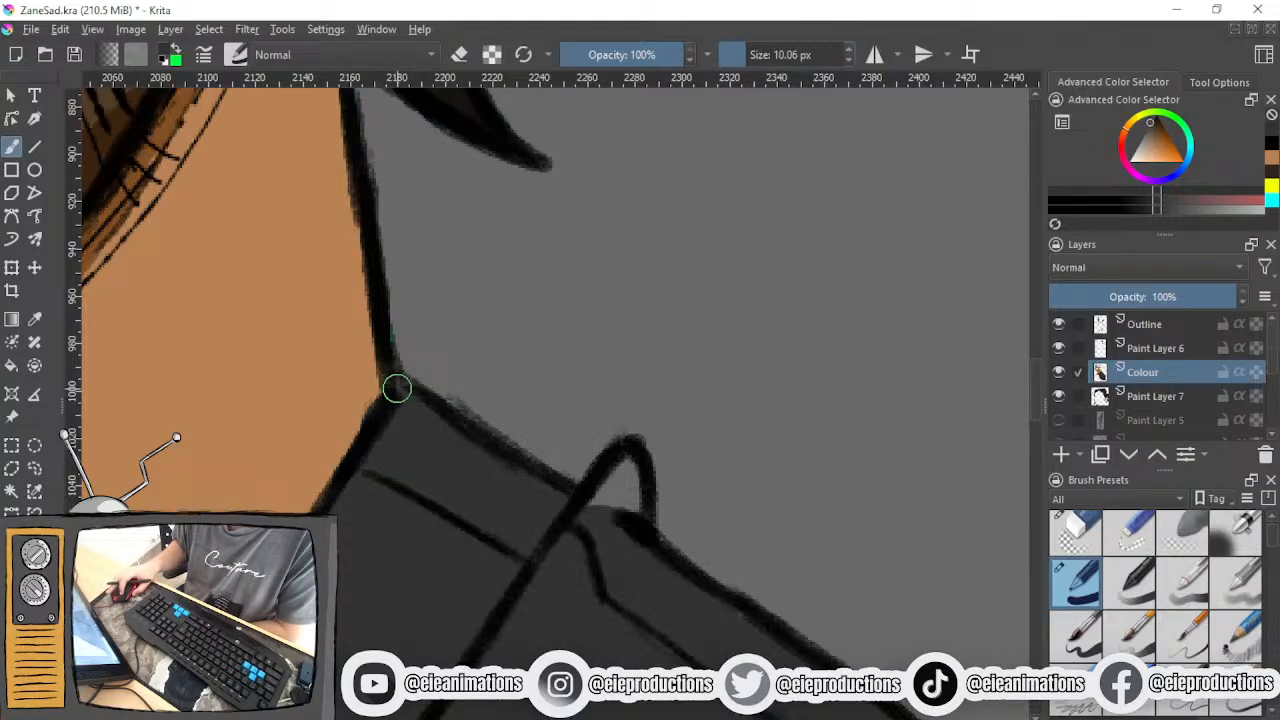
mouse_move(597, 503)
left_mouse_down()
mouse_move(603, 491)
mouse_move(620, 549)
mouse_move(634, 489)
mouse_move(583, 558)
left_mouse_up()
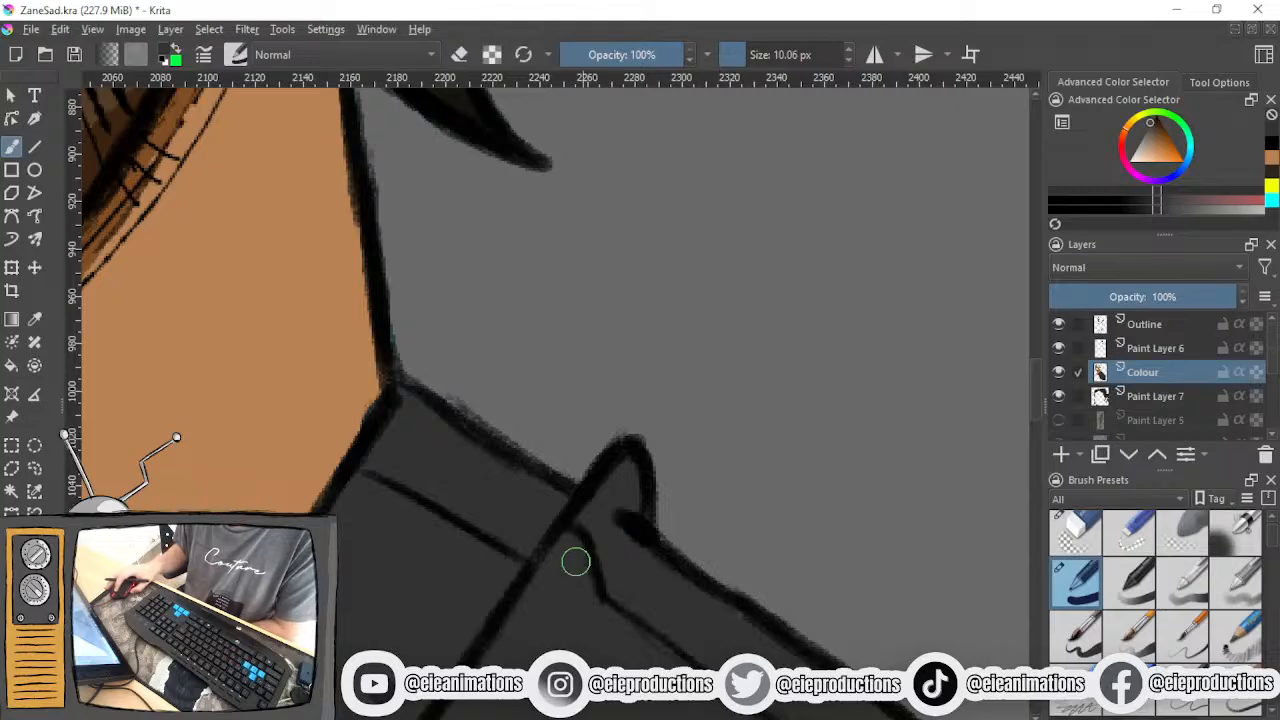
key("ctrl+z")
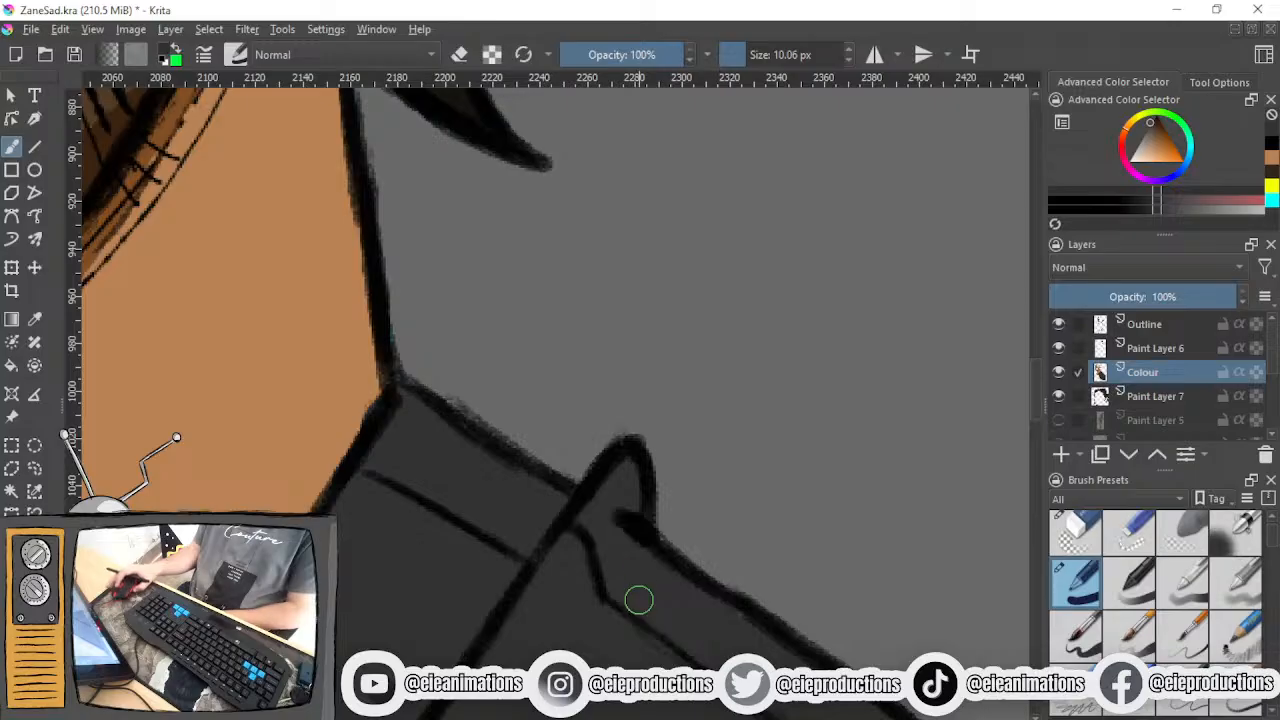
- Fill the two pointed fold tips near the sleeve seam with dark grey using the 10.06 px brush
scroll(609, 425, "down", 5)
scroll(709, 532, "up", 5)
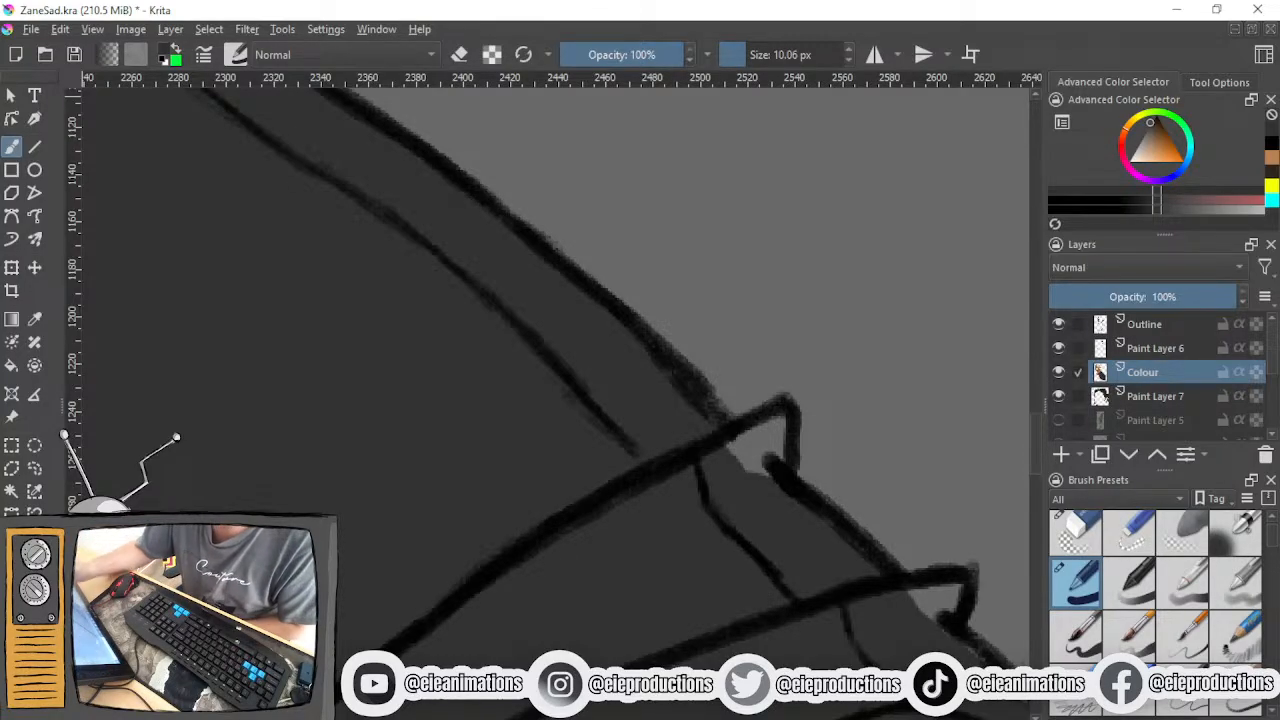
mouse_move(767, 453)
left_mouse_down()
mouse_move(754, 466)
mouse_move(777, 423)
mouse_move(756, 458)
left_mouse_up()
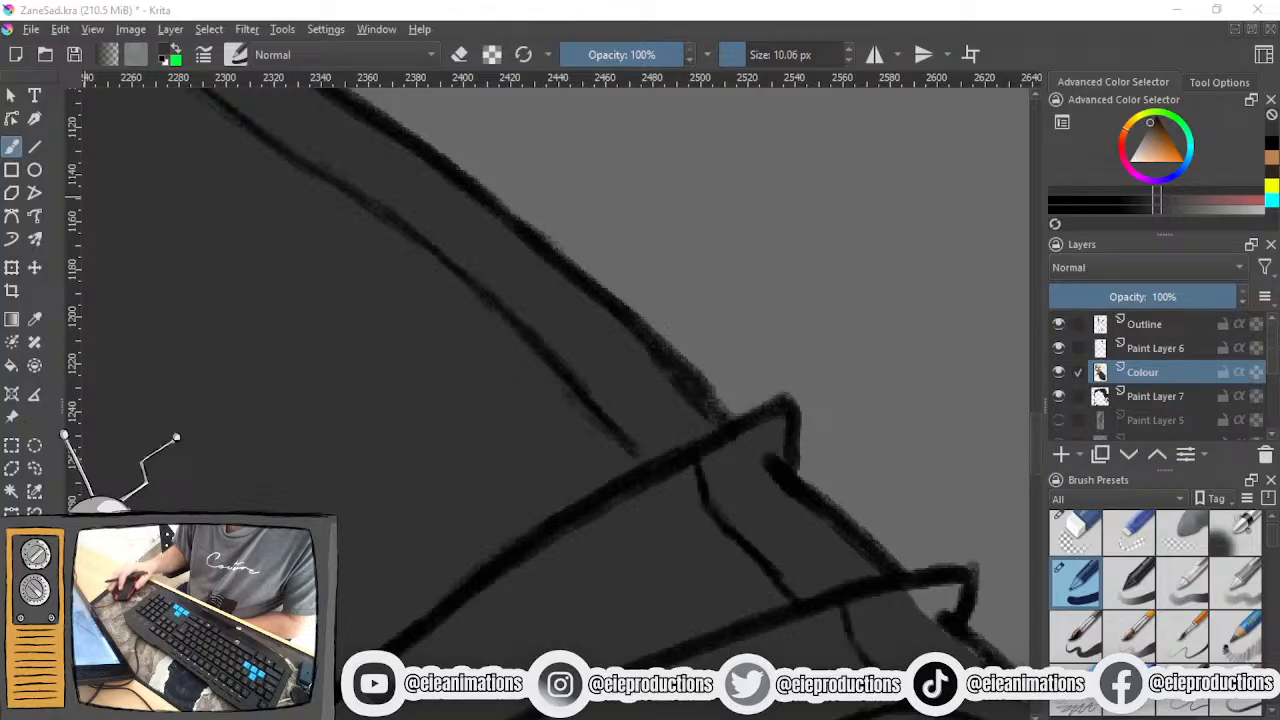
mouse_move(932, 600)
left_mouse_down()
mouse_move(903, 610)
mouse_move(944, 597)
mouse_move(924, 639)
mouse_move(957, 592)
mouse_move(953, 637)
mouse_move(989, 665)
left_mouse_up()
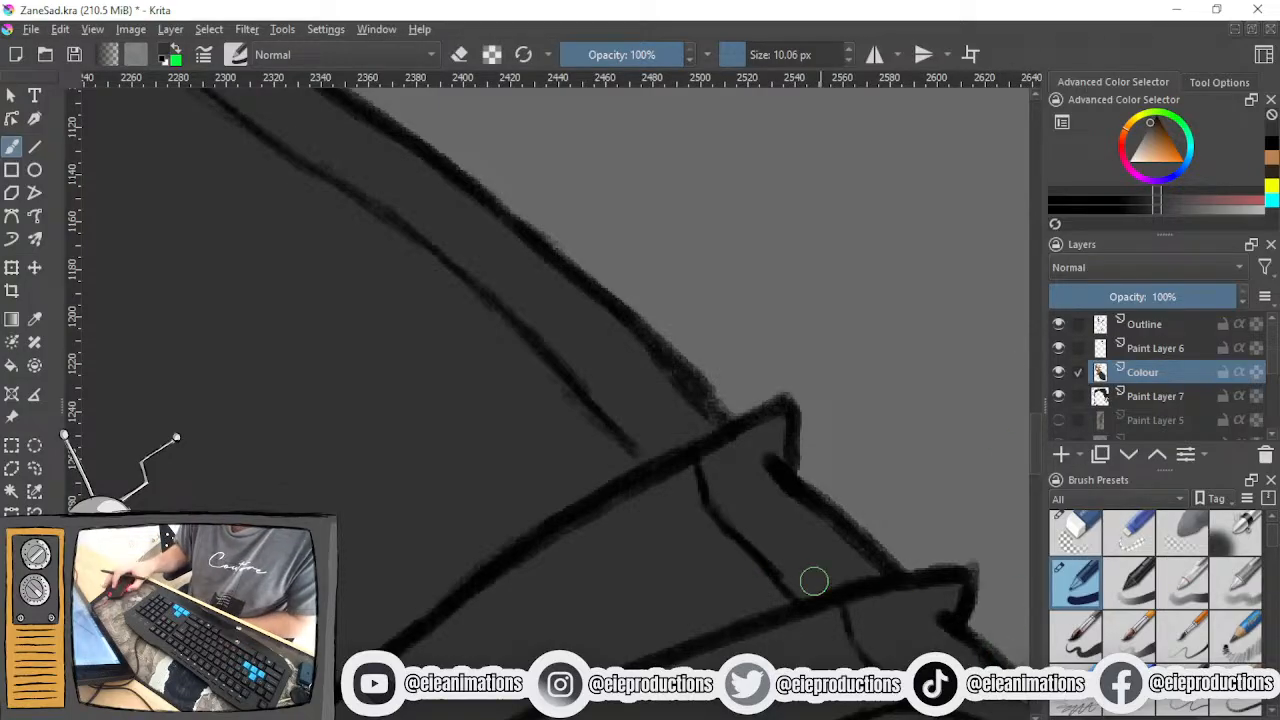
left_click_drag(759, 562, 459, 352)
scroll(683, 497, "down", 3)
scroll(674, 451, "up", 3)
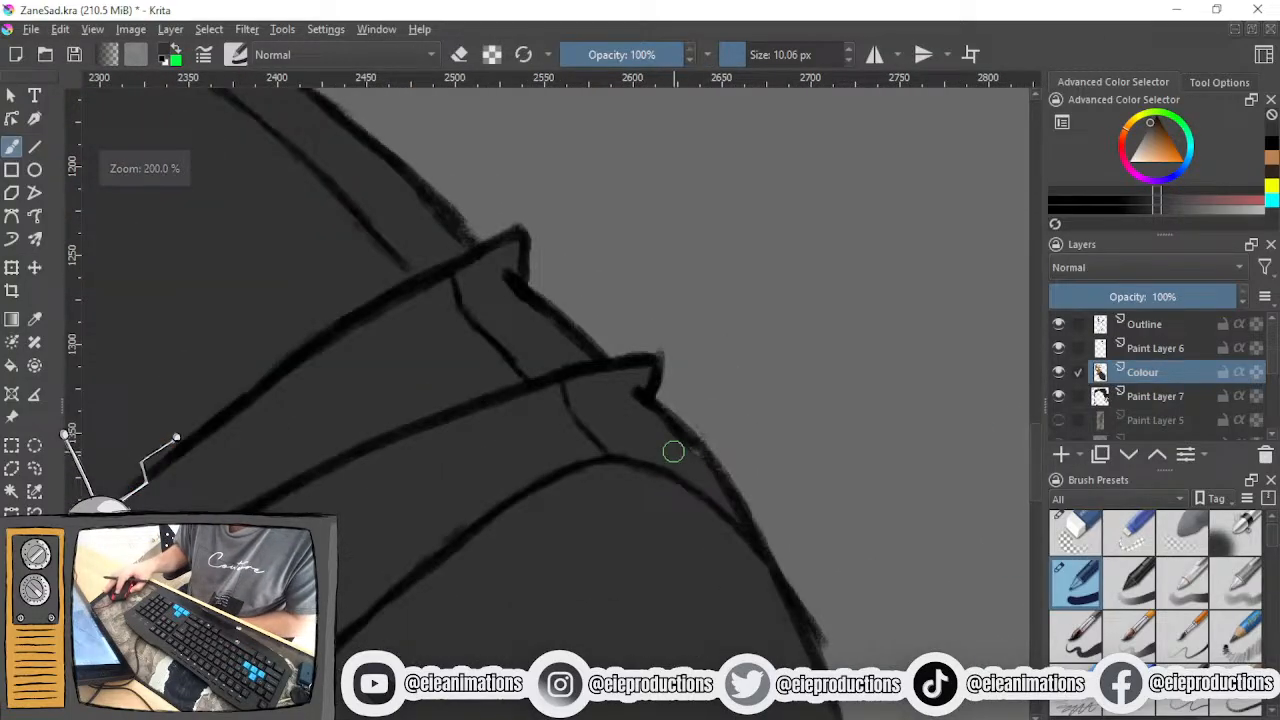
- Fill the shirt's lower front, beside the filled sleeve and beneath the raised forearm, in dark grey with a 68.97 px brush
scroll(681, 442, "down", 7)
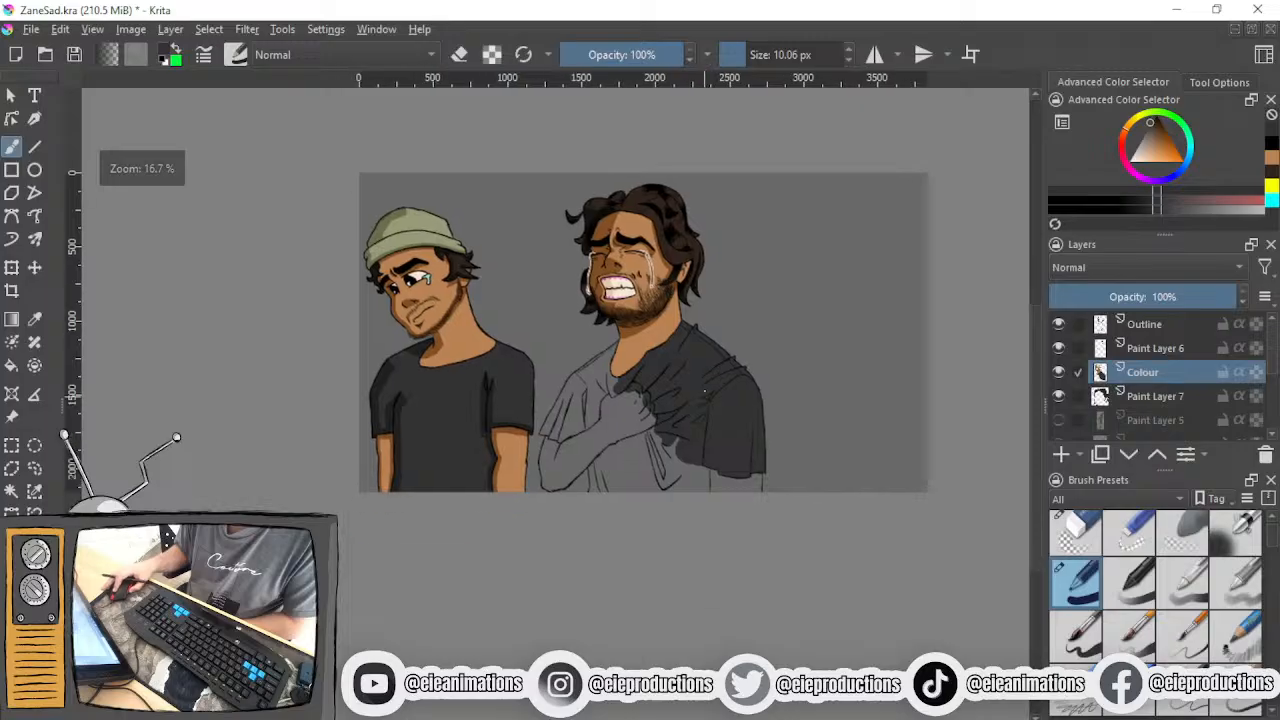
scroll(697, 462, "up", 4)
left_click_drag(758, 55, 771, 55)
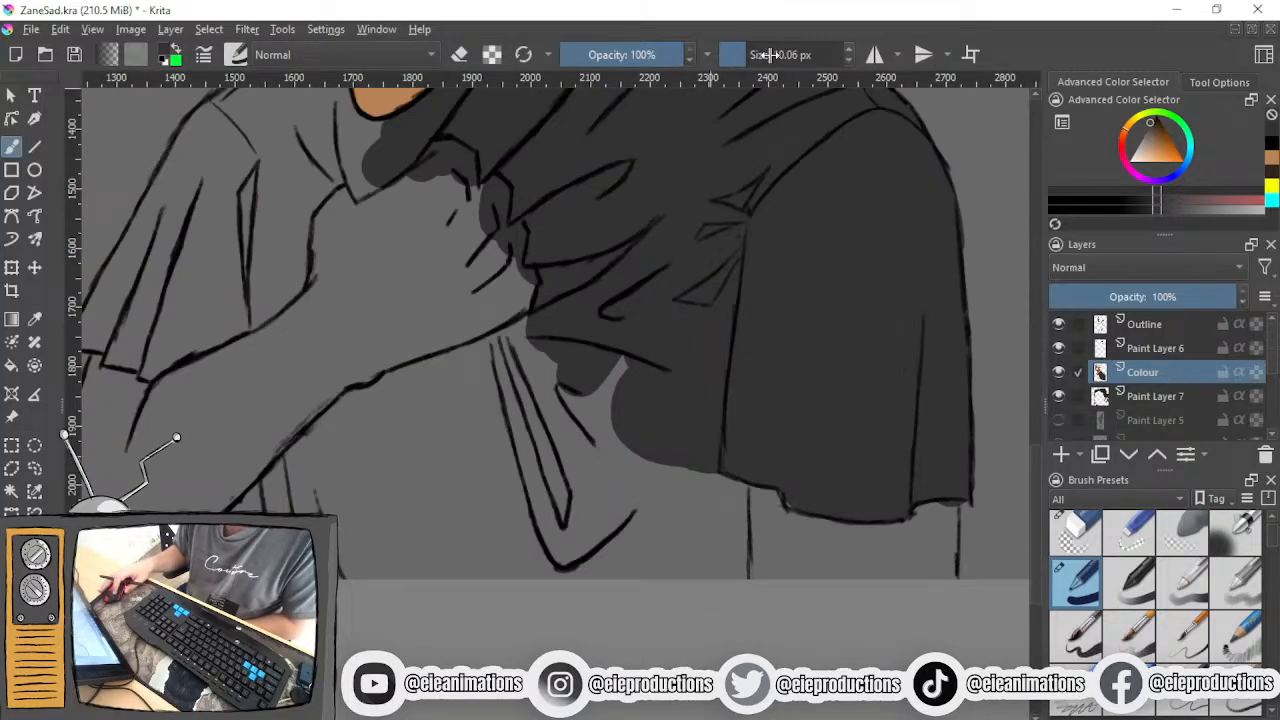
mouse_move(595, 365)
left_mouse_down()
mouse_move(687, 580)
mouse_move(719, 444)
mouse_move(727, 580)
mouse_move(728, 459)
mouse_move(723, 542)
left_mouse_up()
mouse_move(634, 409)
left_mouse_down()
mouse_move(594, 438)
mouse_move(594, 502)
left_mouse_up()
left_click_drag(466, 560, 546, 667)
left_click_drag(558, 589, 570, 570)
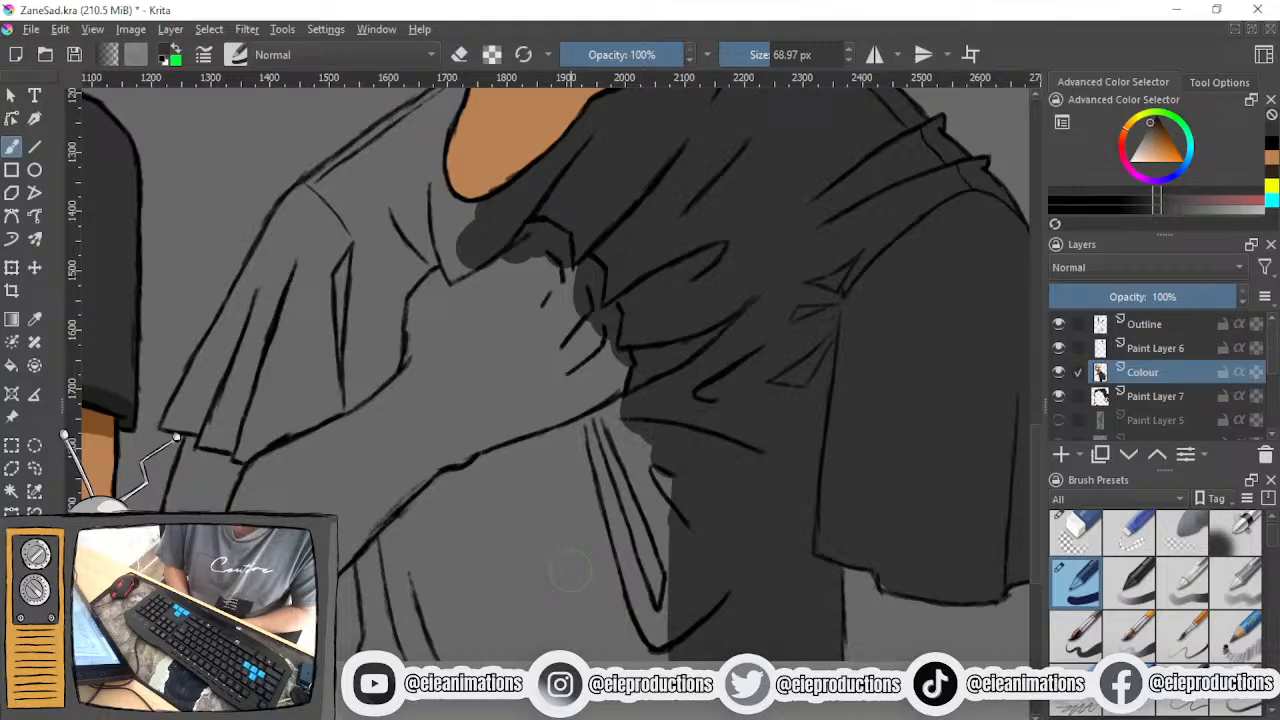
mouse_move(628, 412)
left_mouse_down()
mouse_move(534, 463)
mouse_move(546, 446)
mouse_move(554, 466)
mouse_move(452, 489)
mouse_move(435, 549)
mouse_move(423, 520)
mouse_move(451, 491)
mouse_move(404, 548)
left_mouse_up()
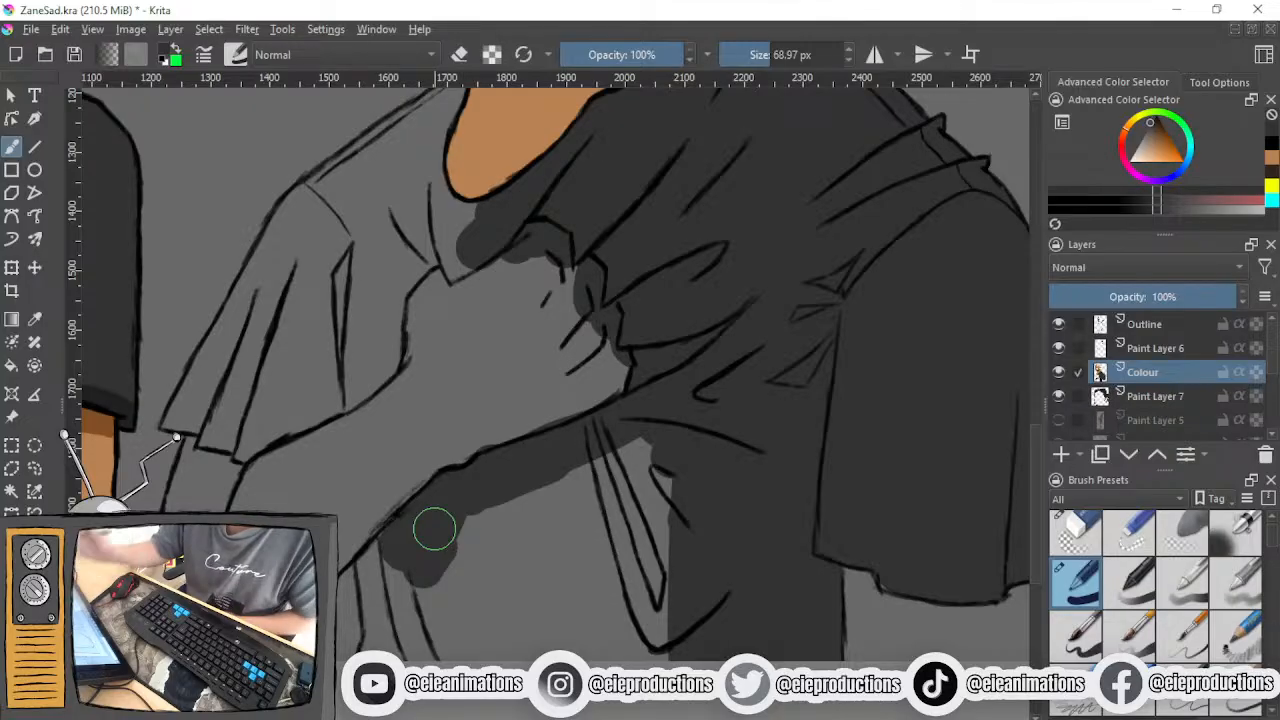
mouse_move(612, 470)
left_mouse_down()
mouse_move(654, 417)
mouse_move(666, 449)
mouse_move(643, 634)
mouse_move(598, 462)
mouse_move(566, 486)
mouse_move(523, 606)
mouse_move(440, 620)
mouse_move(483, 545)
mouse_move(540, 497)
mouse_move(471, 526)
mouse_move(456, 584)
mouse_move(387, 575)
mouse_move(394, 546)
mouse_move(410, 640)
mouse_move(383, 578)
mouse_move(396, 654)
mouse_move(377, 569)
mouse_move(385, 640)
mouse_move(392, 632)
mouse_move(382, 660)
left_mouse_up()
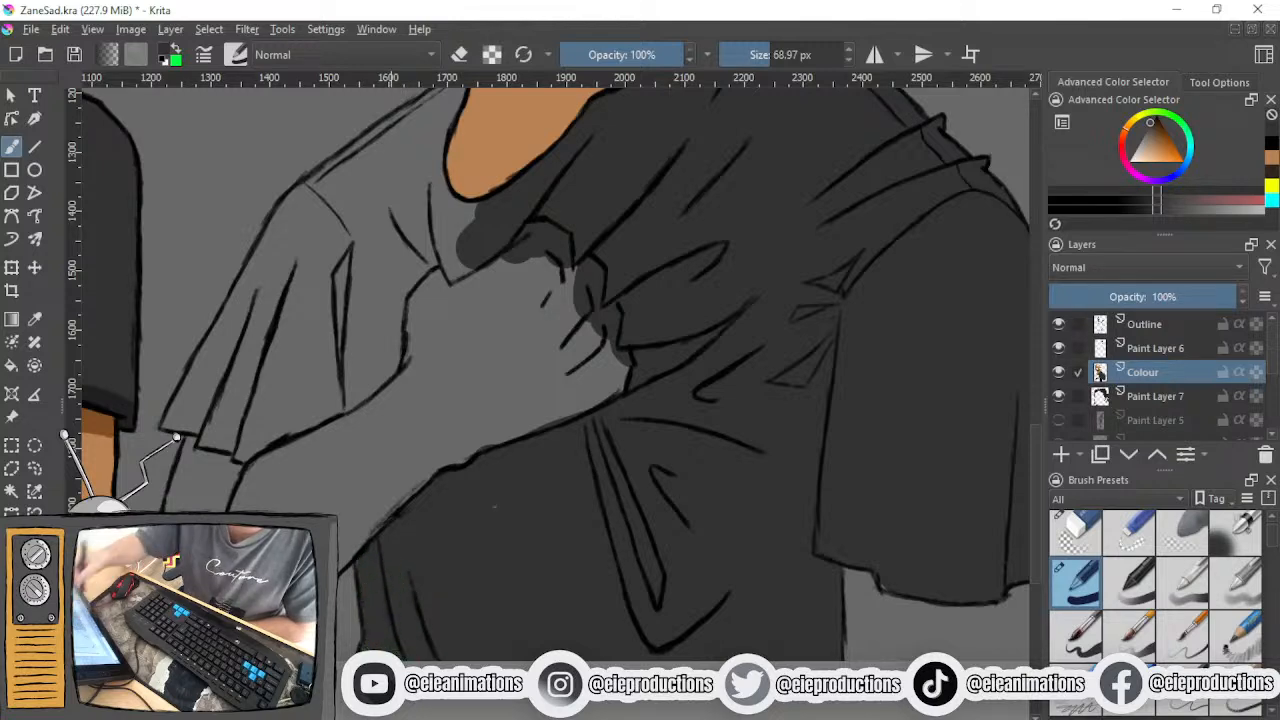
- Fill the opposite shoulder, the chest above the hand and the raised arm's sleeve in dark grey with the 68.97 px brush
left_click_drag(434, 450, 467, 667)
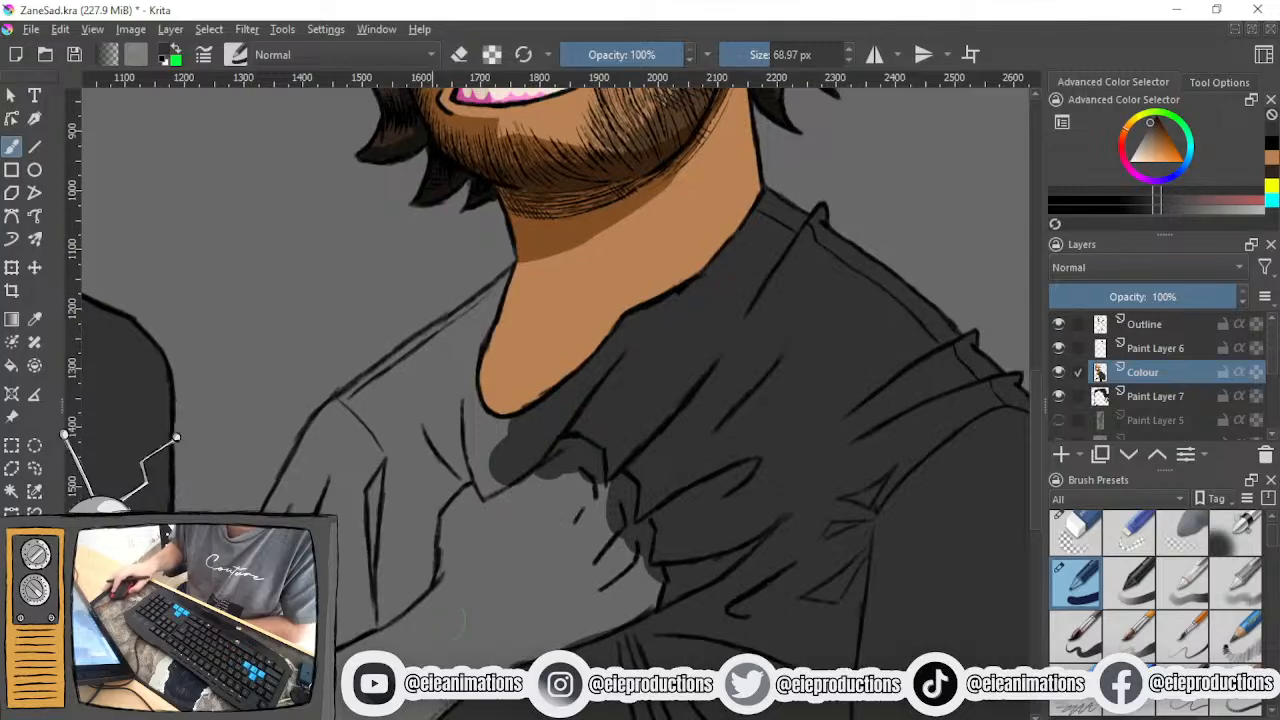
mouse_move(405, 405)
left_mouse_down()
mouse_move(375, 551)
mouse_move(389, 598)
mouse_move(408, 586)
mouse_move(432, 480)
mouse_move(490, 451)
mouse_move(493, 472)
mouse_move(451, 480)
mouse_move(428, 510)
mouse_move(501, 436)
mouse_move(471, 434)
mouse_move(438, 406)
mouse_move(423, 457)
mouse_move(438, 439)
mouse_move(420, 414)
mouse_move(356, 440)
mouse_move(405, 387)
mouse_move(330, 425)
left_mouse_up()
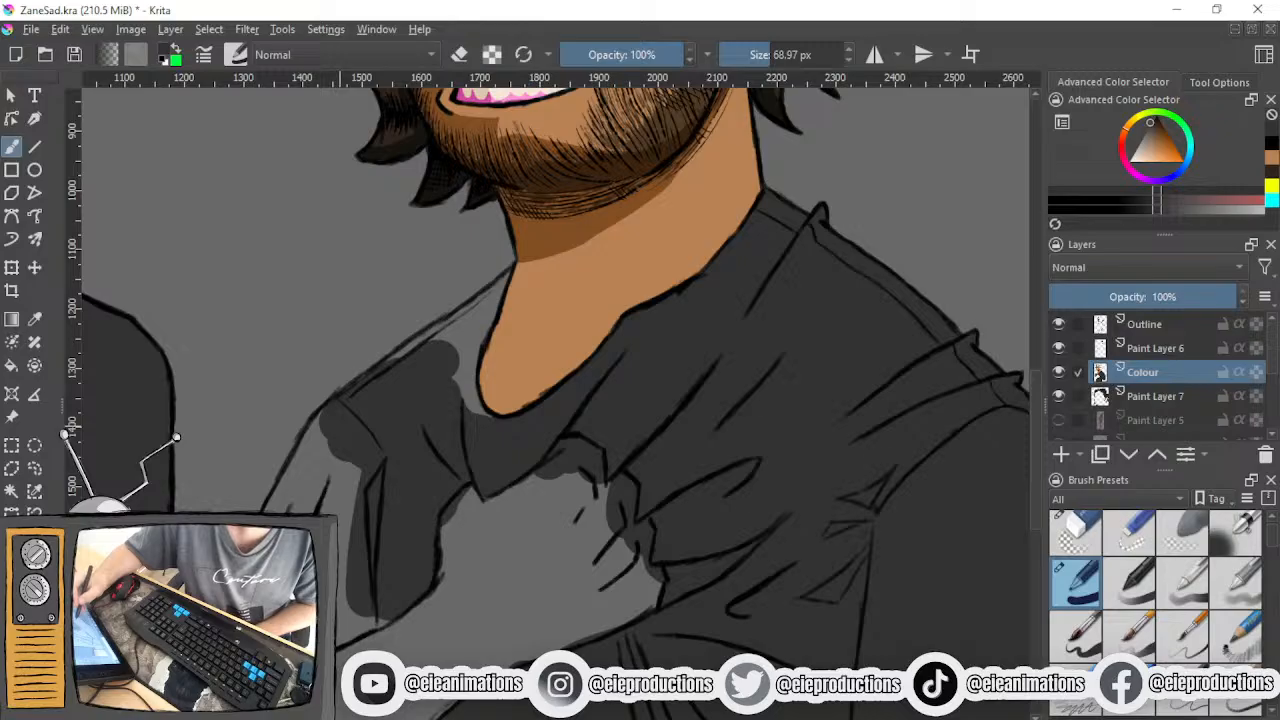
mouse_move(337, 428)
left_mouse_down()
mouse_move(357, 457)
mouse_move(300, 512)
mouse_move(329, 434)
mouse_move(310, 432)
mouse_move(297, 503)
mouse_move(377, 600)
mouse_move(312, 625)
left_mouse_up()
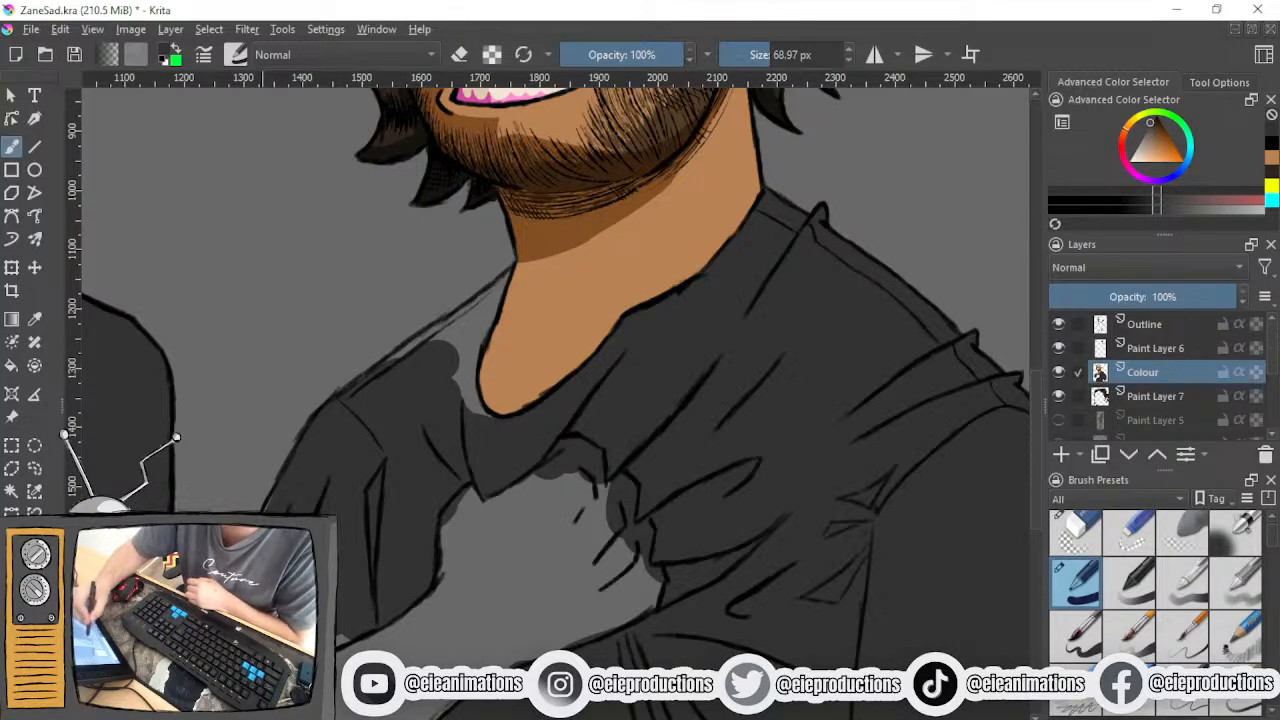
mouse_move(327, 630)
left_mouse_down()
mouse_move(390, 599)
mouse_move(371, 615)
left_mouse_up()
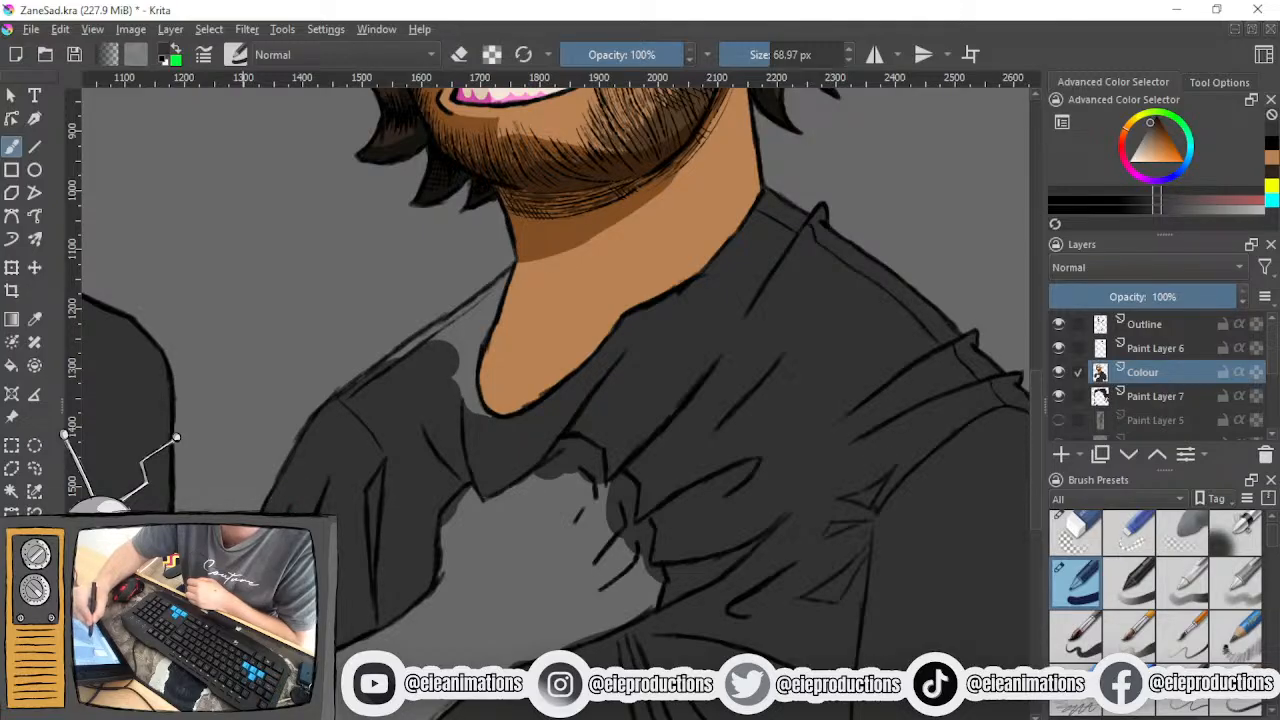
- Fill the remaining strip between the neckline and the raised arm's shoulder in dark grey, starting with a 46.55 px brush
left_click(763, 56)
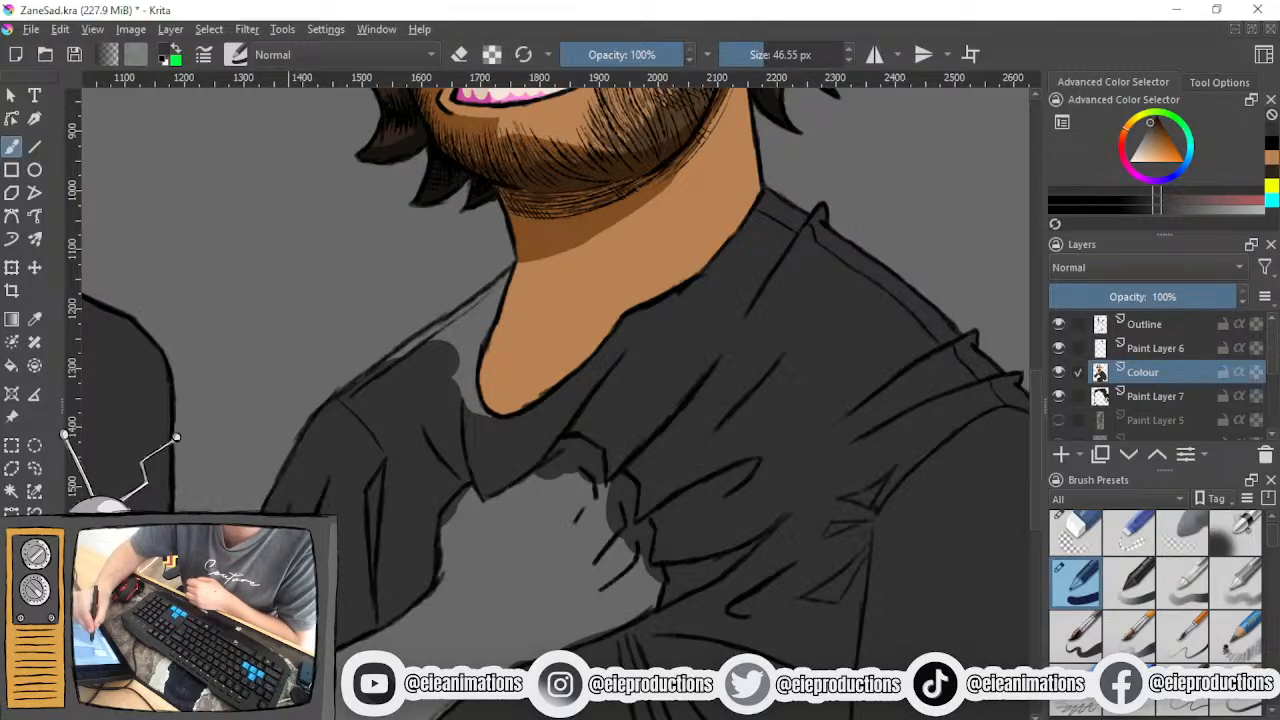
mouse_move(460, 332)
left_mouse_down()
mouse_move(392, 376)
mouse_move(440, 341)
left_mouse_up()
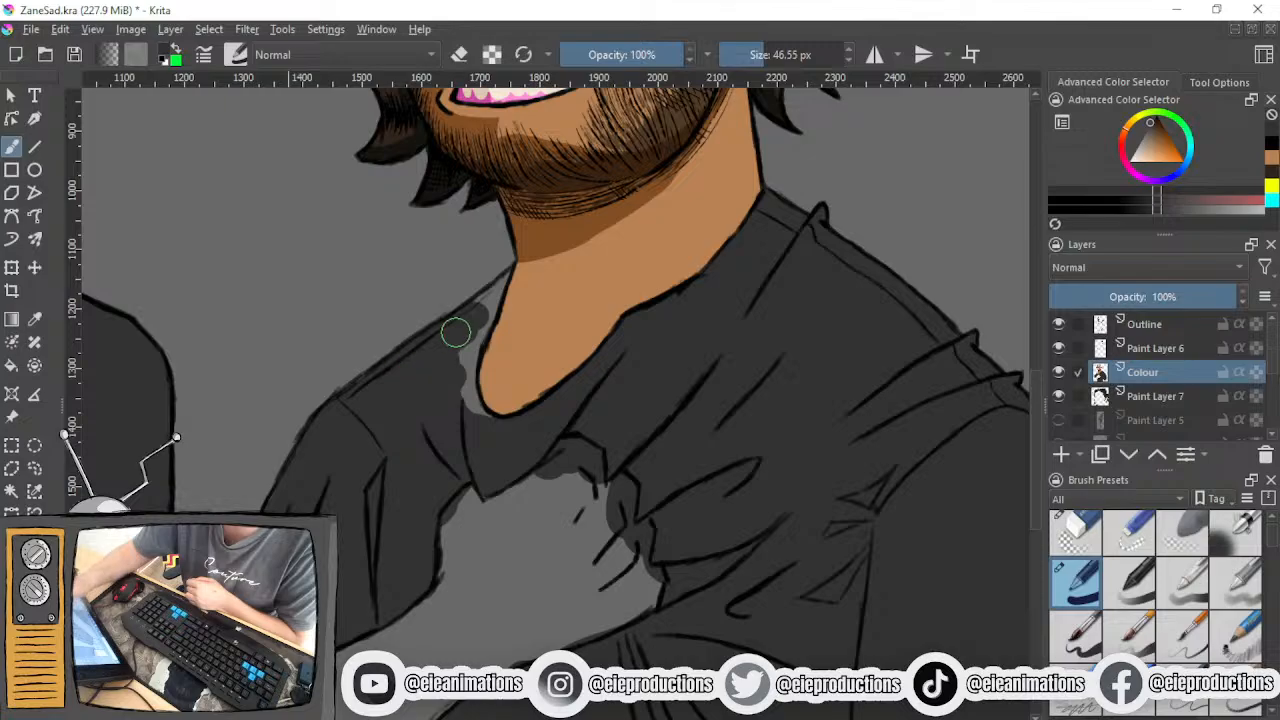
mouse_move(457, 412)
left_mouse_down()
mouse_move(458, 366)
mouse_move(462, 407)
mouse_move(489, 434)
mouse_move(477, 423)
mouse_move(477, 317)
mouse_move(467, 344)
mouse_move(511, 277)
mouse_move(472, 311)
left_mouse_up()
- Sample the skin tone from the neck and paint the back edge of the clutching hand with a 17.38 px brush
left_click(750, 57)
left_click(520, 318, "ctrl")
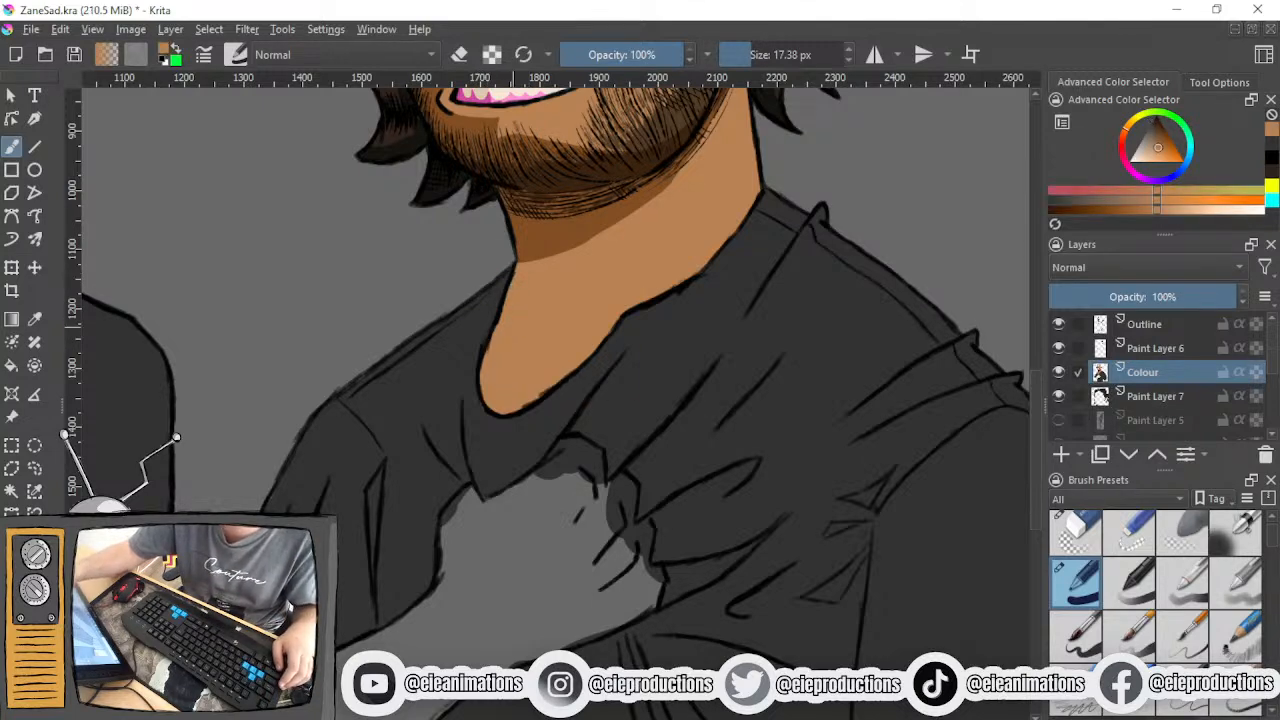
scroll(582, 370, "down", 3)
left_click_drag(608, 366, 495, 388)
scroll(572, 397, "up", 2)
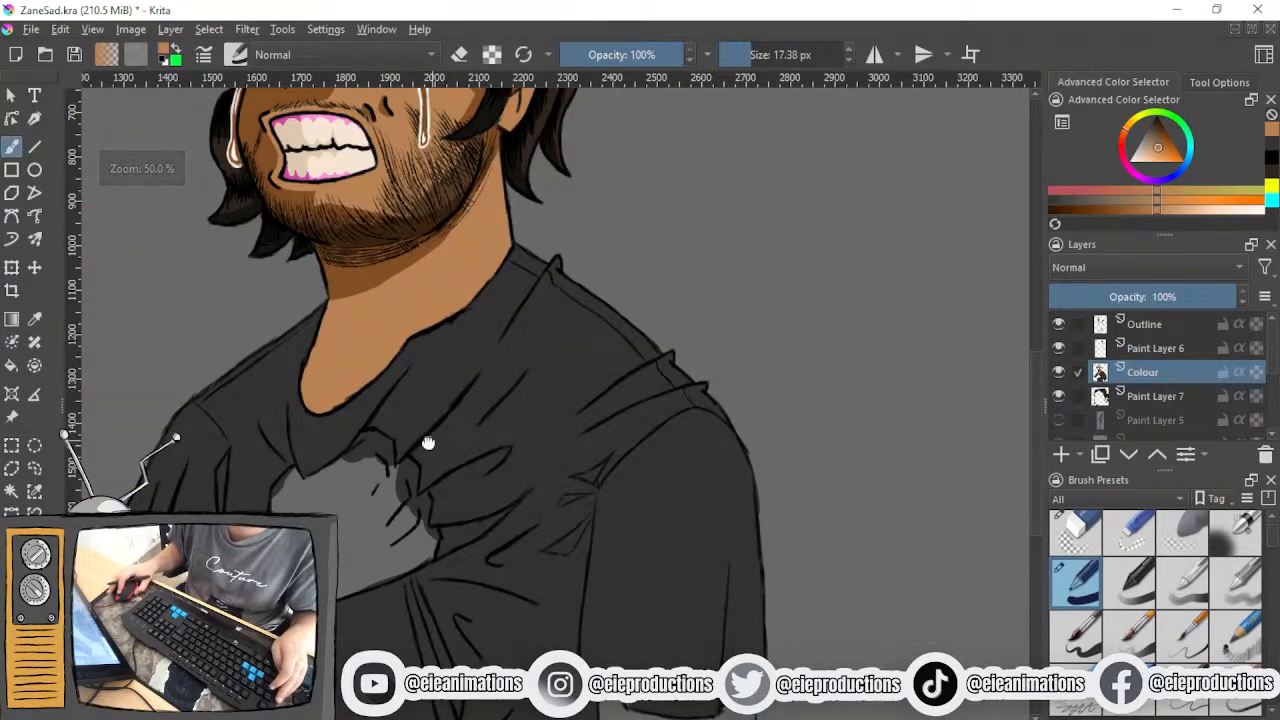
left_click_drag(437, 437, 651, 372)
scroll(488, 460, "up", 1)
mouse_move(508, 406)
left_mouse_down()
mouse_move(494, 411)
mouse_move(517, 388)
mouse_move(481, 512)
left_mouse_up()
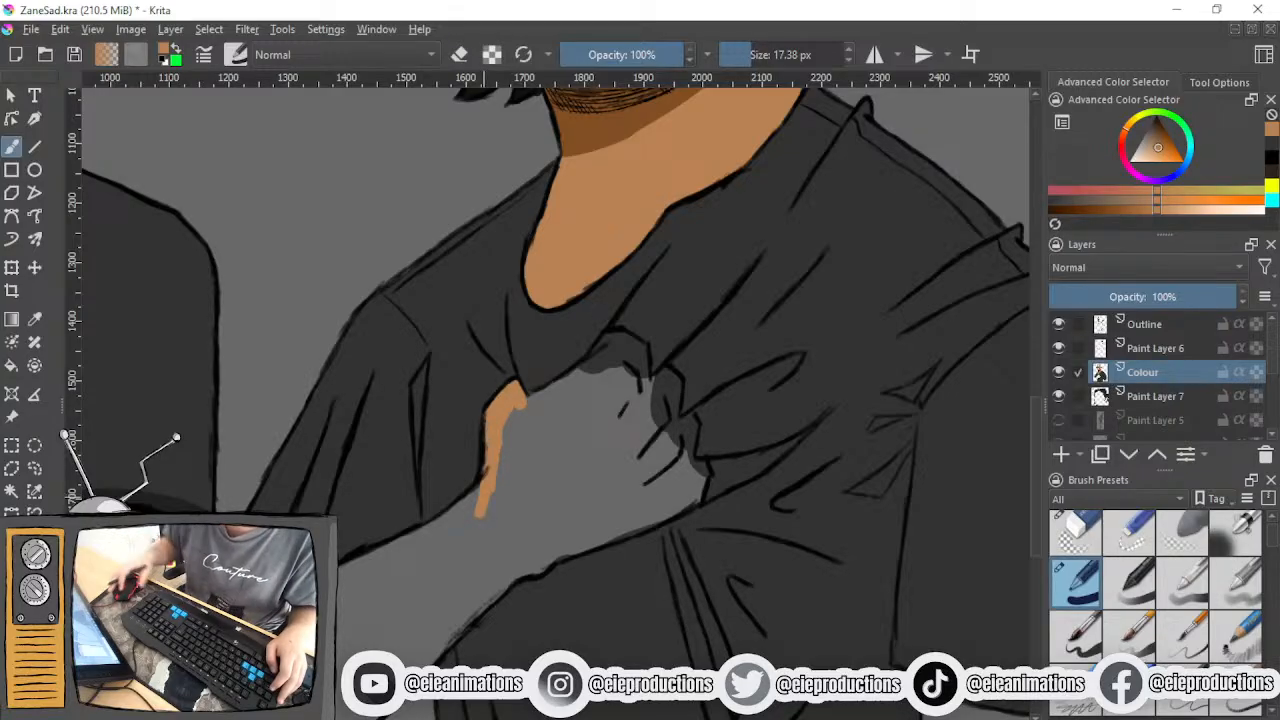
- Fill the first knuckle and the upper back of the hand beneath the shirt edge in skin tone with a 68.97 px brush
scroll(580, 450, "up", 3)
left_click_drag(592, 415, 430, 704)
left_click(770, 55)
left_click_drag(466, 508, 456, 399)
mouse_move(558, 409)
left_mouse_down()
mouse_move(564, 454)
mouse_move(545, 347)
mouse_move(524, 332)
mouse_move(486, 430)
left_mouse_up()
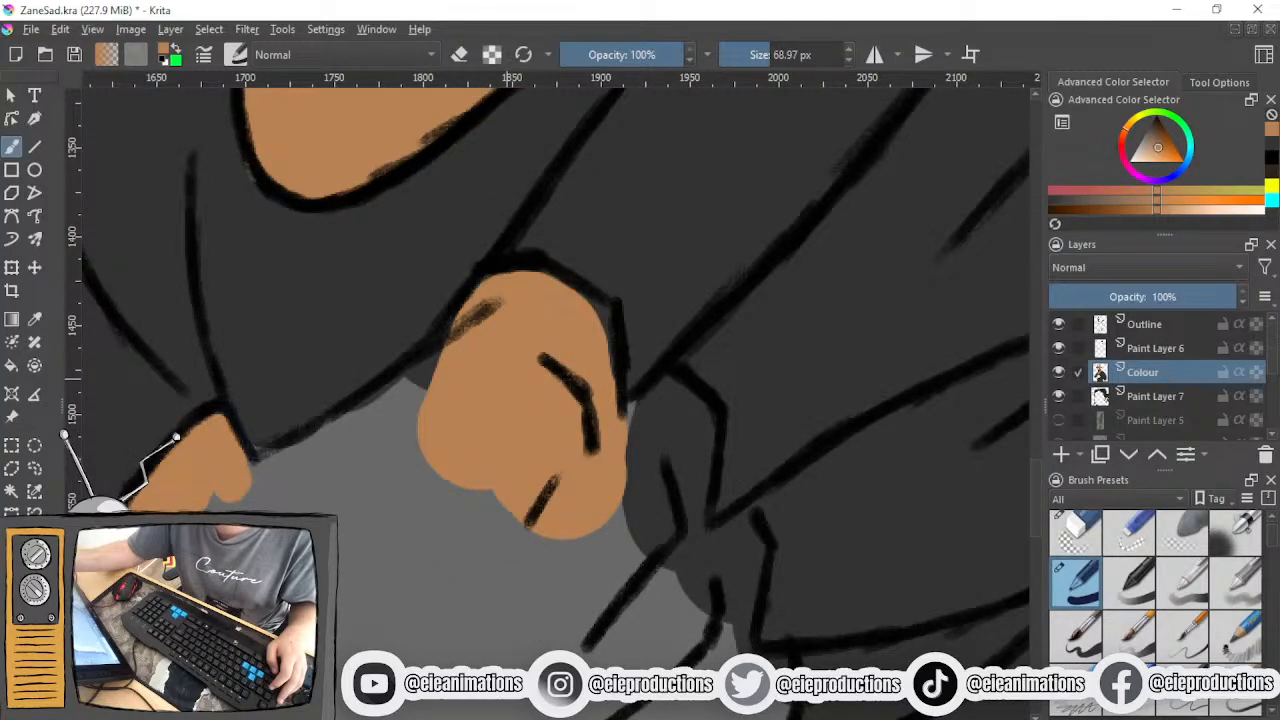
mouse_move(455, 425)
left_mouse_down()
mouse_move(463, 398)
mouse_move(340, 440)
mouse_move(296, 492)
mouse_move(371, 400)
left_mouse_up()
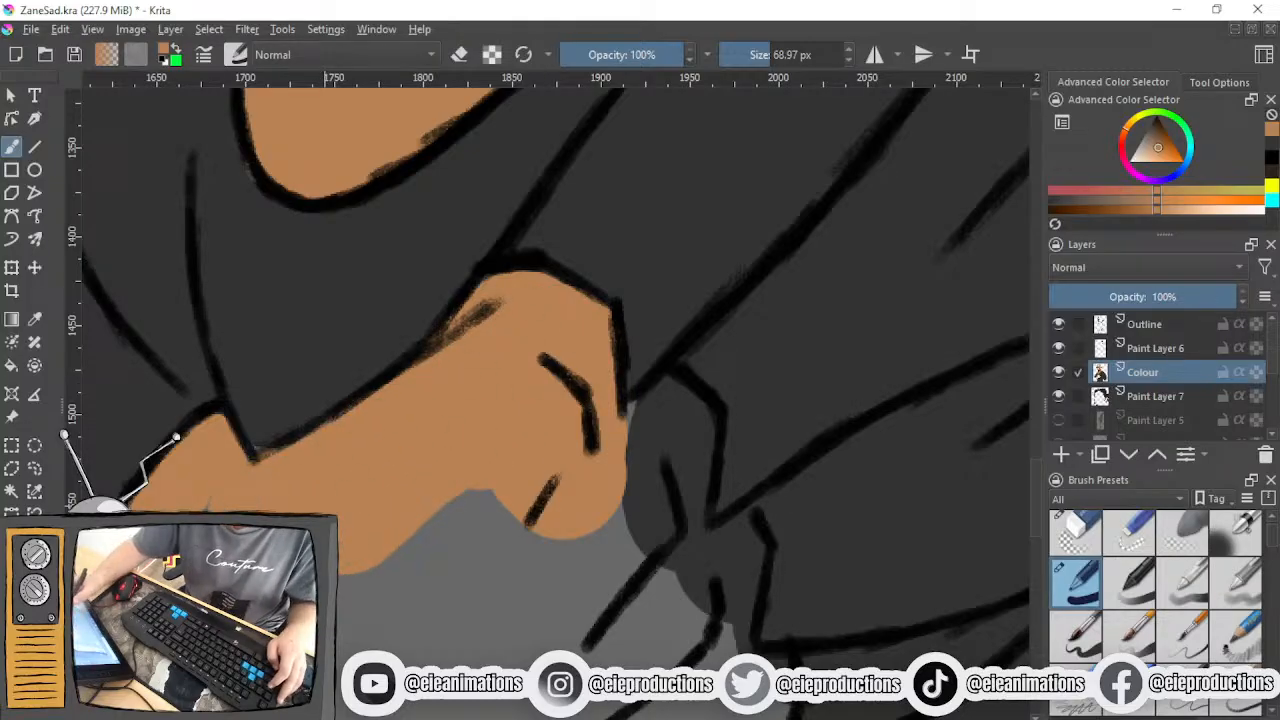
- Fill the second knuckle of the clutching hand in skin tone with a 22.10 px brush
left_click(754, 57)
mouse_move(613, 468)
left_mouse_down()
mouse_move(624, 441)
mouse_move(688, 395)
mouse_move(705, 470)
mouse_move(698, 505)
mouse_move(678, 505)
mouse_move(668, 556)
left_mouse_up()
mouse_move(645, 470)
left_mouse_down()
mouse_move(643, 530)
mouse_move(664, 523)
mouse_move(673, 569)
mouse_move(703, 592)
left_mouse_up()
scroll(692, 535, "down", 4)
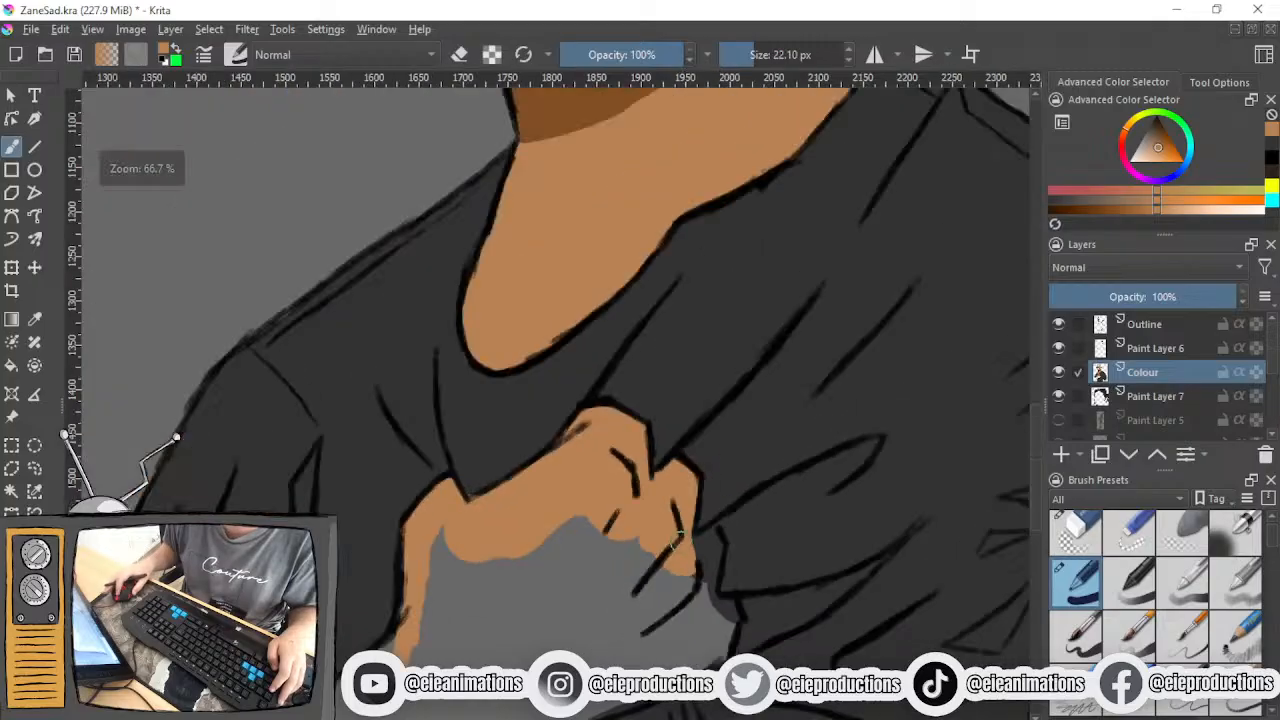
- Fill the two remaining fingers and the area between the finger lines in skin tone with the 22.10 px brush
left_click_drag(696, 537, 647, 398)
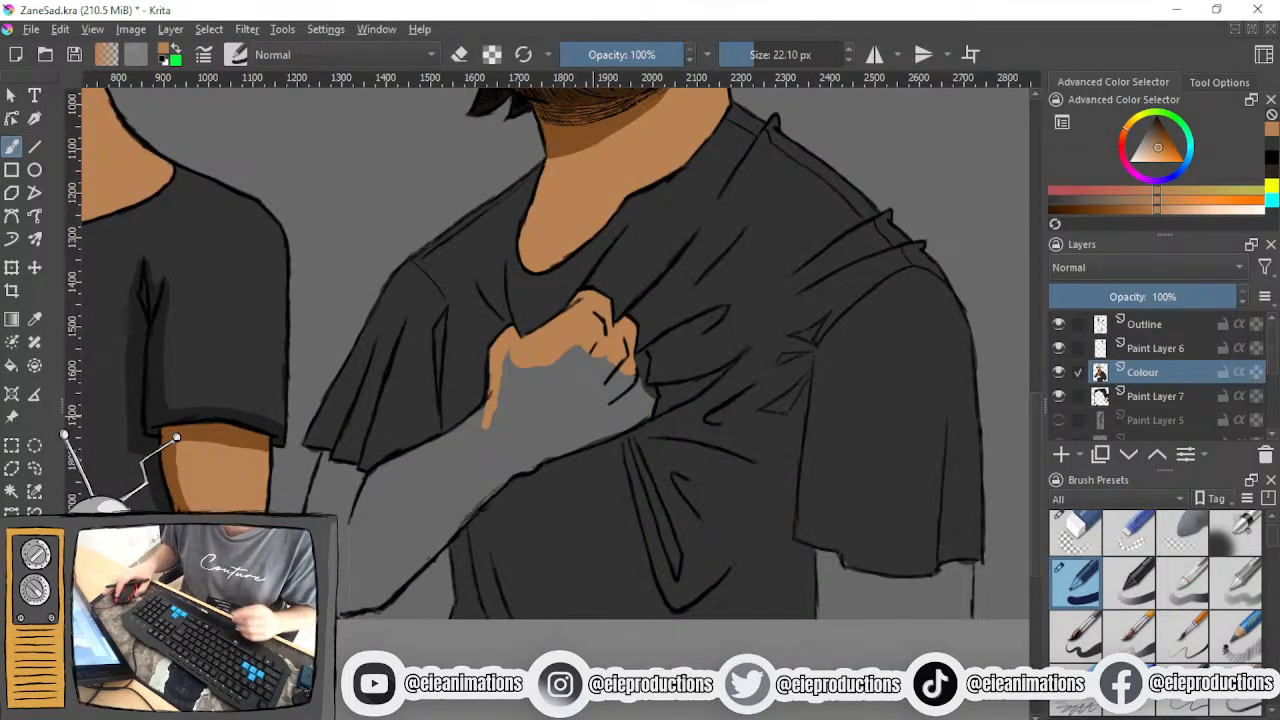
left_click_drag(612, 363, 559, 440)
scroll(548, 443, "up", 2)
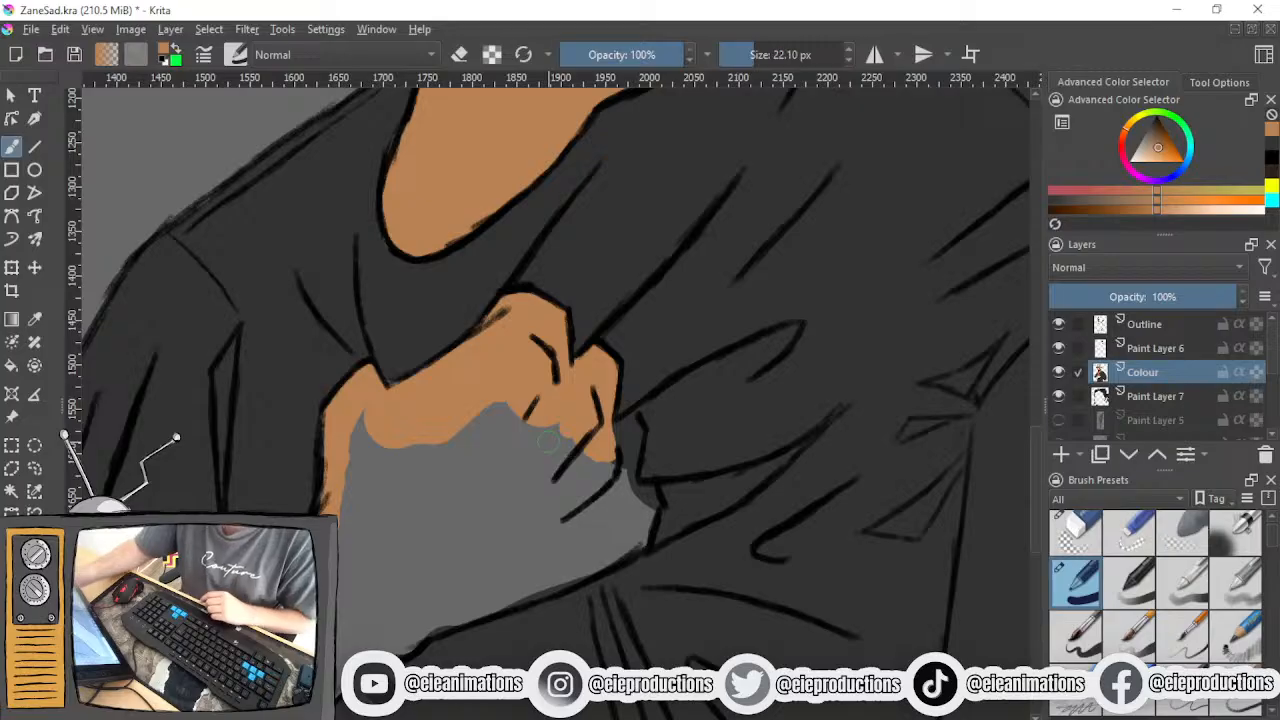
mouse_move(616, 448)
left_mouse_down()
mouse_move(637, 419)
mouse_move(610, 491)
mouse_move(565, 518)
left_mouse_up()
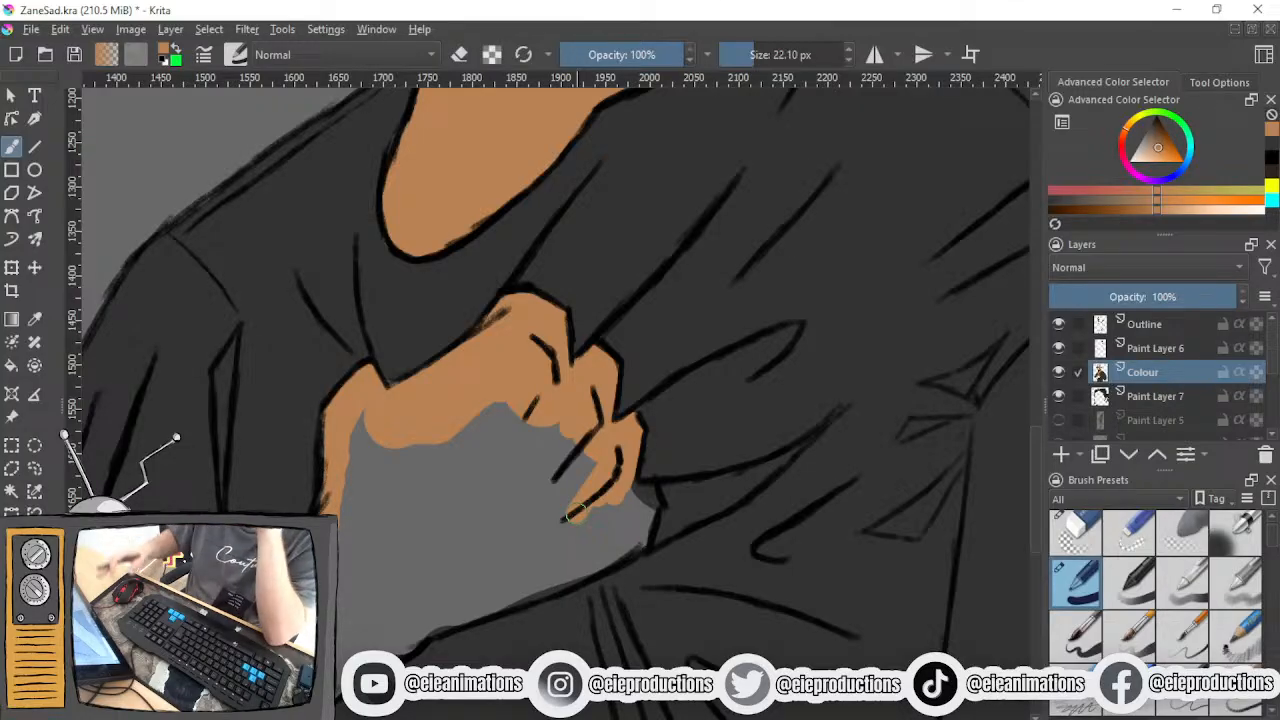
scroll(585, 507, "up", 1)
mouse_move(585, 508)
left_mouse_down()
mouse_move(473, 503)
mouse_move(565, 488)
mouse_move(551, 553)
mouse_move(452, 560)
left_mouse_up()
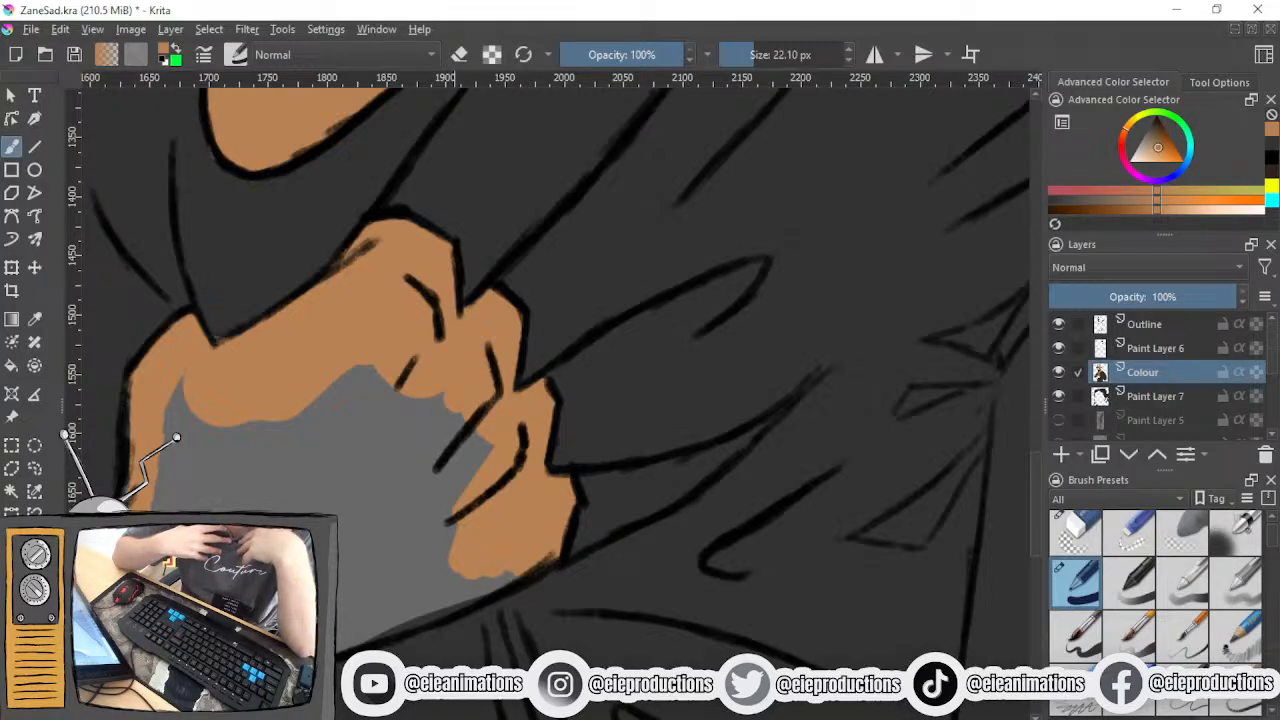
mouse_move(445, 515)
left_mouse_down()
mouse_move(475, 450)
mouse_move(400, 460)
mouse_move(420, 400)
mouse_move(290, 435)
left_mouse_up()
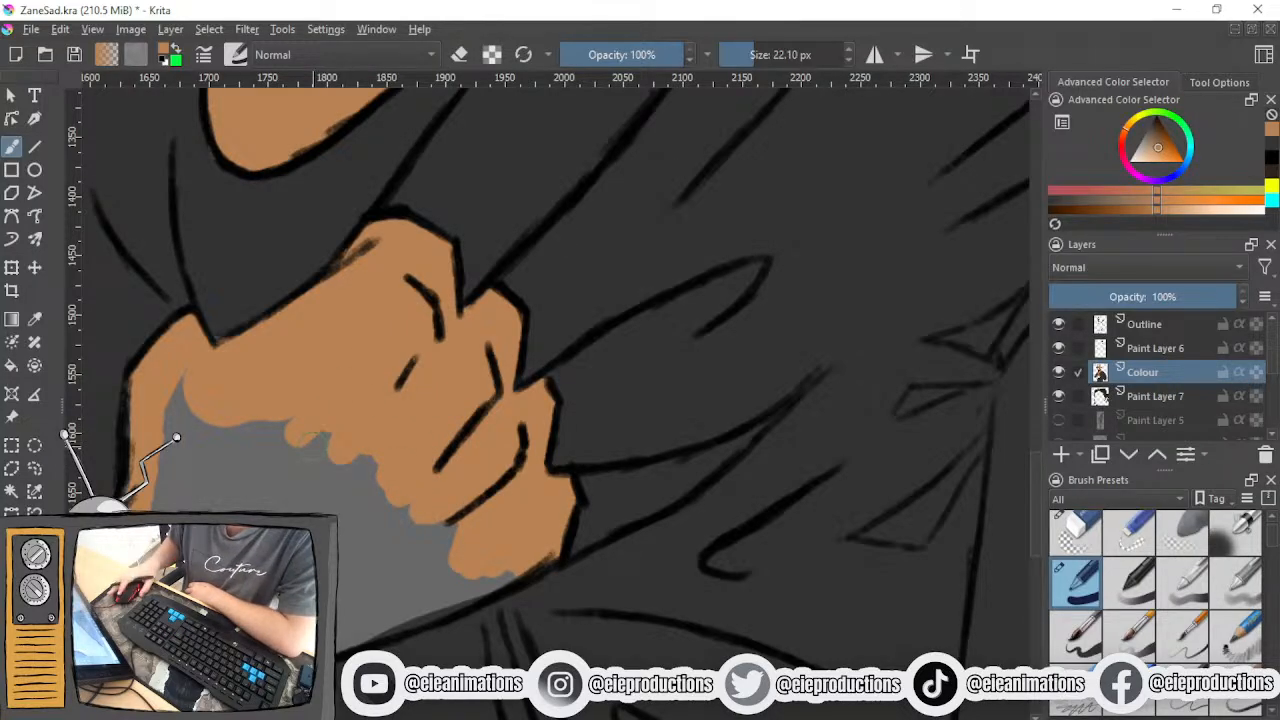
- Fill the grey interior of the clutching hand down to the wrist in skin tone with a 49.40 px brush
scroll(330, 478, "down", 3)
left_click_drag(357, 460, 500, 377)
left_click_drag(738, 61, 815, 58)
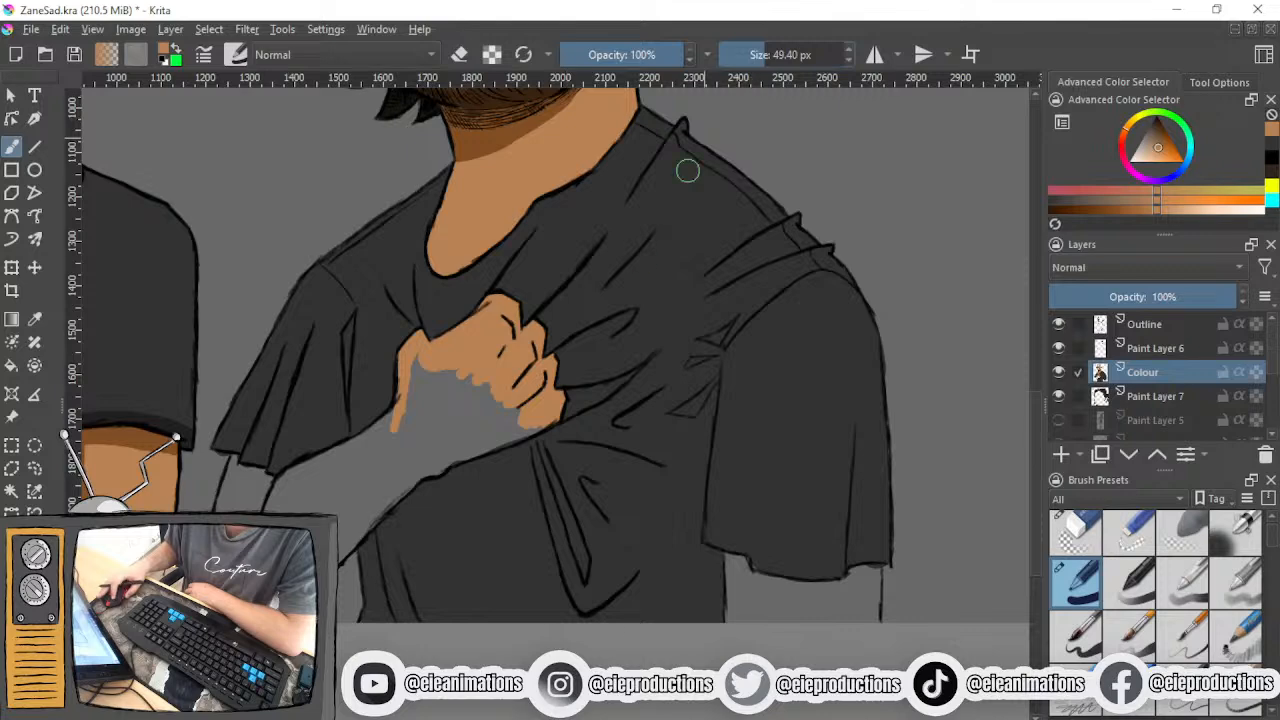
scroll(487, 370, "up", 2)
mouse_move(365, 368)
left_mouse_down()
mouse_move(342, 400)
mouse_move(370, 410)
mouse_move(467, 375)
mouse_move(502, 400)
mouse_move(430, 458)
mouse_move(442, 468)
mouse_move(550, 438)
mouse_move(524, 478)
mouse_move(560, 492)
left_mouse_up()
scroll(560, 492, "up", 2)
mouse_move(632, 445)
left_mouse_down()
mouse_move(651, 457)
mouse_move(440, 545)
mouse_move(365, 522)
left_mouse_up()
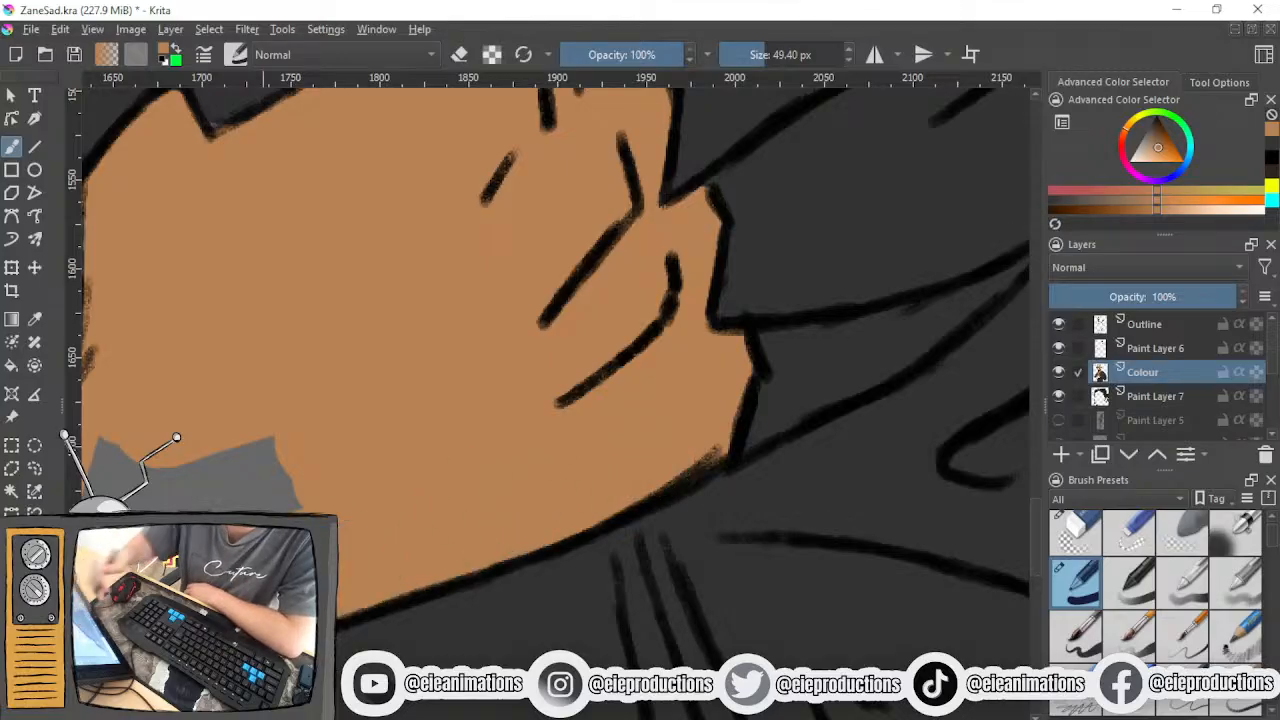
- Fill the wrist and forearm of the raised arm in skin tone up to the sleeve's edge
mouse_move(261, 593)
left_mouse_down()
mouse_move(466, 480)
mouse_move(386, 491)
mouse_move(476, 535)
mouse_move(462, 545)
mouse_move(447, 357)
mouse_move(300, 420)
mouse_move(210, 410)
mouse_move(230, 340)
mouse_move(290, 325)
left_mouse_up()
scroll(245, 409, "down", 2)
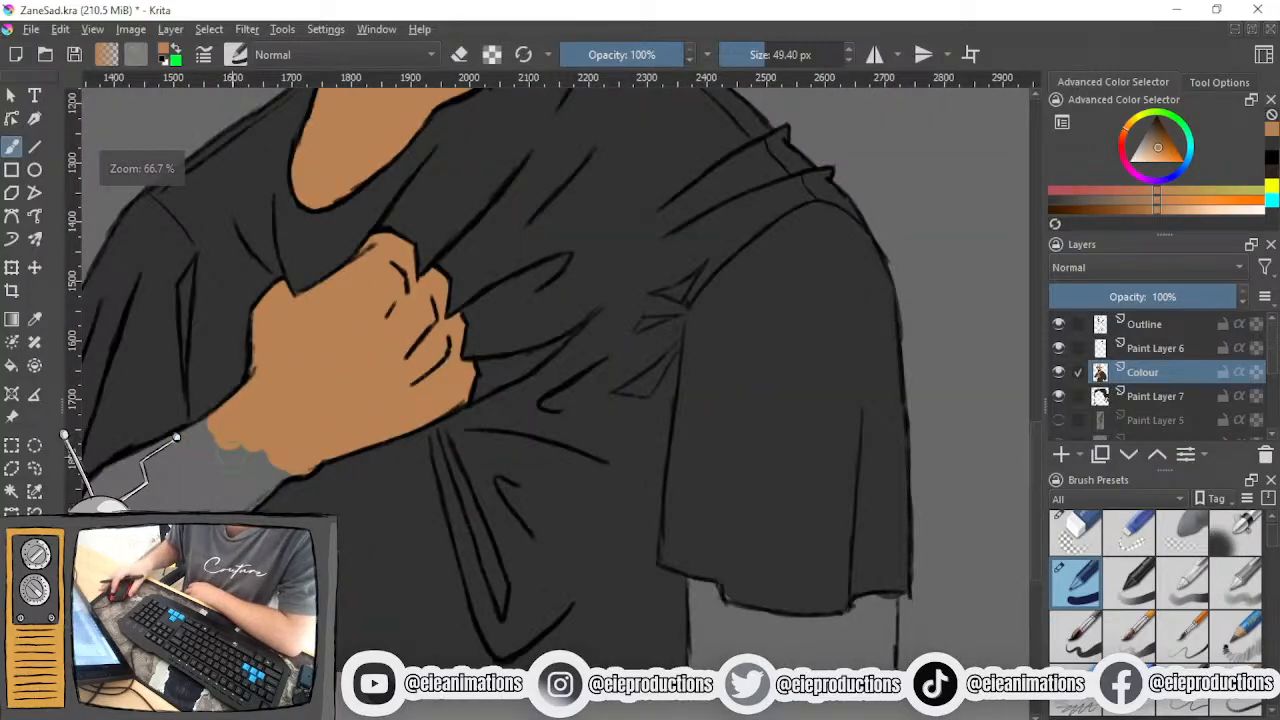
left_click_drag(245, 409, 421, 347)
scroll(342, 470, "up", 1)
mouse_move(478, 314)
left_mouse_down()
mouse_move(371, 401)
mouse_move(482, 352)
mouse_move(345, 518)
mouse_move(533, 352)
left_mouse_up()
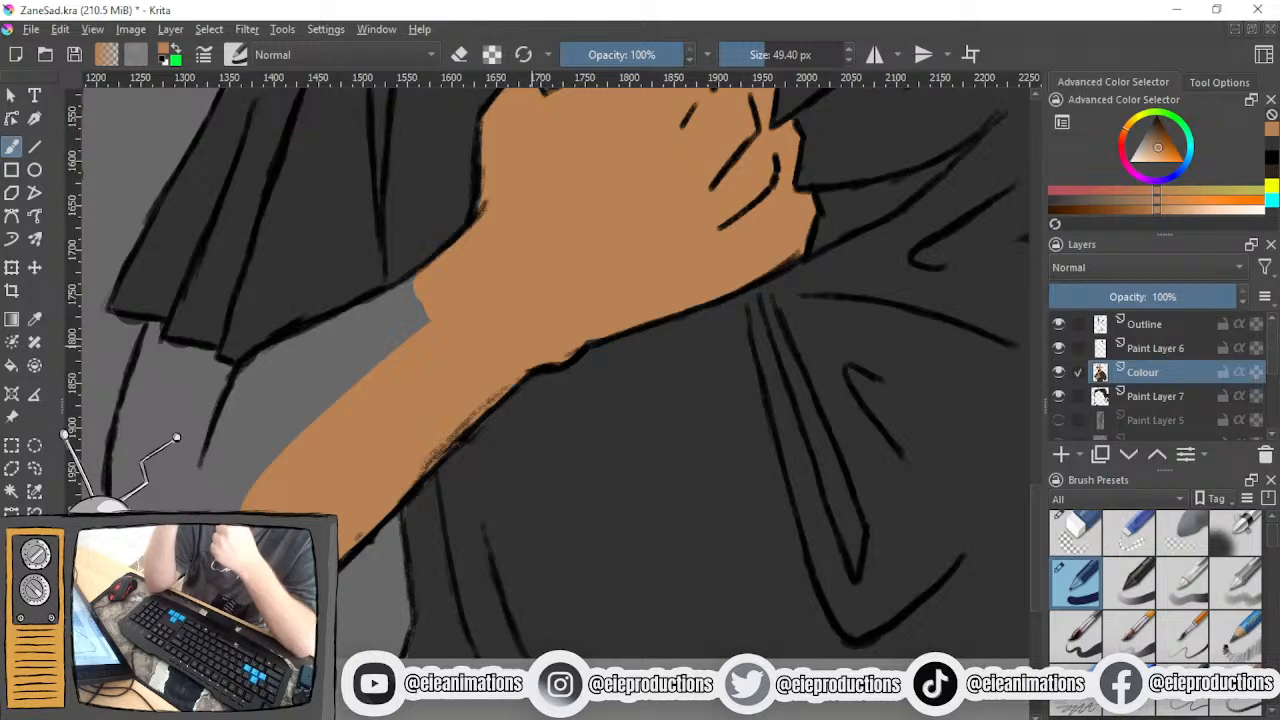
mouse_move(210, 470)
left_mouse_down()
mouse_move(285, 370)
mouse_move(243, 420)
mouse_move(405, 290)
mouse_move(258, 432)
mouse_move(238, 470)
mouse_move(274, 553)
left_mouse_up()
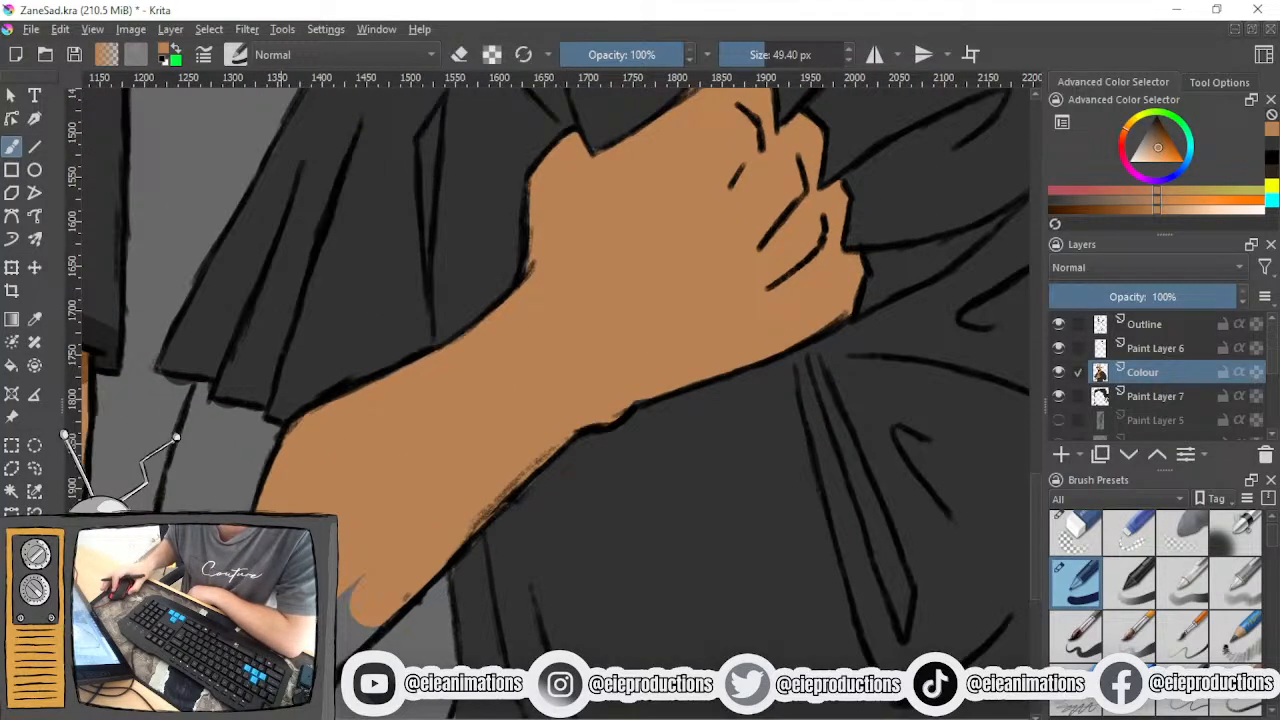
- Paint the strip of upper arm beneath the raised arm's sleeve hem in skin tone, reducing the brush to 27.60 px
scroll(217, 437, "up", 3)
mouse_move(374, 482)
left_mouse_down()
mouse_move(354, 455)
mouse_move(308, 429)
mouse_move(185, 395)
left_mouse_up()
key("bracketleft")
key("bracketleft")
key("bracketleft")
key("bracketleft")
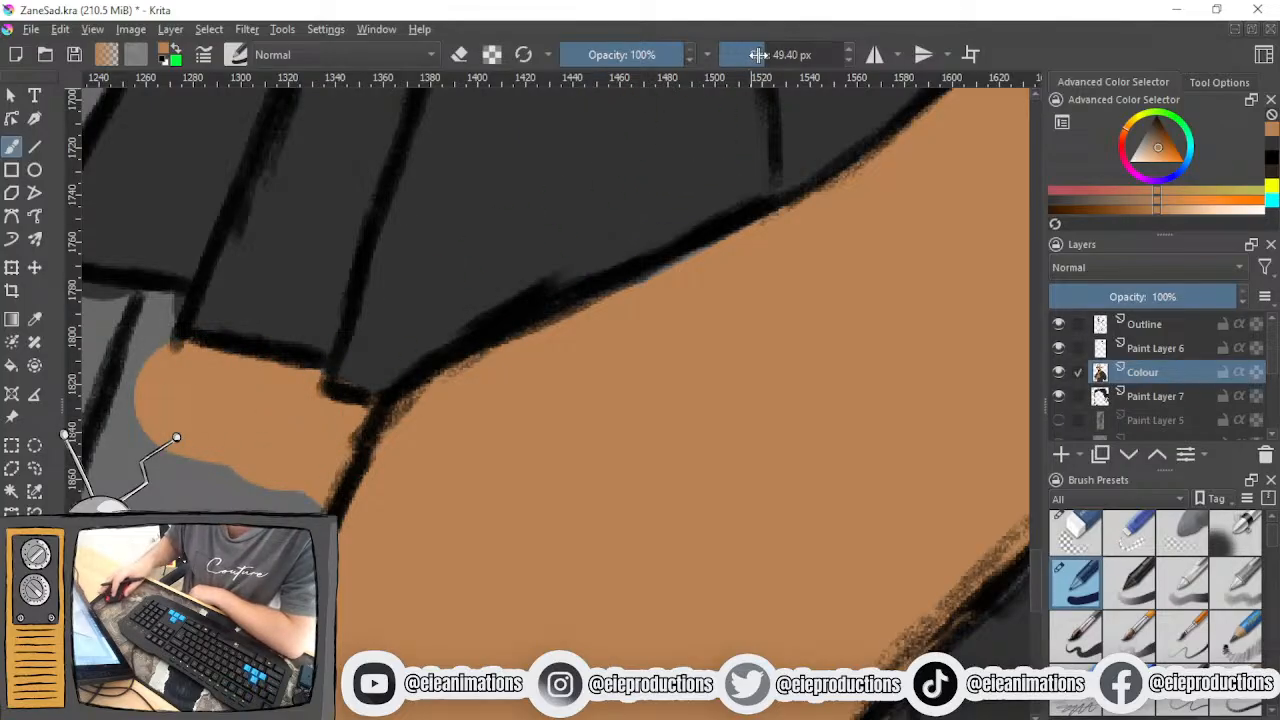
mouse_move(157, 318)
left_mouse_down()
mouse_move(120, 360)
mouse_move(112, 405)
left_mouse_up()
scroll(370, 318, "down", 2)
scroll(370, 318, "down", 1)
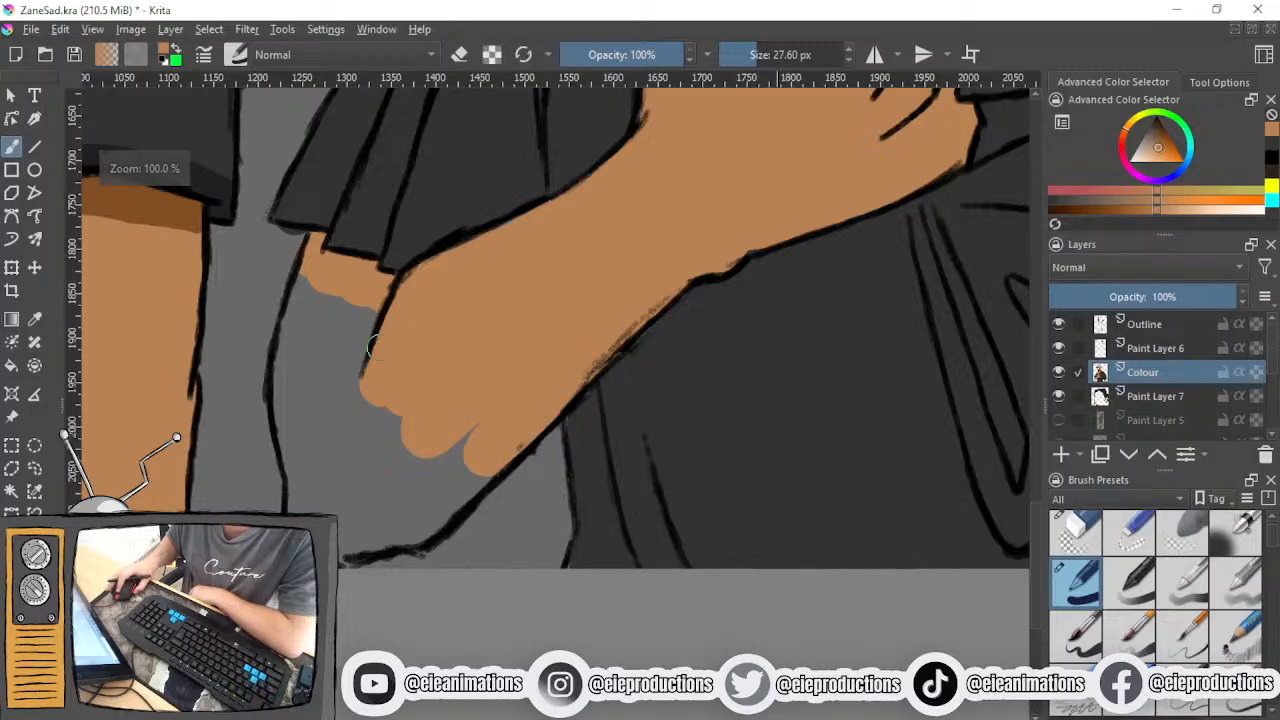
- Fill the rest of the upper arm and the elbow down to the canvas's lower edge in skin tone
mouse_move(310, 280)
left_mouse_down()
mouse_move(295, 390)
mouse_move(285, 370)
mouse_move(300, 478)
left_mouse_up()
mouse_move(318, 310)
left_mouse_down()
mouse_move(325, 440)
mouse_move(345, 310)
left_mouse_up()
mouse_move(324, 424)
left_mouse_down()
mouse_move(364, 385)
mouse_move(370, 411)
left_mouse_up()
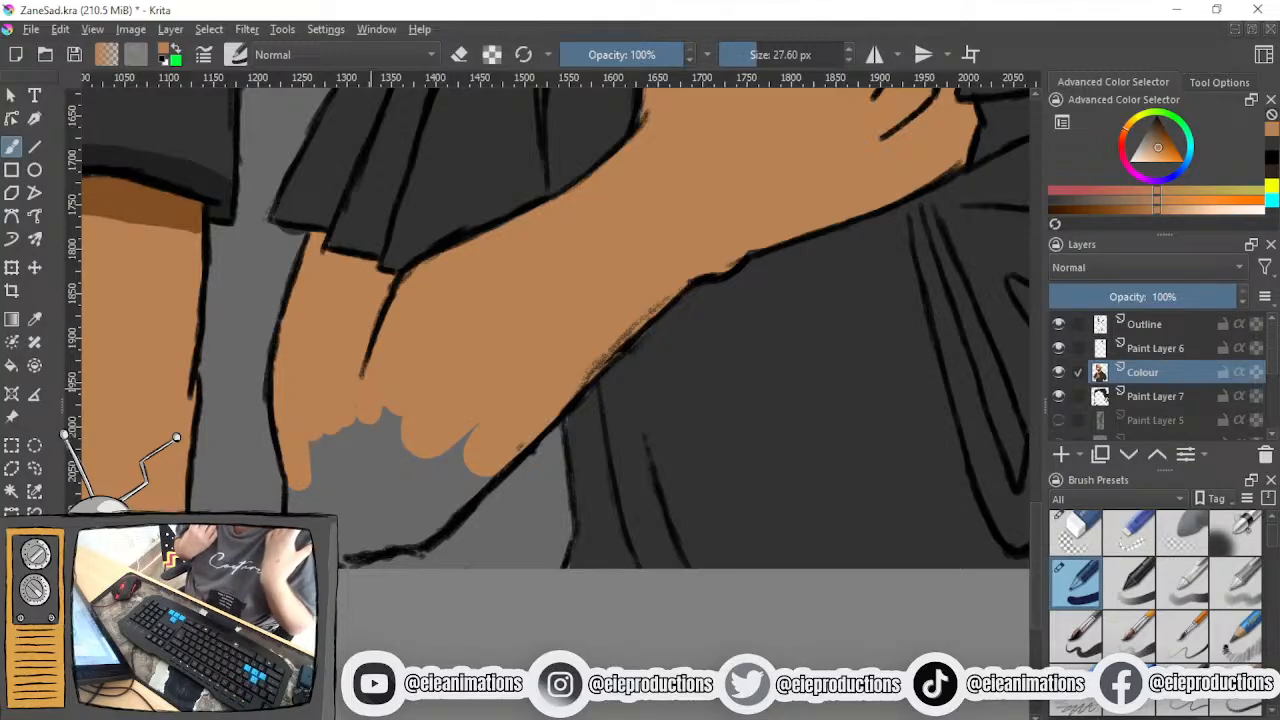
mouse_move(340, 430)
left_mouse_down()
mouse_move(368, 490)
mouse_move(460, 432)
mouse_move(432, 505)
mouse_move(455, 484)
left_mouse_up()
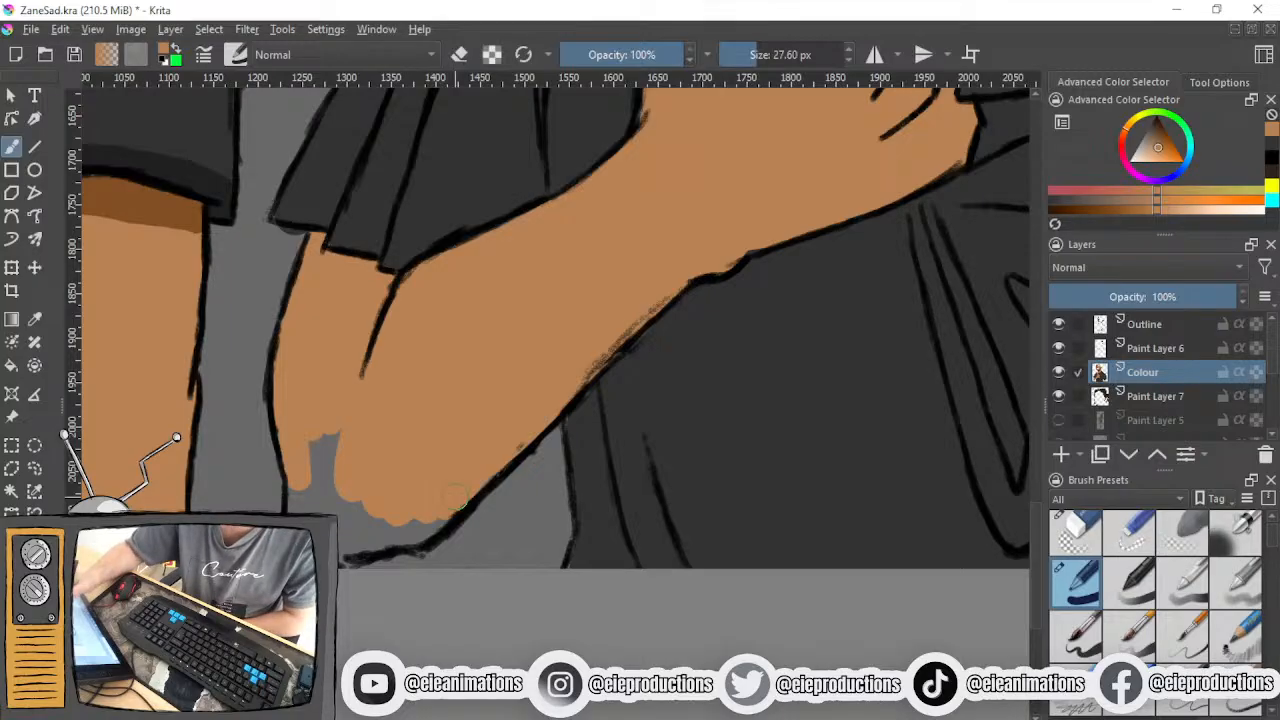
left_click_drag(335, 435, 307, 476)
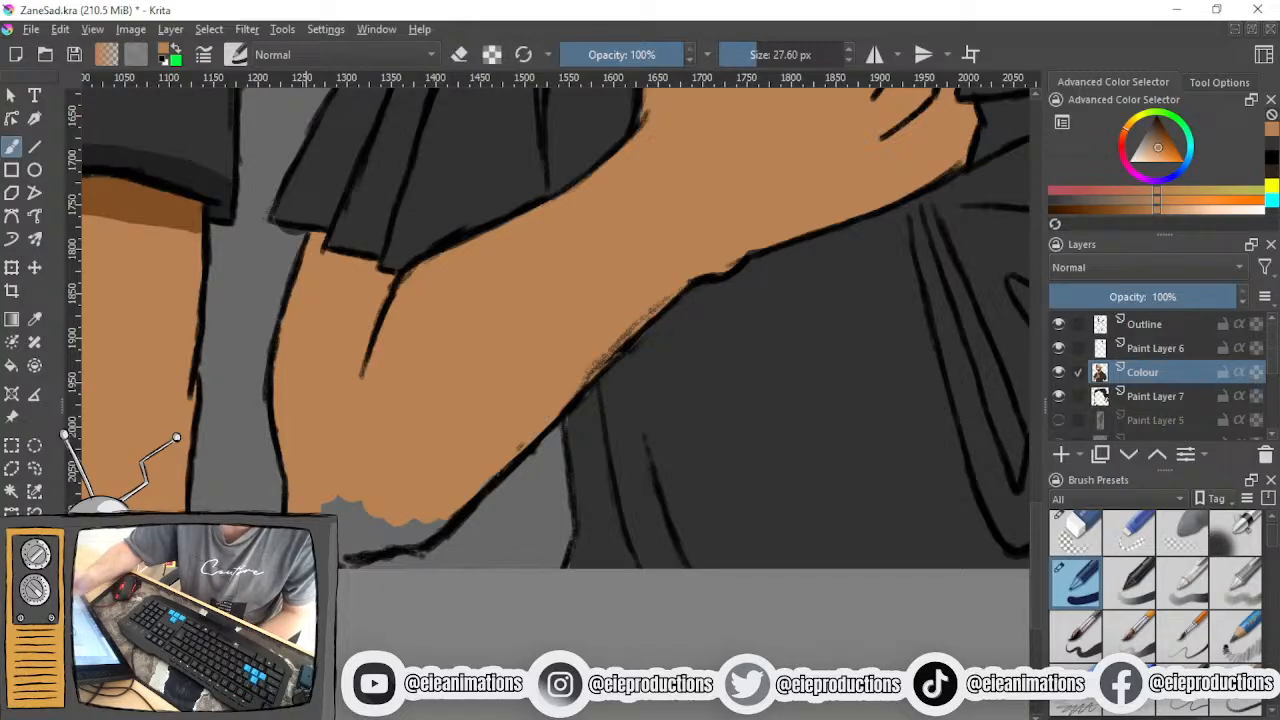
mouse_move(332, 505)
left_mouse_down()
mouse_move(358, 514)
mouse_move(341, 532)
mouse_move(372, 540)
mouse_move(382, 526)
mouse_move(400, 538)
mouse_move(420, 528)
mouse_move(425, 542)
mouse_move(432, 513)
left_mouse_up()
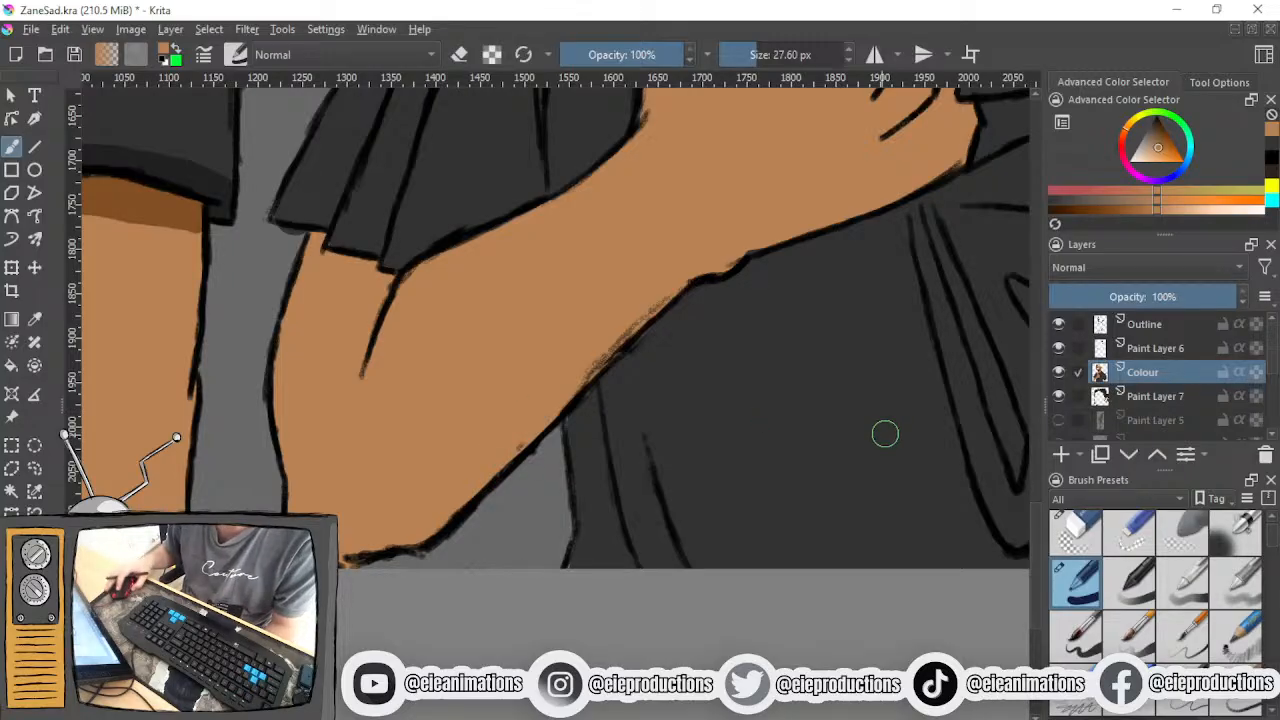
- Erase stray ink along the forearm's lower line beside the shirt on the Outline layer with an 18.87 px eraser
left_click(1076, 528)
left_click(1136, 399)
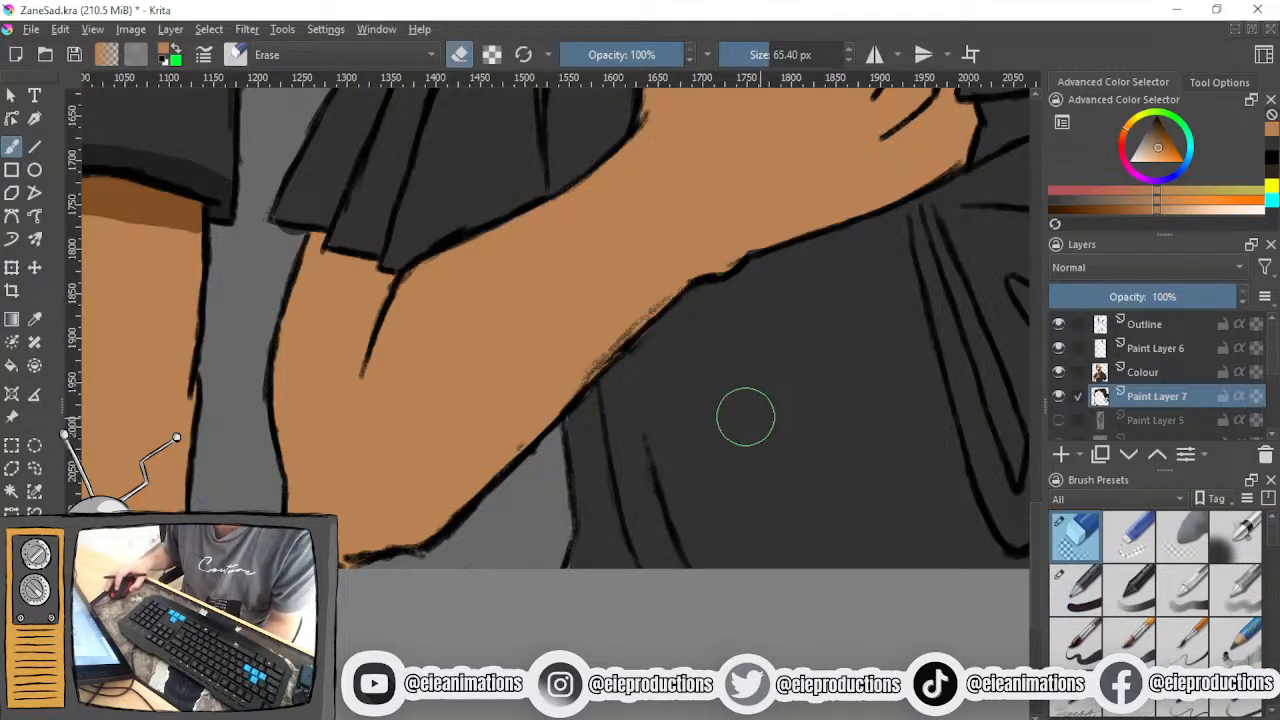
left_click(1150, 330)
scroll(415, 470, "up", 2)
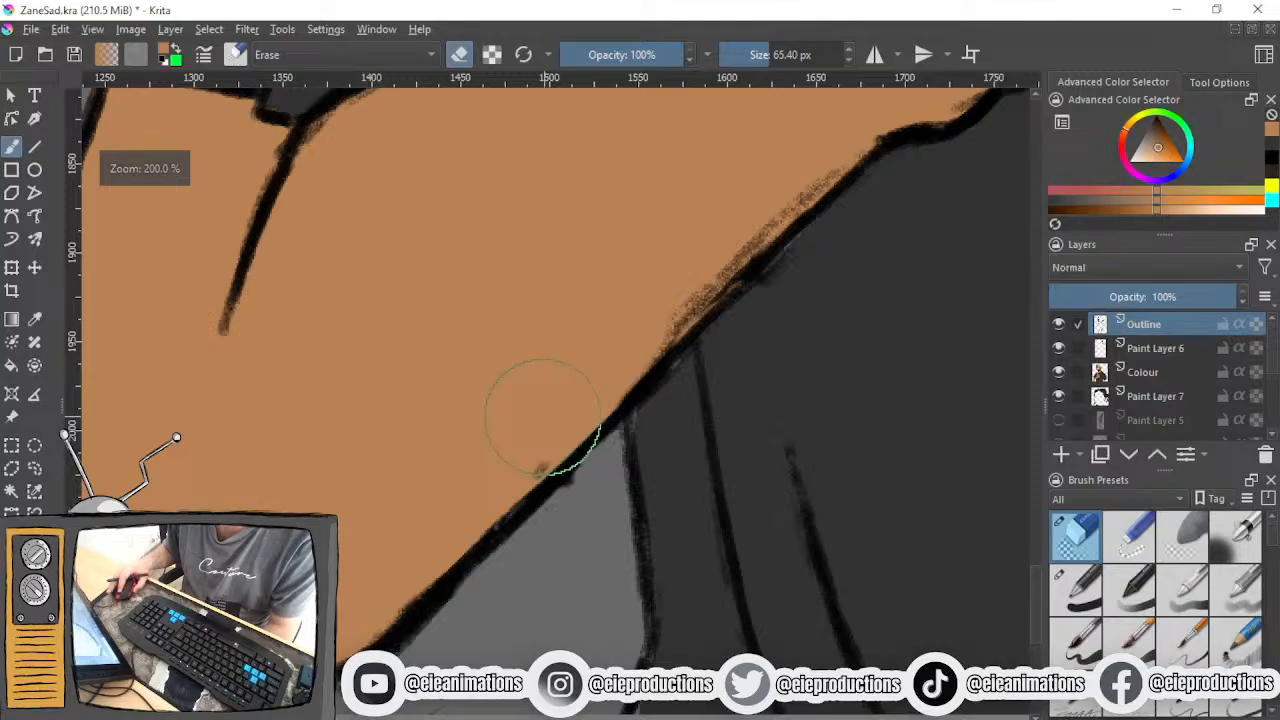
left_click_drag(418, 462, 686, 287)
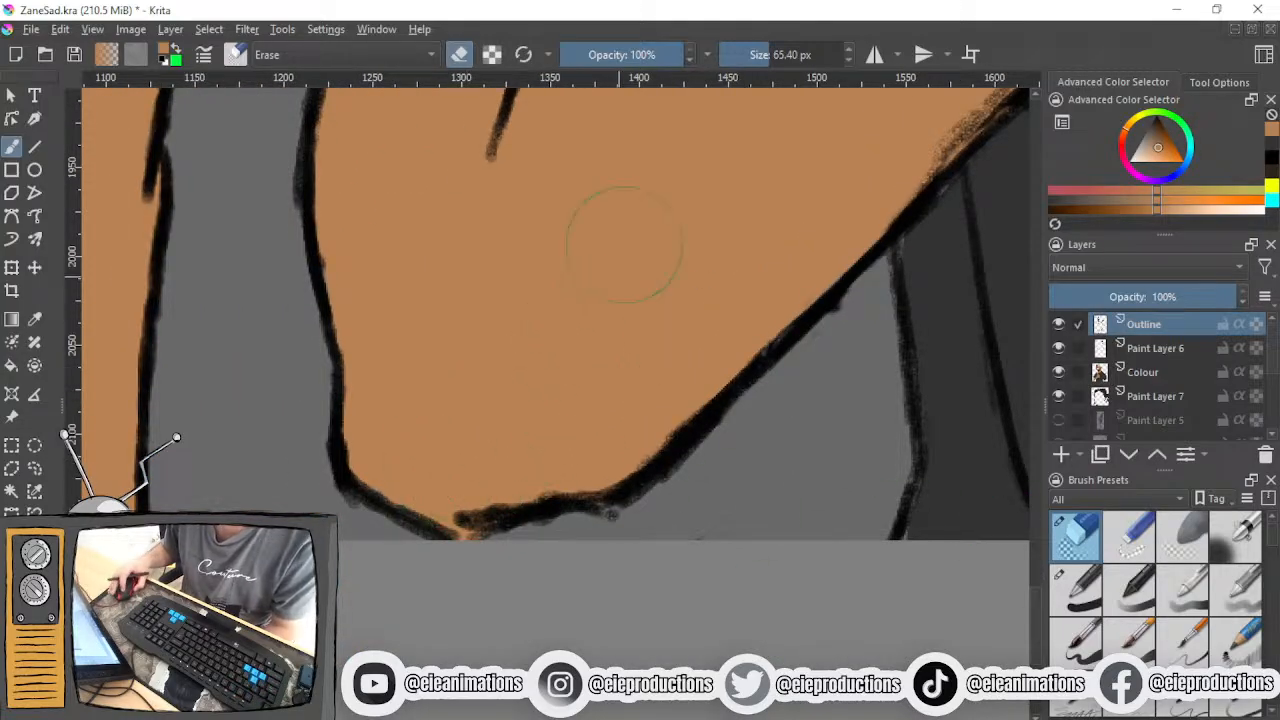
left_click(751, 54)
scroll(818, 342, "up", 3)
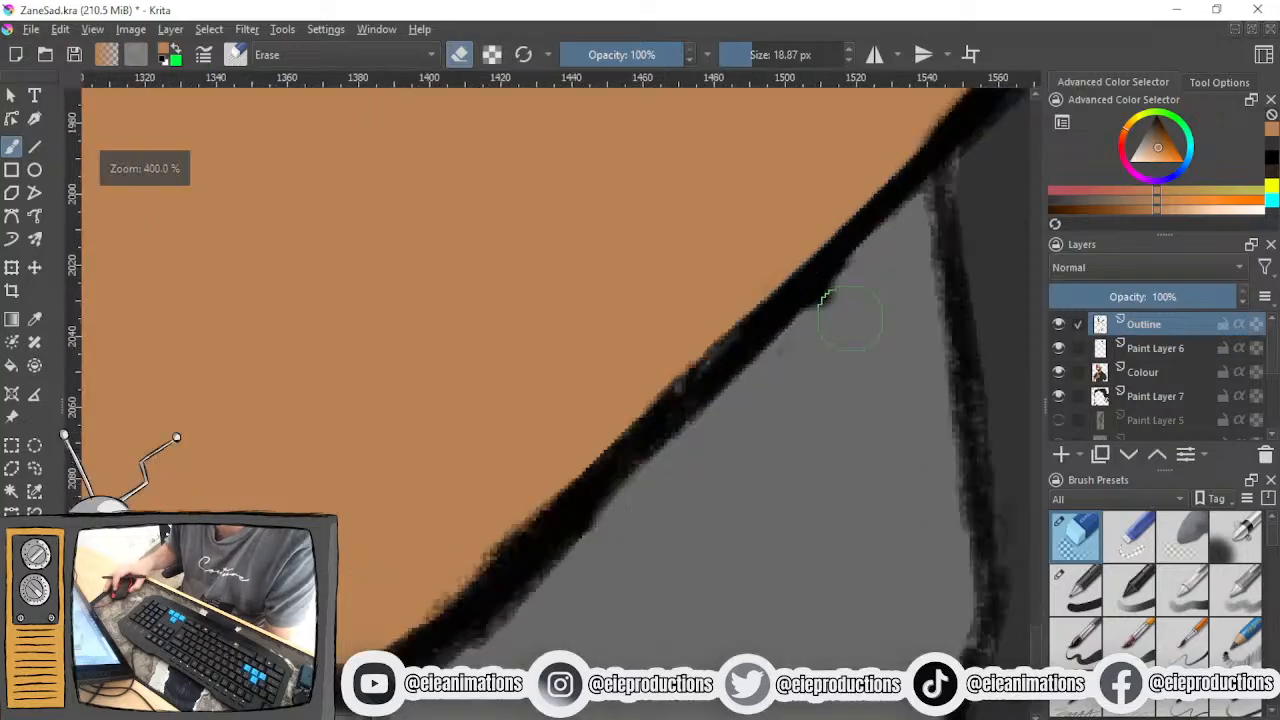
mouse_move(693, 463)
left_mouse_down()
mouse_move(682, 475)
mouse_move(703, 436)
left_mouse_up()
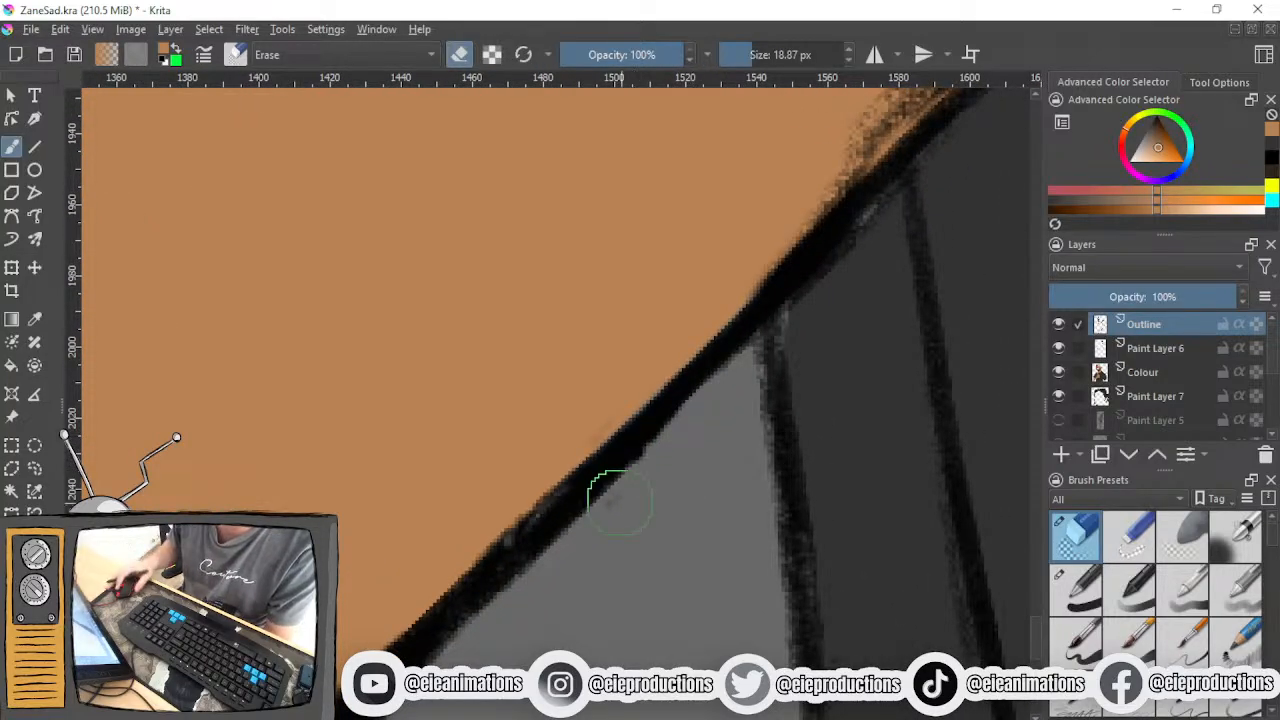
- Erase the rough edges of the ink line running down to the elbow
scroll(615, 500, "down", 3)
left_click_drag(523, 543, 643, 400)
scroll(532, 532, "up", 3)
left_click_drag(526, 501, 441, 581)
mouse_move(372, 560)
left_mouse_down()
mouse_move(550, 540)
mouse_move(660, 460)
left_mouse_up()
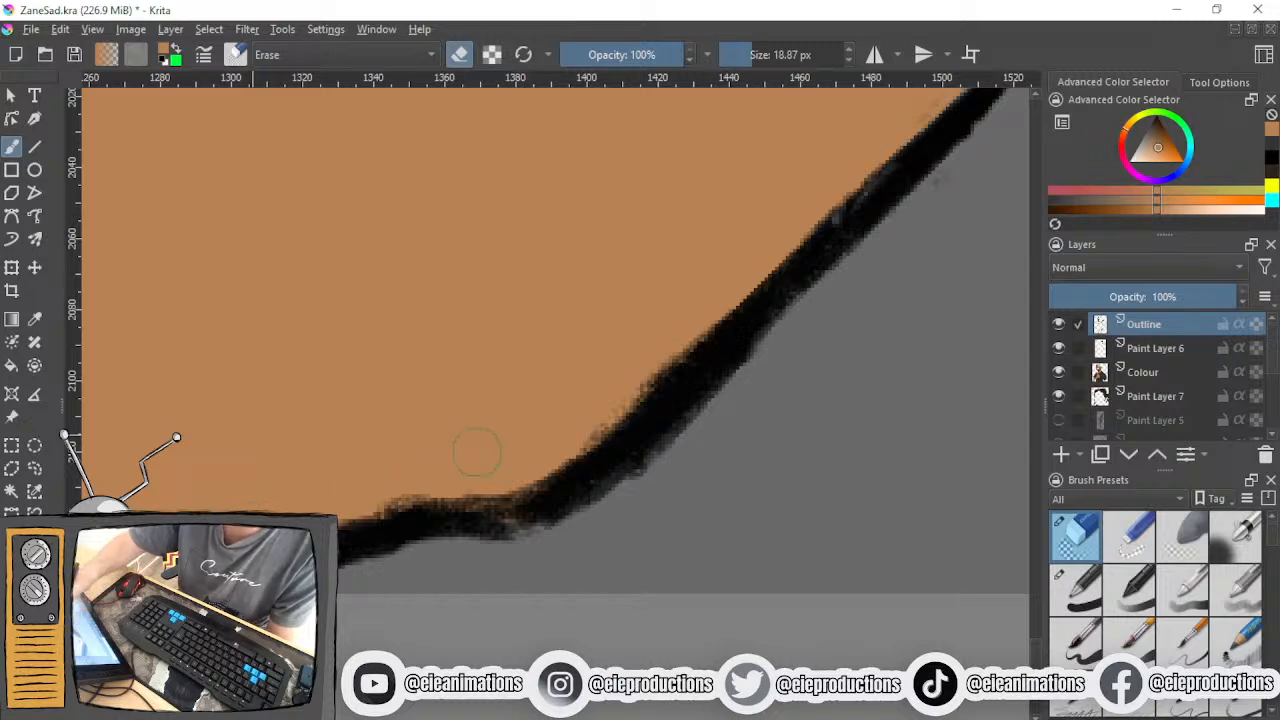
mouse_move(316, 500)
left_mouse_down()
mouse_move(473, 469)
mouse_move(387, 477)
mouse_move(488, 483)
mouse_move(555, 445)
mouse_move(649, 339)
mouse_move(580, 432)
left_mouse_up()
- Erase the sketchy shading strokes along the forearm's lower outline up to the bump at the wrist
scroll(578, 430, "down", 3)
left_click_drag(611, 336, 302, 624)
scroll(523, 425, "up", 2)
mouse_move(523, 430)
left_mouse_down()
mouse_move(591, 243)
mouse_move(552, 306)
left_mouse_up()
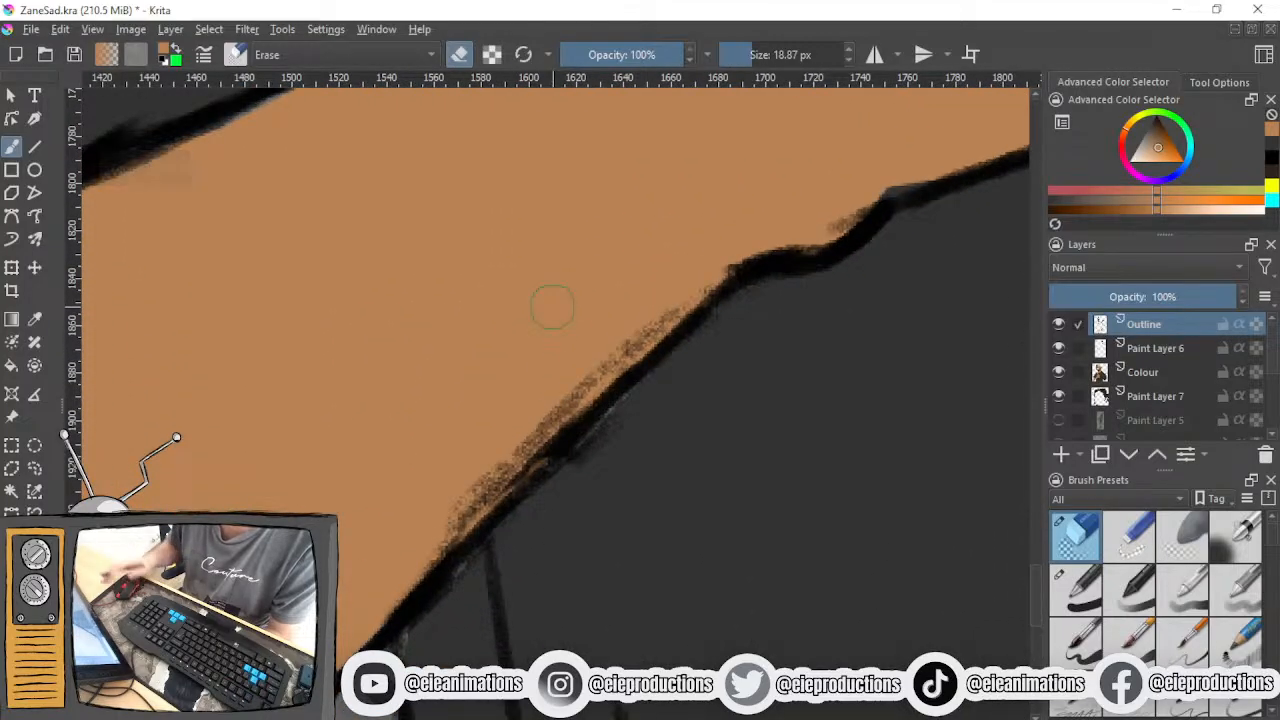
mouse_move(665, 257)
left_mouse_down()
mouse_move(638, 331)
mouse_move(702, 284)
mouse_move(432, 535)
left_mouse_up()
mouse_move(498, 443)
left_mouse_down()
mouse_move(611, 426)
mouse_move(563, 489)
mouse_move(614, 429)
mouse_move(605, 439)
left_mouse_up()
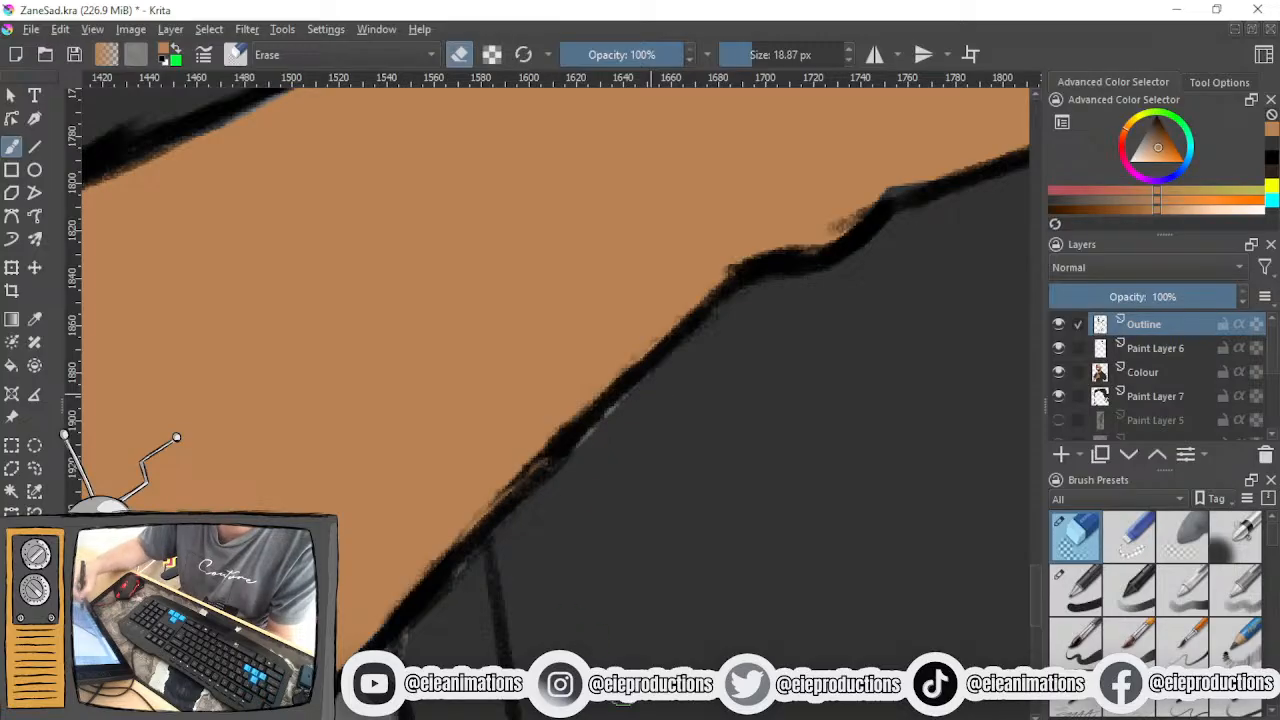
scroll(643, 591, "down", 3)
mouse_move(680, 624)
left_mouse_down()
mouse_move(648, 502)
mouse_move(644, 574)
left_mouse_up()
scroll(666, 394, "up", 3)
left_click_drag(722, 422, 654, 440)
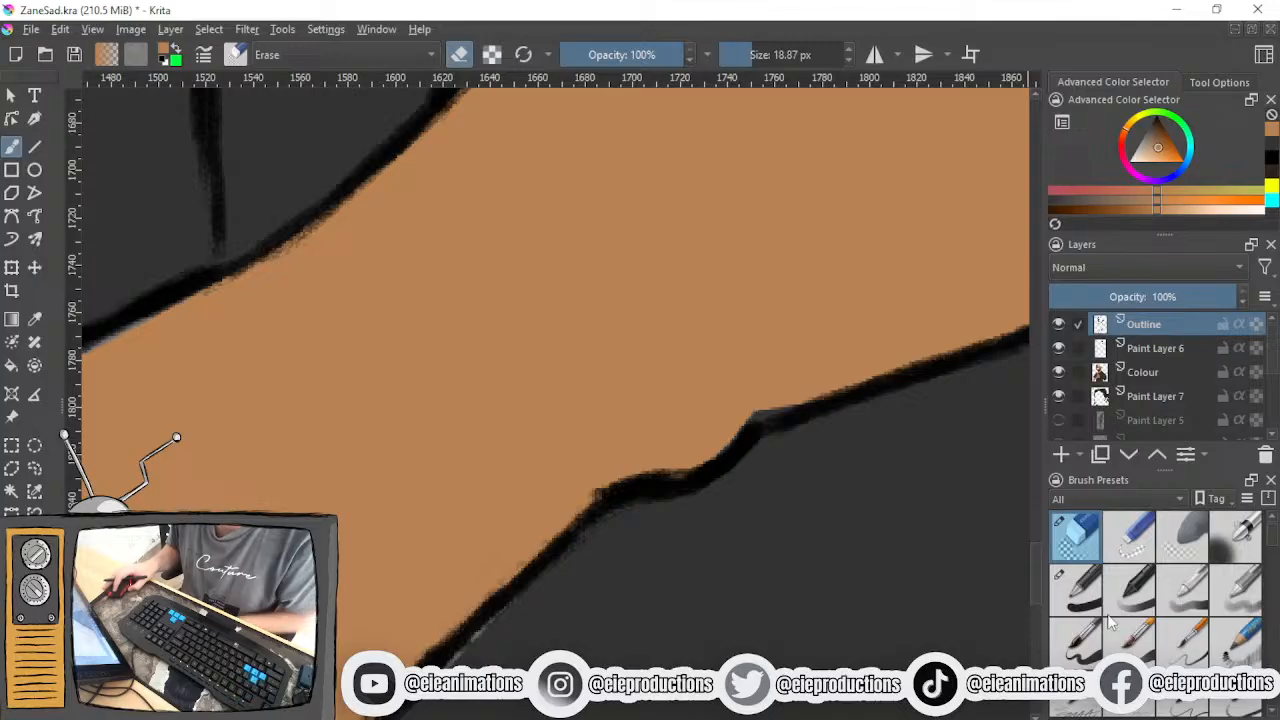
- Fill the gap at the wrist's lower outline in skin tone on the Colour layer with the 27.60 px brush
left_click(1076, 590)
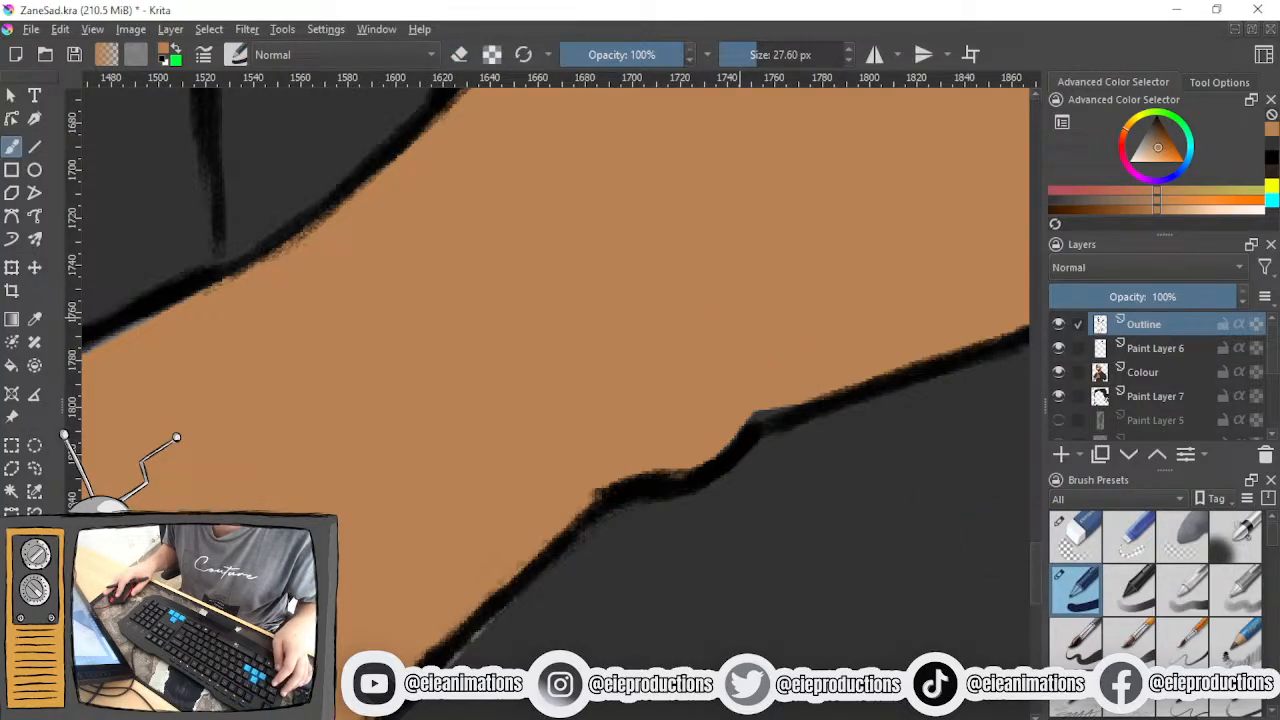
mouse_move(830, 380)
left_mouse_down()
mouse_move(797, 376)
mouse_move(720, 405)
left_mouse_up()
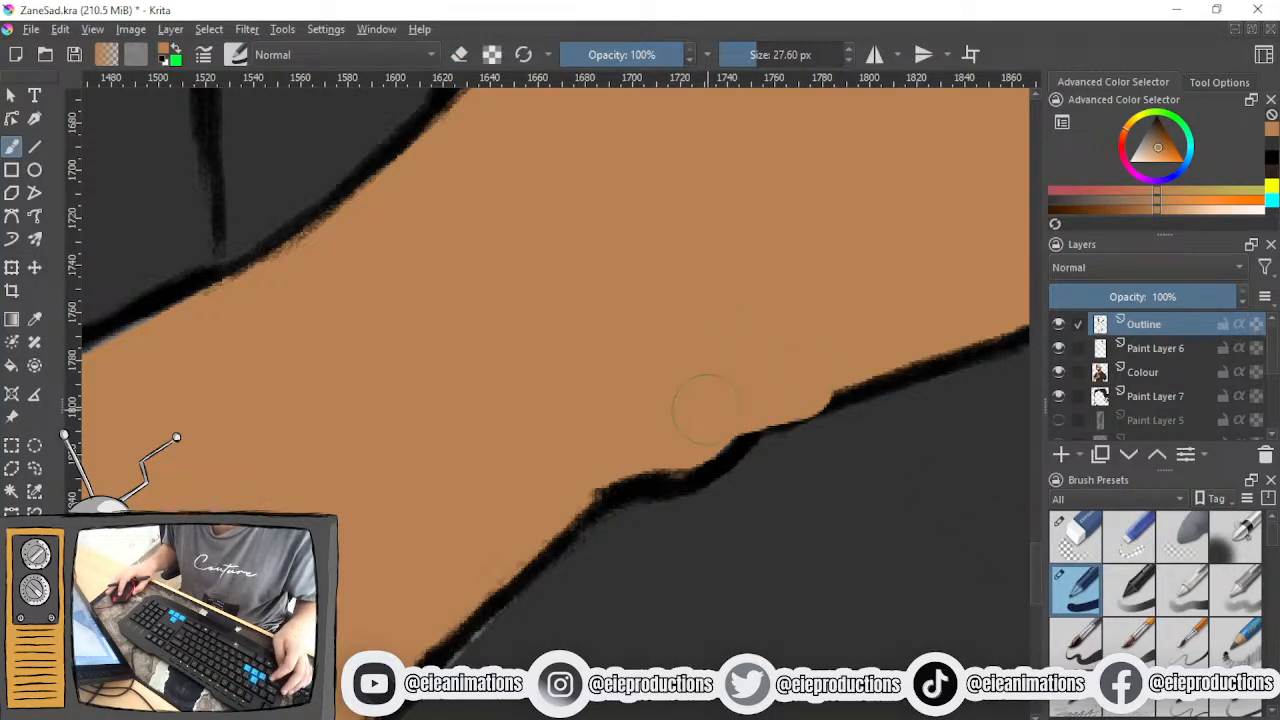
key("ctrl+z")
left_click(1160, 372)
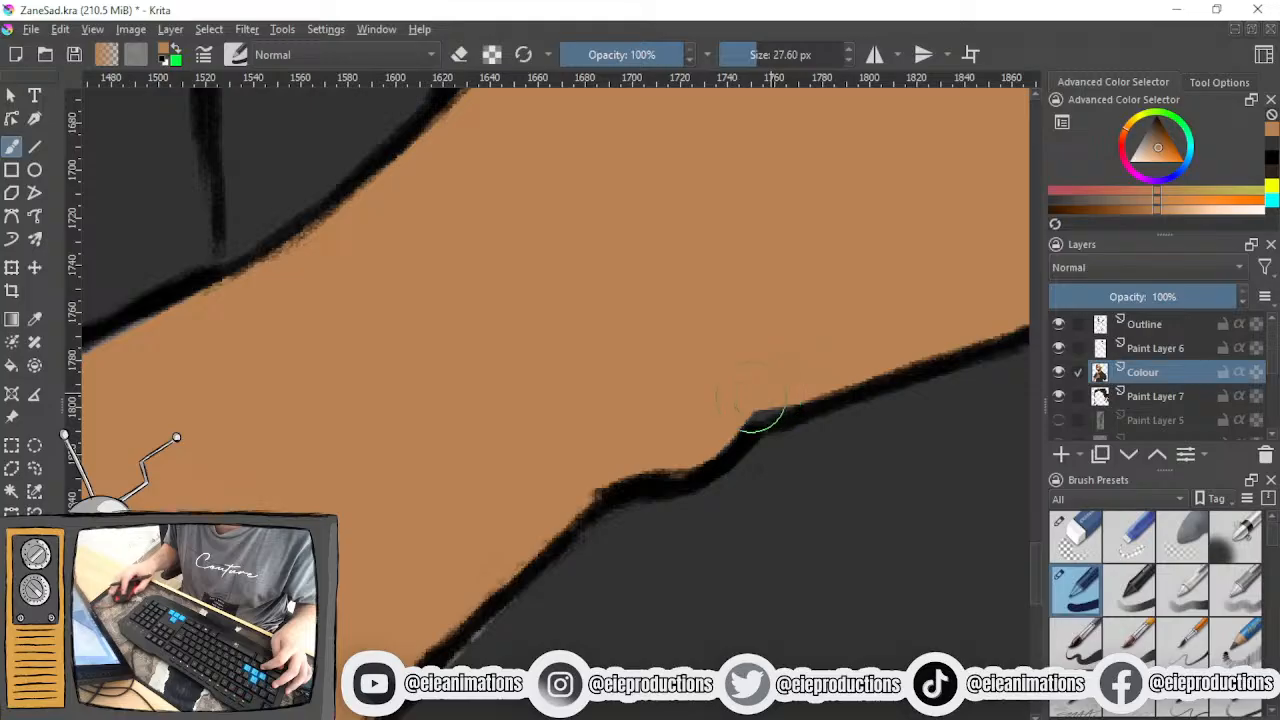
left_click_drag(686, 425, 945, 235)
- Sample the shirt's dark grey and touch up the light slivers along the forearm's lower outline
left_click(823, 509, "ctrl")
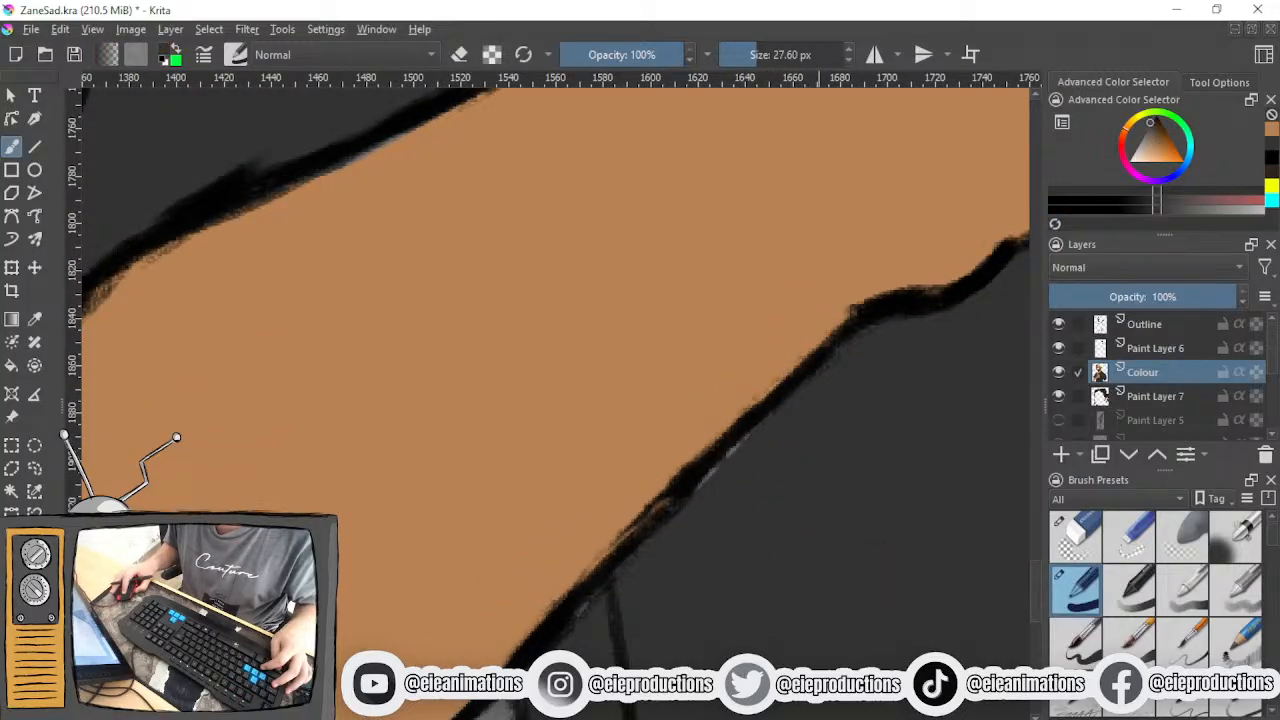
scroll(667, 604, "down", 4)
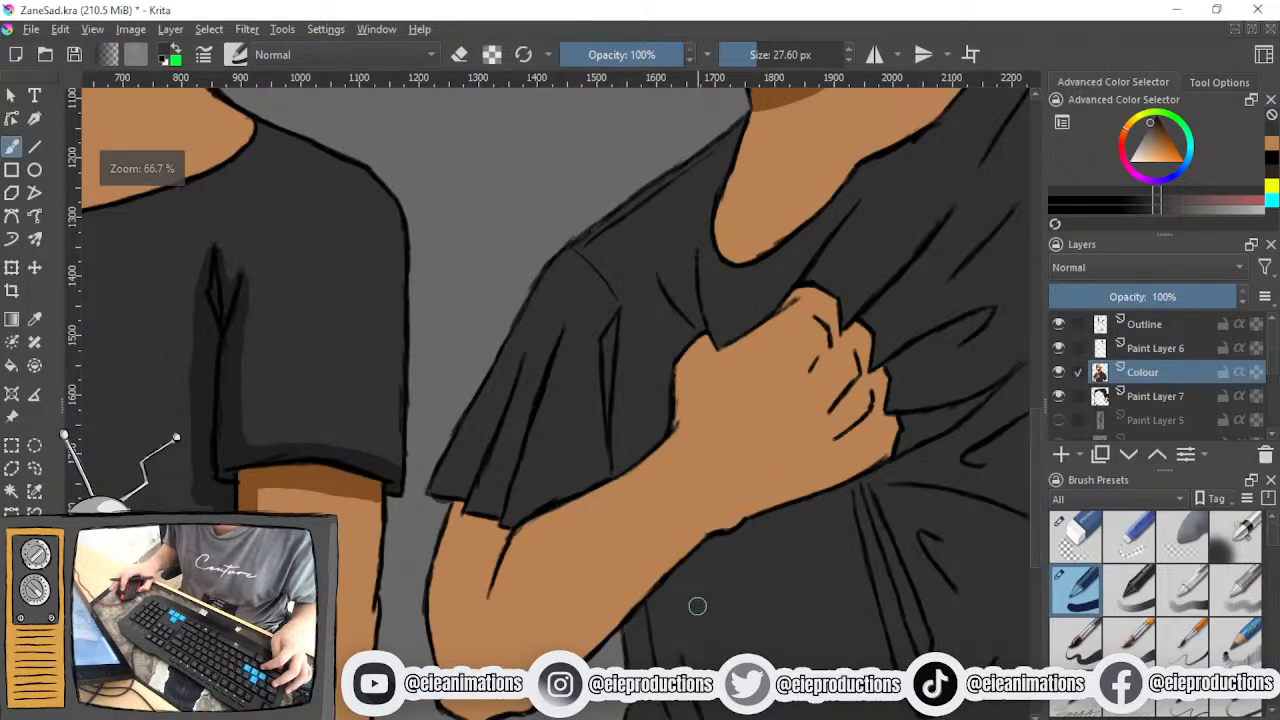
left_click_drag(642, 646, 663, 554)
scroll(665, 545, "up", 4)
scroll(633, 526, "down", 5)
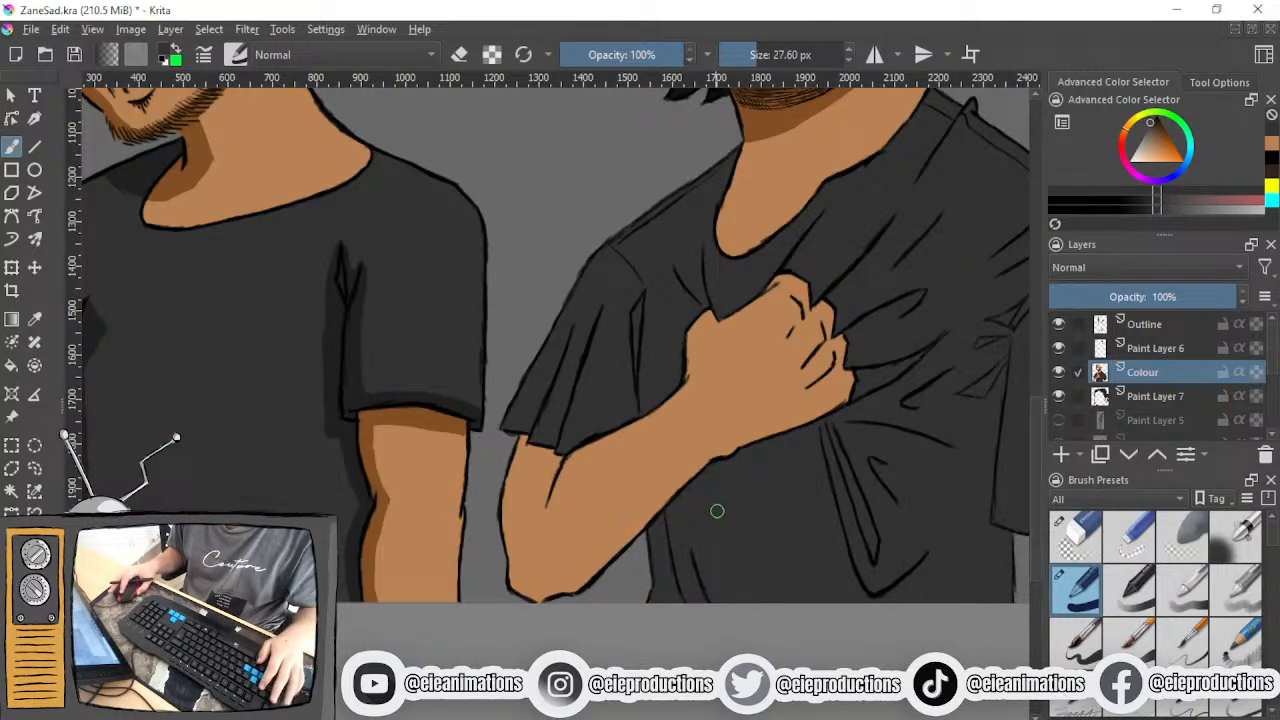
- Sample the skin tone and paint the outer part of the hanging arm below the crying man's sleeve with the 27.60 px brush
scroll(760, 517, "down", 1)
left_click_drag(768, 516, 552, 646)
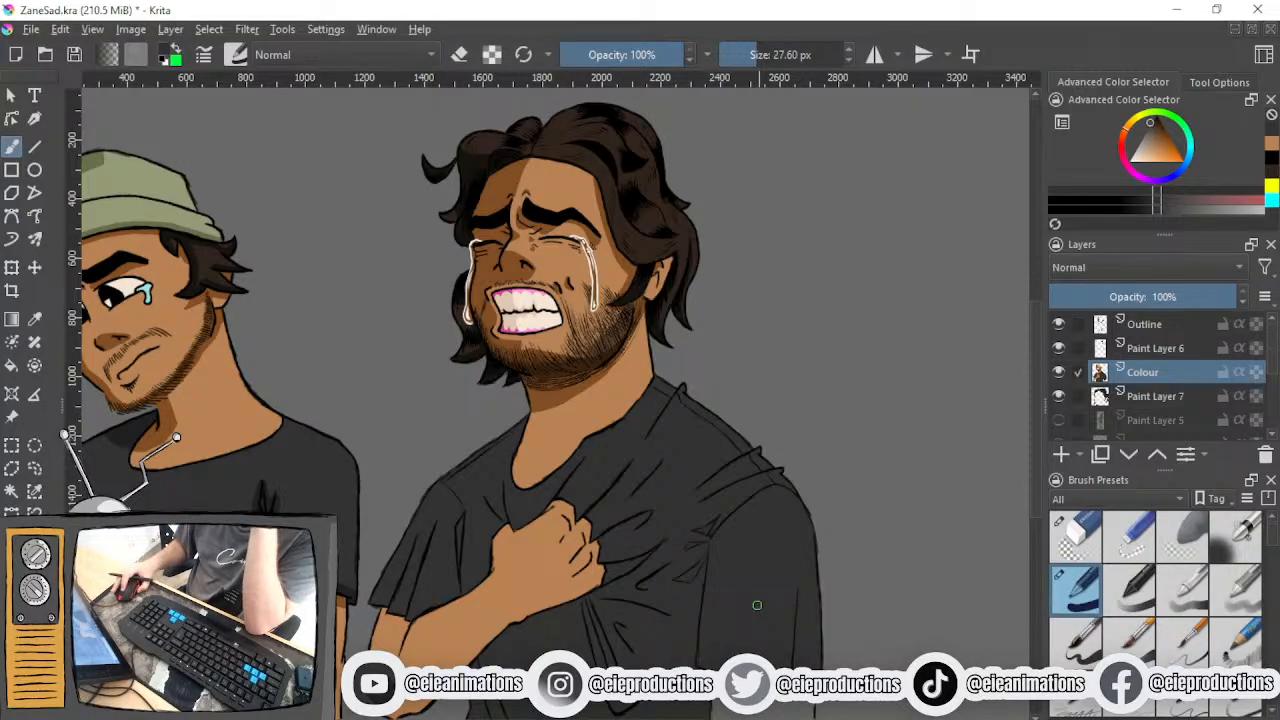
scroll(758, 606, "up", 6)
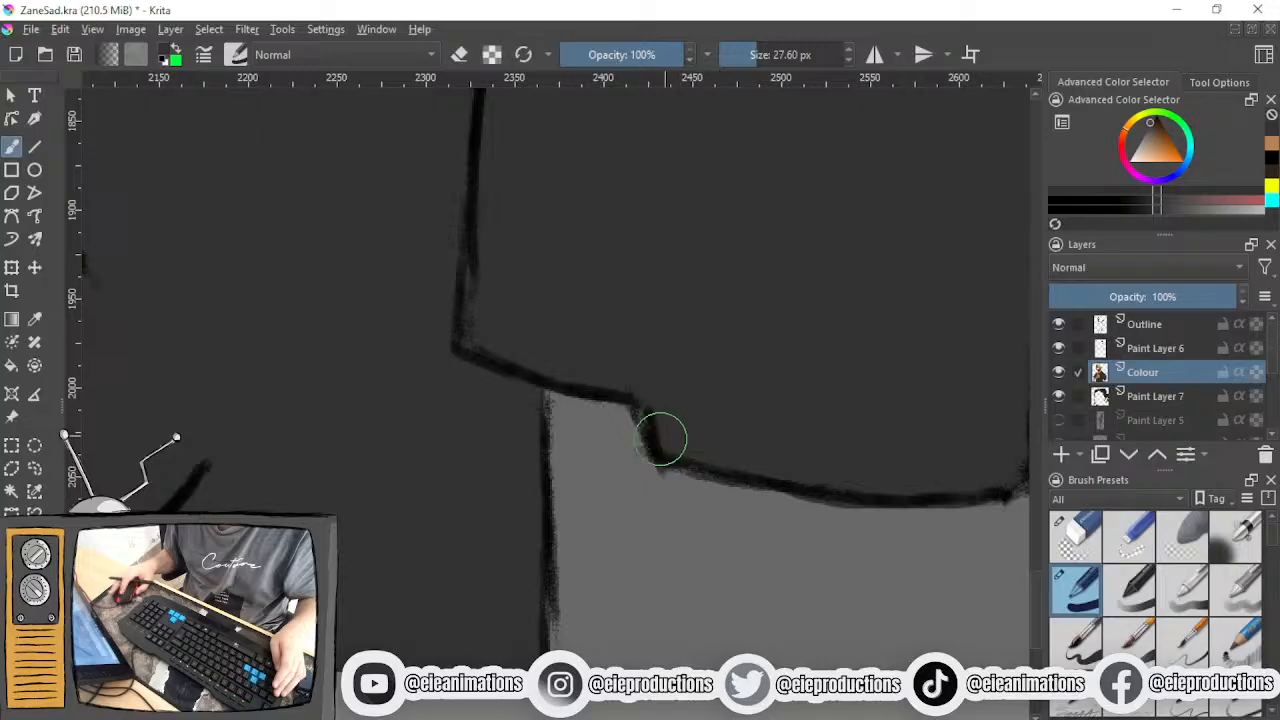
scroll(557, 457, "down", 4)
scroll(550, 432, "up", 4)
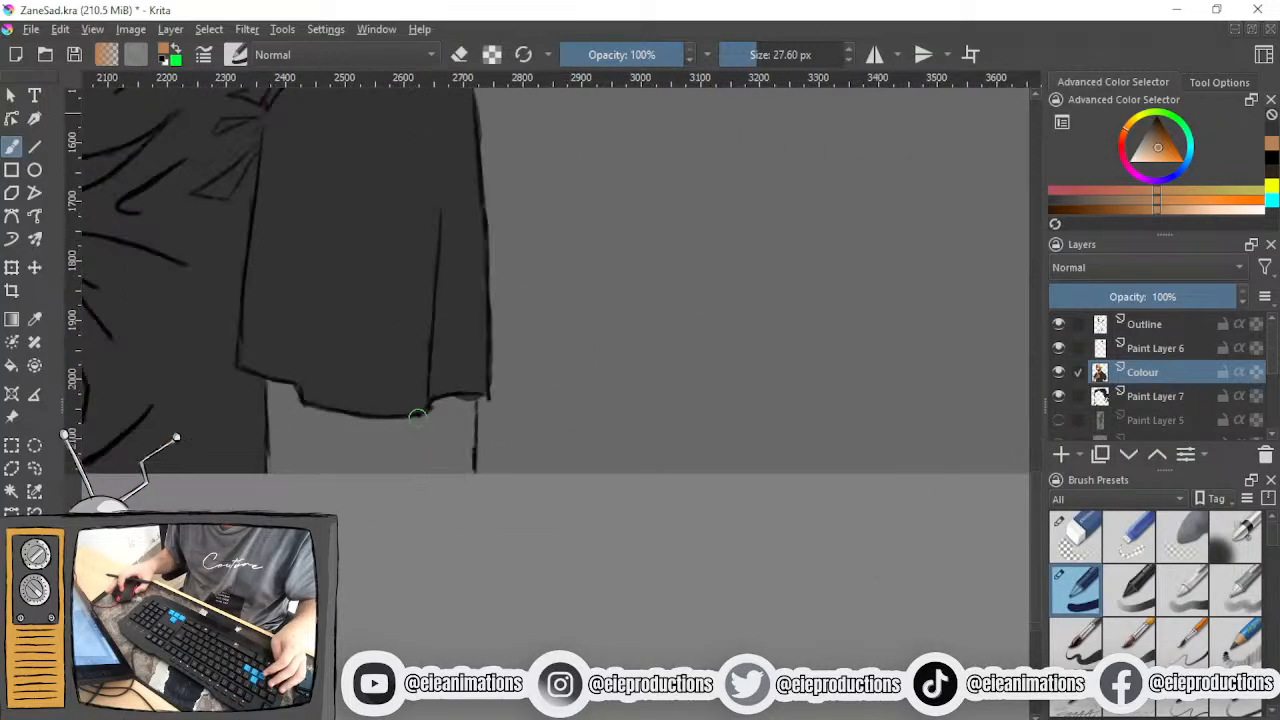
mouse_move(570, 365)
left_mouse_down()
mouse_move(471, 368)
mouse_move(440, 575)
mouse_move(488, 402)
left_mouse_up()
mouse_move(500, 580)
left_mouse_down()
mouse_move(512, 481)
mouse_move(541, 408)
mouse_move(543, 570)
mouse_move(548, 380)
mouse_move(554, 393)
mouse_move(559, 383)
mouse_move(570, 555)
left_mouse_up()
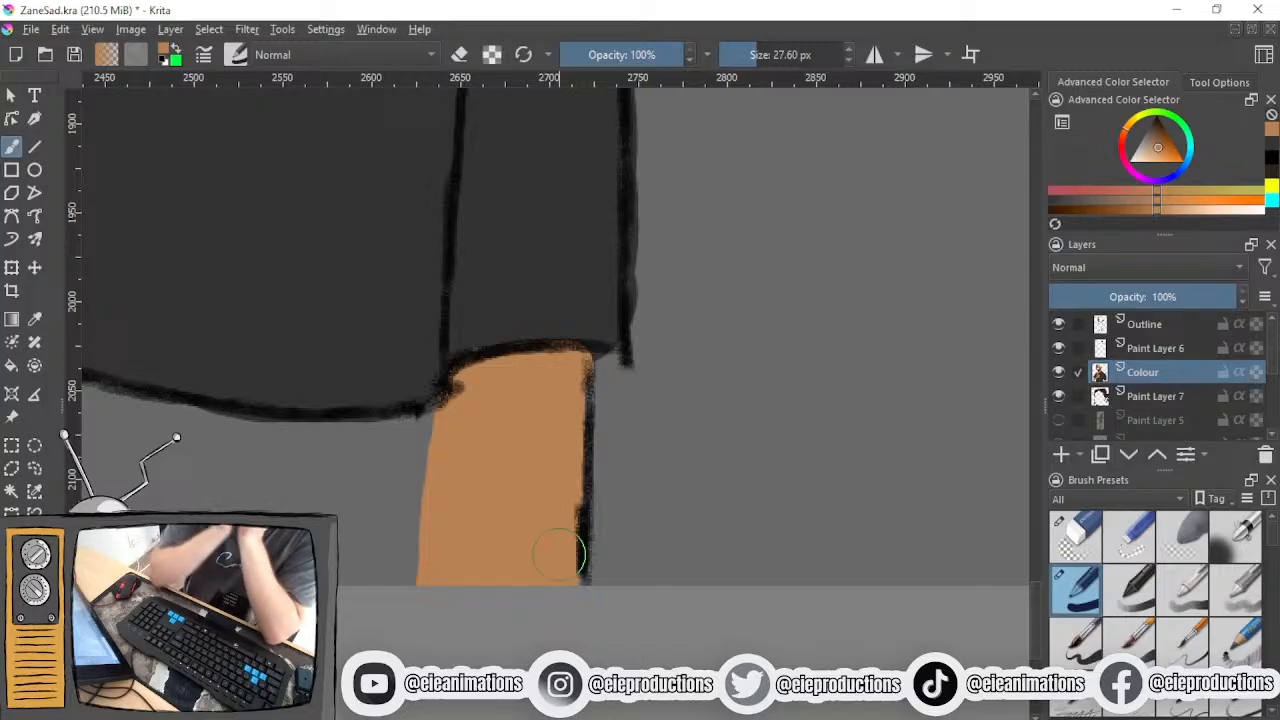
- Fill the rest of the hanging arm in skin tone, following the sleeve hem across to the inner outline
mouse_move(434, 466)
left_mouse_down()
mouse_move(613, 521)
mouse_move(558, 494)
mouse_move(410, 508)
mouse_move(285, 486)
mouse_move(245, 462)
mouse_move(375, 466)
mouse_move(457, 497)
left_mouse_up()
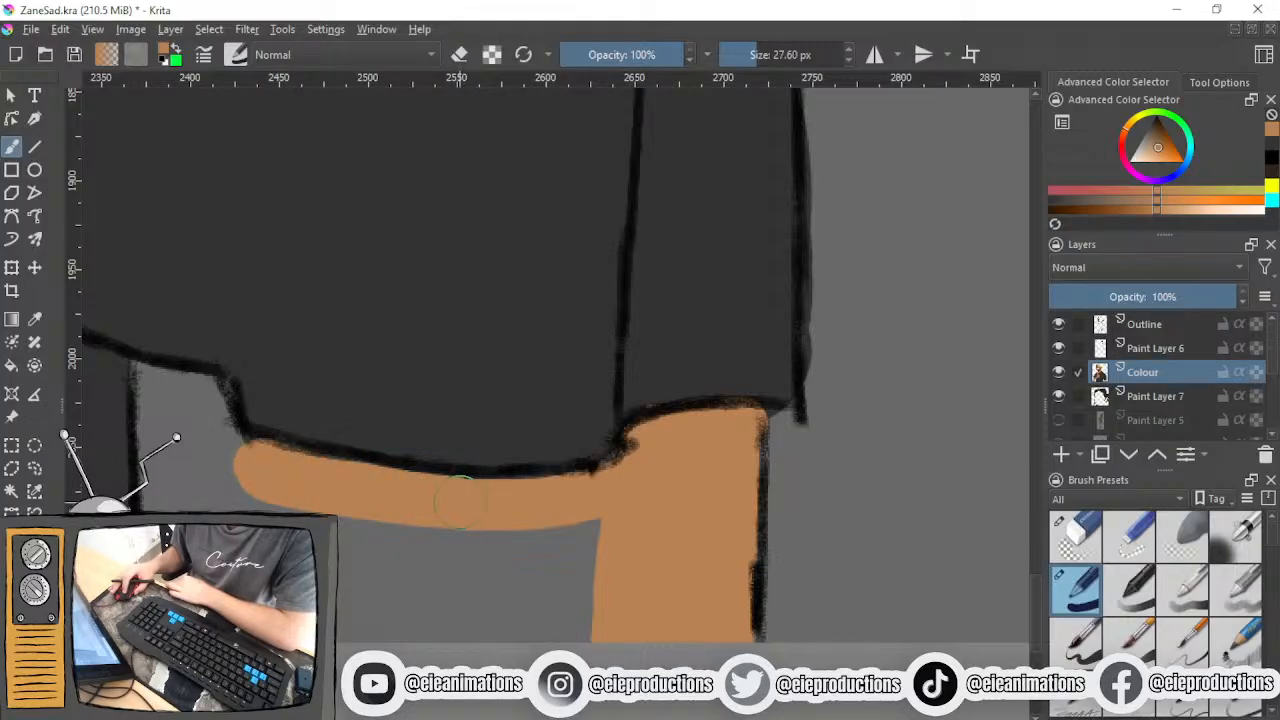
scroll(457, 501, "down", 3)
scroll(352, 509, "up", 3)
mouse_move(538, 480)
left_mouse_down()
mouse_move(588, 628)
mouse_move(568, 540)
mouse_move(586, 488)
mouse_move(681, 623)
mouse_move(686, 535)
mouse_move(696, 565)
mouse_move(719, 555)
mouse_move(561, 525)
mouse_move(531, 562)
mouse_move(599, 569)
mouse_move(679, 488)
mouse_move(722, 531)
left_mouse_up()
mouse_move(513, 503)
left_mouse_down()
mouse_move(441, 497)
mouse_move(361, 462)
mouse_move(287, 351)
mouse_move(316, 393)
mouse_move(326, 382)
mouse_move(356, 457)
mouse_move(349, 369)
mouse_move(349, 525)
mouse_move(395, 575)
left_mouse_up()
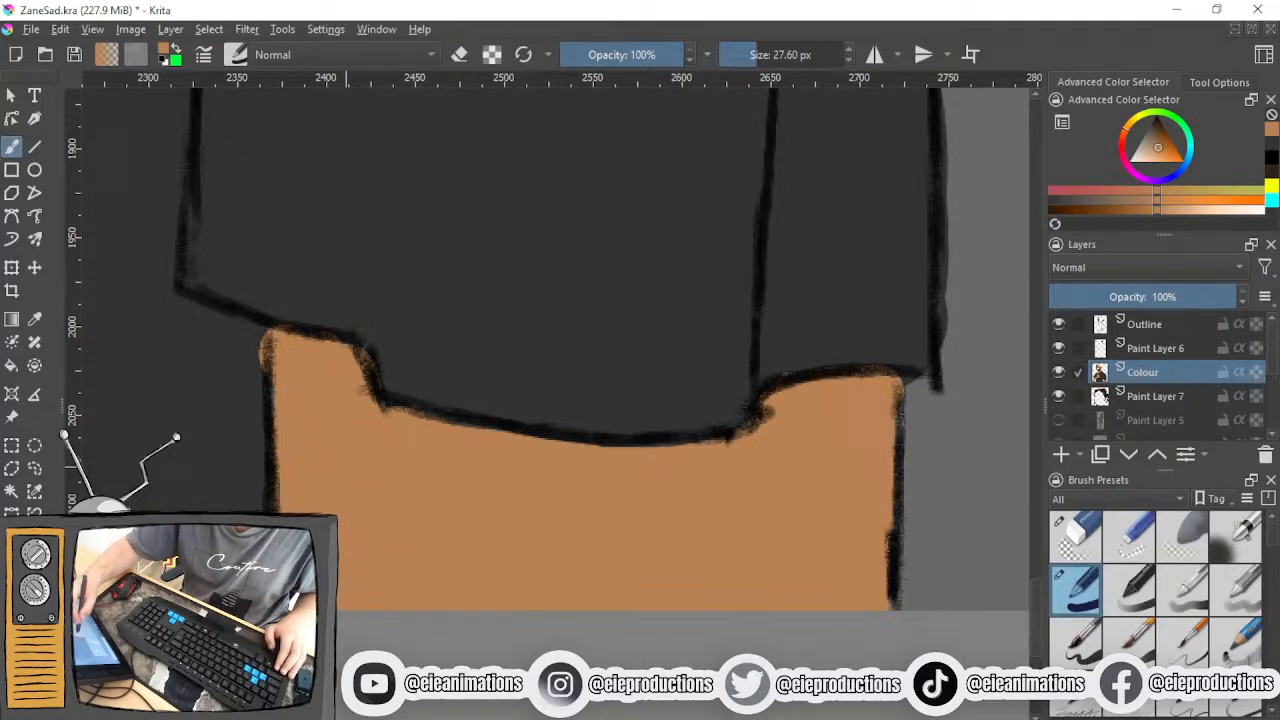
- Sample the shirt's dark grey and clean the colour edge where the hanging arm's inner outline meets the sleeve hem
key("d")
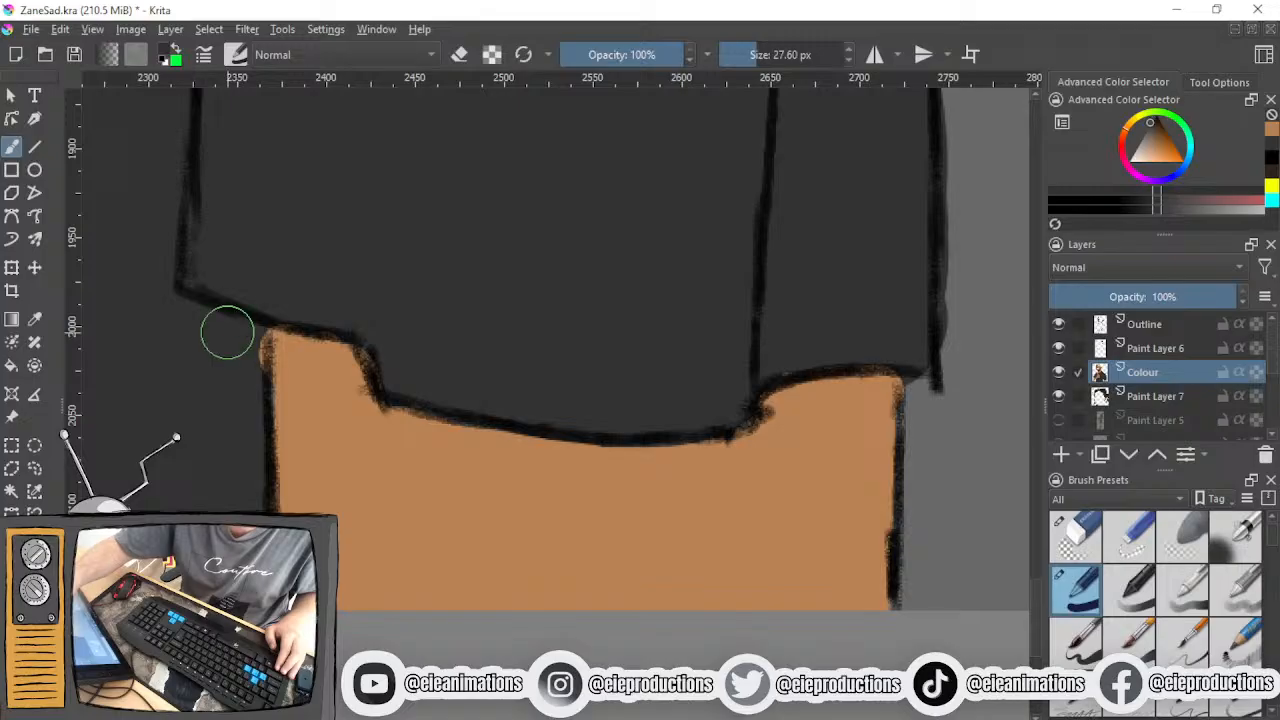
left_click_drag(243, 304, 240, 338)
left_click(322, 440, "ctrl")
left_click_drag(302, 383, 301, 424)
- Sample the dark shadow colour from the side lock of the crying man's hair and make the Colour layer active
scroll(310, 530, "down", 6)
left_click_drag(335, 518, 435, 574)
scroll(435, 574, "up", 2)
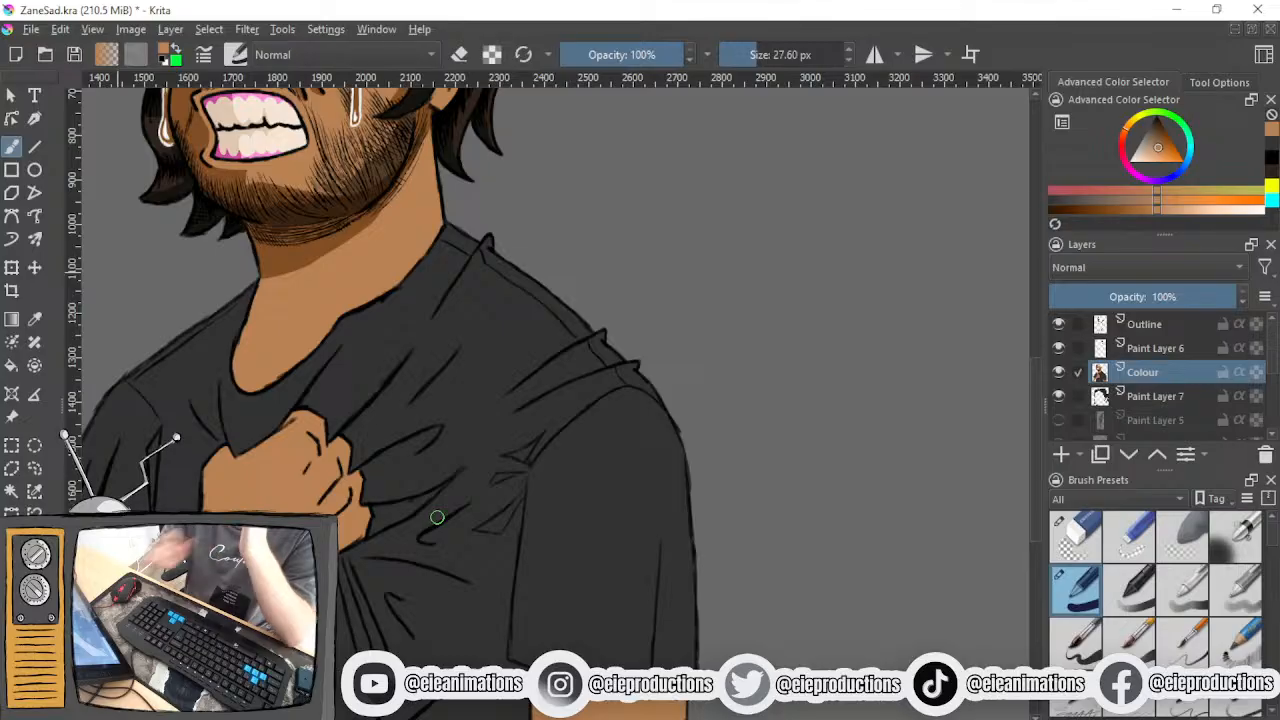
scroll(437, 517, "up", 3)
scroll(431, 596, "up", 2)
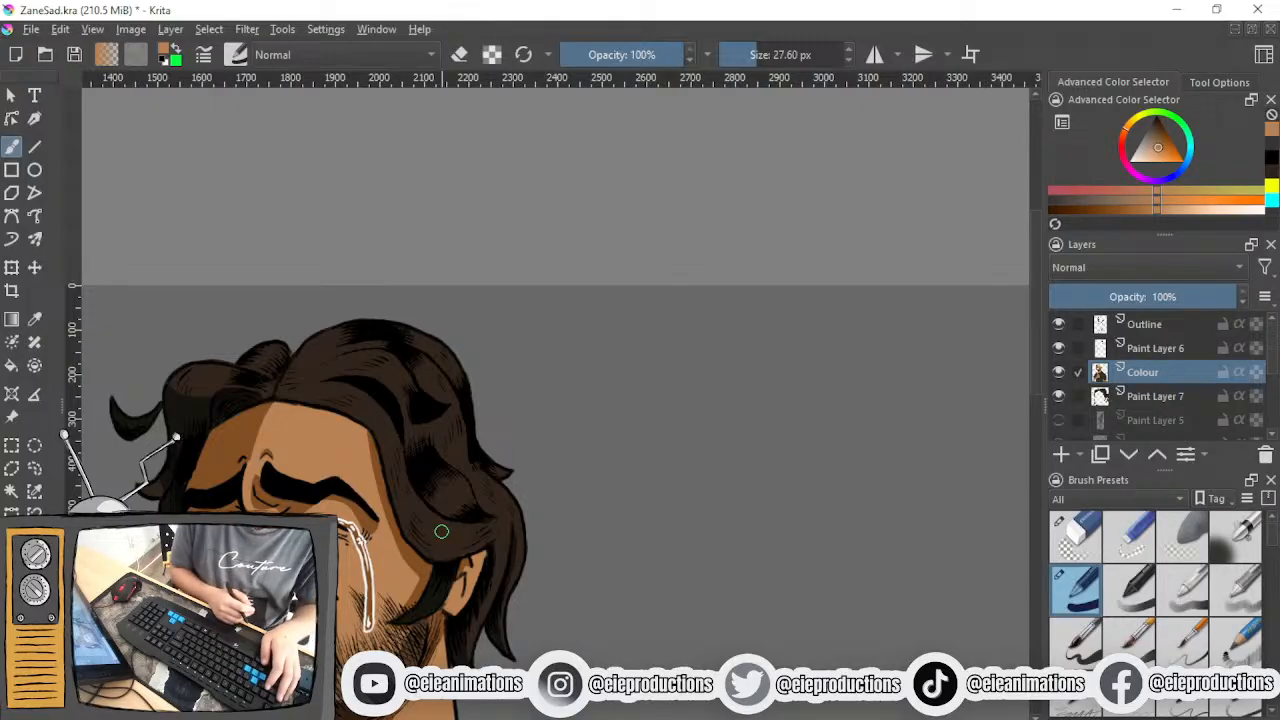
scroll(308, 483, "up", 2)
left_click_drag(308, 470, 520, 558)
scroll(303, 486, "up", 2)
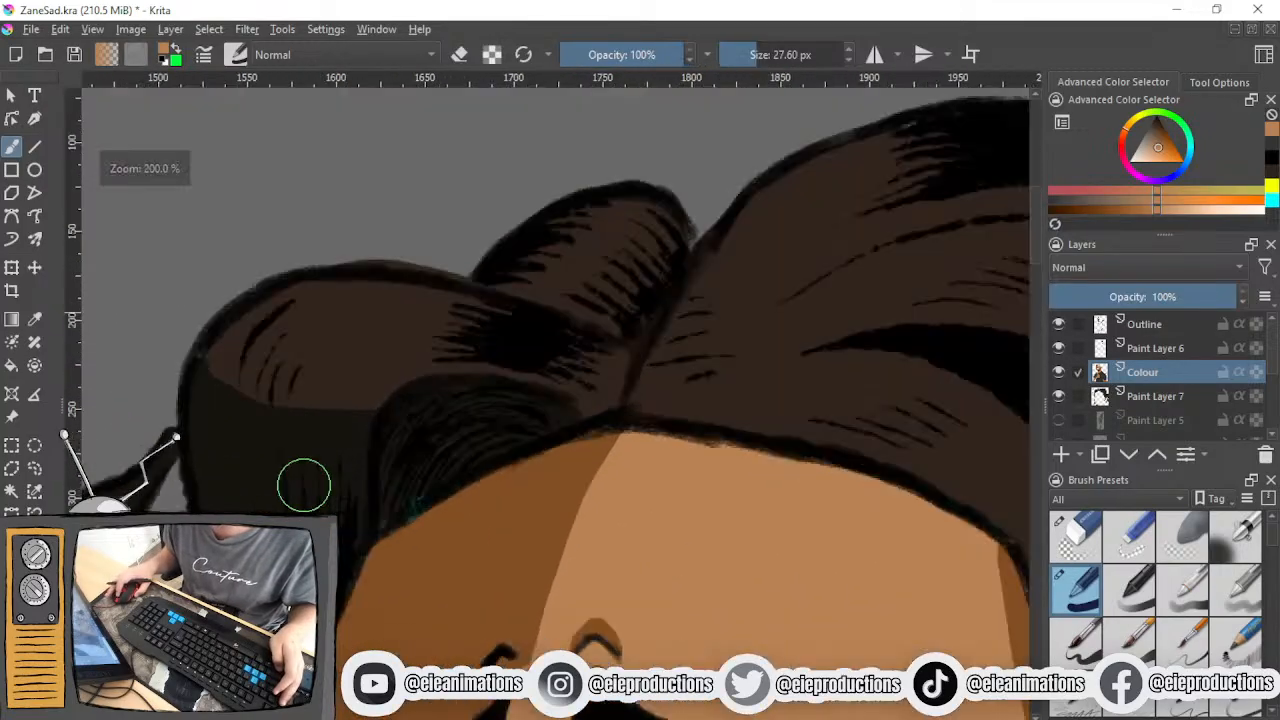
left_click(222, 455, "ctrl")
left_click(1143, 372)
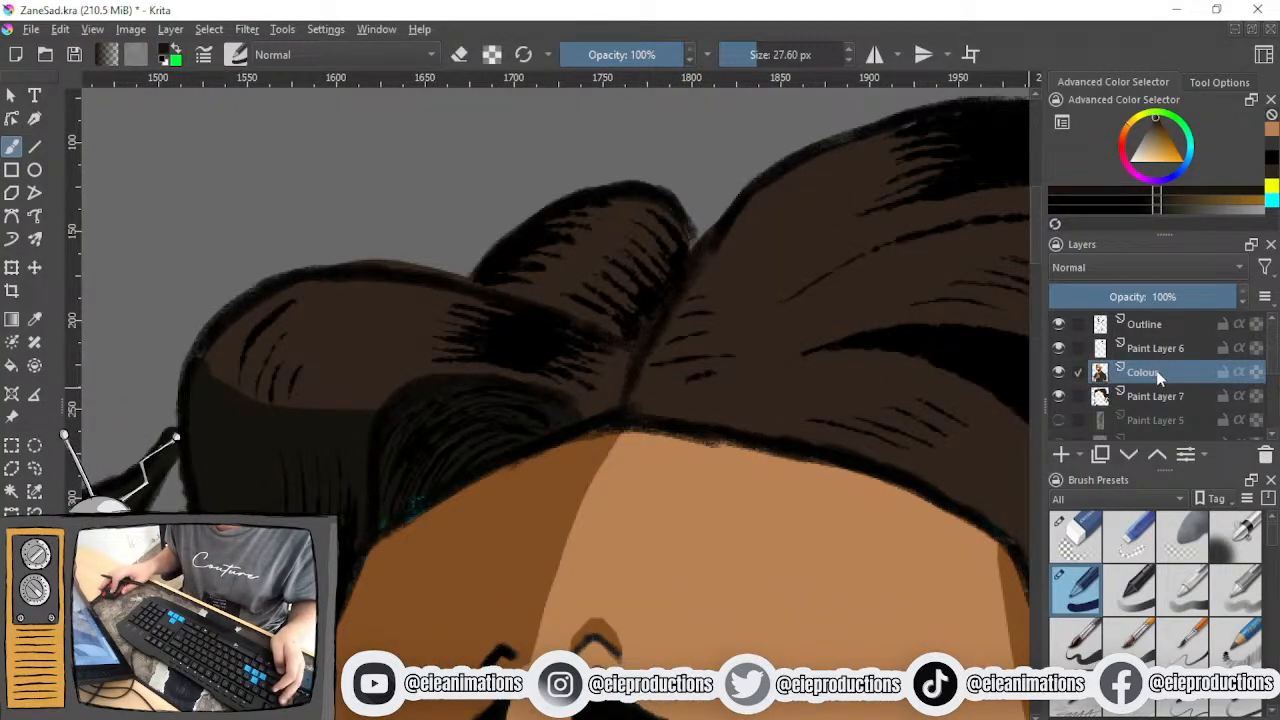
- Set the brush size to 8.18 px and draw the shadow boundary across the hair strands above the forehead
scroll(450, 500, "up", 2)
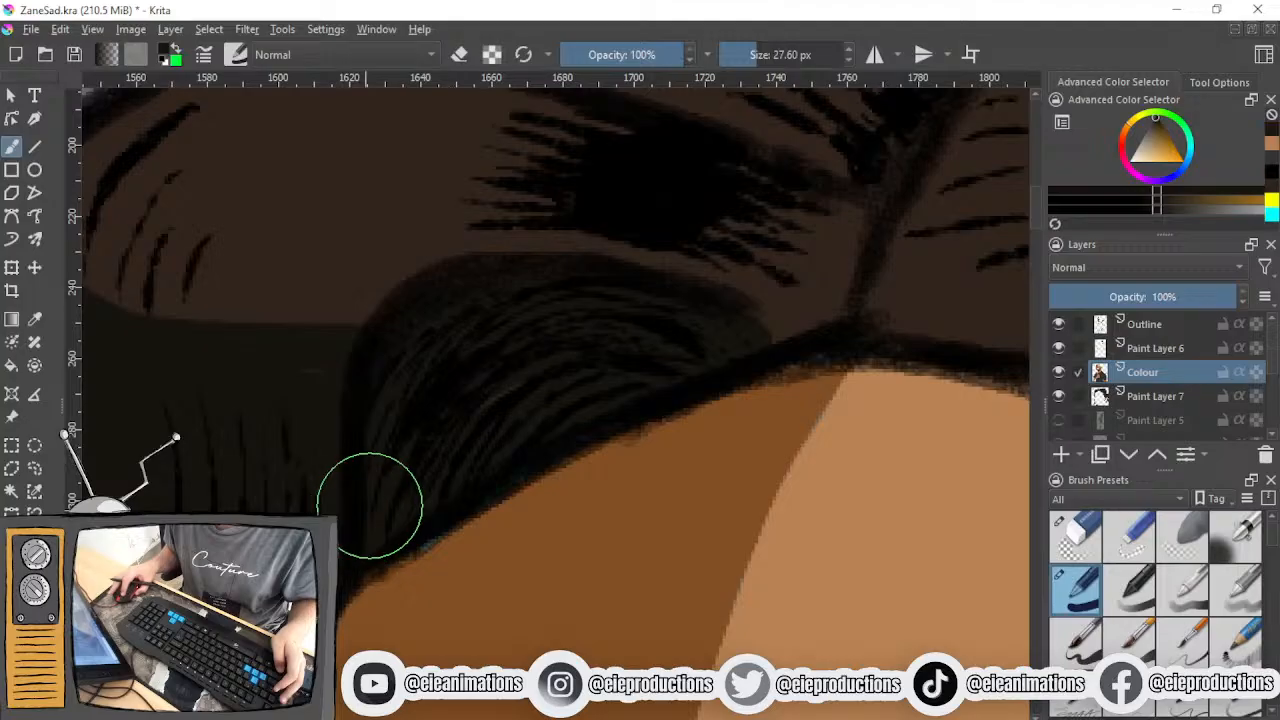
scroll(437, 437, "down", 5)
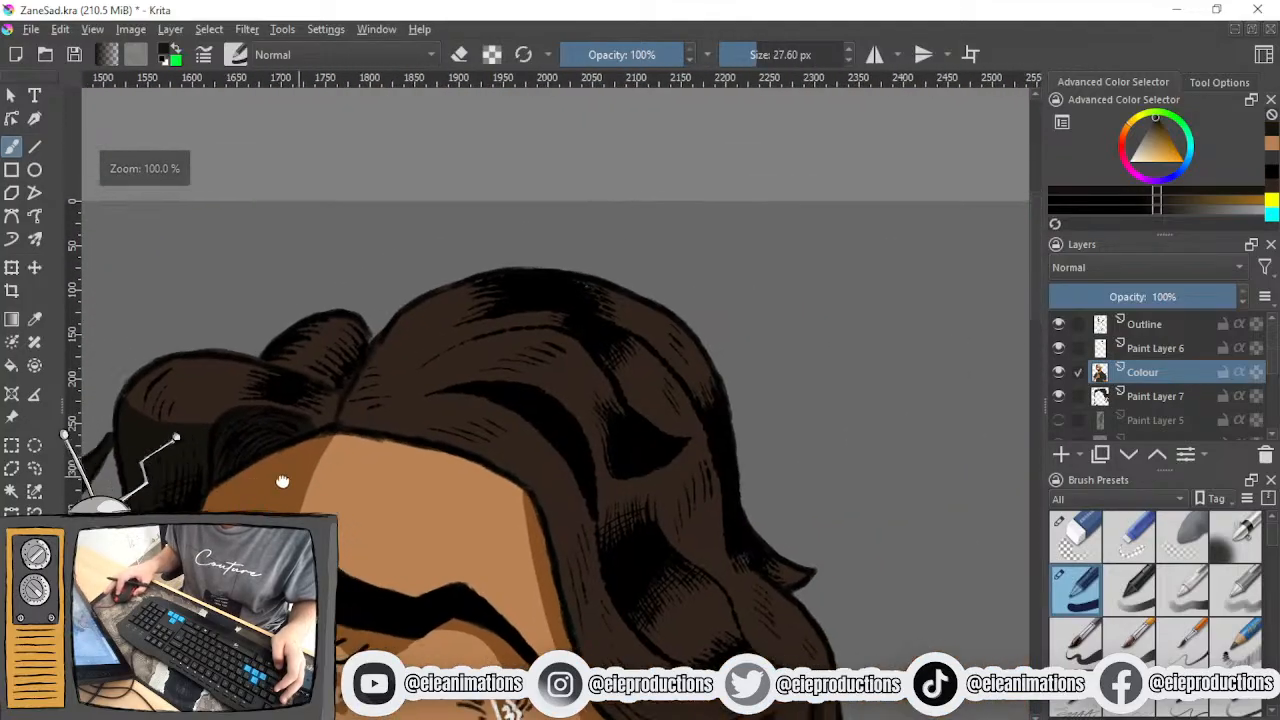
left_click_drag(282, 482, 274, 482)
left_click_drag(515, 484, 492, 421)
left_click_drag(583, 528, 498, 410)
mouse_move(665, 503)
left_mouse_down()
mouse_move(654, 474)
mouse_move(643, 480)
mouse_move(673, 518)
left_mouse_up()
scroll(575, 468, "up", 1)
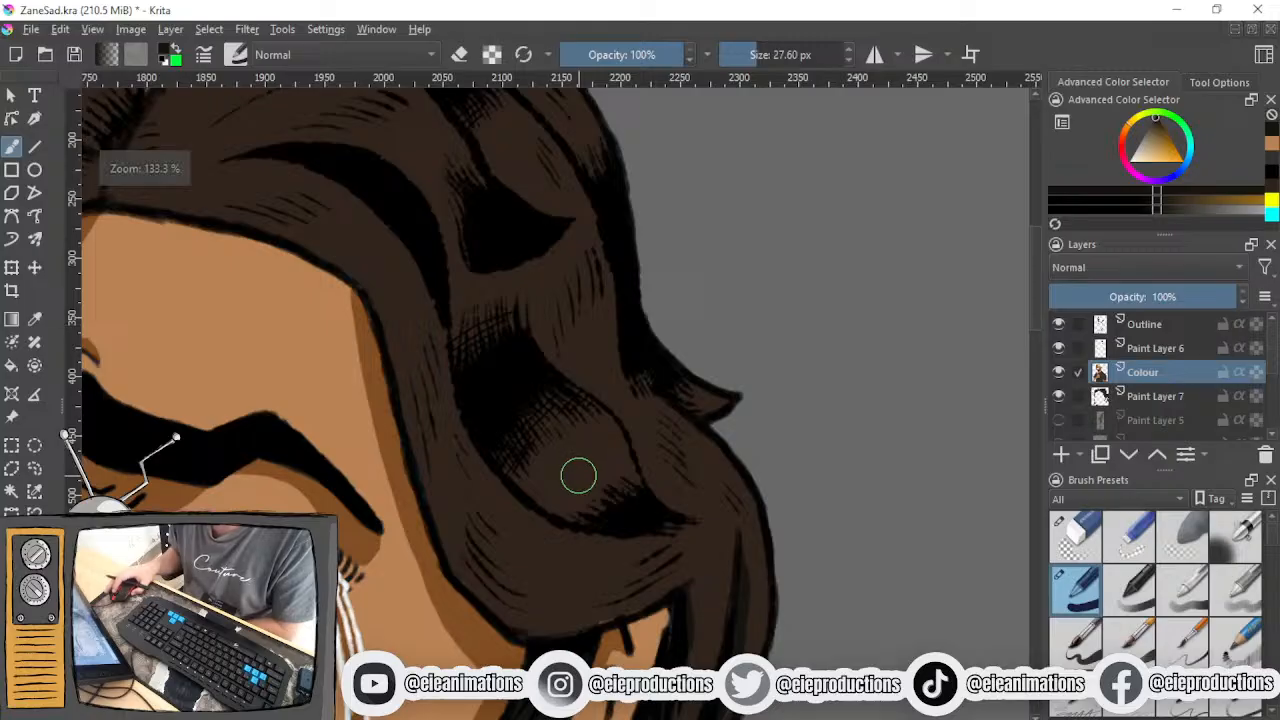
left_click(744, 61)
left_click_drag(606, 366, 579, 188)
mouse_move(622, 400)
left_mouse_down()
mouse_move(591, 366)
mouse_move(676, 505)
left_mouse_up()
mouse_move(565, 446)
left_mouse_down()
mouse_move(606, 457)
mouse_move(663, 511)
mouse_move(648, 715)
left_mouse_up()
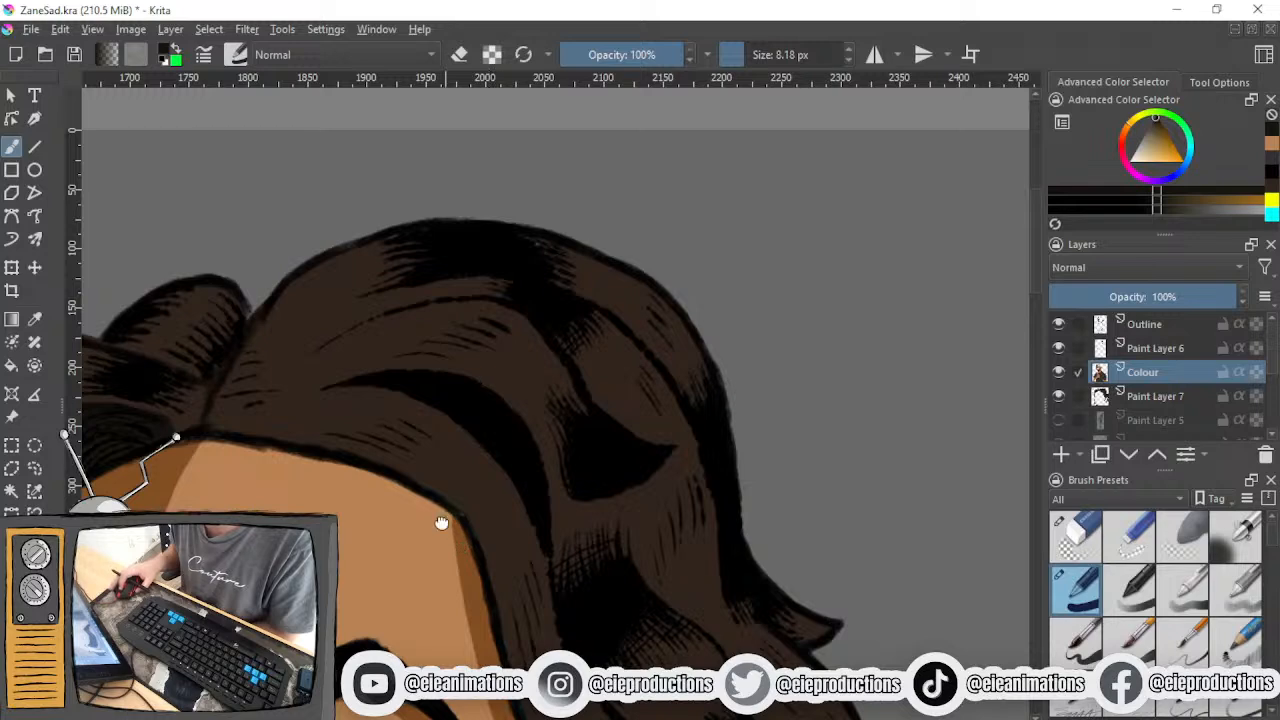
left_click_drag(440, 520, 554, 554)
left_click_drag(525, 436, 472, 474)
left_click_drag(551, 343, 525, 401)
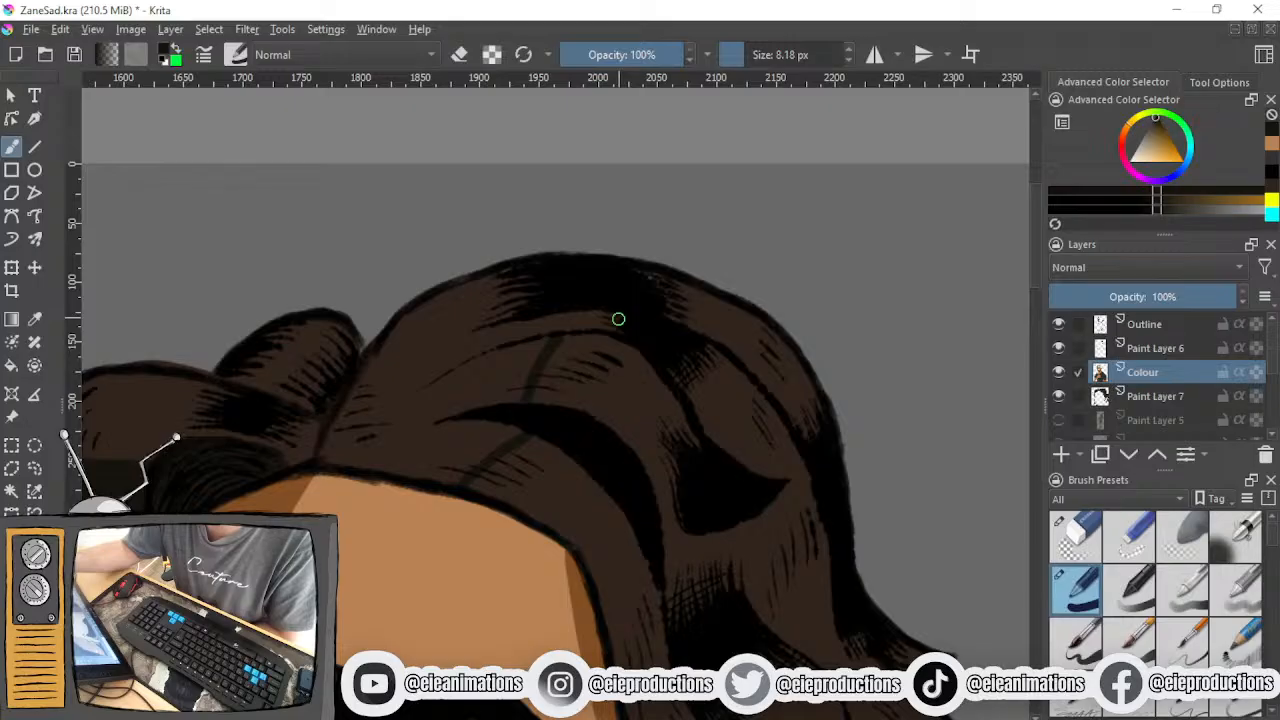
- Thicken the shadow between the upper hair strands with additional dark strokes along the boundary
left_click_drag(662, 340, 597, 302)
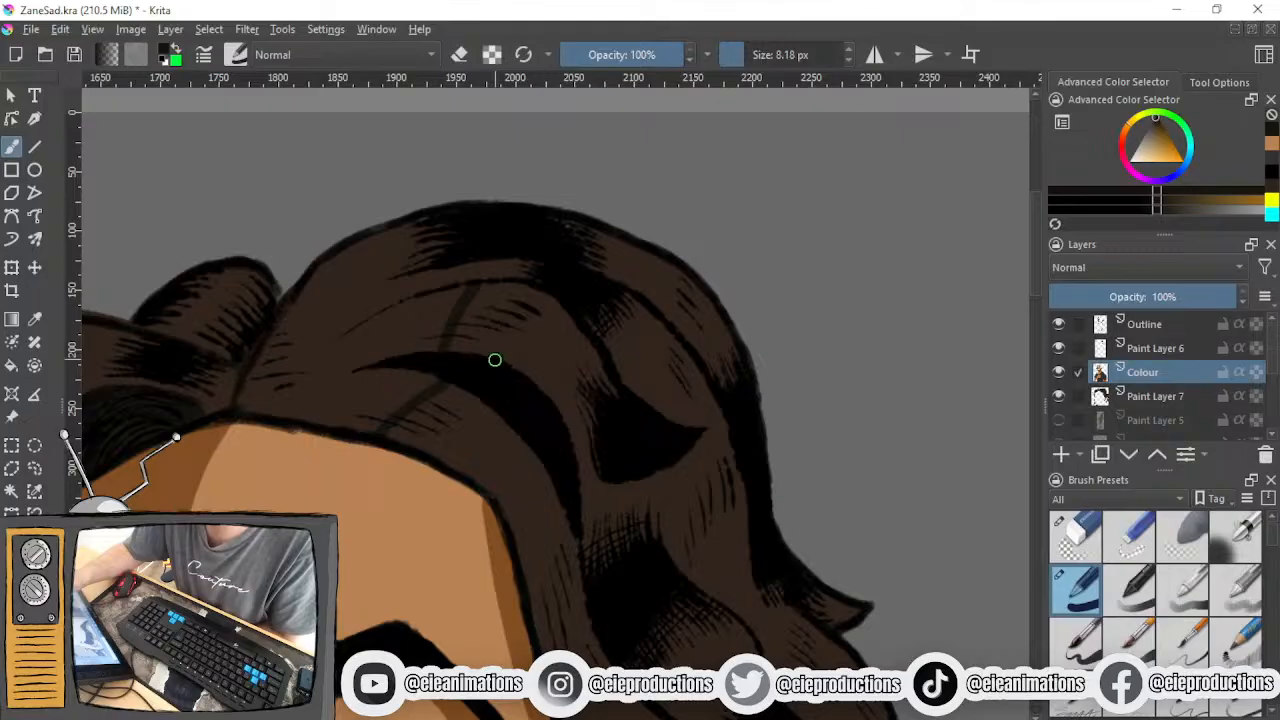
left_click_drag(534, 296, 459, 351)
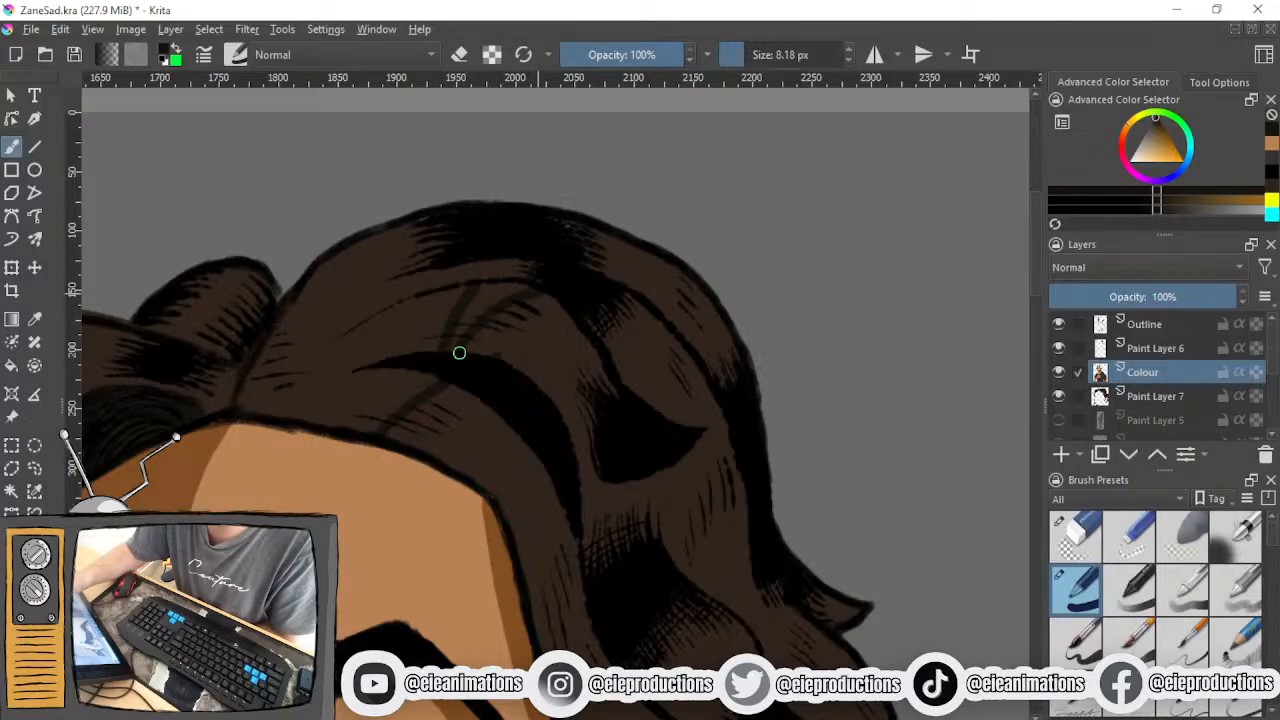
left_click_drag(486, 301, 443, 343)
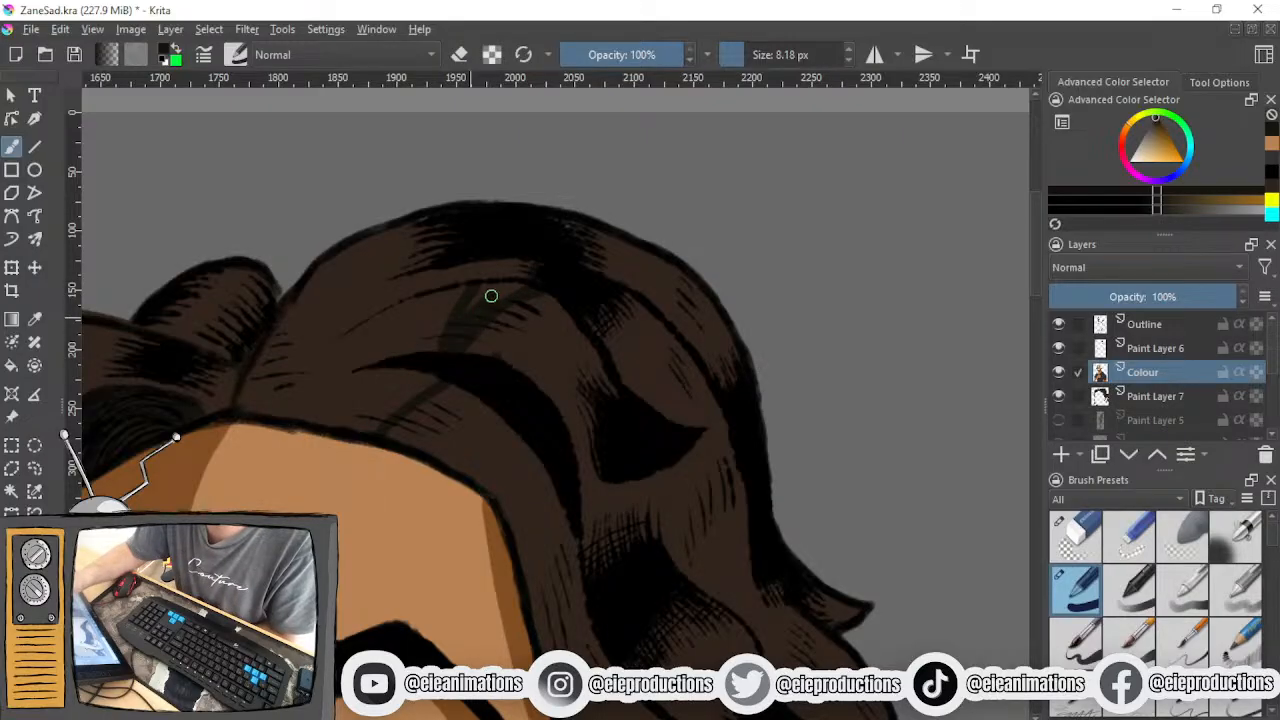
left_click_drag(468, 297, 473, 286)
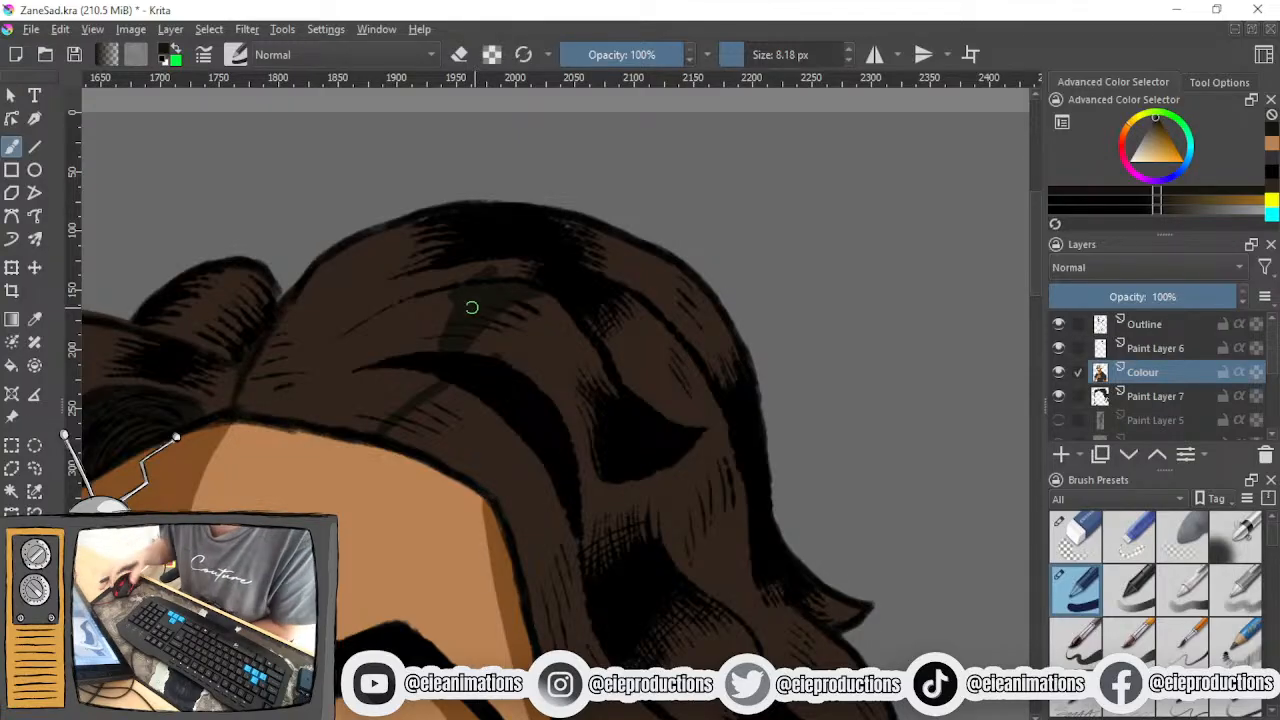
- Fill the front section of hair above the forehead with the shadow colour using the 27.60 px brush
left_click_drag(446, 314, 529, 353)
mouse_move(380, 371)
left_mouse_down()
mouse_move(354, 380)
mouse_move(360, 371)
mouse_move(327, 442)
left_mouse_up()
mouse_move(466, 335)
left_mouse_down("shift")
mouse_move(492, 335)
mouse_move(431, 409)
mouse_move(503, 377)
mouse_move(514, 336)
mouse_move(631, 280)
mouse_move(549, 334)
mouse_move(647, 265)
mouse_move(426, 309)
mouse_move(543, 260)
mouse_move(546, 277)
mouse_move(331, 434)
mouse_move(502, 400)
mouse_move(500, 417)
mouse_move(457, 454)
mouse_move(390, 443)
left_mouse_up("shift")
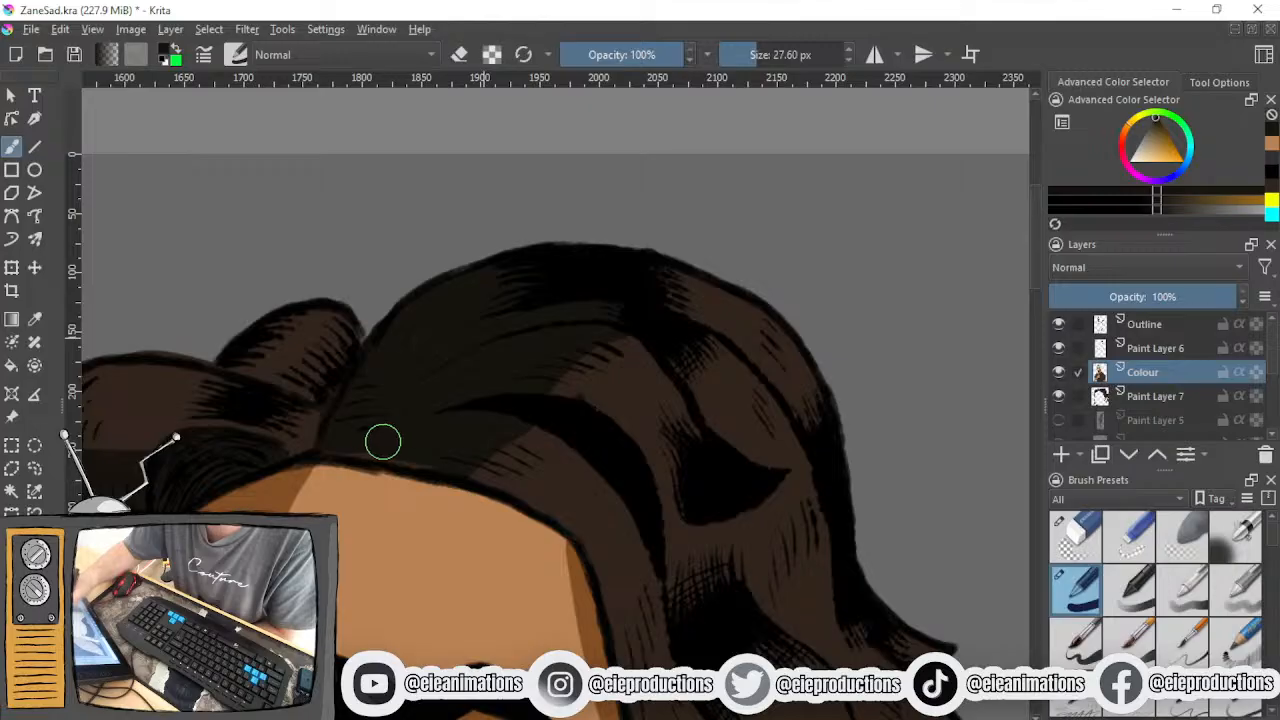
scroll(483, 450, "down", 1)
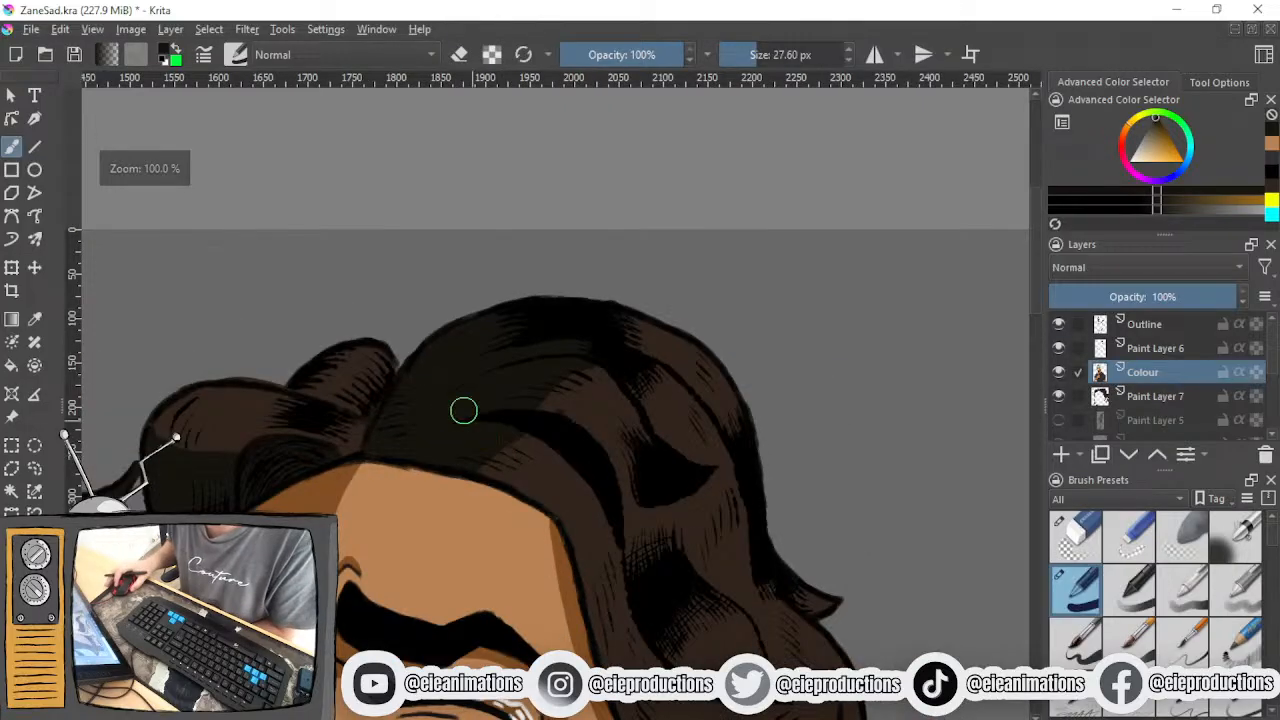
scroll(424, 369, "up", 2)
- Resample the dark hair-shadow colour for shading the wavy locks at the side of the head
left_click_drag(527, 420, 294, 366)
scroll(543, 428, "down", 2)
left_click_drag(558, 440, 503, 336)
scroll(590, 504, "up", 2)
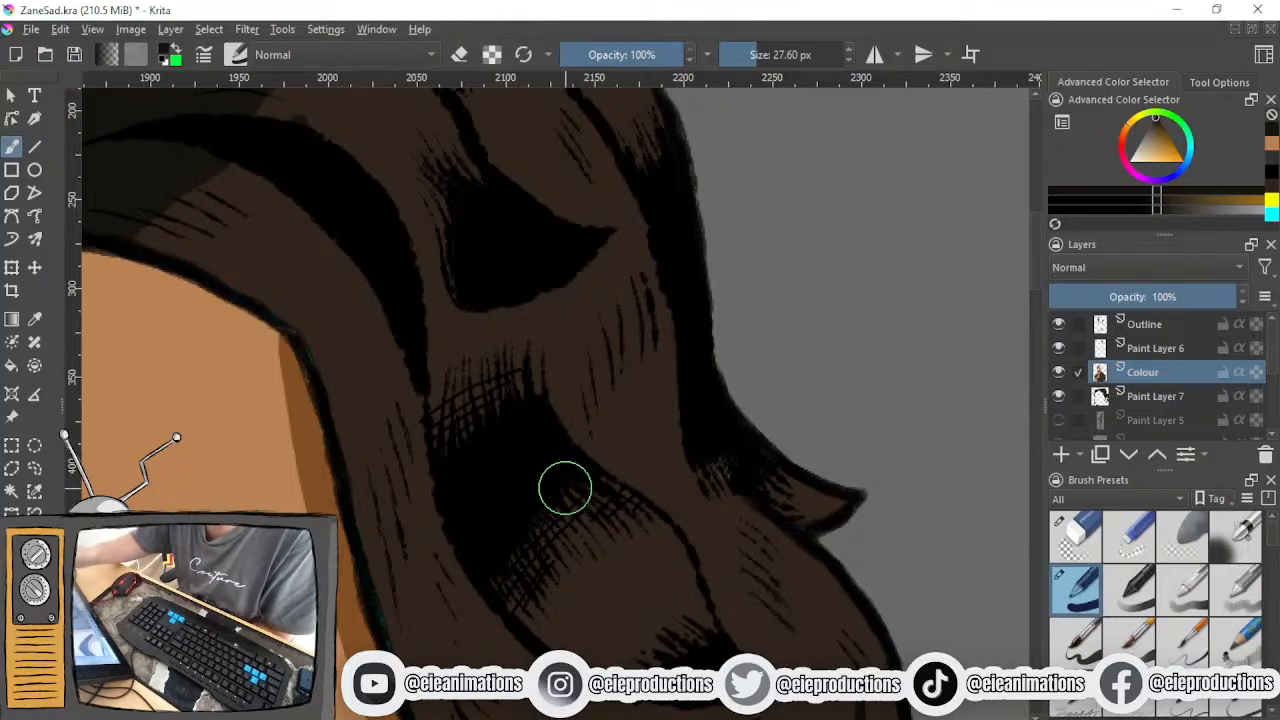
mouse_move(565, 488)
left_mouse_down()
mouse_move(614, 494)
mouse_move(514, 551)
mouse_move(563, 517)
mouse_move(513, 589)
mouse_move(617, 503)
mouse_move(634, 462)
mouse_move(652, 471)
left_mouse_up()
left_click(644, 456, "ctrl")
scroll(658, 472, "down", 2)
left_click_drag(638, 408, 743, 528)
scroll(518, 466, "up", 2)
left_click(457, 465, "ctrl")
- Set the brush size to 4.54 px and paint a dark shadow band across the wave beside the flicked lock
scroll(572, 460, "down", 3)
left_click_drag(566, 430, 404, 310)
scroll(506, 486, "up", 2)
left_click_drag(545, 511, 451, 560)
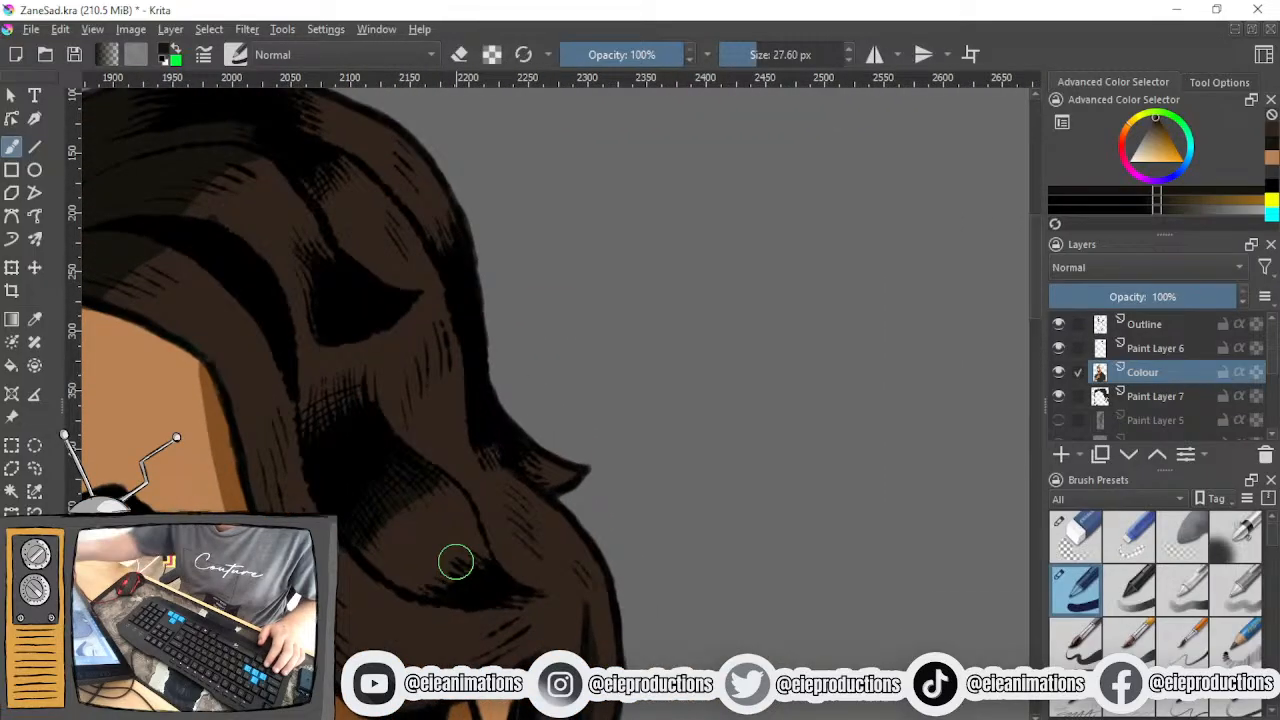
left_click_drag(748, 58, 740, 62)
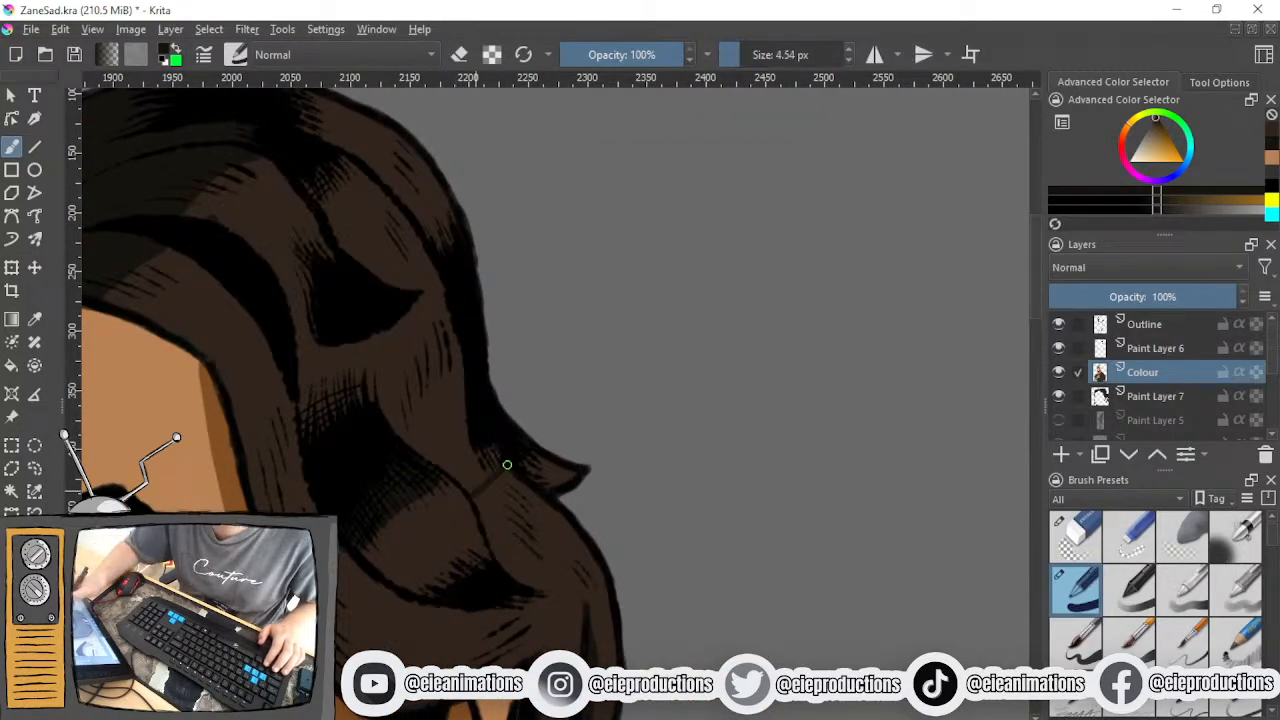
mouse_move(494, 449)
left_mouse_down()
mouse_move(452, 470)
mouse_move(437, 454)
left_mouse_up()
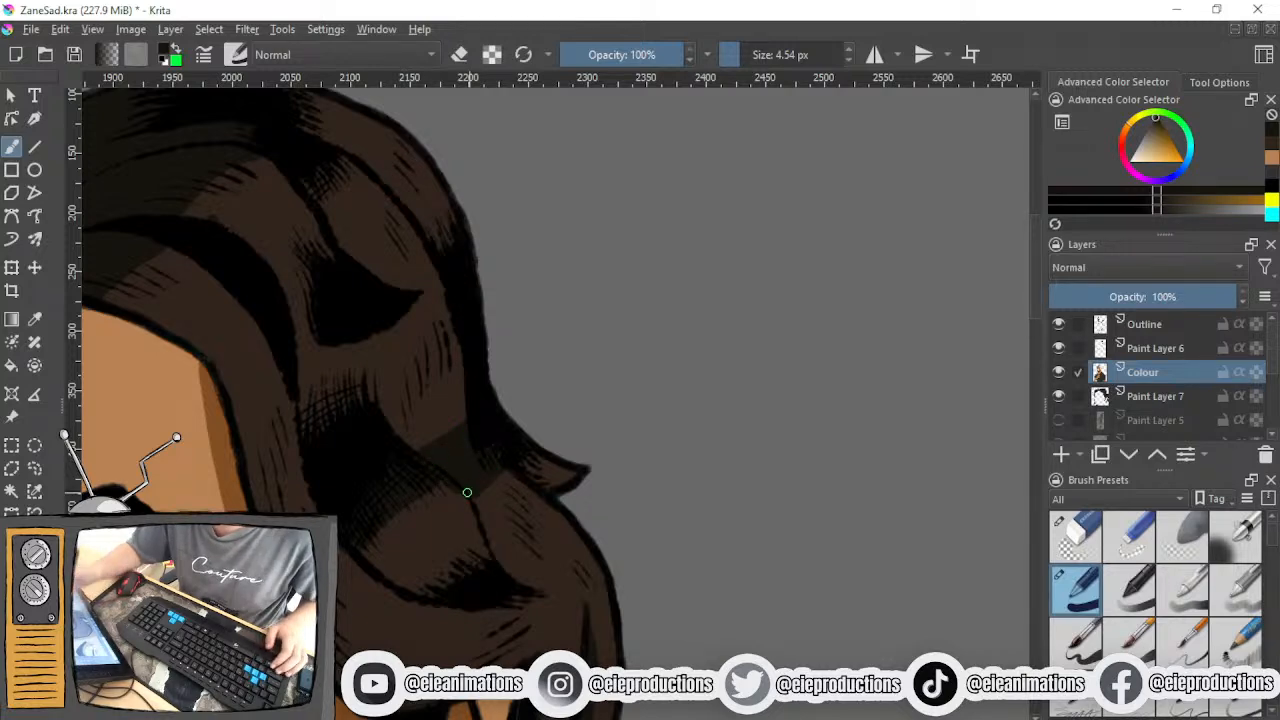
- Extend the dark shadow over the flicked hair tip and the upper part of the lock beneath it
scroll(534, 483, "up", 2)
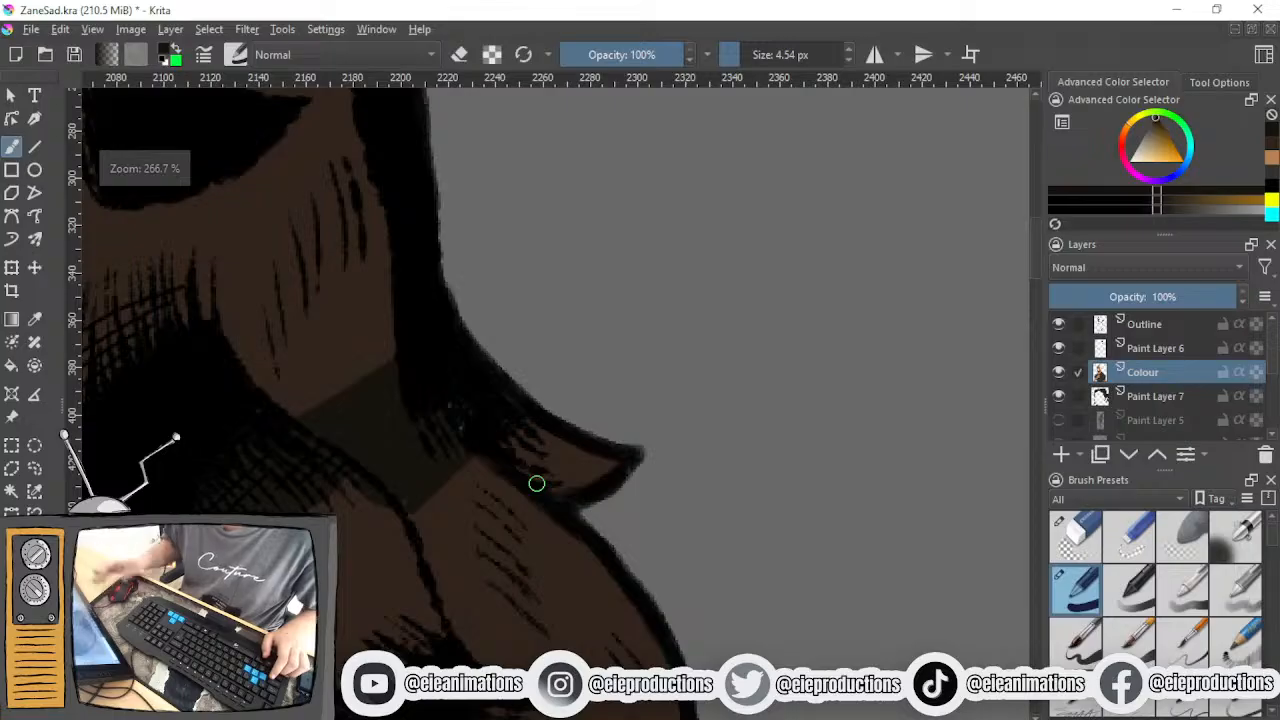
mouse_move(516, 432)
left_mouse_down()
mouse_move(524, 464)
mouse_move(560, 474)
mouse_move(601, 453)
left_mouse_up()
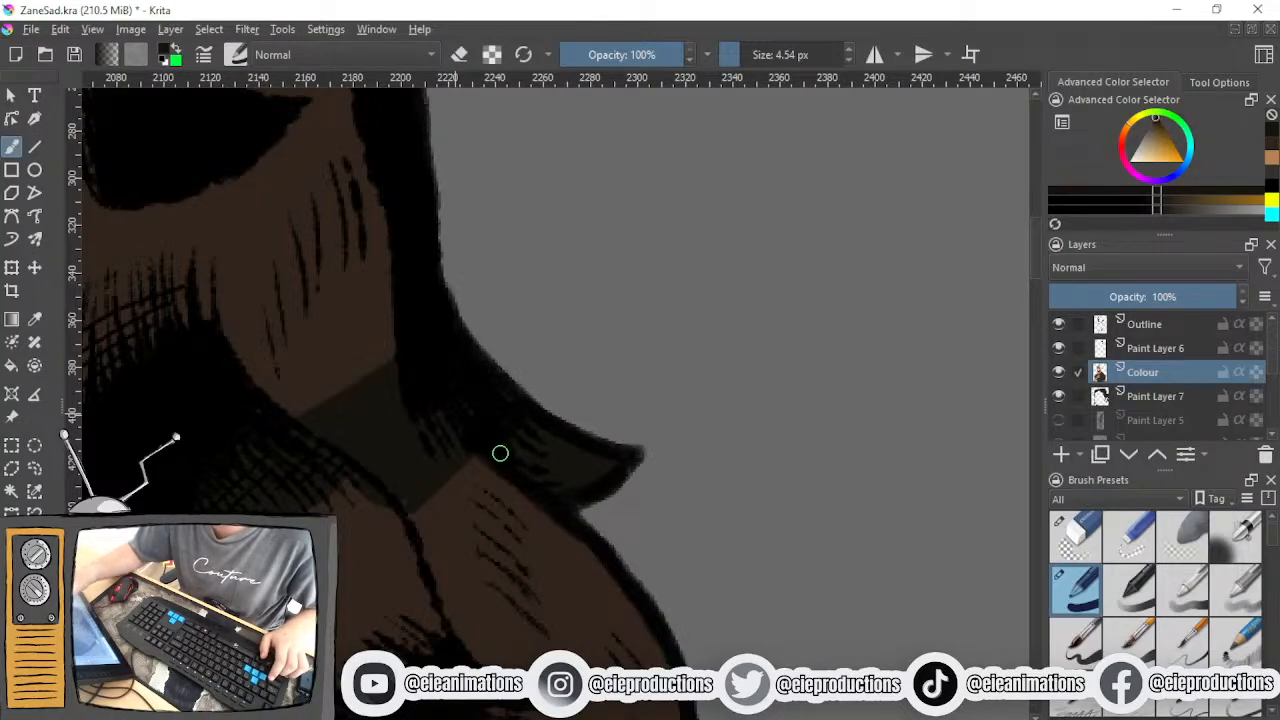
scroll(503, 453, "down", 3)
scroll(503, 526, "up", 2)
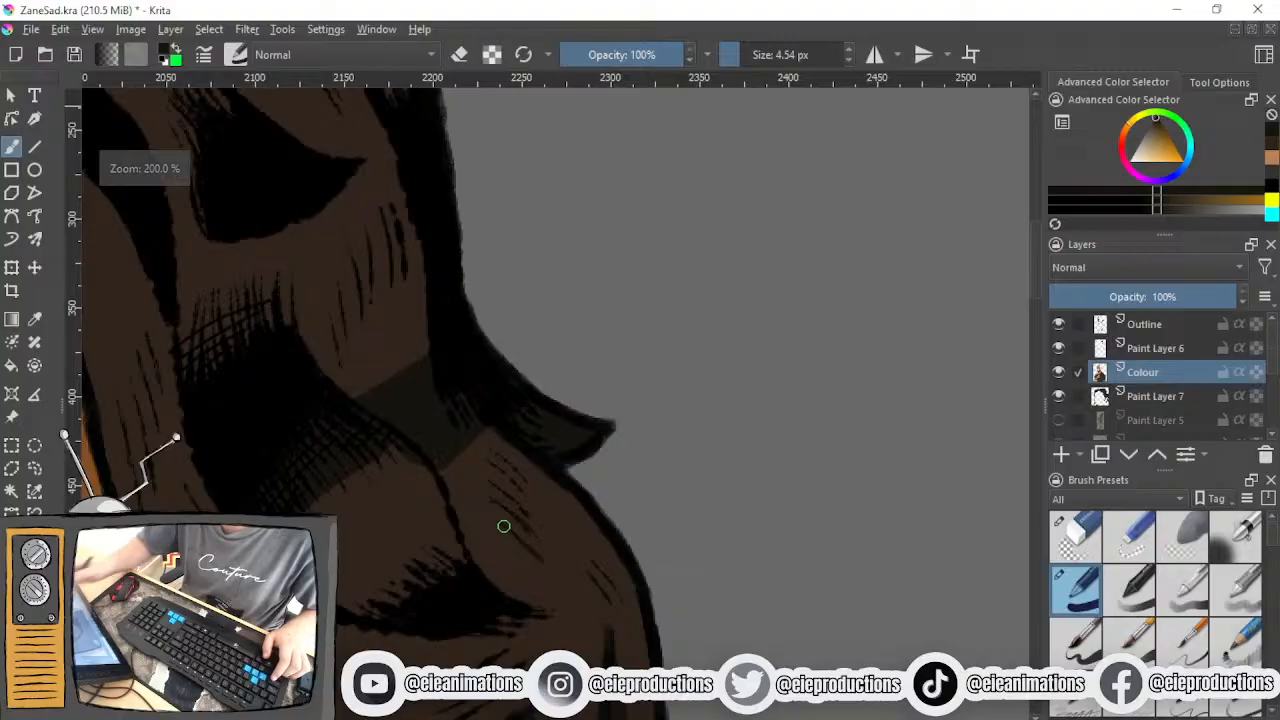
mouse_move(504, 526)
left_mouse_down()
mouse_move(513, 497)
mouse_move(550, 475)
mouse_move(479, 517)
mouse_move(484, 429)
mouse_move(482, 471)
left_mouse_up()
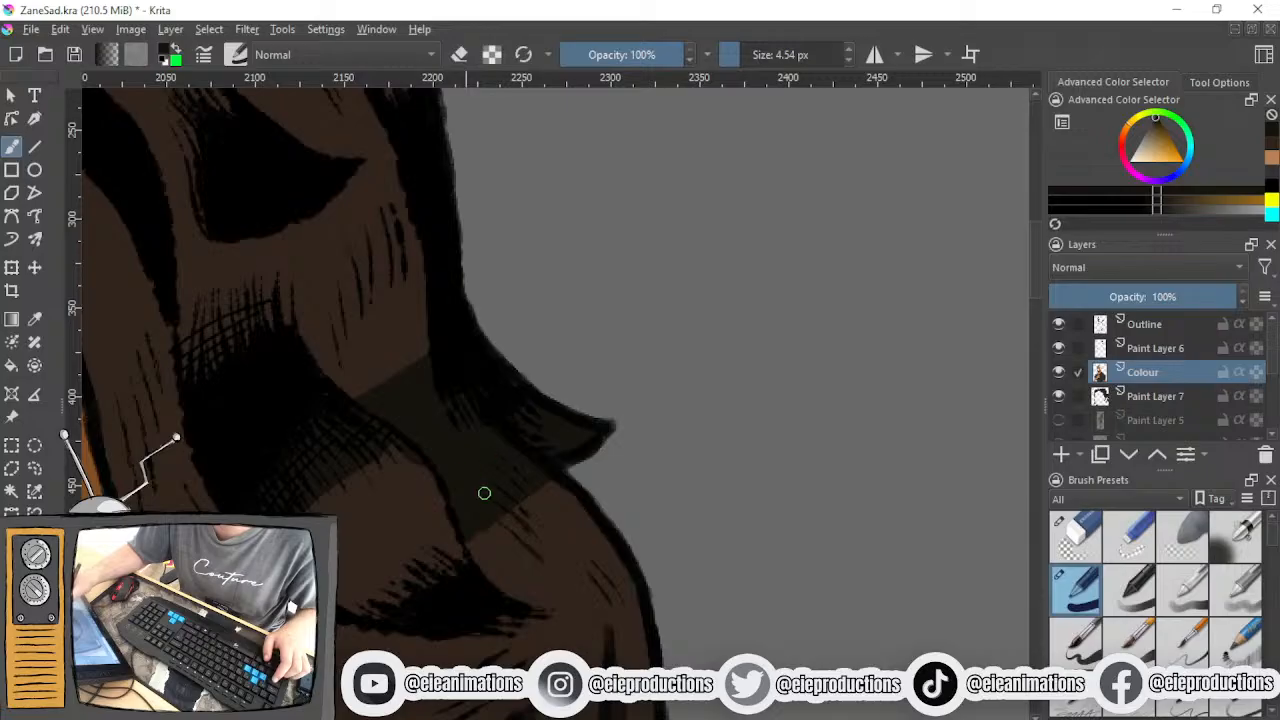
- Inspect the shaded hair and compare the artwork by toggling the visibility of Paint Layer 5 and the Colour layer
scroll(495, 468, "down", 3)
scroll(449, 429, "up", 2)
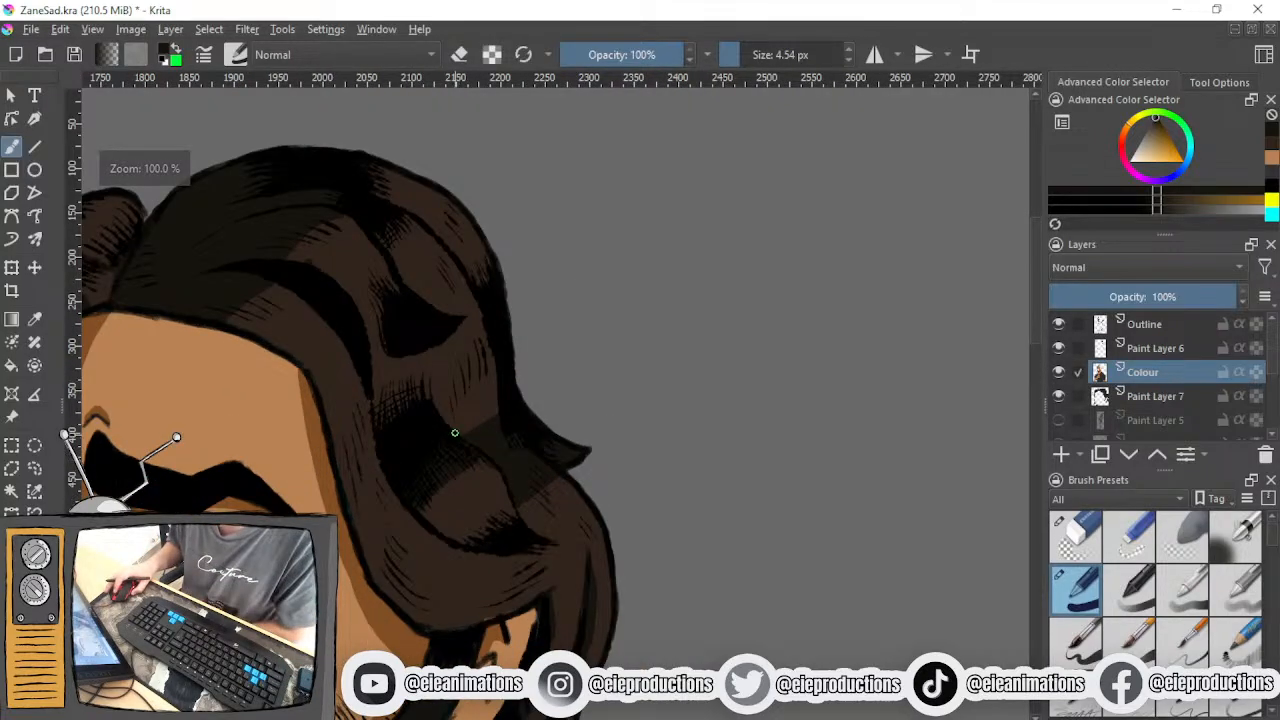
mouse_move(455, 471)
left_mouse_down()
mouse_move(458, 494)
mouse_move(446, 343)
left_mouse_up()
left_click_drag(536, 536, 440, 361)
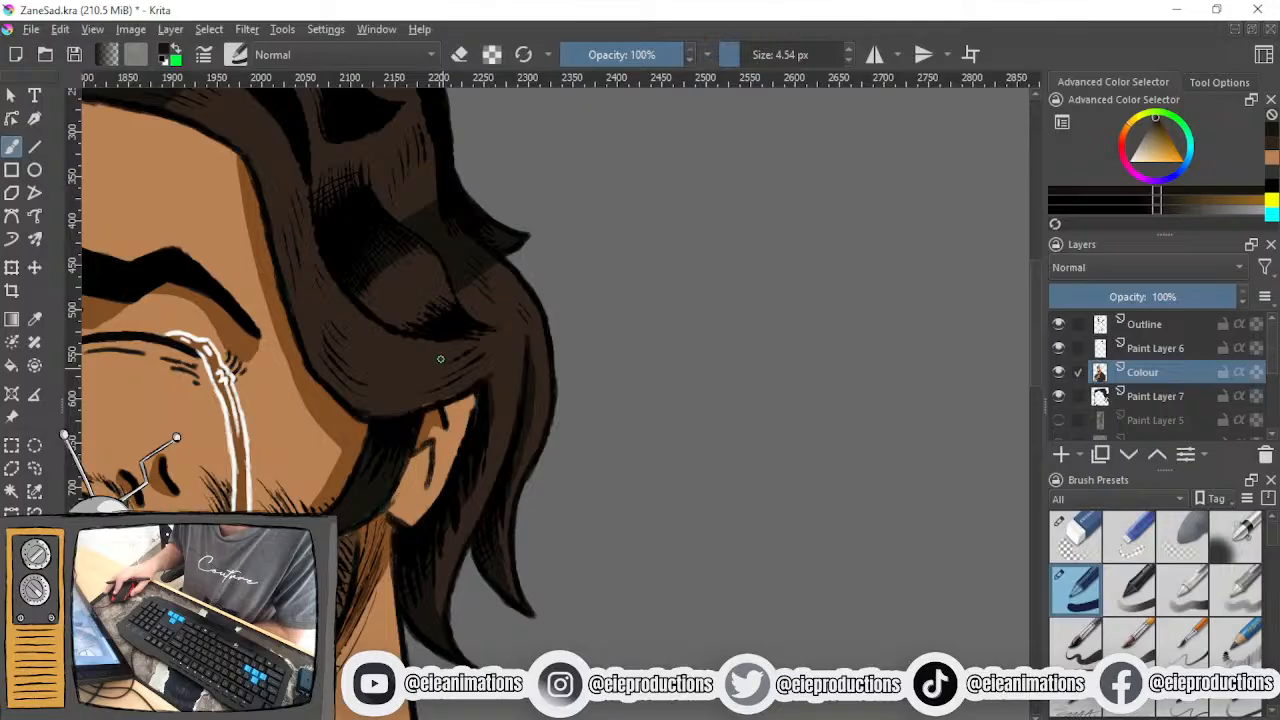
left_click_drag(478, 452, 560, 590)
left_click(1060, 421)
scroll(784, 427, "down", 2)
left_click_drag(722, 415, 988, 384)
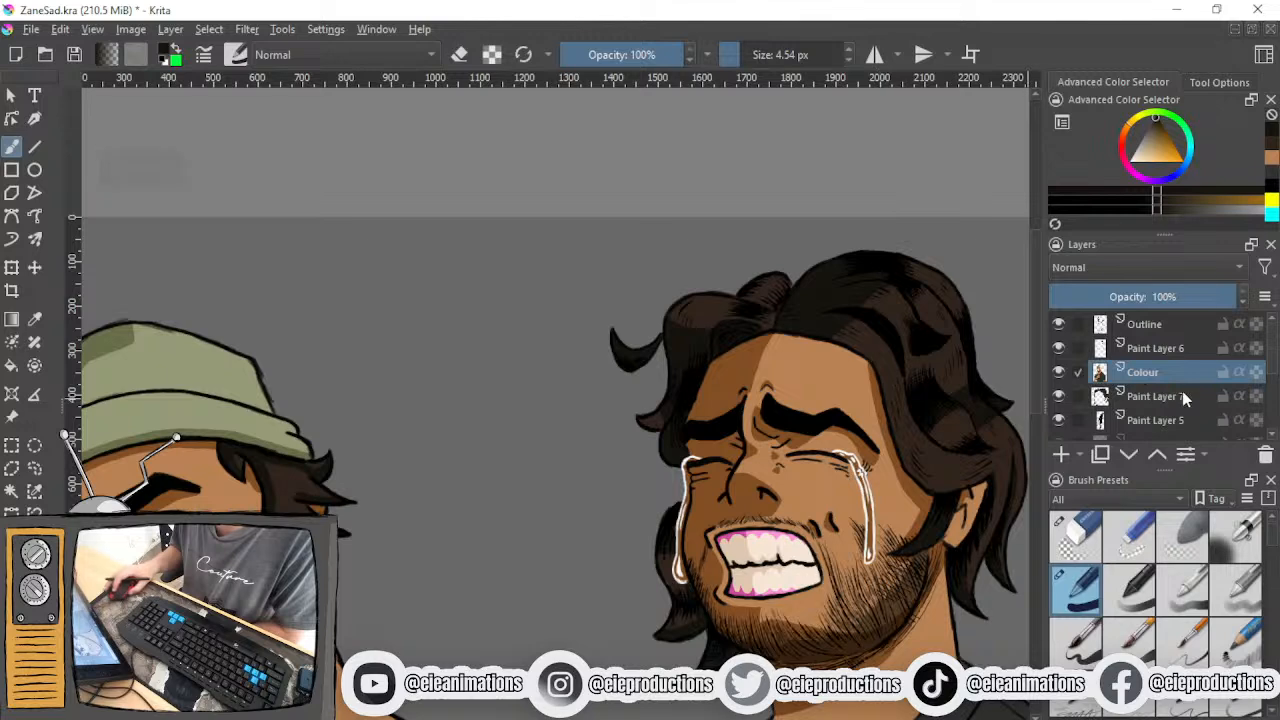
scroll(1062, 414, "down", 2)
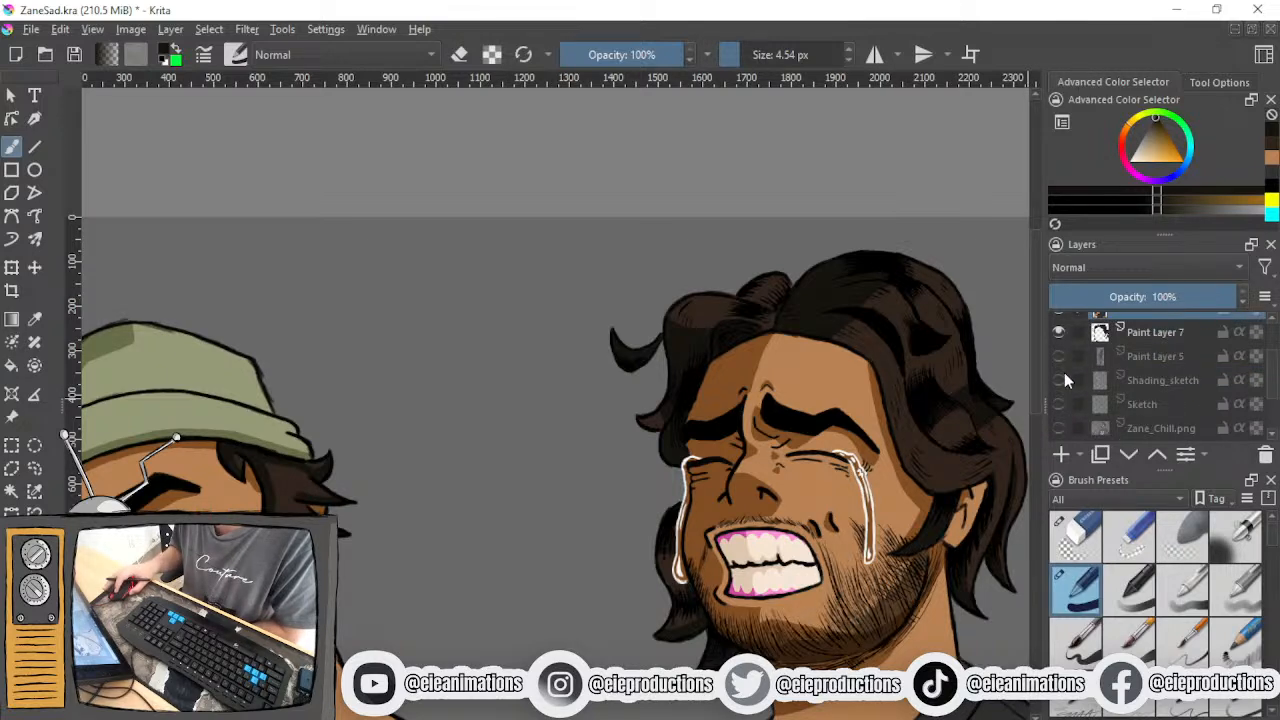
scroll(1068, 386, "up", 2)
left_click(1059, 372)
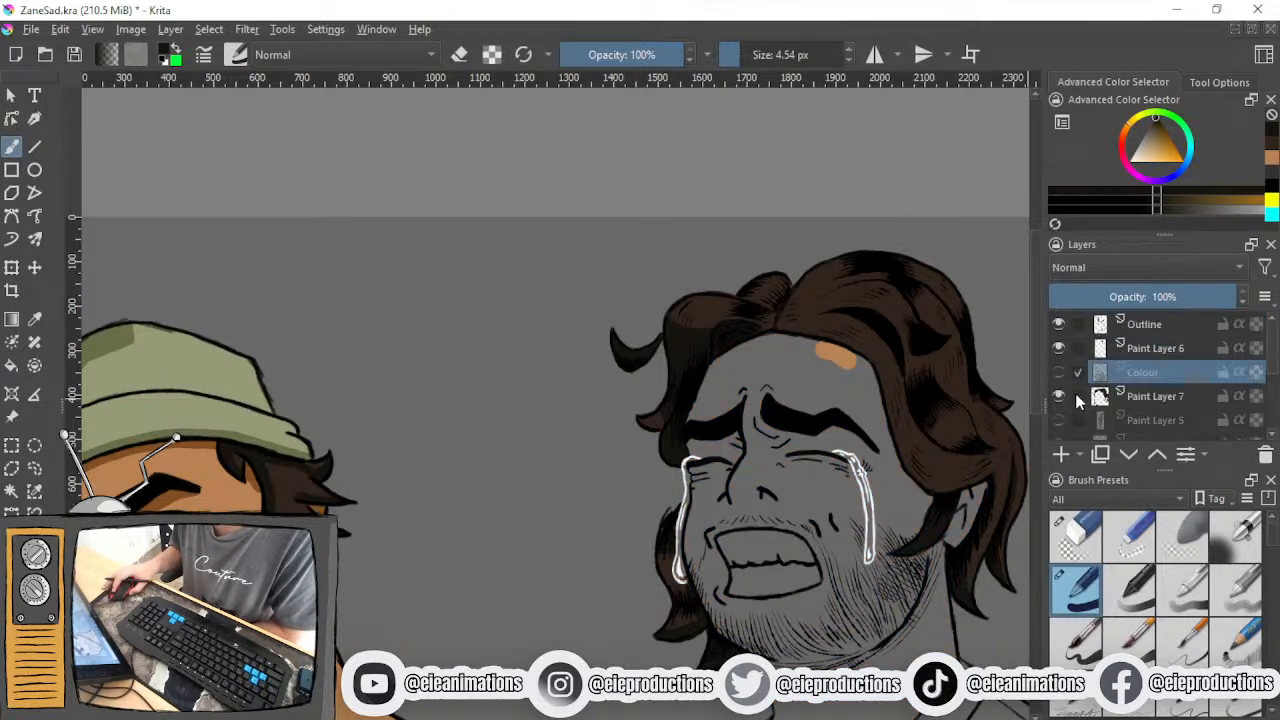
left_click(1059, 374)
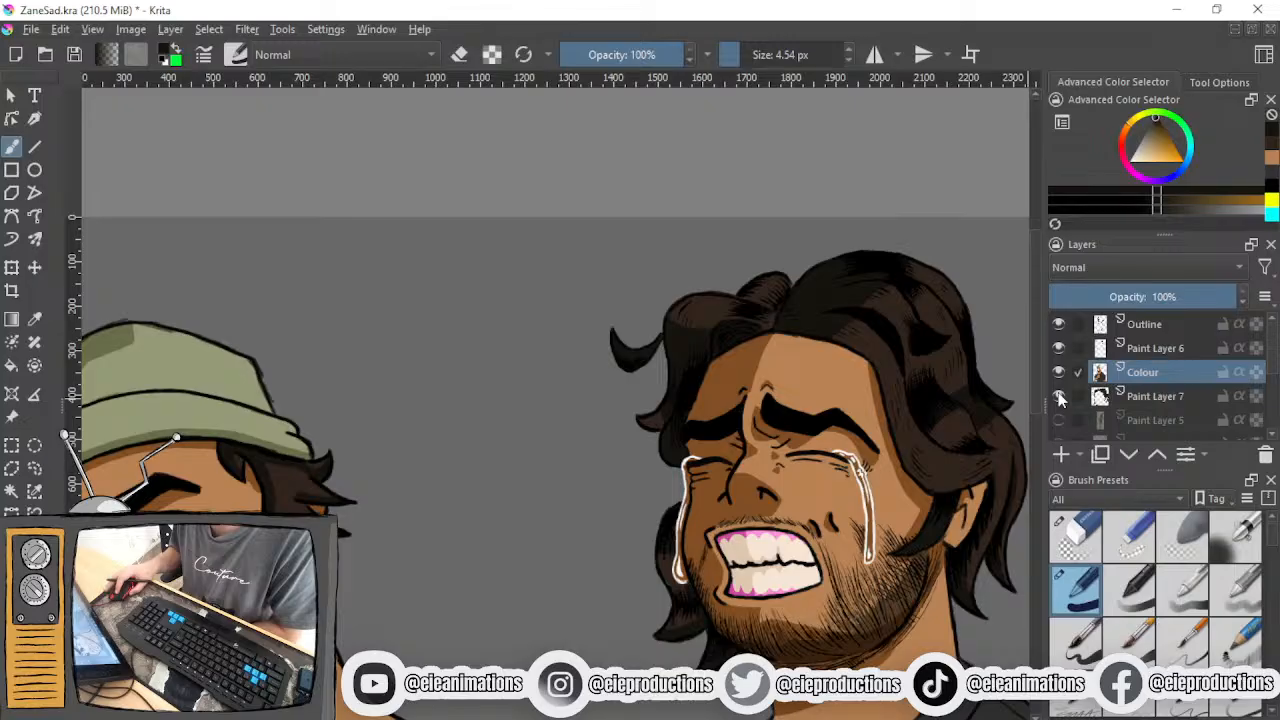
- Swap the Zane_sad.png reference for Zane_Chill.png, examine its hair shading beside the portrait, and hide the reference again
scroll(1061, 399, "down", 5)
left_click(1059, 389)
left_click(1059, 365)
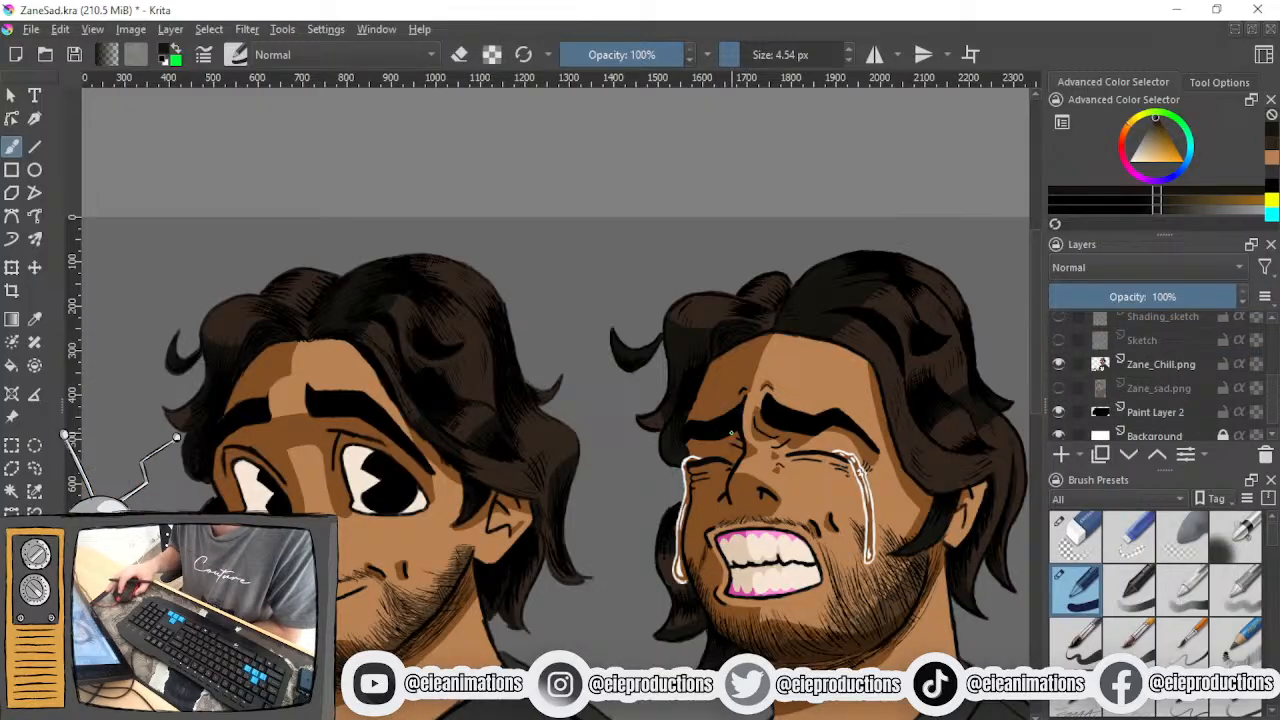
scroll(505, 380, "up", 2)
left_click_drag(583, 520, 153, 400)
scroll(440, 436, "down", 1)
left_click_drag(423, 438, 643, 478)
left_click_drag(547, 501, 412, 514)
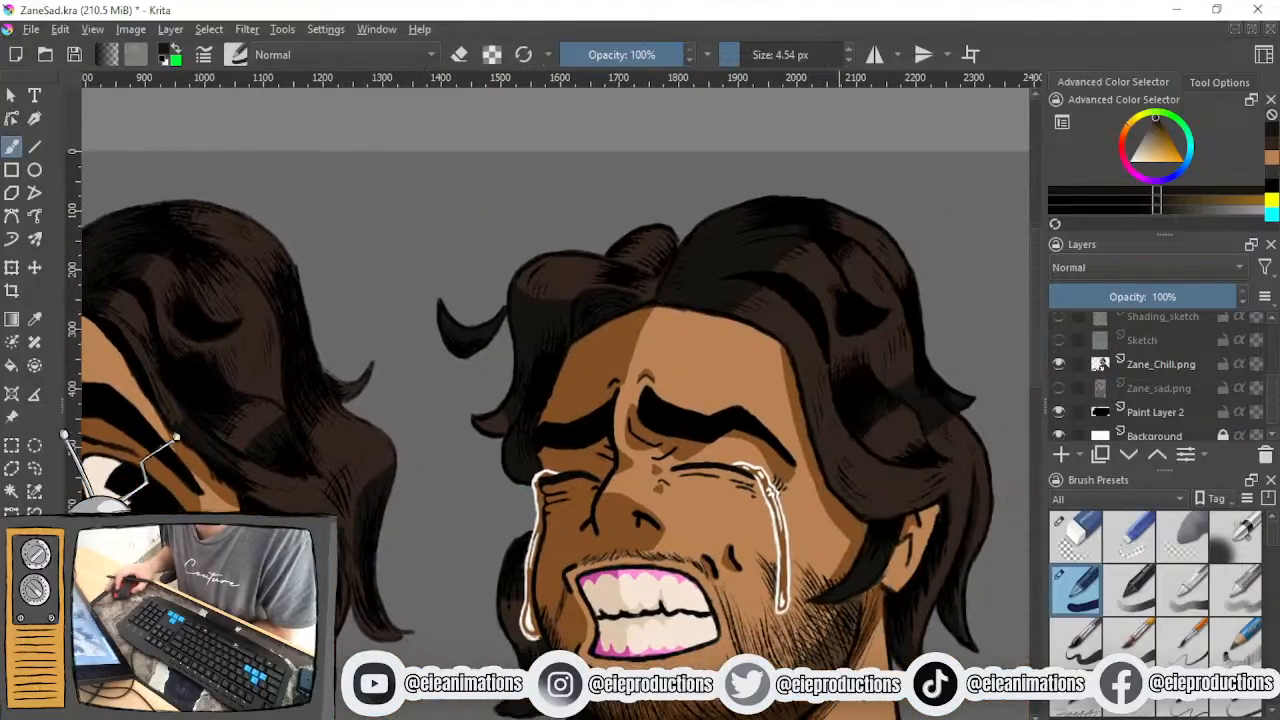
left_click(1059, 364)
- Outline a curved shadow edge on the Colour layer along the large hair wave framing the face above the ear
scroll(1091, 400, "up", 5)
scroll(716, 397, "up", 4)
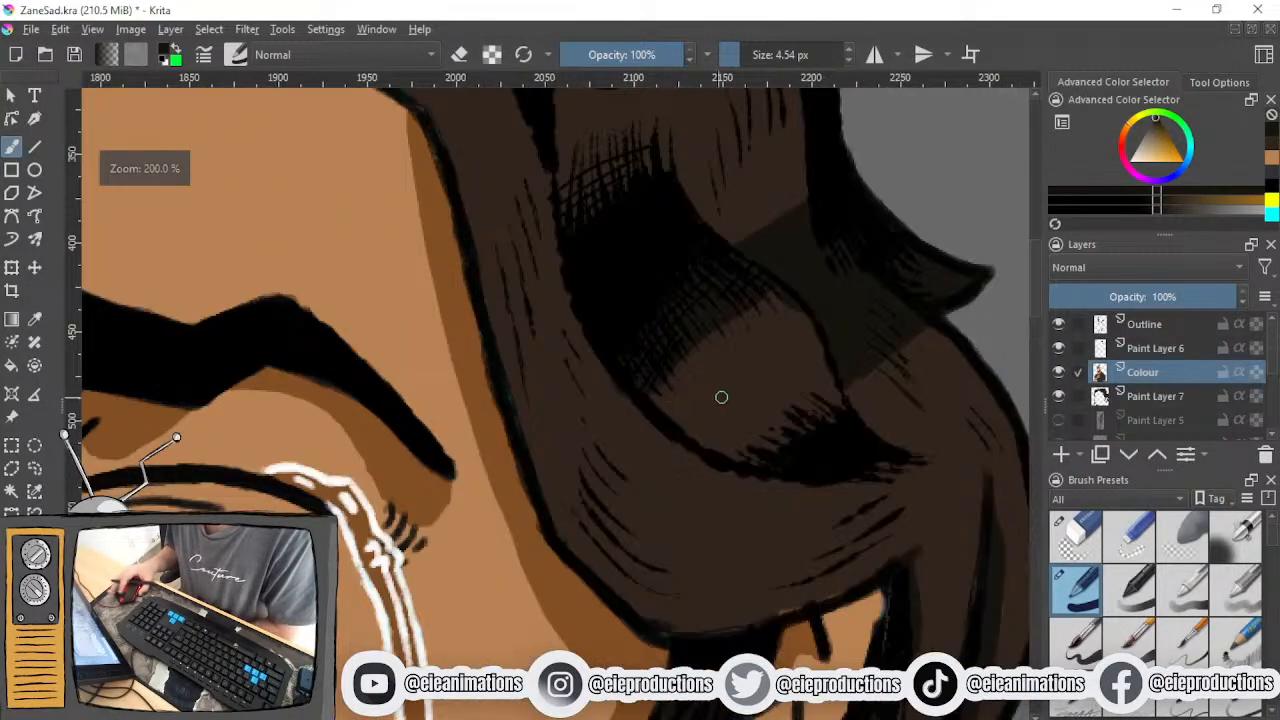
left_click_drag(631, 416, 553, 513)
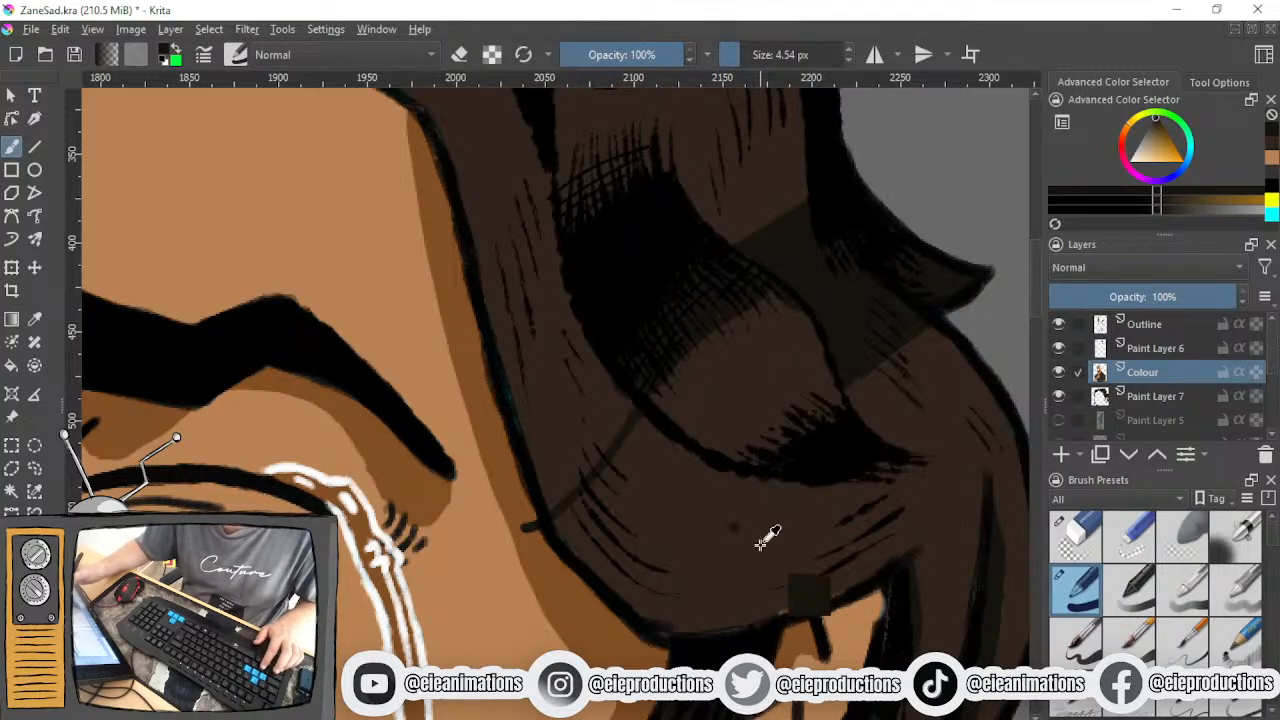
key("ctrl+z")
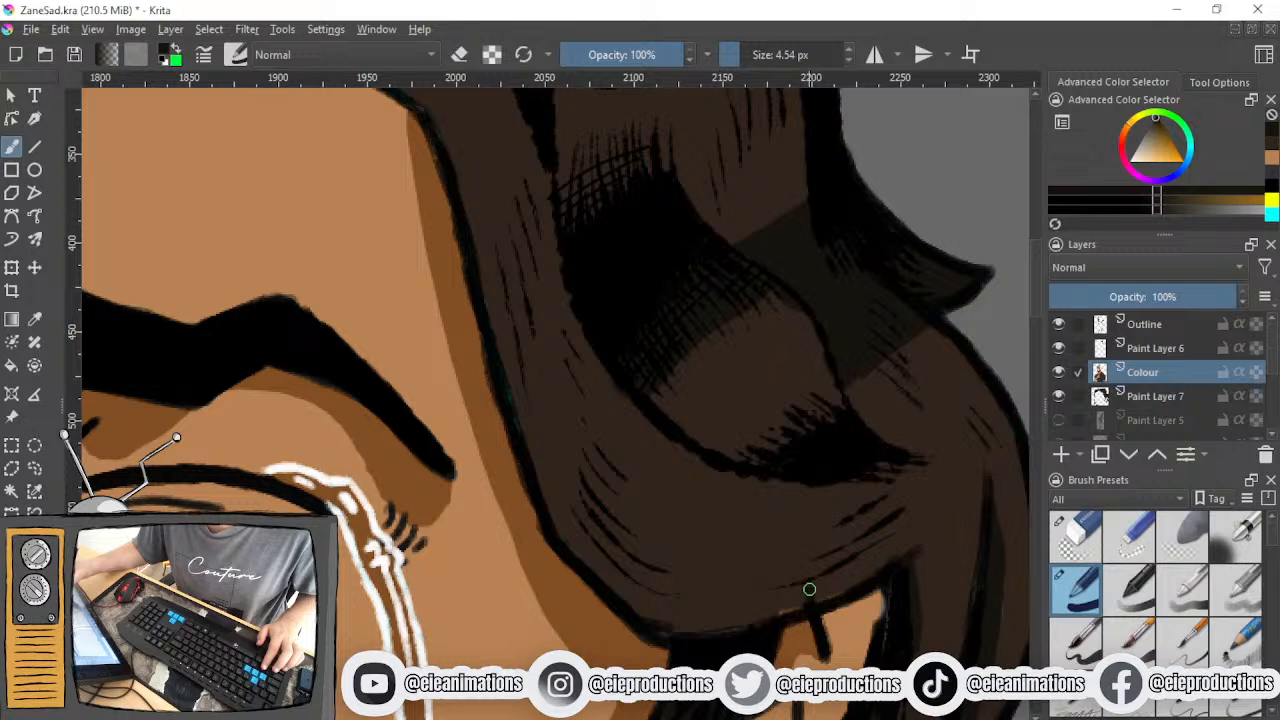
mouse_move(805, 558)
left_mouse_down()
mouse_move(672, 522)
mouse_move(608, 464)
mouse_move(509, 310)
left_mouse_up()
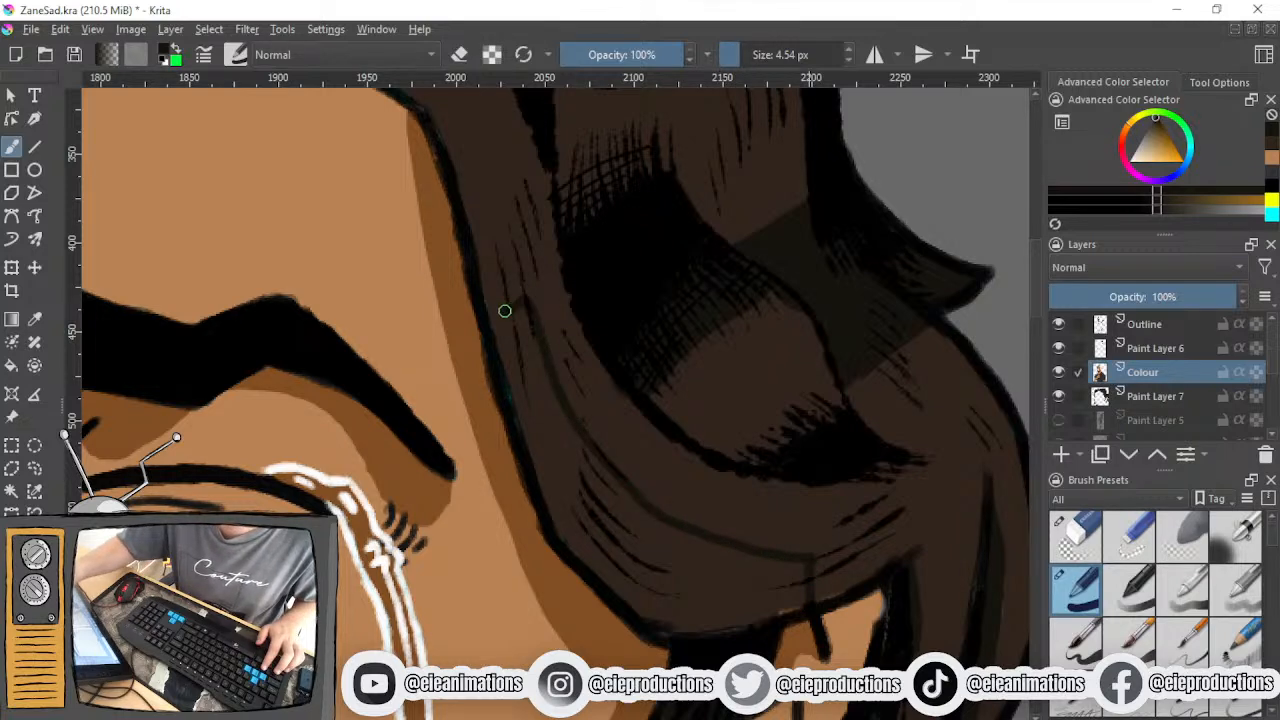
scroll(540, 389, "down", 2)
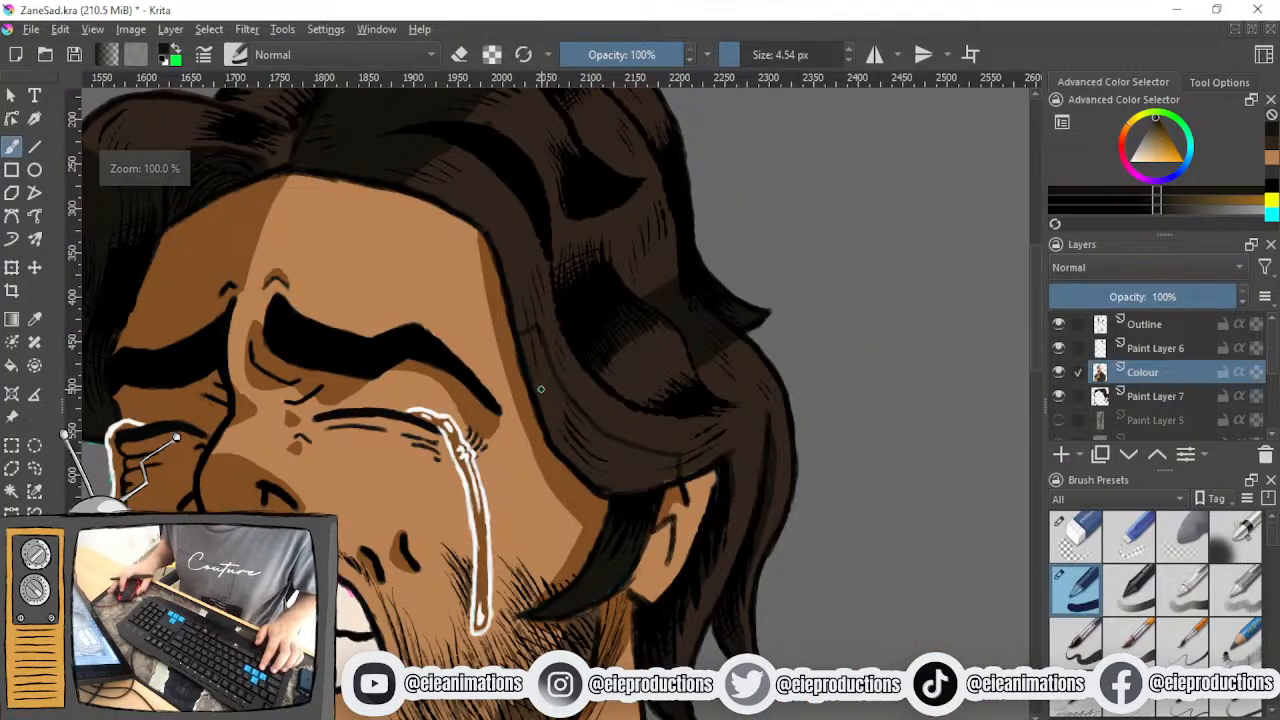
- Paint dark shadow along the face-side edge of the large wave, from the forehead down to its lower curve
scroll(540, 389, "up", 2)
left_click_drag(532, 366, 549, 526)
mouse_move(447, 234)
left_mouse_down()
mouse_move(528, 364)
mouse_move(544, 452)
mouse_move(531, 389)
mouse_move(551, 444)
mouse_move(549, 426)
mouse_move(473, 274)
mouse_move(513, 372)
mouse_move(503, 305)
mouse_move(515, 330)
mouse_move(529, 433)
mouse_move(519, 436)
mouse_move(494, 339)
mouse_move(541, 525)
mouse_move(544, 454)
mouse_move(592, 568)
mouse_move(550, 580)
mouse_move(559, 521)
mouse_move(630, 649)
mouse_move(652, 653)
mouse_move(613, 593)
left_mouse_up()
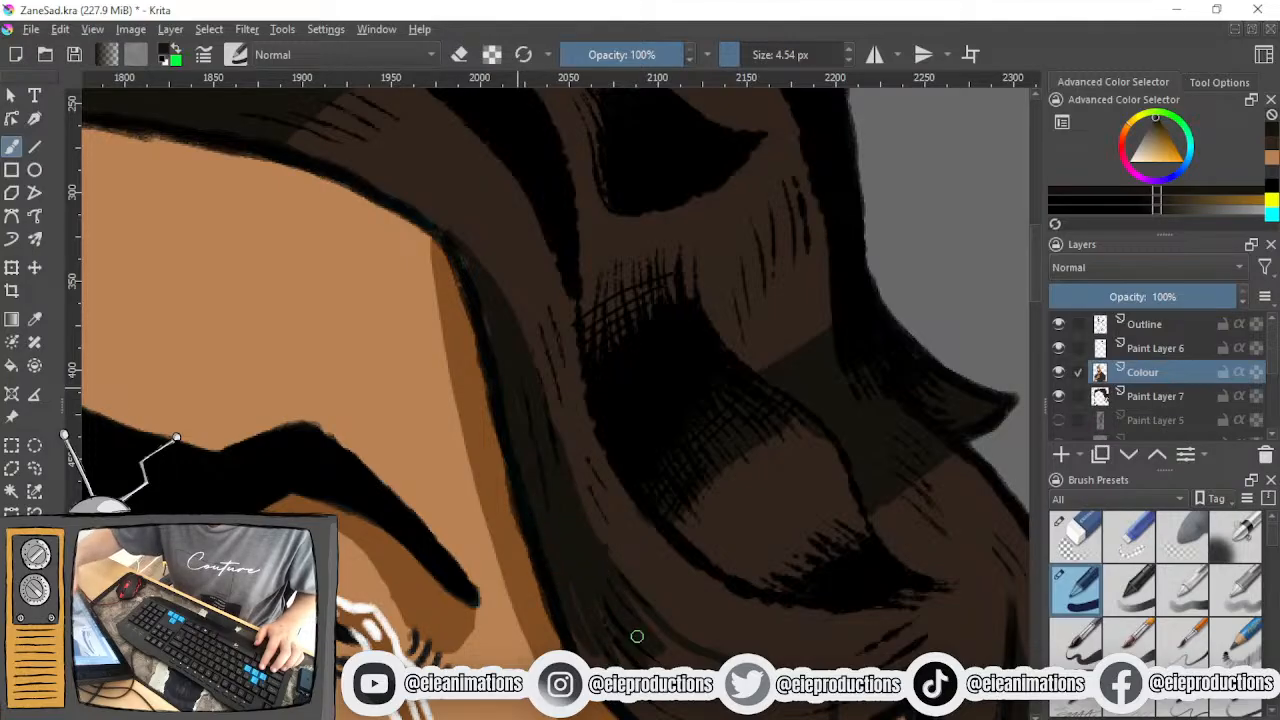
left_click_drag(777, 614, 617, 449)
mouse_move(404, 514)
left_mouse_down()
mouse_move(461, 568)
mouse_move(454, 541)
mouse_move(504, 573)
mouse_move(494, 513)
left_mouse_up()
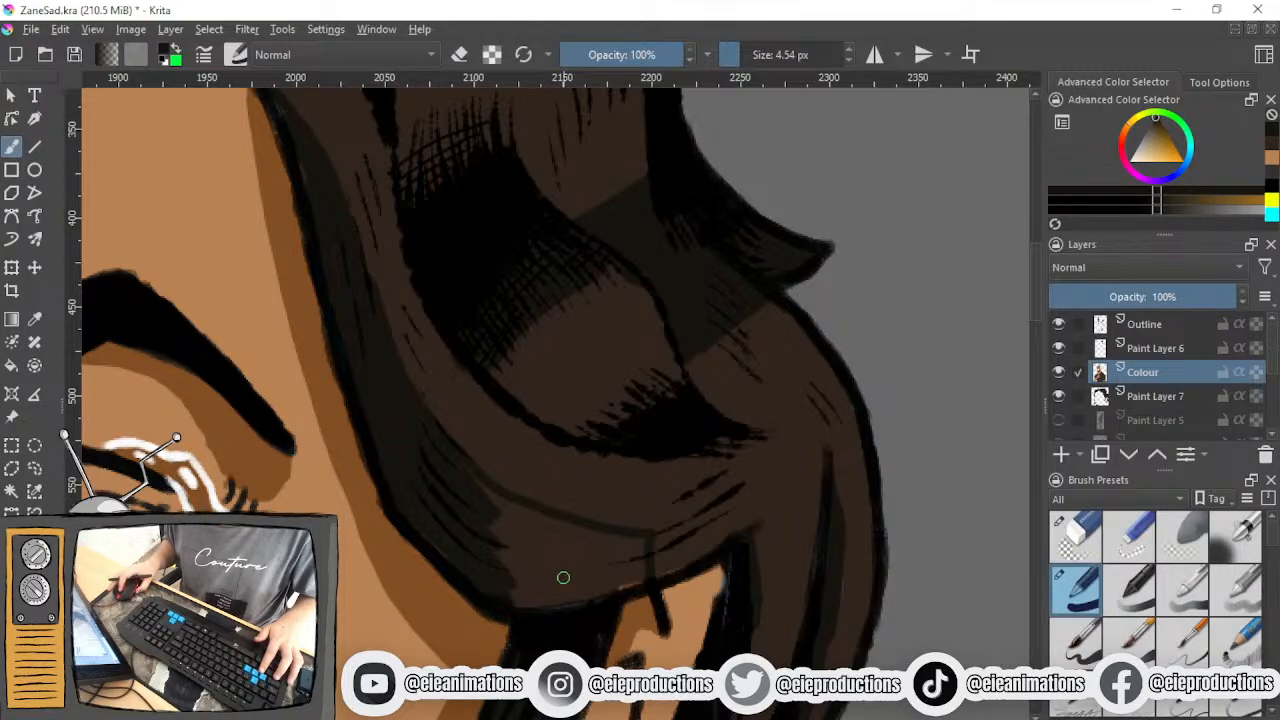
mouse_move(564, 572)
left_mouse_down()
mouse_move(633, 559)
mouse_move(643, 543)
mouse_move(638, 584)
mouse_move(562, 590)
mouse_move(600, 599)
left_mouse_up()
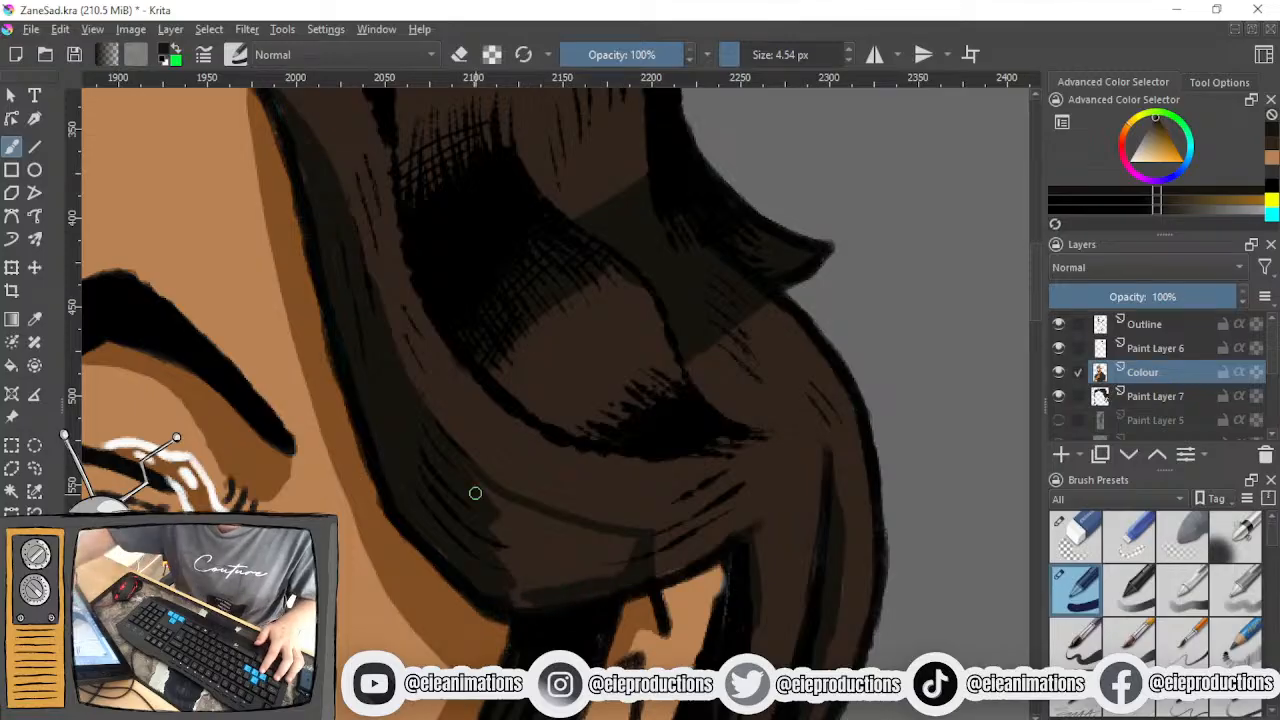
- Enlarge the brush to 17.38 px and fill the remaining shadow area in the lower curve of the wave
left_click_drag(505, 515, 535, 546)
left_click_drag(745, 55, 755, 55)
mouse_move(514, 556)
left_mouse_down()
mouse_move(507, 567)
mouse_move(591, 571)
mouse_move(631, 543)
mouse_move(531, 529)
mouse_move(608, 545)
left_mouse_up()
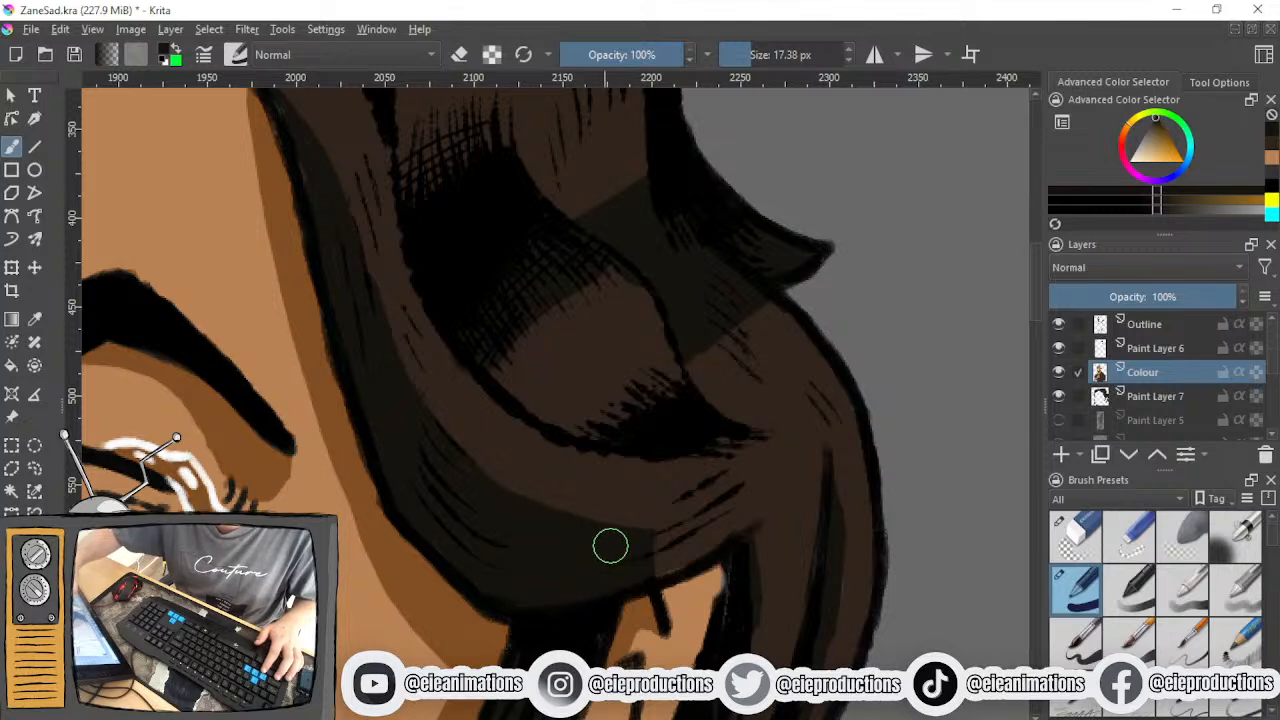
- Select the Outline layer, choose the 9 px brush preset with 15% opacity, and touch up the hair ink above the ear
left_click_drag(714, 600, 606, 461)
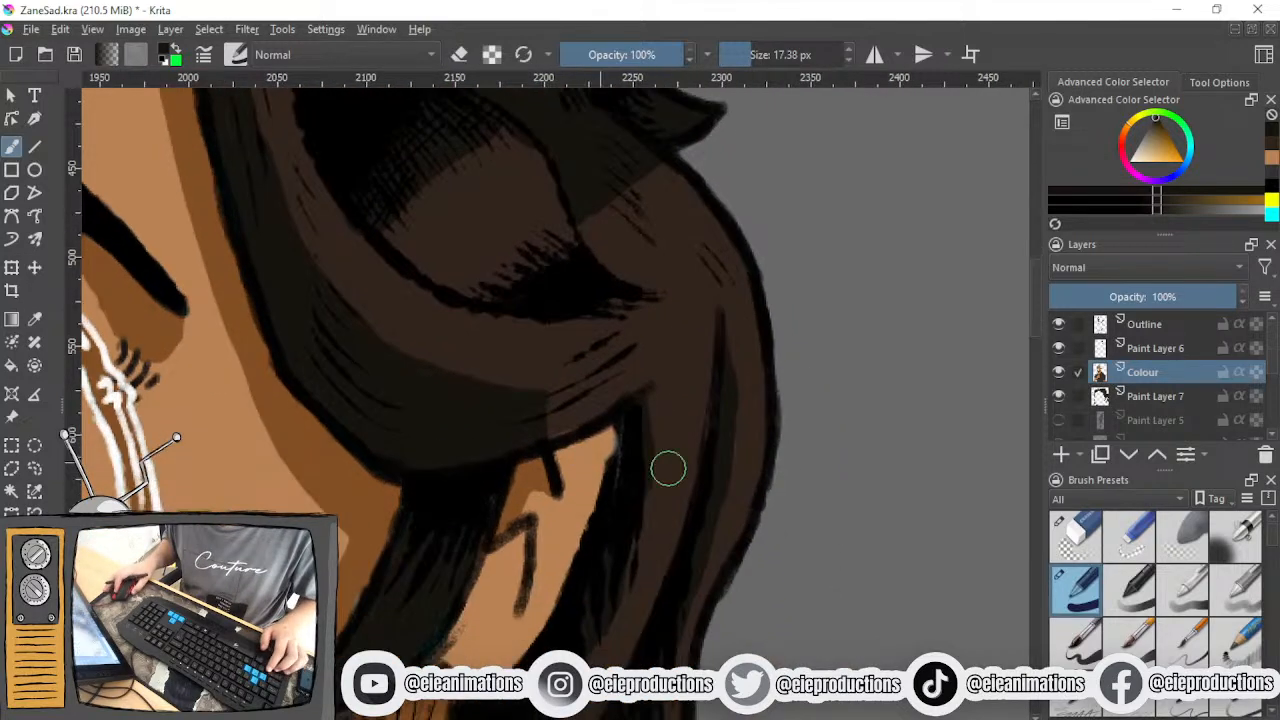
left_click(1170, 322)
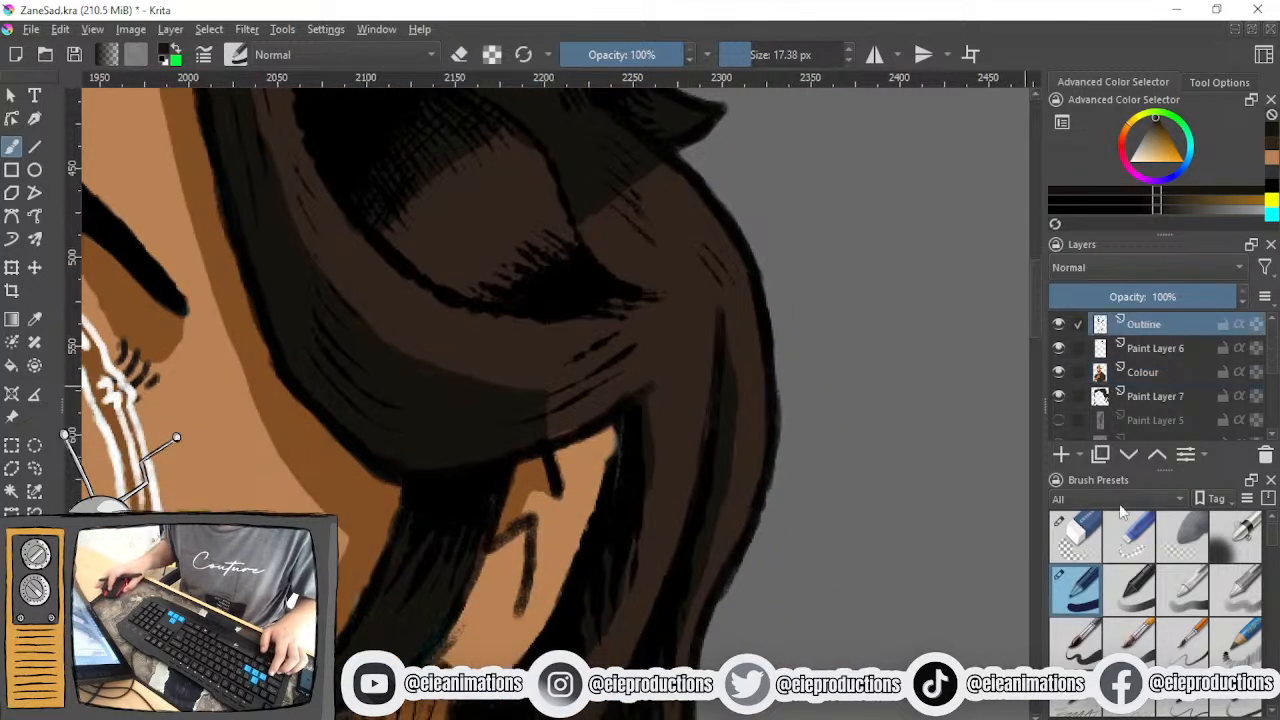
left_click(1245, 706)
key("plus")
mouse_move(640, 384)
left_mouse_down()
mouse_move(637, 436)
mouse_move(646, 430)
left_mouse_up()
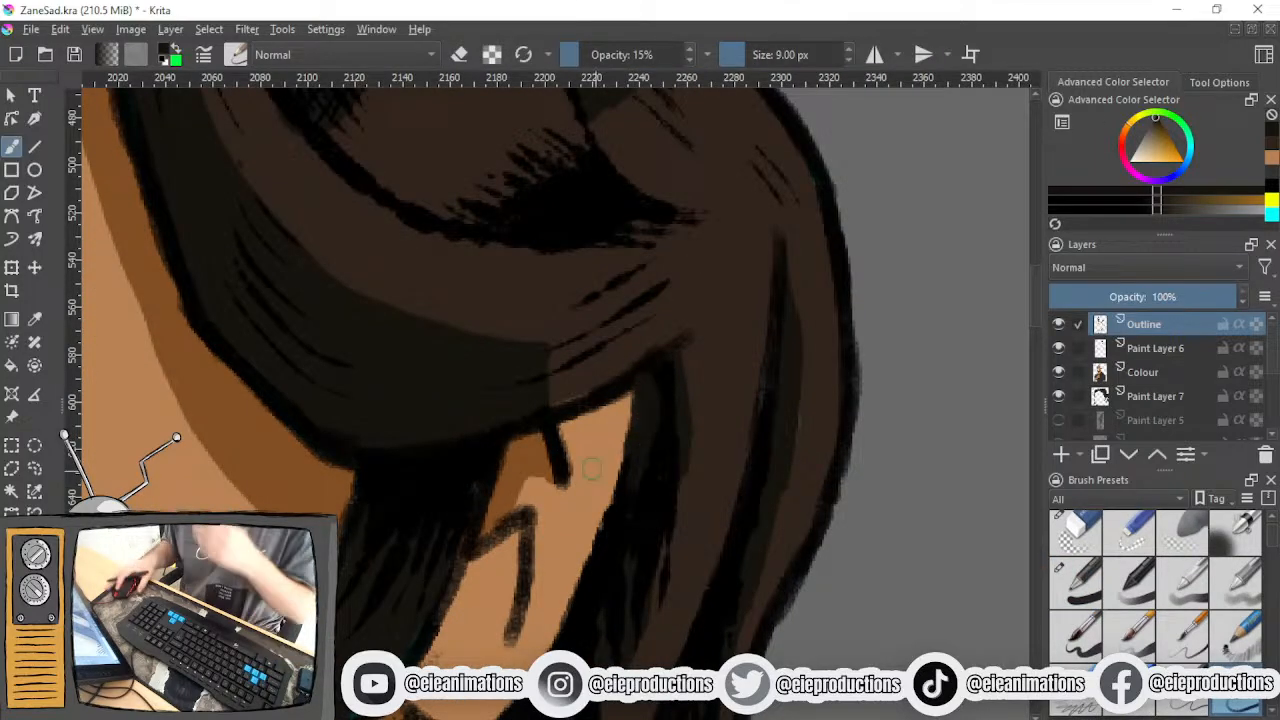
- Review the shaded hair against the whole crying figure on the canvas
key("minus")
key("minus")
key("minus")
key("minus")
key("minus")
left_click_drag(521, 397, 538, 316)
scroll(575, 552, "down", 1)
left_click_drag(540, 482, 577, 335)
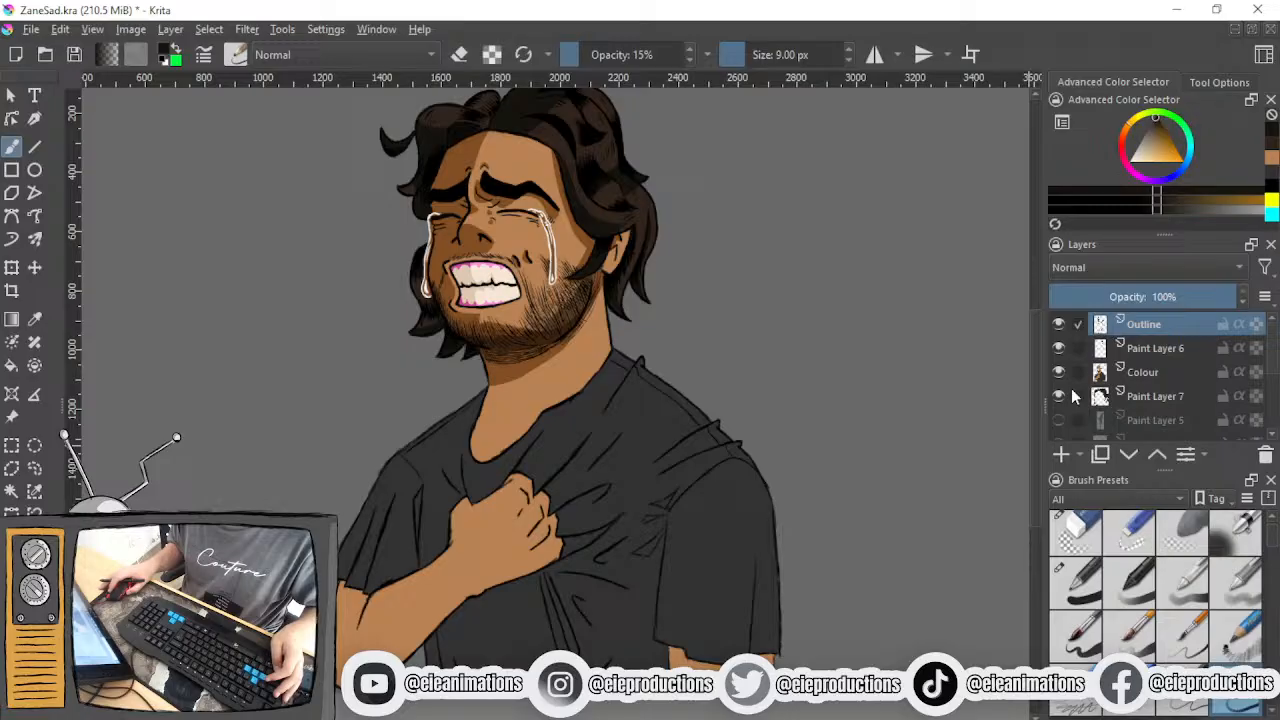
key("minus")
key("minus")
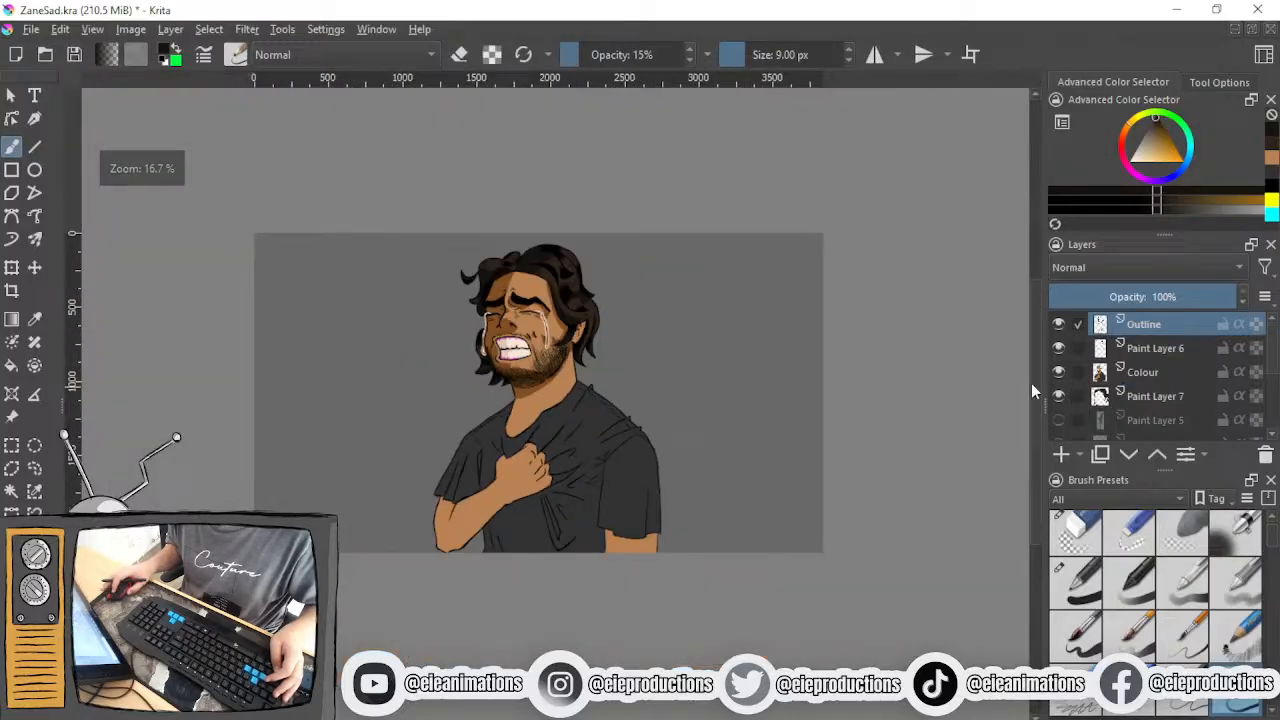
- Show the Zane_sad.png reference layer and examine its T-shirt shading next to the crying portrait
scroll(1099, 408, "down", 1)
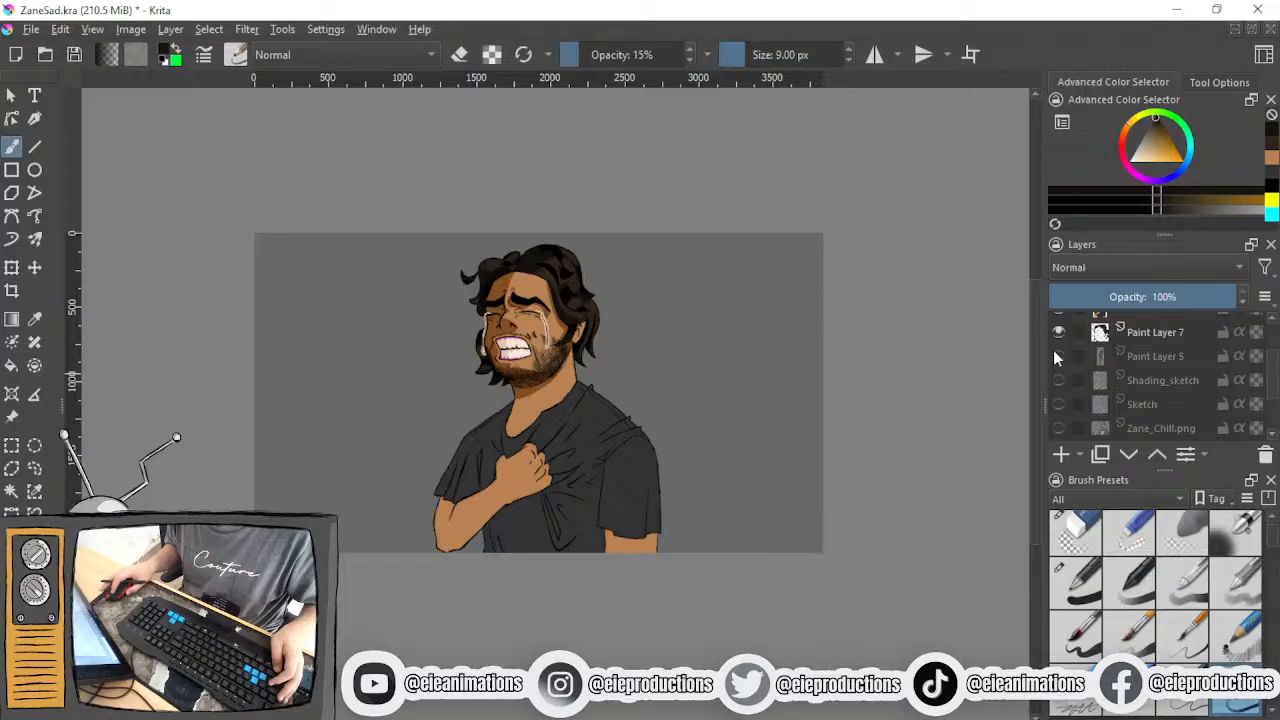
scroll(1055, 360, "down", 1)
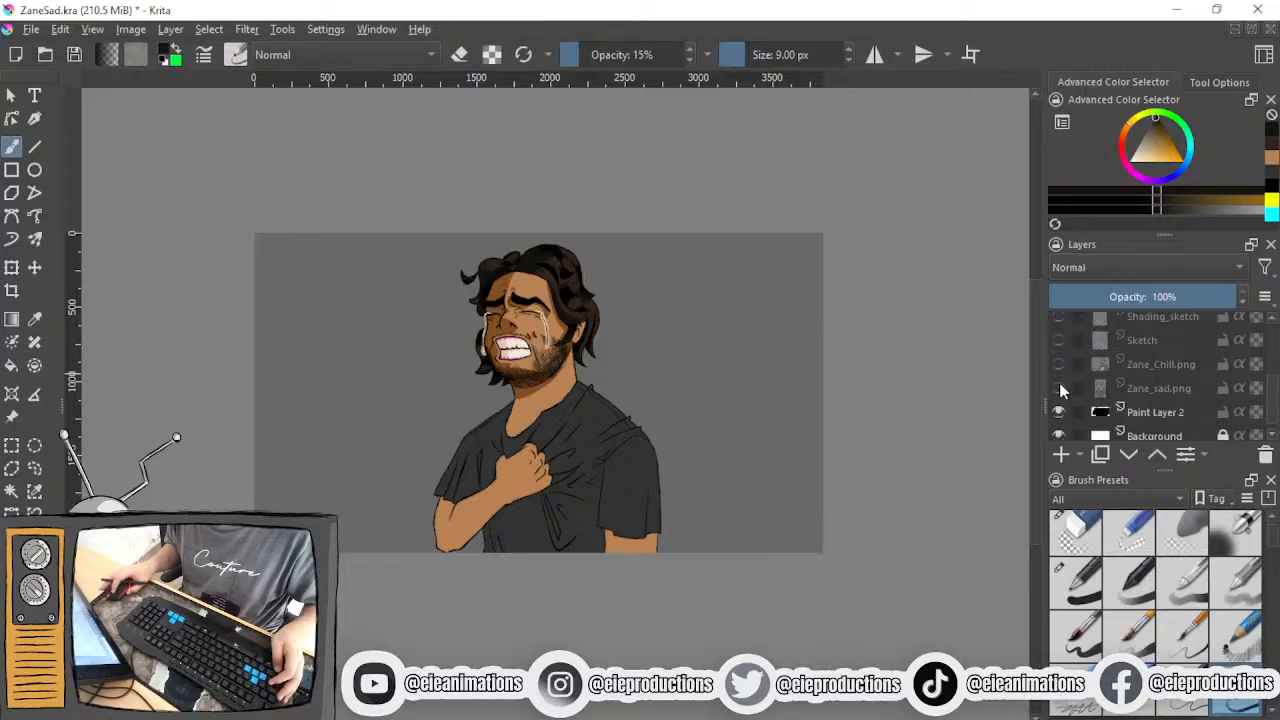
left_click(1059, 388)
scroll(533, 460, "up", 5)
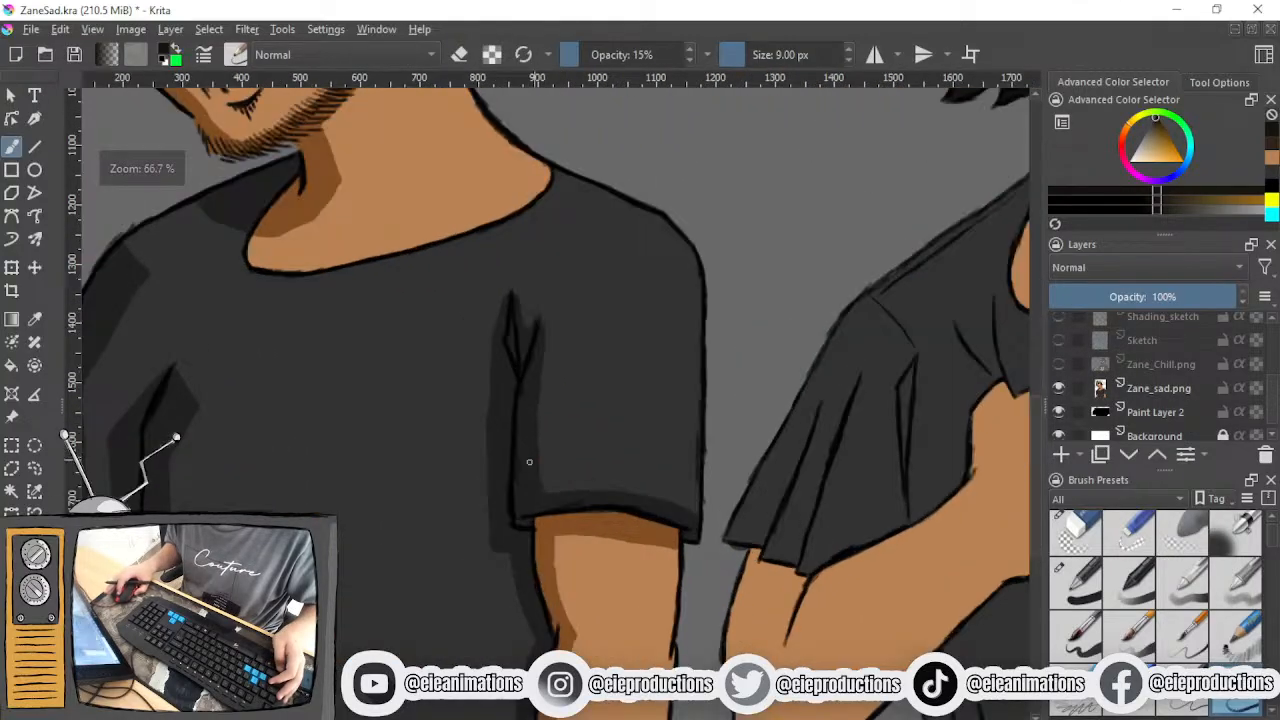
scroll(535, 466, "down", 2)
left_click_drag(423, 427, 369, 431)
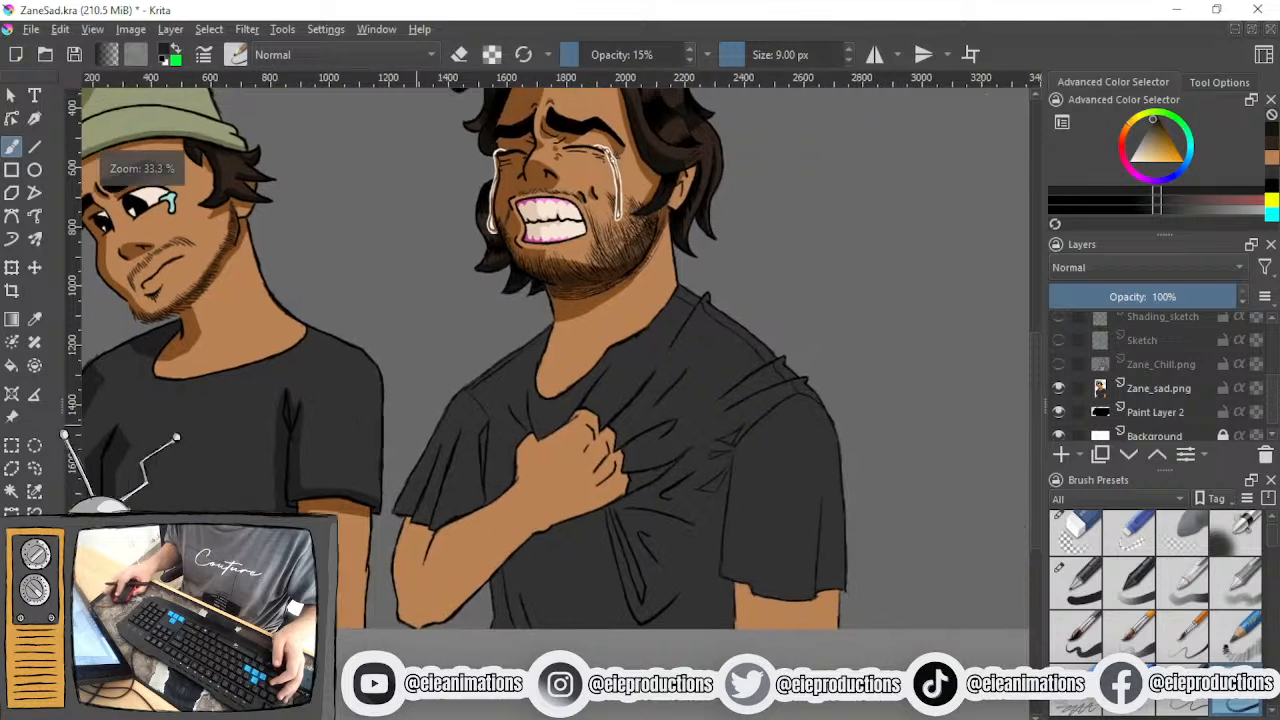
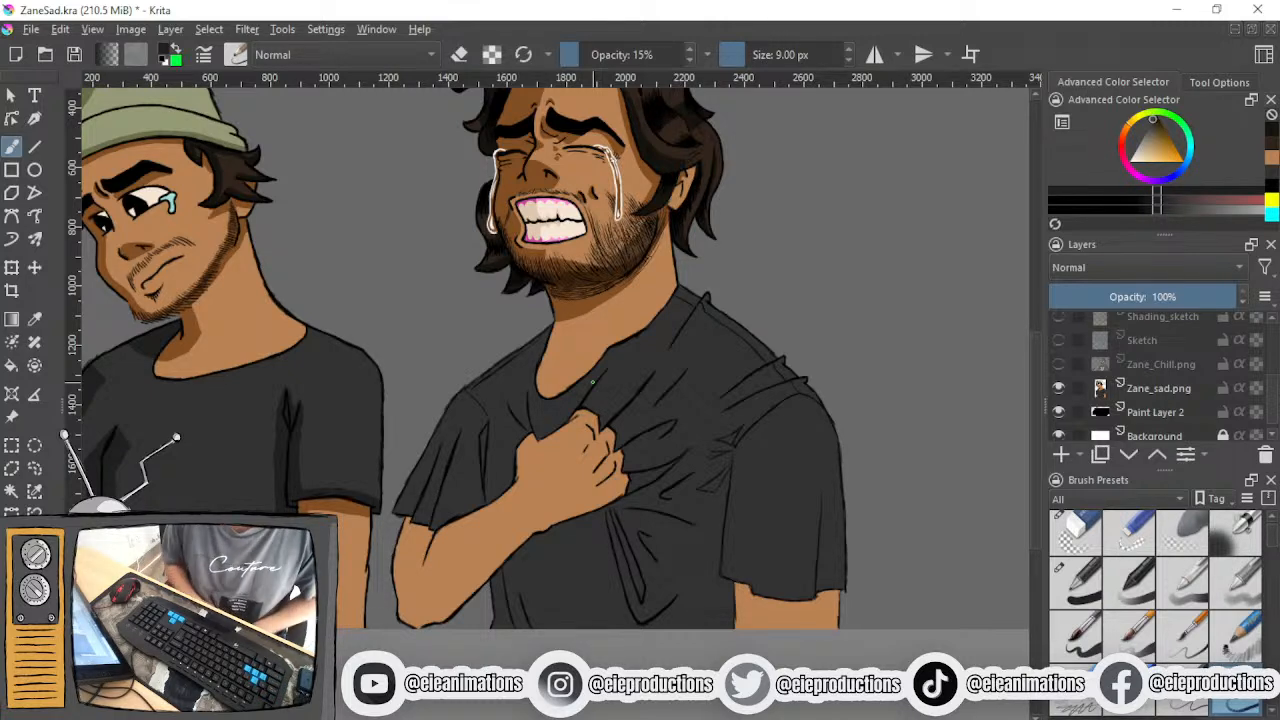
- Examine the crying man's T-shirt folds and sleeve alongside the shirt shading on the beanie-wearing figure
scroll(593, 382, "up", 1)
left_click_drag(593, 376, 714, 454)
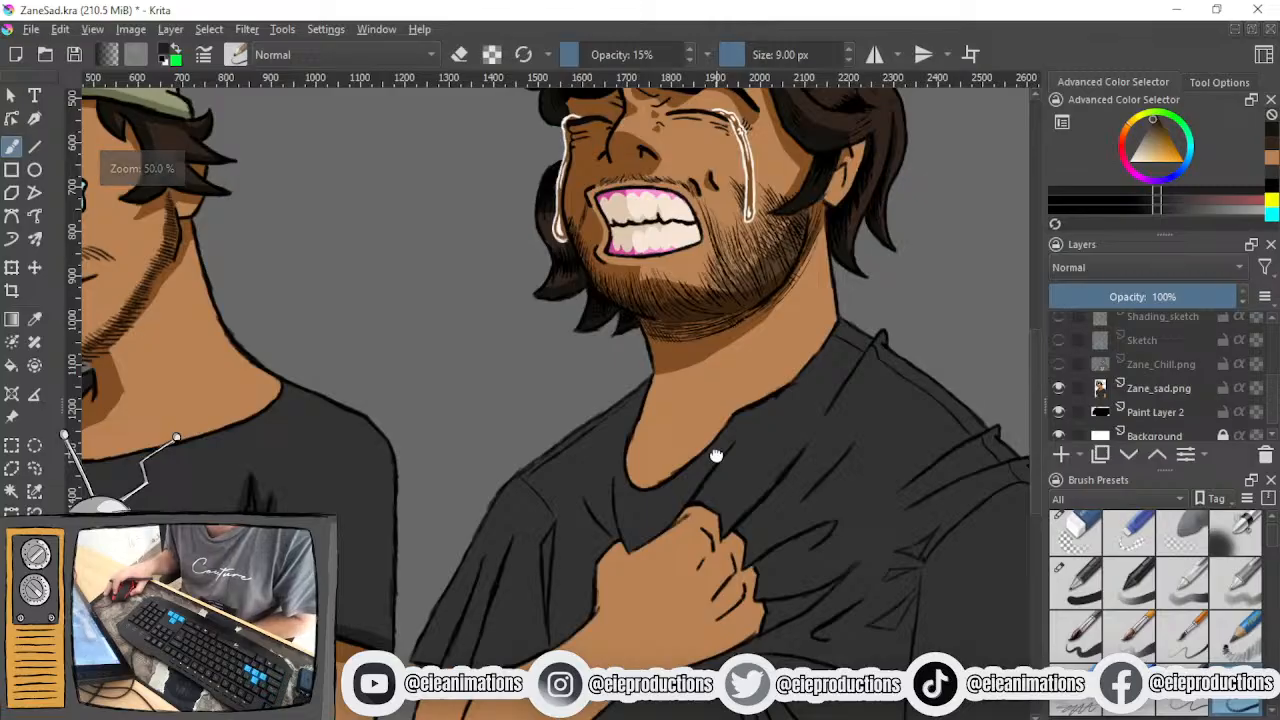
left_click_drag(551, 504, 630, 431)
scroll(543, 468, "up", 3)
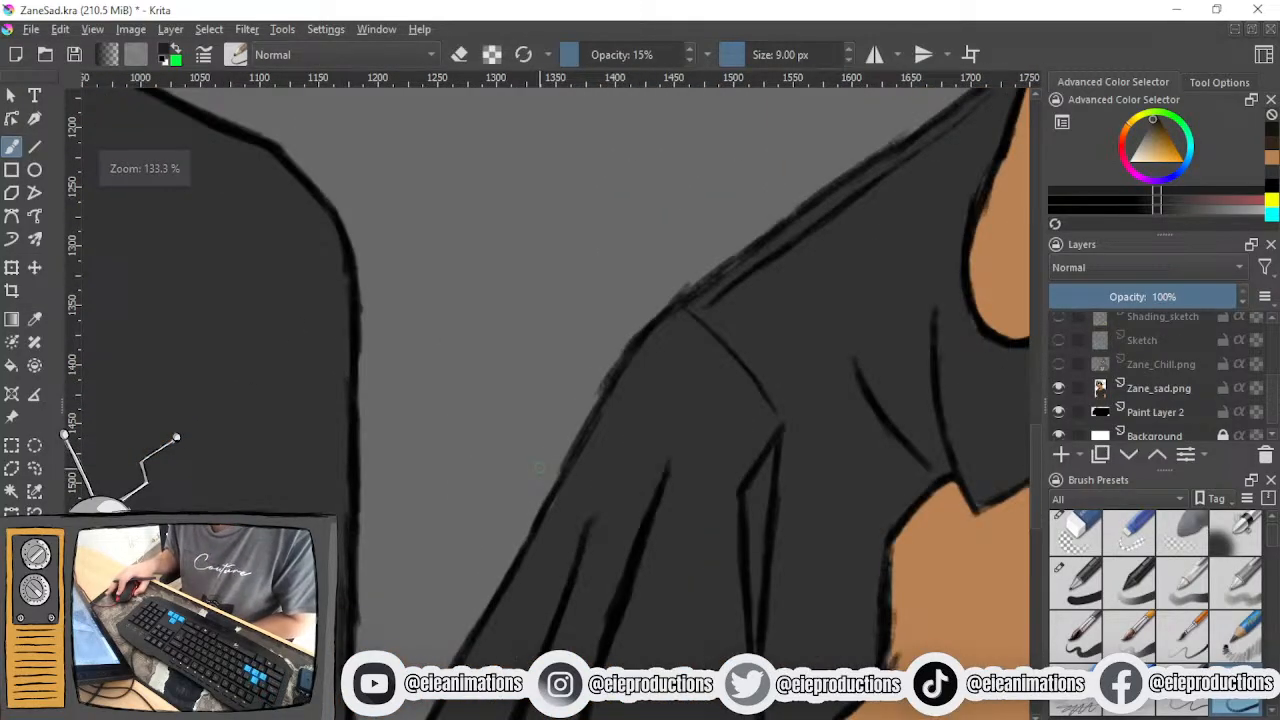
left_click_drag(543, 468, 576, 489)
scroll(577, 490, "down", 4)
scroll(617, 460, "up", 3)
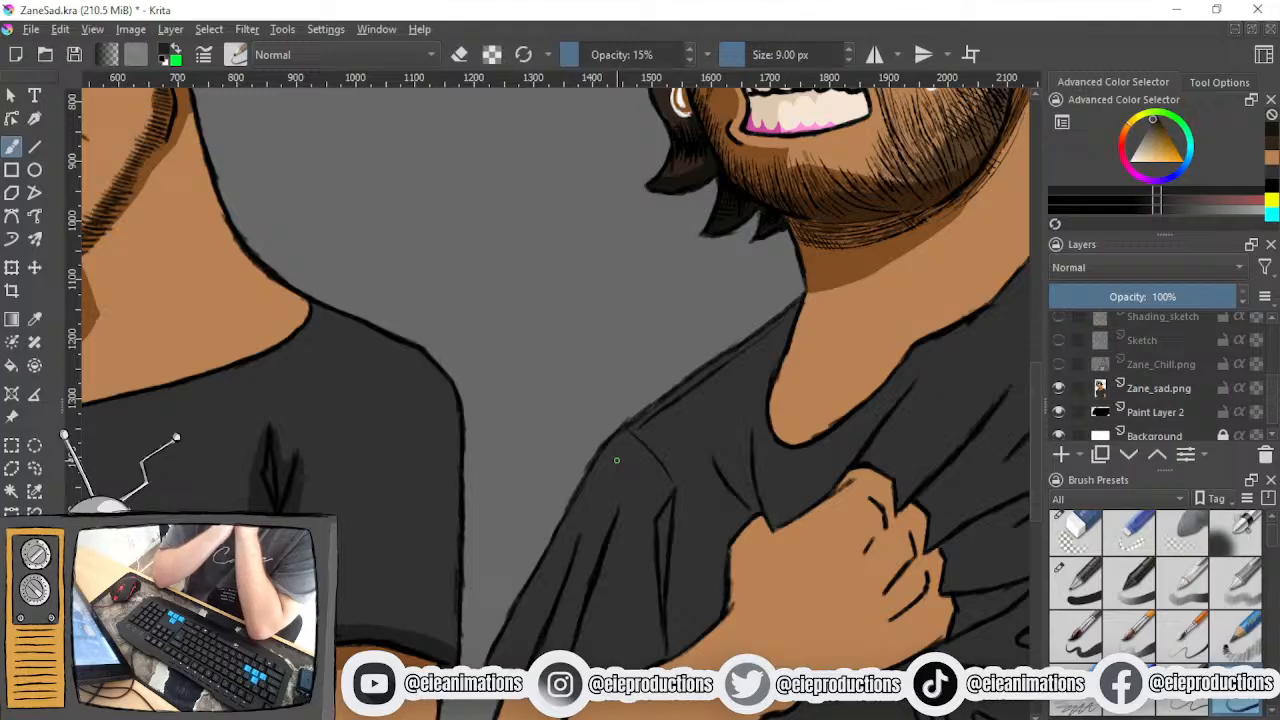
scroll(614, 460, "down", 2)
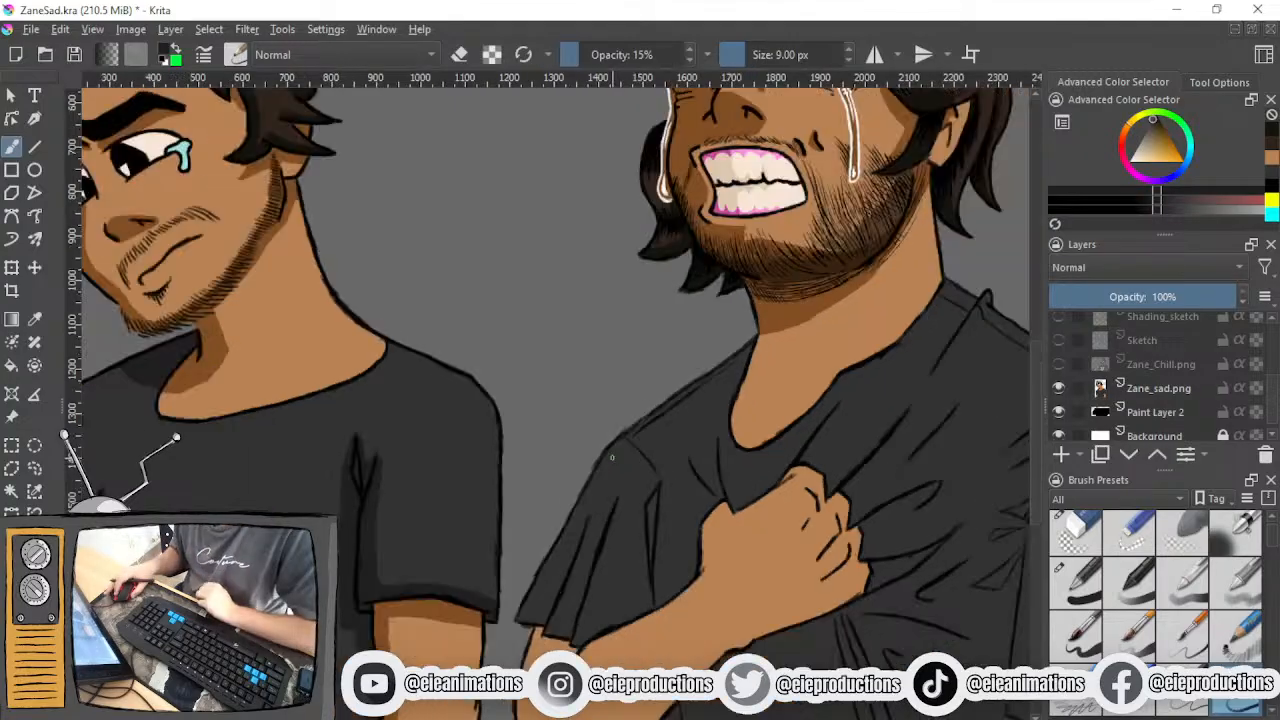
scroll(571, 505, "up", 2)
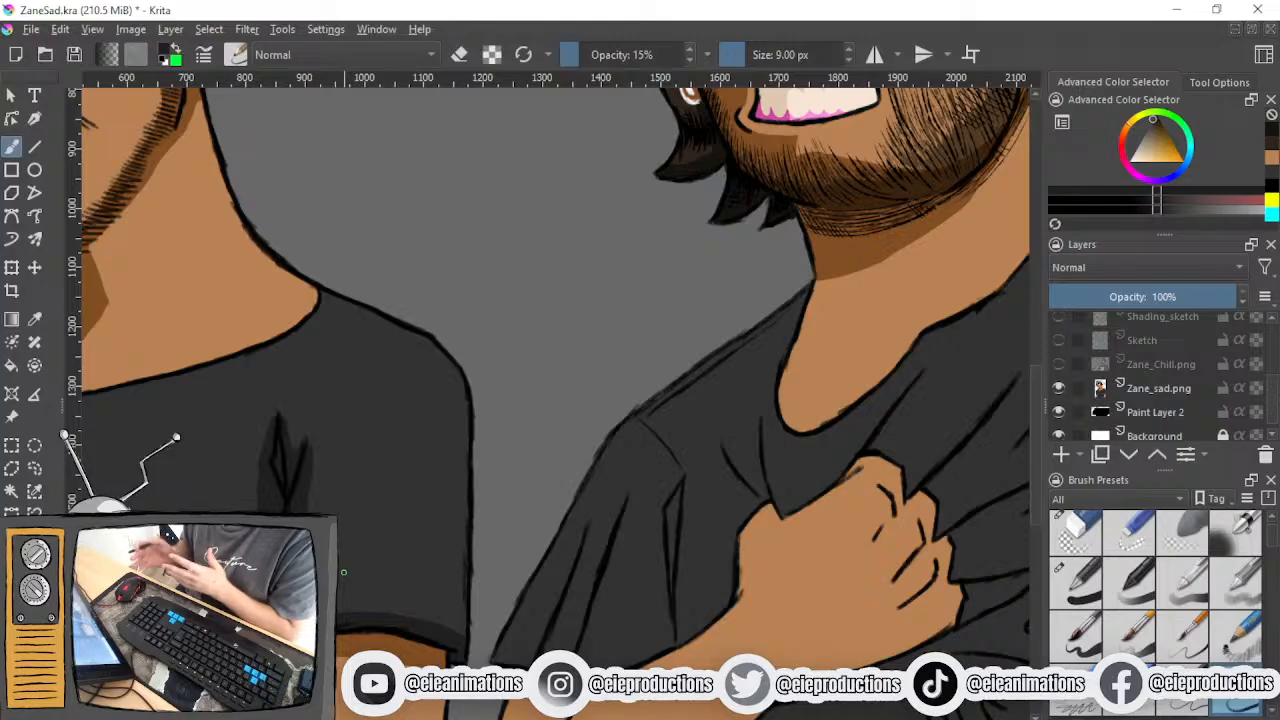
- Choose the 100% opacity brush preset, select the Colour layer, reduce the brush to 10.06 px and shade the narrow sleeve fold beside the forearm
left_click(1076, 583)
left_click_drag(664, 600, 519, 576)
scroll(519, 576, "up", 2)
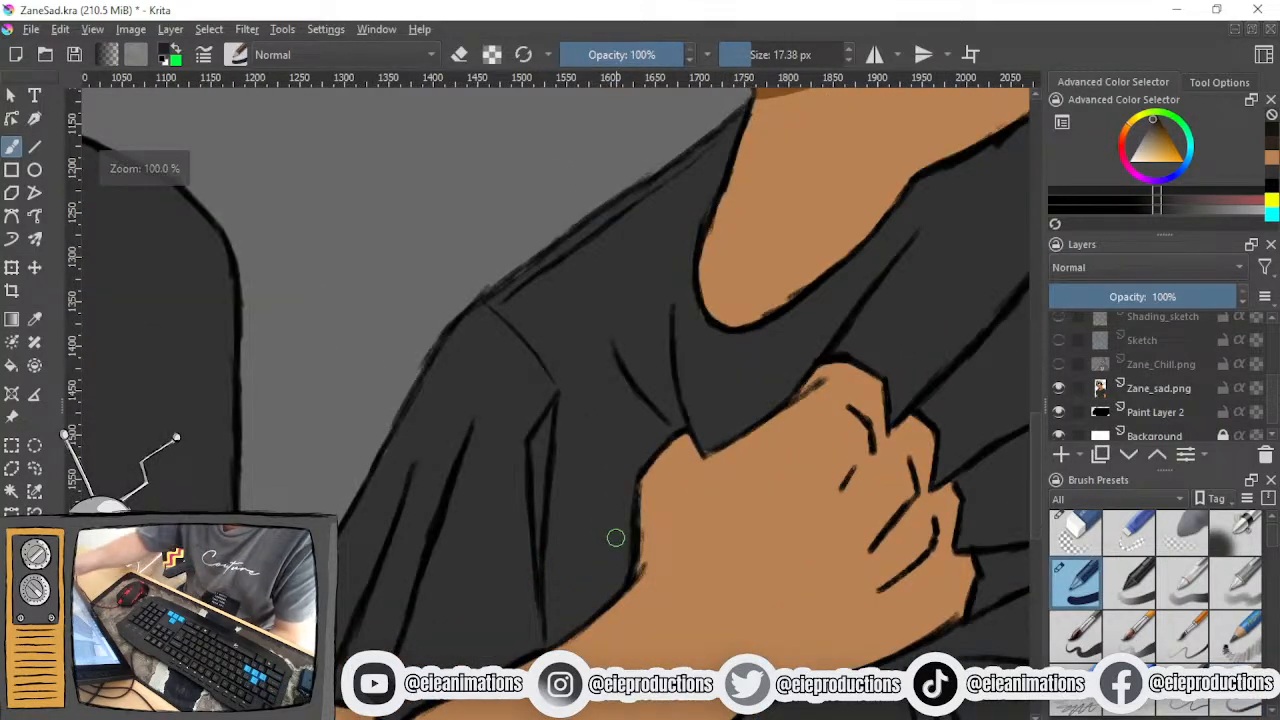
left_click_drag(537, 457, 543, 436)
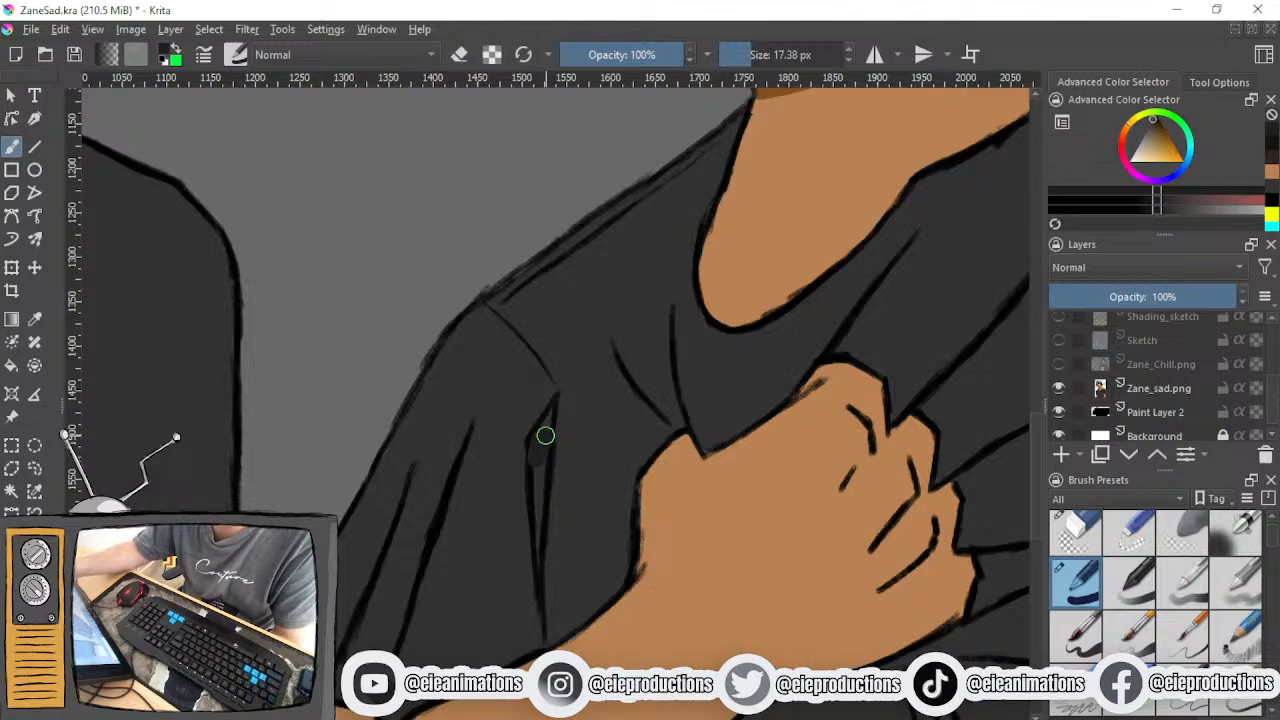
key("ctrl+z")
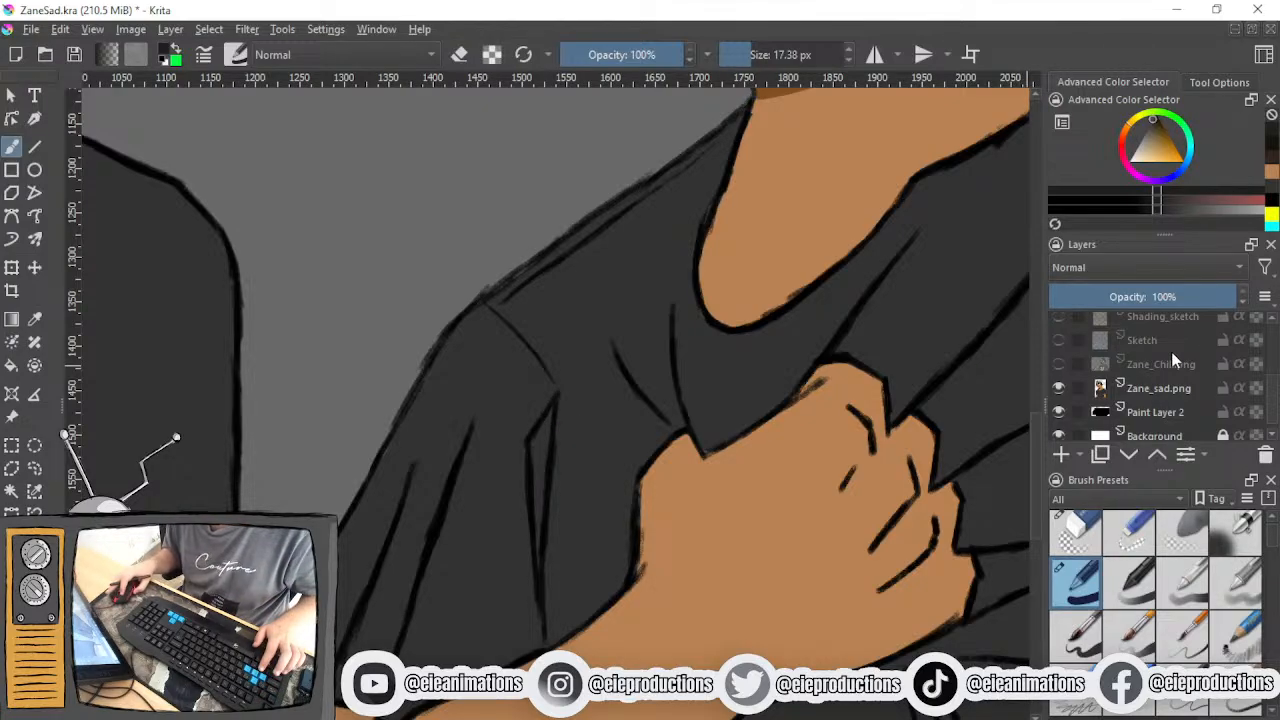
scroll(1160, 358, "up", 3)
left_click(1152, 374)
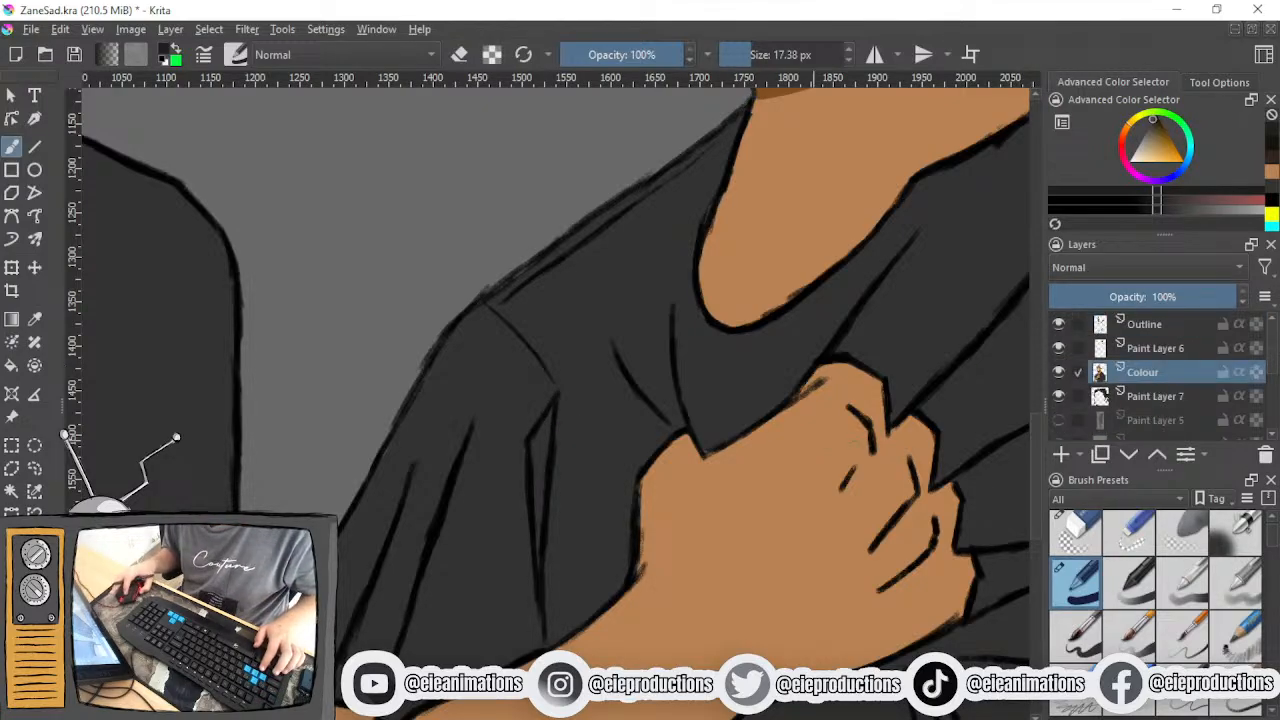
left_click(742, 56)
mouse_move(540, 440)
left_mouse_down()
mouse_move(554, 411)
mouse_move(538, 561)
mouse_move(390, 549)
left_mouse_up()
- Fill the long narrow fold hanging below the clenched fist with dark shirt shading
scroll(551, 560, "down", 3)
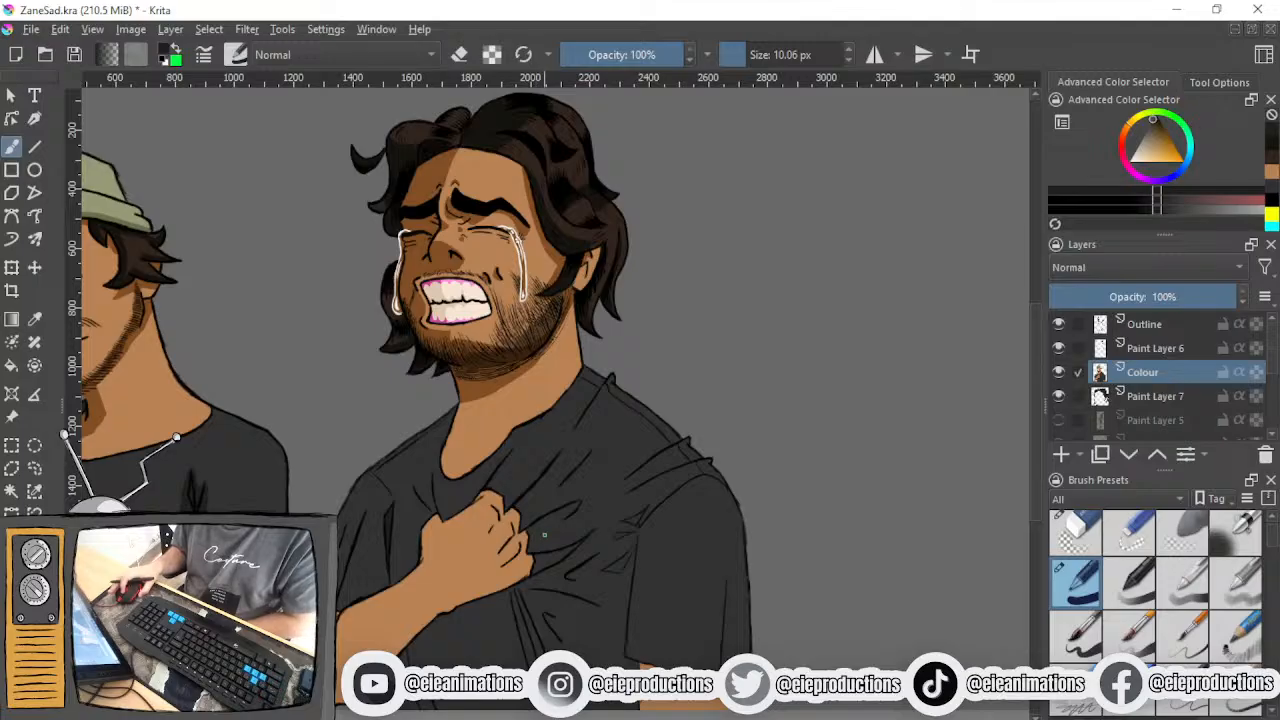
scroll(534, 603, "up", 1)
scroll(534, 603, "up", 1)
mouse_move(534, 603)
left_mouse_down()
mouse_move(542, 456)
mouse_move(511, 477)
mouse_move(516, 488)
left_mouse_up()
left_click_drag(504, 445, 535, 539)
mouse_move(518, 485)
left_mouse_down()
mouse_move(554, 612)
mouse_move(545, 554)
mouse_move(559, 620)
left_mouse_up()
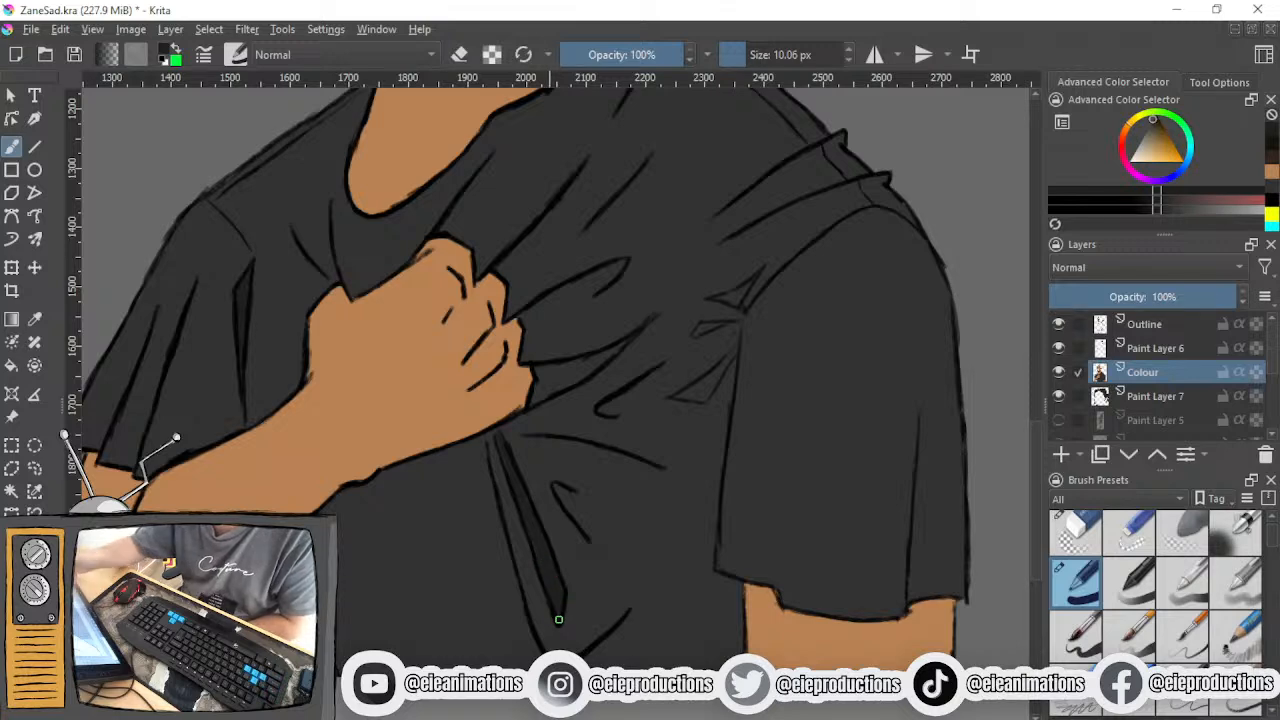
- Fill the three small triangular creases beside the armpit with dark shading
left_click_drag(560, 529, 462, 668)
scroll(488, 621, "up", 1)
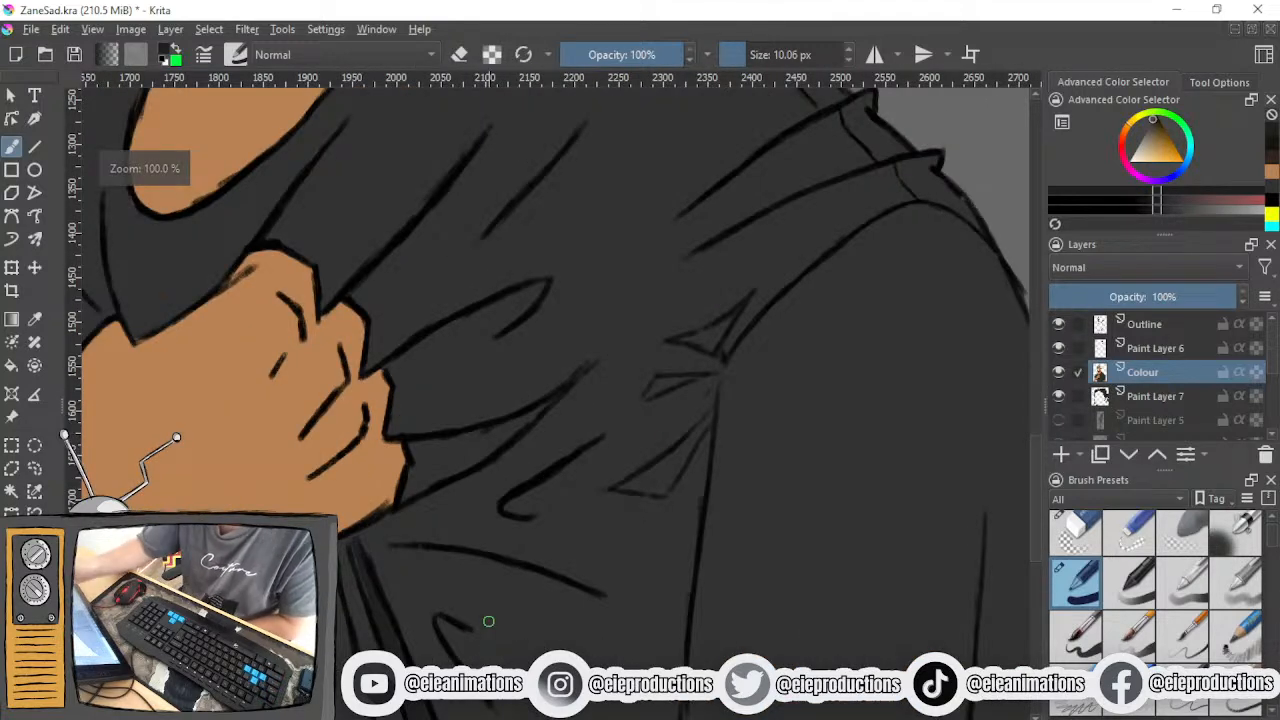
mouse_move(669, 443)
left_mouse_down()
mouse_move(663, 488)
mouse_move(619, 485)
mouse_move(666, 463)
mouse_move(628, 488)
mouse_move(671, 489)
left_mouse_up()
left_click(674, 482, "ctrl")
left_click_drag(683, 414, 666, 440)
left_click(657, 446, "ctrl")
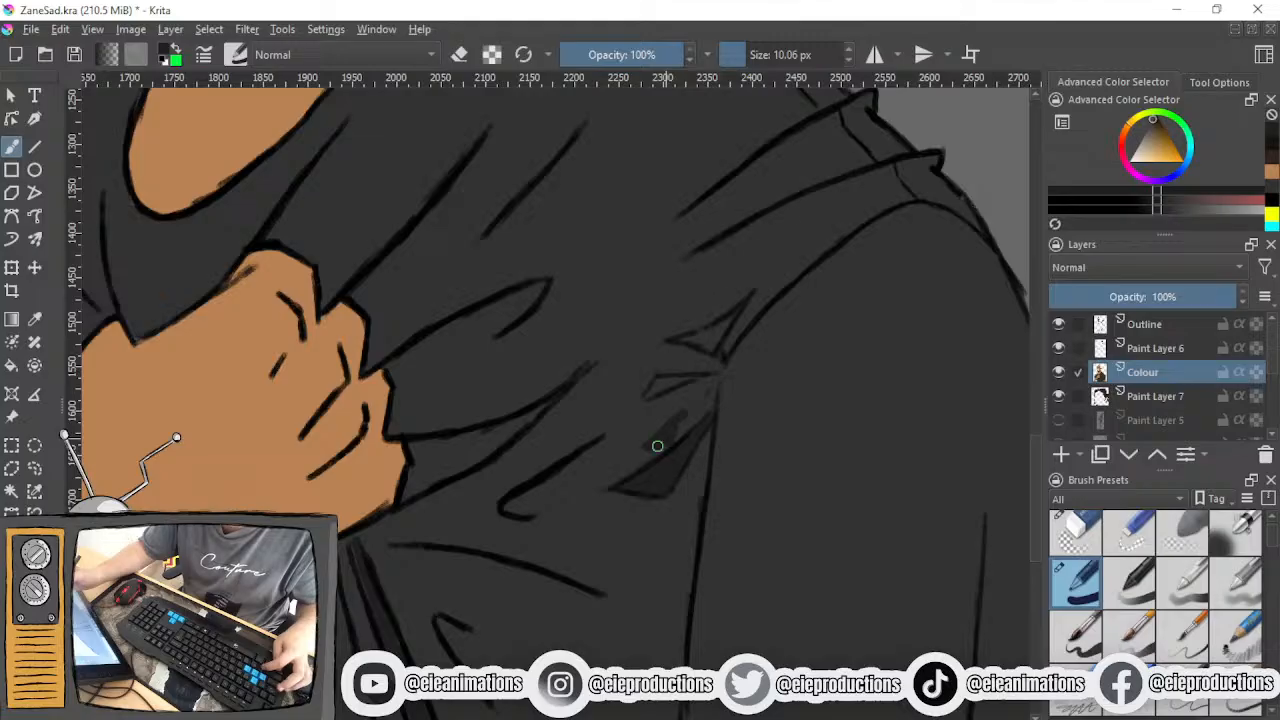
left_click(736, 399, "ctrl")
mouse_move(671, 417)
left_mouse_down()
mouse_move(686, 416)
mouse_move(666, 437)
mouse_move(694, 409)
mouse_move(670, 386)
left_mouse_up()
left_click(666, 470, "ctrl")
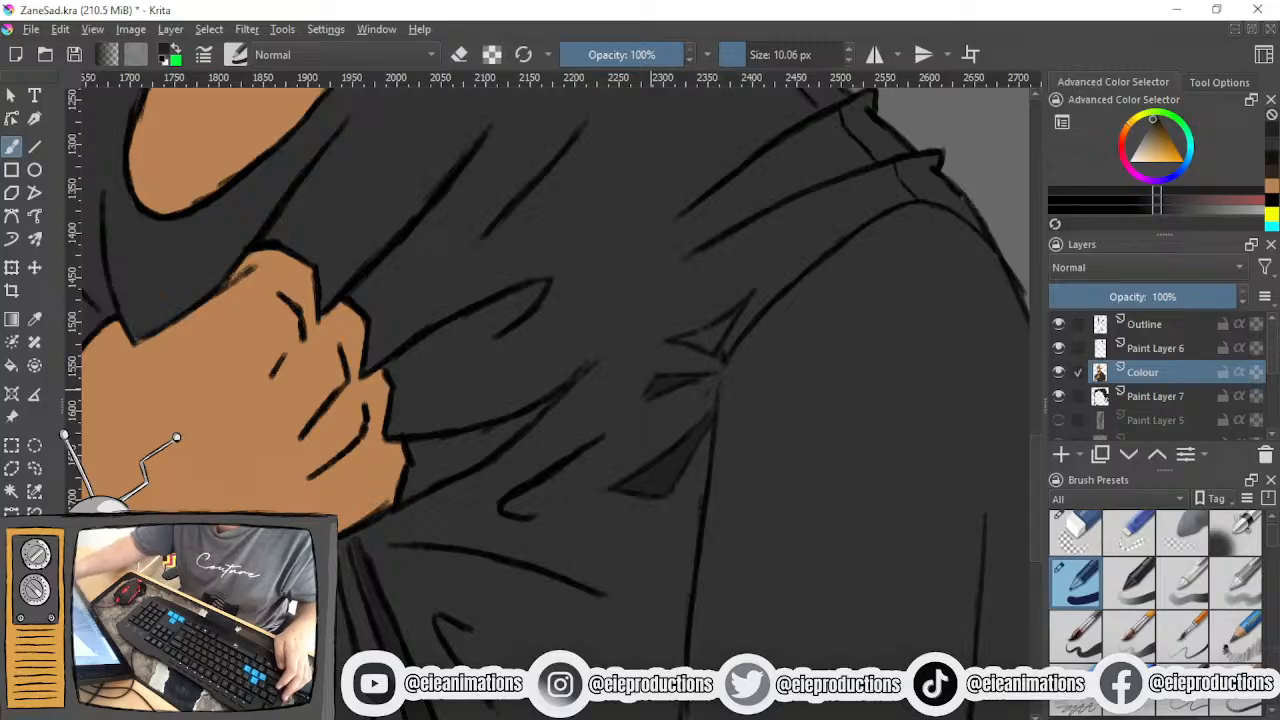
mouse_move(714, 337)
left_mouse_down()
mouse_move(684, 341)
mouse_move(724, 323)
left_mouse_up()
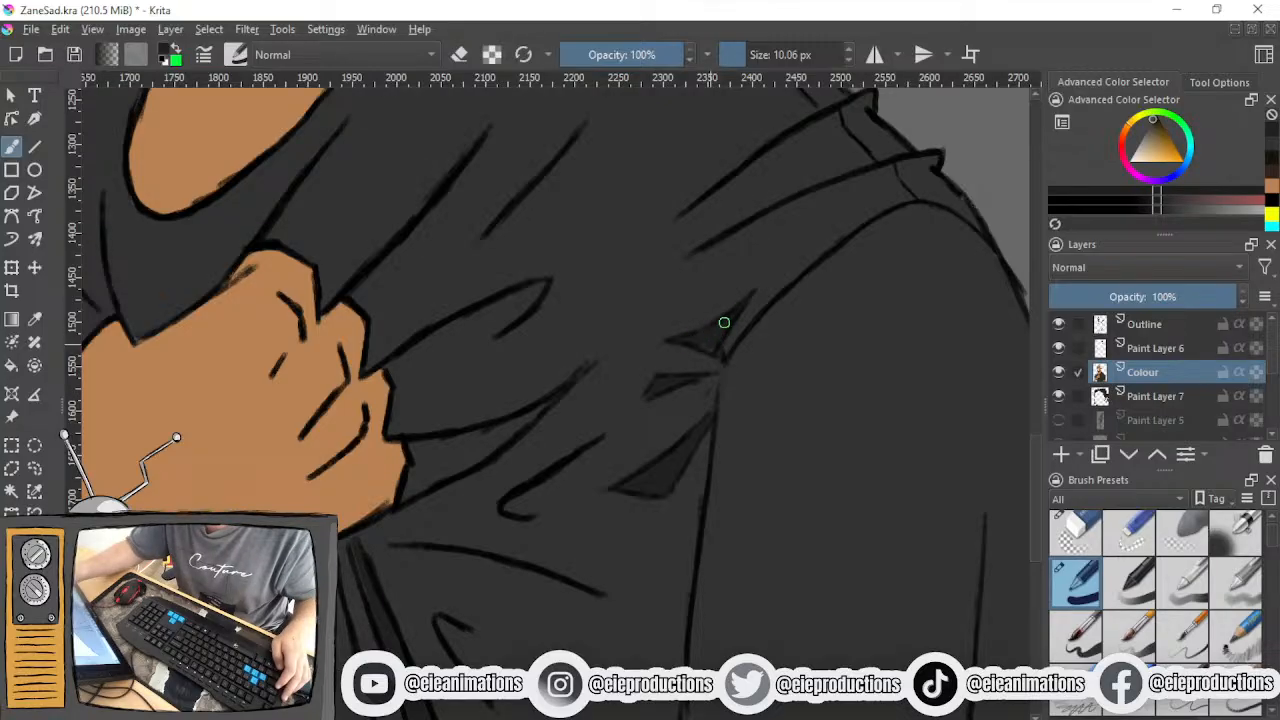
- Shade the tapering fold that stretches from the lower knuckles across the chest
scroll(715, 340, "down", 3)
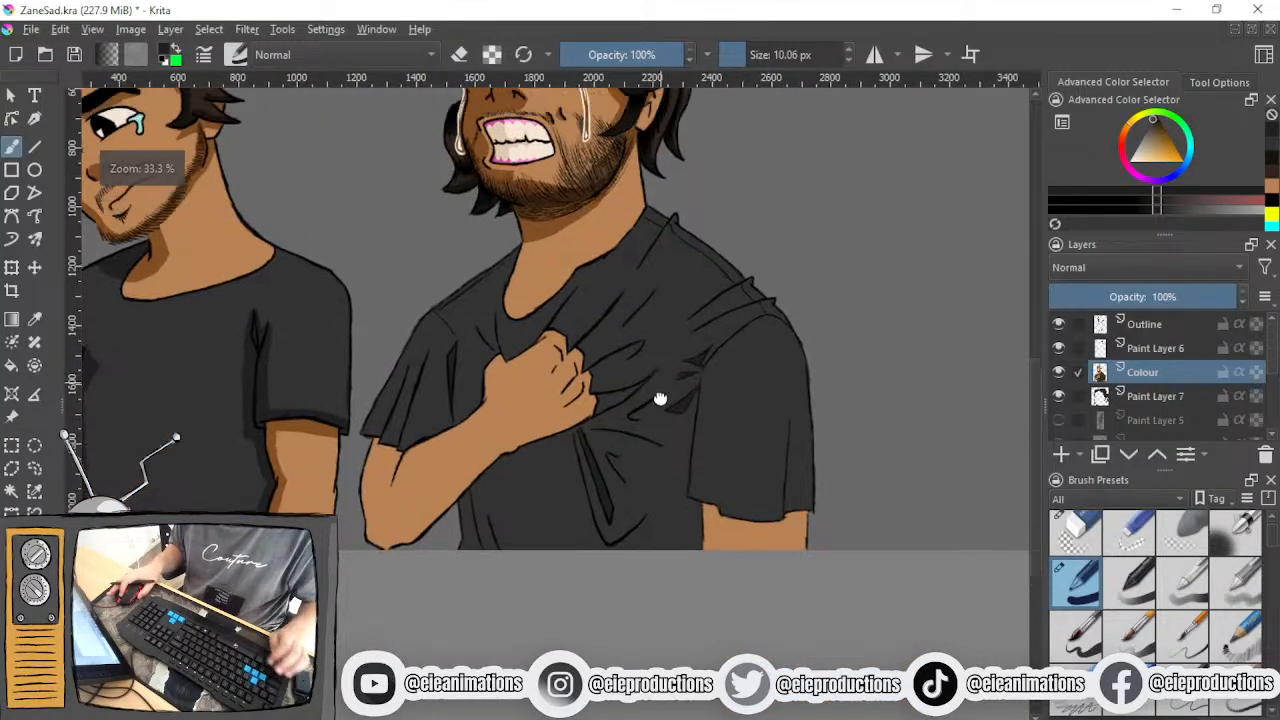
scroll(659, 384, "up", 4)
mouse_move(530, 375)
left_mouse_down()
mouse_move(516, 412)
mouse_move(583, 371)
mouse_move(541, 407)
mouse_move(657, 332)
mouse_move(566, 399)
mouse_move(567, 384)
mouse_move(617, 355)
mouse_move(522, 370)
mouse_move(594, 362)
mouse_move(546, 403)
left_mouse_up()
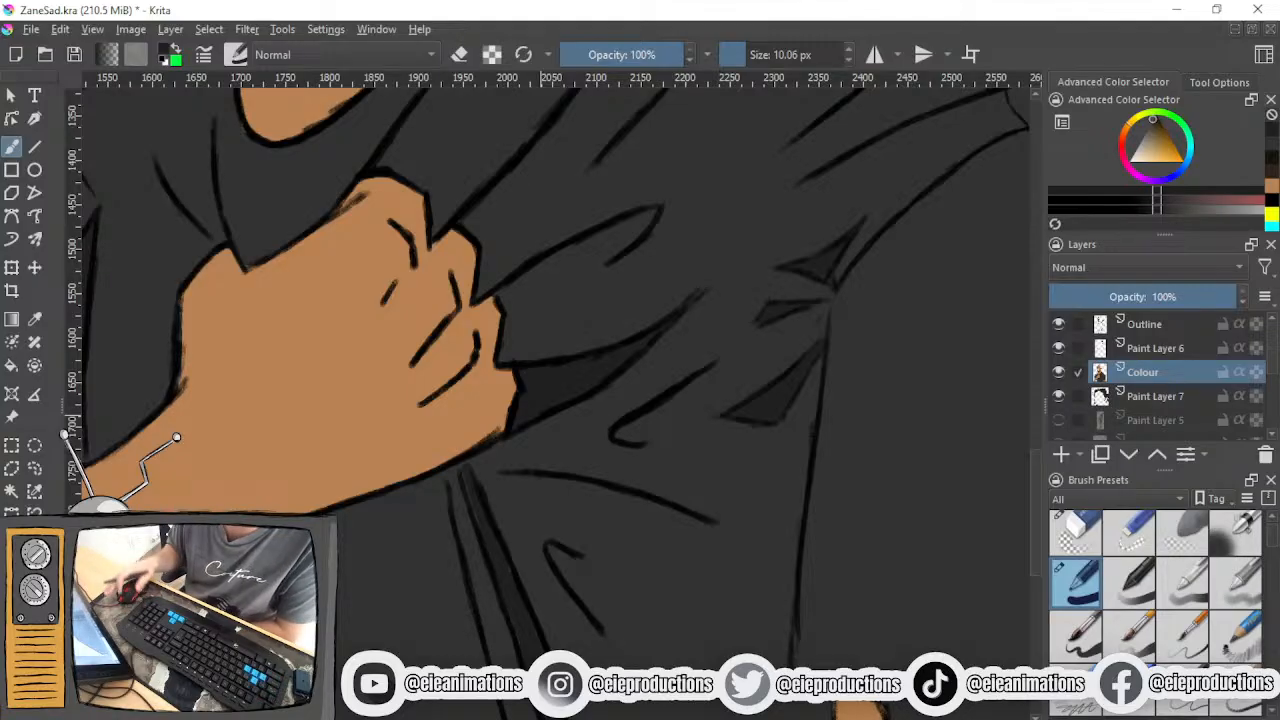
- Sketch a light-direction arrow in the empty area beside the crying man, pointing diagonally down towards his shoulder
scroll(567, 385, "down", 2)
scroll(532, 435, "up", 2)
scroll(533, 435, "down", 3)
scroll(526, 491, "down", 1)
left_click_drag(547, 489, 515, 572)
scroll(505, 560, "down", 2)
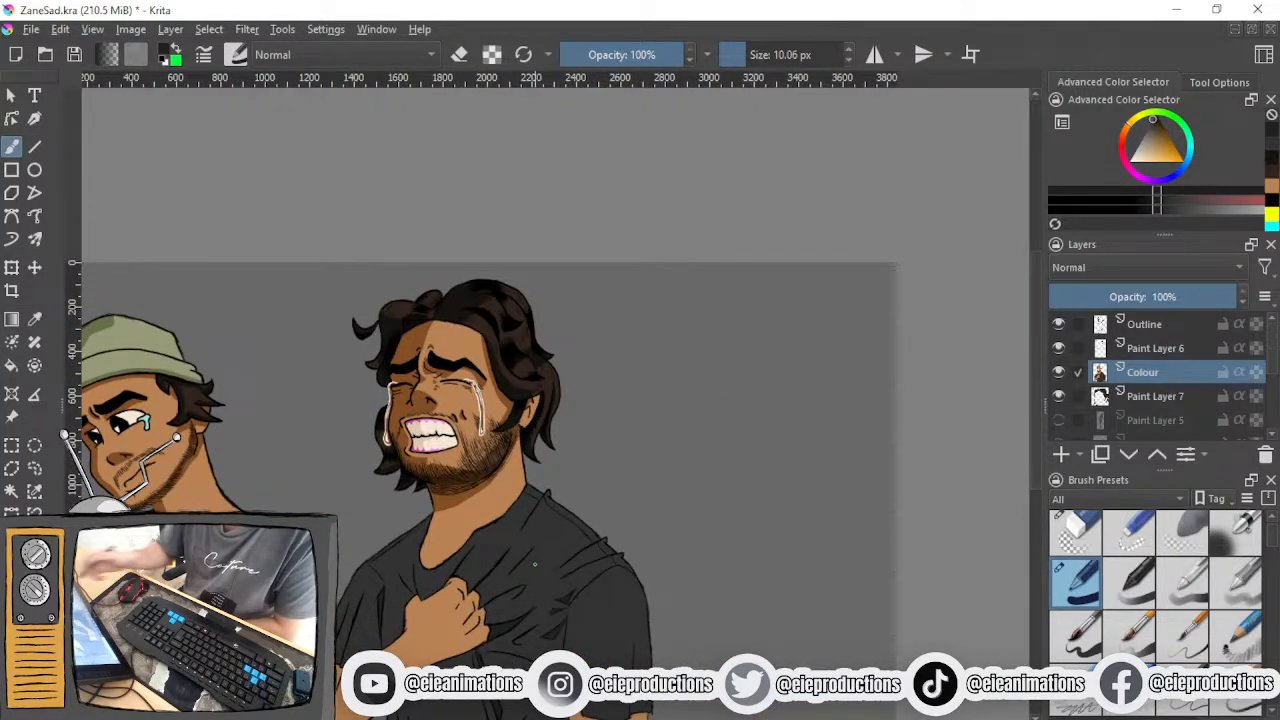
left_click_drag(737, 344, 650, 455)
mouse_move(660, 418)
left_mouse_down()
mouse_move(648, 456)
mouse_move(697, 430)
left_mouse_up()
scroll(627, 571, "up", 4)
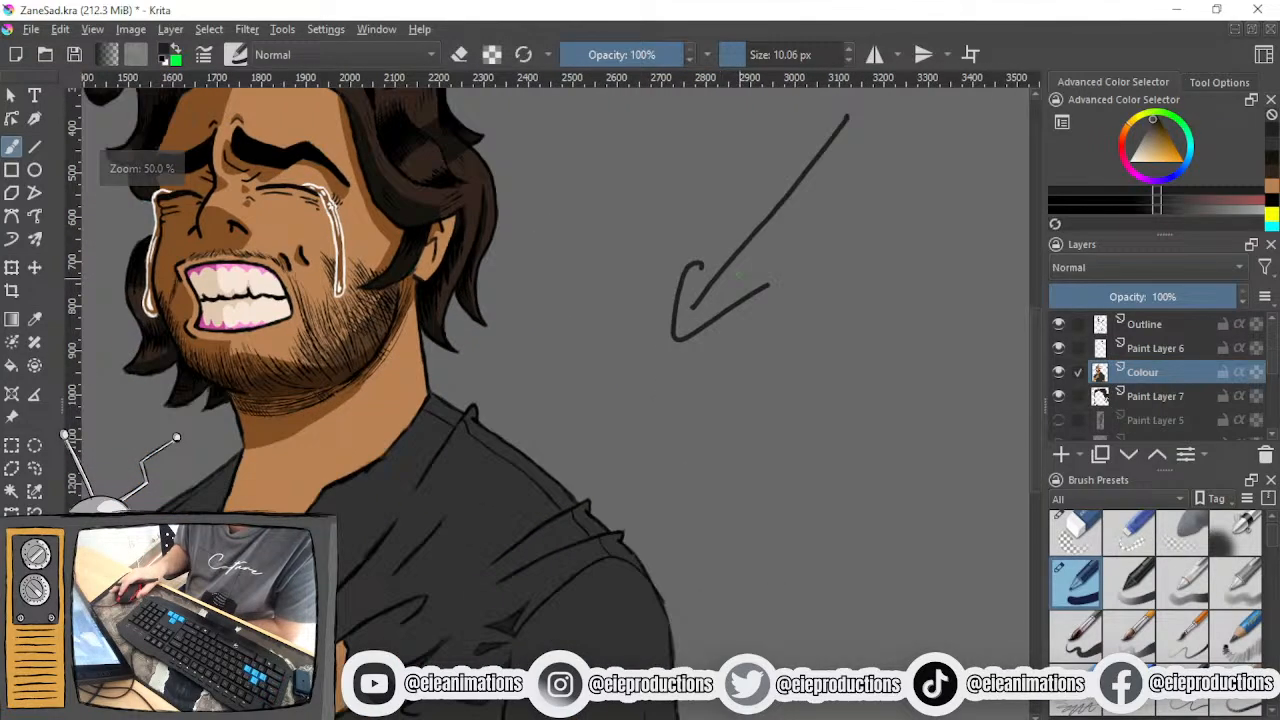
scroll(717, 306, "down", 2)
left_click_drag(699, 285, 674, 357)
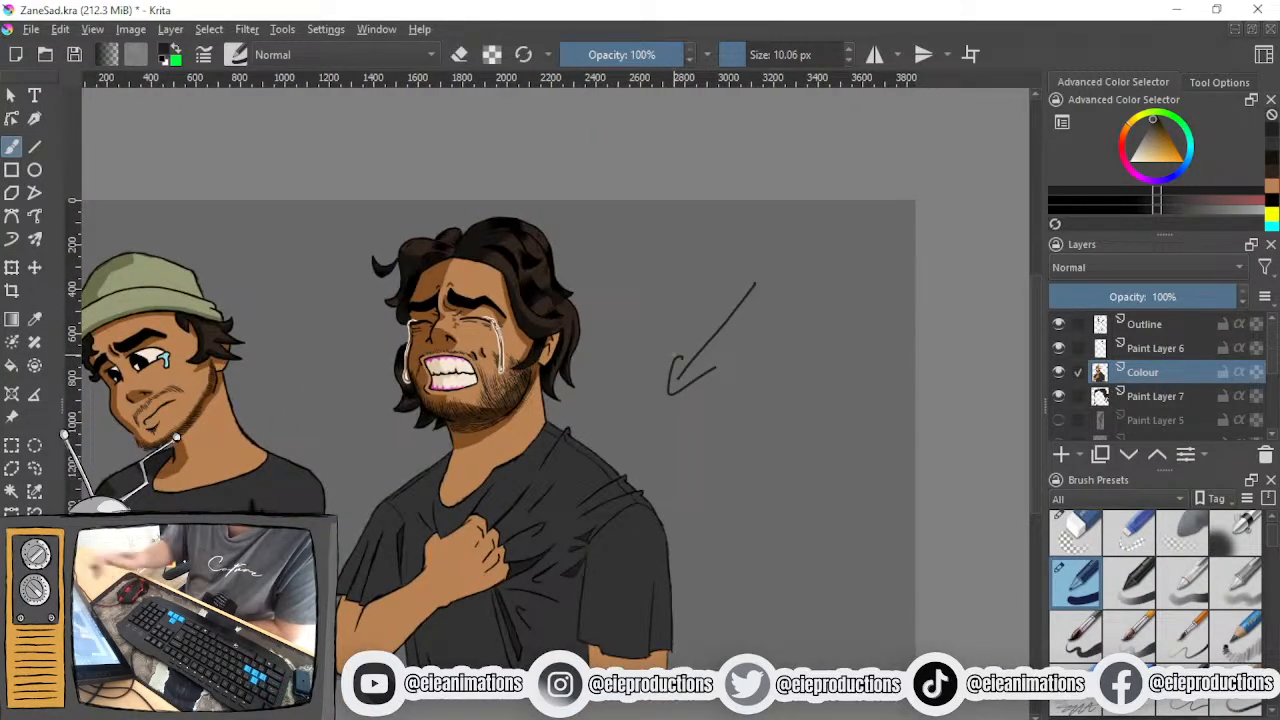
mouse_move(772, 243)
left_mouse_down()
mouse_move(790, 248)
mouse_move(749, 266)
mouse_move(765, 226)
mouse_move(806, 232)
left_mouse_up()
left_click_drag(803, 252, 814, 246)
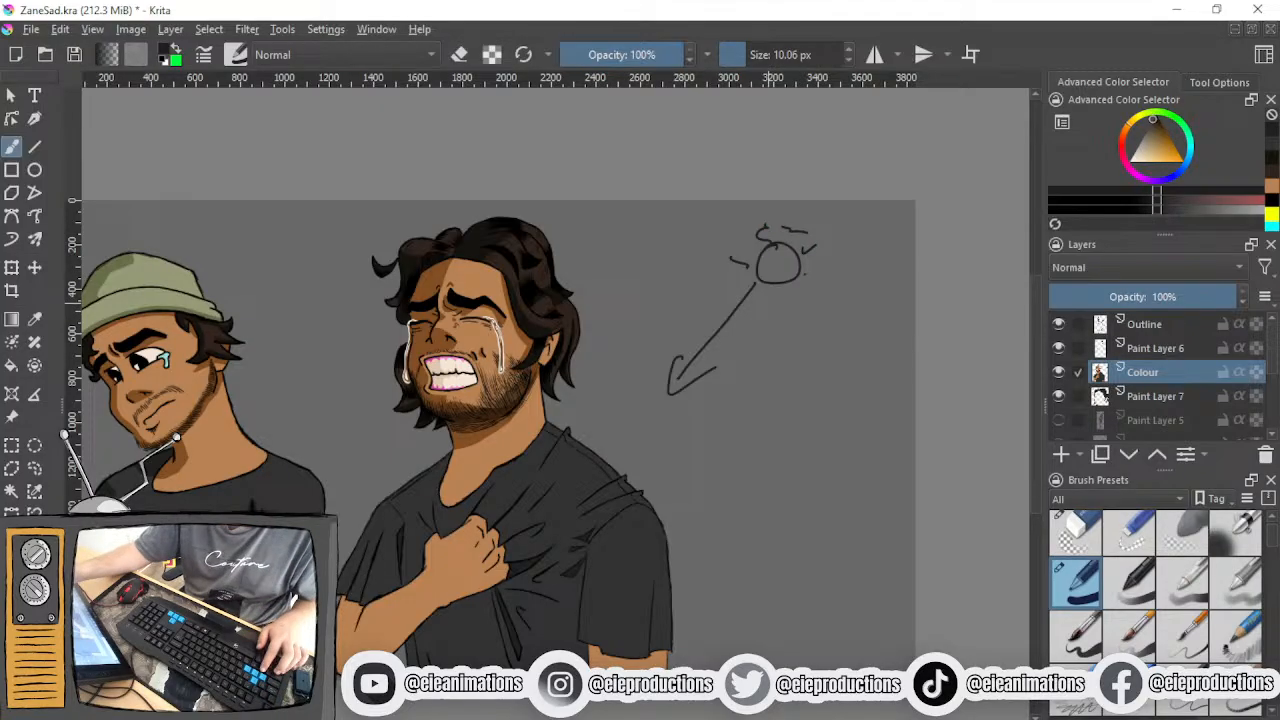
key("ctrl+z")
key("ctrl+z")
key("ctrl+z")
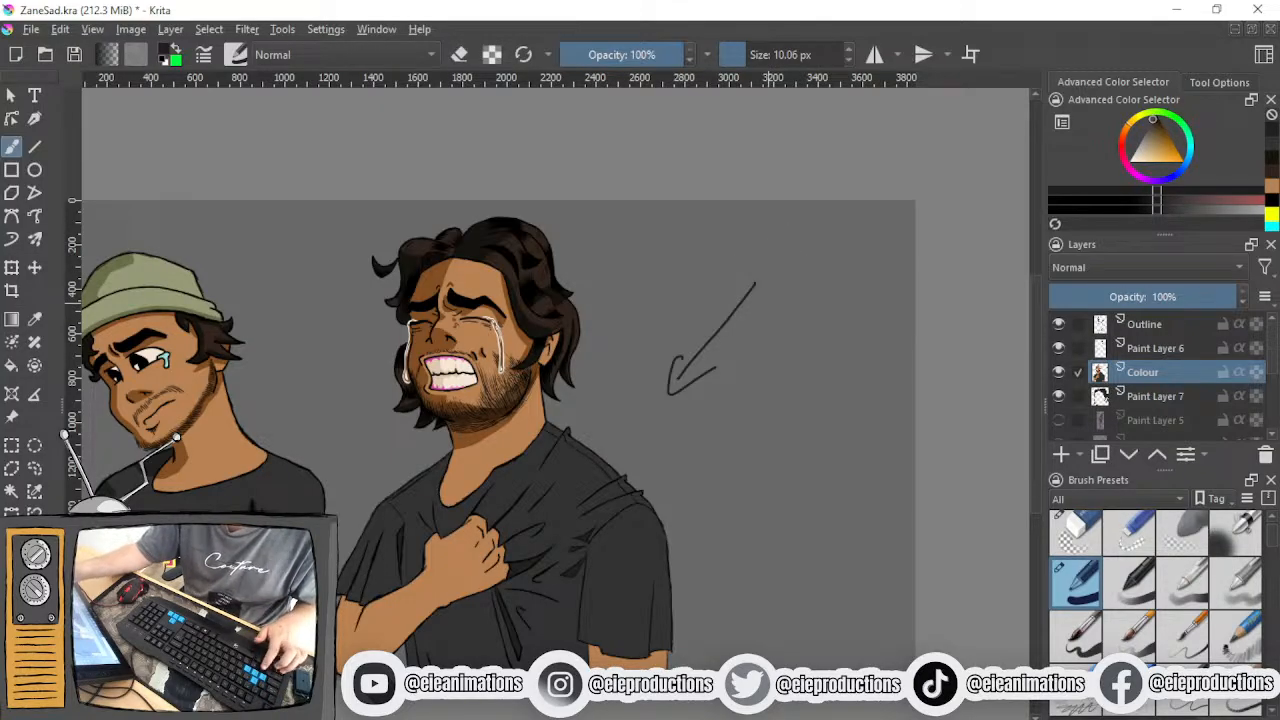
- Outline the shadow around the hanging fold, from beneath the fist to the shirt's lower edge and below the fold's curved tip
left_click_drag(691, 408, 752, 321)
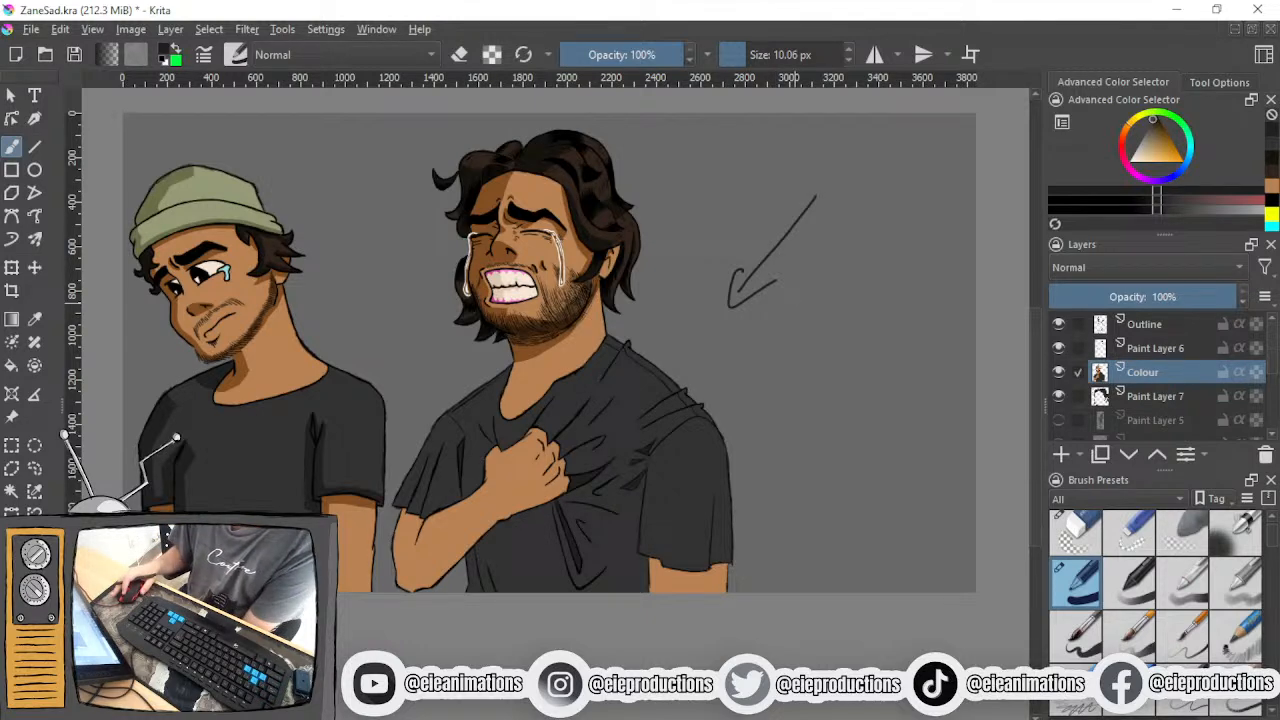
left_click_drag(709, 331, 778, 281)
scroll(644, 424, "up", 2)
left_click_drag(654, 428, 666, 389)
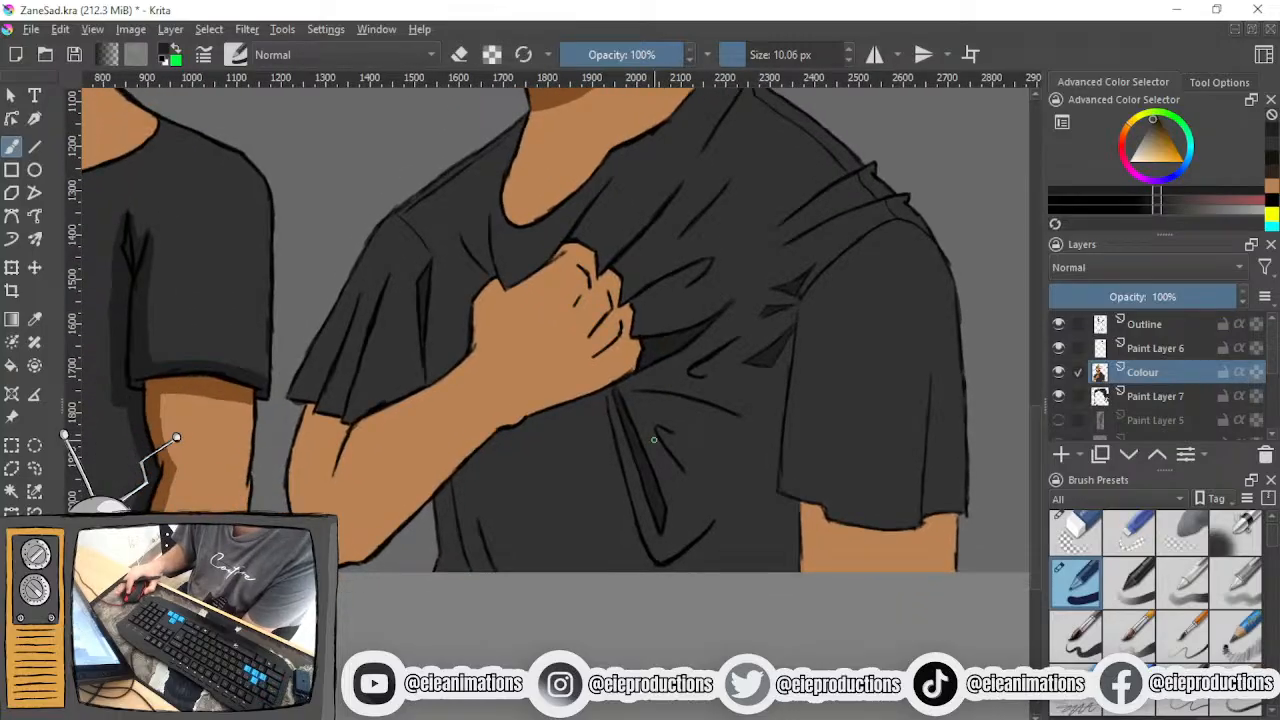
scroll(658, 435, "up", 1)
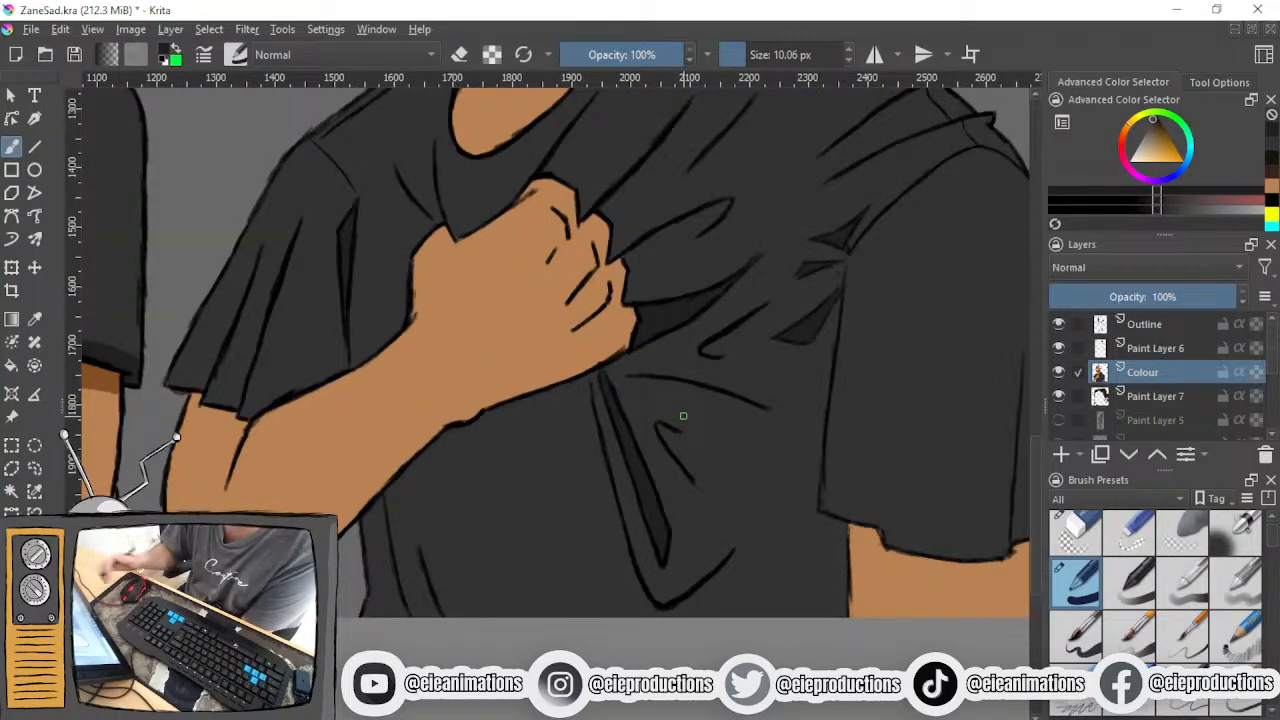
left_click_drag(581, 387, 580, 612)
key("ctrl+z")
left_click_drag(580, 376, 612, 618)
left_click_drag(731, 552, 697, 616)
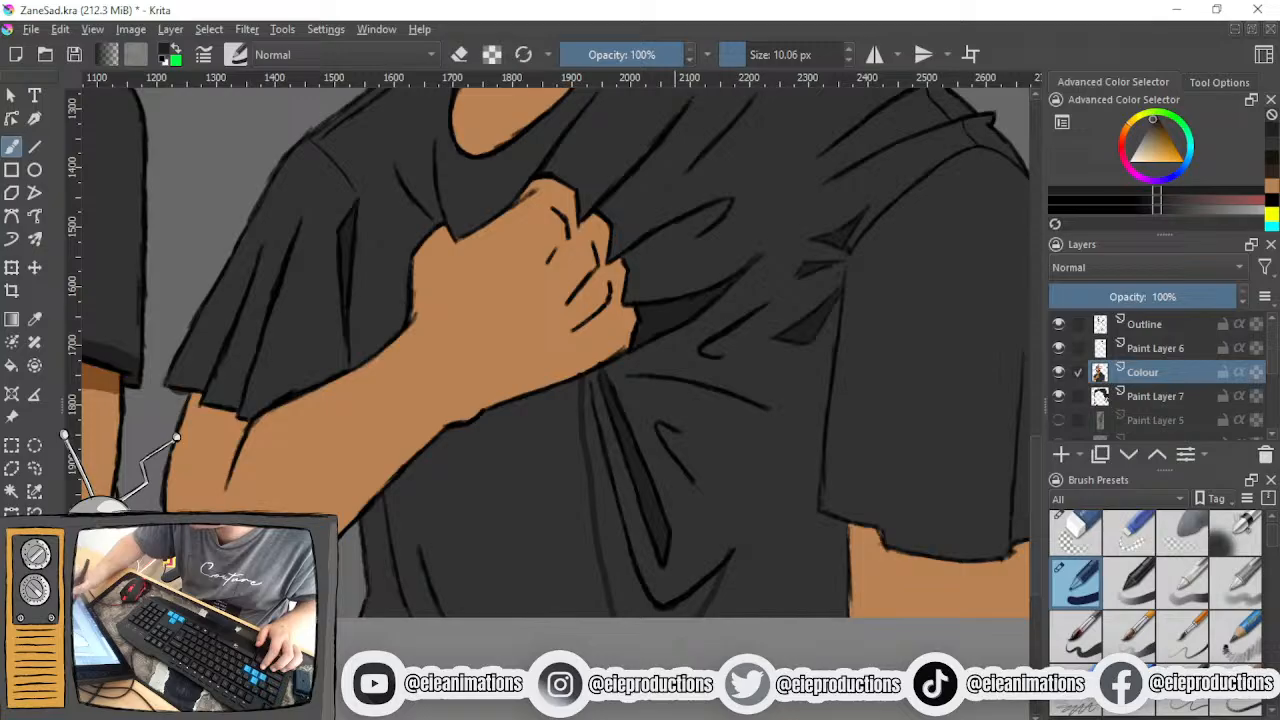
- Fill the outlined shadow alongside and beneath the hanging fold with dark shading
mouse_move(584, 380)
left_mouse_down()
mouse_move(603, 510)
mouse_move(589, 461)
mouse_move(628, 595)
mouse_move(600, 551)
mouse_move(651, 617)
left_mouse_up()
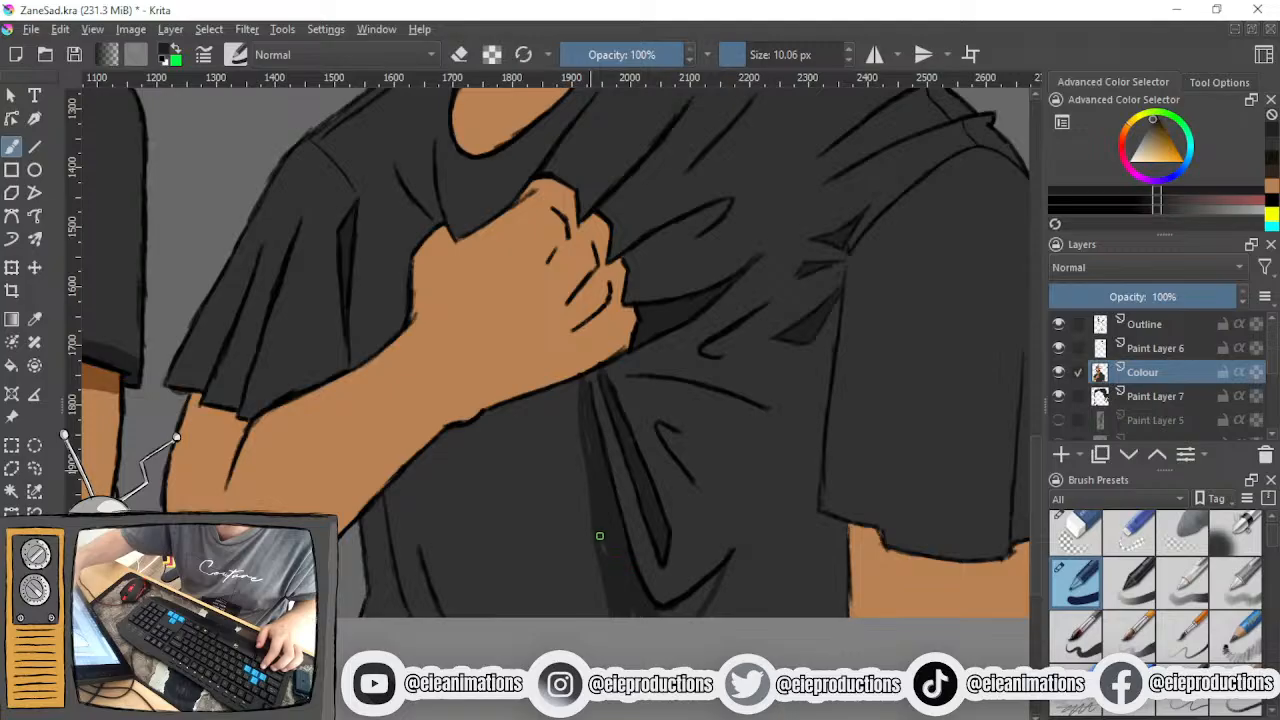
left_click_drag(588, 384, 590, 398)
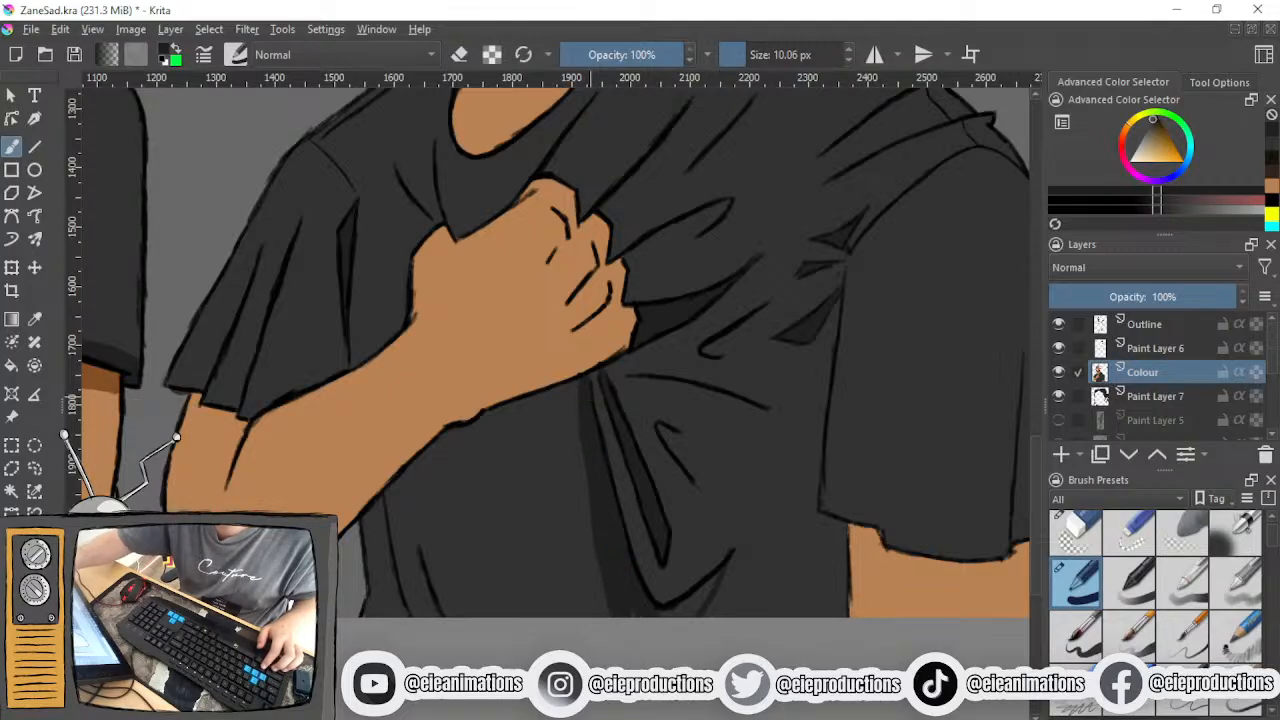
left_click_drag(634, 610, 711, 581)
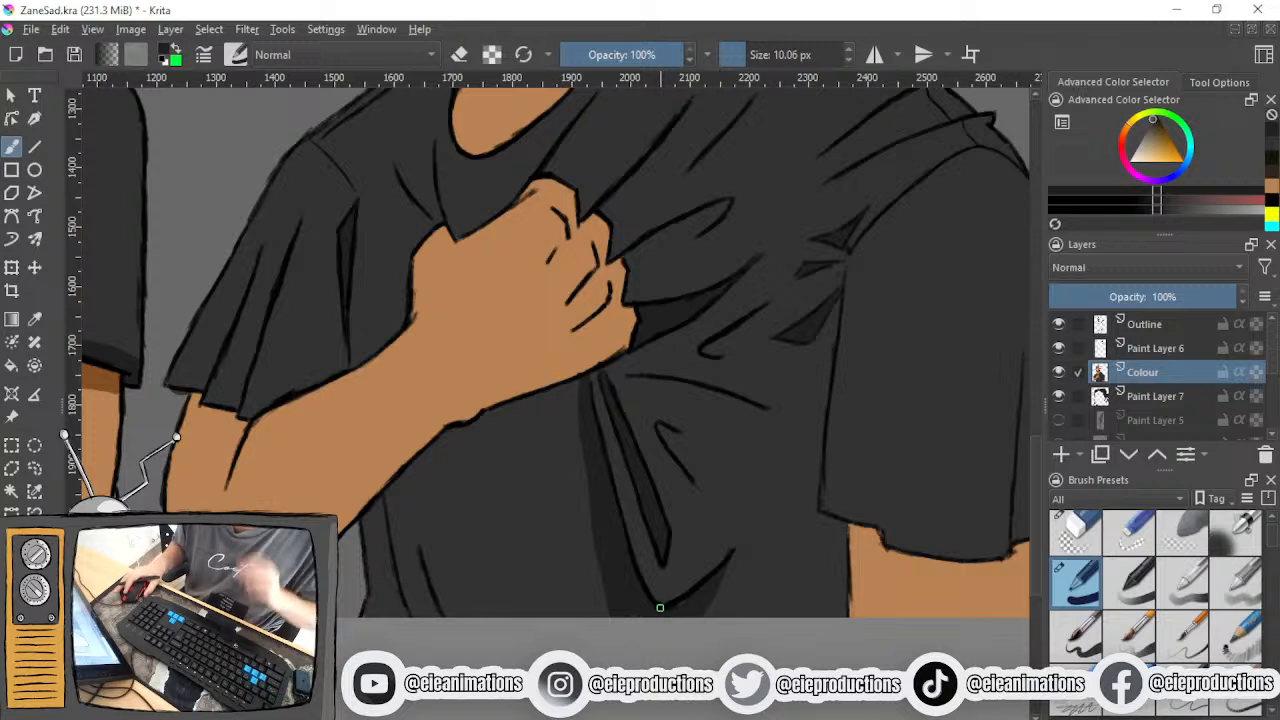
- Extend the dark shading above and around the curved tip of the fold near the shirt's lower edge
scroll(666, 610, "up", 2)
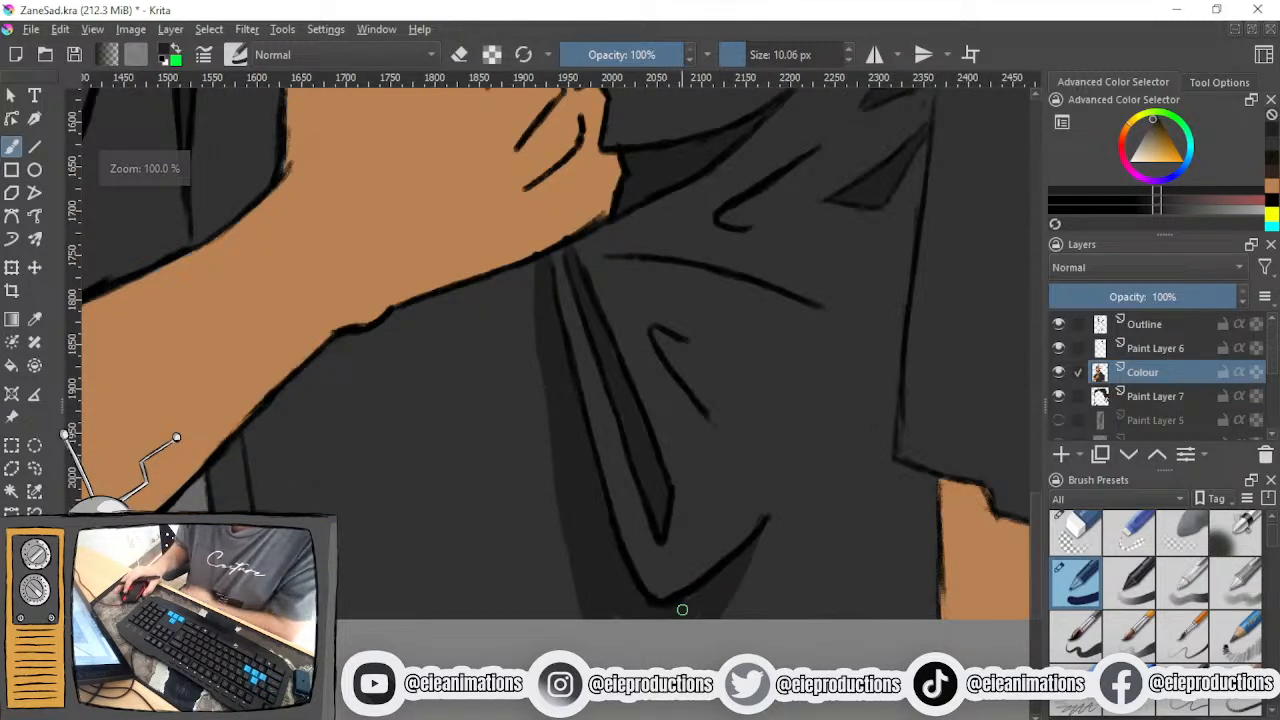
mouse_move(660, 576)
left_mouse_down()
mouse_move(762, 497)
mouse_move(768, 529)
mouse_move(751, 563)
mouse_move(771, 524)
mouse_move(775, 506)
mouse_move(735, 587)
left_mouse_up()
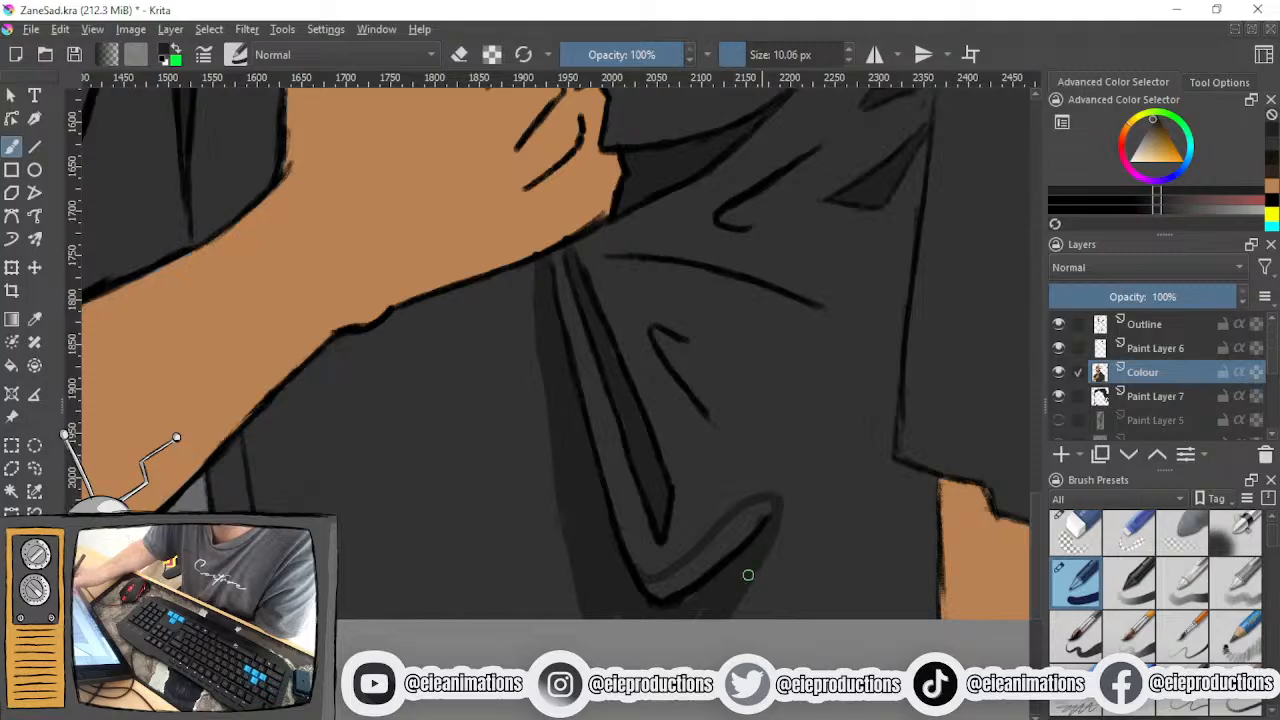
mouse_move(762, 516)
left_mouse_down()
mouse_move(694, 576)
mouse_move(653, 594)
mouse_move(648, 579)
mouse_move(670, 583)
mouse_move(661, 611)
mouse_move(691, 608)
left_mouse_up()
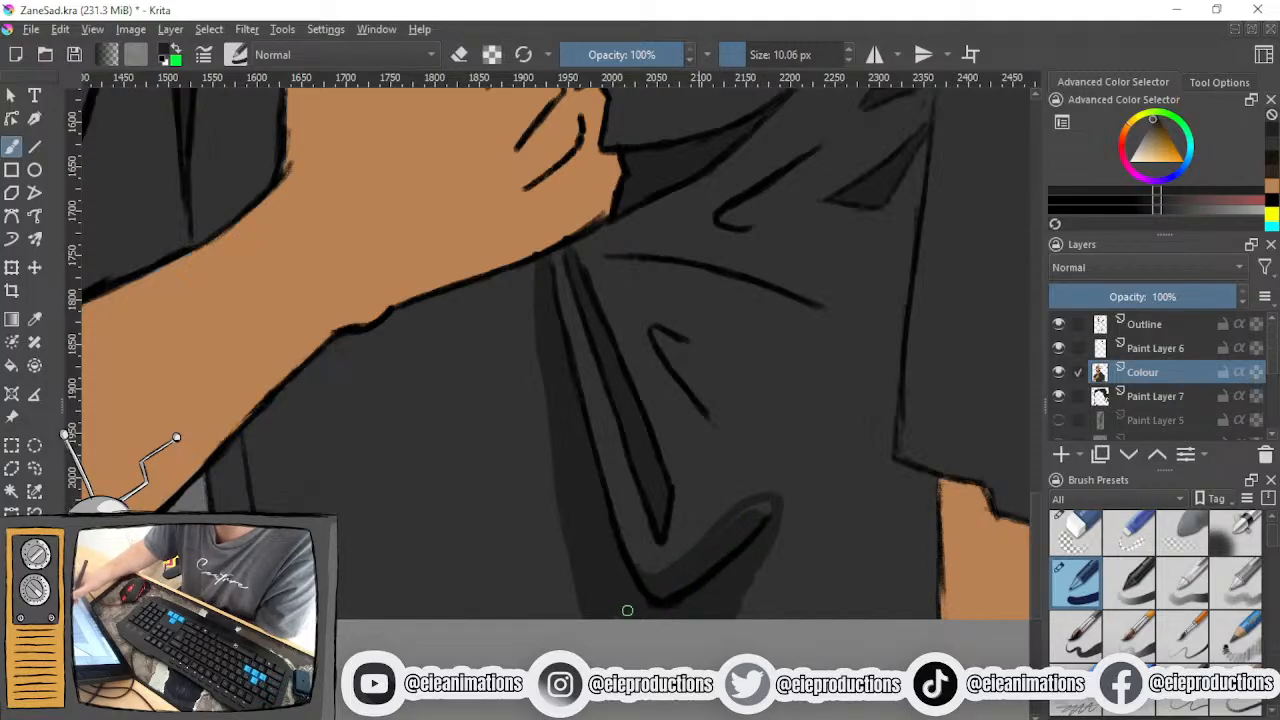
mouse_move(764, 507)
left_mouse_down()
mouse_move(735, 532)
mouse_move(757, 509)
mouse_move(743, 613)
left_mouse_up()
- Paint a tapering shadow fold rising from the hem of the sleeve on the hanging arm
scroll(699, 577, "down", 3)
mouse_move(692, 557)
left_mouse_down()
mouse_move(623, 617)
mouse_move(563, 587)
mouse_move(560, 628)
mouse_move(493, 585)
mouse_move(511, 560)
mouse_move(531, 600)
left_mouse_up()
scroll(563, 587, "up", 2)
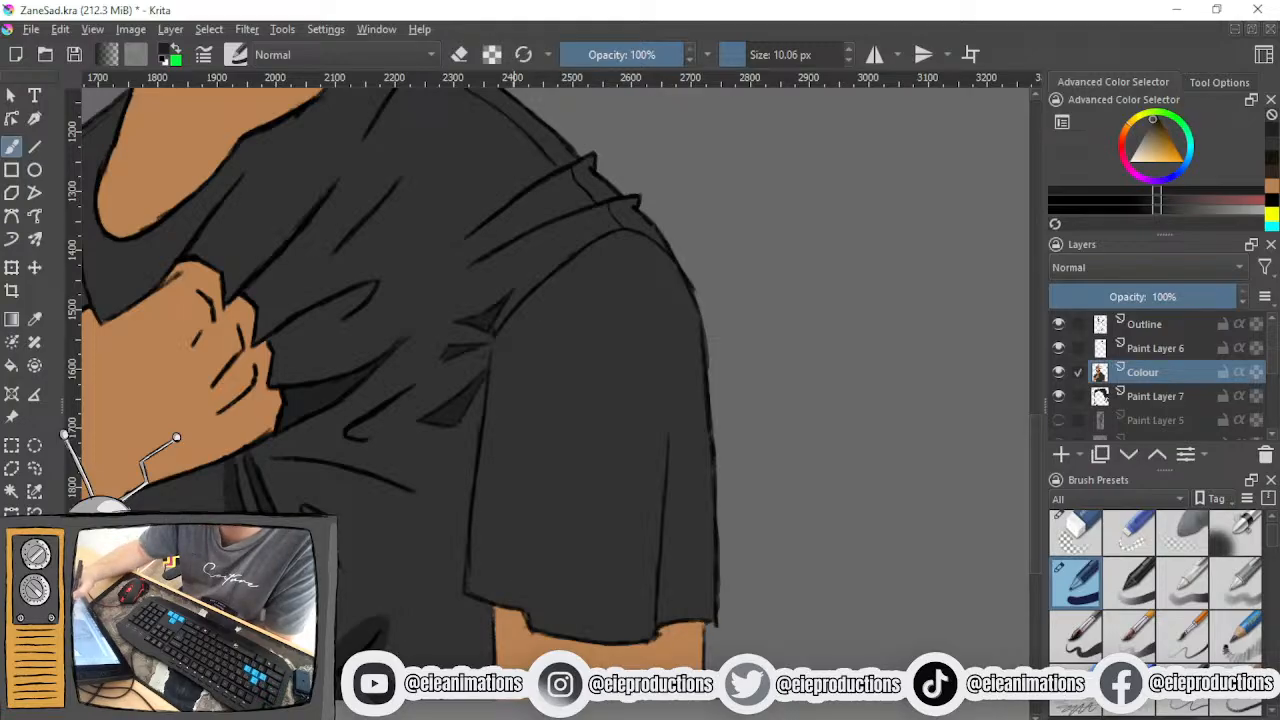
mouse_move(535, 630)
left_mouse_down()
mouse_move(569, 406)
mouse_move(509, 604)
left_mouse_up()
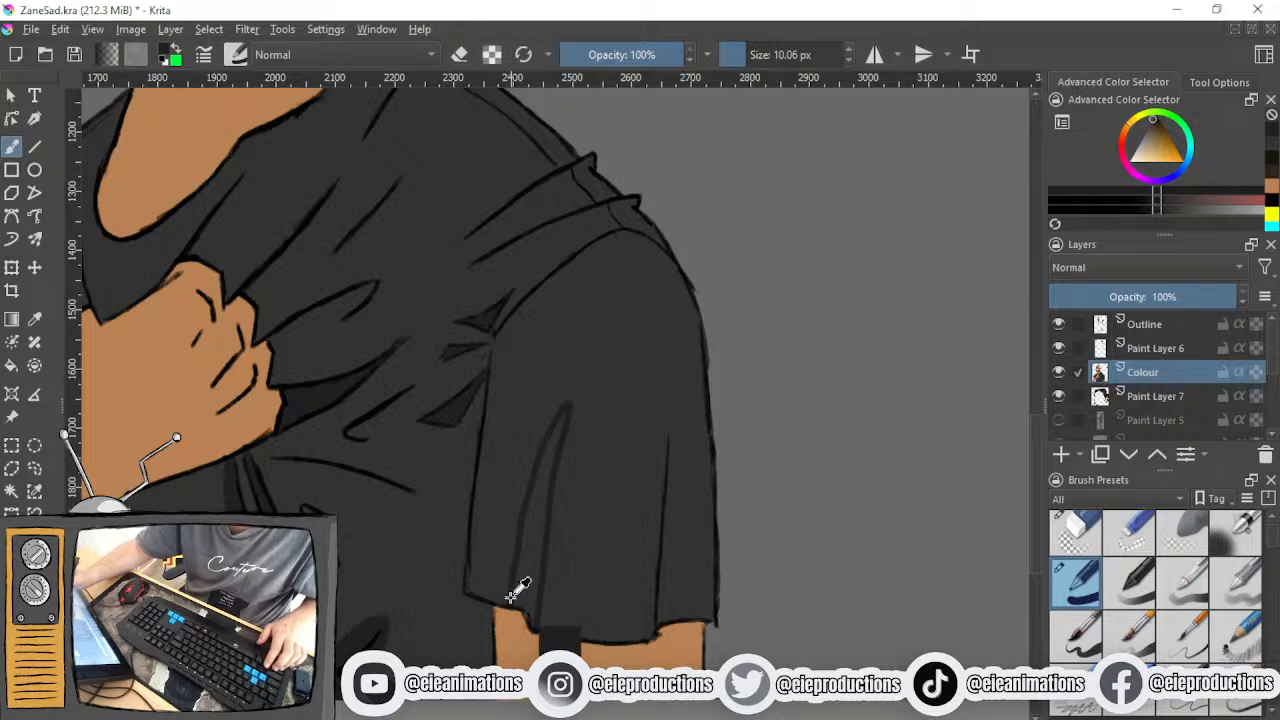
key("ctrl+z")
mouse_move(535, 632)
left_mouse_down()
mouse_move(554, 380)
mouse_move(523, 457)
mouse_move(507, 610)
mouse_move(520, 598)
mouse_move(532, 615)
mouse_move(532, 550)
mouse_move(514, 597)
mouse_move(551, 417)
mouse_move(544, 497)
left_mouse_up()
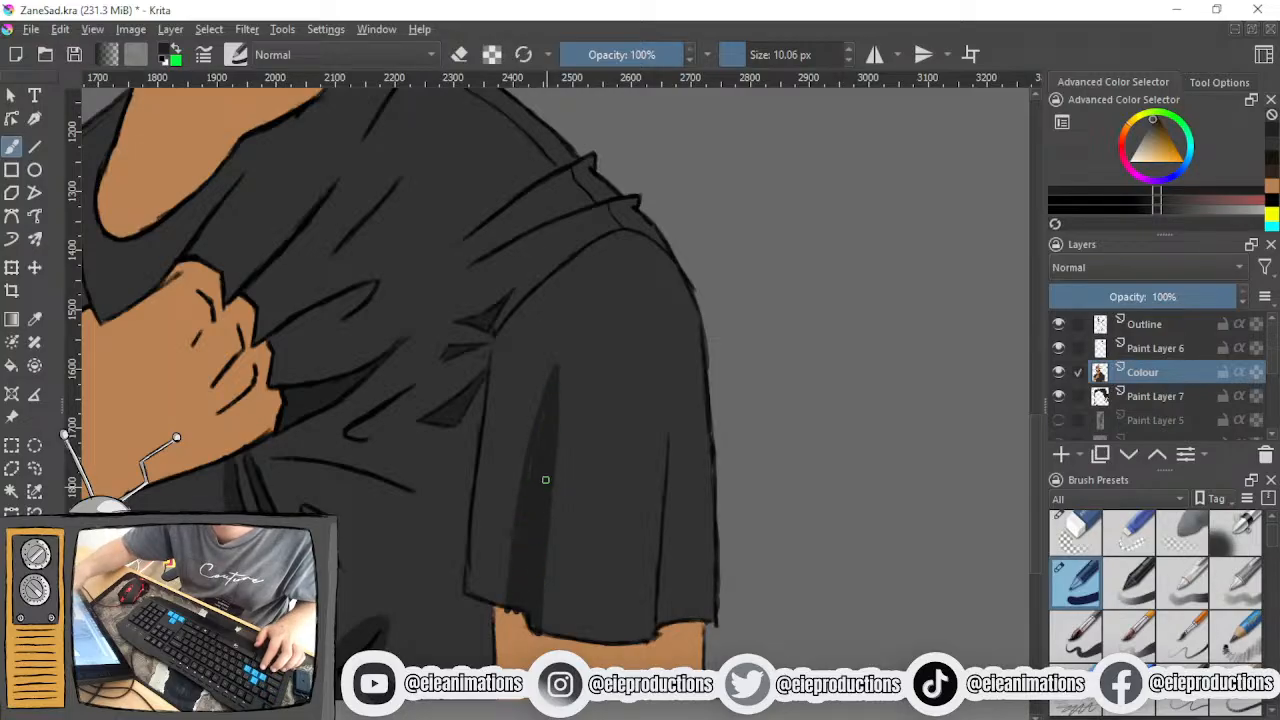
- Clean up the arm's edge under the sleeve hem with the sampled skin tone, and outline a dark shadow band along the hem
left_click(532, 650, "ctrl")
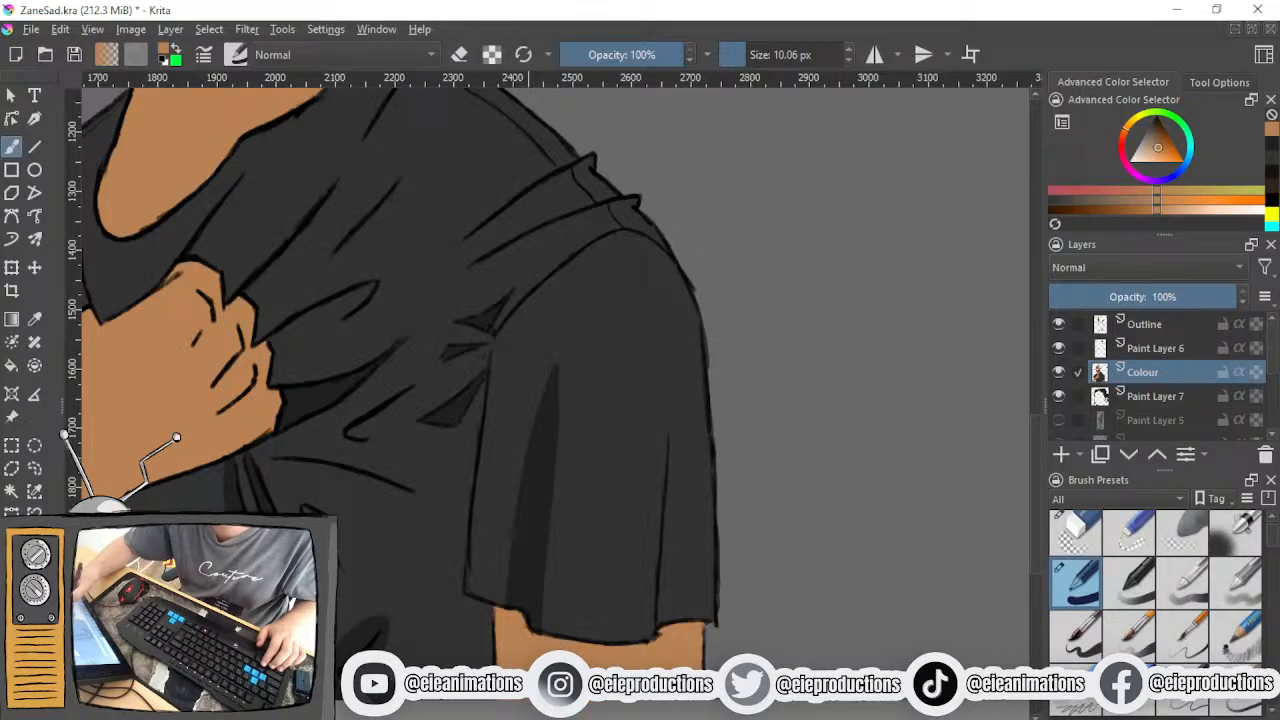
left_click(530, 560, "ctrl")
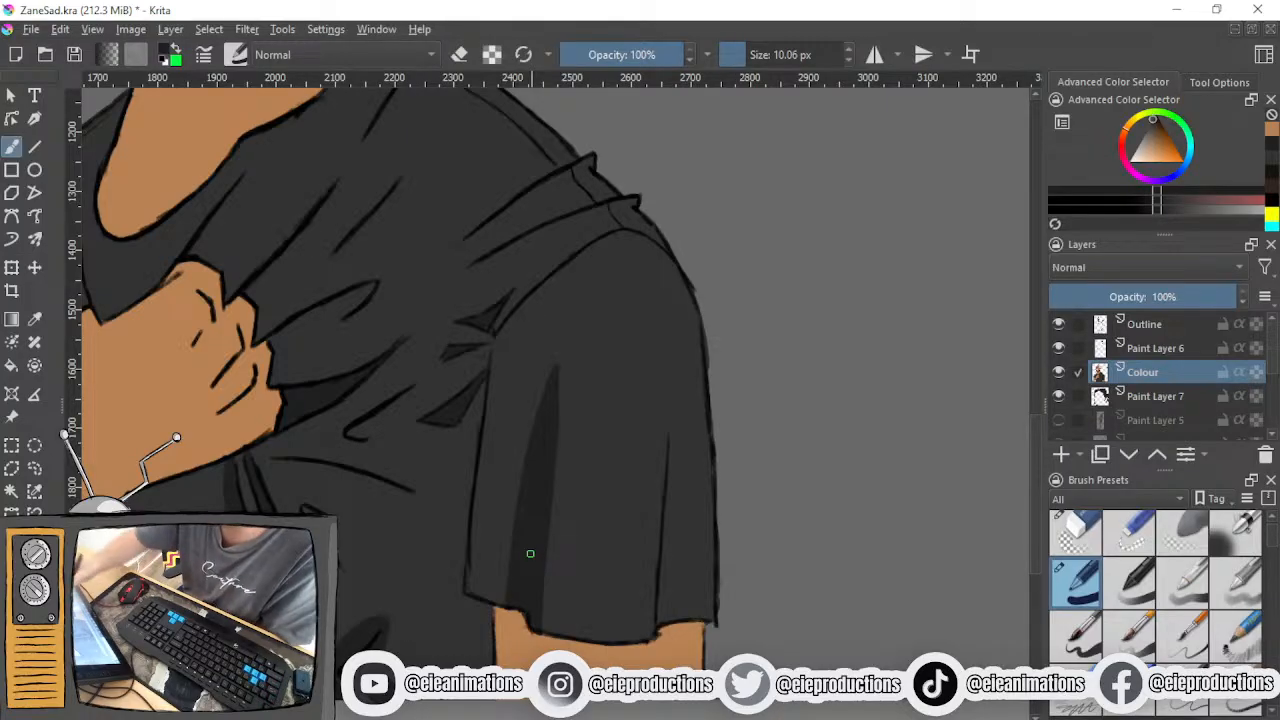
mouse_move(471, 570)
left_mouse_down()
mouse_move(642, 567)
mouse_move(666, 599)
mouse_move(709, 593)
left_mouse_up()
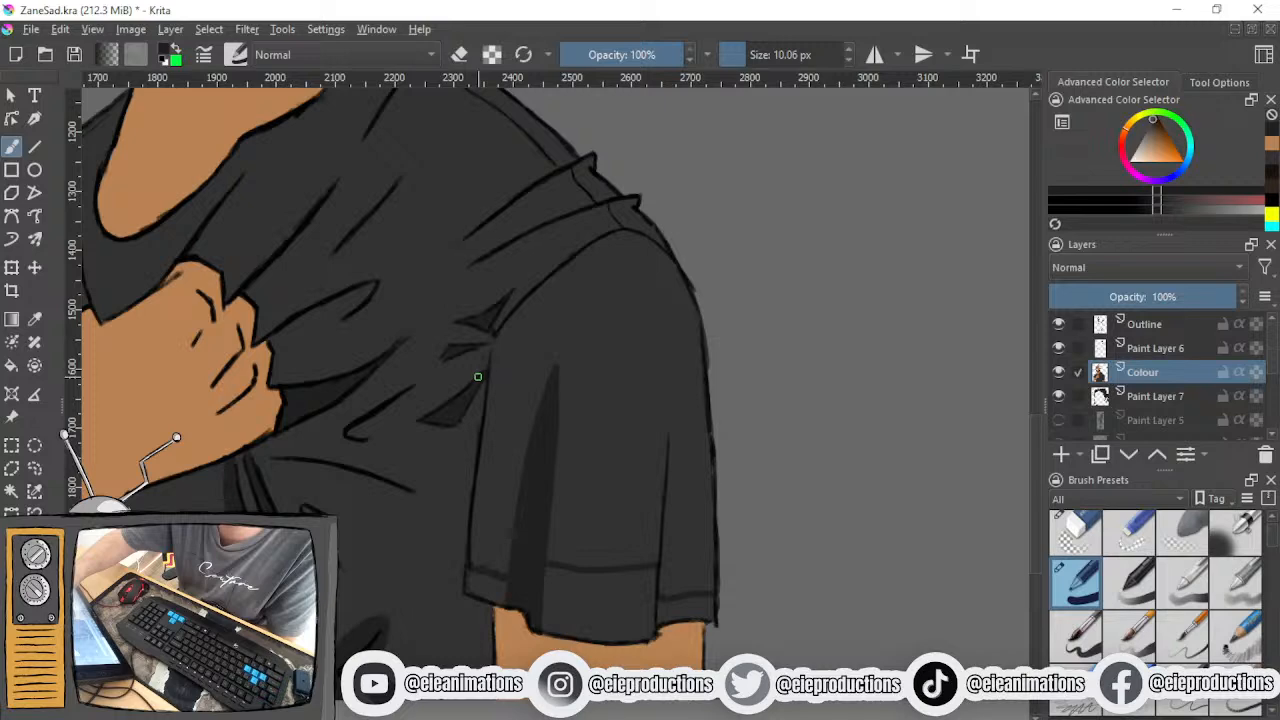
- Paint dark shadows along the inner edge of the hanging arm's sleeve and on the torso beside that arm
mouse_move(497, 336)
left_mouse_down()
mouse_move(506, 403)
mouse_move(489, 570)
left_mouse_up()
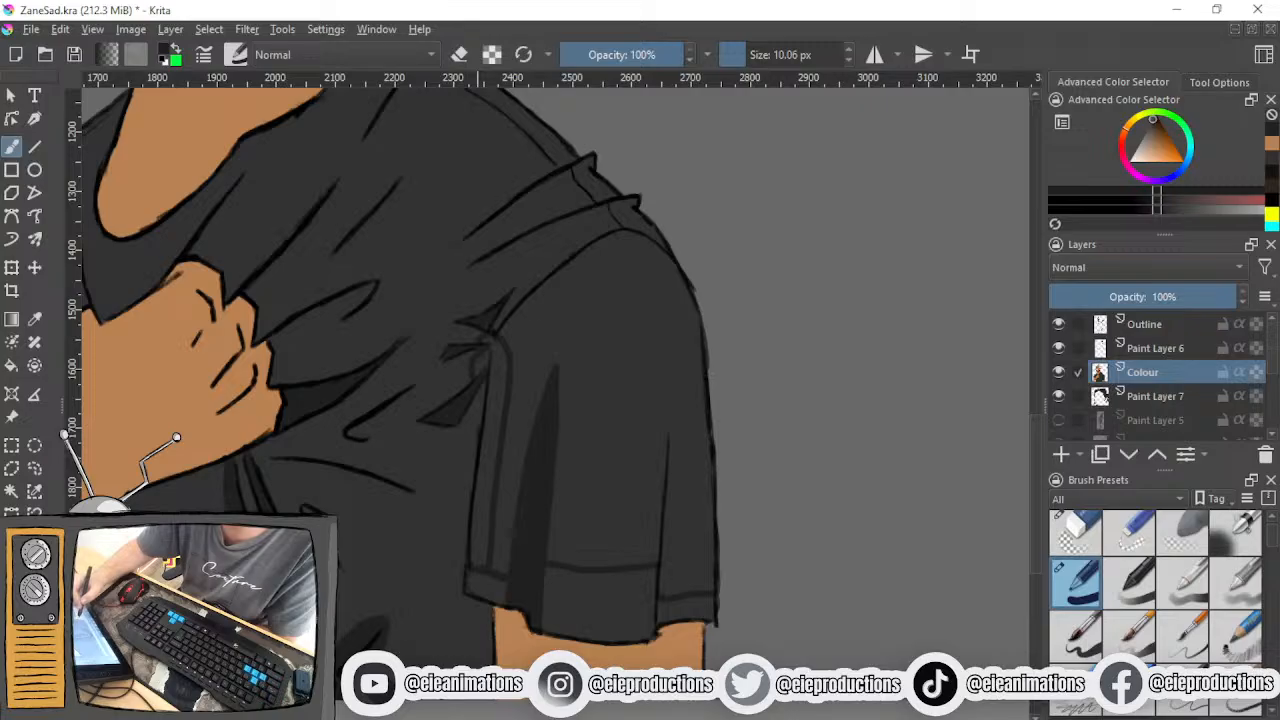
mouse_move(478, 414)
left_mouse_down()
mouse_move(477, 398)
mouse_move(443, 614)
mouse_move(478, 660)
left_mouse_up()
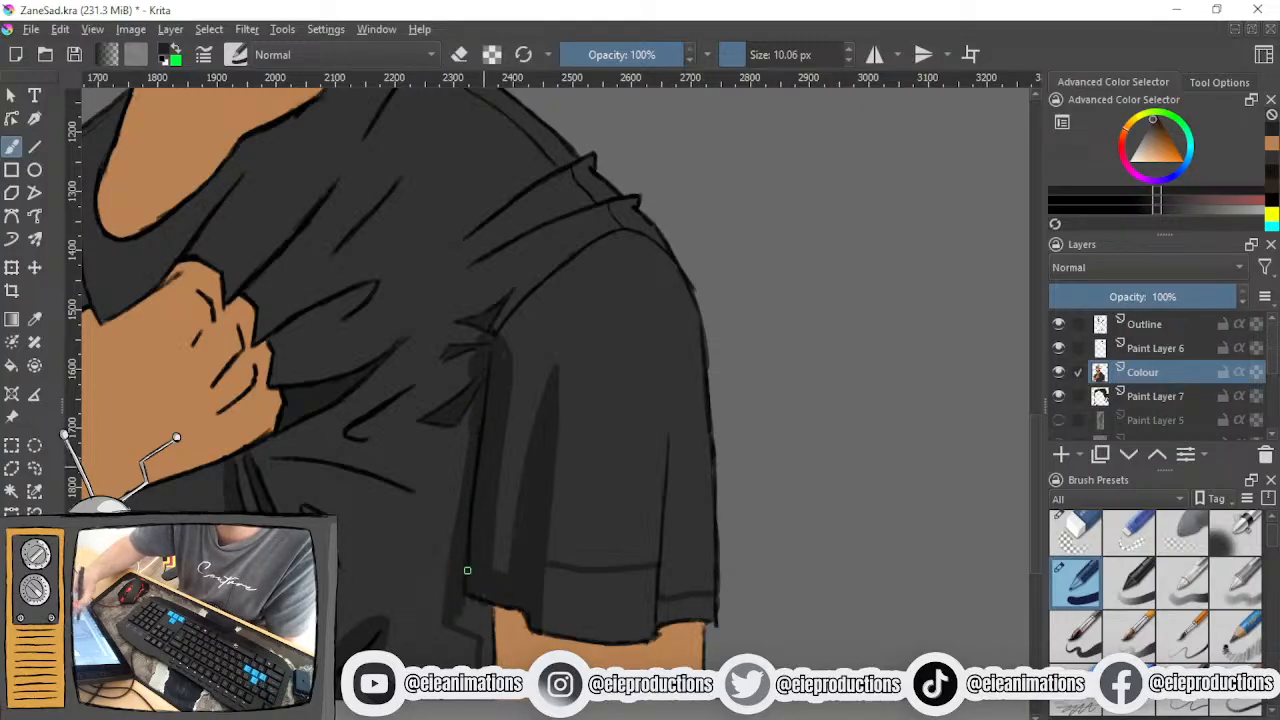
left_click_drag(470, 594, 489, 662)
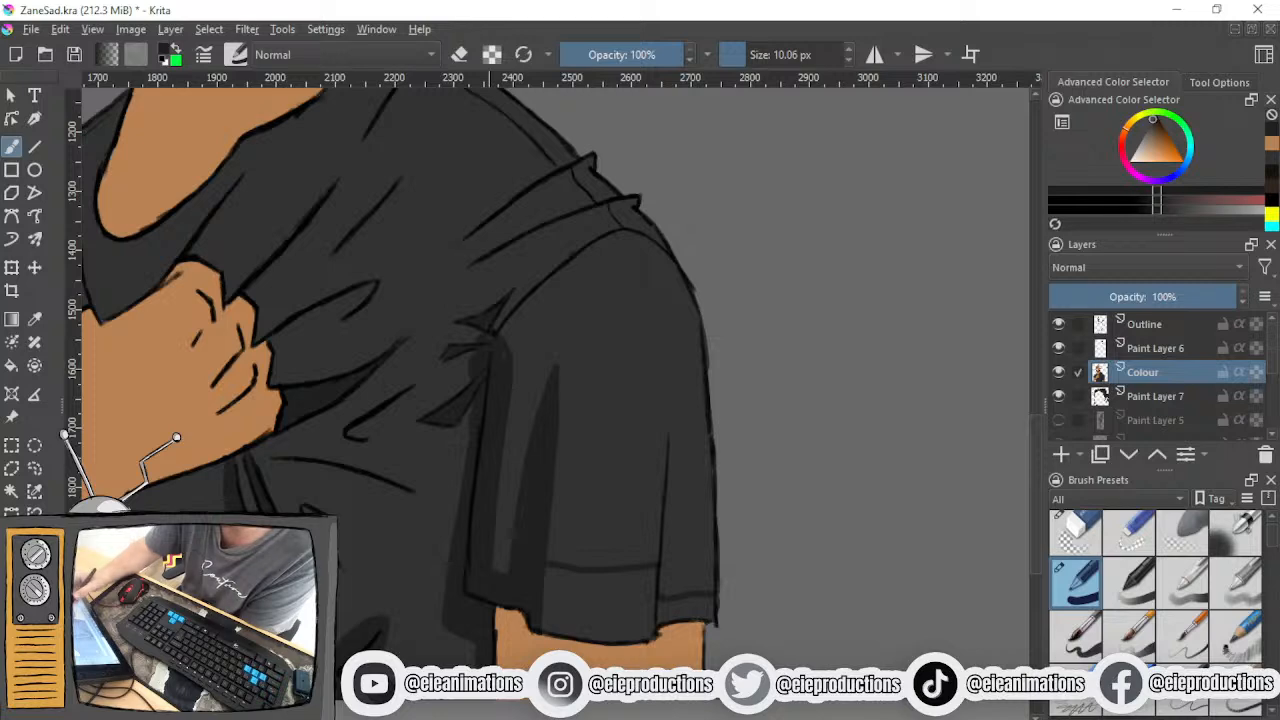
- Fill the outlined shadow band along the sleeve hem with dark shading, using a 15.97 px brush for the wider section
mouse_move(656, 612)
left_mouse_down()
mouse_move(714, 609)
mouse_move(665, 620)
left_mouse_up()
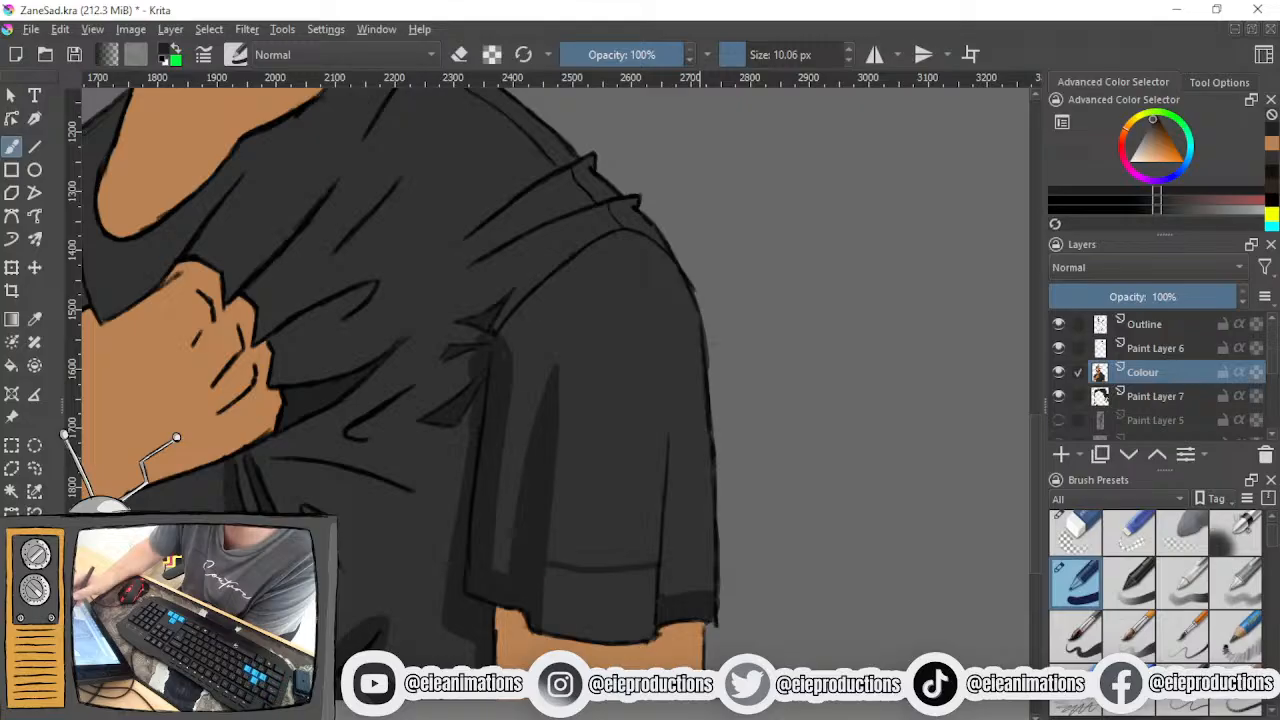
mouse_move(549, 570)
left_mouse_down()
mouse_move(562, 600)
mouse_move(588, 612)
mouse_move(574, 612)
left_mouse_up()
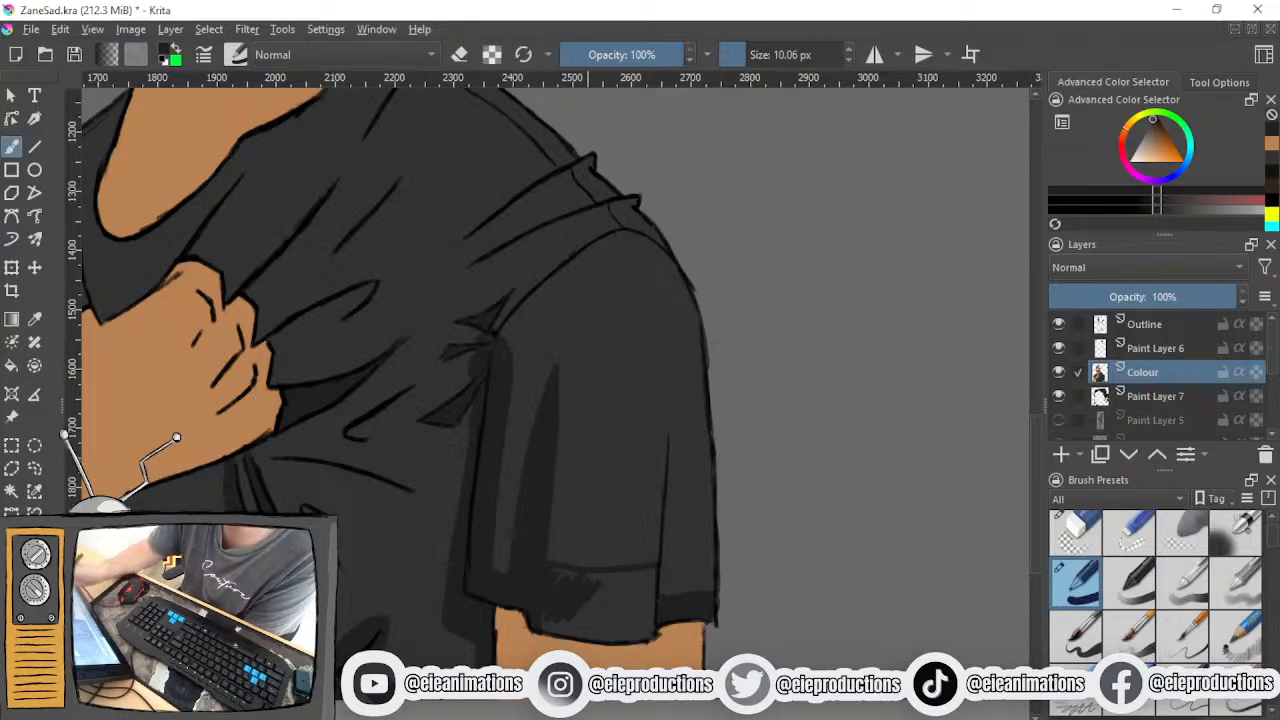
left_click(750, 58)
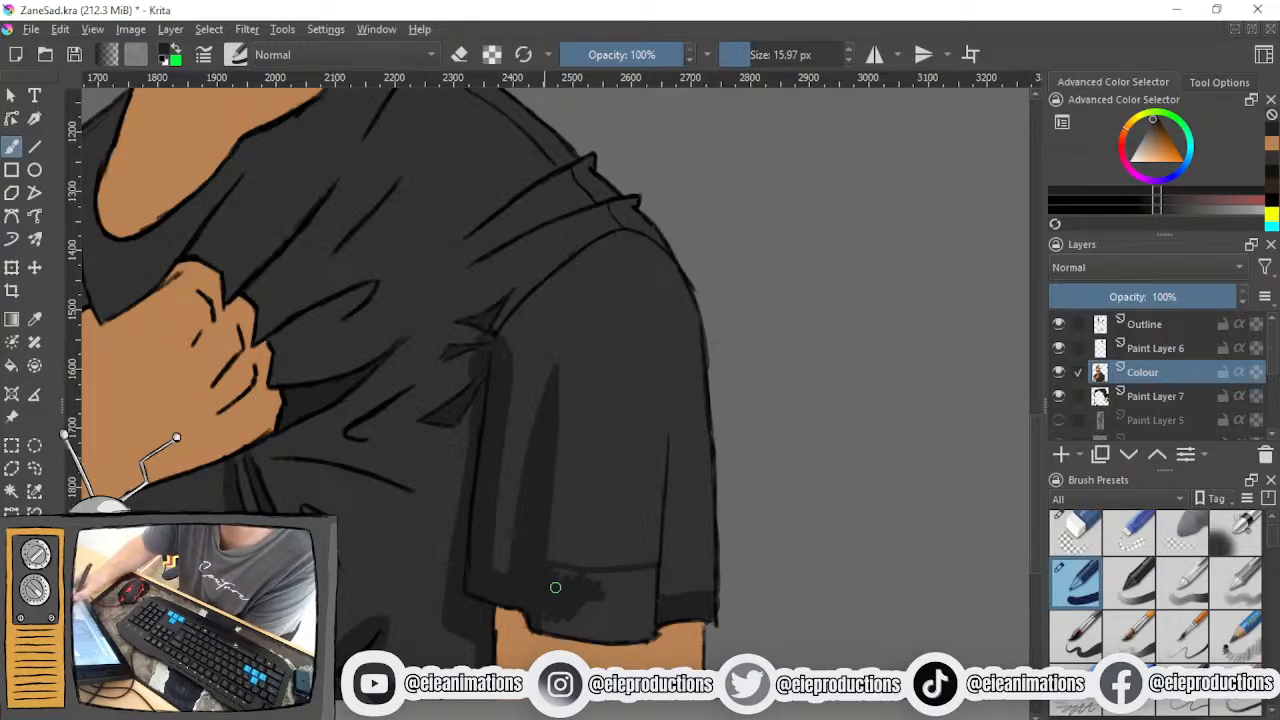
mouse_move(564, 573)
left_mouse_down()
mouse_move(621, 582)
mouse_move(580, 580)
mouse_move(652, 571)
mouse_move(636, 624)
mouse_move(654, 597)
mouse_move(650, 623)
mouse_move(610, 601)
mouse_move(551, 618)
mouse_move(621, 609)
mouse_move(650, 618)
mouse_move(647, 630)
mouse_move(536, 619)
mouse_move(643, 634)
mouse_move(588, 604)
left_mouse_up()
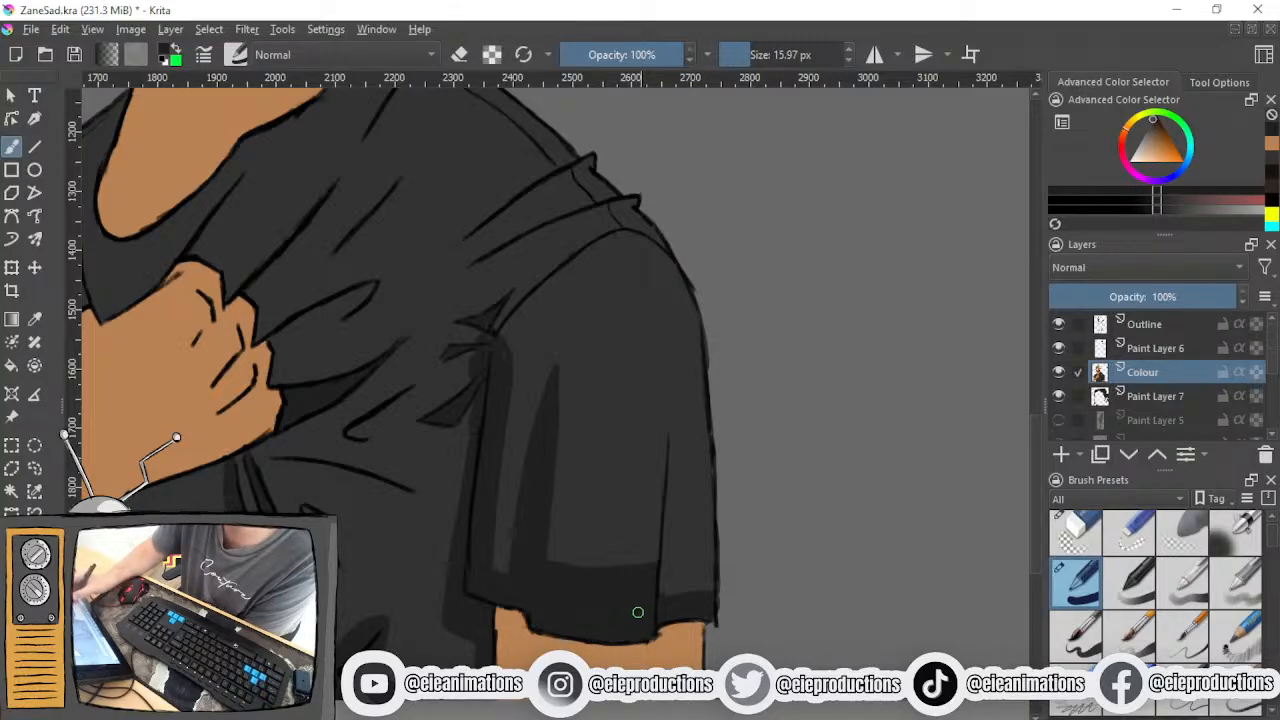
- Outline a narrow shadow around the short hooked crease beside the fist with a 1.84 px brush
scroll(640, 603, "down", 5)
scroll(624, 574, "up", 2)
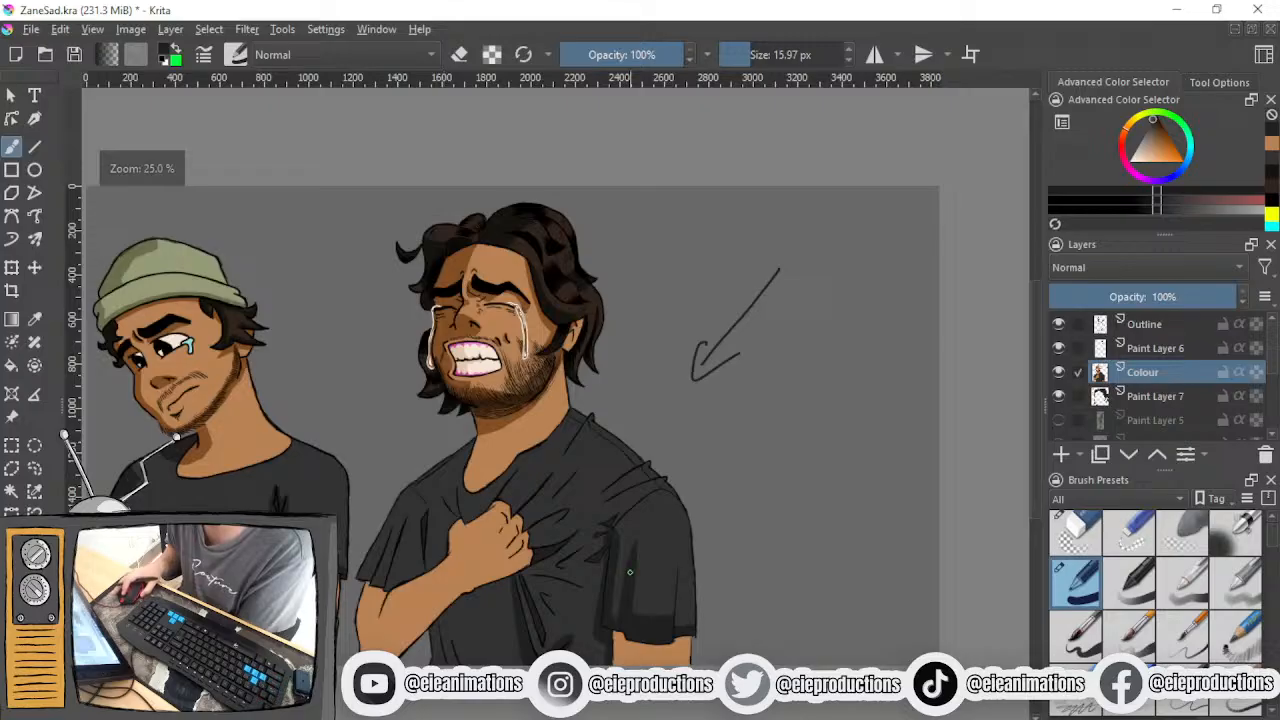
scroll(580, 563, "up", 2)
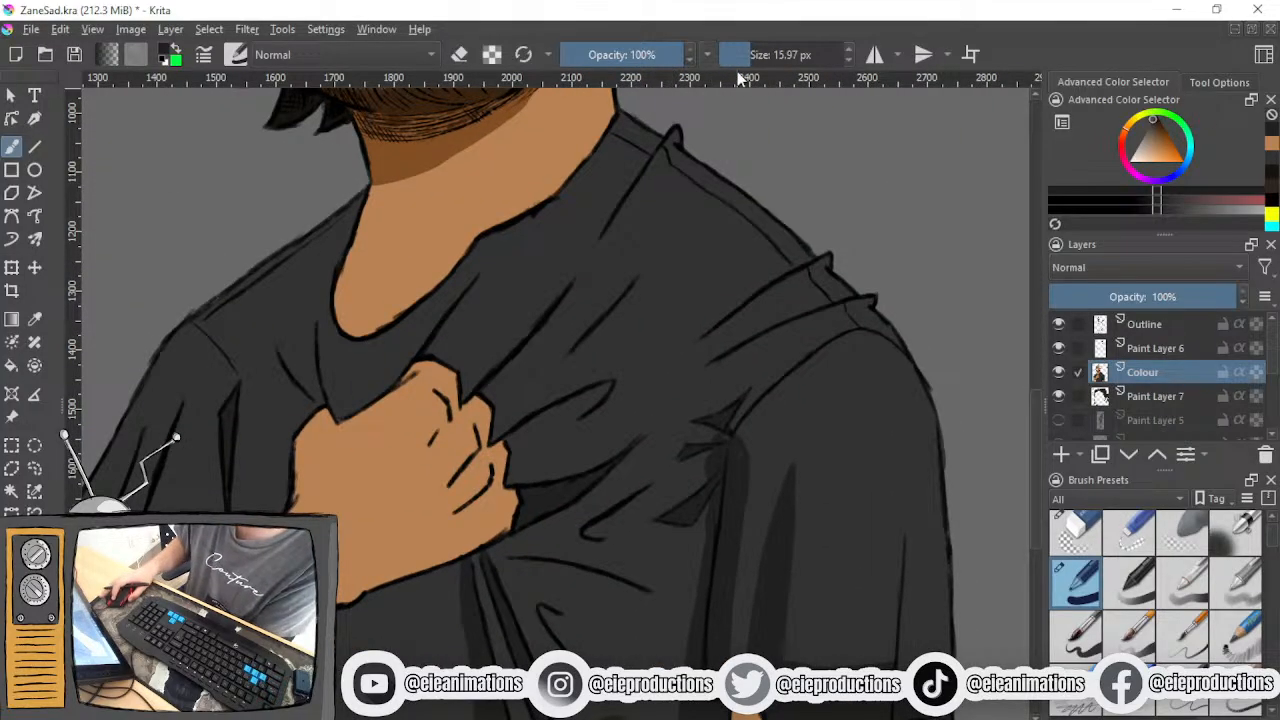
left_click_drag(734, 57, 726, 57)
scroll(496, 405, "up", 2)
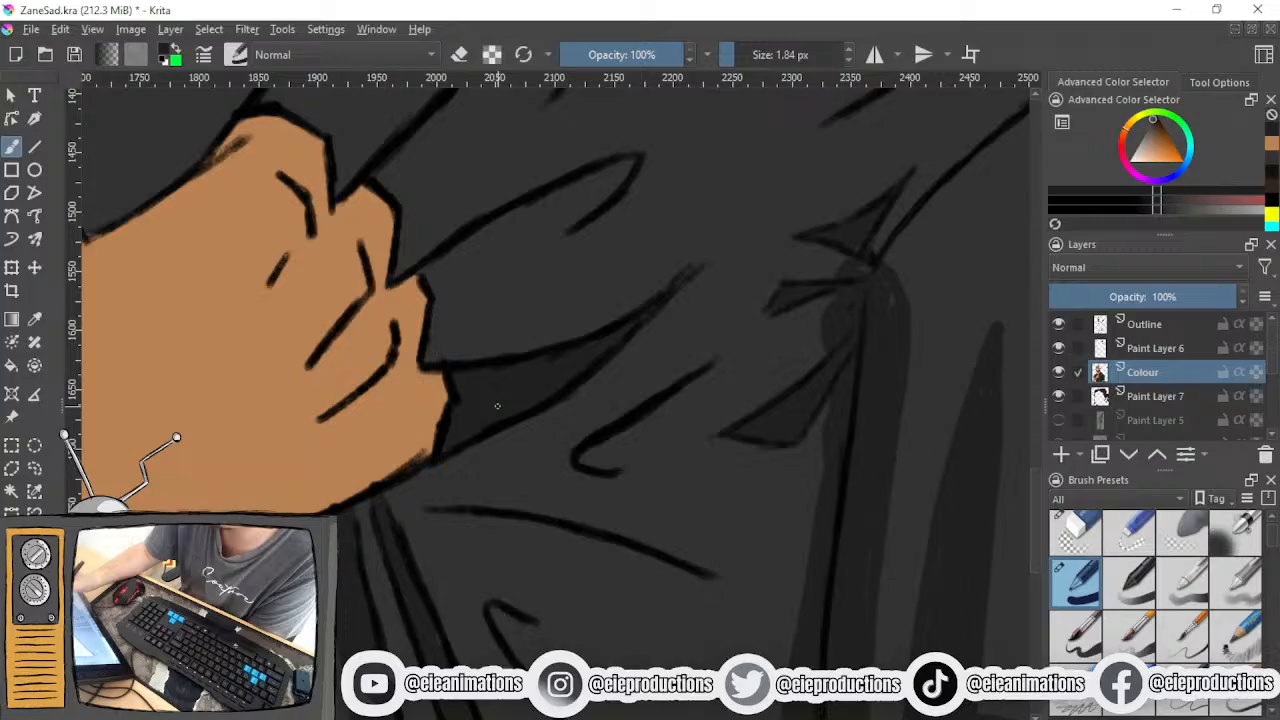
mouse_move(572, 442)
left_mouse_down()
mouse_move(704, 346)
mouse_move(662, 420)
mouse_move(580, 462)
left_mouse_up()
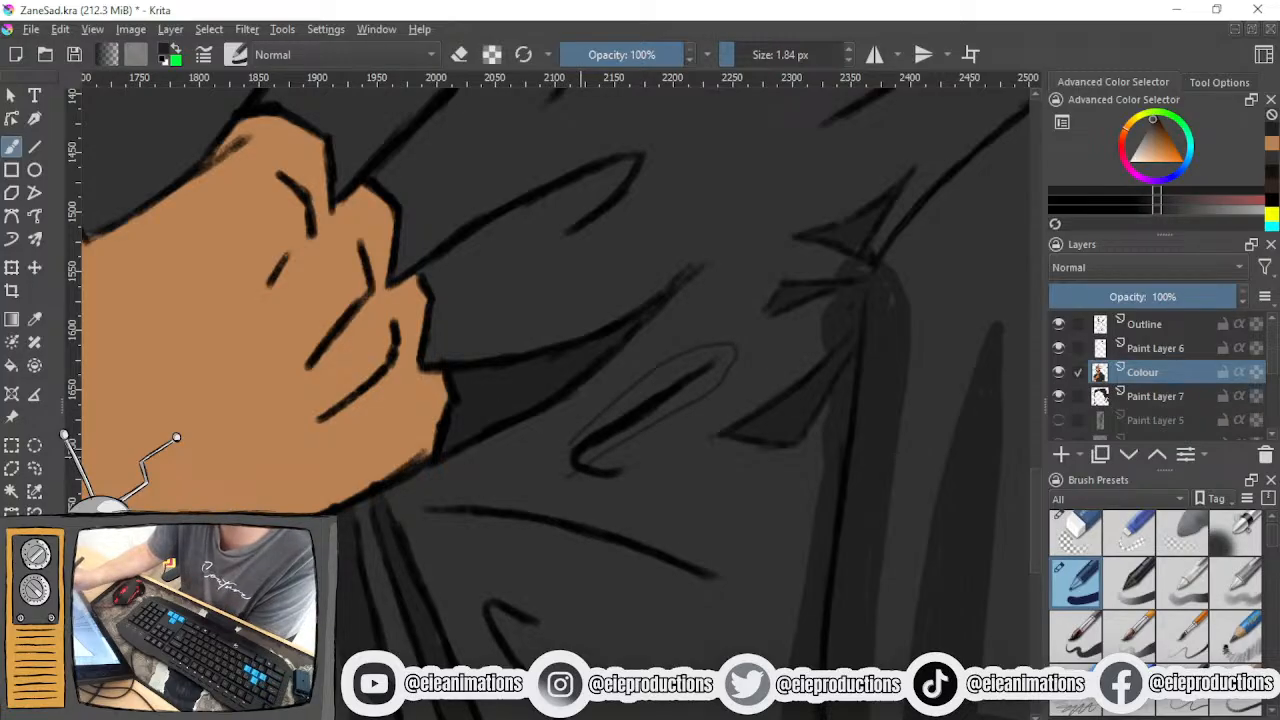
key("ctrl+z")
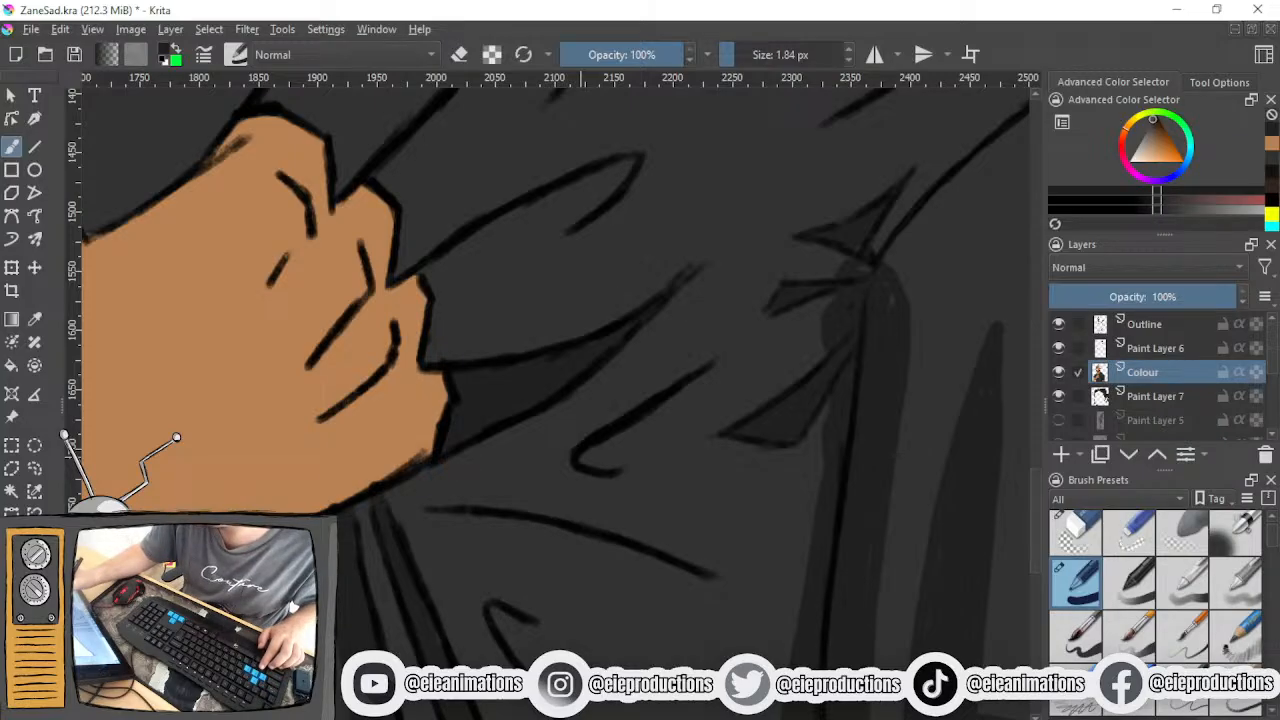
mouse_move(597, 457)
left_mouse_down()
mouse_move(717, 377)
mouse_move(723, 356)
mouse_move(597, 427)
left_mouse_up()
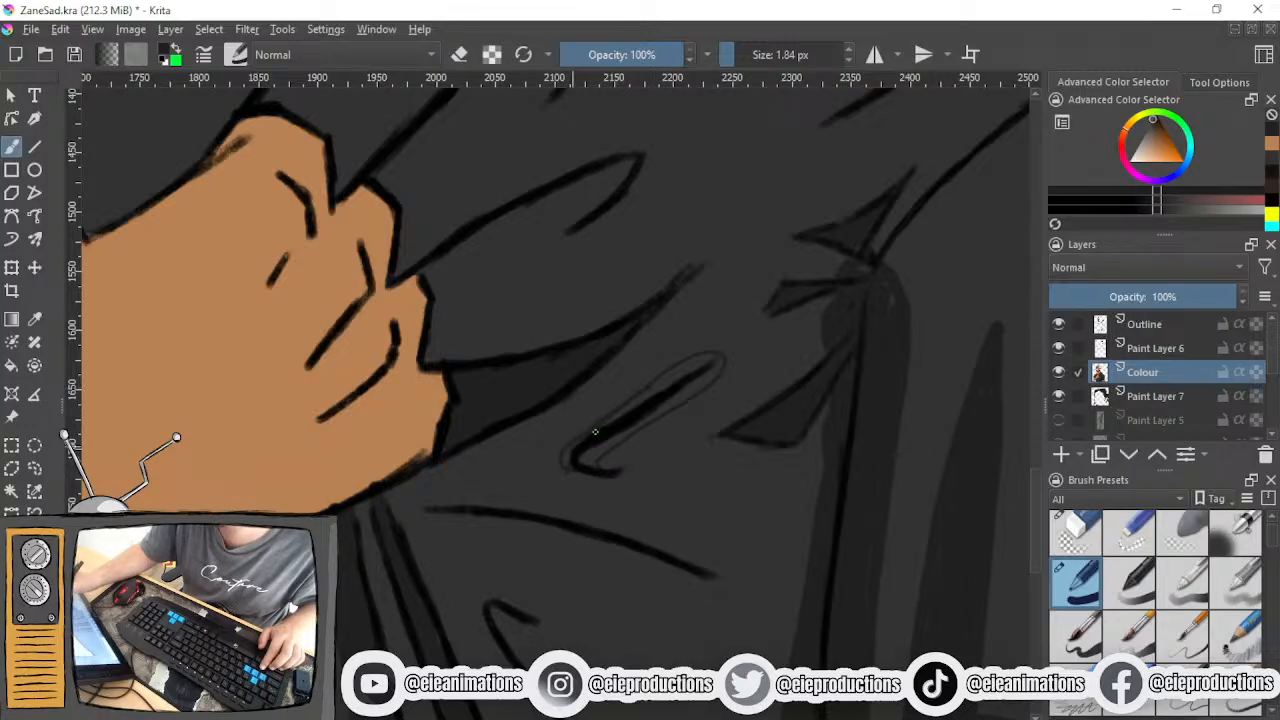
- Fill the outlined shadow around the short hooked crease with dark shading using a 10 px brush
left_click(745, 54)
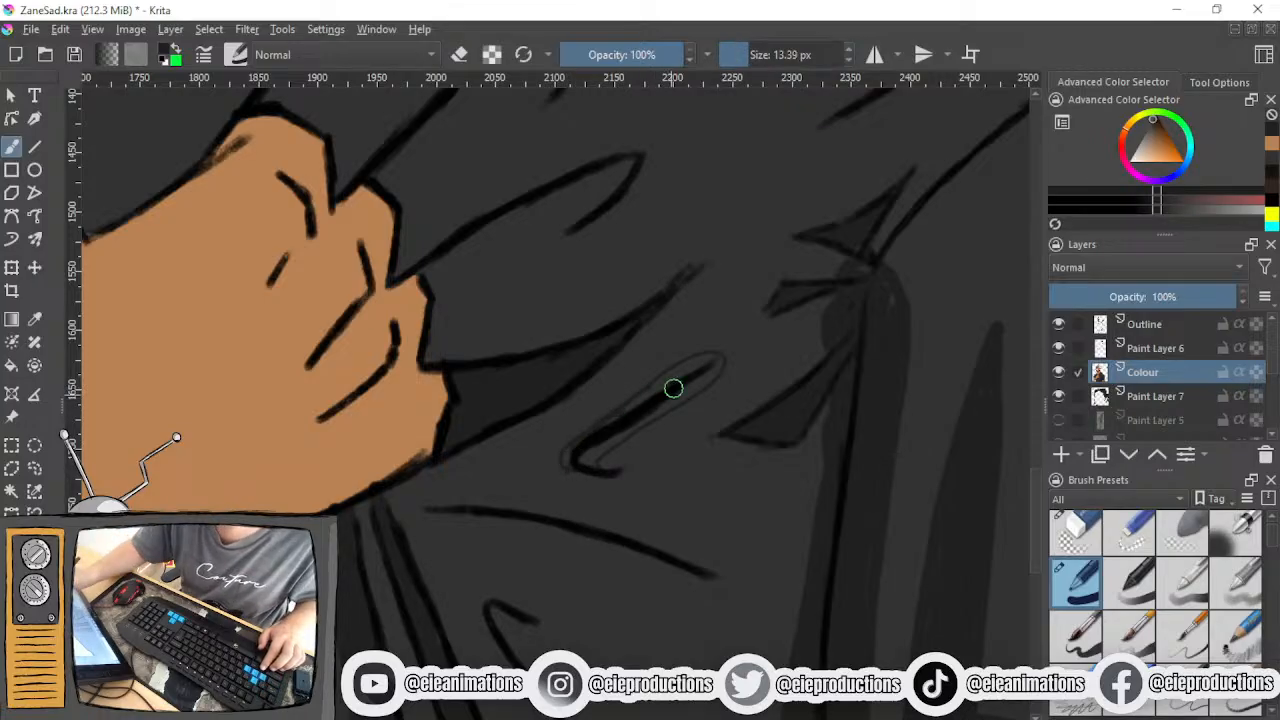
key("bracketleft")
key("bracketleft")
key("bracketleft")
key("bracketleft")
key("bracketleft")
key("bracketleft")
key("bracketright")
key("bracketright")
key("bracketright")
mouse_move(655, 393)
left_mouse_down()
mouse_move(573, 454)
mouse_move(578, 467)
mouse_move(569, 457)
mouse_move(588, 441)
mouse_move(571, 455)
mouse_move(585, 467)
mouse_move(625, 428)
mouse_move(588, 466)
mouse_move(646, 414)
mouse_move(584, 469)
mouse_move(566, 464)
mouse_move(720, 363)
mouse_move(638, 402)
mouse_move(692, 369)
mouse_move(700, 377)
mouse_move(676, 375)
mouse_move(588, 441)
left_mouse_up()
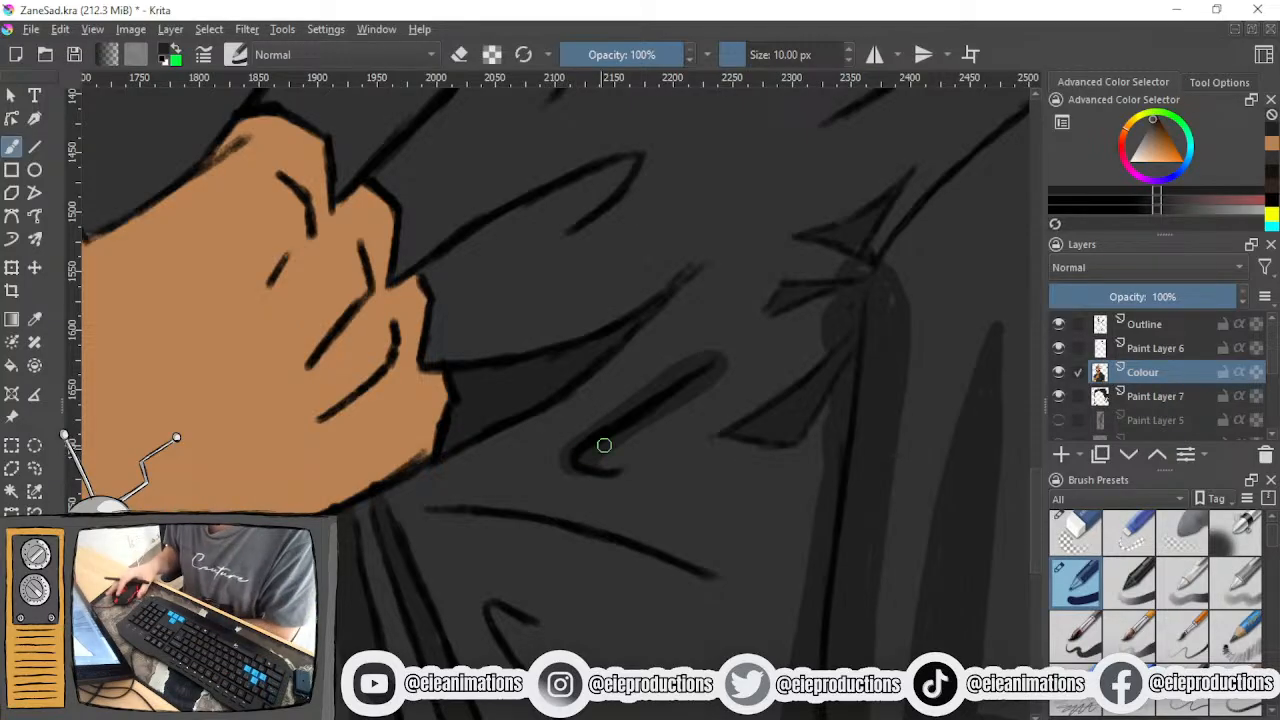
- Outline a narrow shadow around the small crease low on the shirt beneath the forearm with a 5.83 px brush
scroll(651, 488, "down", 5)
scroll(664, 484, "up", 3)
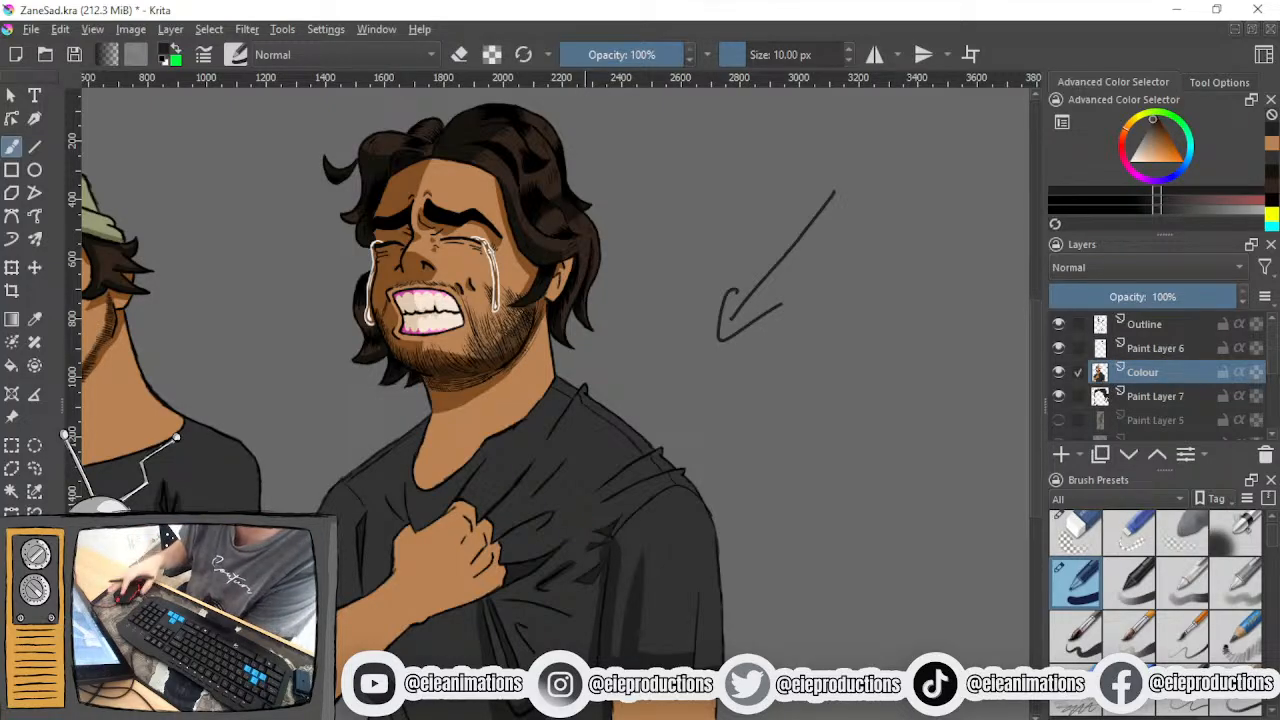
left_click(741, 55)
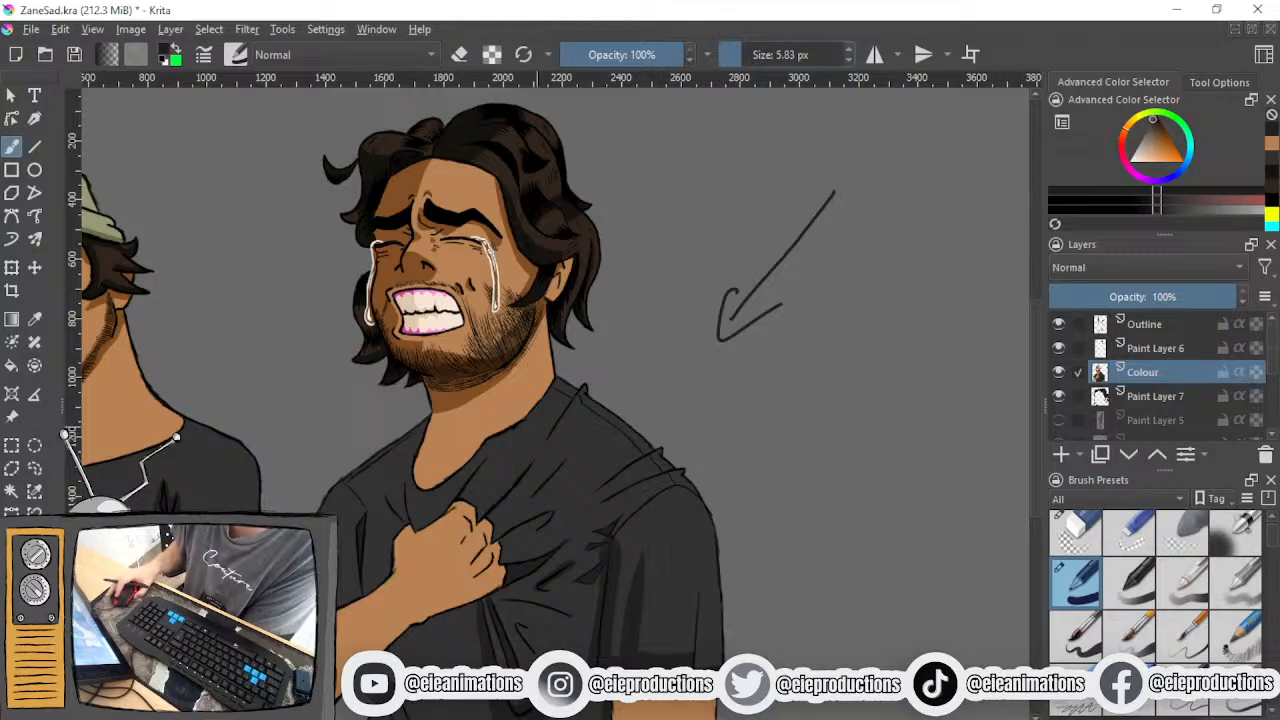
scroll(461, 464, "up", 1)
left_click_drag(461, 466, 659, 338)
scroll(451, 480, "up", 1)
left_click_drag(457, 481, 407, 481)
left_click_drag(613, 560, 522, 356)
scroll(391, 541, "up", 1)
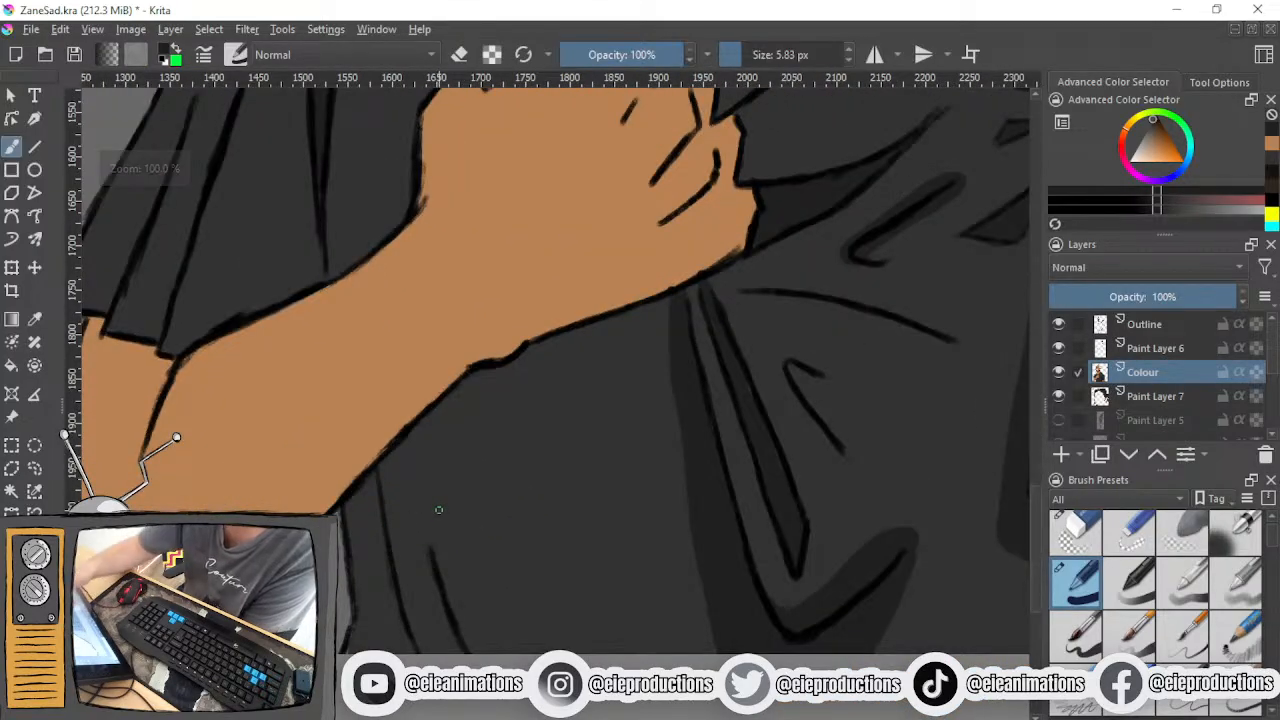
mouse_move(441, 509)
left_mouse_down()
mouse_move(424, 600)
mouse_move(443, 652)
left_mouse_up()
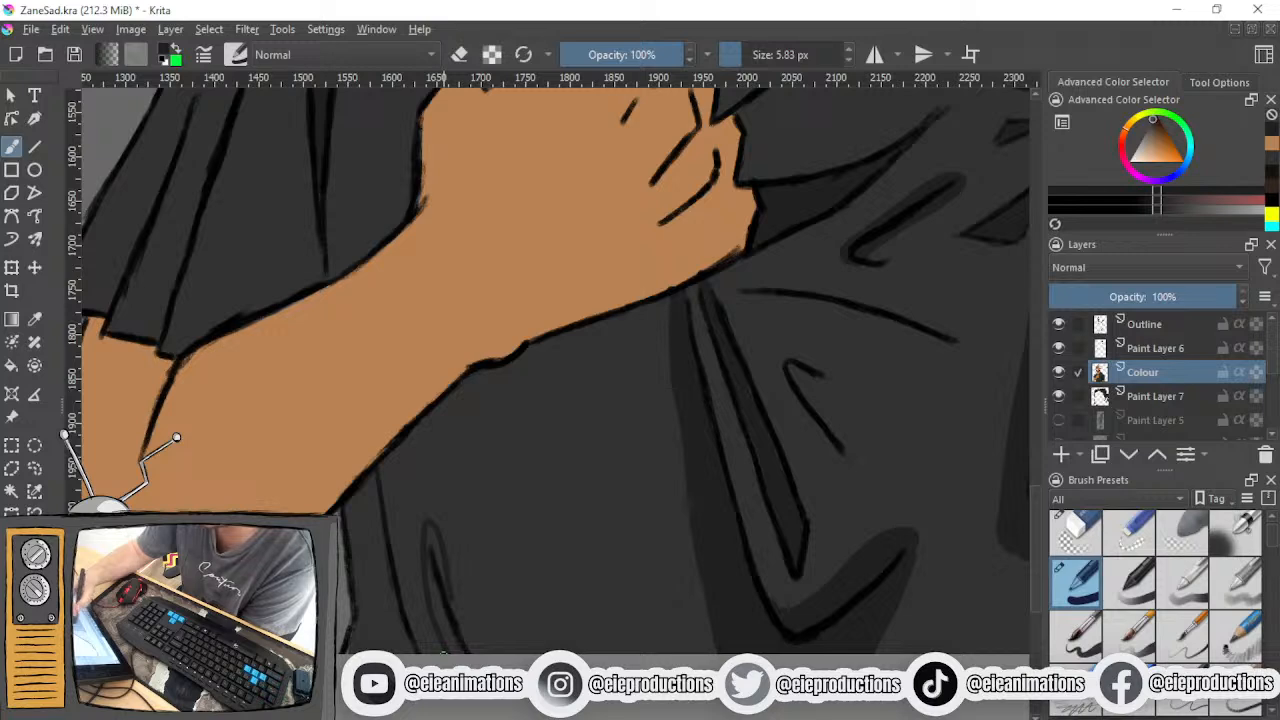
- Fill the strip between the shirt's outer side and its nearest fold line beneath the forearm with dark shading
mouse_move(349, 509)
left_mouse_down()
mouse_move(372, 645)
mouse_move(358, 650)
left_mouse_up()
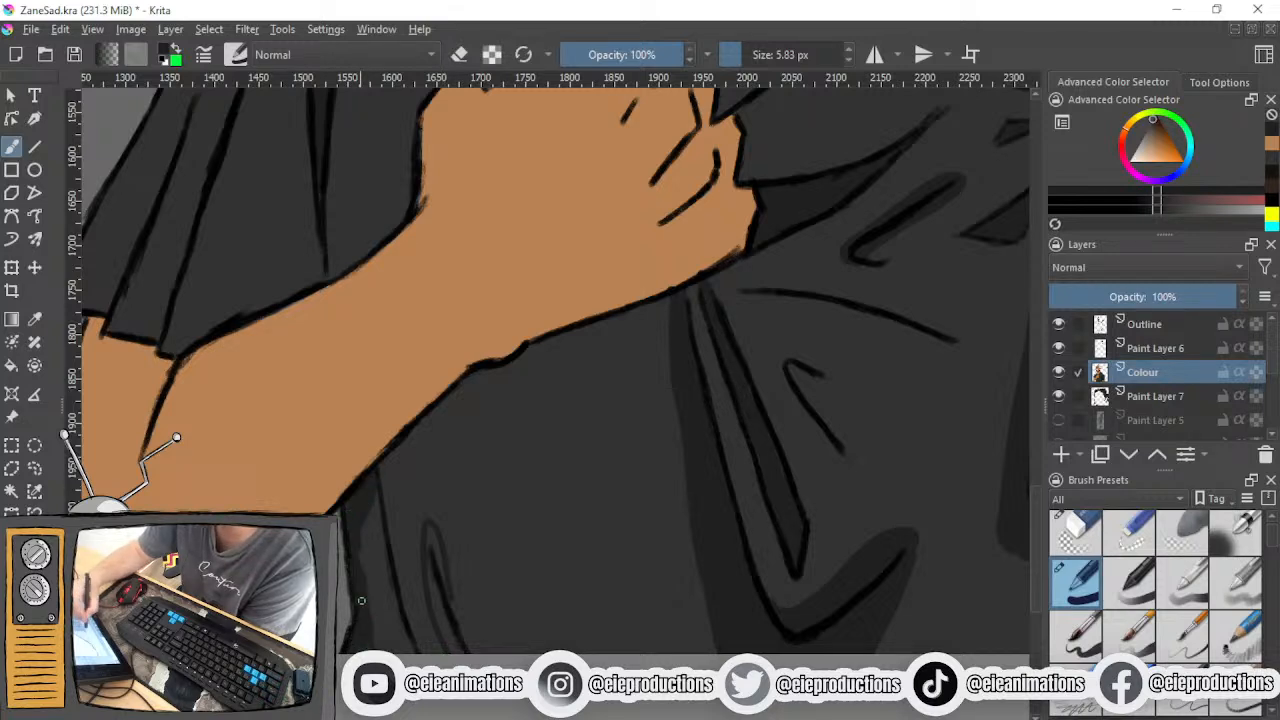
mouse_move(364, 548)
left_mouse_down()
mouse_move(388, 650)
mouse_move(379, 581)
mouse_move(399, 650)
left_mouse_up()
left_click_drag(374, 508, 393, 588)
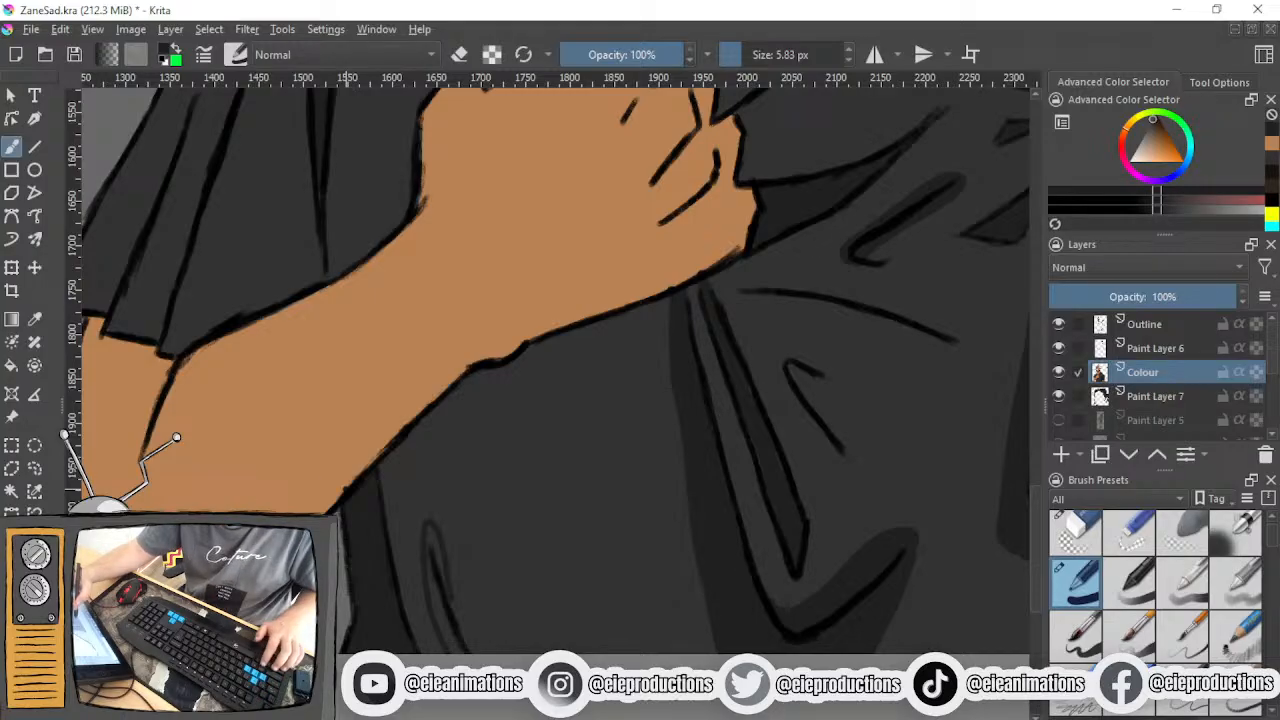
- Fill the outlined shadow around the small crease beneath the forearm with dark shading
mouse_move(434, 570)
left_mouse_down()
mouse_move(432, 543)
mouse_move(446, 578)
mouse_move(431, 535)
mouse_move(452, 645)
mouse_move(449, 629)
left_mouse_up()
left_click_drag(449, 582, 472, 647)
left_click_drag(443, 548, 479, 652)
left_click_drag(451, 605, 479, 652)
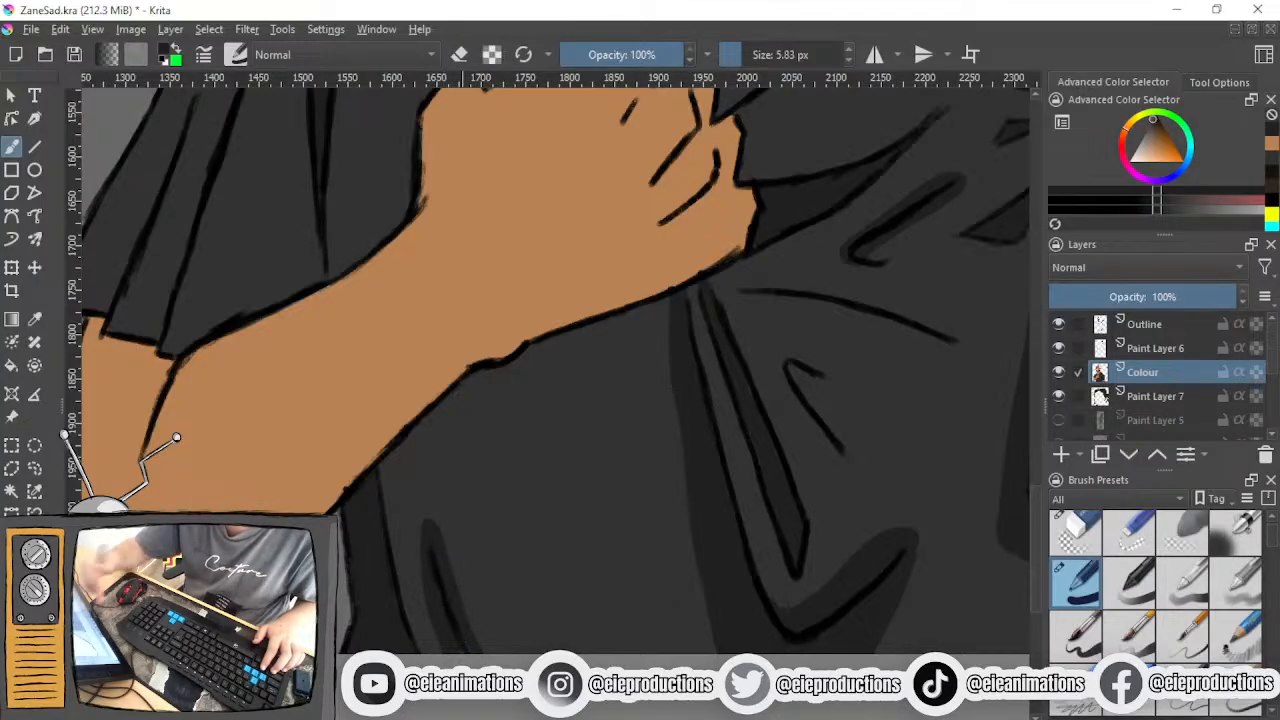
- Soften the hard shadow edges on the forehead and around the nose with a blending brush at 60 px
scroll(544, 623, "down", 3)
left_click_drag(595, 545, 385, 537)
scroll(468, 512, "up", 3)
left_click_drag(493, 505, 752, 712)
left_click_drag(499, 333, 646, 655)
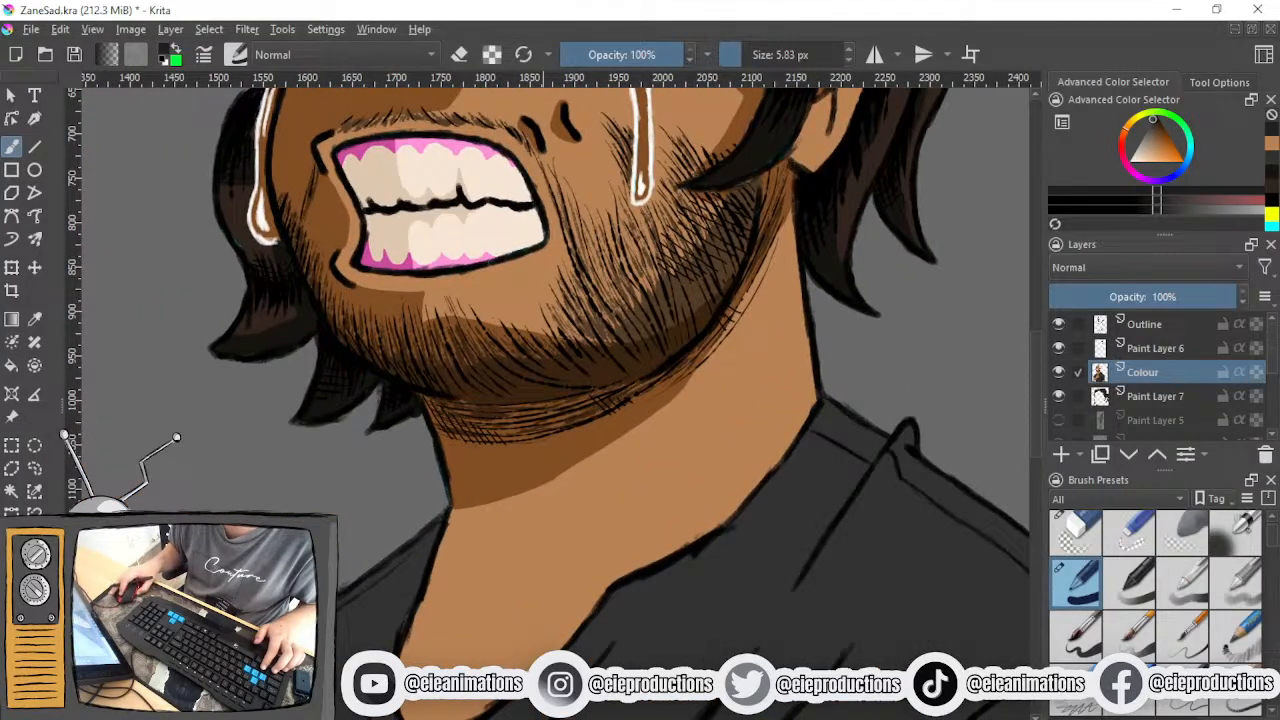
left_click_drag(520, 290, 582, 634)
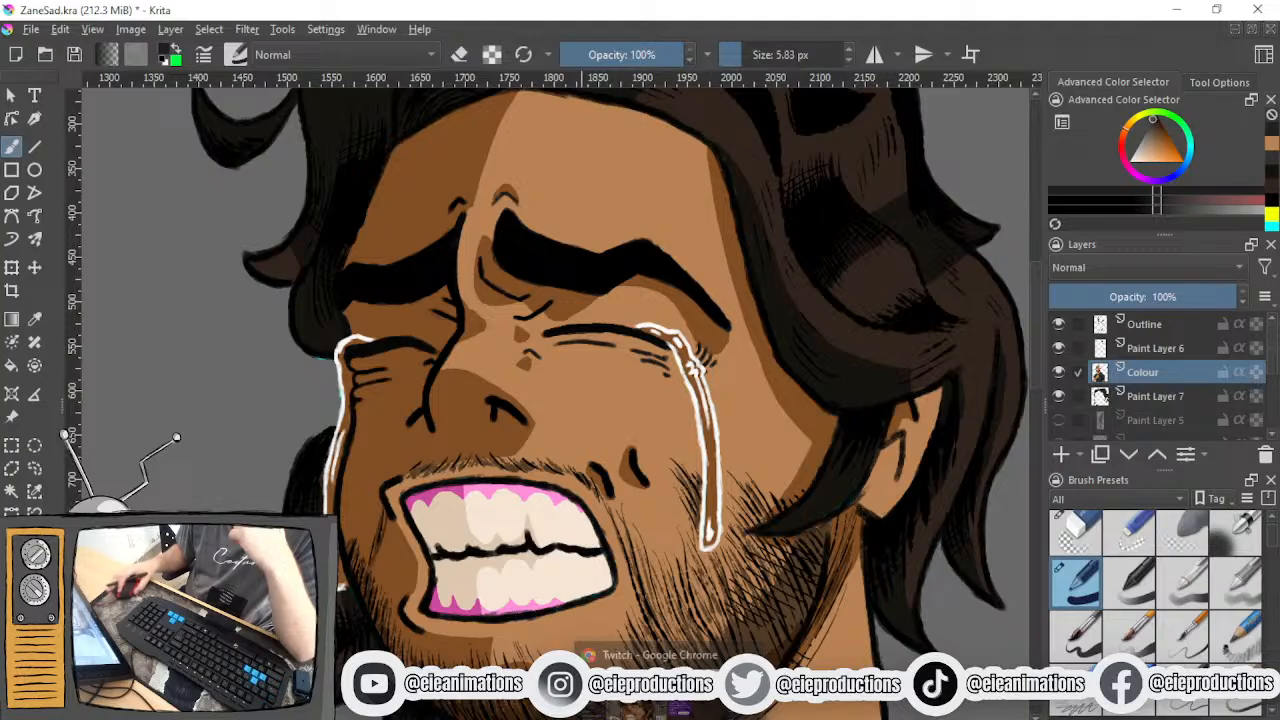
scroll(1170, 655, "down", 3)
scroll(1170, 655, "down", 3)
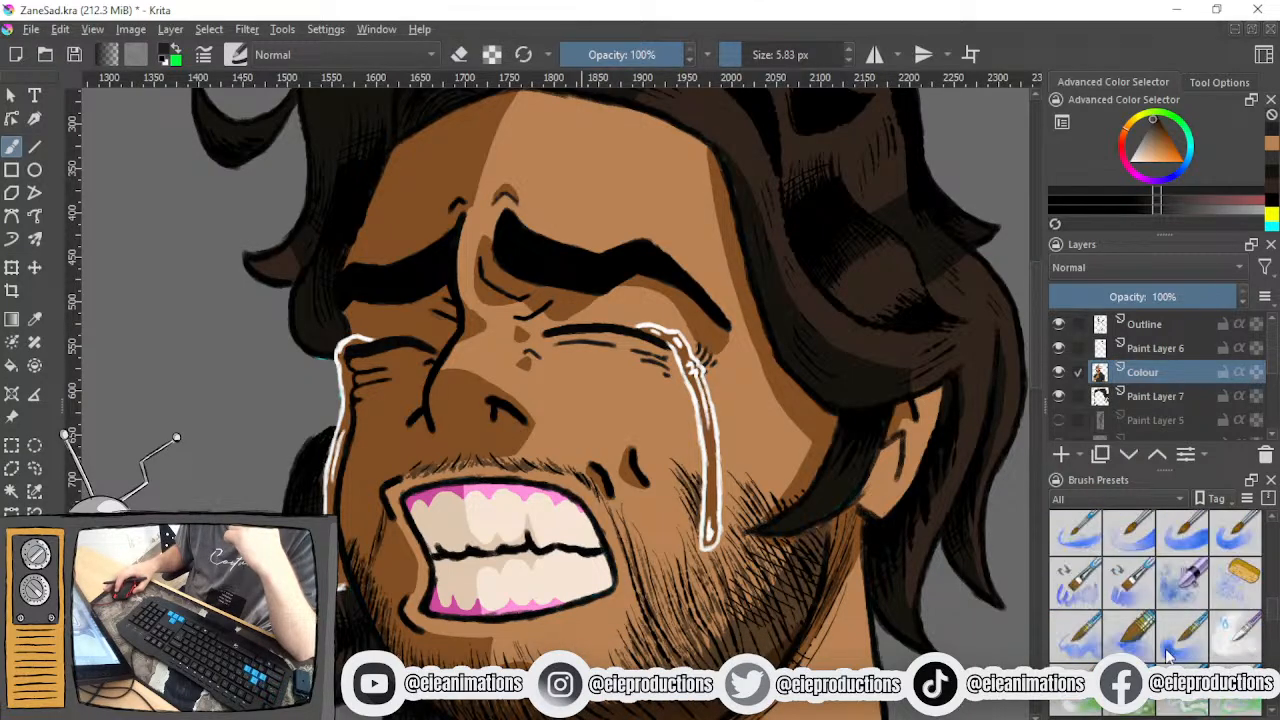
scroll(1170, 655, "down", 3)
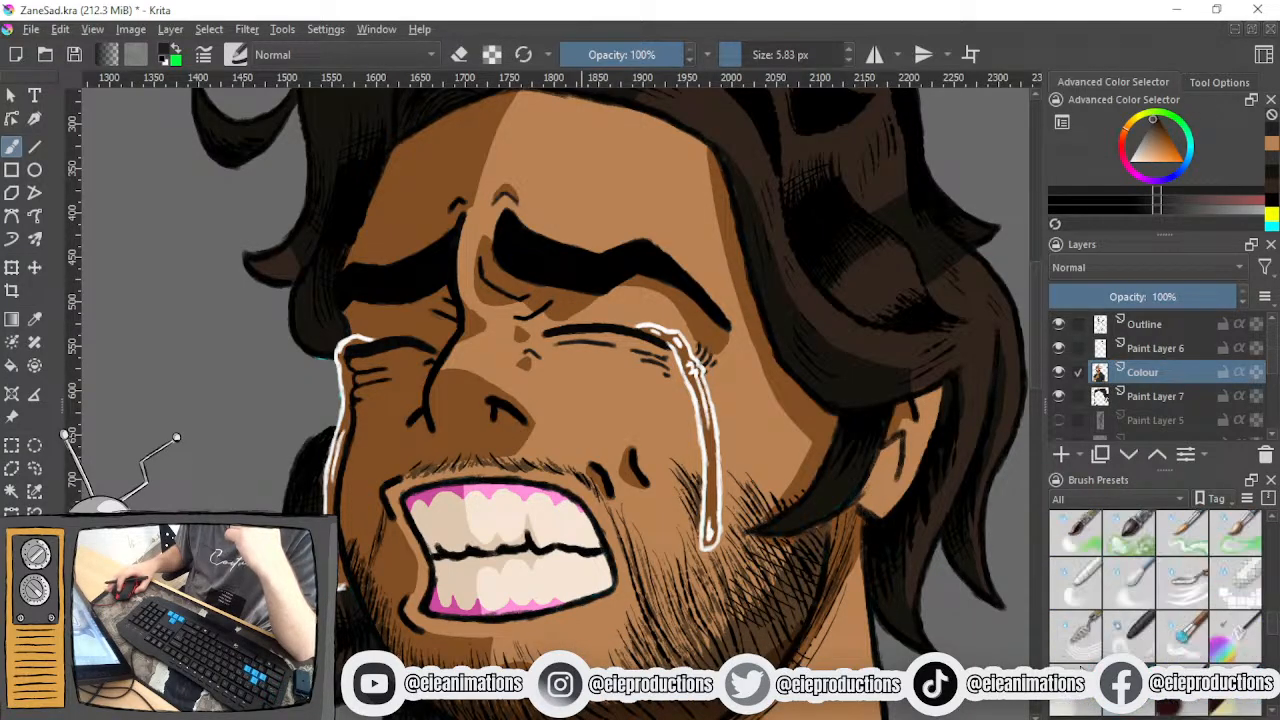
left_click(1131, 586)
left_click_drag(636, 368, 692, 509)
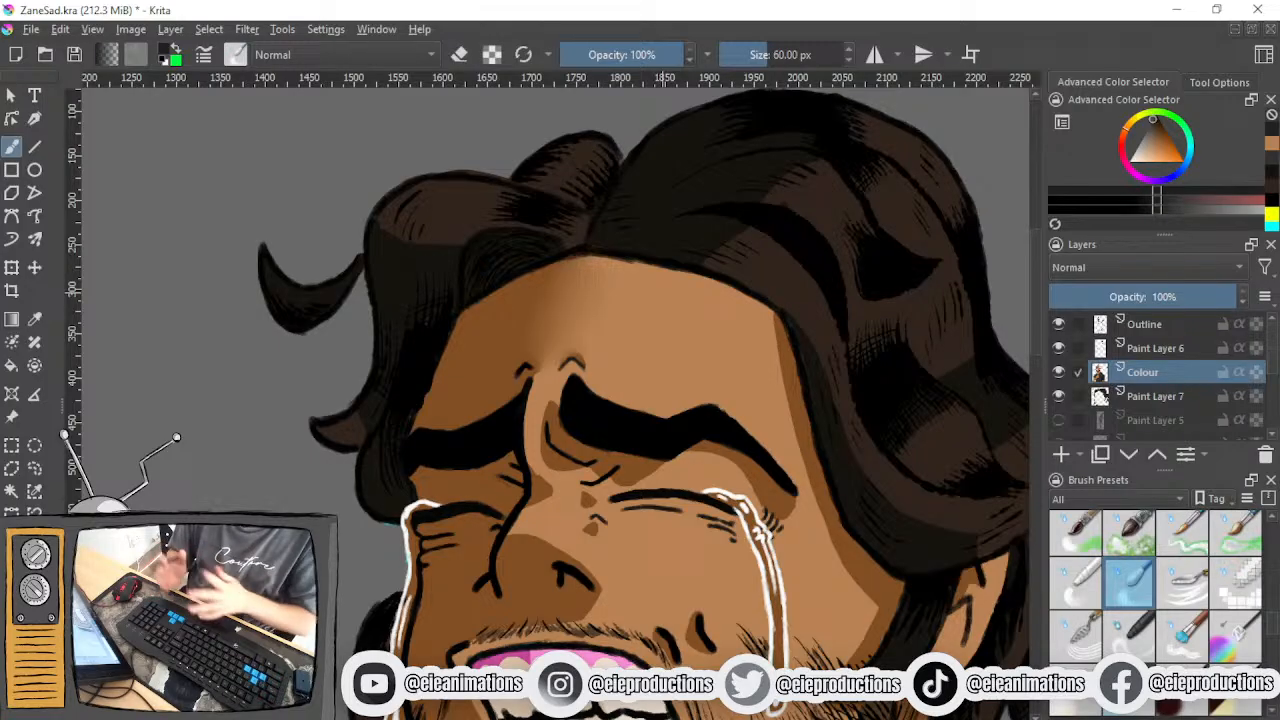
left_click_drag(770, 314, 590, 272)
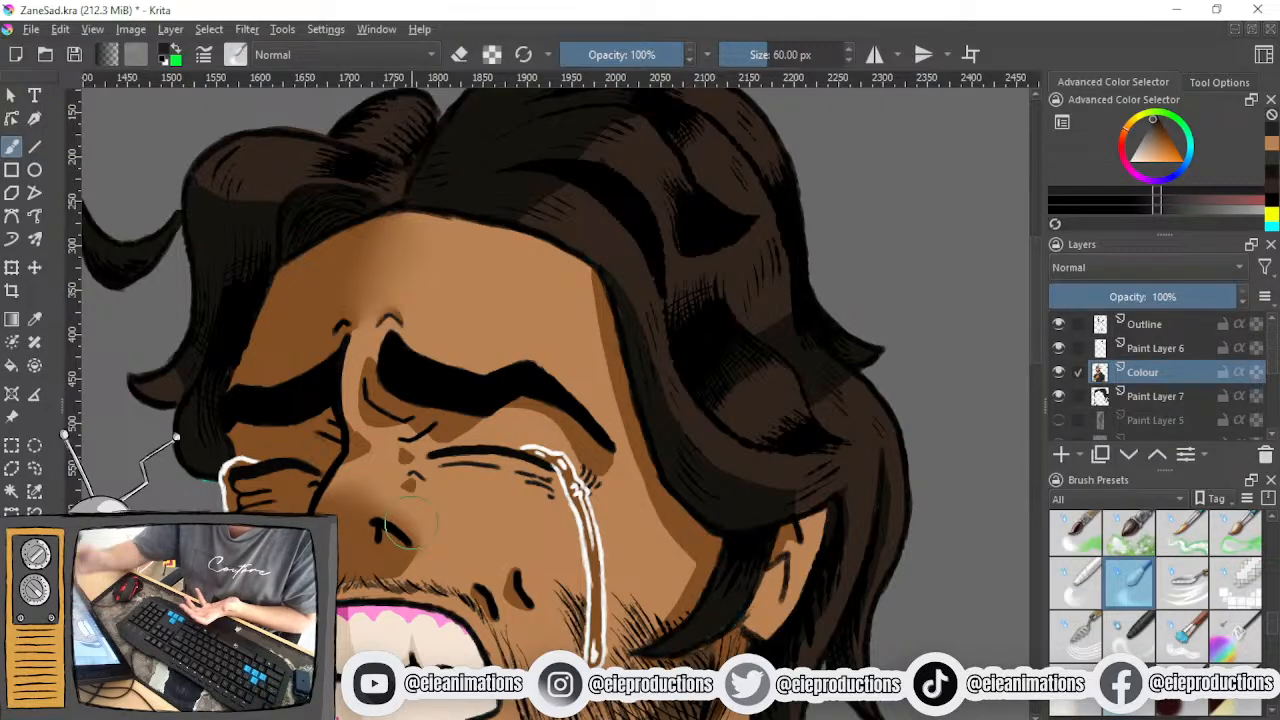
- Examine the blended face shading and the T-shirt shadows both up close and within the whole portrait
scroll(413, 521, "down", 2)
scroll(447, 562, "up", 1)
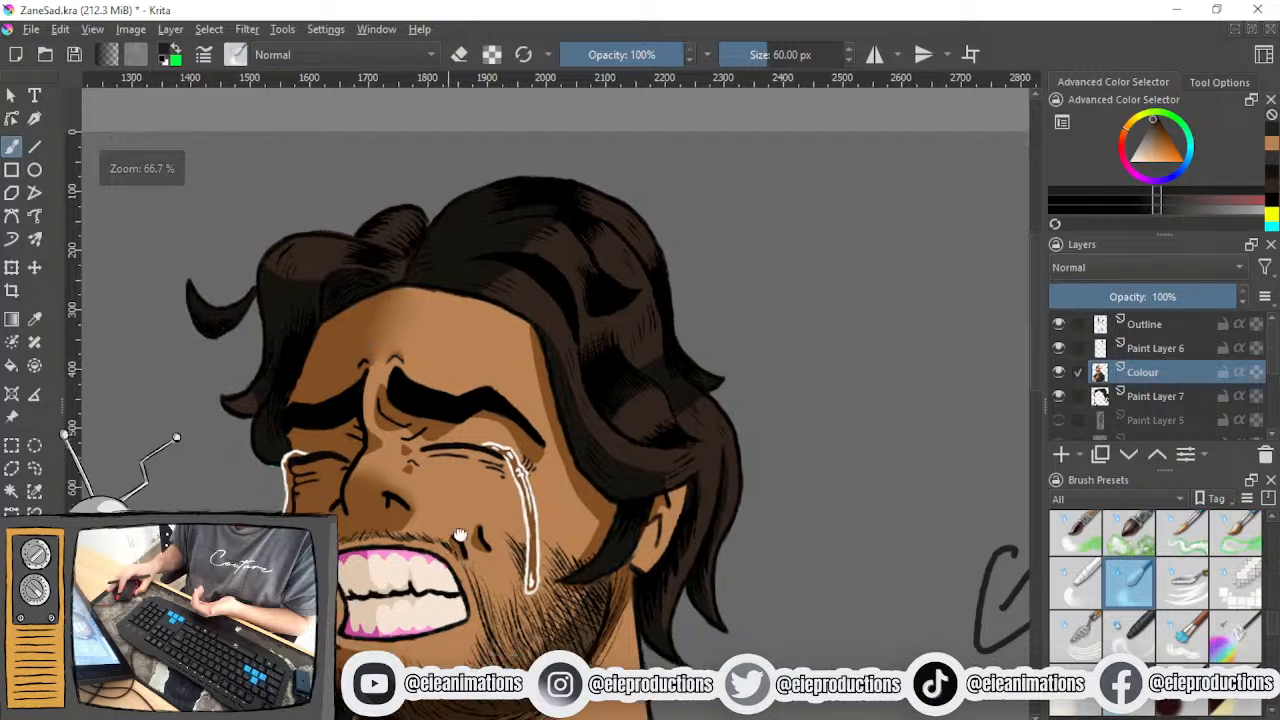
scroll(447, 562, "up", 2)
scroll(405, 540, "down", 3)
scroll(410, 530, "up", 2)
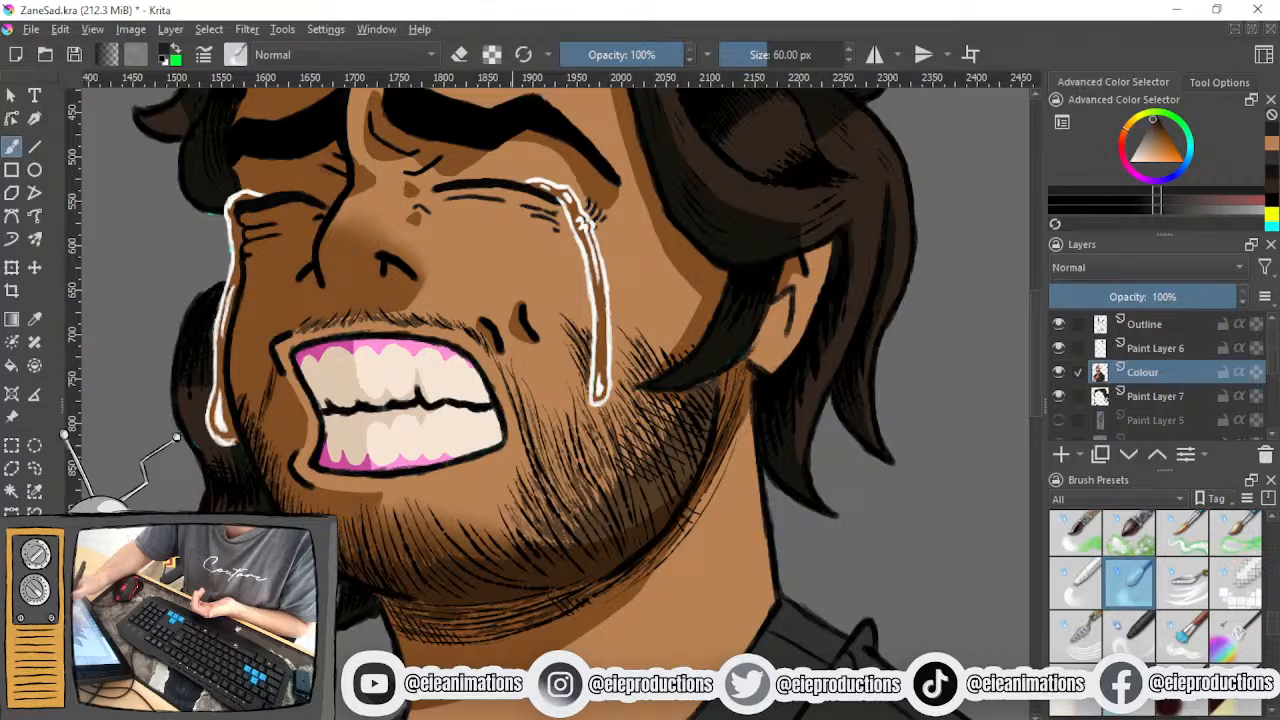
scroll(518, 519, "down", 3)
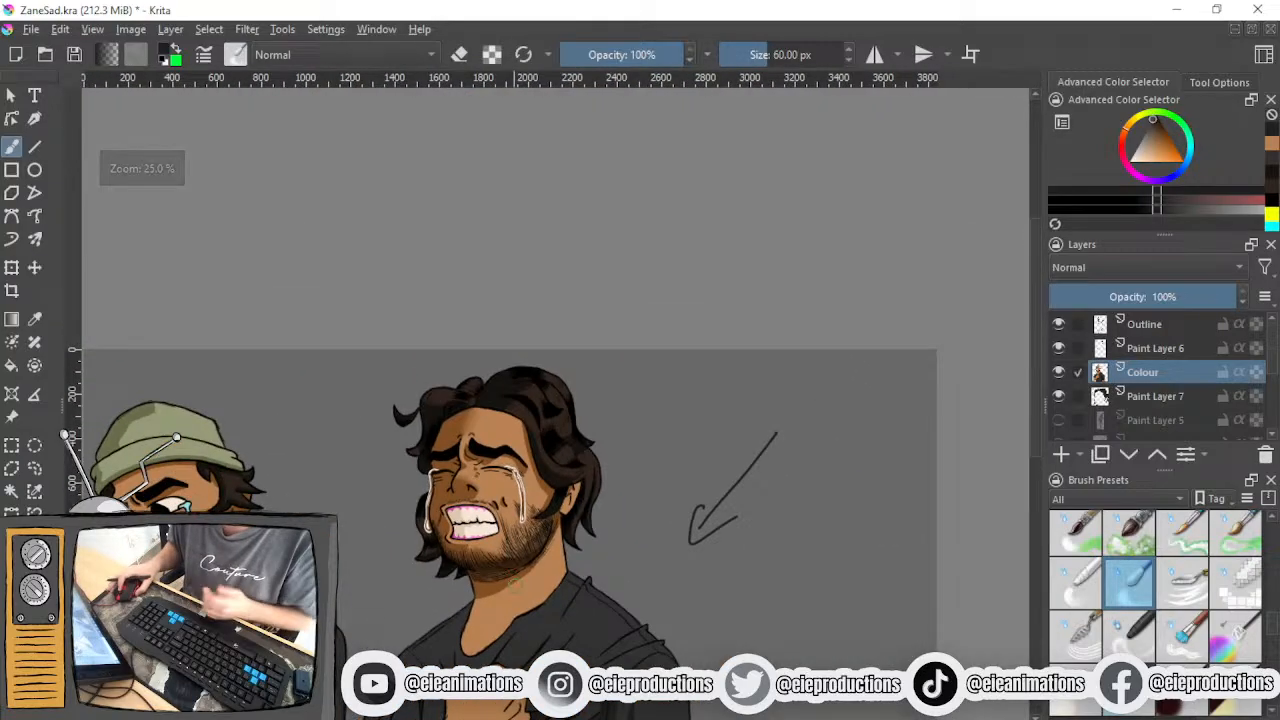
scroll(518, 519, "up", 1)
scroll(518, 519, "down", 5)
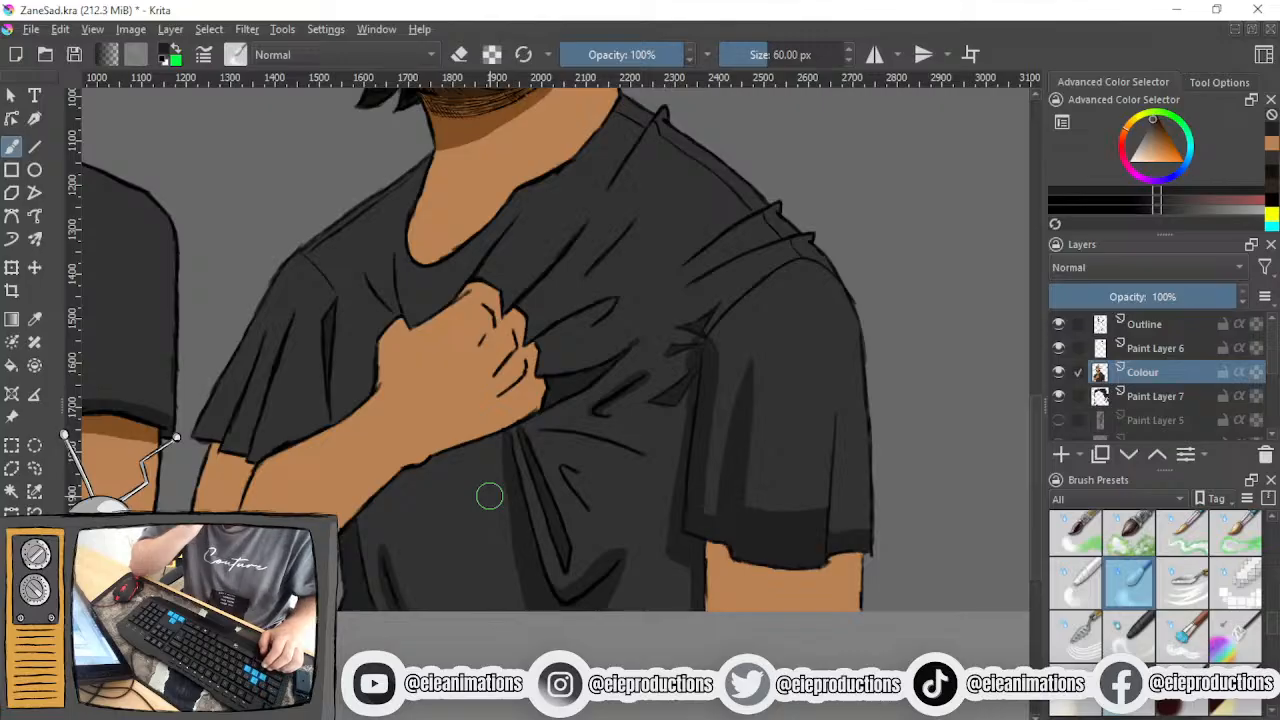
- Soften the shadow edges around the small crease beneath the forearm with the 60 px blending brush
scroll(500, 490, "up", 3)
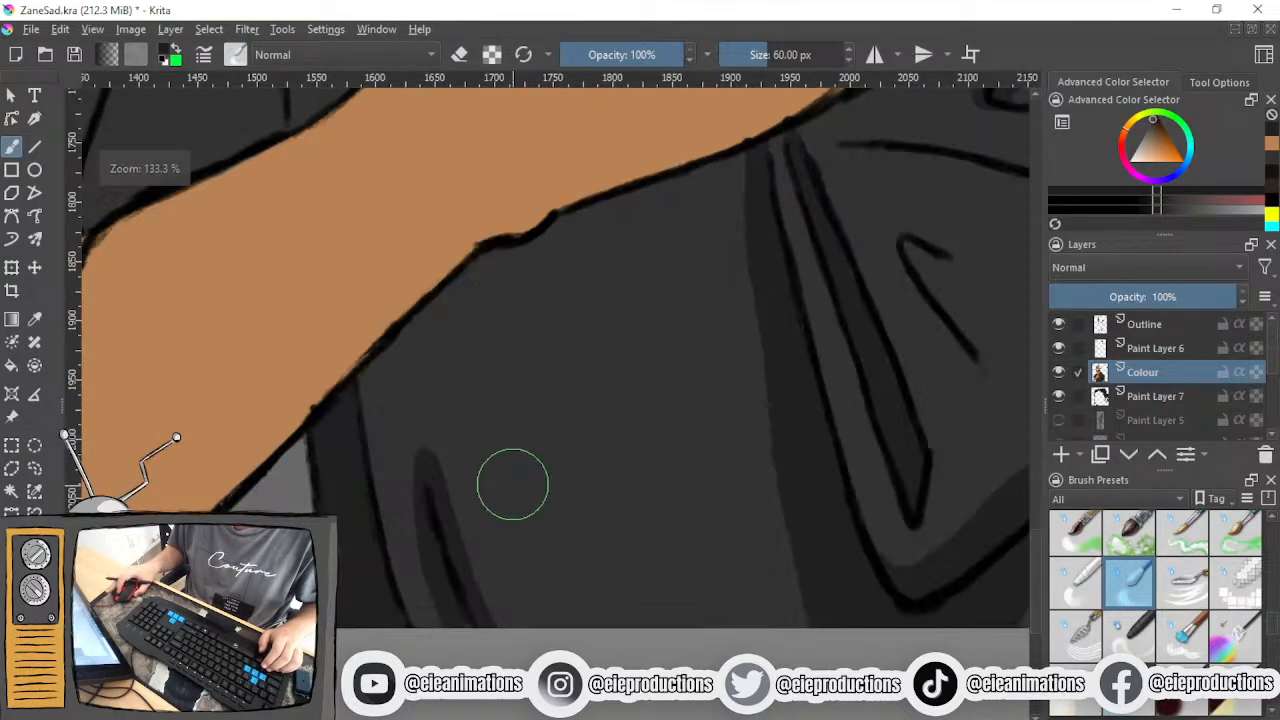
left_click_drag(512, 492, 518, 457)
mouse_move(455, 409)
left_mouse_down()
mouse_move(489, 514)
mouse_move(525, 558)
left_mouse_up()
mouse_move(481, 475)
left_mouse_down()
mouse_move(542, 590)
mouse_move(526, 582)
left_mouse_up()
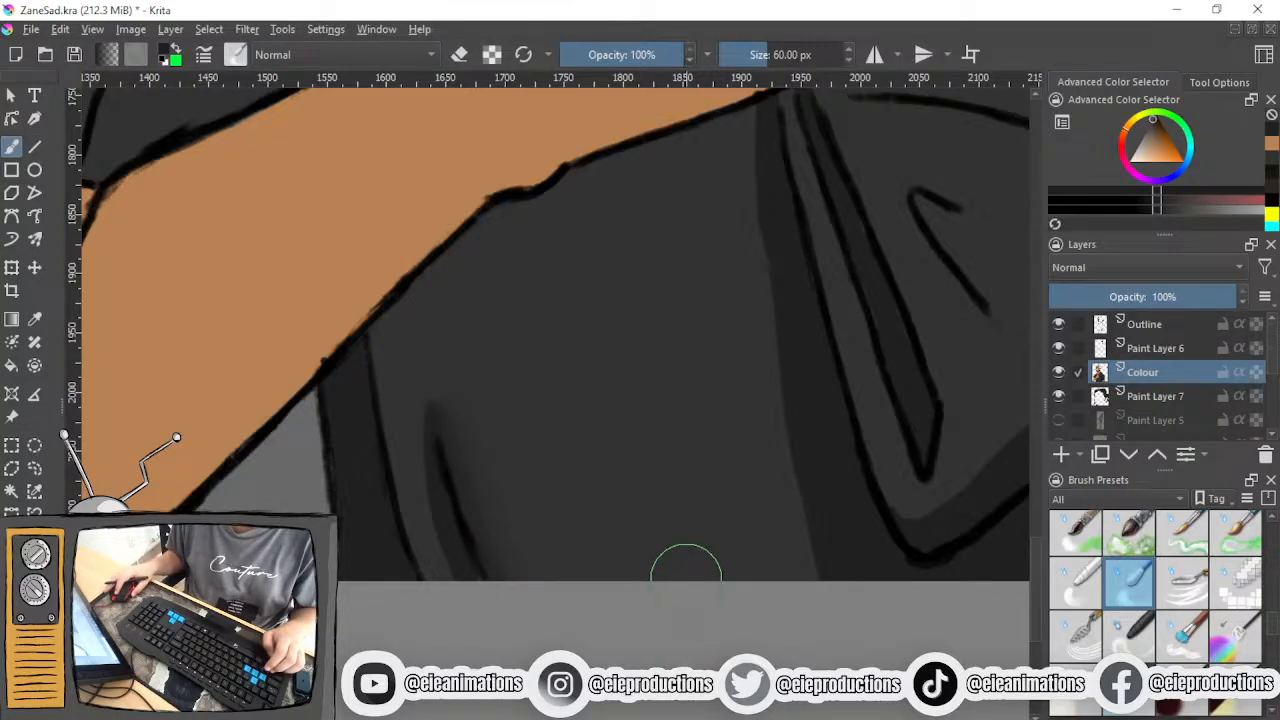
scroll(641, 529, "down", 3)
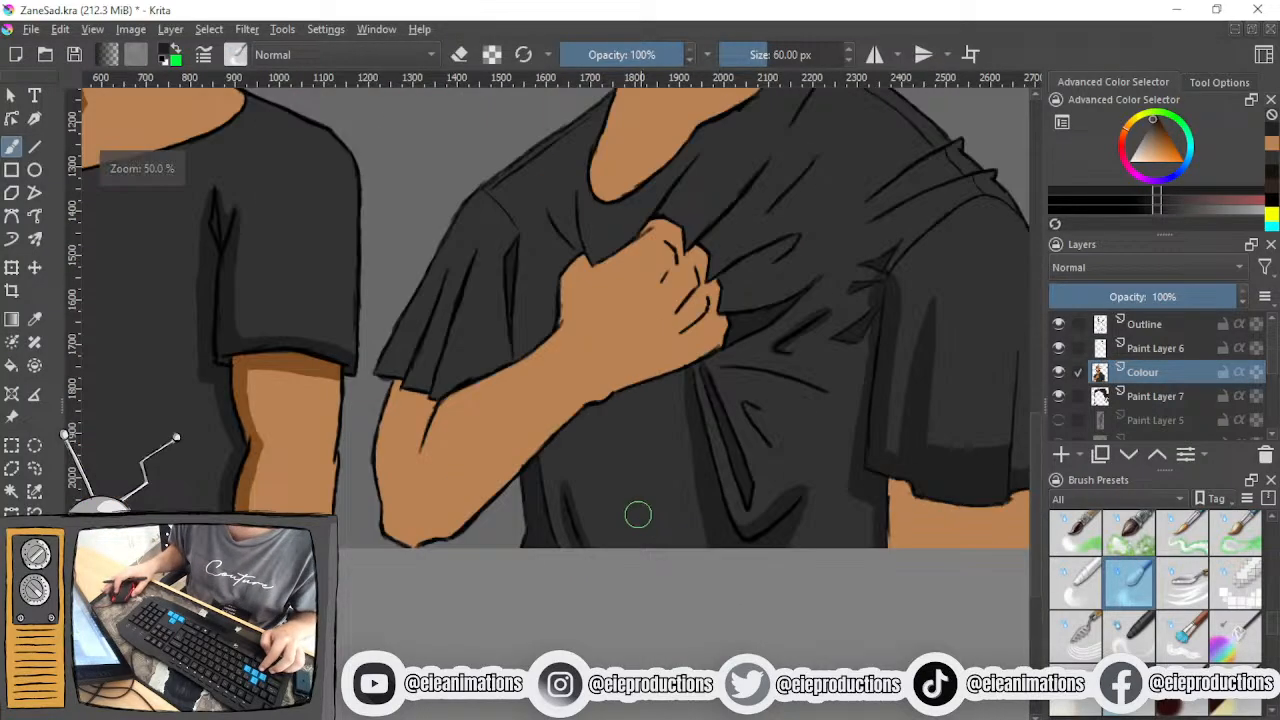
- Undo the blending on the forehead shadow and the crease beneath the forearm
left_click_drag(650, 320, 580, 574)
left_click_drag(617, 213, 602, 460)
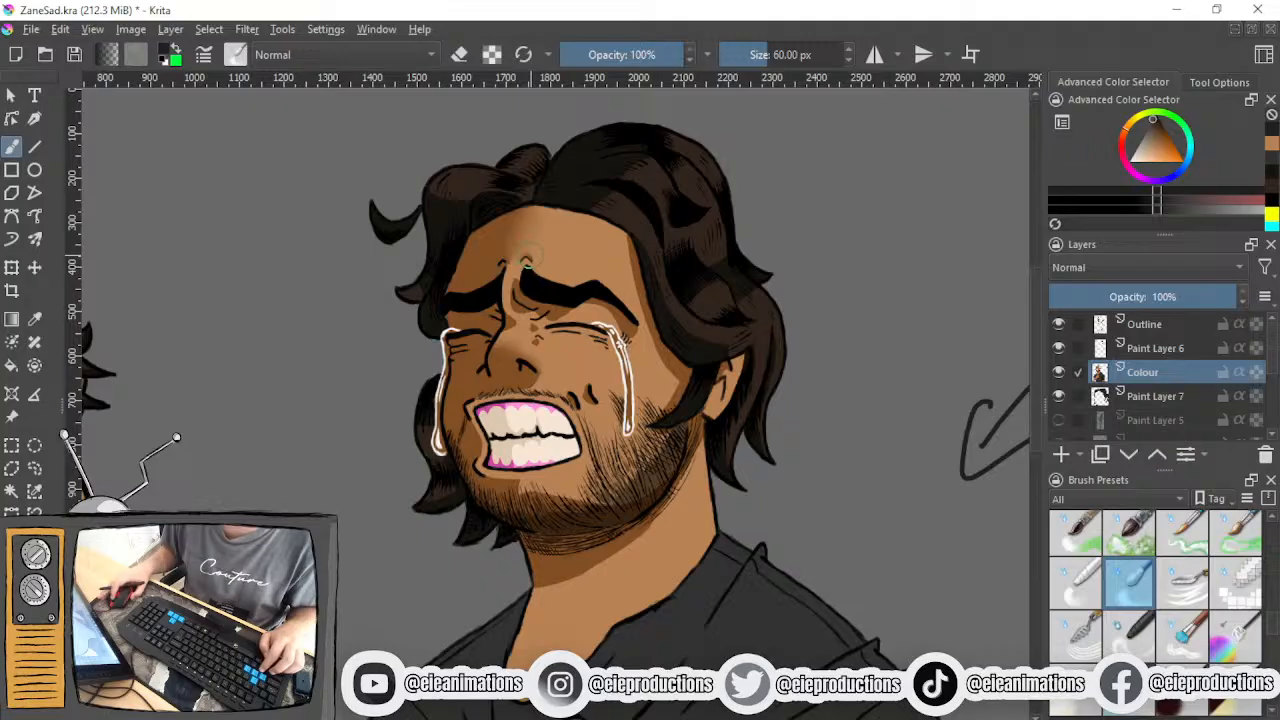
scroll(490, 259, "up", 4)
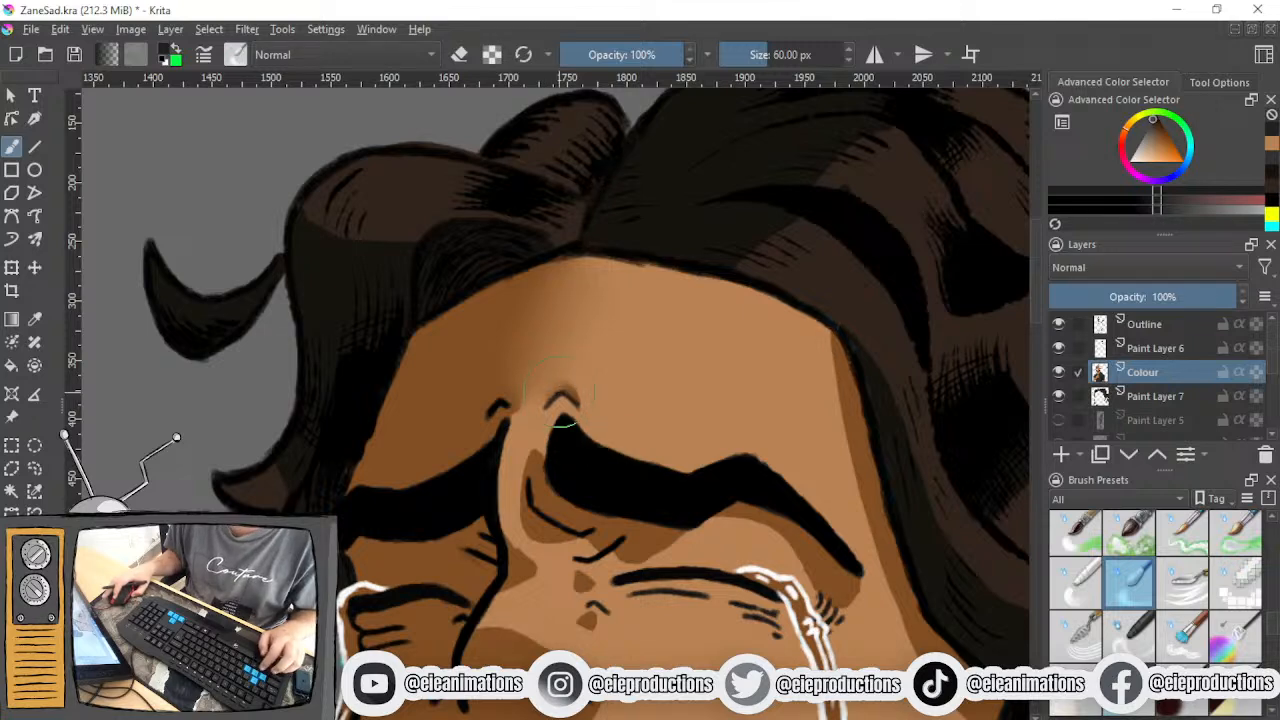
key("ctrl+z")
key("ctrl+z")
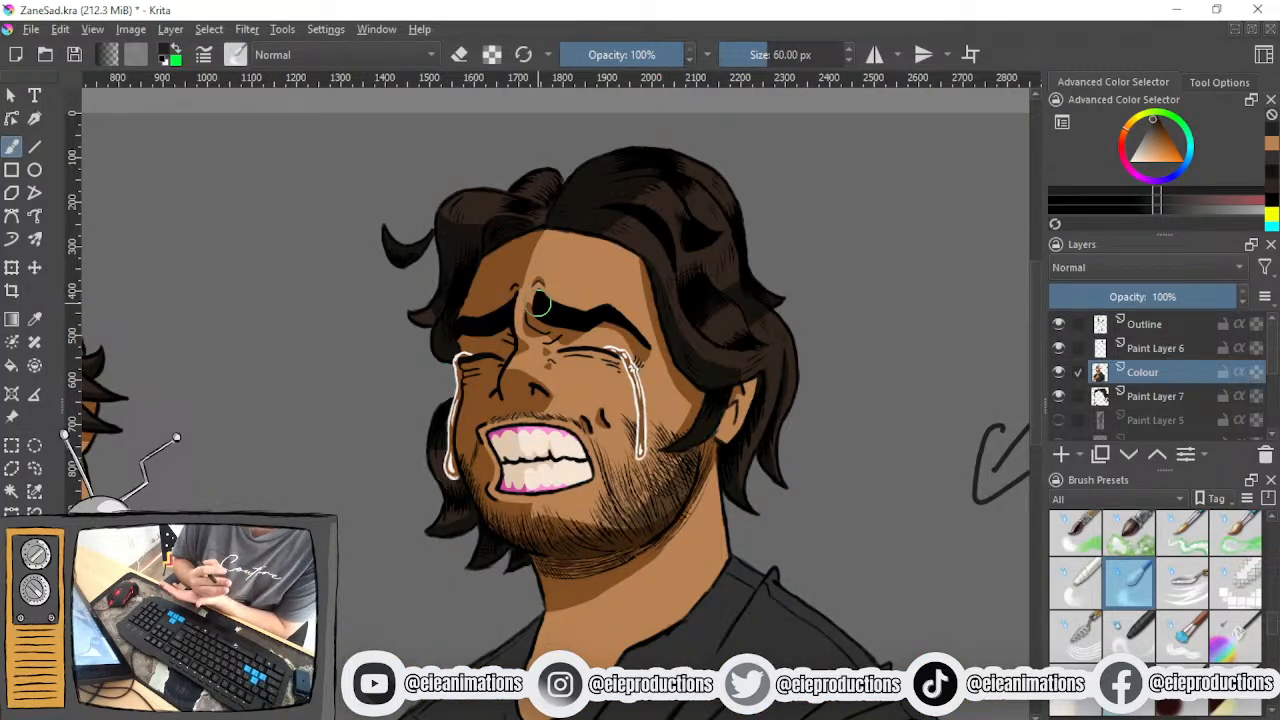
- Switch from the blending brush back to the hard-edged drawing brush at 5.83 px
scroll(540, 305, "down", 5)
scroll(606, 449, "up", 5)
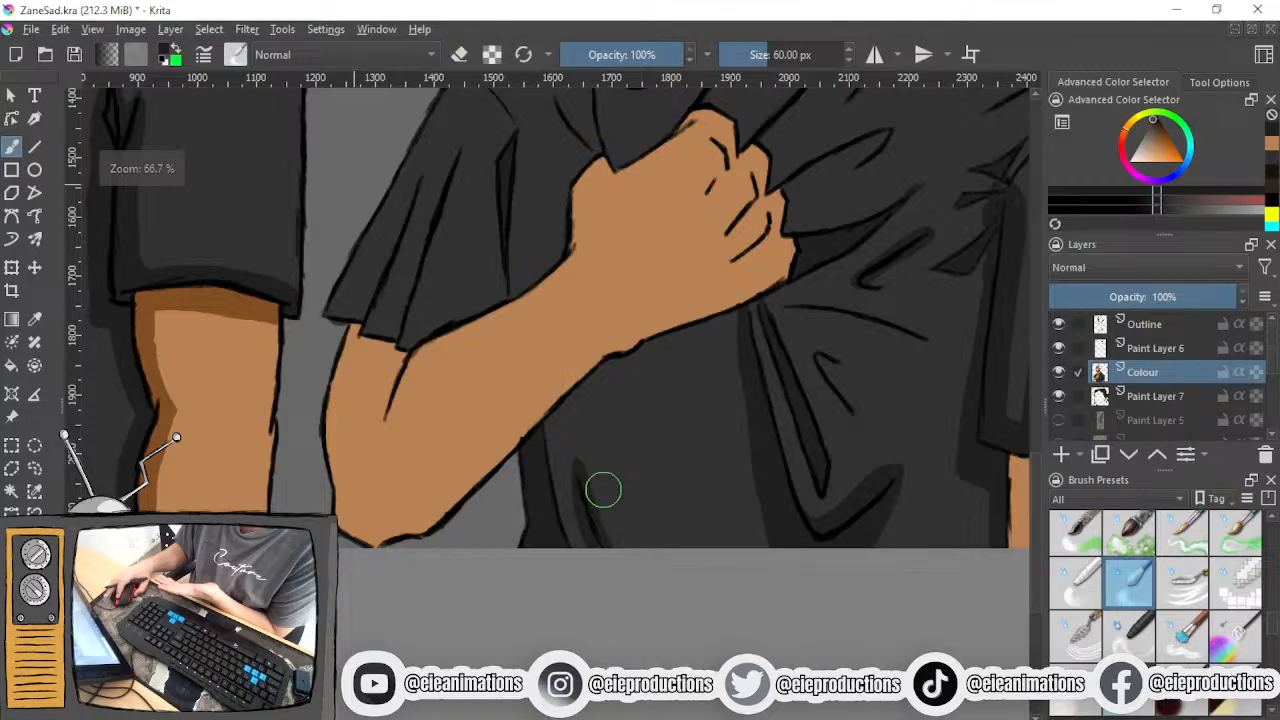
scroll(603, 489, "down", 2)
scroll(586, 560, "up", 4)
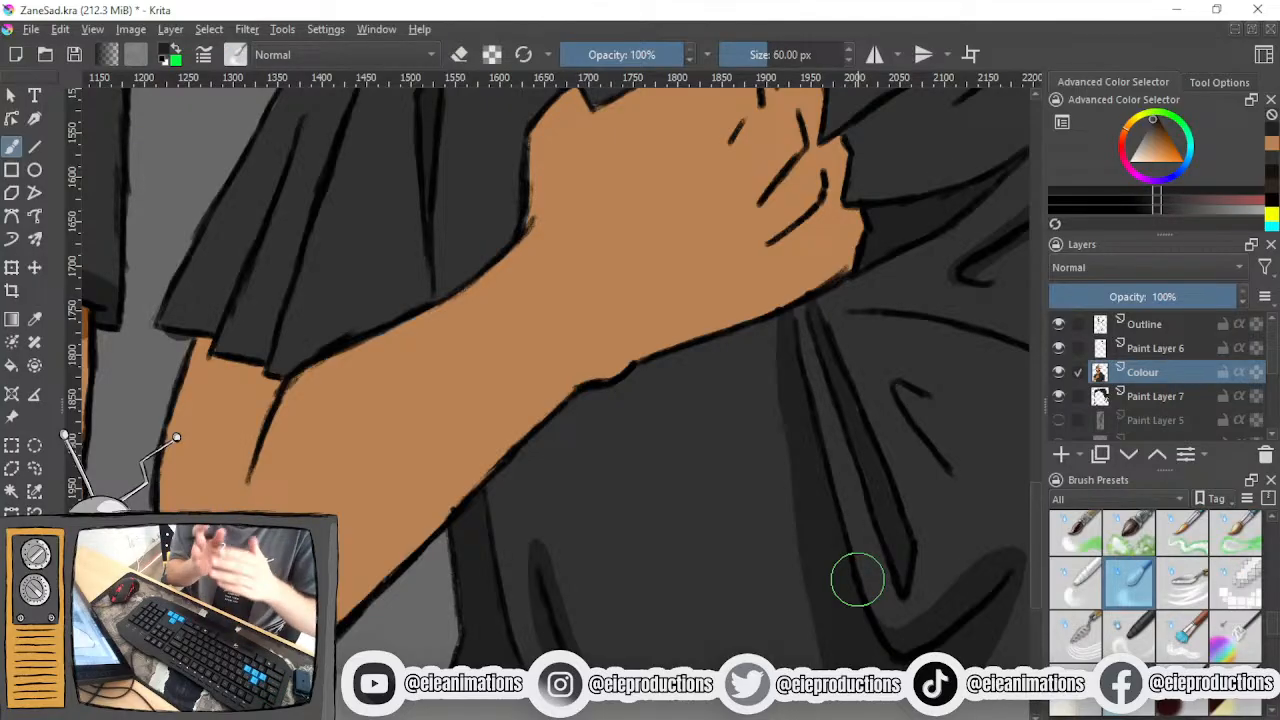
scroll(1088, 602, "down", 3)
scroll(1088, 604, "up", 3)
left_click(1070, 600)
mouse_move(626, 535)
left_mouse_down()
mouse_move(518, 653)
mouse_move(477, 457)
mouse_move(526, 480)
mouse_move(608, 576)
mouse_move(590, 522)
mouse_move(566, 617)
left_mouse_up()
scroll(590, 522, "up", 3)
scroll(529, 557, "down", 3)
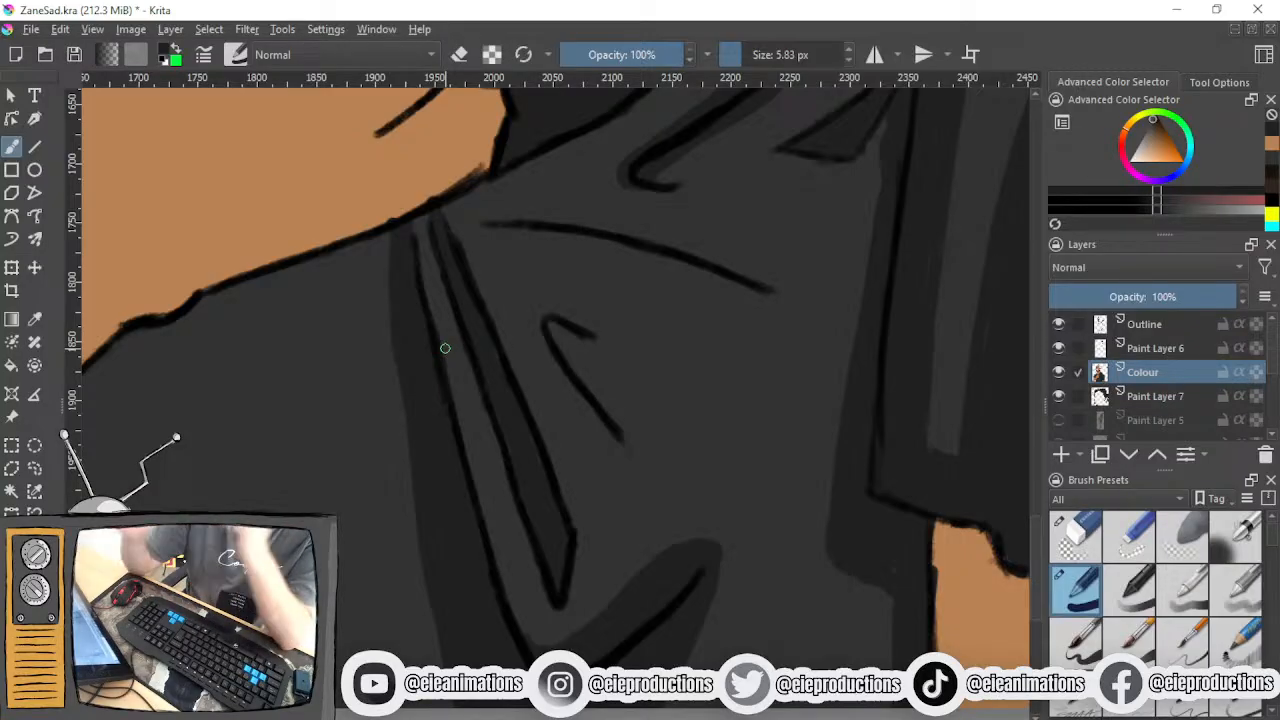
- Paint dark shading on the shirt directly beneath the fist's lower edge, where the fold lines converge
scroll(459, 350, "down", 3)
left_click_drag(459, 352, 330, 534)
scroll(476, 545, "up", 2)
scroll(438, 540, "up", 1)
mouse_move(440, 538)
left_mouse_down()
mouse_move(489, 451)
mouse_move(471, 514)
left_mouse_up()
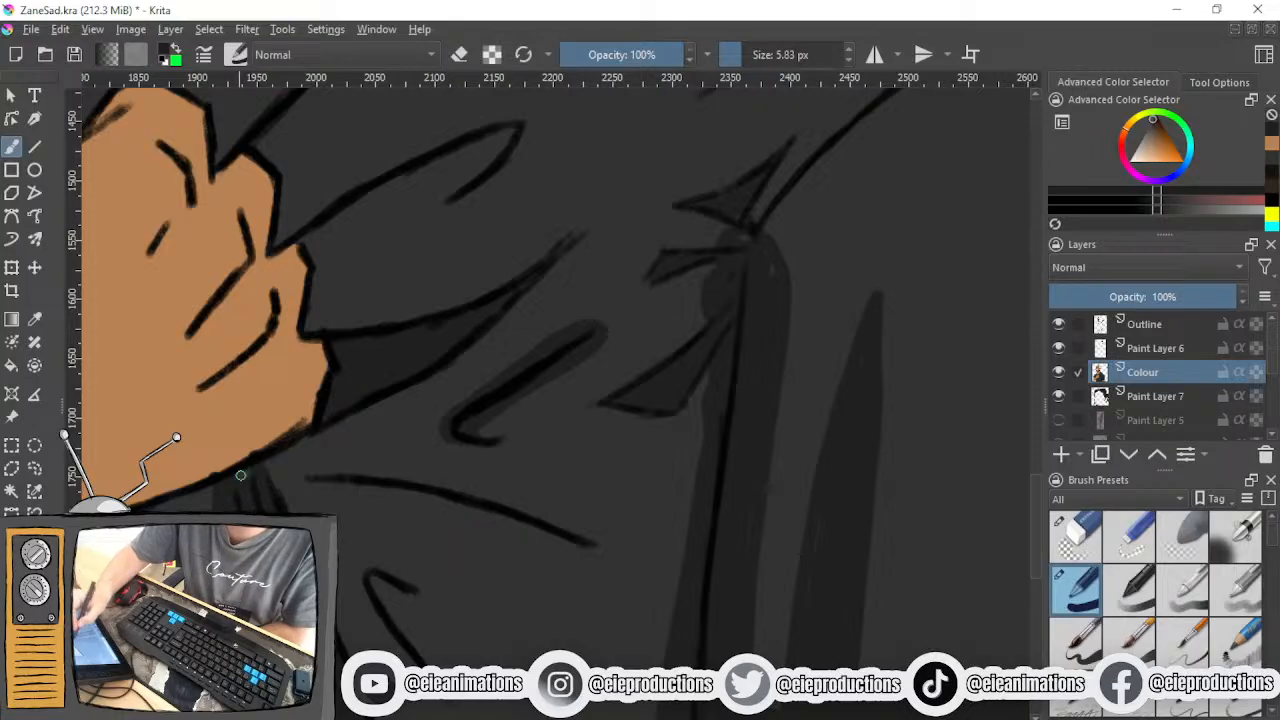
mouse_move(300, 470)
left_mouse_down()
mouse_move(268, 489)
mouse_move(275, 463)
mouse_move(228, 492)
mouse_move(281, 459)
mouse_move(241, 507)
mouse_move(290, 491)
mouse_move(353, 421)
left_mouse_up()
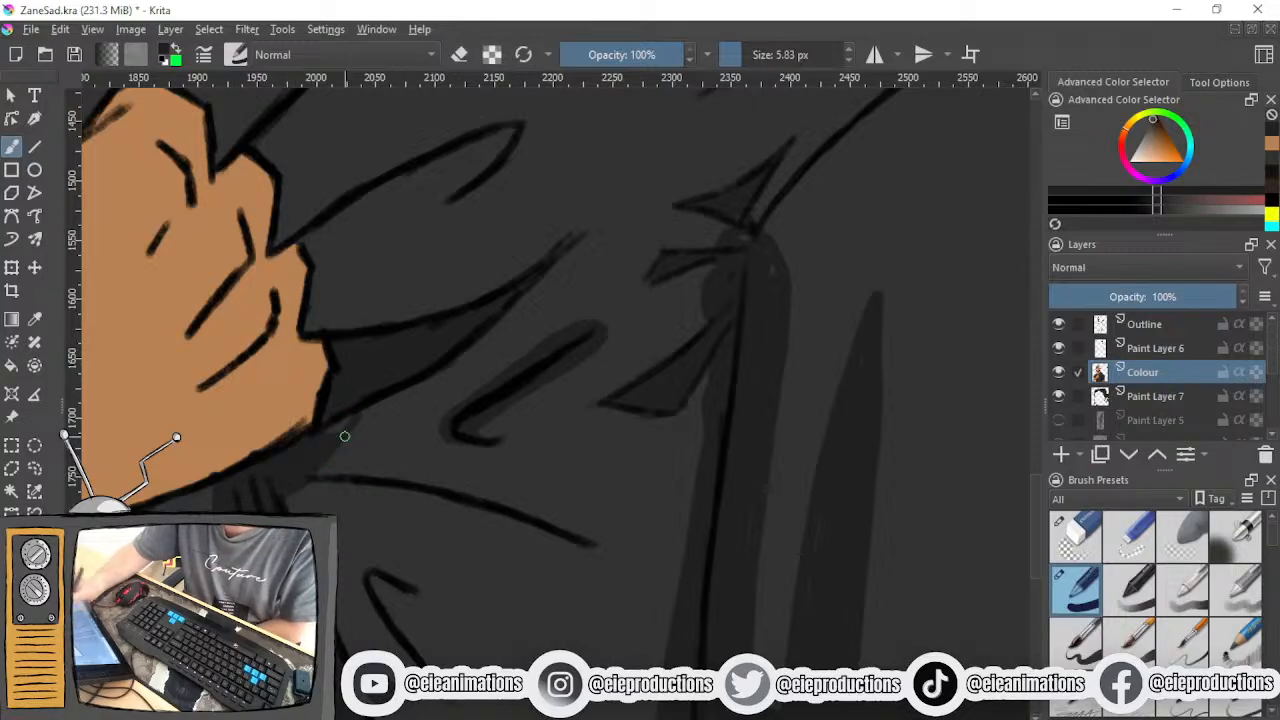
- Outline a shadow on both sides of the curved fold line that runs outward from beneath the fist
mouse_move(322, 465)
left_mouse_down()
mouse_move(408, 454)
mouse_move(578, 486)
left_mouse_up()
key("ctrl+z")
mouse_move(325, 458)
left_mouse_down()
mouse_move(402, 467)
mouse_move(394, 458)
mouse_move(533, 499)
mouse_move(600, 548)
left_mouse_up()
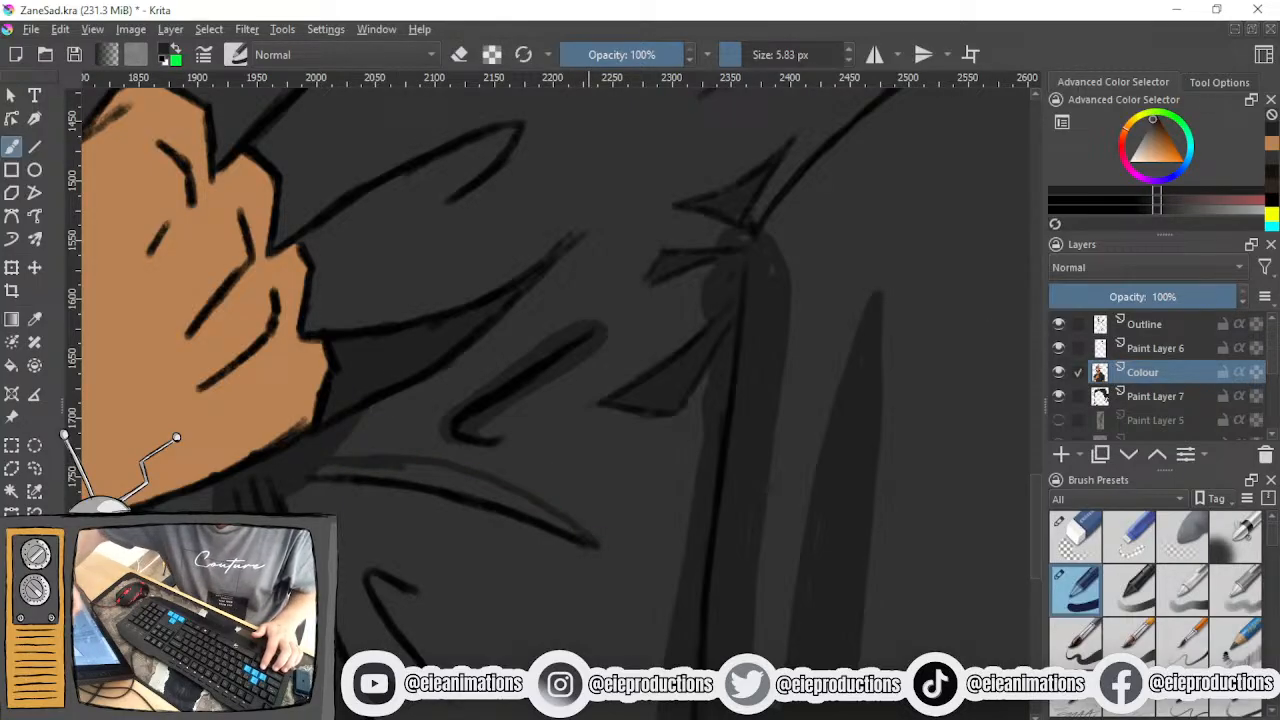
left_click_drag(370, 511, 560, 558)
key("ctrl+z")
mouse_move(286, 494)
left_mouse_down()
mouse_move(423, 503)
mouse_move(563, 563)
mouse_move(596, 560)
left_mouse_up()
left_click_drag(286, 492, 521, 522)
key("ctrl+z")
key("ctrl+z")
key("ctrl+z")
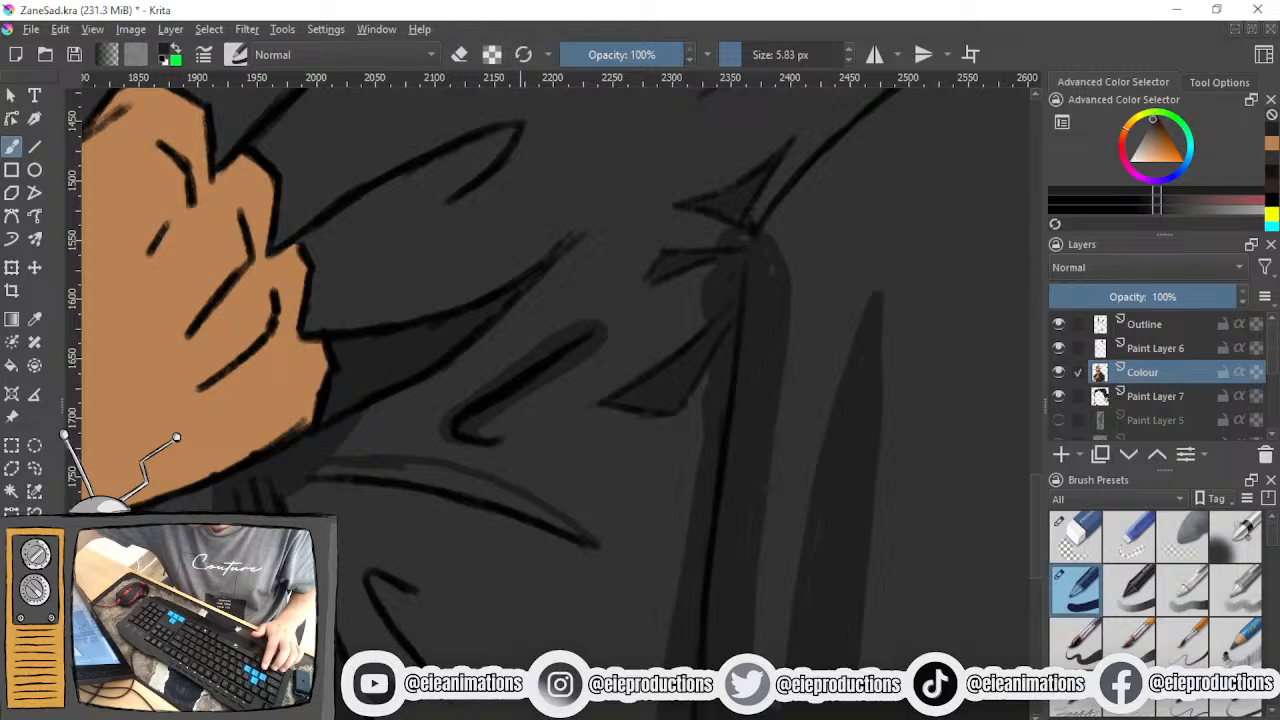
left_click_drag(275, 502, 600, 547)
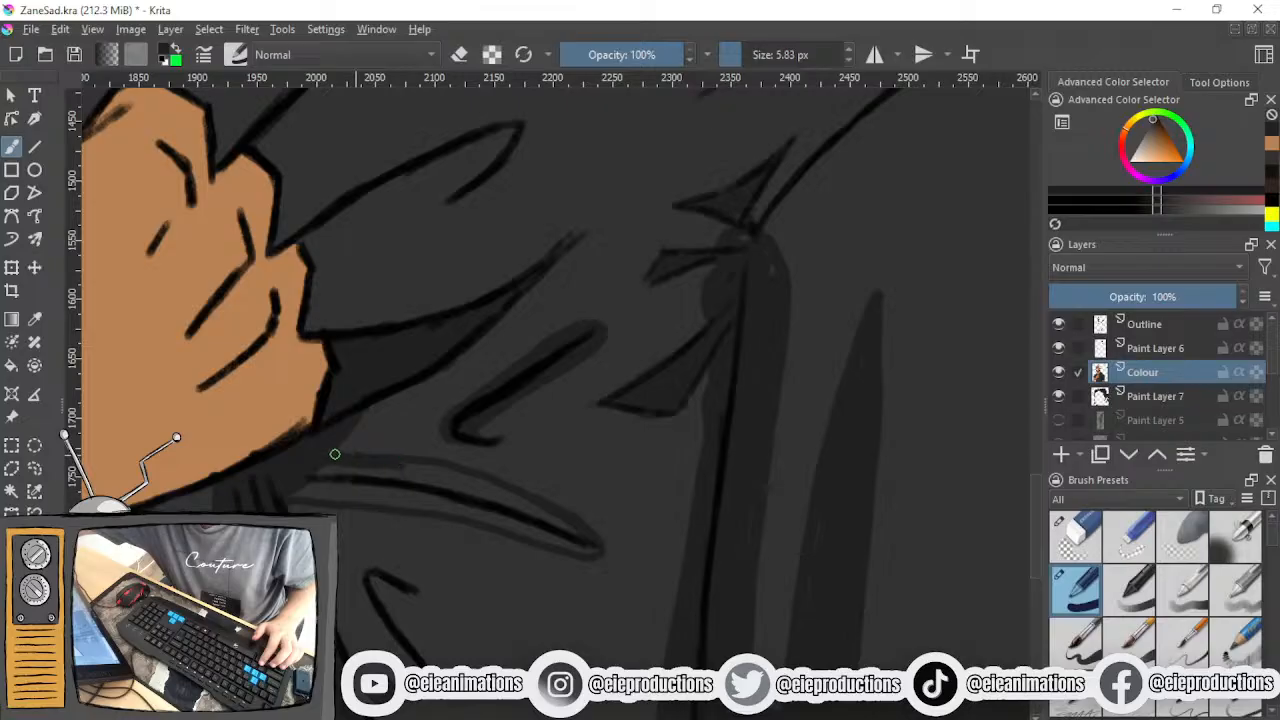
- Fill the outlined shadow around the curved fold line beneath the fist with dark shading
mouse_move(343, 454)
left_mouse_down()
mouse_move(391, 466)
mouse_move(311, 497)
mouse_move(333, 494)
left_mouse_up()
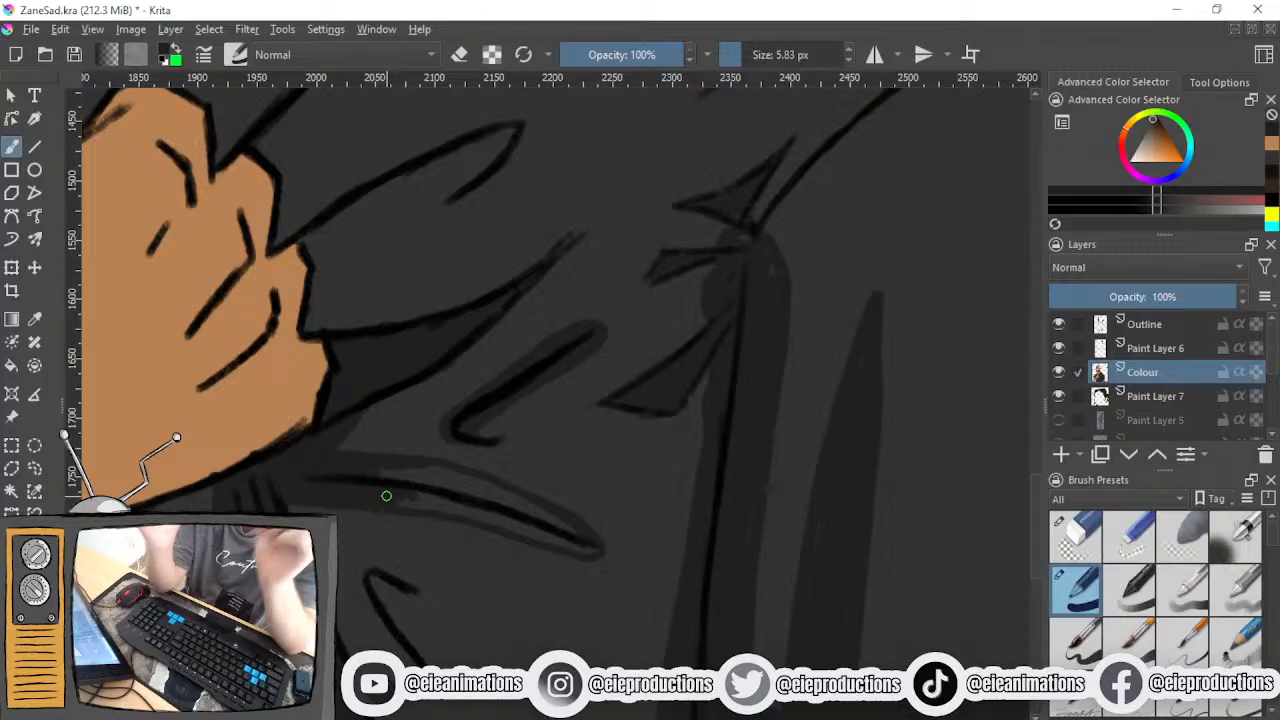
mouse_move(386, 496)
left_mouse_down()
mouse_move(380, 477)
mouse_move(451, 497)
mouse_move(414, 466)
mouse_move(484, 494)
mouse_move(517, 491)
mouse_move(580, 537)
mouse_move(484, 497)
left_mouse_up()
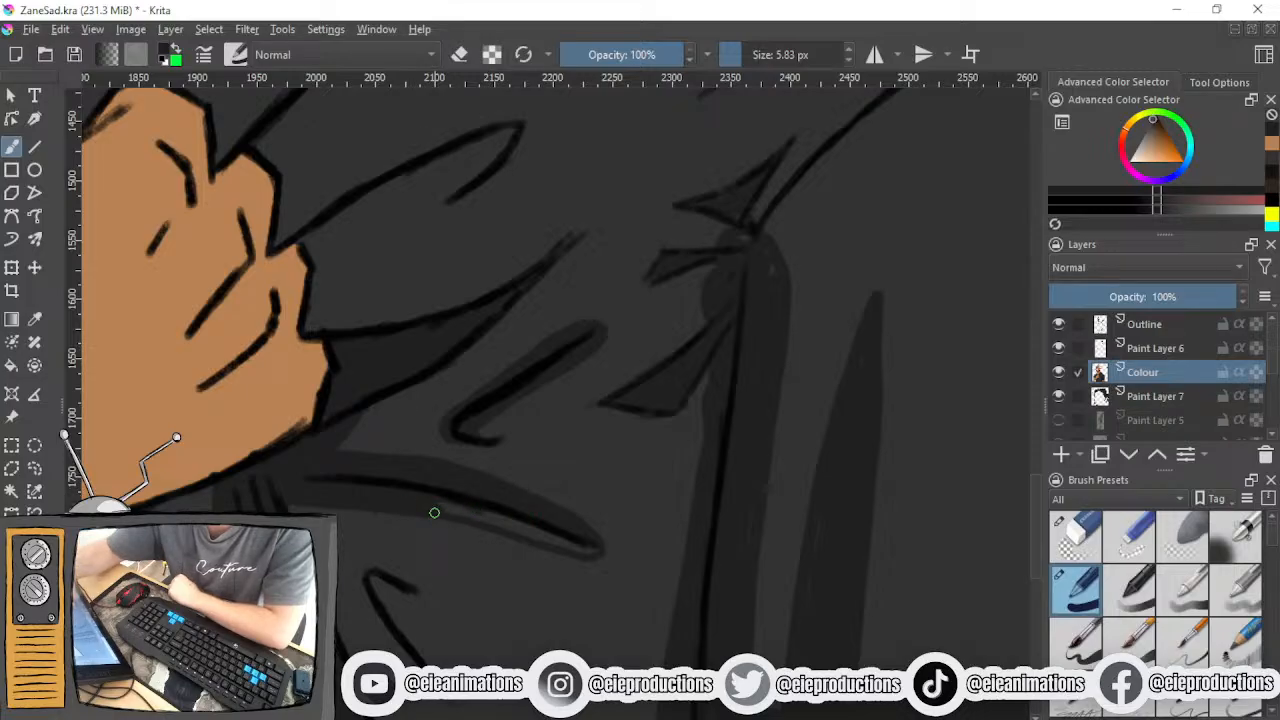
mouse_move(434, 513)
left_mouse_down()
mouse_move(502, 515)
mouse_move(488, 518)
mouse_move(583, 547)
left_mouse_up()
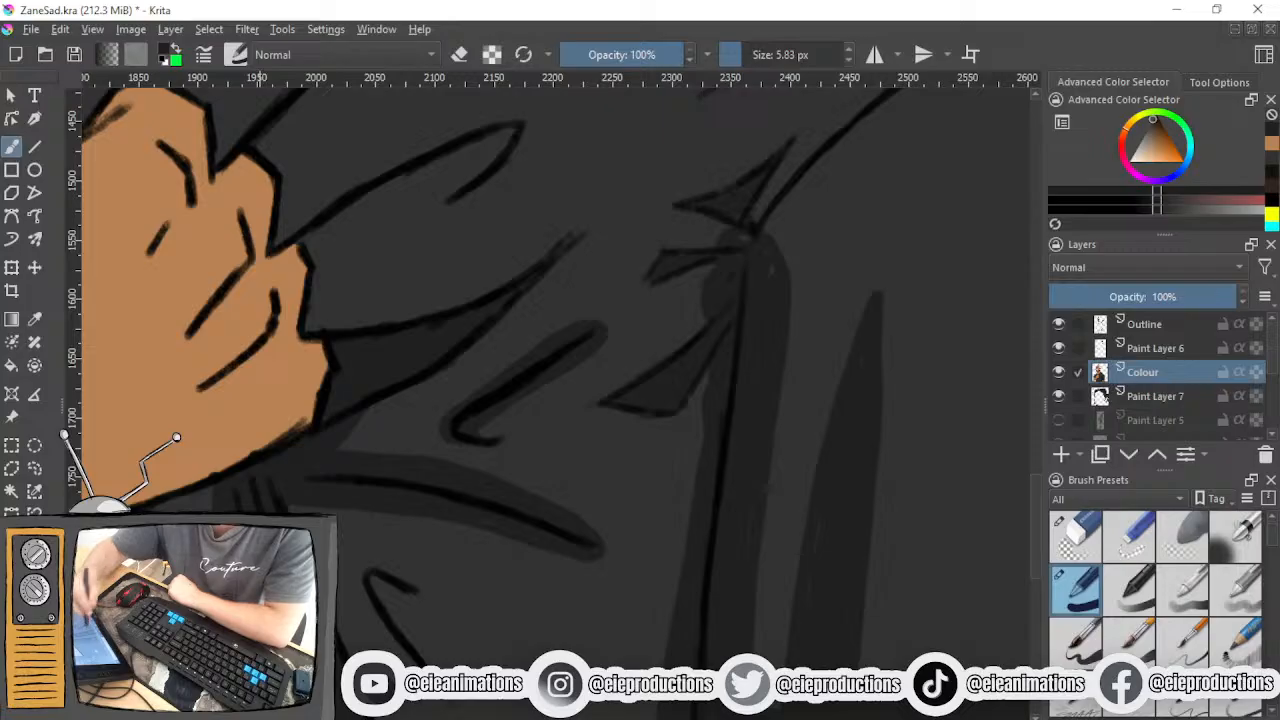
- Paint dark shading inside the hooked fold beside the knuckles, from its ink line down to the fist
mouse_move(624, 470)
left_mouse_down()
mouse_move(667, 604)
mouse_move(613, 495)
mouse_move(680, 490)
left_mouse_up()
scroll(629, 492, "down", 2)
scroll(574, 510, "up", 2)
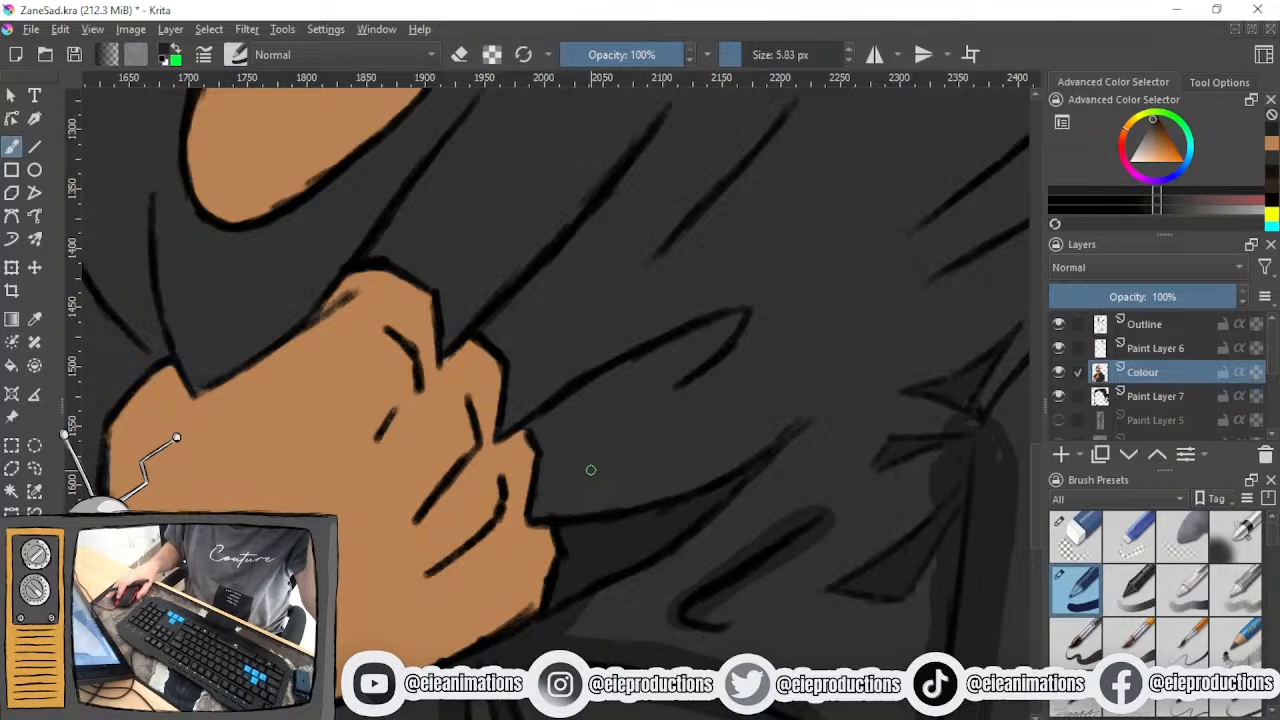
left_click_drag(591, 469, 531, 571)
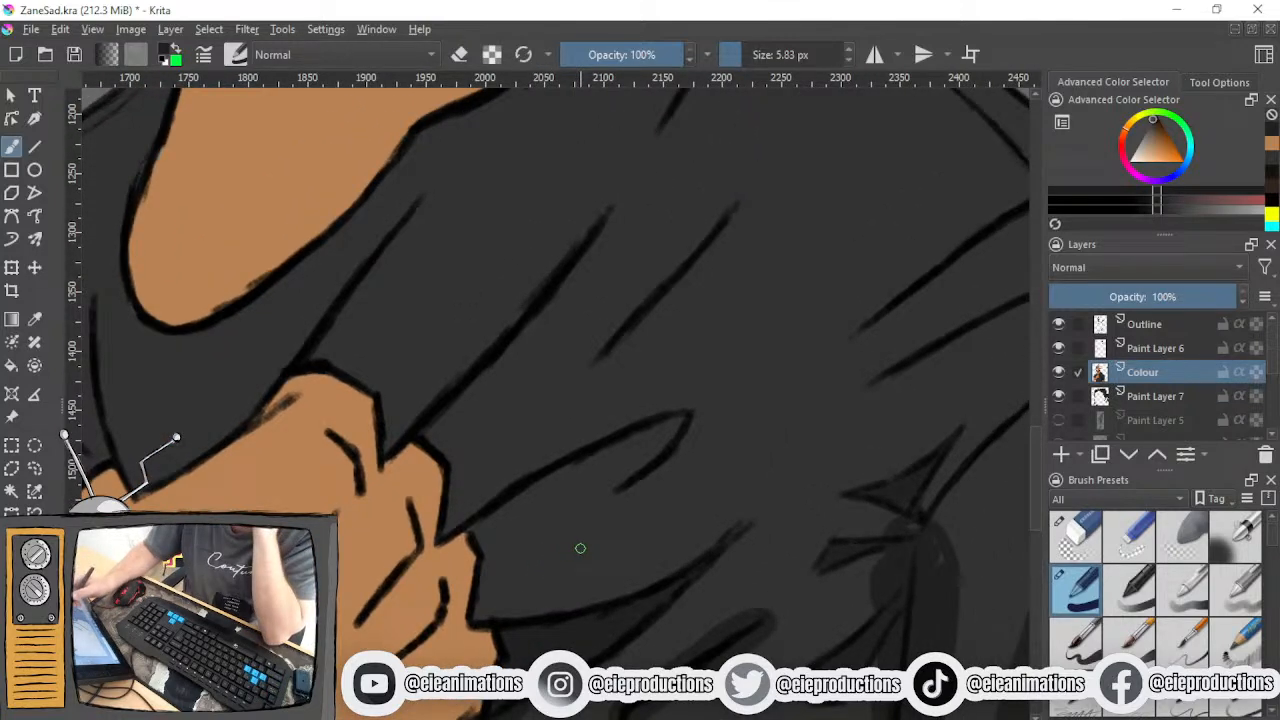
left_click_drag(480, 537, 634, 477)
mouse_move(499, 525)
left_mouse_down()
mouse_move(537, 495)
mouse_move(511, 515)
mouse_move(631, 471)
mouse_move(669, 423)
mouse_move(578, 465)
mouse_move(600, 457)
mouse_move(566, 490)
mouse_move(666, 429)
mouse_move(646, 457)
mouse_move(677, 418)
left_mouse_up()
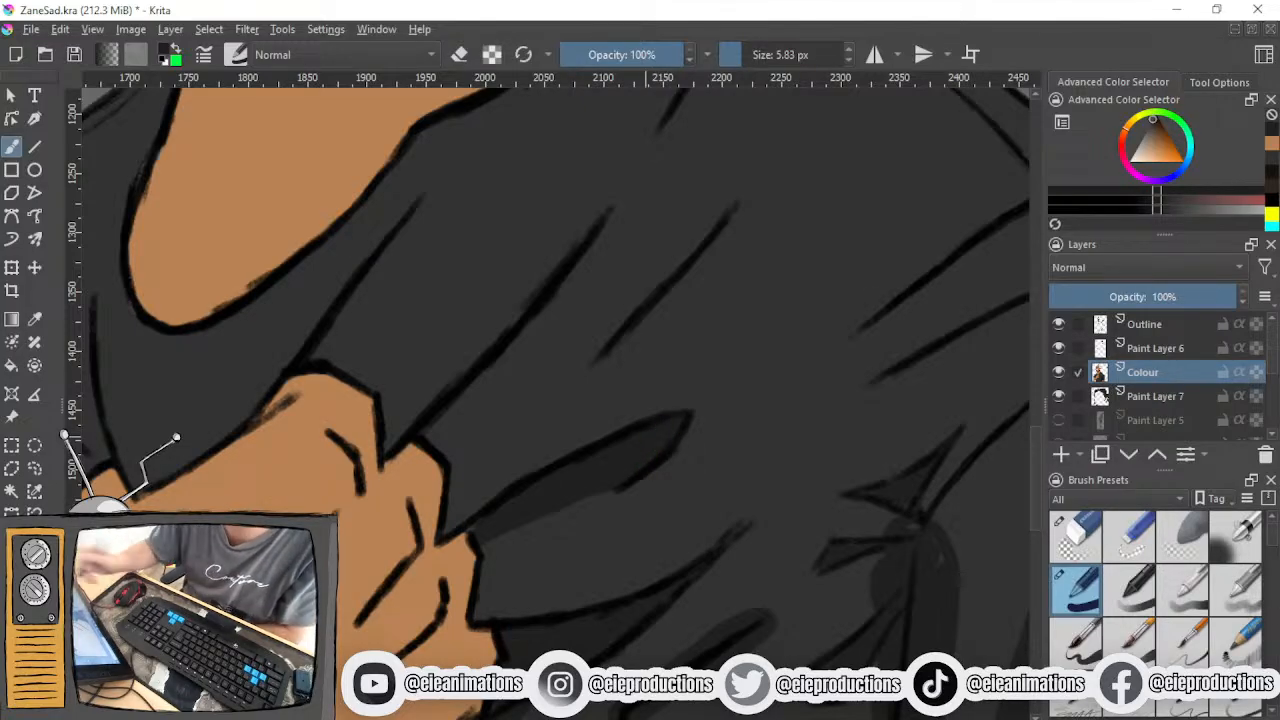
scroll(578, 480, "down", 2)
left_click_drag(523, 483, 479, 559)
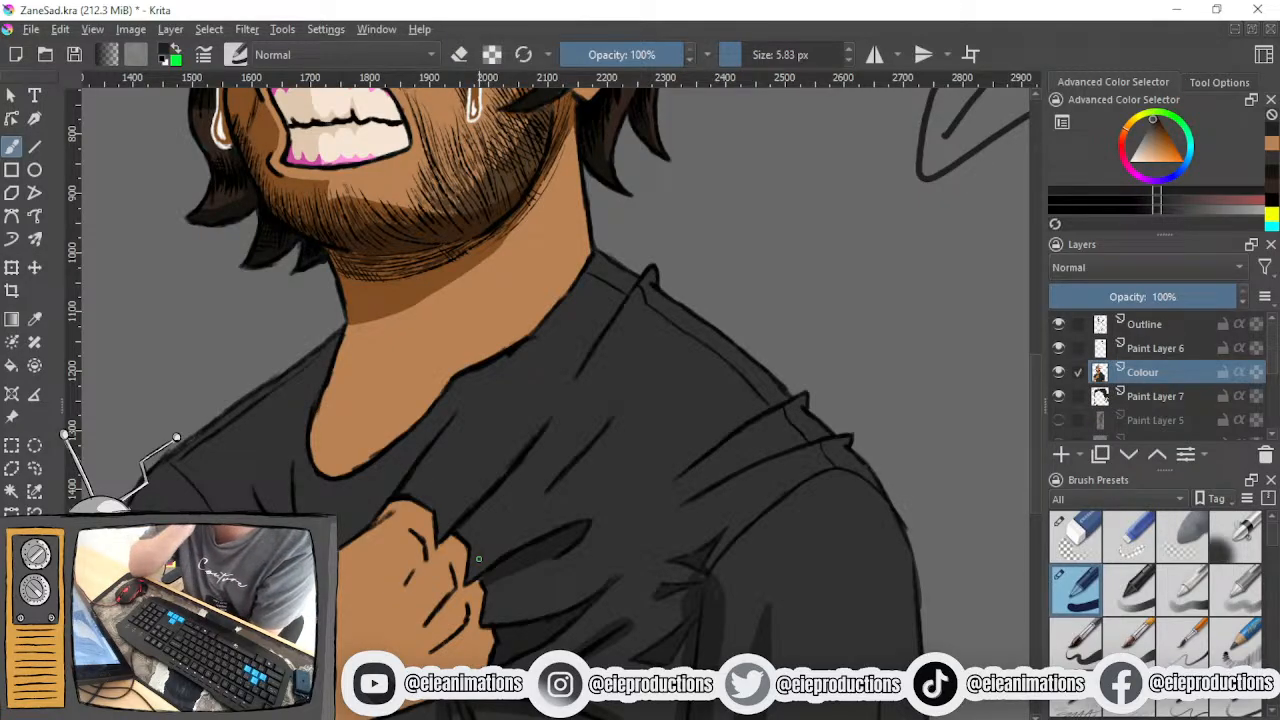
scroll(478, 559, "up", 2)
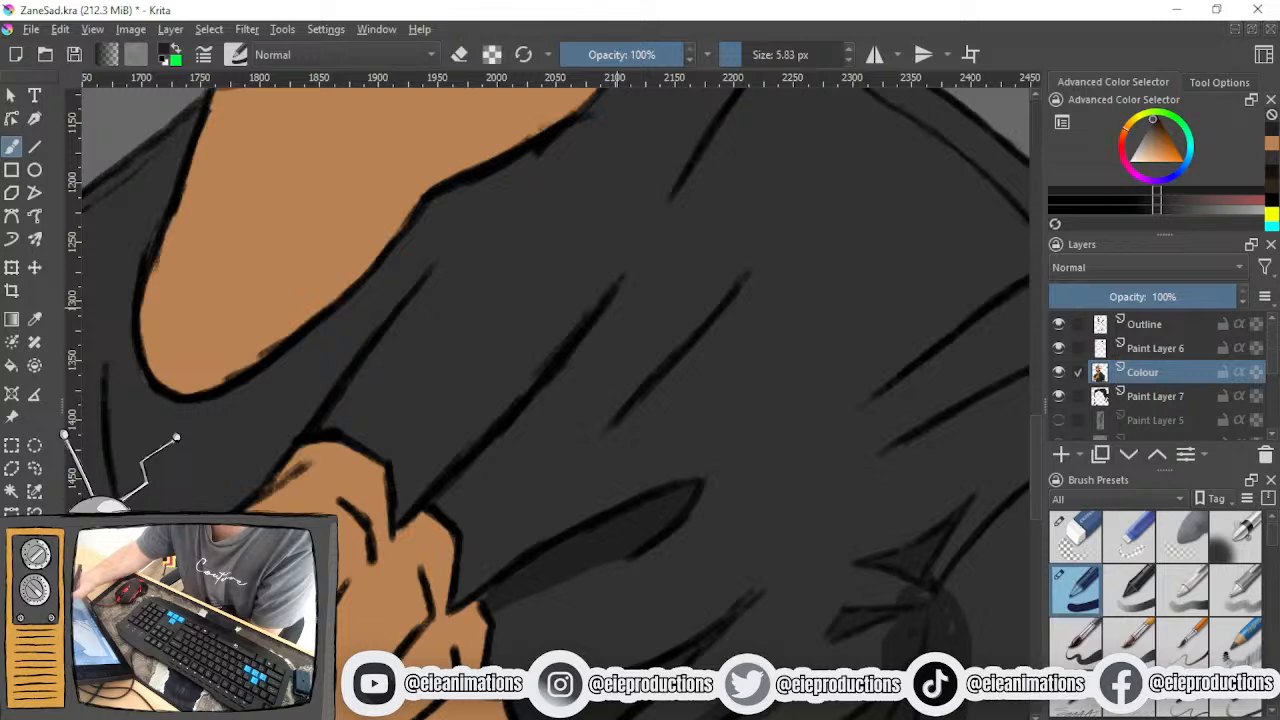
mouse_move(520, 452)
left_mouse_down()
mouse_move(509, 501)
mouse_move(518, 454)
left_mouse_up()
left_click_drag(592, 326, 682, 361)
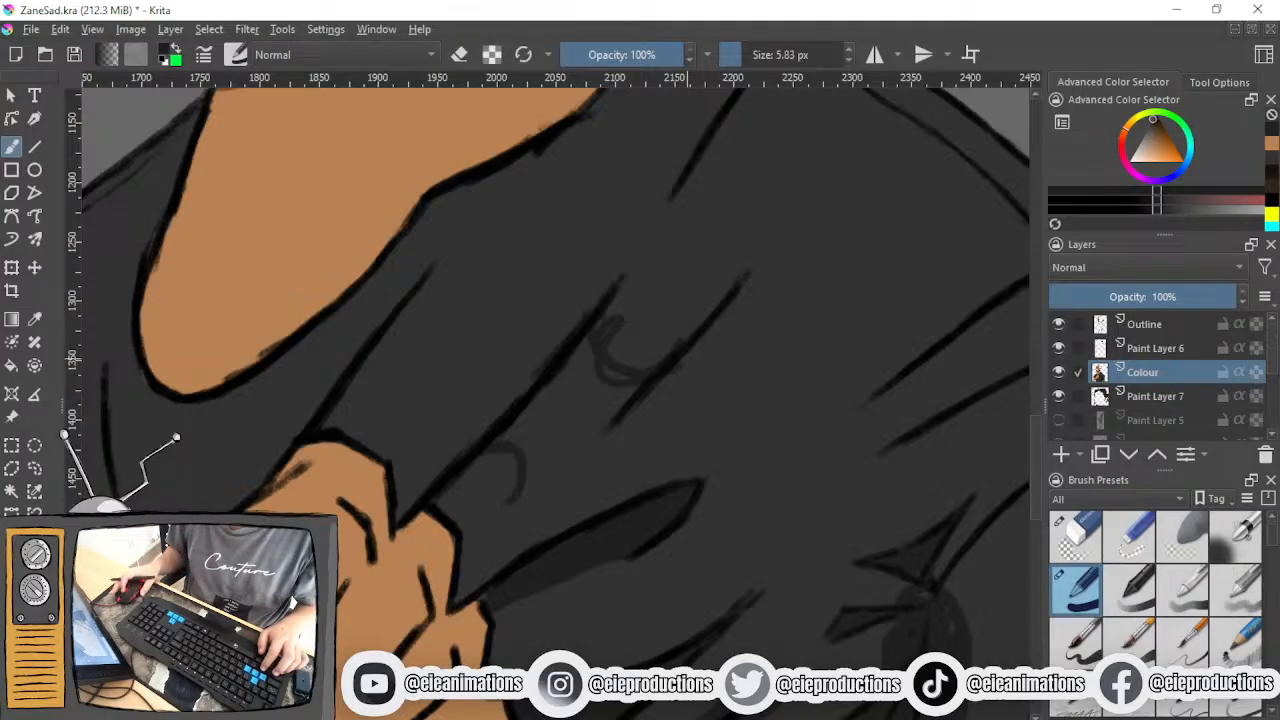
key("ctrl+z")
key("ctrl+z")
key("ctrl+z")
key("ctrl+z")
key("ctrl+z")
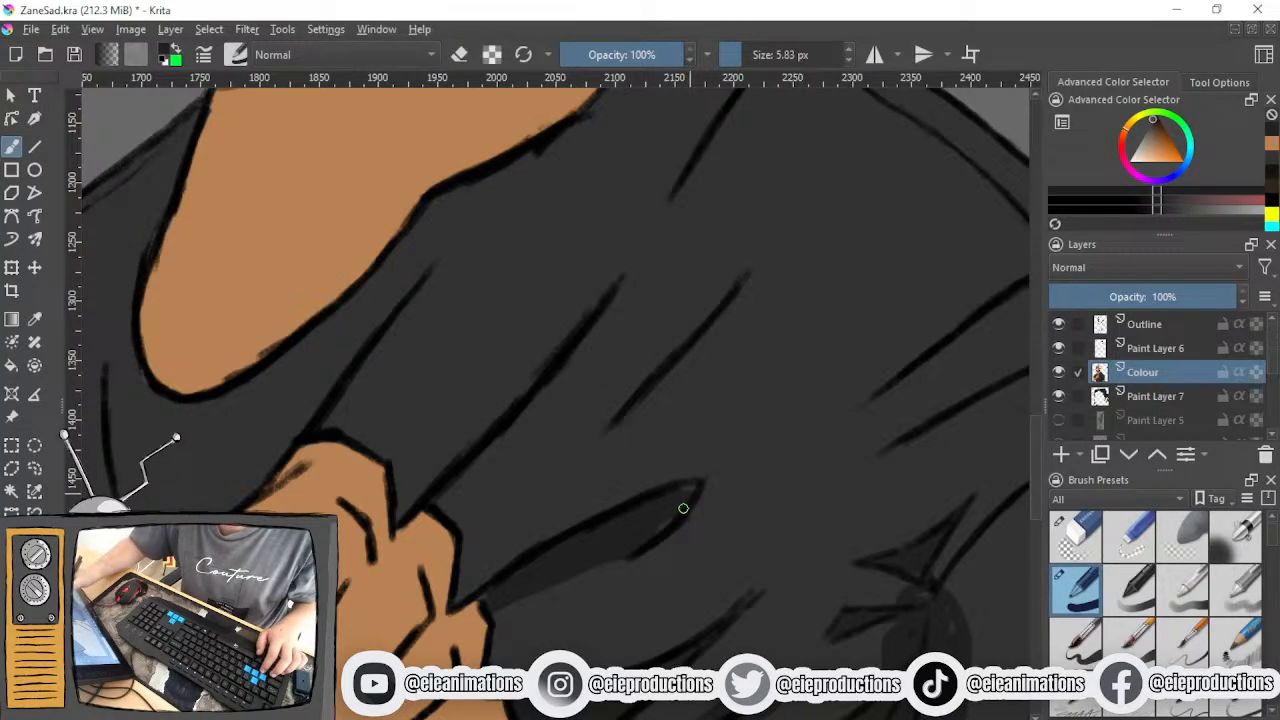
- Paint dark shading around the short diagonal fold line on the chest and beside the fold rising from the fist's top
mouse_move(734, 286)
left_mouse_down()
mouse_move(632, 362)
mouse_move(585, 441)
mouse_move(646, 404)
mouse_move(625, 433)
mouse_move(663, 415)
mouse_move(735, 314)
mouse_move(732, 279)
mouse_move(747, 278)
mouse_move(731, 345)
mouse_move(665, 422)
mouse_move(609, 441)
mouse_move(700, 368)
mouse_move(695, 349)
mouse_move(675, 363)
mouse_move(688, 335)
mouse_move(665, 348)
mouse_move(703, 323)
mouse_move(684, 371)
mouse_move(669, 355)
mouse_move(683, 327)
mouse_move(589, 439)
mouse_move(657, 409)
mouse_move(665, 397)
mouse_move(645, 358)
mouse_move(673, 342)
mouse_move(700, 354)
mouse_move(701, 311)
left_mouse_up()
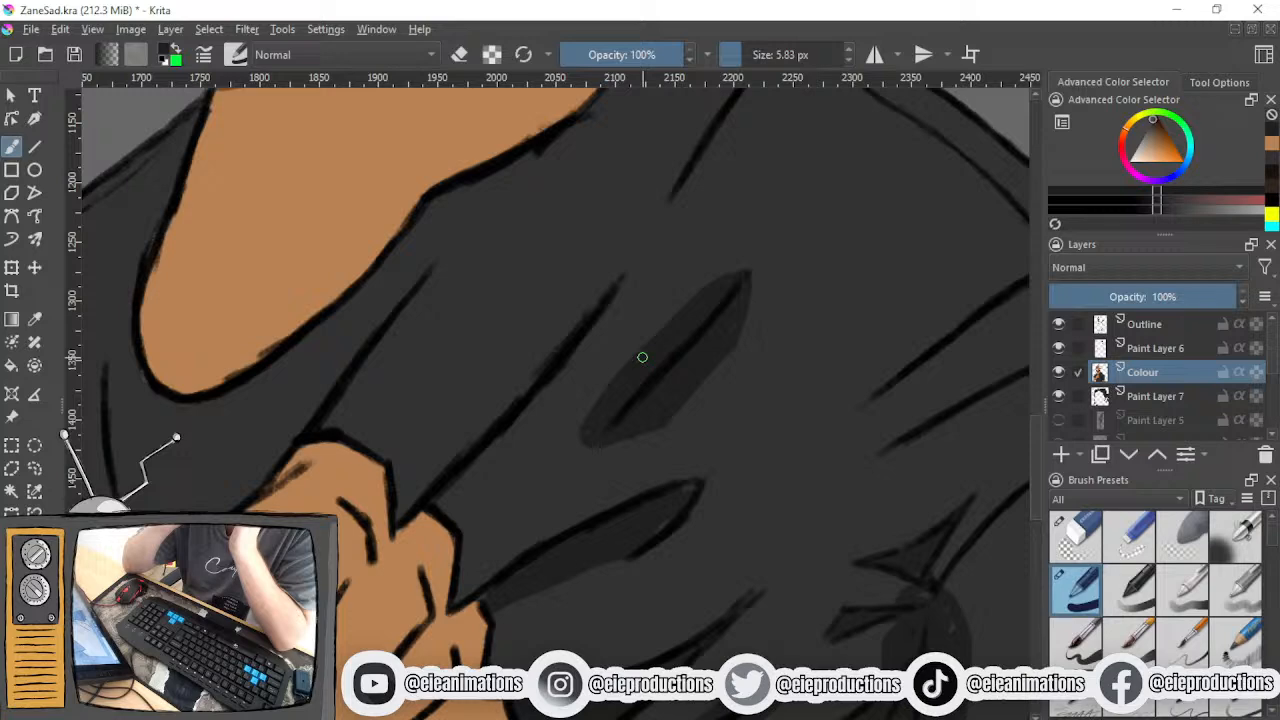
mouse_move(440, 256)
left_mouse_down()
mouse_move(466, 318)
mouse_move(385, 449)
left_mouse_up()
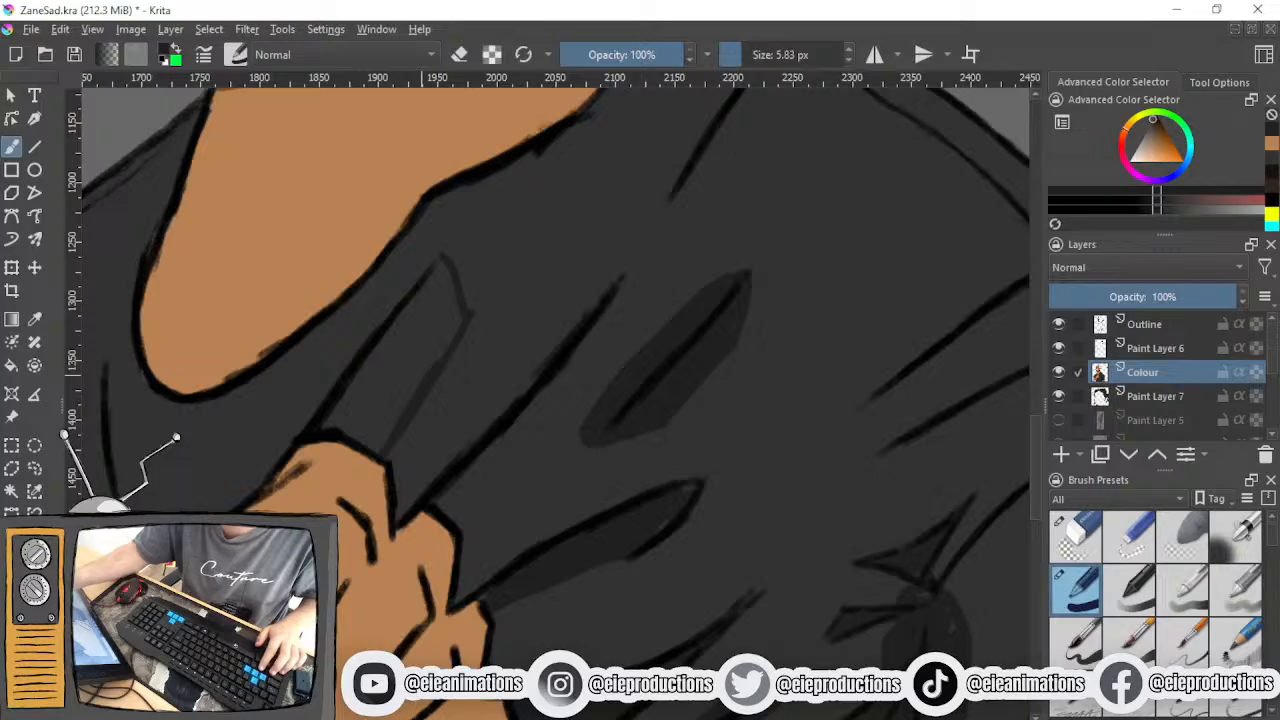
key("ctrl+z")
mouse_move(346, 431)
left_mouse_down()
mouse_move(469, 322)
mouse_move(362, 381)
mouse_move(329, 420)
mouse_move(454, 316)
mouse_move(398, 338)
mouse_move(399, 321)
mouse_move(371, 400)
mouse_move(434, 346)
mouse_move(451, 311)
mouse_move(437, 269)
mouse_move(406, 337)
mouse_move(446, 317)
mouse_move(436, 349)
mouse_move(449, 296)
mouse_move(462, 295)
left_mouse_up()
- Darken thin slivers of the shirt along the outer edges of the knuckles
left_click_drag(440, 435, 413, 341)
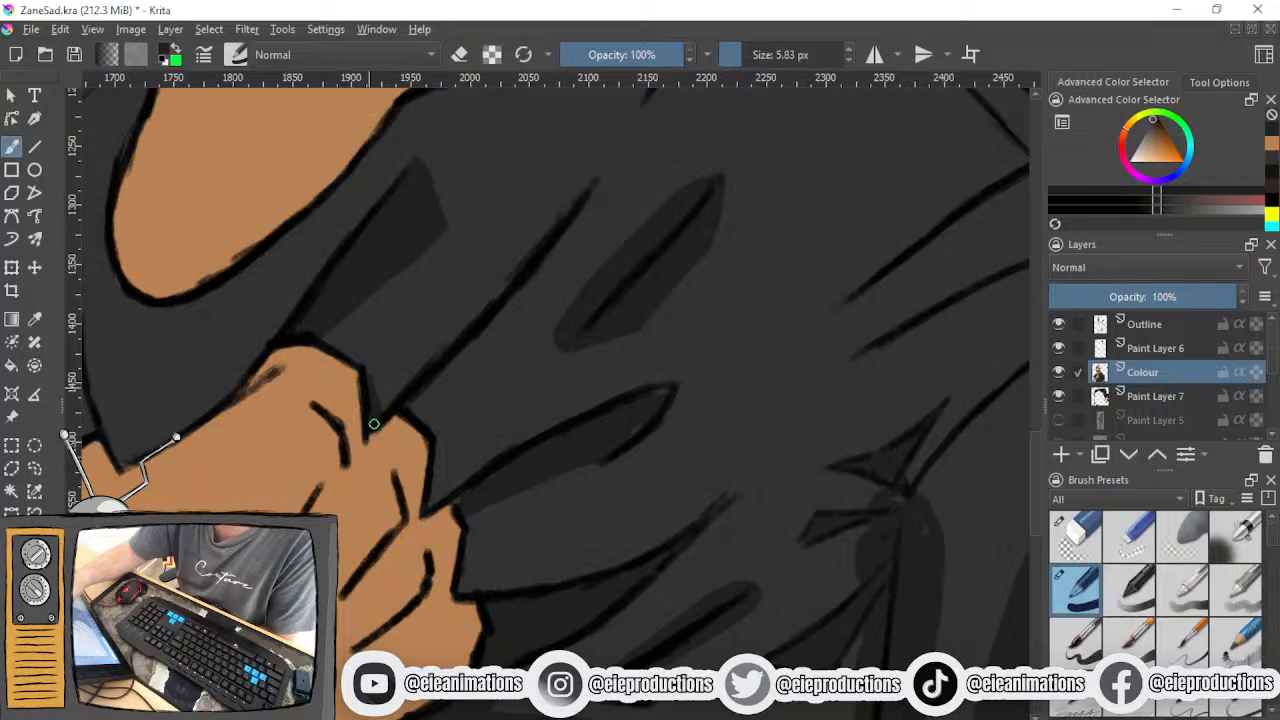
mouse_move(437, 446)
left_mouse_down()
mouse_move(446, 492)
mouse_move(430, 495)
left_mouse_up()
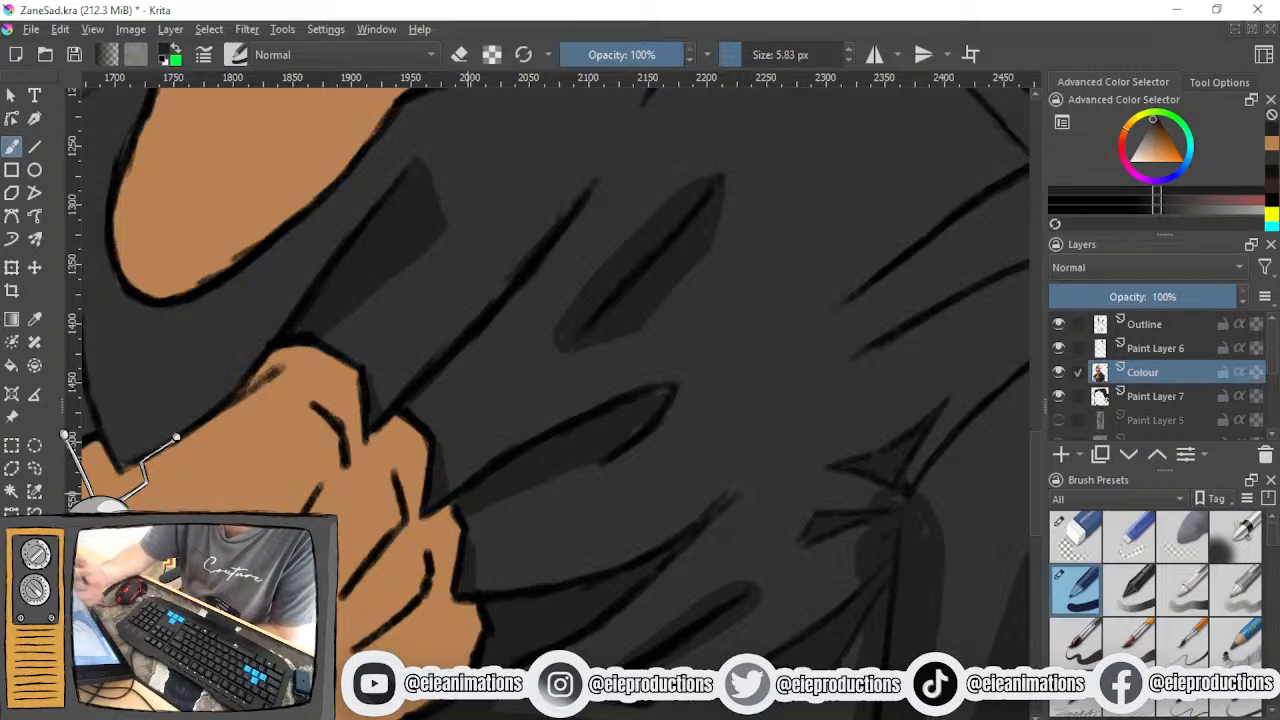
left_click_drag(520, 503, 424, 482)
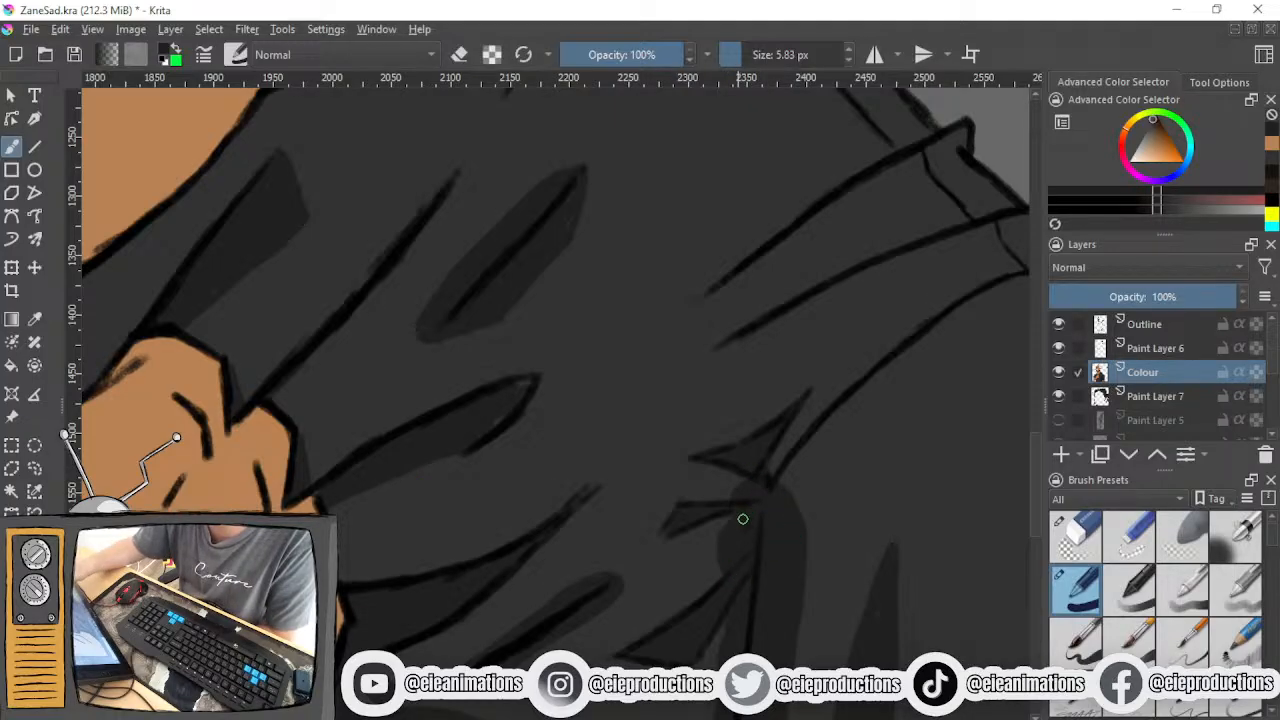
- Fill the small hooked crease below the curved fold line with dark shading
mouse_move(756, 476)
left_mouse_down()
mouse_move(790, 510)
mouse_move(712, 231)
left_mouse_up()
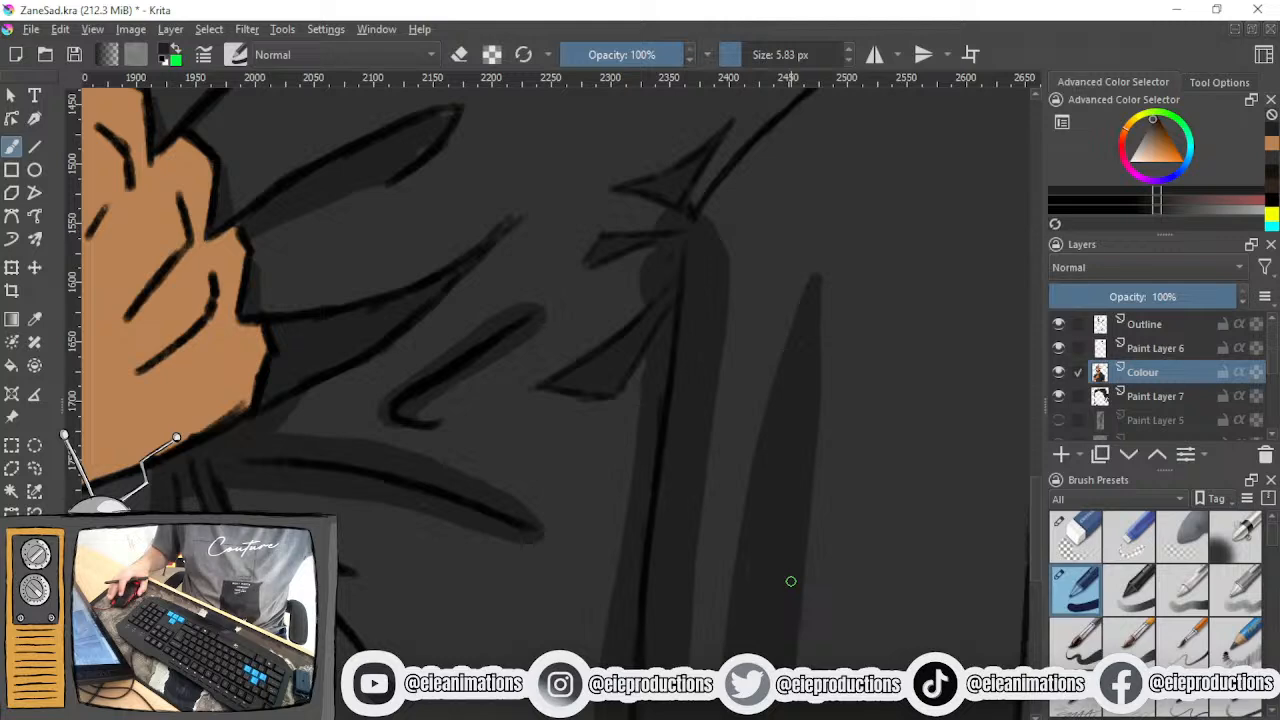
scroll(602, 494, "down", 1)
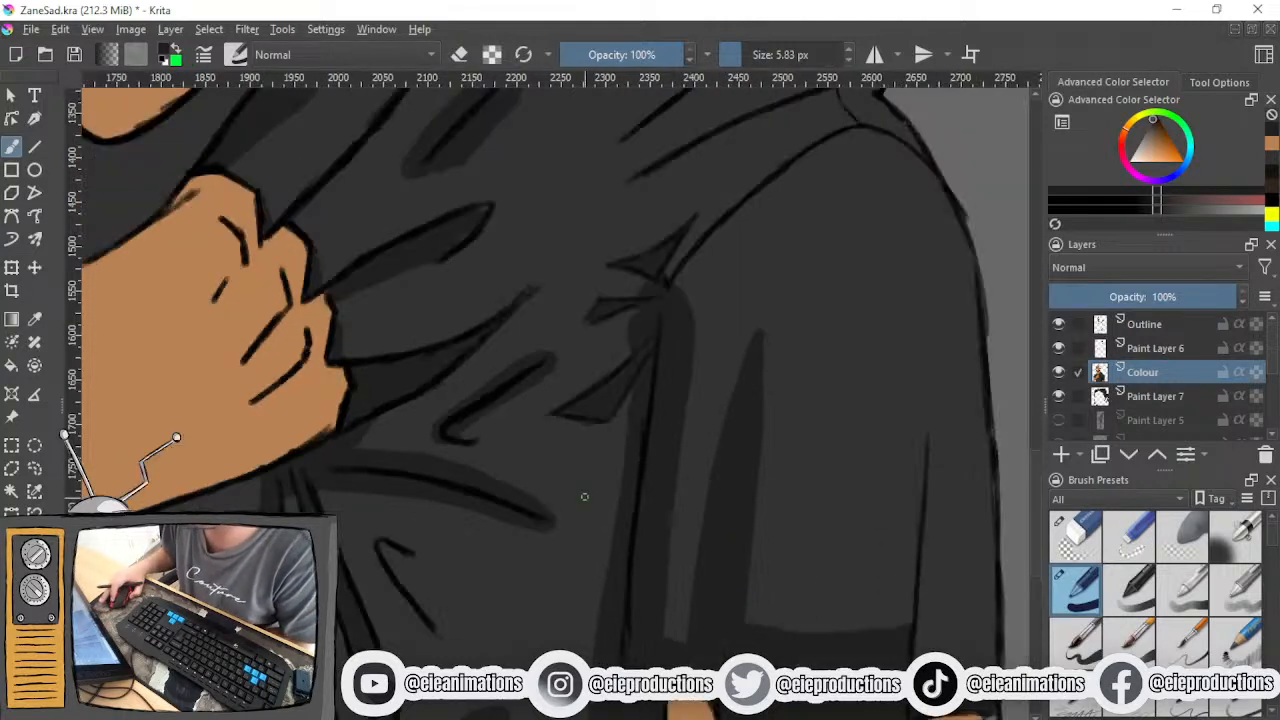
scroll(514, 540, "up", 1)
left_click_drag(514, 540, 608, 434)
mouse_move(463, 457)
left_mouse_down()
mouse_move(486, 531)
mouse_move(443, 449)
mouse_move(457, 480)
mouse_move(456, 462)
left_mouse_up()
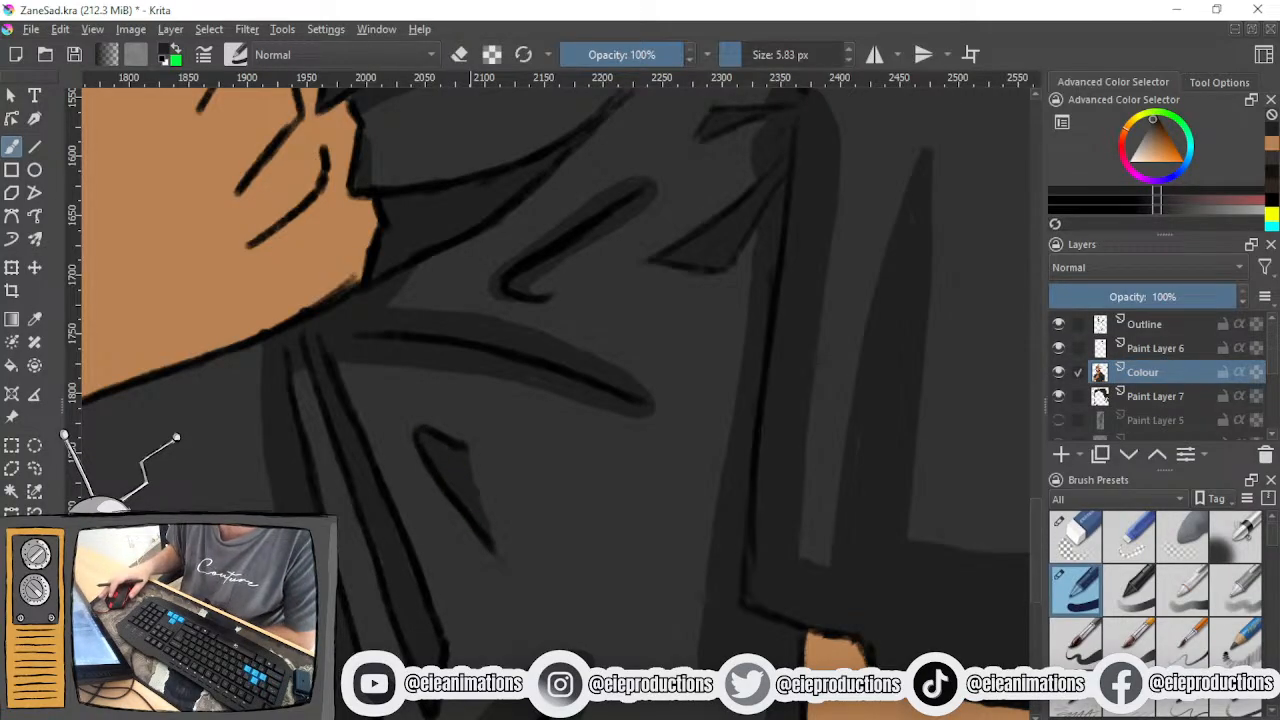
- Examine the T-shirt shading within the whole portrait and the unshaded folds of the sleeve on the raised arm
scroll(551, 549, "down", 3)
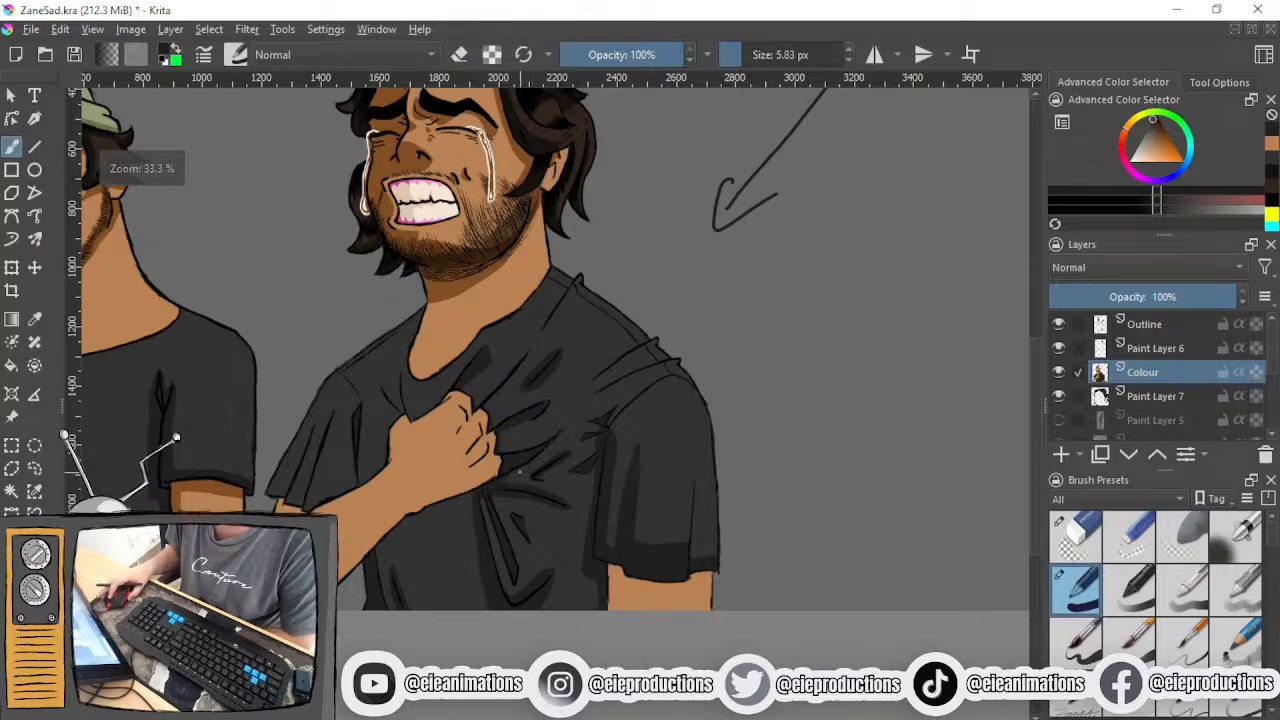
left_click_drag(521, 476, 552, 646)
left_click_drag(482, 570, 562, 490)
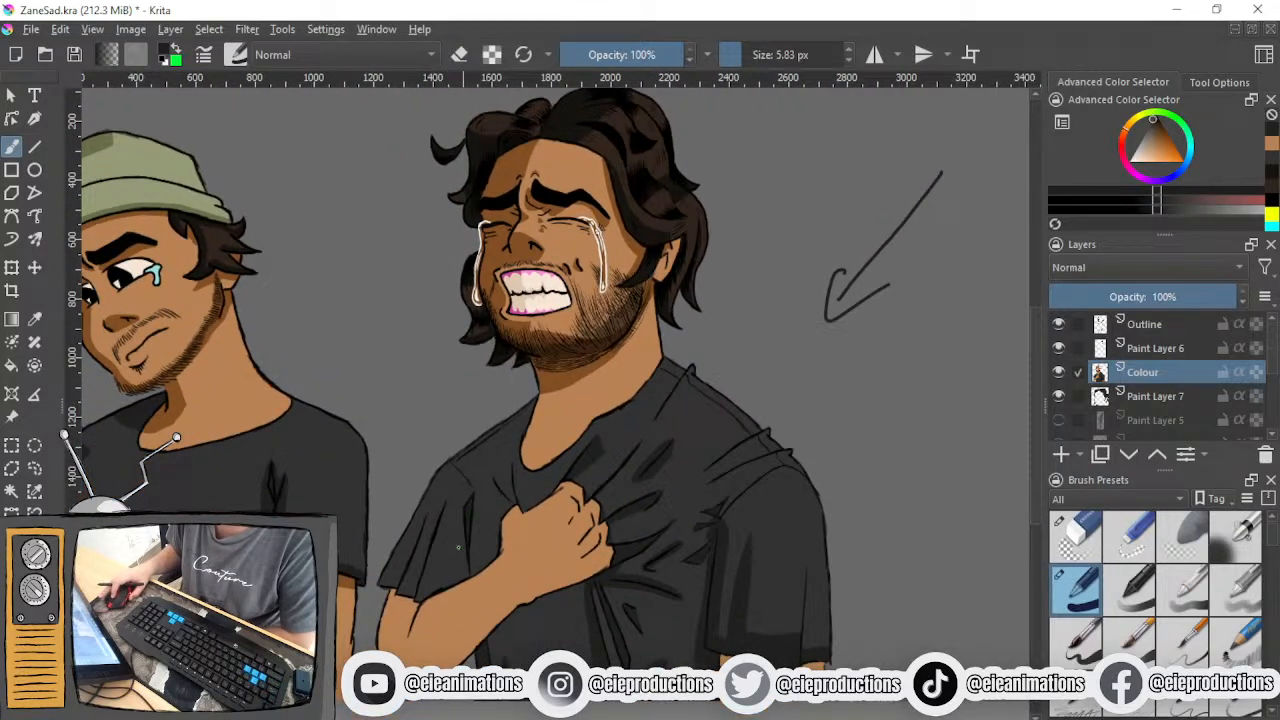
scroll(464, 530, "up", 3)
scroll(468, 535, "down", 2)
scroll(471, 537, "up", 2)
left_click_drag(480, 512, 458, 562)
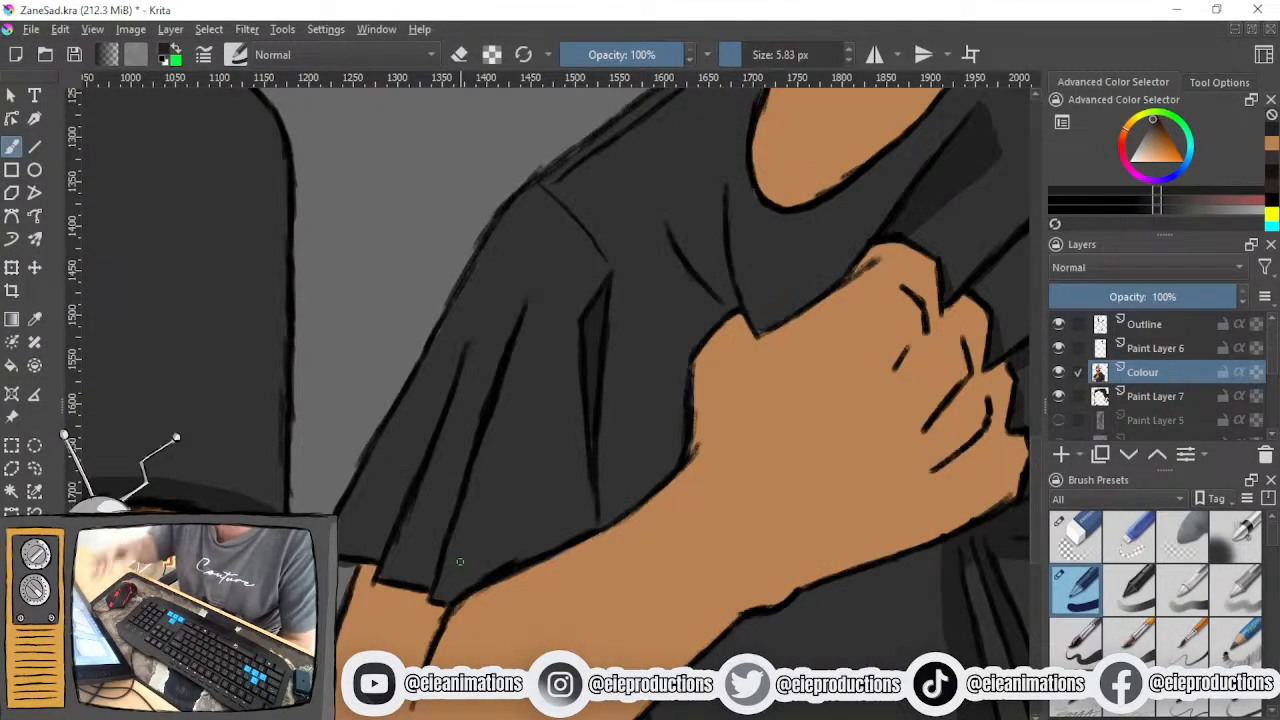
- Outline a shadow edge from the shoulder down the outer sleeve of the raised arm and start darkening the area inside it
left_click_drag(473, 561, 415, 632)
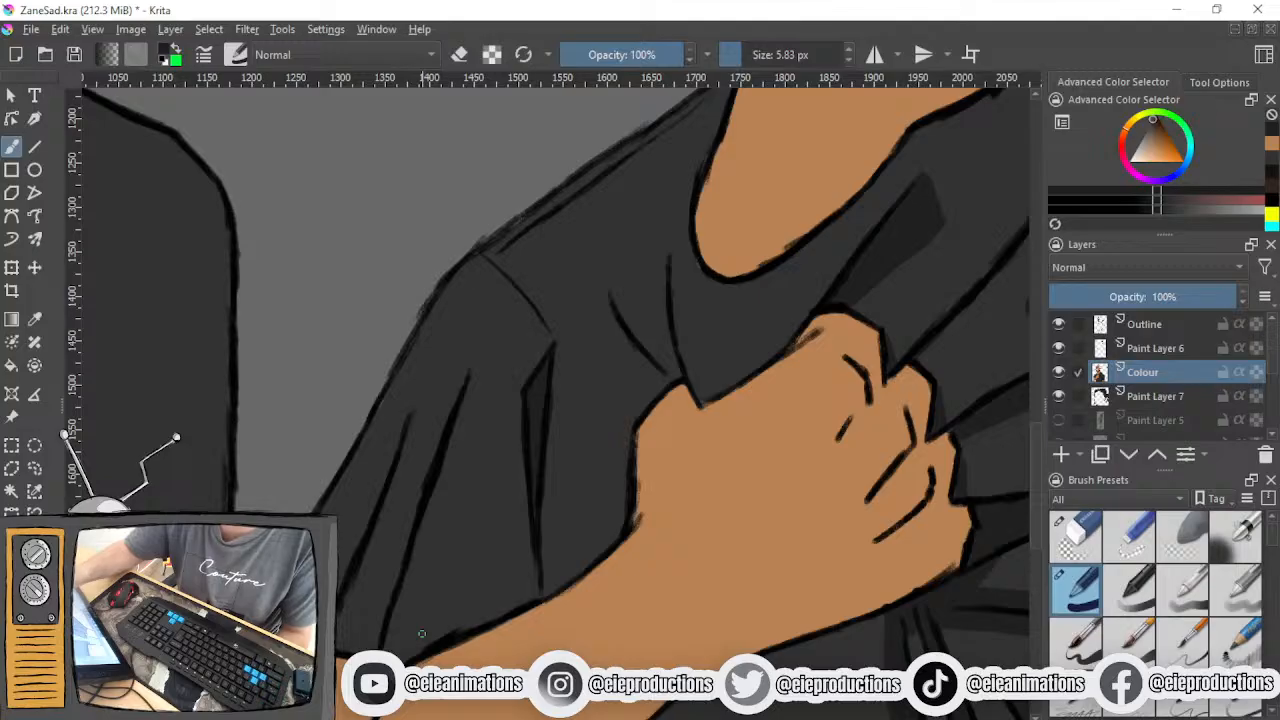
left_click_drag(446, 279, 448, 362)
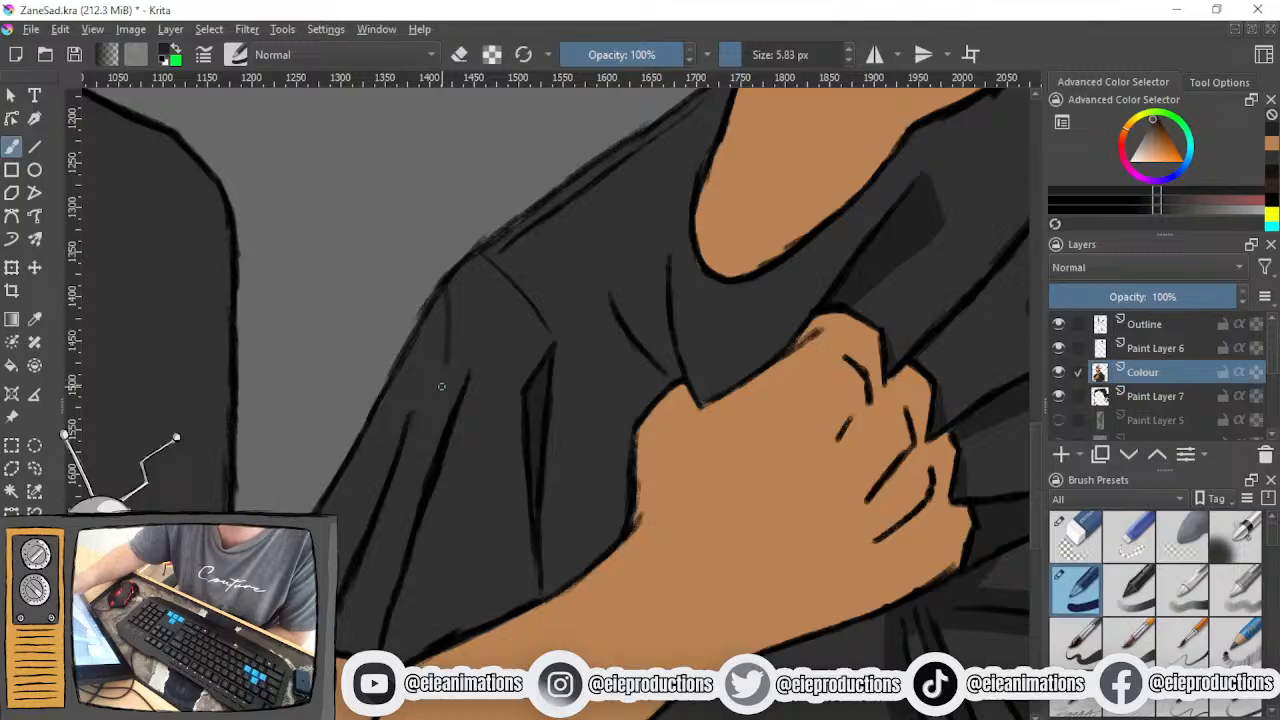
left_click_drag(448, 364, 366, 648)
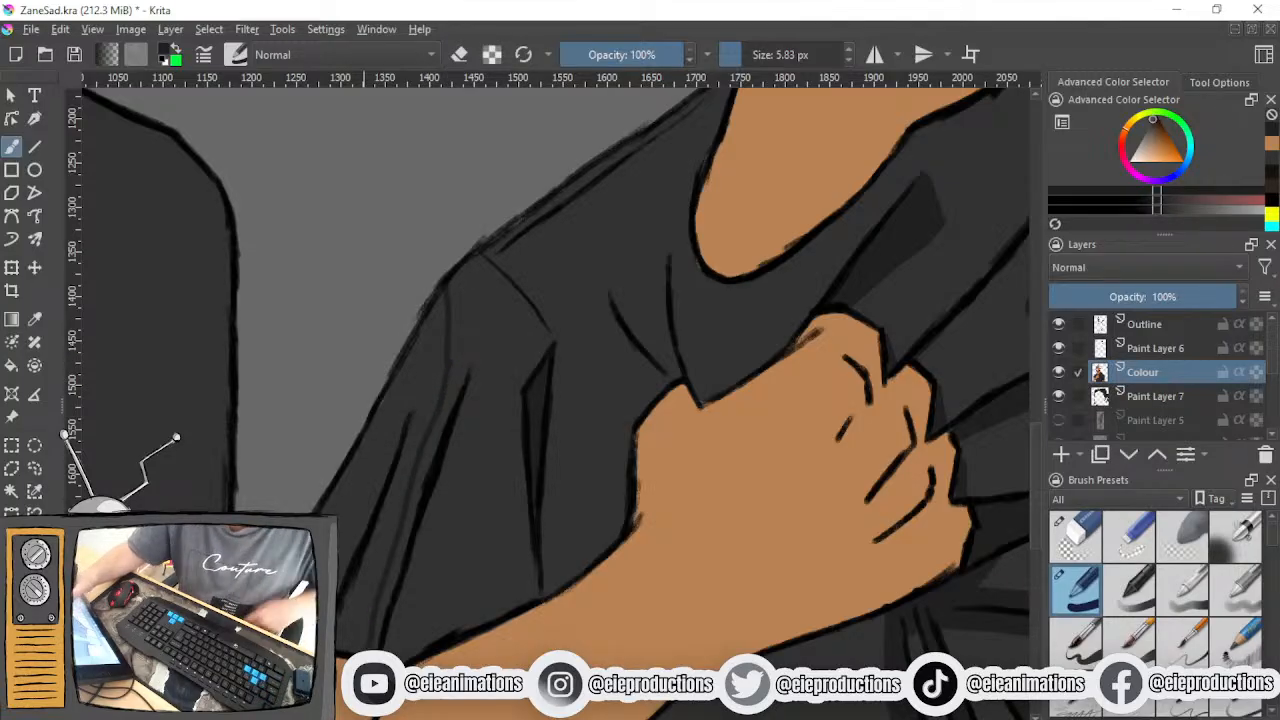
left_click_drag(410, 413, 354, 522)
left_click_drag(450, 362, 355, 608)
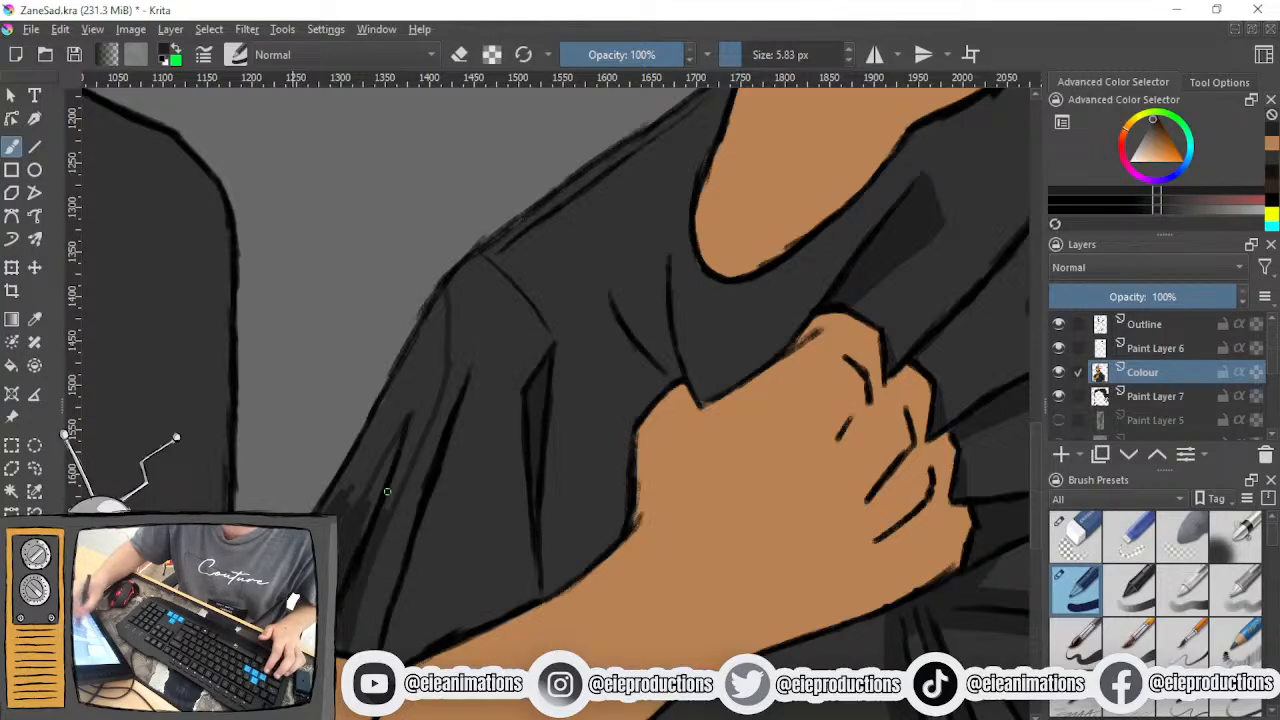
- Fill the outer sleeve shadow up to the shoulder, using a 22.10 px brush for the broad area and finer sizes for the edges
left_click(755, 54)
left_click_drag(418, 370, 348, 488)
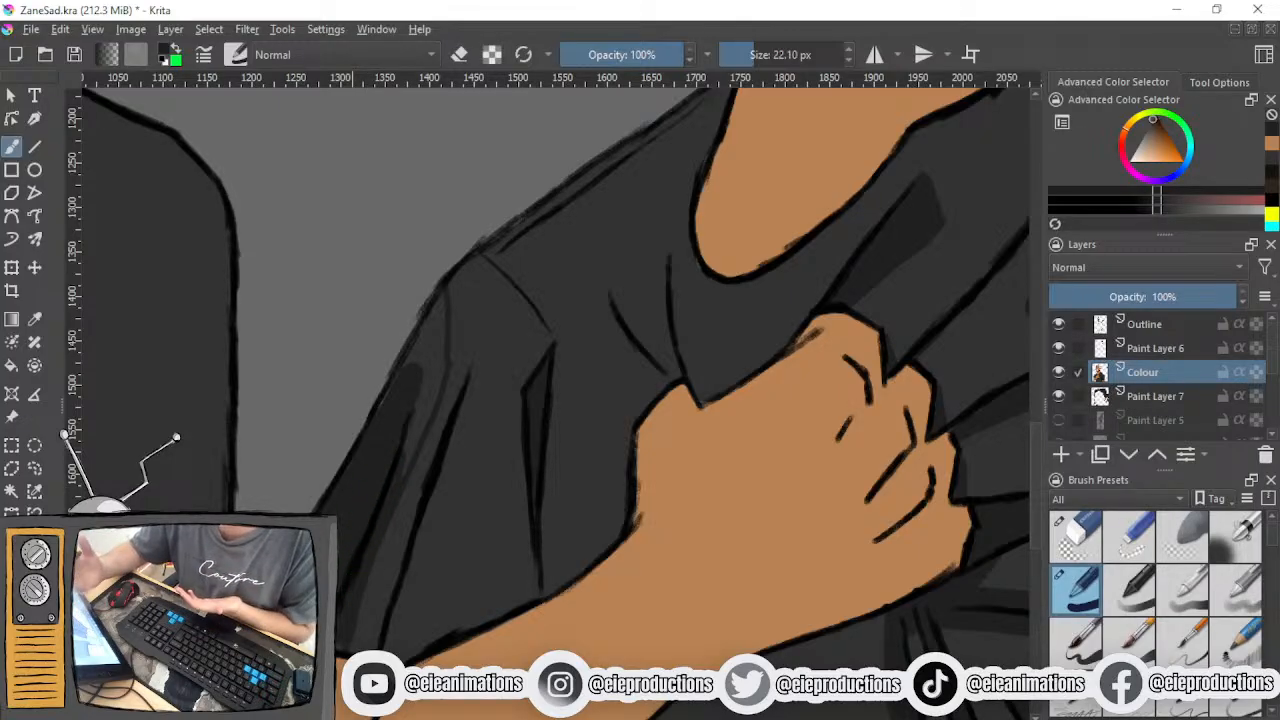
mouse_move(380, 440)
left_mouse_down()
mouse_move(429, 397)
mouse_move(420, 417)
left_mouse_up()
left_click_drag(392, 492, 344, 634)
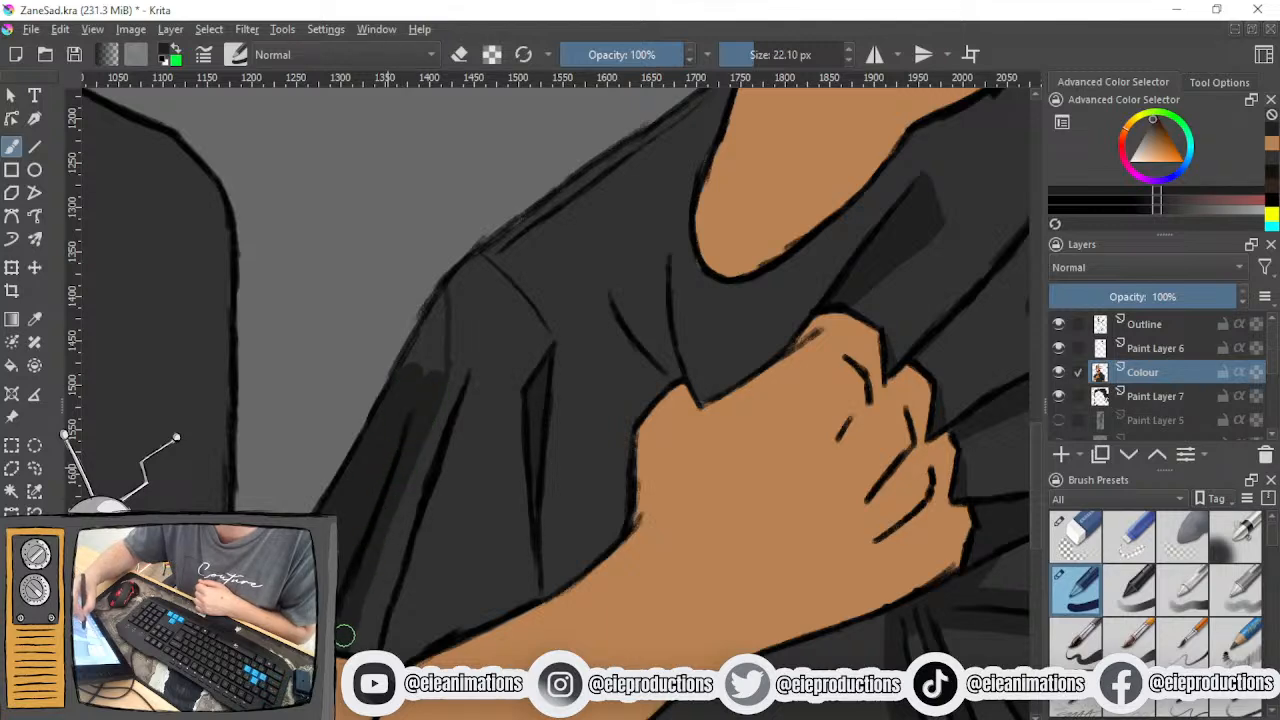
left_click_drag(425, 392, 404, 352)
left_click(735, 55)
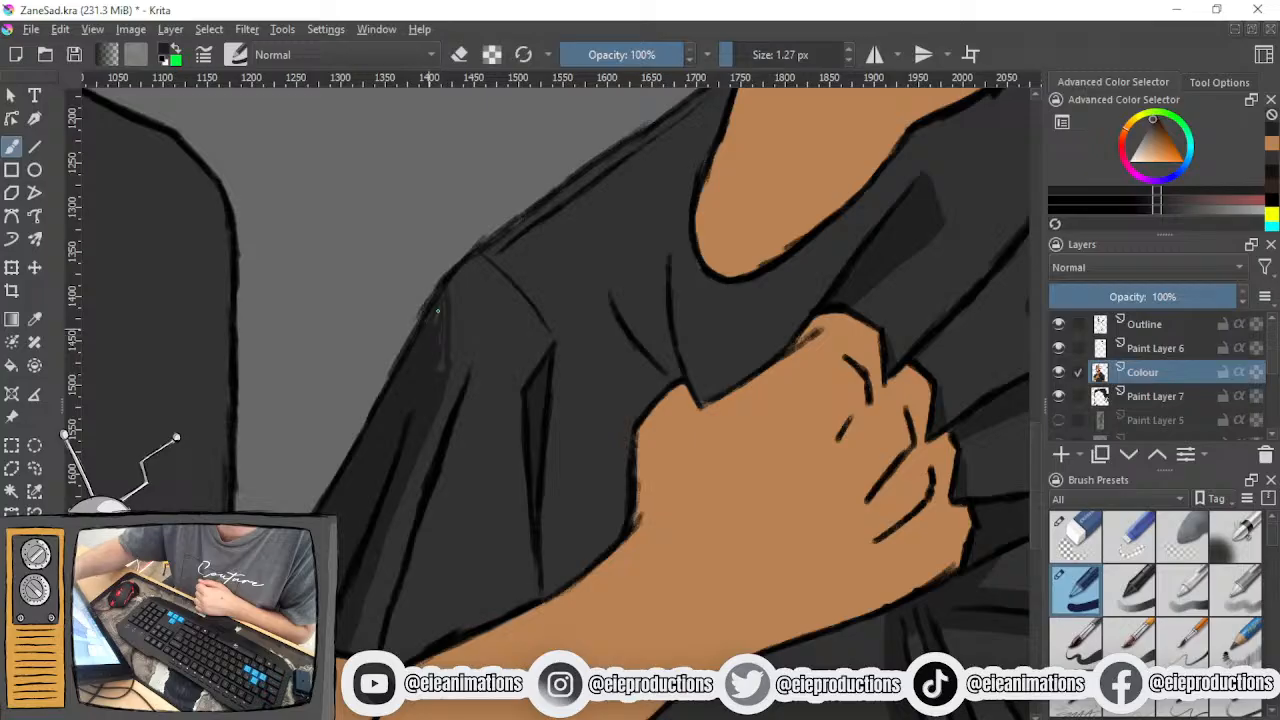
left_click(738, 55)
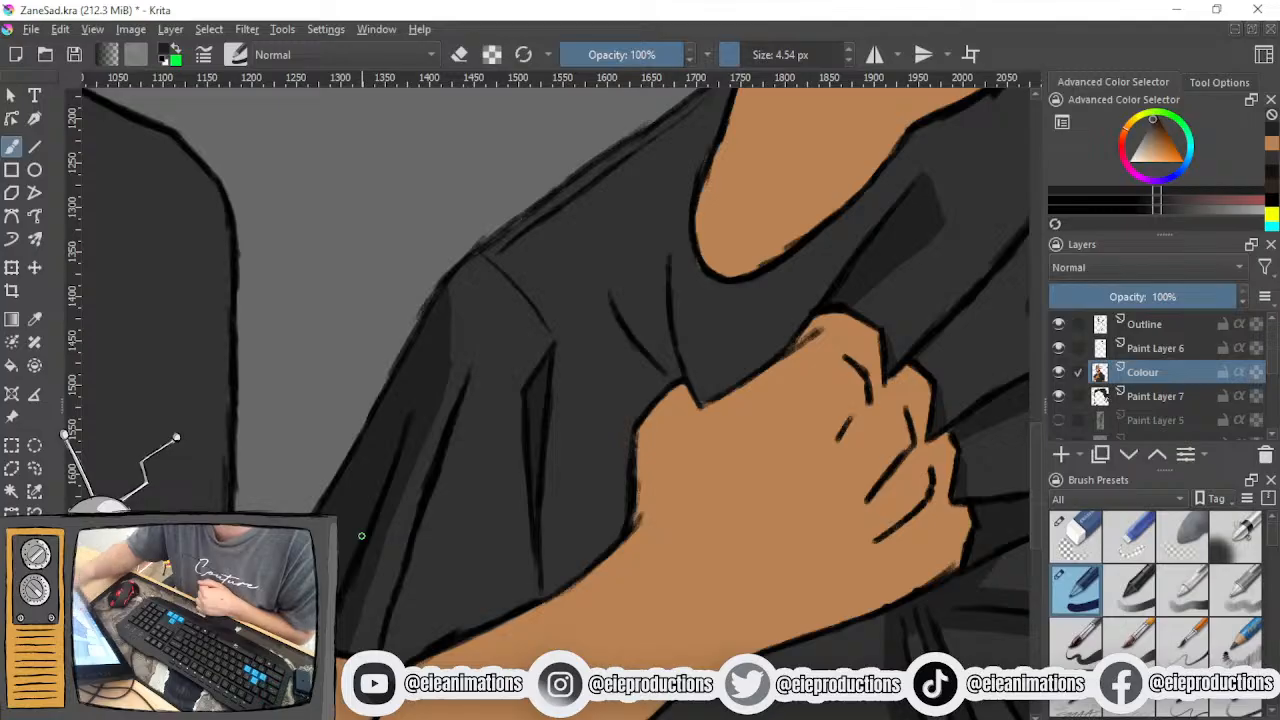
left_click(1075, 535)
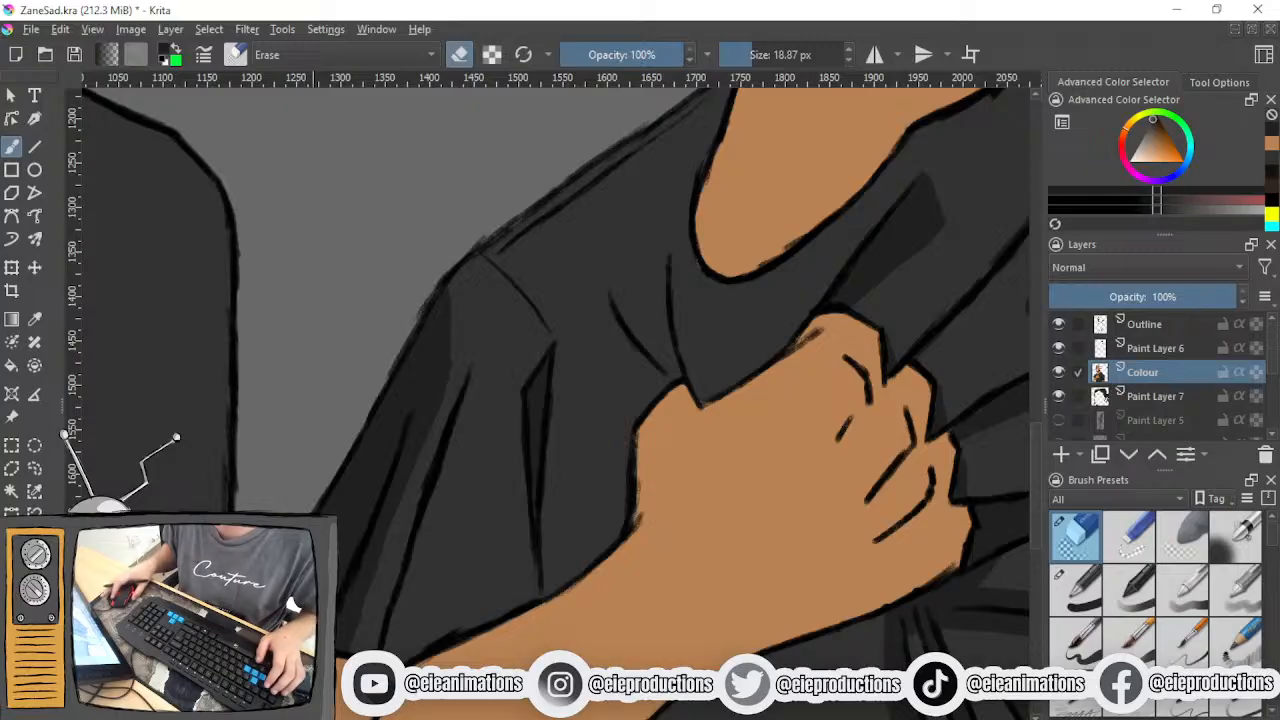
scroll(416, 567, "down", 4)
mouse_move(416, 573)
left_mouse_down()
mouse_move(431, 515)
mouse_move(410, 587)
left_mouse_up()
scroll(473, 550, "up", 2)
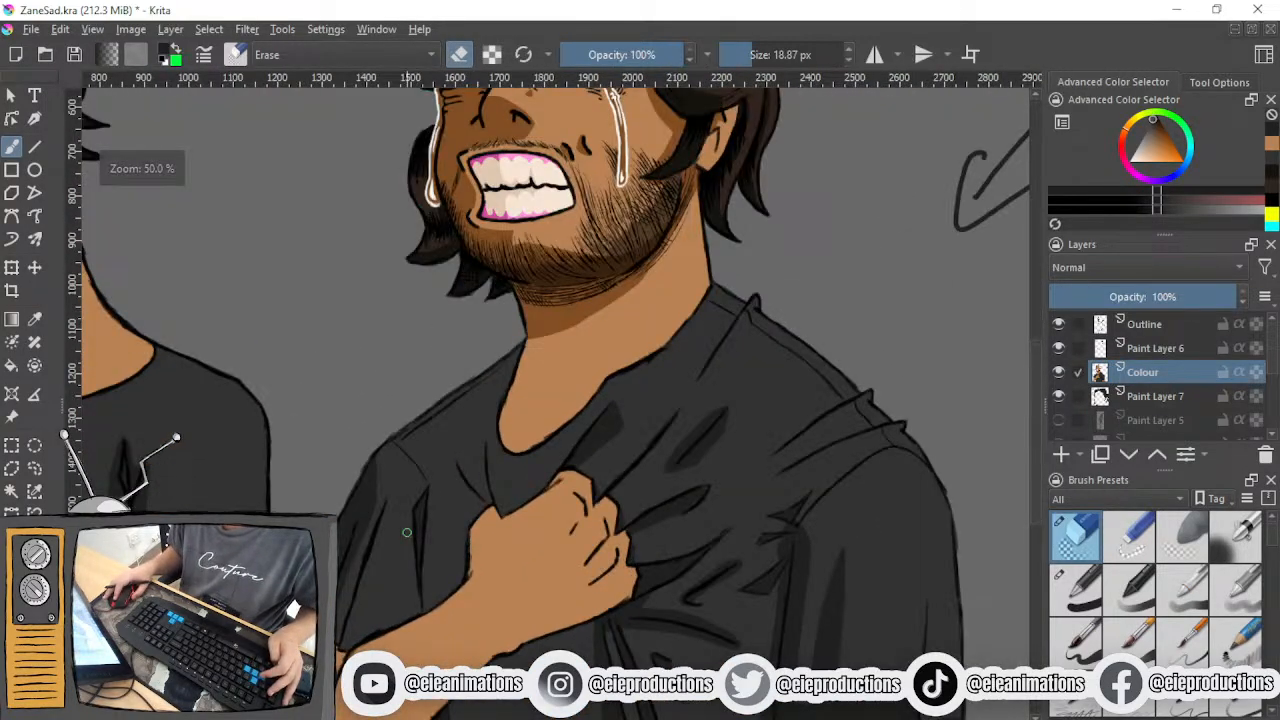
left_click_drag(407, 533, 462, 509)
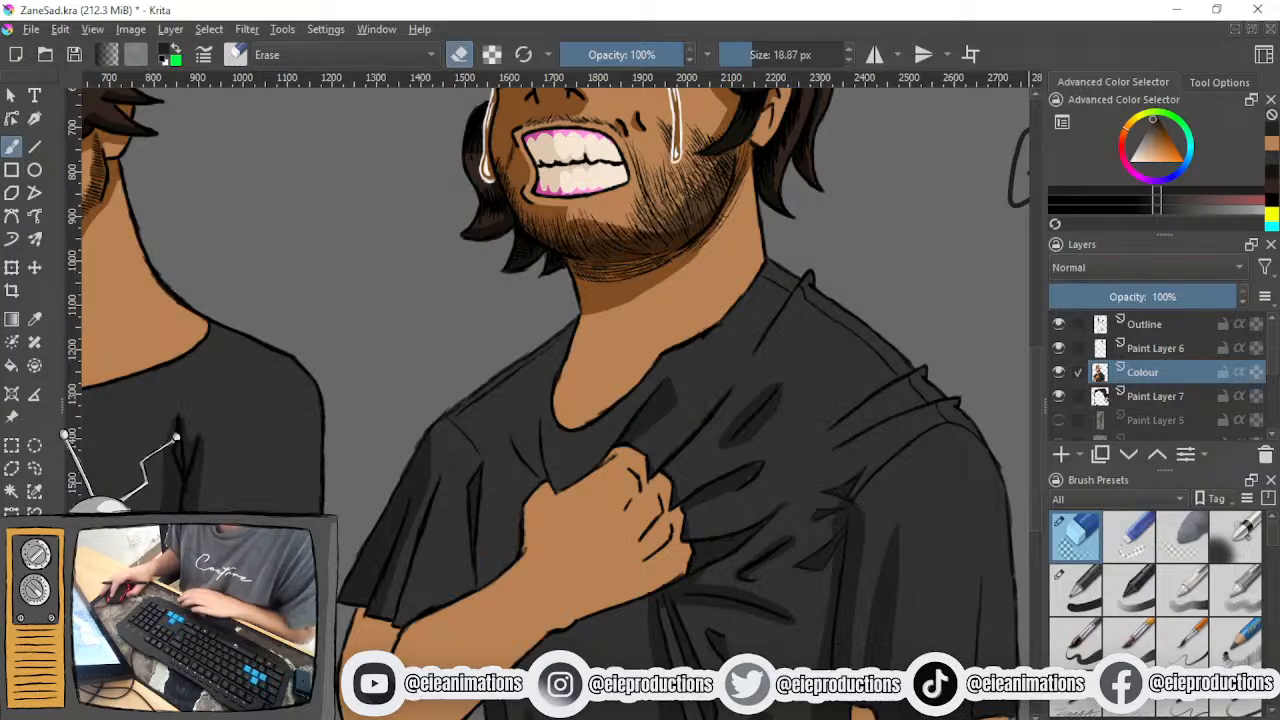
left_click(1072, 592)
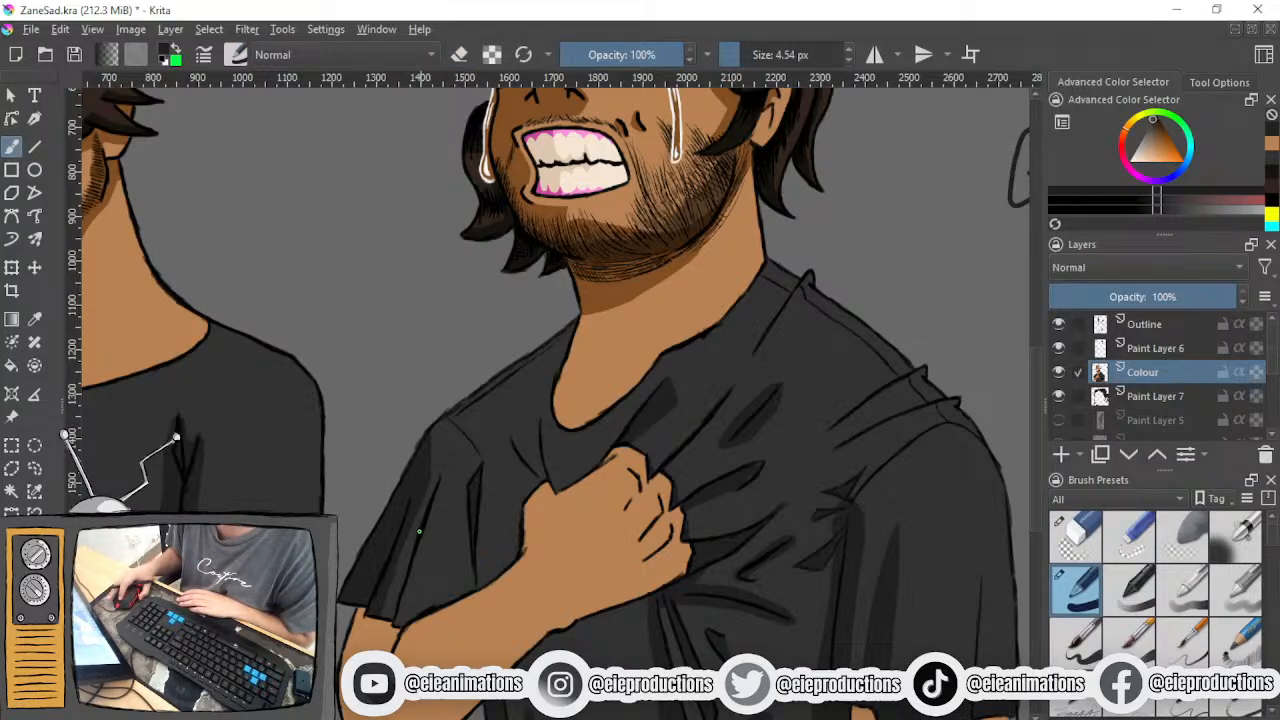
- Extend the sleeve shadow across the strip up to the long middle fold line, down to the hem
scroll(425, 514, "up", 2)
left_click_drag(425, 514, 597, 523)
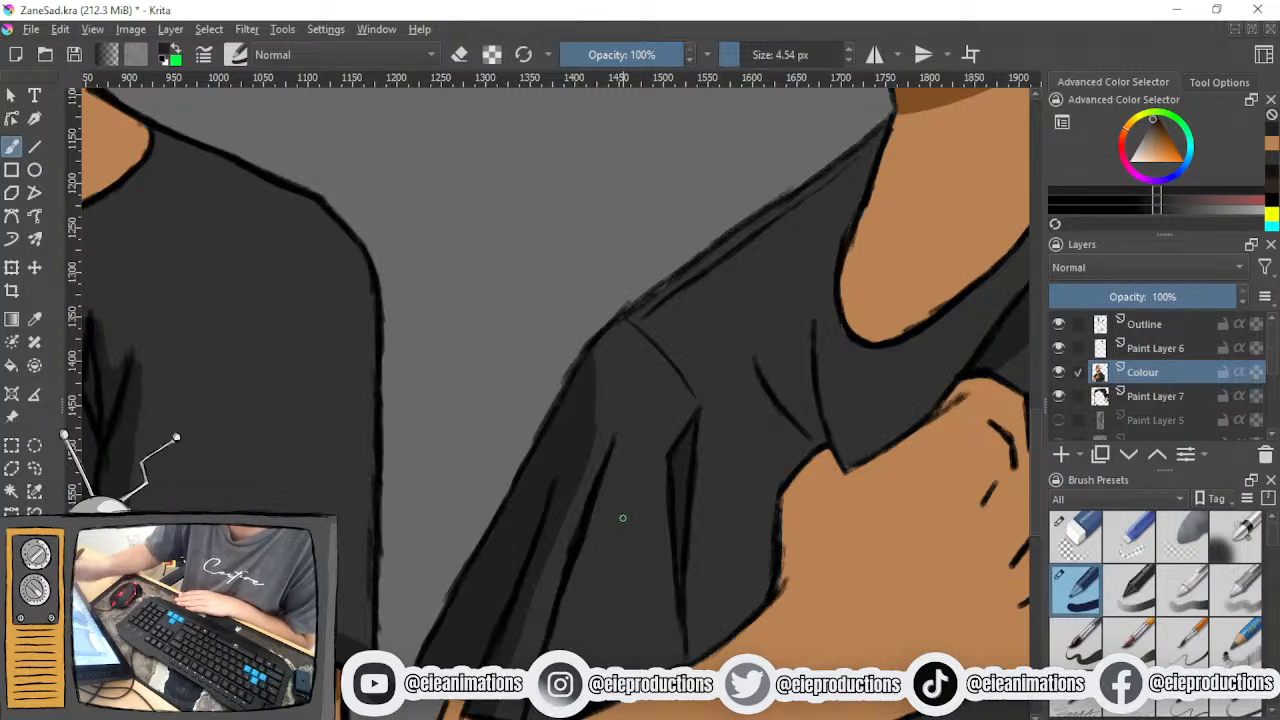
left_click_drag(622, 517, 634, 407)
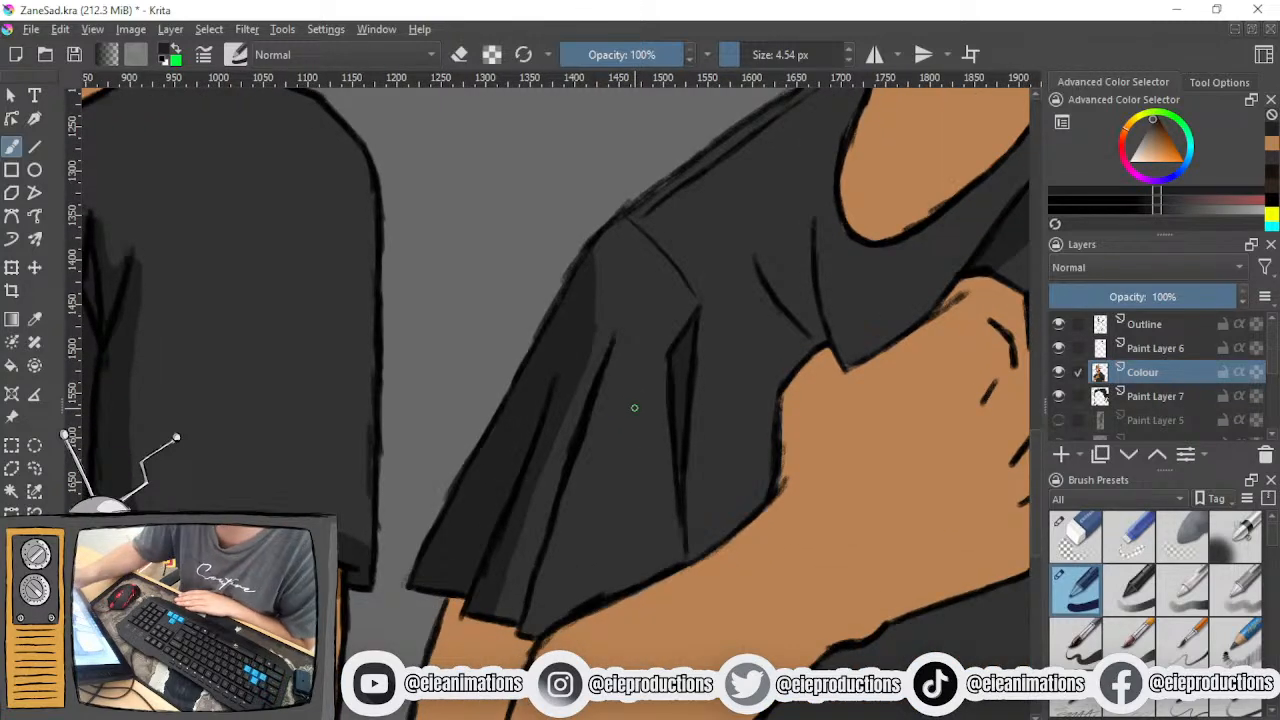
left_click_drag(614, 345, 530, 508)
left_click_drag(566, 433, 515, 545)
mouse_move(563, 458)
left_mouse_down()
mouse_move(528, 578)
mouse_move(508, 580)
mouse_move(520, 614)
mouse_move(508, 611)
left_mouse_up()
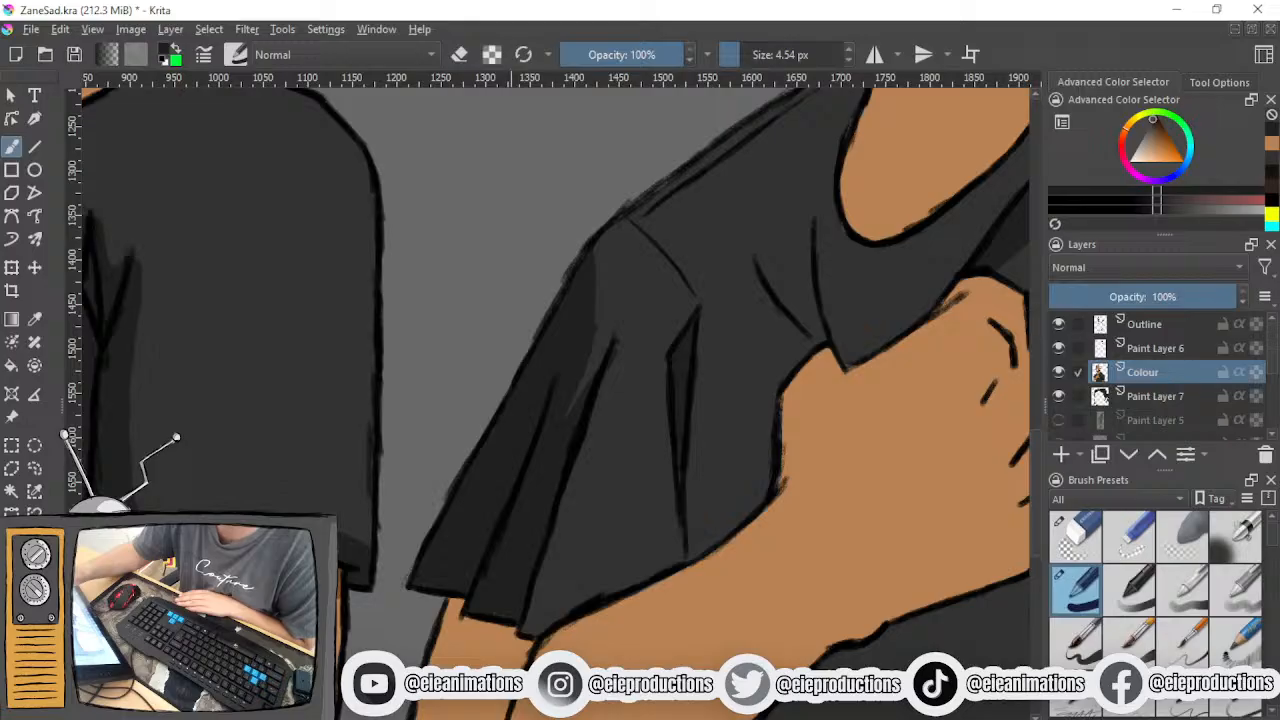
- Paint a tapering dark shadow along the inner side of the middle sleeve fold, from its upper tip to the hem
left_click_drag(620, 344, 598, 440)
mouse_move(619, 340)
left_mouse_down()
mouse_move(570, 602)
mouse_move(580, 491)
mouse_move(622, 355)
left_mouse_up()
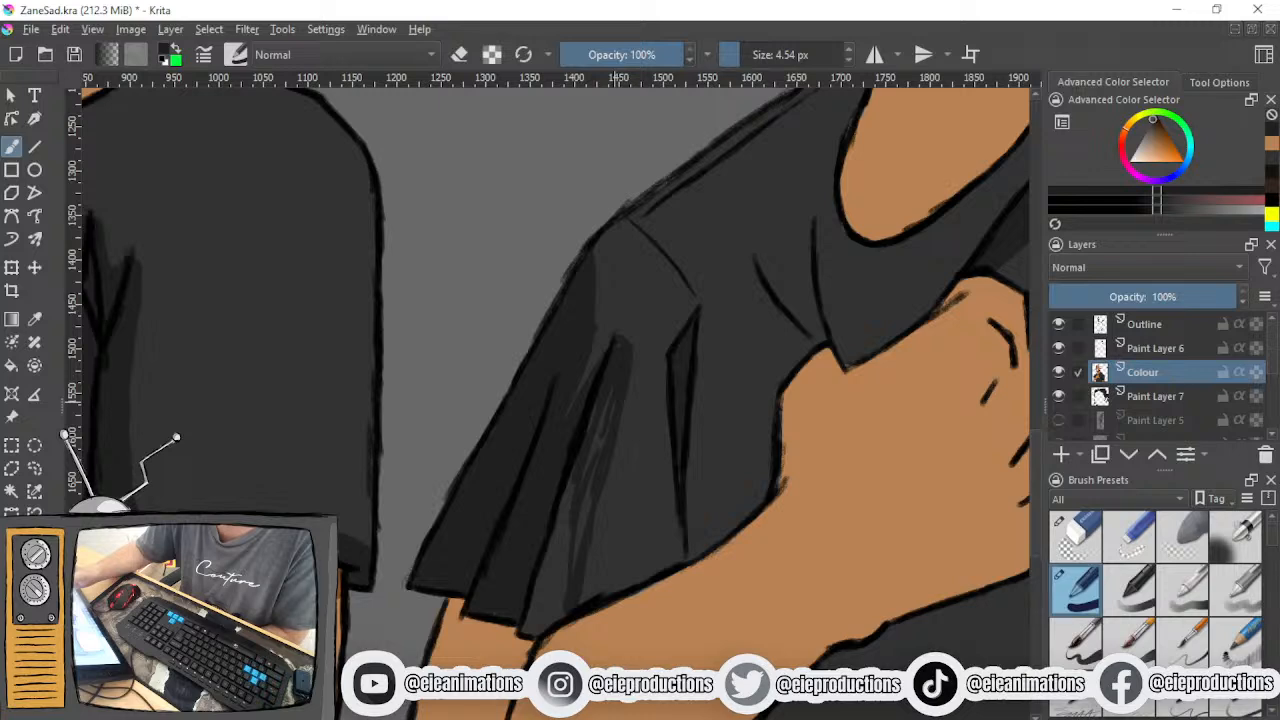
mouse_move(602, 426)
left_mouse_down()
mouse_move(606, 467)
mouse_move(569, 540)
mouse_move(579, 472)
mouse_move(570, 494)
mouse_move(575, 557)
left_mouse_up()
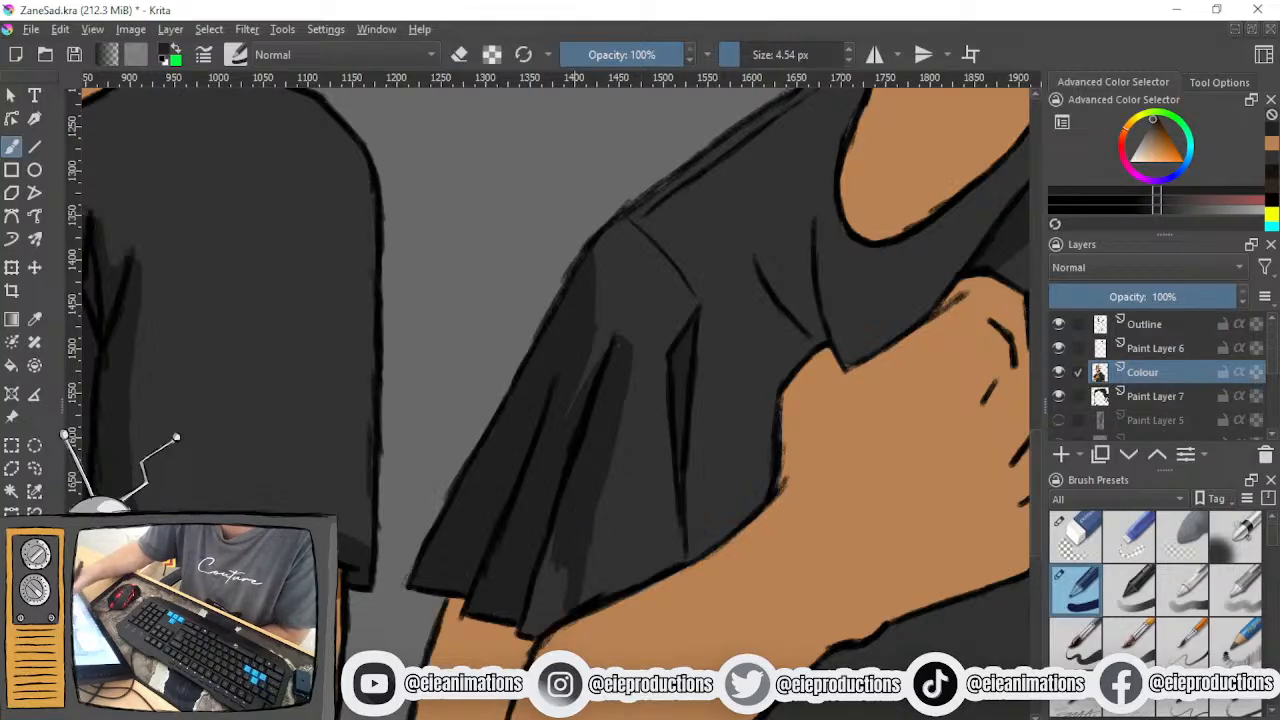
left_click_drag(546, 578, 532, 612)
mouse_move(554, 560)
left_mouse_down()
mouse_move(551, 618)
mouse_move(569, 589)
mouse_move(563, 608)
mouse_move(562, 588)
mouse_move(529, 613)
mouse_move(536, 628)
mouse_move(569, 611)
left_mouse_up()
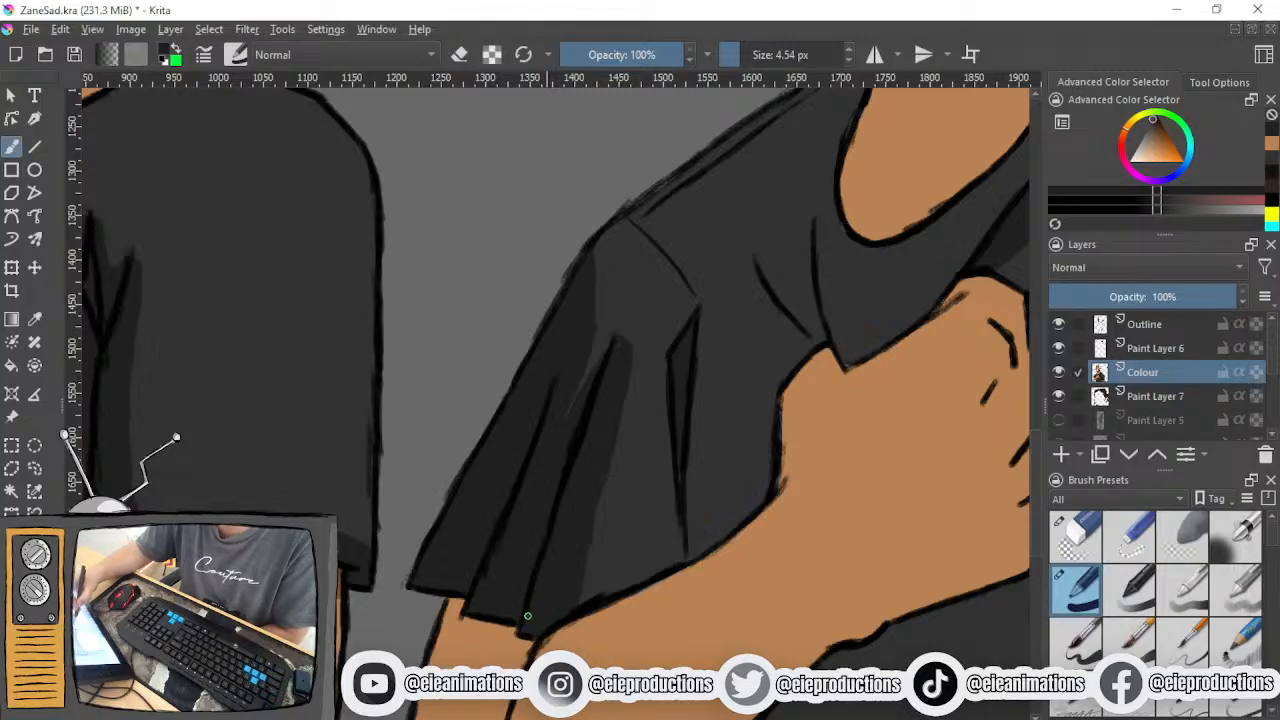
- Sample the lighter shirt grey and touch up the strip along the outer side of the middle sleeve fold's upper end
left_click(614, 305, "ctrl")
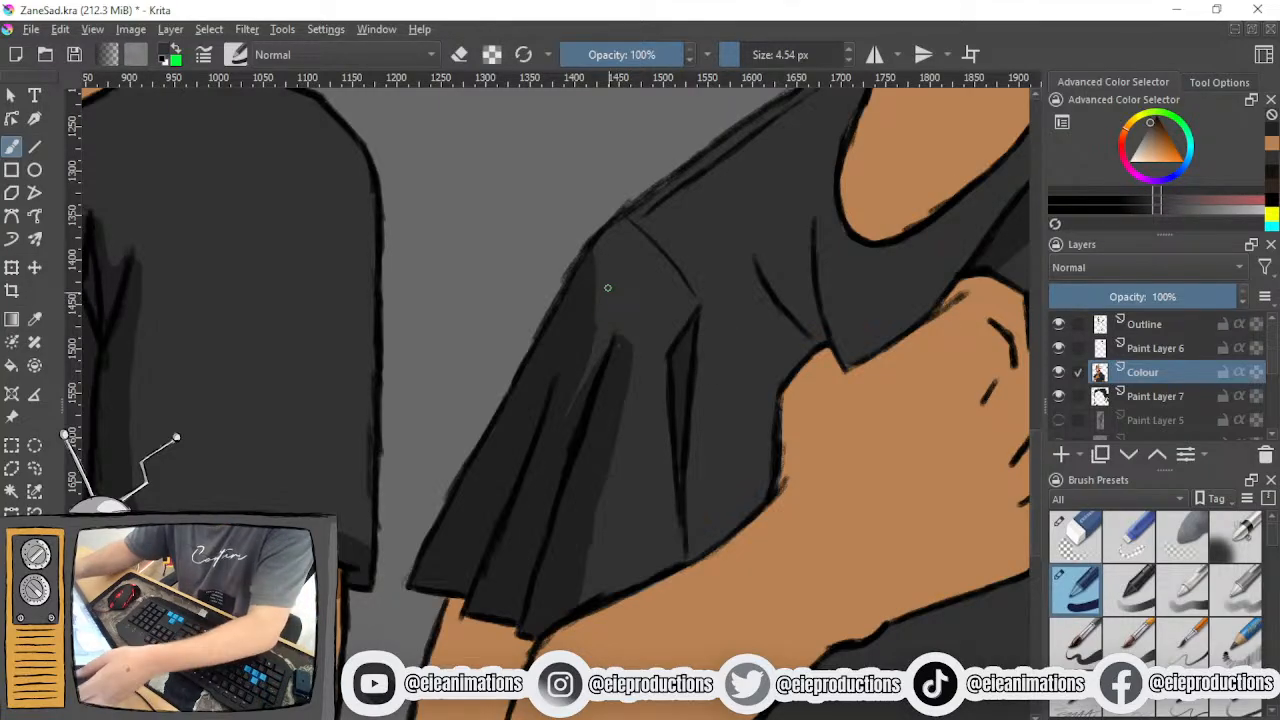
left_click_drag(567, 422, 609, 352)
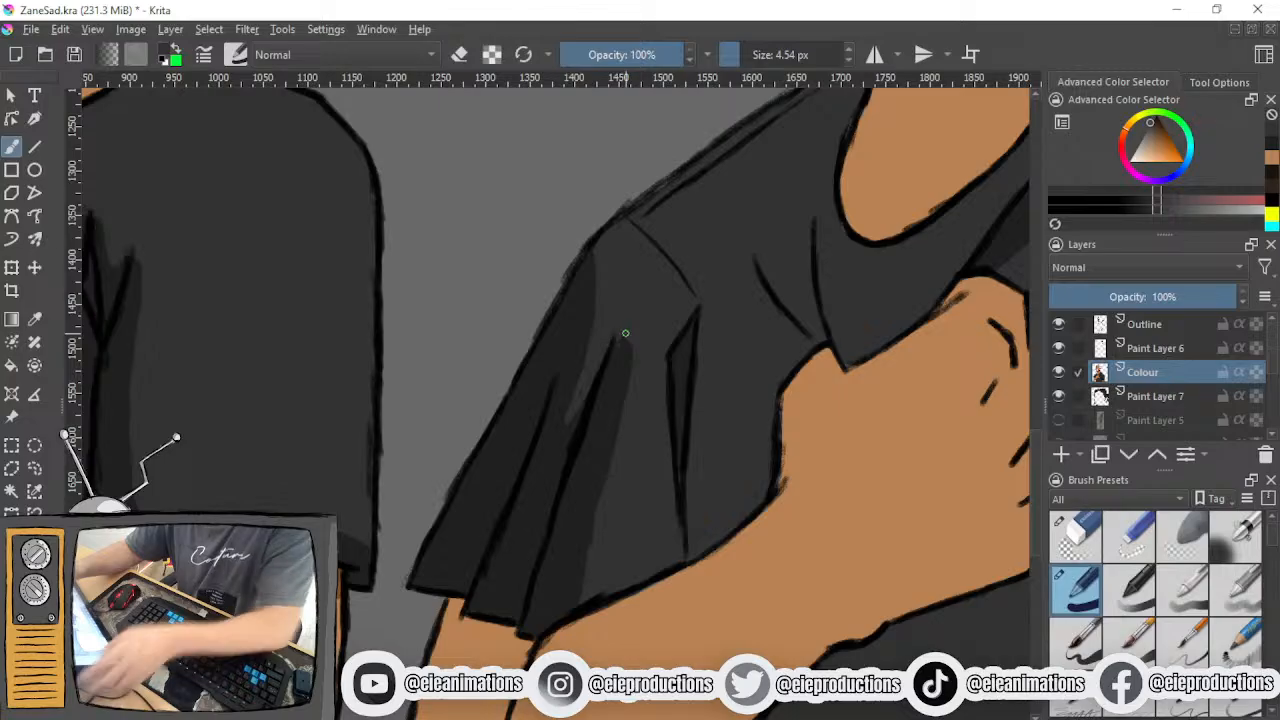
left_click(618, 366, "ctrl")
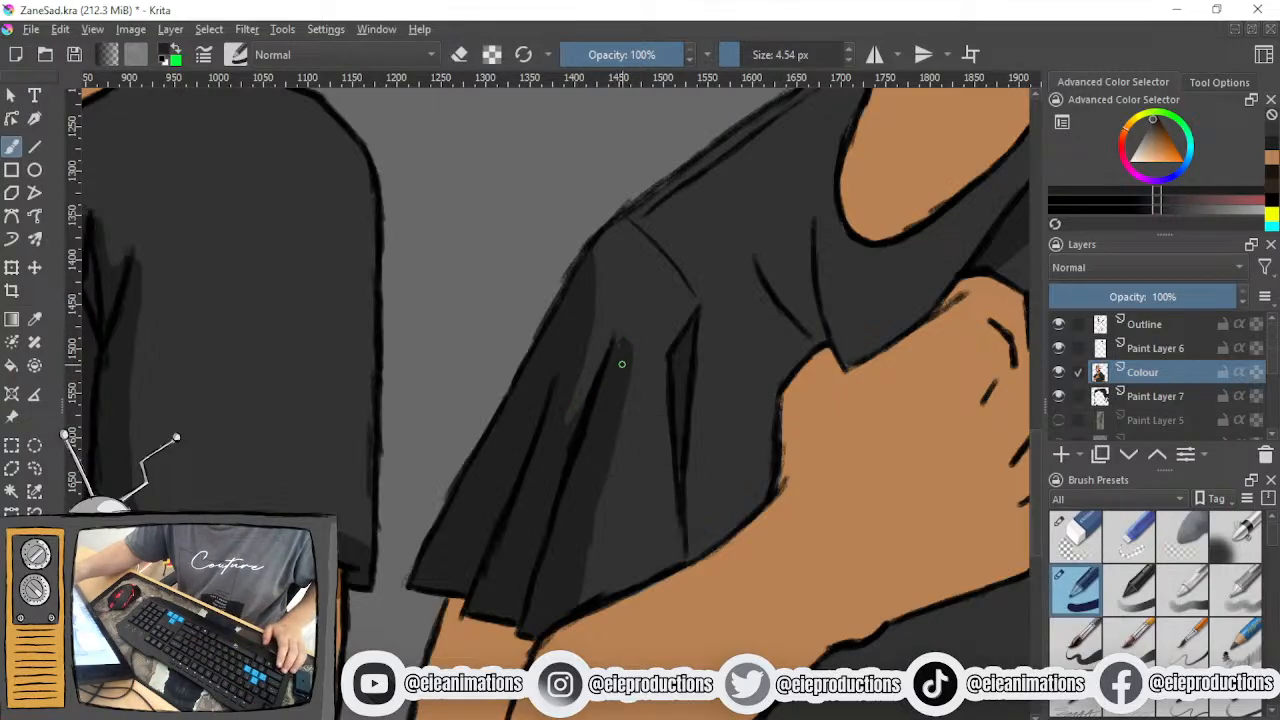
mouse_move(580, 417)
left_mouse_down()
mouse_move(618, 341)
mouse_move(592, 444)
mouse_move(618, 352)
mouse_move(591, 371)
mouse_move(564, 430)
mouse_move(568, 413)
mouse_move(616, 340)
left_mouse_up()
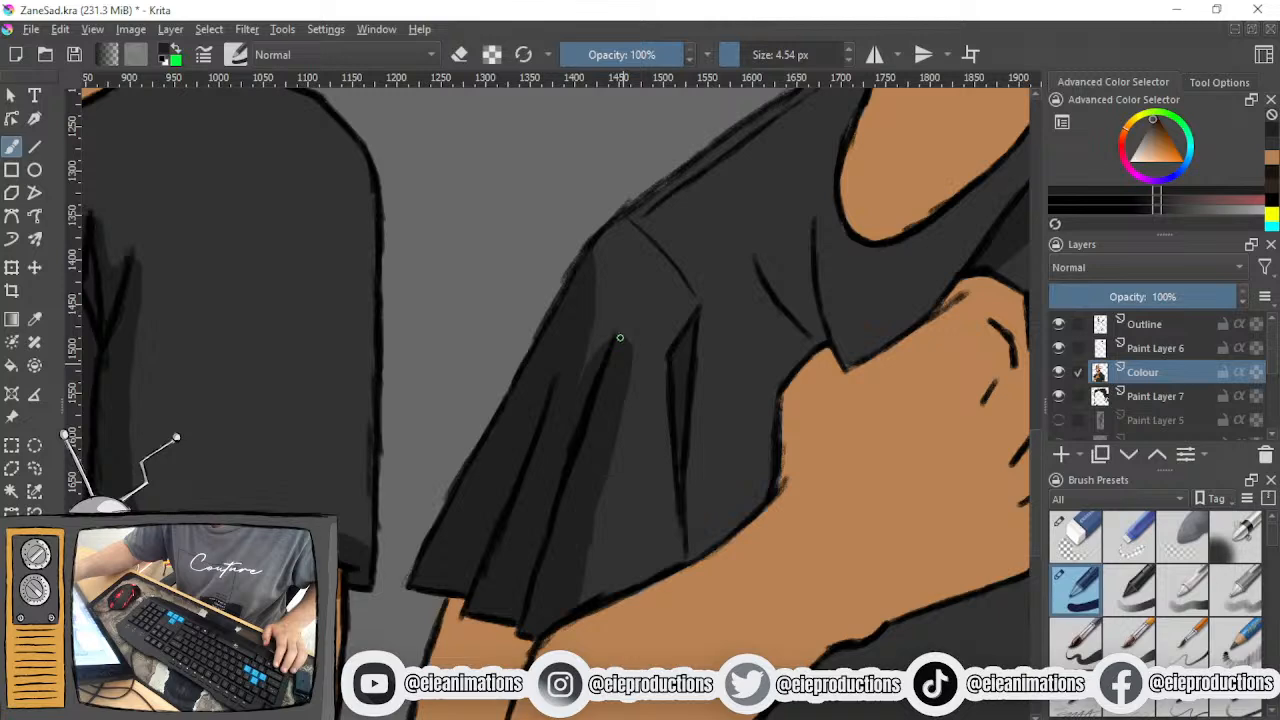
left_click(606, 300, "ctrl")
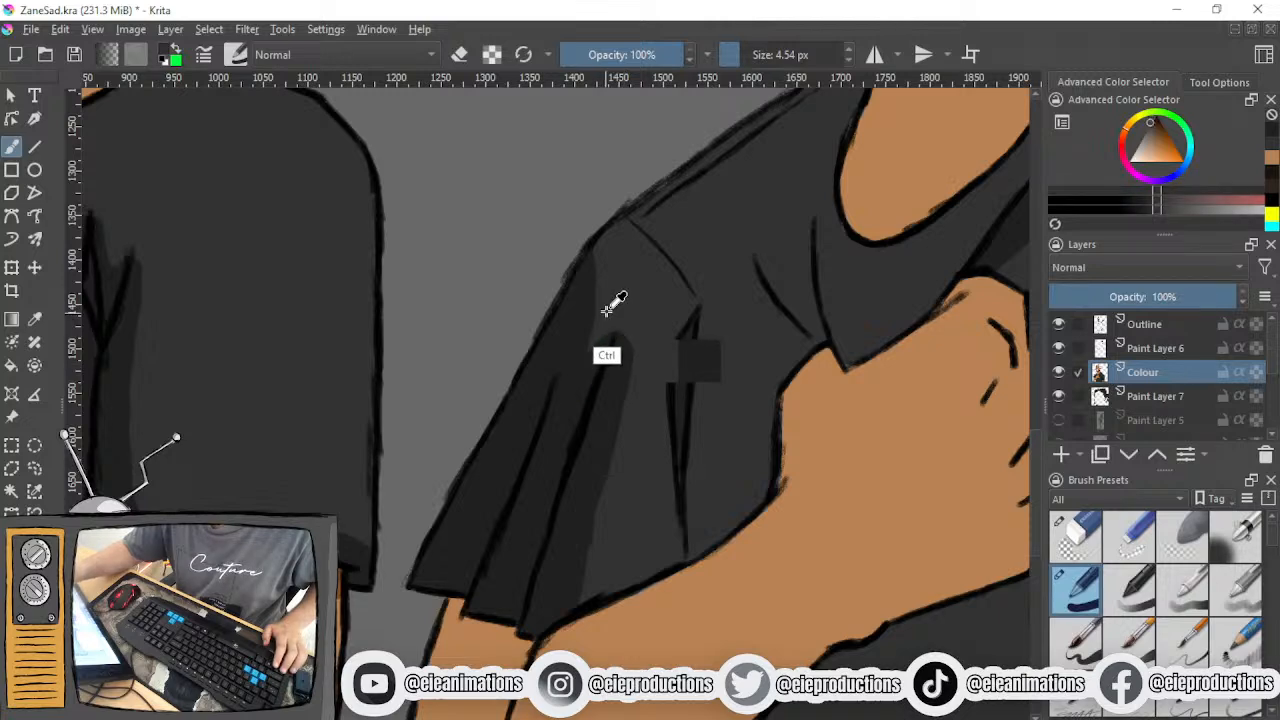
- Try to trim the inner edge of the shoulder shadow with the lighter shirt grey, and undo the strokes
left_click_drag(595, 256, 580, 349)
left_click_drag(596, 287, 572, 396)
key("ctrl+z")
key("ctrl+z")
key("ctrl+z")
key("ctrl+z")
key("ctrl+z")
key("ctrl+z")
key("ctrl+z")
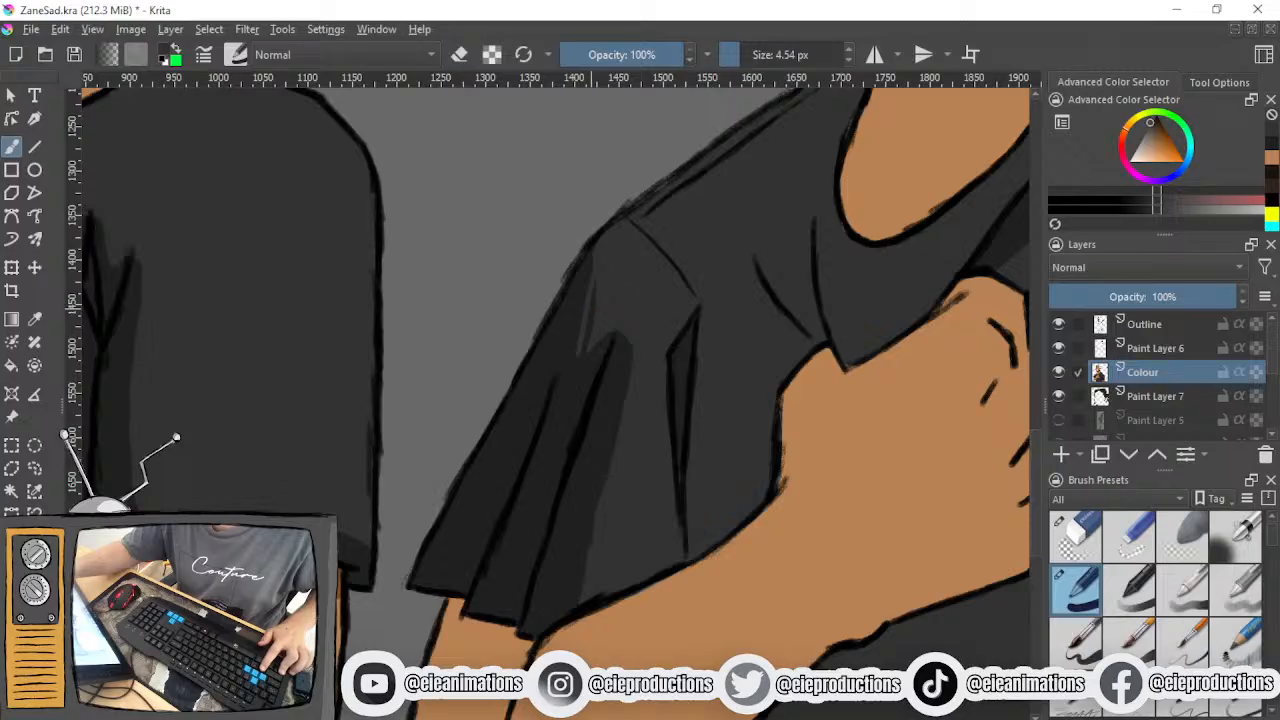
- Trim the shoulder shadow's inner edge with the lighter shirt grey and darken the outer side of the middle sleeve fold's upper part
left_click_drag(594, 250, 563, 422)
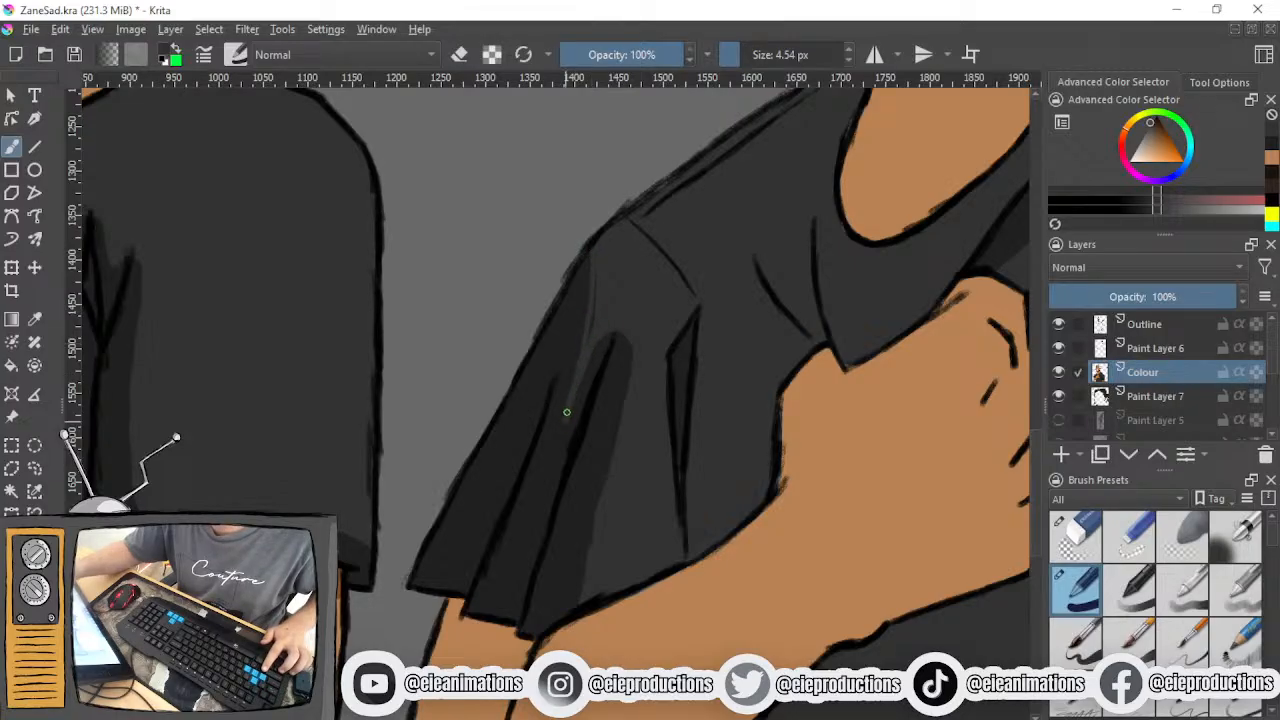
left_click(600, 372, "ctrl")
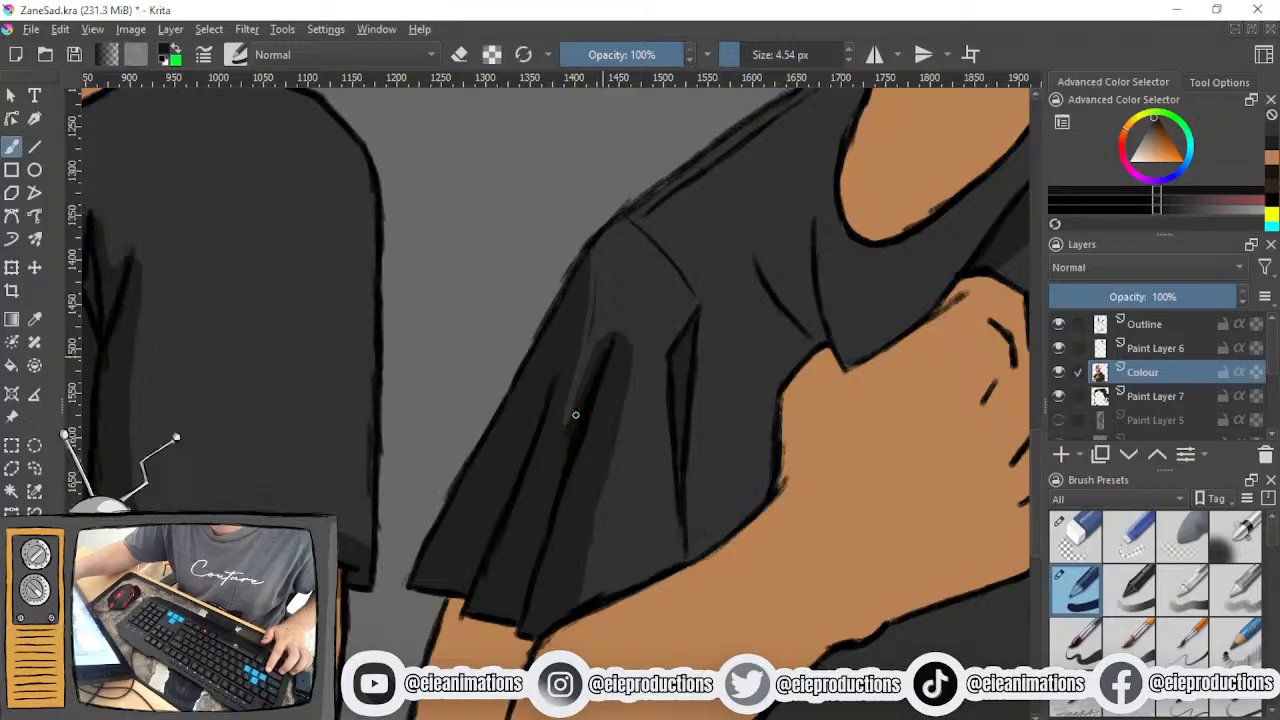
mouse_move(595, 363)
left_mouse_down()
mouse_move(574, 403)
mouse_move(584, 376)
mouse_move(601, 449)
left_mouse_up()
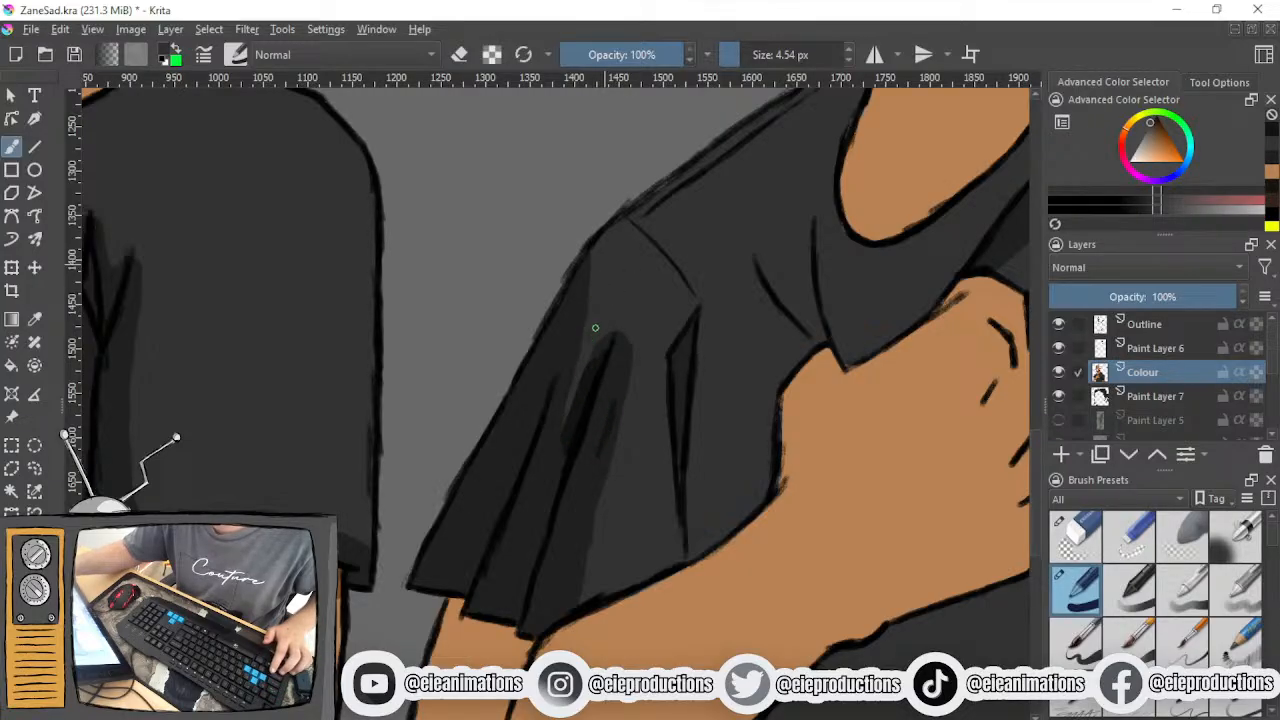
scroll(589, 325, "down", 3)
mouse_move(620, 368)
left_mouse_down()
mouse_move(505, 455)
mouse_move(358, 412)
left_mouse_up()
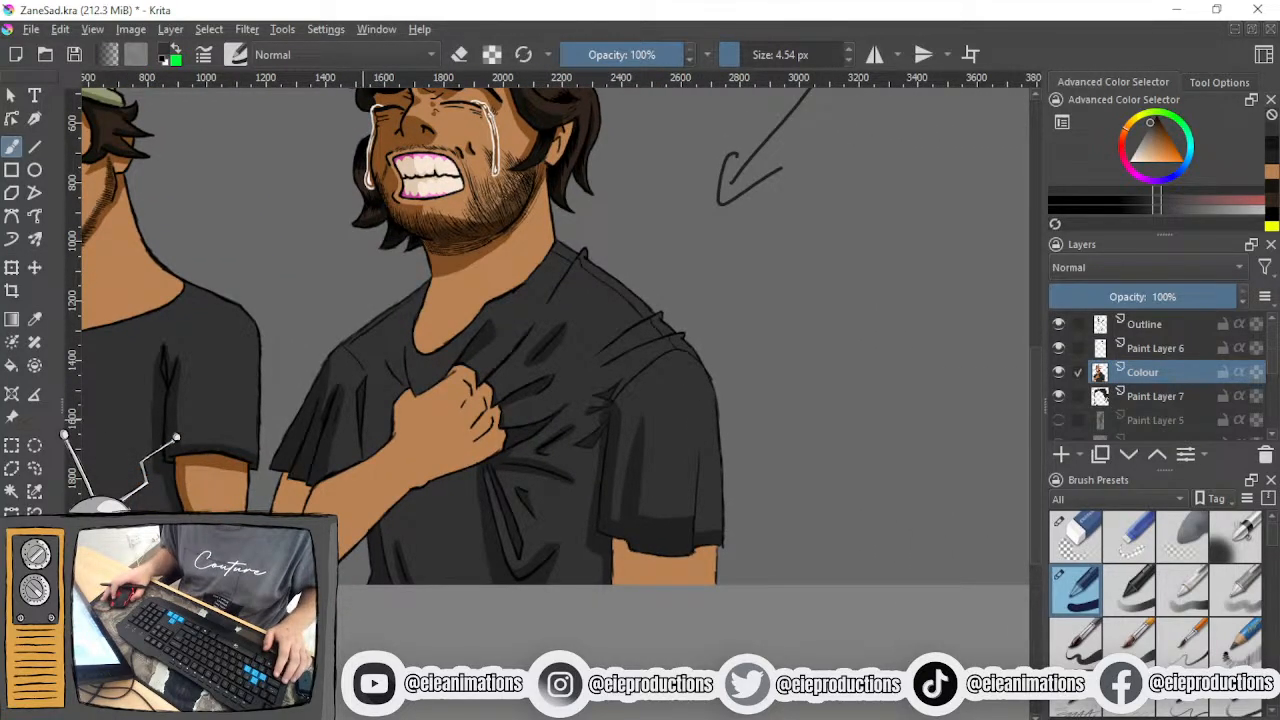
scroll(355, 412, "up", 4)
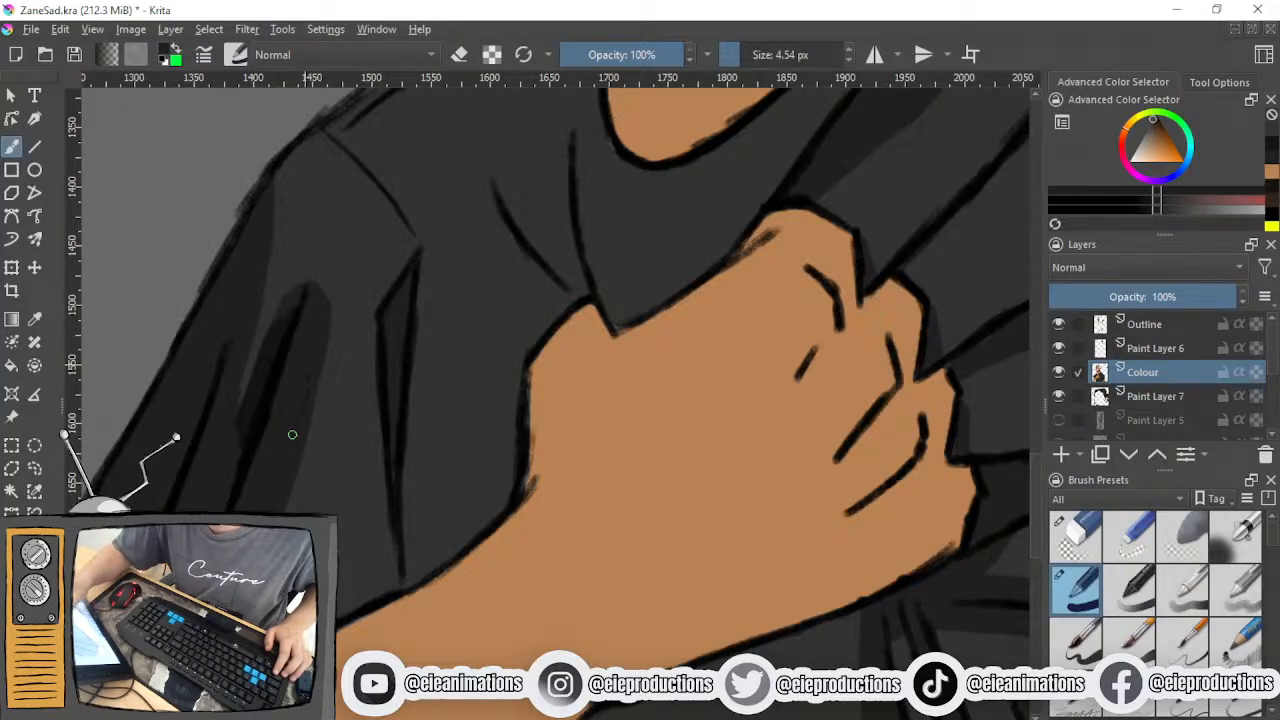
mouse_move(283, 334)
left_mouse_down()
mouse_move(244, 430)
mouse_move(255, 378)
left_mouse_up()
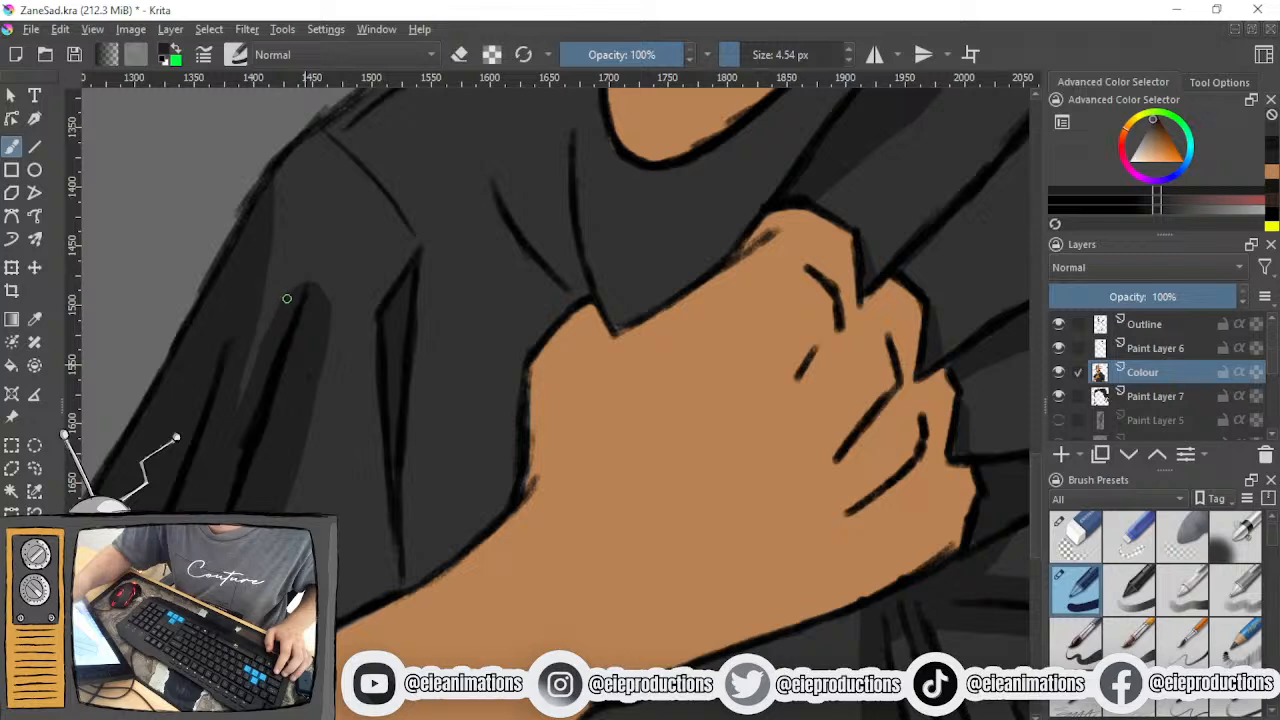
- Outline and fill dark shading beside the two short fold lines between the neckline and the fist
scroll(297, 430, "down", 3)
scroll(297, 430, "up", 3)
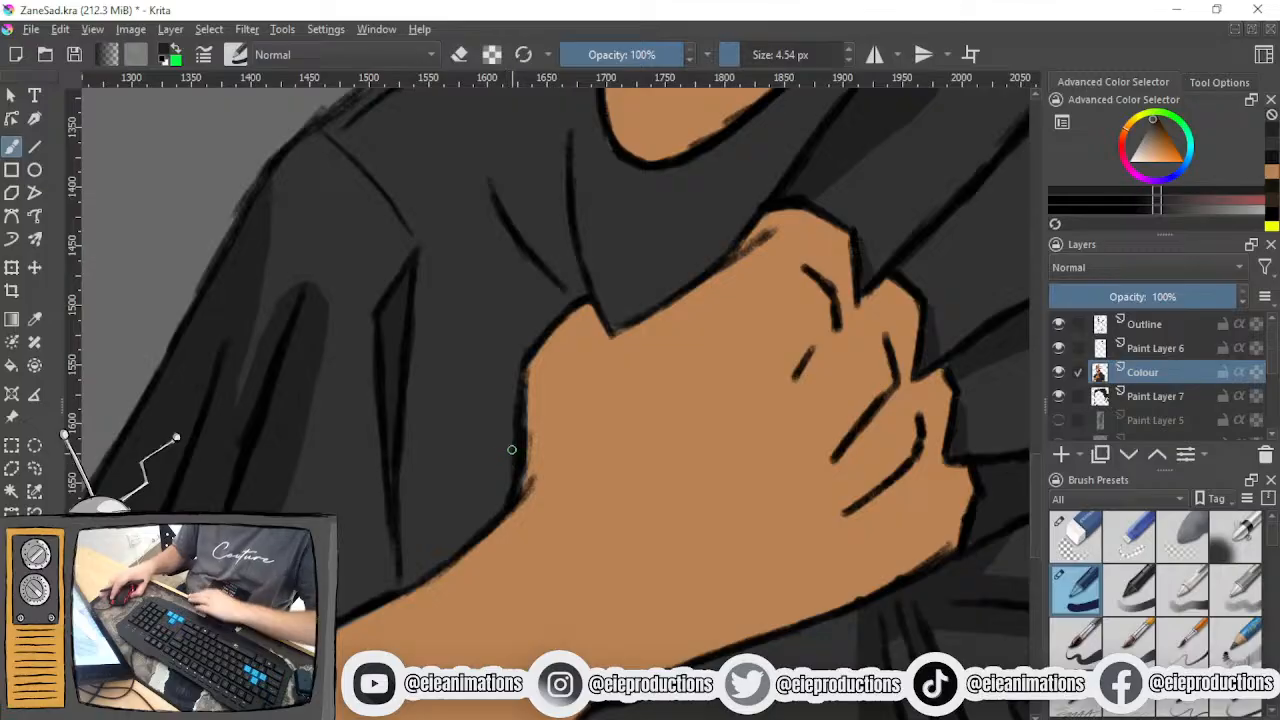
scroll(512, 450, "down", 4)
scroll(336, 459, "up", 3)
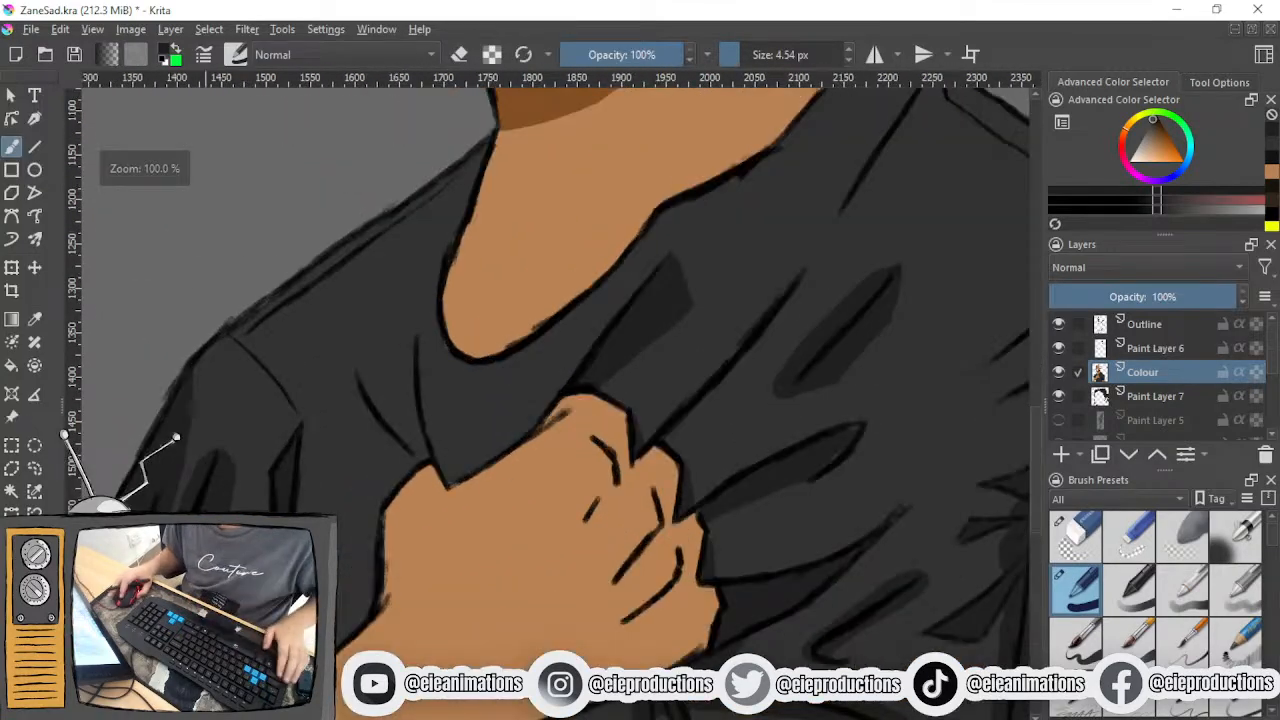
left_click_drag(353, 489, 341, 549)
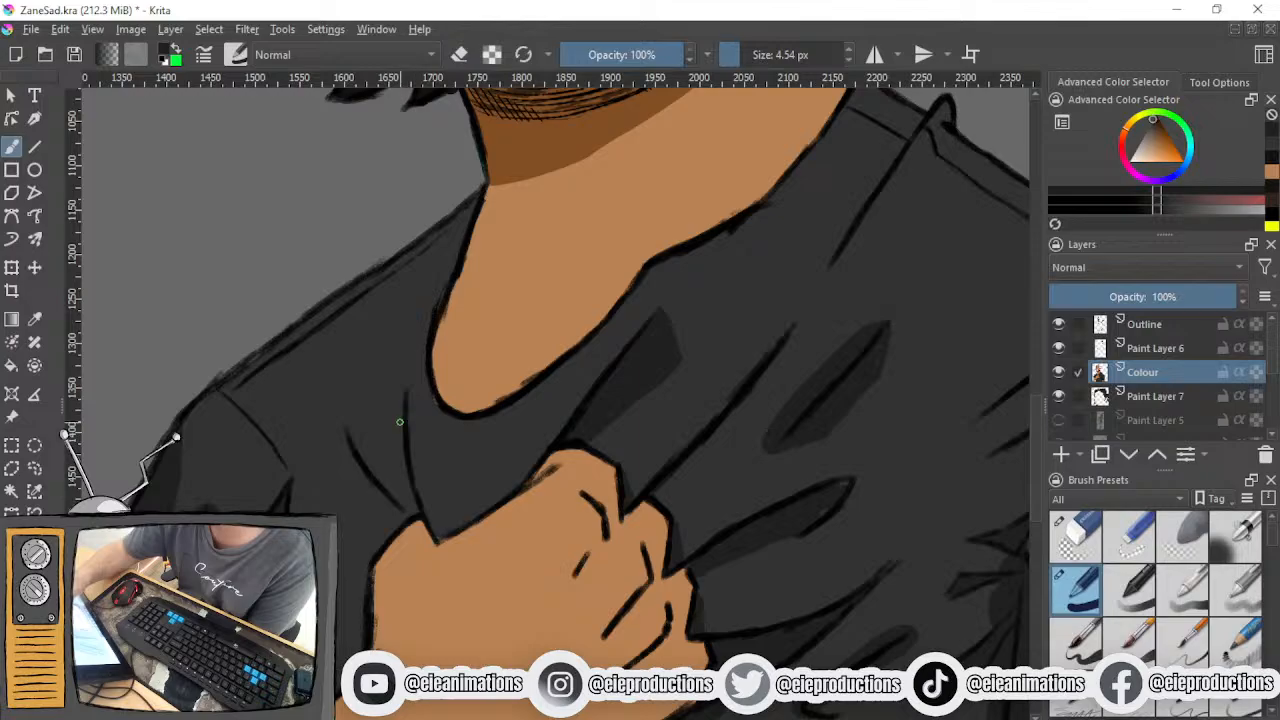
mouse_move(402, 398)
left_mouse_down()
mouse_move(383, 443)
mouse_move(396, 498)
mouse_move(346, 436)
mouse_move(343, 448)
mouse_move(347, 489)
mouse_move(397, 535)
left_mouse_up()
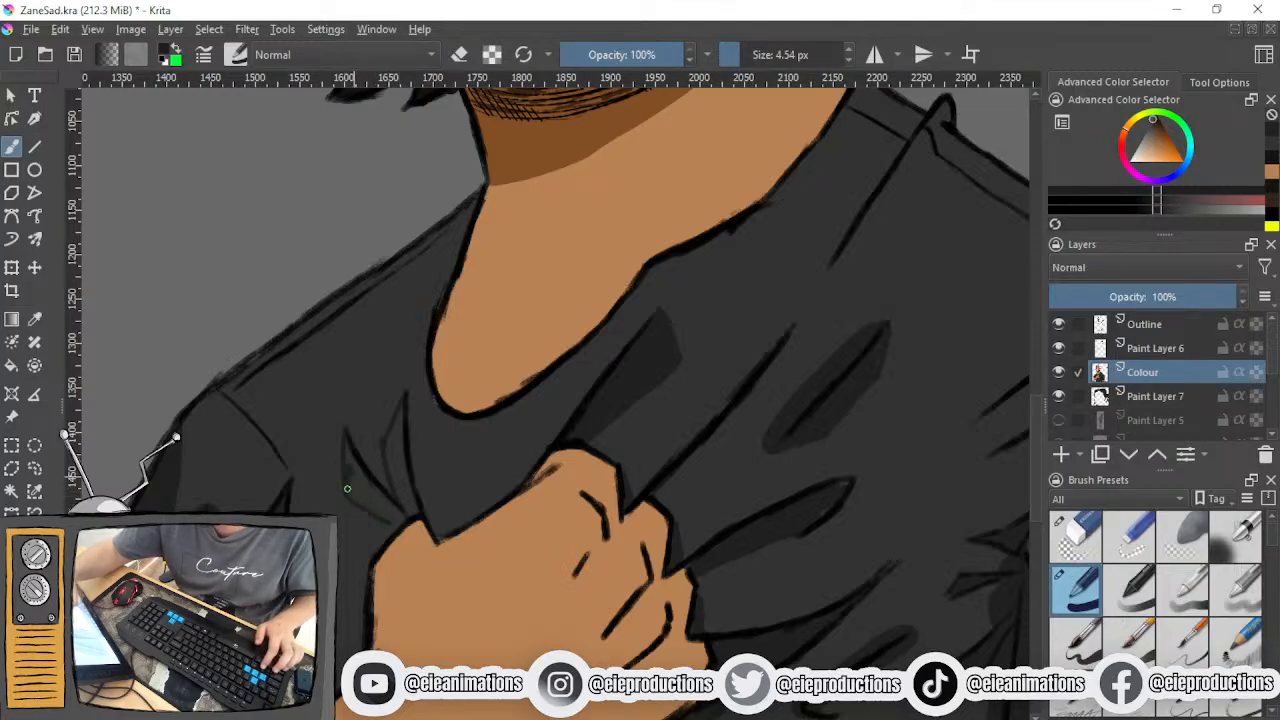
mouse_move(350, 474)
left_mouse_down()
mouse_move(347, 450)
mouse_move(363, 508)
mouse_move(391, 520)
mouse_move(377, 500)
mouse_move(393, 504)
mouse_move(398, 521)
mouse_move(400, 456)
mouse_move(409, 510)
mouse_move(396, 455)
mouse_move(407, 408)
left_mouse_up()
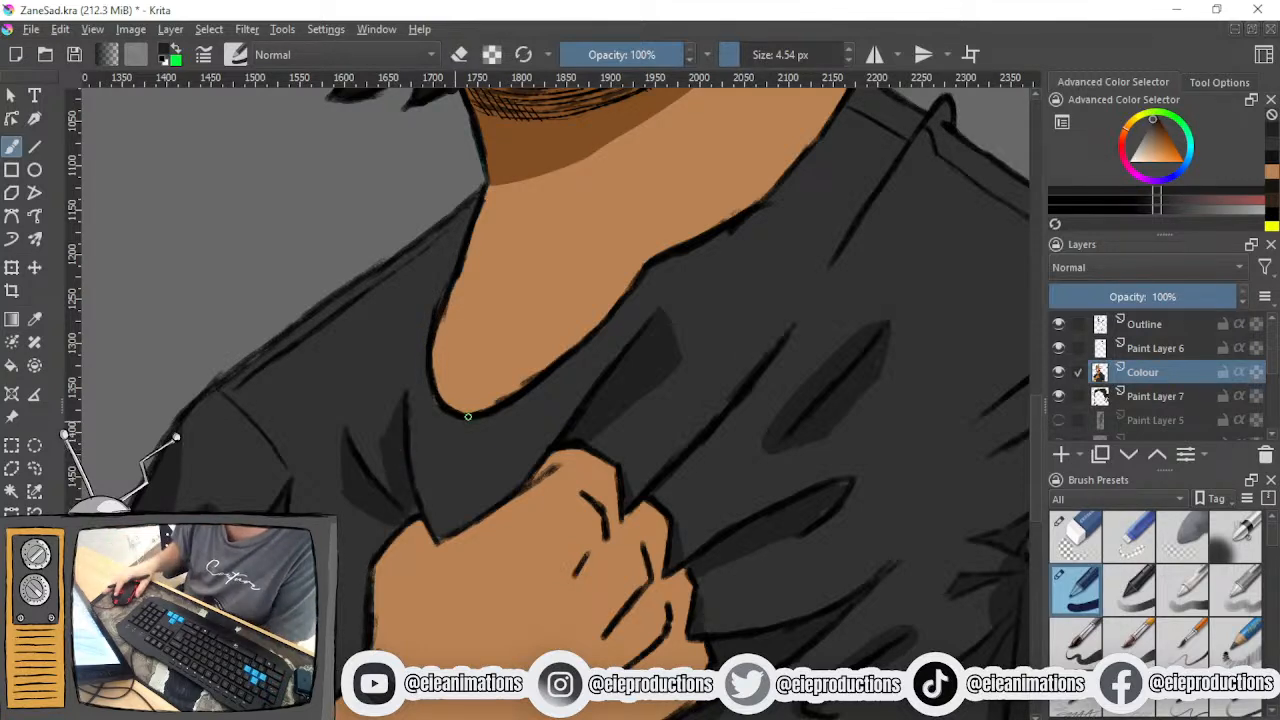
- Try to outline shading on the inner side of the two short fold lines below the neckline, and undo the strokes
scroll(456, 480, "down", 2)
scroll(463, 501, "up", 3)
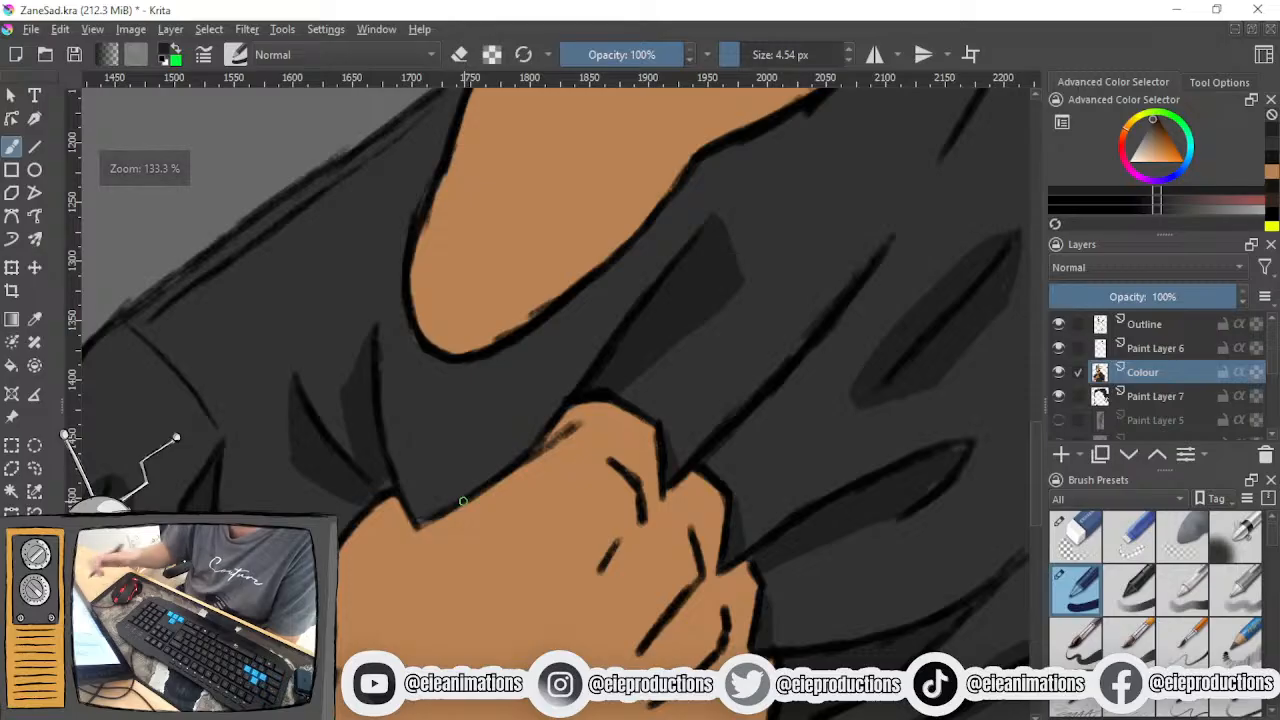
left_click_drag(303, 370, 324, 407)
left_click_drag(377, 328, 414, 430)
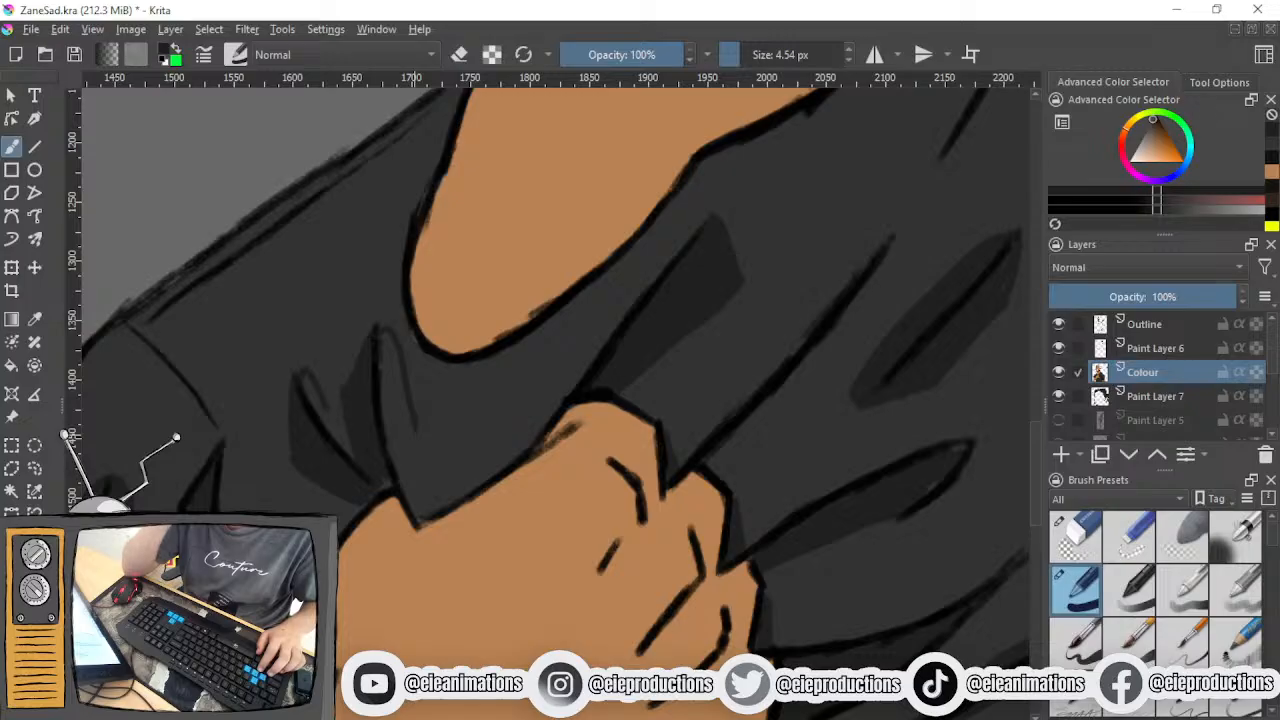
key("ctrl+z")
key("ctrl+z")
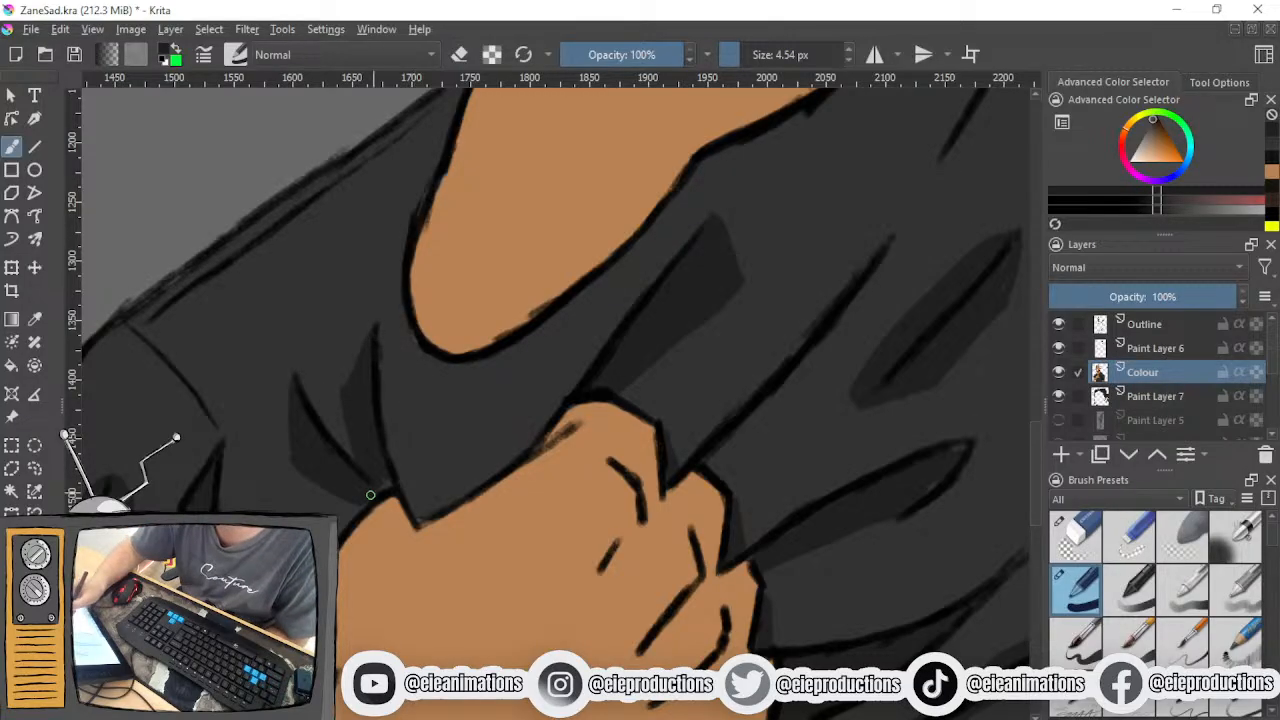
- Examine the shading across the T-shirt, comparing the folds around the fist, the chest and the sleeves
scroll(385, 492, "down", 6)
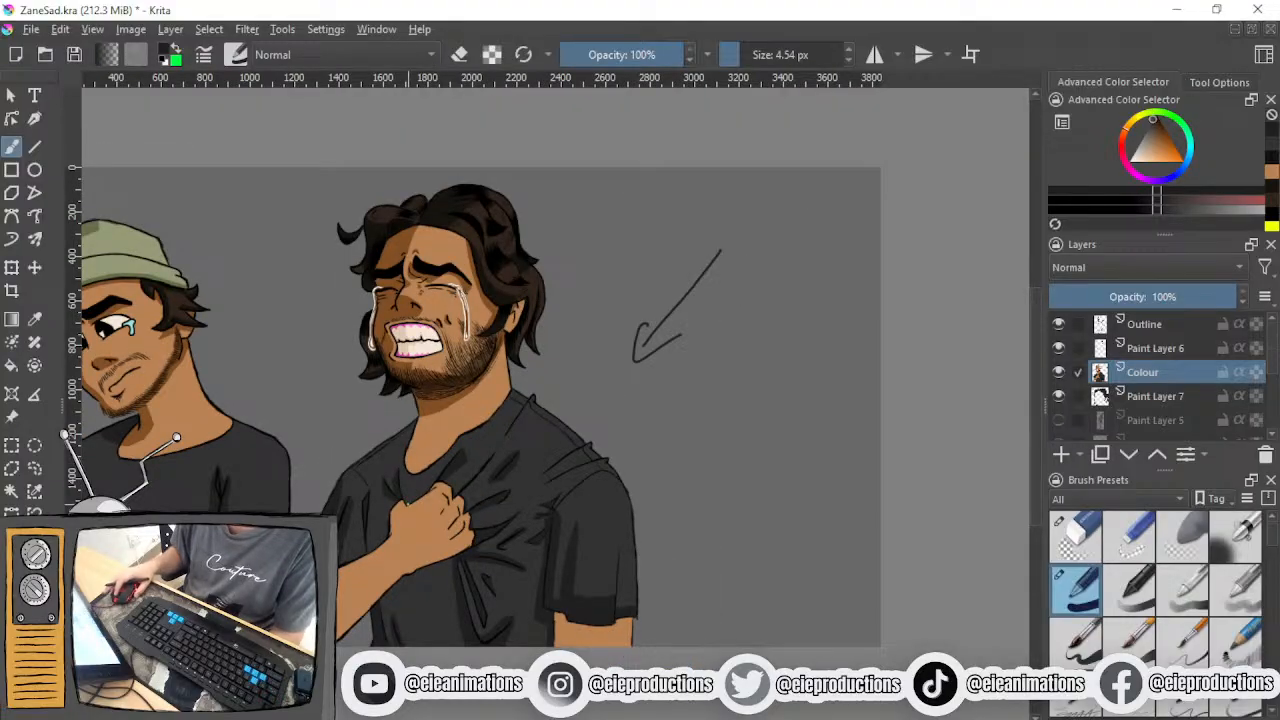
scroll(497, 517, "up", 6)
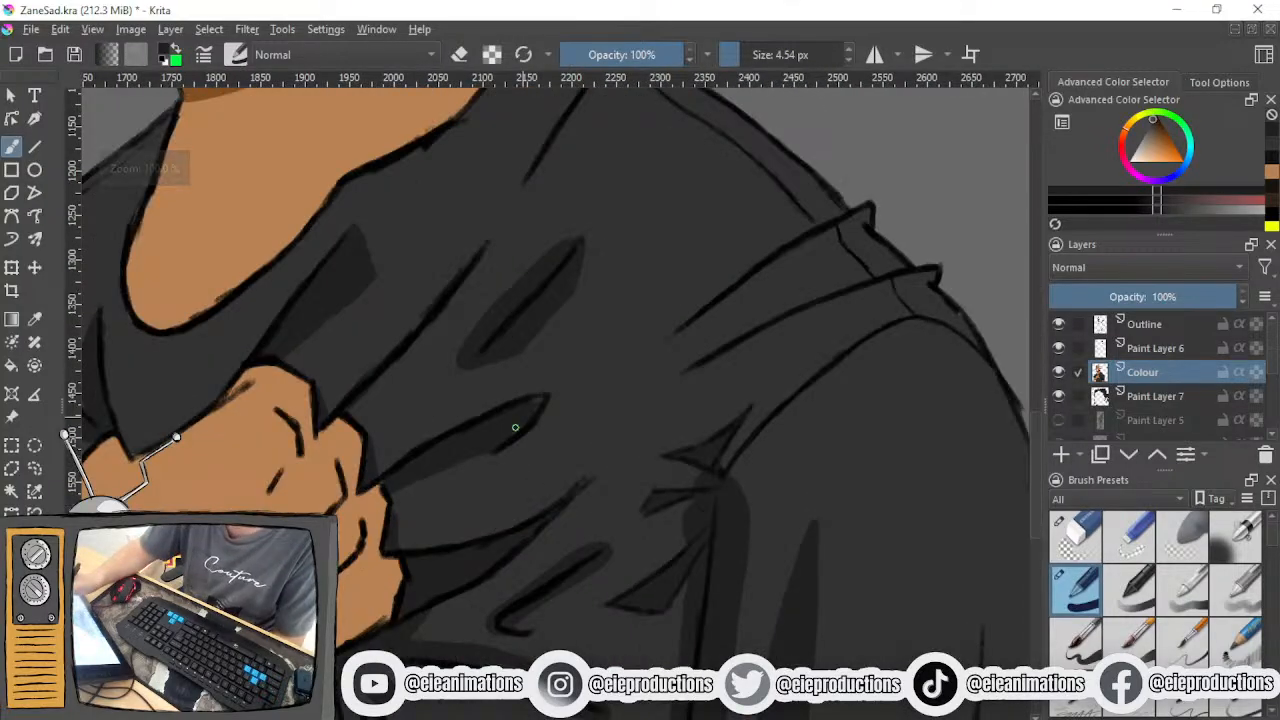
scroll(521, 408, "down", 3)
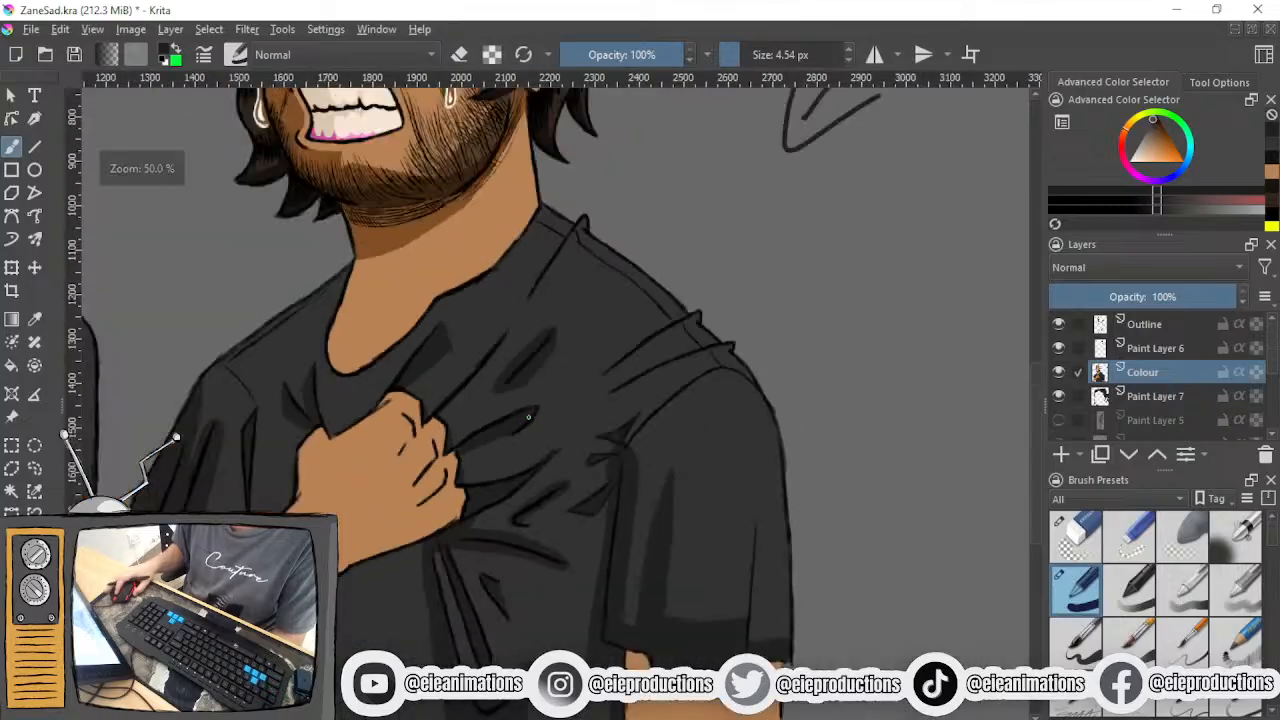
scroll(544, 440, "down", 1)
left_click_drag(546, 440, 623, 331)
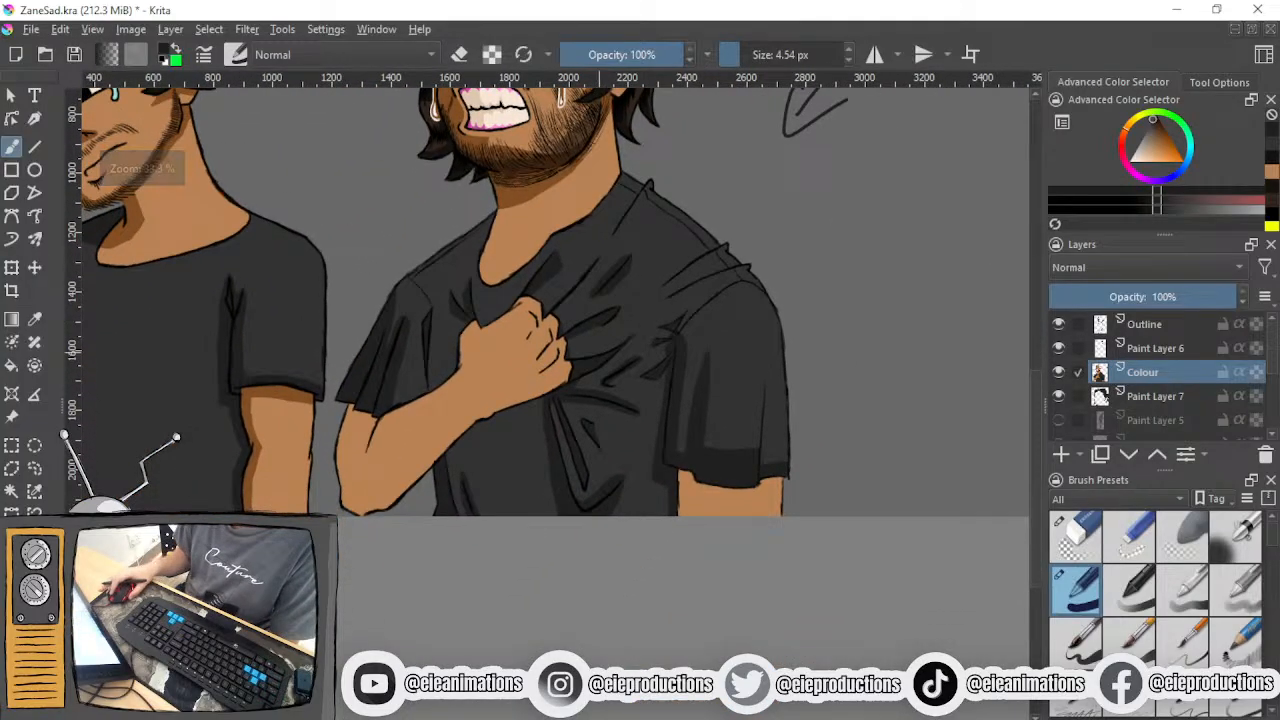
left_click_drag(619, 409, 625, 475)
scroll(578, 451, "up", 2)
left_click_drag(582, 428, 605, 543)
scroll(593, 381, "up", 1)
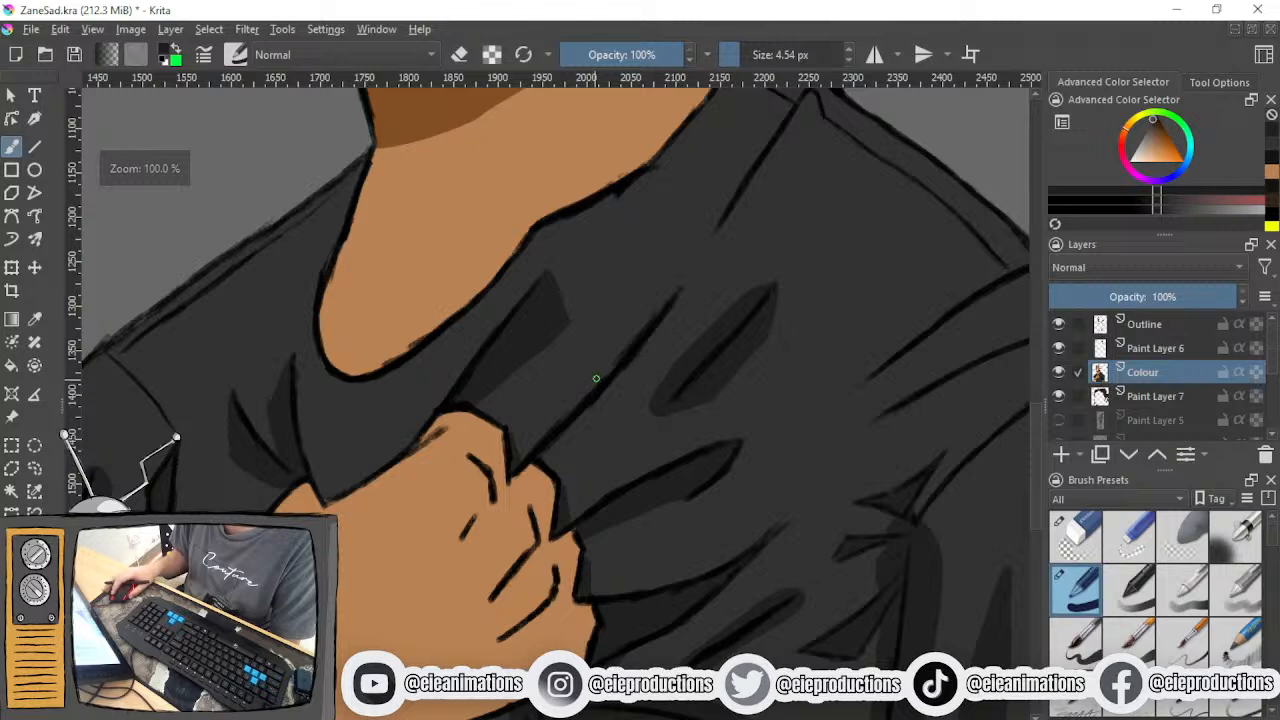
- Outline and fill dark shading under the long fold line that rises from the fist's knuckles towards the shoulder
left_click_drag(593, 381, 537, 440)
scroll(537, 440, "up", 1)
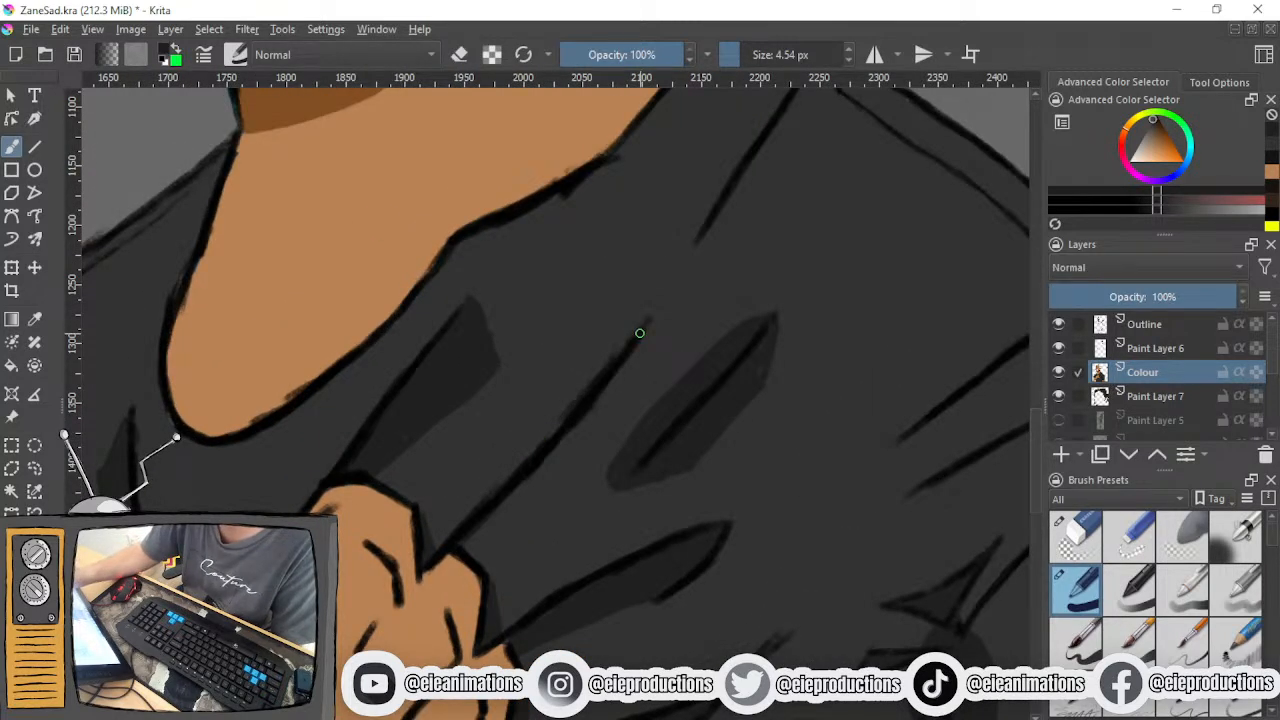
left_click_drag(657, 323, 582, 453)
left_click_drag(561, 533, 567, 540)
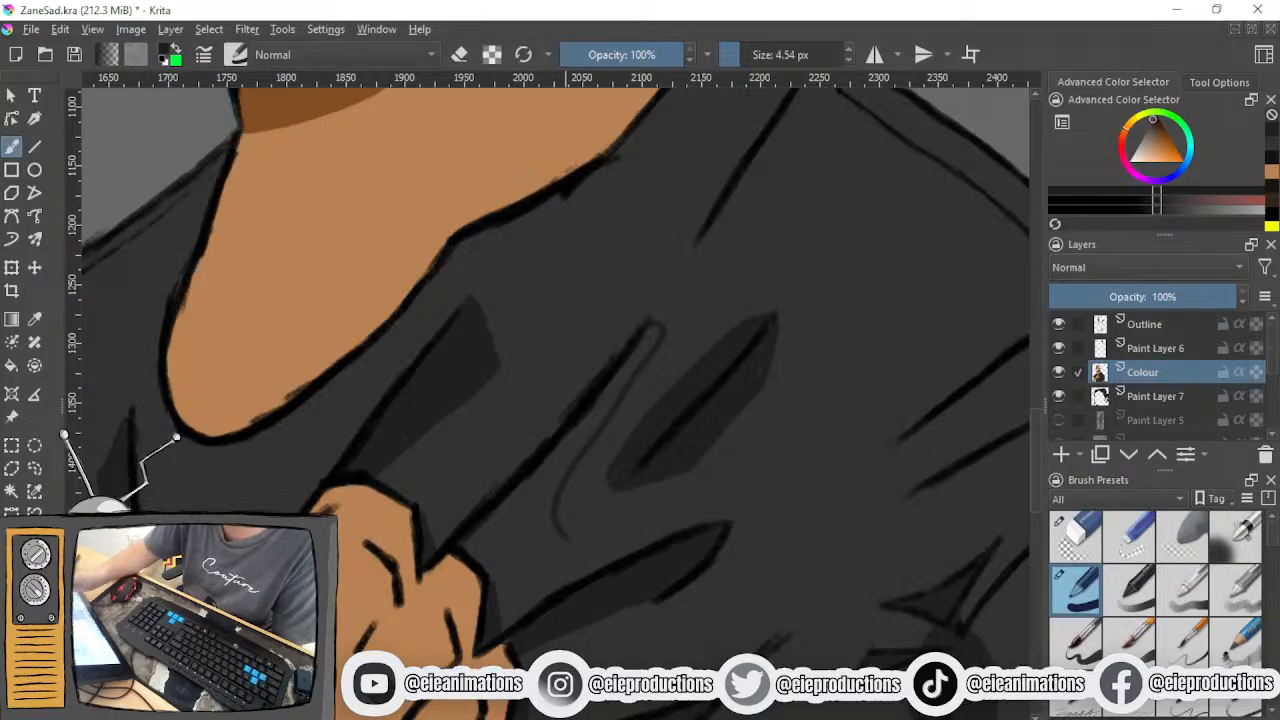
mouse_move(504, 574)
left_mouse_down()
mouse_move(548, 545)
mouse_move(521, 566)
left_mouse_up()
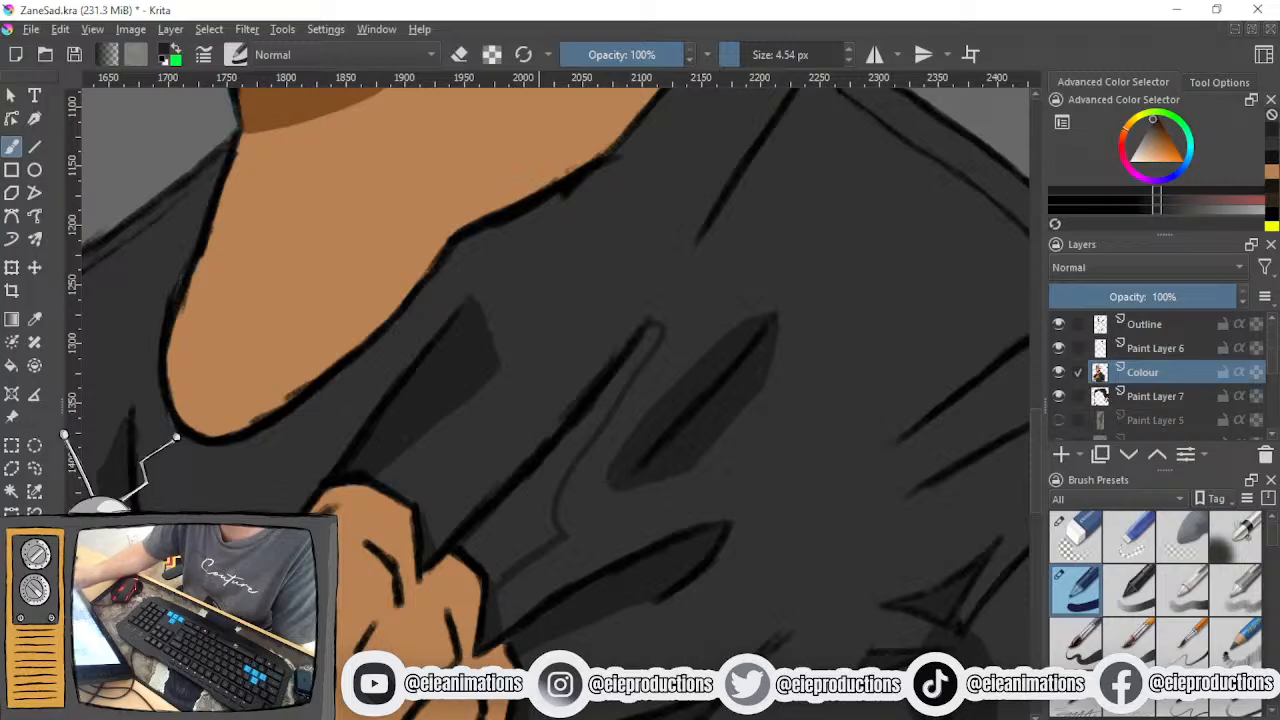
mouse_move(629, 363)
left_mouse_down()
mouse_move(587, 425)
mouse_move(649, 337)
mouse_move(565, 445)
mouse_move(556, 482)
mouse_move(581, 439)
mouse_move(488, 534)
mouse_move(548, 485)
mouse_move(536, 513)
mouse_move(536, 477)
mouse_move(493, 511)
left_mouse_up()
mouse_move(472, 559)
left_mouse_down()
mouse_move(515, 533)
mouse_move(495, 577)
mouse_move(535, 531)
left_mouse_up()
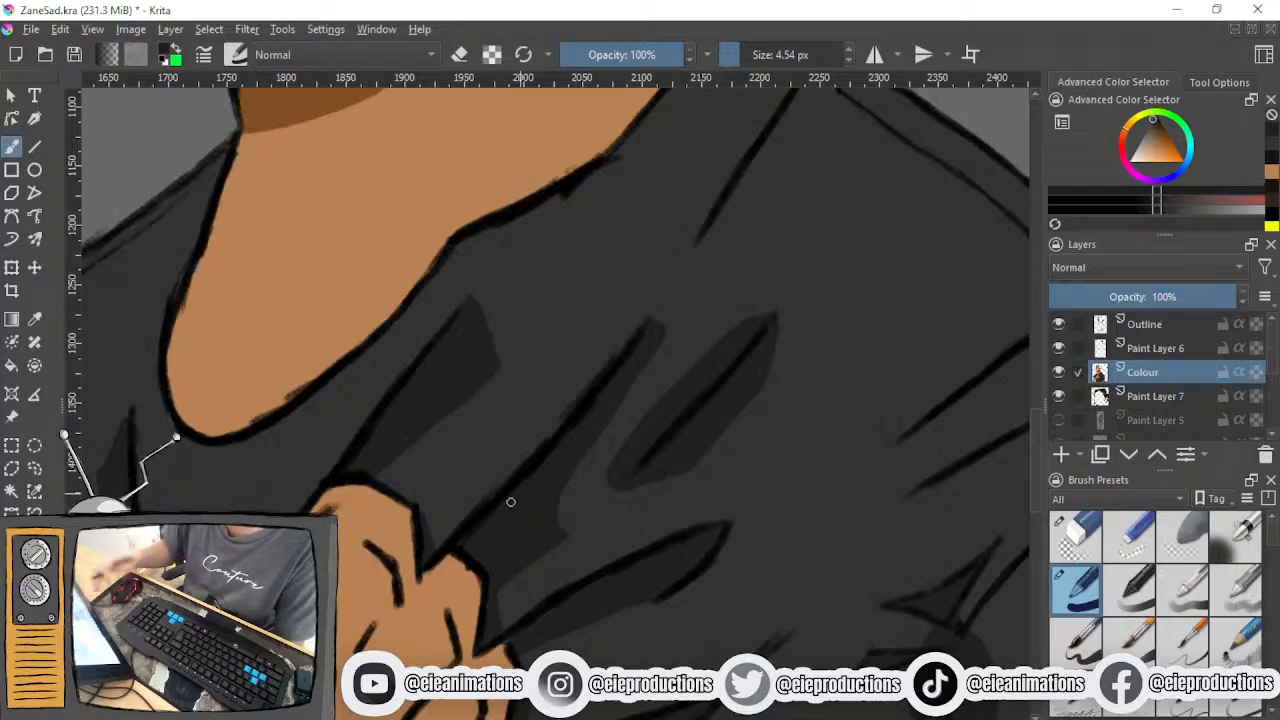
- Undo the stray mark and sample the darker brown skin-shadow colour from the neck below the beard
scroll(511, 500, "down", 5)
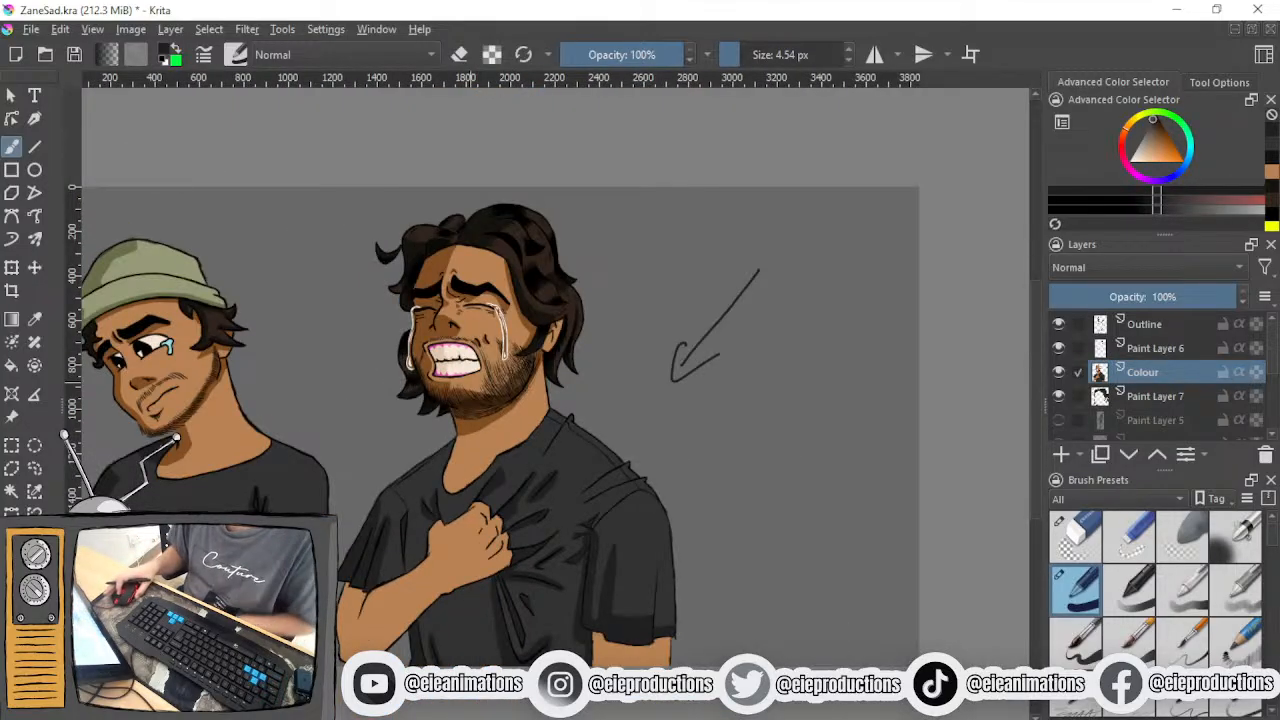
scroll(444, 371, "up", 5)
key("super")
left_click(611, 600)
key("ctrl+z")
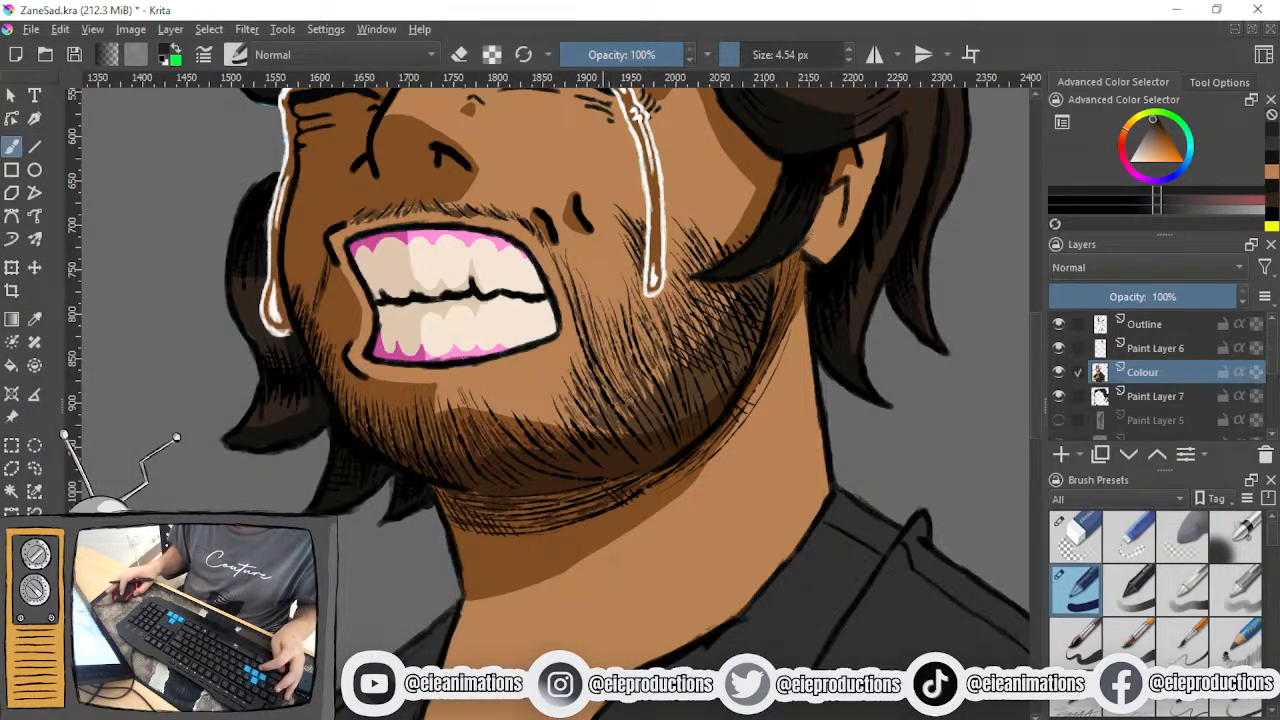
left_click(497, 550, "ctrl")
- Outline a brown shadow down the outer side of the bent arm, from the sleeve hem to the elbow
scroll(538, 520, "down", 4)
left_click_drag(500, 515, 583, 321)
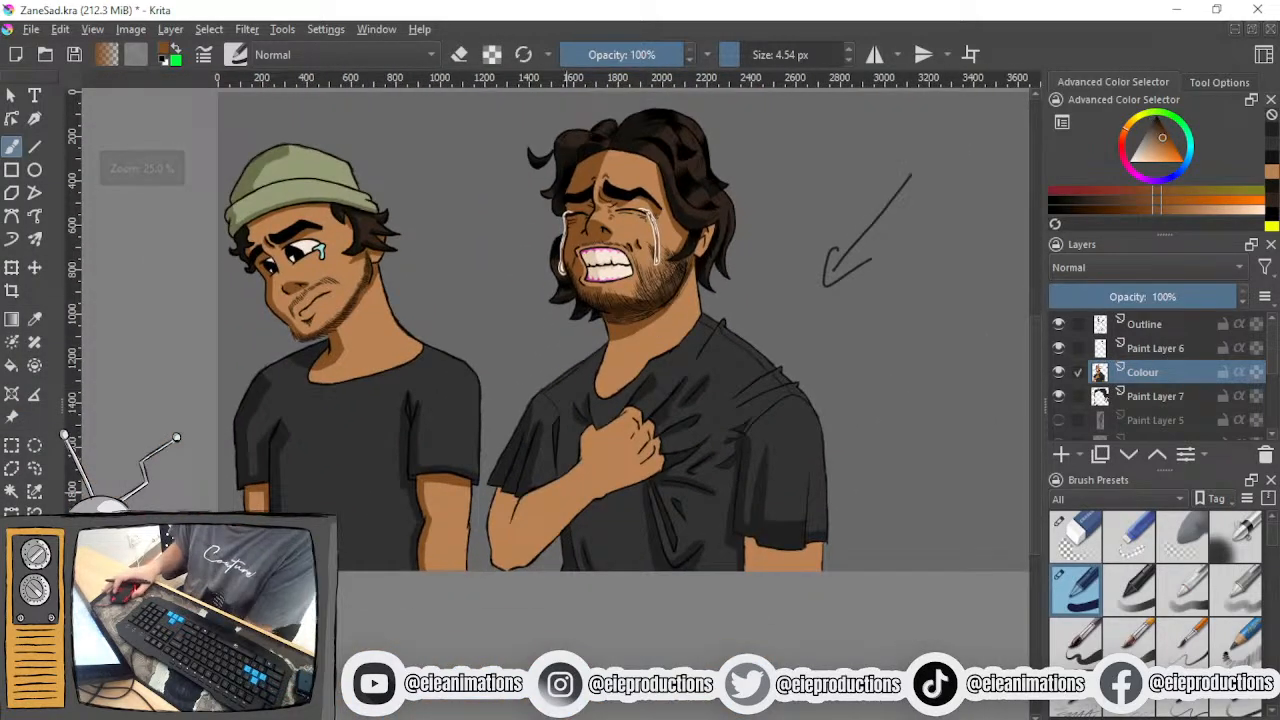
scroll(522, 505, "up", 4)
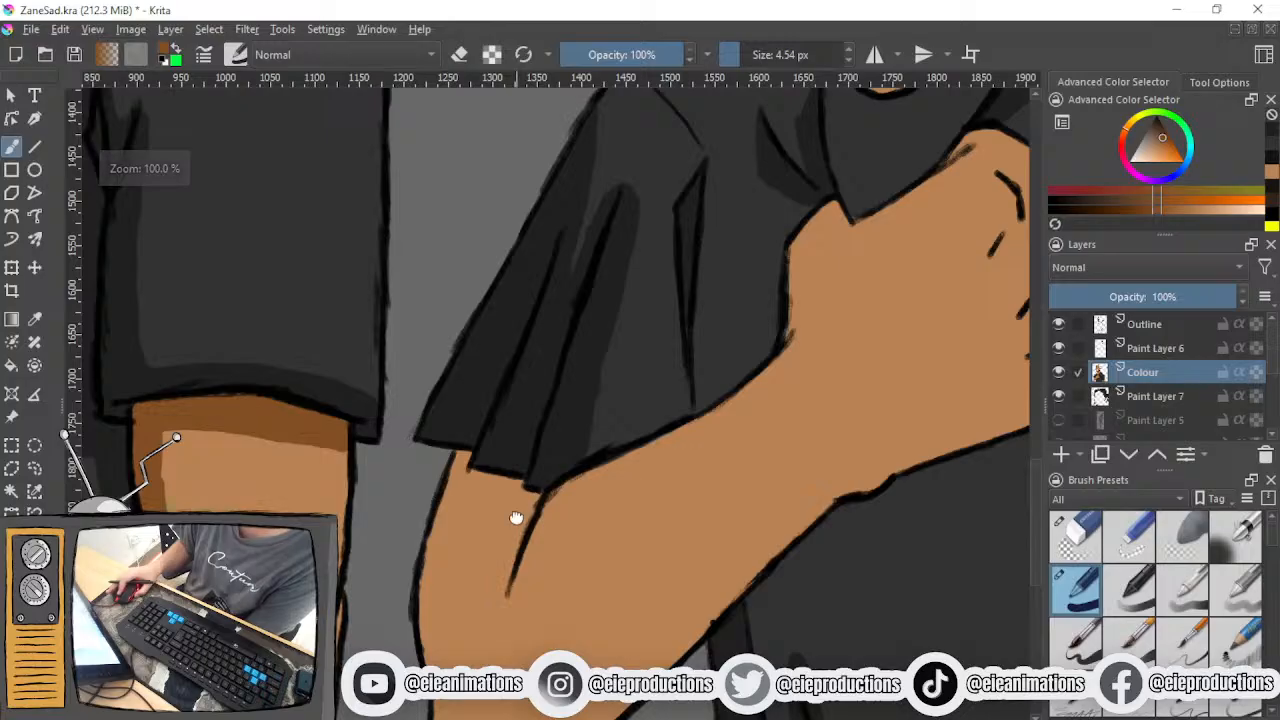
left_click_drag(516, 519, 524, 451)
mouse_move(449, 431)
left_mouse_down()
mouse_move(464, 441)
mouse_move(461, 537)
left_mouse_up()
left_click_drag(469, 441, 464, 486)
mouse_move(485, 418)
left_mouse_down()
mouse_move(461, 568)
mouse_move(476, 652)
left_mouse_up()
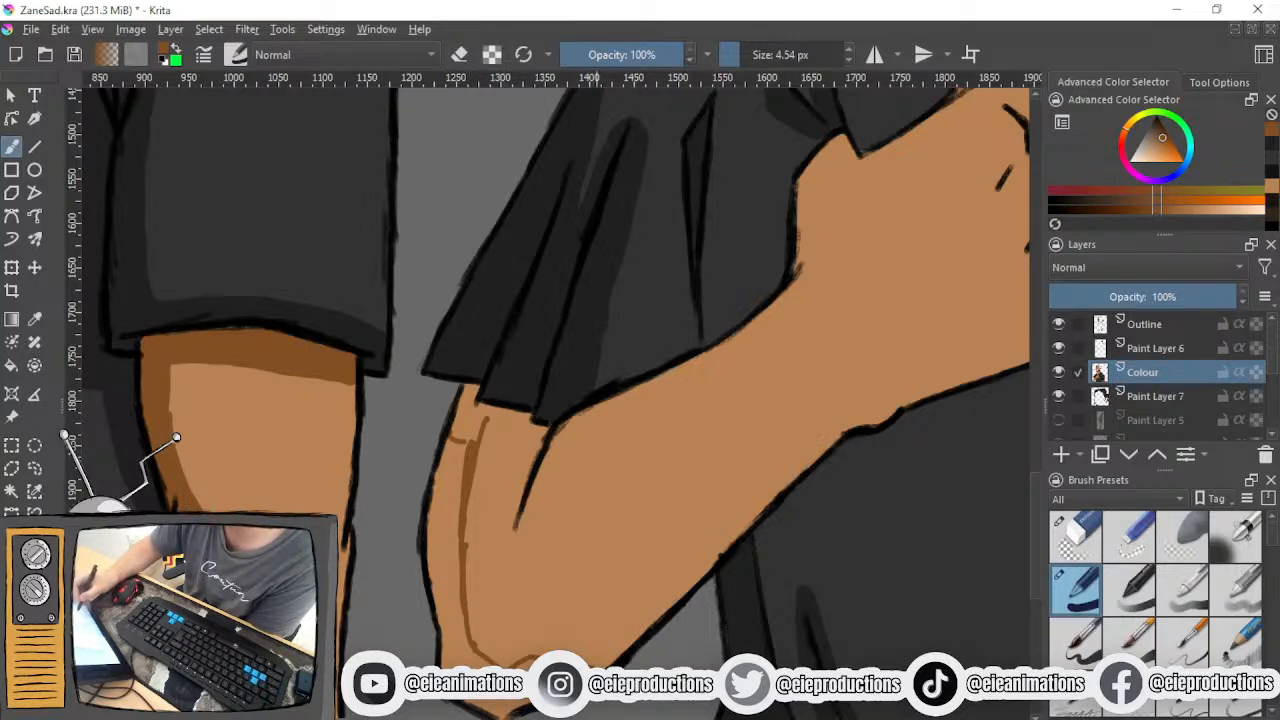
- Continue the brown shadow outline along the forearm's underside from the elbow, past the wrist, to the fist's lowest finger
mouse_move(578, 654)
left_mouse_down()
mouse_move(836, 404)
mouse_move(708, 508)
mouse_move(572, 550)
left_mouse_up()
scroll(587, 544, "down", 1)
scroll(587, 544, "up", 1)
scroll(587, 544, "down", 1)
scroll(606, 520, "up", 1)
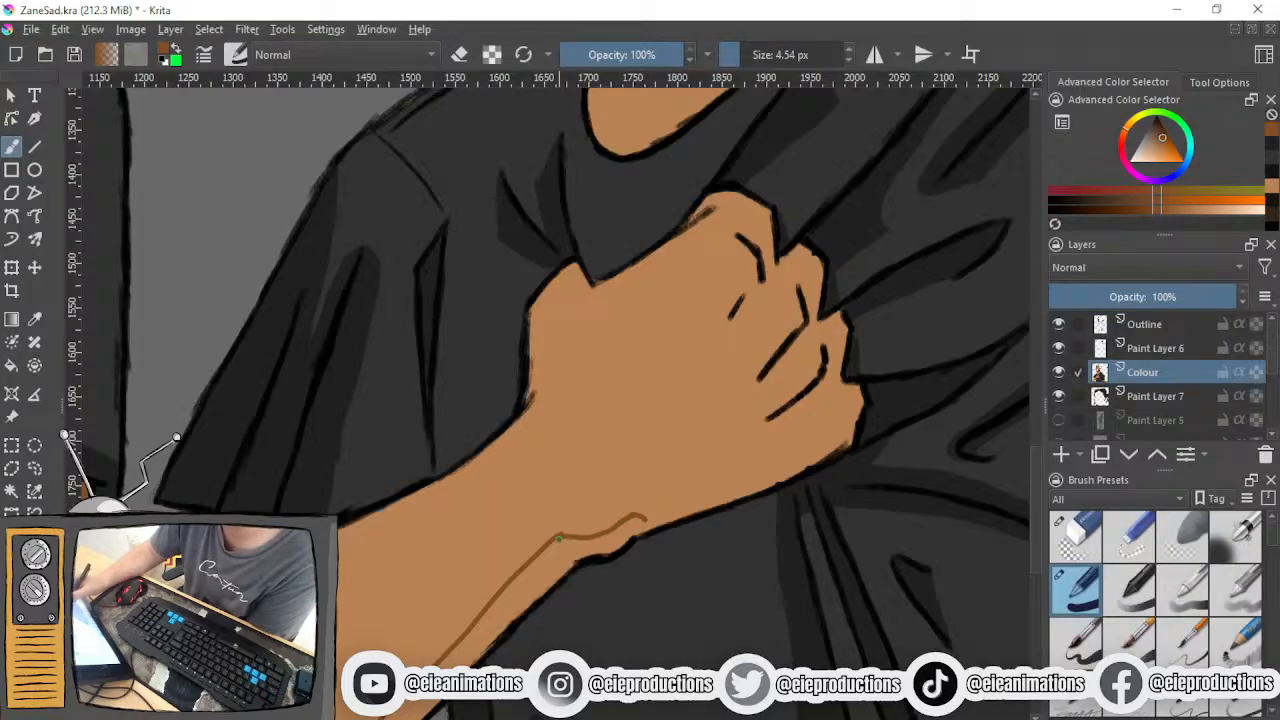
left_click_drag(657, 513, 824, 435)
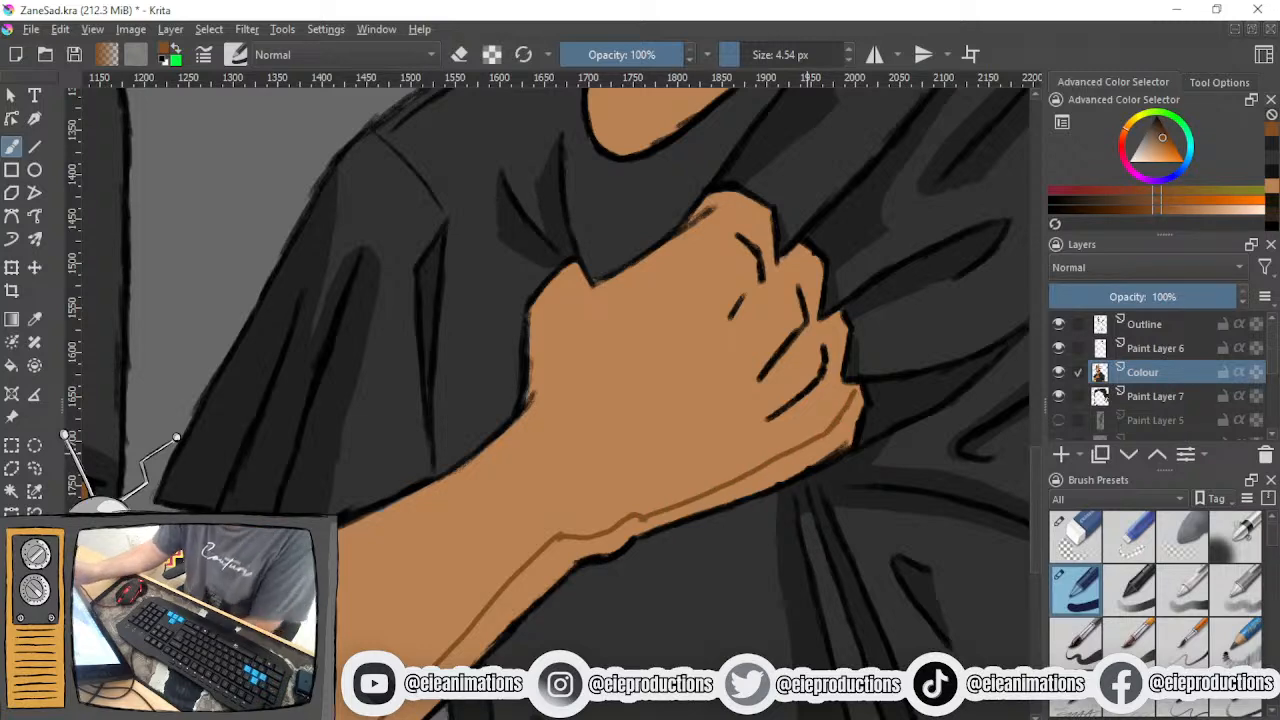
- Sample the dark shirt shade and paint the shadow the forearm casts on the T-shirt along its lower edge
left_click(855, 473, "ctrl")
left_click_drag(865, 473, 919, 331)
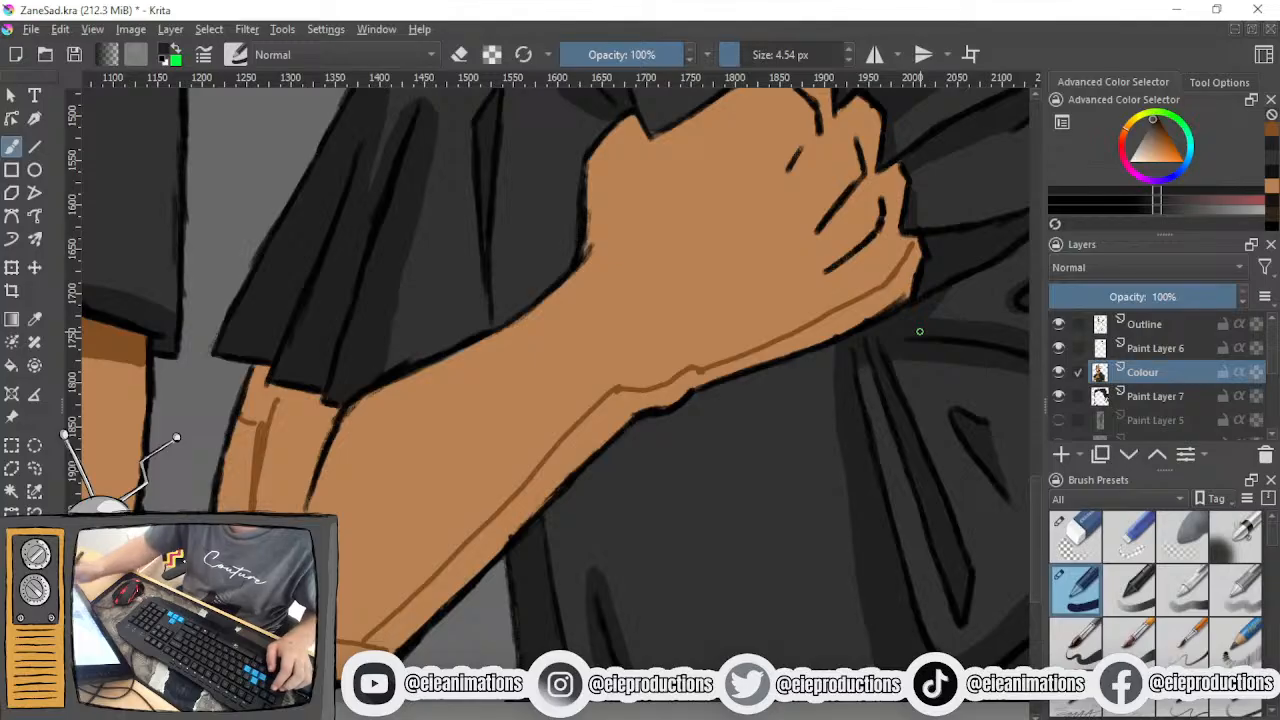
mouse_move(547, 543)
left_mouse_down()
mouse_move(654, 438)
mouse_move(553, 559)
left_mouse_up()
left_click_drag(625, 471, 548, 566)
mouse_move(652, 438)
left_mouse_down()
mouse_move(690, 439)
mouse_move(714, 413)
mouse_move(658, 441)
mouse_move(836, 350)
mouse_move(741, 388)
mouse_move(792, 379)
mouse_move(700, 399)
mouse_move(718, 385)
mouse_move(713, 413)
mouse_move(777, 391)
mouse_move(680, 411)
mouse_move(720, 386)
left_mouse_up()
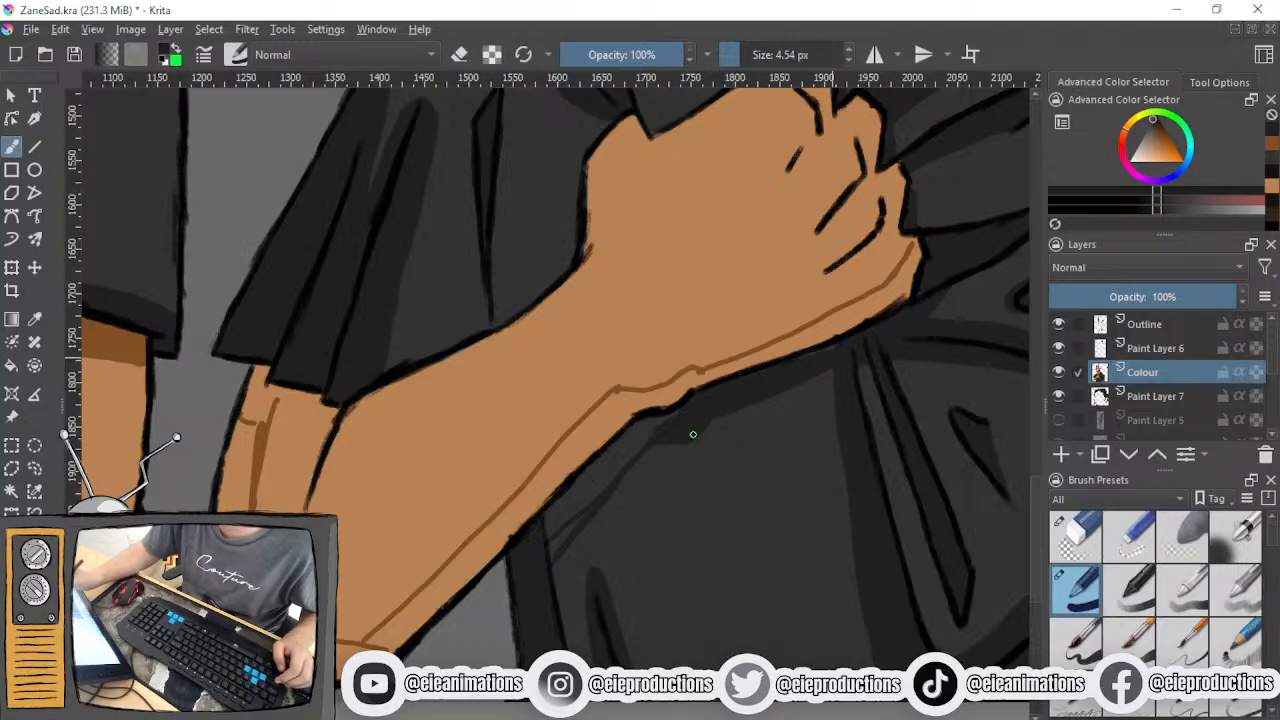
mouse_move(671, 434)
left_mouse_down()
mouse_move(518, 546)
mouse_move(549, 553)
mouse_move(589, 478)
mouse_move(666, 428)
left_mouse_up()
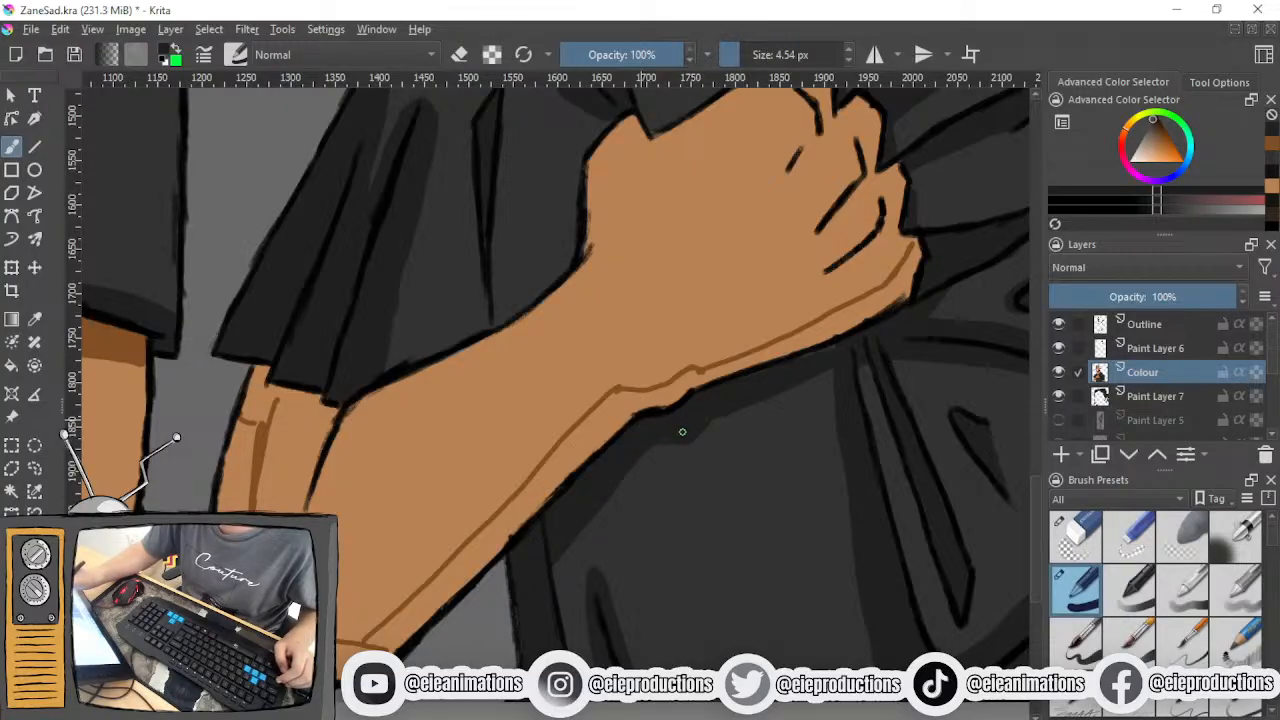
scroll(715, 433, "up", 3)
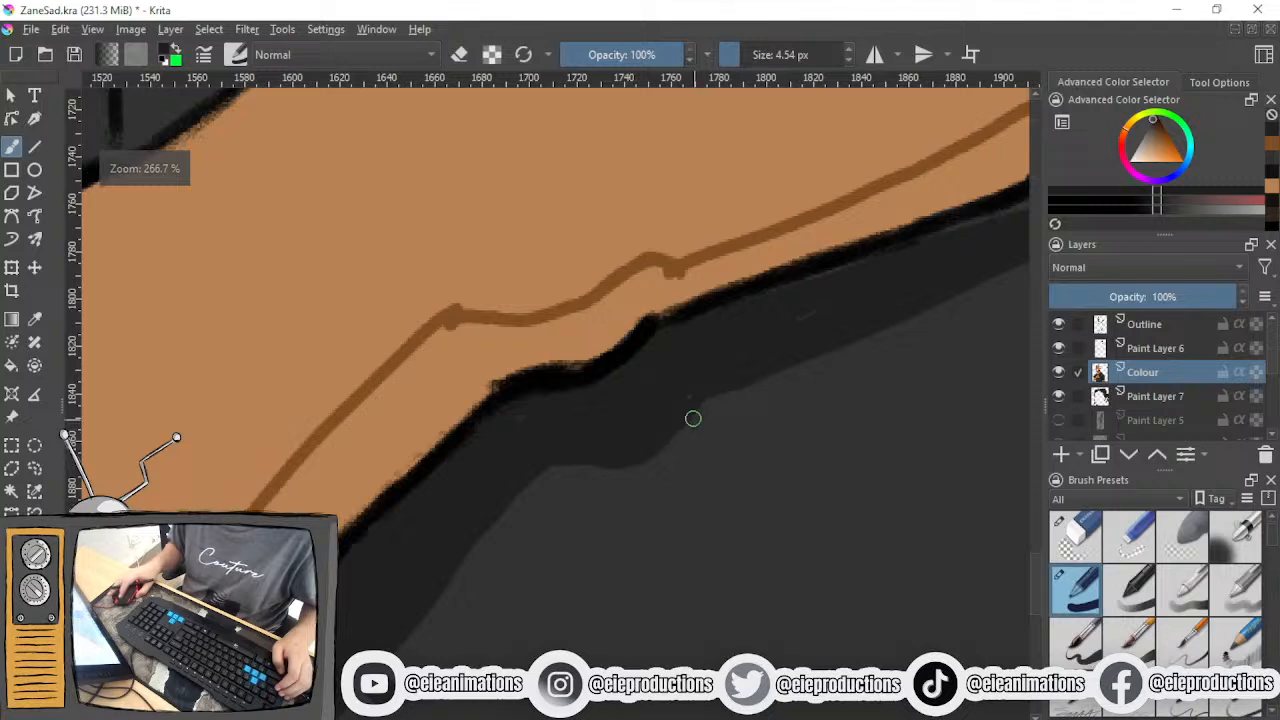
left_click_drag(814, 306, 653, 505)
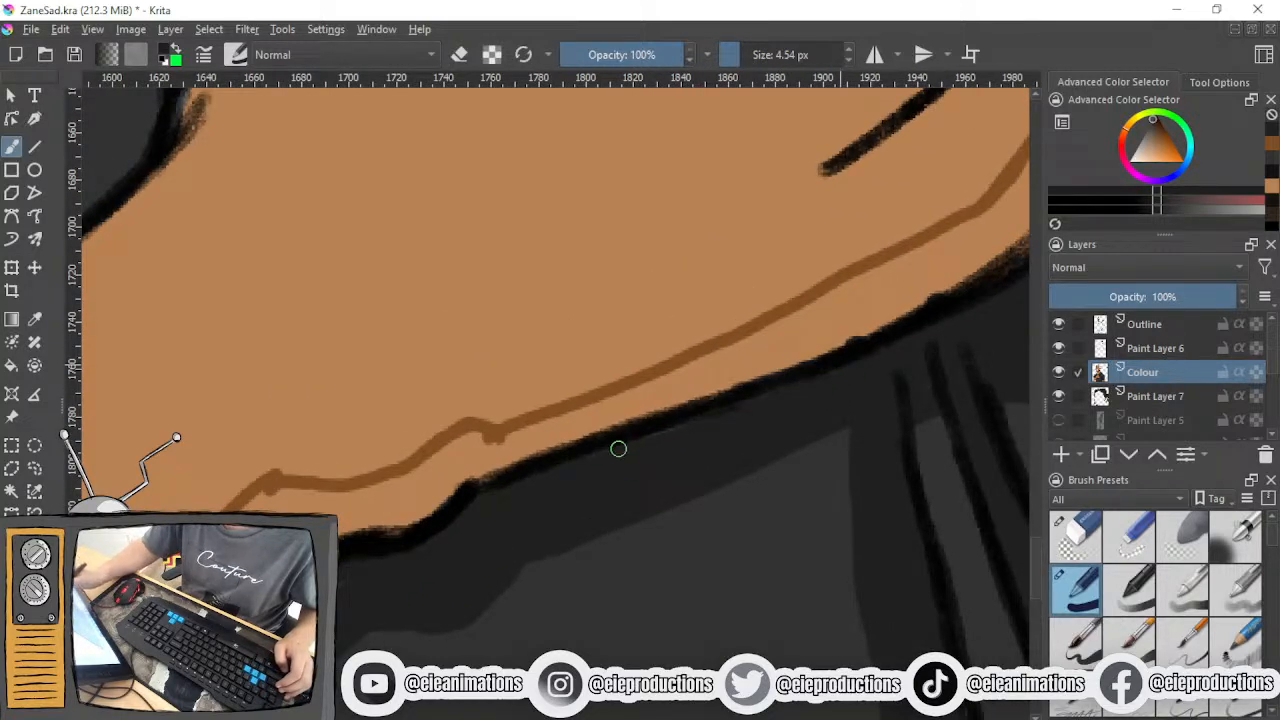
scroll(735, 406, "down", 5)
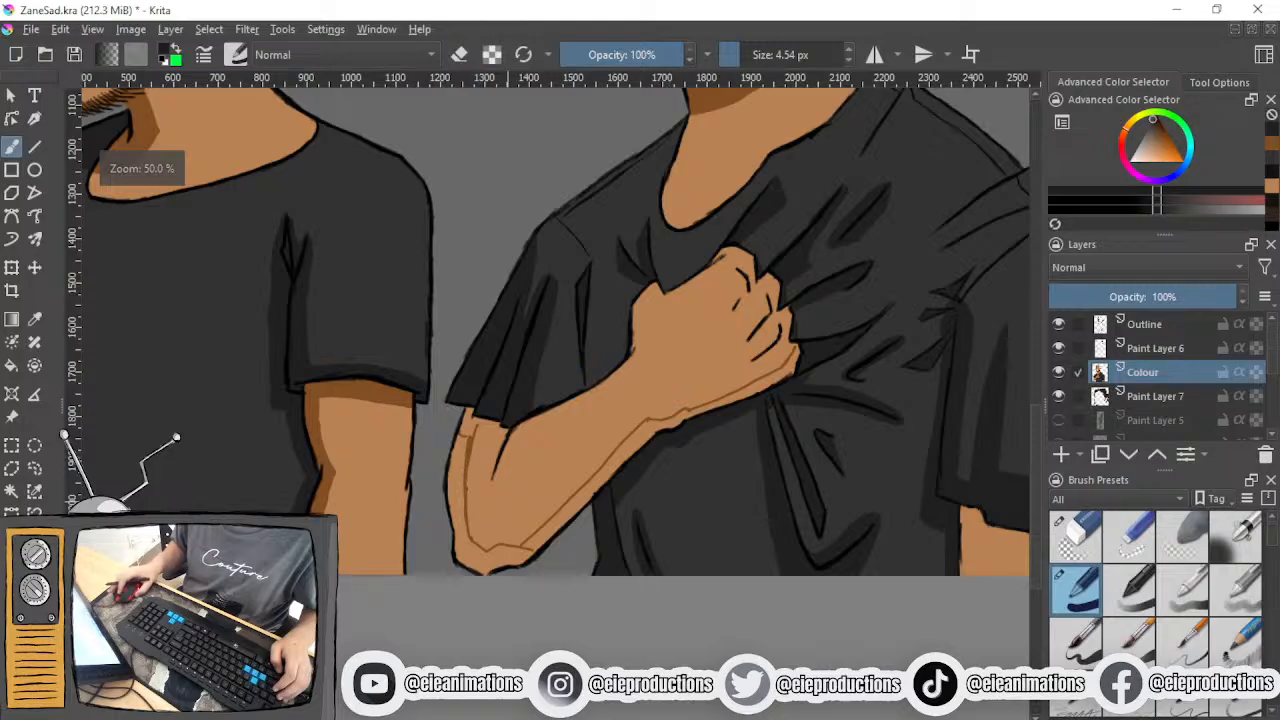
- Sample the brown skin shadow again, then outline a stepped shadow edge below the sleeve hem and fill the area above it
scroll(405, 464, "up", 3)
left_click(628, 385, "ctrl")
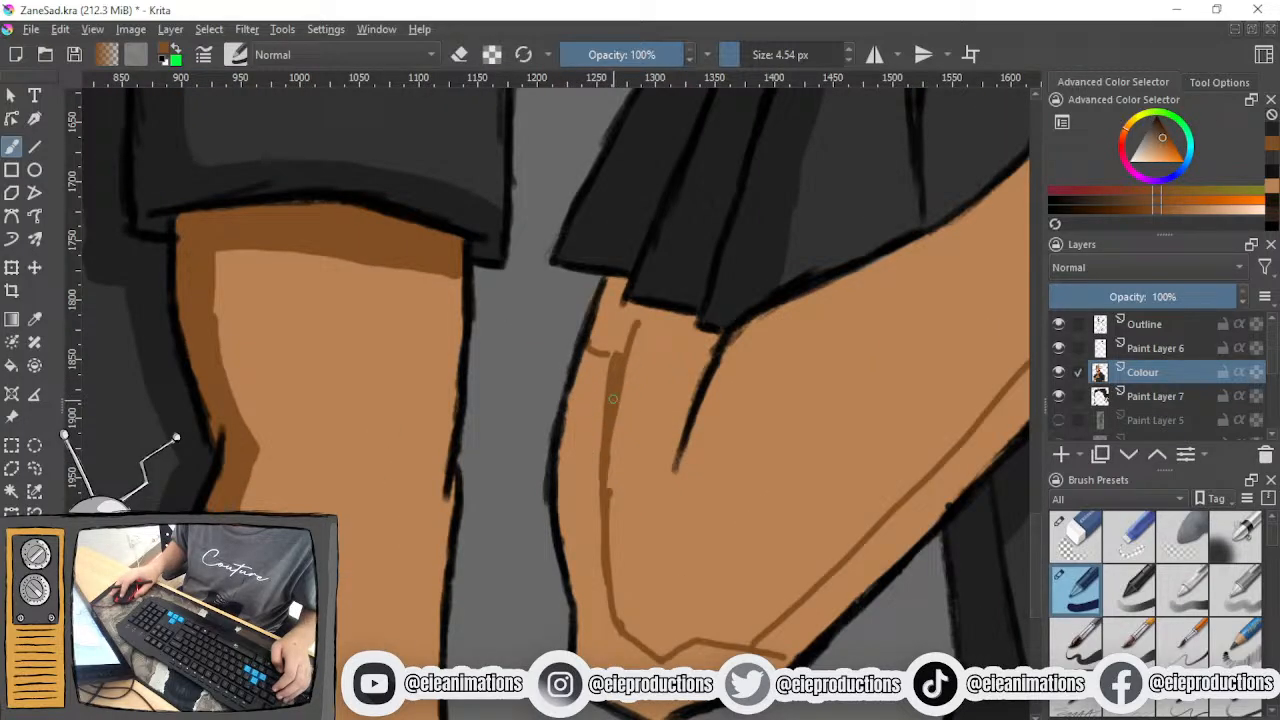
scroll(605, 420, "up", 2)
left_click_drag(605, 420, 534, 514)
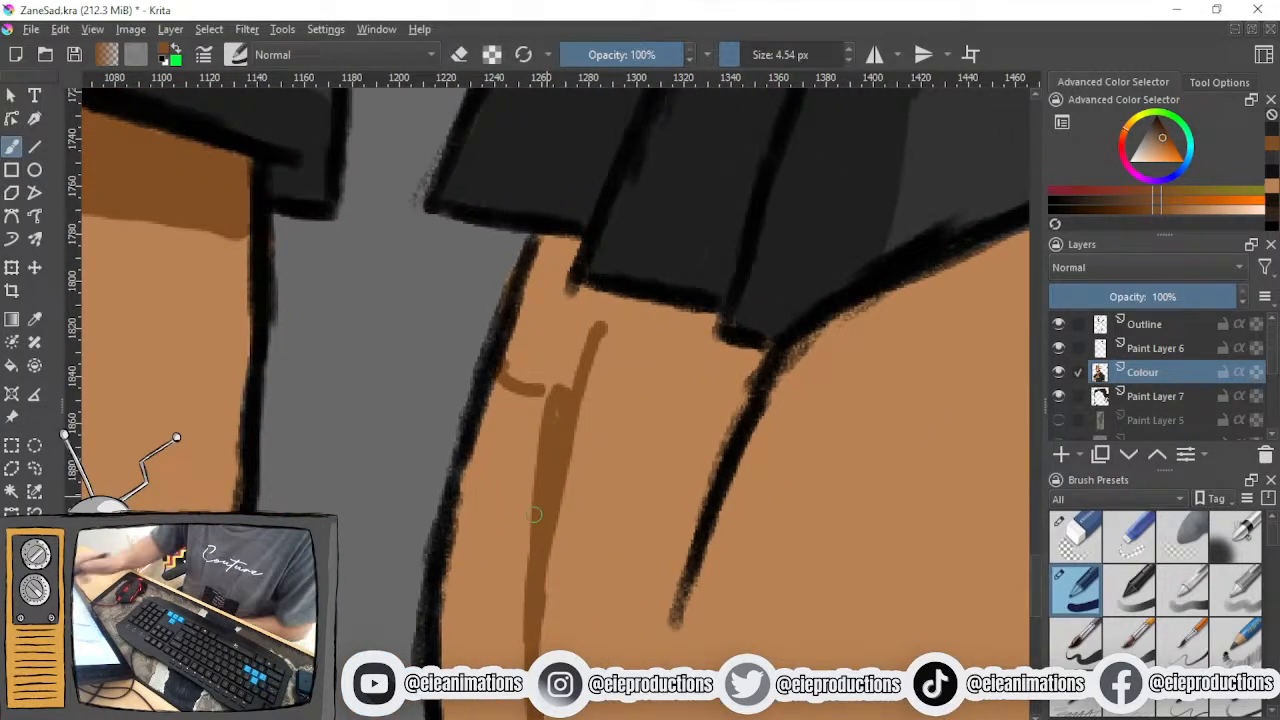
mouse_move(560, 452)
left_mouse_down()
mouse_move(655, 460)
mouse_move(655, 503)
mouse_move(708, 513)
left_mouse_up()
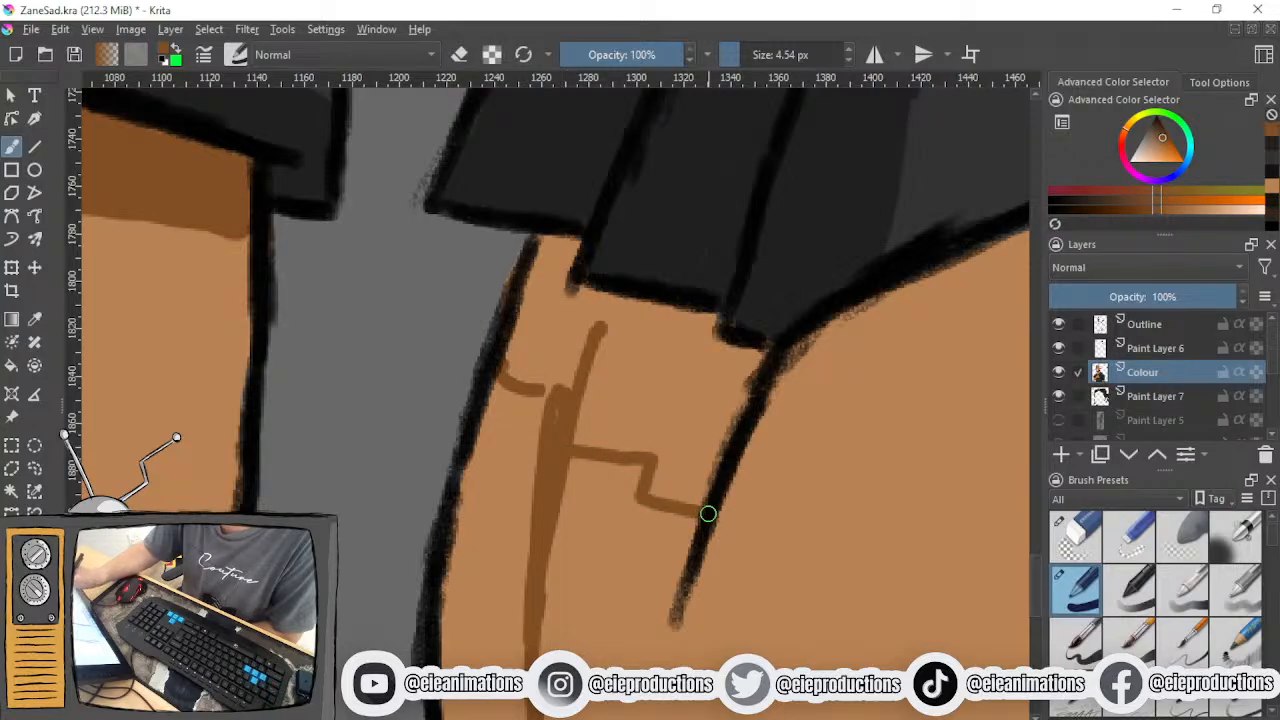
mouse_move(540, 248)
left_mouse_down()
mouse_move(534, 336)
mouse_move(564, 257)
mouse_move(538, 264)
mouse_move(559, 244)
mouse_move(547, 314)
mouse_move(591, 343)
mouse_move(573, 388)
left_mouse_up()
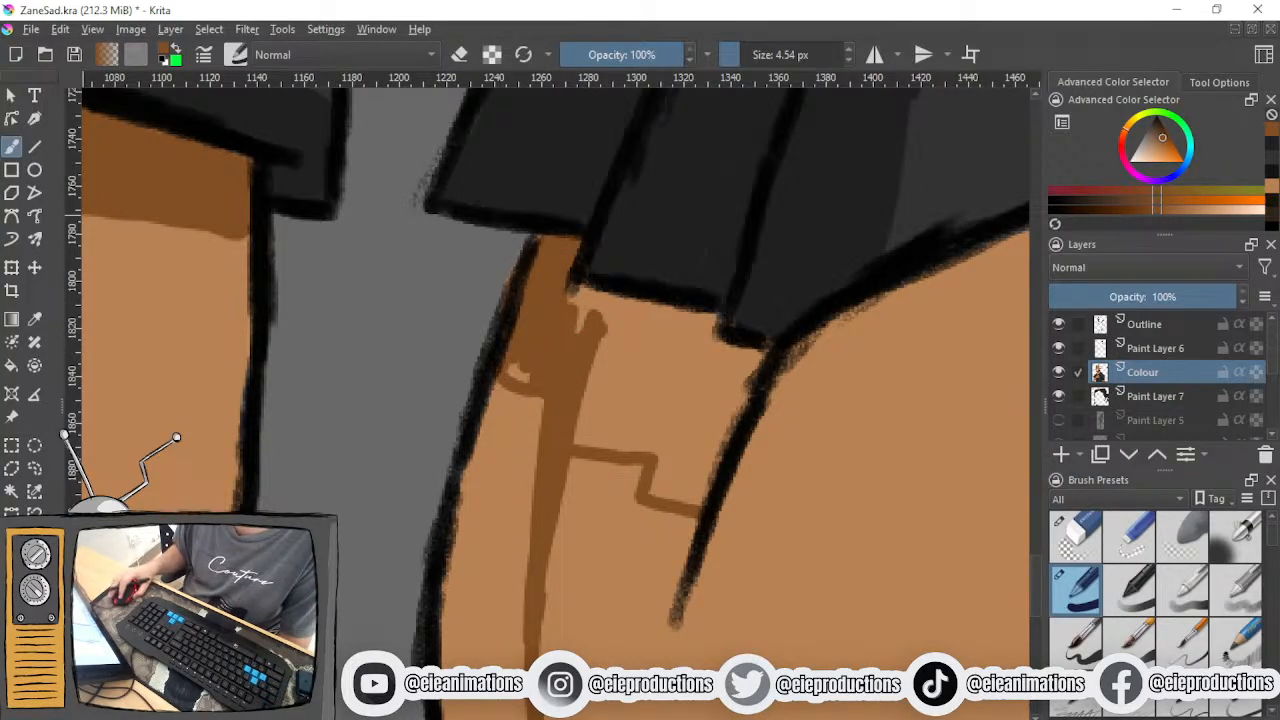
mouse_move(531, 351)
left_mouse_down()
mouse_move(539, 441)
mouse_move(527, 476)
mouse_move(489, 490)
mouse_move(486, 394)
mouse_move(485, 445)
mouse_move(555, 315)
mouse_move(599, 327)
mouse_move(606, 309)
mouse_move(561, 302)
mouse_move(626, 307)
mouse_move(571, 293)
mouse_move(620, 300)
mouse_move(607, 303)
mouse_move(624, 365)
mouse_move(644, 372)
mouse_move(711, 323)
mouse_move(645, 316)
mouse_move(676, 311)
mouse_move(656, 299)
mouse_move(628, 324)
mouse_move(678, 316)
mouse_move(656, 360)
mouse_move(618, 369)
mouse_move(596, 398)
mouse_move(623, 409)
mouse_move(570, 439)
mouse_move(668, 452)
mouse_move(615, 442)
mouse_move(666, 416)
mouse_move(598, 442)
mouse_move(587, 413)
mouse_move(562, 410)
mouse_move(679, 384)
mouse_move(691, 395)
mouse_move(642, 444)
mouse_move(677, 429)
mouse_move(664, 454)
mouse_move(680, 499)
mouse_move(712, 460)
mouse_move(711, 478)
mouse_move(655, 493)
mouse_move(695, 495)
mouse_move(758, 368)
mouse_move(723, 350)
mouse_move(757, 366)
mouse_move(720, 368)
mouse_move(684, 415)
mouse_move(713, 407)
left_mouse_up()
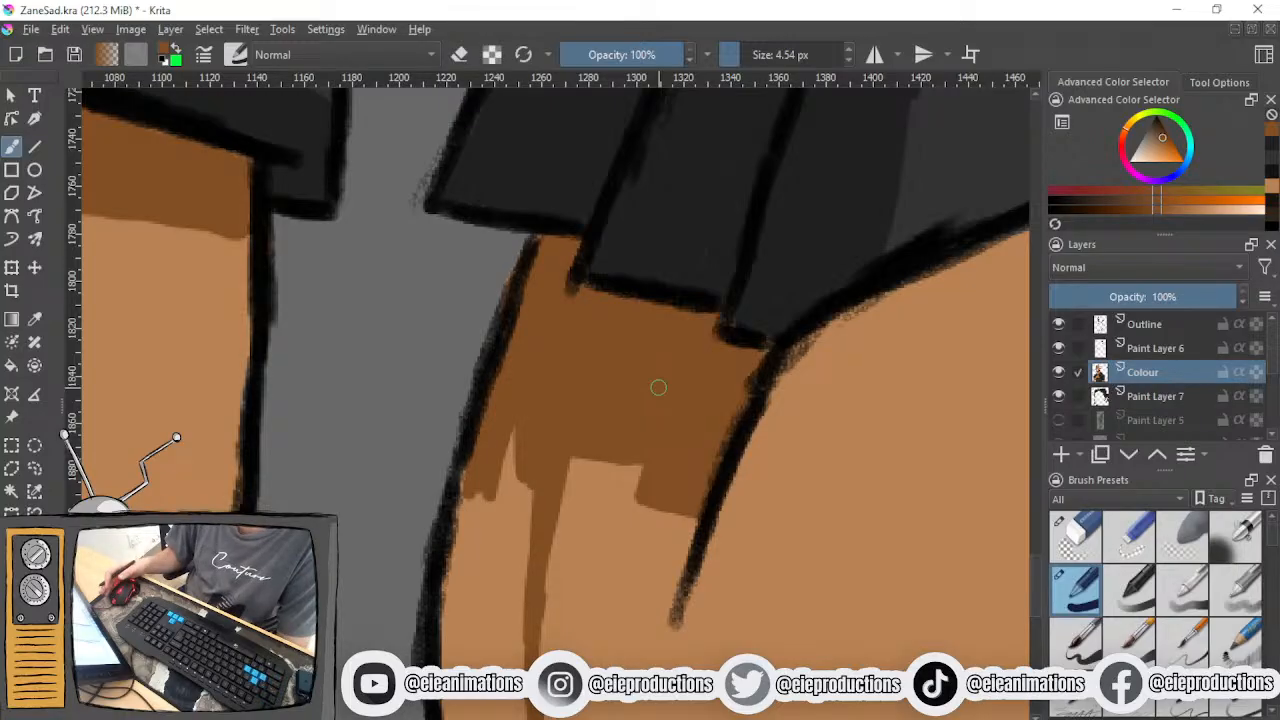
scroll(658, 387, "down", 3)
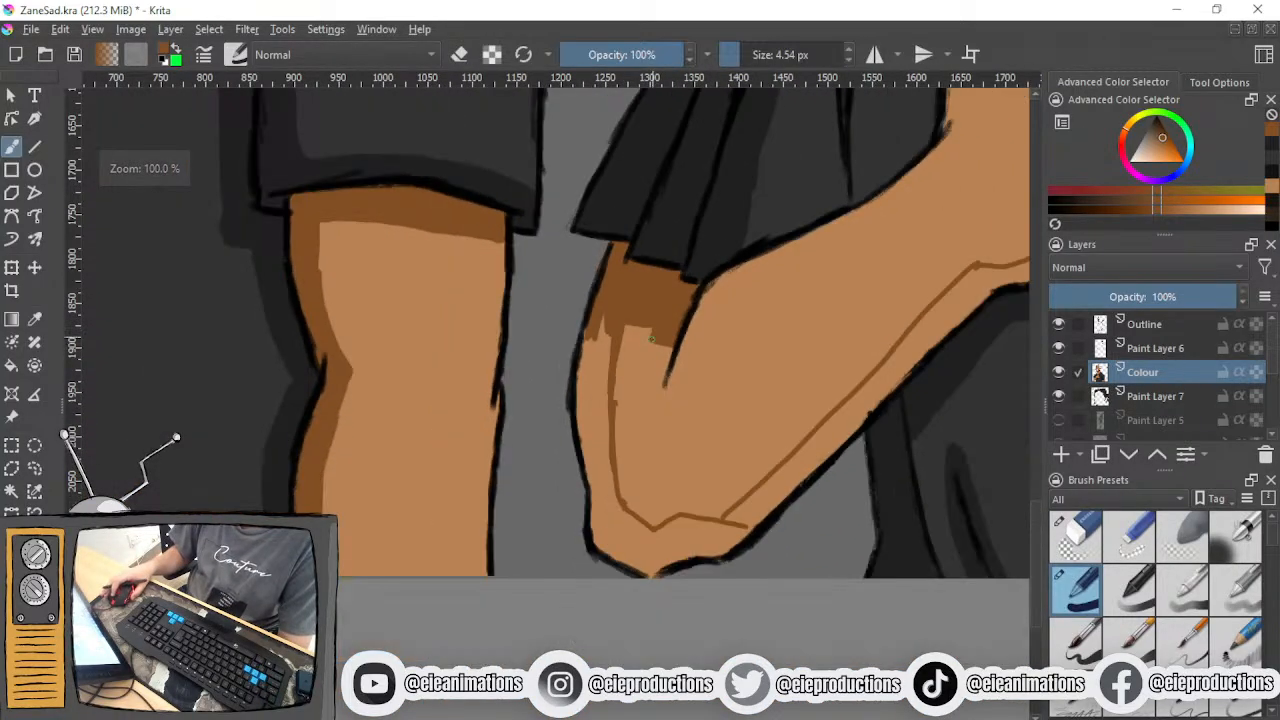
- Set the brush size to 10.06 px and fill the brown shadow along the arm's outer side and around the elbow
scroll(652, 340, "up", 1)
left_click(745, 55)
scroll(602, 401, "up", 1)
mouse_move(585, 262)
left_mouse_down()
mouse_move(549, 367)
mouse_move(571, 277)
mouse_move(568, 402)
mouse_move(602, 323)
mouse_move(595, 526)
mouse_move(572, 478)
mouse_move(547, 484)
mouse_move(541, 411)
mouse_move(572, 594)
mouse_move(578, 520)
mouse_move(597, 585)
mouse_move(594, 536)
mouse_move(620, 630)
left_mouse_up()
mouse_move(582, 507)
left_mouse_down()
mouse_move(521, 406)
mouse_move(514, 600)
mouse_move(625, 664)
mouse_move(549, 576)
mouse_move(630, 610)
mouse_move(563, 537)
mouse_move(606, 580)
mouse_move(540, 621)
left_mouse_up()
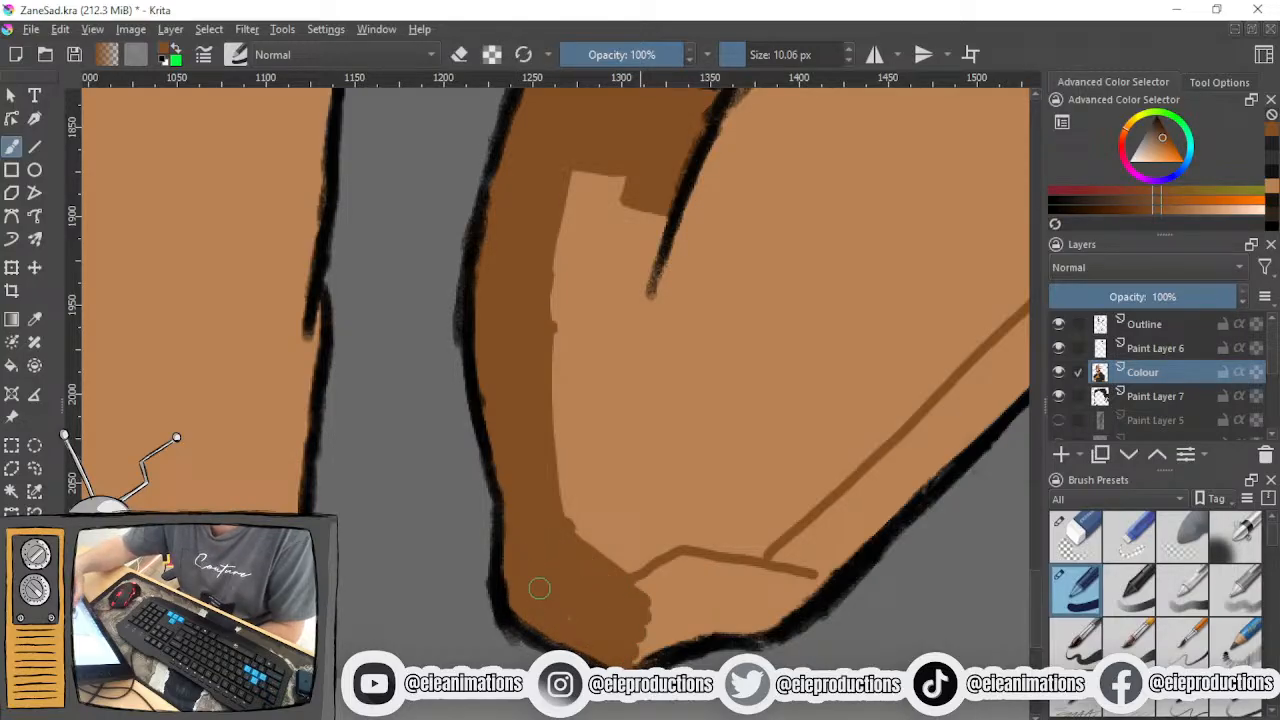
mouse_move(654, 598)
left_mouse_down()
mouse_move(688, 571)
mouse_move(645, 588)
mouse_move(615, 652)
mouse_move(766, 620)
mouse_move(822, 568)
mouse_move(756, 601)
mouse_move(786, 557)
mouse_move(692, 574)
mouse_move(760, 580)
mouse_move(737, 571)
mouse_move(749, 566)
mouse_move(727, 585)
mouse_move(740, 597)
mouse_move(663, 600)
mouse_move(679, 592)
left_mouse_up()
scroll(679, 592, "down", 3)
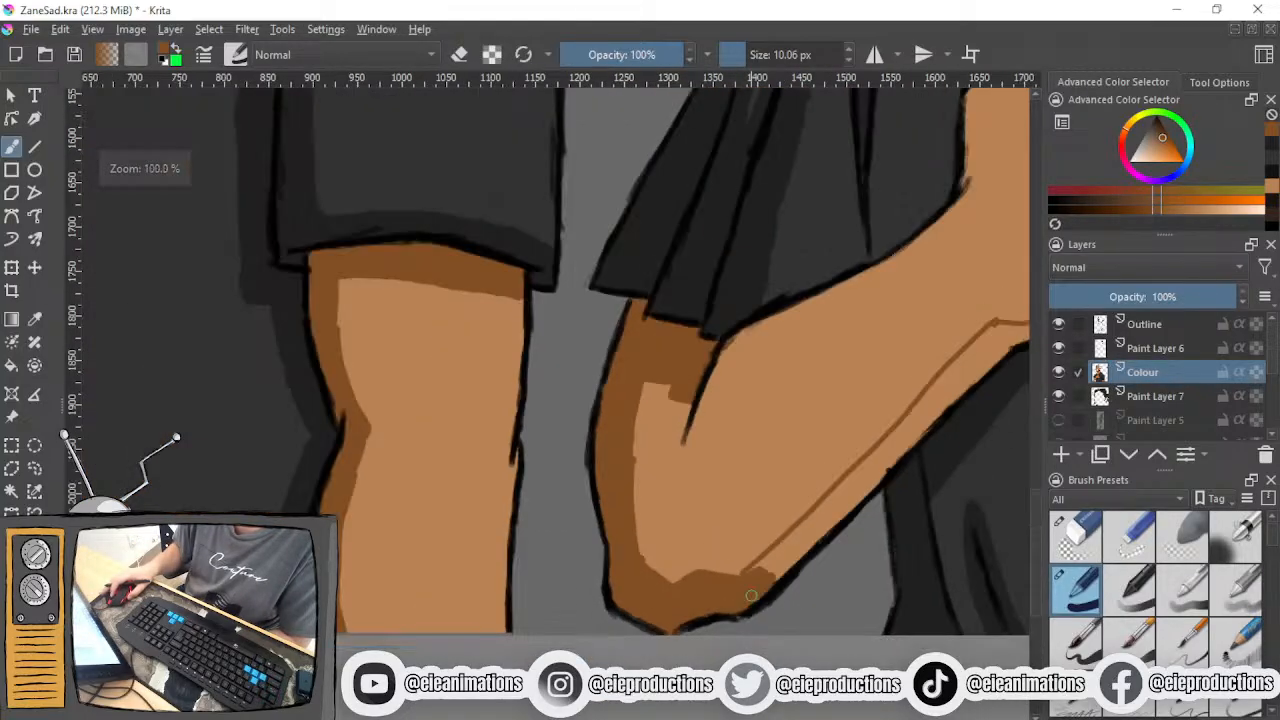
scroll(531, 608, "up", 2)
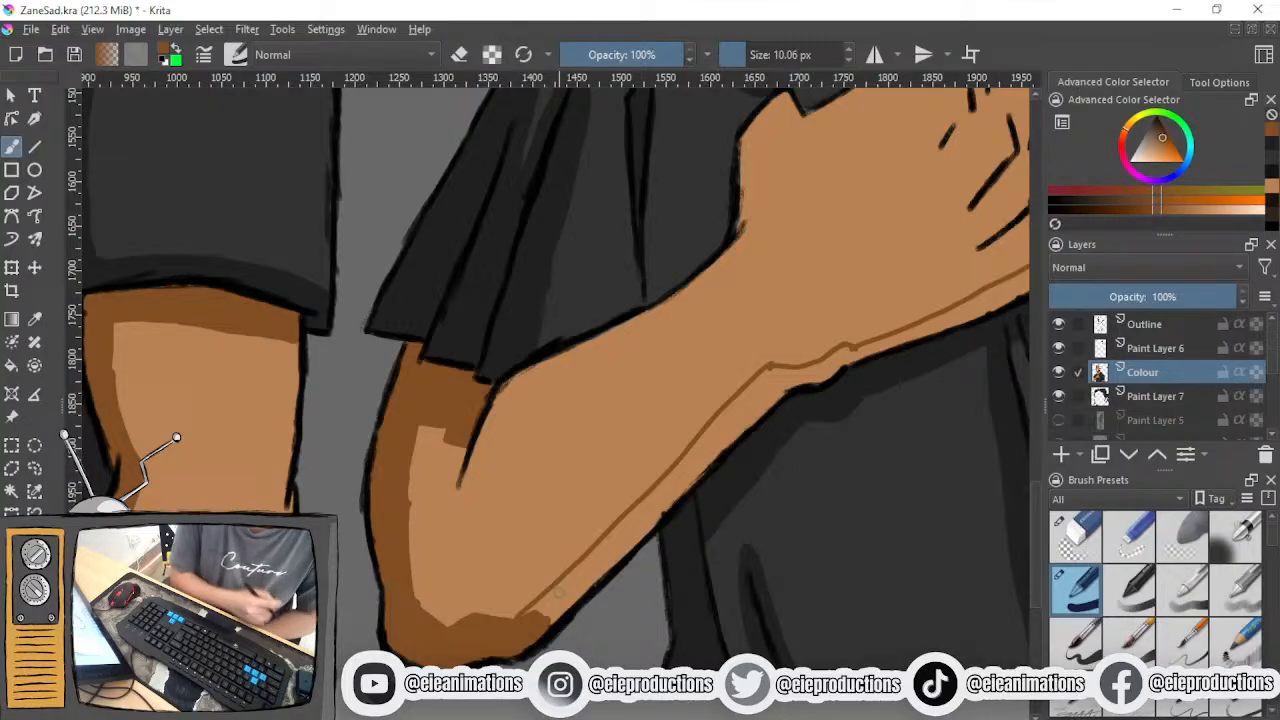
scroll(558, 593, "up", 2)
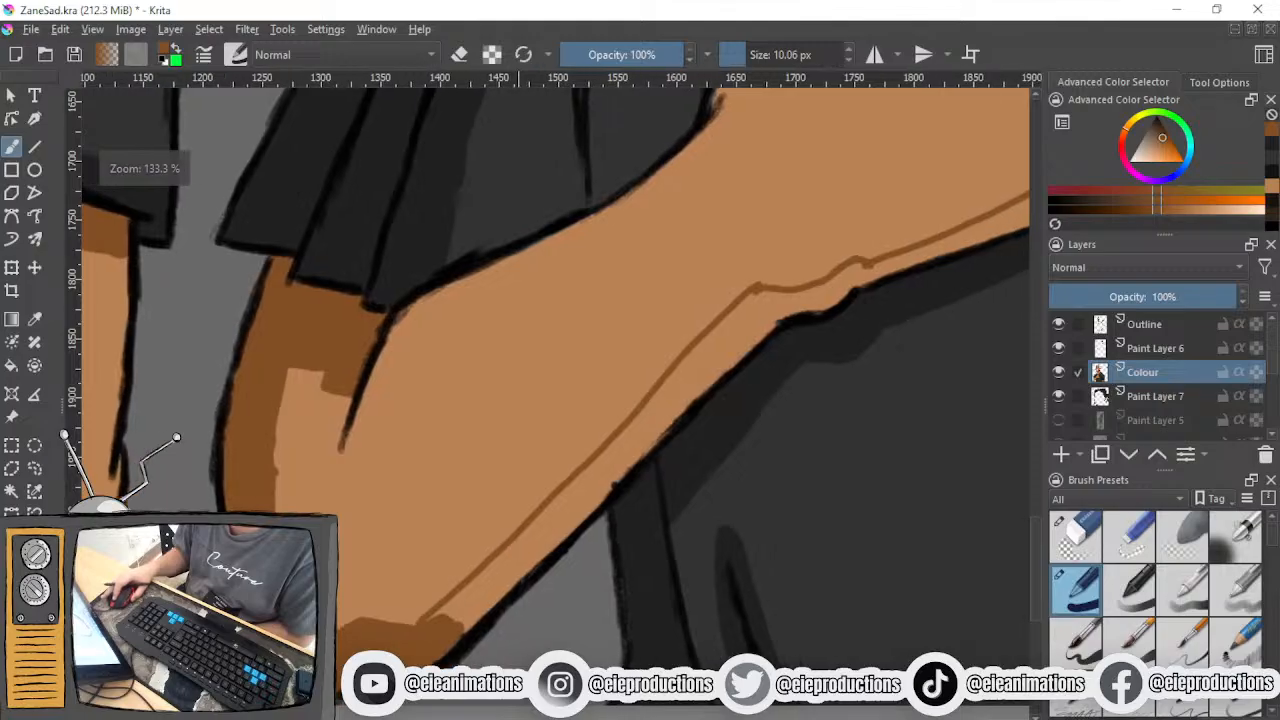
- Fill the brown shadow between its outline and the forearm's underside, working up from the elbow
mouse_move(729, 341)
left_mouse_down()
mouse_move(636, 442)
mouse_move(704, 366)
mouse_move(631, 428)
mouse_move(677, 385)
mouse_move(689, 390)
mouse_move(562, 535)
mouse_move(631, 439)
mouse_move(474, 599)
mouse_move(537, 525)
mouse_move(437, 619)
mouse_move(550, 537)
mouse_move(460, 630)
mouse_move(487, 608)
left_mouse_up()
key("minus")
key("minus")
key("minus")
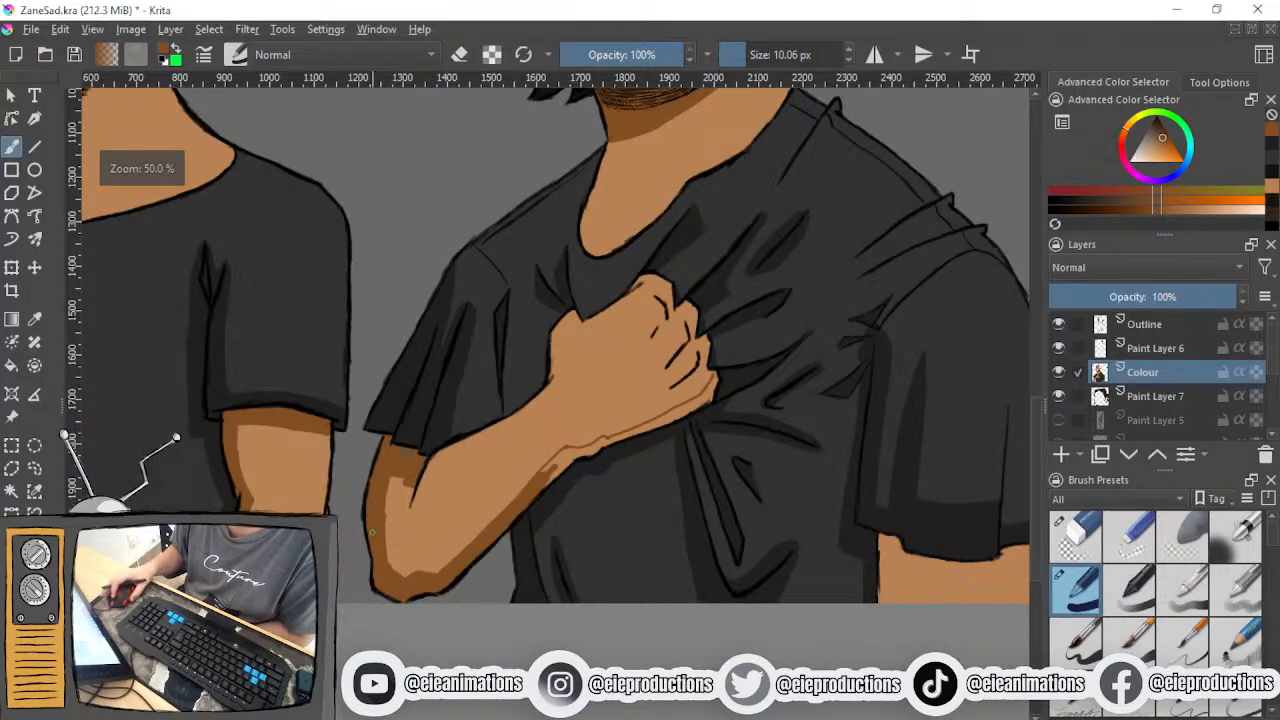
- Show the Zane_Chill.png layer for comparison and hide Zane_sad.png, and hide Zane_Chill.png again after checking it
scroll(1103, 410, "down", 5)
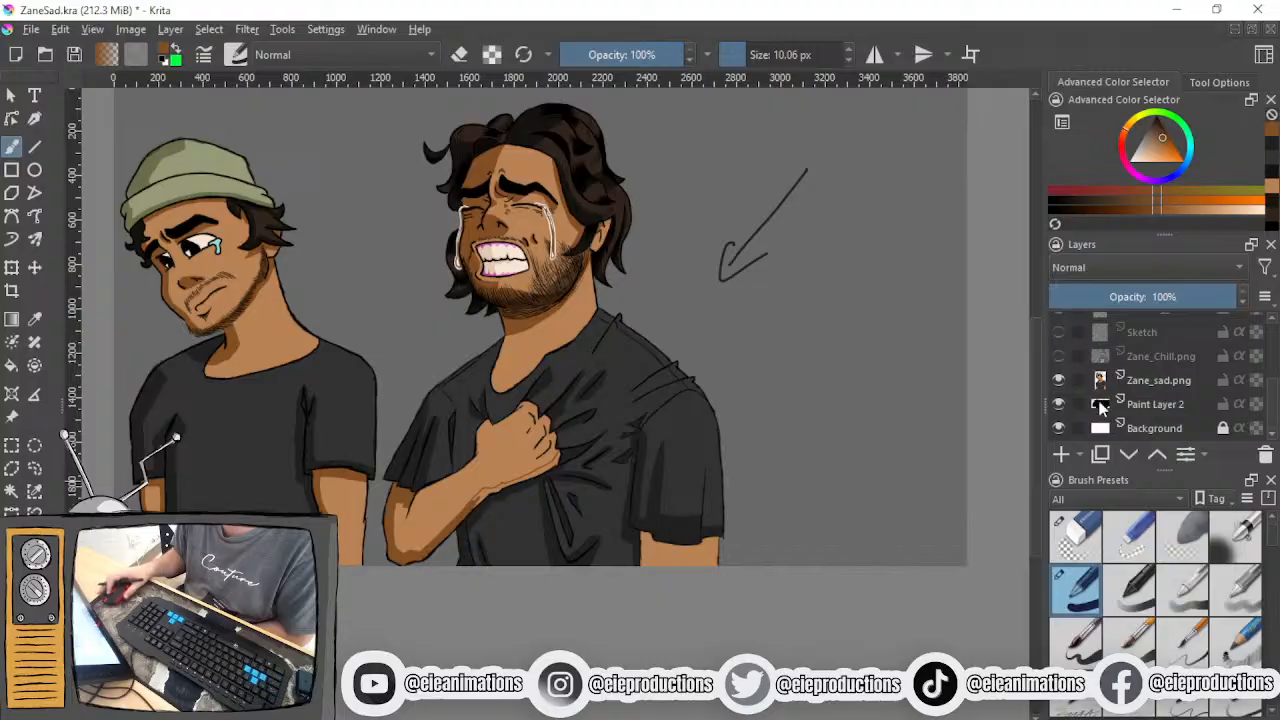
left_click(1058, 357)
left_click(1058, 380)
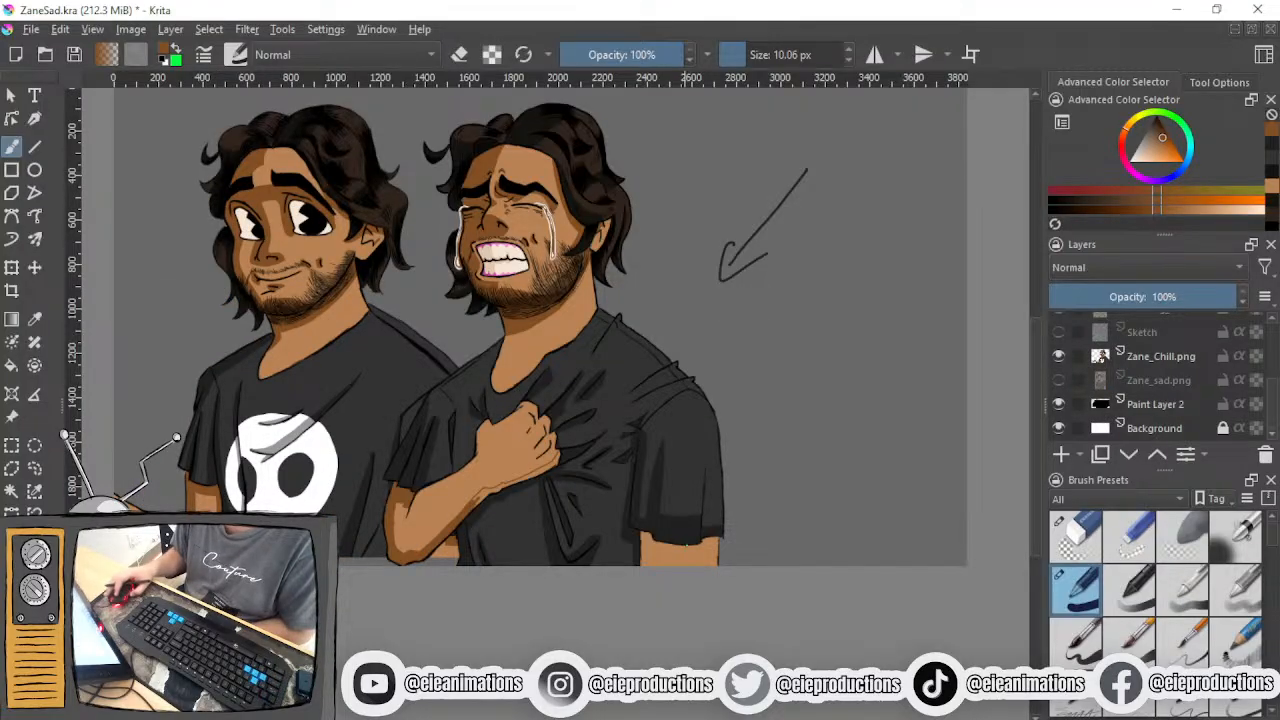
mouse_move(1058, 407)
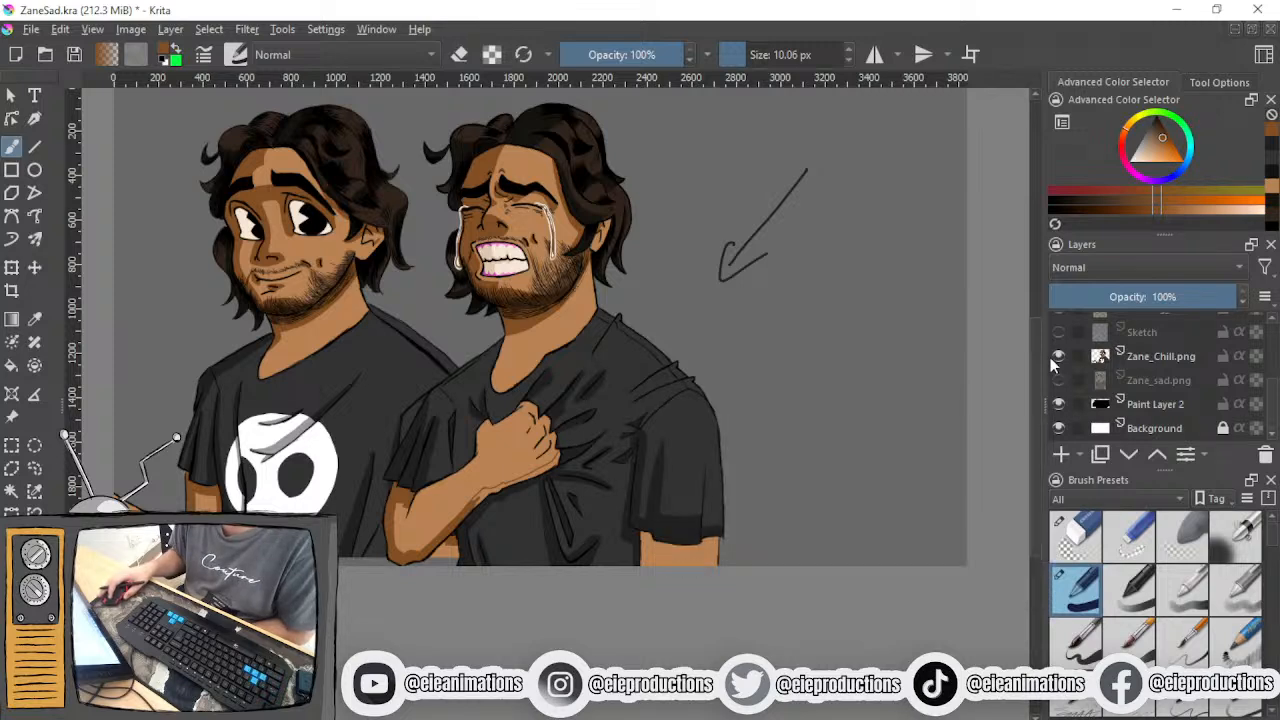
left_click(1058, 356)
- Fill the brown shadow along the wrist and the fist's underside up to the lowest finger, and save the file
scroll(524, 428, "up", 3)
scroll(620, 424, "up", 3)
mouse_move(450, 508)
left_mouse_down()
mouse_move(433, 535)
mouse_move(448, 535)
mouse_move(475, 511)
mouse_move(440, 504)
mouse_move(501, 446)
mouse_move(565, 437)
mouse_move(512, 451)
mouse_move(509, 467)
mouse_move(524, 468)
mouse_move(597, 440)
mouse_move(601, 419)
mouse_move(572, 429)
mouse_move(708, 381)
mouse_move(597, 432)
mouse_move(733, 370)
left_mouse_up()
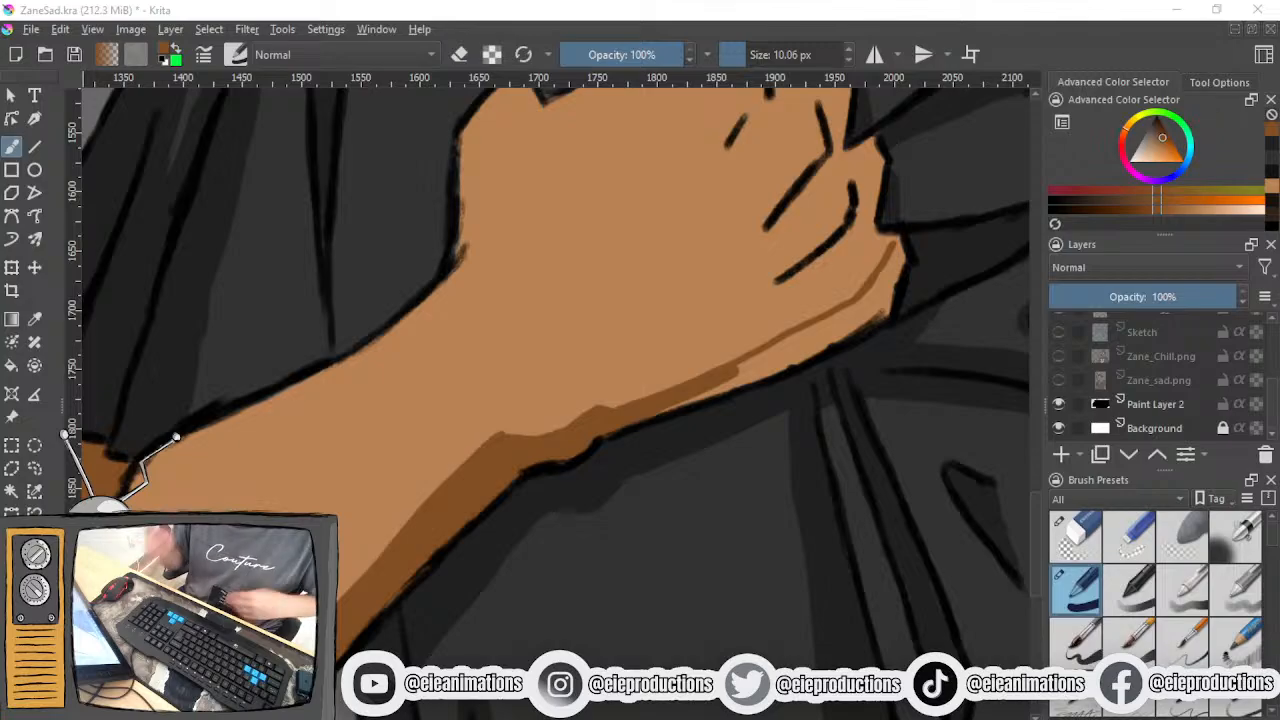
key("ctrl+s")
left_click_drag(748, 500, 621, 591)
mouse_move(745, 365)
left_mouse_down()
mouse_move(730, 420)
mouse_move(742, 420)
mouse_move(745, 368)
mouse_move(700, 448)
mouse_move(593, 490)
mouse_move(690, 432)
mouse_move(562, 504)
mouse_move(650, 478)
mouse_move(548, 513)
left_mouse_up()
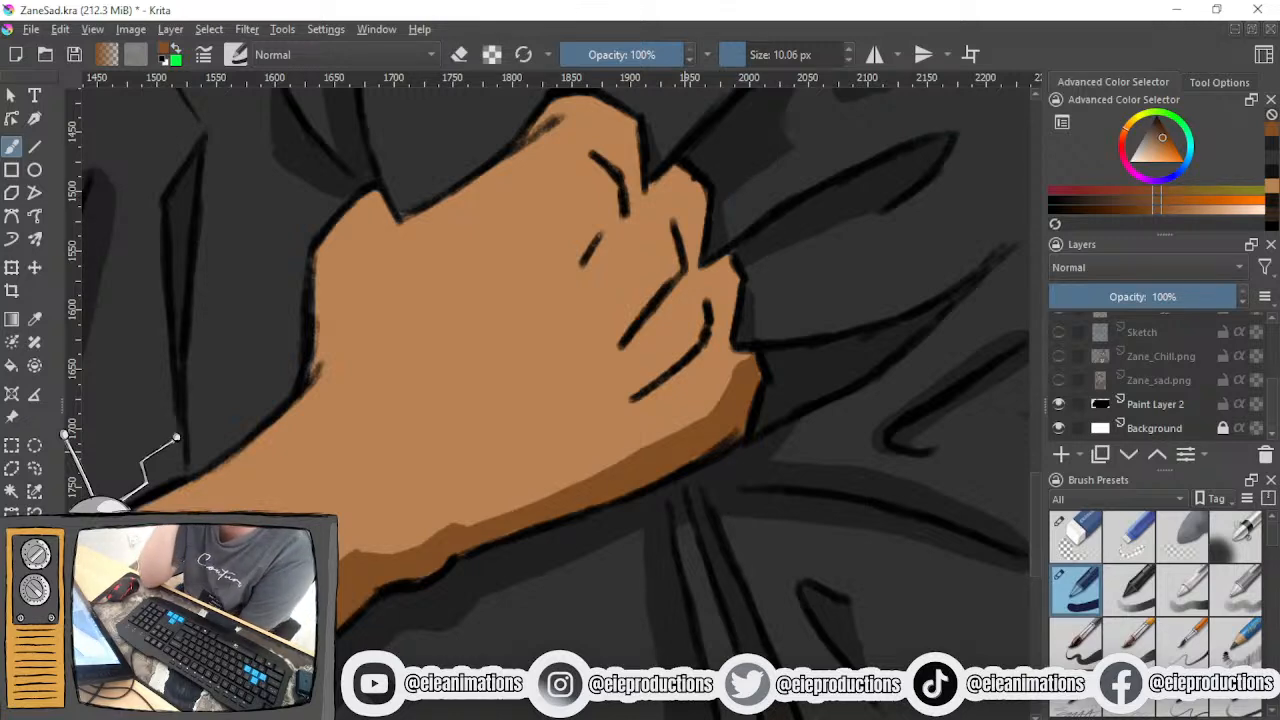
- Sketch an angular block diagram of the hand's planes in brown on the empty canvas beside the figure
scroll(640, 356, "down", 4)
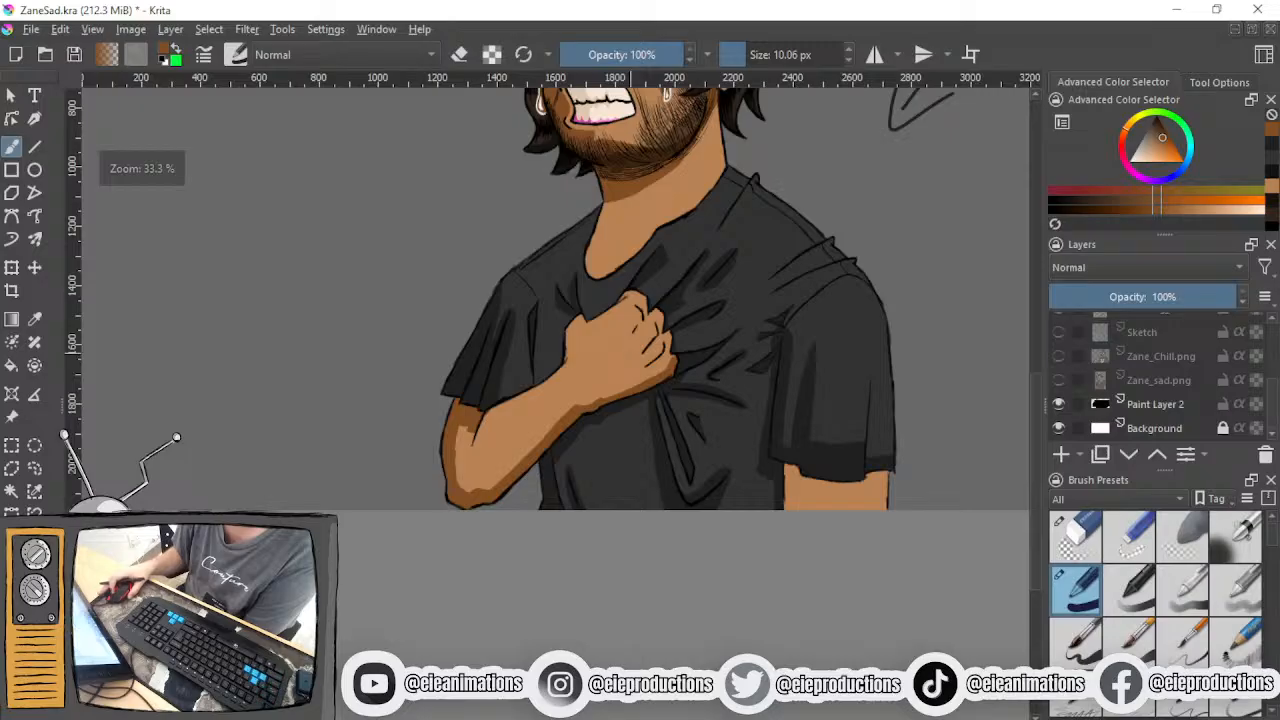
scroll(614, 350, "up", 3)
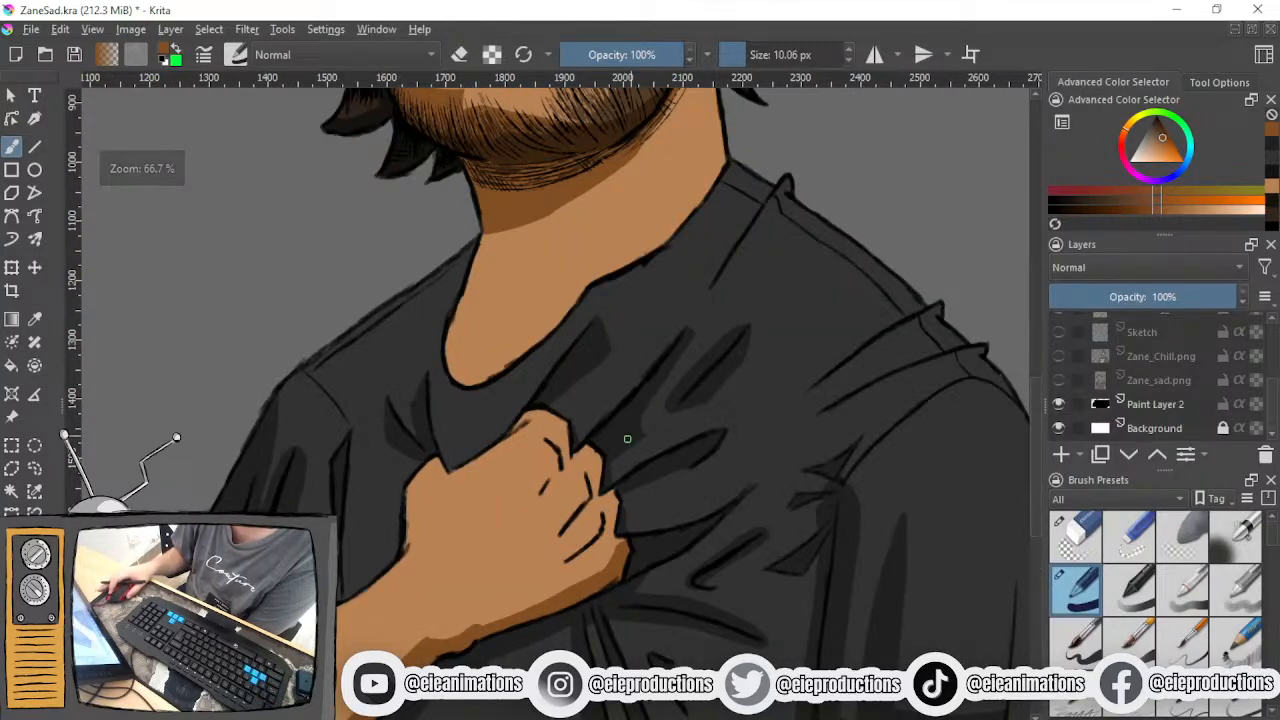
scroll(531, 472, "up", 1)
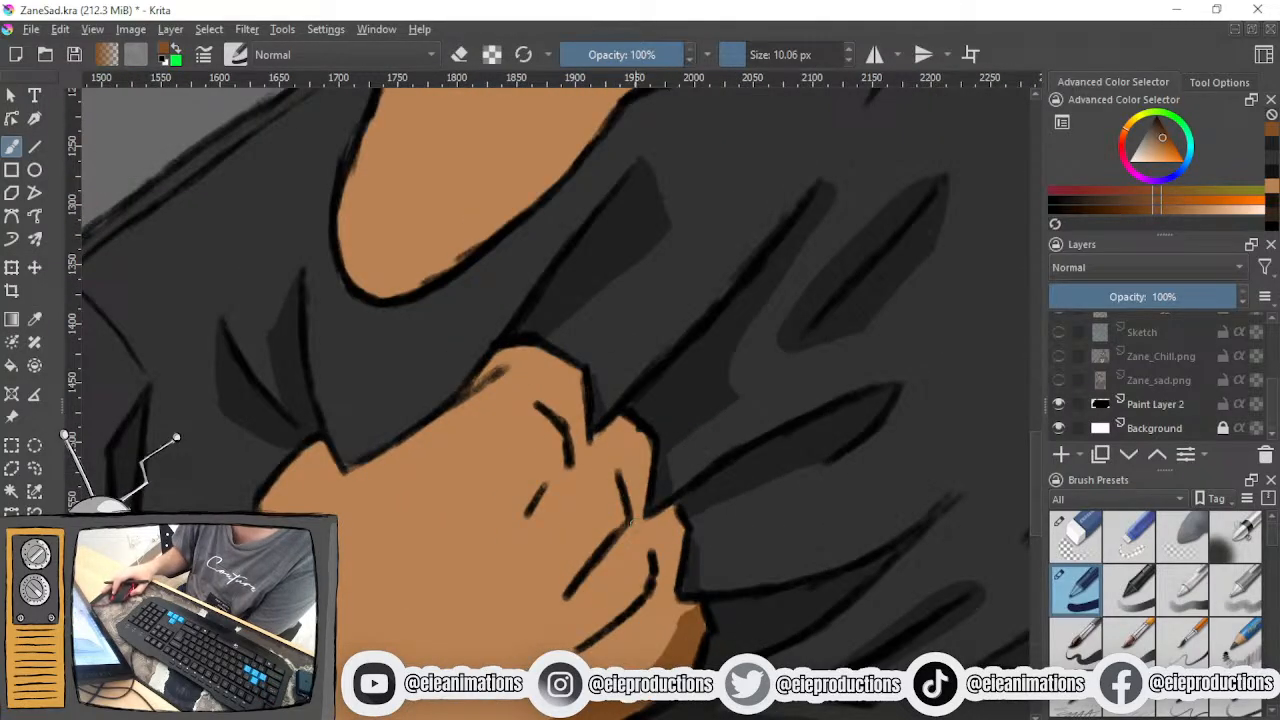
left_click_drag(598, 438, 569, 273)
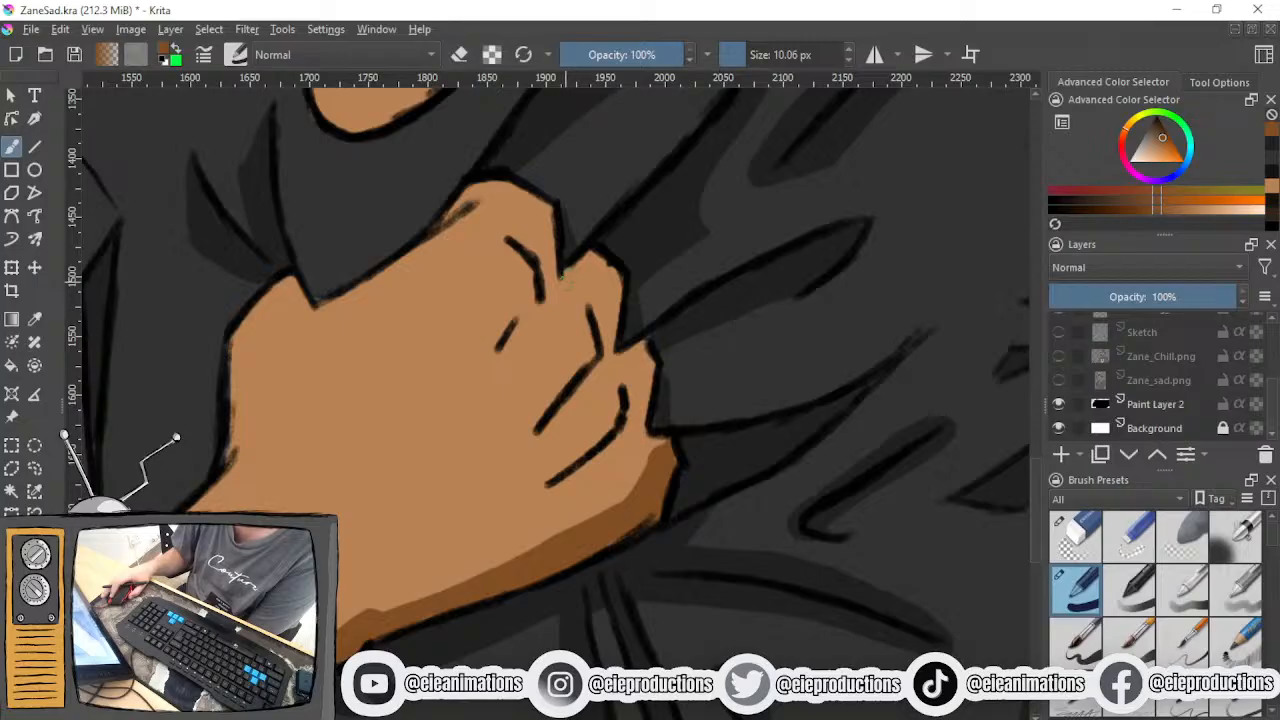
scroll(568, 278, "down", 3)
scroll(544, 325, "down", 2)
left_click_drag(352, 358, 578, 459)
scroll(578, 459, "up", 3)
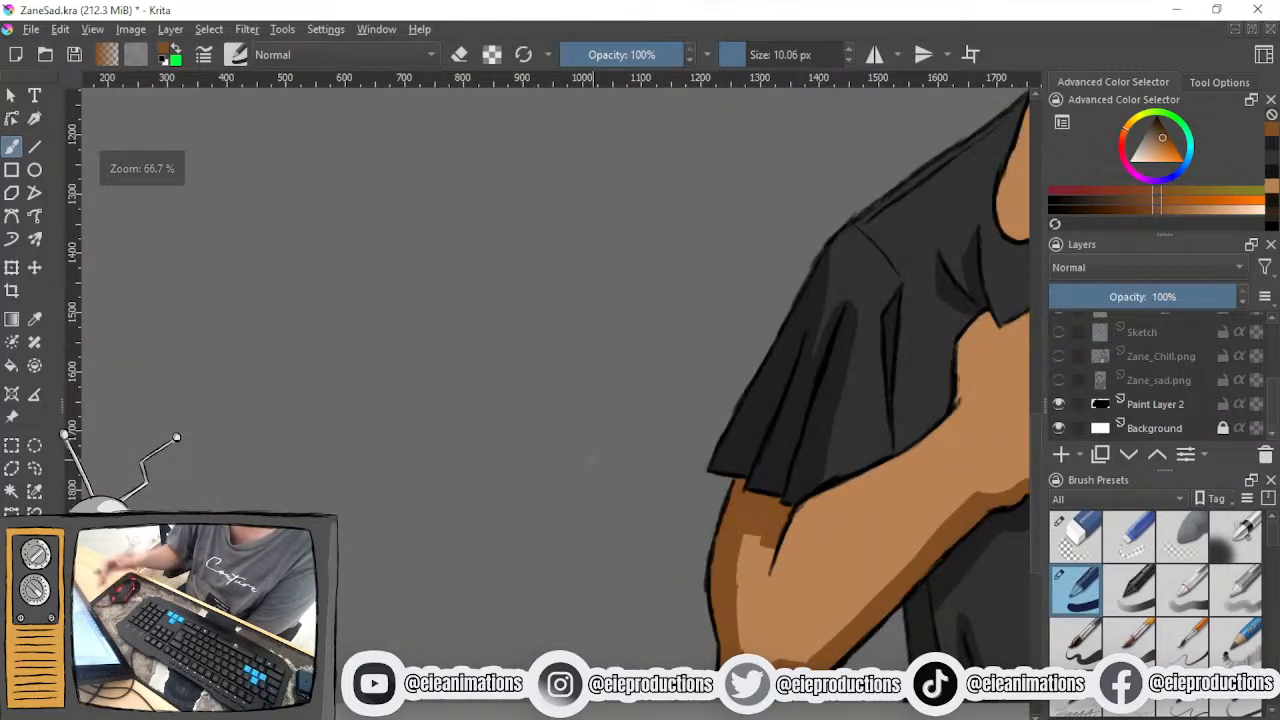
left_click_drag(414, 243, 546, 357)
mouse_move(416, 245)
left_mouse_down()
mouse_move(416, 172)
mouse_move(314, 377)
left_mouse_up()
mouse_move(545, 207)
left_mouse_down()
mouse_move(553, 362)
mouse_move(403, 504)
left_mouse_up()
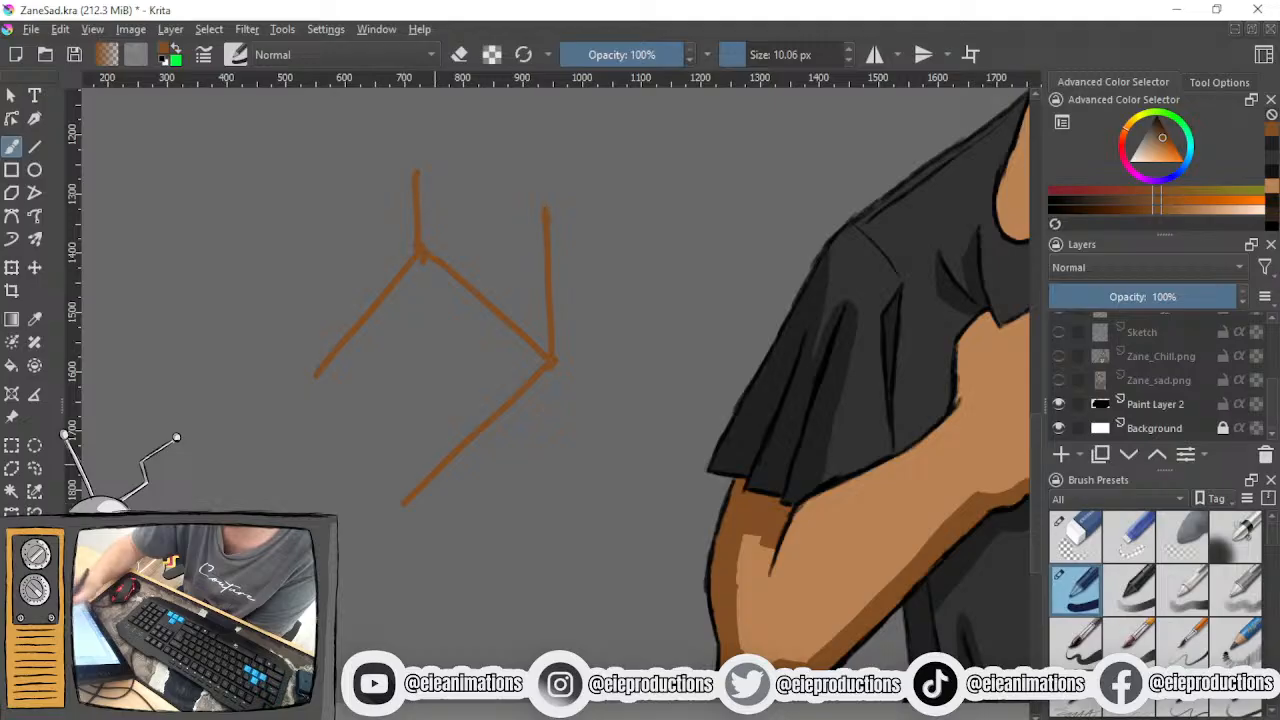
- Try hatching the diagram's upper plane, adding scalloped knuckles and long strokes on the lower plane, and undo the strokes
mouse_move(428, 176)
left_mouse_down()
mouse_move(518, 232)
mouse_move(540, 272)
mouse_move(542, 340)
left_mouse_up()
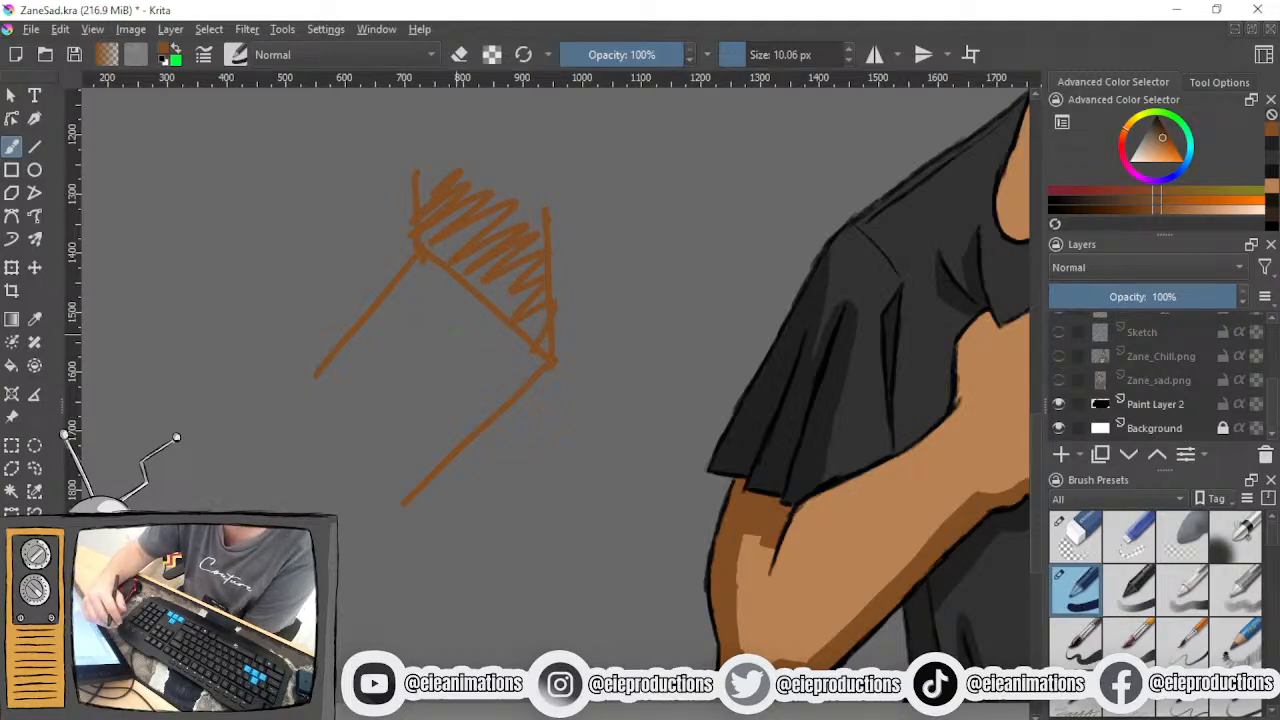
mouse_move(418, 198)
left_mouse_down()
mouse_move(488, 163)
mouse_move(557, 236)
left_mouse_up()
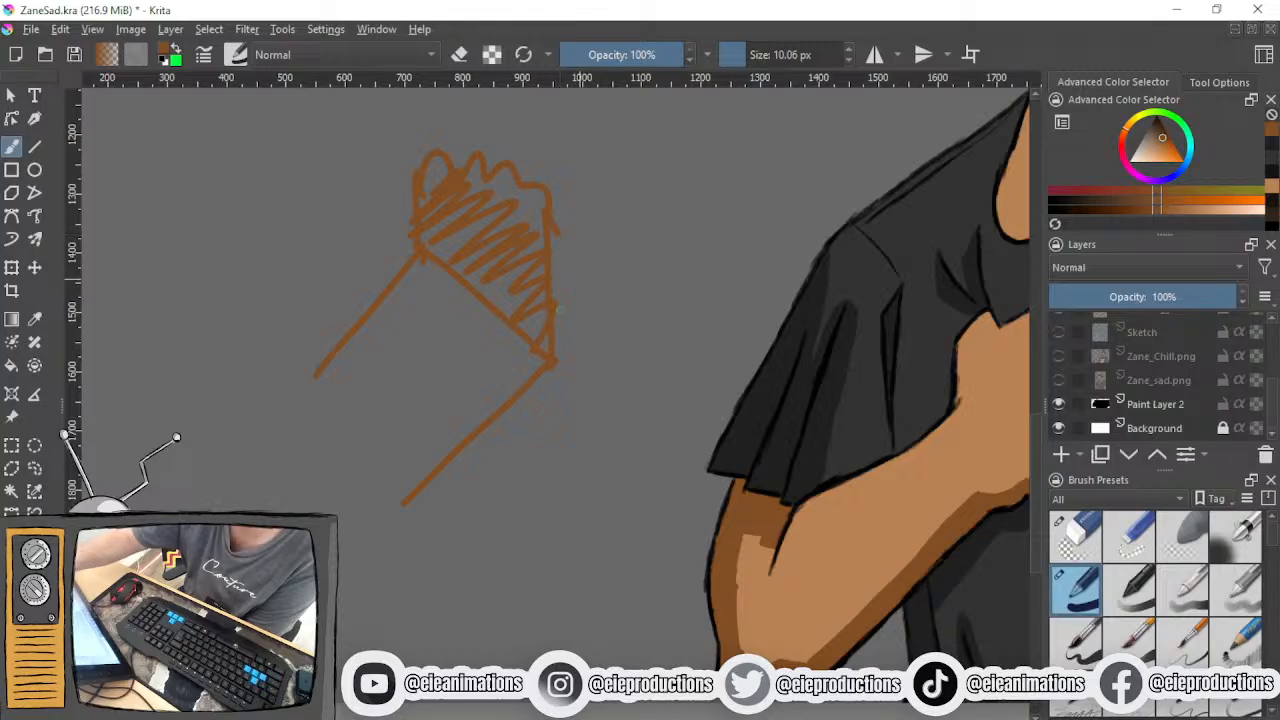
mouse_move(458, 280)
left_mouse_down()
mouse_move(359, 402)
mouse_move(385, 414)
mouse_move(556, 305)
mouse_move(392, 548)
left_mouse_up()
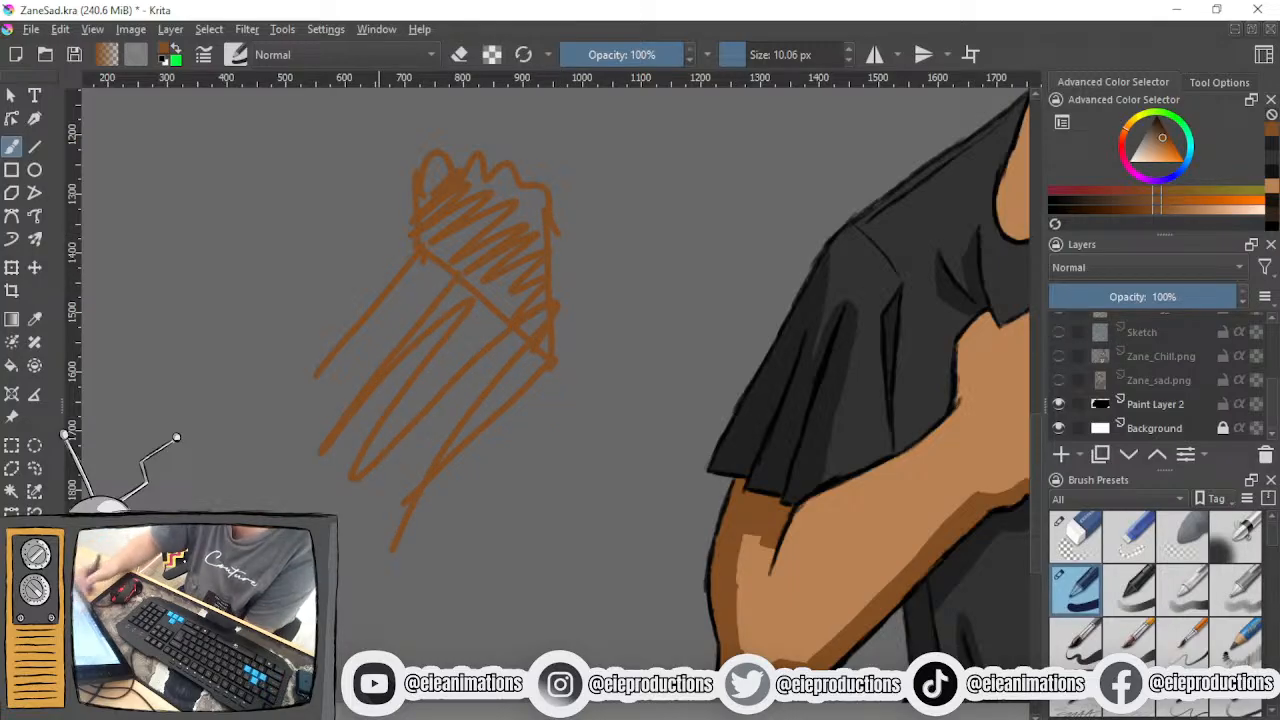
key("ctrl+z")
key("ctrl+z")
key("ctrl+z")
key("ctrl+z")
key("ctrl+z")
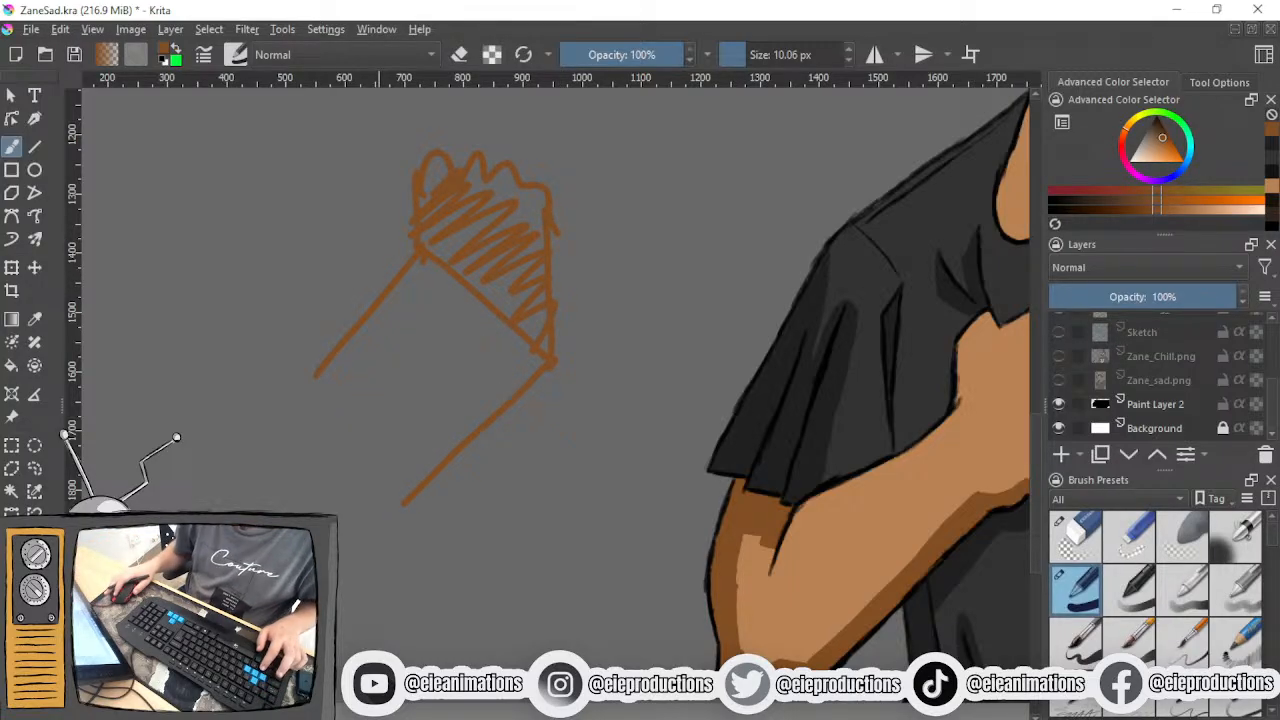
- Add a top edge, a light-direction arrow, a circle on each plane and a shadow edge across the lower plane to the diagram
left_click_drag(425, 522, 410, 645)
left_click_drag(408, 288, 568, 328)
mouse_move(715, 140)
left_mouse_down()
mouse_move(640, 235)
mouse_move(698, 230)
left_mouse_up()
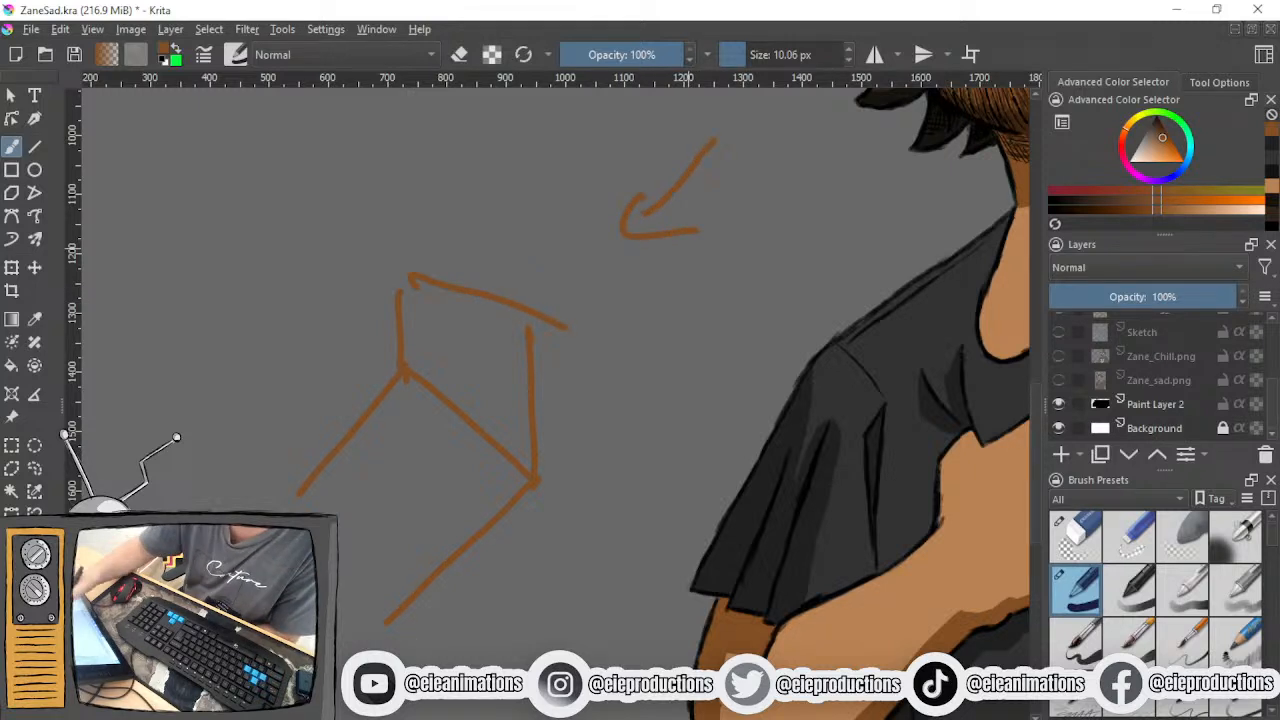
mouse_move(470, 308)
left_mouse_down()
mouse_move(505, 322)
mouse_move(440, 340)
left_mouse_up()
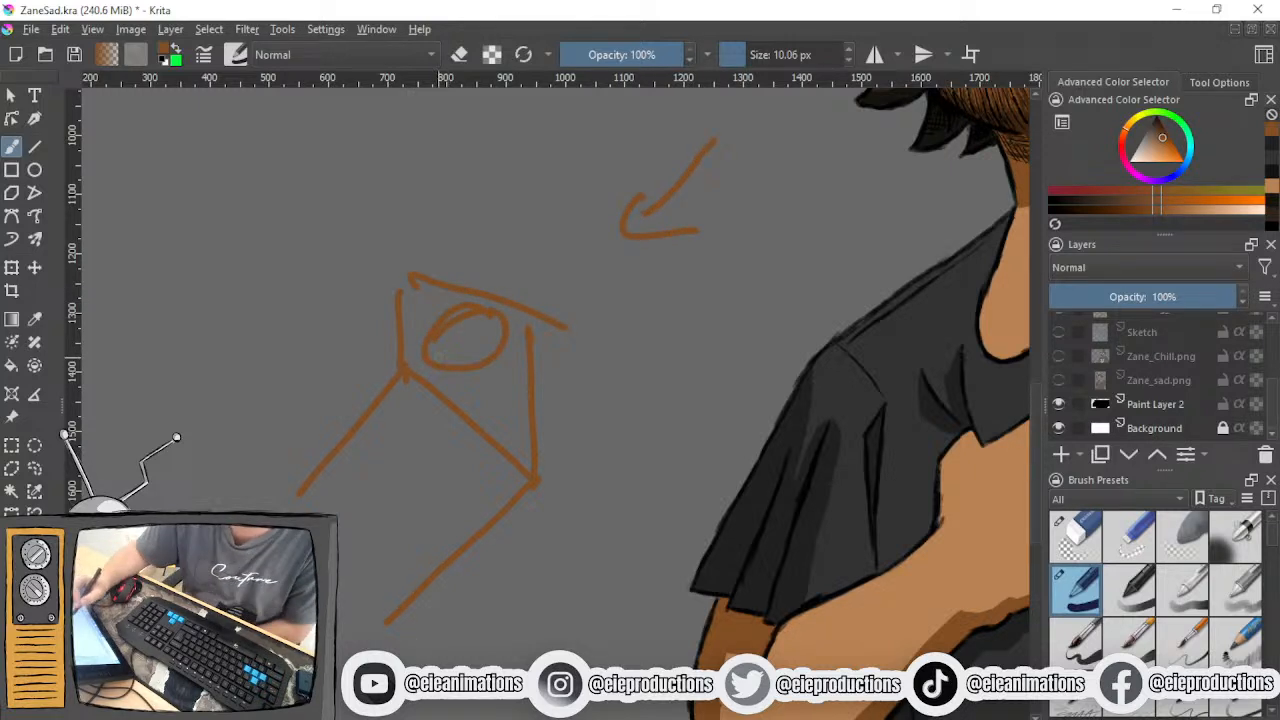
left_click_drag(372, 476, 388, 516)
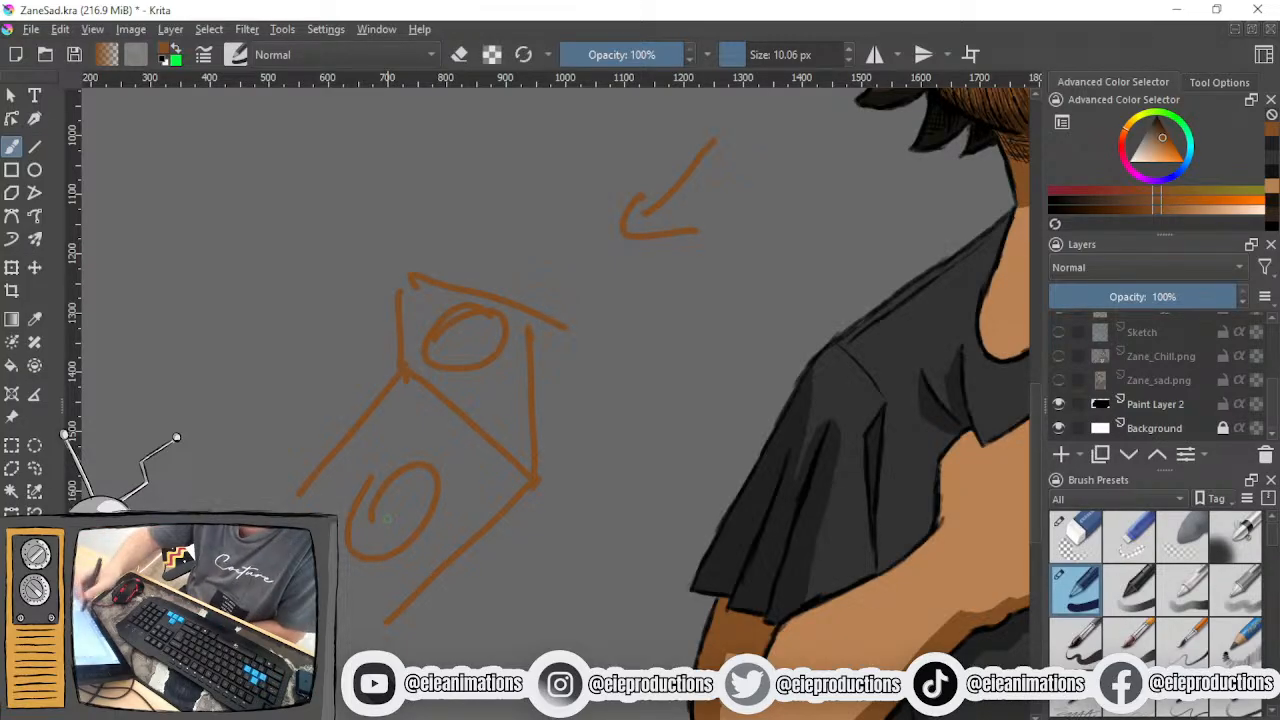
mouse_move(360, 487)
left_mouse_down()
mouse_move(418, 455)
mouse_move(488, 518)
mouse_move(468, 507)
left_mouse_up()
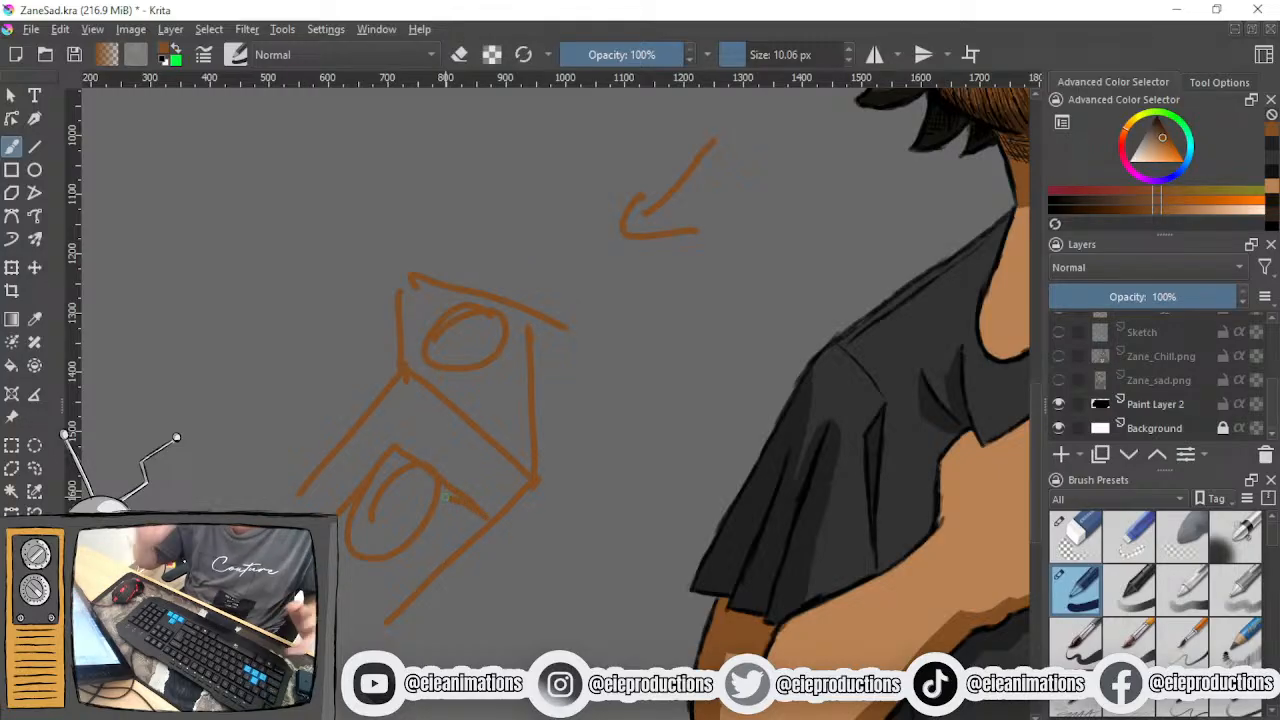
- Paint tapered brown shadows beneath the three finger crease lines on the clenched fist
scroll(434, 480, "down", 4)
left_click_drag(569, 502, 430, 489)
scroll(430, 473, "up", 5)
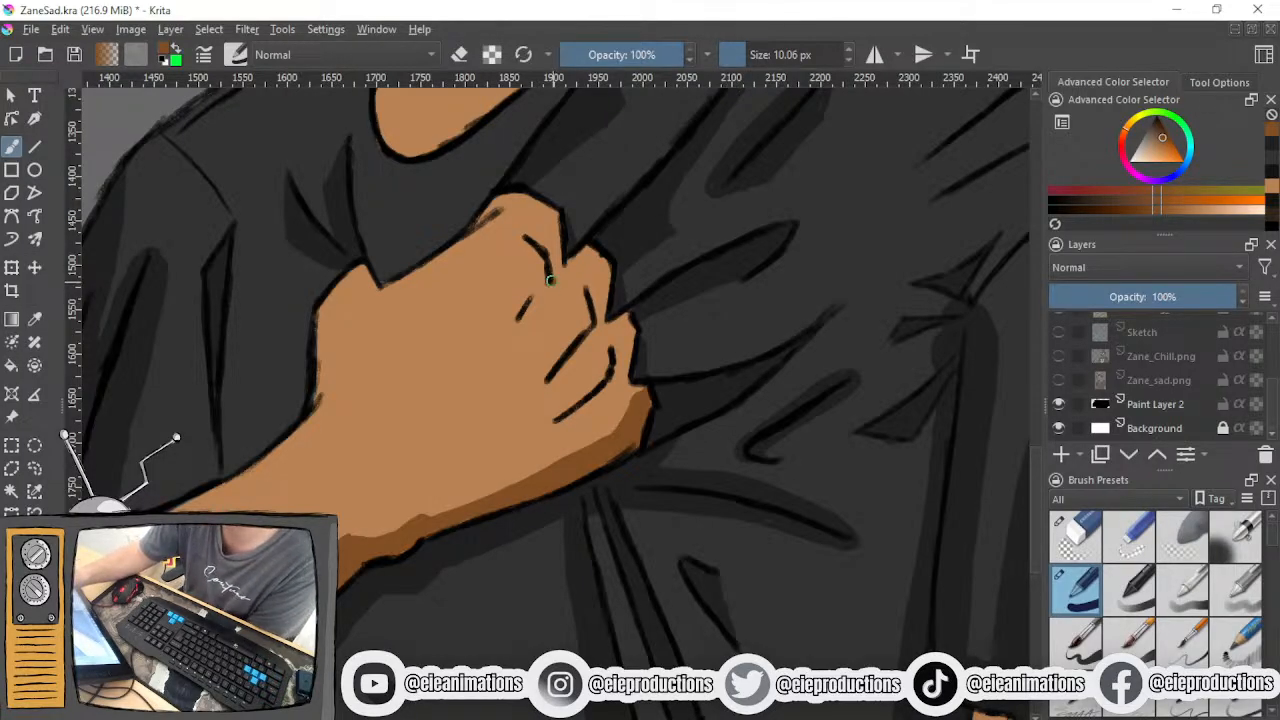
mouse_move(558, 306)
left_mouse_down()
mouse_move(494, 366)
mouse_move(547, 290)
mouse_move(516, 339)
mouse_move(553, 314)
mouse_move(553, 272)
mouse_move(530, 324)
mouse_move(592, 330)
mouse_move(585, 356)
mouse_move(500, 428)
left_mouse_up()
mouse_move(576, 350)
left_mouse_down()
mouse_move(500, 425)
mouse_move(516, 410)
mouse_move(501, 425)
mouse_move(592, 400)
left_mouse_up()
mouse_move(538, 440)
left_mouse_down()
mouse_move(611, 401)
mouse_move(615, 367)
mouse_move(596, 407)
mouse_move(527, 444)
left_mouse_up()
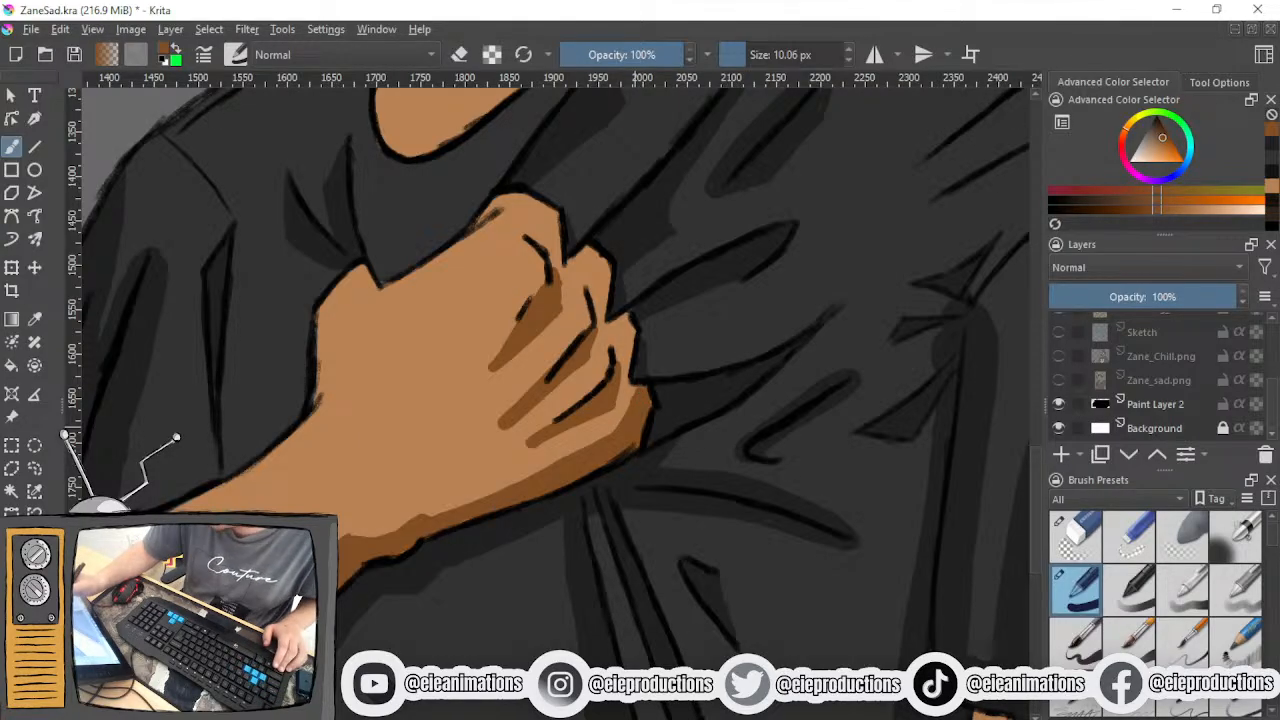
- Sample the light skin tone and trim the finger crease shadows into narrower, pointed shapes
left_click(479, 396, "ctrl")
mouse_move(489, 372)
left_mouse_down()
mouse_move(530, 344)
mouse_move(490, 370)
left_mouse_up()
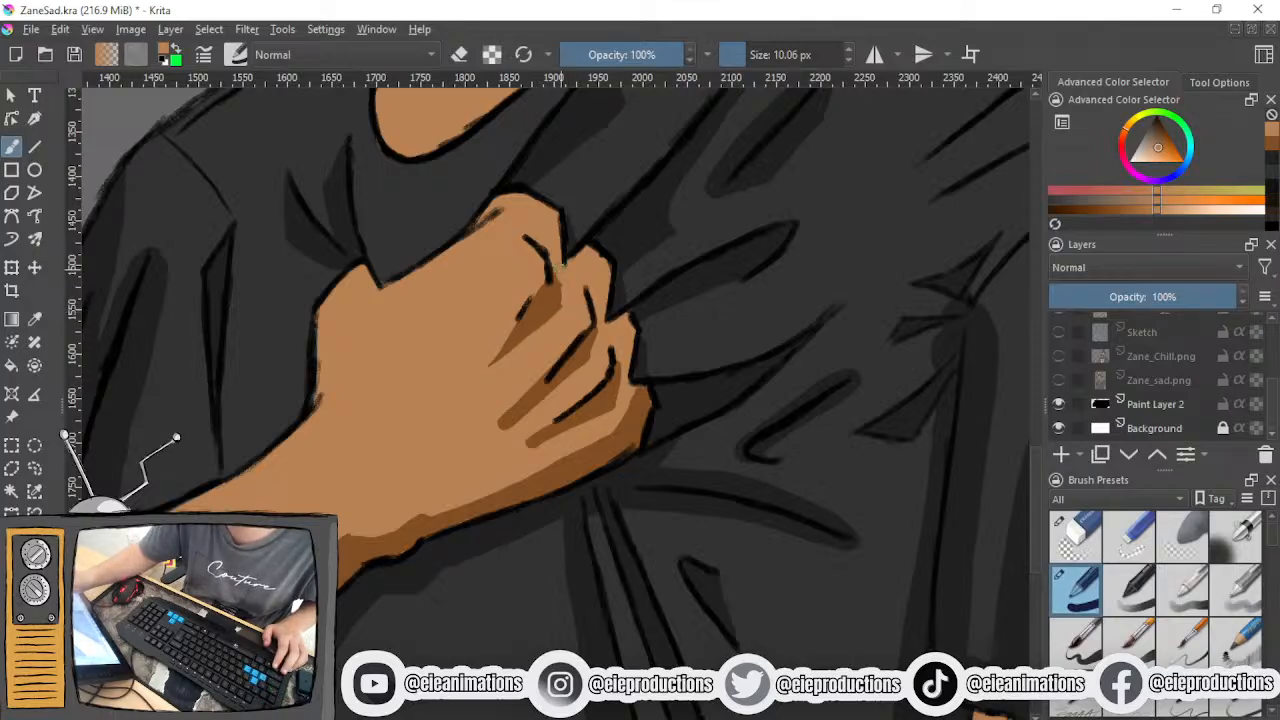
left_click_drag(561, 283, 560, 312)
left_click_drag(480, 436, 593, 361)
mouse_move(495, 421)
left_mouse_down()
mouse_move(543, 365)
mouse_move(500, 422)
mouse_move(588, 358)
left_mouse_up()
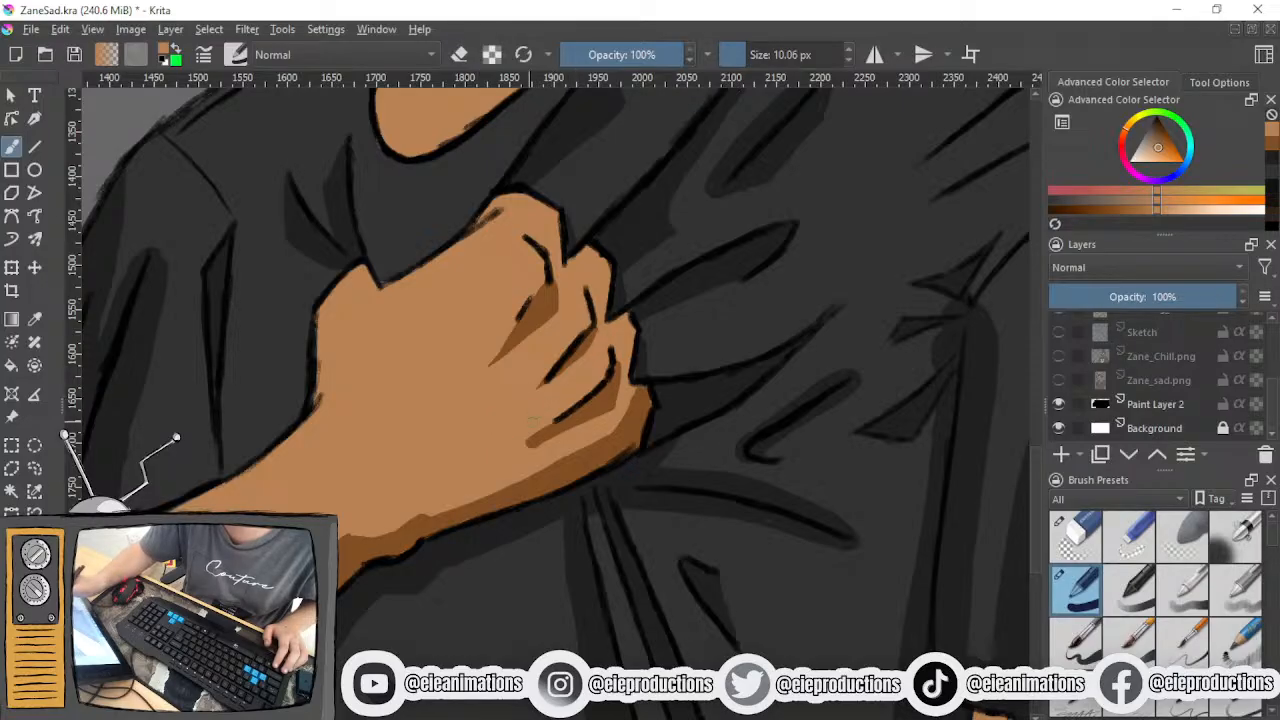
left_click_drag(526, 438, 610, 412)
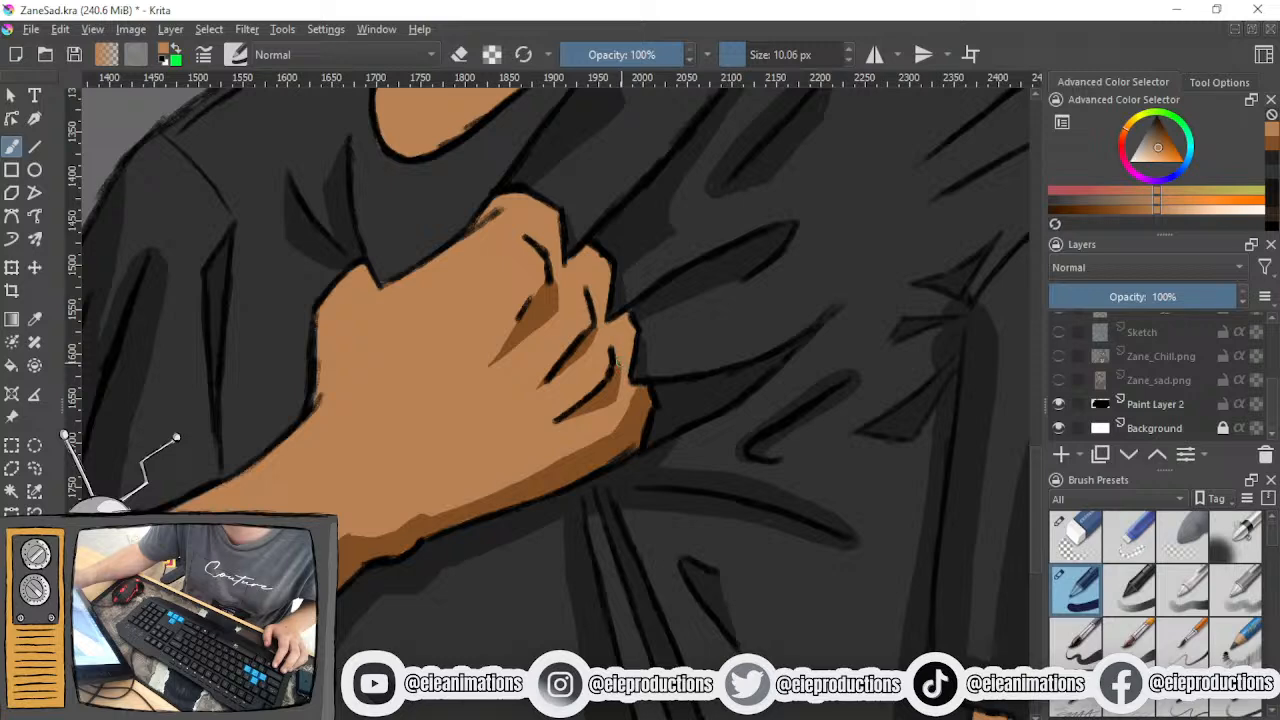
- Sample the brown skin shadow and repaint the shadow beneath the middle finger crease
left_click(605, 400, "ctrl")
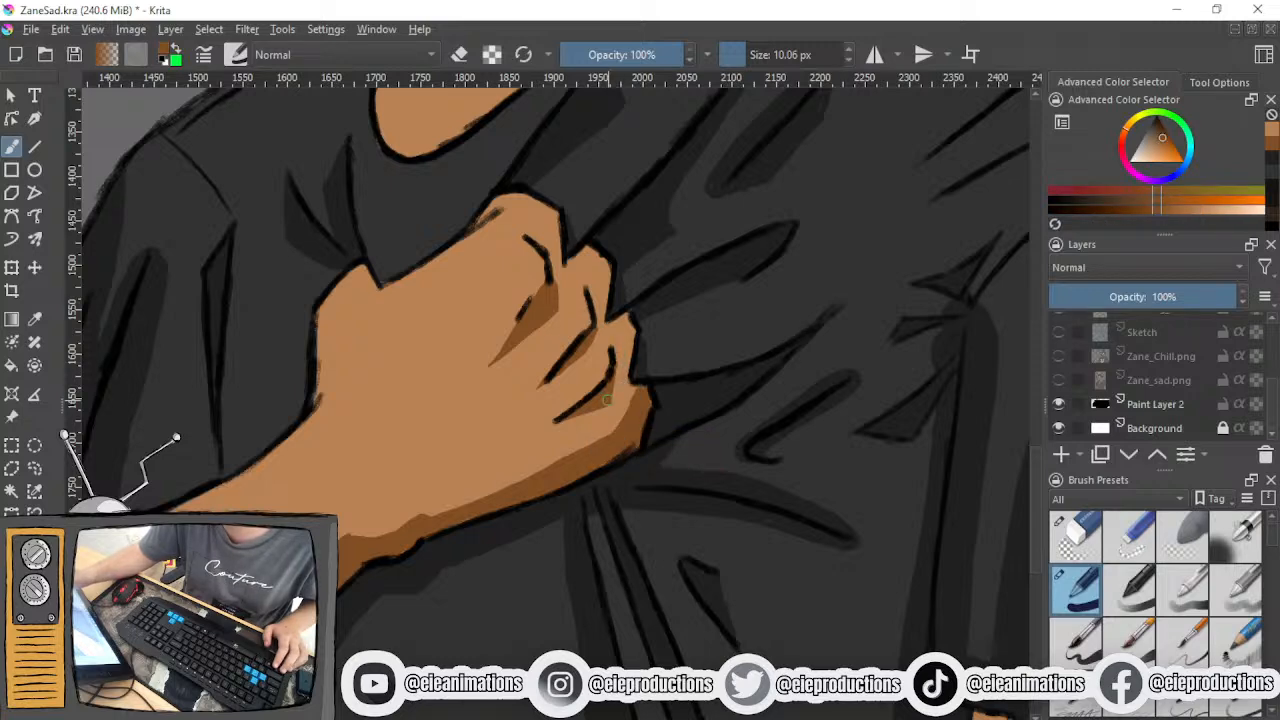
mouse_move(544, 383)
left_mouse_down()
mouse_move(583, 361)
mouse_move(596, 328)
left_mouse_up()
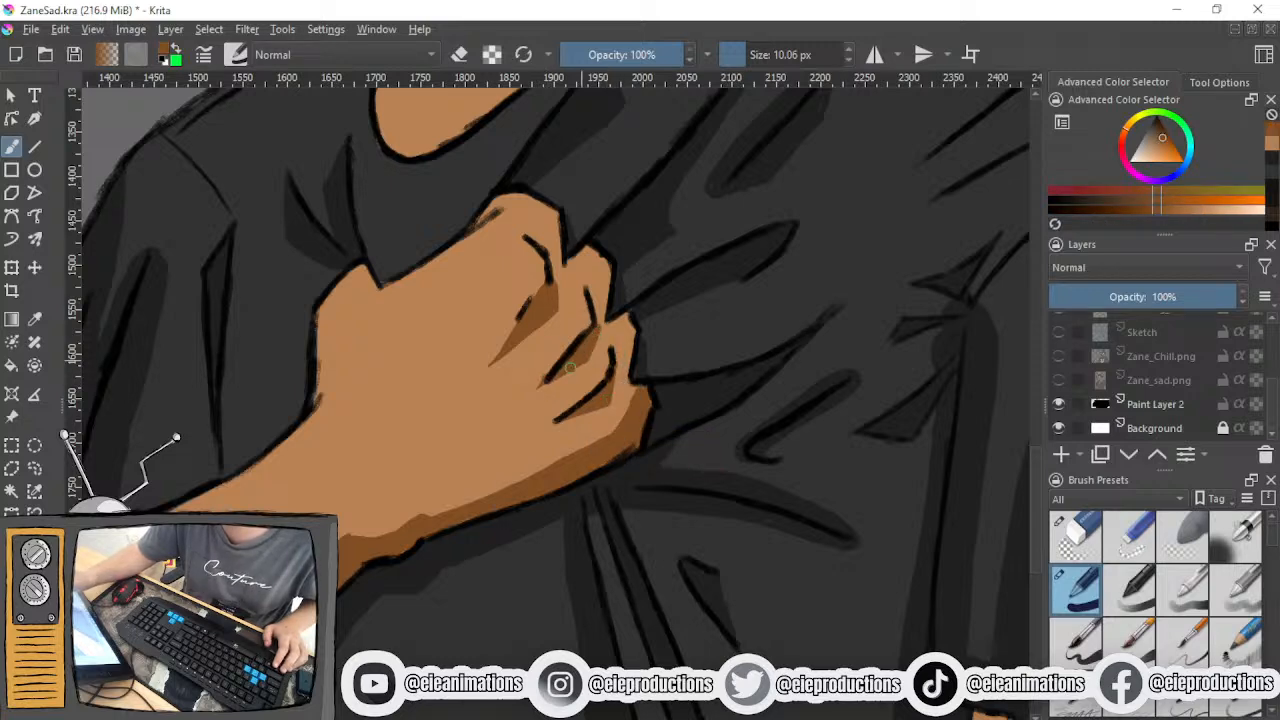
mouse_move(550, 377)
left_mouse_down()
mouse_move(583, 362)
mouse_move(597, 330)
left_mouse_up()
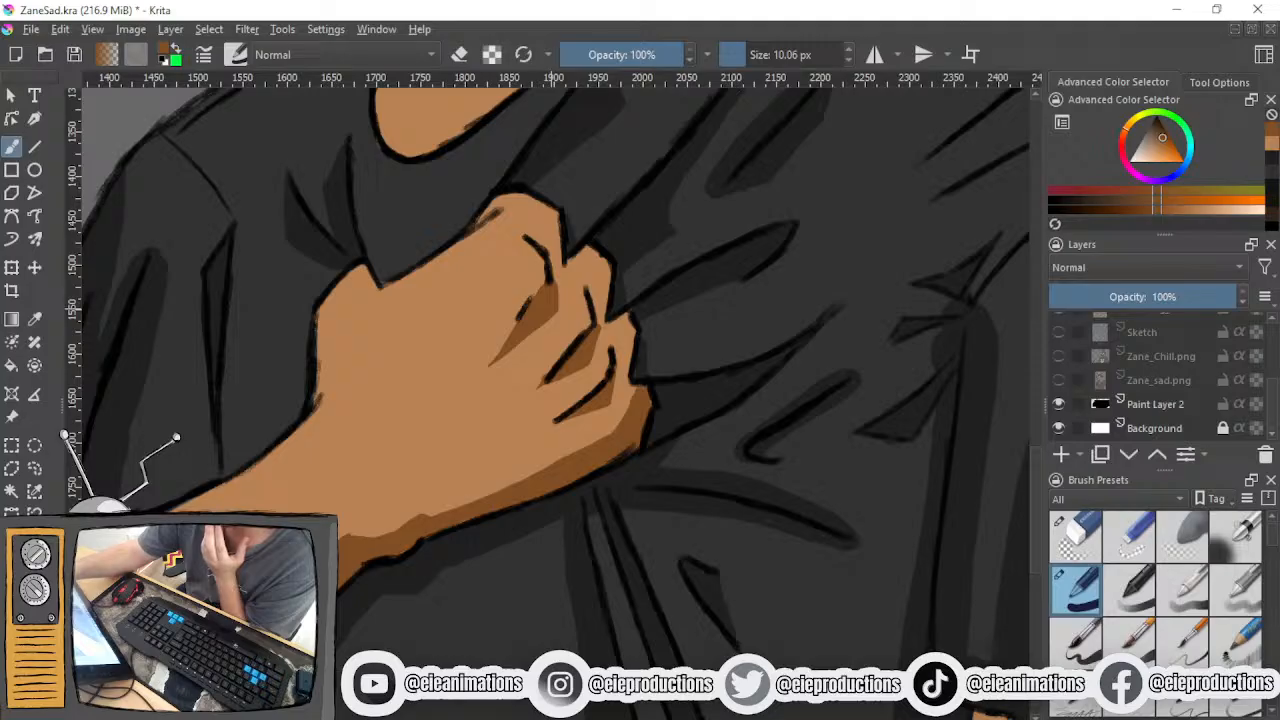
- Outline a brown shadow area from the knuckles across the back of the hand to the wrist, thickening its upper and wrist-side edges
mouse_move(551, 315)
left_mouse_down()
mouse_move(601, 379)
mouse_move(620, 431)
left_mouse_up()
mouse_move(532, 301)
left_mouse_down()
mouse_move(511, 278)
mouse_move(391, 381)
mouse_move(425, 517)
mouse_move(365, 402)
mouse_move(423, 353)
left_mouse_up()
mouse_move(385, 391)
left_mouse_down()
mouse_move(388, 458)
mouse_move(408, 492)
left_mouse_up()
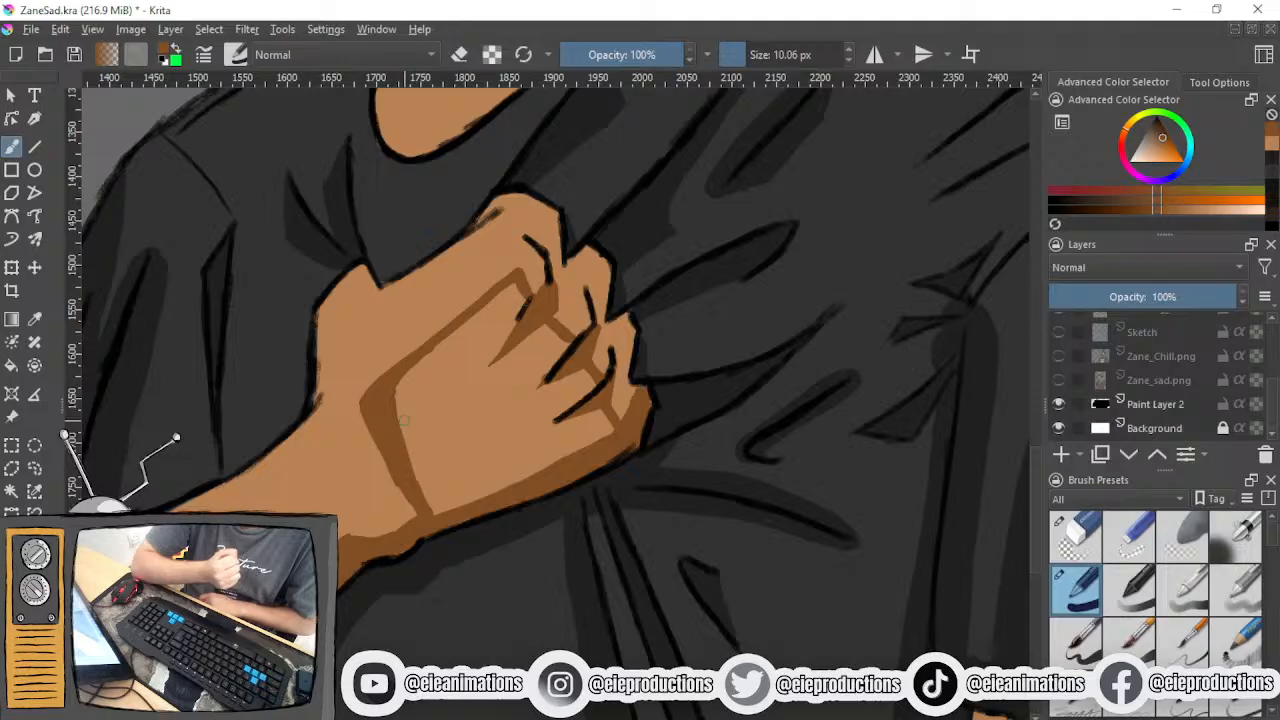
mouse_move(504, 316)
left_mouse_down()
mouse_move(516, 292)
mouse_move(441, 347)
mouse_move(395, 435)
mouse_move(420, 440)
left_mouse_up()
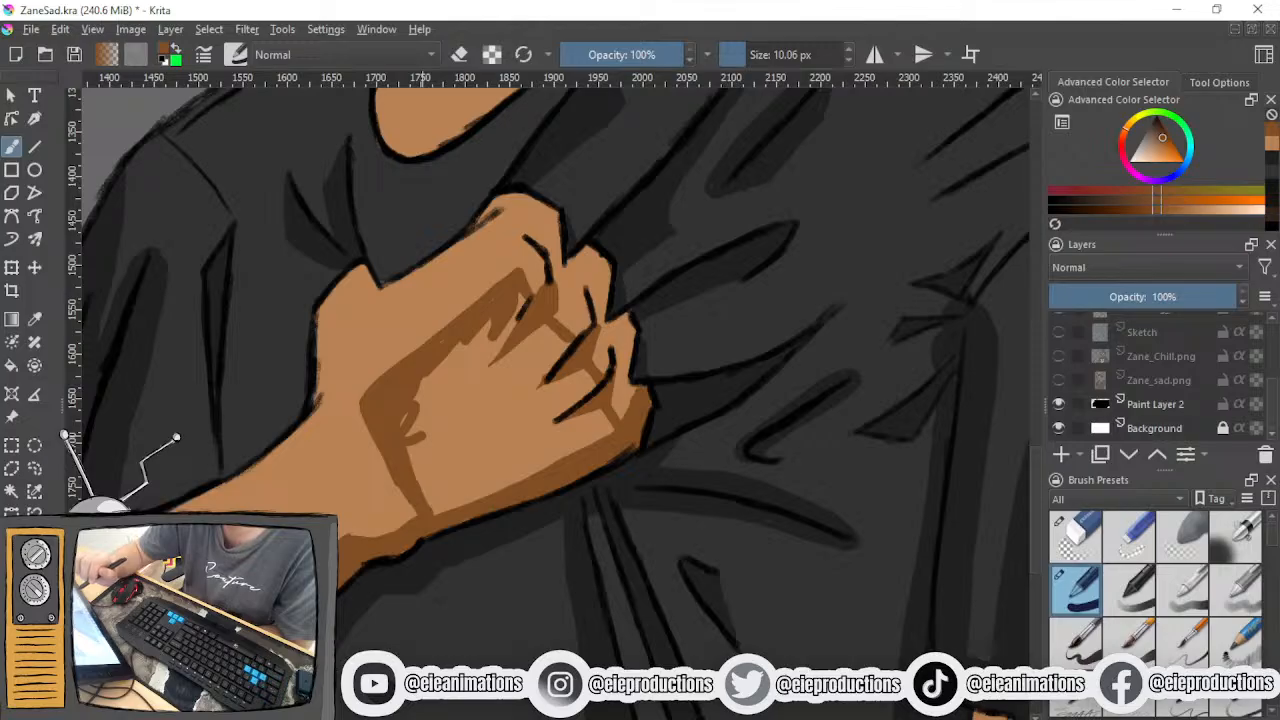
mouse_move(354, 402)
left_mouse_down()
mouse_move(410, 510)
mouse_move(366, 415)
mouse_move(376, 467)
left_mouse_up()
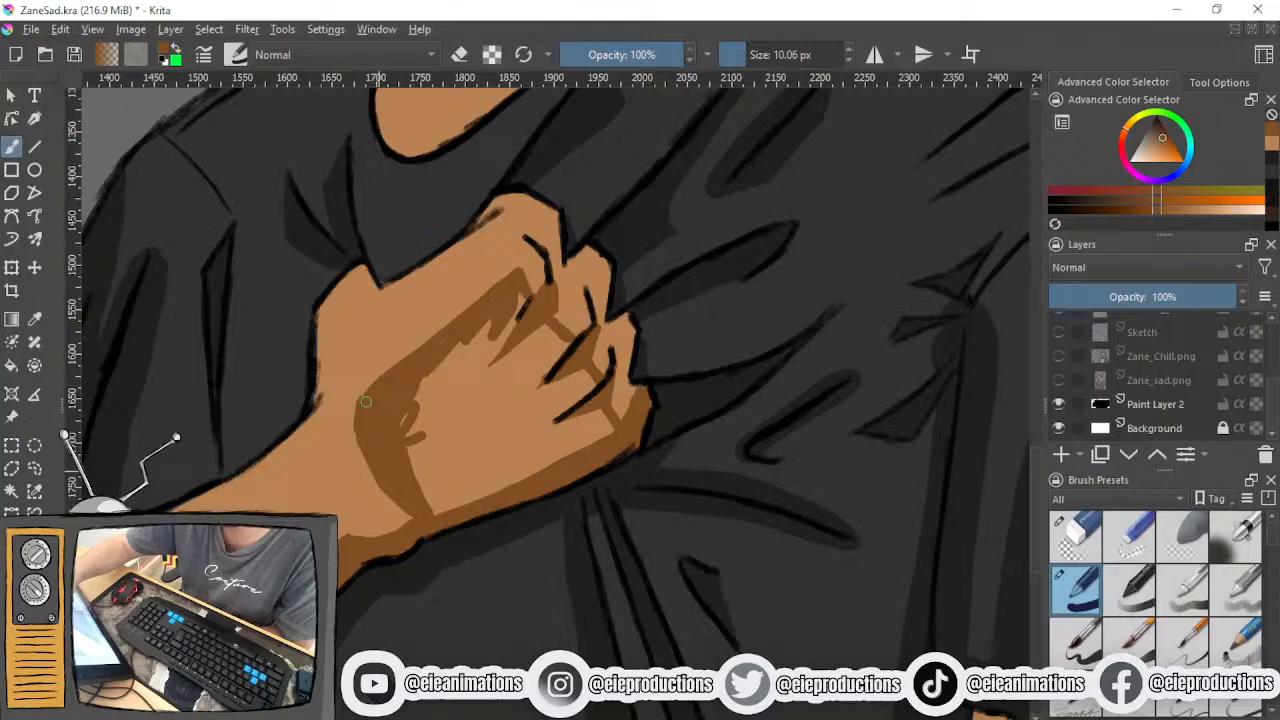
- Fill the shadow area on the back of the hand and lower fingers with brown, using a 25.67 px brush
mouse_move(486, 326)
left_mouse_down()
mouse_move(440, 380)
mouse_move(519, 311)
mouse_move(410, 430)
mouse_move(440, 390)
mouse_move(445, 505)
mouse_move(594, 421)
left_mouse_up()
mouse_move(578, 402)
left_mouse_down()
mouse_move(571, 376)
mouse_move(585, 382)
left_mouse_up()
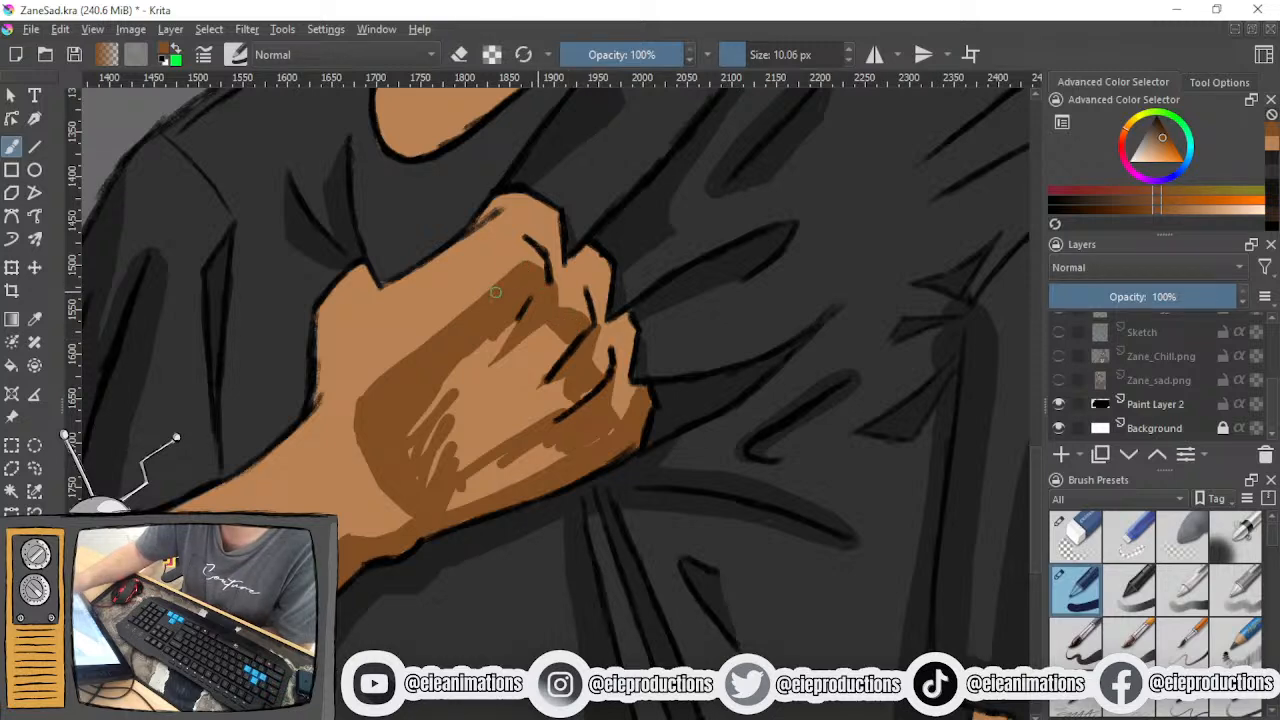
mouse_move(488, 342)
left_mouse_down()
mouse_move(442, 390)
mouse_move(434, 430)
mouse_move(469, 402)
mouse_move(438, 461)
mouse_move(437, 433)
mouse_move(426, 458)
mouse_move(448, 462)
mouse_move(439, 490)
left_mouse_up()
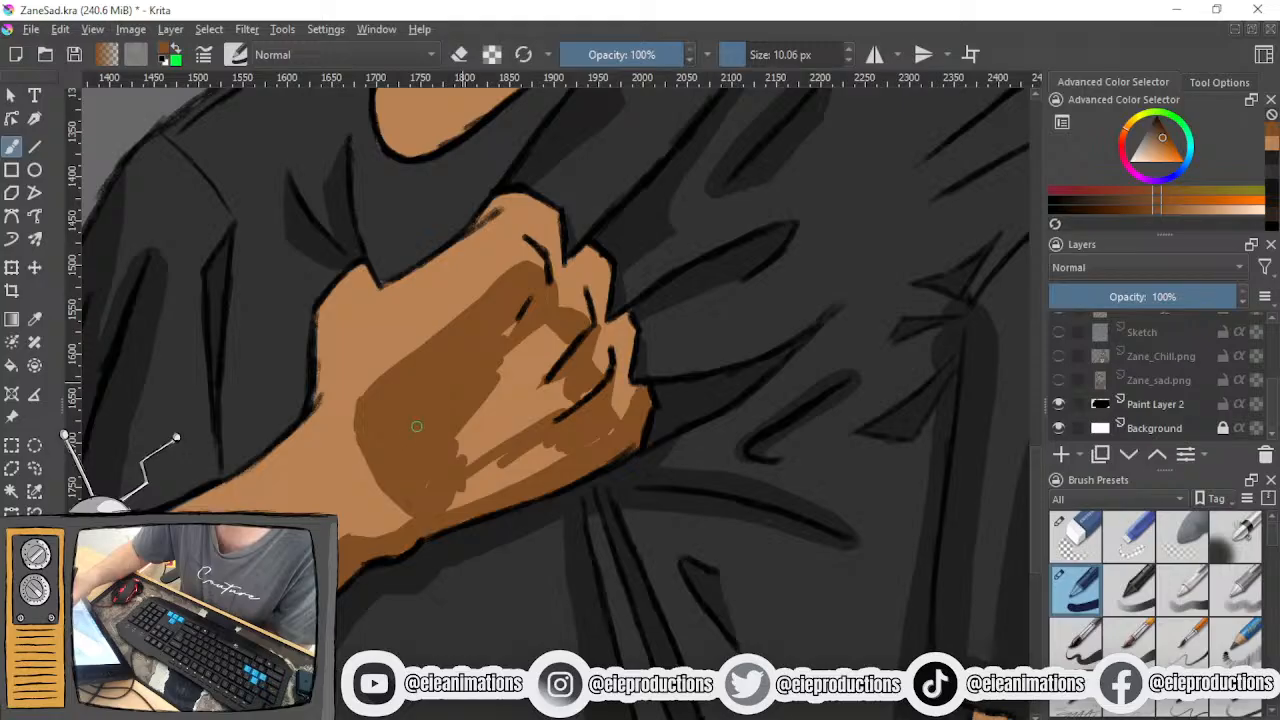
left_click(754, 61)
mouse_move(530, 335)
left_mouse_down()
mouse_move(481, 368)
mouse_move(468, 403)
mouse_move(522, 384)
mouse_move(517, 415)
mouse_move(547, 413)
mouse_move(587, 392)
mouse_move(557, 444)
mouse_move(612, 432)
mouse_move(449, 497)
mouse_move(425, 494)
mouse_move(473, 456)
mouse_move(459, 445)
mouse_move(475, 418)
mouse_move(505, 433)
mouse_move(483, 470)
mouse_move(500, 494)
mouse_move(438, 516)
left_mouse_up()
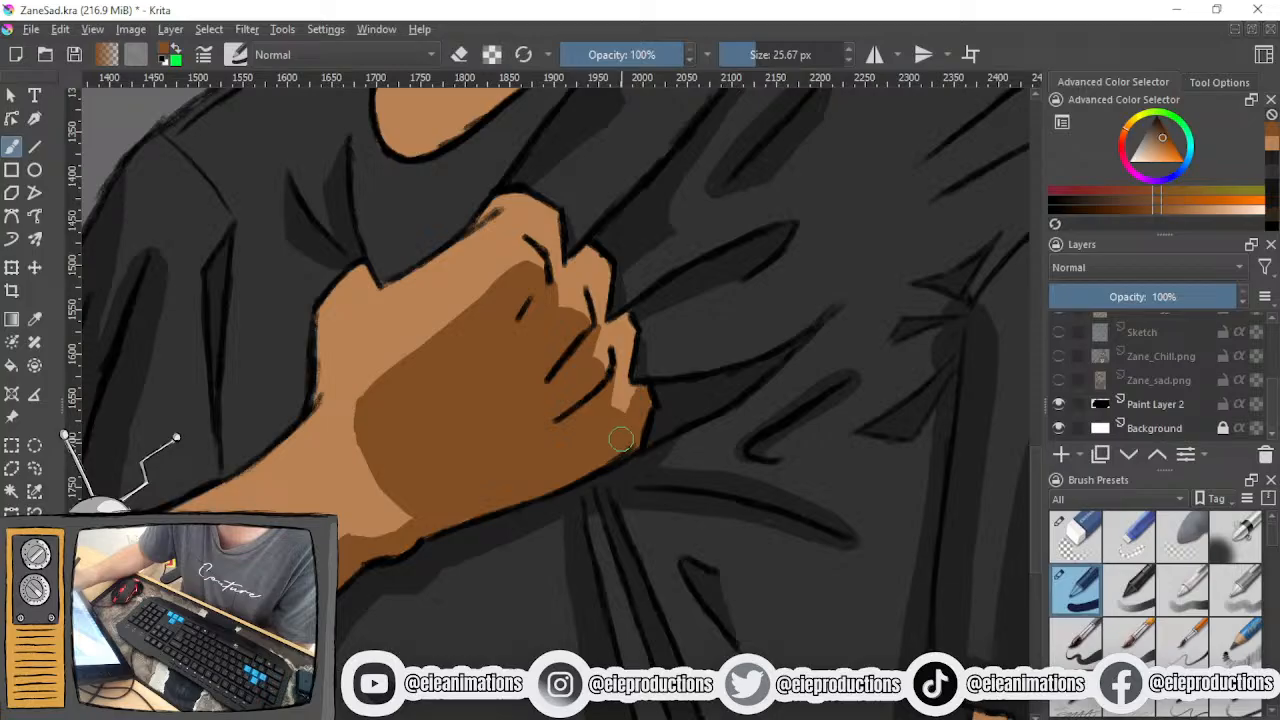
- Reduce the brush size to 11.10 px and draw a vertical brown shadow edge down the hanging arm below the sleeve
left_click(747, 58)
scroll(658, 114, "down", 4)
left_click_drag(647, 209, 448, 515)
scroll(450, 513, "down", 1)
scroll(518, 601, "up", 2)
left_click_drag(518, 601, 460, 640)
scroll(473, 490, "up", 4)
left_click_drag(467, 489, 454, 628)
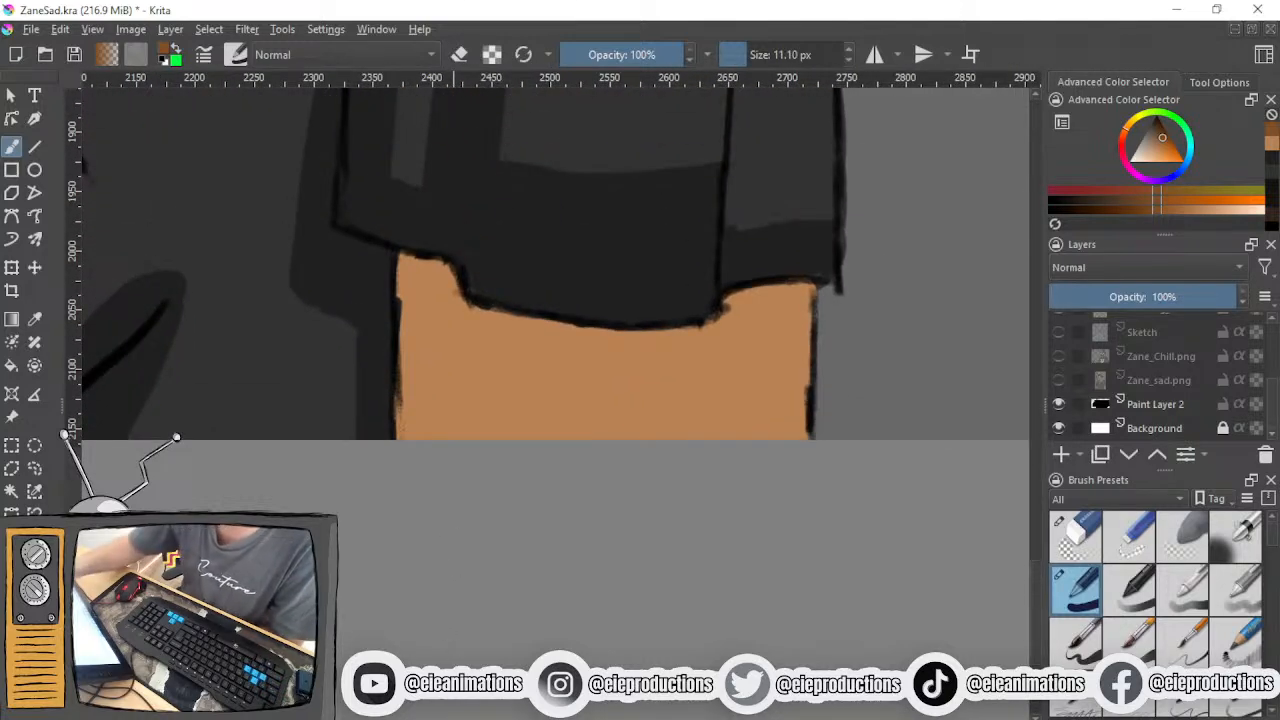
left_click_drag(475, 320, 468, 440)
- Try several brown shadow edges across the hanging arm below the sleeve hem, undoing the strokes
left_click_drag(482, 347, 735, 368)
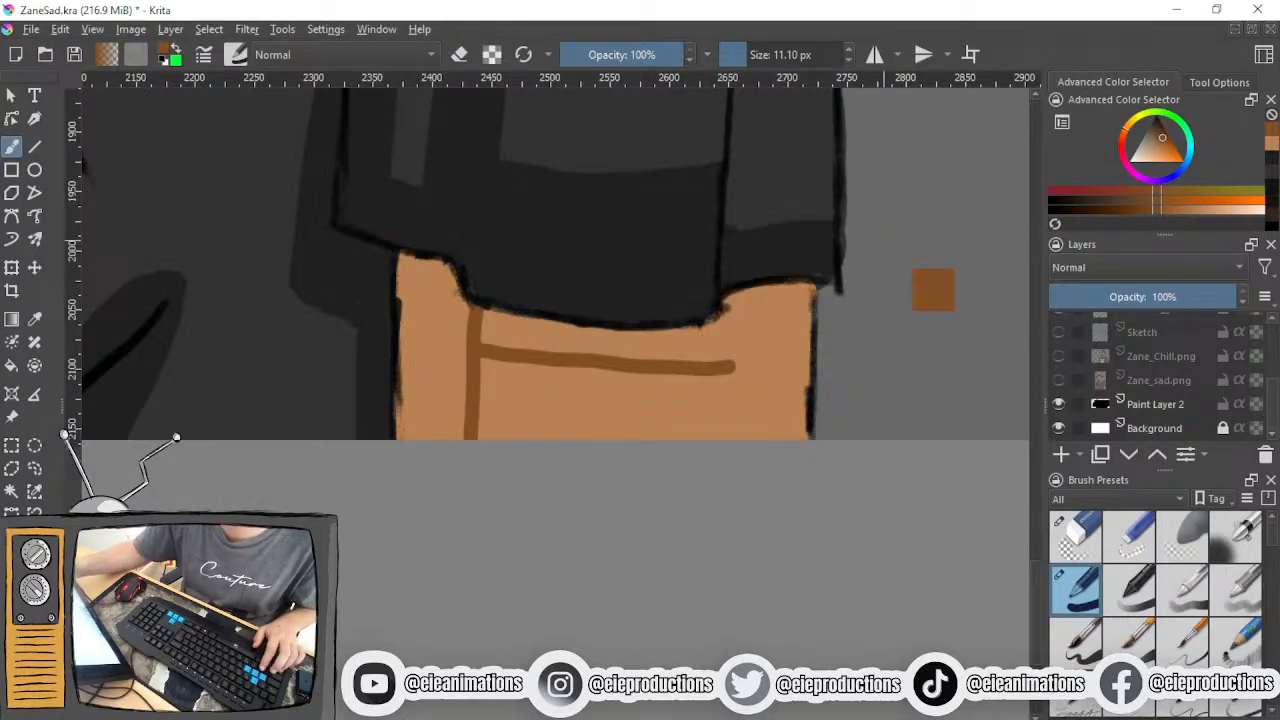
key("ctrl+z")
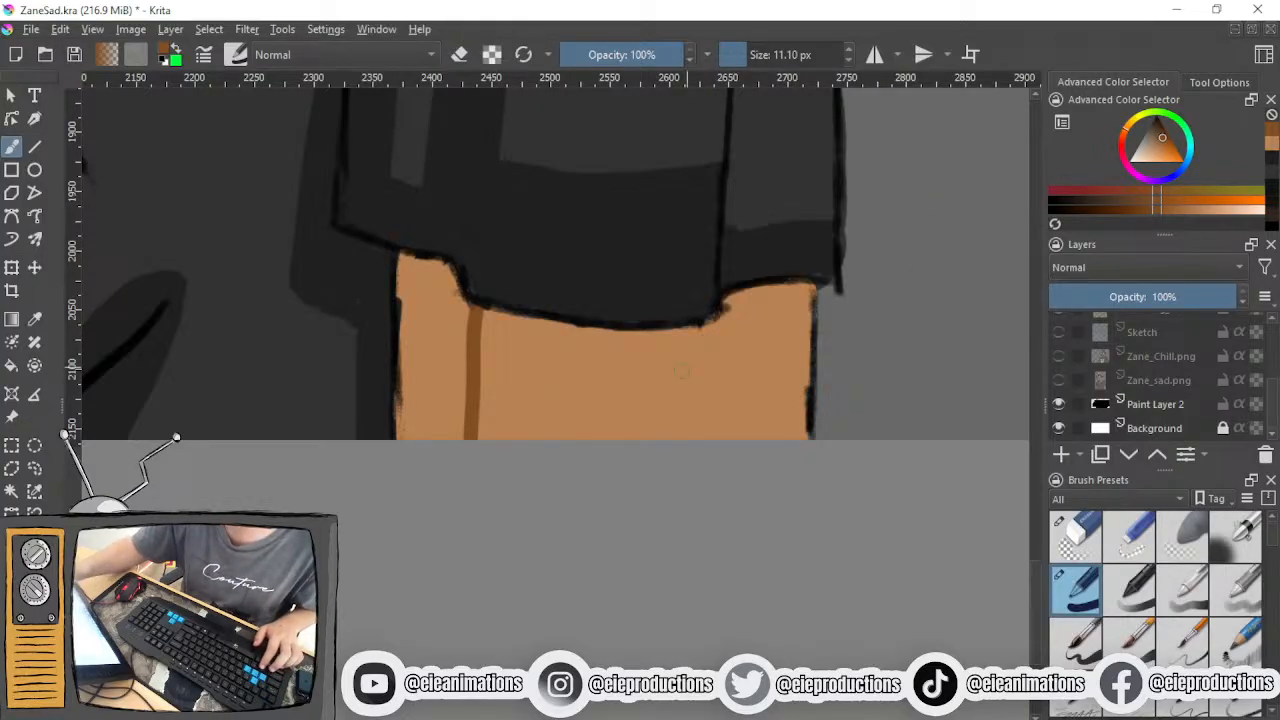
left_click(454, 363)
left_click_drag(460, 366, 666, 366)
key("ctrl+z")
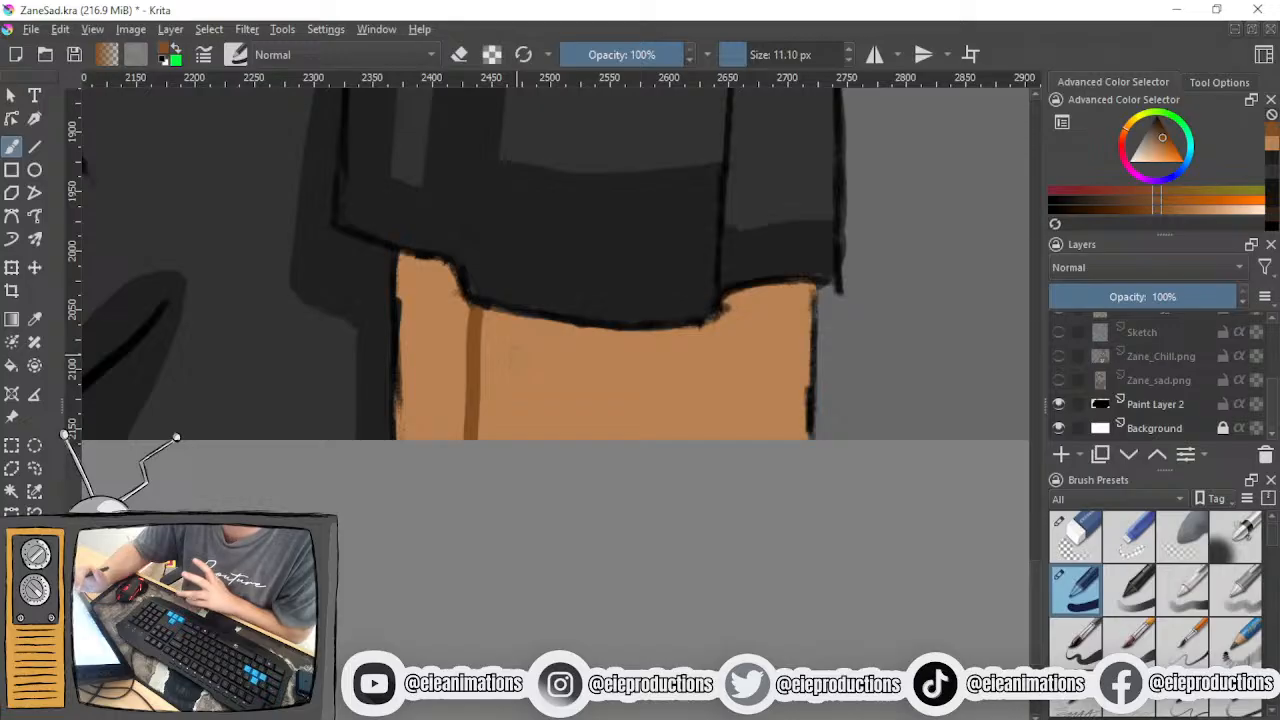
mouse_move(430, 371)
left_mouse_down()
mouse_move(568, 376)
mouse_move(457, 358)
mouse_move(526, 374)
mouse_move(488, 376)
mouse_move(614, 378)
left_mouse_up()
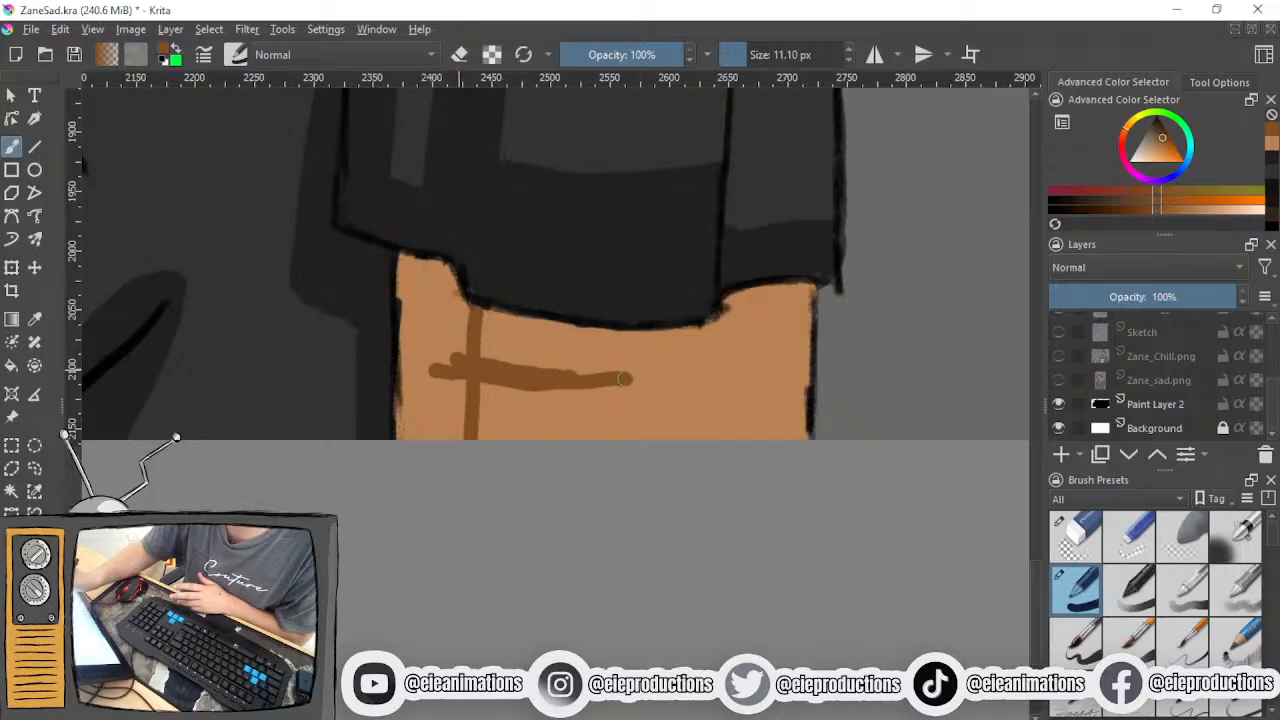
mouse_move(537, 384)
left_mouse_down()
mouse_move(625, 383)
mouse_move(653, 356)
mouse_move(794, 341)
left_mouse_up()
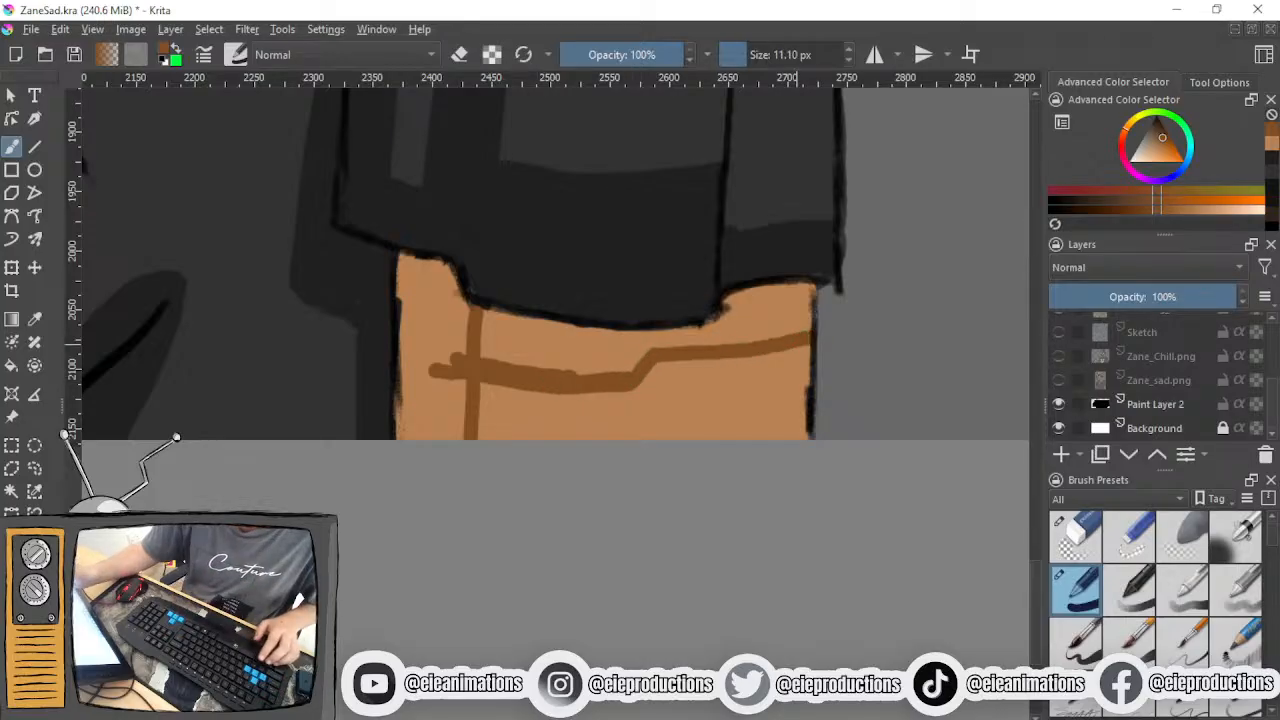
key("ctrl+z")
- Sketch two offset boxes with a light-direction arrow on the empty background beside the figure, and undo the sketch
key("ctrl+z")
key("ctrl+z")
key("ctrl+z")
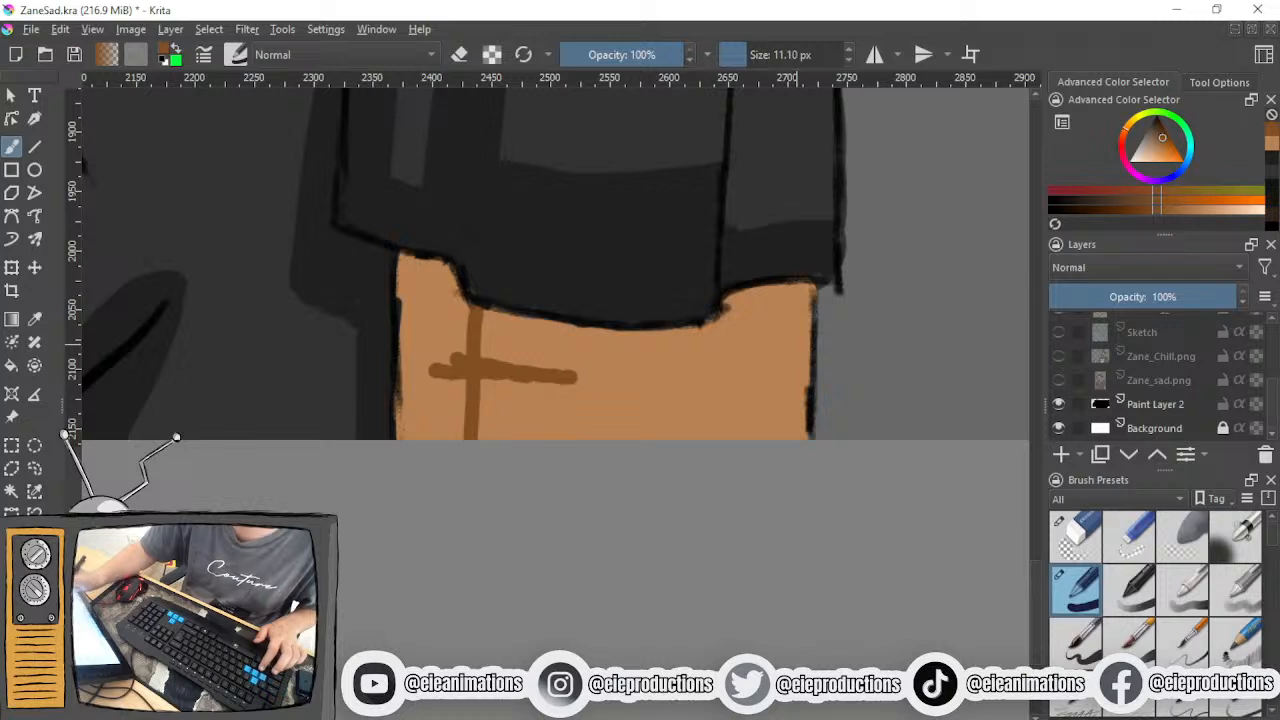
left_click_drag(967, 311, 420, 604)
mouse_move(508, 209)
left_mouse_down()
mouse_move(529, 343)
mouse_move(706, 186)
mouse_move(510, 188)
left_mouse_up()
mouse_move(474, 393)
left_mouse_down()
mouse_move(630, 539)
mouse_move(715, 424)
mouse_move(484, 384)
left_mouse_up()
key("ctrl+z")
mouse_move(394, 392)
left_mouse_down()
mouse_move(376, 516)
mouse_move(566, 541)
mouse_move(602, 441)
mouse_move(533, 372)
mouse_move(368, 379)
left_mouse_up()
mouse_move(908, 113)
left_mouse_down()
mouse_move(866, 160)
mouse_move(863, 229)
left_mouse_up()
left_click_drag(690, 342, 560, 538)
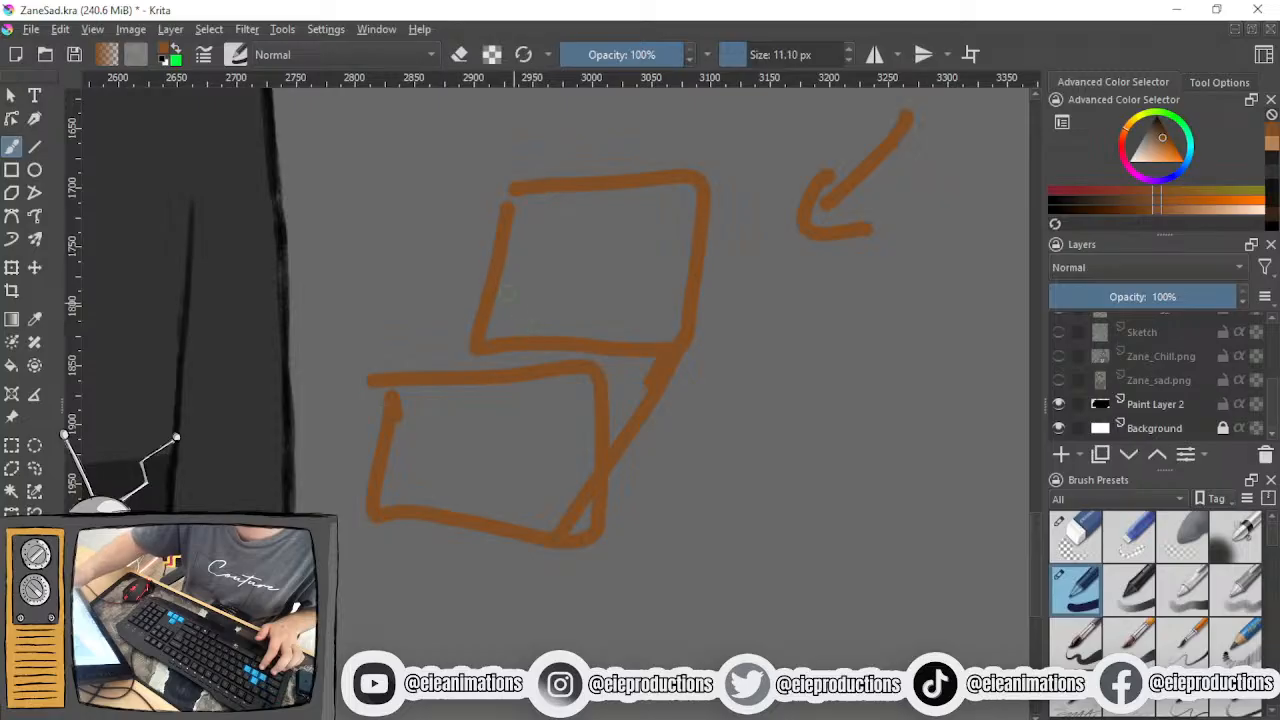
left_click_drag(510, 188, 342, 455)
key("ctrl+z")
key("ctrl+z")
key("ctrl+z")
key("ctrl+z")
key("ctrl+z")
key("ctrl+z")
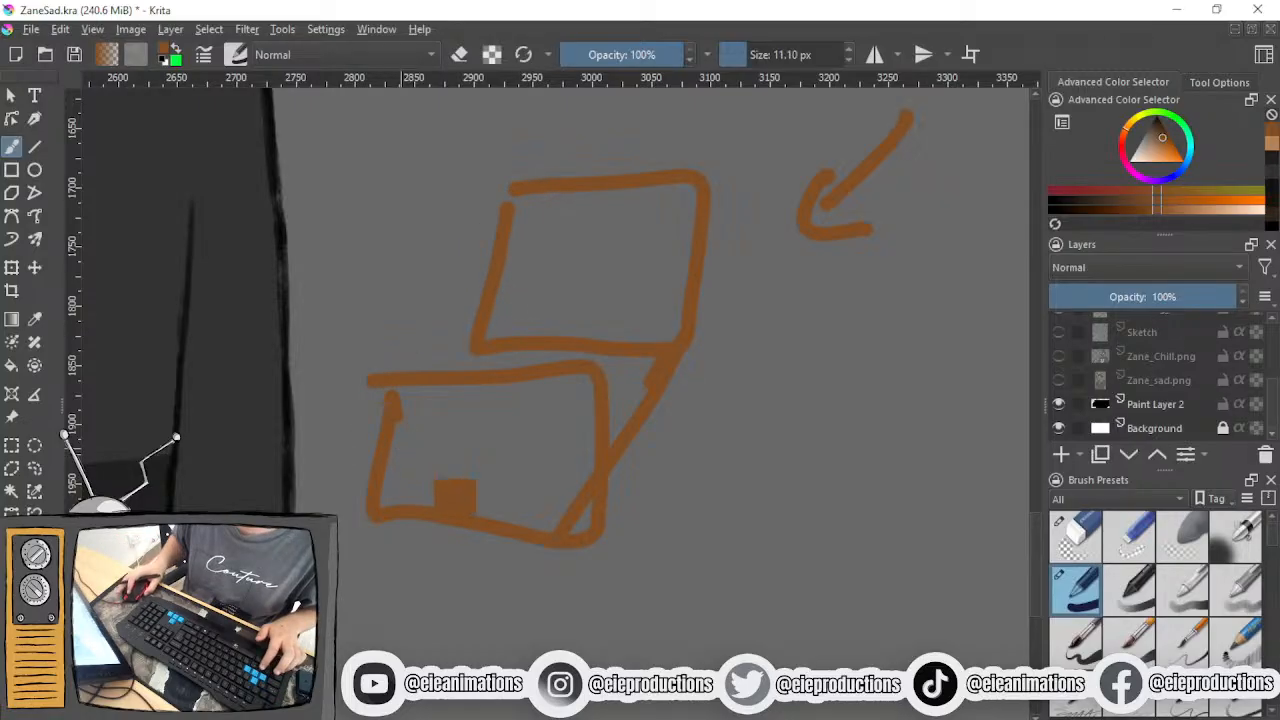
- Draw the stepped lower edge of the sleeve's cast shadow in brown across the hanging arm, following the hem's shape
left_click_drag(443, 441, 781, 231)
scroll(560, 450, "down", 1)
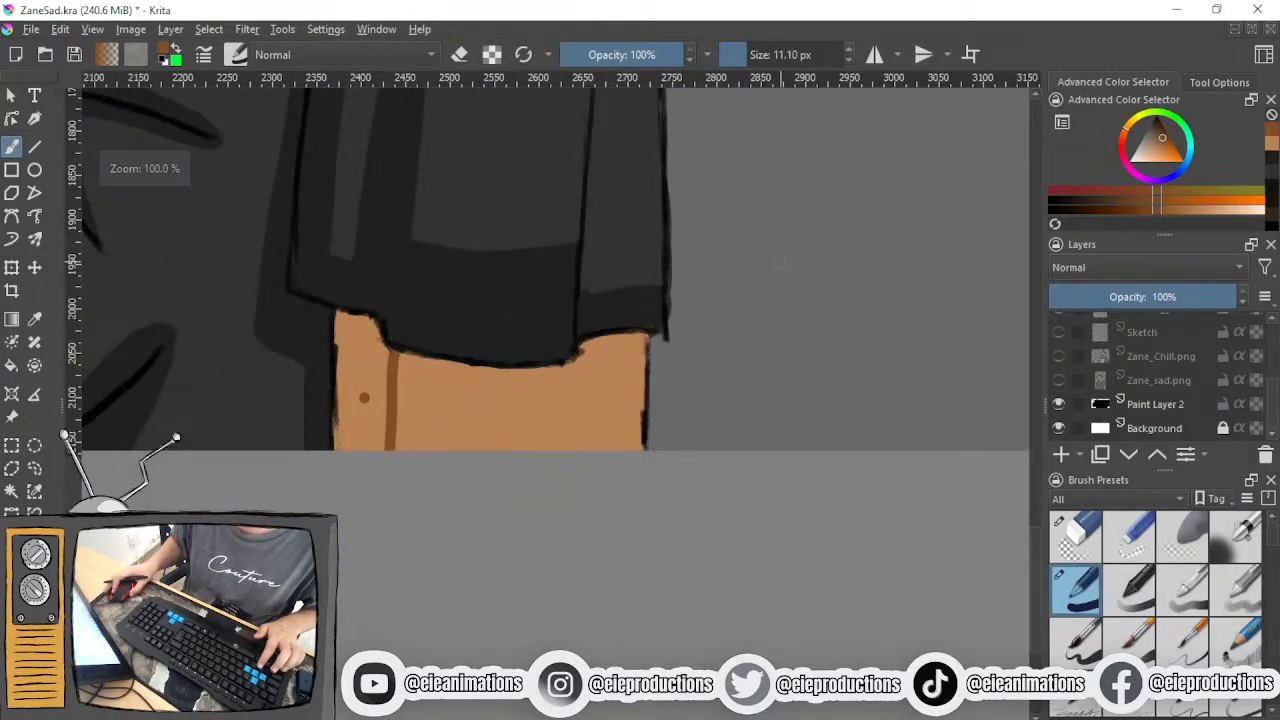
left_click_drag(536, 447, 604, 484)
scroll(604, 484, "up", 1)
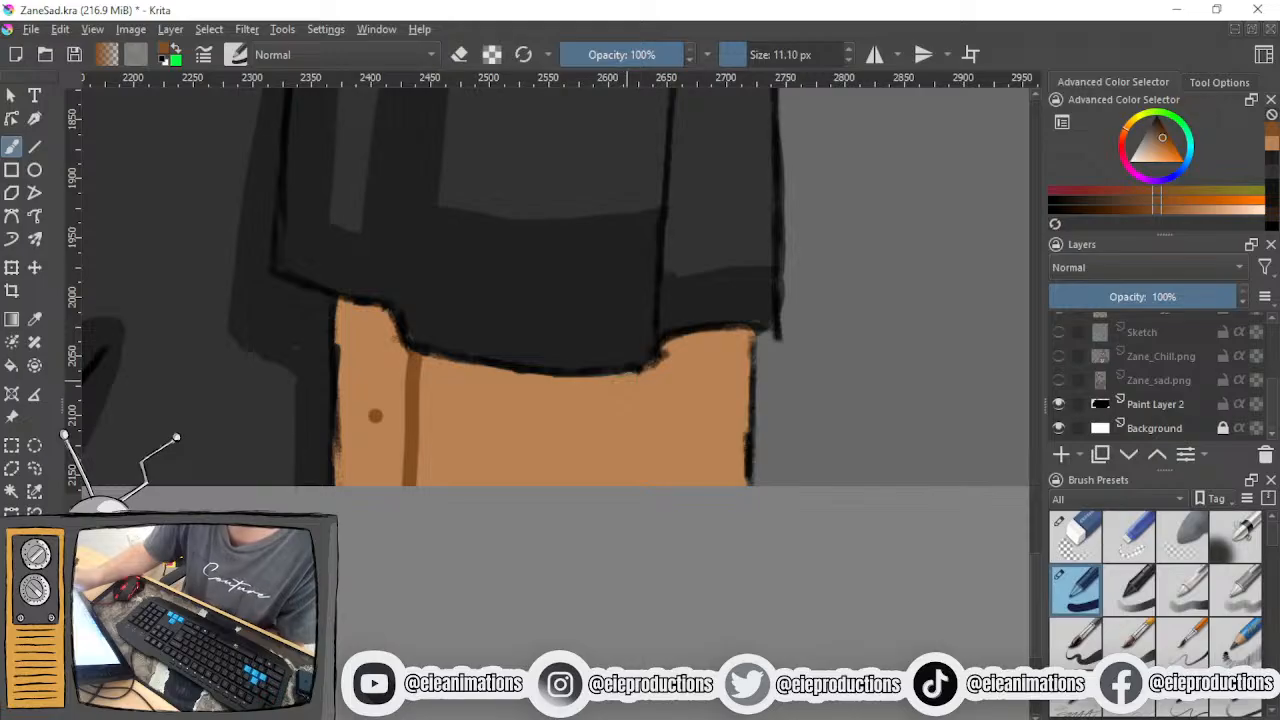
left_click_drag(652, 362, 590, 425)
left_click_drag(762, 330, 728, 365)
mouse_move(636, 378)
left_mouse_down()
mouse_move(736, 391)
mouse_move(644, 395)
left_mouse_up()
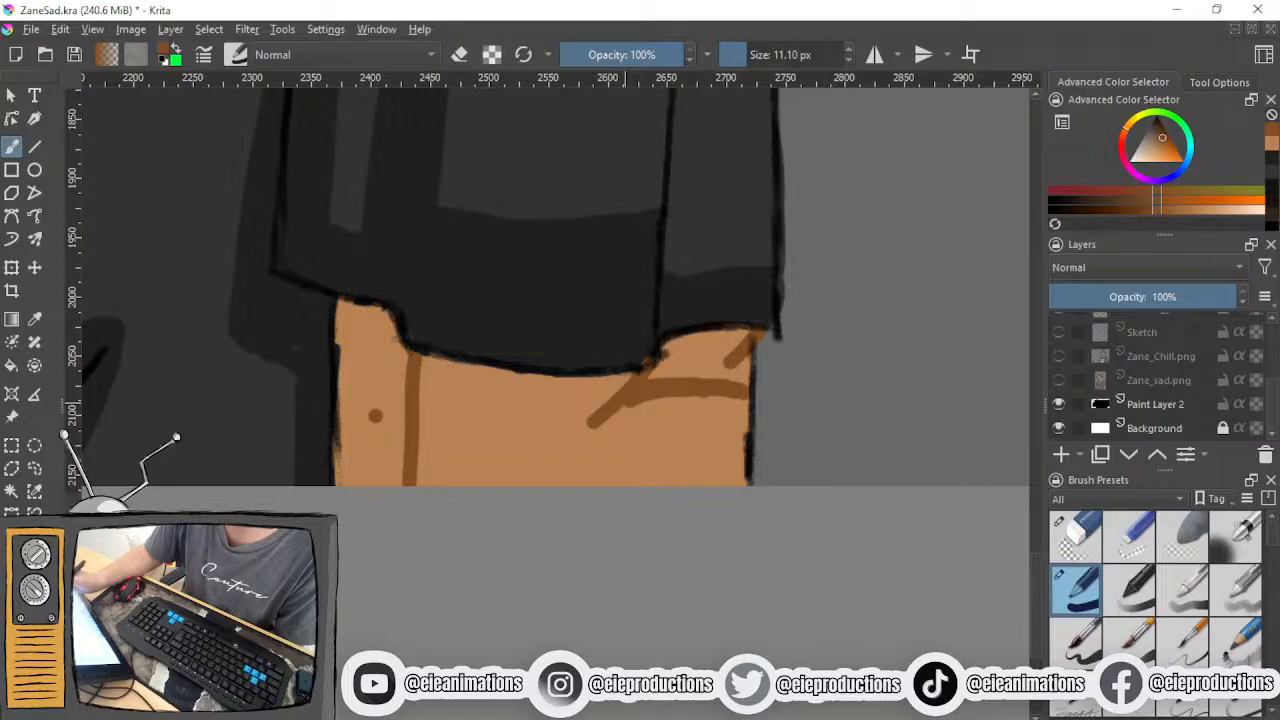
left_click(395, 418)
left_click_drag(398, 420, 590, 423)
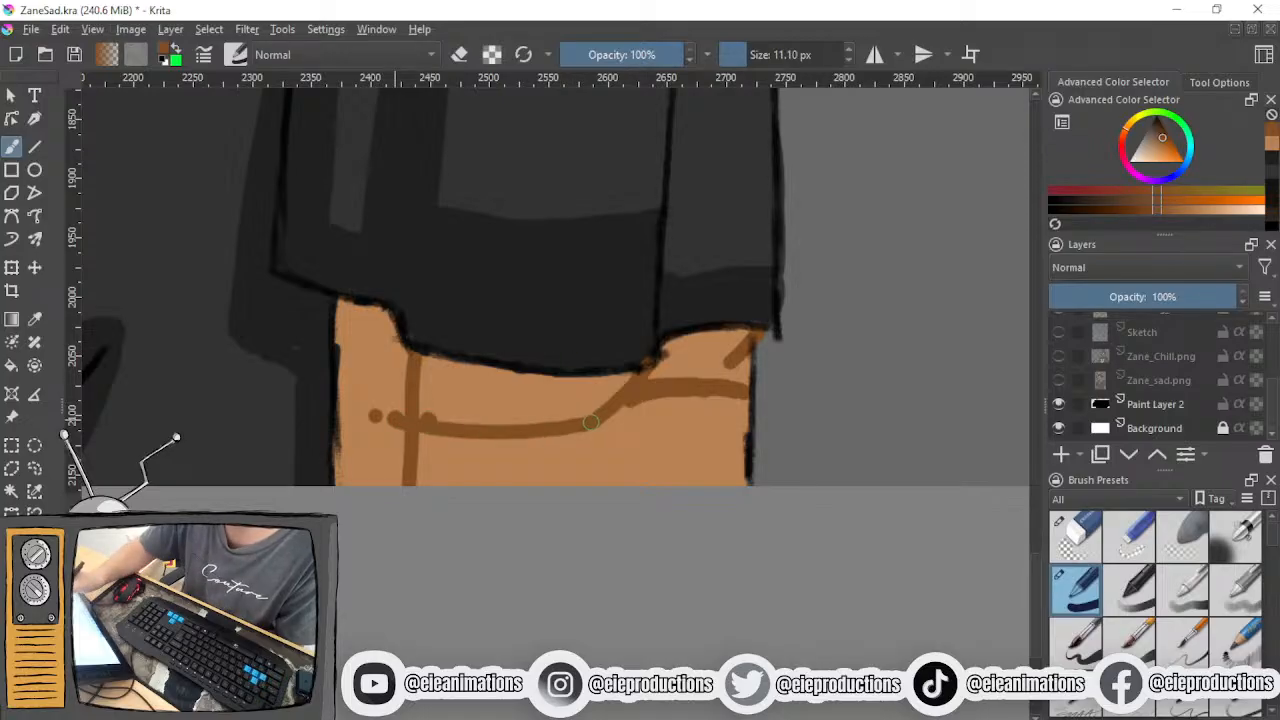
mouse_move(410, 424)
left_mouse_down()
mouse_move(586, 437)
mouse_move(640, 392)
mouse_move(597, 428)
mouse_move(627, 409)
left_mouse_up()
- Fill the arm's inner strip and the area between the sleeve hem and the drawn shadow edge with brown
left_click_drag(352, 300, 342, 480)
mouse_move(362, 385)
left_mouse_down()
mouse_move(354, 451)
mouse_move(386, 479)
mouse_move(406, 363)
mouse_move(356, 423)
mouse_move(377, 358)
mouse_move(393, 374)
mouse_move(366, 327)
mouse_move(351, 342)
mouse_move(382, 316)
mouse_move(348, 314)
left_mouse_up()
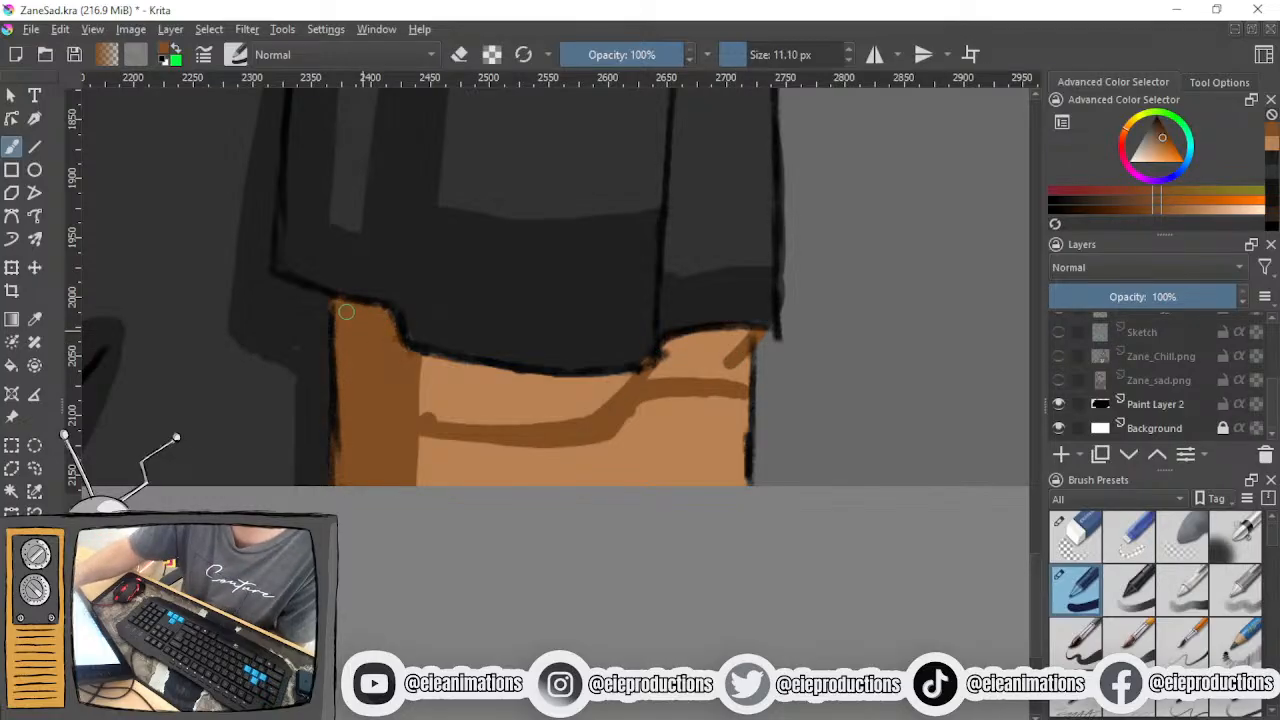
mouse_move(642, 378)
left_mouse_down()
mouse_move(673, 343)
mouse_move(739, 335)
mouse_move(700, 363)
mouse_move(744, 382)
left_mouse_up()
mouse_move(420, 377)
left_mouse_down()
mouse_move(481, 398)
mouse_move(425, 368)
mouse_move(557, 388)
mouse_move(534, 385)
mouse_move(649, 374)
mouse_move(557, 394)
mouse_move(593, 390)
mouse_move(587, 419)
mouse_move(408, 419)
mouse_move(560, 409)
mouse_move(500, 381)
mouse_move(563, 376)
mouse_move(491, 408)
mouse_move(521, 406)
mouse_move(409, 402)
mouse_move(460, 388)
left_mouse_up()
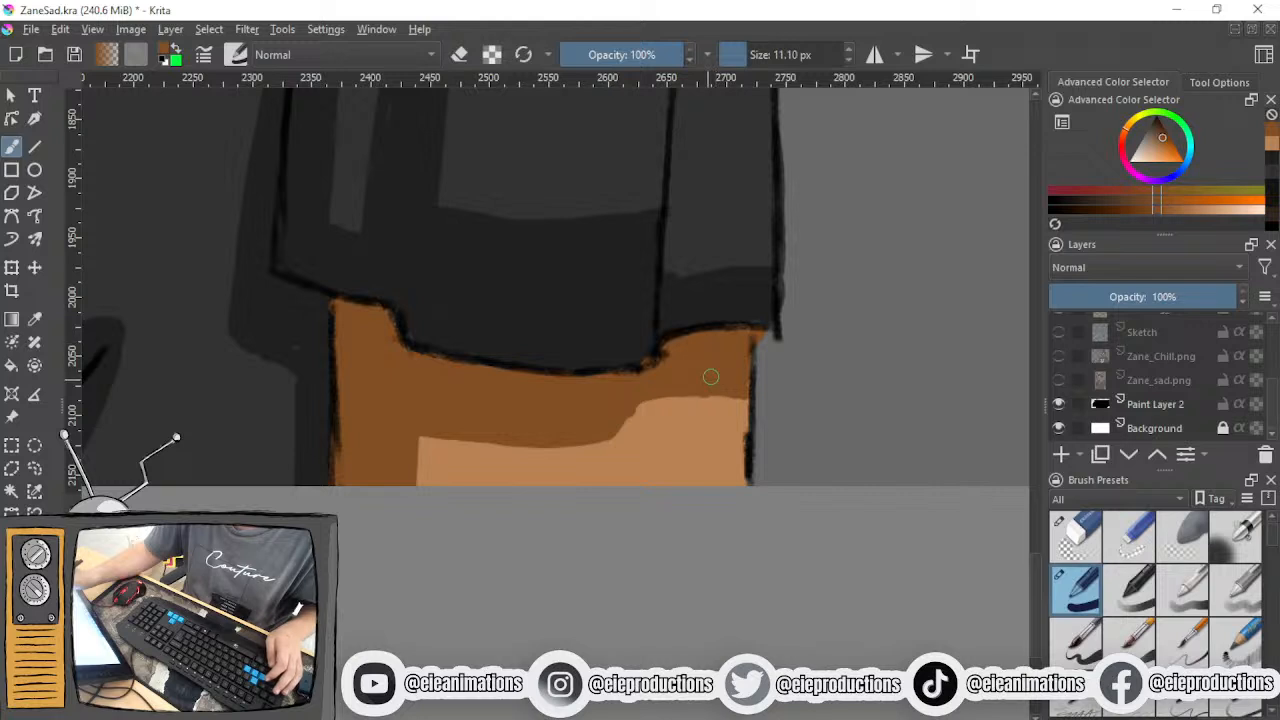
left_click(742, 462, "ctrl")
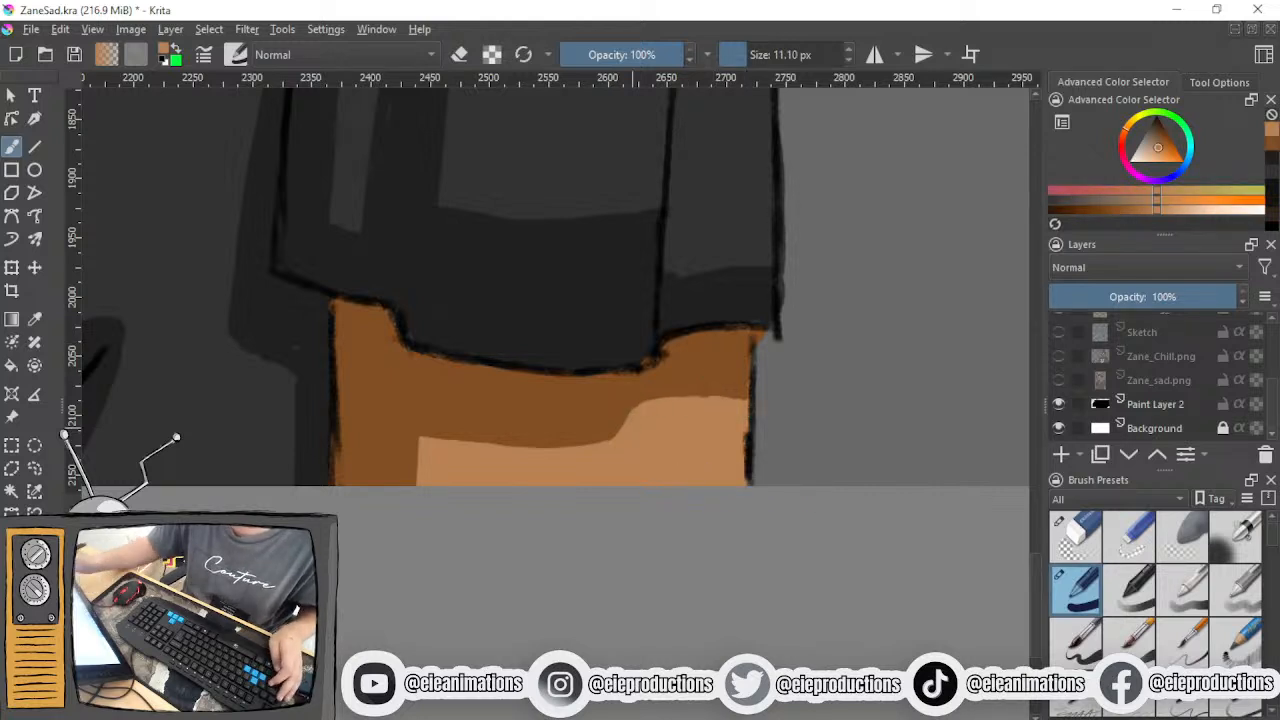
left_click(740, 408, "ctrl")
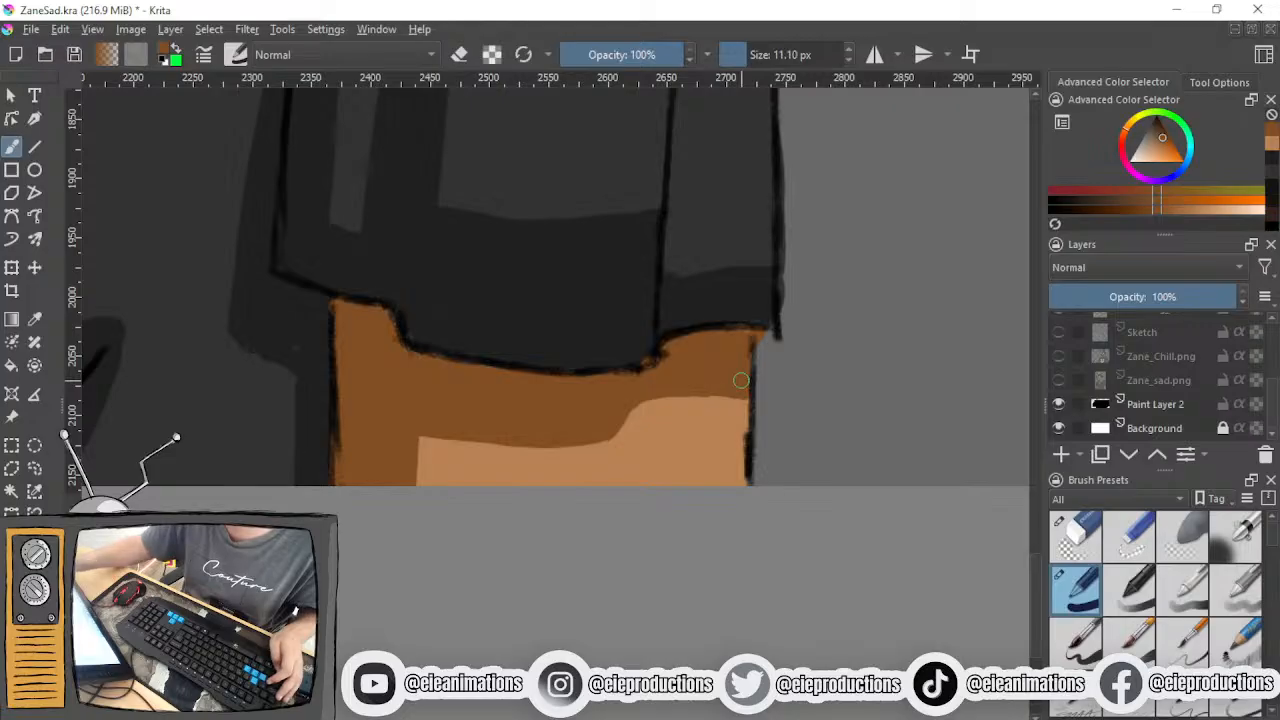
- Erase the colour spilling past the outer outline of the sleeve with the 18.87 px eraser
key("e")
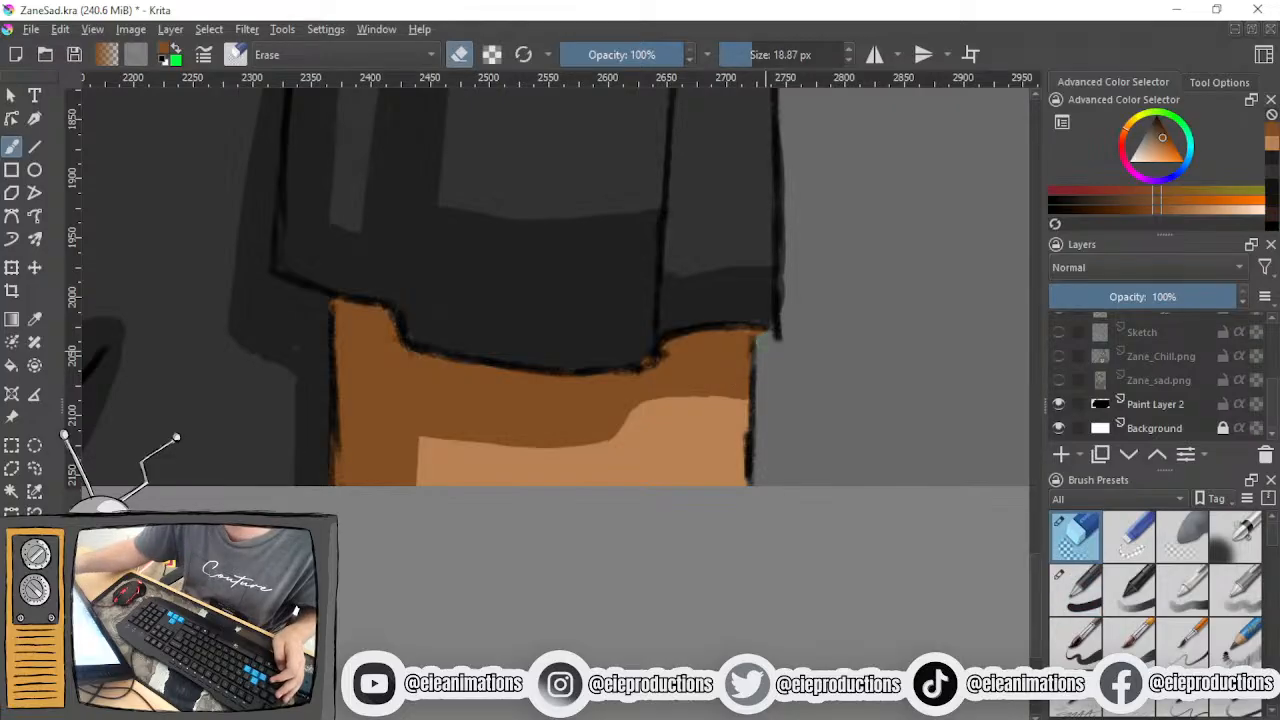
left_click_drag(797, 214, 735, 407)
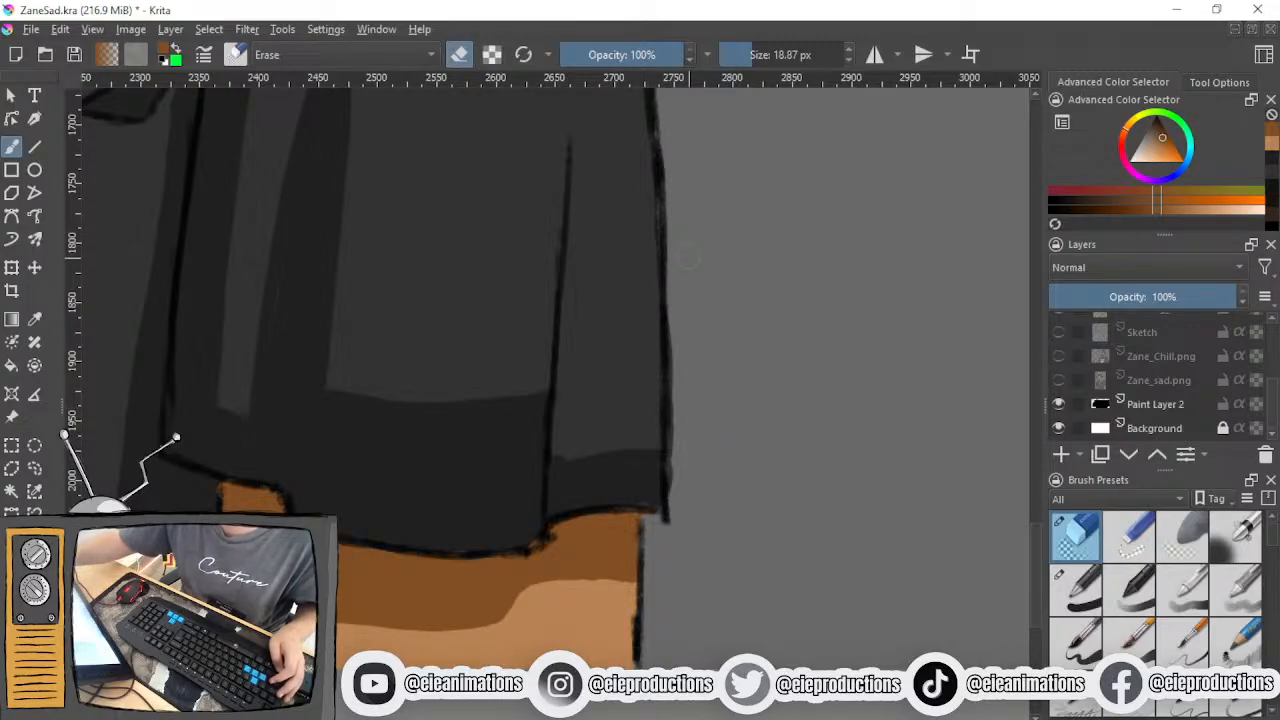
left_click_drag(670, 415, 677, 347)
left_click_drag(674, 430, 667, 505)
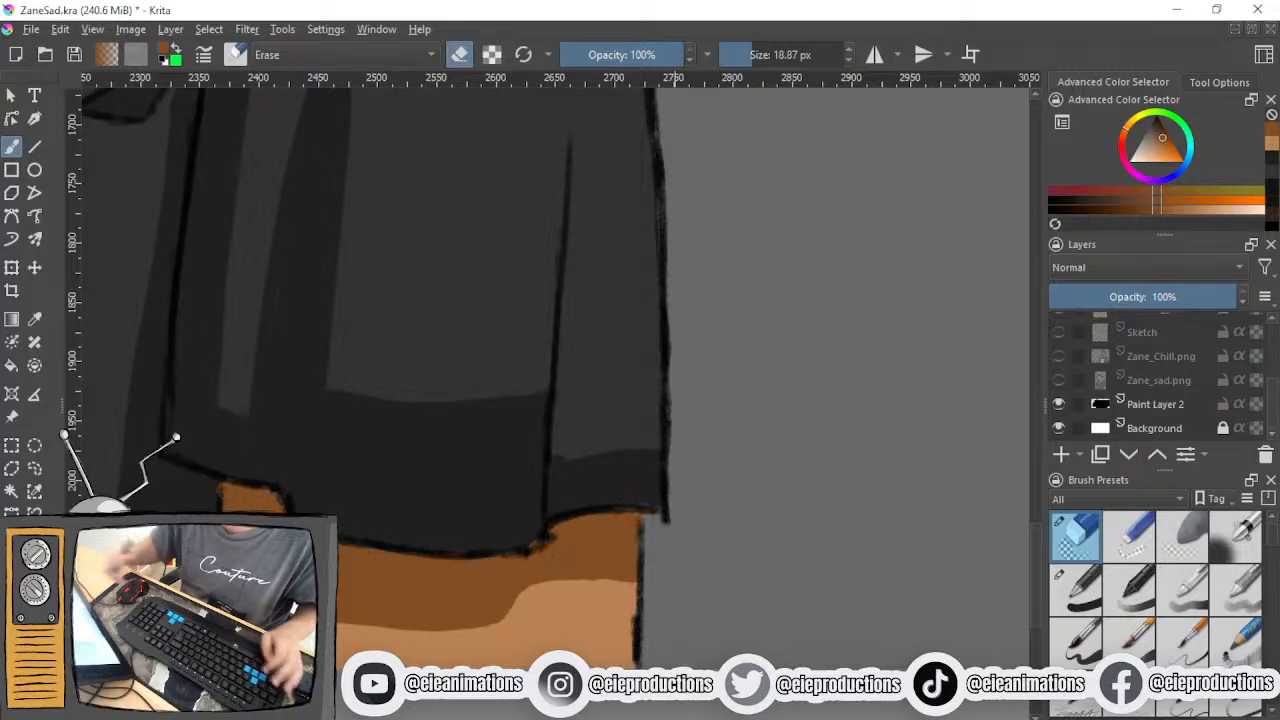
- Erase the overshooting line end at the sleeve's outer bottom corner on the Outline layer
scroll(1117, 372, "up", 5)
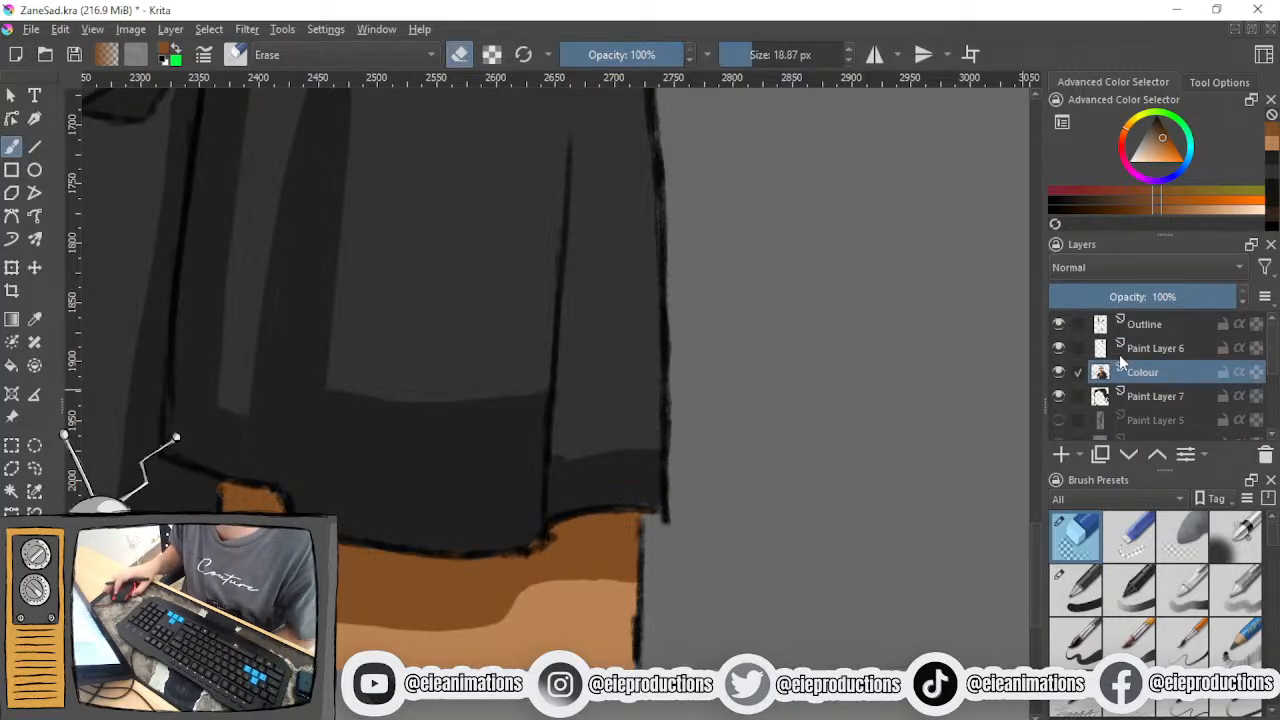
scroll(645, 620, "up", 2)
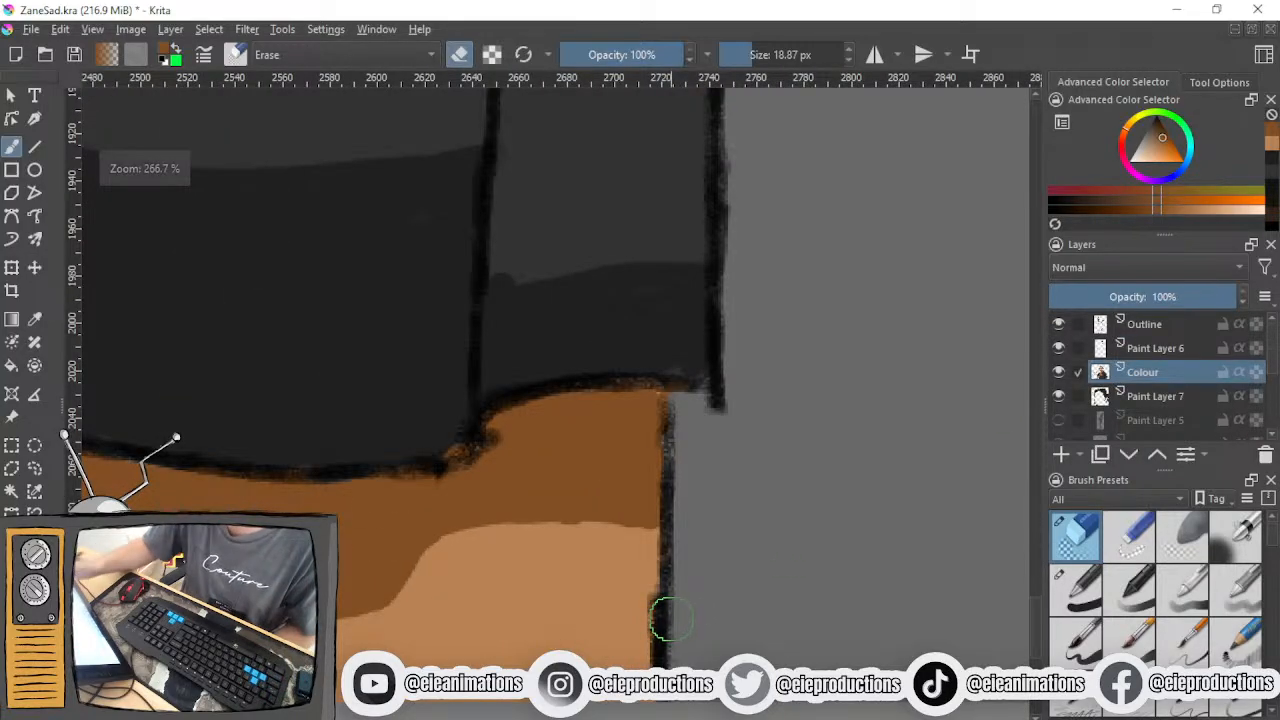
left_click(1155, 324)
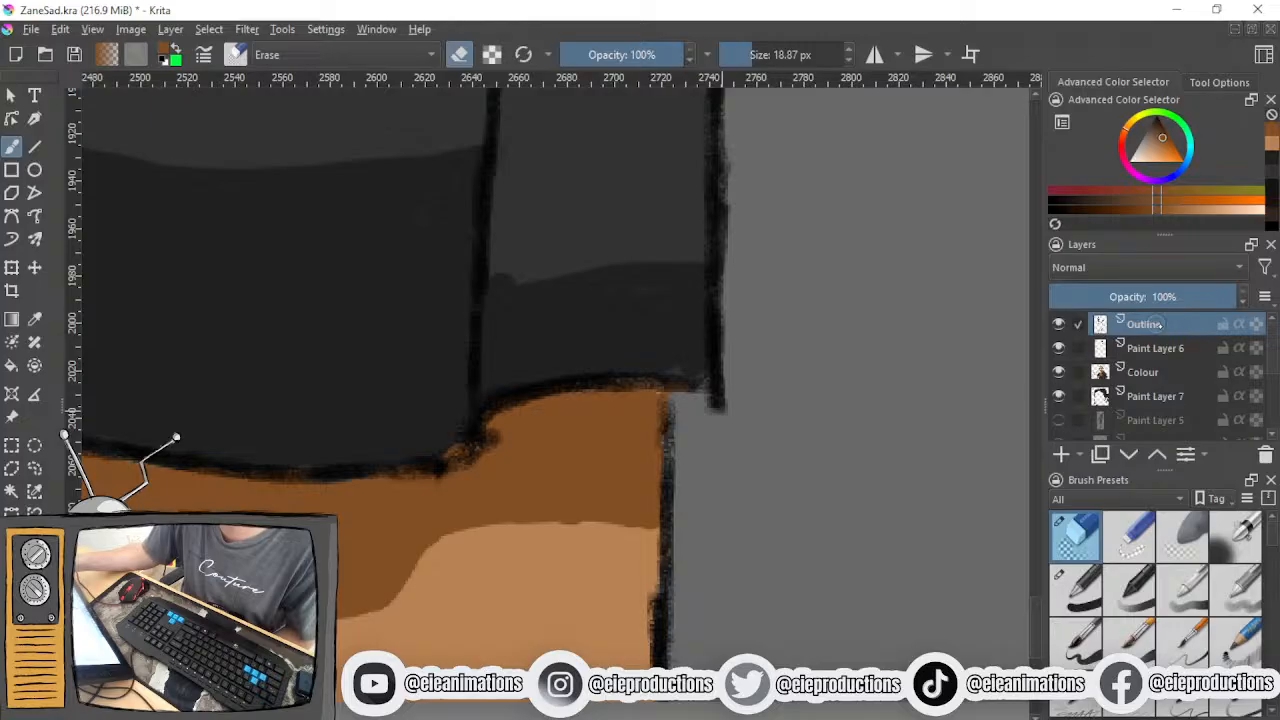
left_click_drag(718, 405, 714, 394)
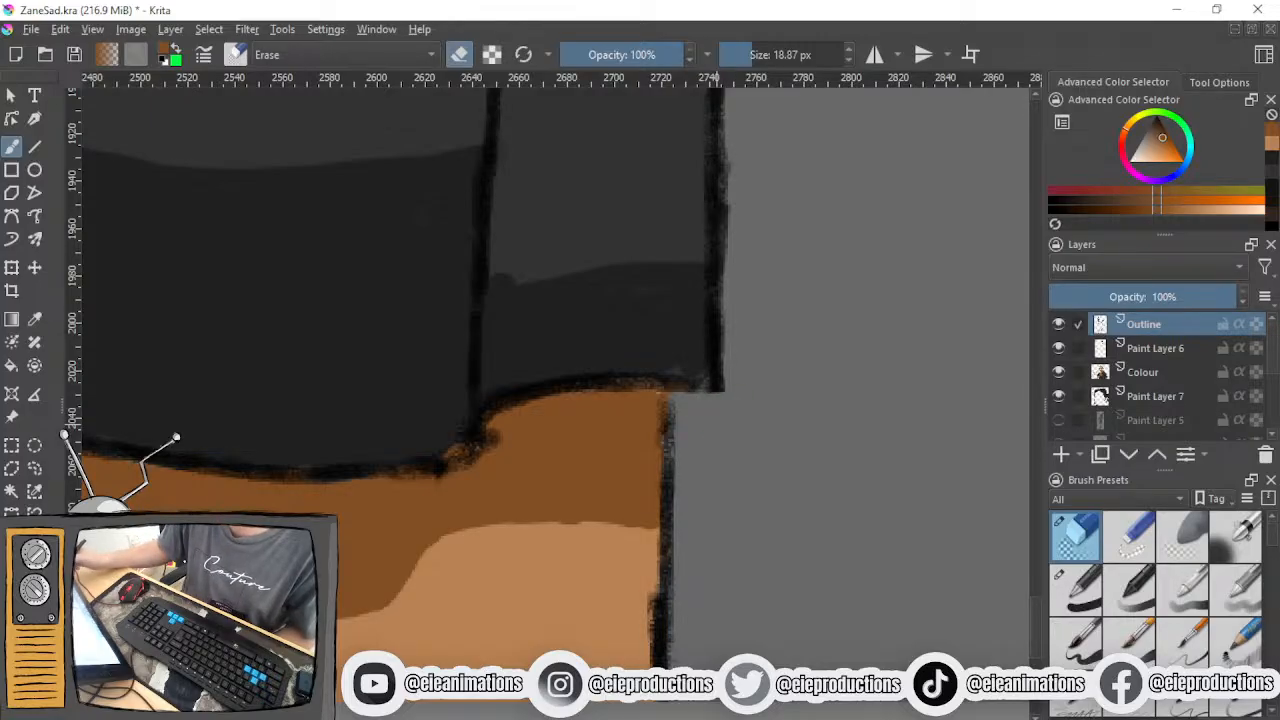
- Re-ink the sleeve's outer corner, its hem and the arm's outer edge in black with a 9.00 px brush at 15% opacity
key("slash")
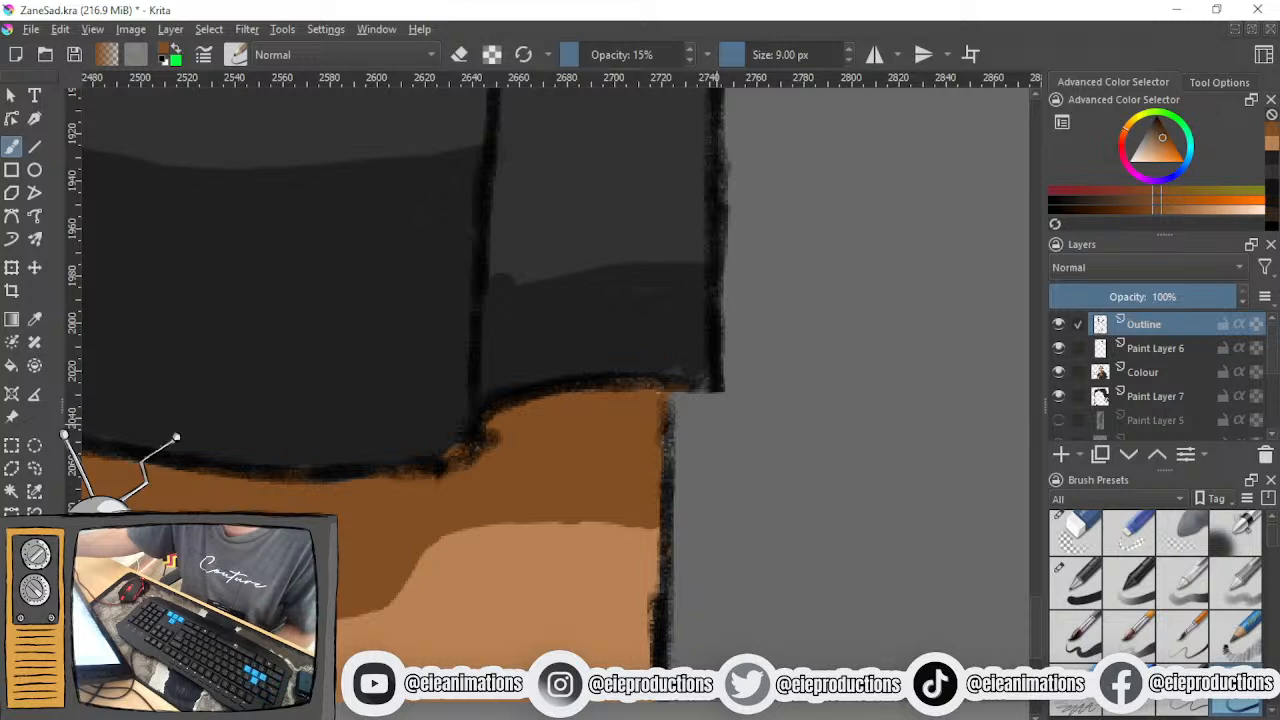
left_click(1157, 118)
mouse_move(717, 171)
left_mouse_down()
mouse_move(722, 363)
mouse_move(708, 385)
mouse_move(578, 386)
left_mouse_up()
mouse_move(403, 466)
left_mouse_down()
mouse_move(468, 458)
mouse_move(432, 467)
mouse_move(463, 455)
mouse_move(470, 432)
mouse_move(466, 458)
mouse_move(484, 417)
mouse_move(520, 403)
left_mouse_up()
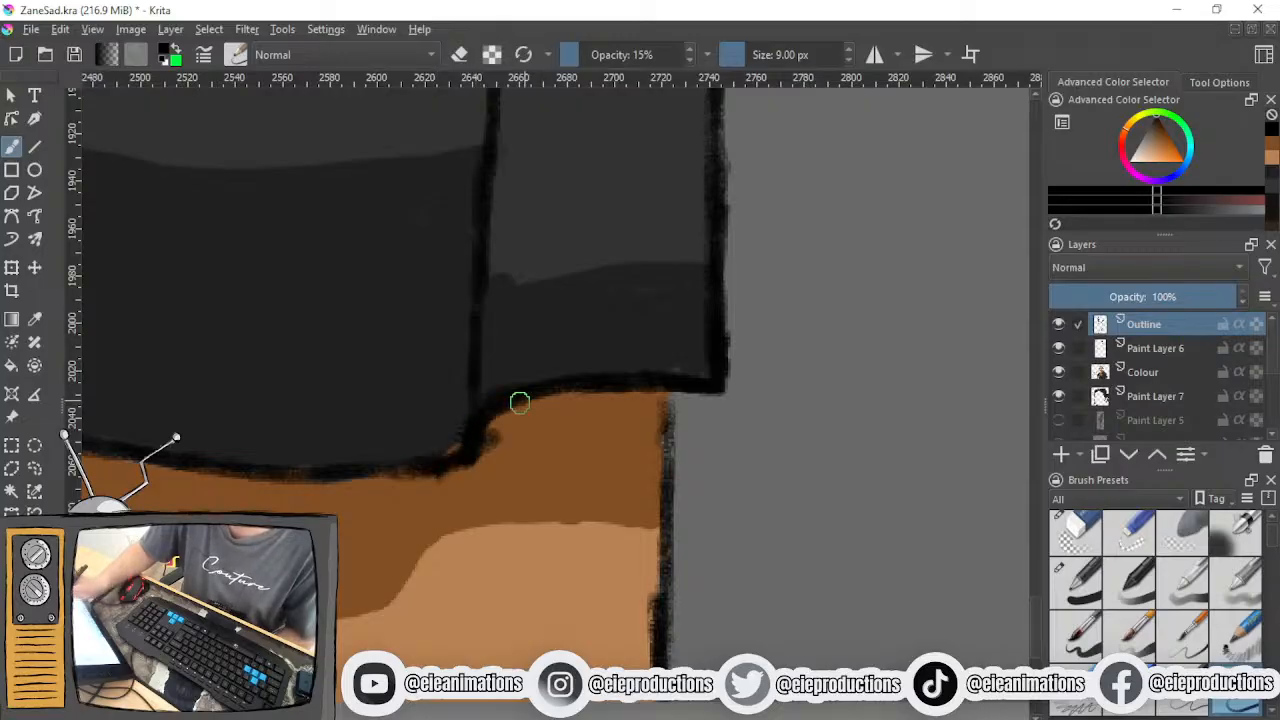
mouse_move(121, 451)
left_mouse_down()
mouse_move(252, 478)
mouse_move(190, 461)
mouse_move(349, 475)
mouse_move(283, 478)
mouse_move(412, 463)
left_mouse_up()
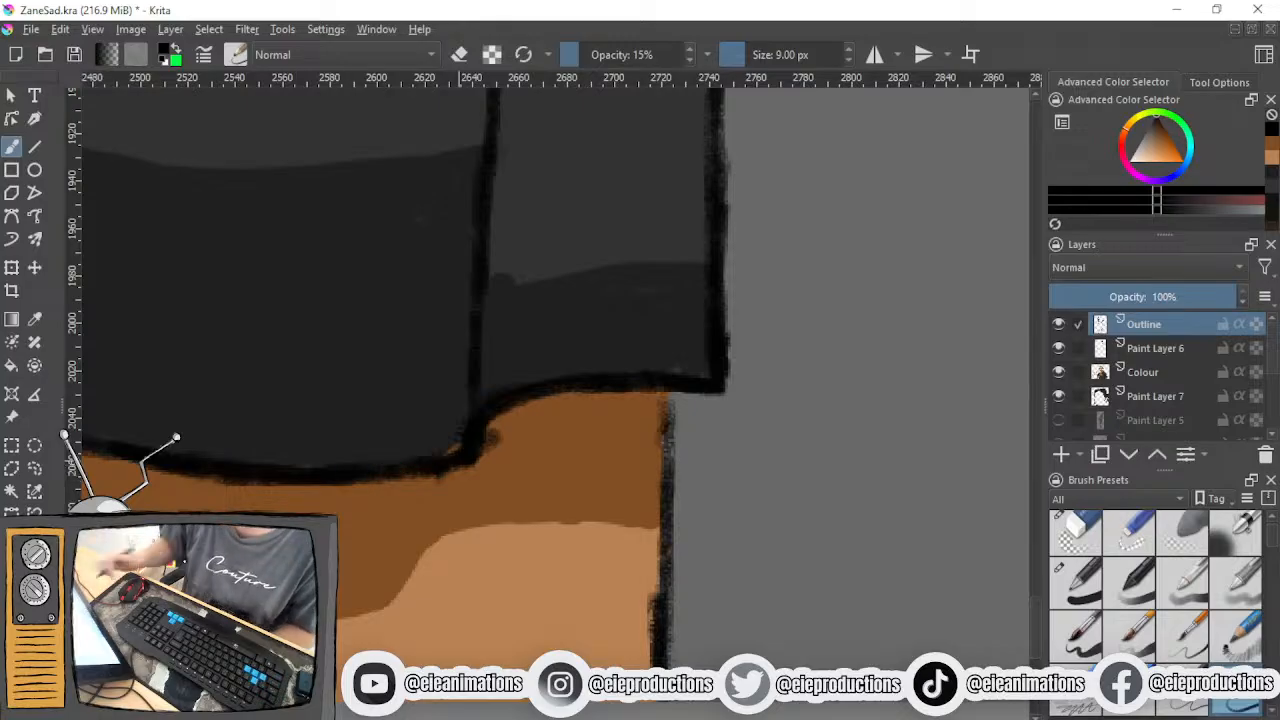
left_click_drag(668, 398, 662, 608)
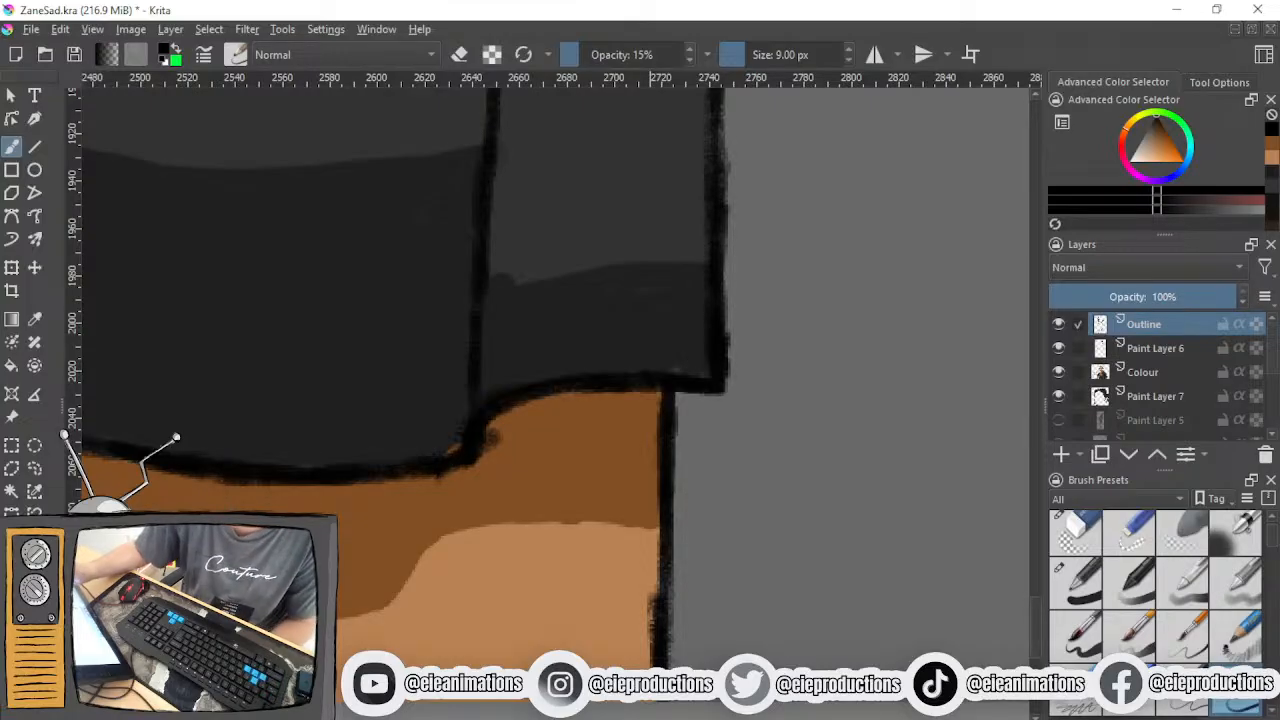
- On the Colour layer, smooth the shadow edge at the sleeve's outer hem with sampled shirt greys and the 11.10 px brush
key("minus")
key("minus")
key("minus")
key("minus")
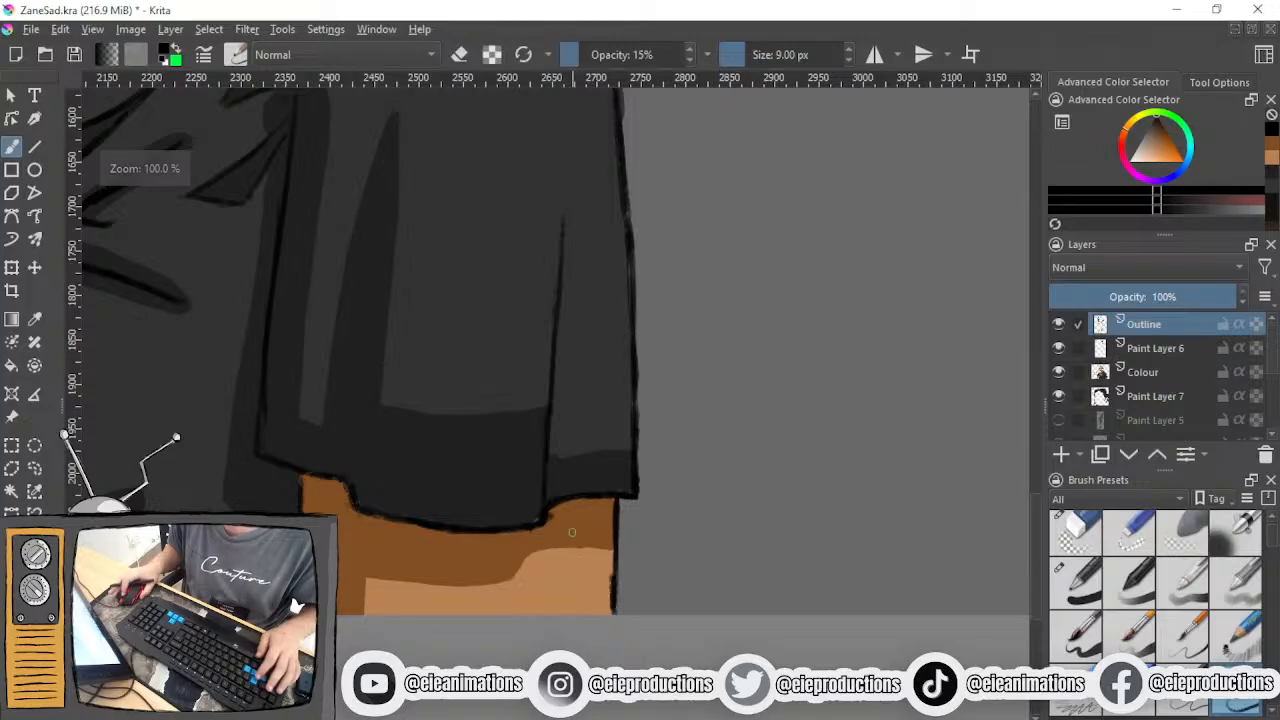
left_click(561, 531, "ctrl")
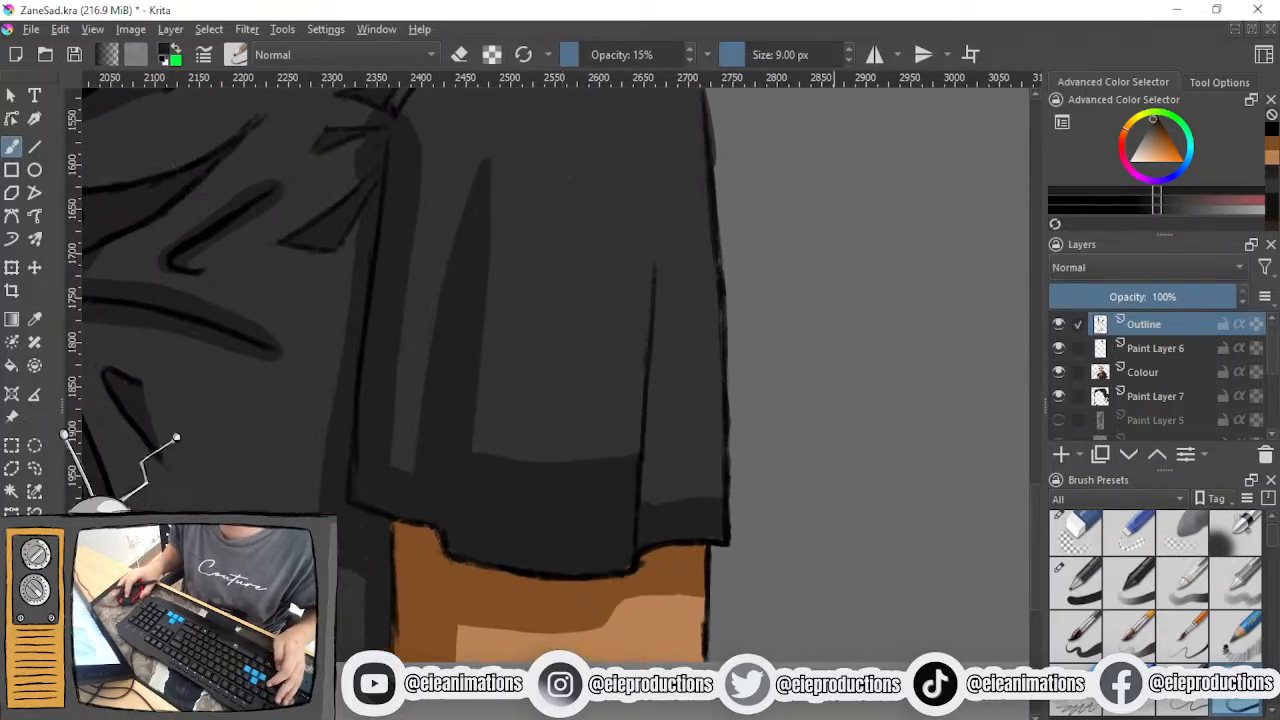
left_click(1075, 604)
scroll(595, 560, "up", 3)
mouse_move(681, 557)
left_mouse_down()
mouse_move(526, 585)
mouse_move(637, 571)
left_mouse_up()
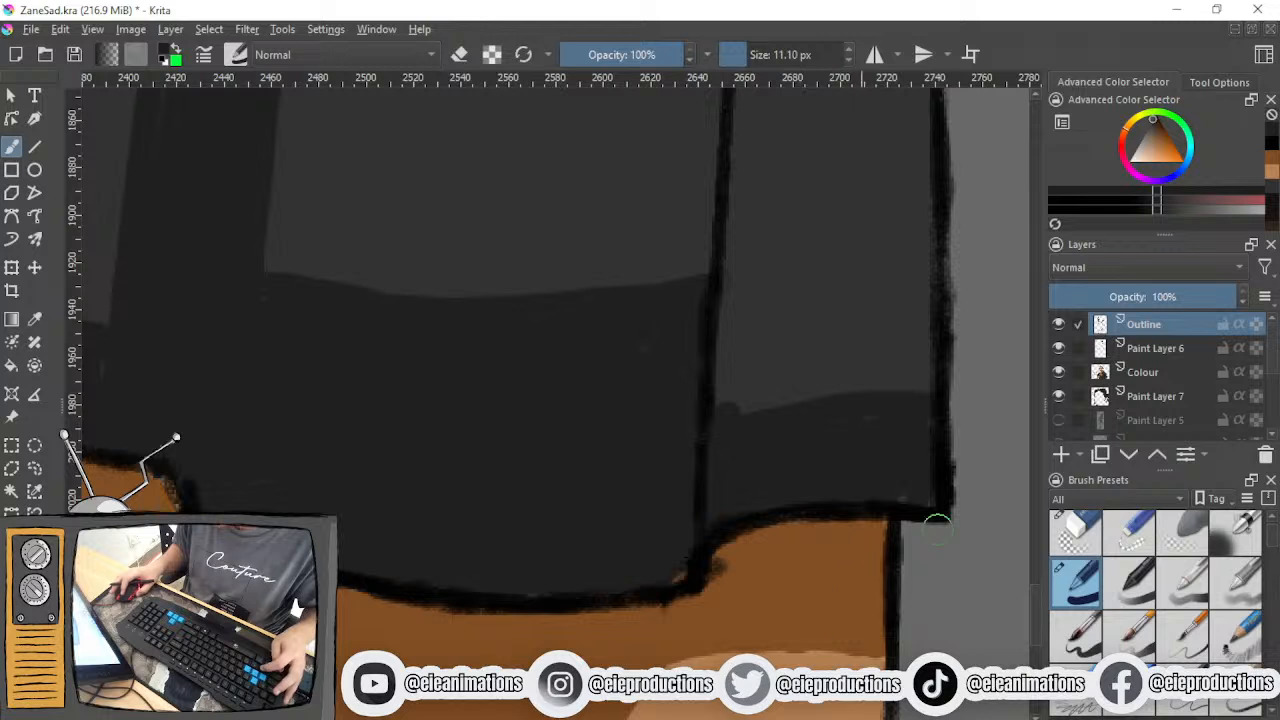
left_click(1155, 378)
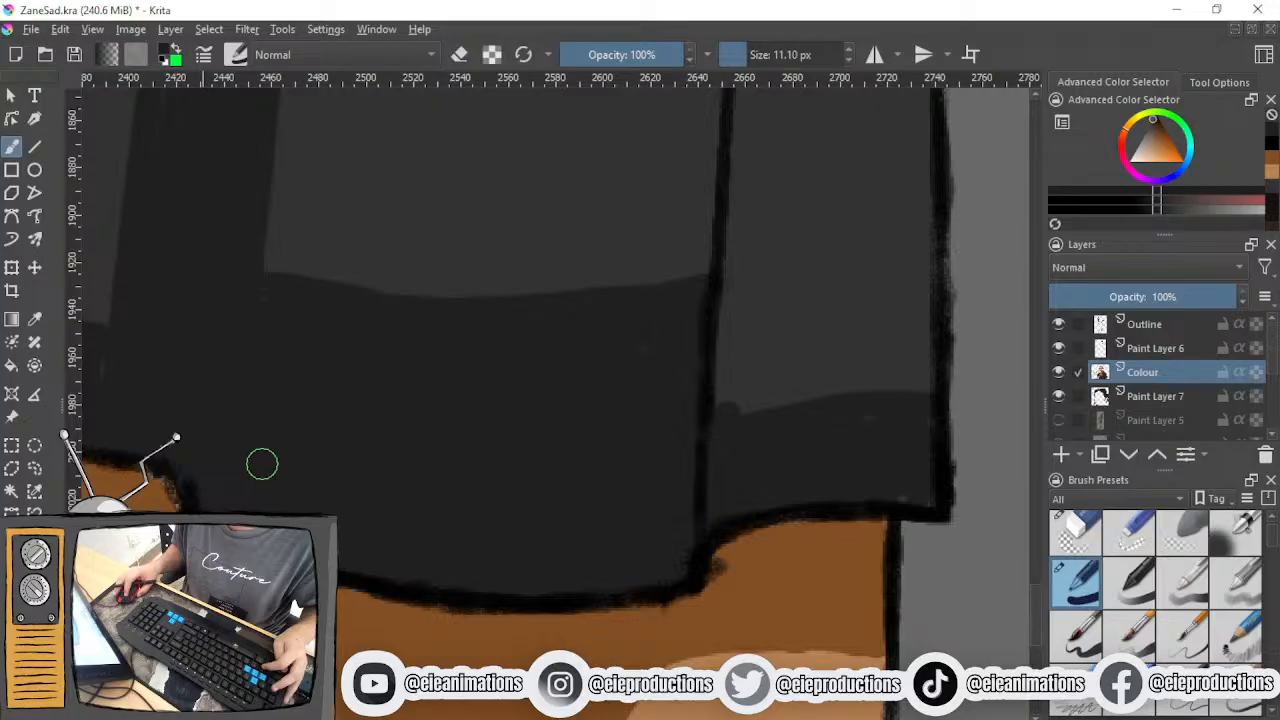
left_click_drag(935, 466, 618, 502)
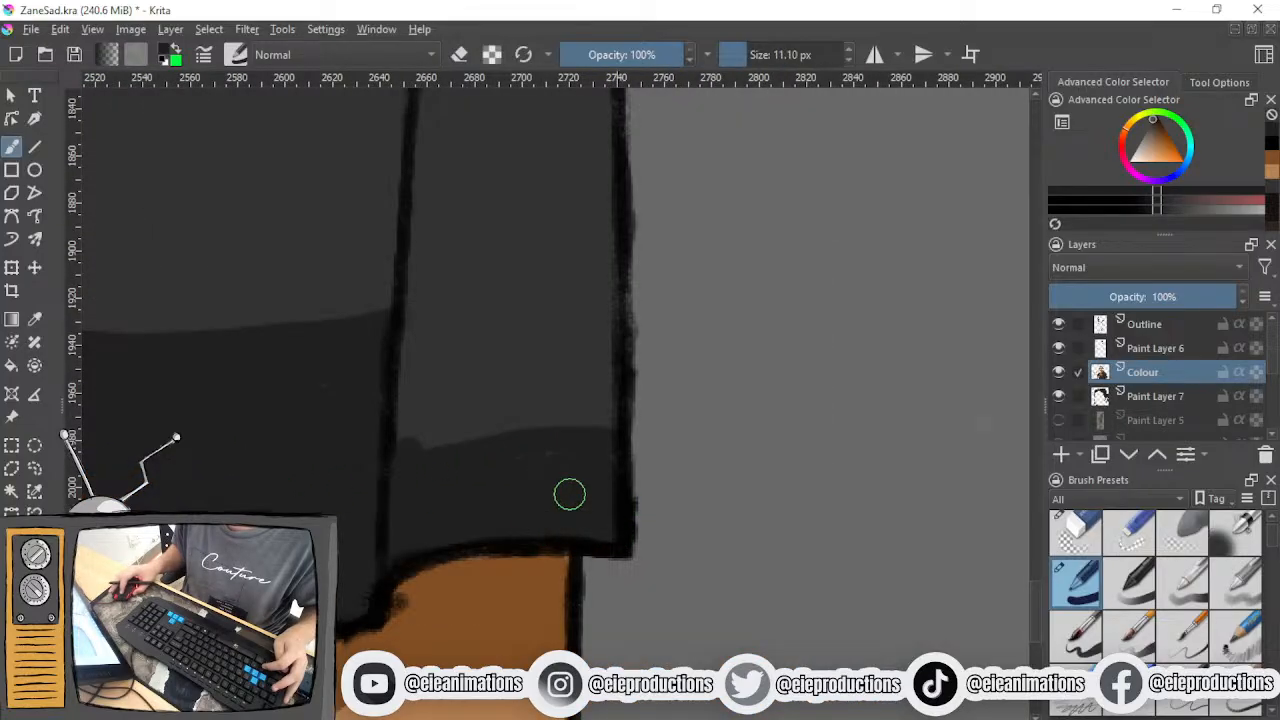
left_click(486, 365, "ctrl")
left_click_drag(400, 434, 425, 437)
left_click(497, 507, "ctrl")
mouse_move(608, 443)
left_mouse_down()
mouse_move(517, 437)
mouse_move(406, 469)
mouse_move(392, 486)
left_mouse_up()
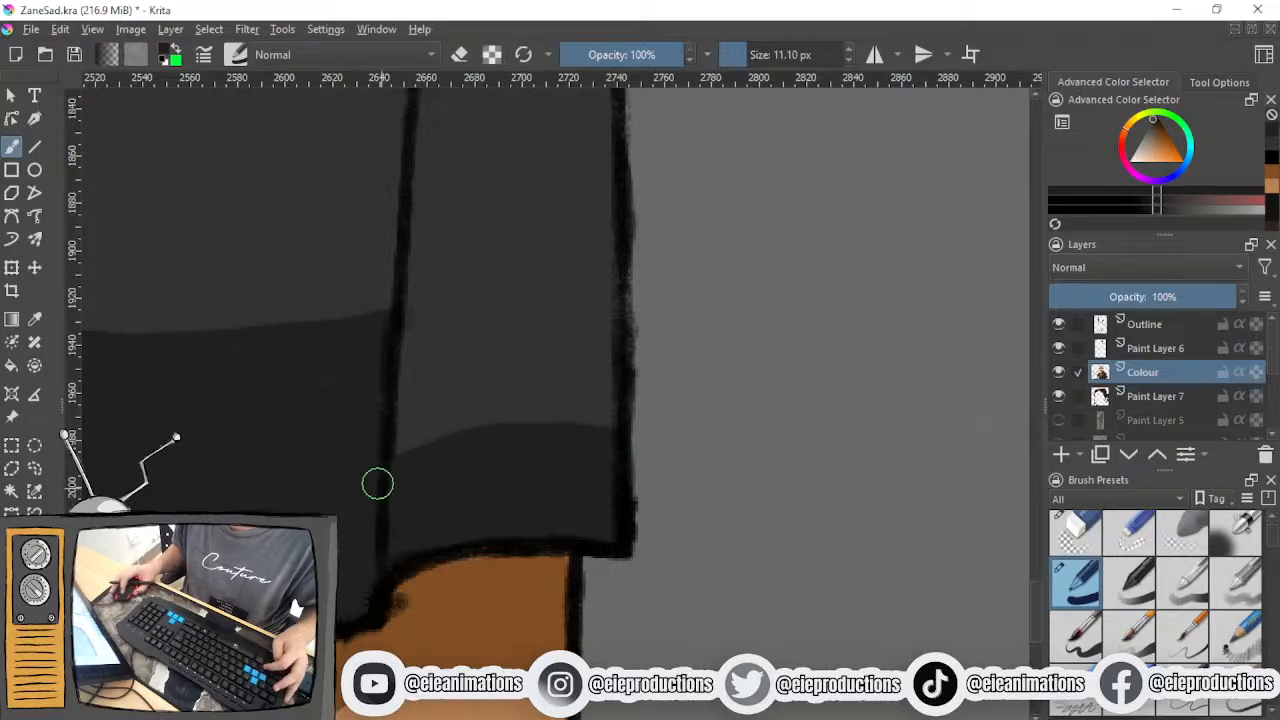
scroll(362, 478, "down", 2)
scroll(342, 457, "up", 2)
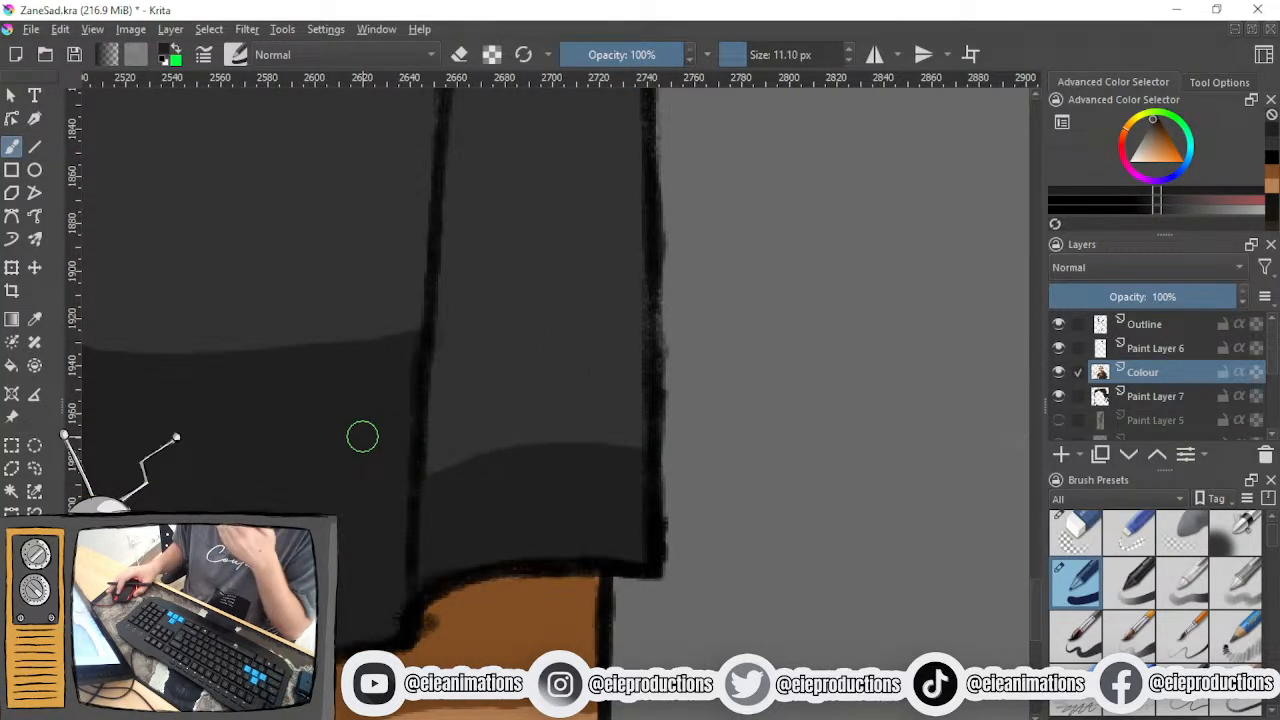
scroll(362, 436, "down", 1)
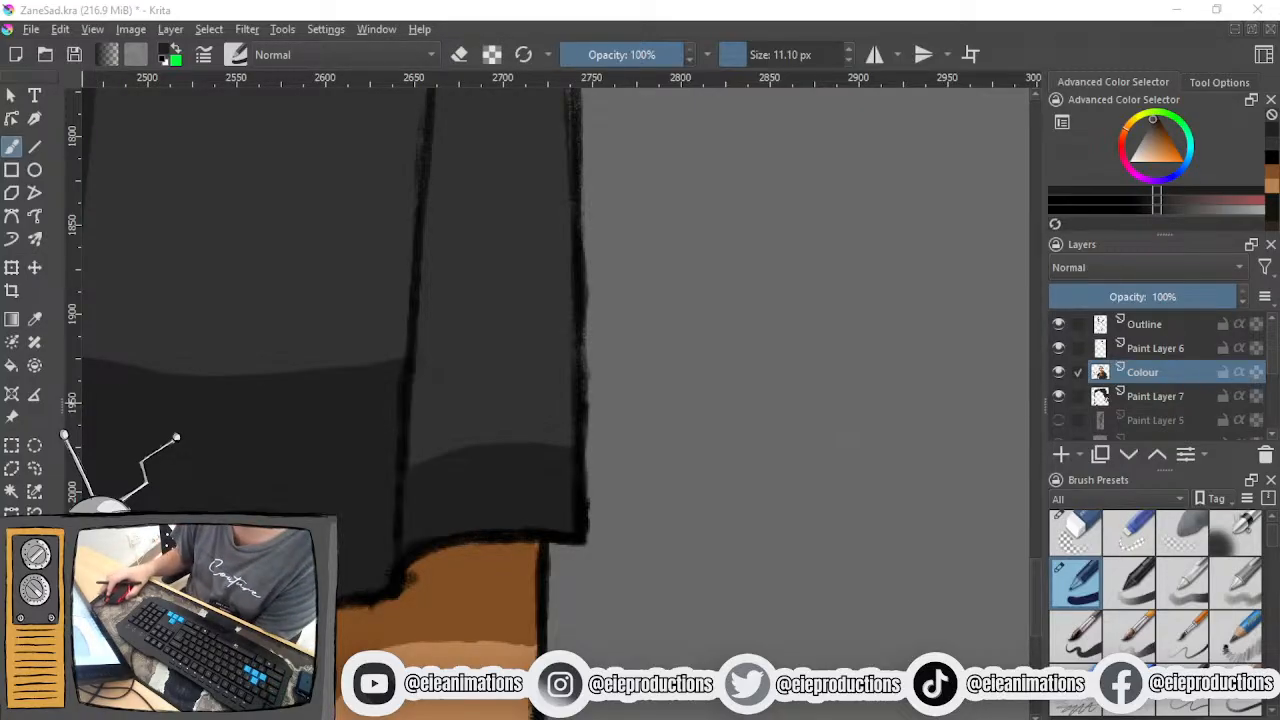
scroll(323, 266, "down", 2, "ctrl")
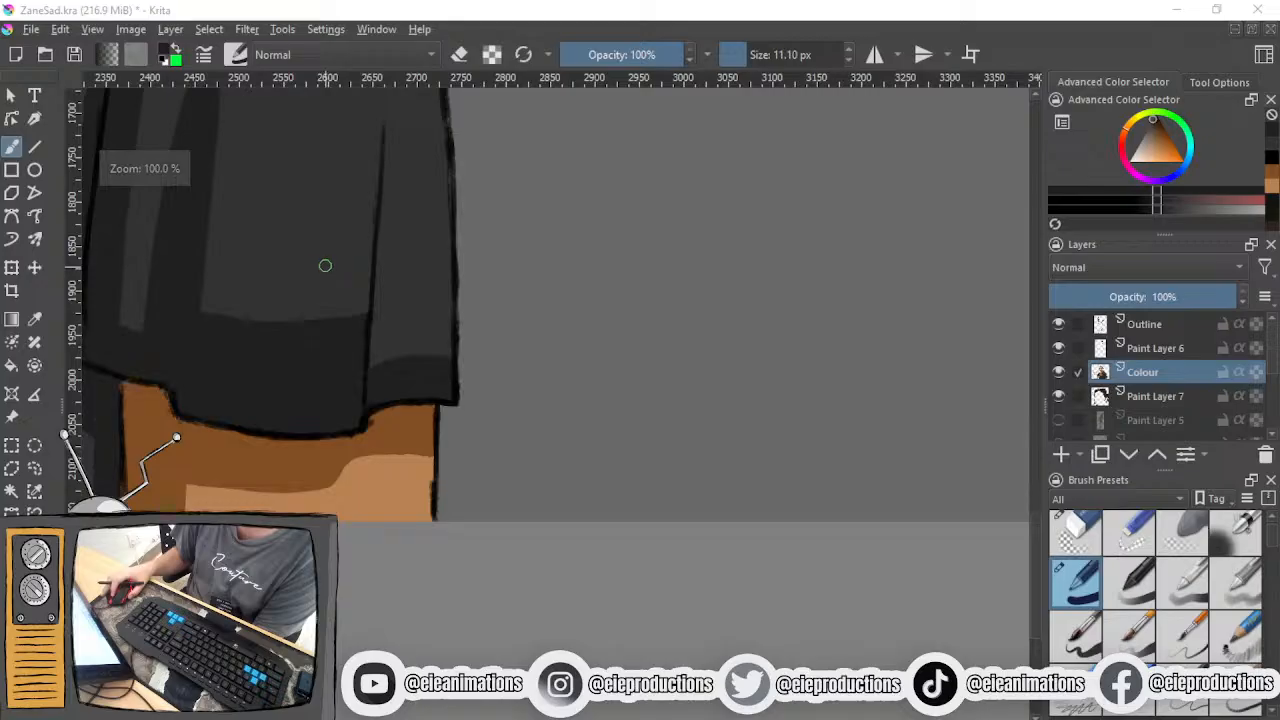
scroll(317, 262, "down", 2, "ctrl")
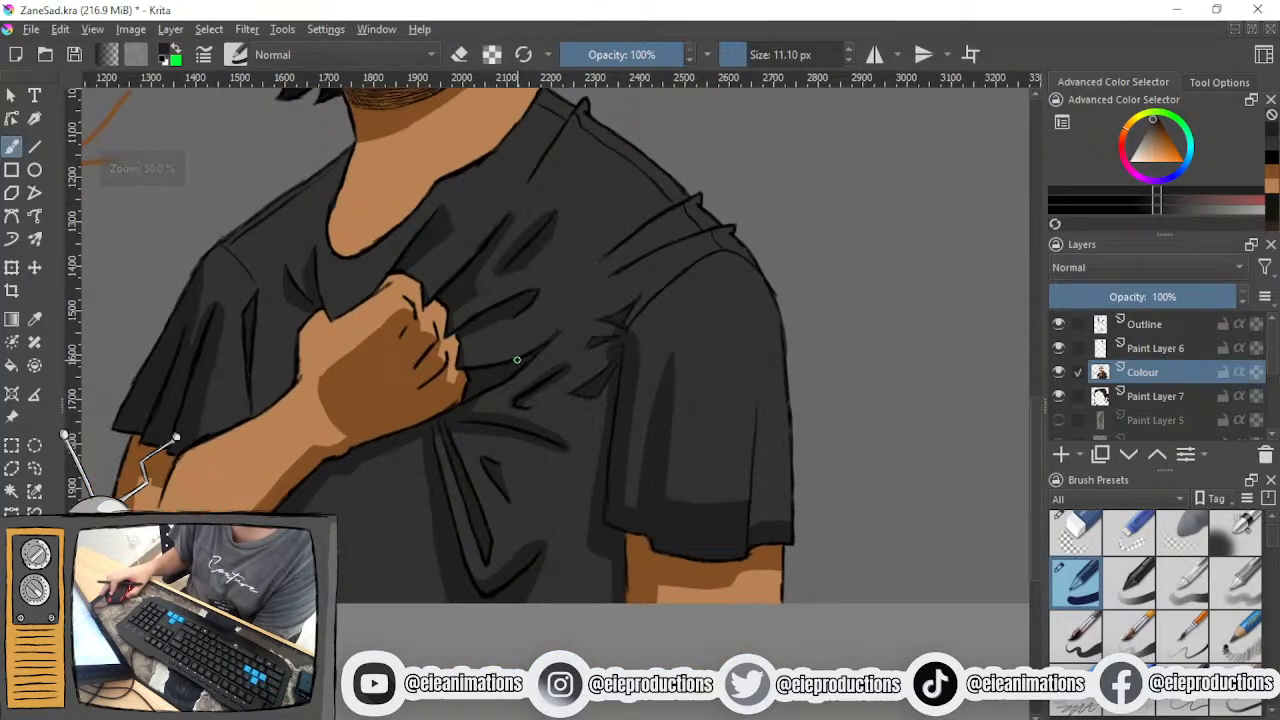
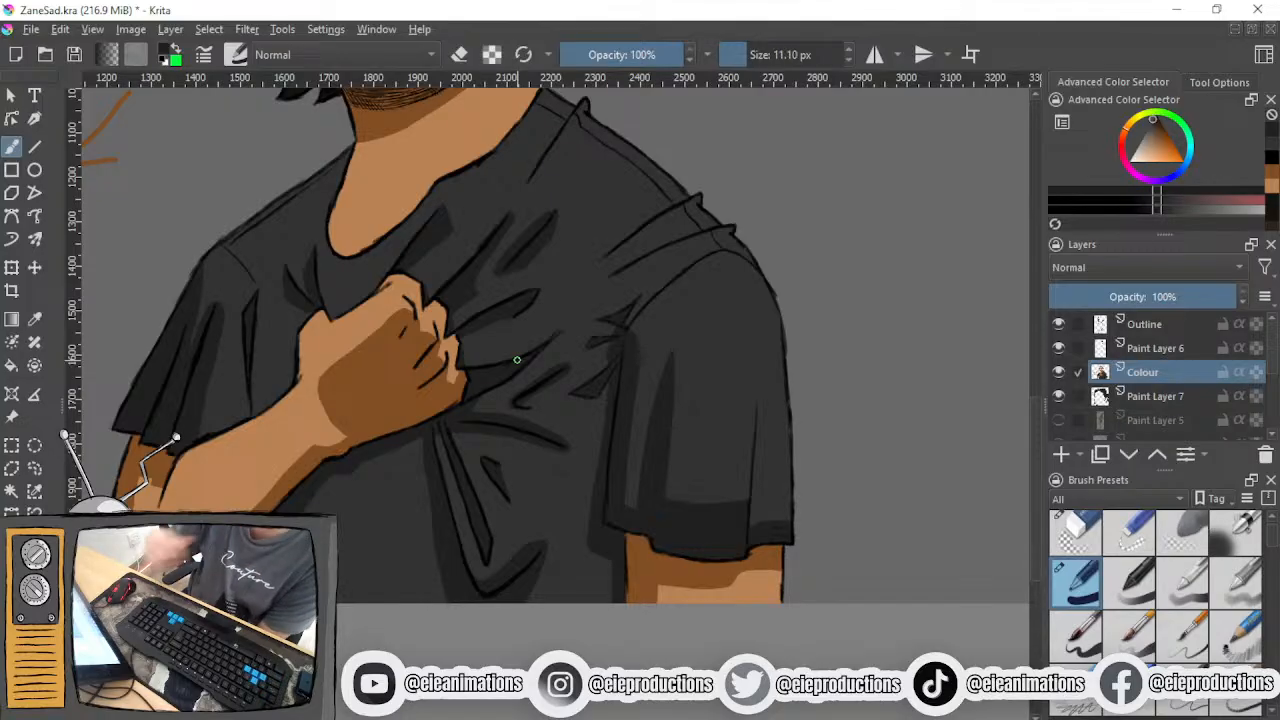
- Erase the arrow annotations and the orange doodle in the background beside the man with the eraser at 68.97 px
key("minus")
key("minus")
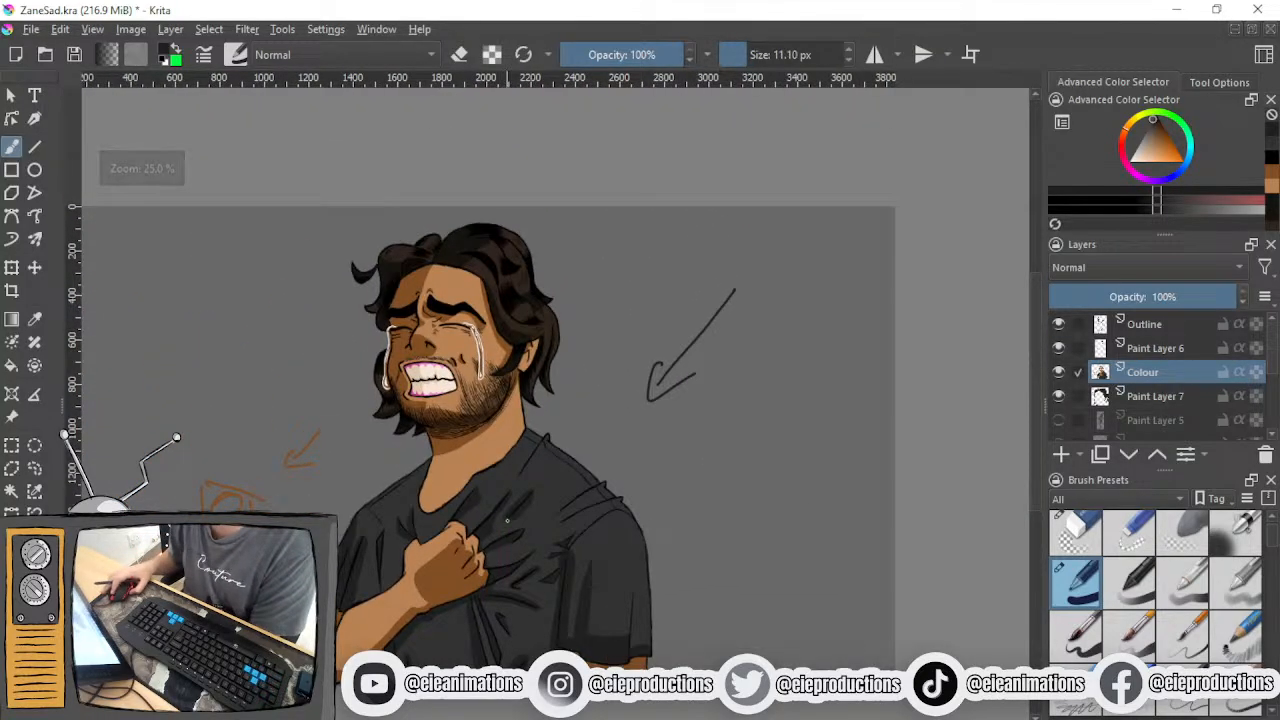
scroll(509, 506, "up", 1)
left_click(1096, 543)
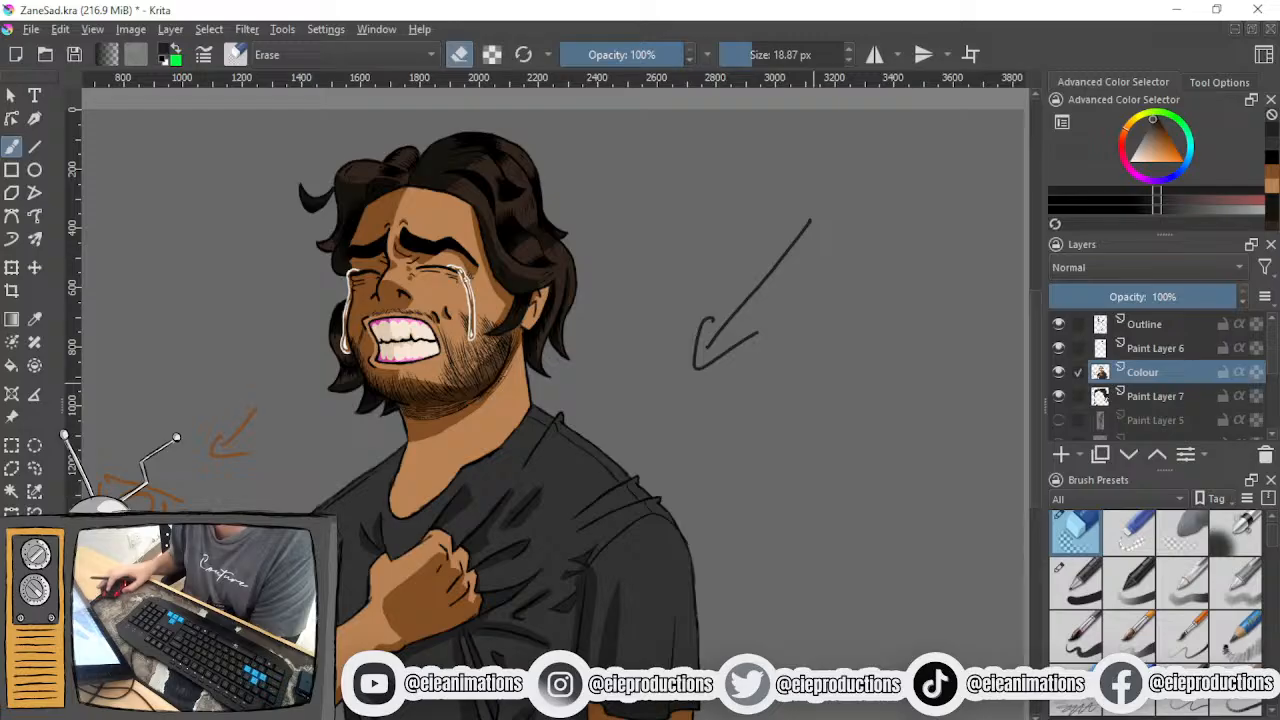
left_click(770, 56)
mouse_move(805, 216)
left_mouse_down()
mouse_move(708, 352)
mouse_move(696, 344)
mouse_move(703, 313)
mouse_move(695, 360)
mouse_move(715, 340)
mouse_move(752, 336)
left_mouse_up()
left_click_drag(535, 336, 770, 263)
mouse_move(491, 317)
left_mouse_down()
mouse_move(457, 357)
mouse_move(459, 382)
mouse_move(490, 368)
mouse_move(403, 510)
mouse_move(373, 533)
mouse_move(419, 394)
mouse_move(360, 437)
mouse_move(339, 384)
mouse_move(348, 436)
left_mouse_up()
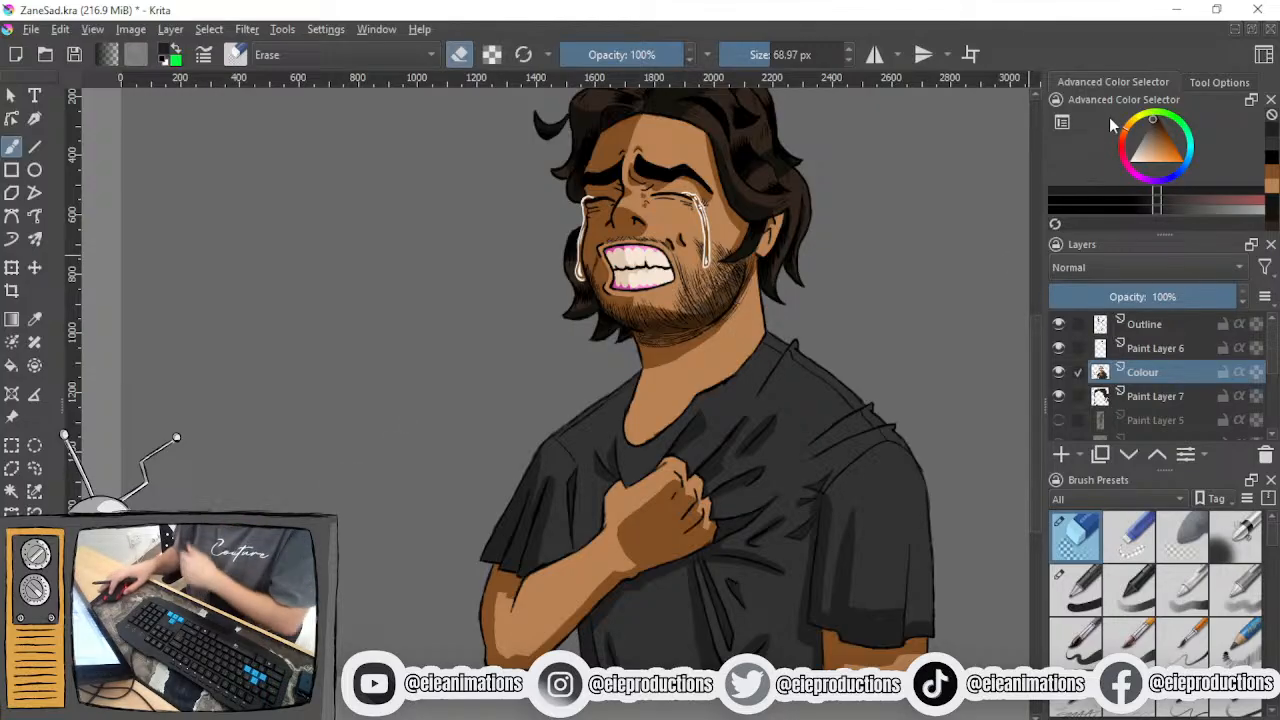
- Switch to the 11.10 px ink brush in white and examine the shirt folds and shadows around the fist
left_click_drag(1149, 143, 971, 314)
left_click_drag(749, 448, 630, 272)
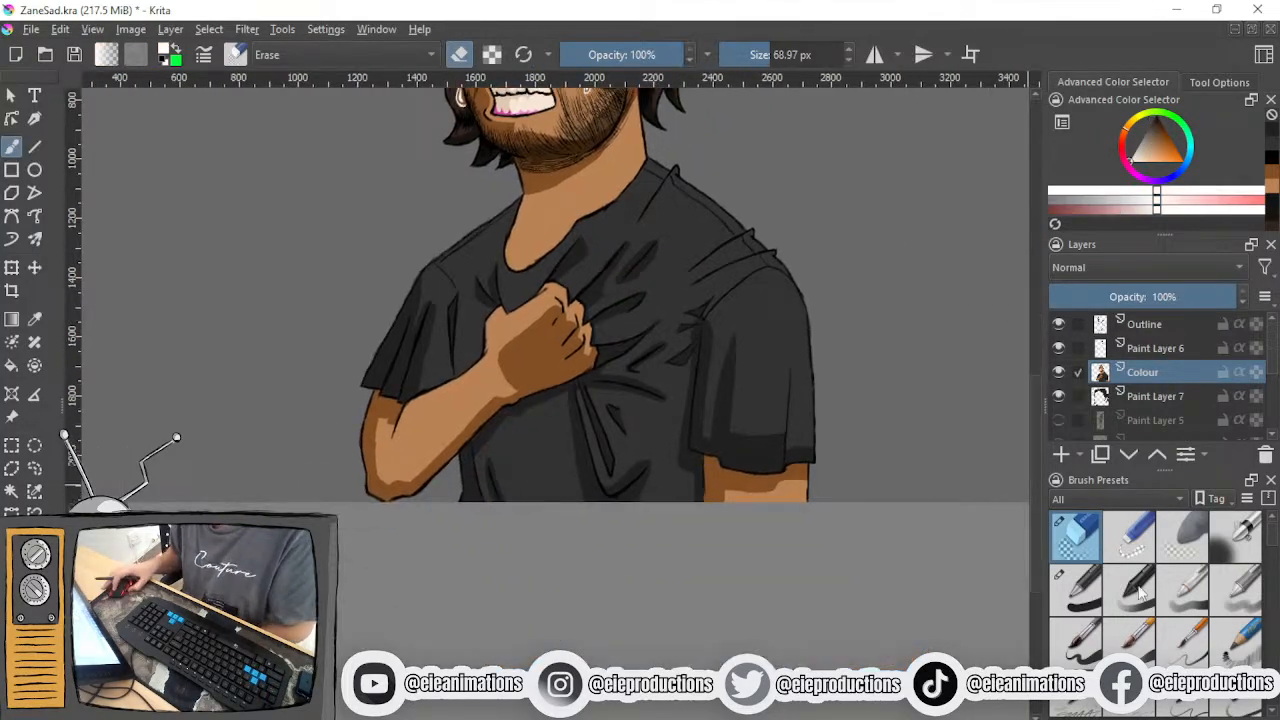
left_click(1090, 600)
left_click_drag(671, 415, 663, 508)
scroll(596, 409, "up", 2)
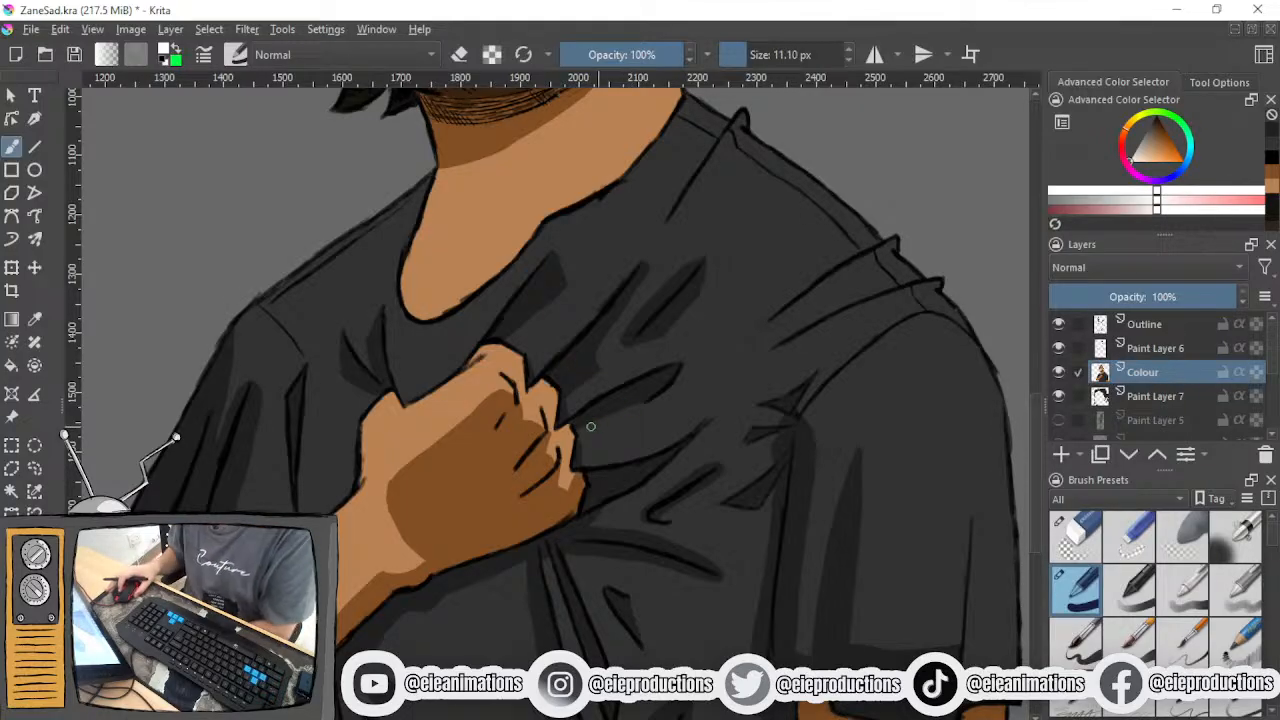
scroll(592, 426, "up", 1)
mouse_move(580, 394)
left_mouse_down()
mouse_move(617, 429)
mouse_move(477, 351)
mouse_move(598, 403)
left_mouse_up()
scroll(604, 420, "down", 1)
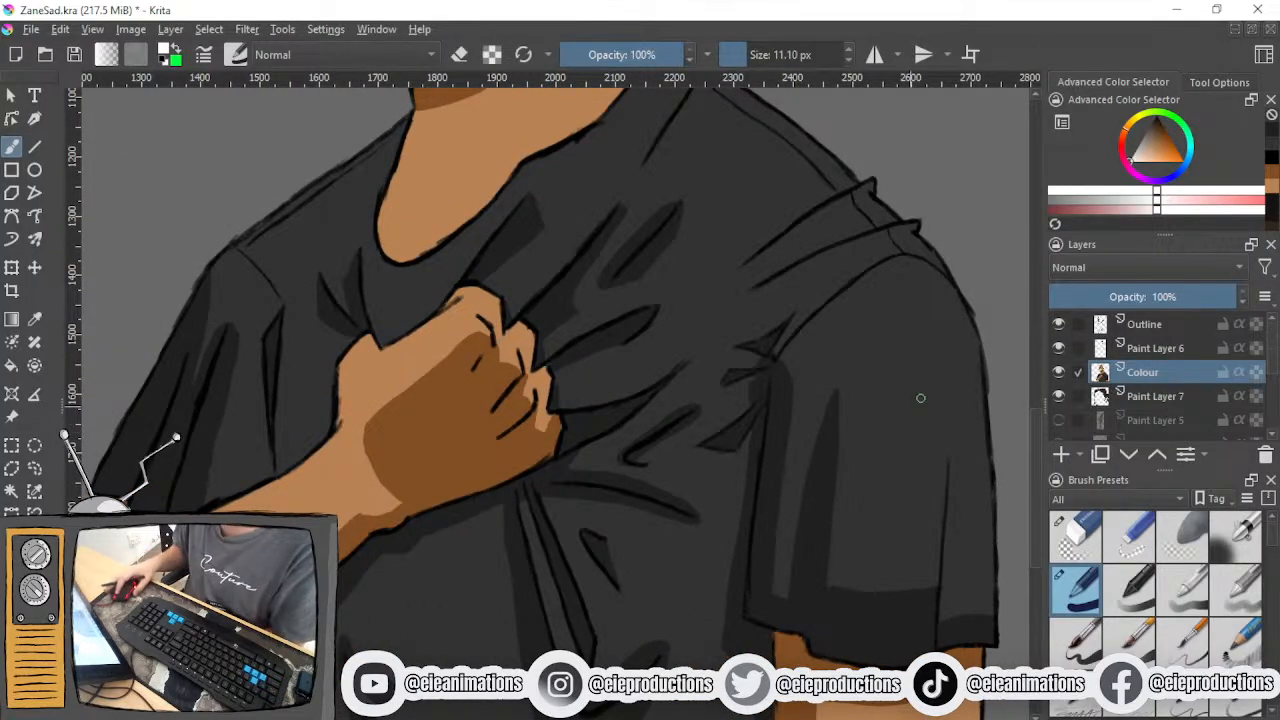
- Add a paint layer above Outline and ready a 9.00 px sketching brush in orange at 15% opacity
left_click(1145, 333)
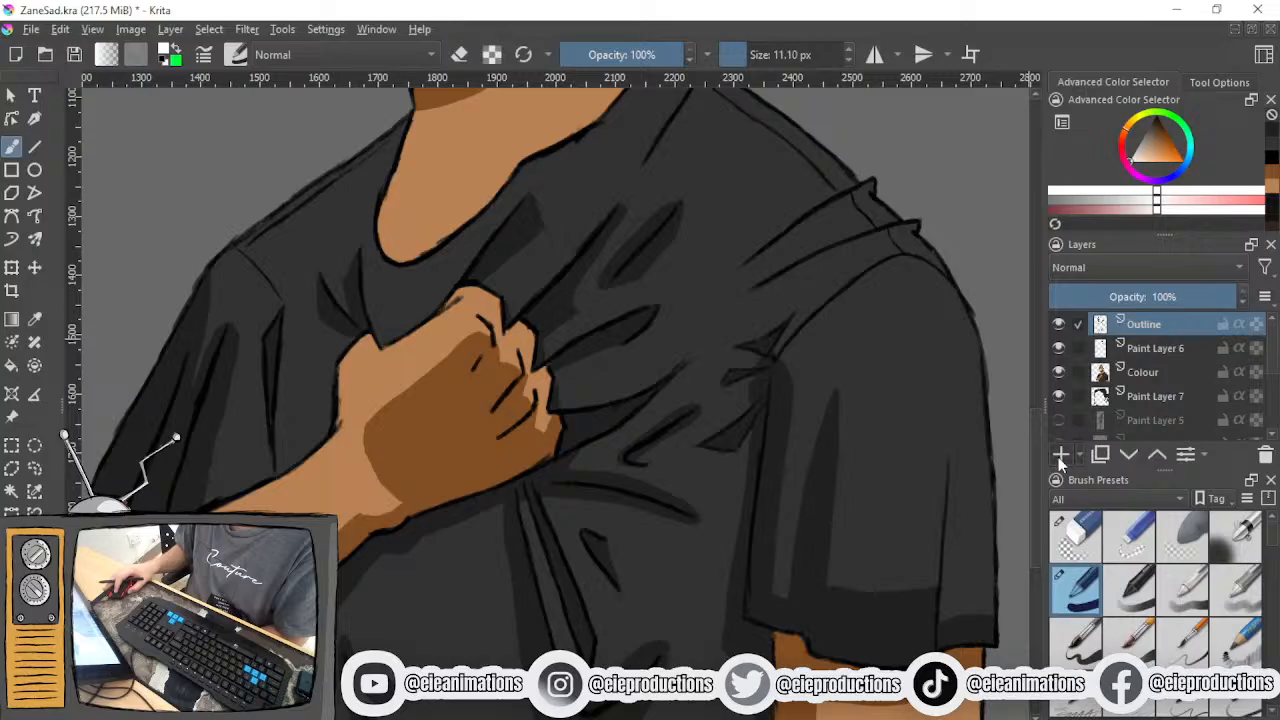
left_click(1061, 454)
left_click(1246, 706)
left_click(1176, 166)
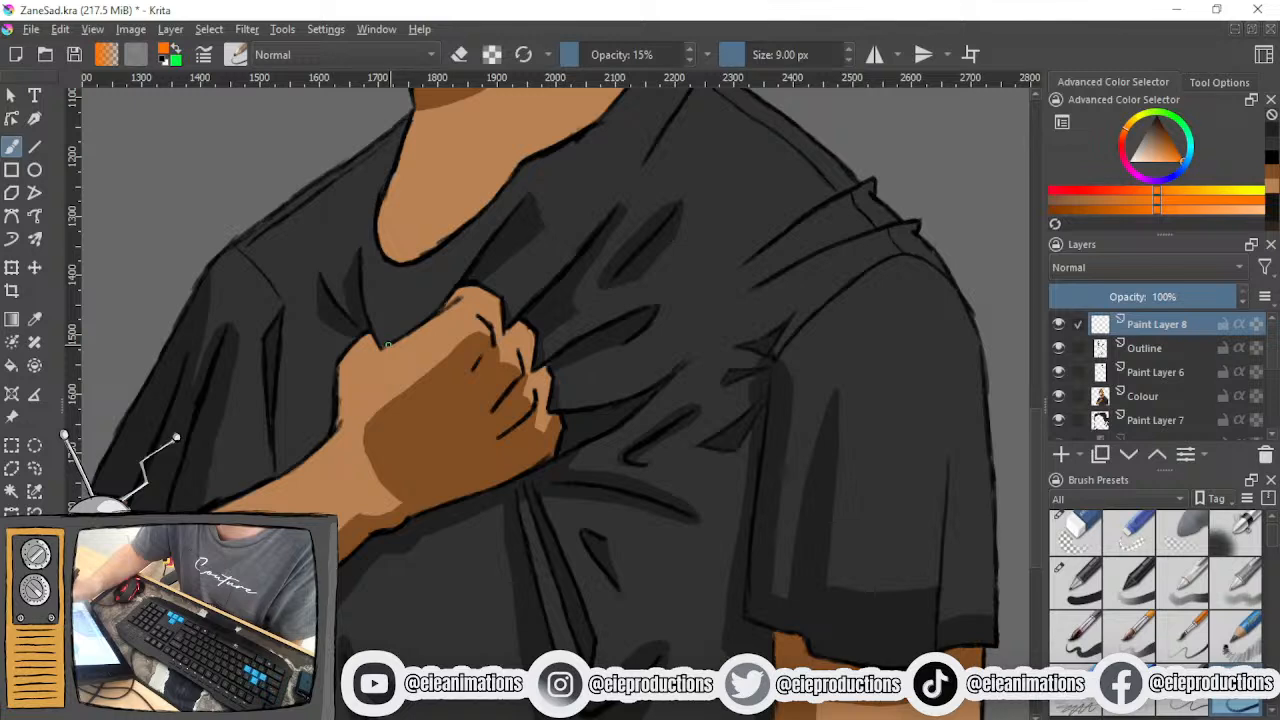
- Sketch an orange shadow guide across the knuckles, down the finger edge and around onto the folds below the fist
mouse_move(389, 343)
left_mouse_down()
mouse_move(444, 330)
mouse_move(522, 366)
left_mouse_up()
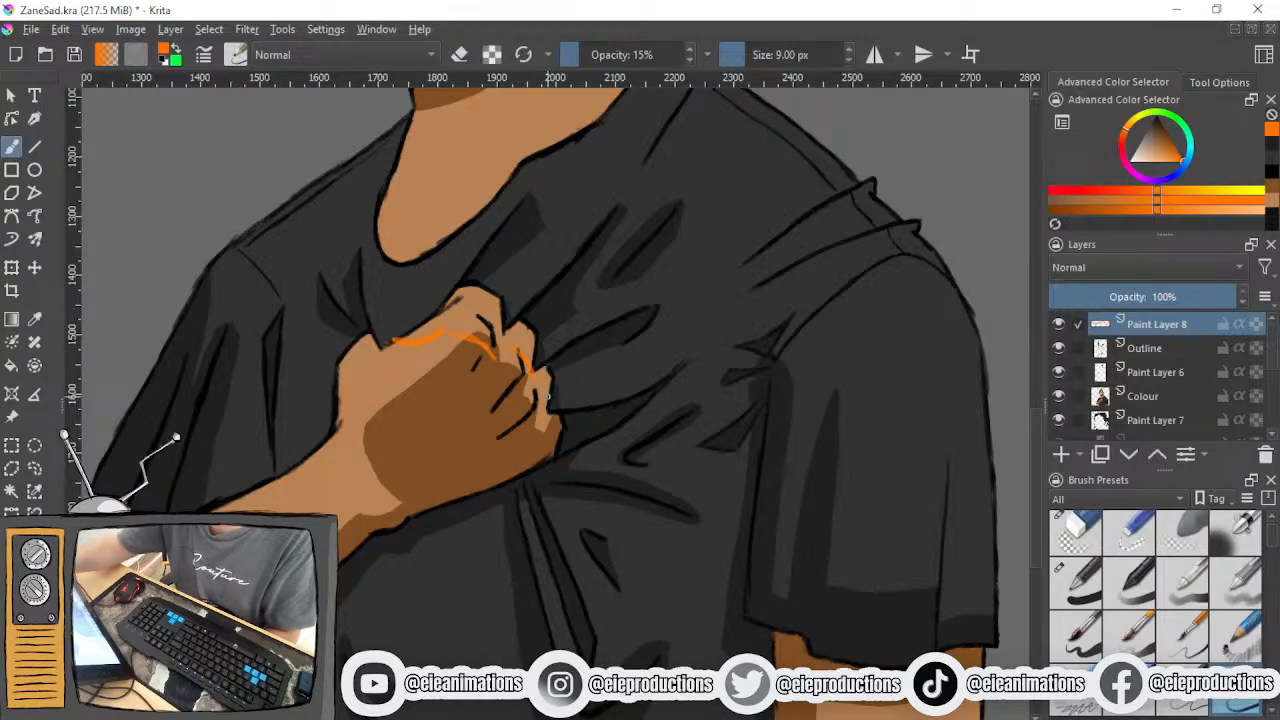
left_click_drag(549, 371, 559, 410)
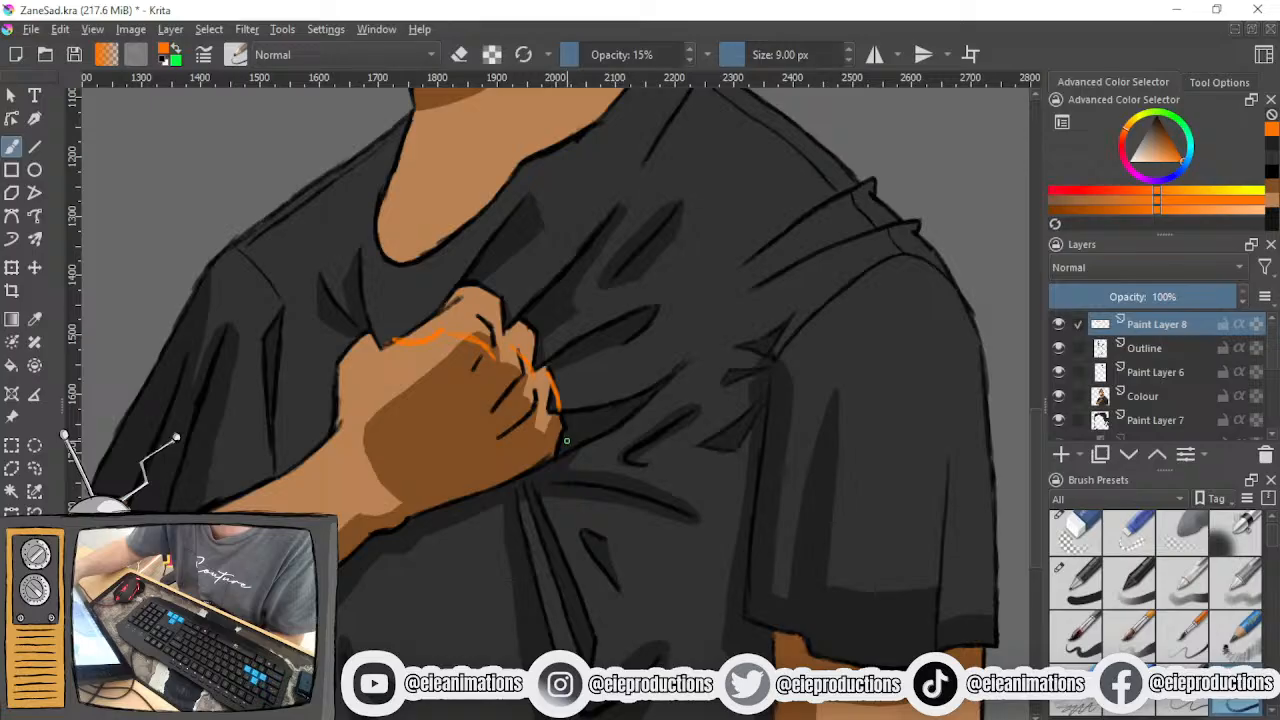
left_click_drag(559, 428, 566, 452)
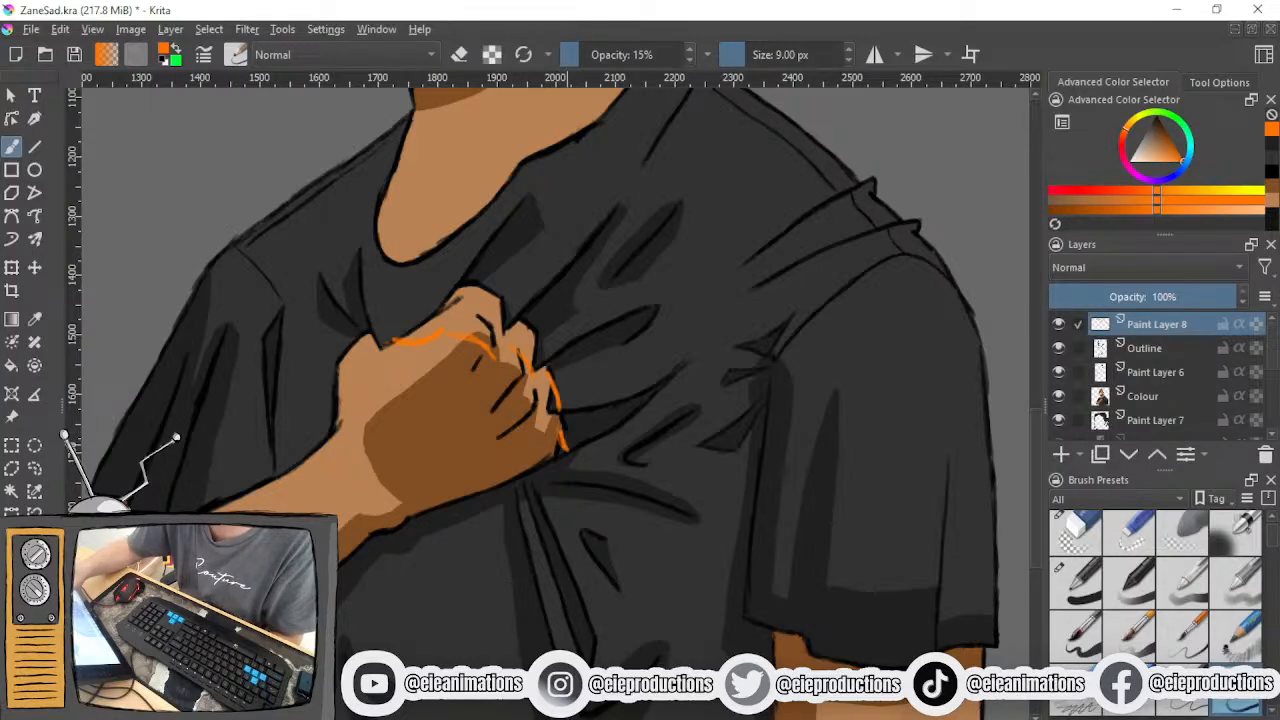
left_click_drag(584, 450, 578, 480)
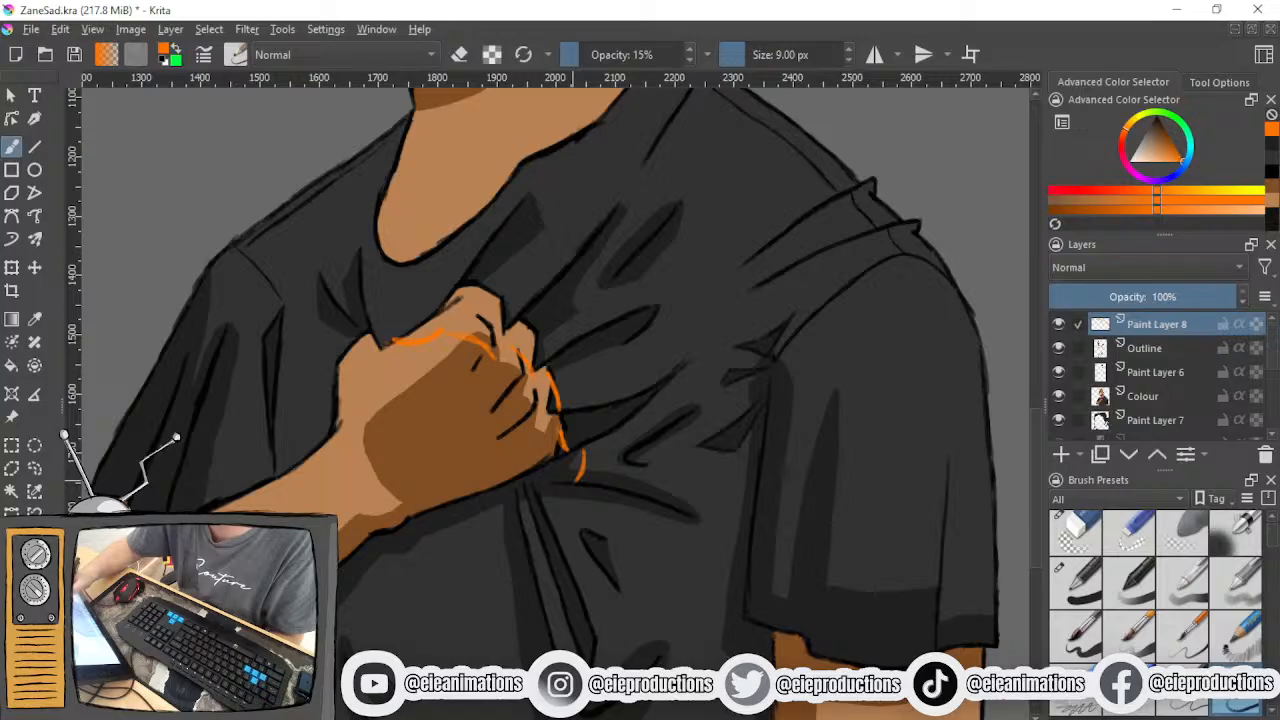
mouse_move(560, 524)
left_mouse_down()
mouse_move(584, 490)
mouse_move(546, 519)
left_mouse_up()
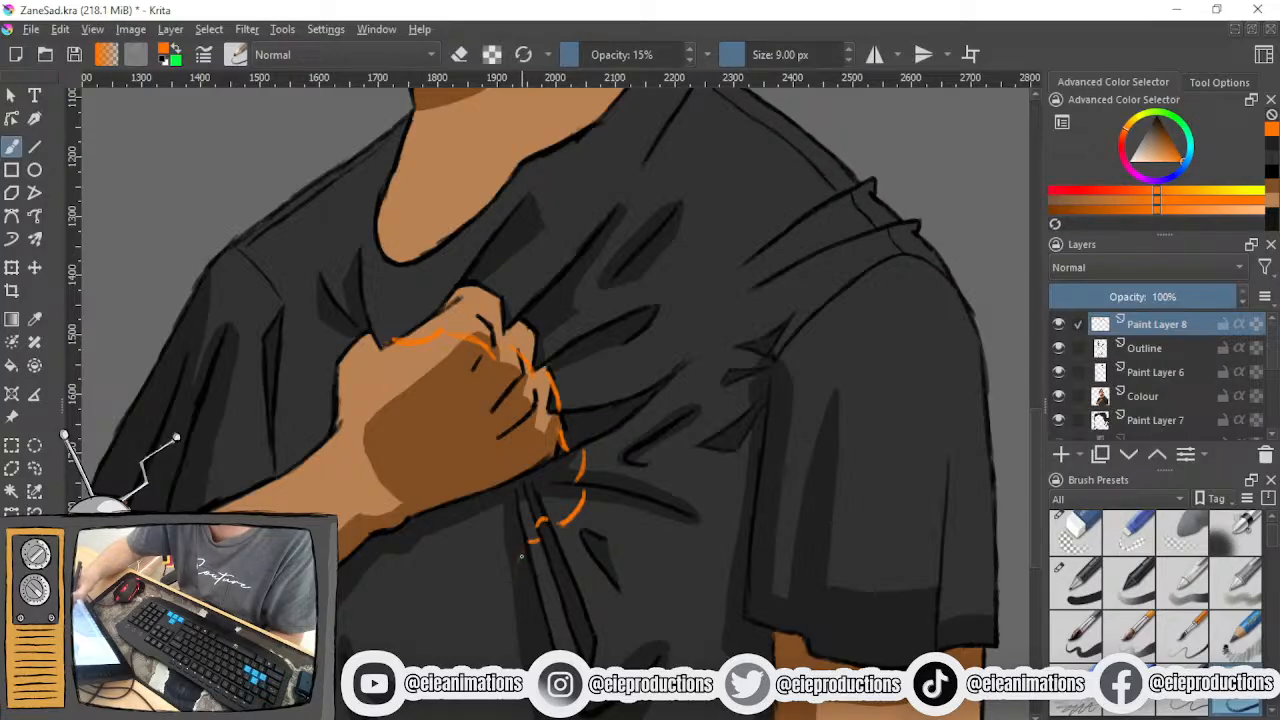
- Sketch the boxy cast-shadow outline on the shirt below the wrist and join it to the forearm's lower edge
left_click_drag(521, 556, 514, 648)
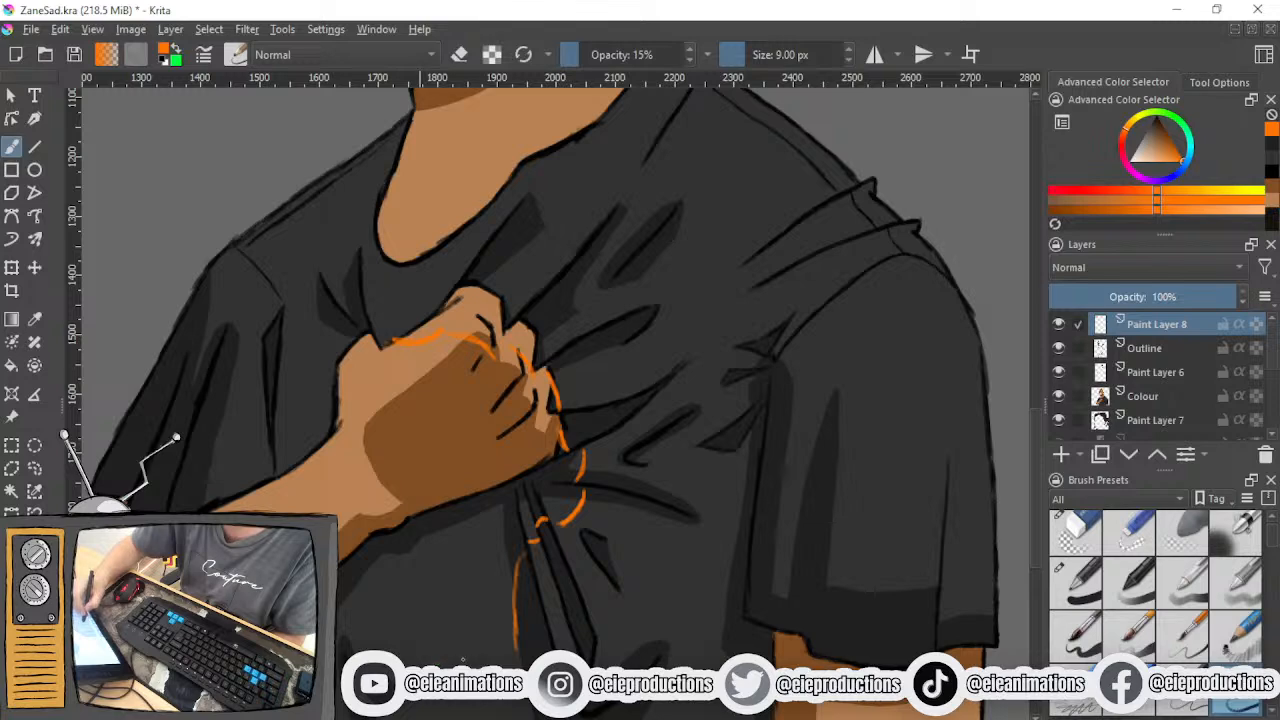
left_click_drag(409, 662, 488, 664)
mouse_move(408, 656)
left_mouse_down()
mouse_move(514, 656)
mouse_move(466, 663)
left_mouse_up()
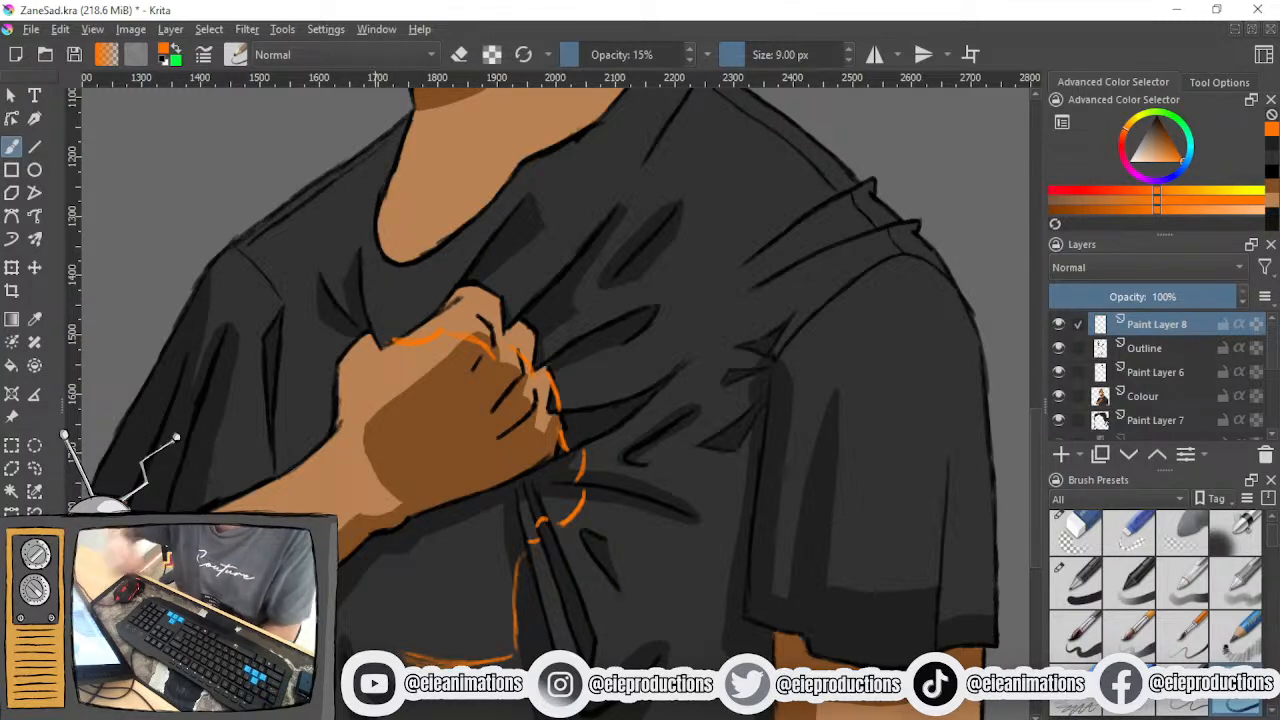
left_click_drag(391, 561, 405, 656)
left_click_drag(392, 594, 405, 654)
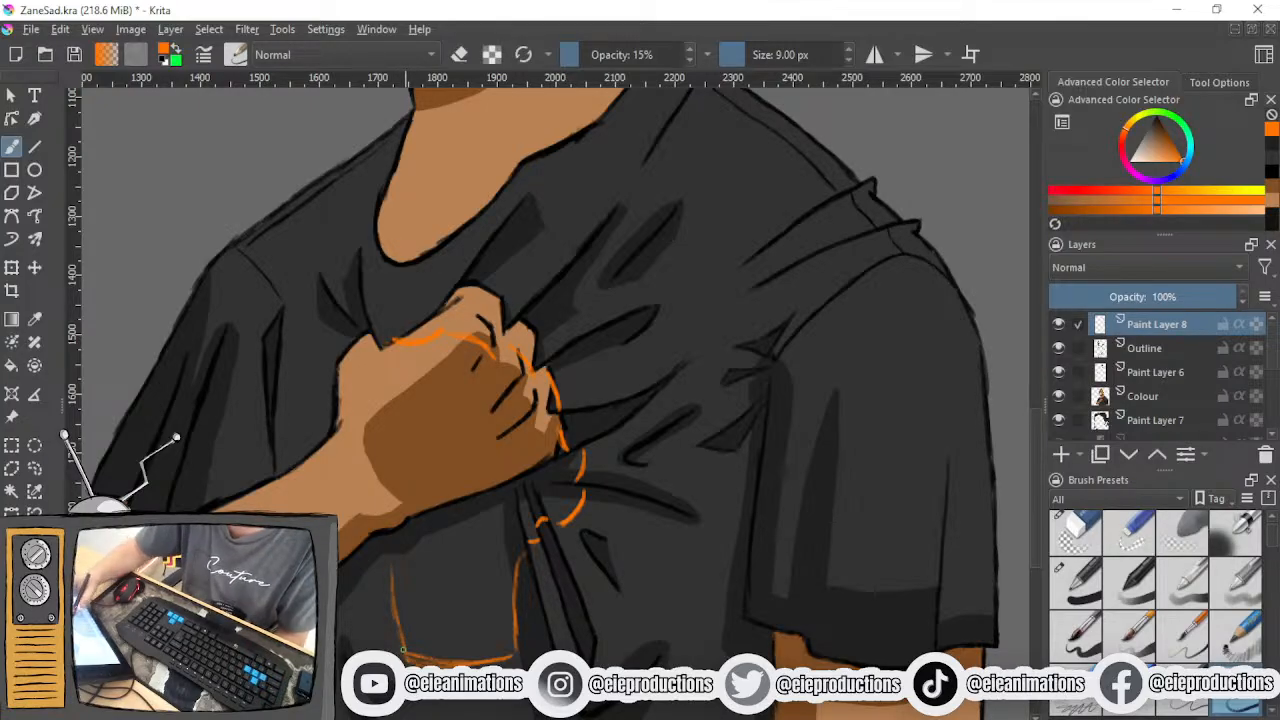
left_click_drag(358, 550, 393, 566)
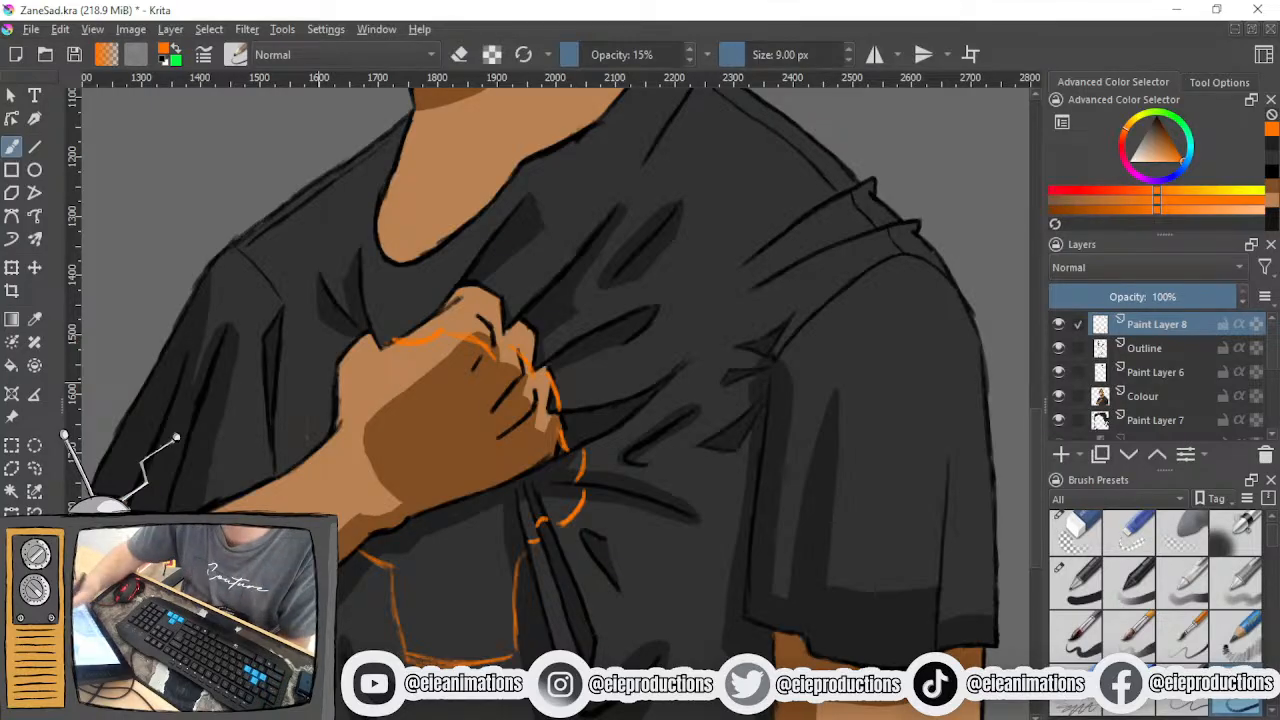
- Sketch curved shadow edges beside the back of the hand, above the knuckles and around the outside of the fingers
mouse_move(334, 373)
left_mouse_down()
mouse_move(309, 424)
mouse_move(316, 452)
left_mouse_up()
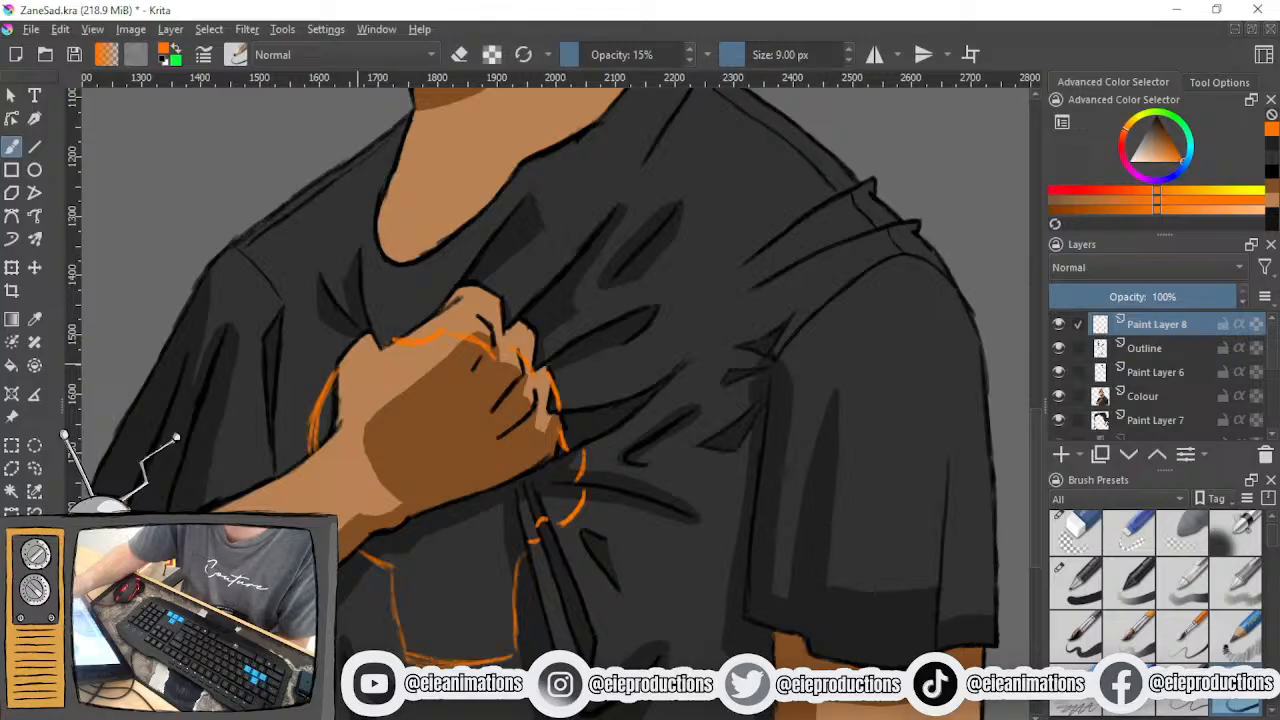
left_click_drag(374, 325, 419, 333)
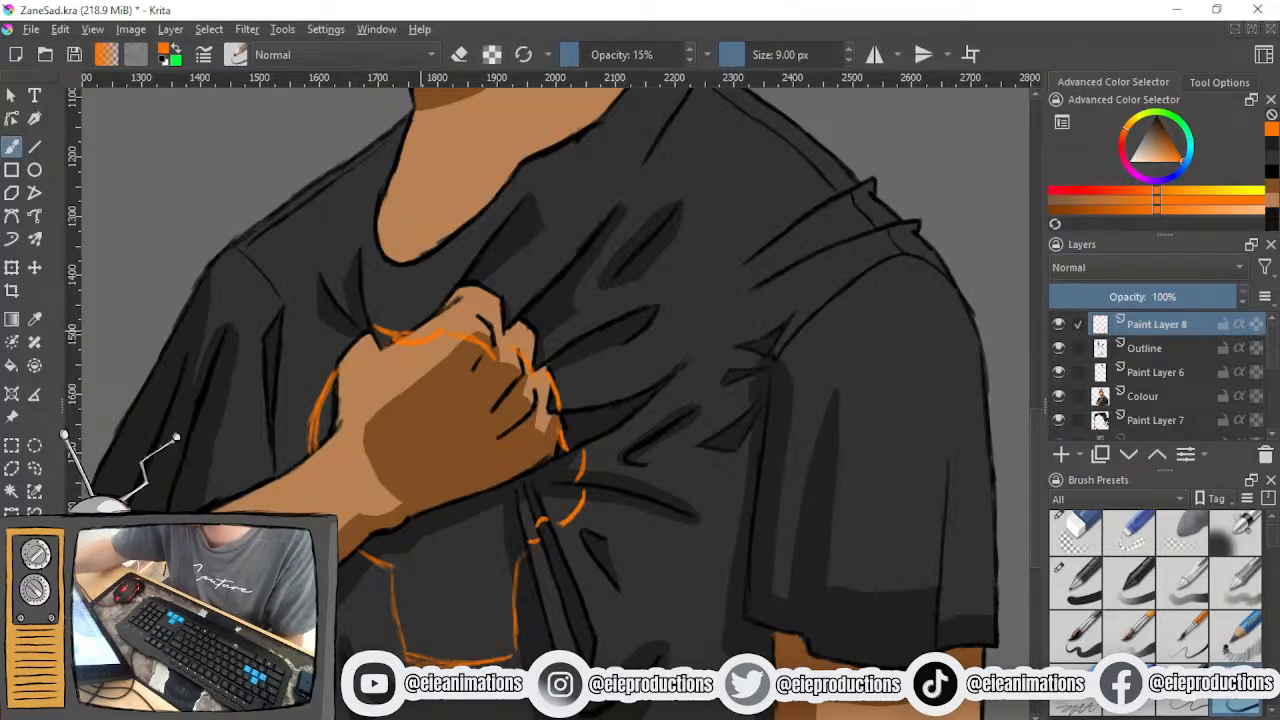
left_click_drag(538, 341, 580, 405)
mouse_move(566, 358)
left_mouse_down()
mouse_move(590, 486)
mouse_move(590, 466)
mouse_move(587, 514)
mouse_move(560, 534)
left_mouse_up()
left_click_drag(595, 486, 562, 532)
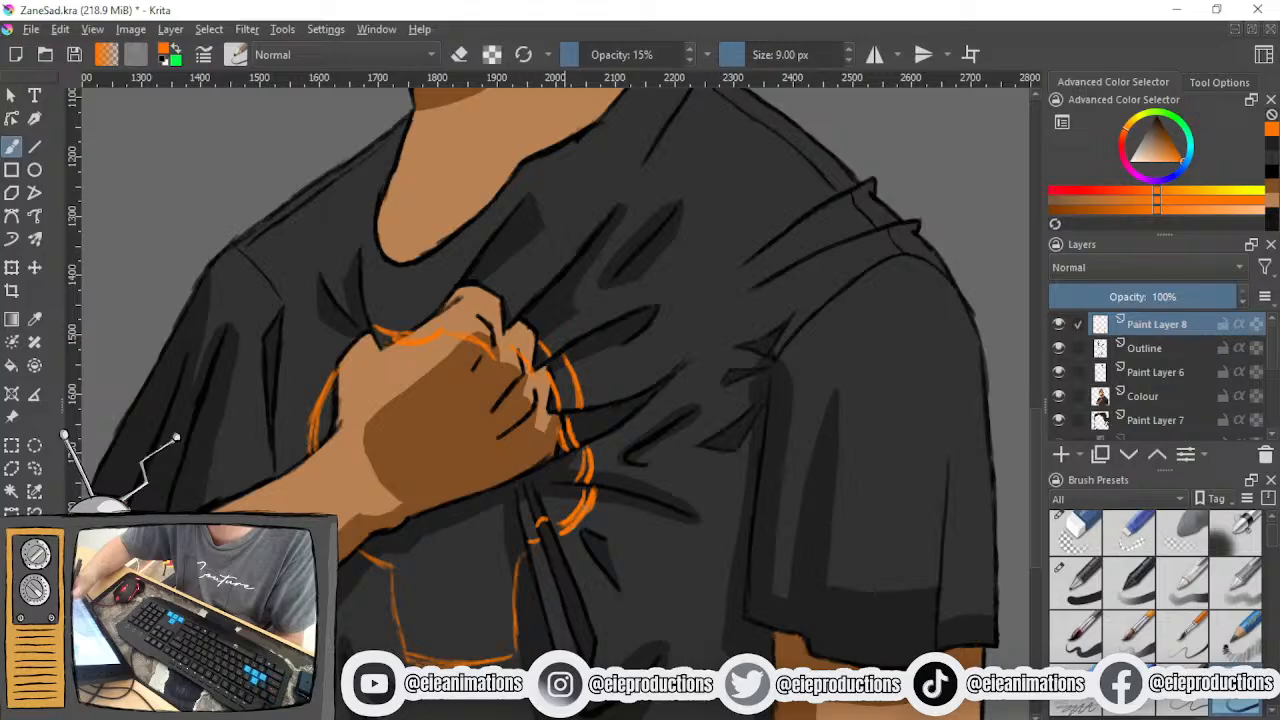
- Hatch the shadow areas on both sides of the fist in orange and mark its curved edge beneath the hand
left_click_drag(332, 394, 318, 434)
left_click_drag(334, 416, 321, 441)
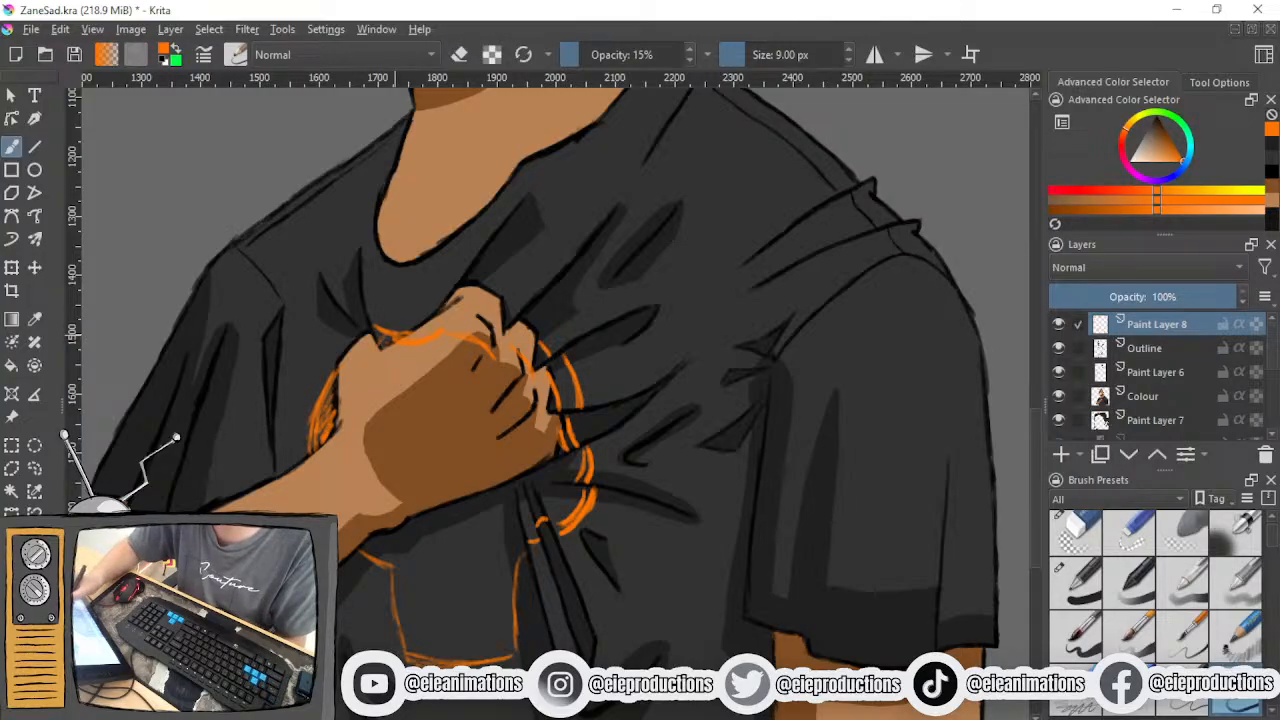
mouse_move(512, 488)
left_mouse_down()
mouse_move(490, 500)
mouse_move(504, 514)
left_mouse_up()
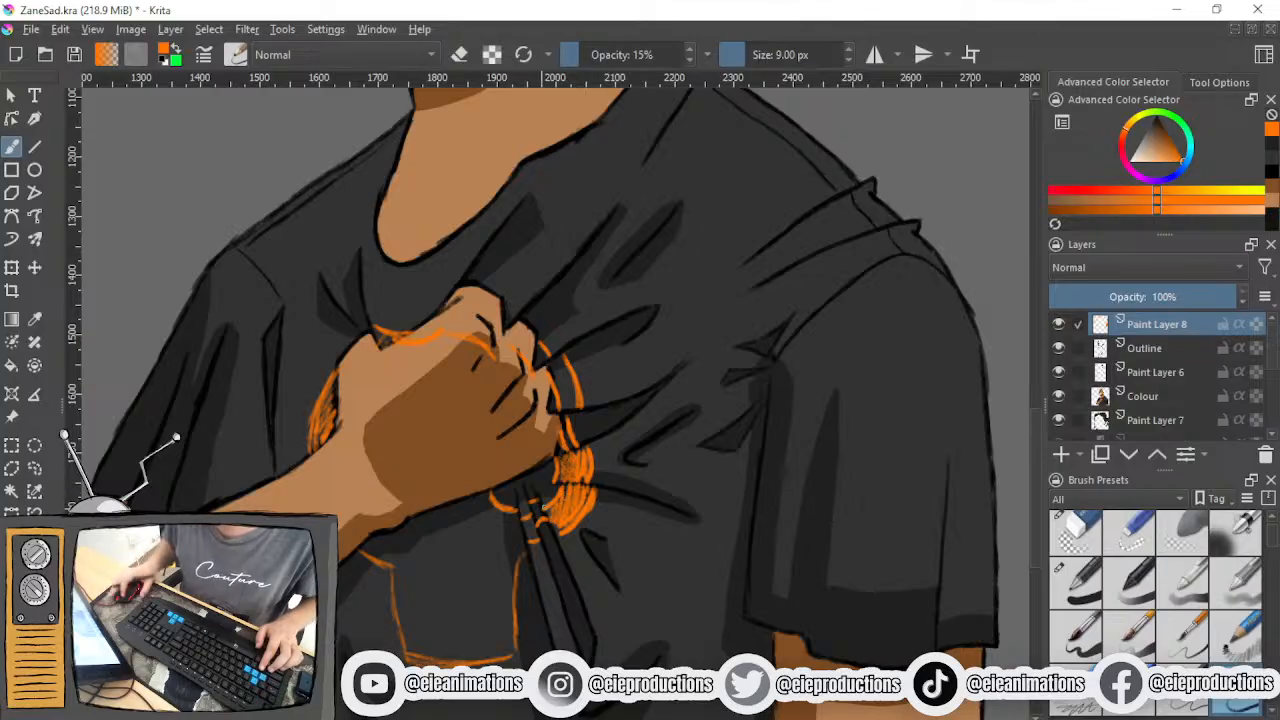
- Fill in the shadow patches on the folds just below the little finger with dense orange strokes
scroll(532, 512, "up", 4)
mouse_move(523, 517)
left_mouse_down()
mouse_move(531, 509)
mouse_move(615, 568)
left_mouse_up()
mouse_move(598, 510)
left_mouse_down()
mouse_move(628, 598)
mouse_move(660, 562)
left_mouse_up()
mouse_move(720, 375)
left_mouse_down()
mouse_move(705, 430)
mouse_move(718, 432)
left_mouse_up()
left_click_drag(752, 386, 748, 446)
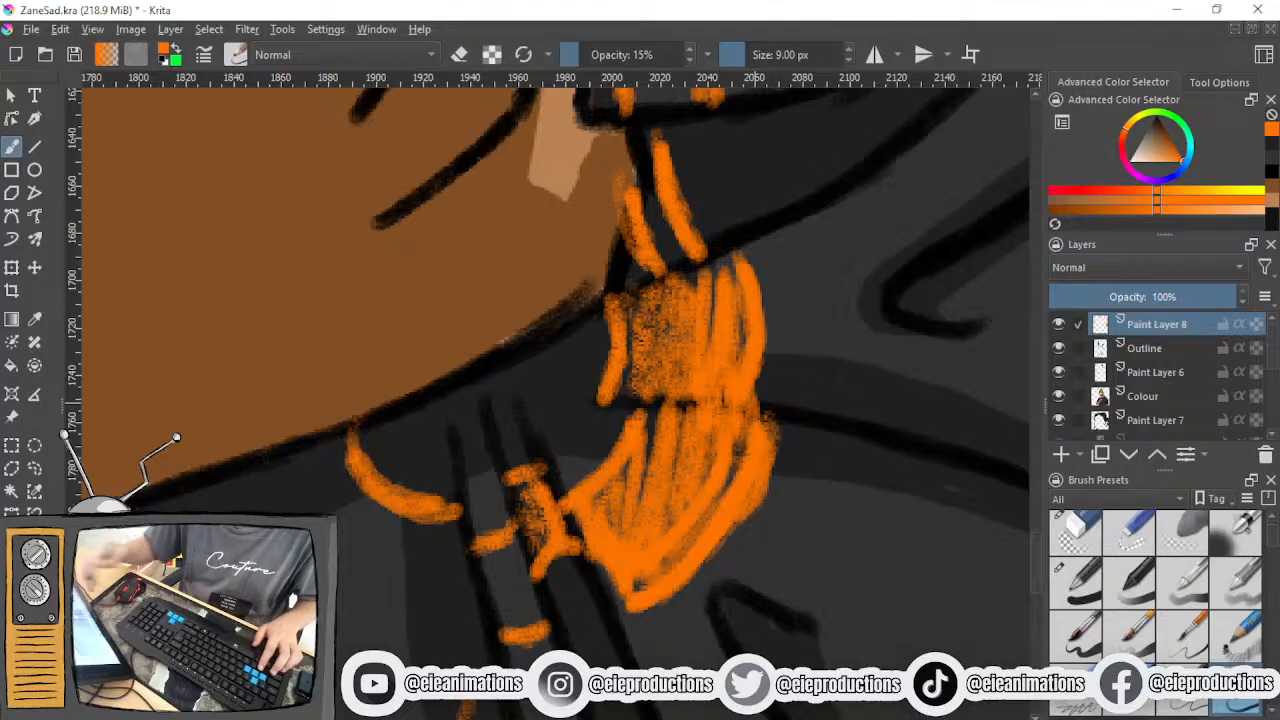
- Hatch the shadow beneath the heel of the fist and the small patch under the wrist in orange
key("minus")
key("minus")
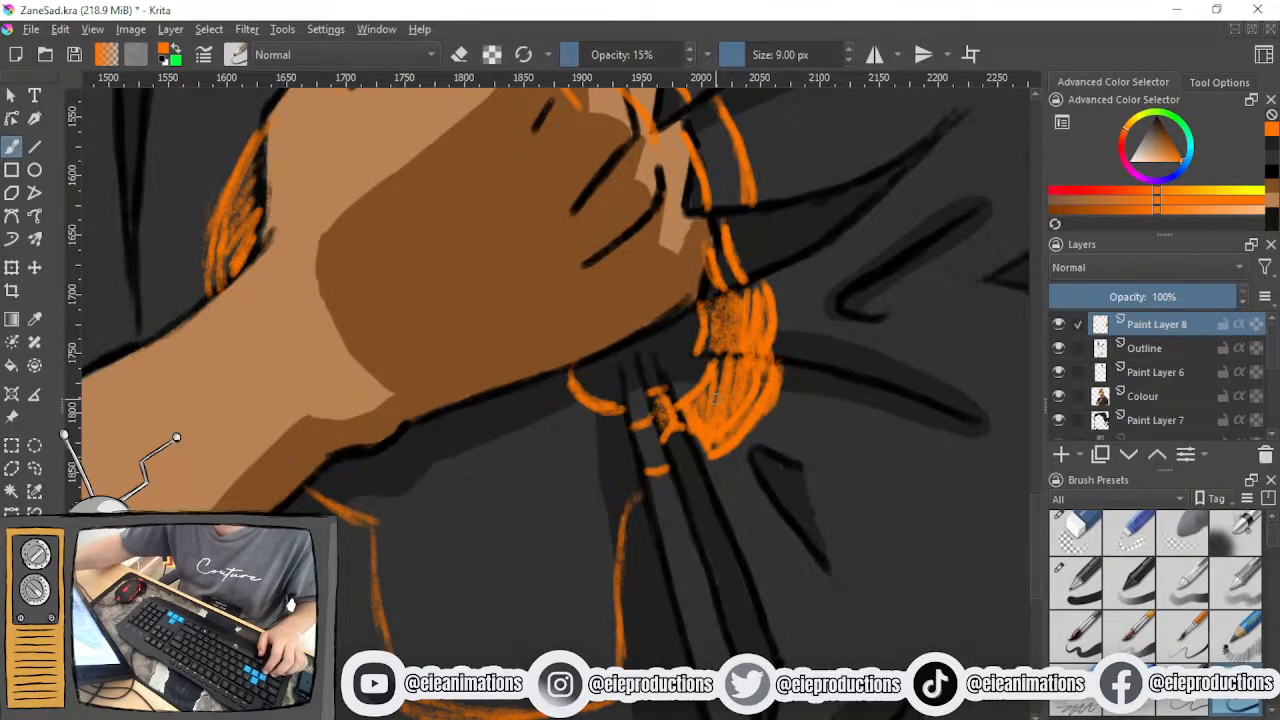
left_click_drag(648, 459, 651, 429)
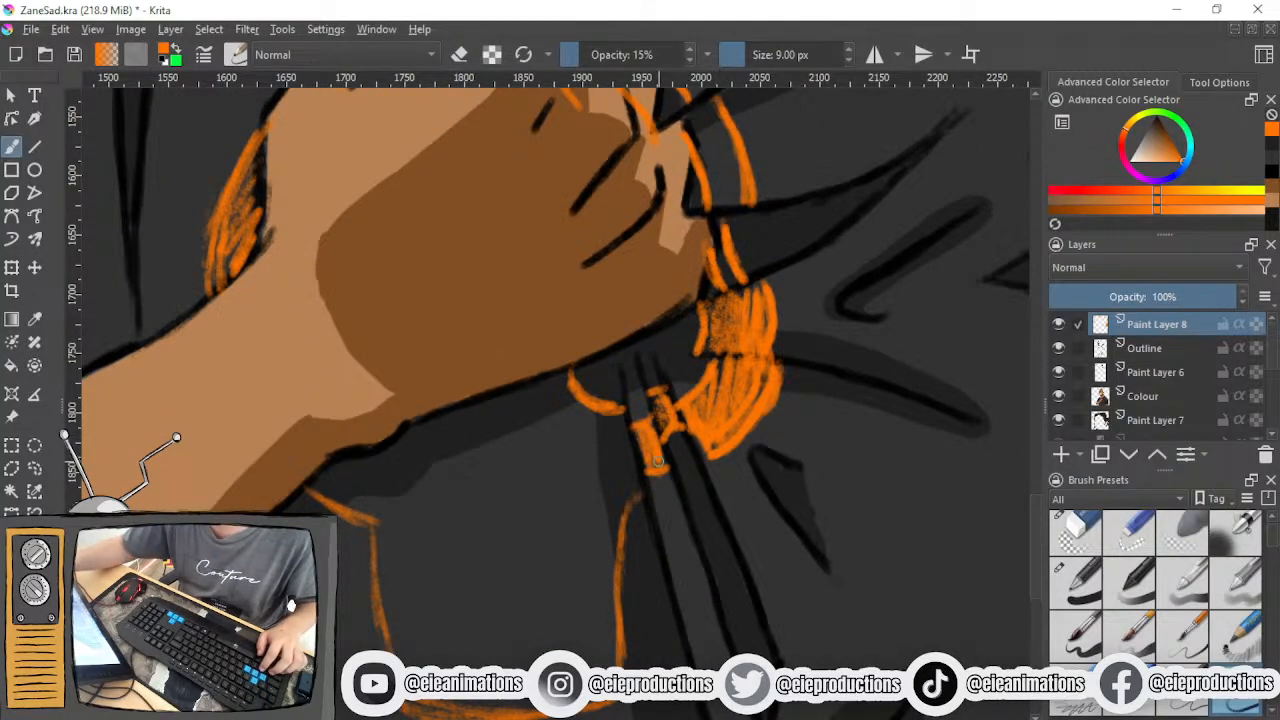
mouse_move(566, 421)
left_mouse_down()
mouse_move(576, 470)
mouse_move(598, 490)
mouse_move(632, 486)
mouse_move(640, 428)
mouse_move(630, 462)
left_mouse_up()
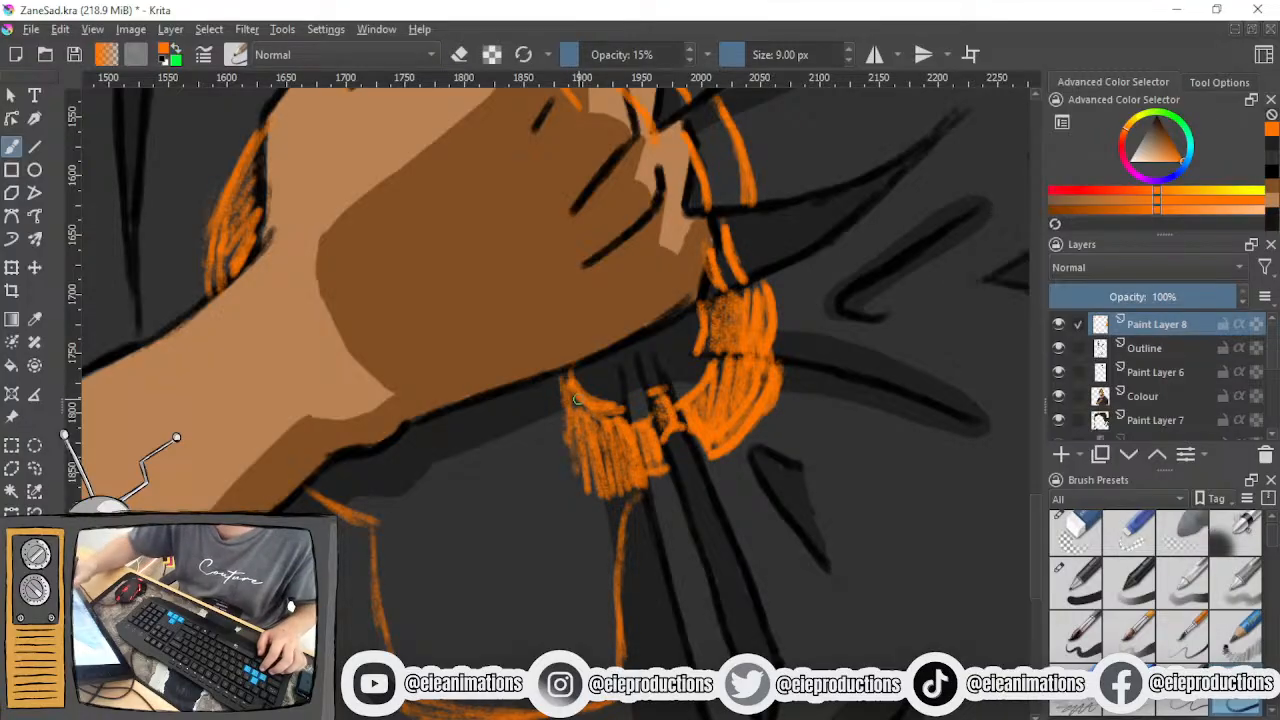
mouse_move(320, 486)
left_mouse_down()
mouse_move(350, 468)
mouse_move(372, 490)
mouse_move(432, 426)
left_mouse_up()
- Set the sketching brush to 10 px and hatch the shadow strips above the knuckles and beside the fingers
left_click(761, 58)
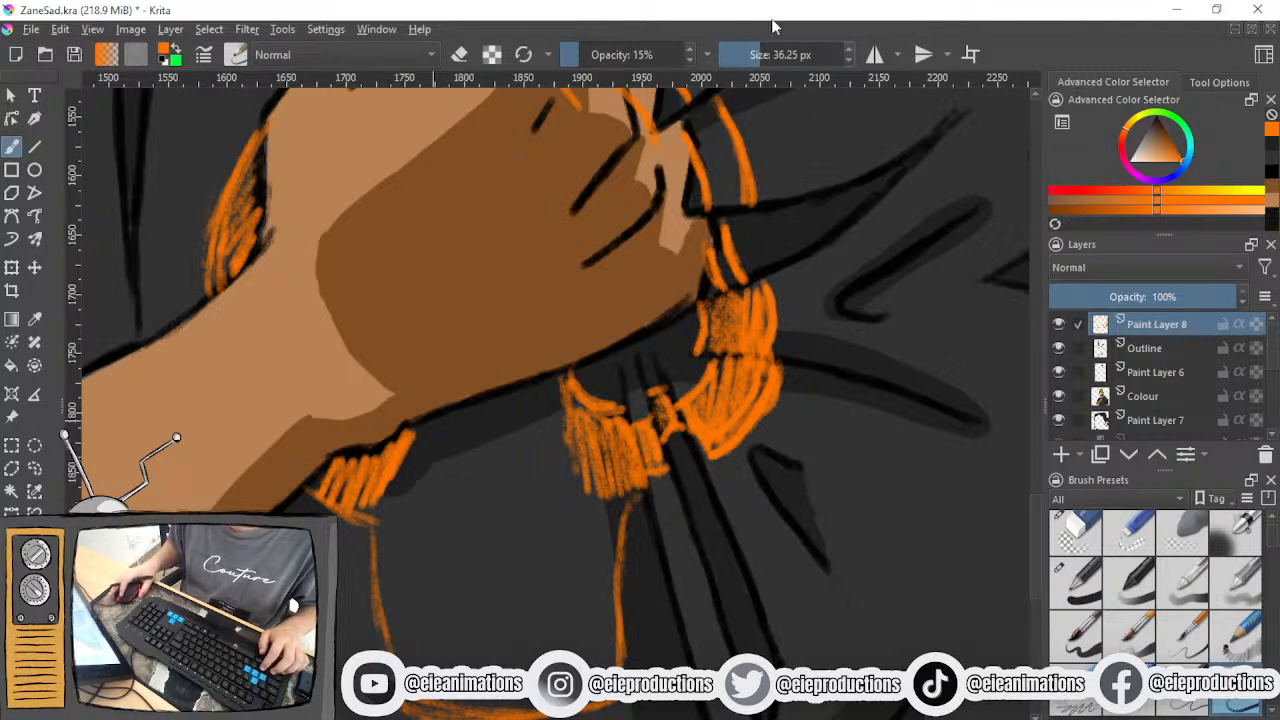
key("bracketleft")
key("bracketleft")
key("bracketleft")
key("bracketleft")
key("bracketleft")
key("bracketleft")
key("bracketleft")
key("bracketleft")
key("bracketleft")
key("bracketleft")
key("bracketleft")
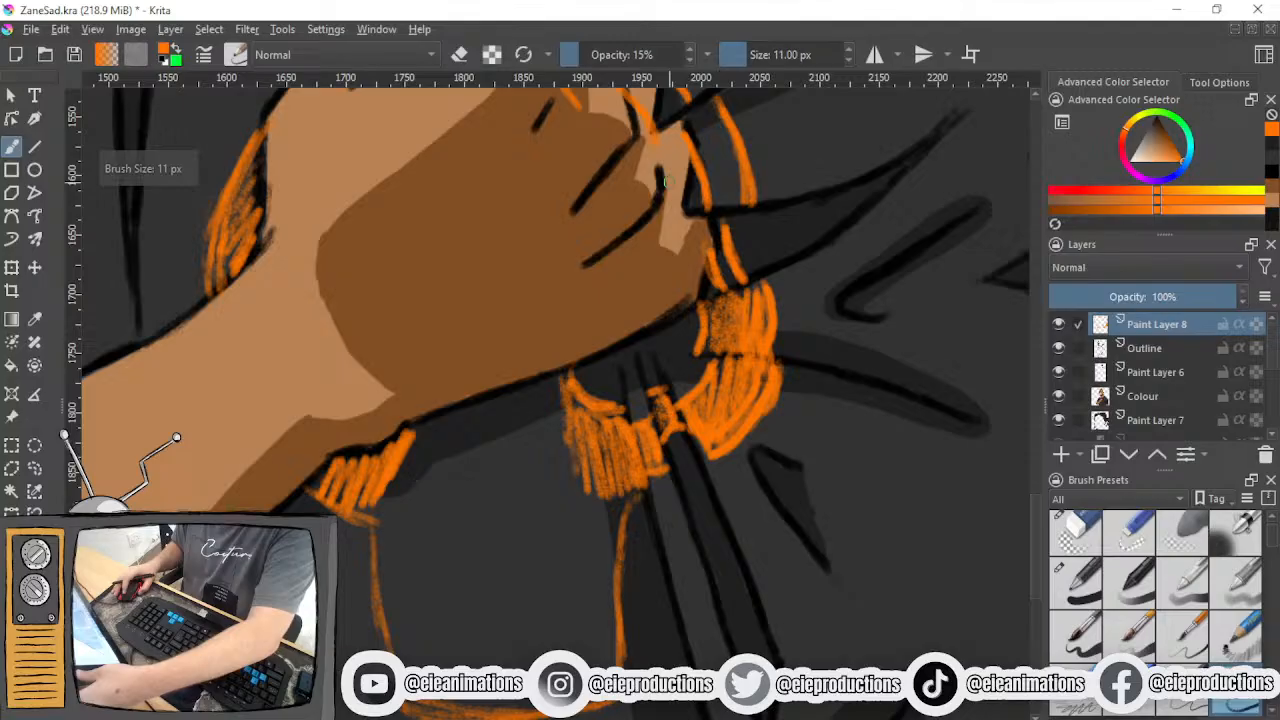
mouse_move(590, 189)
left_mouse_down()
mouse_move(561, 232)
mouse_move(566, 514)
left_mouse_up()
mouse_move(321, 374)
left_mouse_down()
mouse_move(322, 401)
mouse_move(347, 399)
left_mouse_up()
mouse_move(638, 412)
left_mouse_down()
mouse_move(653, 439)
mouse_move(679, 432)
mouse_move(694, 527)
mouse_move(707, 502)
mouse_move(669, 426)
mouse_move(660, 352)
left_mouse_up()
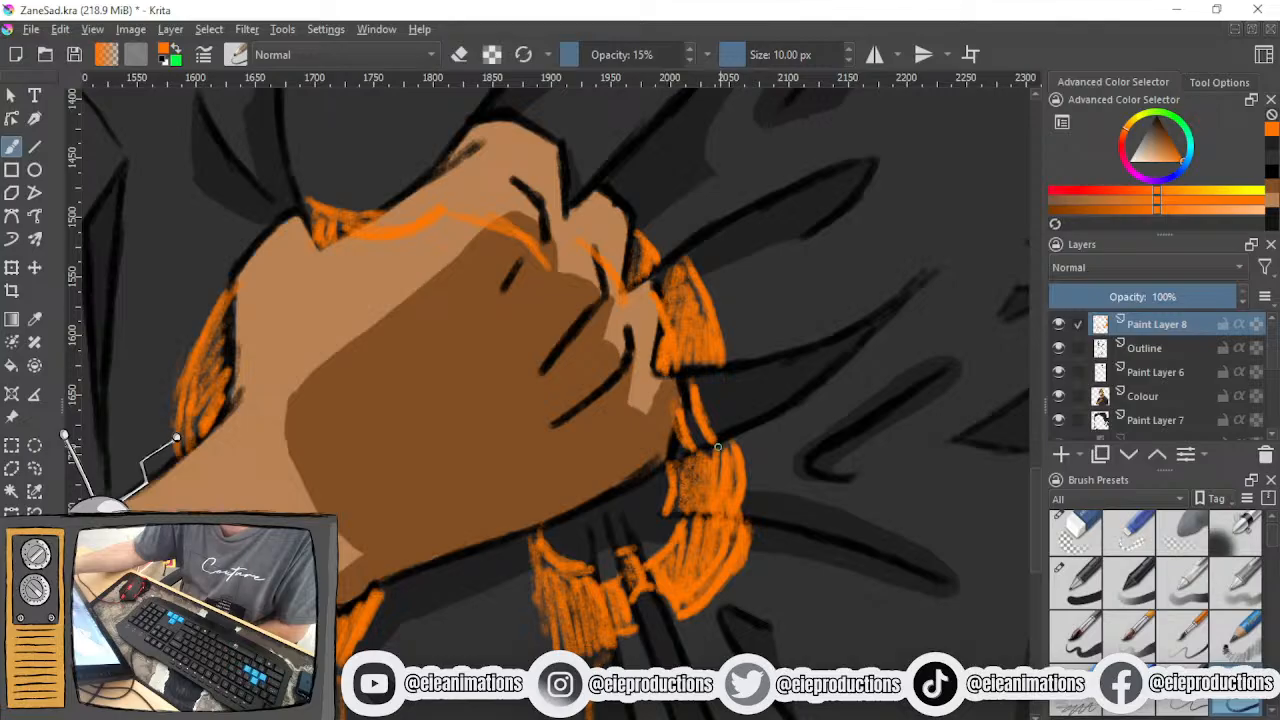
- Hatch the large boxy shadow below the wrist in orange, and reduce the sketch layer's opacity to 27%
scroll(655, 490, "down", 1)
left_click_drag(604, 625, 654, 413)
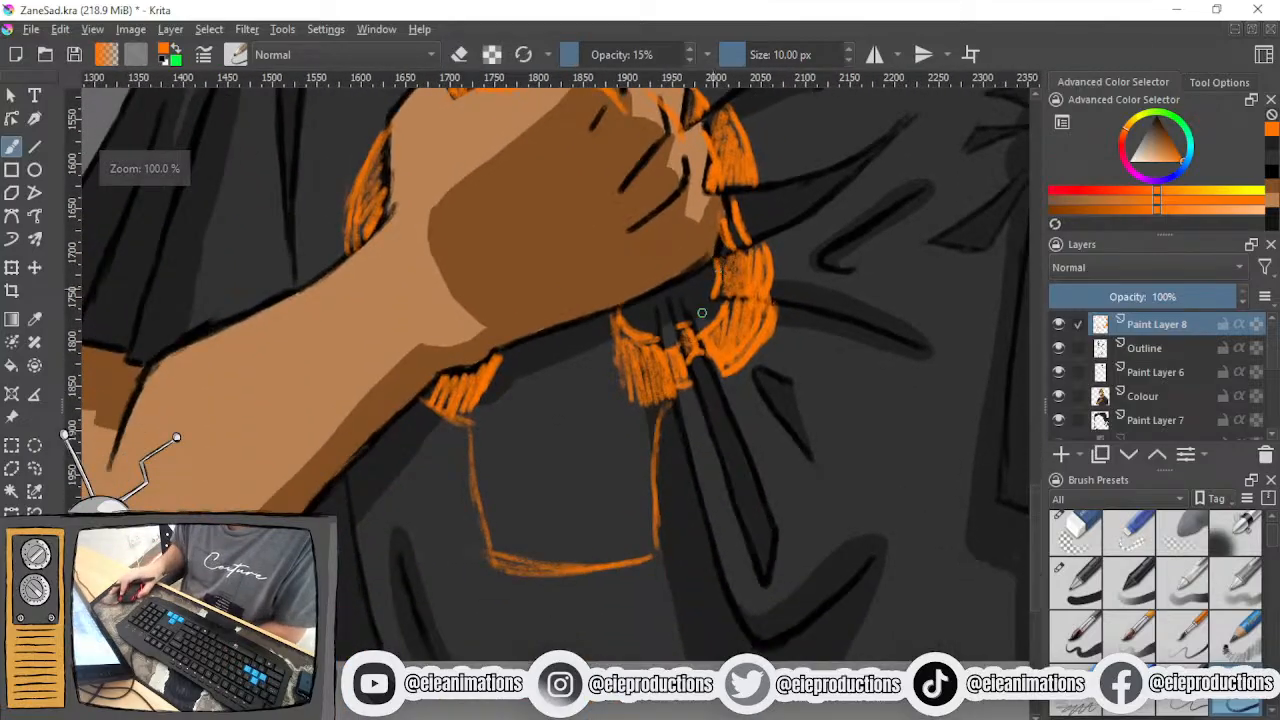
scroll(654, 413, "up", 1)
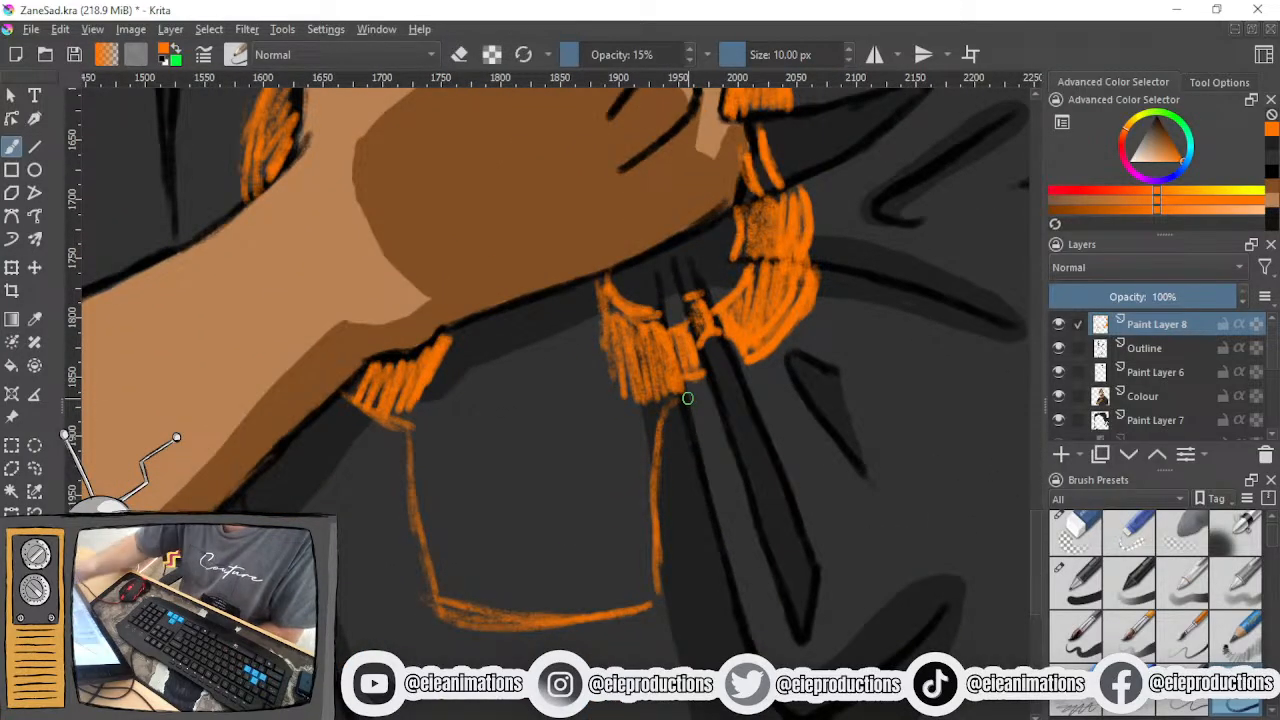
mouse_move(558, 297)
left_mouse_down()
mouse_move(511, 311)
mouse_move(522, 327)
mouse_move(507, 359)
mouse_move(432, 414)
mouse_move(488, 408)
mouse_move(443, 595)
mouse_move(421, 461)
mouse_move(430, 481)
mouse_move(448, 445)
mouse_move(458, 505)
mouse_move(477, 524)
mouse_move(487, 437)
mouse_move(513, 427)
mouse_move(560, 486)
mouse_move(594, 509)
mouse_move(615, 499)
mouse_move(624, 522)
mouse_move(643, 523)
mouse_move(639, 582)
mouse_move(631, 543)
mouse_move(616, 599)
mouse_move(485, 565)
mouse_move(484, 419)
mouse_move(568, 355)
mouse_move(620, 377)
mouse_move(570, 472)
mouse_move(532, 594)
mouse_move(552, 627)
mouse_move(590, 567)
mouse_move(628, 554)
mouse_move(563, 455)
left_mouse_up()
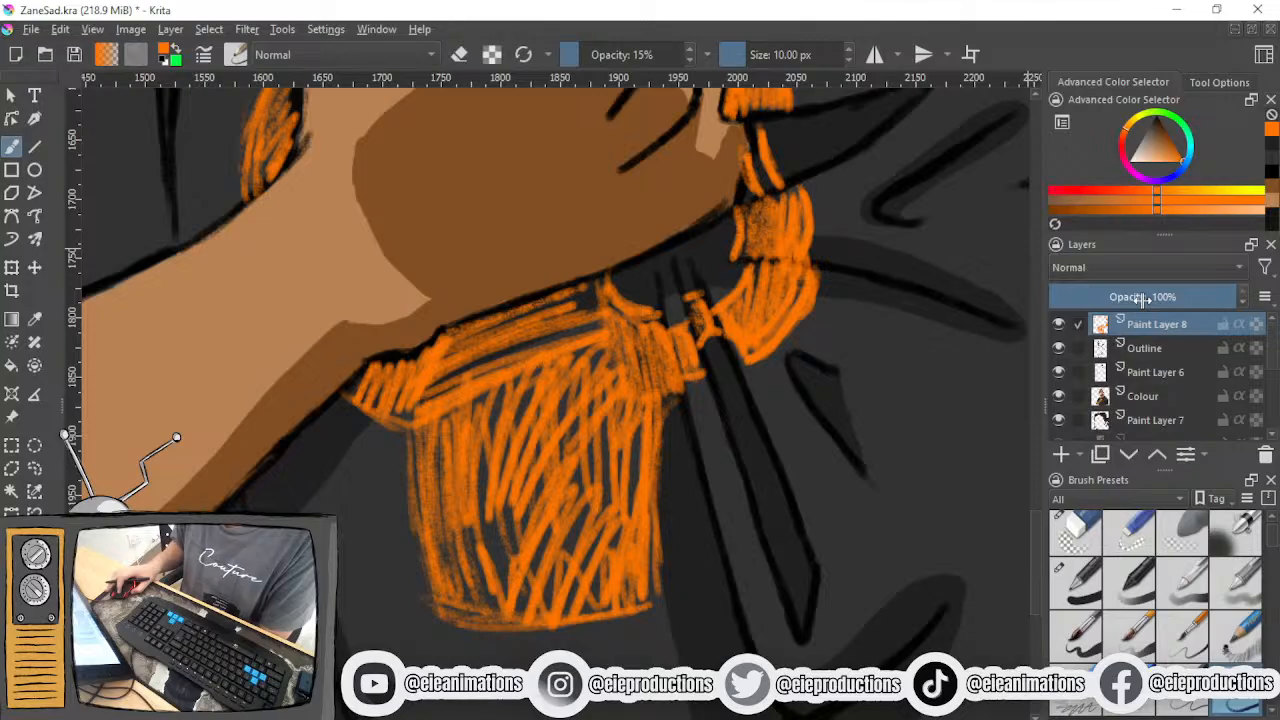
left_click_drag(1142, 300, 1127, 298)
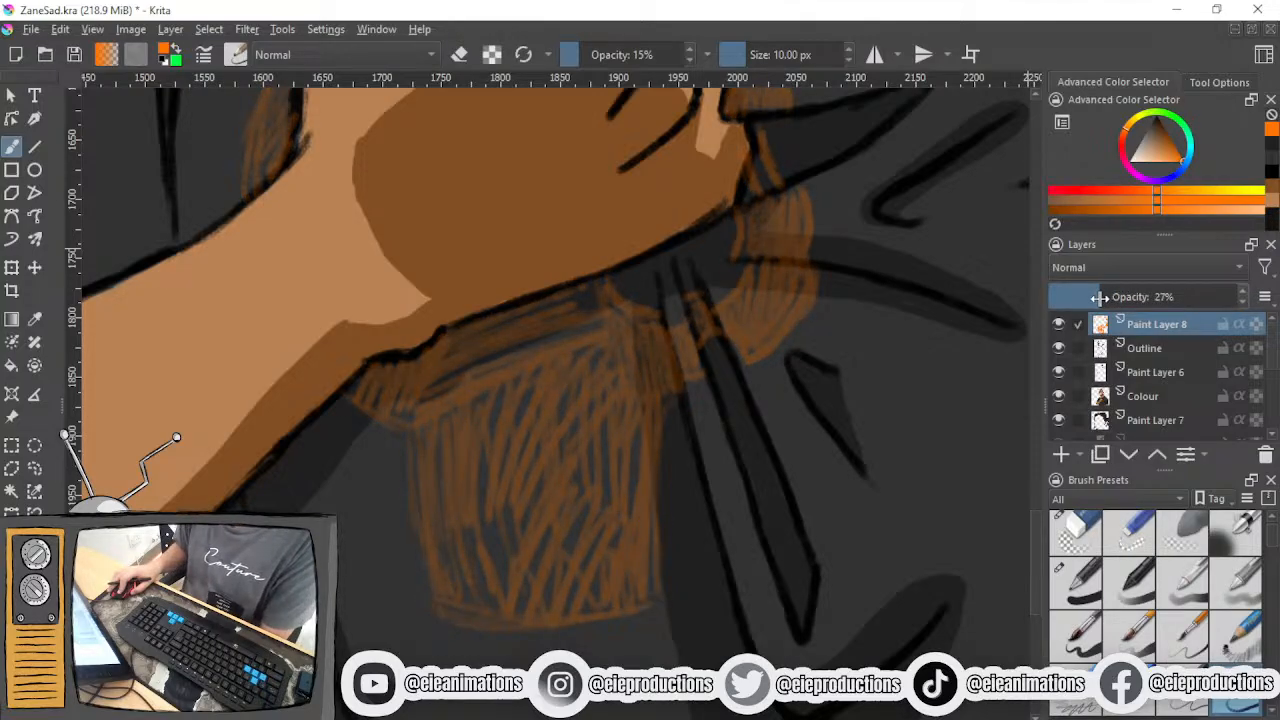
- Choose the dark blue pen brush preset in white at 4.54 px, and undo the test stroke beneath the wrist
left_click(1080, 601)
left_click_drag(714, 362, 692, 580)
left_click(1131, 161)
left_click_drag(536, 525, 652, 184)
scroll(544, 375, "up", 2)
left_click_drag(544, 369, 537, 543)
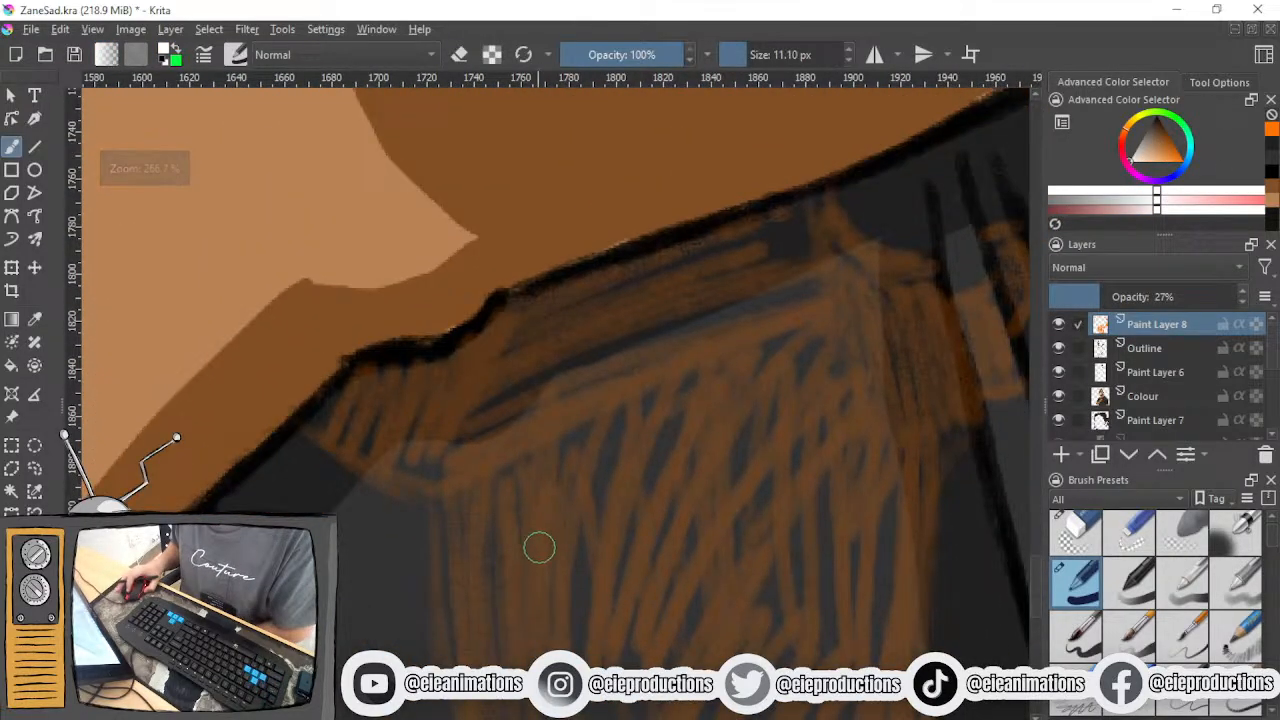
scroll(460, 480, "up", 1)
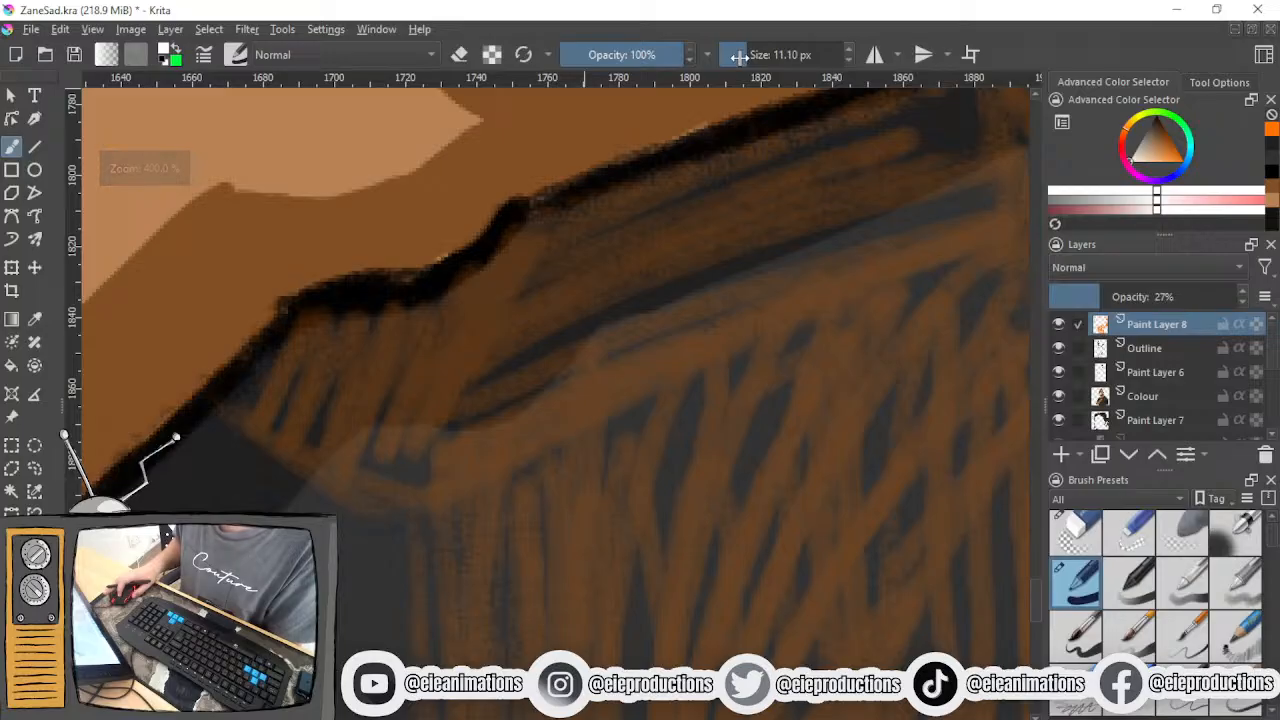
left_click(739, 58)
scroll(577, 347, "down", 1)
mouse_move(497, 429)
left_mouse_down()
mouse_move(432, 368)
mouse_move(415, 381)
mouse_move(458, 362)
left_mouse_up()
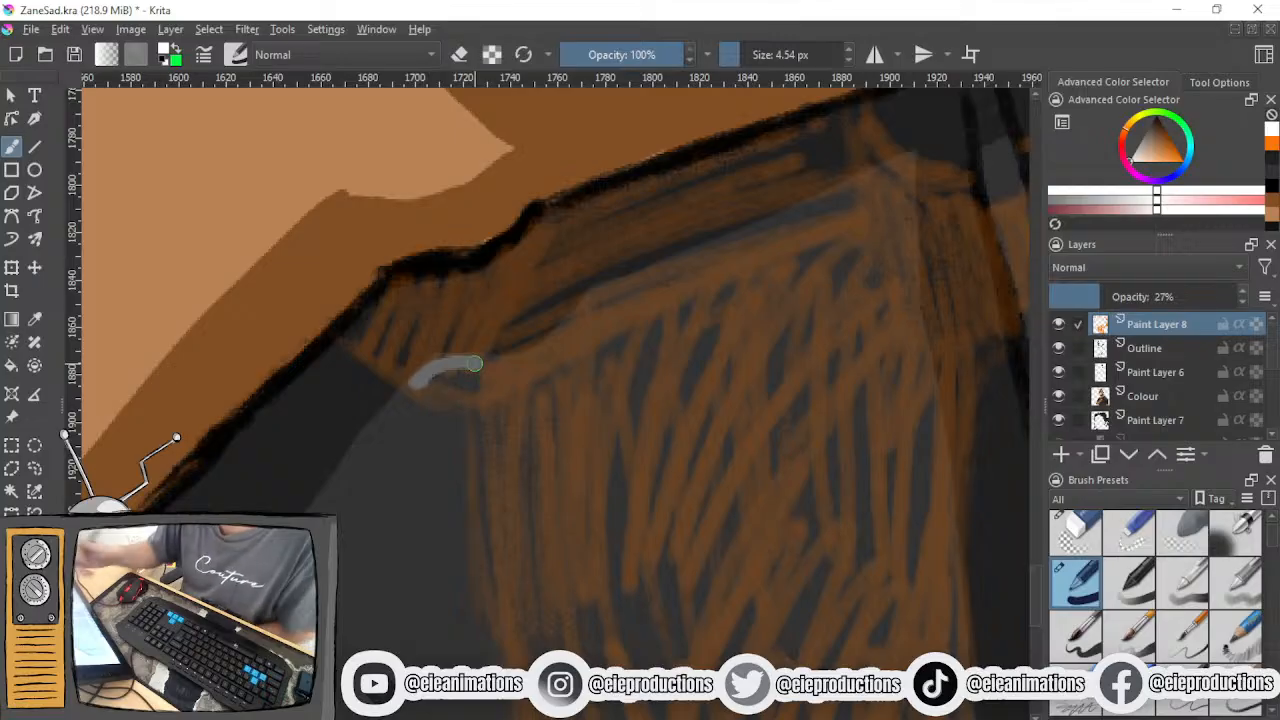
key("ctrl+z")
- Readjust the opacity of the orange sketch layer and make the Colour layer active
left_click_drag(1176, 300, 1245, 296)
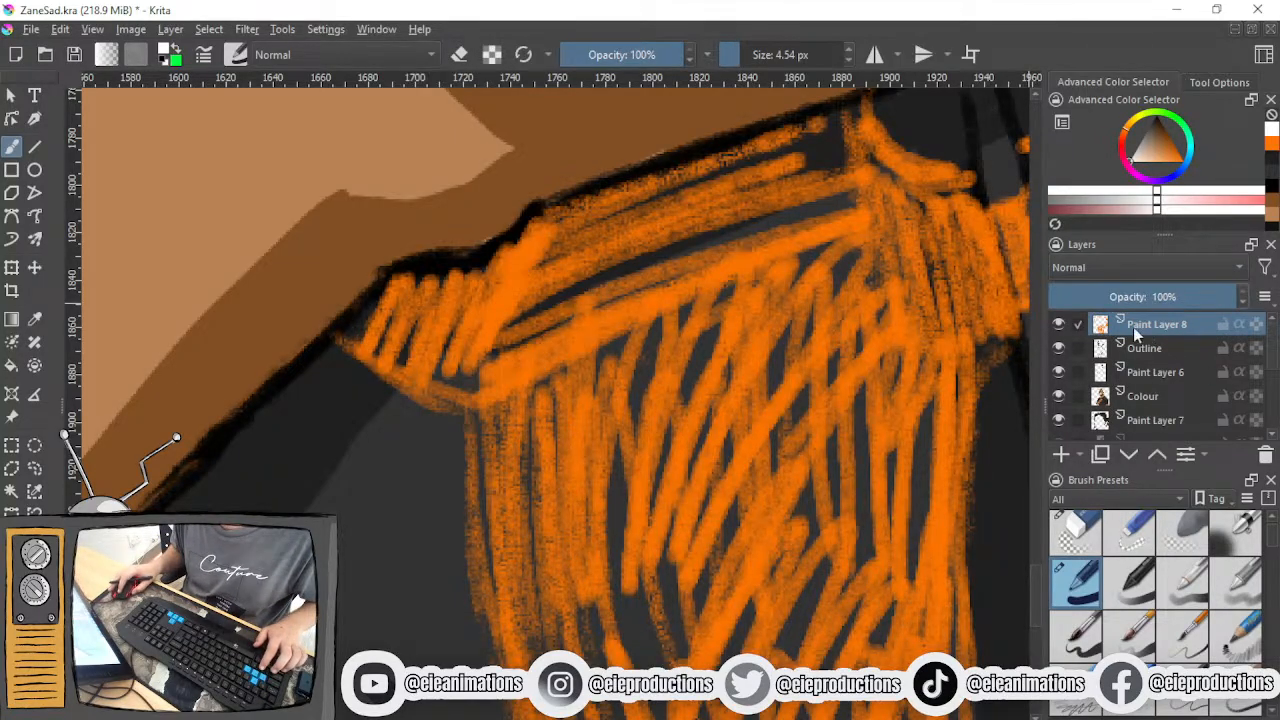
left_click(1092, 296)
left_click(1152, 400)
- Trace the upper edge of the boxy shadow beneath the wrist in white, from its small left hook to the upper right corner
mouse_move(686, 409)
left_mouse_down()
mouse_move(643, 380)
mouse_move(622, 385)
left_mouse_up()
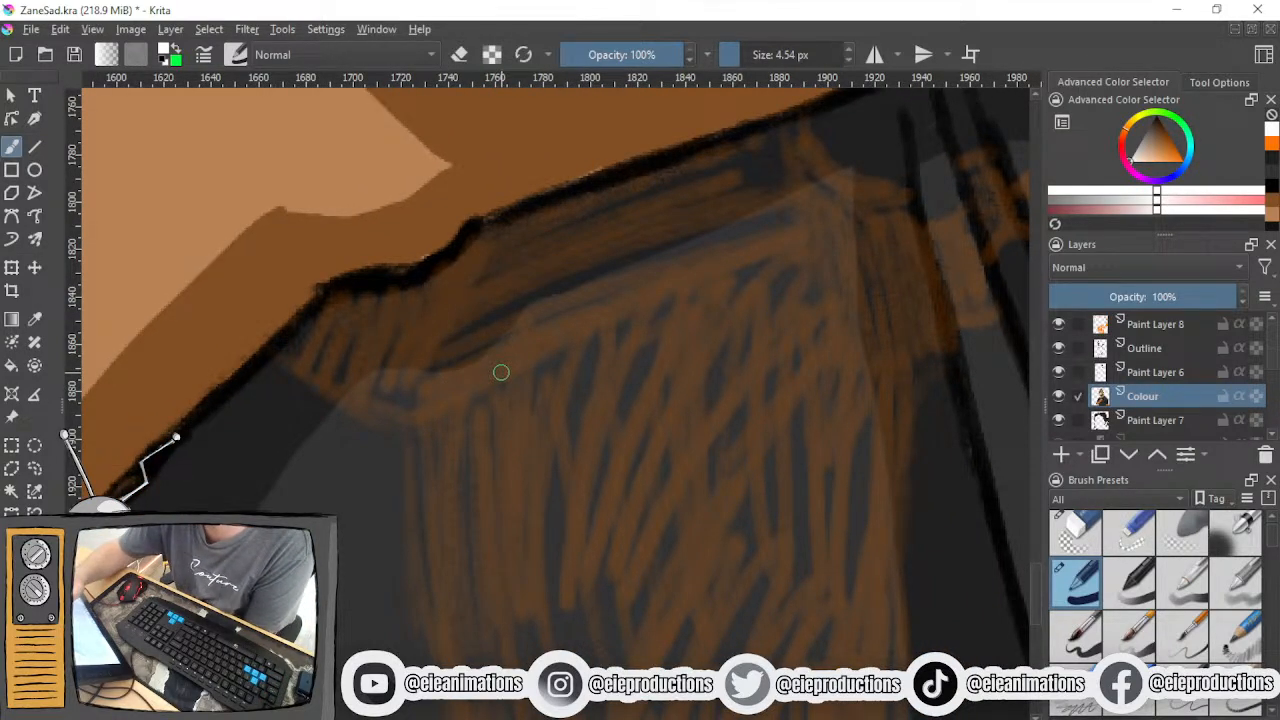
left_click_drag(350, 400, 405, 421)
left_click_drag(382, 375, 352, 400)
mouse_move(538, 306)
left_mouse_down()
mouse_move(466, 369)
mouse_move(378, 377)
left_mouse_up()
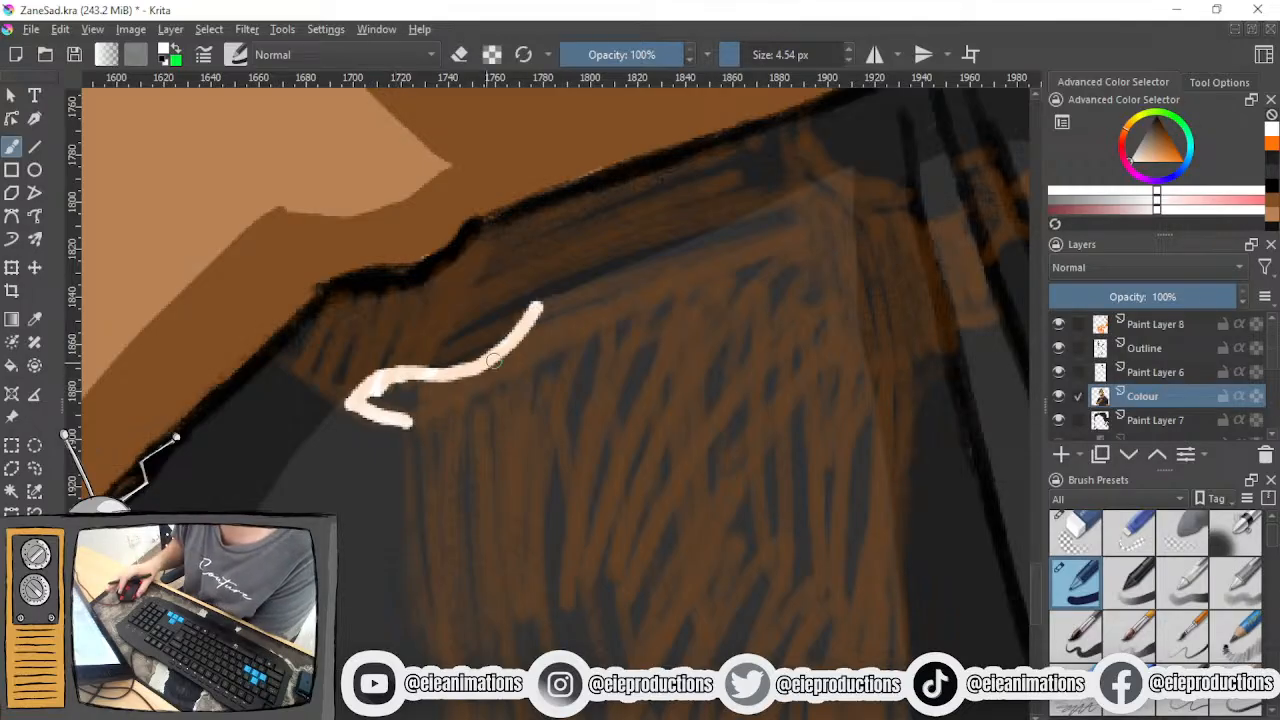
left_click_drag(618, 346, 488, 458)
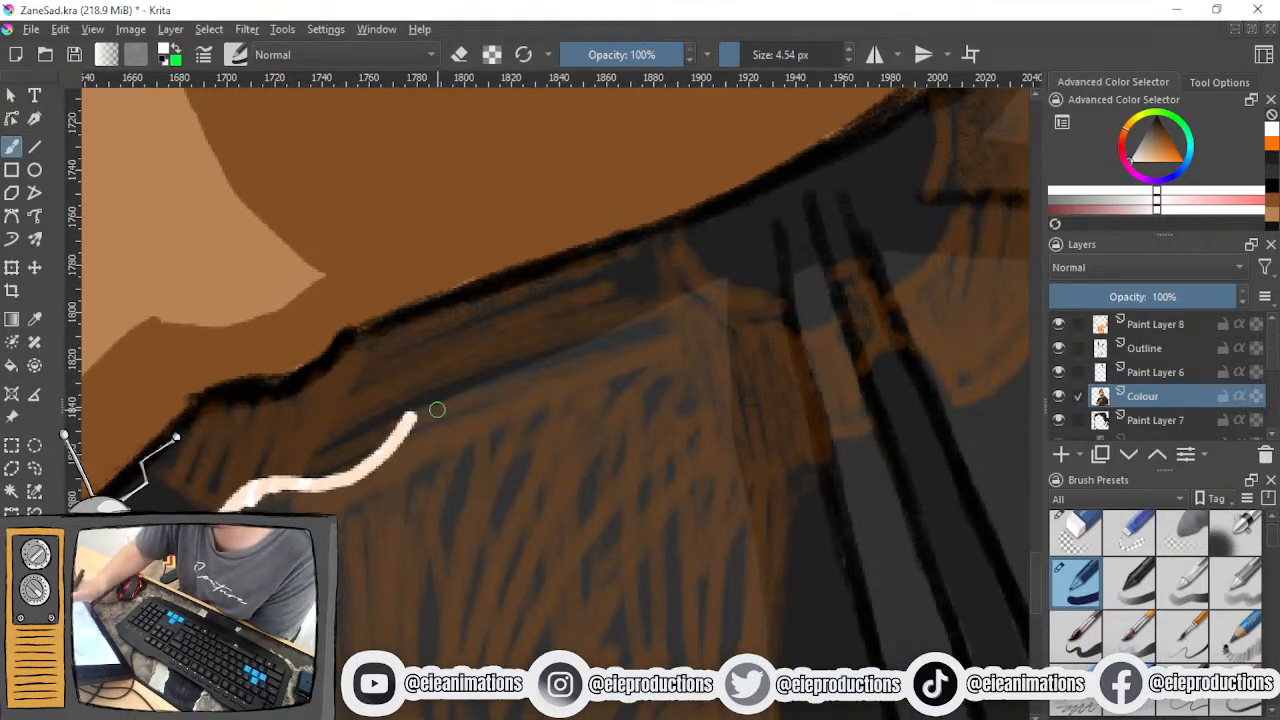
left_click_drag(410, 416, 722, 290)
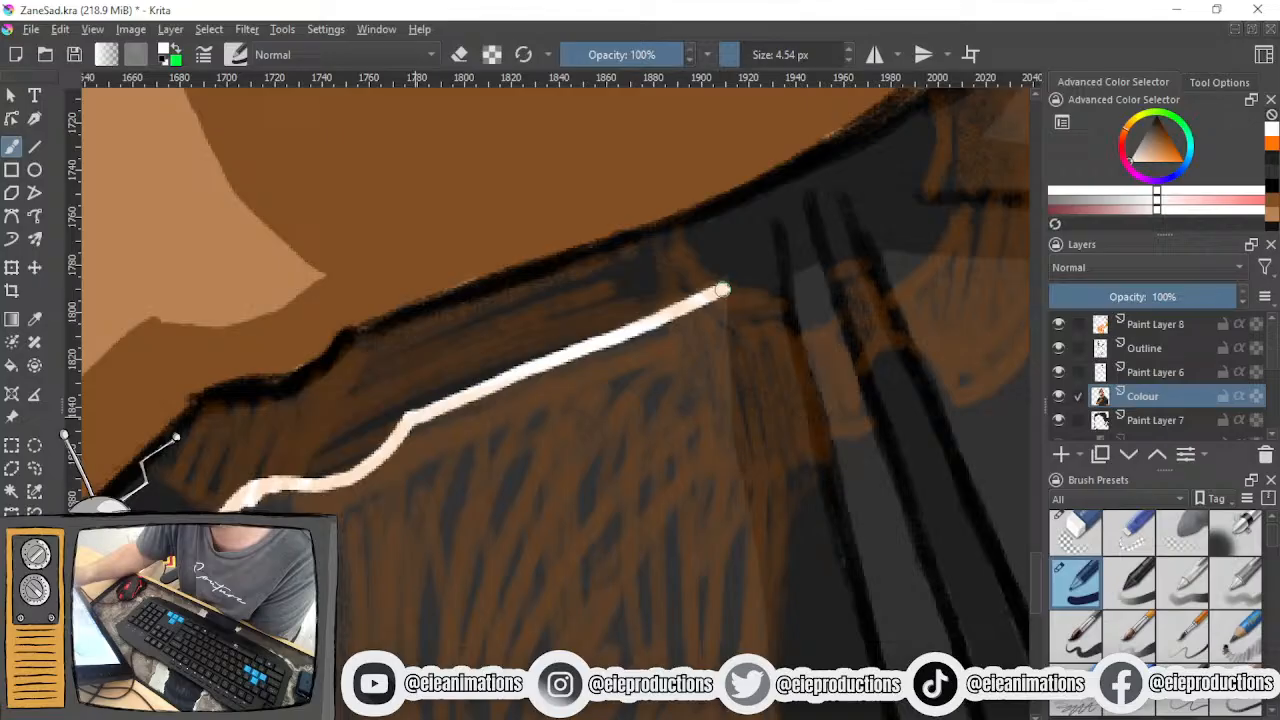
- Trace the upper part of the boxy shadow's right edge in white, starting from its top corner
scroll(701, 313, "down", 3)
left_click_drag(712, 338, 488, 349)
scroll(490, 350, "up", 2)
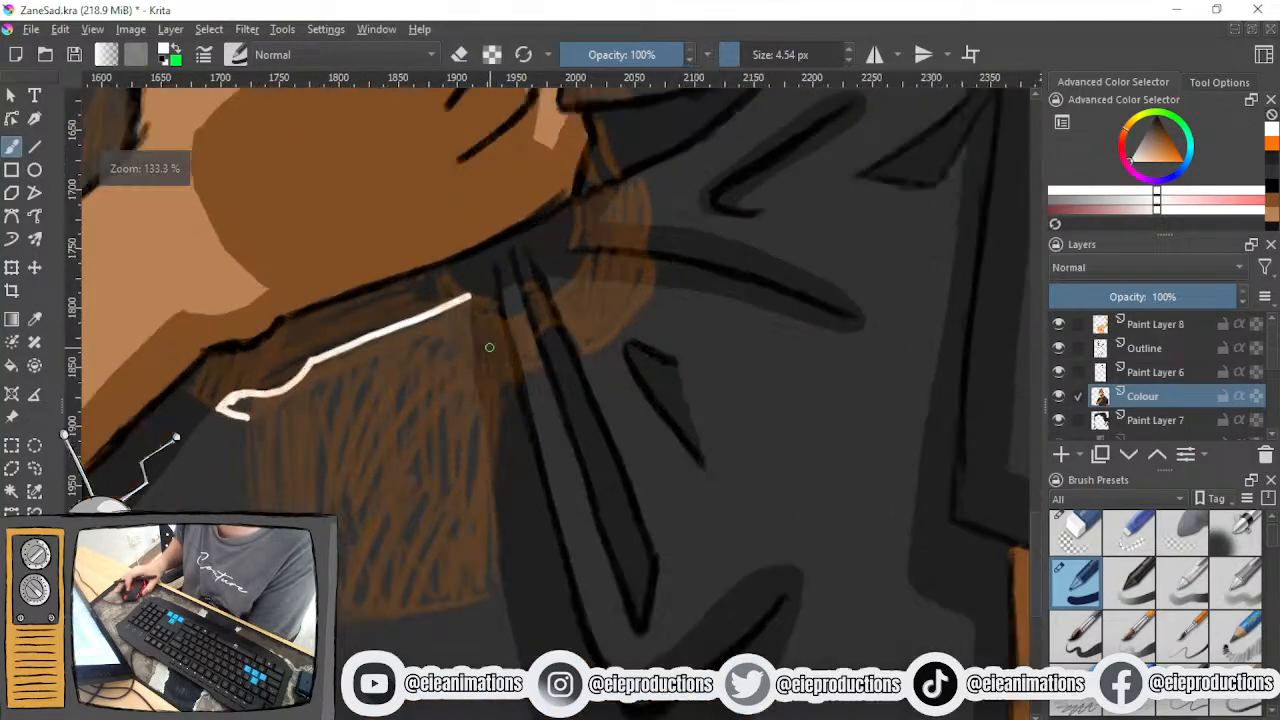
left_click_drag(458, 270, 463, 414)
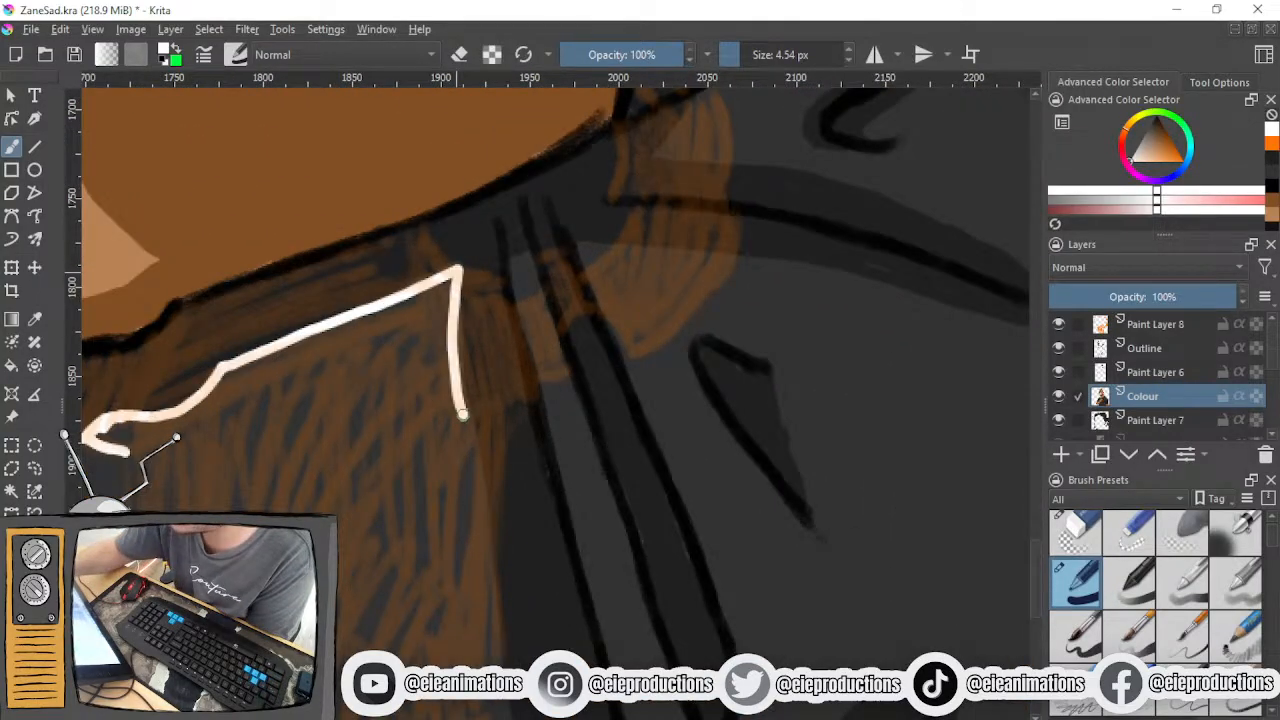
mouse_move(458, 286)
left_mouse_down()
mouse_move(466, 432)
mouse_move(486, 508)
left_mouse_up()
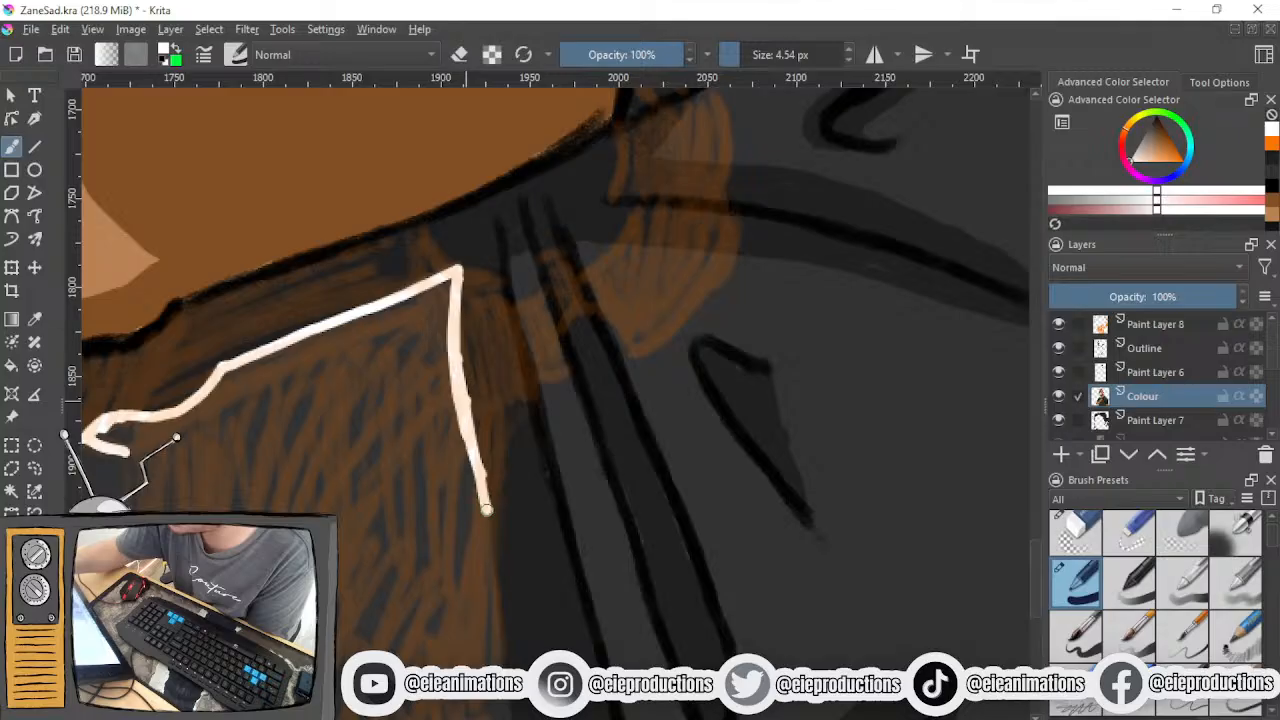
left_click_drag(469, 432, 486, 508)
- Mark the shadow's ends across the narrow fold and outline the rounded shadow patch below the little finger in white
scroll(485, 455, "down", 3)
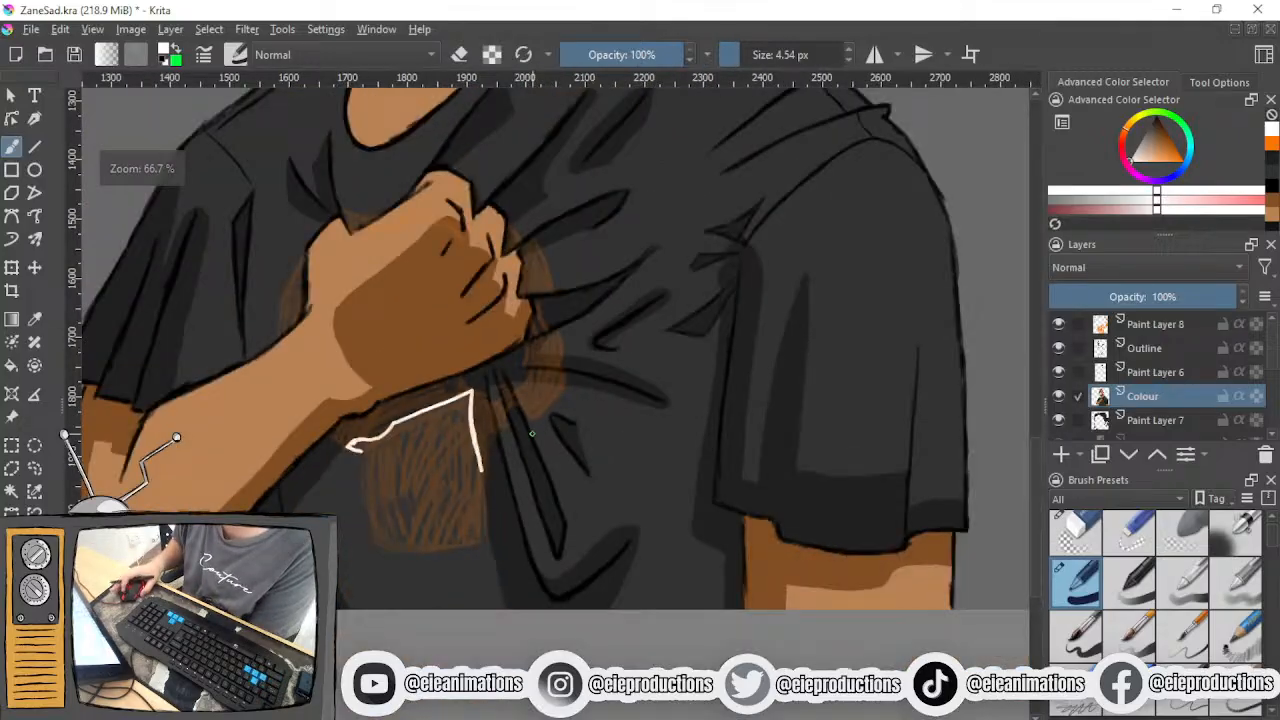
scroll(508, 417, "up", 4)
left_click_drag(436, 354, 469, 343)
left_click_drag(466, 457, 498, 448)
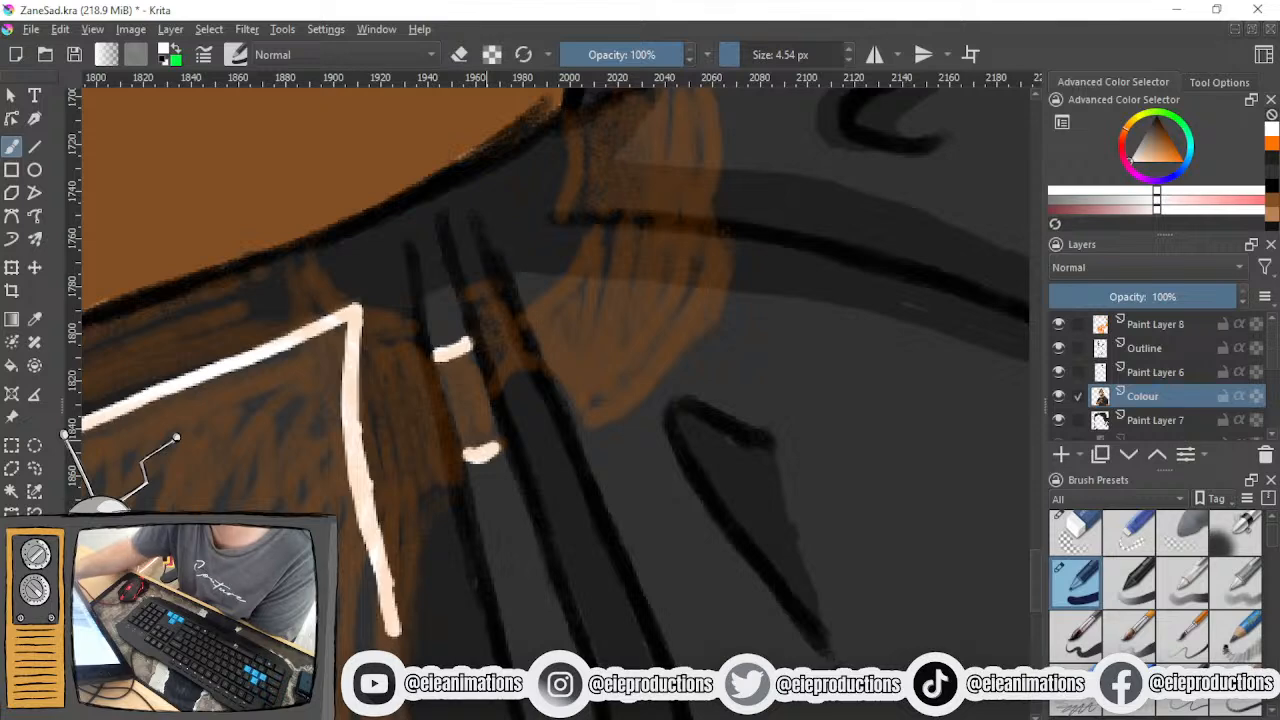
left_click_drag(528, 318, 571, 276)
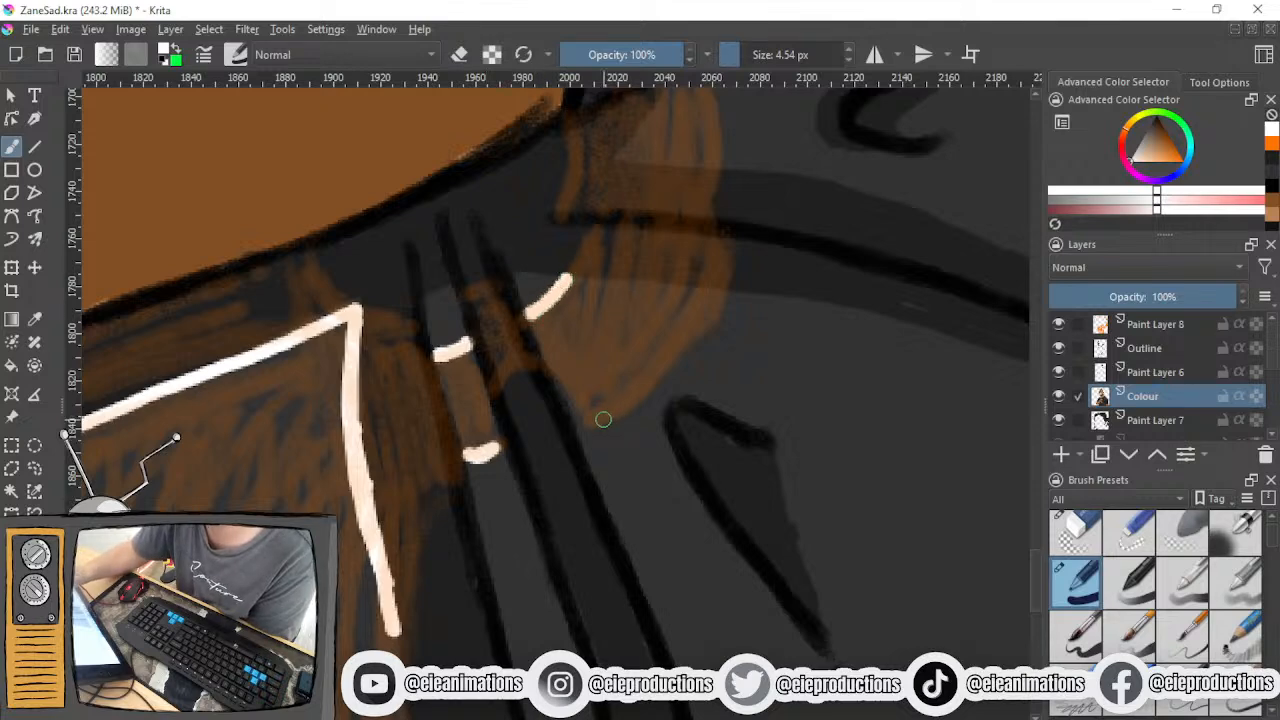
mouse_move(579, 430)
left_mouse_down()
mouse_move(624, 402)
mouse_move(715, 298)
left_mouse_up()
mouse_move(571, 280)
left_mouse_down()
mouse_move(720, 293)
mouse_move(627, 395)
mouse_move(551, 559)
left_mouse_up()
- Outline the small triangular shadow beside the little finger and mark the small patch beside the knuckle in white
scroll(677, 303, "down", 1)
scroll(559, 531, "up", 1)
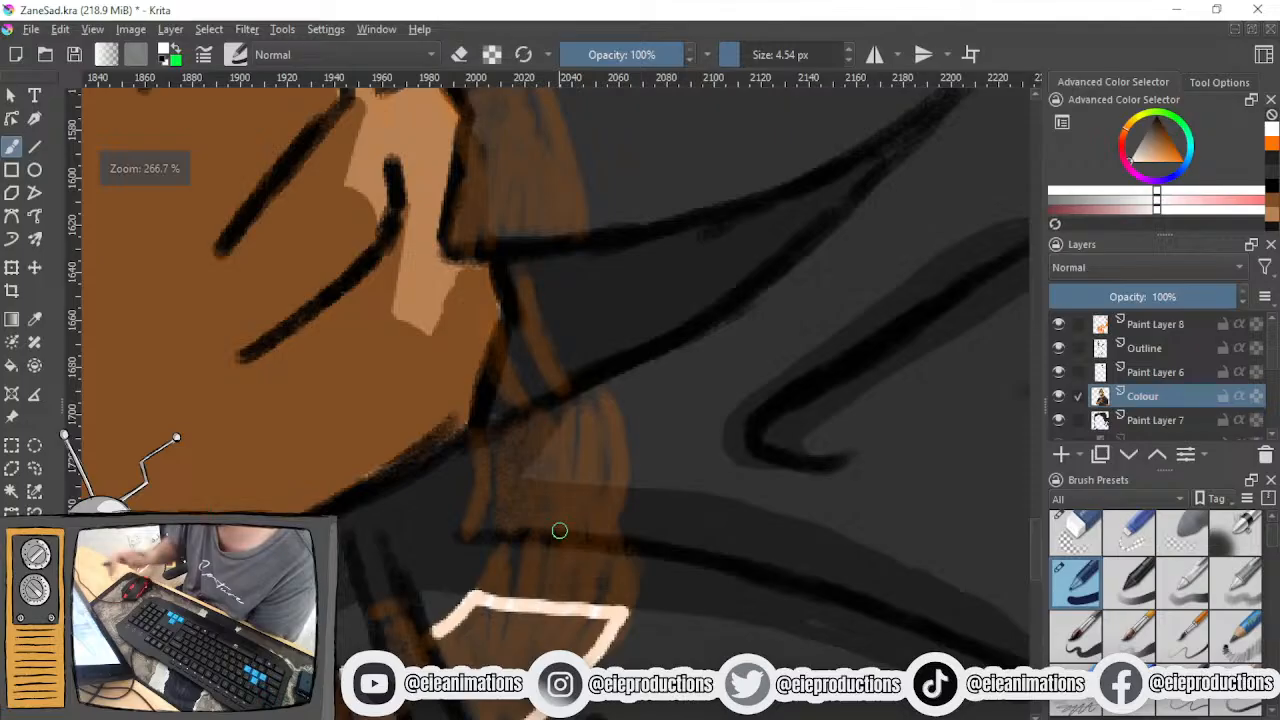
mouse_move(598, 387)
left_mouse_down()
mouse_move(628, 488)
mouse_move(590, 394)
mouse_move(524, 468)
mouse_move(630, 484)
mouse_move(592, 478)
left_mouse_up()
scroll(567, 446, "down", 2)
left_click_drag(483, 350, 555, 598)
scroll(571, 492, "up", 3)
mouse_move(566, 436)
left_mouse_down()
mouse_move(581, 515)
mouse_move(573, 442)
mouse_move(607, 499)
mouse_move(593, 467)
mouse_move(600, 508)
left_mouse_up()
- Outline the curved shadow strip between the two folds beside the fingers in white
scroll(606, 514, "down", 2)
scroll(608, 517, "up", 1)
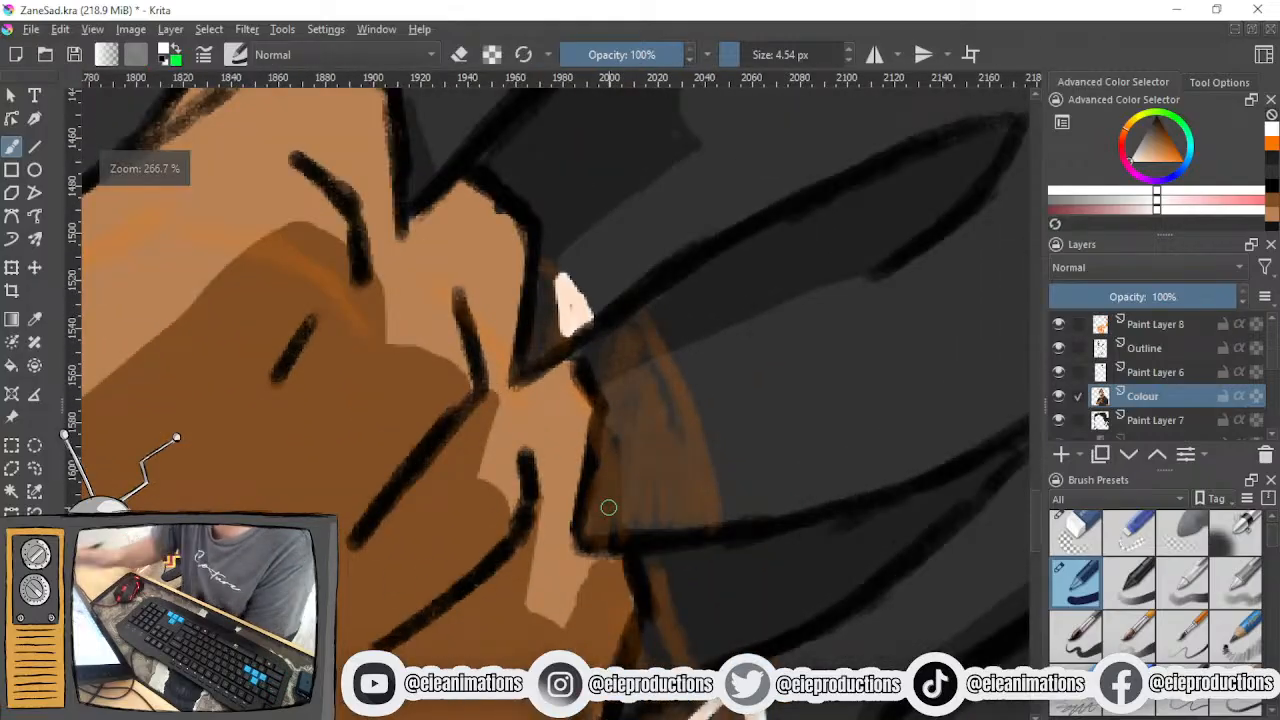
mouse_move(602, 420)
left_mouse_down()
mouse_move(653, 401)
mouse_move(624, 437)
mouse_move(630, 524)
left_mouse_up()
mouse_move(664, 365)
left_mouse_down()
mouse_move(703, 453)
mouse_move(708, 516)
left_mouse_up()
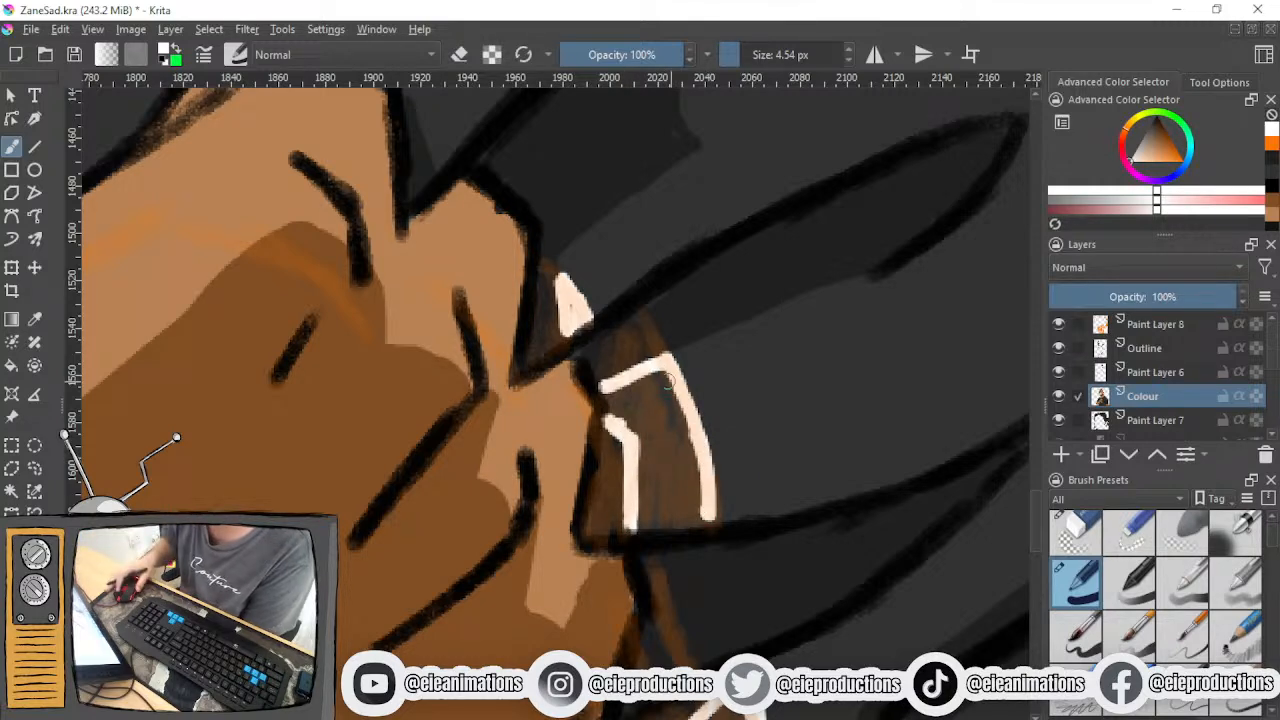
scroll(608, 392, "down", 2)
- Trace the curved shadow edge on the shirt in the notch above the fist in white
mouse_move(574, 358)
left_mouse_down()
mouse_move(611, 530)
mouse_move(633, 547)
left_mouse_up()
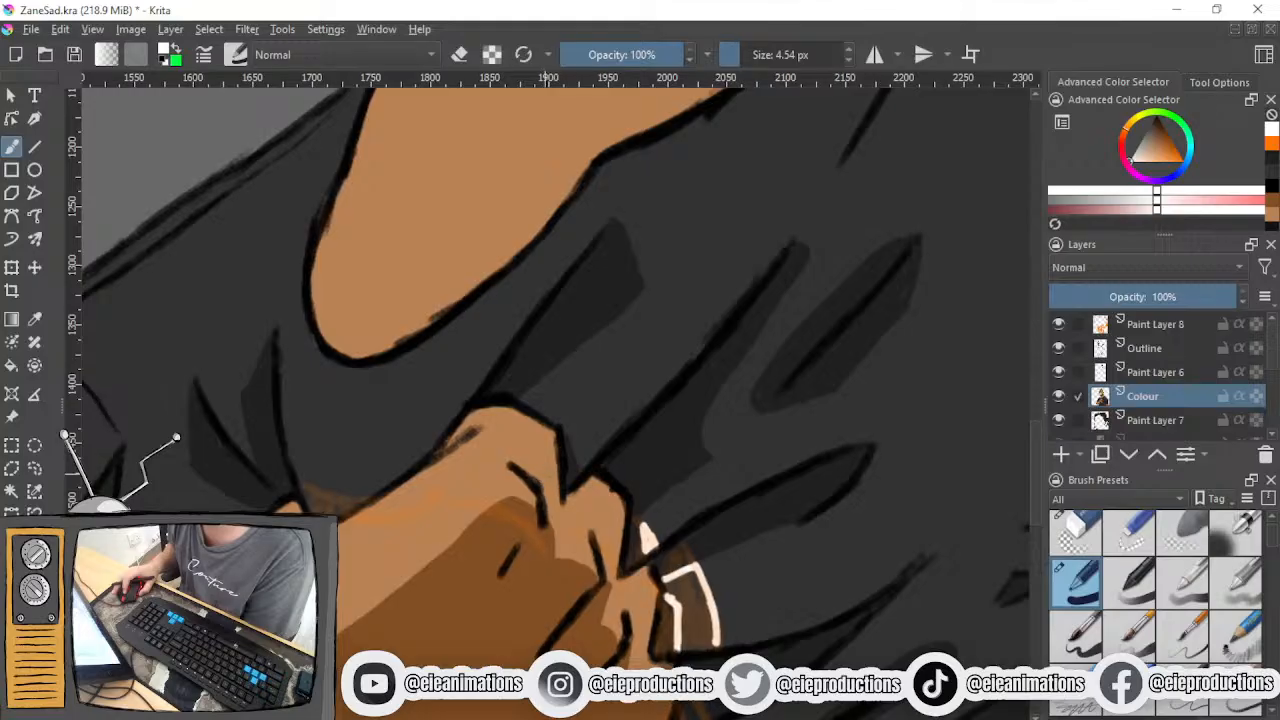
left_click_drag(370, 525, 550, 442)
scroll(550, 442, "up", 2)
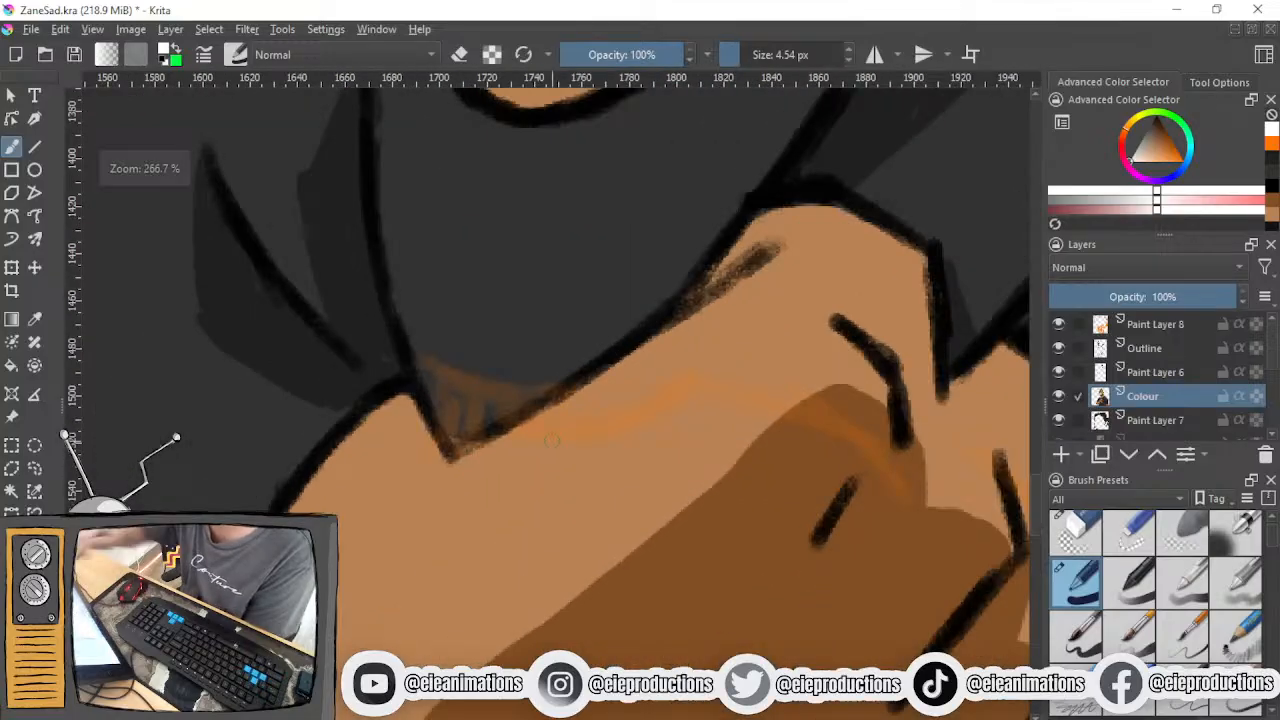
mouse_move(417, 353)
left_mouse_down()
mouse_move(494, 381)
mouse_move(553, 383)
left_mouse_up()
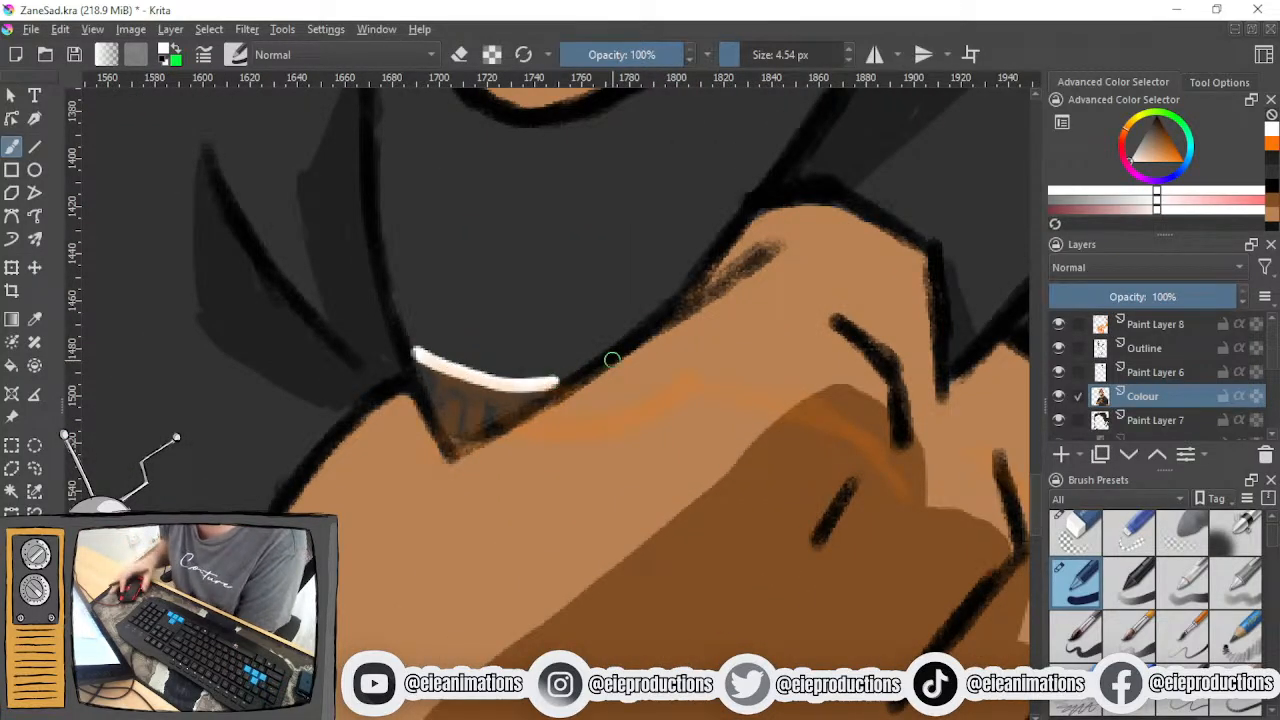
- Outline the crescent-shaped shadow on the shirt along the left side of the fist in white
scroll(582, 384, "down", 2)
left_click_drag(615, 331, 762, 139)
scroll(762, 139, "up", 1)
mouse_move(555, 243)
left_mouse_down()
mouse_move(522, 298)
mouse_move(478, 475)
left_mouse_up()
mouse_move(551, 250)
left_mouse_down()
mouse_move(526, 292)
mouse_move(485, 472)
mouse_move(494, 356)
left_mouse_up()
scroll(564, 257, "down", 1)
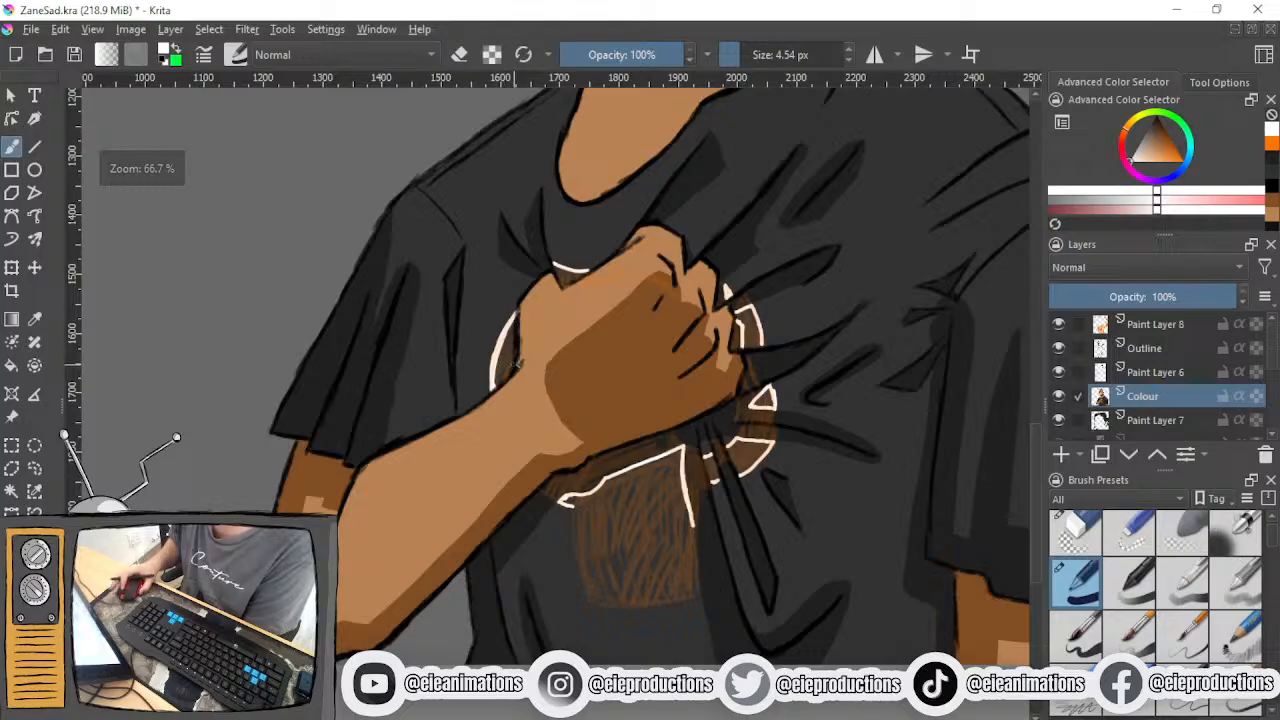
- Extend the white right edge of the boxy shadow down to its lower corner, redoing the stroke until it fits the sketch
scroll(434, 477, "up", 4)
scroll(300, 372, "down", 1)
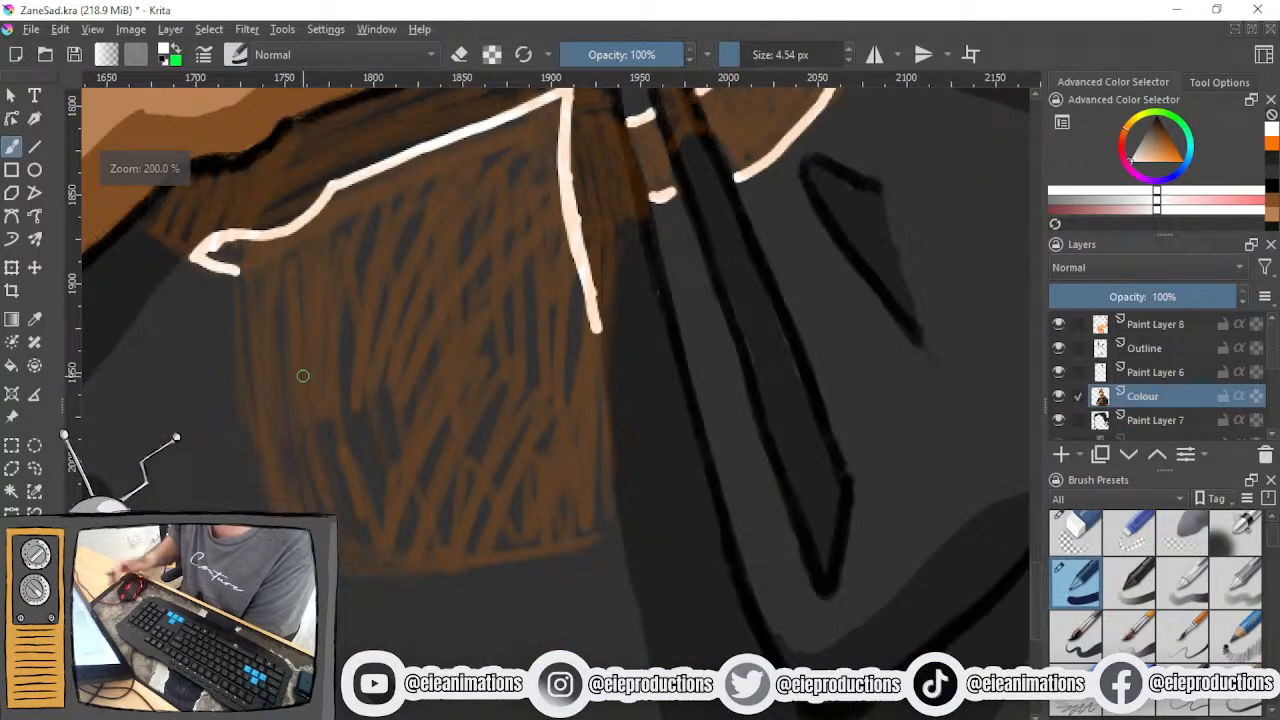
left_click_drag(597, 338, 597, 513)
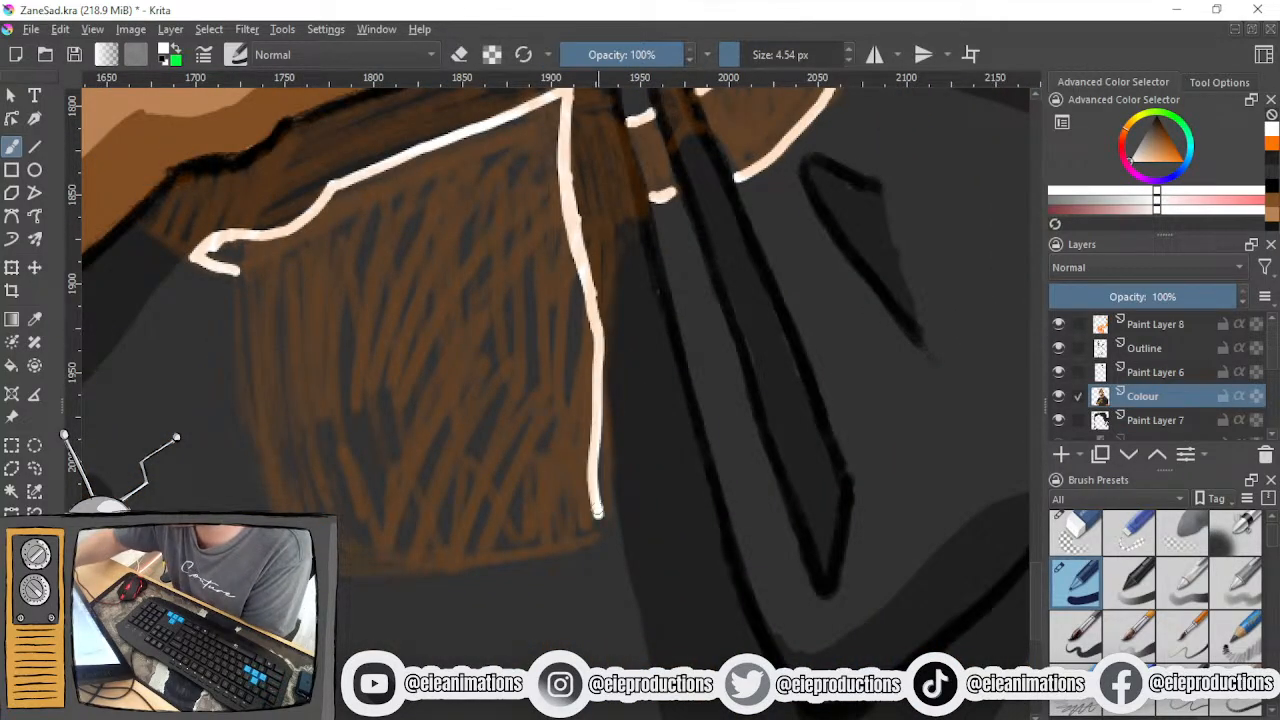
key("ctrl+z")
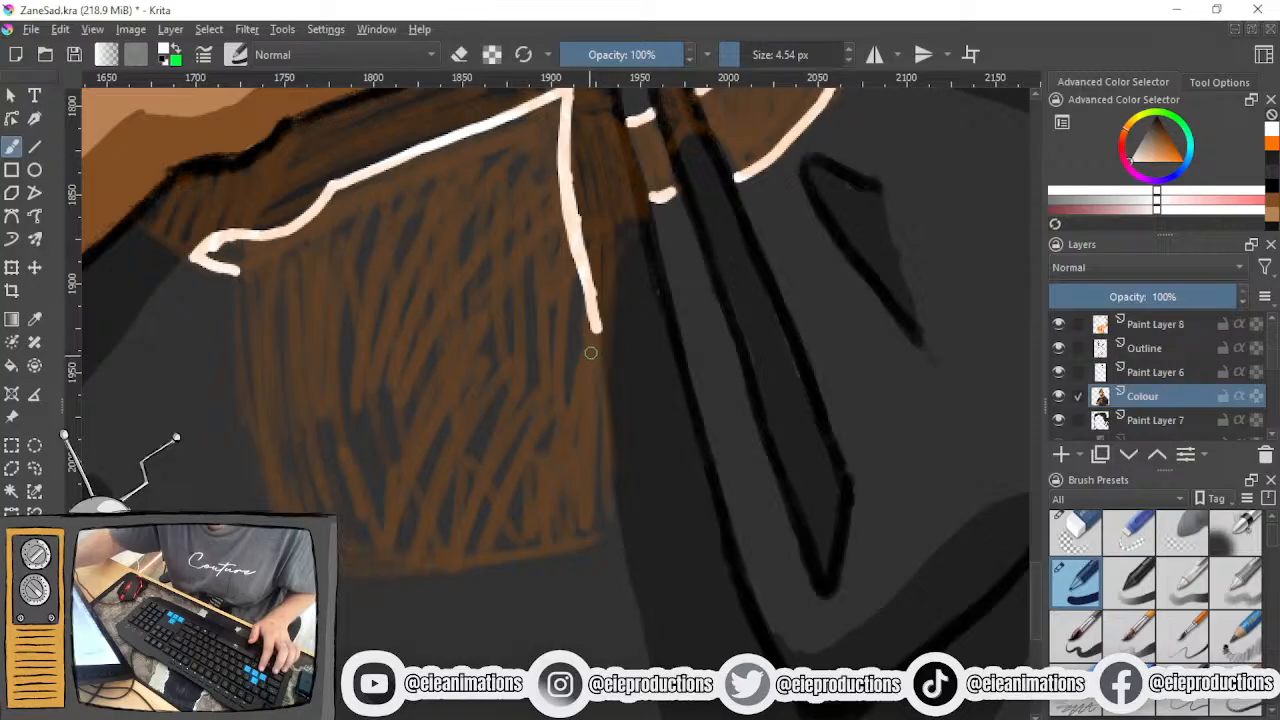
left_click_drag(599, 340, 586, 545)
key("ctrl+z")
left_click_drag(599, 343, 588, 526)
key("ctrl+z")
left_click_drag(599, 328, 592, 505)
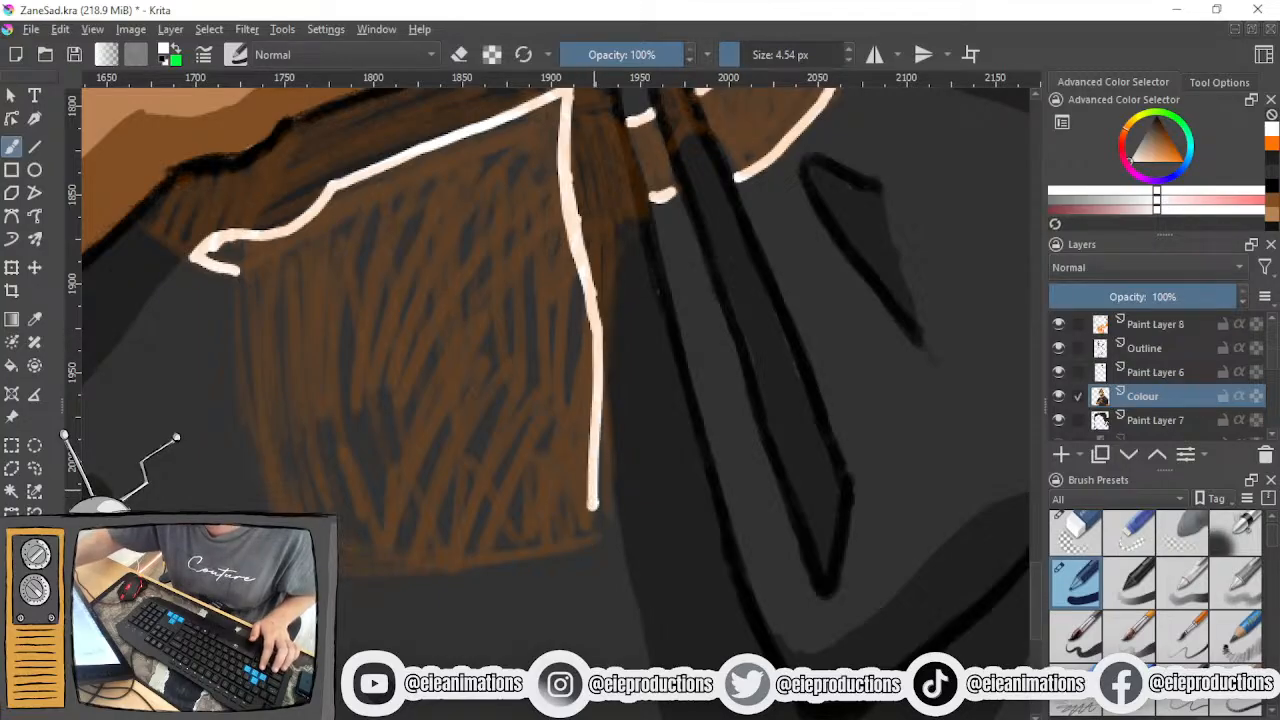
- Trace the left edge of the boxy shadow in white from the small hook down to its lower corner
left_click_drag(236, 281, 262, 478)
key("ctrl+z")
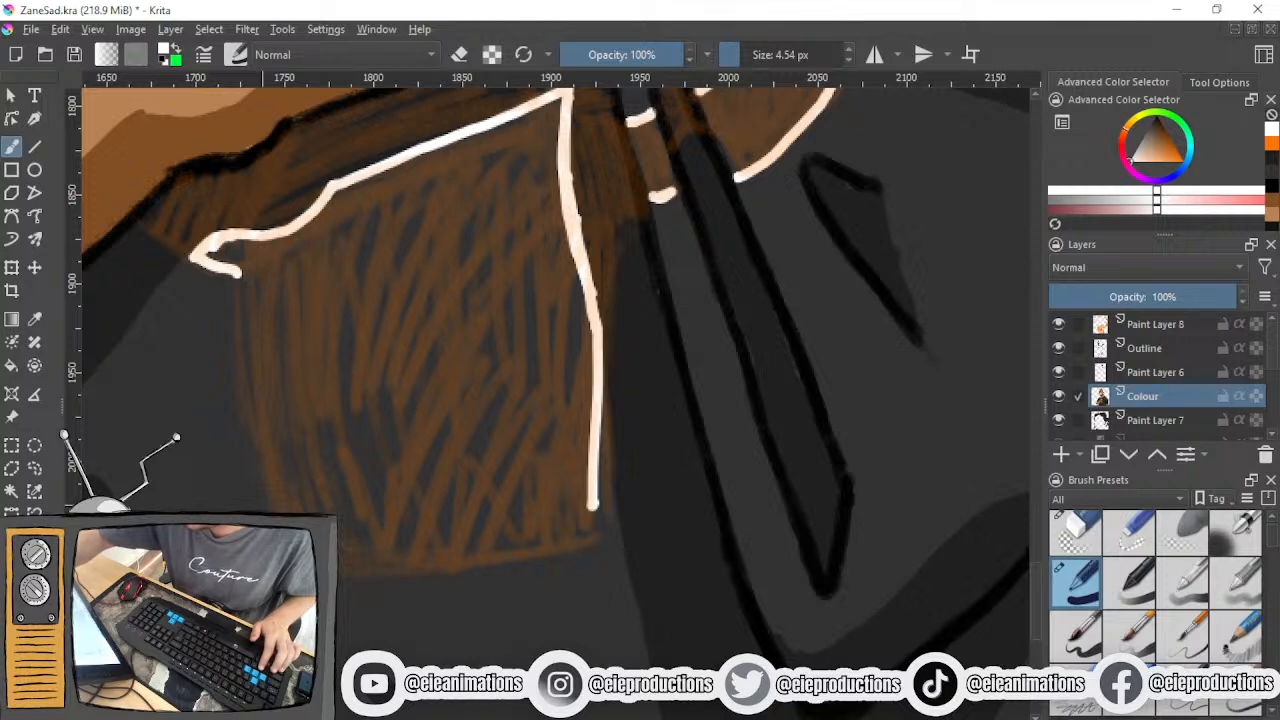
left_click_drag(236, 271, 272, 512)
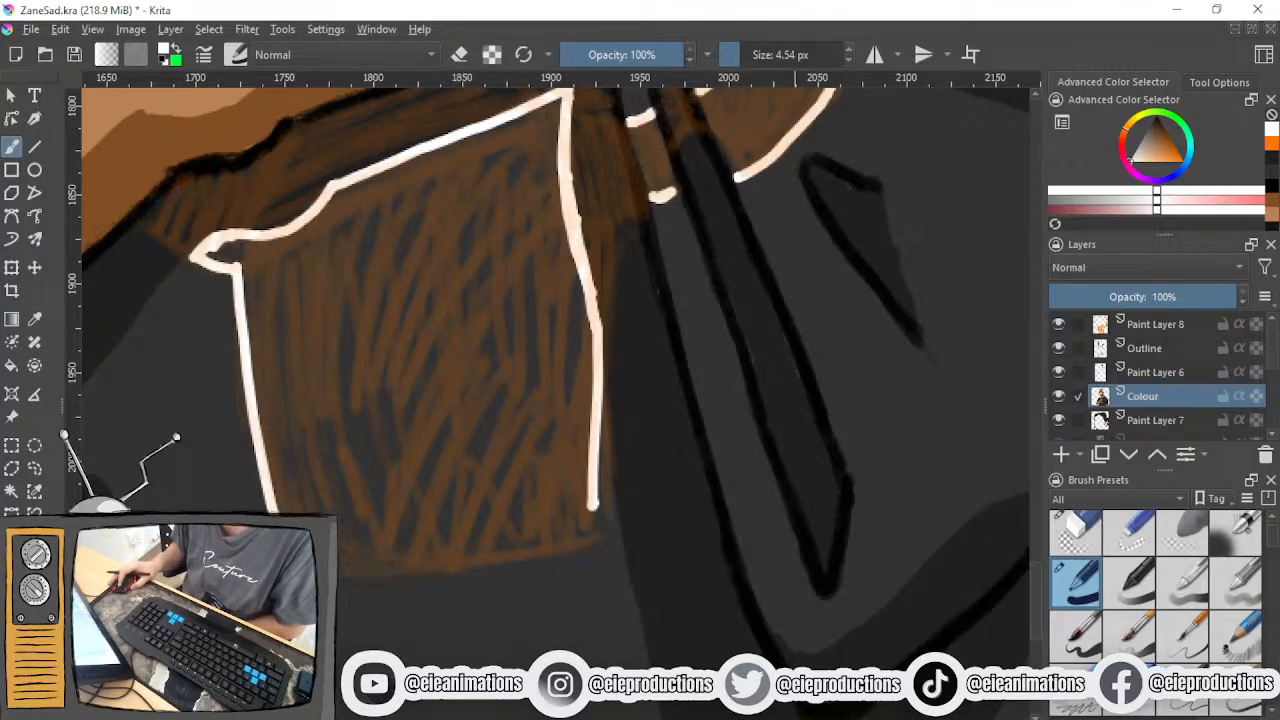
- Close the boxy shadow's outline with a curved white bottom edge, rotating the canvas for the stroke and restoring it to upright
key("6")
key("6")
key("6")
key("6")
key("6")
key("6")
key("6")
key("6")
left_click_drag(598, 566, 622, 608)
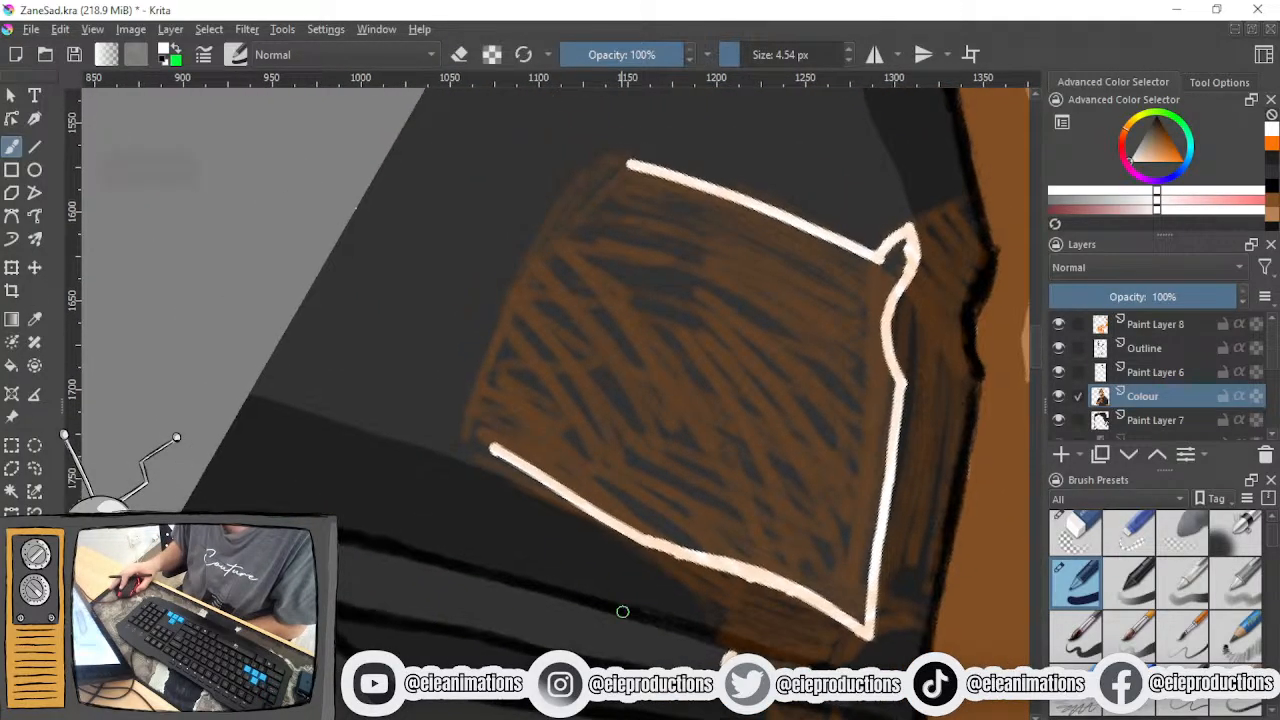
left_click_drag(603, 469, 635, 585)
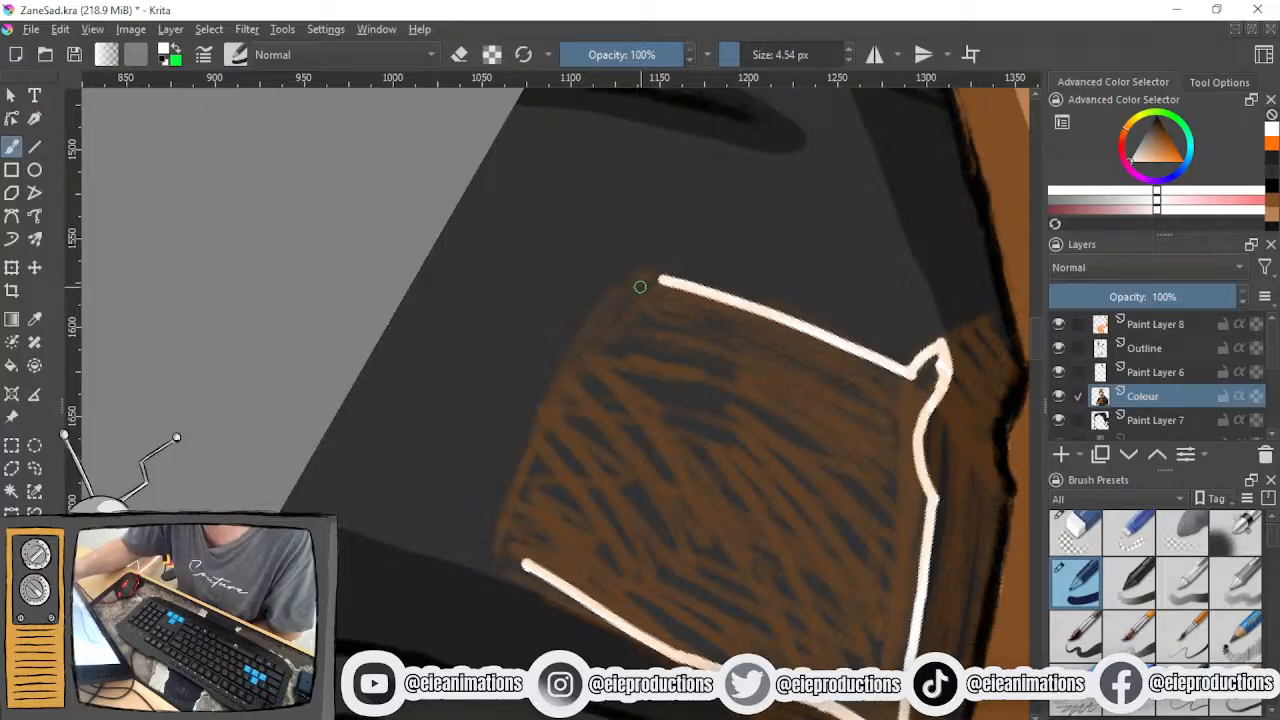
left_click_drag(646, 268, 505, 548)
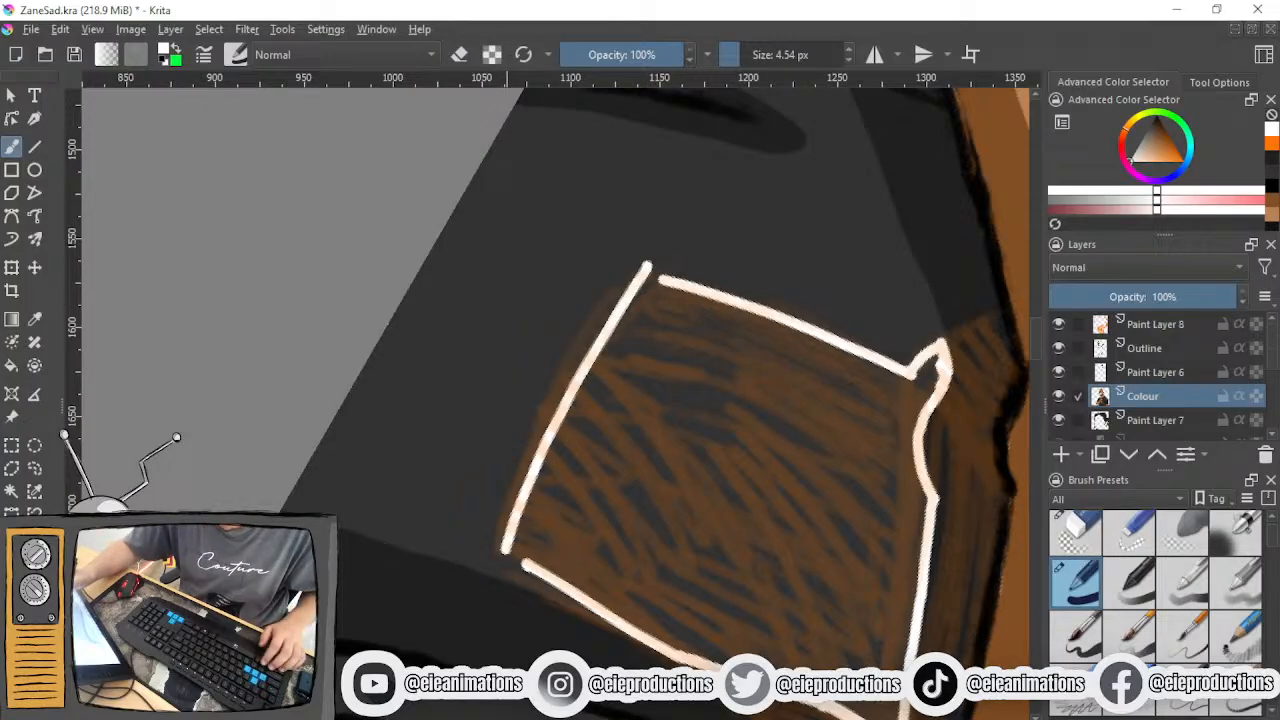
key("ctrl+z")
left_click(644, 275)
left_click_drag(644, 275, 495, 525)
key("ctrl+z")
mouse_move(643, 274)
left_mouse_down()
mouse_move(588, 343)
mouse_move(518, 520)
left_mouse_up()
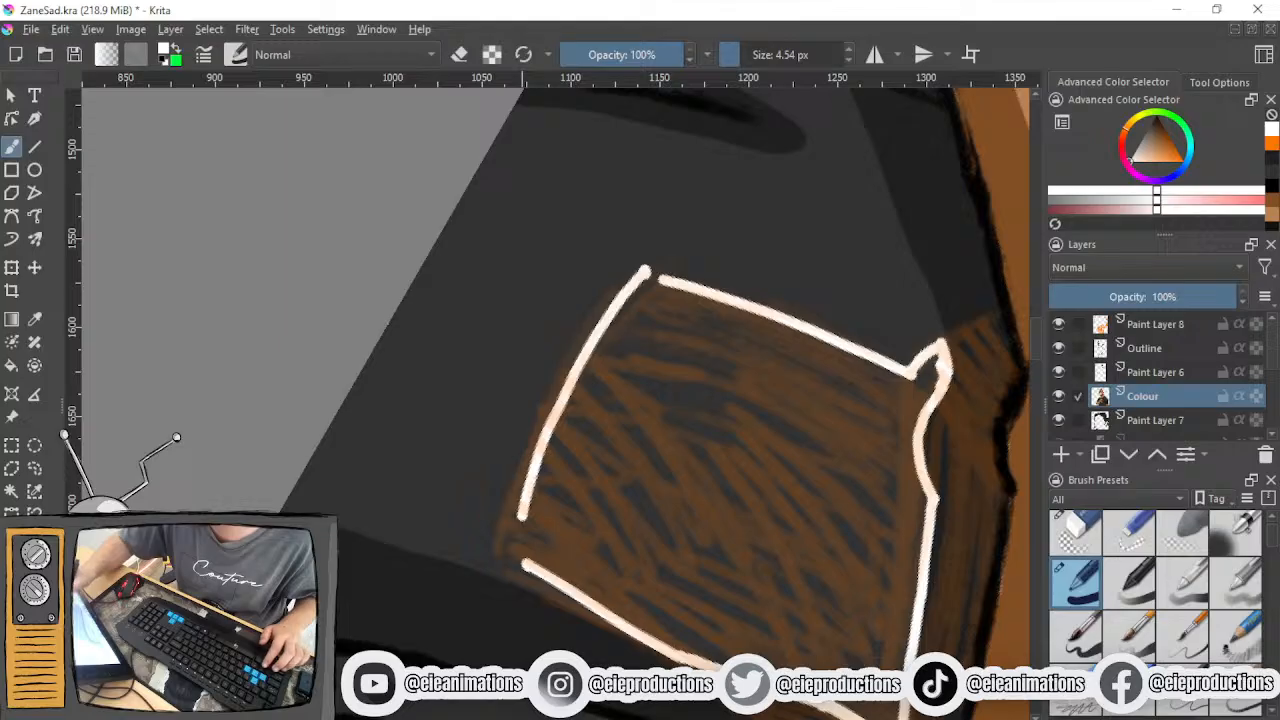
key("ctrl+z")
mouse_move(644, 271)
left_mouse_down()
mouse_move(512, 486)
mouse_move(498, 538)
left_mouse_up()
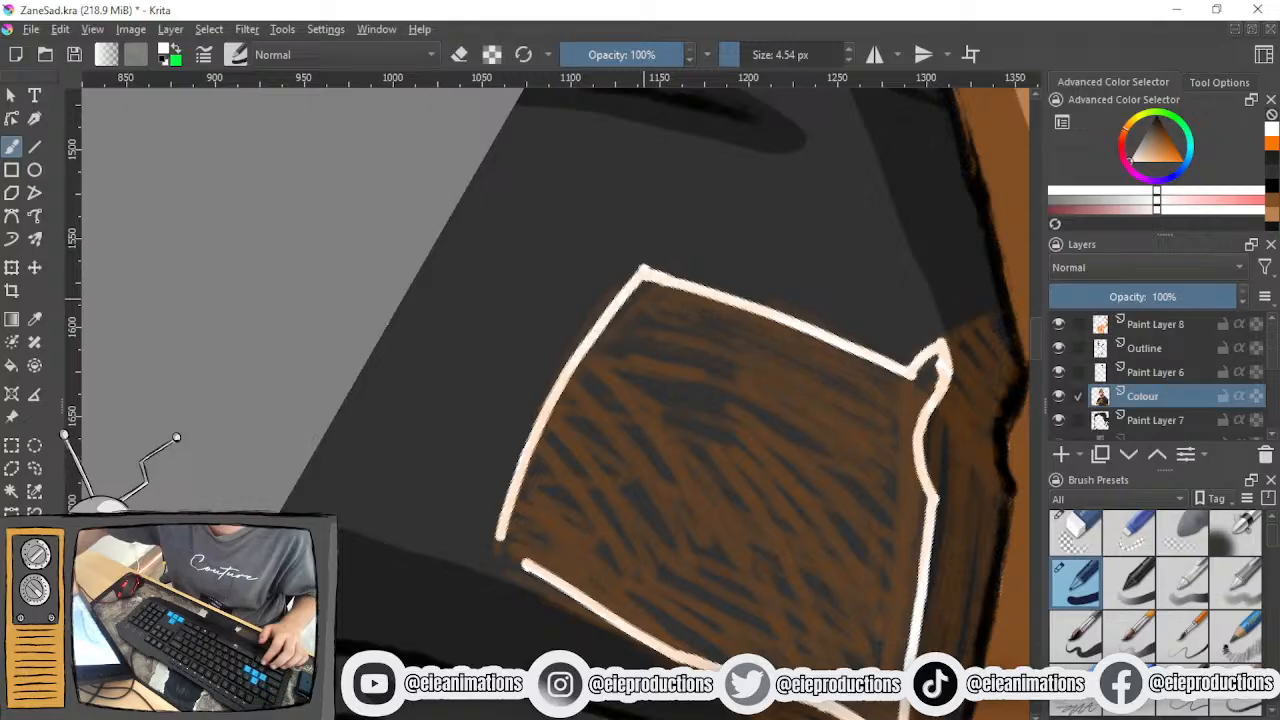
left_click_drag(499, 543, 522, 563)
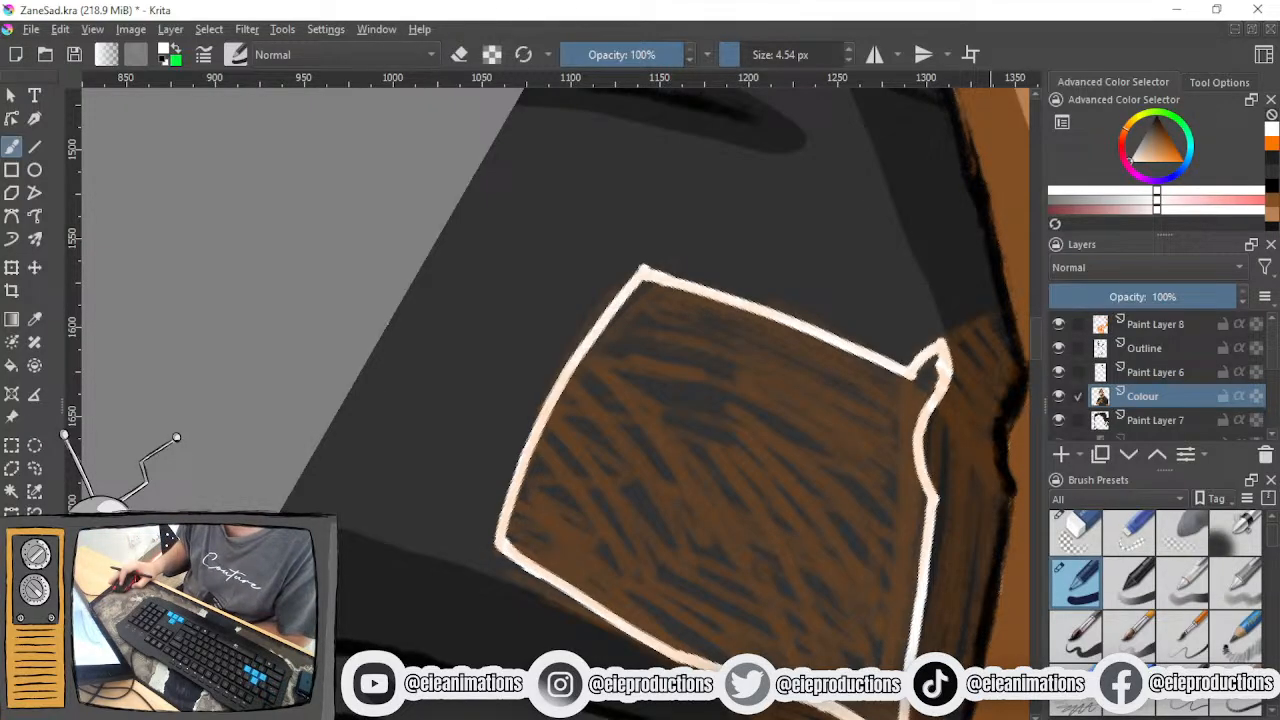
key("6")
key("5")
key("6")
key("5")
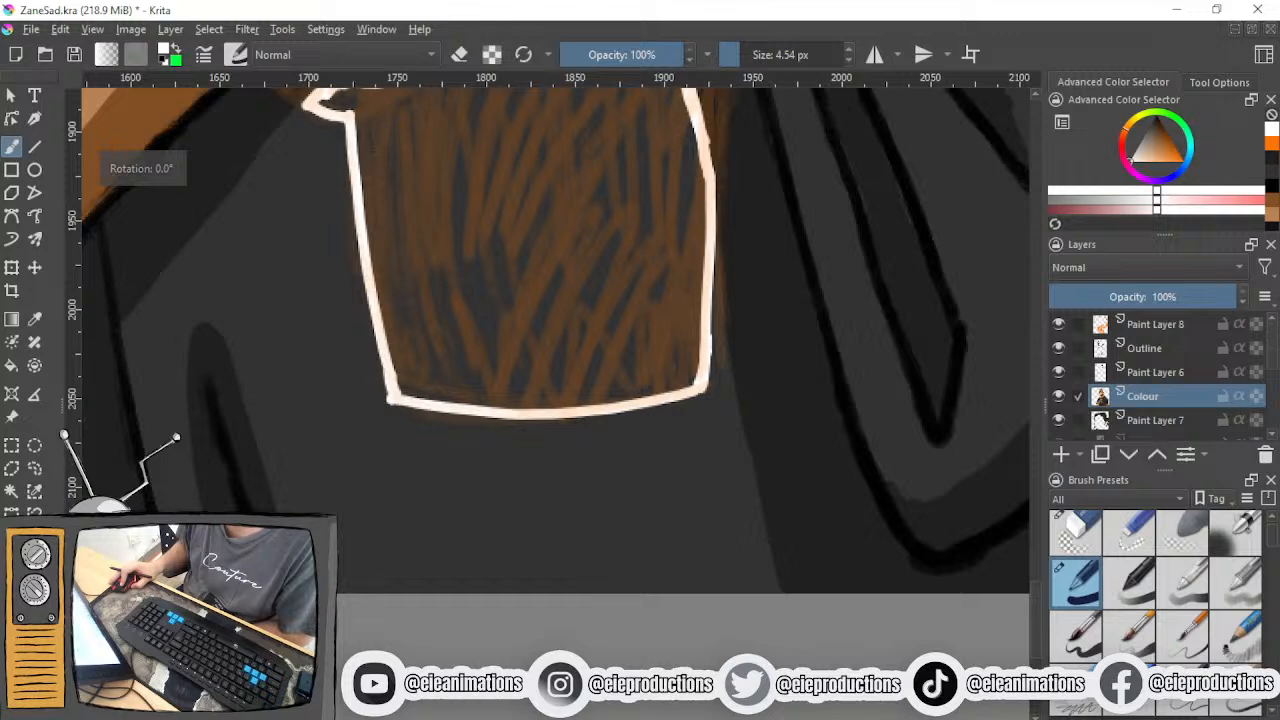
left_click_drag(606, 417, 604, 579)
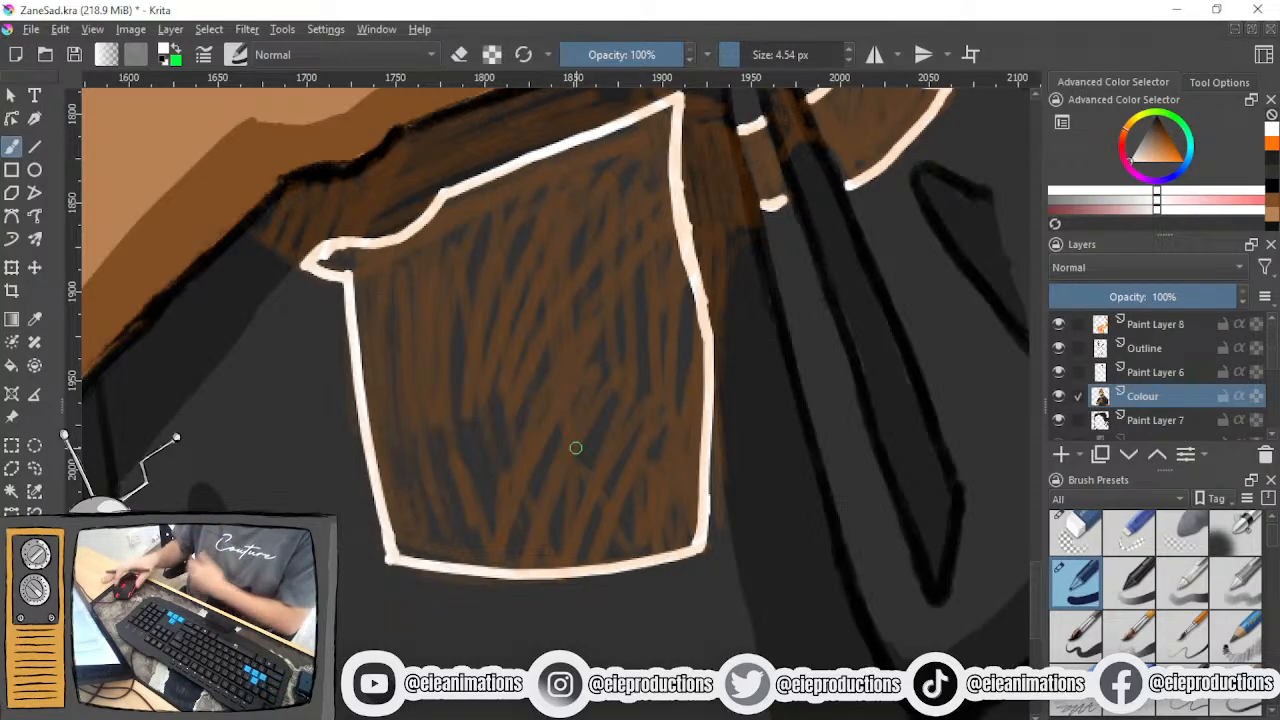
- Fill the narrow strip between the folds and the curved wedge beside it below the fist with white, redoing the strip's fill
scroll(610, 405, "down", 2)
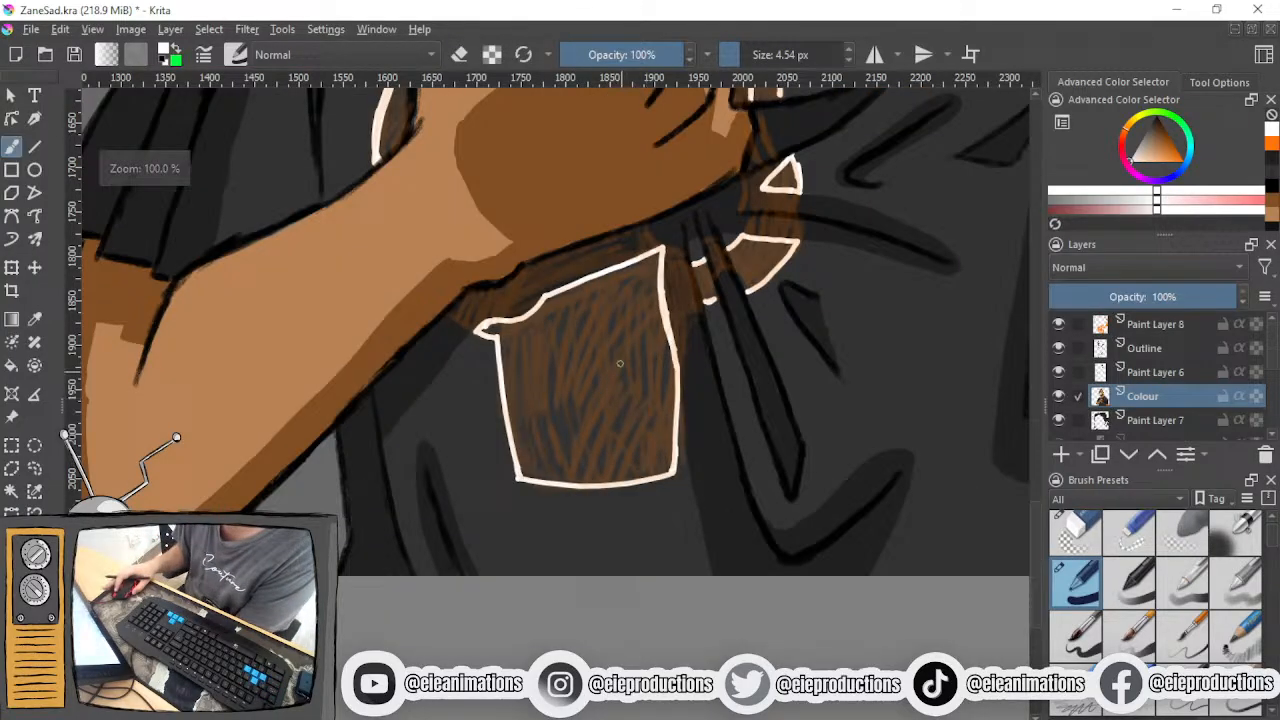
left_click_drag(622, 371, 518, 630)
scroll(580, 572, "up", 2)
left_click_drag(585, 571, 455, 586)
scroll(455, 586, "up", 1)
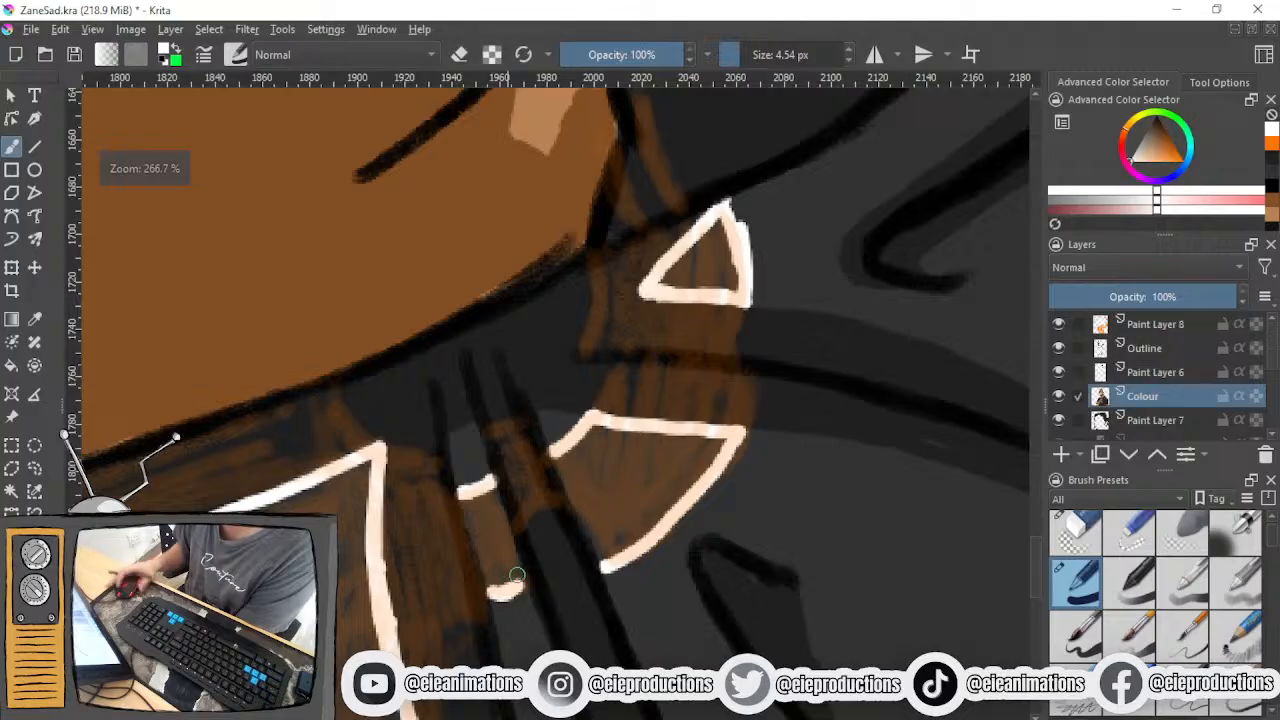
mouse_move(463, 497)
left_mouse_down()
mouse_move(493, 590)
mouse_move(514, 598)
mouse_move(519, 570)
mouse_move(516, 592)
left_mouse_up()
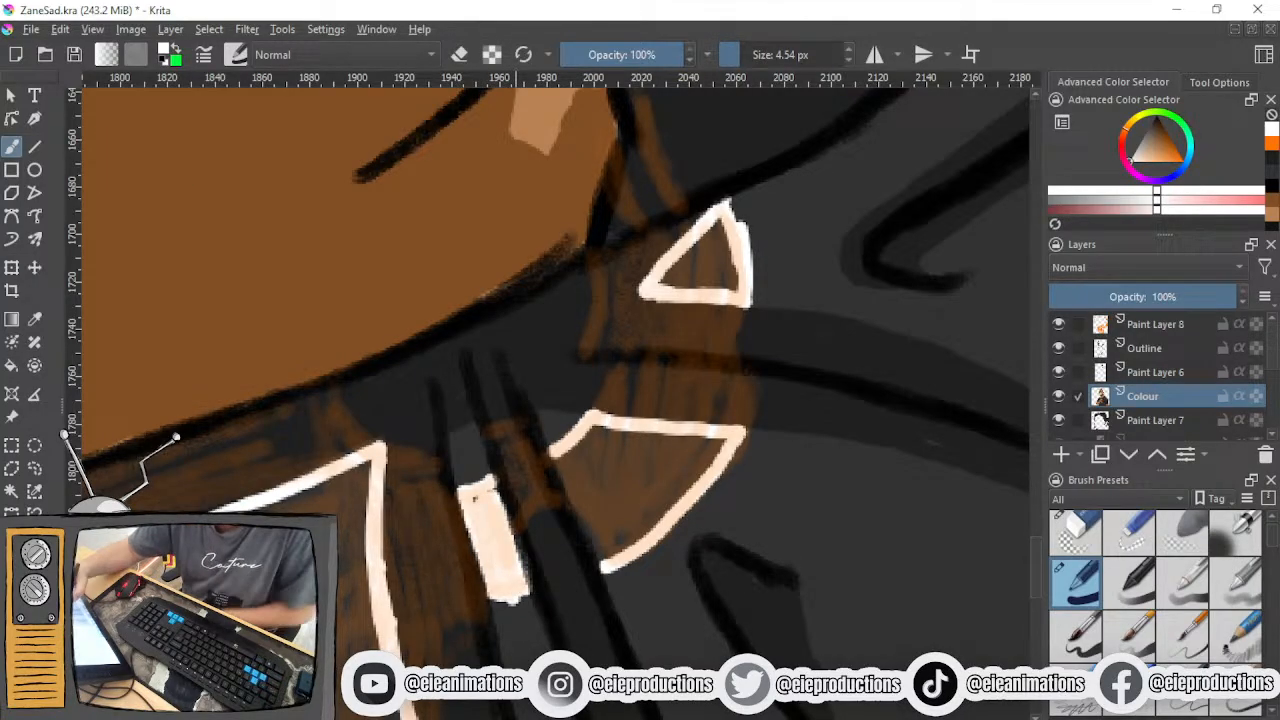
key("ctrl+z")
mouse_move(479, 500)
left_mouse_down()
mouse_move(491, 532)
mouse_move(491, 498)
mouse_move(512, 575)
mouse_move(517, 546)
left_mouse_up()
mouse_move(598, 430)
left_mouse_down()
mouse_move(564, 464)
mouse_move(600, 556)
mouse_move(587, 524)
mouse_move(669, 467)
mouse_move(613, 554)
mouse_move(672, 503)
mouse_move(659, 516)
mouse_move(711, 443)
mouse_move(643, 458)
mouse_move(600, 525)
mouse_move(624, 514)
mouse_move(652, 442)
mouse_move(576, 450)
mouse_move(594, 443)
mouse_move(601, 506)
left_mouse_up()
left_click_drag(571, 457, 660, 430)
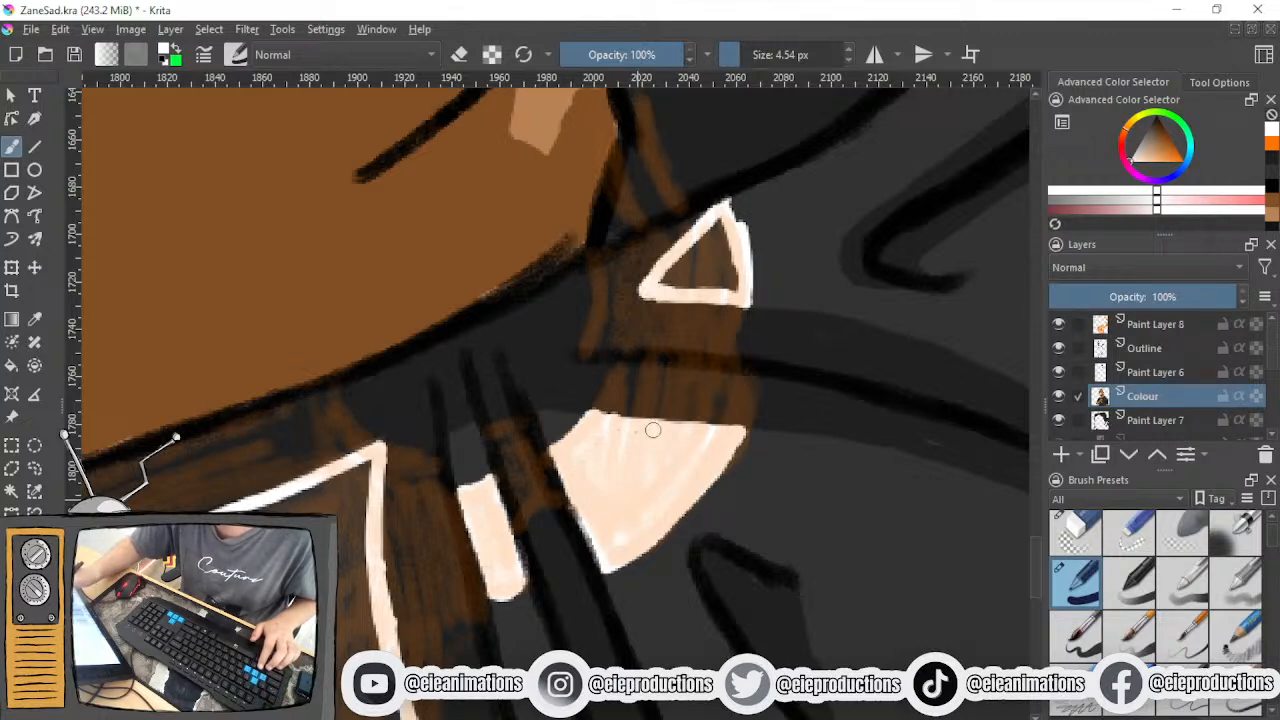
- Fill the small outlined triangle and the curved section beside the knuckles, right of the fist, with solid white
scroll(649, 374, "down", 4)
left_click_drag(651, 366, 602, 510)
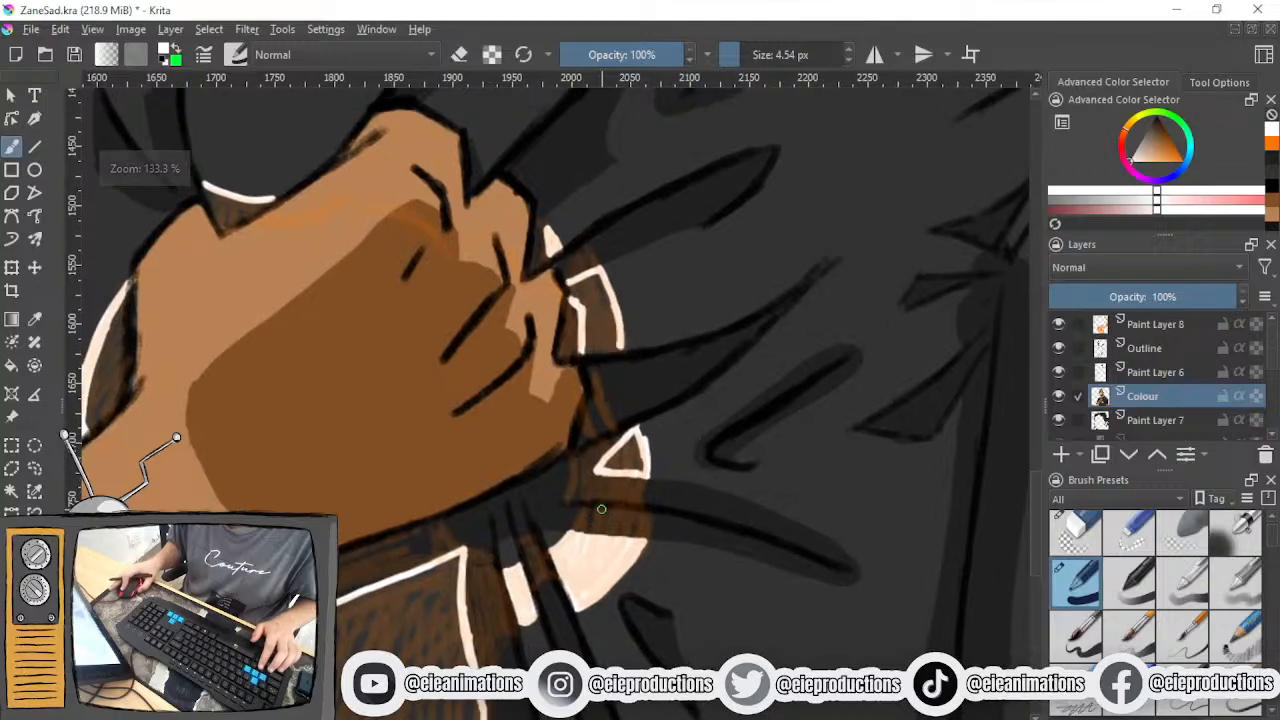
left_click_drag(632, 440, 602, 468)
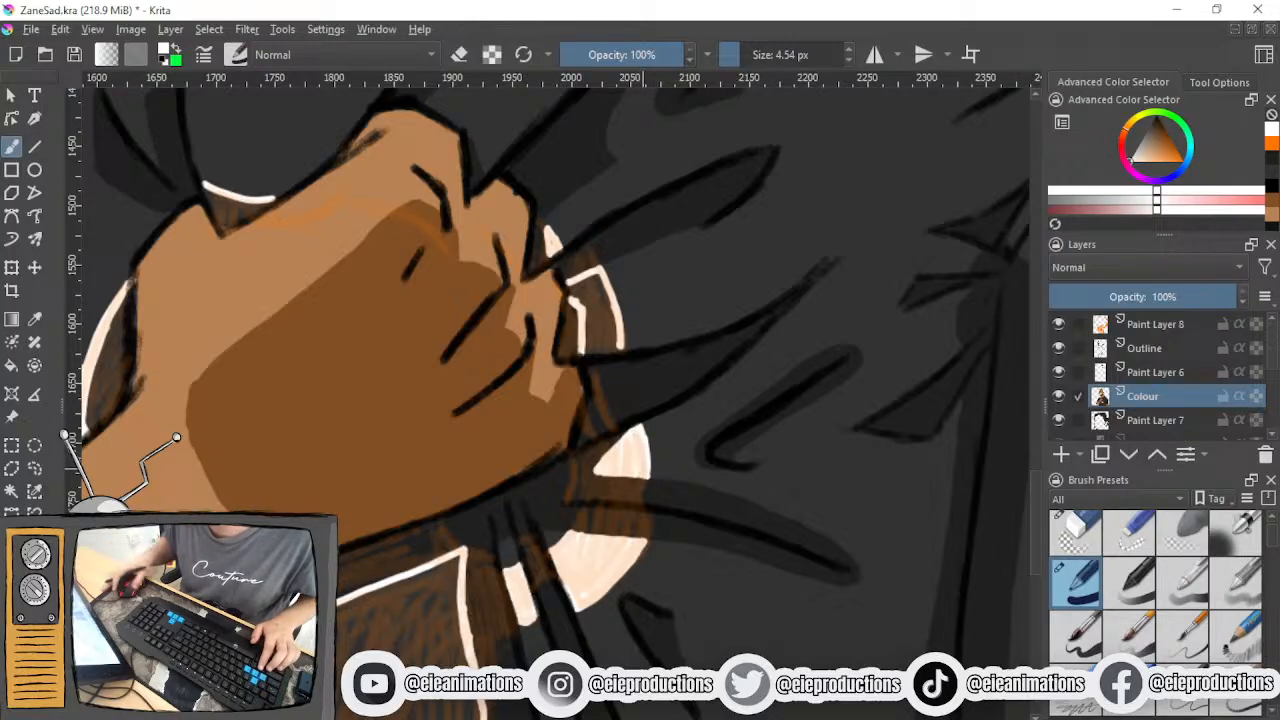
scroll(599, 336, "down", 1)
left_click_drag(599, 336, 529, 533)
scroll(529, 533, "up", 3)
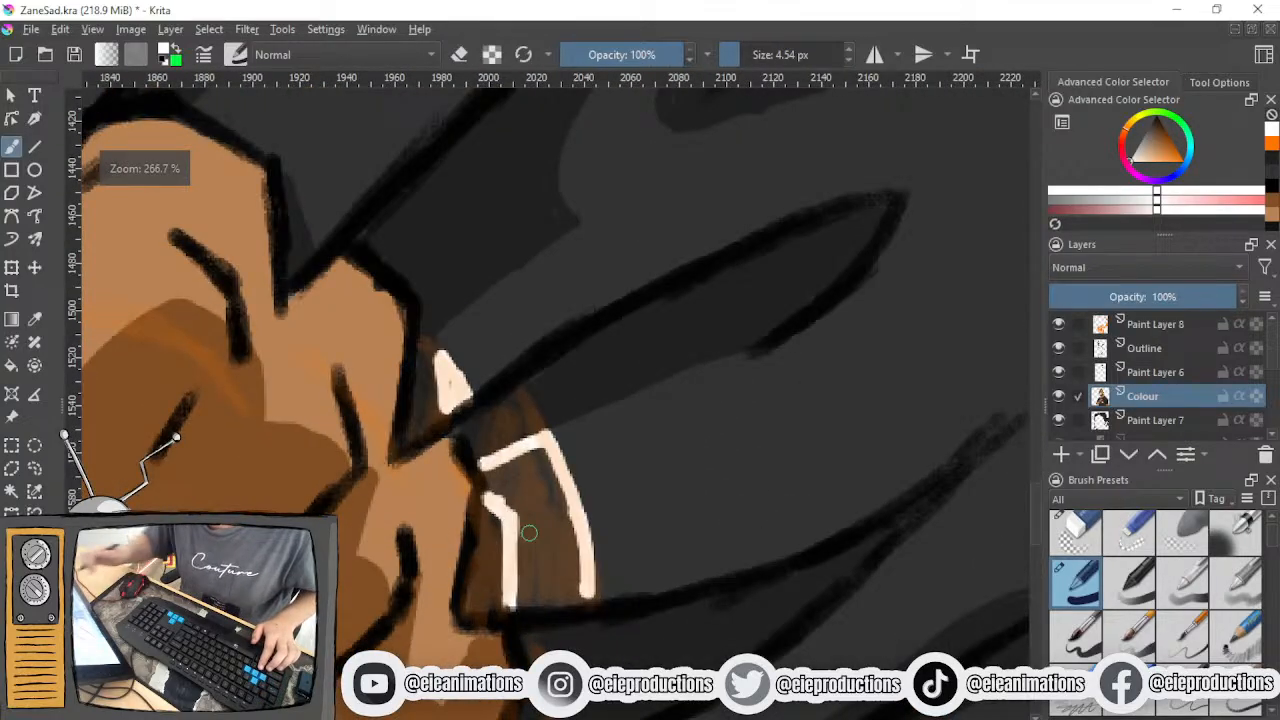
mouse_move(495, 490)
left_mouse_down()
mouse_move(517, 452)
mouse_move(507, 501)
mouse_move(523, 482)
mouse_move(490, 490)
mouse_move(506, 487)
mouse_move(522, 597)
mouse_move(527, 560)
mouse_move(544, 608)
mouse_move(556, 551)
mouse_move(590, 593)
mouse_move(560, 497)
left_mouse_up()
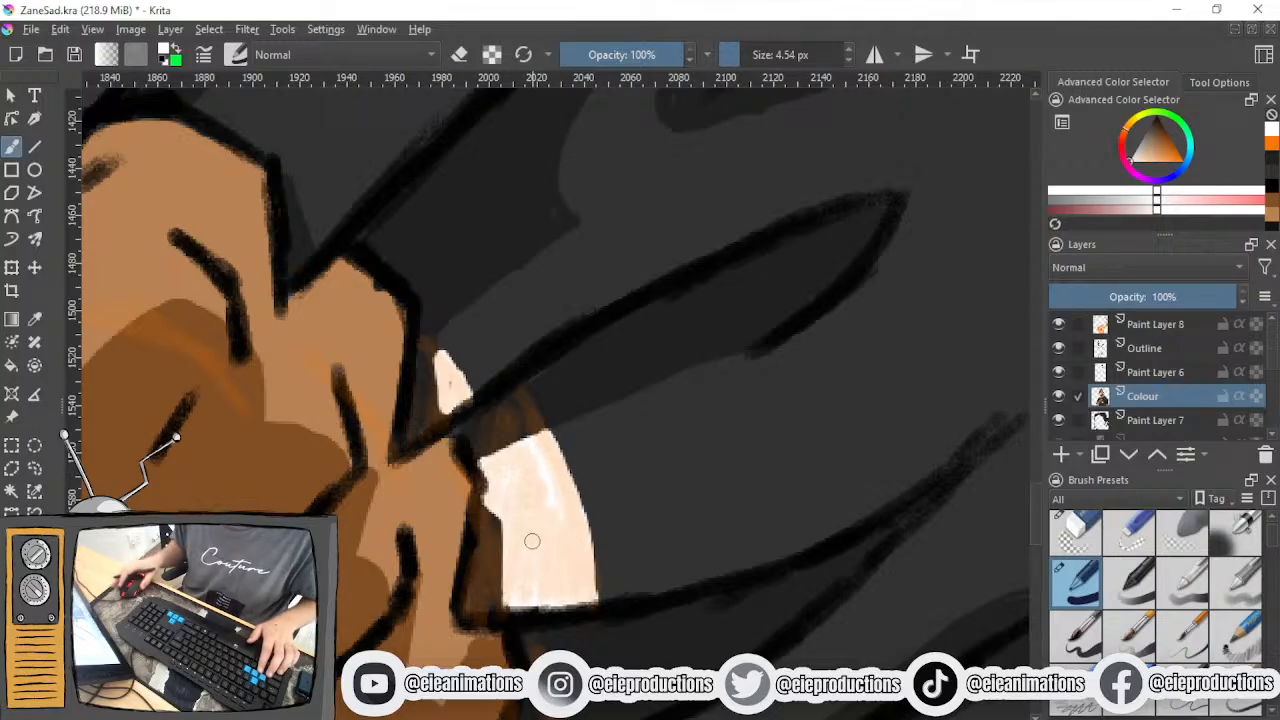
left_click_drag(514, 514, 507, 580)
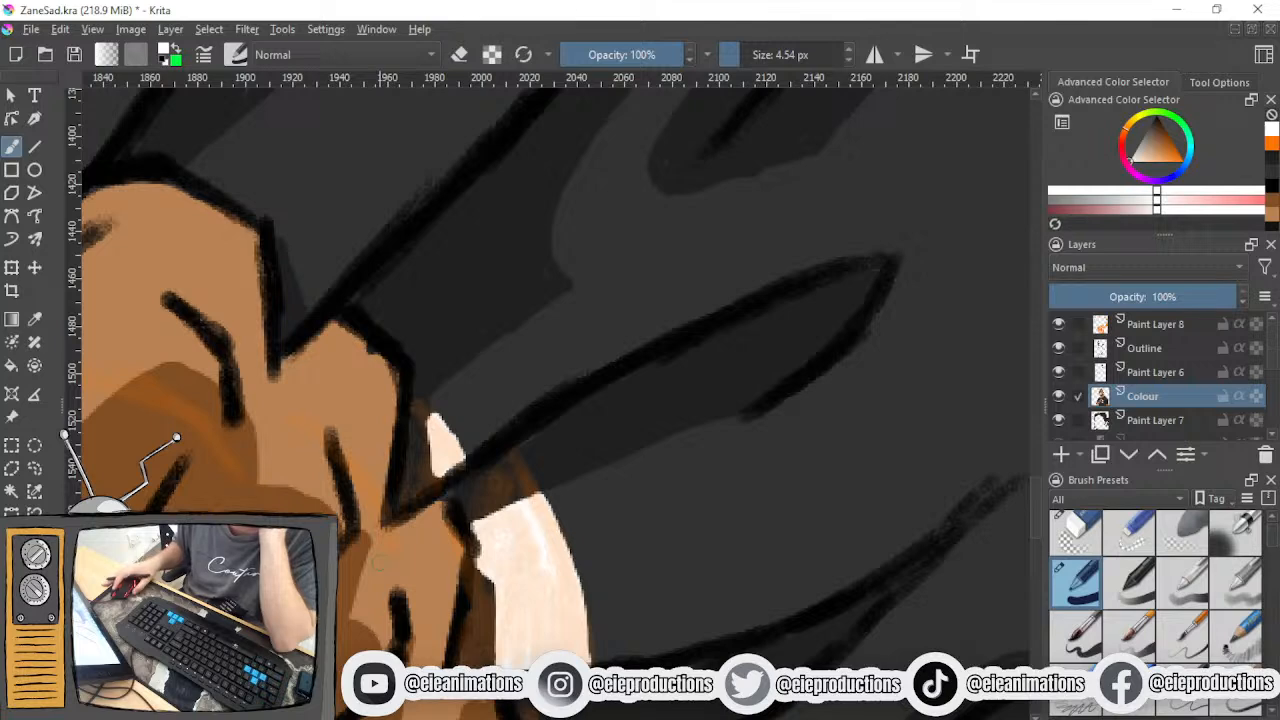
- Fill the small notch-shaped part of the print above the wrist, under its curved white line, with white
scroll(378, 563, "down", 2)
left_click_drag(378, 563, 700, 545)
scroll(394, 475, "up", 3)
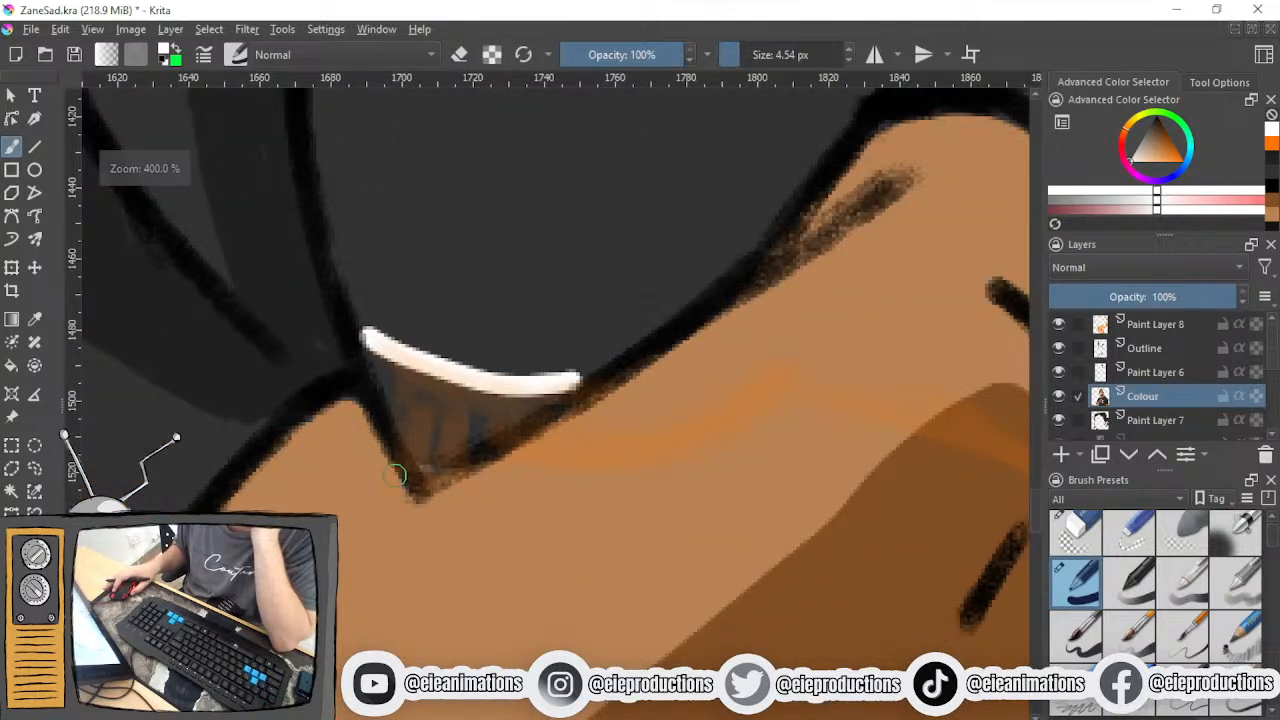
scroll(395, 475, "down", 2)
scroll(397, 475, "up", 2)
mouse_move(374, 348)
left_mouse_down()
mouse_move(412, 449)
mouse_move(411, 430)
mouse_move(436, 460)
left_mouse_up()
mouse_move(497, 407)
left_mouse_down()
mouse_move(450, 450)
mouse_move(440, 440)
mouse_move(430, 398)
mouse_move(449, 380)
mouse_move(445, 417)
mouse_move(470, 318)
left_mouse_up()
- Fill the outlined crescent along the left side of the fist with white up to the black outline
scroll(419, 439, "down", 3)
scroll(398, 463, "up", 2)
mouse_move(352, 305)
left_mouse_down()
mouse_move(306, 430)
mouse_move(321, 369)
mouse_move(317, 505)
mouse_move(343, 418)
left_mouse_up()
left_click_drag(298, 472, 286, 438)
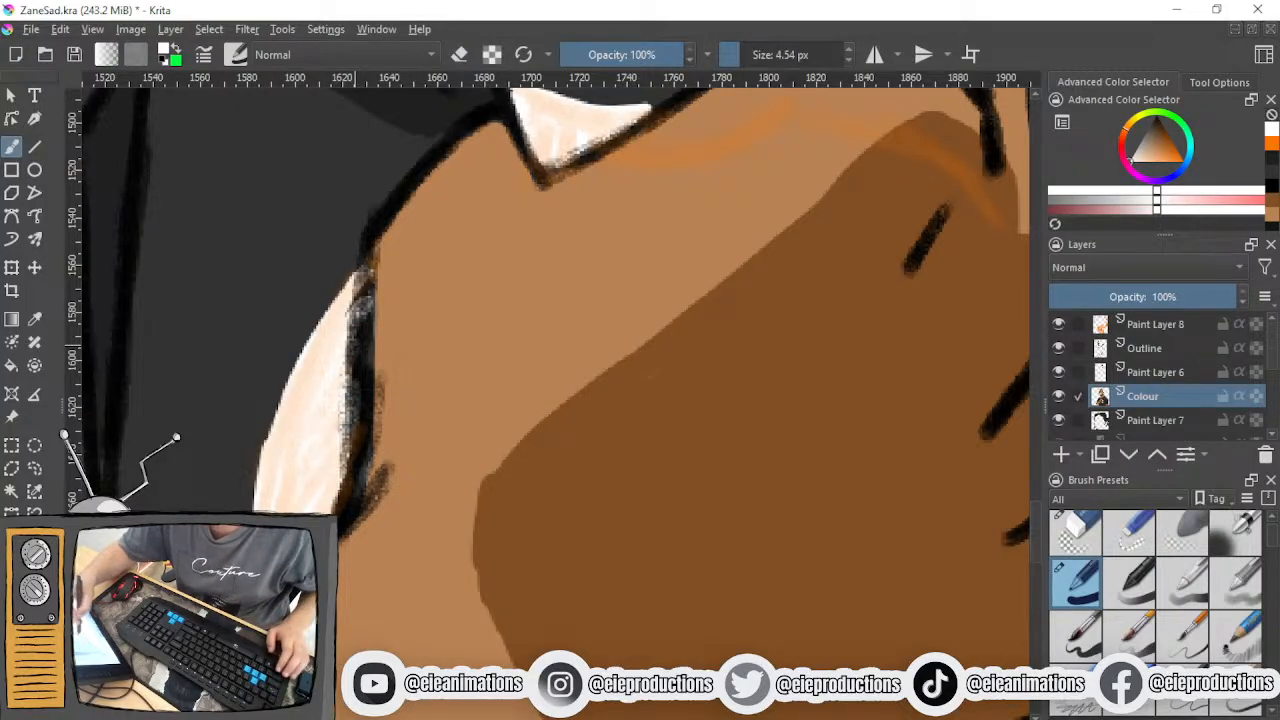
left_click_drag(341, 351, 364, 282)
- Sample the hand's light skin tone and touch up the fist's edge next to the white crescent
left_click(417, 417, "ctrl")
left_click_drag(367, 444, 363, 480)
mouse_move(377, 399)
left_mouse_down()
mouse_move(372, 290)
mouse_move(367, 350)
left_mouse_up()
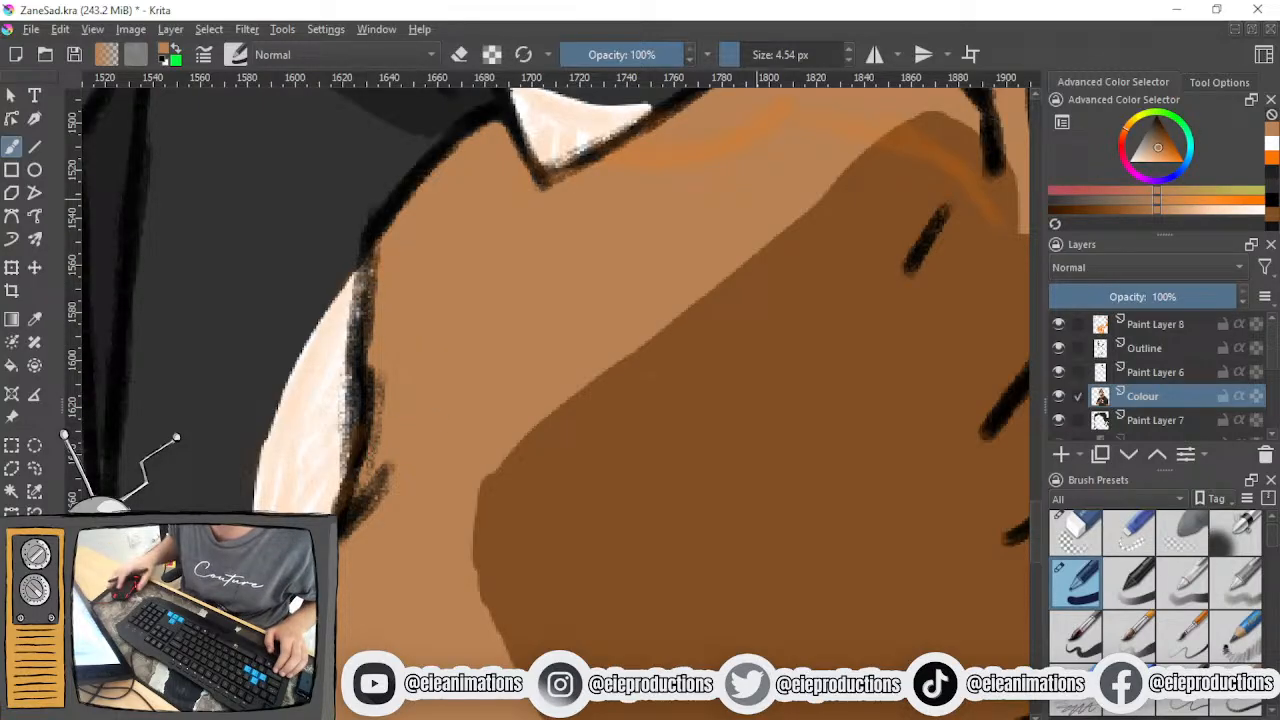
- Return to white, enlarge the brush to 23.84 px and fill the middle and lower right of the boxy shape below the fist
left_click_drag(1168, 153, 1130, 161)
scroll(735, 460, "down", 3)
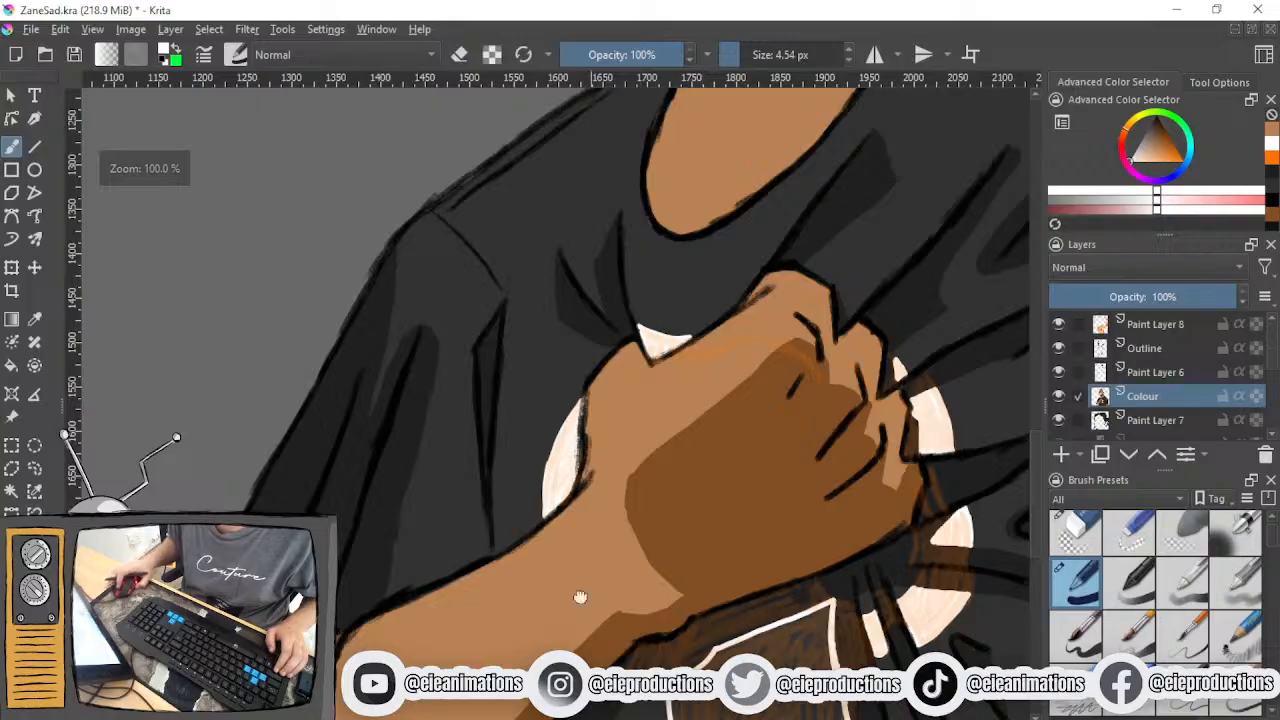
left_click_drag(650, 610, 524, 364)
scroll(524, 364, "up", 3)
left_click(757, 55)
mouse_move(665, 368)
left_mouse_down()
mouse_move(715, 394)
mouse_move(721, 464)
mouse_move(775, 578)
mouse_move(811, 565)
mouse_move(853, 471)
mouse_move(849, 580)
left_mouse_up()
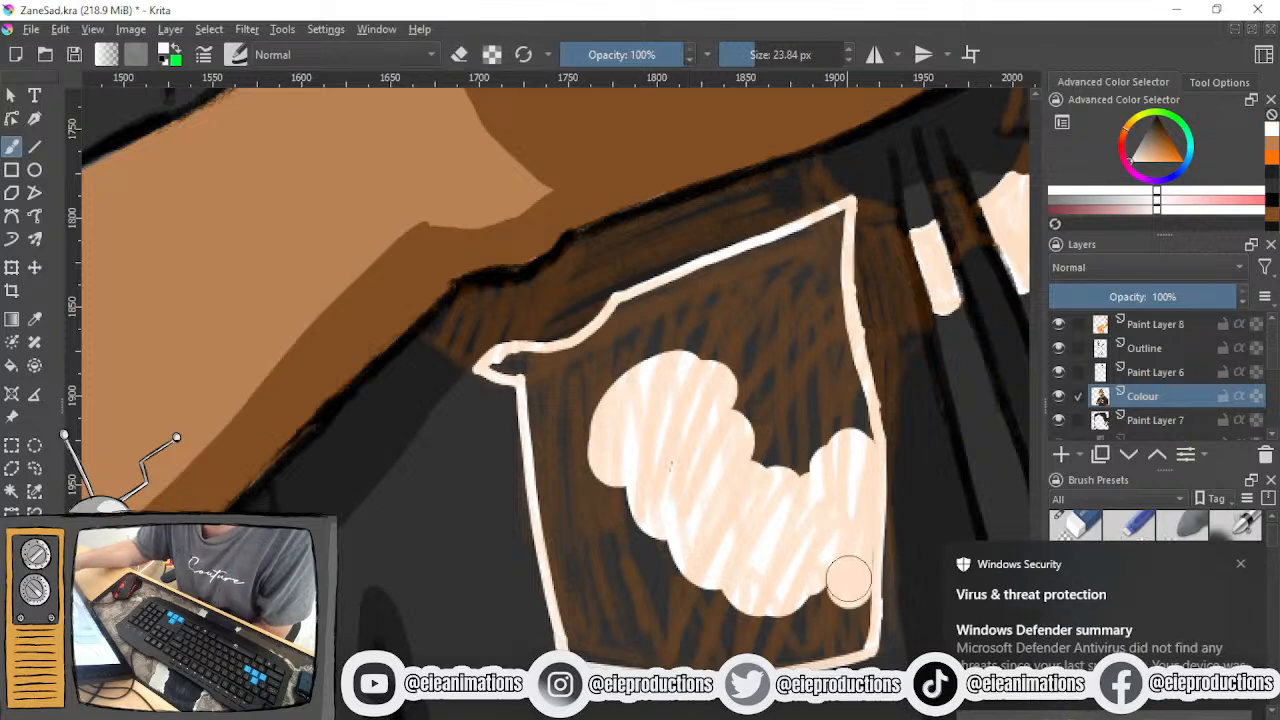
left_click(1240, 564)
mouse_move(775, 618)
left_mouse_down()
mouse_move(834, 624)
mouse_move(853, 552)
mouse_move(845, 633)
left_mouse_up()
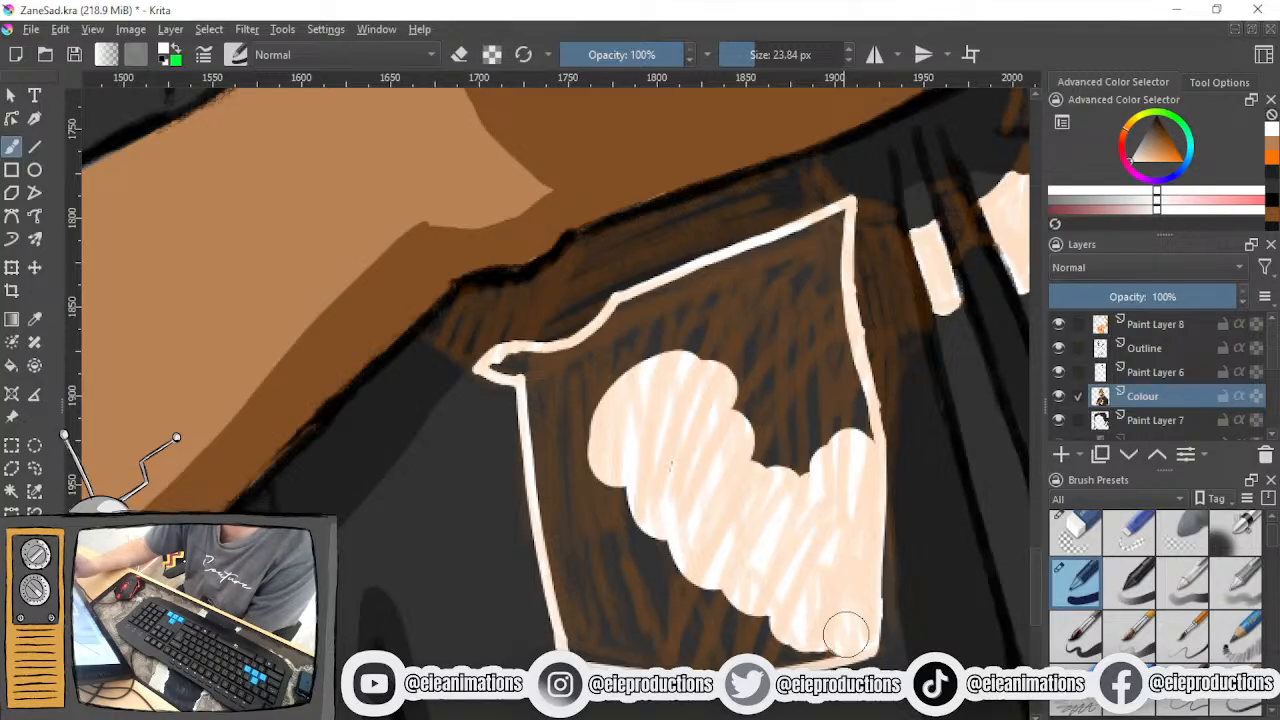
- Fill the left side, bottom and upper part of the boxy shape with broad white strokes
mouse_move(572, 440)
left_mouse_down()
mouse_move(580, 514)
mouse_move(560, 443)
mouse_move(565, 530)
left_mouse_up()
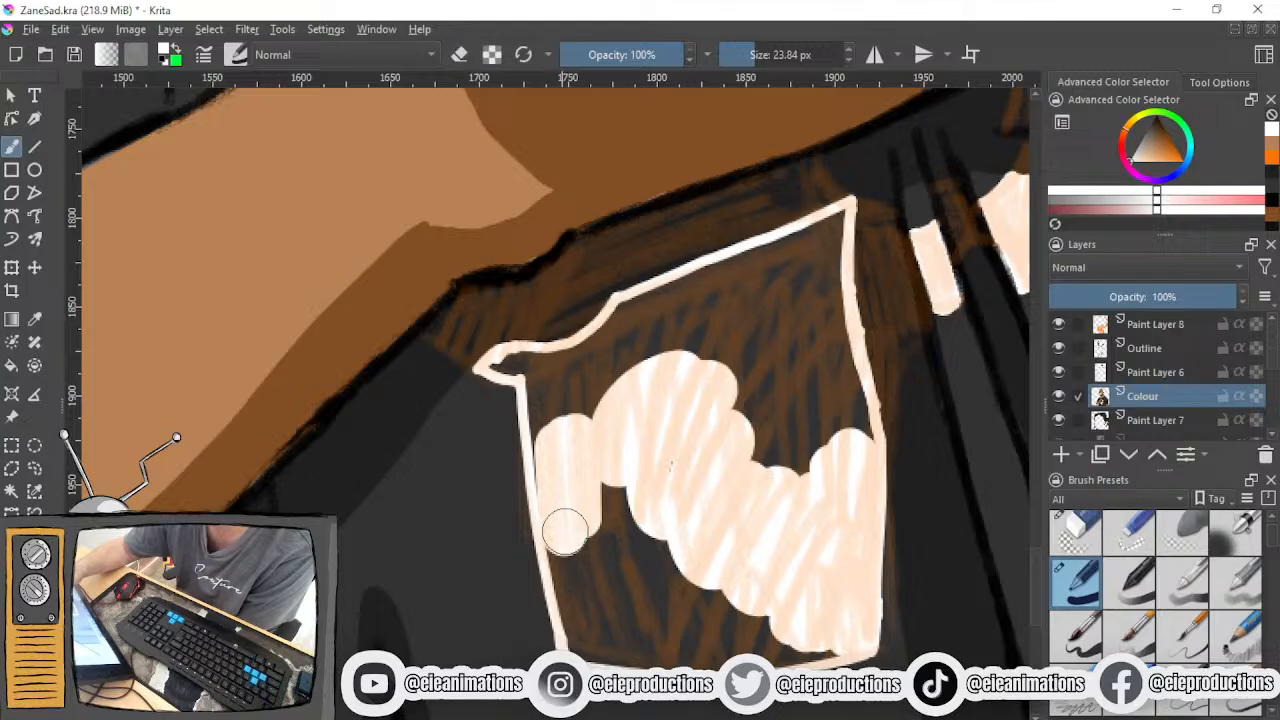
mouse_move(565, 532)
left_mouse_down()
mouse_move(581, 638)
mouse_move(618, 640)
left_mouse_up()
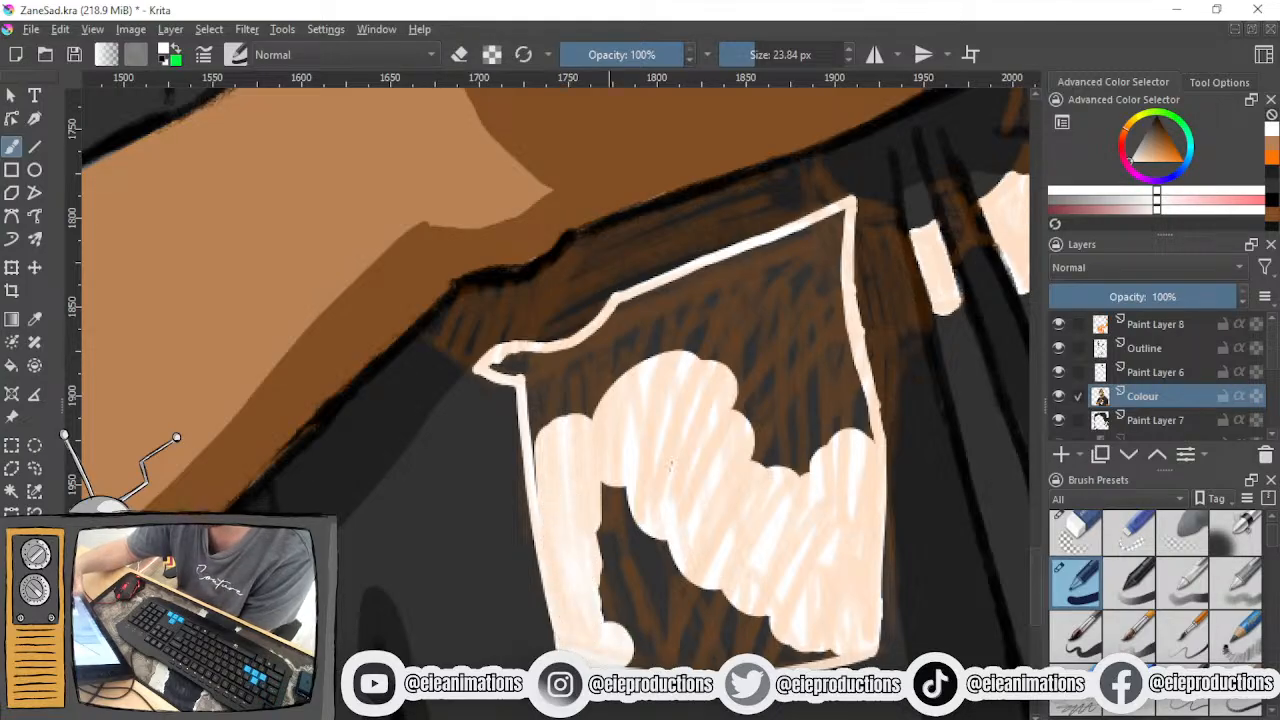
mouse_move(600, 490)
left_mouse_down()
mouse_move(582, 518)
mouse_move(657, 472)
mouse_move(638, 514)
mouse_move(659, 515)
mouse_move(647, 548)
mouse_move(668, 546)
mouse_move(659, 597)
mouse_move(671, 610)
mouse_move(711, 587)
mouse_move(632, 634)
mouse_move(794, 613)
mouse_move(634, 647)
mouse_move(834, 634)
mouse_move(666, 651)
mouse_move(814, 639)
mouse_move(712, 648)
left_mouse_up()
mouse_move(767, 292)
left_mouse_down()
mouse_move(760, 423)
mouse_move(798, 455)
mouse_move(837, 423)
mouse_move(852, 440)
left_mouse_up()
mouse_move(815, 340)
left_mouse_down()
mouse_move(792, 279)
mouse_move(851, 403)
mouse_move(861, 384)
left_mouse_up()
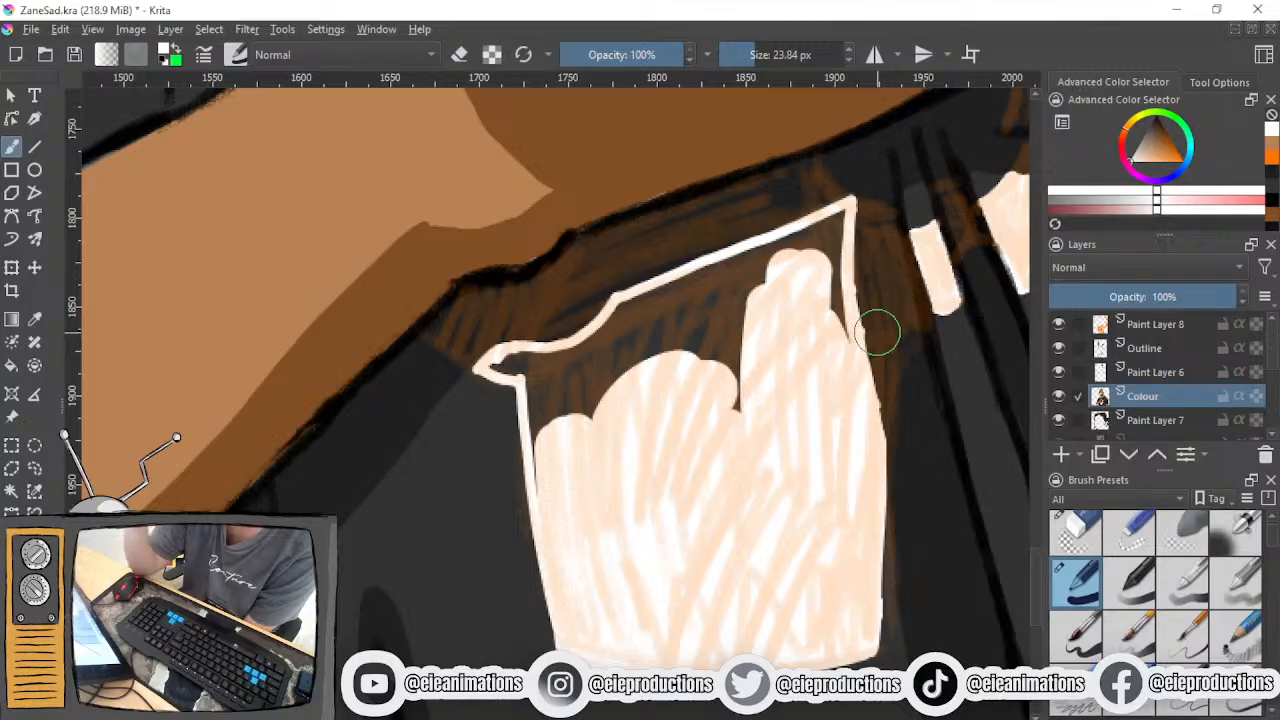
mouse_move(770, 265)
left_mouse_down()
mouse_move(647, 311)
mouse_move(626, 341)
mouse_move(633, 369)
mouse_move(683, 364)
mouse_move(720, 327)
mouse_move(722, 428)
mouse_move(744, 275)
mouse_move(796, 256)
mouse_move(803, 314)
mouse_move(816, 279)
mouse_move(830, 336)
mouse_move(812, 228)
left_mouse_up()
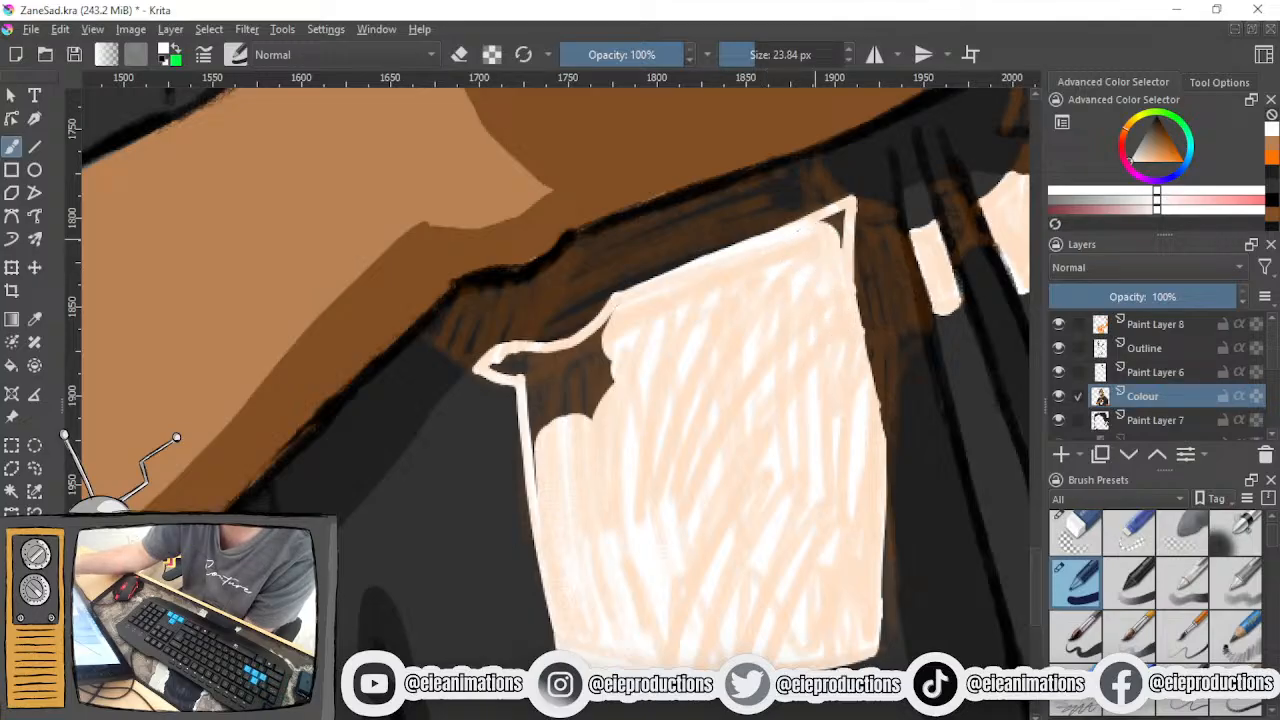
- Reduce the brush to 9.09 px and fill the boxy shape's remaining upper corners and small hook with white
left_click_drag(766, 56, 745, 56)
mouse_move(826, 232)
left_mouse_down()
mouse_move(845, 214)
mouse_move(837, 246)
left_mouse_up()
mouse_move(592, 352)
left_mouse_down()
mouse_move(623, 313)
mouse_move(574, 420)
left_mouse_up()
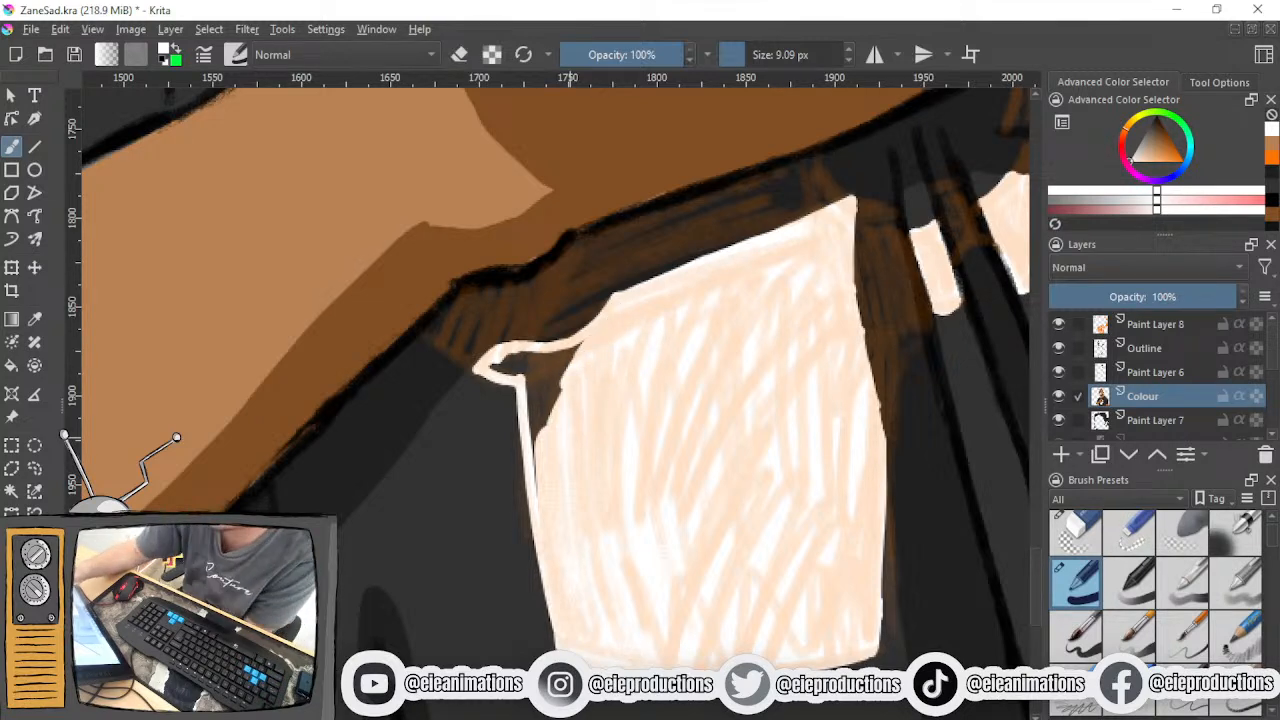
mouse_move(545, 385)
left_mouse_down()
mouse_move(543, 451)
mouse_move(534, 440)
mouse_move(563, 366)
mouse_move(586, 343)
mouse_move(505, 364)
mouse_move(600, 377)
mouse_move(499, 545)
left_mouse_up()
- Sample the grey fold-shadow colour from the white shirt print on the Zane_Chill.png layer, showing that layer only while sampling
scroll(572, 362, "down", 2)
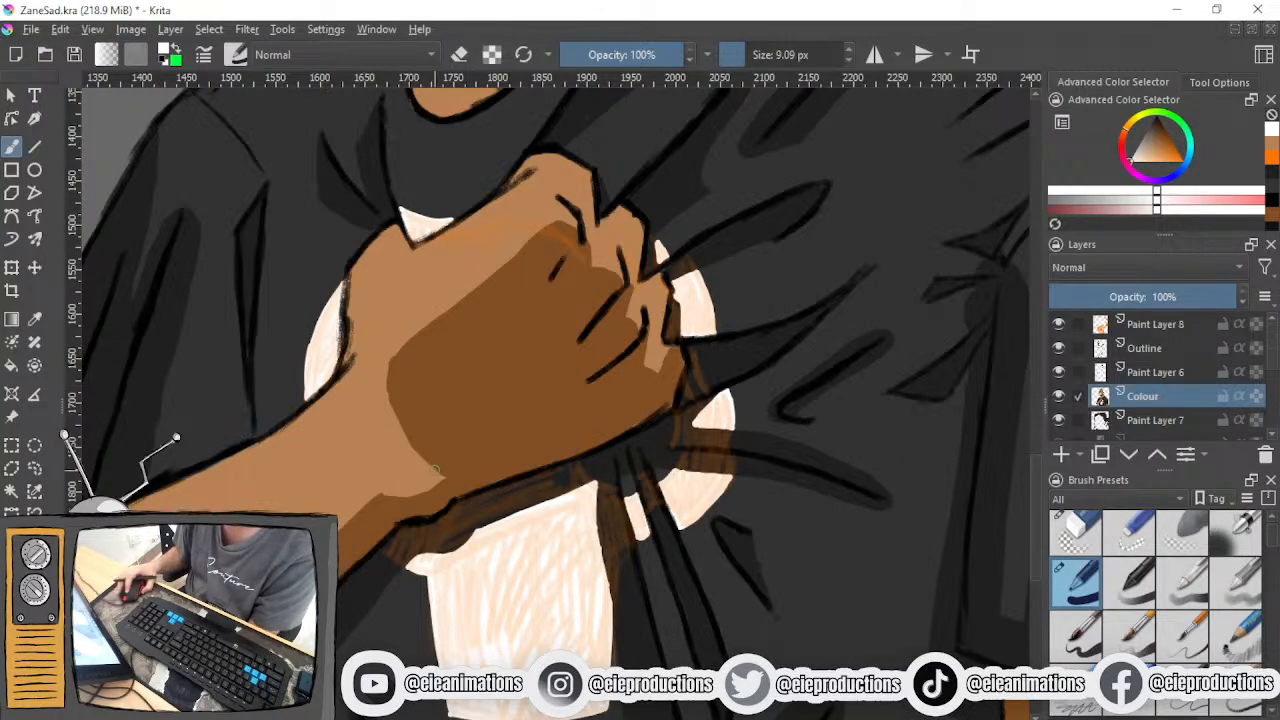
left_click_drag(380, 495, 444, 536)
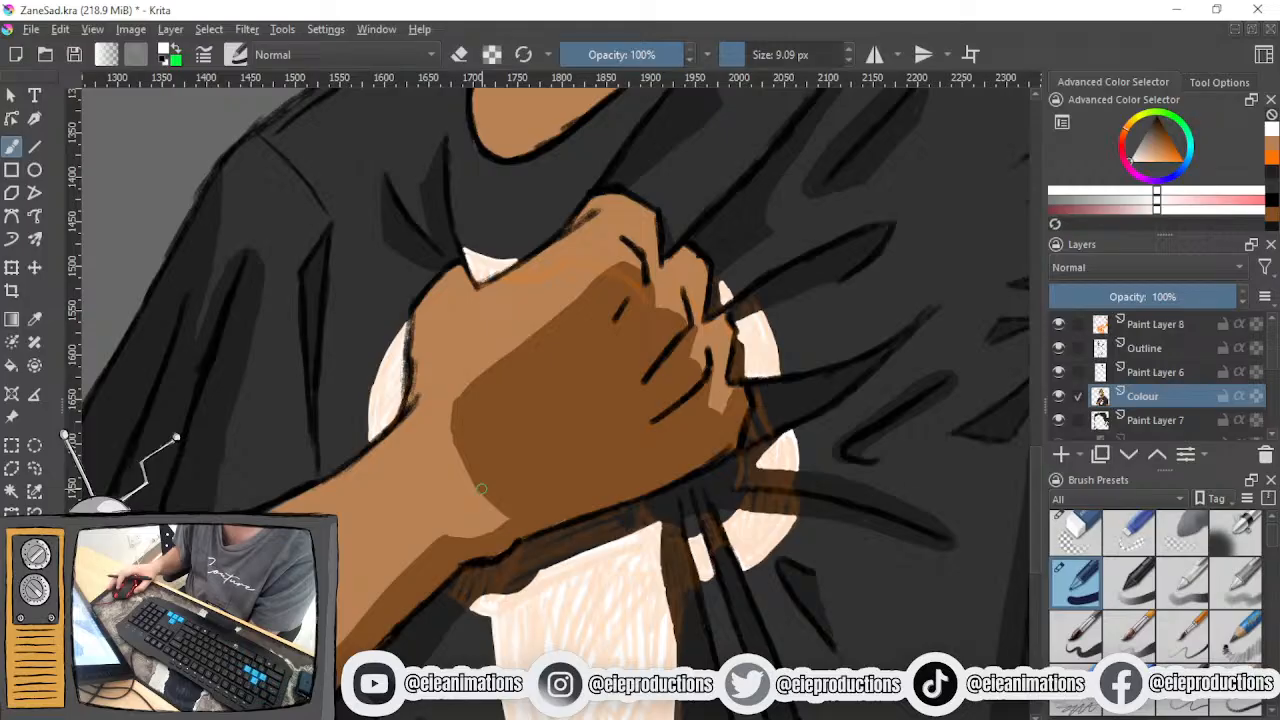
scroll(481, 489, "down", 3)
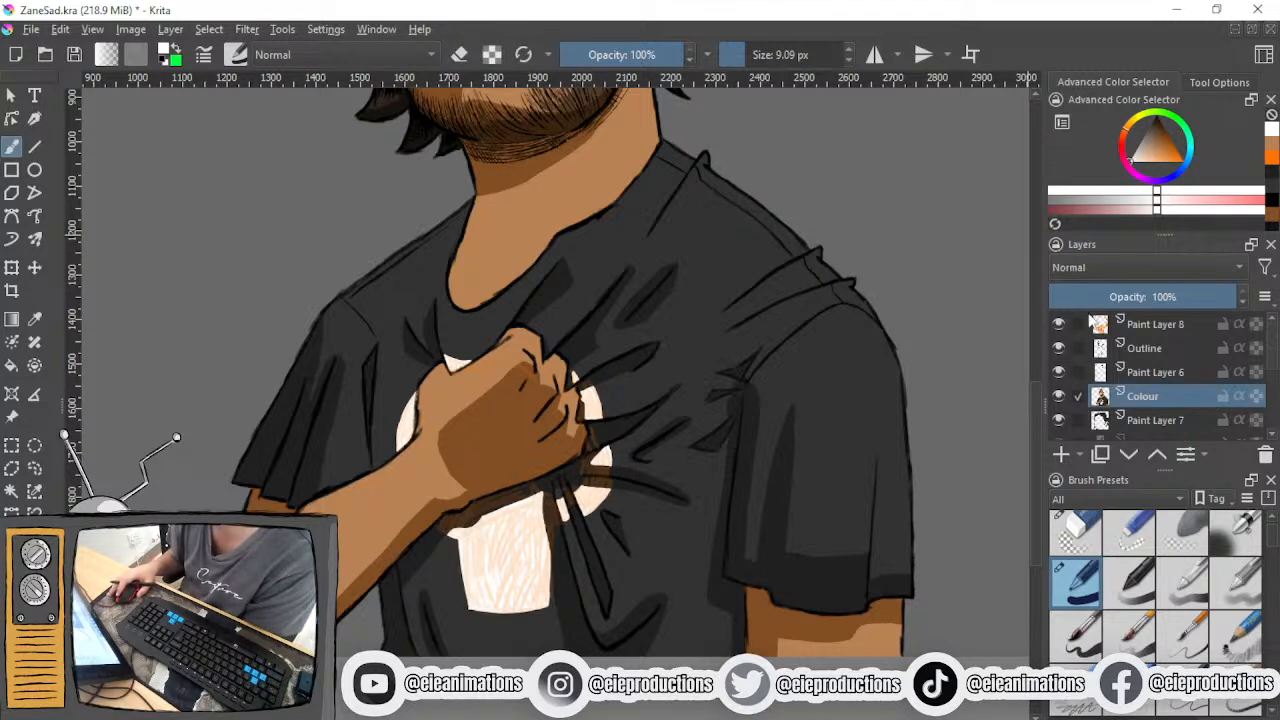
scroll(1102, 365, "down", 5)
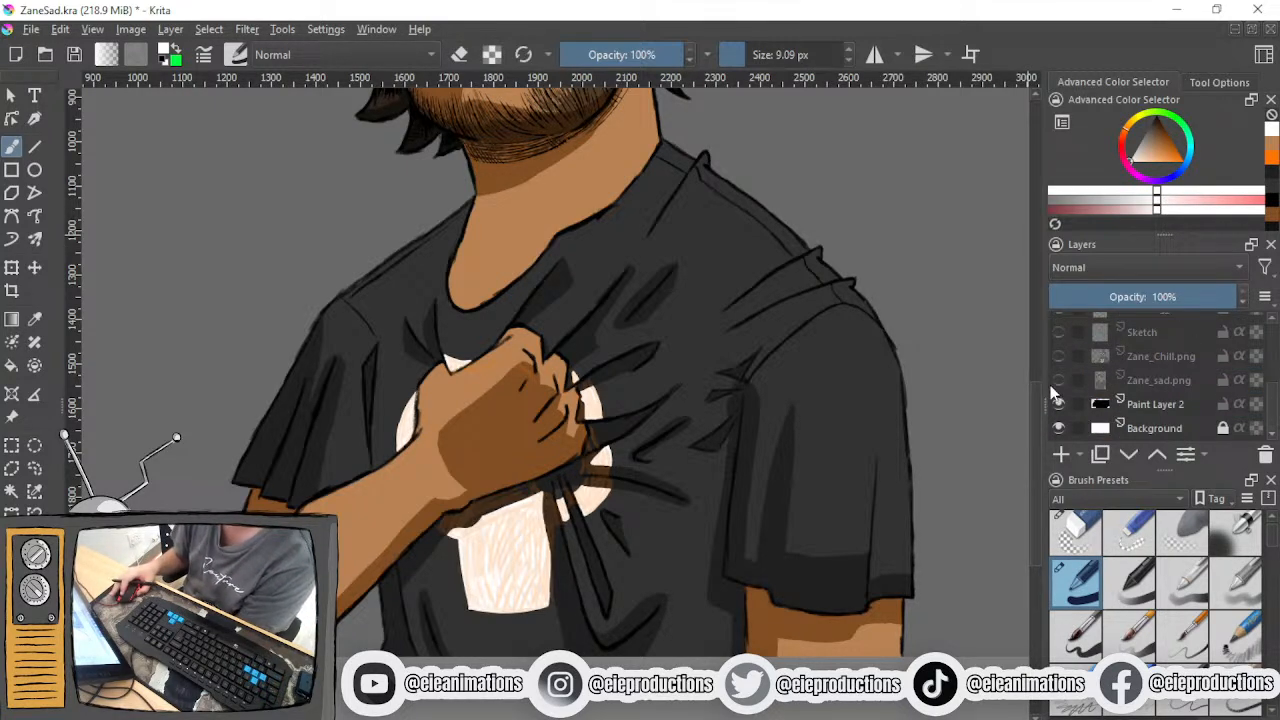
left_click(1059, 356)
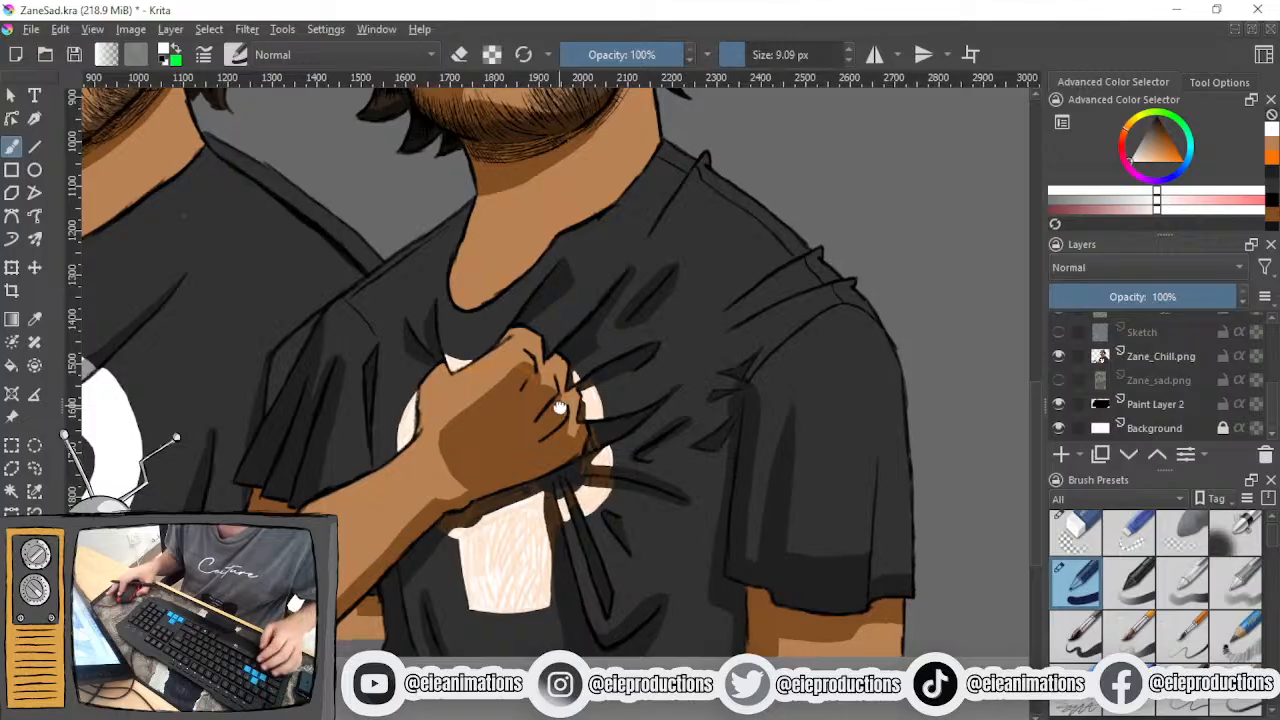
left_click_drag(558, 408, 803, 436)
scroll(345, 444, "up", 2)
left_click(297, 343, "ctrl")
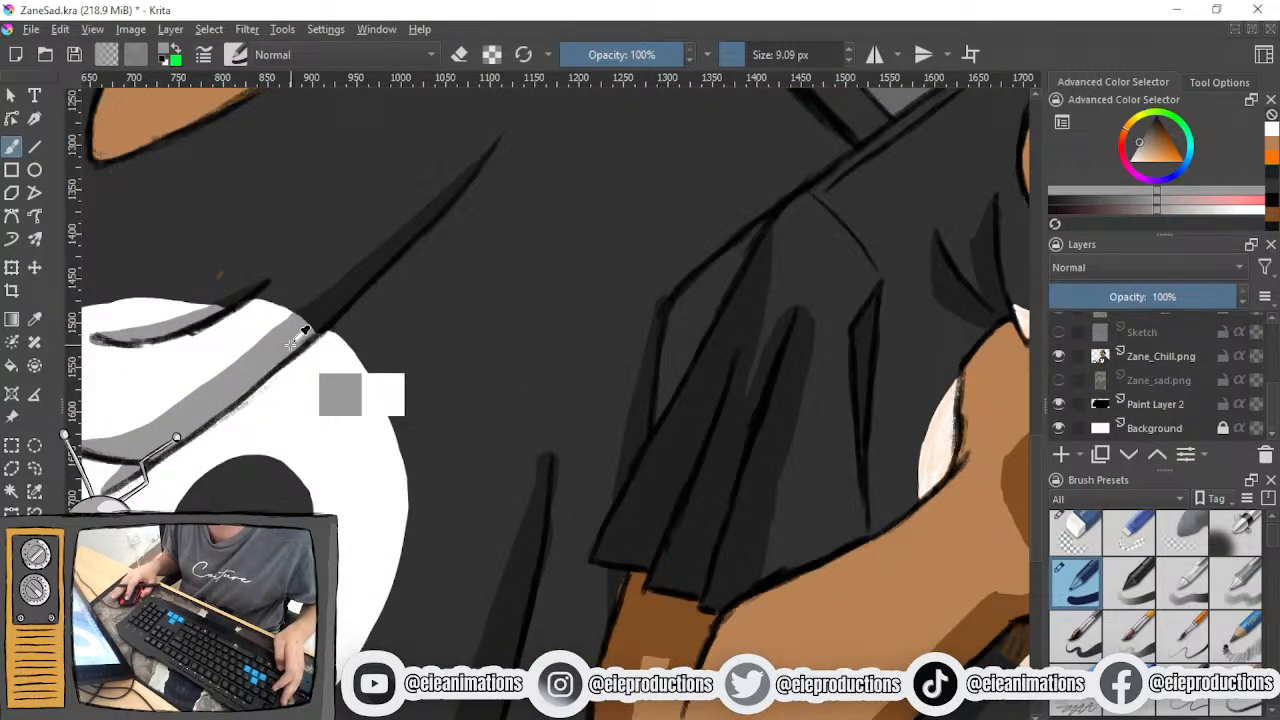
left_click(1059, 356)
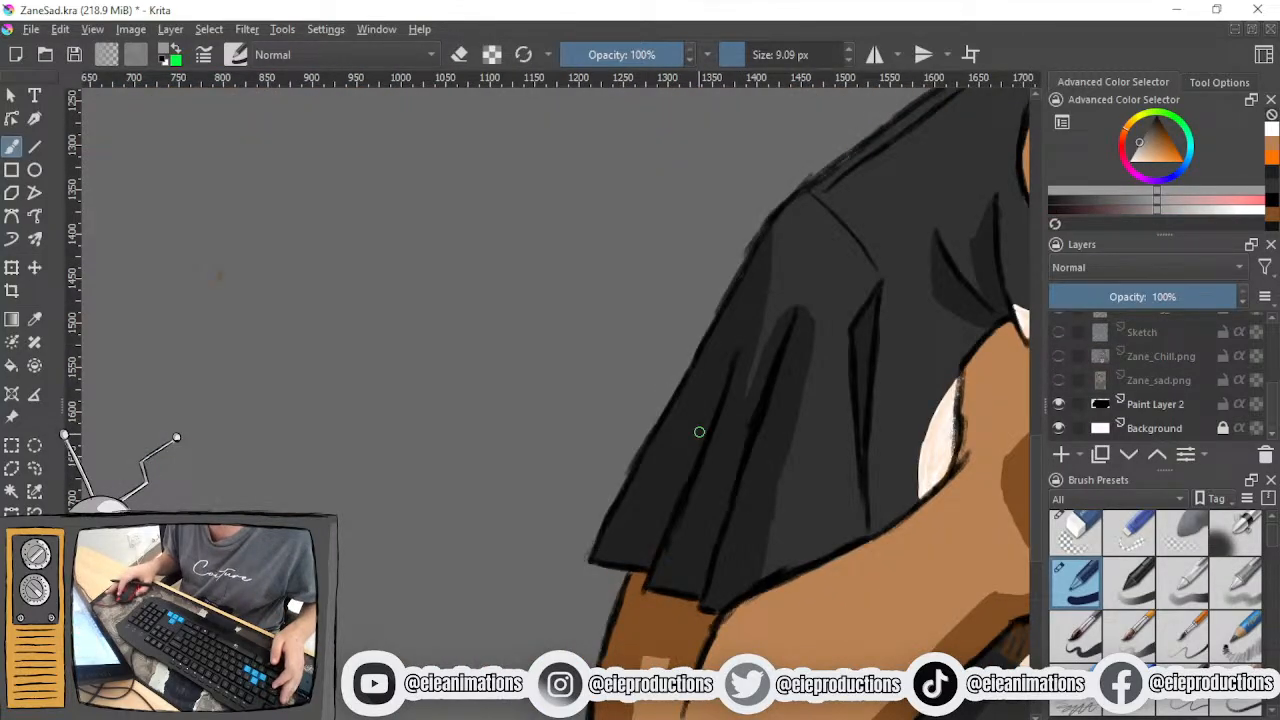
- Paint grey shadow on the strip between the folds, a small spot under the fist and the area right of the boxy shape
scroll(660, 414, "down", 2)
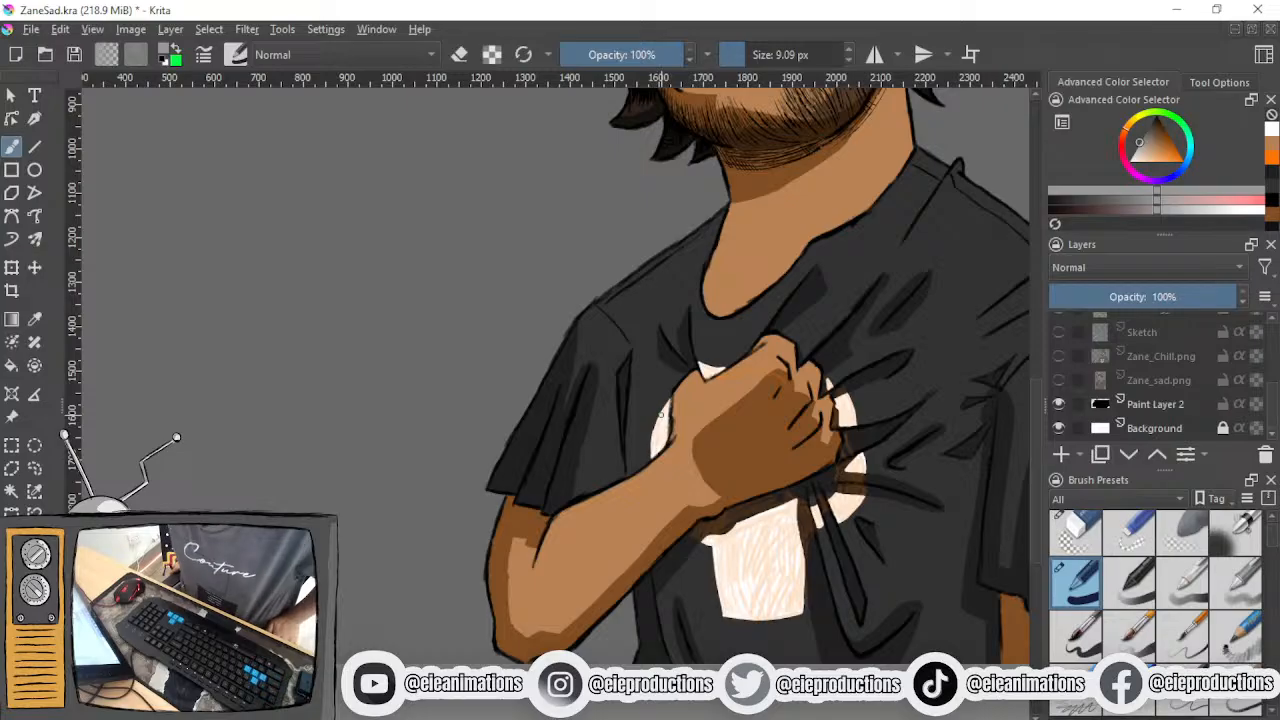
scroll(700, 528, "up", 5)
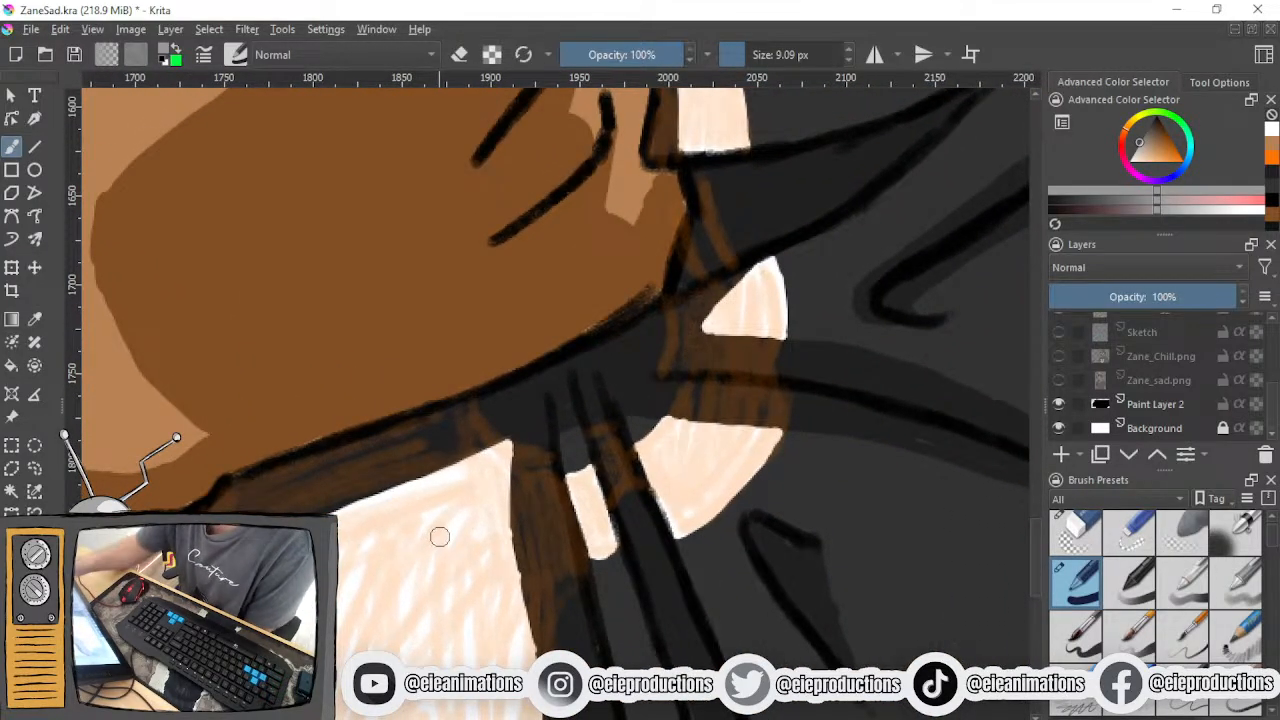
mouse_move(598, 424)
left_mouse_down()
mouse_move(617, 455)
mouse_move(617, 494)
mouse_move(638, 483)
mouse_move(625, 442)
left_mouse_up()
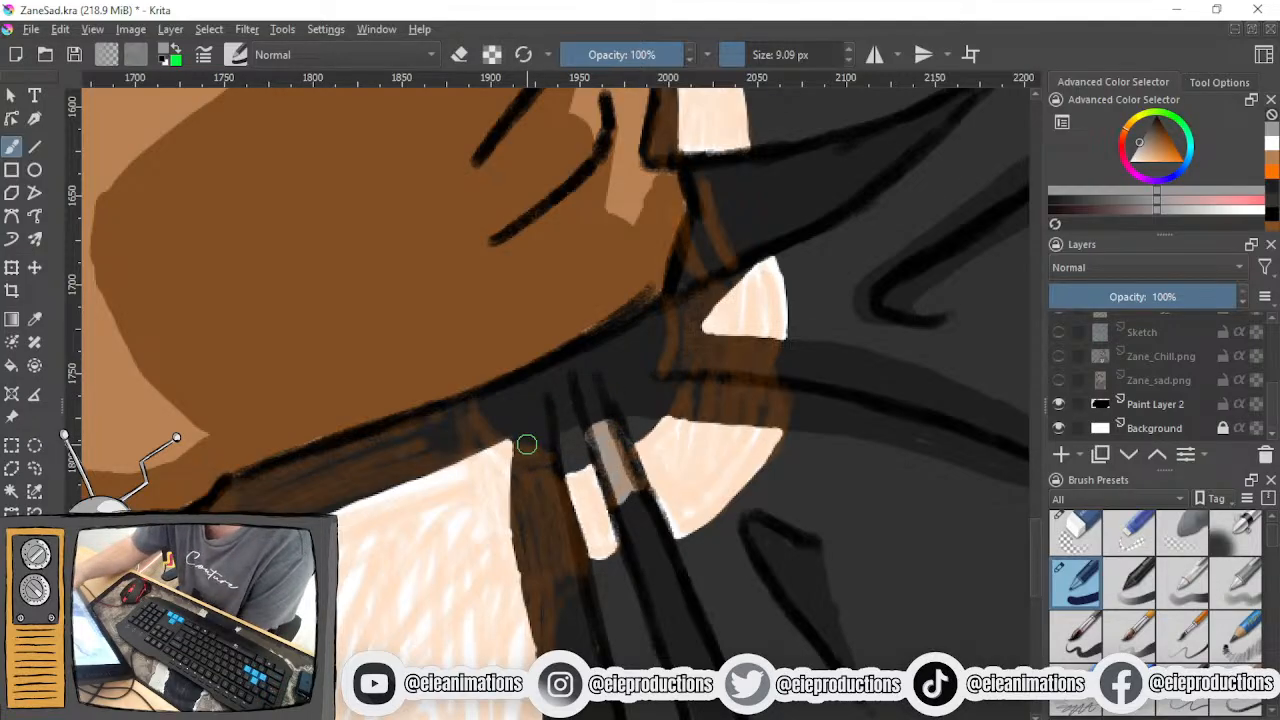
mouse_move(474, 409)
left_mouse_down()
mouse_move(495, 432)
mouse_move(472, 406)
left_mouse_up()
mouse_move(515, 445)
left_mouse_down()
mouse_move(560, 462)
mouse_move(520, 535)
mouse_move(518, 495)
mouse_move(538, 618)
left_mouse_up()
mouse_move(552, 550)
left_mouse_down()
mouse_move(536, 472)
mouse_move(544, 526)
left_mouse_up()
left_click_drag(541, 570, 579, 568)
mouse_move(540, 522)
left_mouse_down()
mouse_move(538, 552)
mouse_move(565, 552)
mouse_move(555, 495)
mouse_move(532, 471)
mouse_move(557, 518)
mouse_move(552, 354)
left_mouse_up()
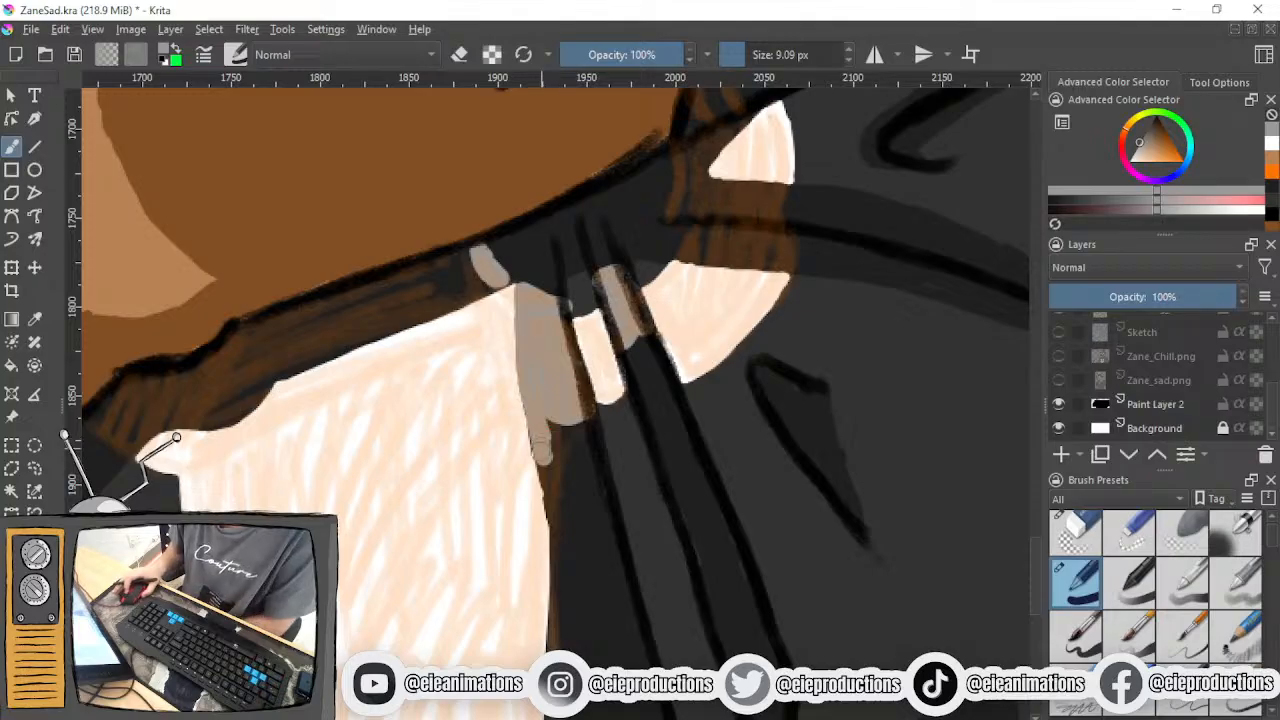
- Taper the grey shadow to a point along the boxy shape's right edge with a 1.54 px brush, and undo the stray grey stroke beside it
scroll(543, 449, "up", 1)
left_click_drag(518, 298, 550, 515)
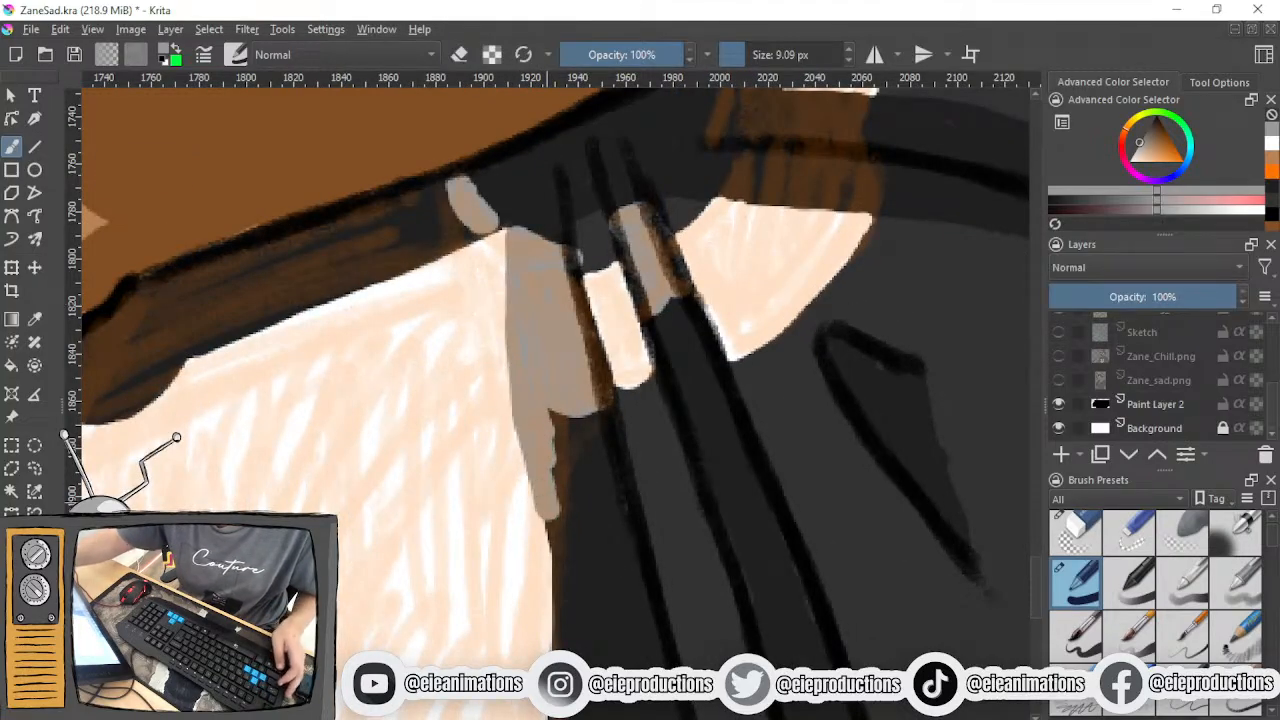
left_click(734, 56)
left_click_drag(556, 412, 556, 566)
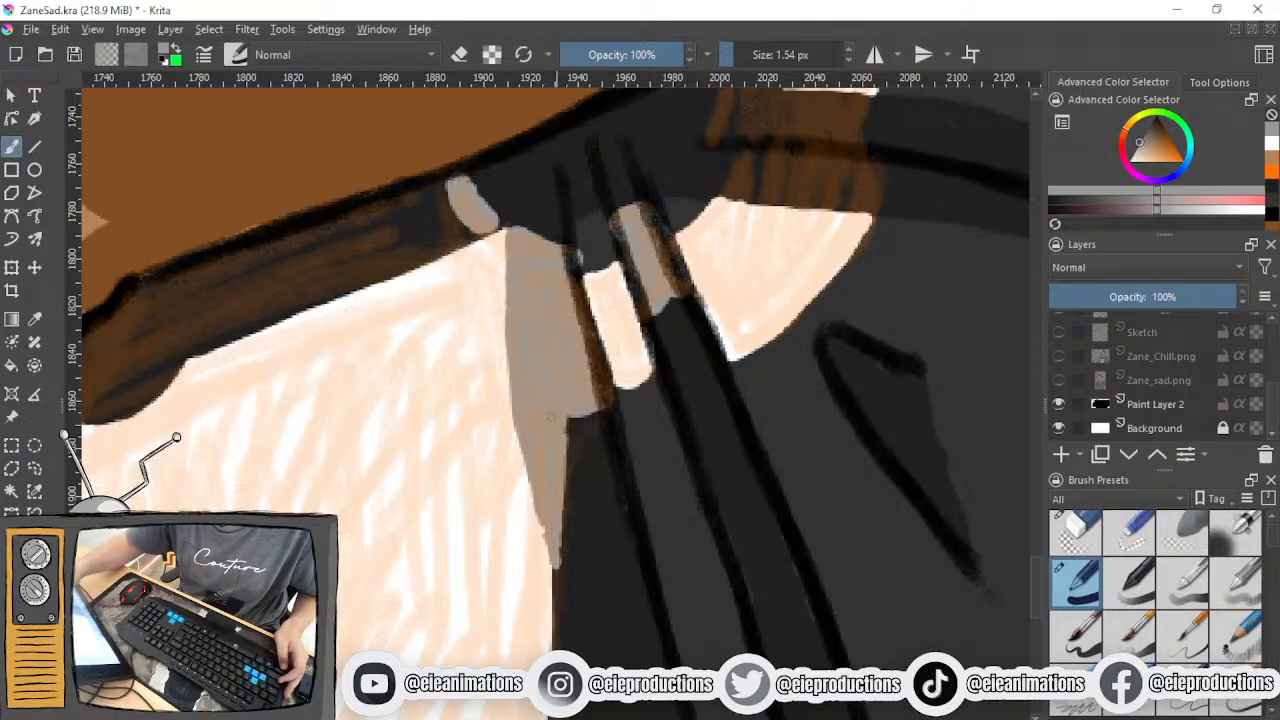
mouse_move(548, 540)
left_mouse_down()
mouse_move(533, 476)
mouse_move(585, 543)
mouse_move(580, 588)
left_mouse_up()
key("slash")
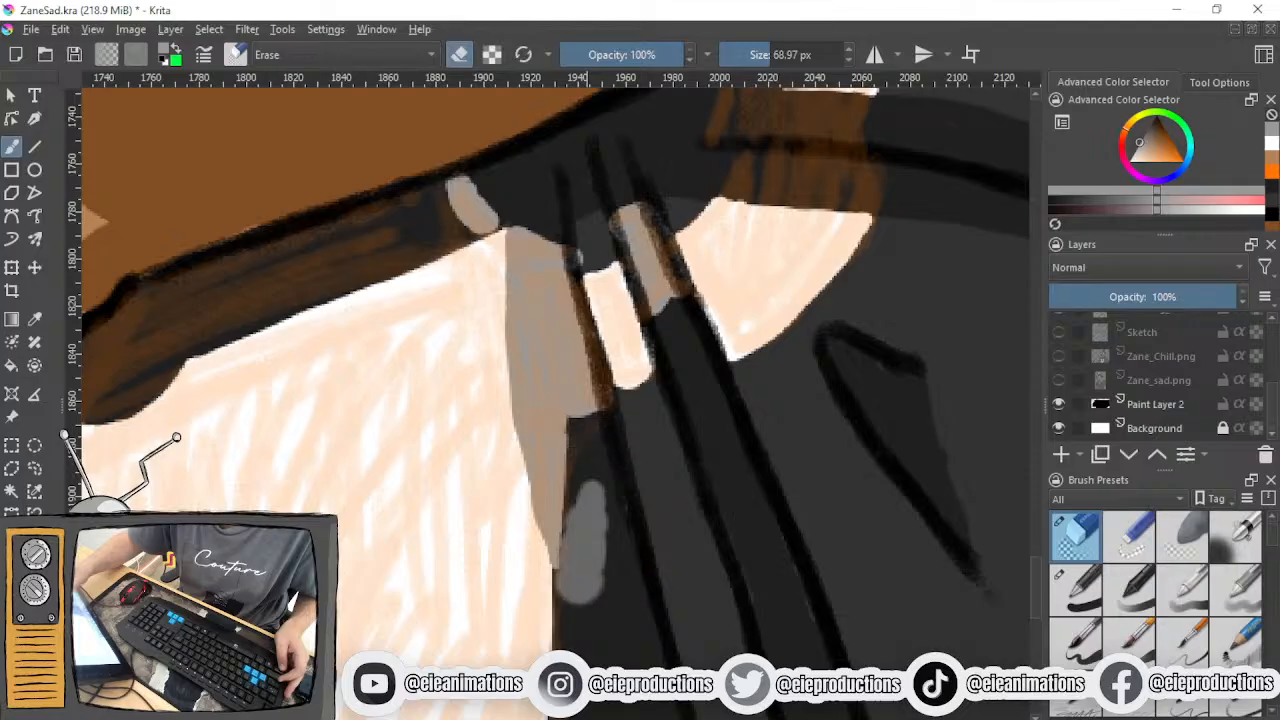
key("ctrl+z")
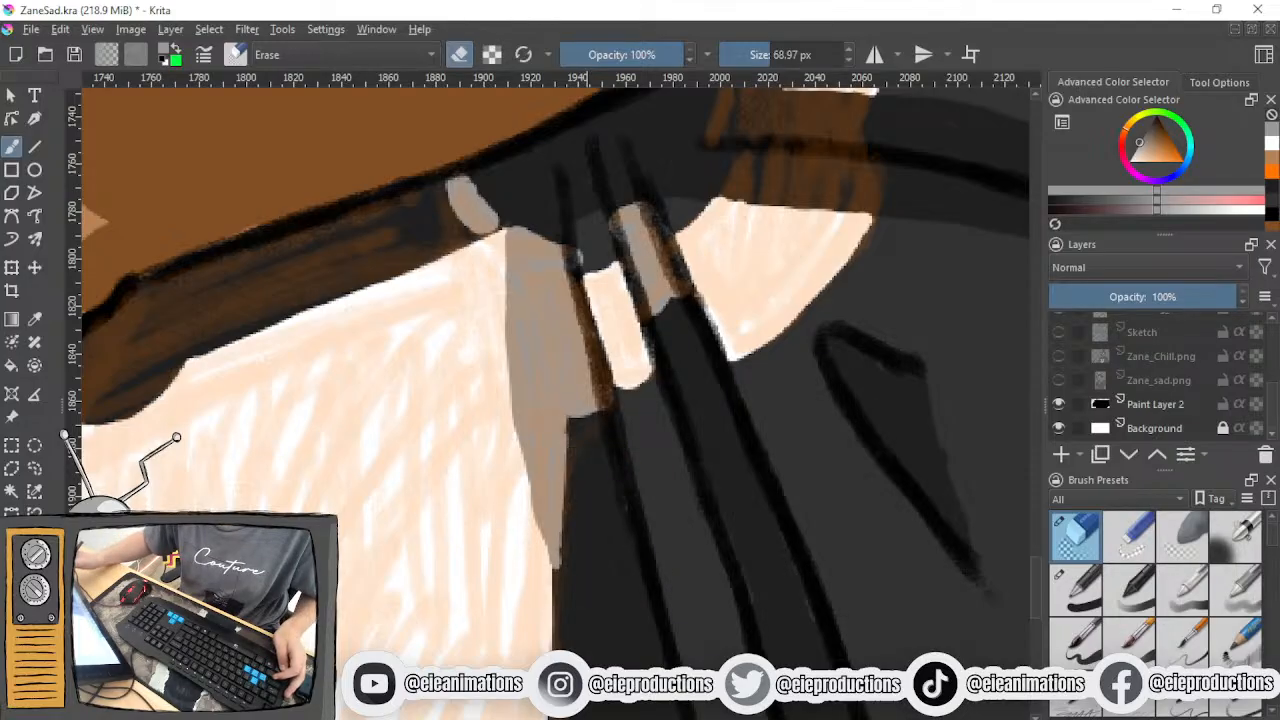
- Sample the shirt's dark grey and trim the right edge of the print shadow's tapered tip with the 1.54 px brush
key("slash")
left_click(622, 604, "ctrl")
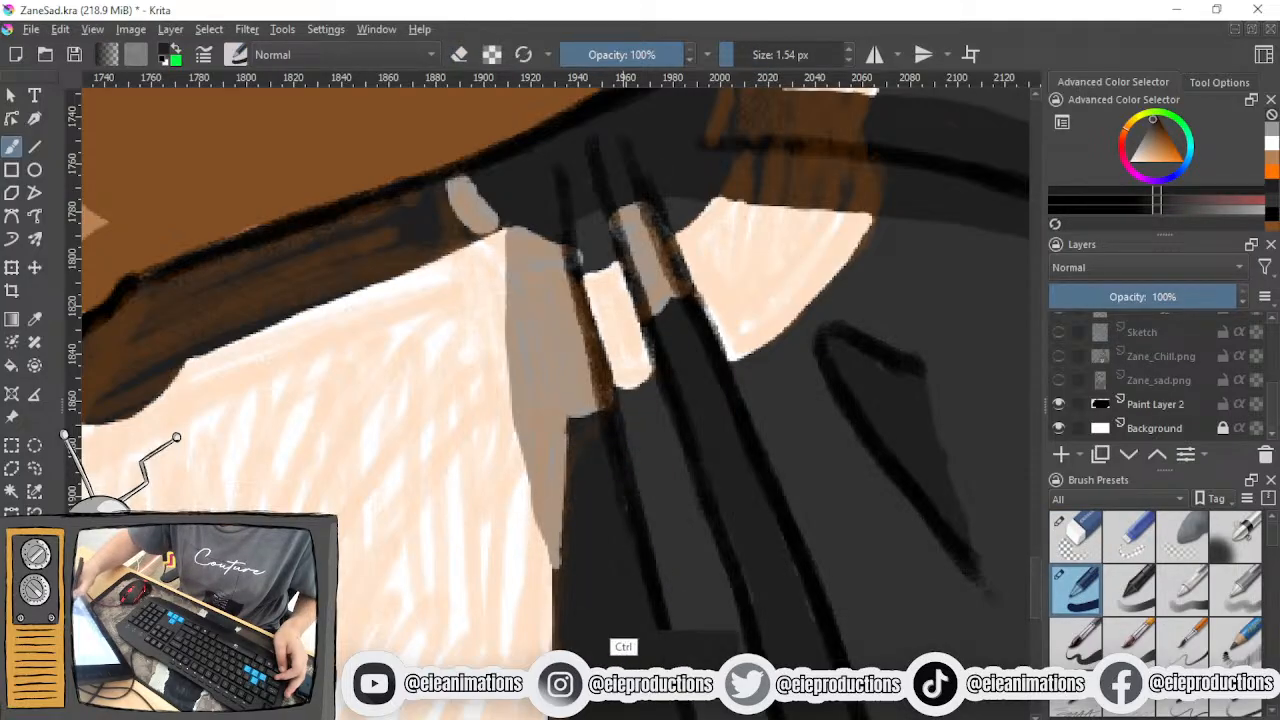
left_click_drag(569, 578, 565, 516)
left_click_drag(572, 421, 559, 538)
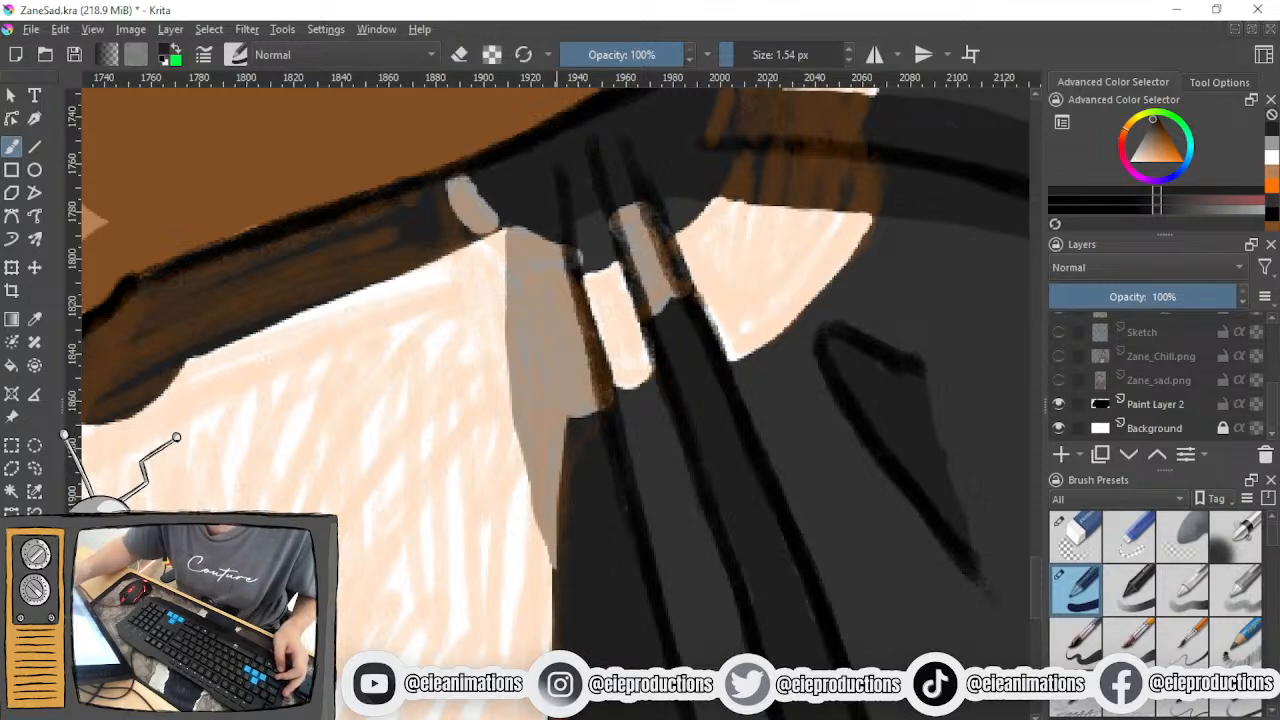
- Outline the forearm's cast shadow along the top of the white print in the fold-shadow grey with the 1.54 px brush
left_click(1272, 148)
scroll(558, 368, "down", 3)
scroll(510, 350, "up", 2)
left_click_drag(548, 316, 800, 406)
left_click_drag(424, 510, 469, 547)
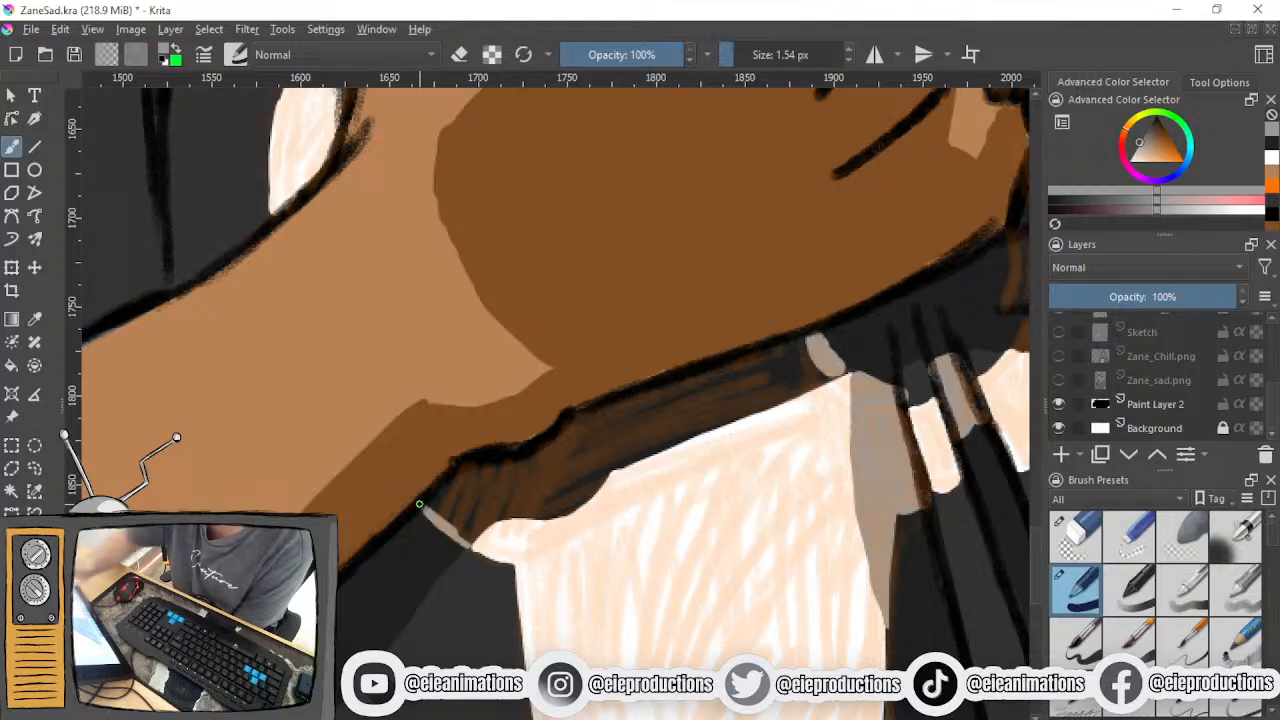
left_click_drag(468, 540, 490, 521)
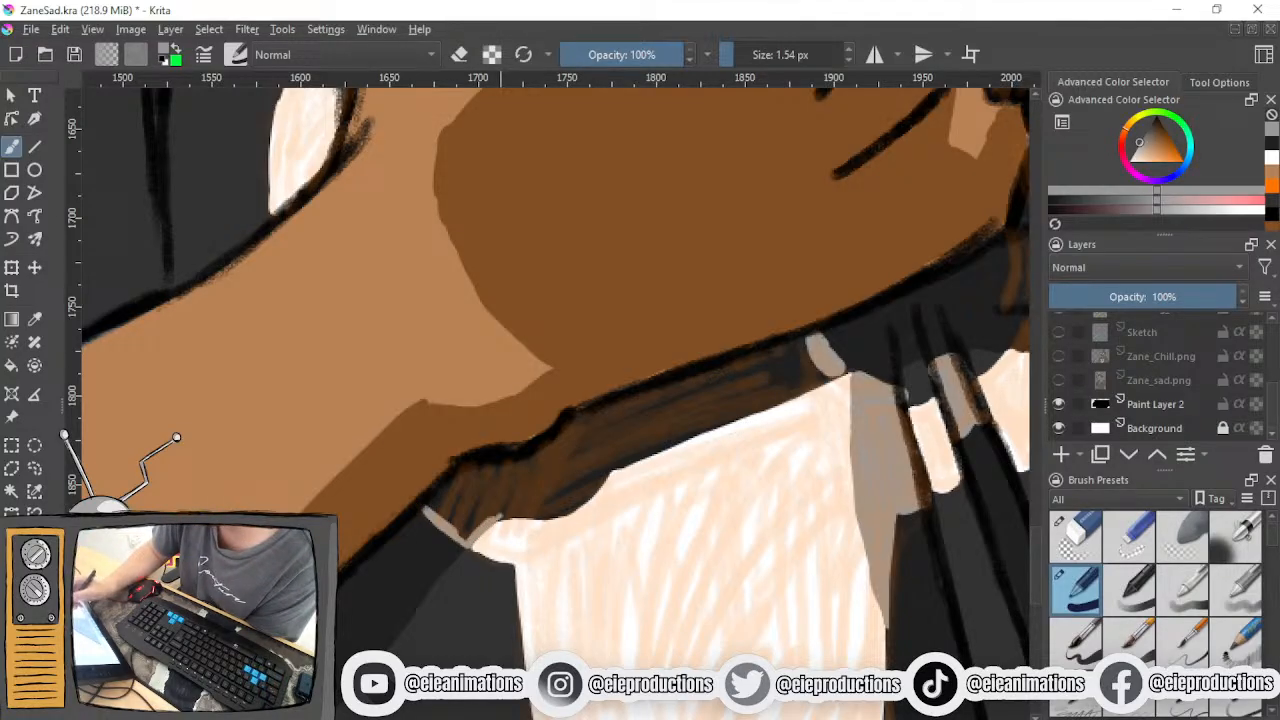
mouse_move(610, 464)
left_mouse_down()
mouse_move(590, 497)
mouse_move(545, 515)
left_mouse_up()
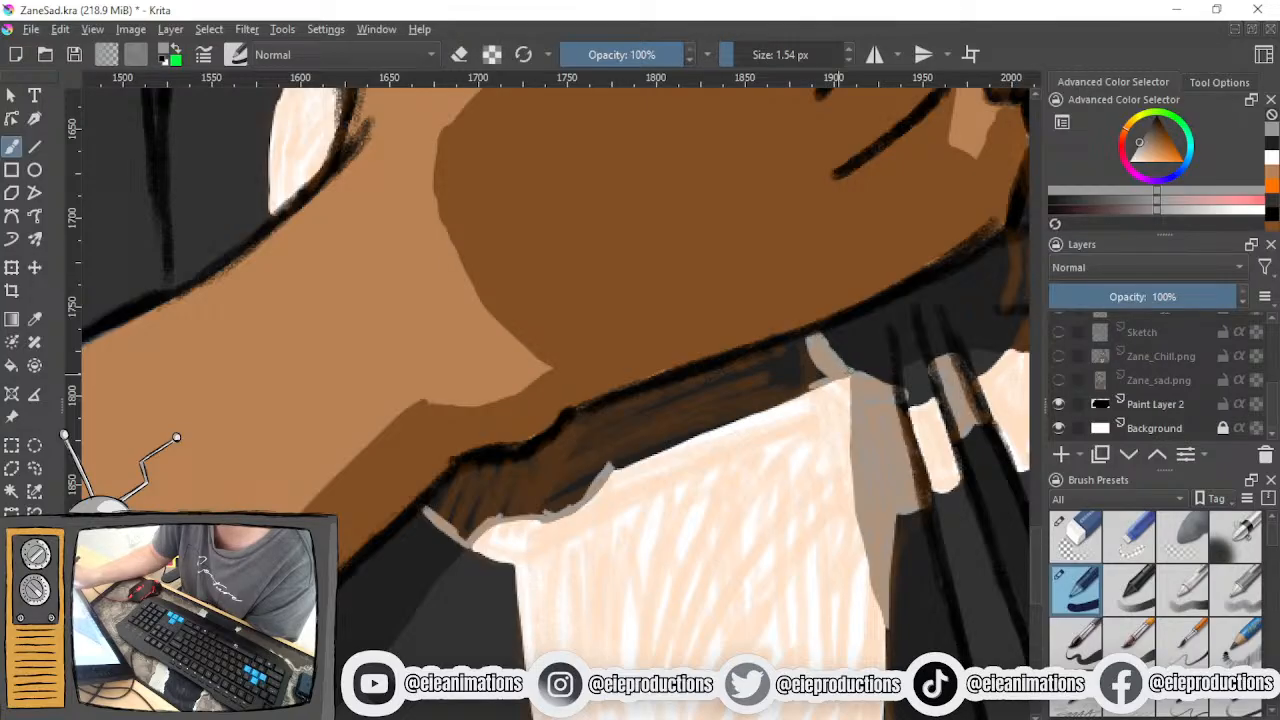
mouse_move(845, 374)
left_mouse_down()
mouse_move(595, 472)
mouse_move(826, 382)
left_mouse_up()
left_click_drag(647, 453, 683, 438)
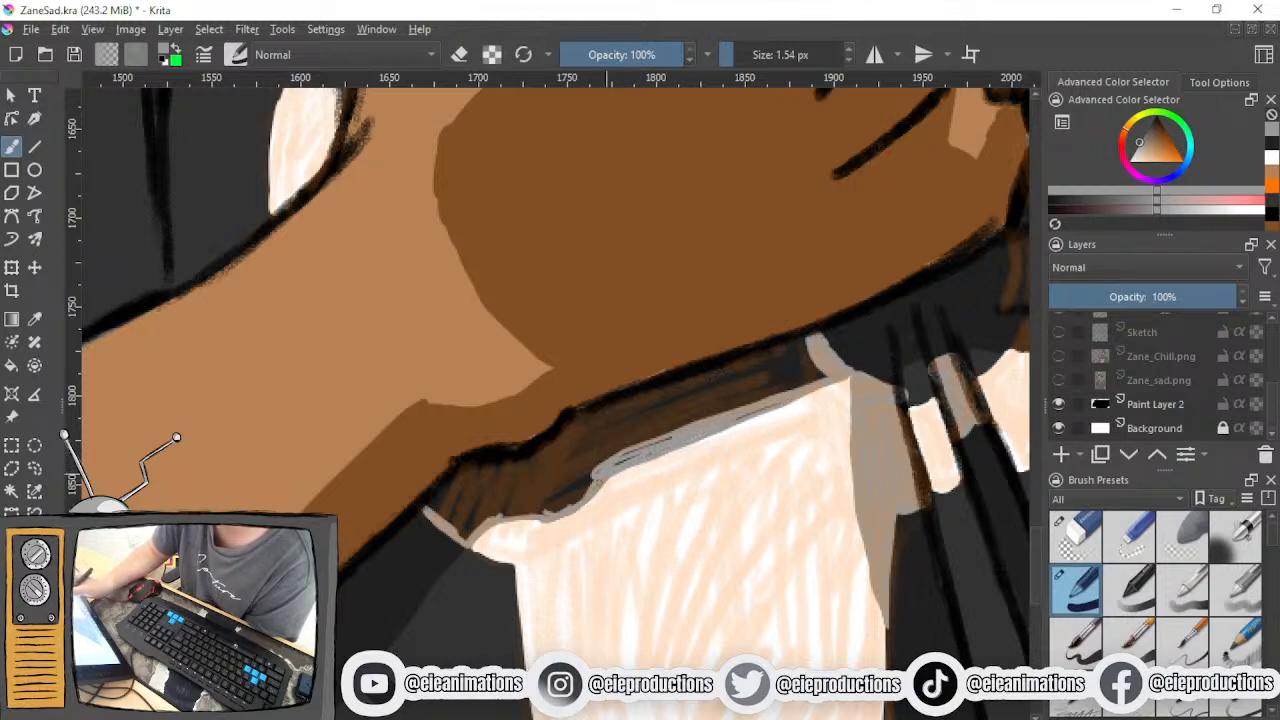
left_click_drag(700, 427, 608, 466)
- Enlarge the brush to 8.18 px and fill the outlined shadow band under the forearm with grey
left_click(737, 55)
mouse_move(578, 440)
left_mouse_down()
mouse_move(626, 414)
mouse_move(610, 410)
mouse_move(815, 345)
mouse_move(765, 352)
mouse_move(684, 392)
mouse_move(815, 371)
left_mouse_up()
mouse_move(727, 392)
left_mouse_down()
mouse_move(556, 442)
mouse_move(756, 399)
mouse_move(617, 432)
mouse_move(663, 397)
mouse_move(598, 438)
mouse_move(665, 428)
left_mouse_up()
mouse_move(445, 475)
left_mouse_down()
mouse_move(425, 509)
mouse_move(478, 489)
mouse_move(455, 512)
mouse_move(466, 526)
mouse_move(548, 456)
left_mouse_up()
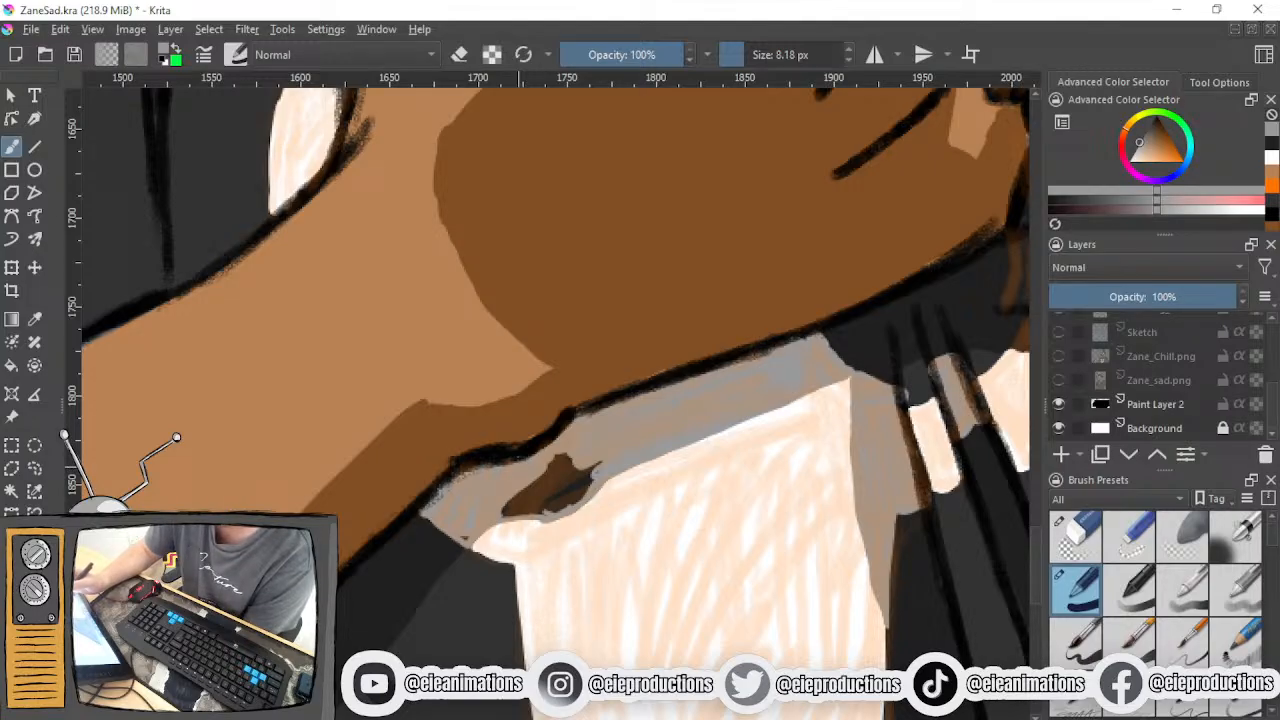
left_click_drag(570, 456, 525, 488)
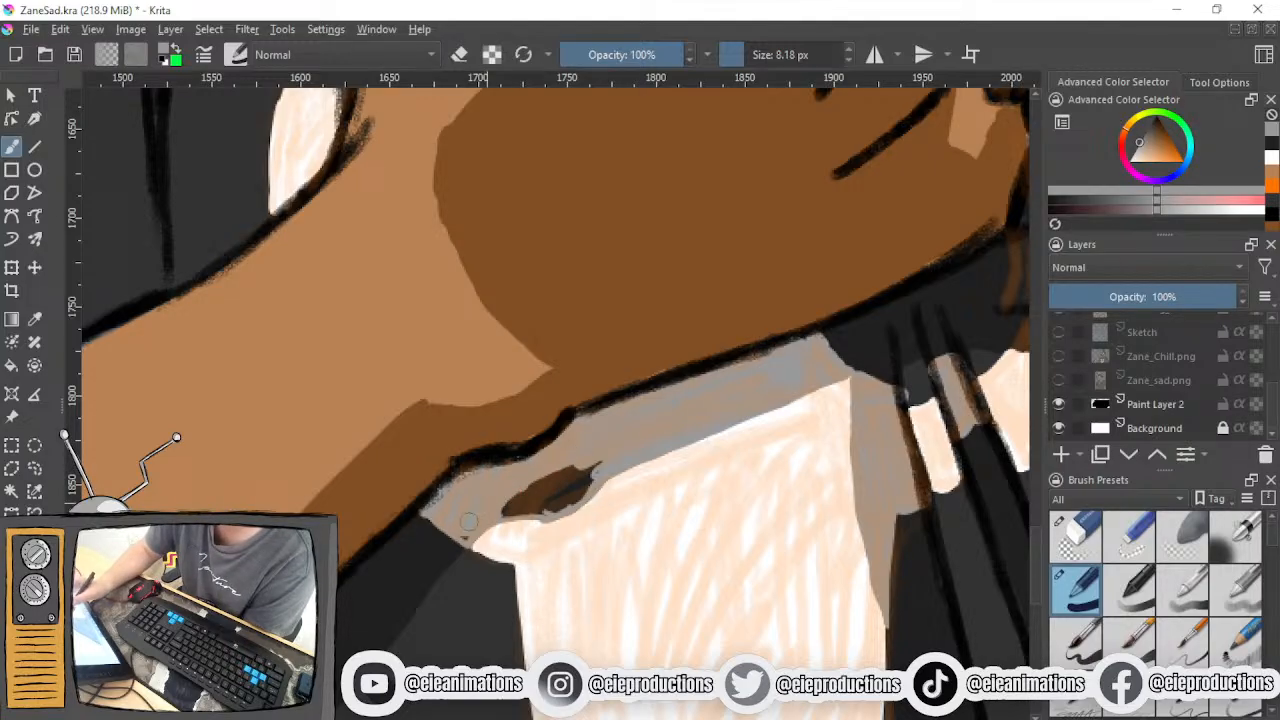
mouse_move(464, 537)
left_mouse_down()
mouse_move(572, 464)
mouse_move(535, 486)
mouse_move(602, 467)
mouse_move(561, 499)
mouse_move(522, 506)
mouse_move(568, 479)
mouse_move(567, 492)
mouse_move(584, 486)
mouse_move(553, 512)
mouse_move(502, 512)
left_mouse_up()
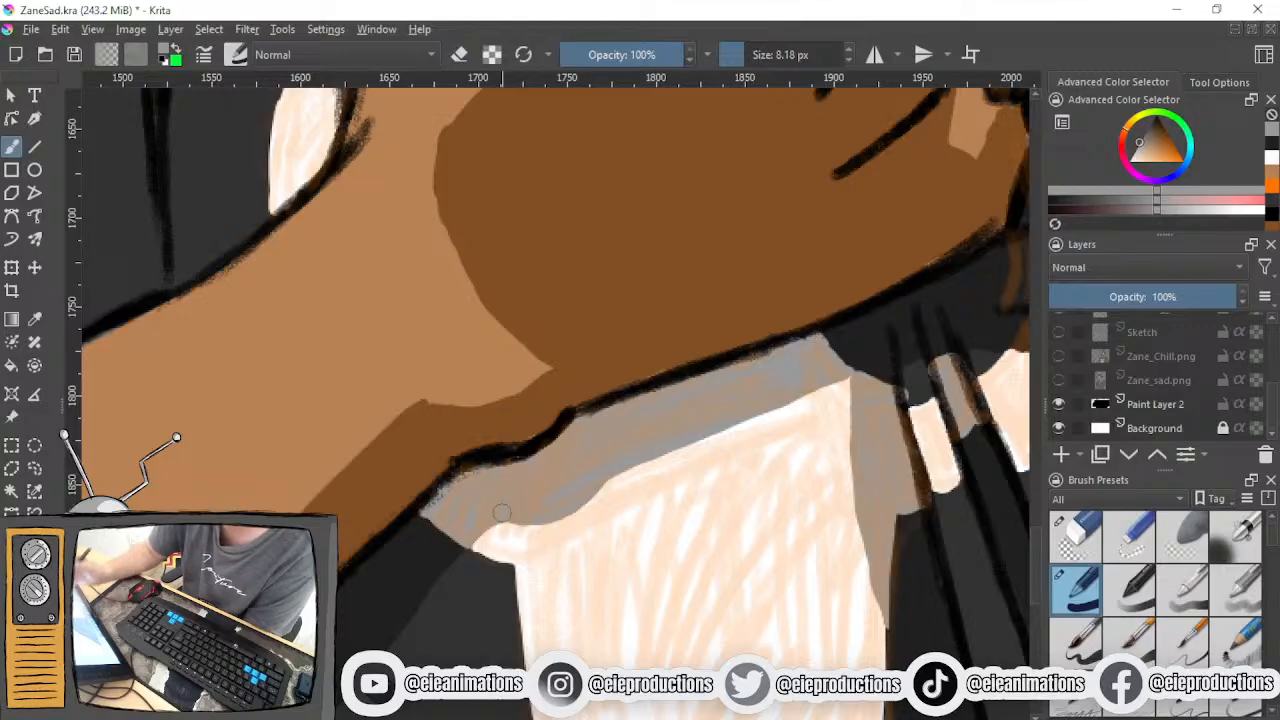
- Paint grey shadow beside the fist's lower edge, then outline the band beneath the white wedge with a 2.99 px brush
scroll(498, 512, "down", 3)
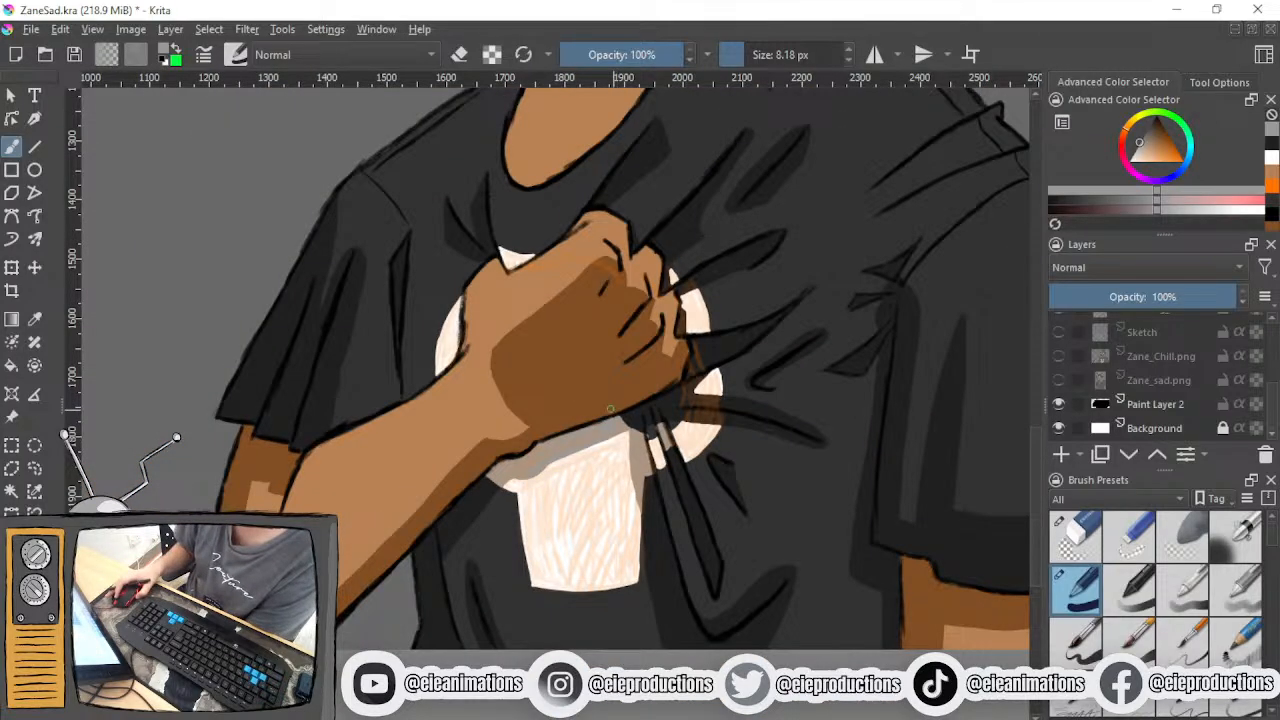
scroll(610, 488, "up", 2)
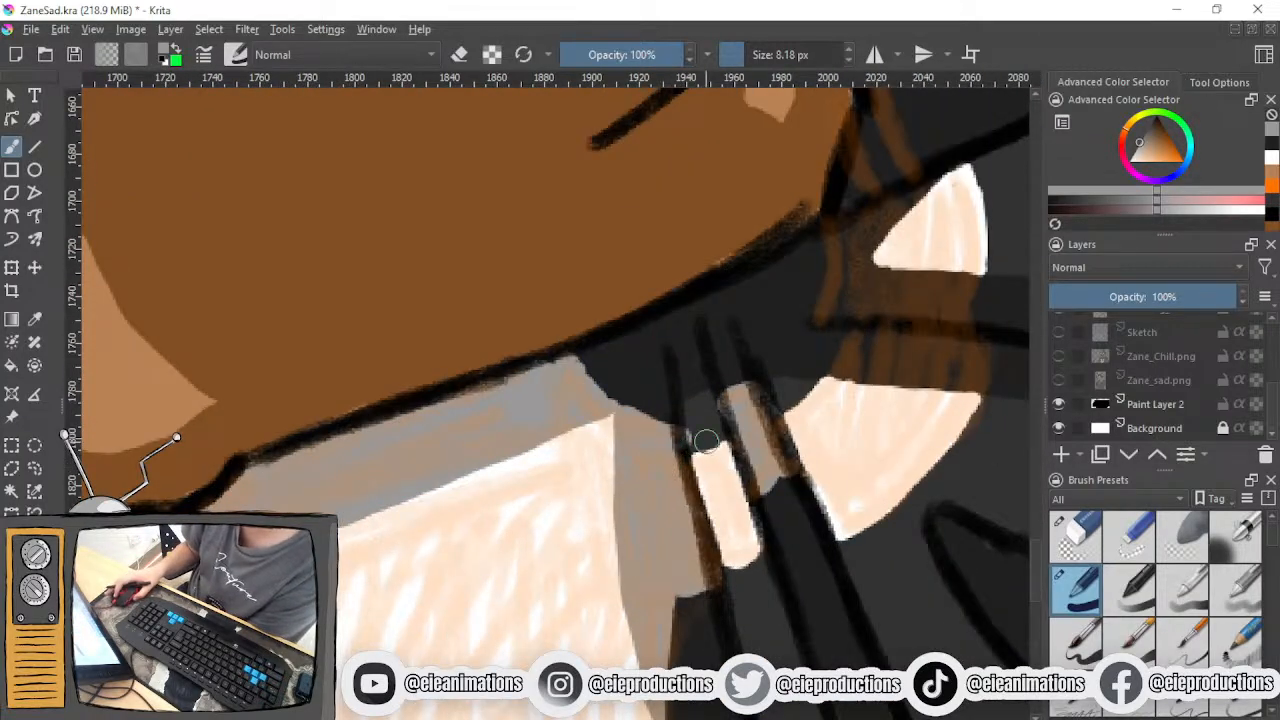
scroll(706, 440, "down", 2)
left_click_drag(708, 440, 465, 538)
scroll(543, 538, "up", 3)
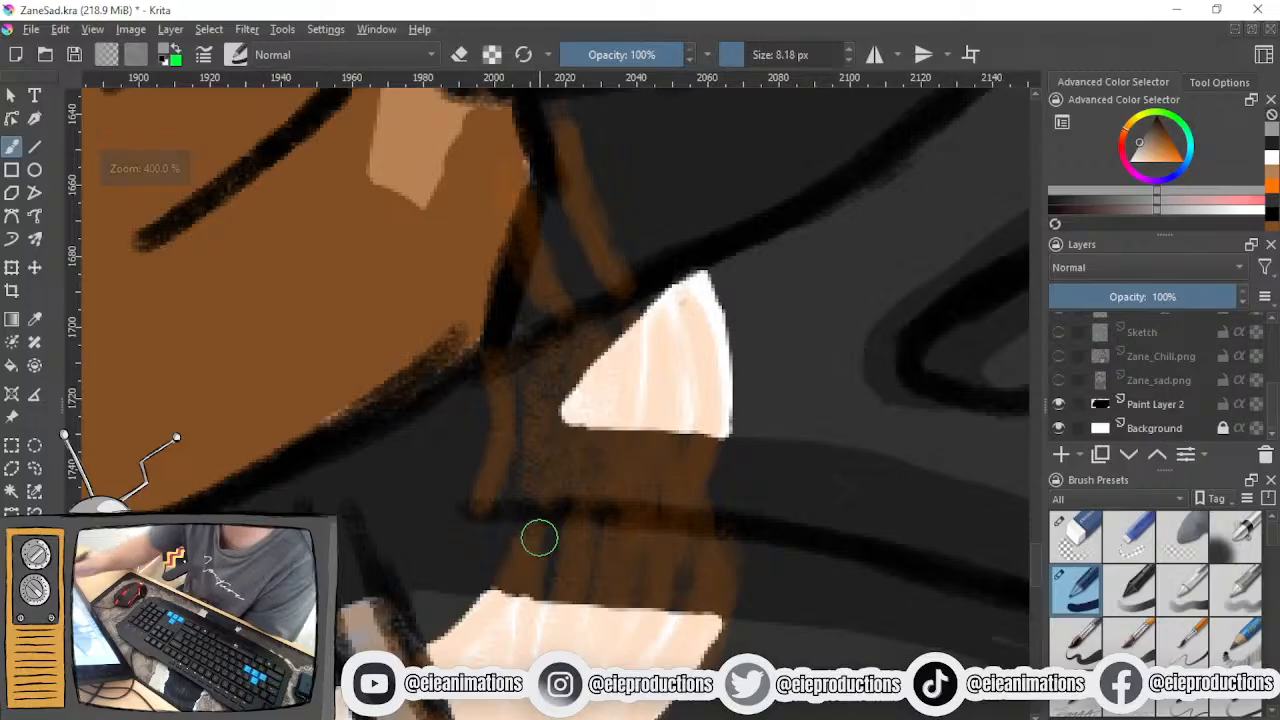
mouse_move(510, 405)
left_mouse_down()
mouse_move(501, 364)
mouse_move(507, 436)
mouse_move(511, 423)
mouse_move(478, 497)
left_mouse_up()
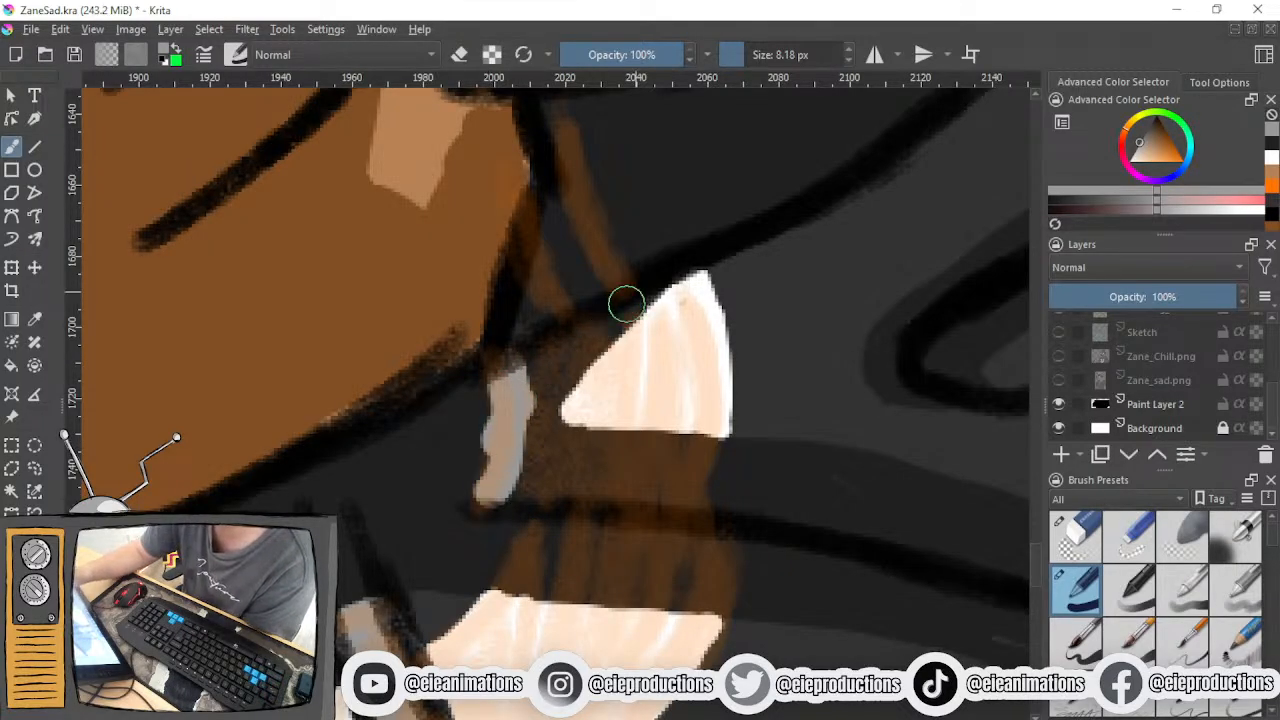
left_click_drag(735, 58, 727, 58)
mouse_move(655, 292)
left_mouse_down()
mouse_move(544, 407)
mouse_move(601, 350)
mouse_move(552, 379)
mouse_move(561, 348)
mouse_move(606, 318)
mouse_move(571, 333)
mouse_move(518, 412)
mouse_move(644, 303)
mouse_move(576, 368)
mouse_move(542, 421)
mouse_move(592, 357)
mouse_move(551, 438)
left_mouse_up()
mouse_move(700, 476)
left_mouse_down()
mouse_move(689, 490)
mouse_move(718, 444)
mouse_move(700, 512)
mouse_move(715, 448)
left_mouse_up()
mouse_move(565, 448)
left_mouse_down()
mouse_move(551, 420)
mouse_move(615, 442)
mouse_move(722, 442)
mouse_move(565, 437)
mouse_move(690, 443)
mouse_move(677, 440)
left_mouse_up()
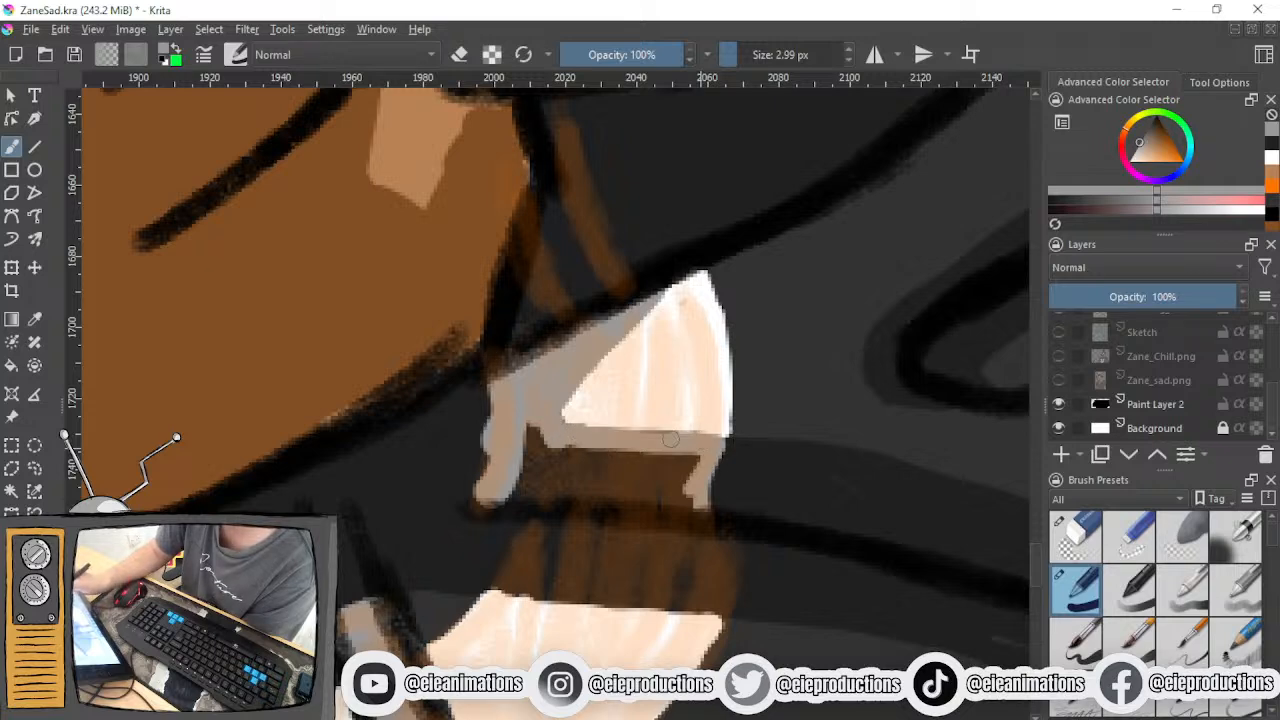
- Outline the left, lower and right edges of the shadow band just below the black fold line in grey
mouse_move(530, 506)
left_mouse_down()
mouse_move(492, 590)
mouse_move(505, 575)
mouse_move(655, 603)
left_mouse_up()
mouse_move(714, 551)
left_mouse_down()
mouse_move(729, 579)
mouse_move(724, 549)
mouse_move(723, 612)
left_mouse_up()
left_click_drag(718, 558, 728, 602)
left_click_drag(728, 536, 736, 592)
left_click_drag(736, 592, 727, 546)
left_click_drag(723, 598, 730, 616)
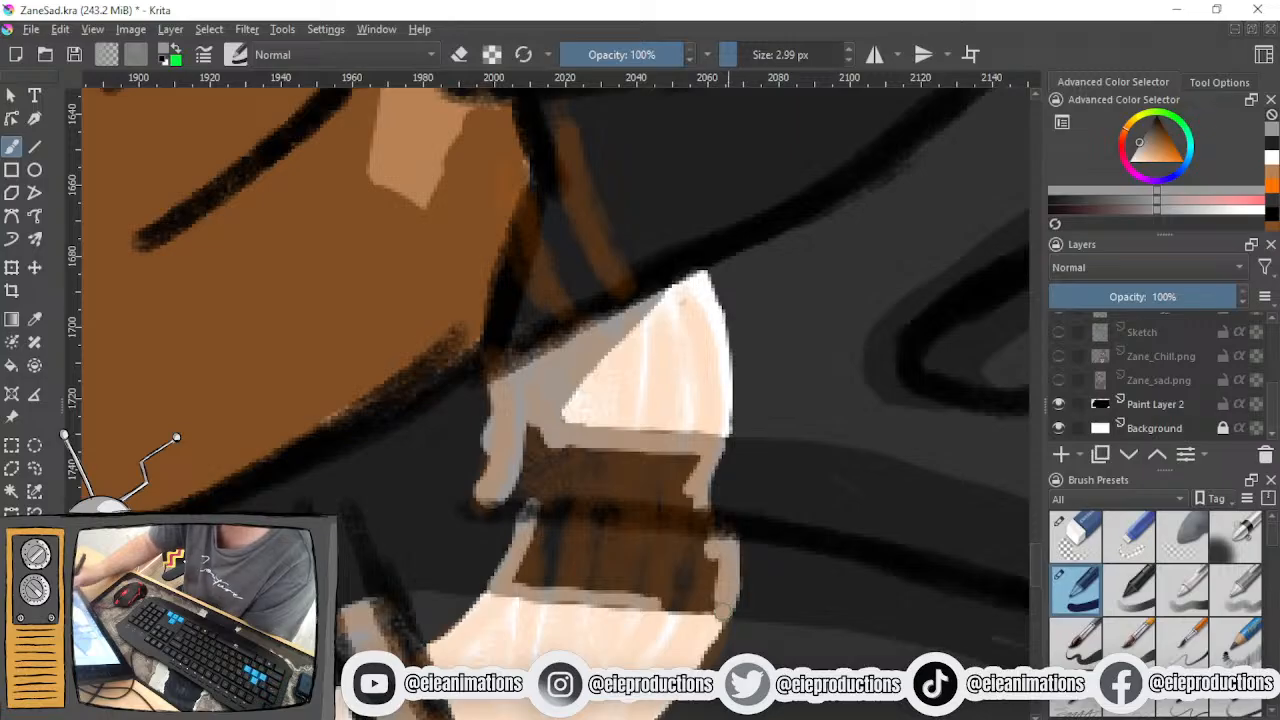
- Fill the shadow bands above and below the black fold line with grey, covering the remaining brown areas
left_click_drag(786, 579, 780, 403)
left_click_drag(704, 466, 663, 512)
left_click_drag(490, 462, 684, 478)
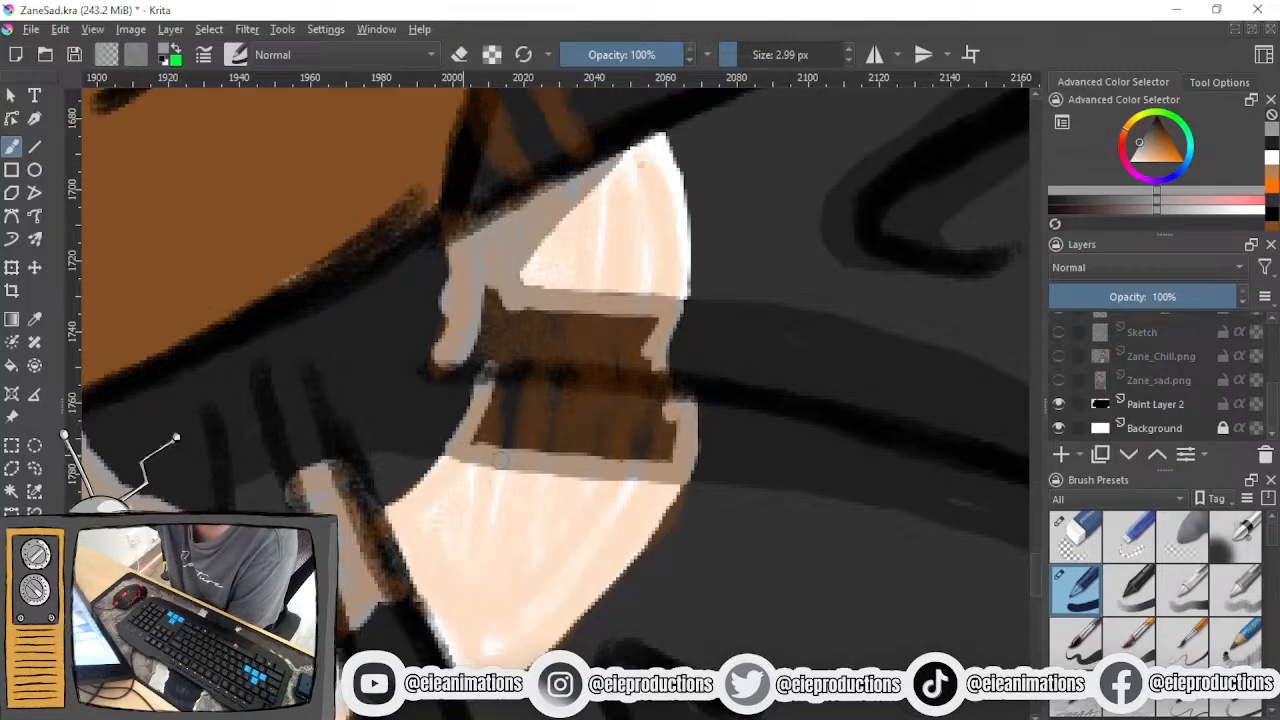
mouse_move(495, 400)
left_mouse_down()
mouse_move(520, 371)
mouse_move(500, 430)
mouse_move(545, 375)
mouse_move(524, 424)
mouse_move(598, 415)
mouse_move(662, 441)
mouse_move(673, 432)
left_mouse_up()
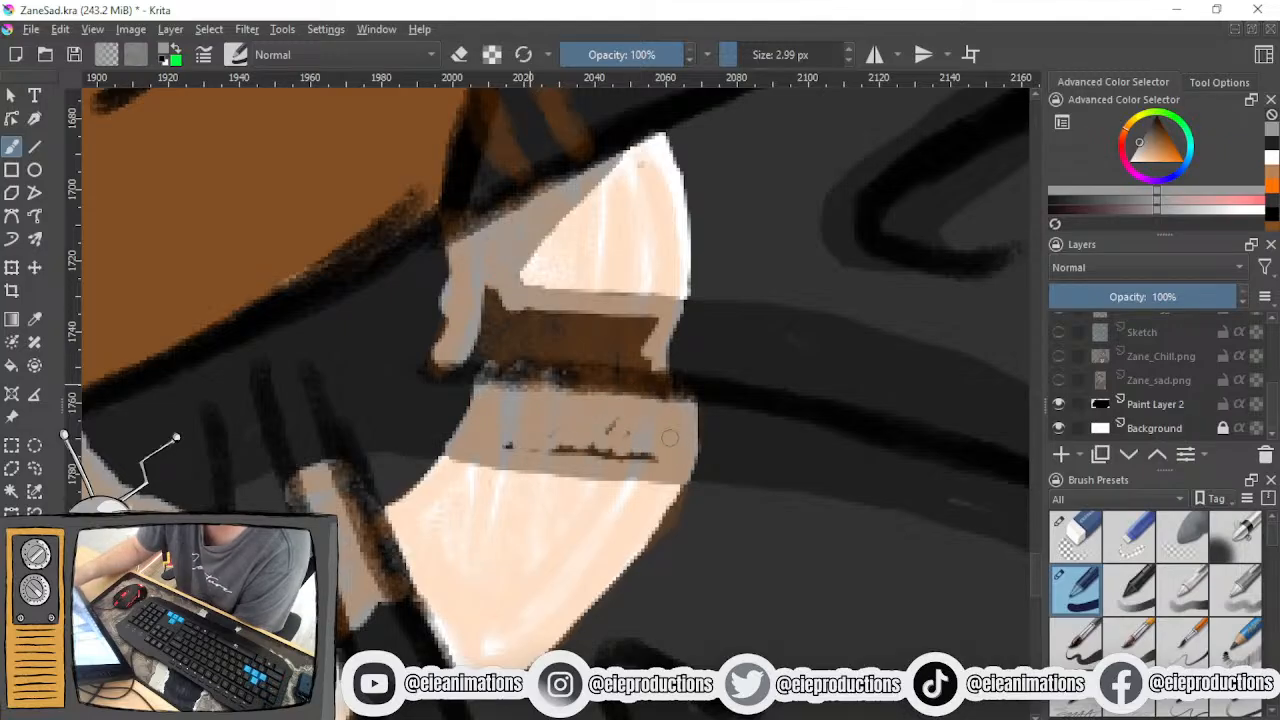
mouse_move(503, 445)
left_mouse_down()
mouse_move(650, 458)
mouse_move(612, 463)
mouse_move(559, 442)
left_mouse_up()
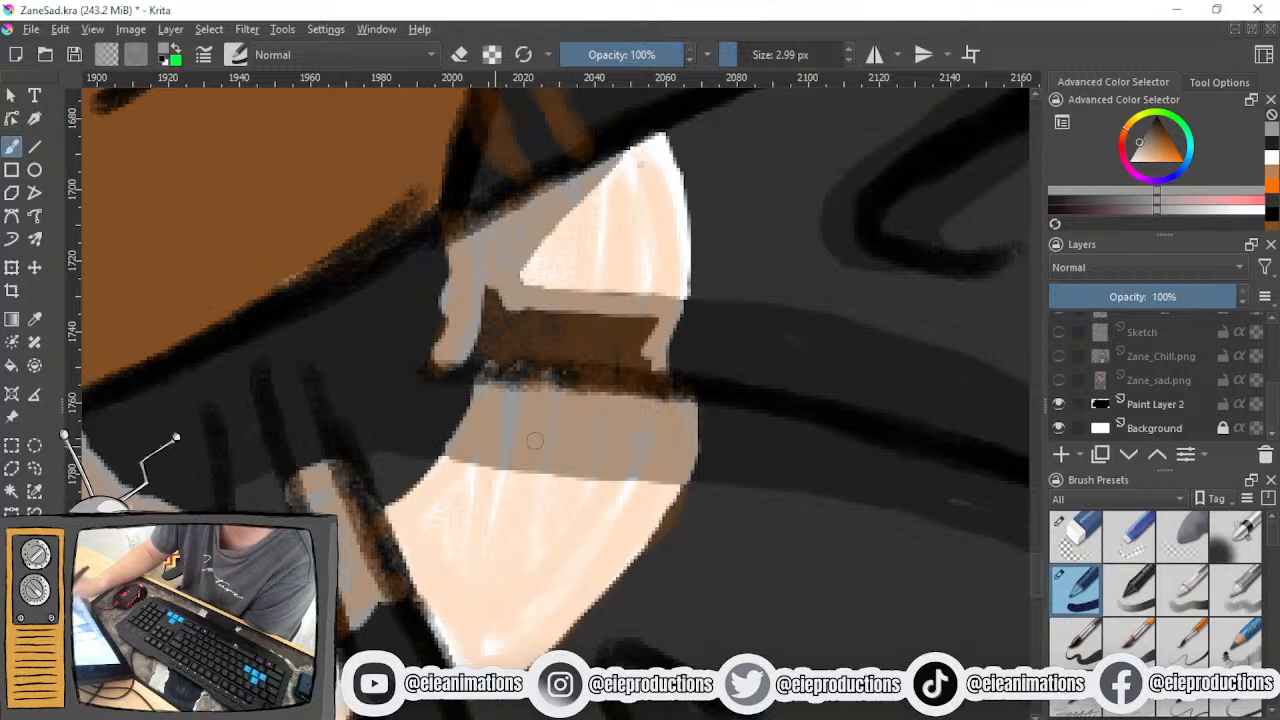
left_click_drag(606, 372, 606, 549)
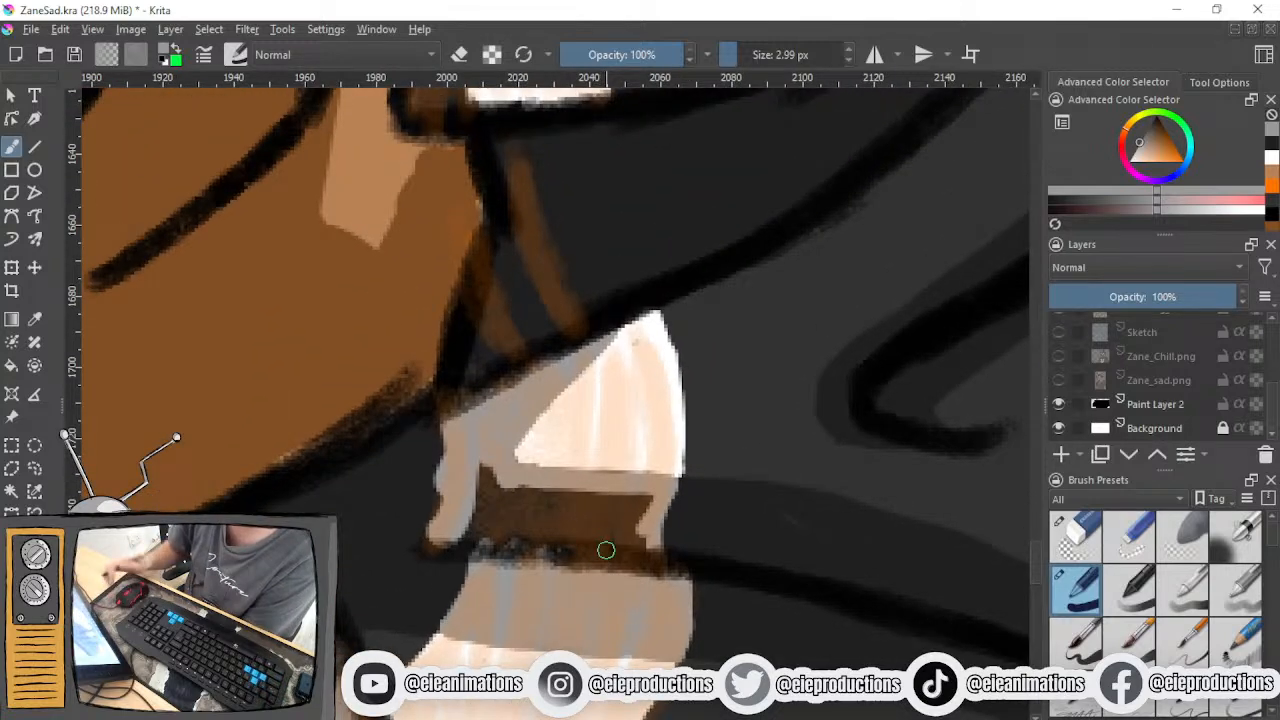
mouse_move(479, 476)
left_mouse_down()
mouse_move(466, 536)
mouse_move(484, 484)
mouse_move(486, 499)
mouse_move(522, 515)
mouse_move(478, 466)
mouse_move(566, 548)
mouse_move(595, 505)
mouse_move(648, 528)
left_mouse_up()
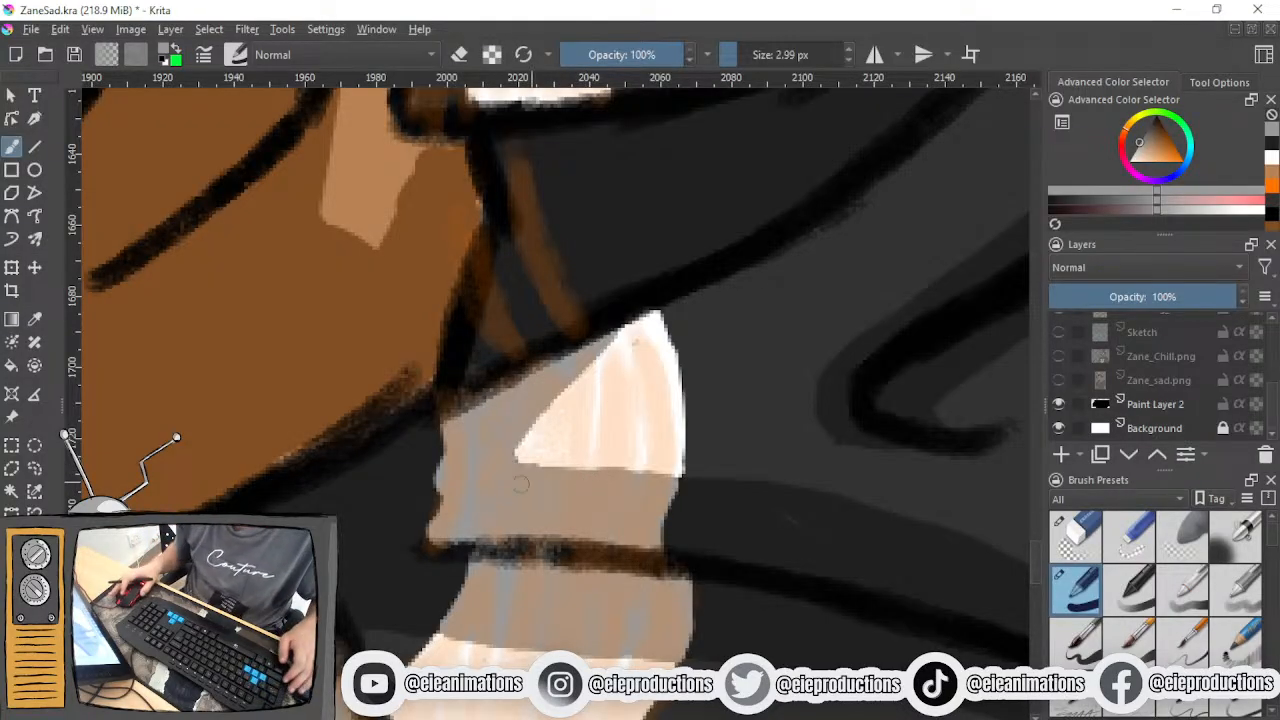
- Sample the shirt's dark shadow colour and clean up the left edge of the grey band beside the fist
scroll(412, 519, "down", 1)
scroll(412, 519, "up", 1)
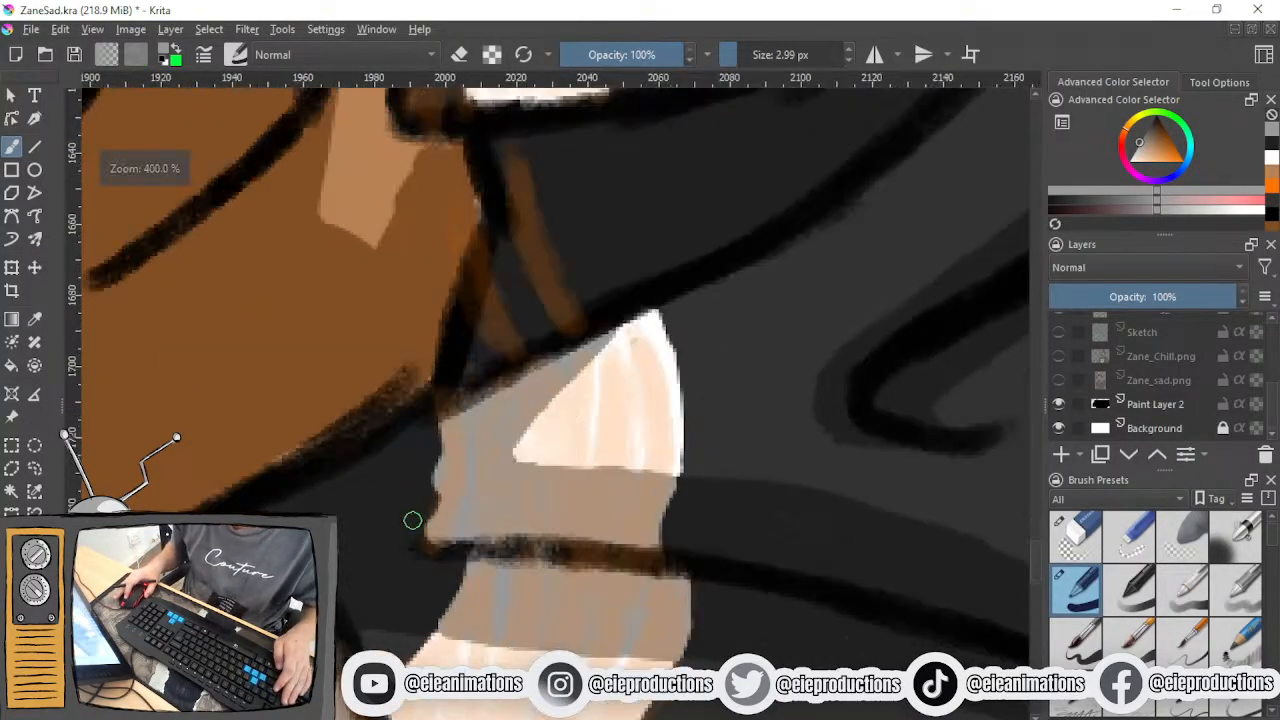
left_click(472, 514, "ctrl")
left_click(412, 502, "ctrl")
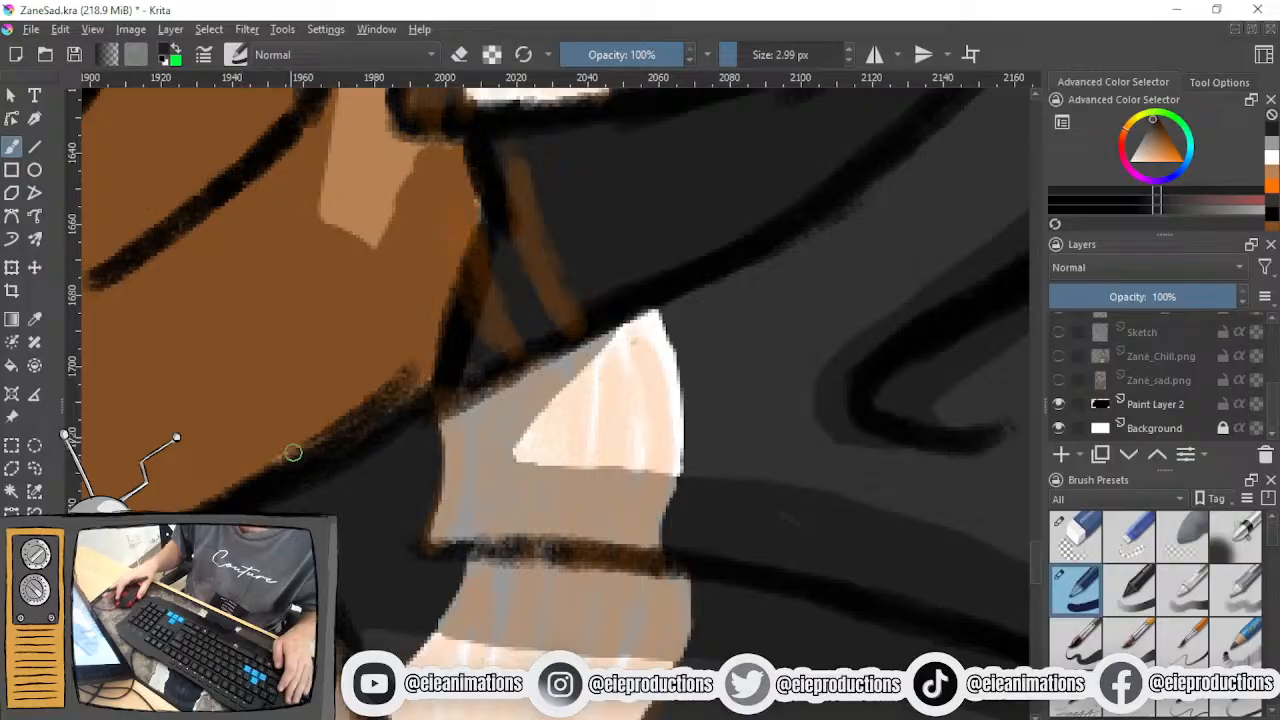
- Restore the fold-shadow grey and paint the narrow strip of print between the fist and the dark fold
scroll(405, 525, "down", 5)
left_click_drag(405, 525, 530, 620)
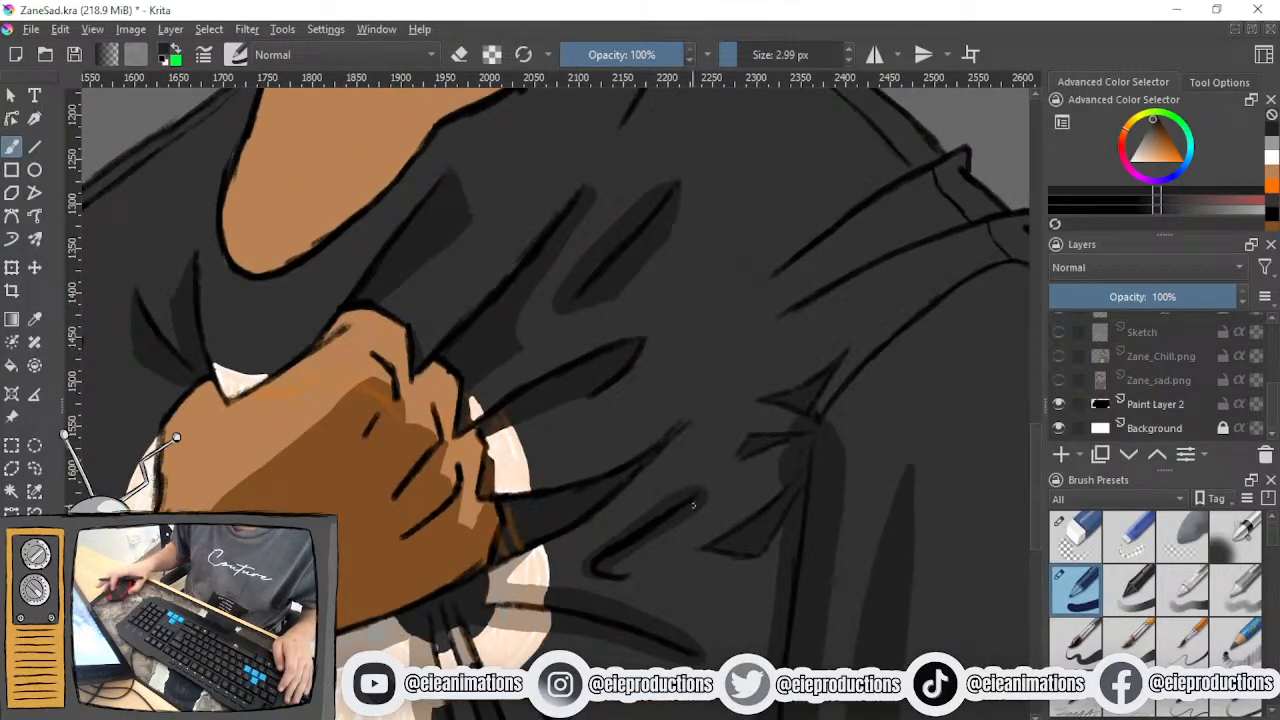
scroll(543, 511, "up", 4)
scroll(543, 511, "down", 4)
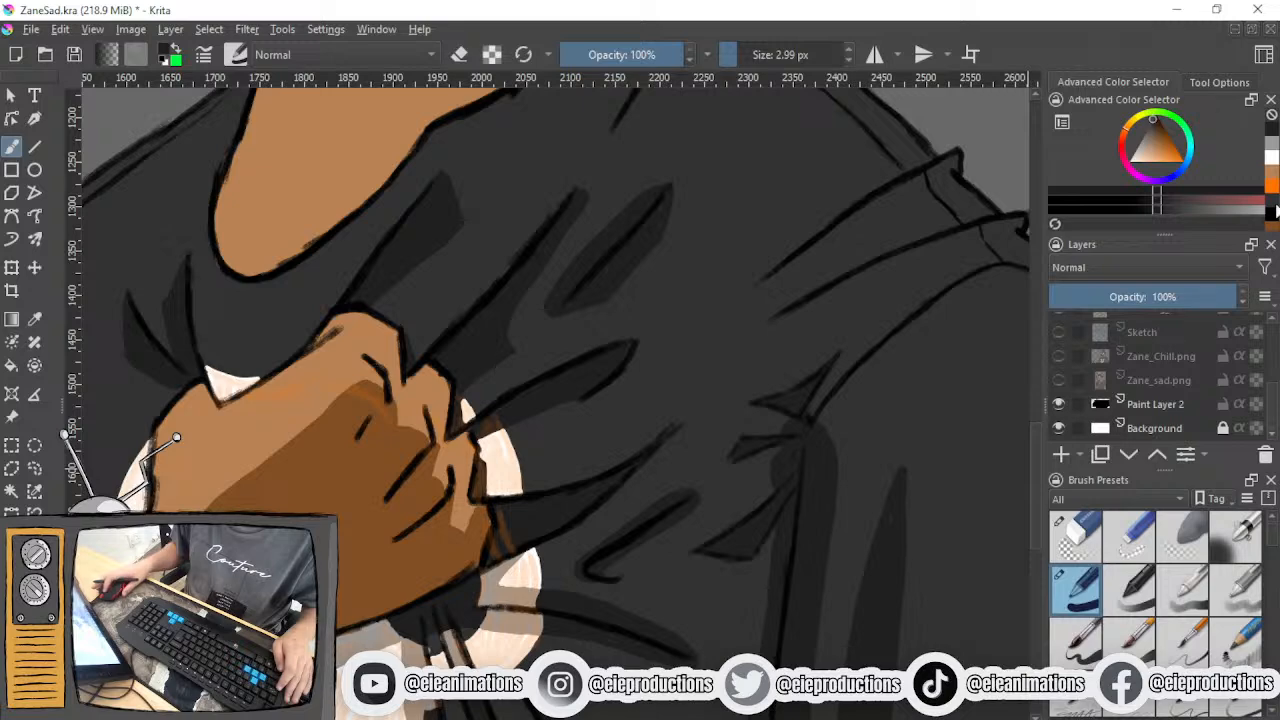
left_click(1272, 150)
scroll(500, 590, "up", 4)
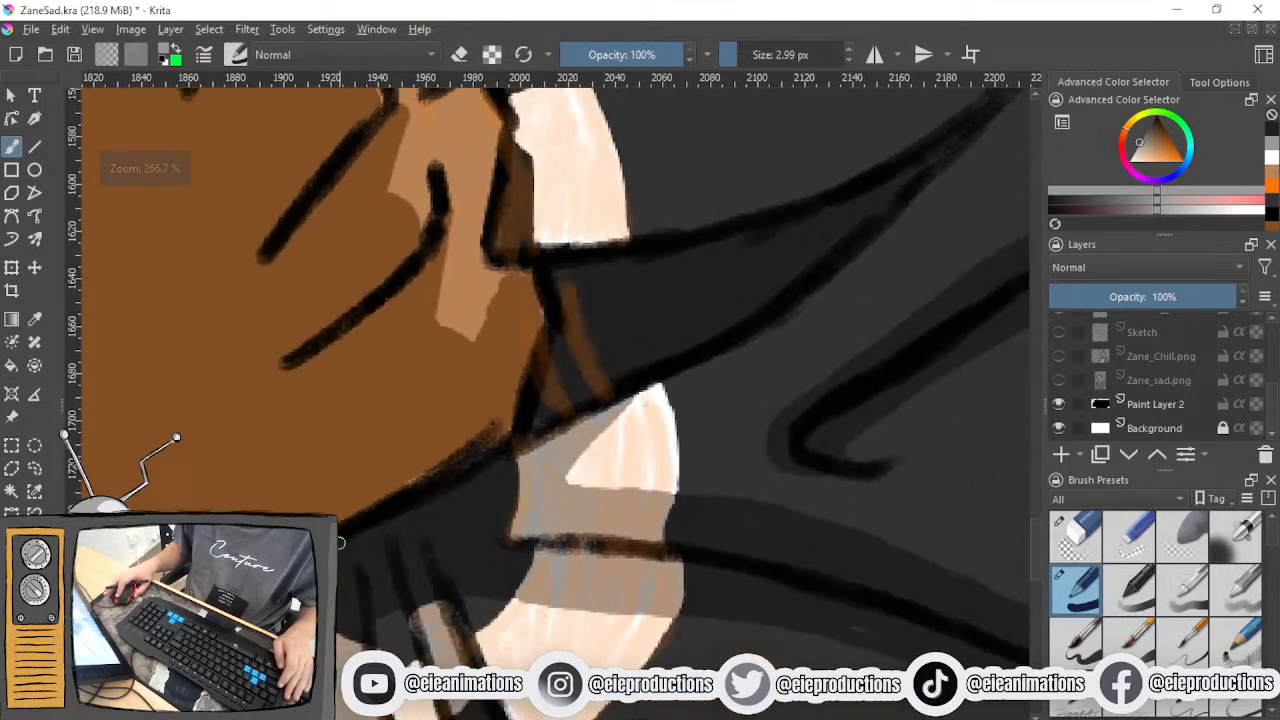
scroll(404, 546, "down", 4)
scroll(474, 491, "up", 3)
left_click_drag(474, 491, 486, 557)
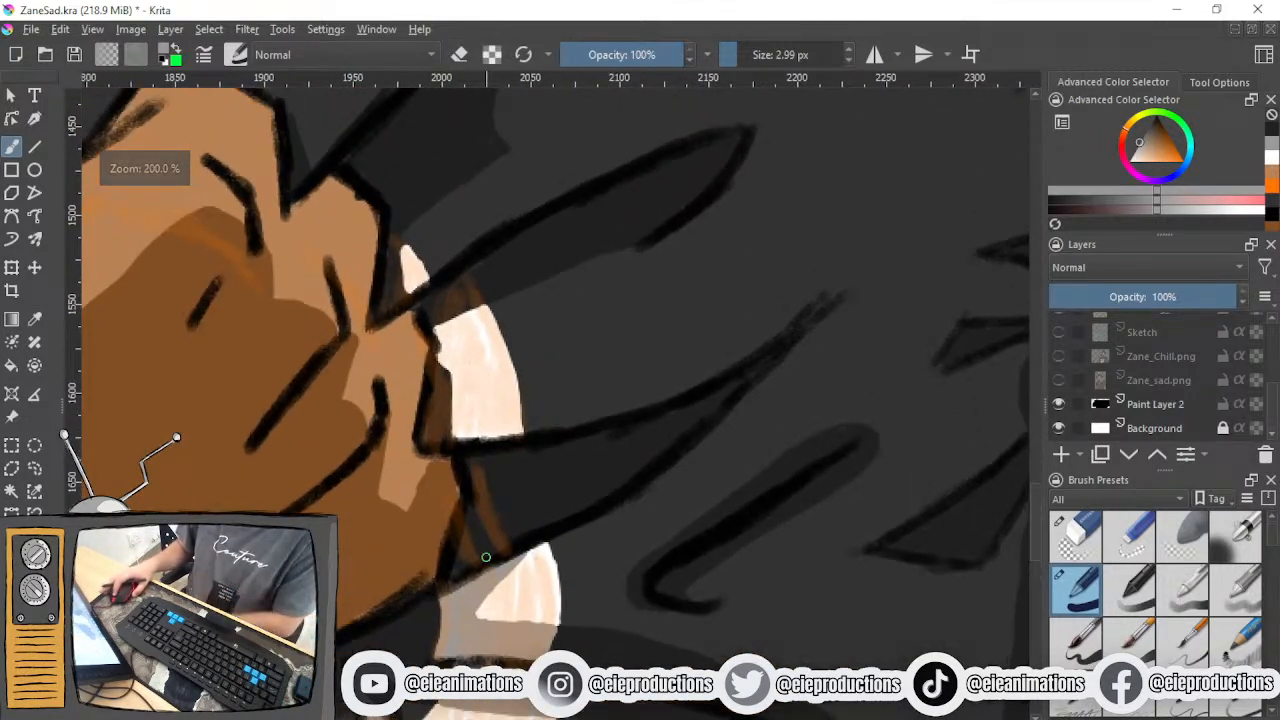
mouse_move(503, 543)
left_mouse_down()
mouse_move(479, 454)
mouse_move(501, 548)
mouse_move(469, 457)
mouse_move(479, 509)
mouse_move(462, 549)
mouse_move(474, 521)
mouse_move(478, 546)
mouse_move(465, 564)
mouse_move(482, 519)
mouse_move(456, 571)
mouse_move(485, 516)
mouse_move(480, 466)
left_mouse_up()
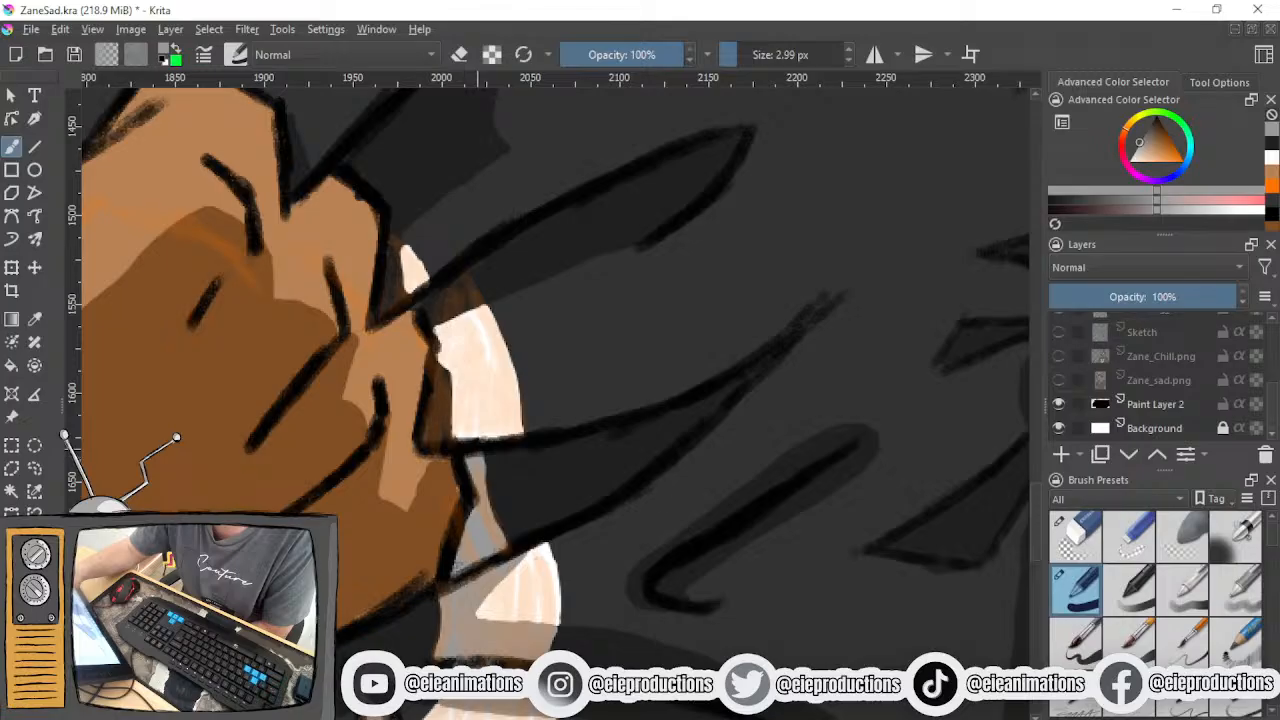
- Shade the white print grey along the finger edge and in the small gap beside the upper knuckle
mouse_move(441, 380)
left_mouse_down()
mouse_move(446, 446)
mouse_move(448, 374)
mouse_move(444, 390)
mouse_move(437, 382)
left_mouse_up()
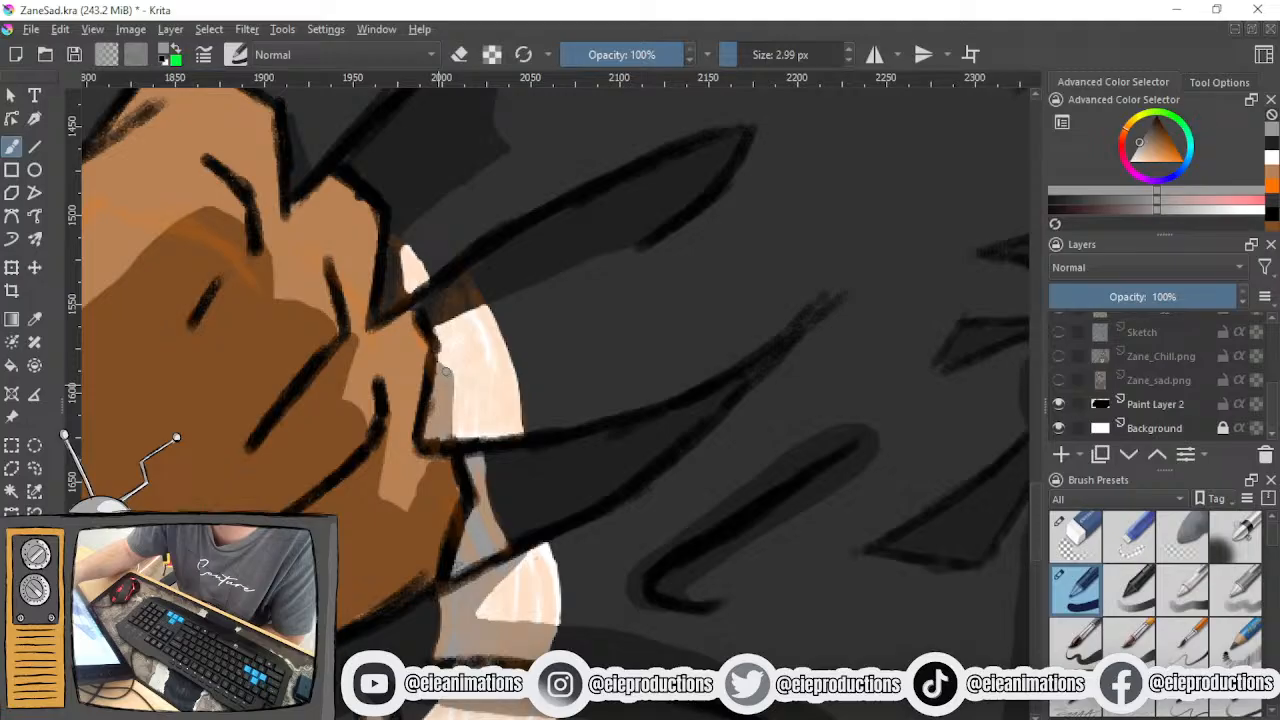
left_click_drag(400, 314, 437, 519)
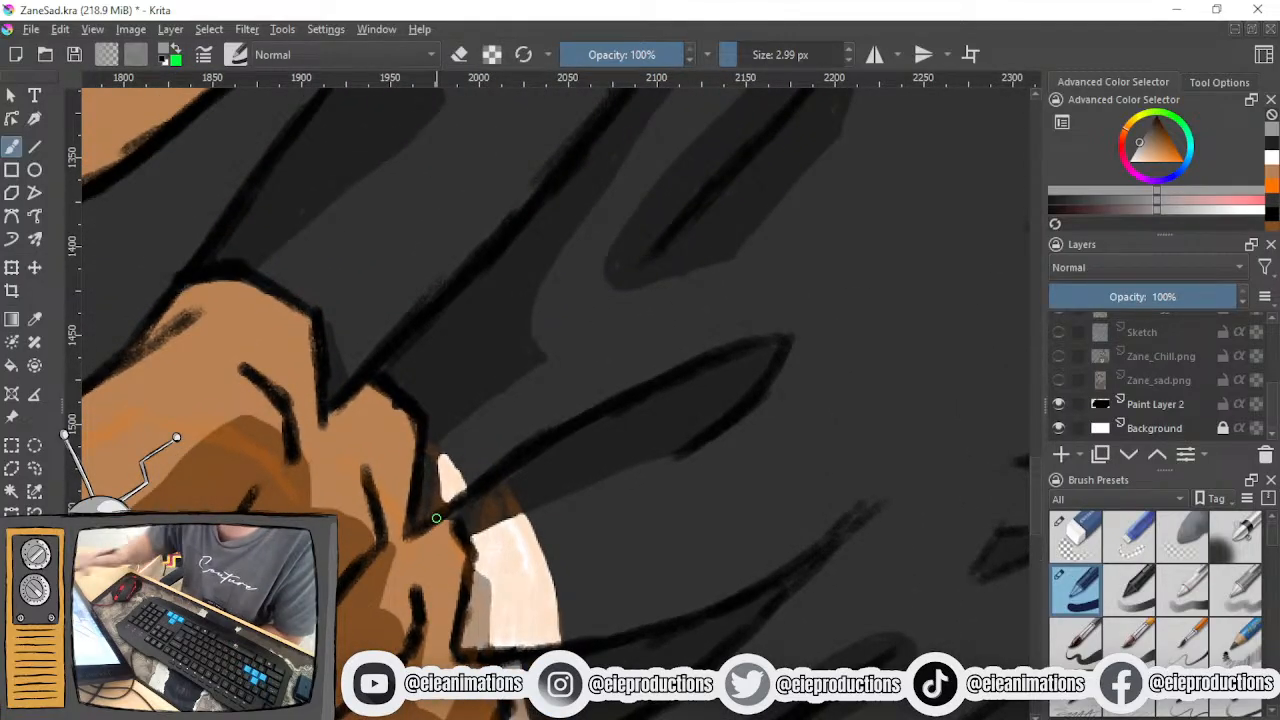
mouse_move(430, 440)
left_mouse_down()
mouse_move(438, 504)
mouse_move(428, 468)
mouse_move(420, 515)
mouse_move(441, 453)
left_mouse_up()
left_click_drag(435, 510, 438, 510)
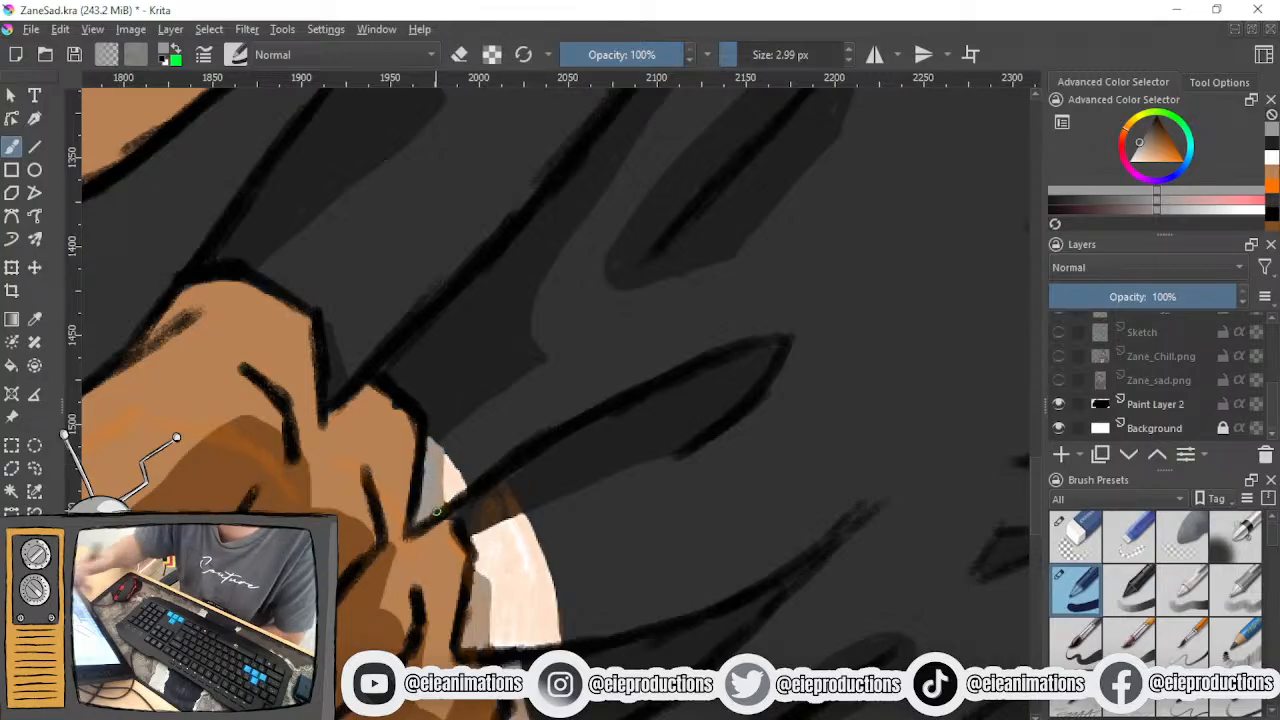
- Examine the shaded print around the fist and the overall look of the shirt
left_click_drag(372, 436, 437, 491)
scroll(437, 492, "down", 1)
scroll(440, 503, "up", 1)
left_click_drag(440, 503, 686, 422)
left_click_drag(357, 451, 560, 440)
scroll(560, 440, "down", 2)
left_click_drag(503, 502, 455, 399)
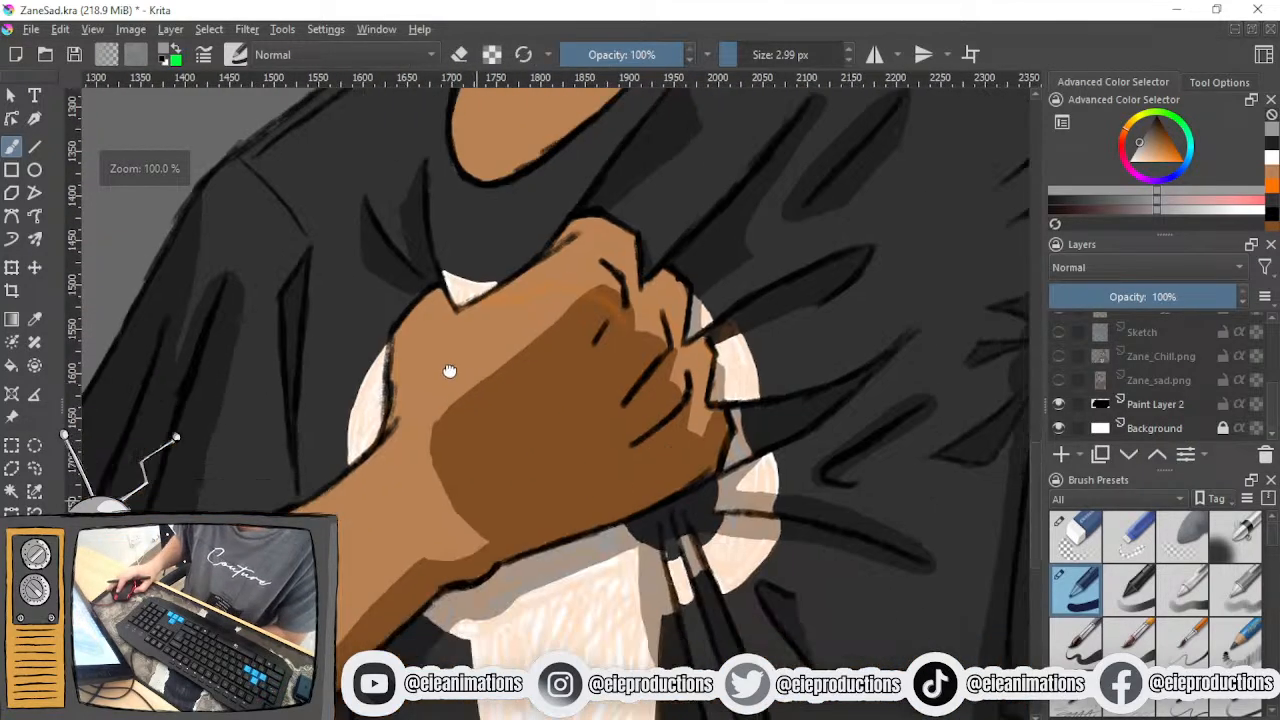
scroll(455, 399, "down", 1)
scroll(512, 530, "down", 2)
left_click_drag(515, 536, 497, 486)
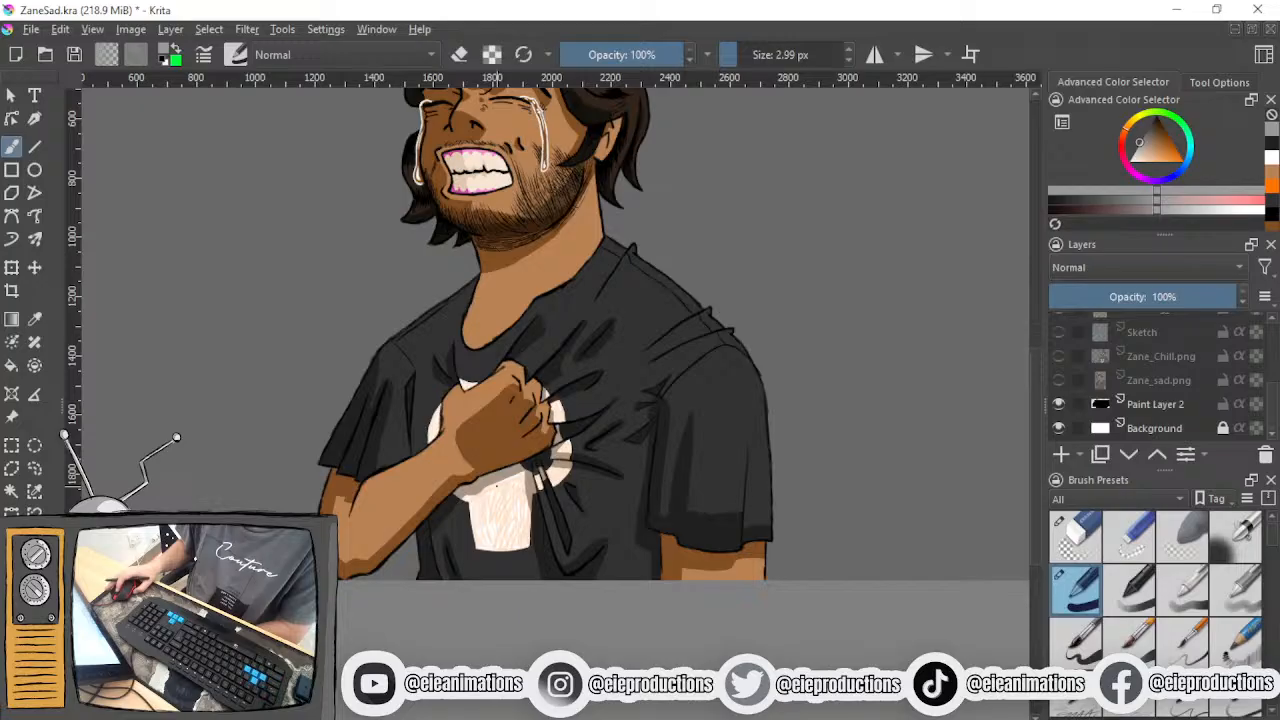
- Cut Paint Layer 8, the semi-transparent orange guide layer, from the layer stack
scroll(1150, 369, "up", 5)
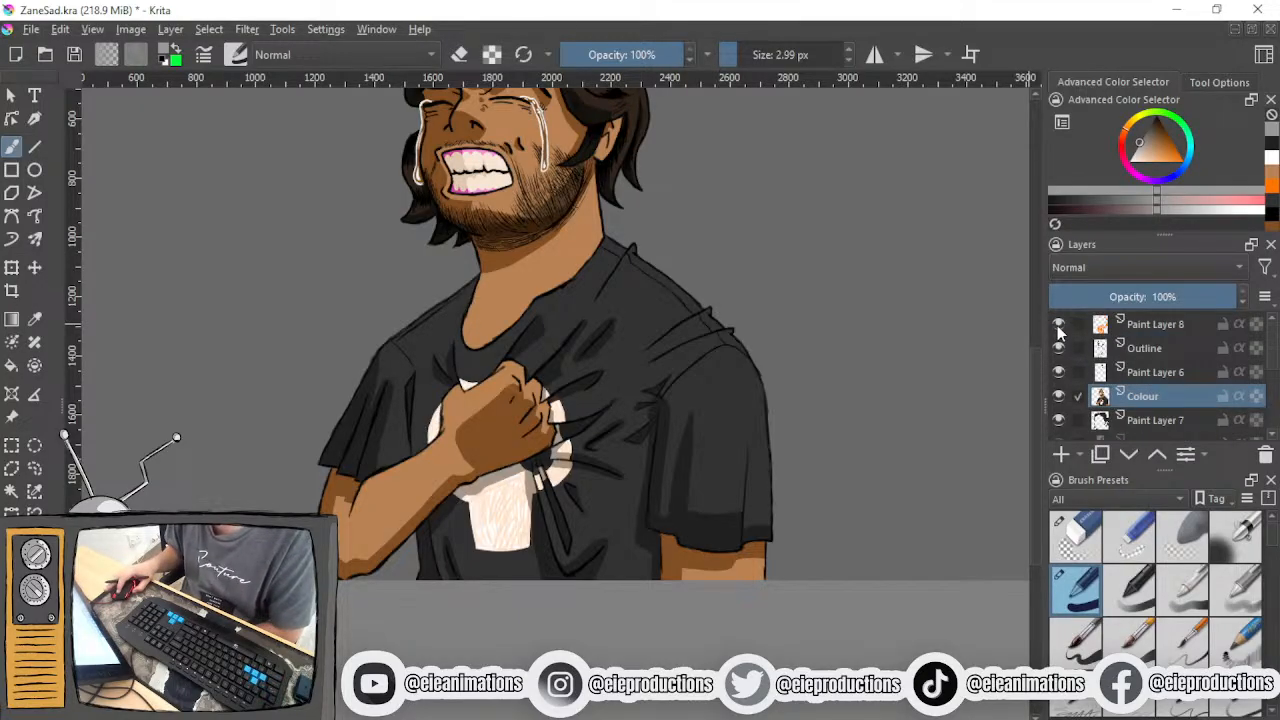
left_click(1171, 321)
right_click(1171, 321)
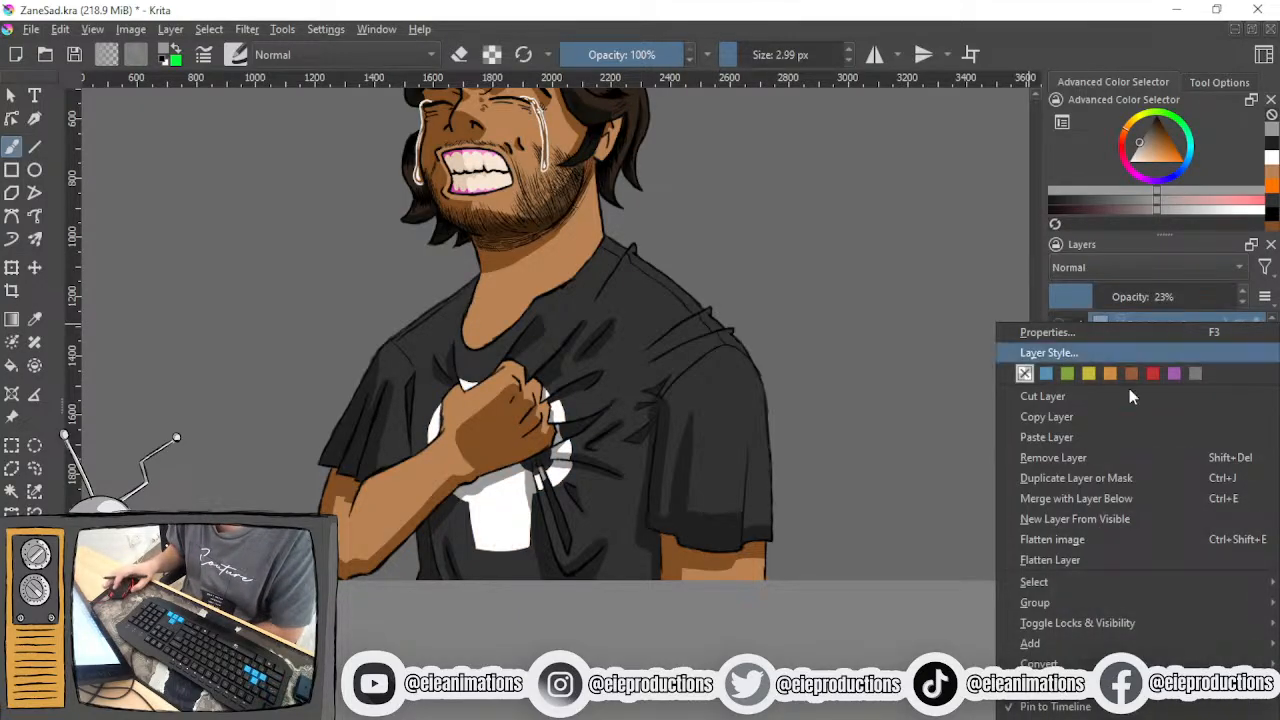
left_click(1065, 397)
scroll(716, 455, "down", 2)
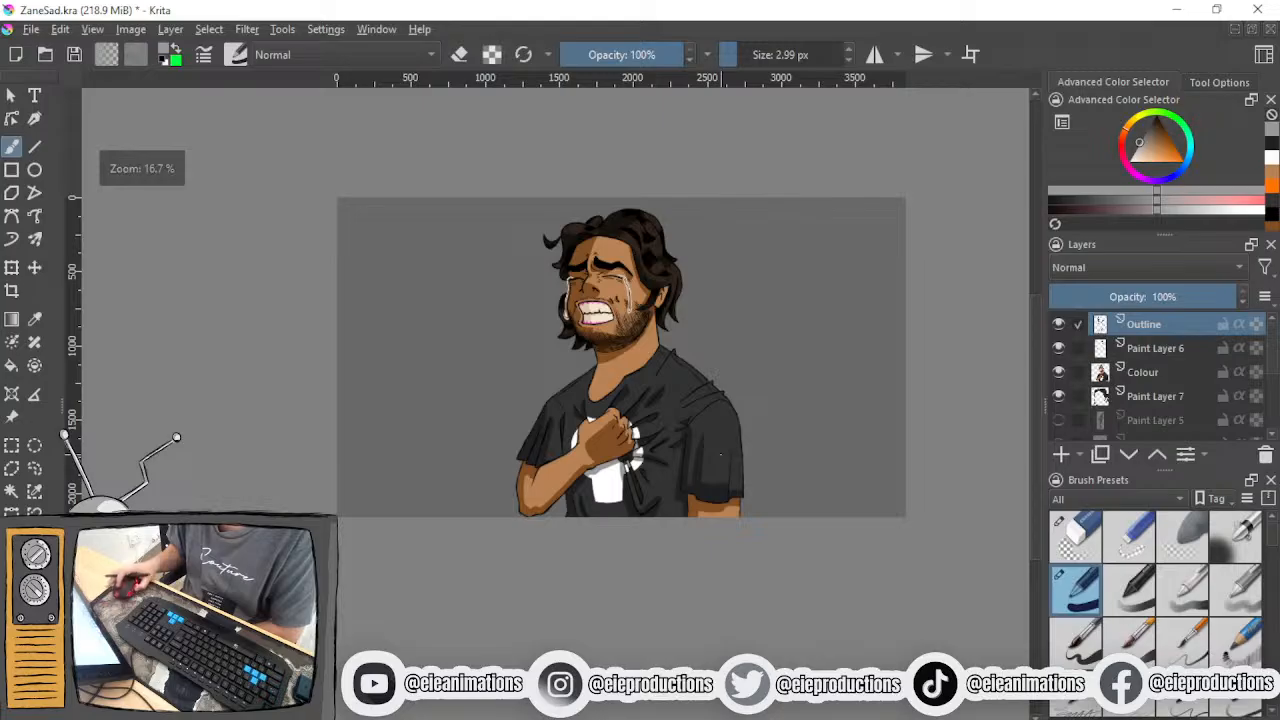
- Examine the finished colouring of the whole portrait, from the hair and face to the shirt
scroll(720, 452, "up", 3)
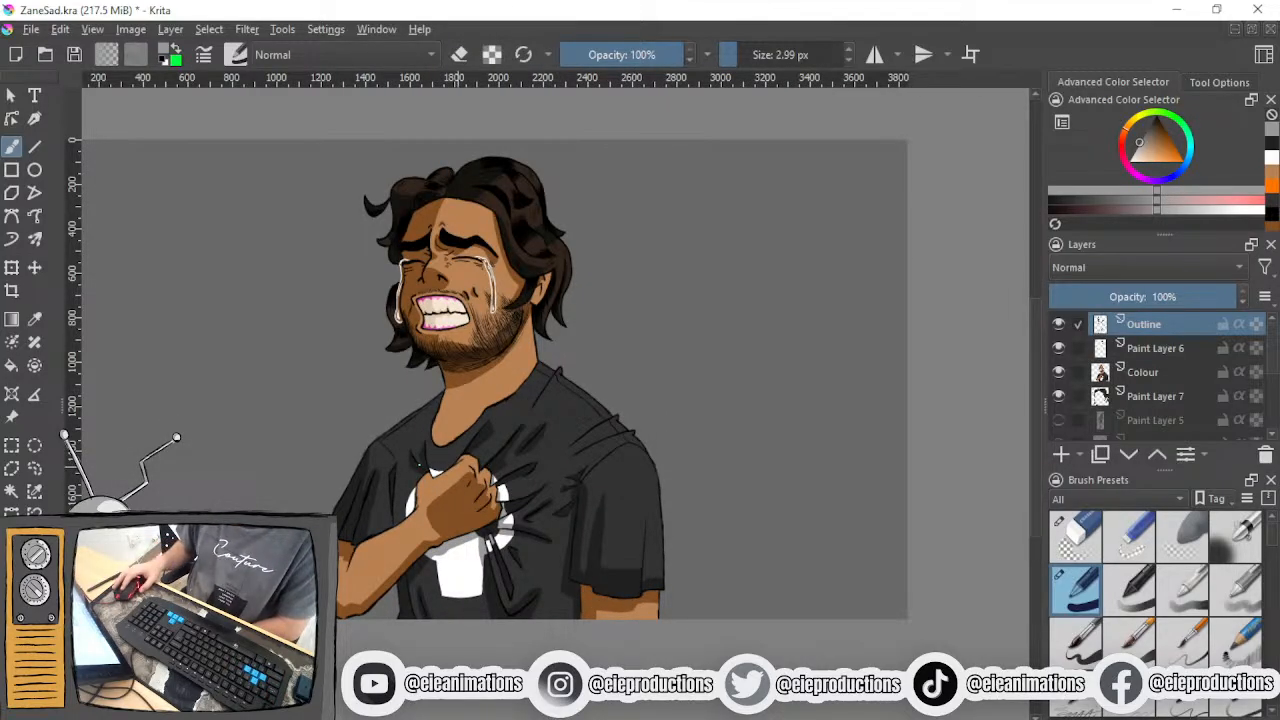
left_click_drag(428, 396, 446, 433)
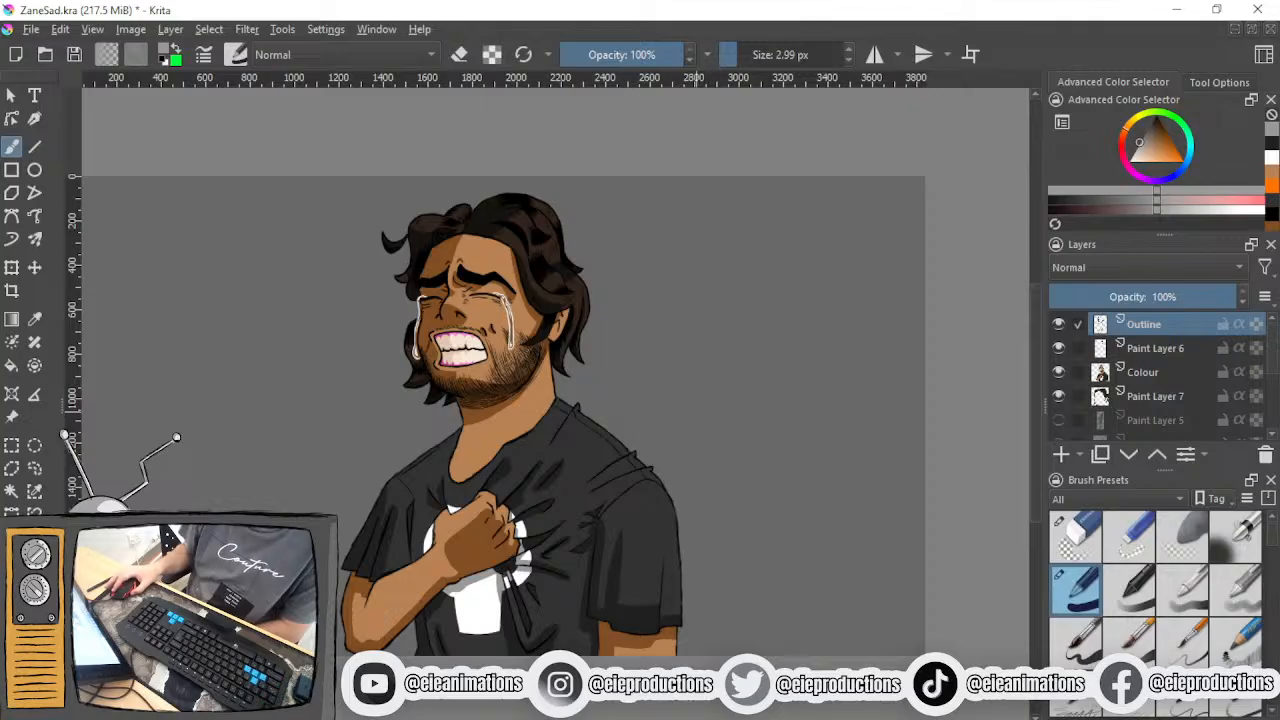
left_click_drag(502, 412, 564, 380)
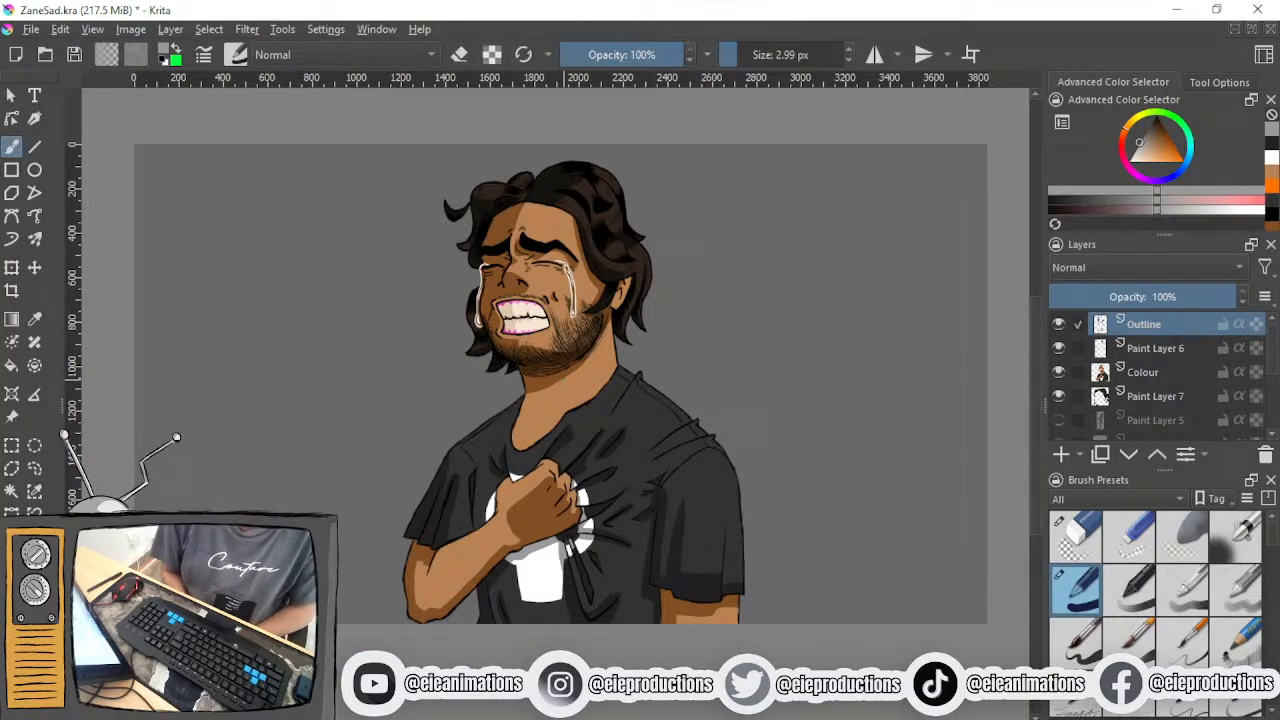
scroll(580, 372, "up", 2)
scroll(580, 372, "down", 2)
scroll(578, 373, "up", 1)
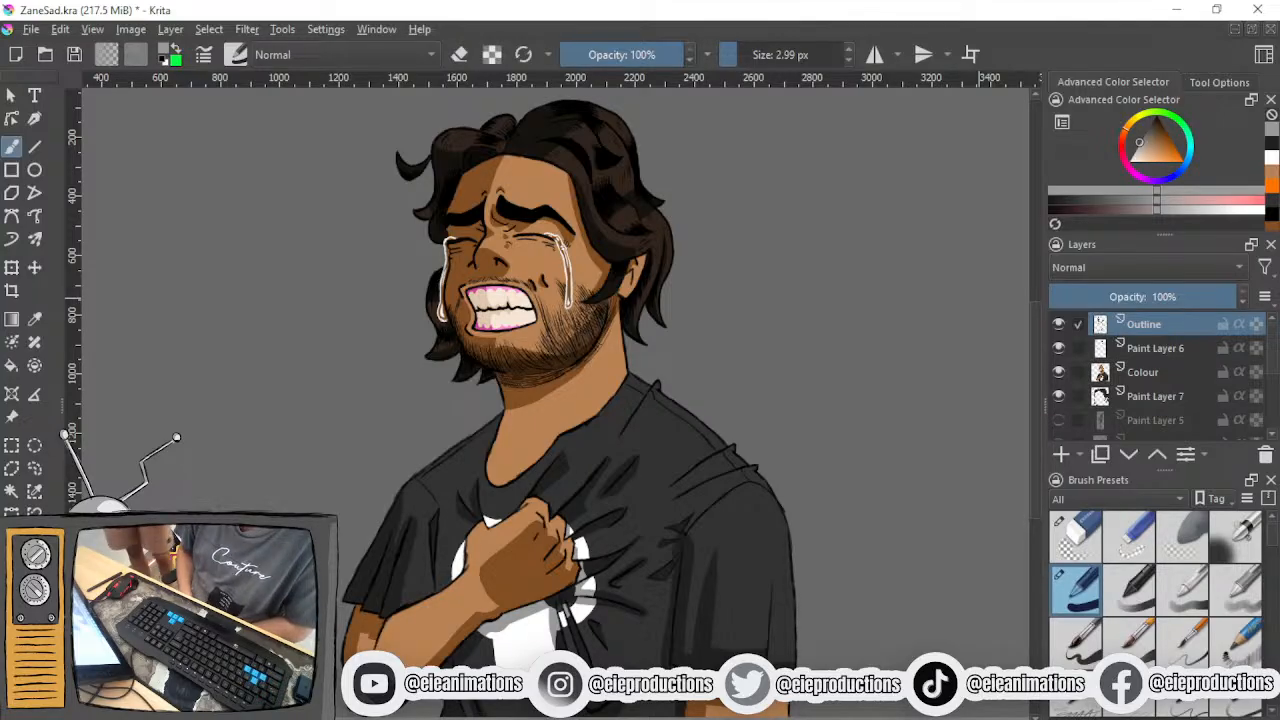
- Hide Paint Layer 2 and the Background layer so the portrait sits on transparency
scroll(1110, 368, "down", 5)
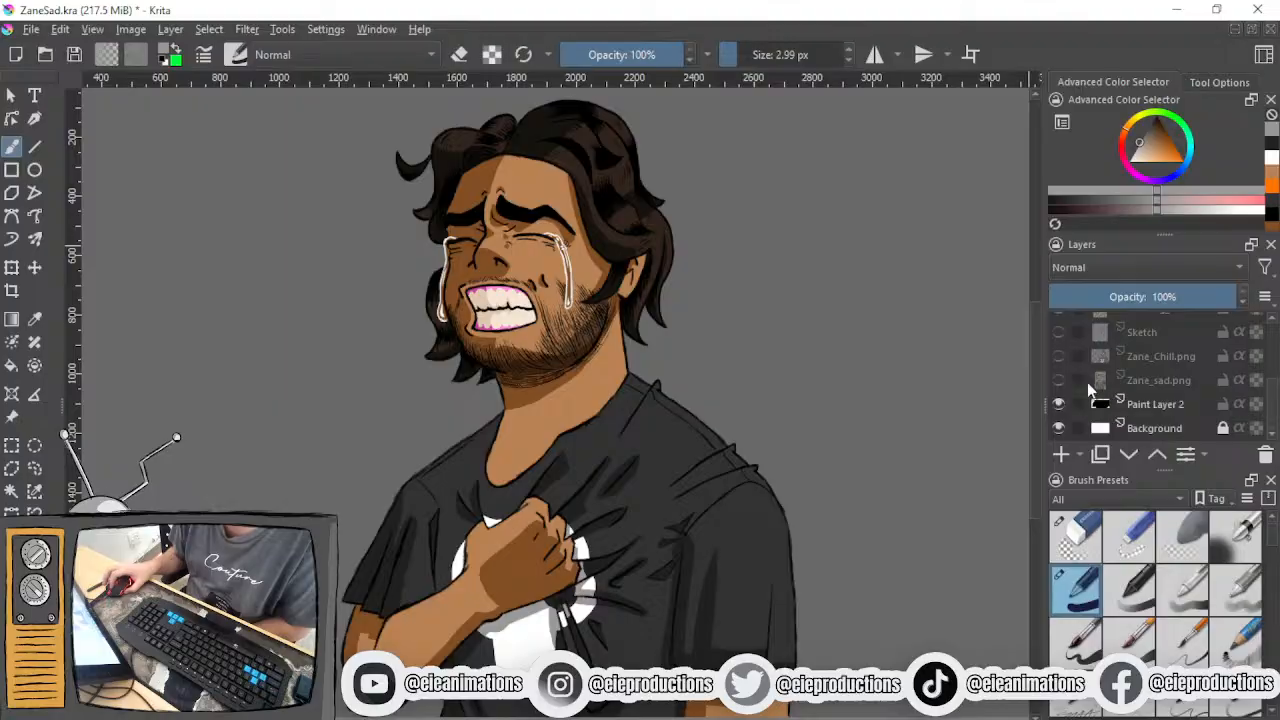
left_click(1058, 404)
left_click(1058, 428)
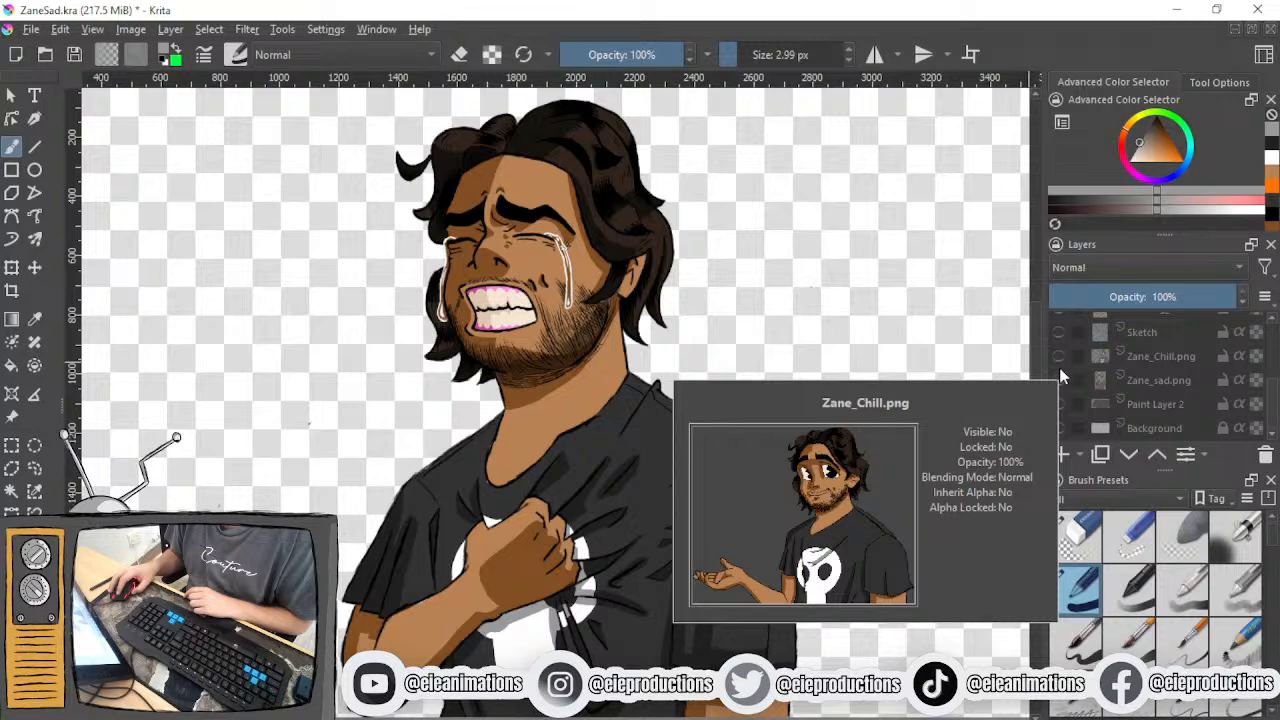
- Show the Zane_sad.png reference layer, compare the old pose with the new portrait, and hide the reference again
left_click(1059, 381)
scroll(631, 411, "down", 3)
left_click_drag(683, 392, 795, 360)
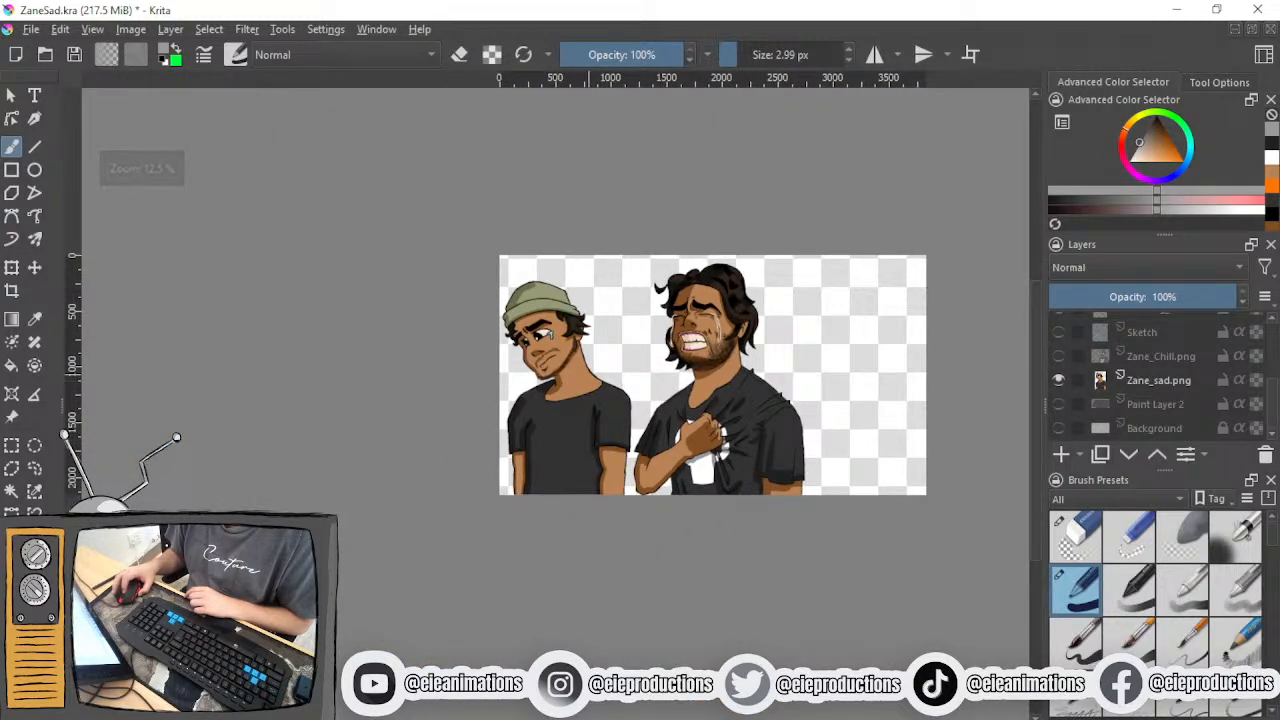
scroll(588, 371, "up", 2)
scroll(588, 371, "up", 2)
scroll(588, 371, "down", 2)
left_click_drag(625, 379, 525, 409)
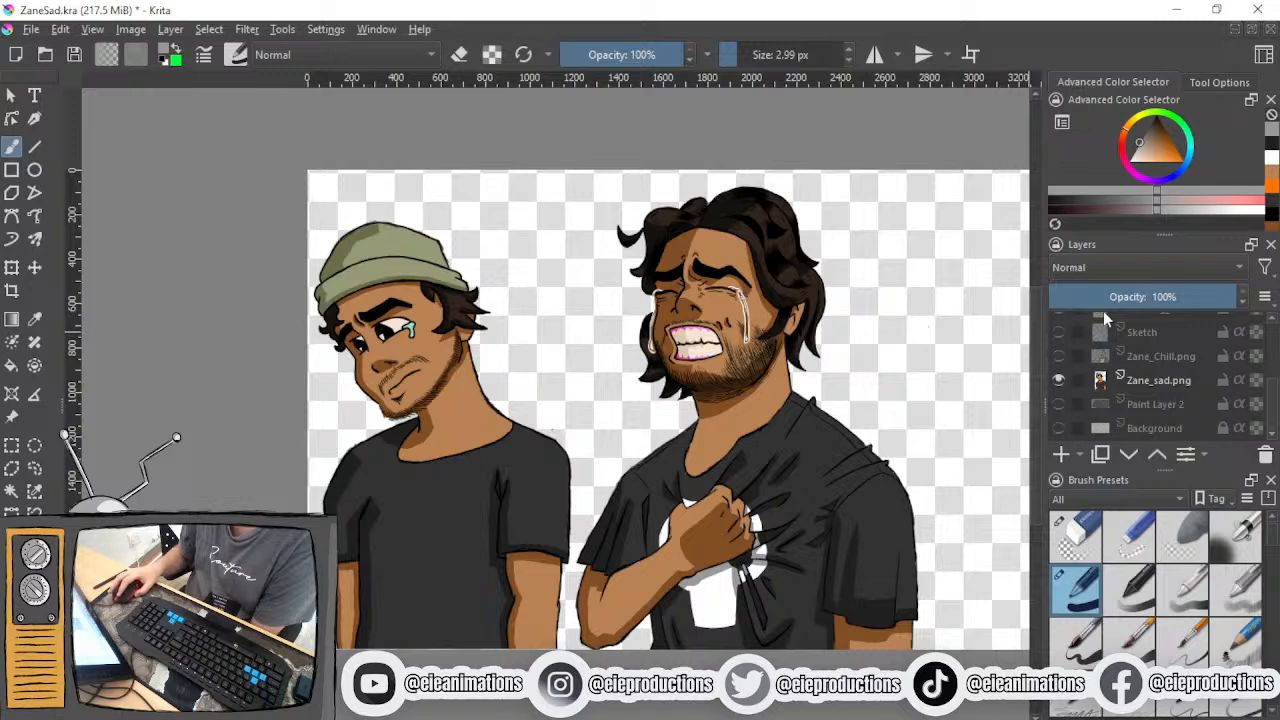
left_click(1059, 380)
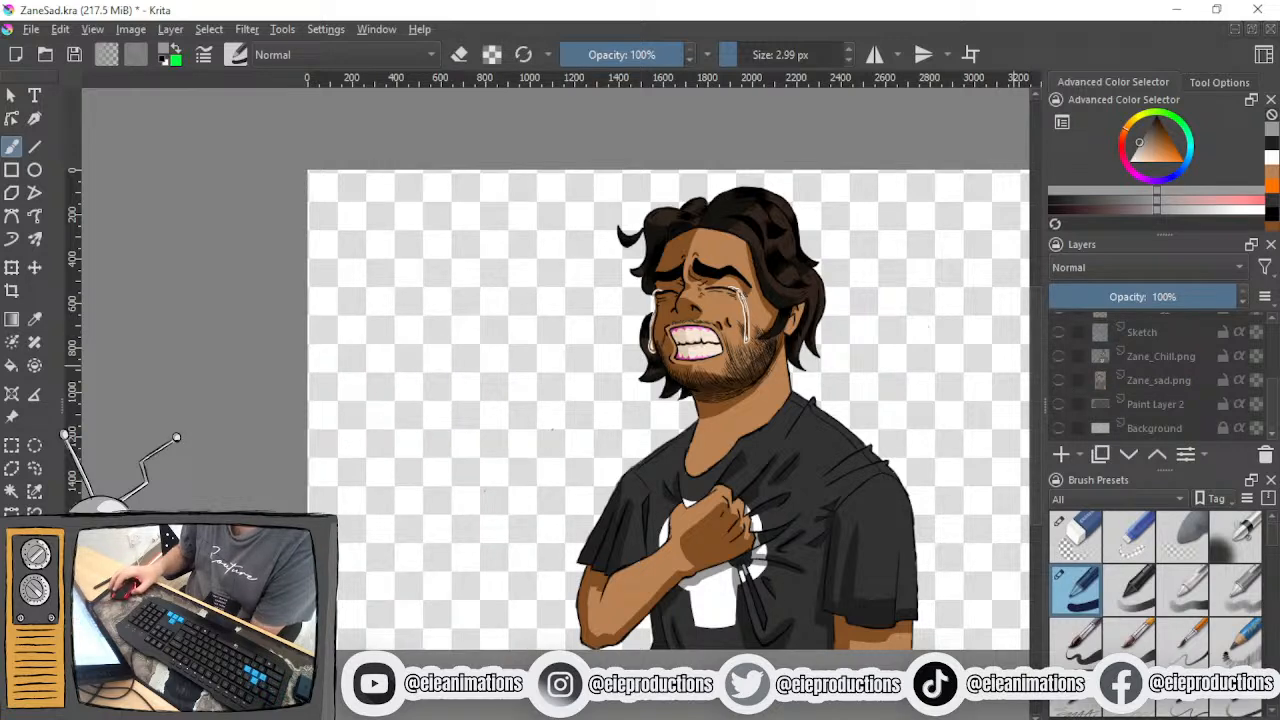
- Start saving the image under a new name and browse to the Zane folder inside Poses on the F: drive desktop
left_click(30, 30)
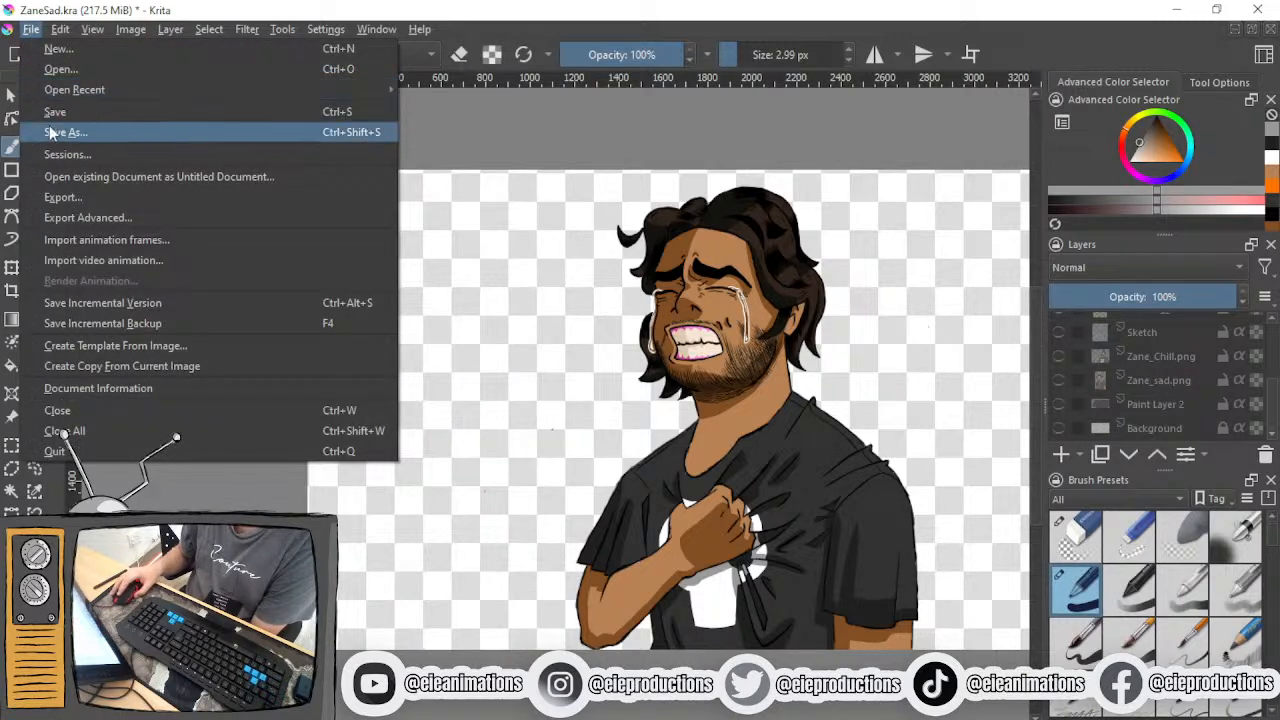
left_click(50, 132)
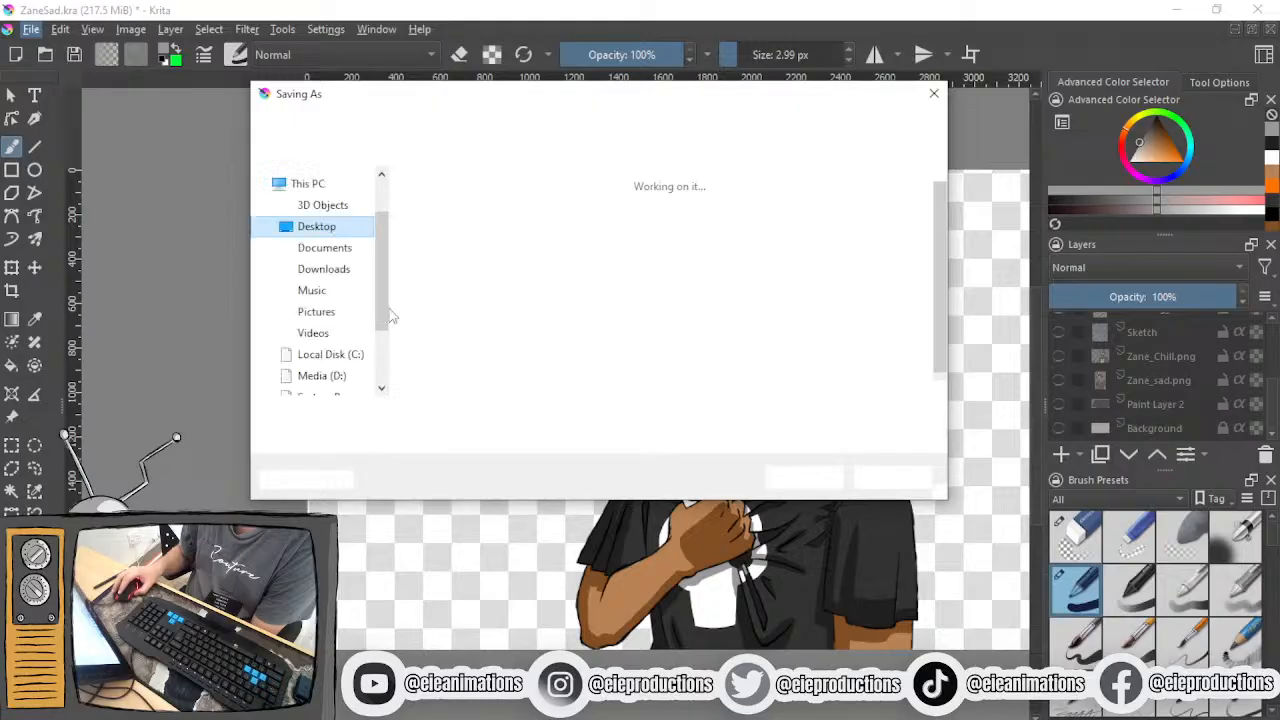
left_click(410, 414)
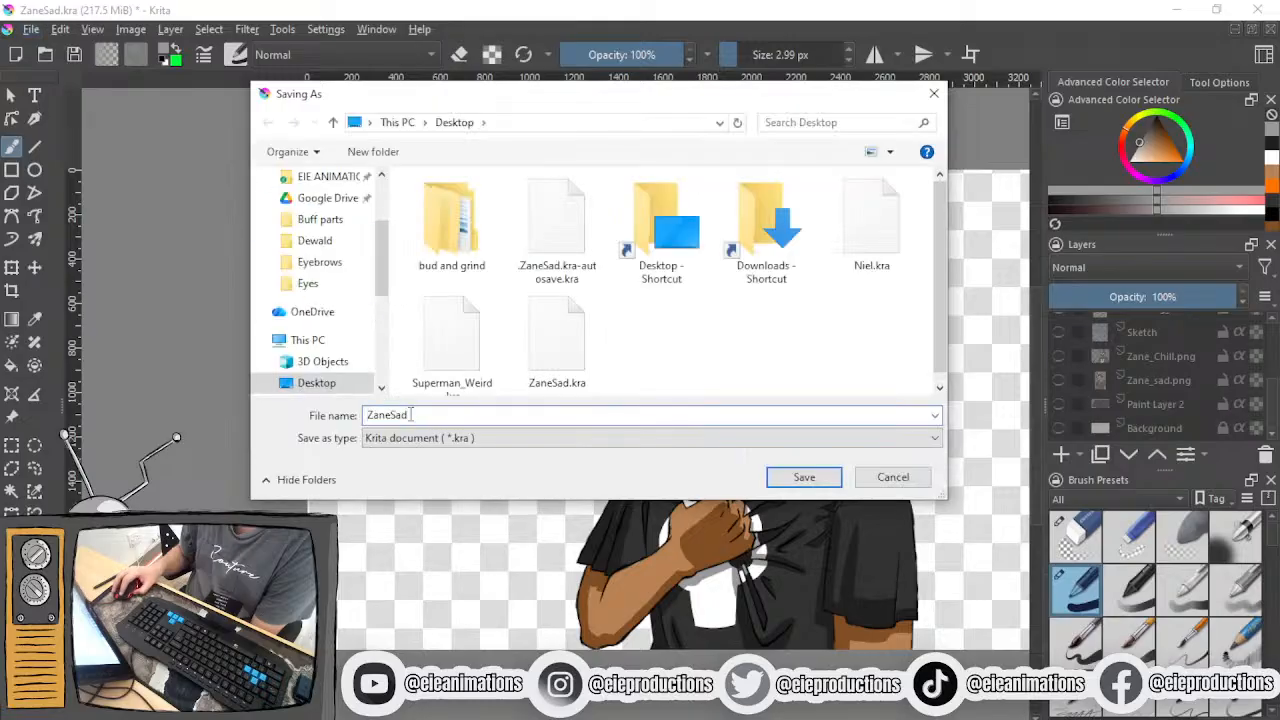
double_click(660, 248)
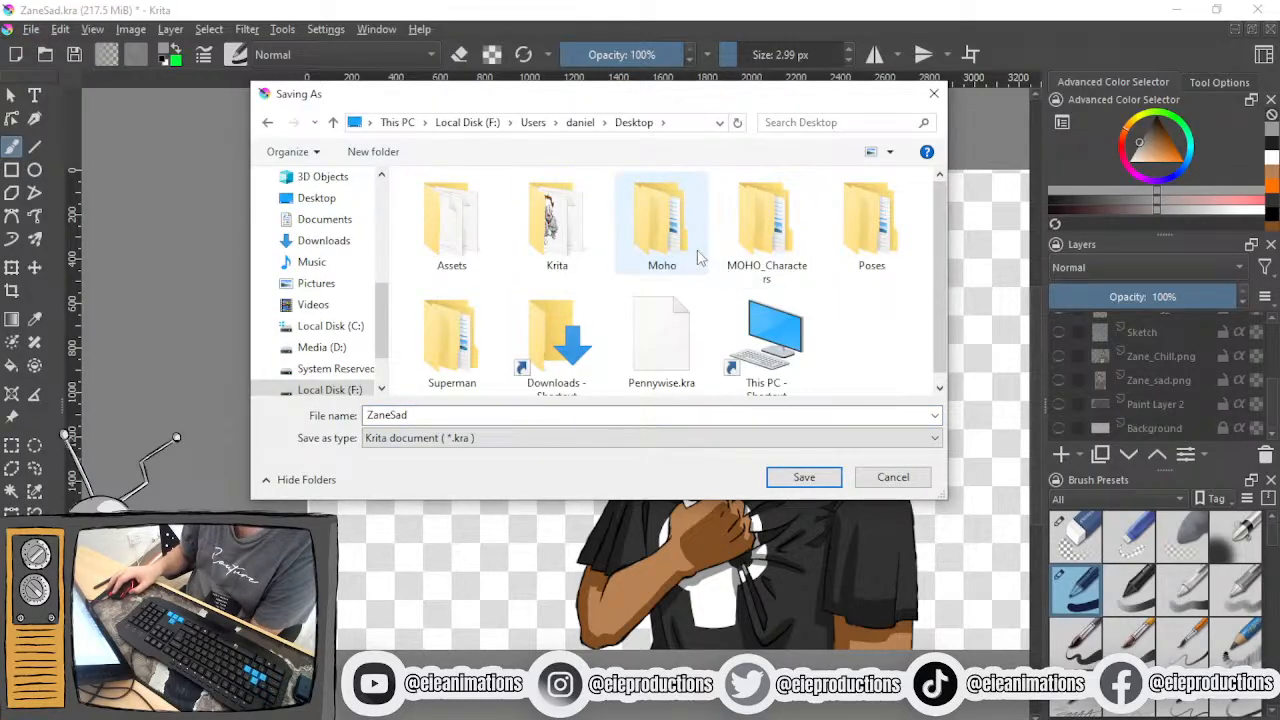
double_click(855, 218)
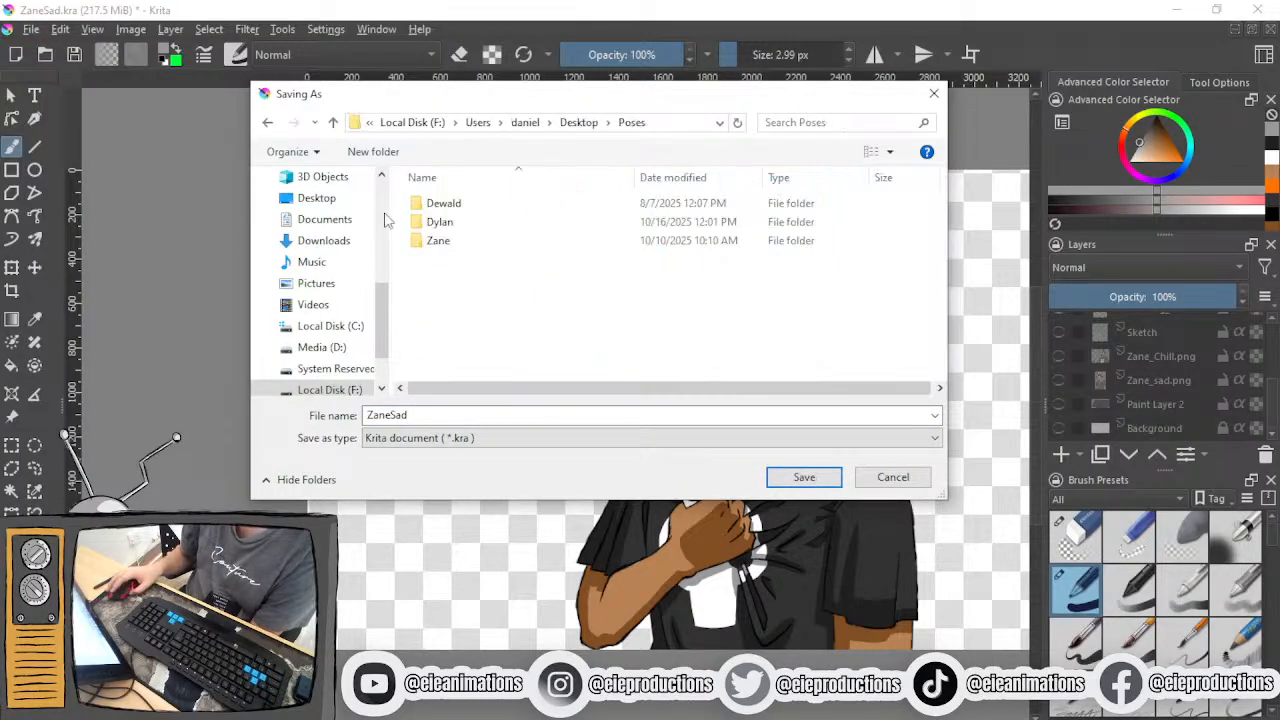
double_click(445, 241)
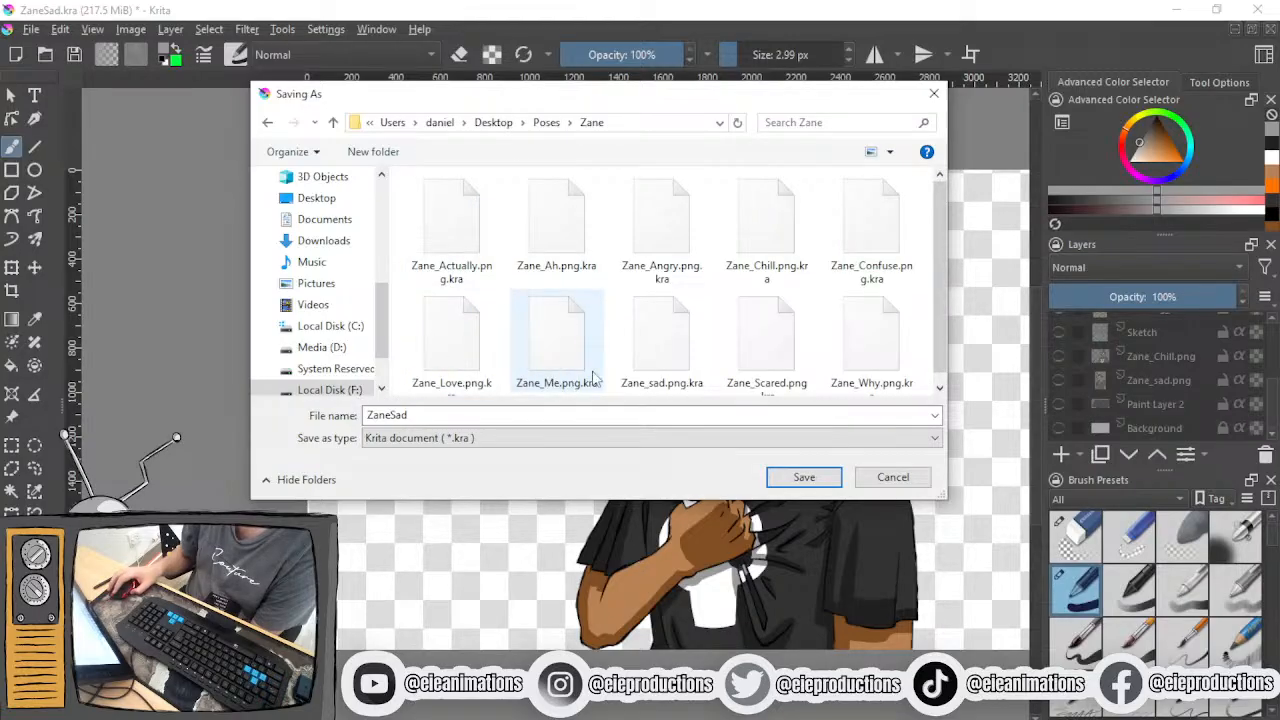
- Set the file type to PNG image and the file name to Zane_Sad
left_click(482, 440)
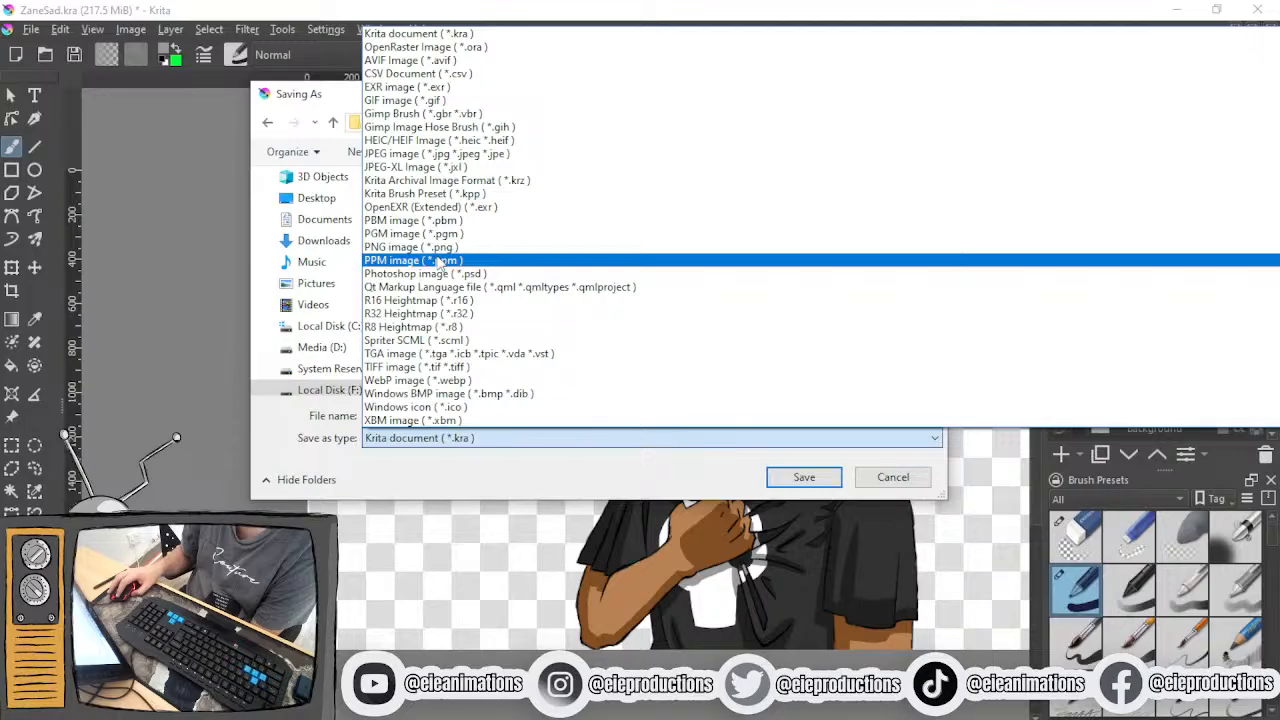
left_click(440, 247)
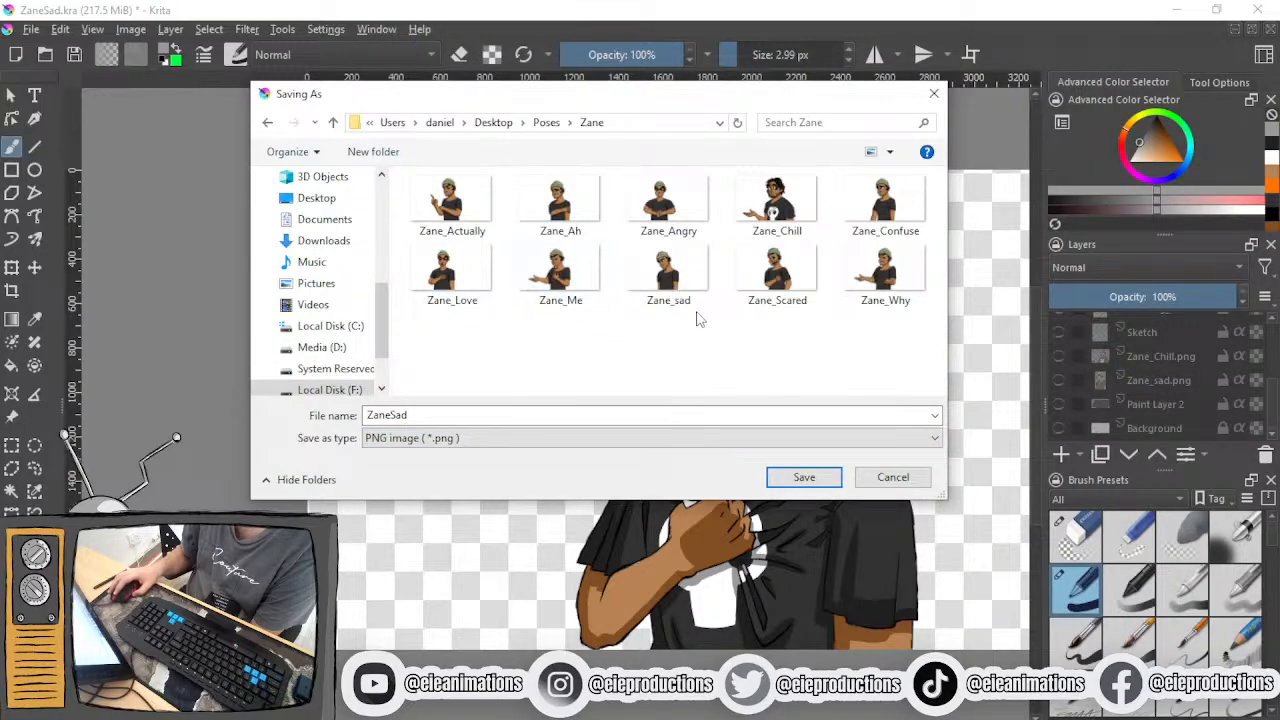
left_click(398, 416)
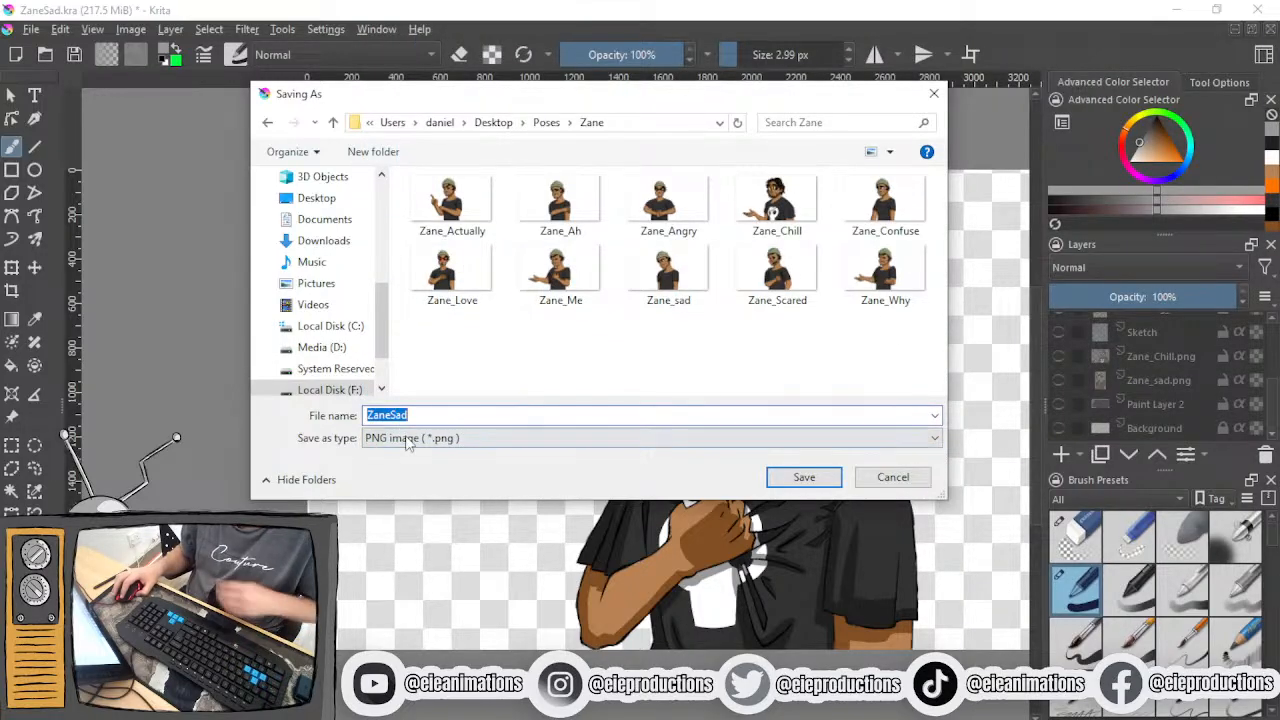
left_click(391, 415)
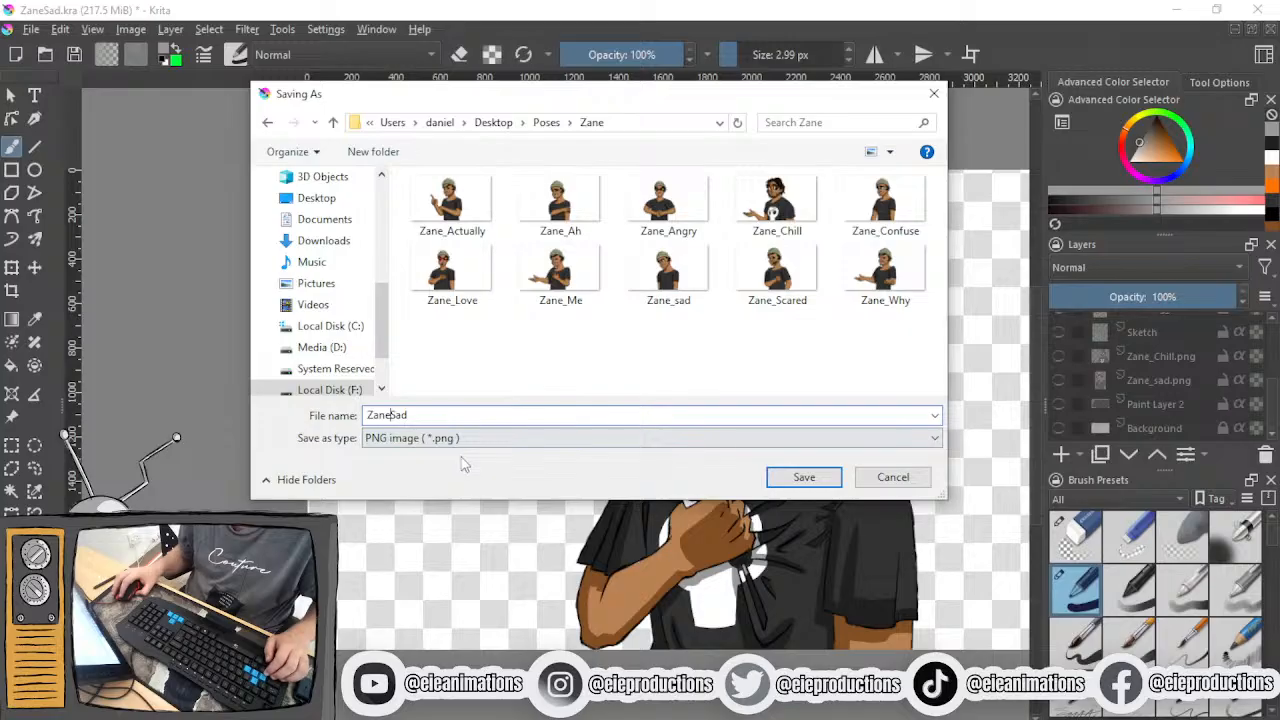
type("_")
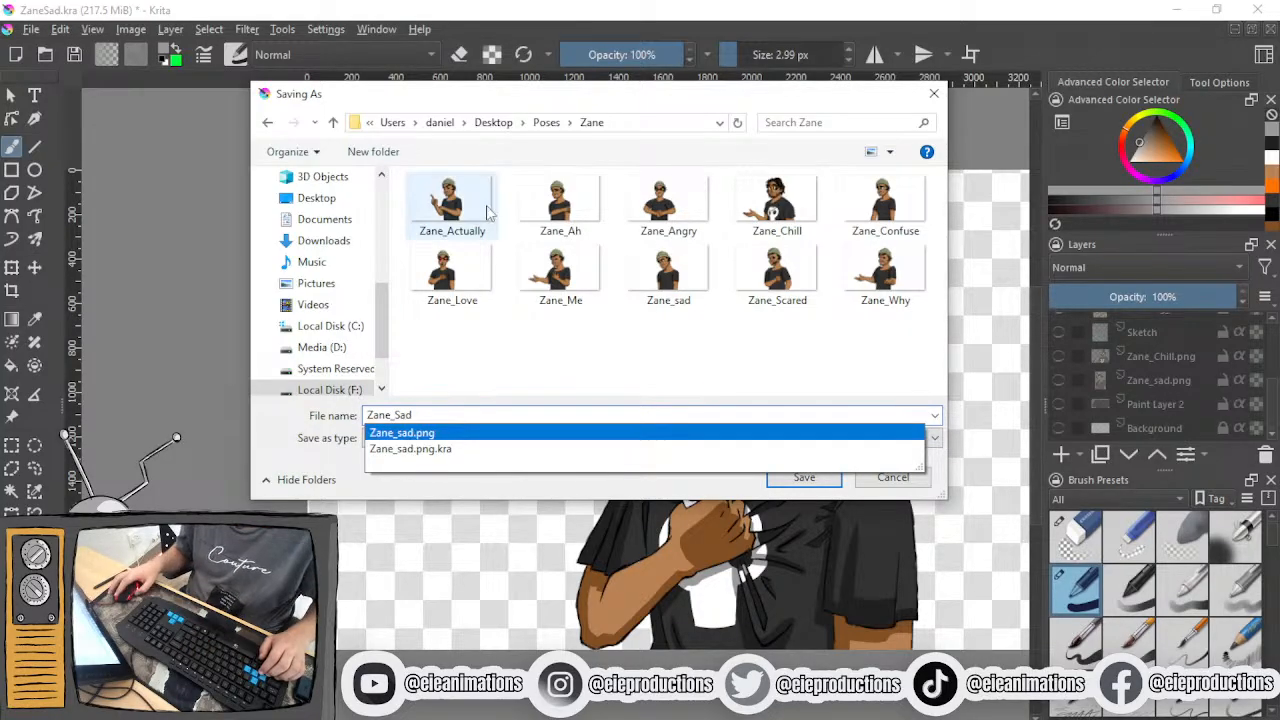
left_click(657, 332)
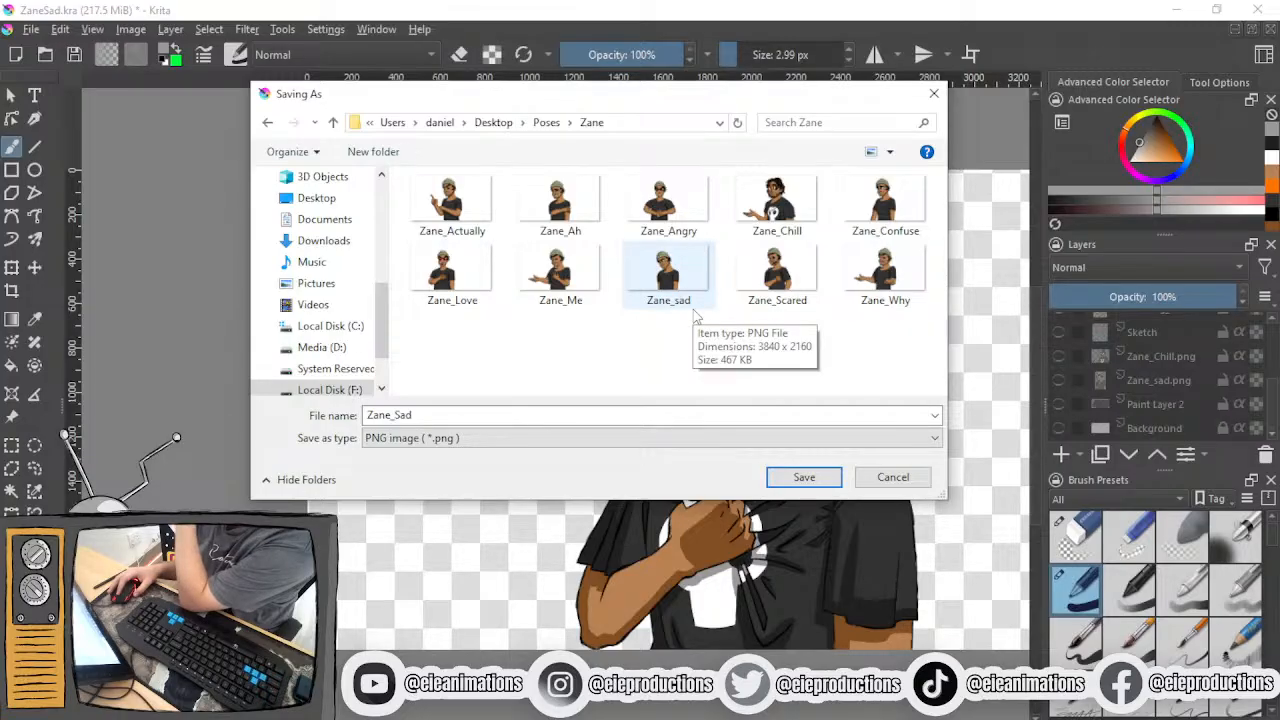
- Save the PNG over the existing Zane_sad.png with compression 9, the alpha channel stored and an additional Krita file
left_click(796, 481)
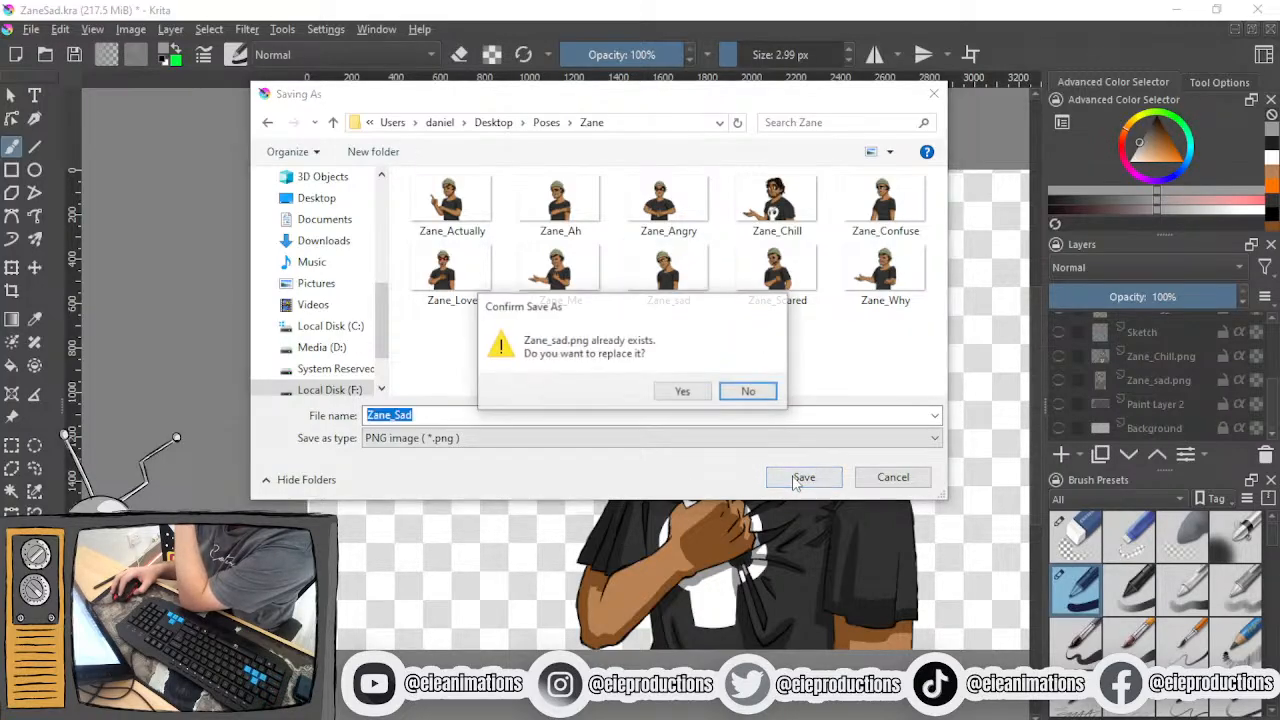
left_click(702, 391)
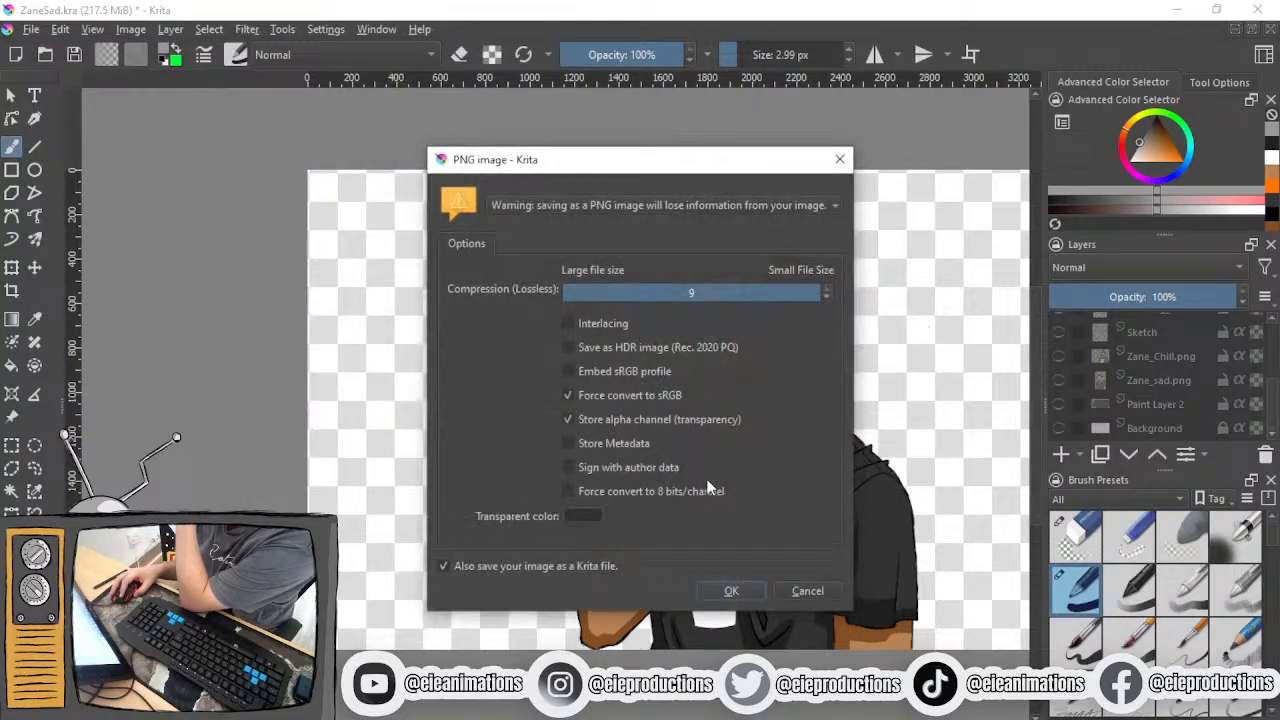
left_click(730, 591)
- Leave the Krita window and close the Zane_Me.png image preview on the desktop
left_click(1176, 9)
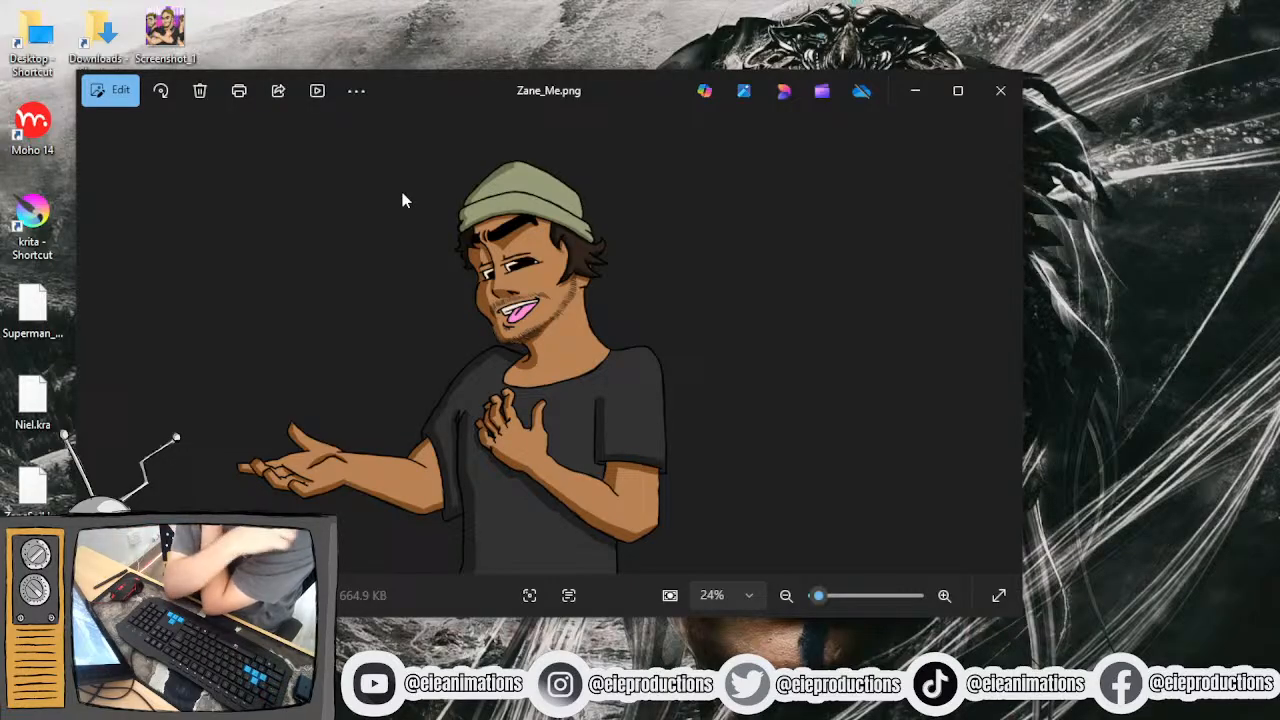
left_click(1000, 91)
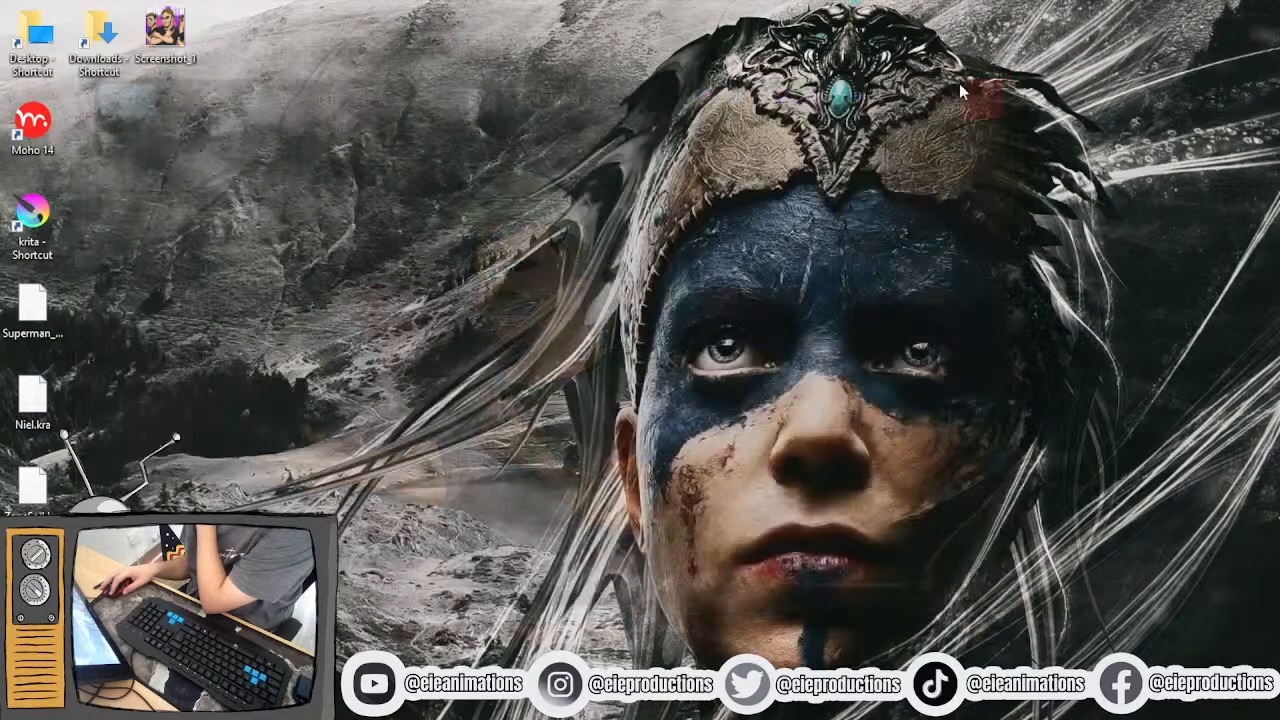
double_click(36, 213)
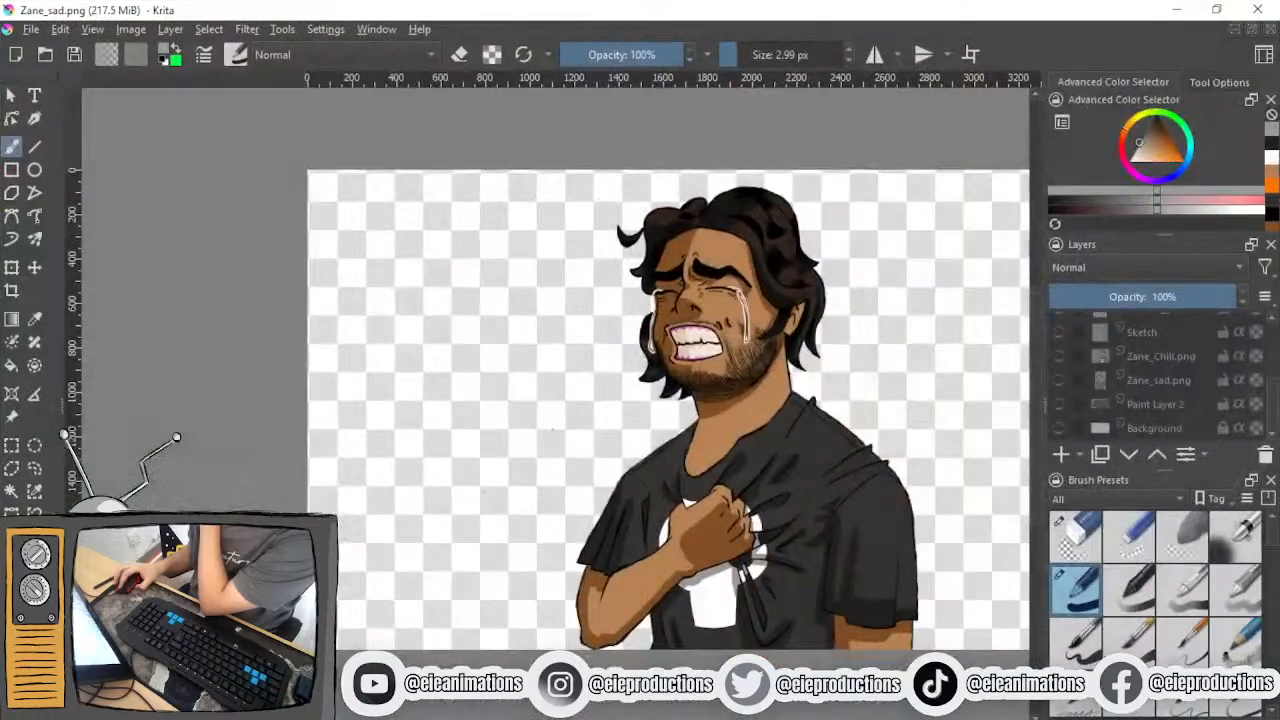
left_click(1258, 9)
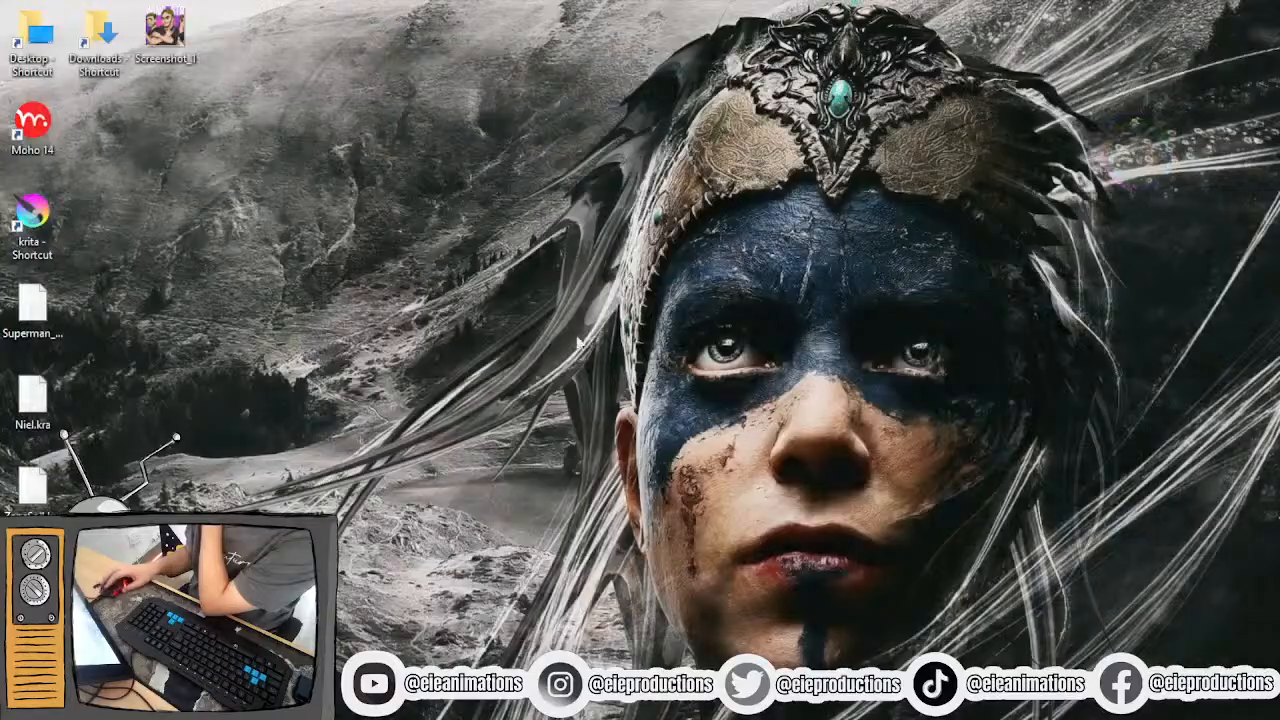
- Relaunch Krita and create a new custom document of 3840 × 2160 px at 300 pixels per inch
double_click(35, 222)
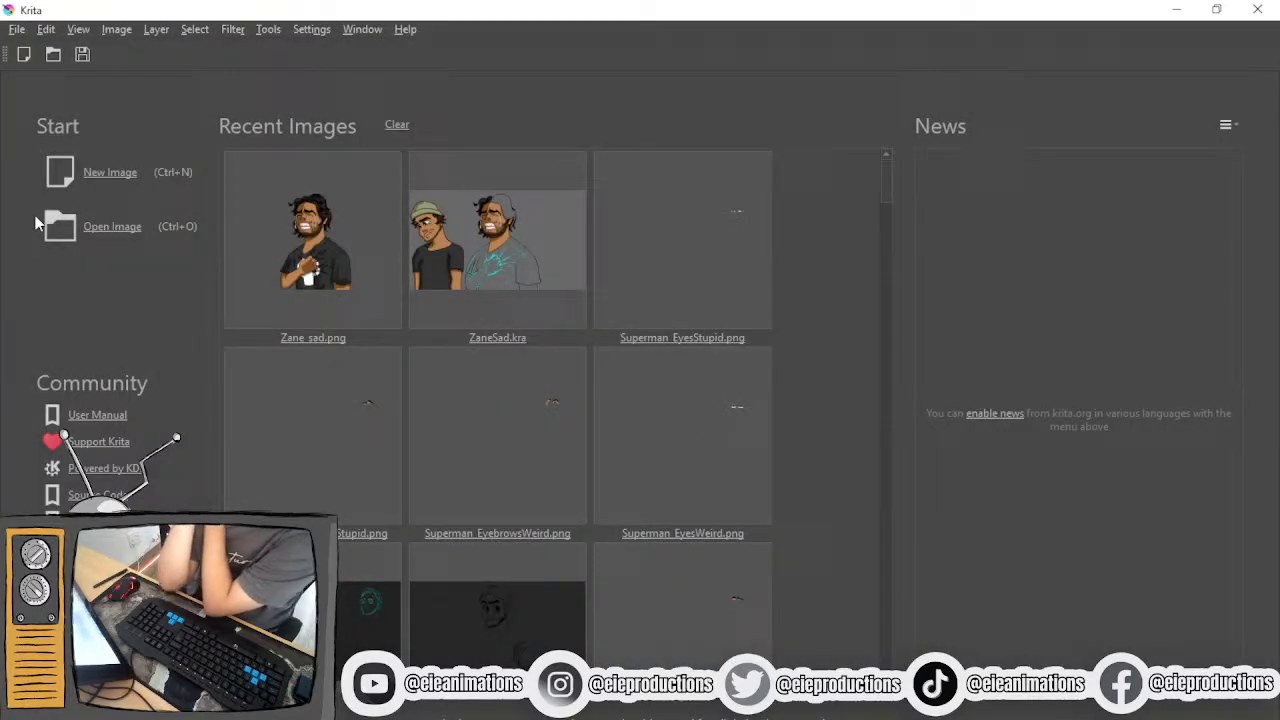
left_click(90, 178)
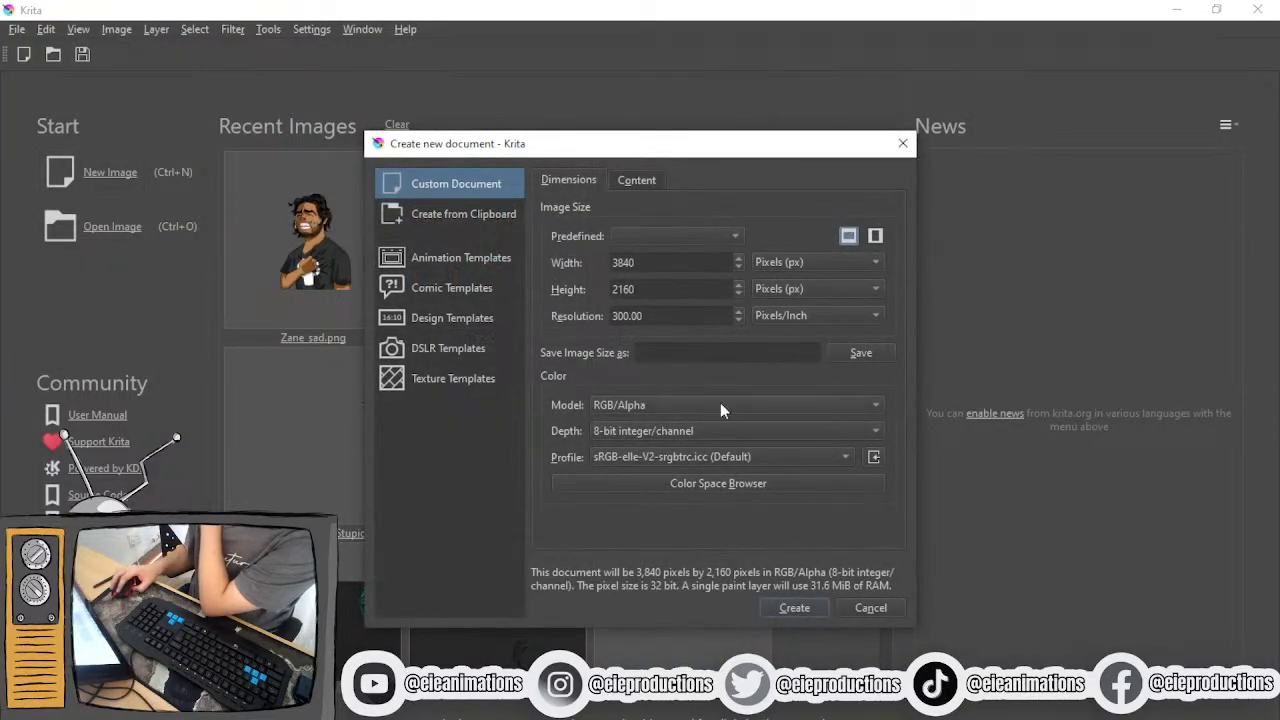
left_click(777, 607)
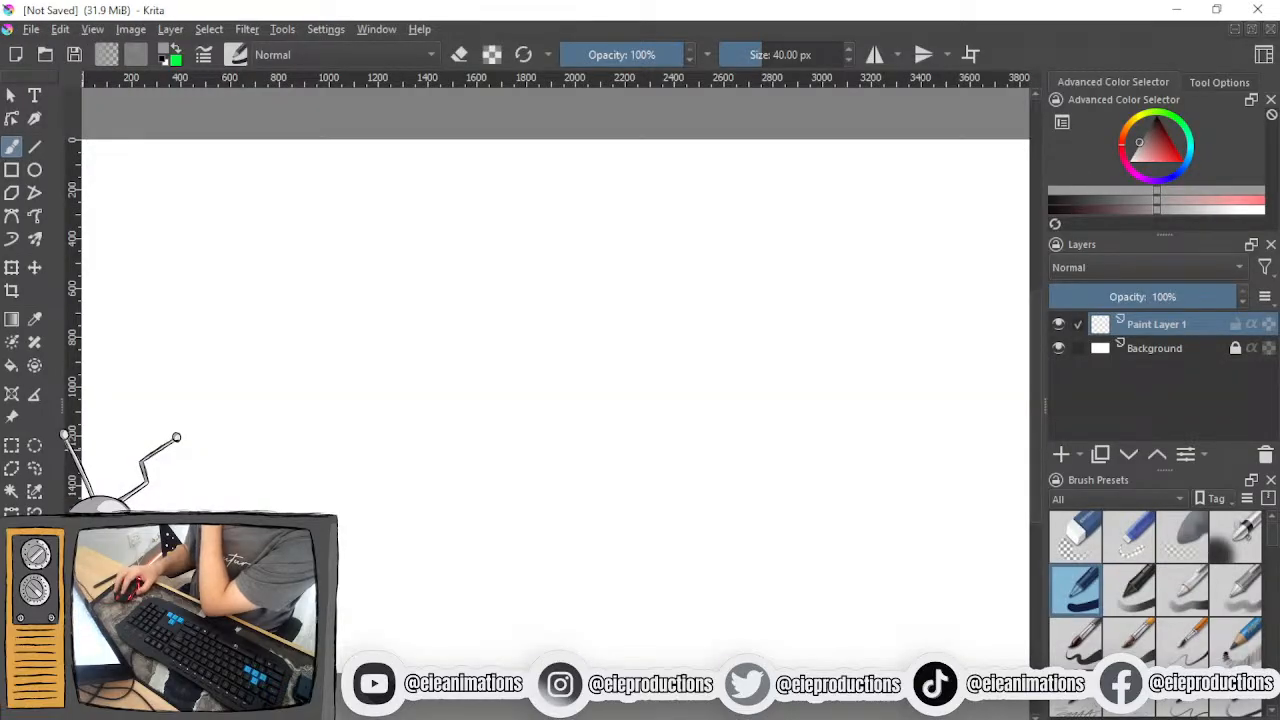
- Bring Zane_Me.png and Zane_Chill.png into the blank document as new layers
left_click_drag(327, 264, 372, 287)
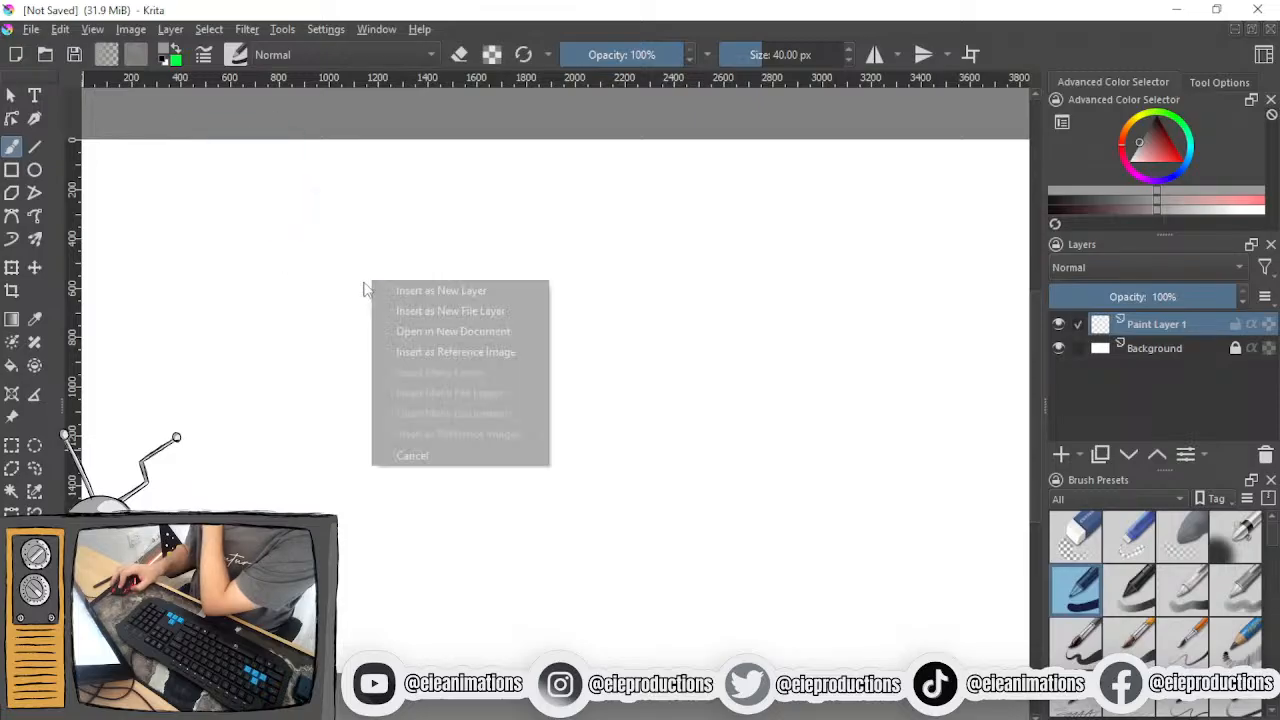
left_click(422, 290)
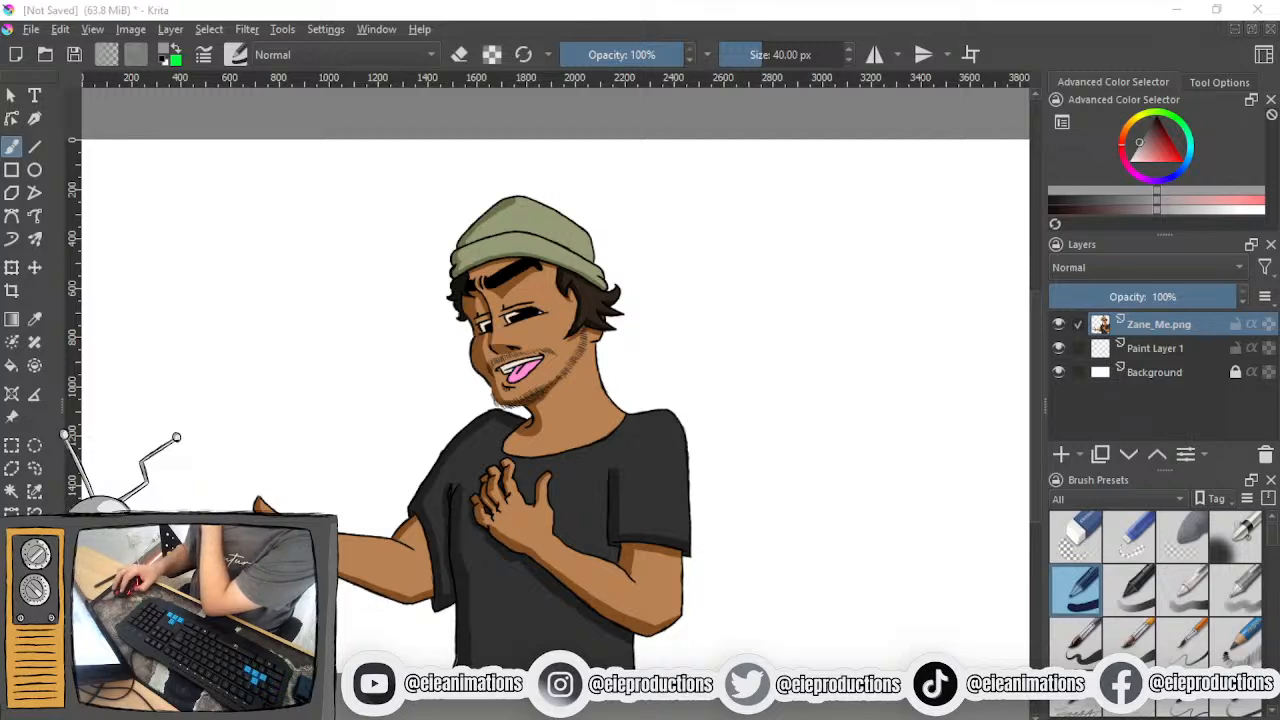
left_click_drag(100, 630, 265, 266)
left_click(300, 280)
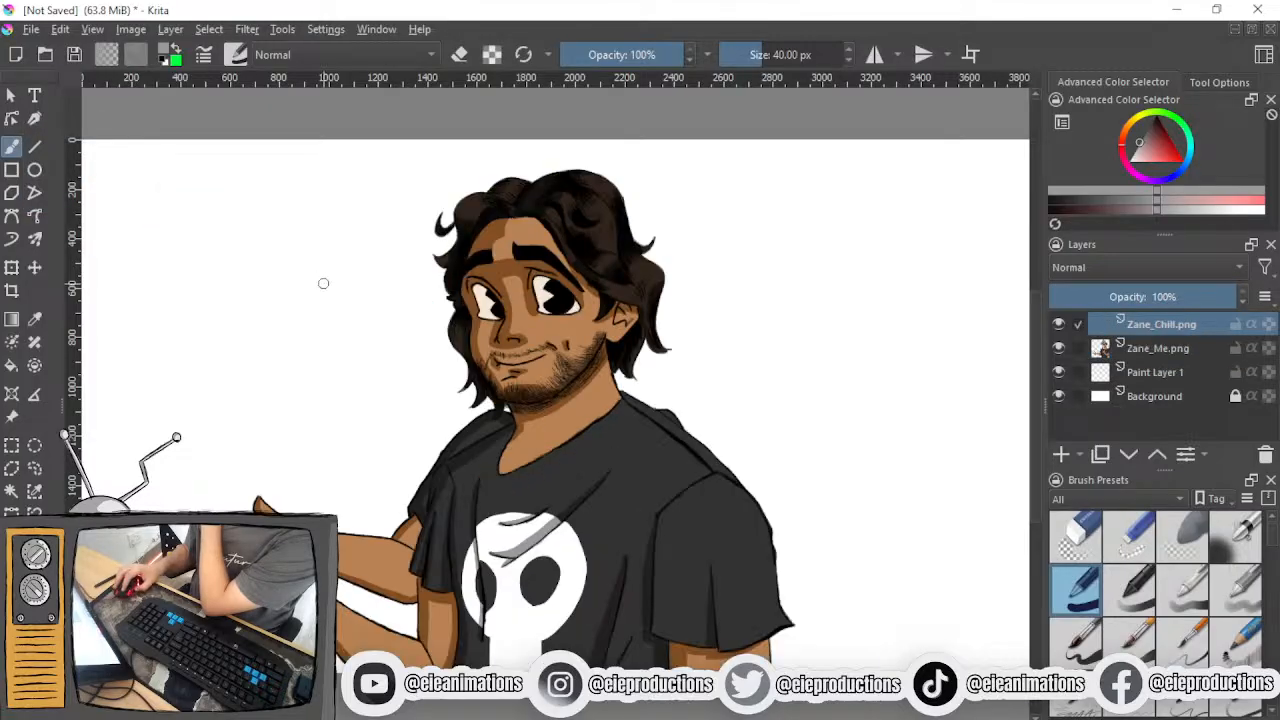
- Cover the whole of Paint Layer 1 with solid black using a 1000 px brush
left_click(1155, 372)
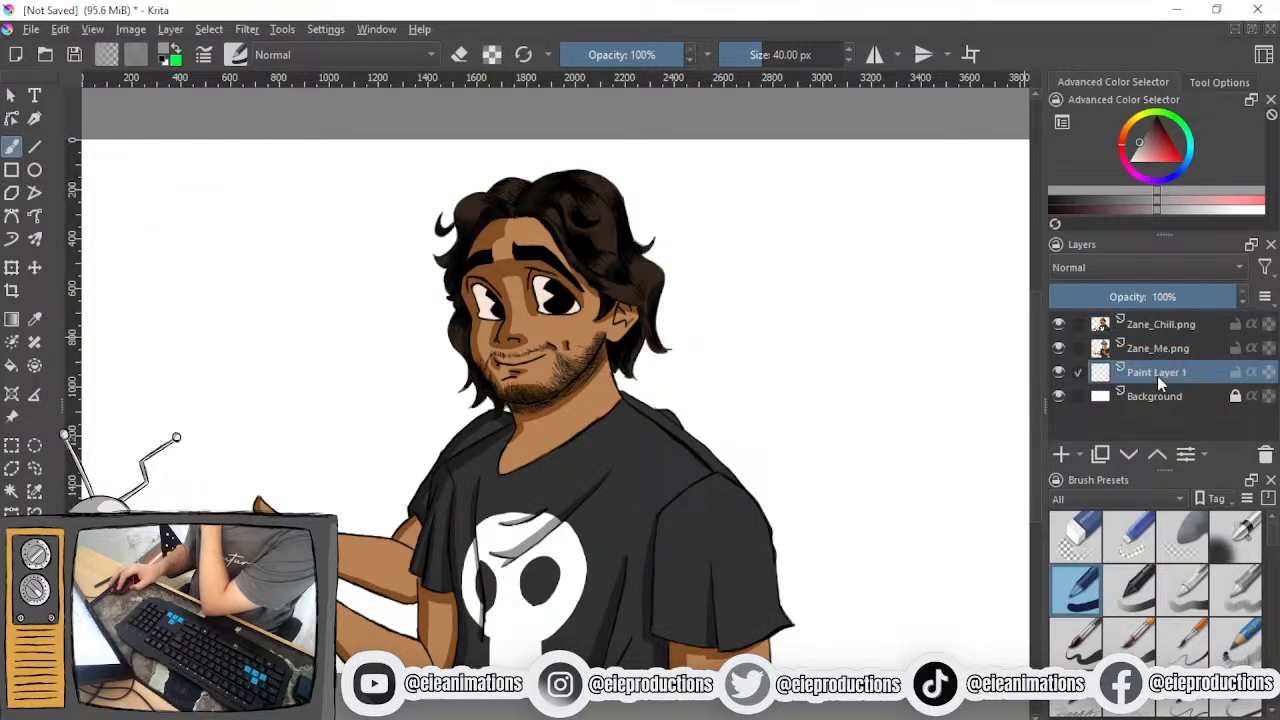
left_click(1155, 152)
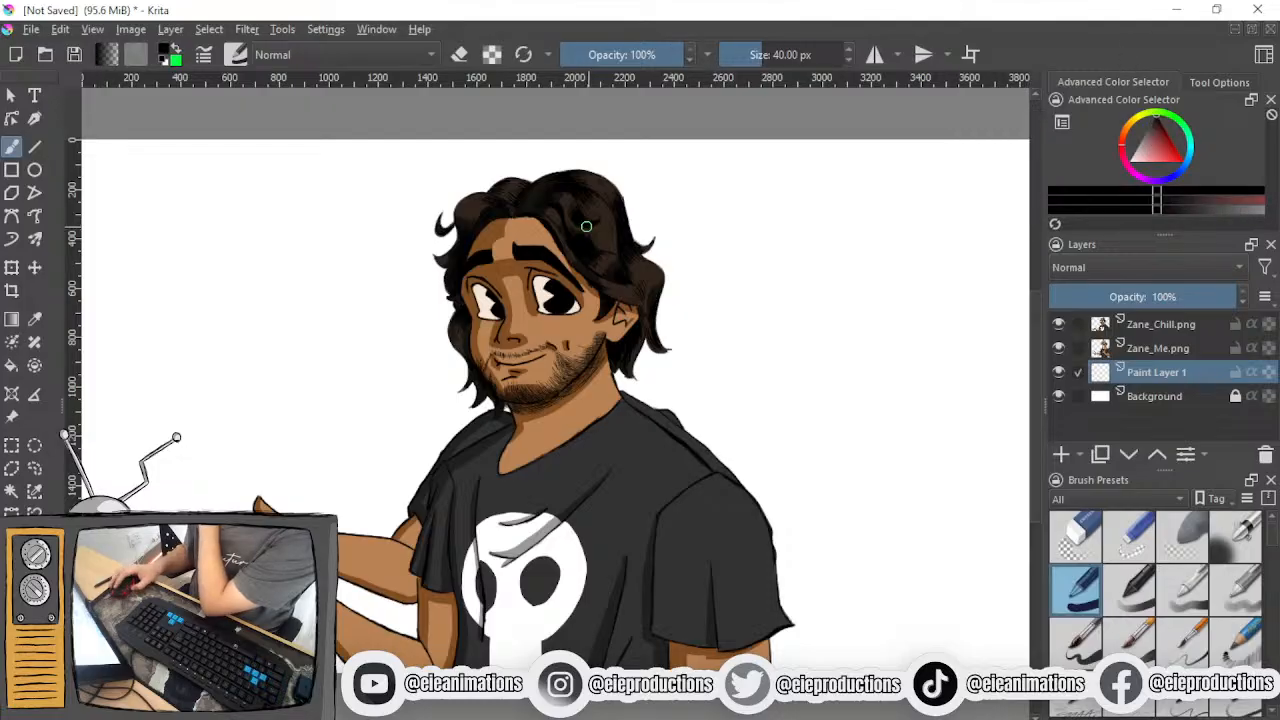
scroll(378, 208, "down", 3)
left_click(786, 52)
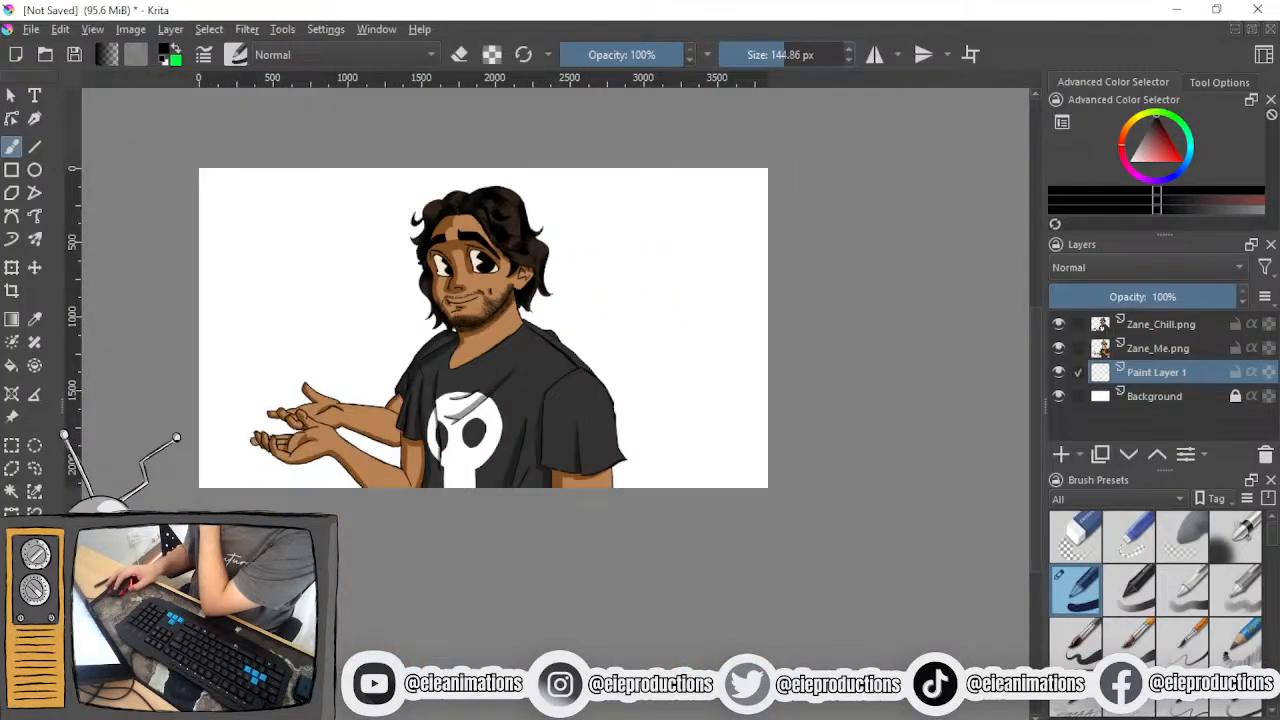
left_click_drag(808, 55, 843, 55)
mouse_move(763, 177)
left_mouse_down()
mouse_move(215, 232)
mouse_move(254, 281)
mouse_move(582, 275)
mouse_move(754, 292)
mouse_move(618, 351)
mouse_move(254, 326)
mouse_move(149, 334)
mouse_move(238, 391)
mouse_move(515, 373)
mouse_move(740, 391)
mouse_move(742, 462)
mouse_move(348, 440)
mouse_move(207, 467)
mouse_move(650, 480)
mouse_move(715, 437)
left_mouse_up()
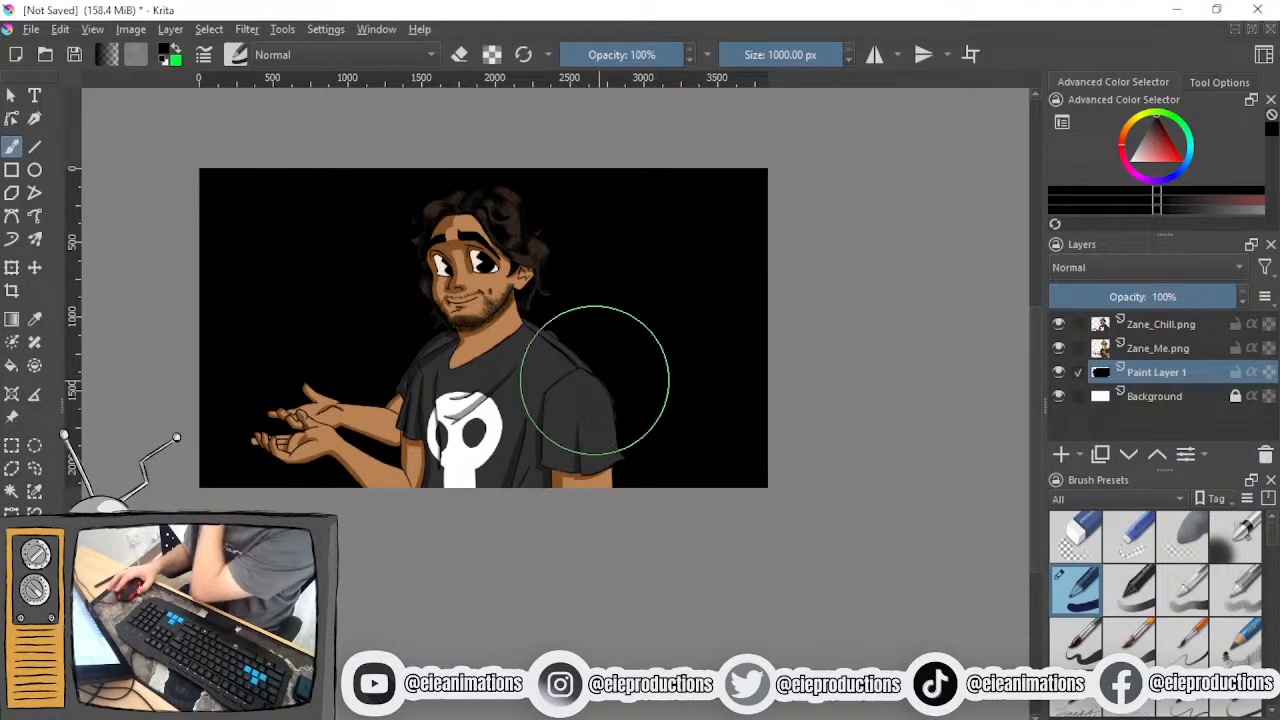
- Hide the Zane_Me.png, Zane_Chill.png and Background layers and lower Paint Layer 1's opacity to 31%
left_click(1060, 347)
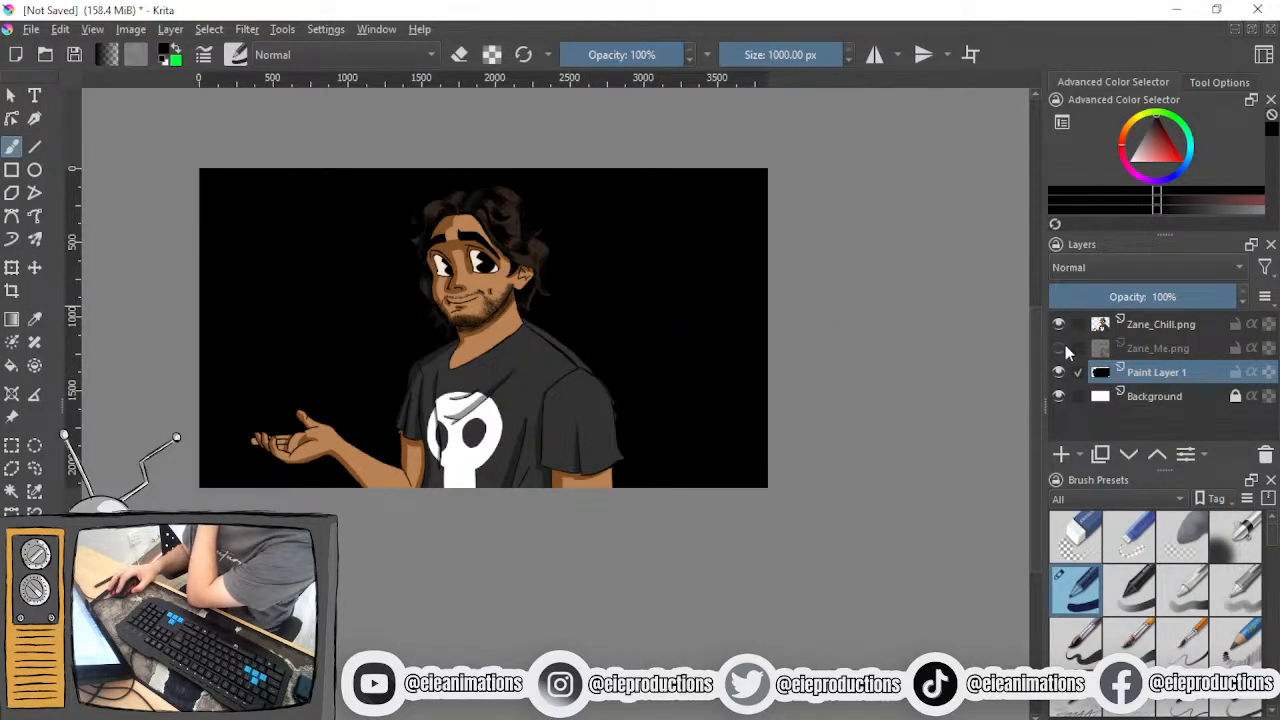
left_click(1060, 332)
left_click(1126, 296)
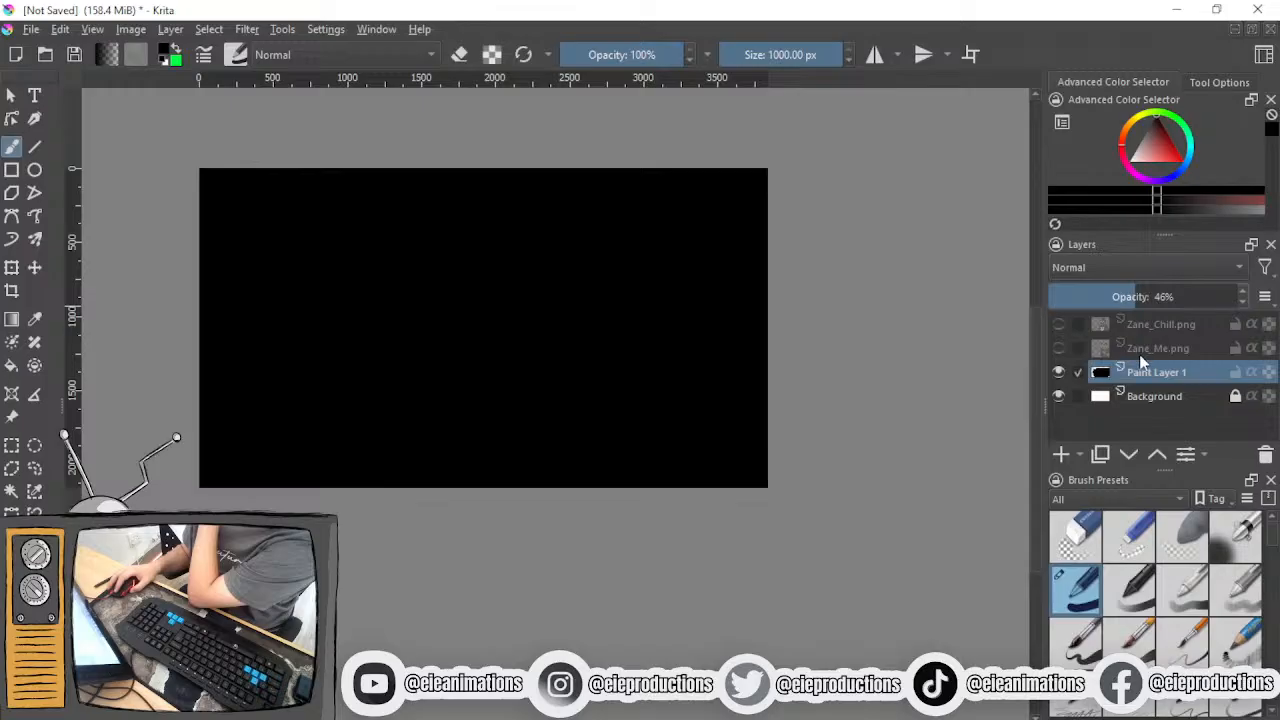
left_click(1142, 327)
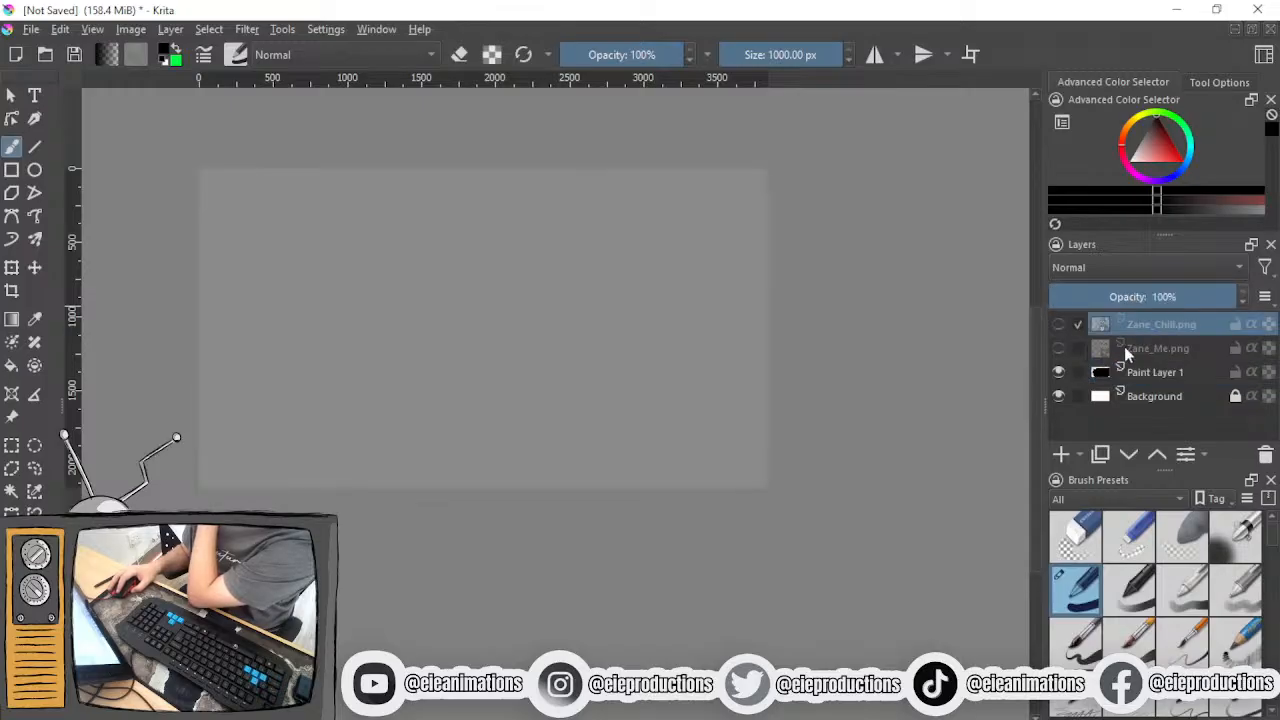
left_click(1118, 349)
left_click(1125, 369)
left_click(1106, 296)
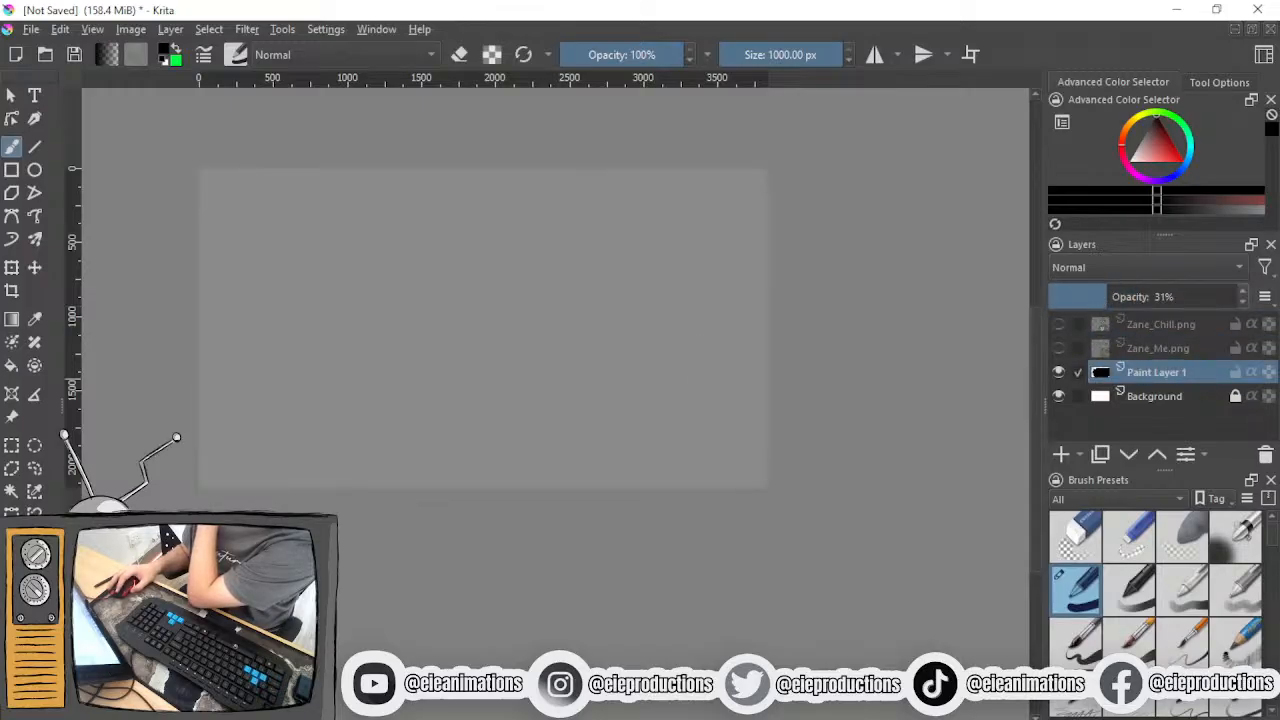
left_click(1059, 397)
scroll(791, 417, "up", 3)
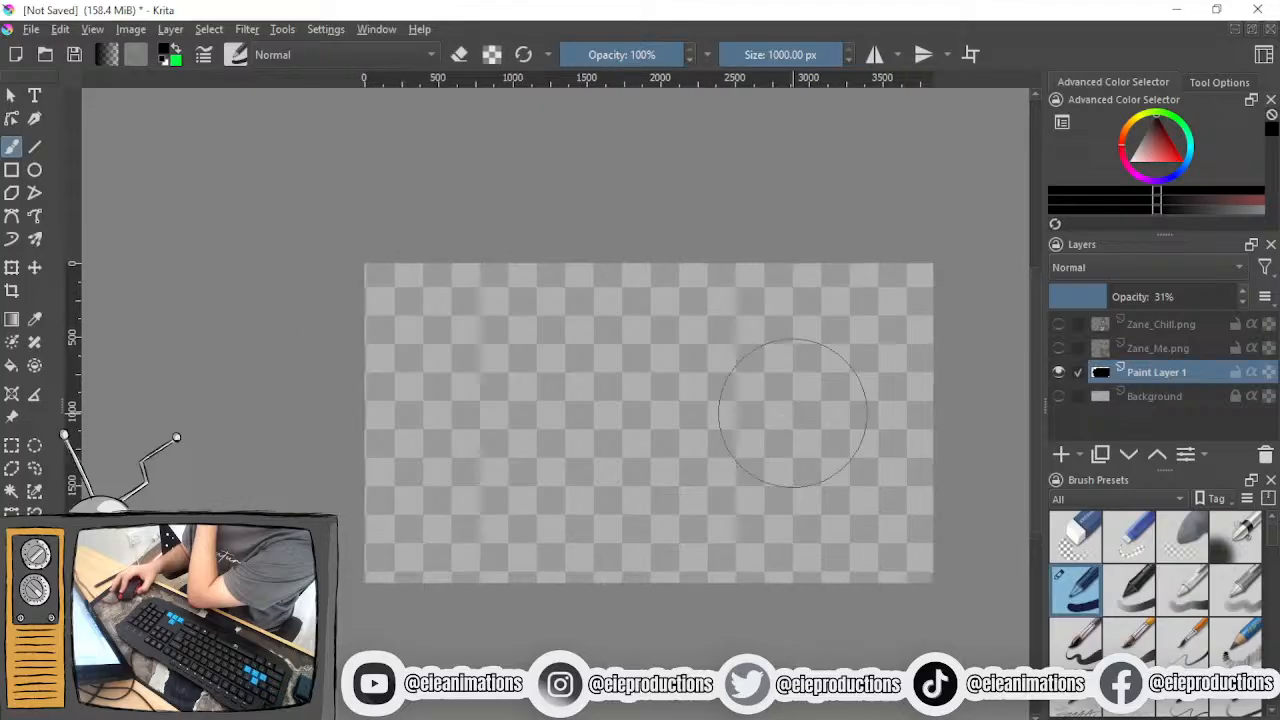
- Choose the 10 px sketching brush preset at 15% opacity and add a layer named Sketch above Zane_Chill.png
left_click(1249, 700)
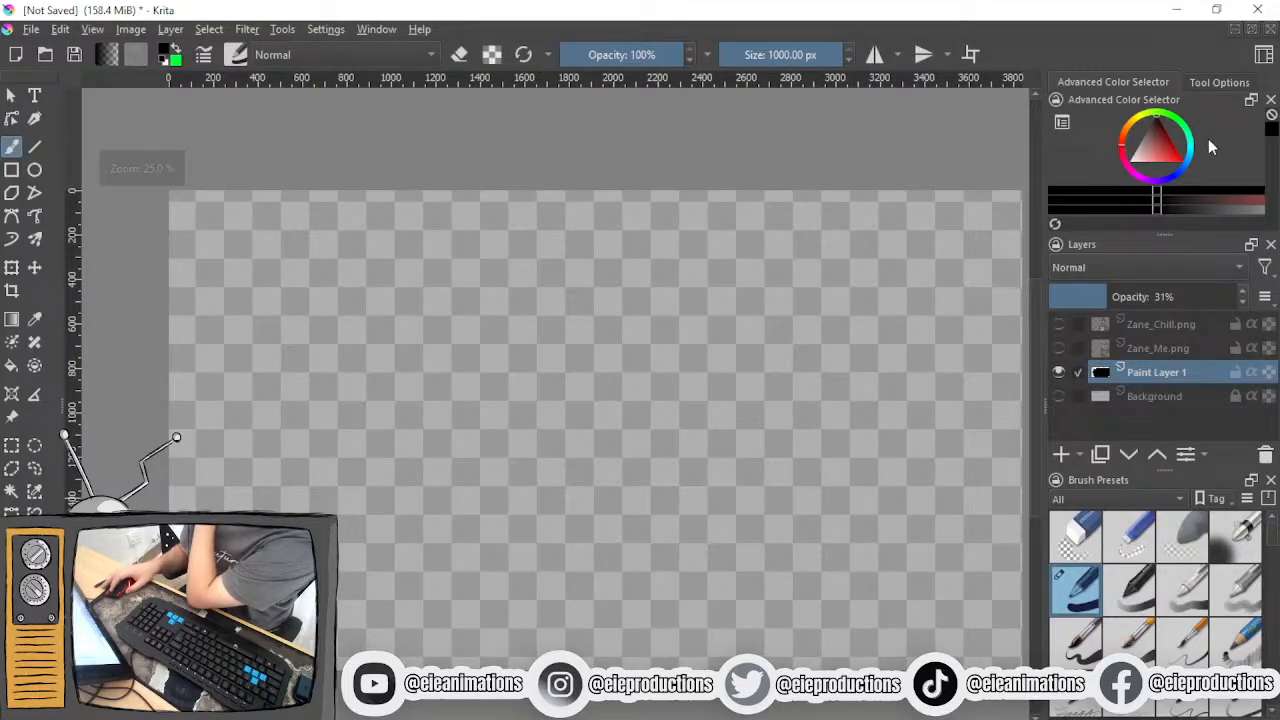
key("Insert")
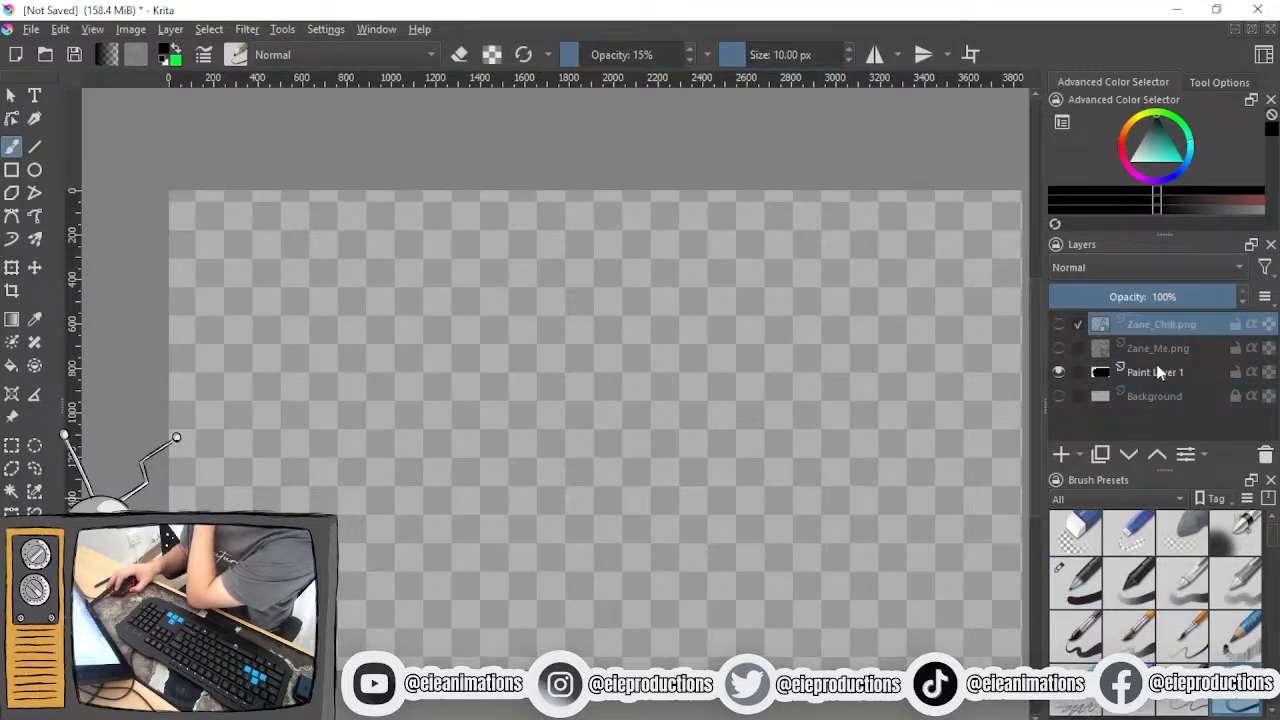
double_click(1150, 325)
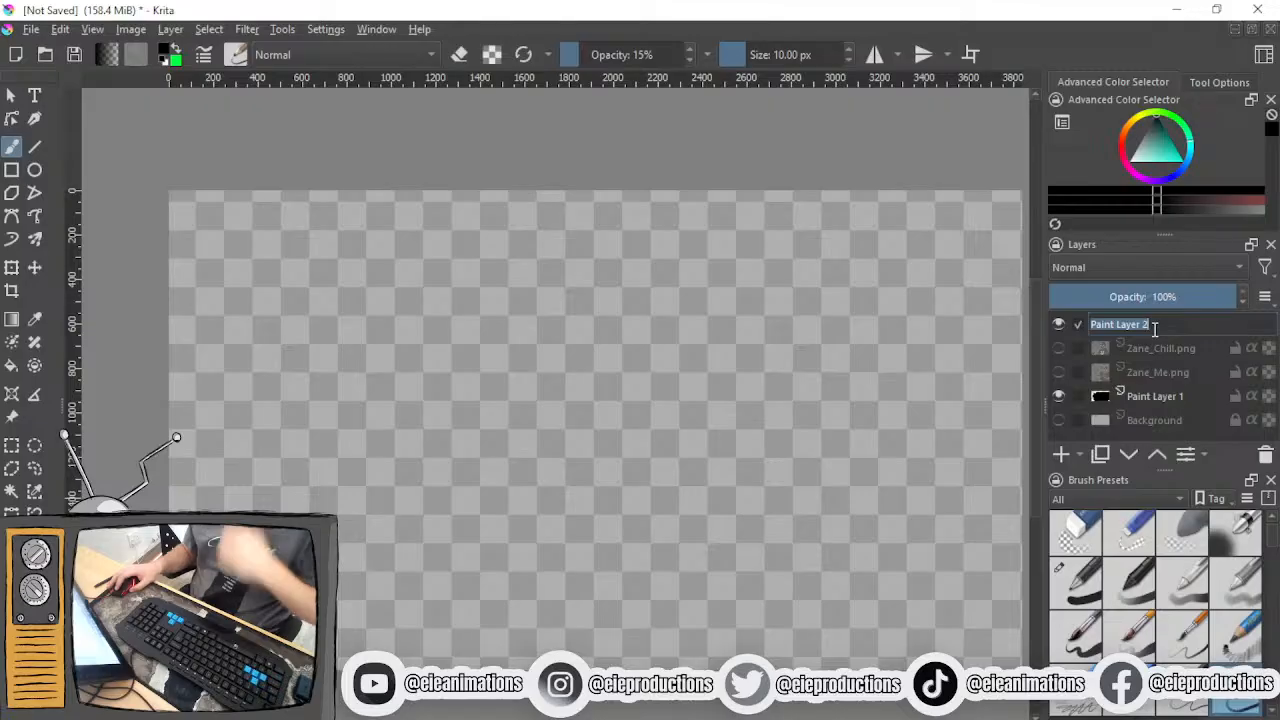
type("Sketch")
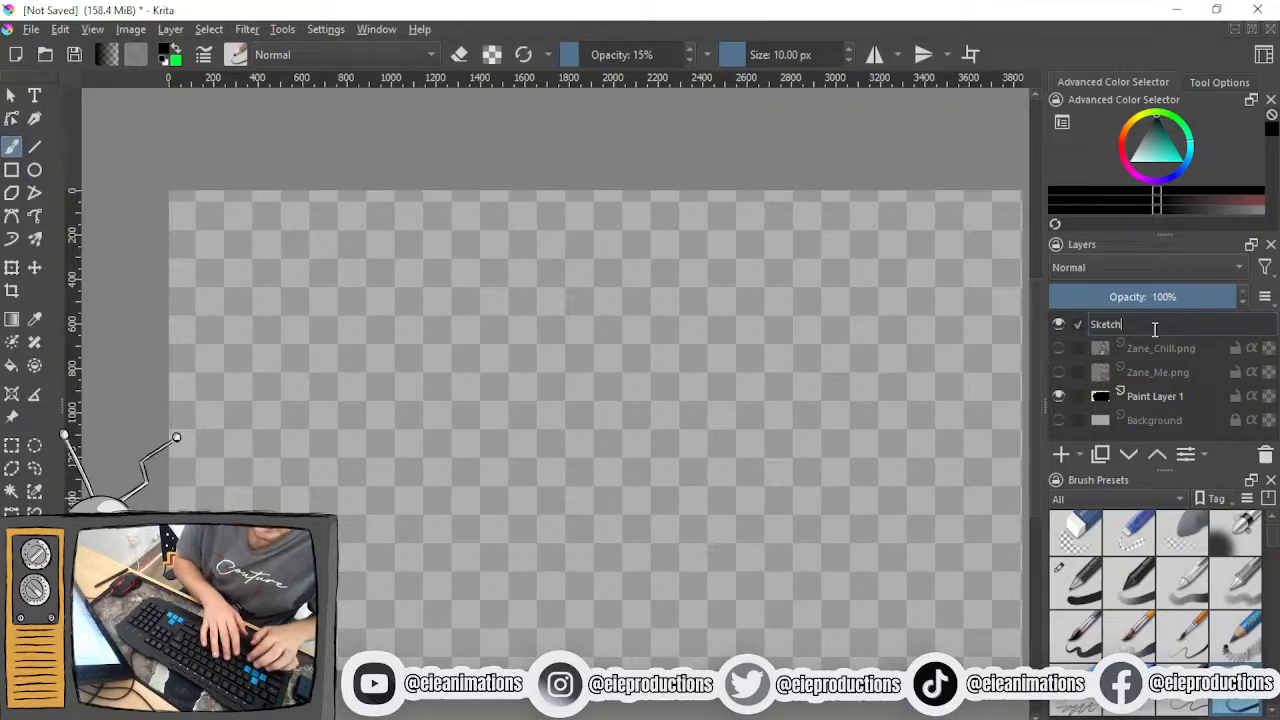
key("Return")
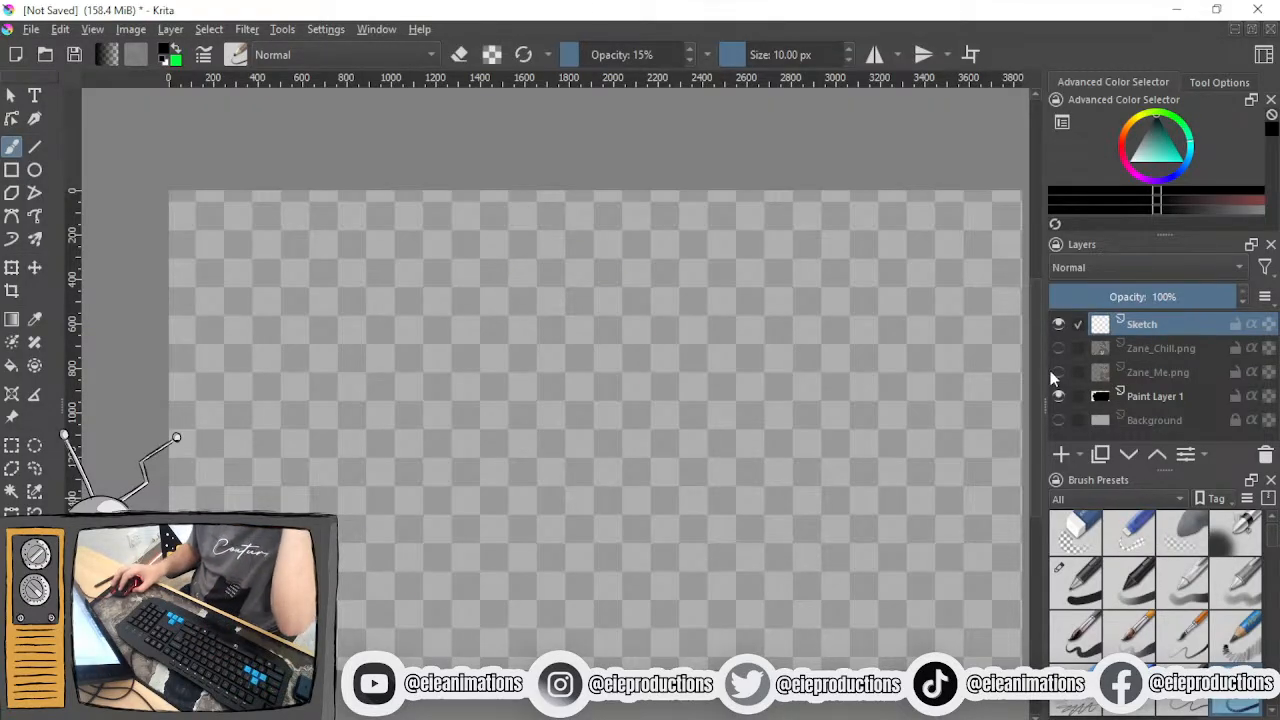
- Show the Zane_Me.png layer, scale the figure down and place it along the canvas's left edge
left_click(1058, 372)
left_click(1157, 372)
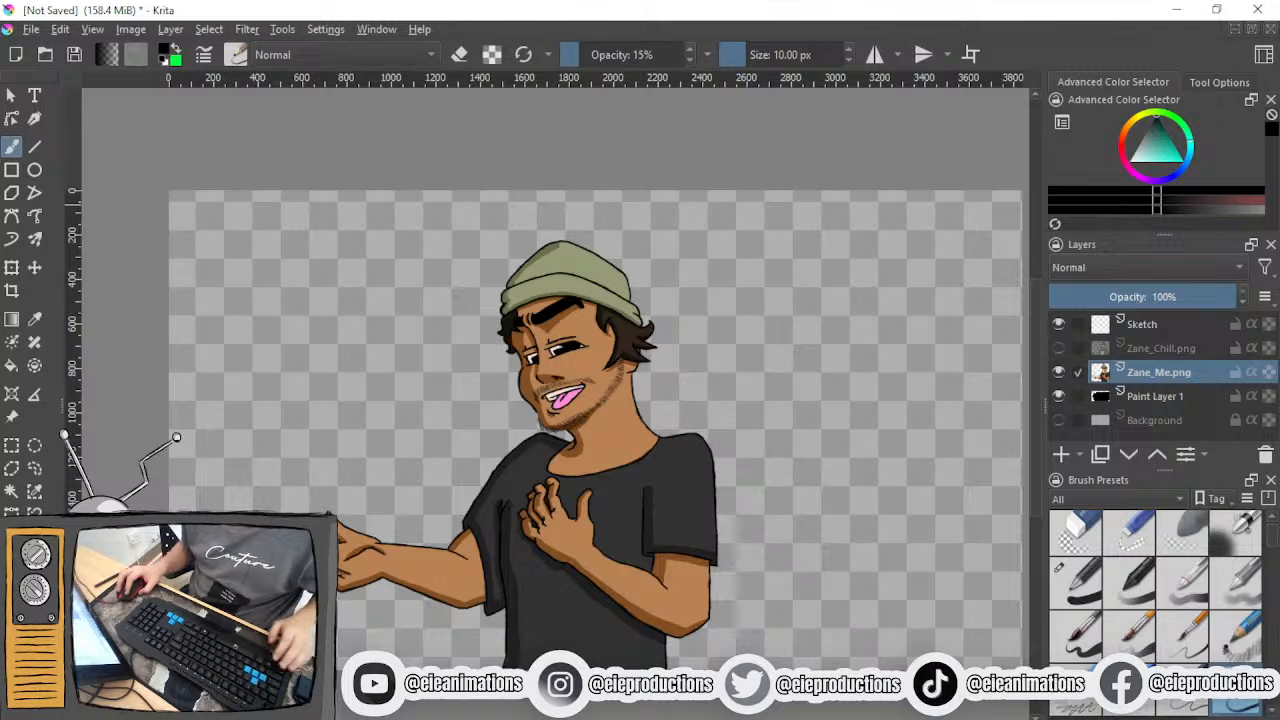
left_click(12, 268)
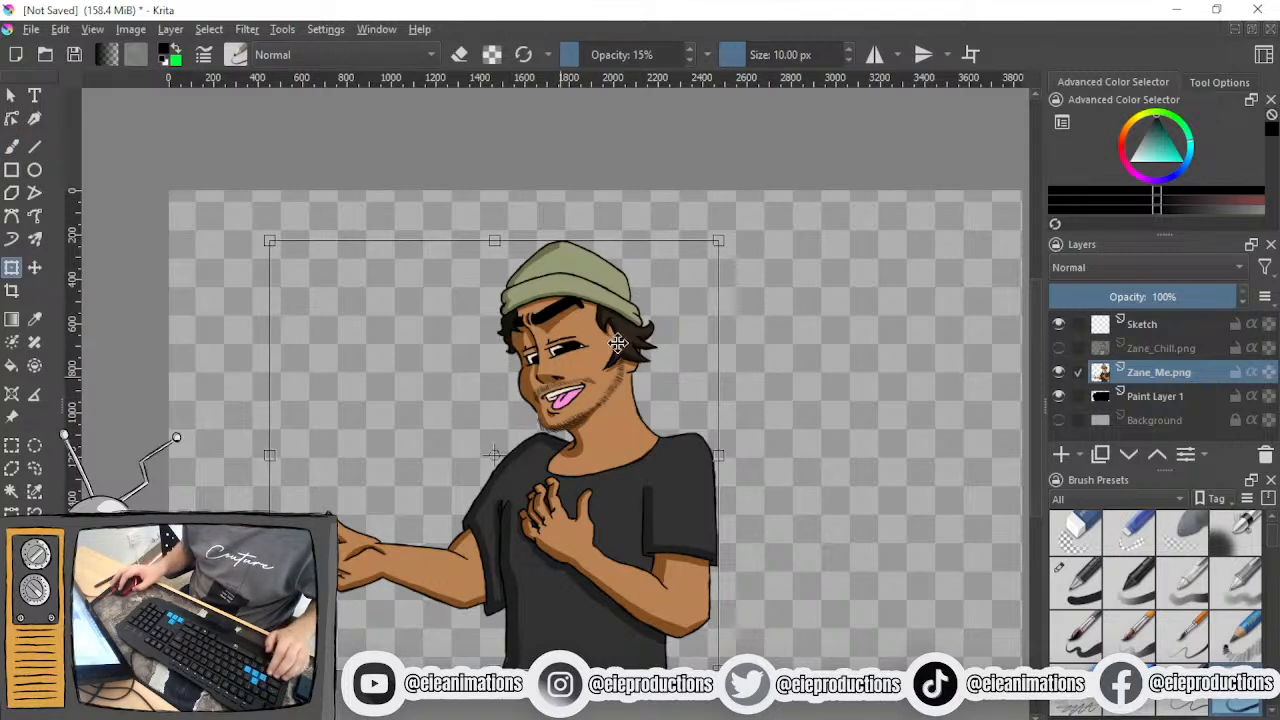
left_click_drag(719, 241, 592, 362)
left_click_drag(517, 460, 404, 331)
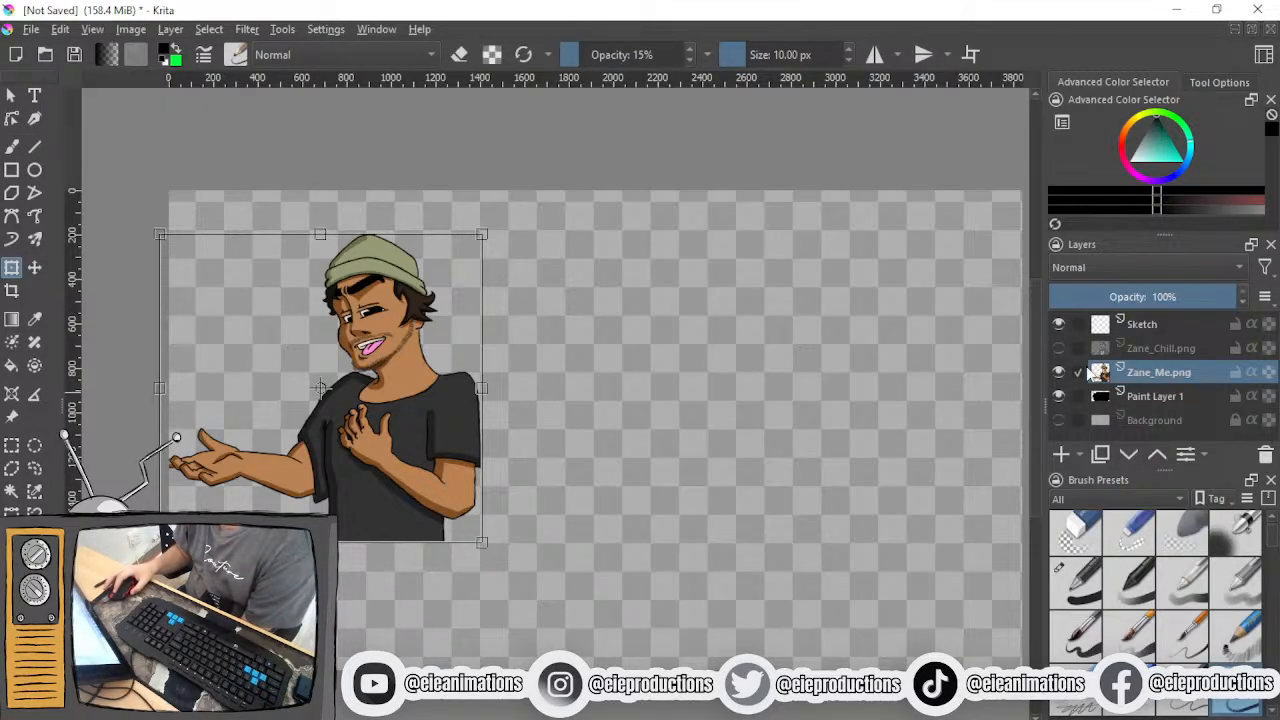
- Show the Zane_Chill.png layer and lower its opacity to 40% as a tracing guide
mouse_move(1088, 370)
mouse_move(1064, 345)
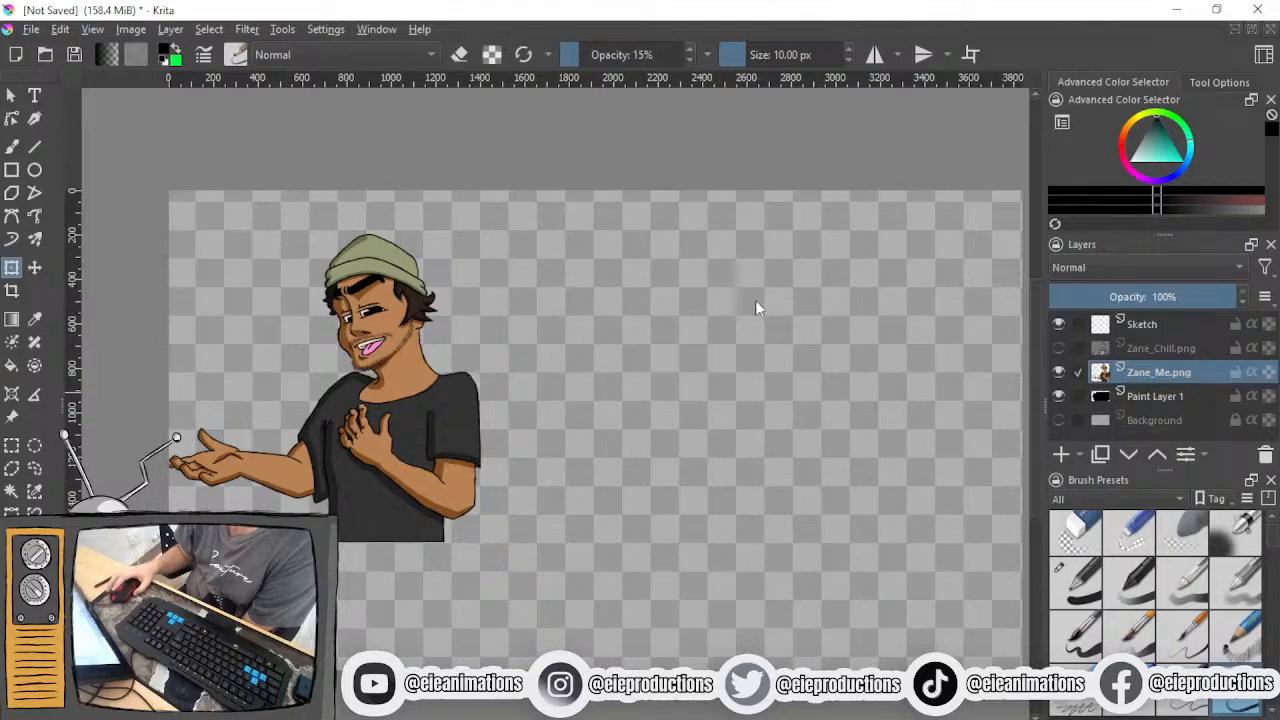
left_click(1060, 347)
left_click(1163, 348)
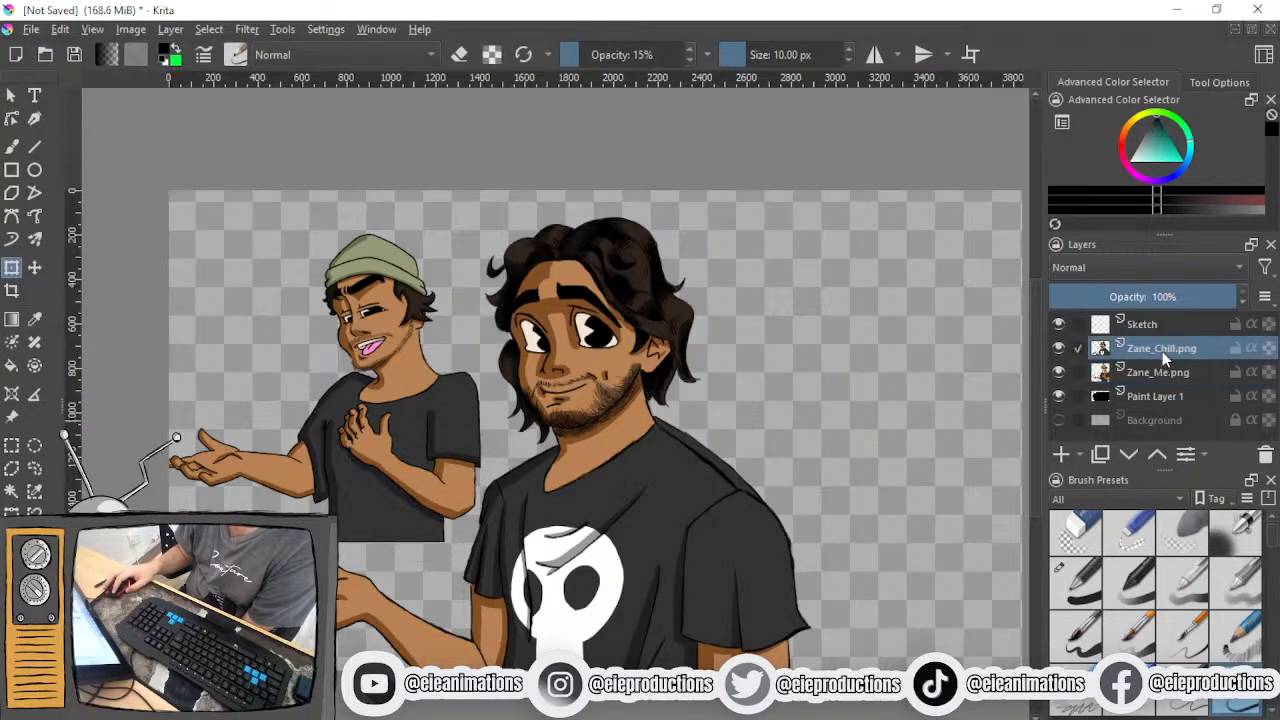
left_click(1142, 294)
left_click_drag(1138, 303, 1123, 303)
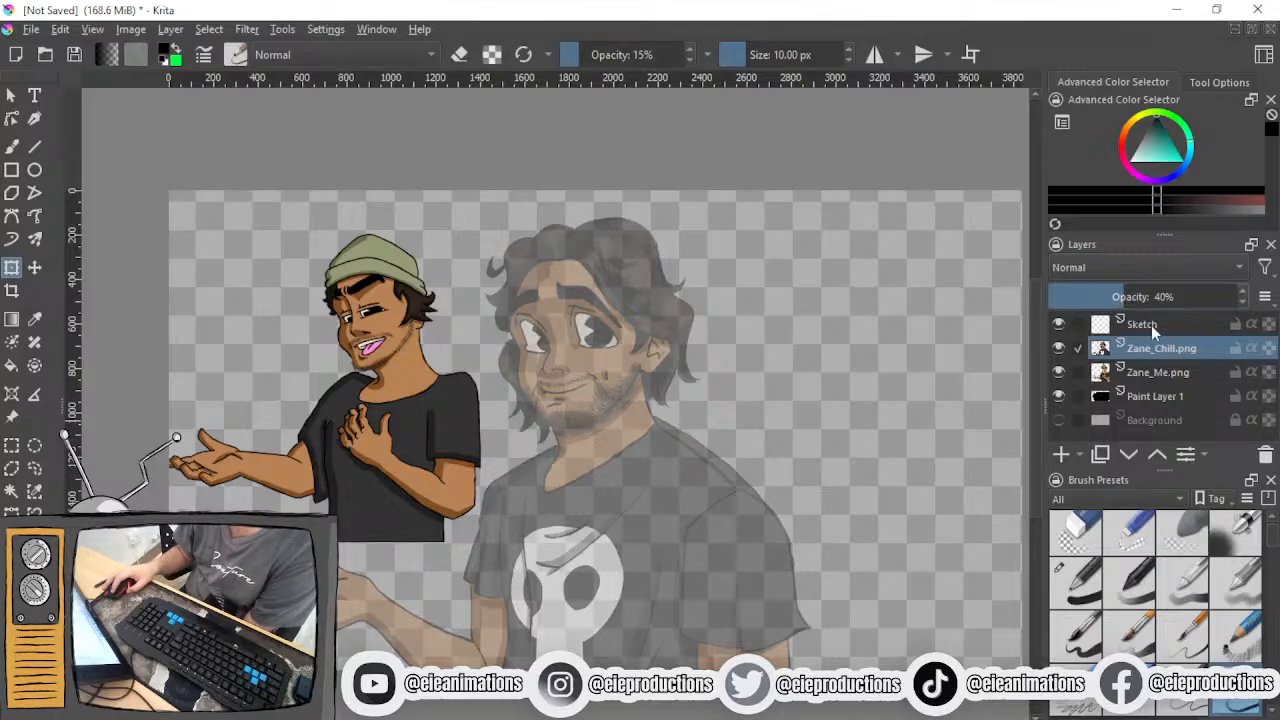
- Activate the Sketch layer and the Freehand Brush tool for drawing over the faded Zane_Chill face
left_click(1150, 324)
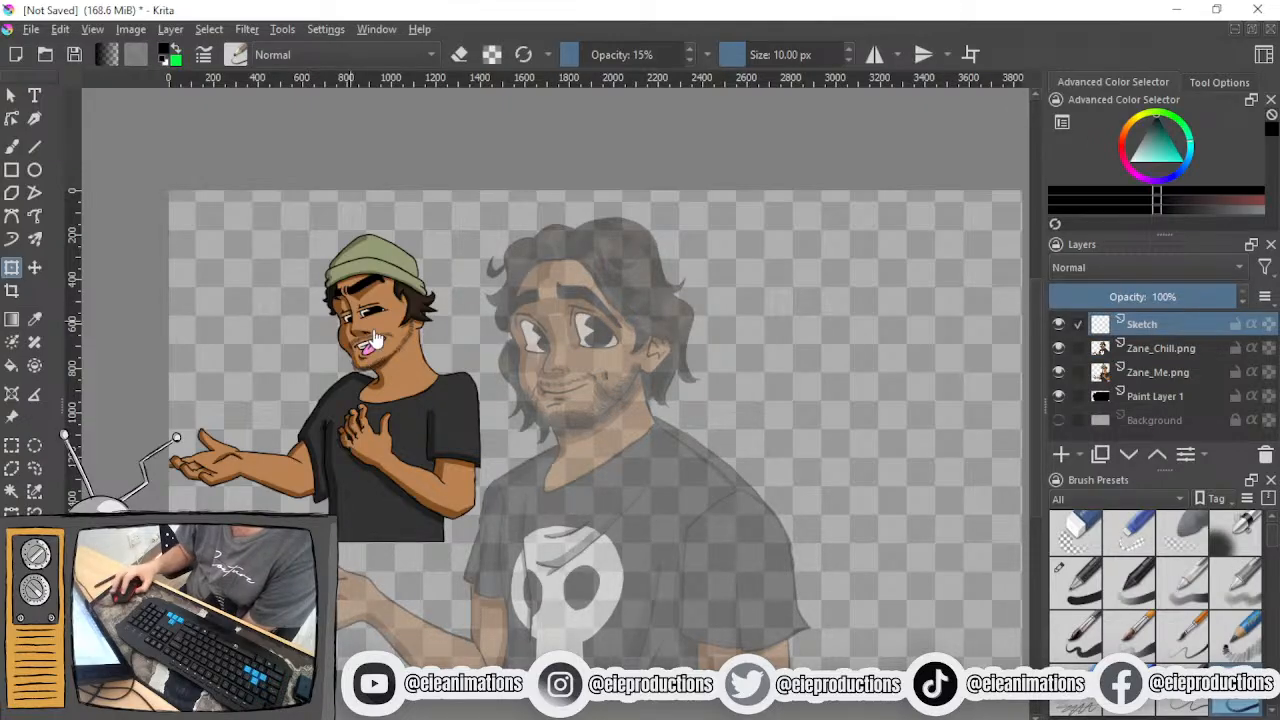
left_click(12, 147)
scroll(562, 402, "up", 2)
left_click_drag(560, 402, 402, 447)
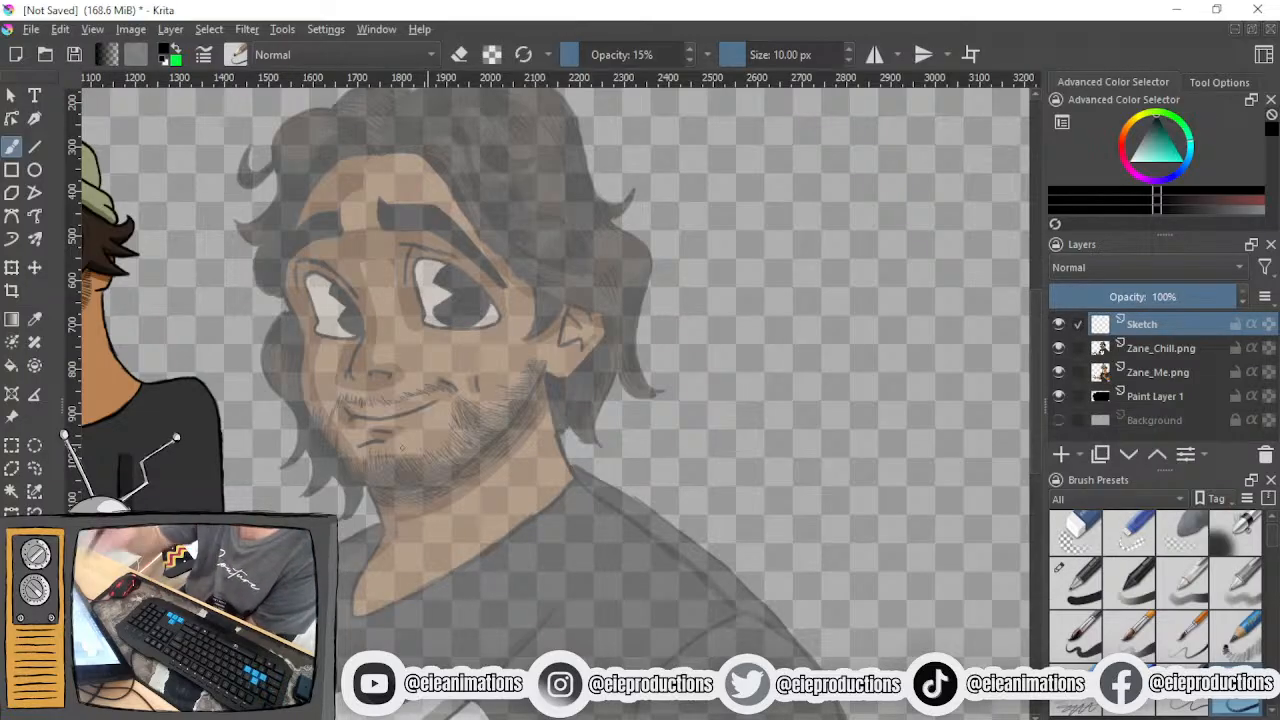
left_click_drag(372, 155, 366, 252)
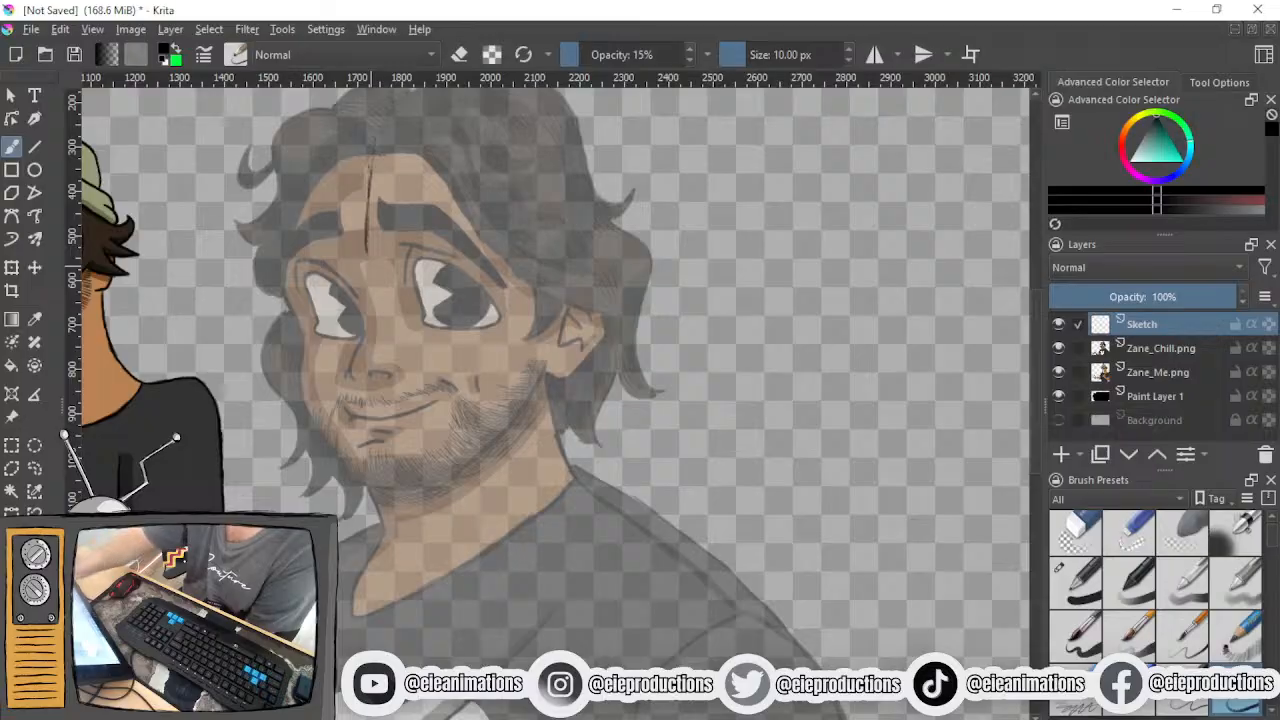
key("ctrl+z")
key("ctrl+z")
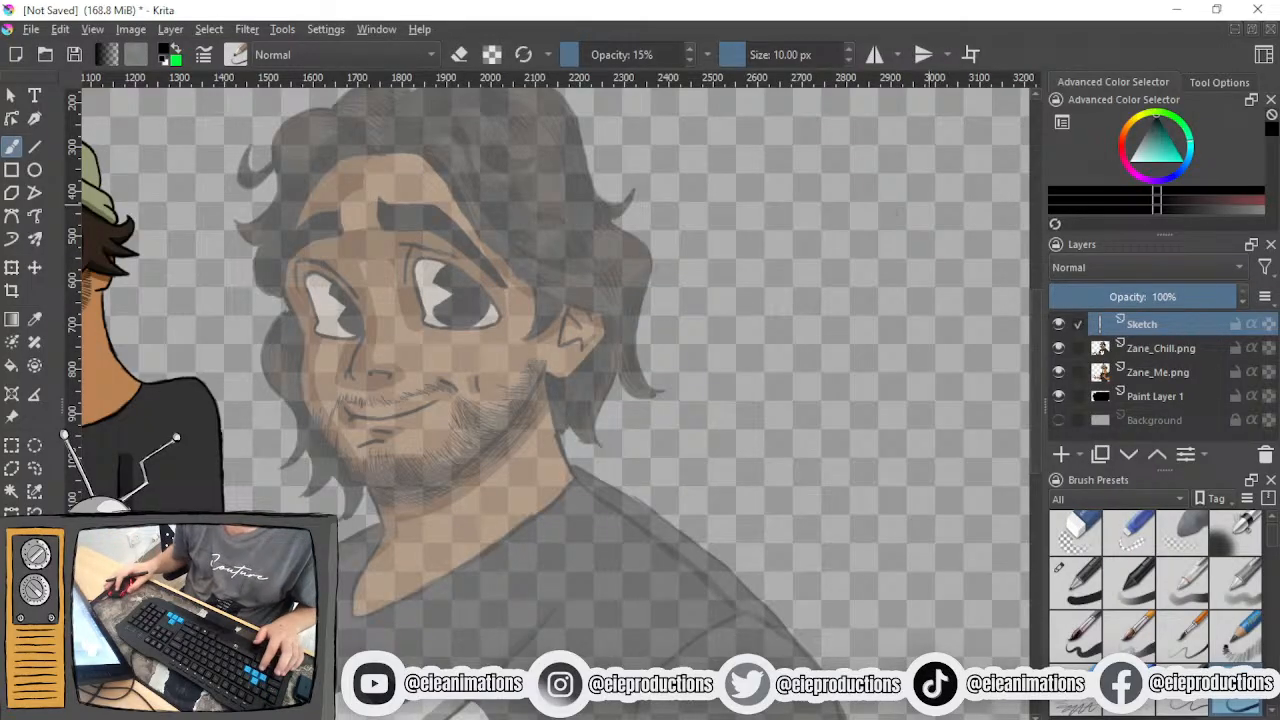
- Set the brush colour to cyan and sketch the vertical centre line and horizontal eye line across the face
mouse_move(1160, 153)
left_mouse_down()
mouse_move(1186, 168)
mouse_move(1196, 157)
left_mouse_up()
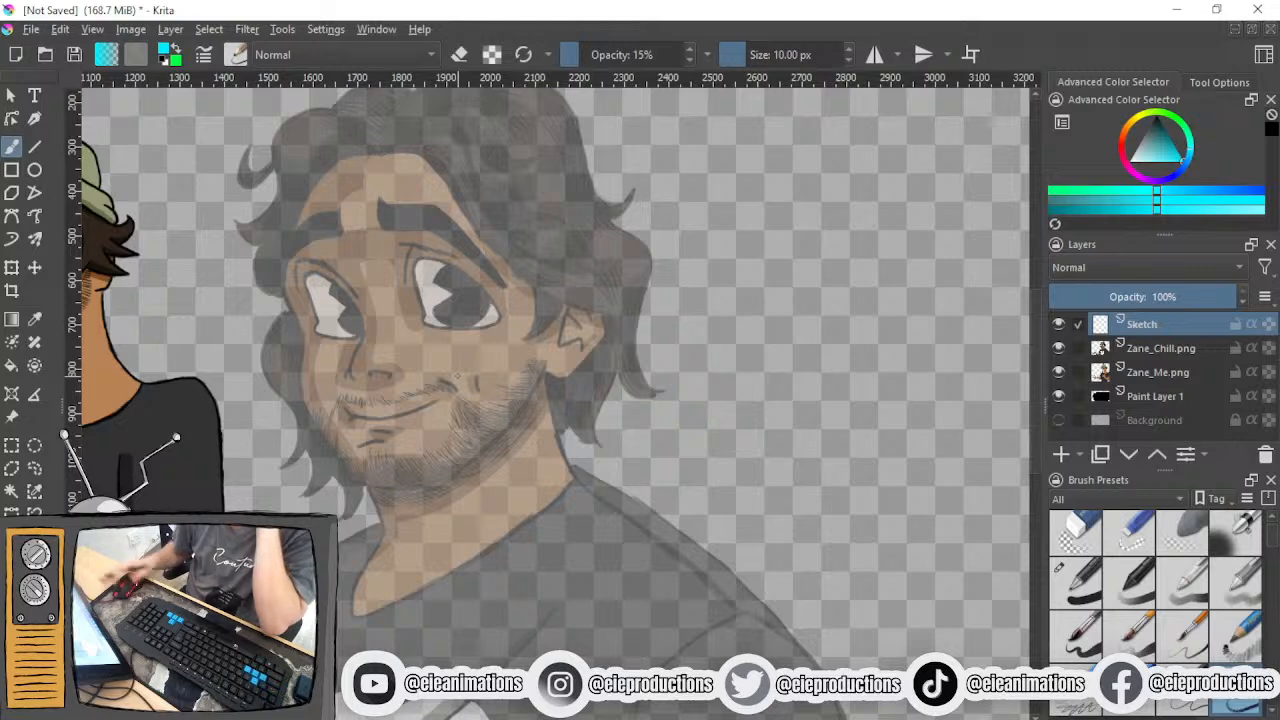
left_click_drag(364, 140, 385, 480)
left_click_drag(312, 318, 497, 305)
- Sketch the round cranium construction circle around the face guidelines, from the hairline to the mouth
mouse_move(305, 170)
left_mouse_down()
mouse_move(285, 292)
mouse_move(350, 414)
left_mouse_up()
left_click_drag(292, 306, 352, 414)
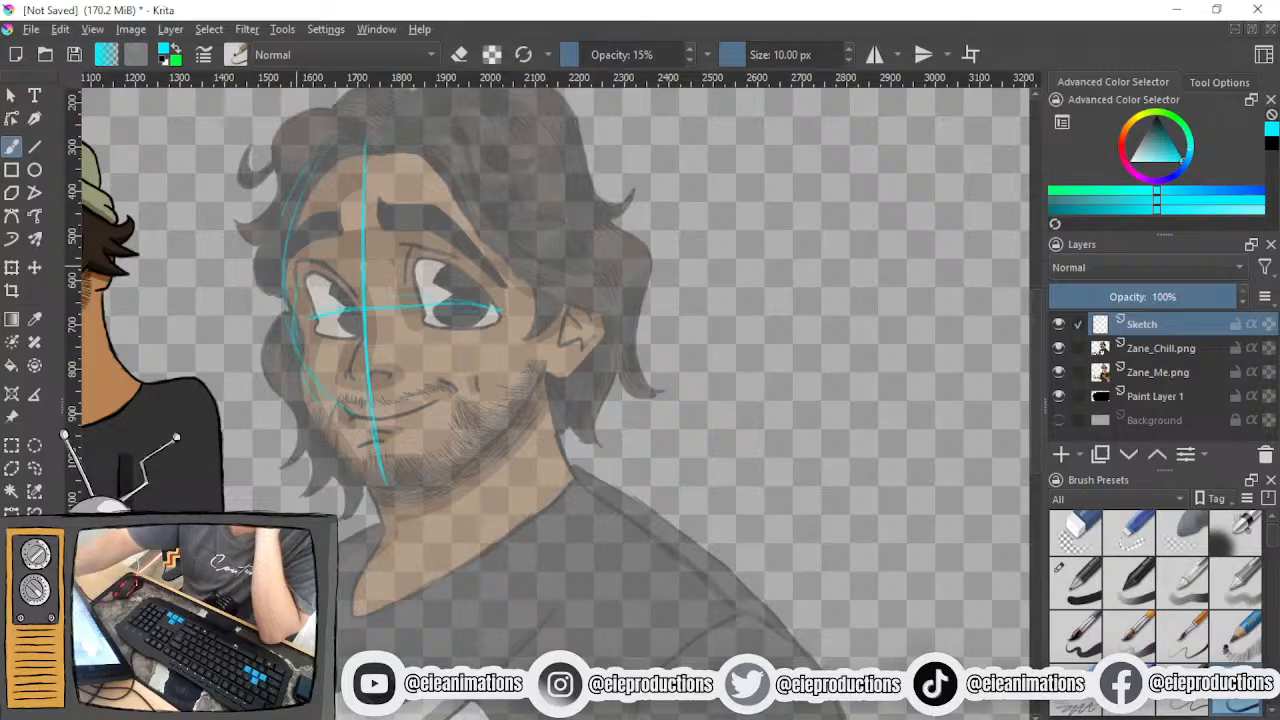
mouse_move(290, 232)
left_mouse_down()
mouse_move(452, 148)
mouse_move(464, 122)
left_mouse_up()
mouse_move(310, 165)
left_mouse_down()
mouse_move(530, 138)
mouse_move(574, 230)
mouse_move(556, 354)
left_mouse_up()
left_click_drag(384, 418, 522, 364)
left_click_drag(568, 298, 490, 398)
left_click_drag(550, 366, 450, 418)
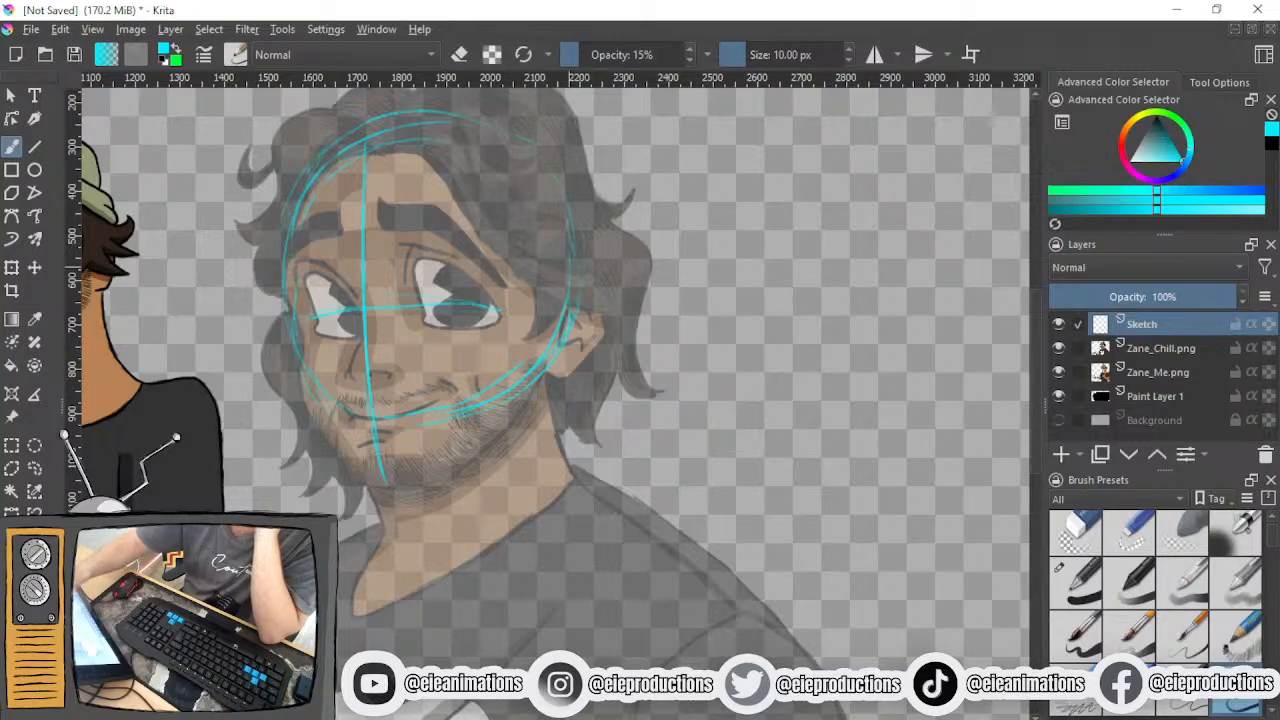
- Sketch the jaw and chin below the head circle and add the ear, checking against the Zane_Chill reference
left_click_drag(298, 362, 334, 446)
mouse_move(308, 384)
left_mouse_down()
mouse_move(368, 476)
mouse_move(430, 481)
left_mouse_up()
mouse_move(546, 372)
left_mouse_down()
mouse_move(416, 488)
mouse_move(494, 438)
left_mouse_up()
mouse_move(570, 270)
left_mouse_down()
mouse_move(619, 310)
mouse_move(614, 352)
mouse_move(553, 388)
left_mouse_up()
mouse_move(610, 258)
left_mouse_down()
mouse_move(612, 290)
mouse_move(600, 262)
mouse_move(616, 324)
left_mouse_up()
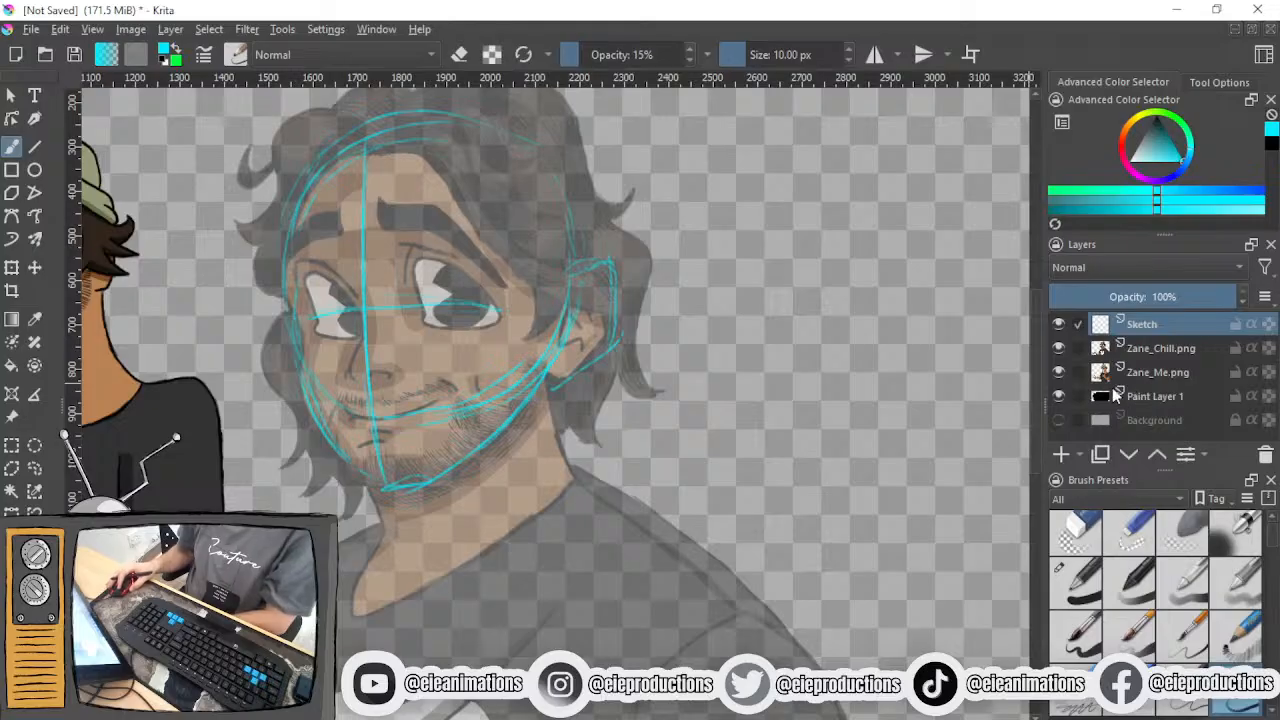
left_click(1065, 350)
left_click(1065, 350)
- Sketch the back of the neck and a curved spine line down the torso to the canvas's bottom edge
left_click_drag(617, 435, 666, 237)
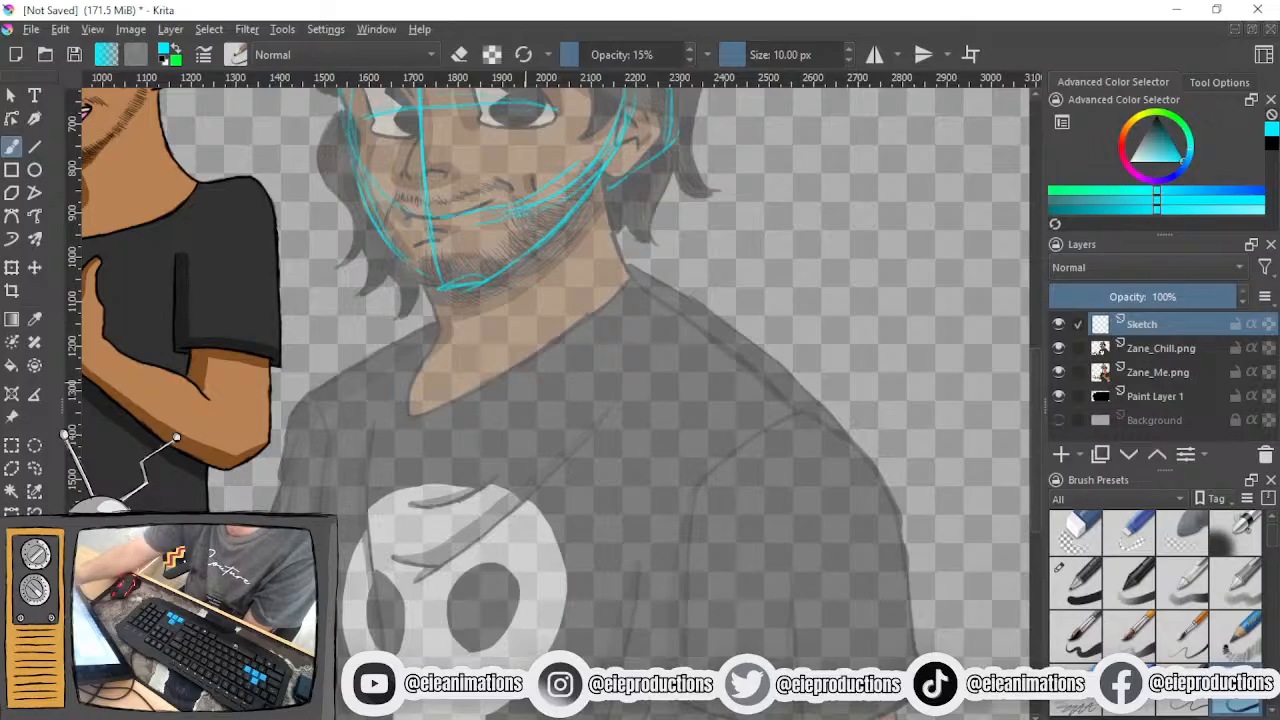
mouse_move(577, 232)
left_mouse_down()
mouse_move(588, 330)
mouse_move(612, 364)
left_mouse_up()
mouse_move(579, 262)
left_mouse_down()
mouse_move(629, 349)
mouse_move(591, 288)
mouse_move(619, 334)
mouse_move(630, 400)
left_mouse_up()
mouse_move(610, 316)
left_mouse_down()
mouse_move(626, 444)
mouse_move(624, 288)
mouse_move(597, 494)
mouse_move(568, 596)
left_mouse_up()
left_click_drag(610, 408, 571, 610)
left_click_drag(615, 362, 587, 491)
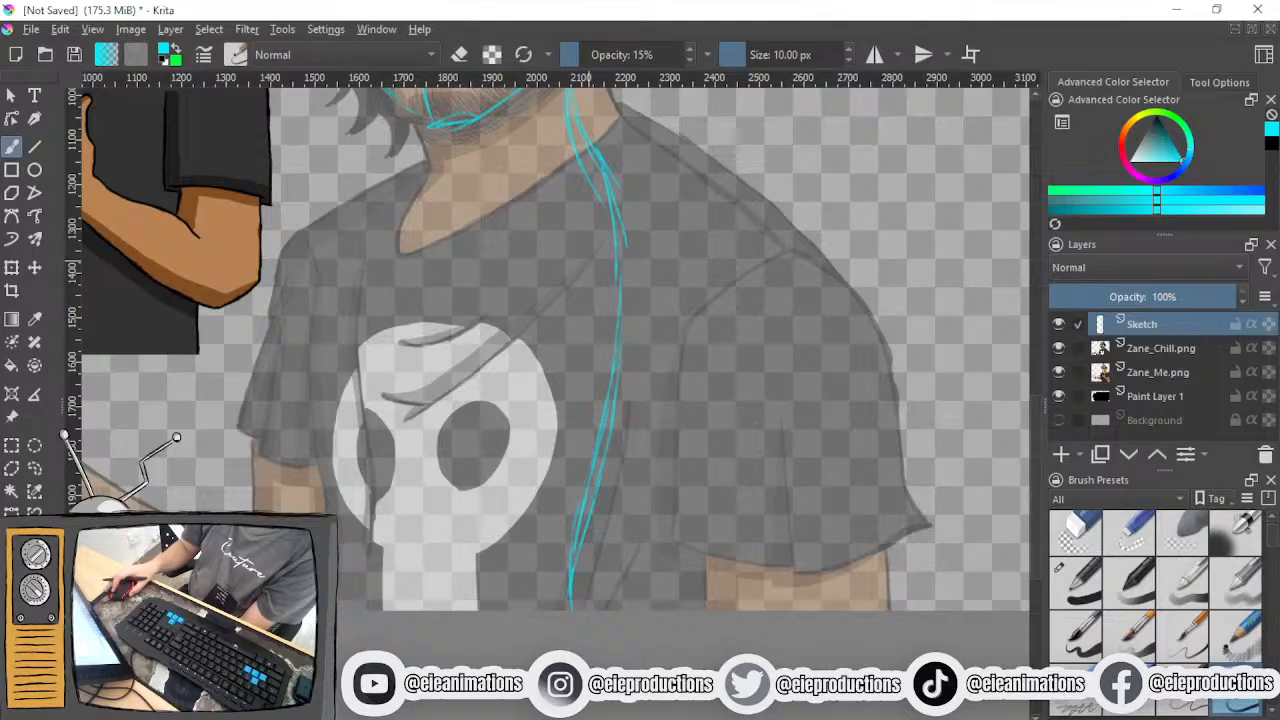
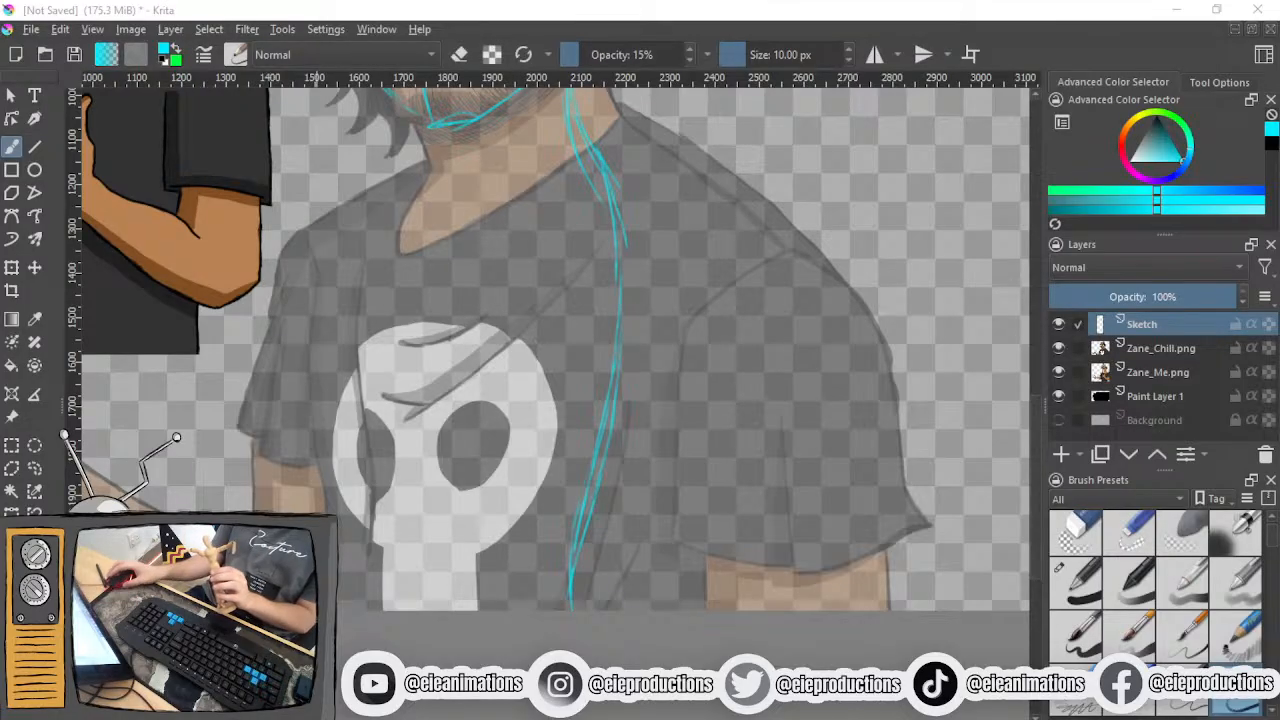
- Examine the neck, spine and torso area of the sketch against the reference layers
scroll(494, 655, "down", 2)
left_click_drag(456, 469, 507, 546)
scroll(507, 546, "up", 2)
left_click_drag(508, 597, 582, 320)
scroll(540, 454, "up", 1)
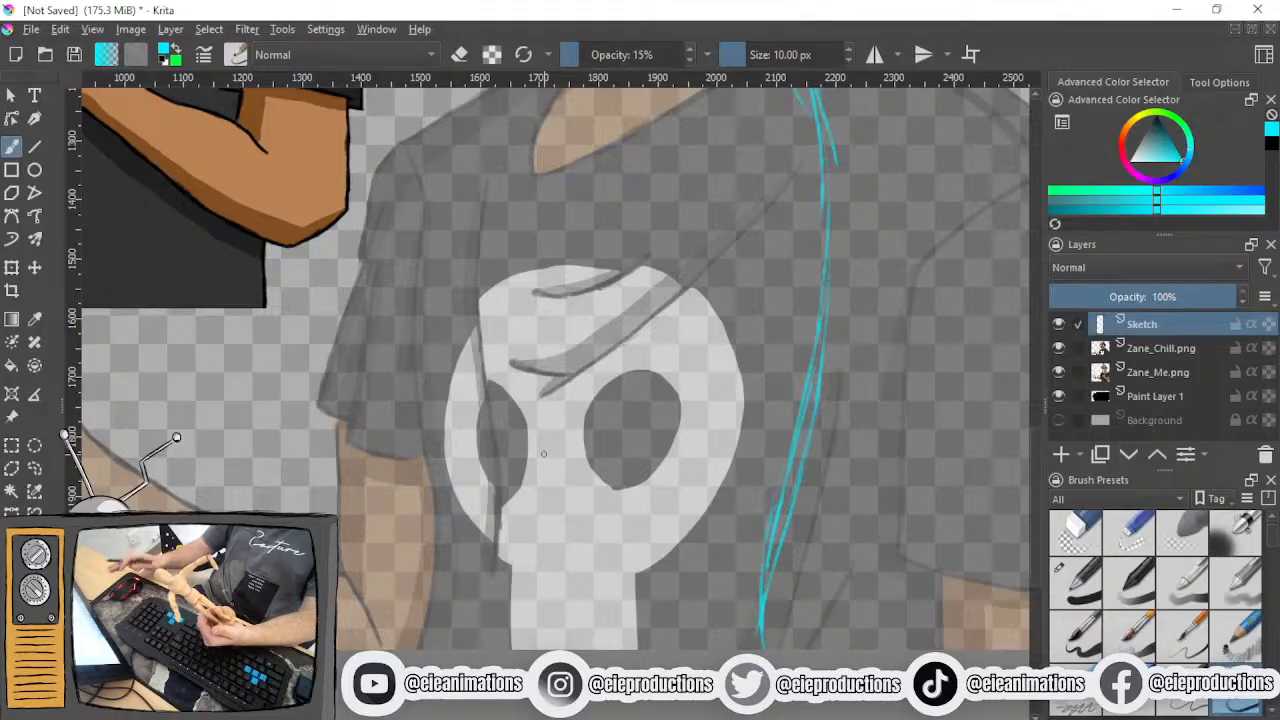
scroll(588, 483, "down", 3)
left_click_drag(572, 468, 459, 495)
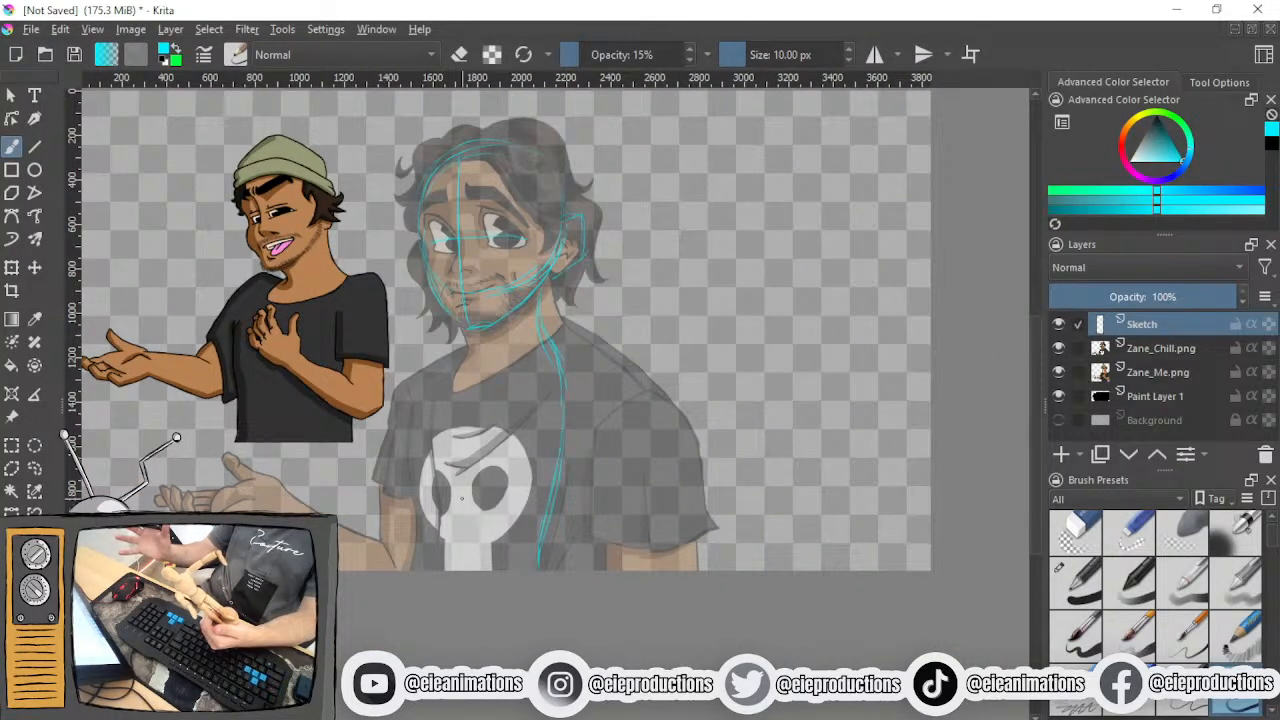
scroll(461, 497, "up", 1)
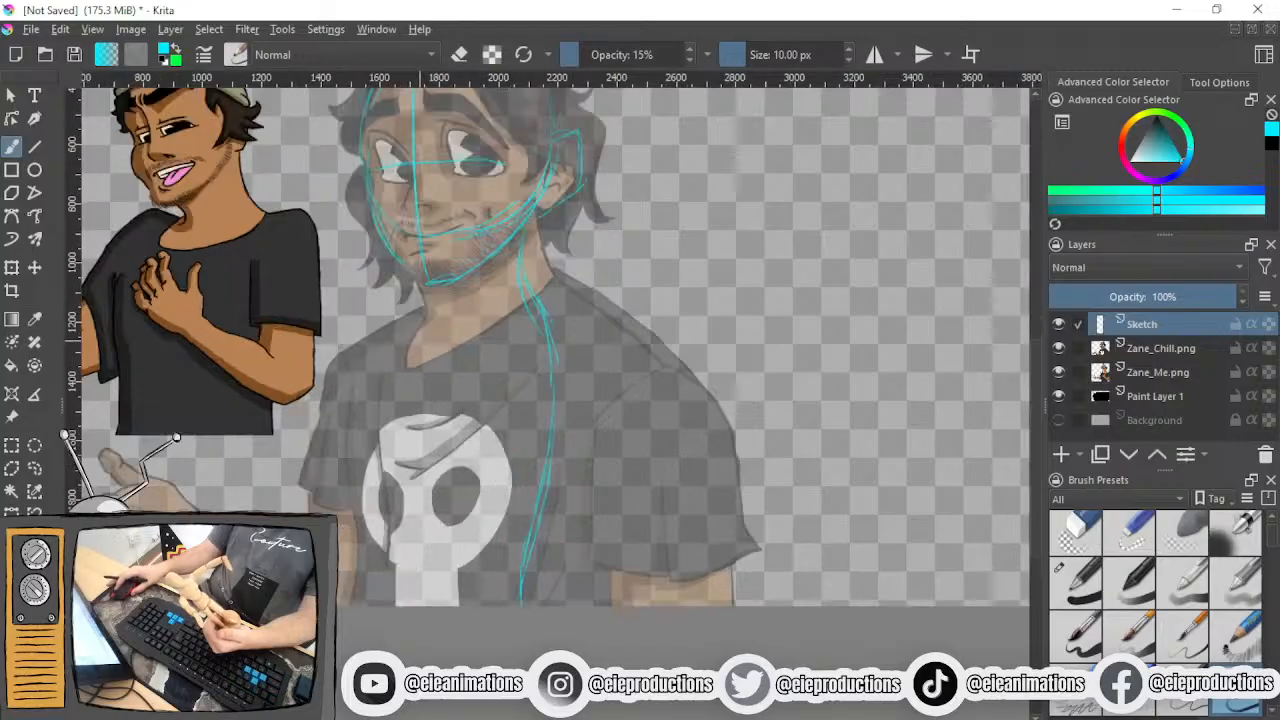
scroll(586, 466, "up", 1)
scroll(533, 476, "up", 1)
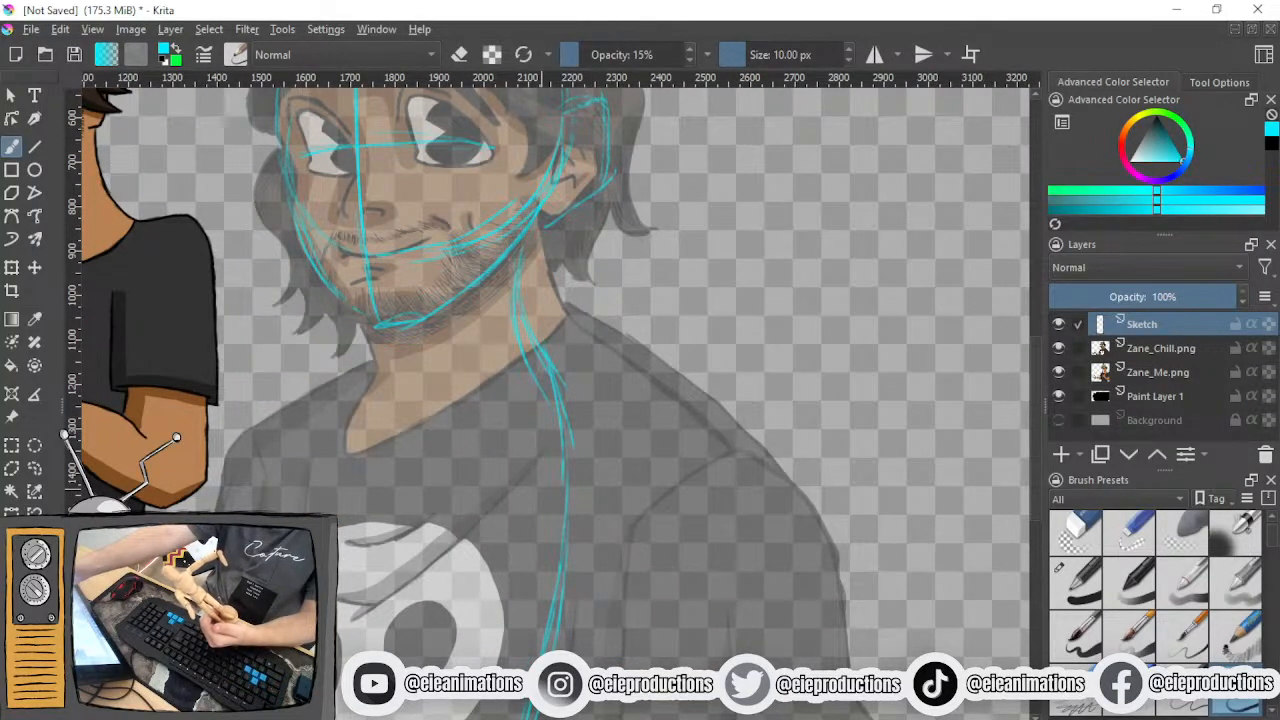
mouse_move(545, 224)
left_mouse_down()
mouse_move(553, 292)
mouse_move(524, 345)
left_mouse_up()
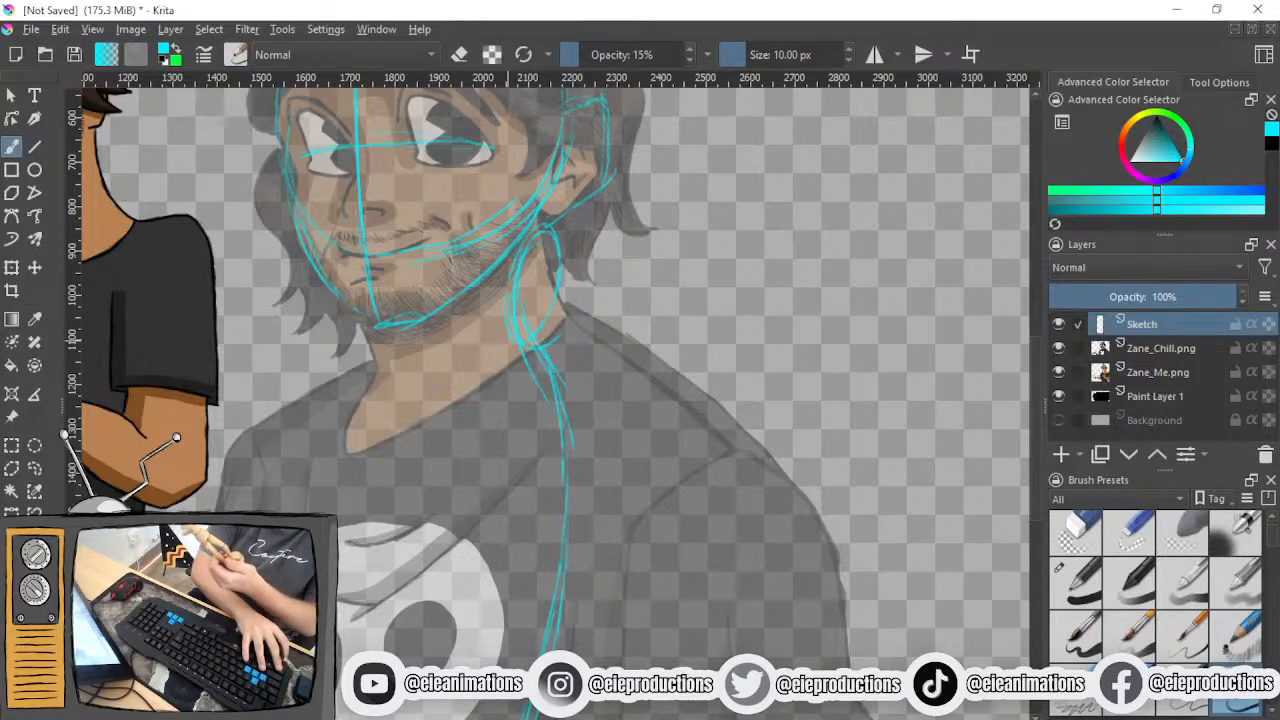
key("ctrl+z")
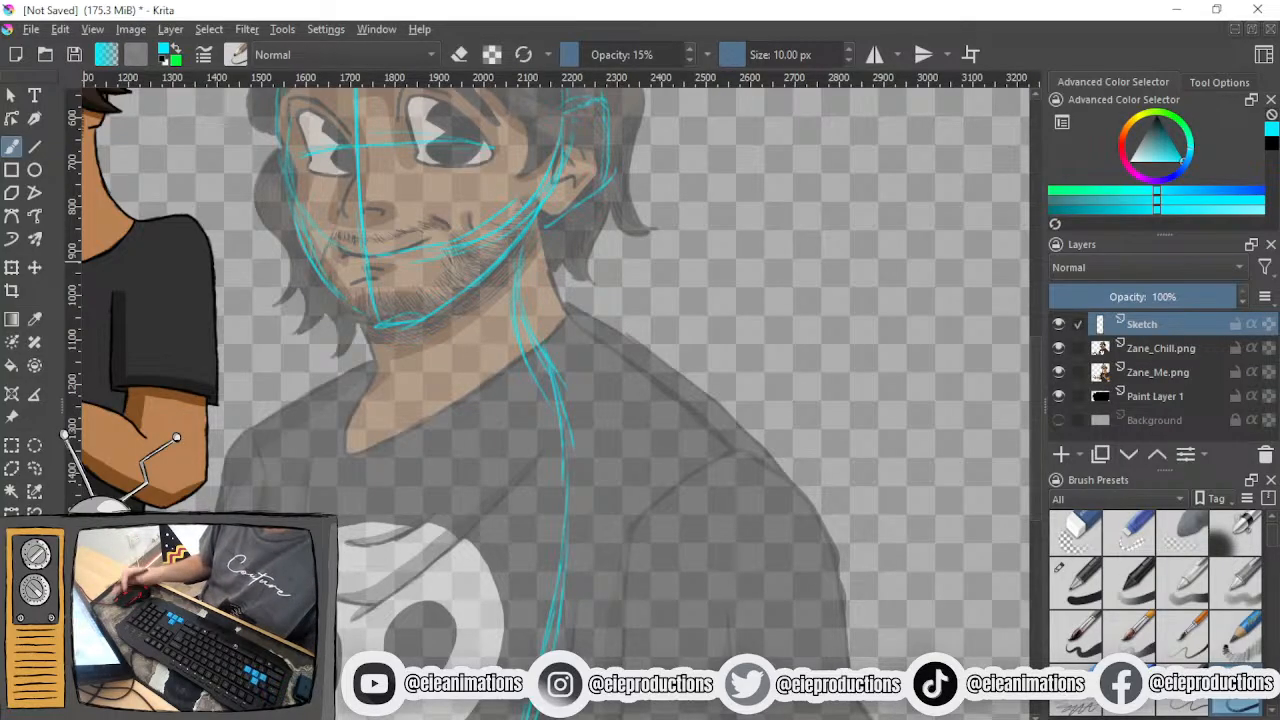
left_click_drag(401, 366, 332, 349)
mouse_move(470, 194)
left_mouse_down()
mouse_move(488, 270)
mouse_move(512, 300)
left_mouse_up()
left_click_drag(285, 300, 301, 380)
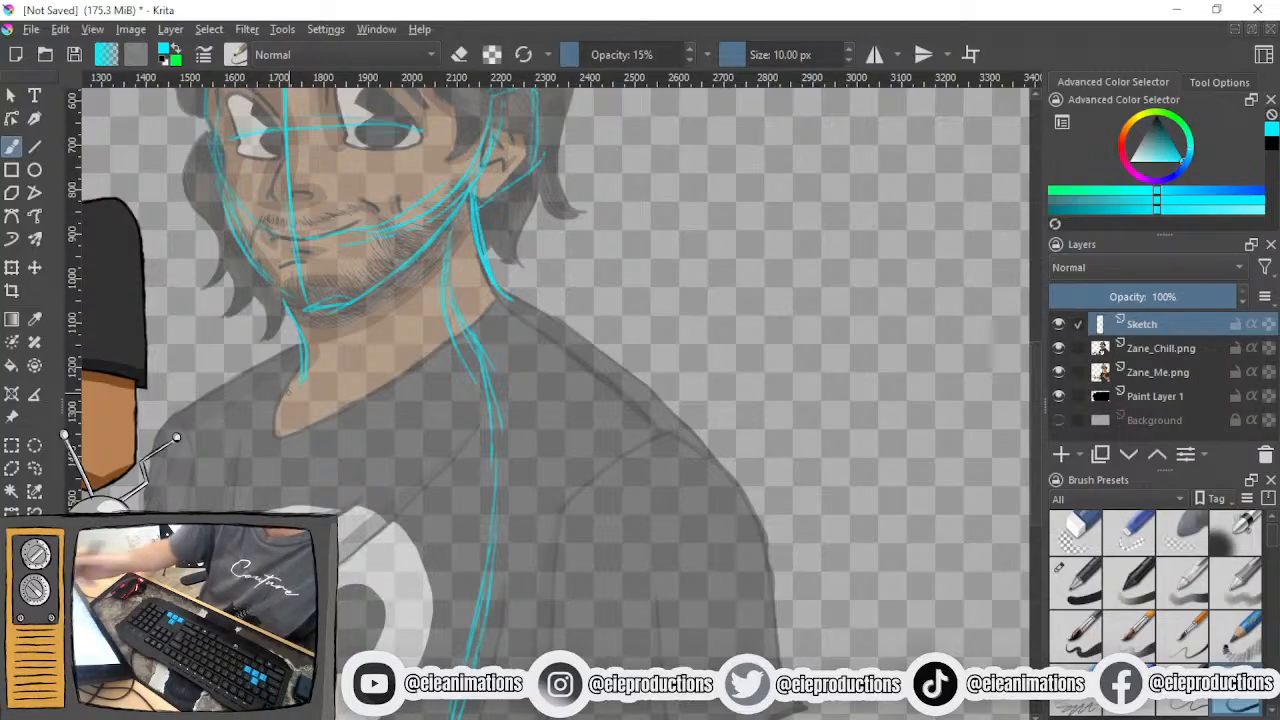
key("ctrl+z")
key("ctrl+z")
key("ctrl+z")
key("ctrl+z")
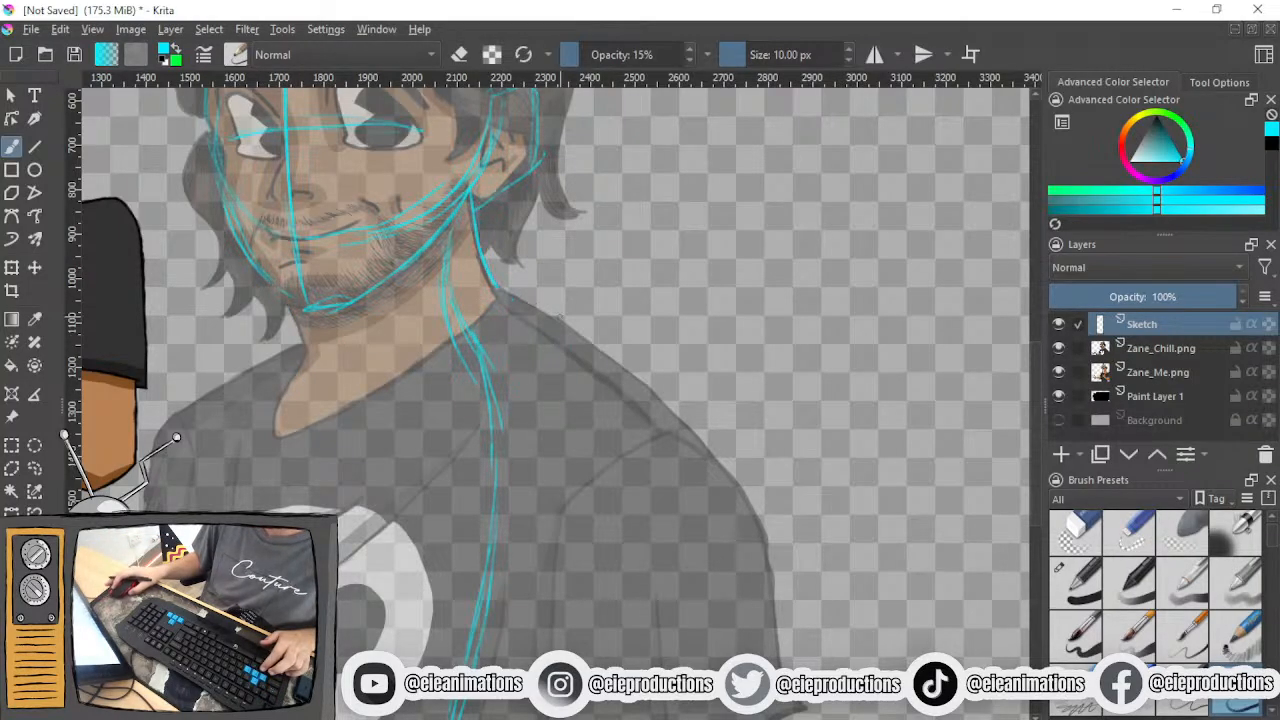
left_click_drag(559, 315, 581, 230)
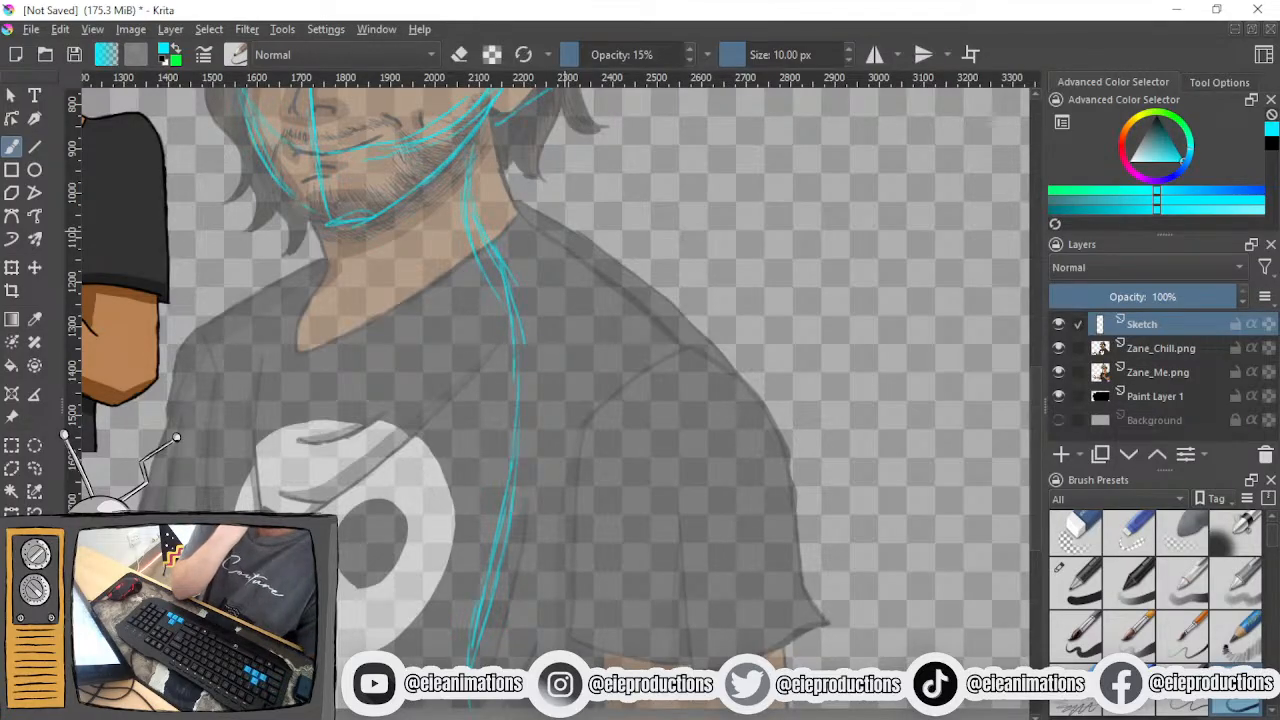
left_click_drag(391, 222, 396, 238)
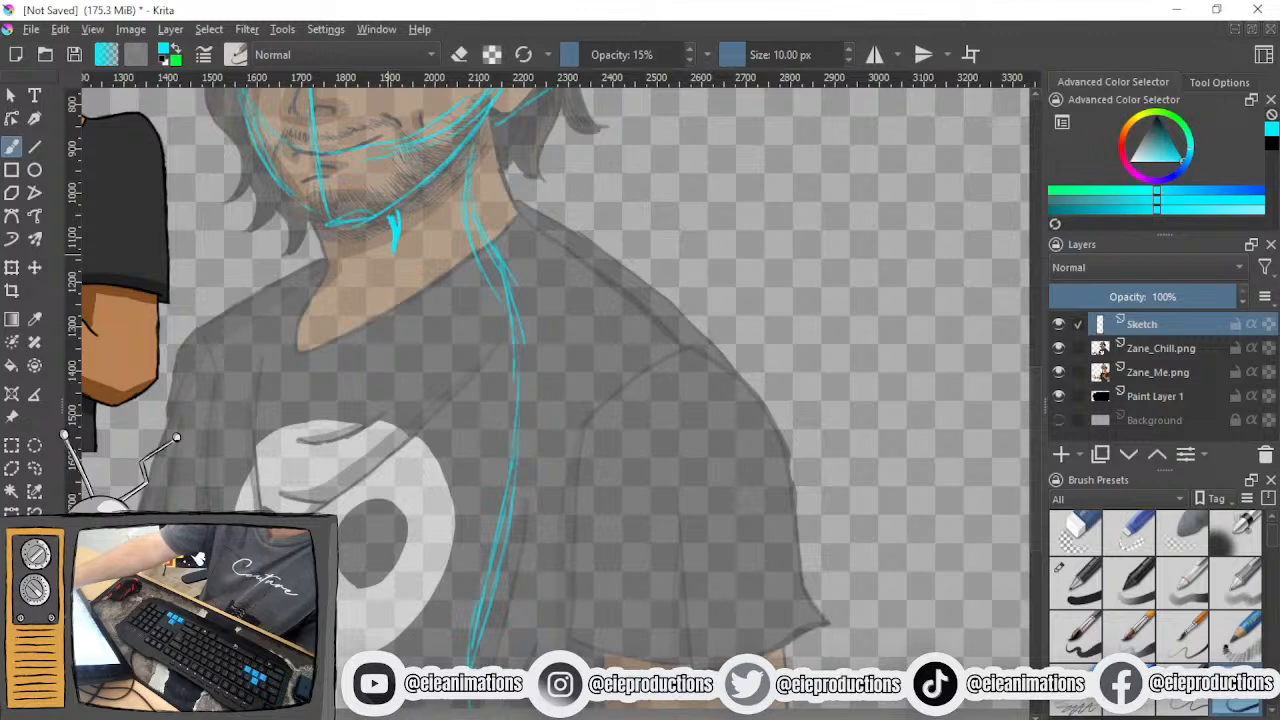
left_click_drag(388, 253, 344, 393)
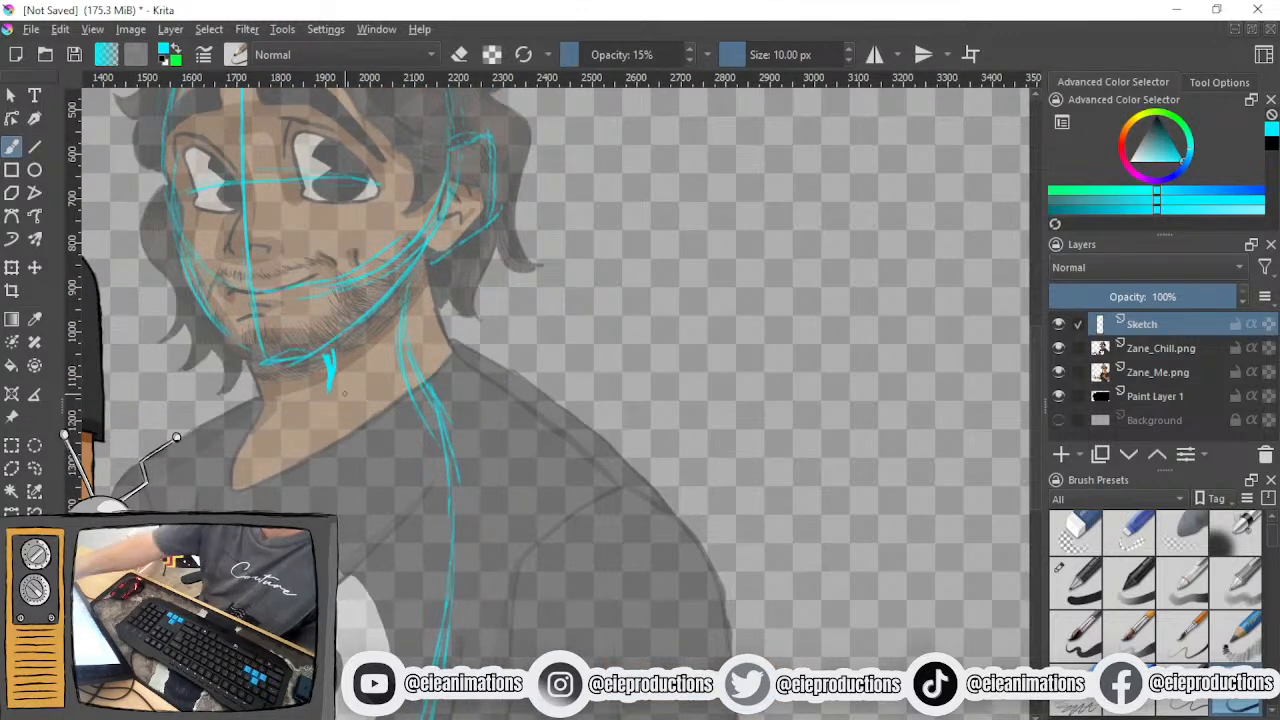
left_click_drag(439, 258, 472, 346)
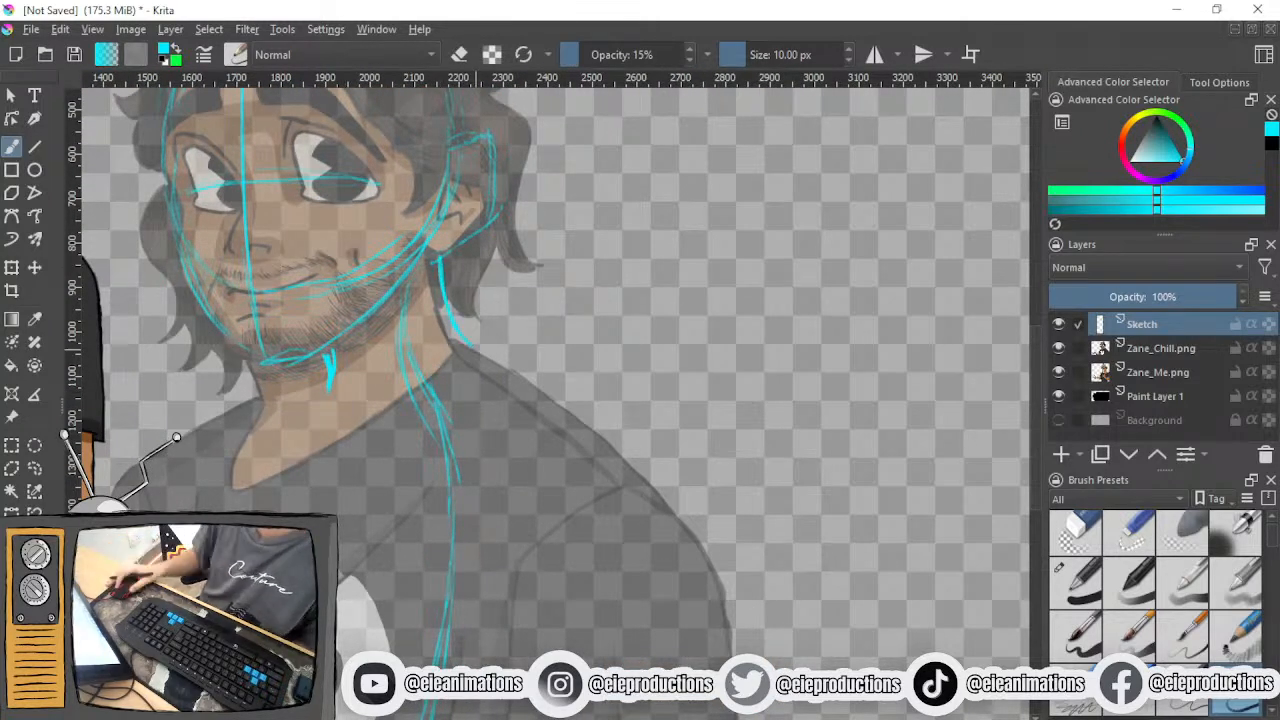
key("ctrl+z")
key("ctrl+z")
- Sketch a neck line ending in a small joint at the throat, with a shoulder line sloping away on each side
scroll(421, 340, "down", 3)
left_click_drag(417, 364, 399, 342)
scroll(408, 328, "up", 2)
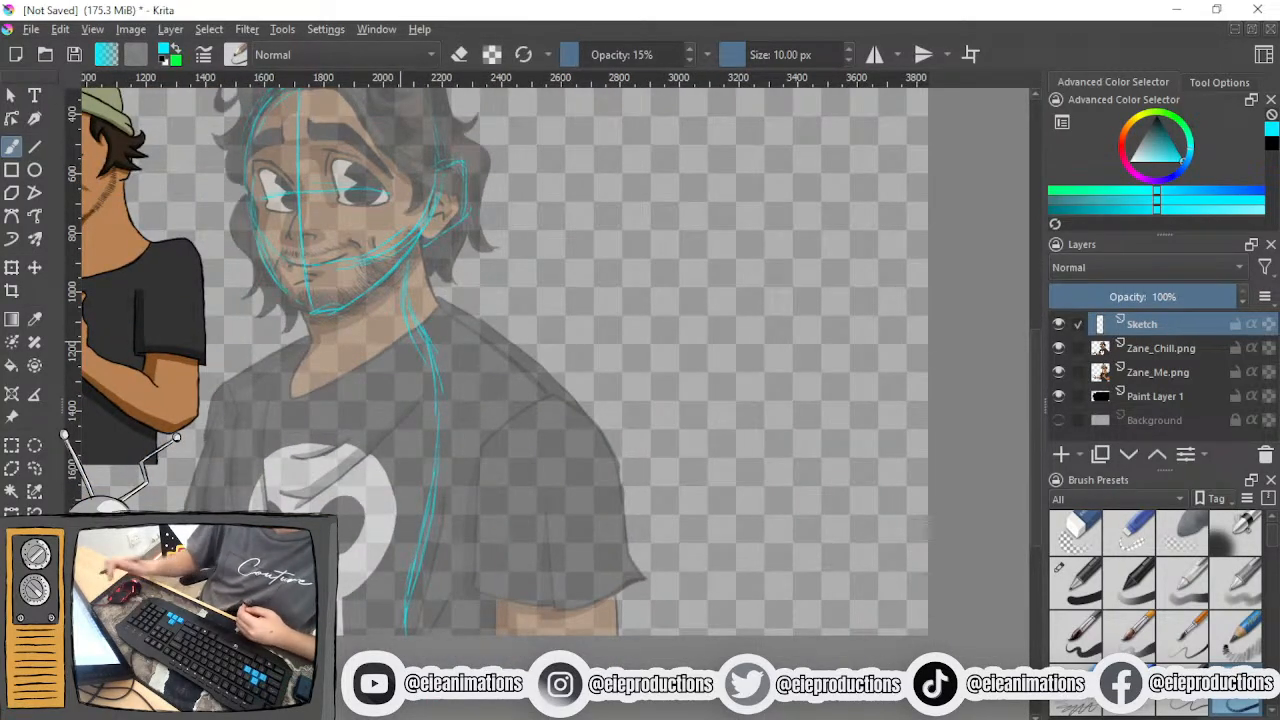
left_click_drag(378, 288, 380, 330)
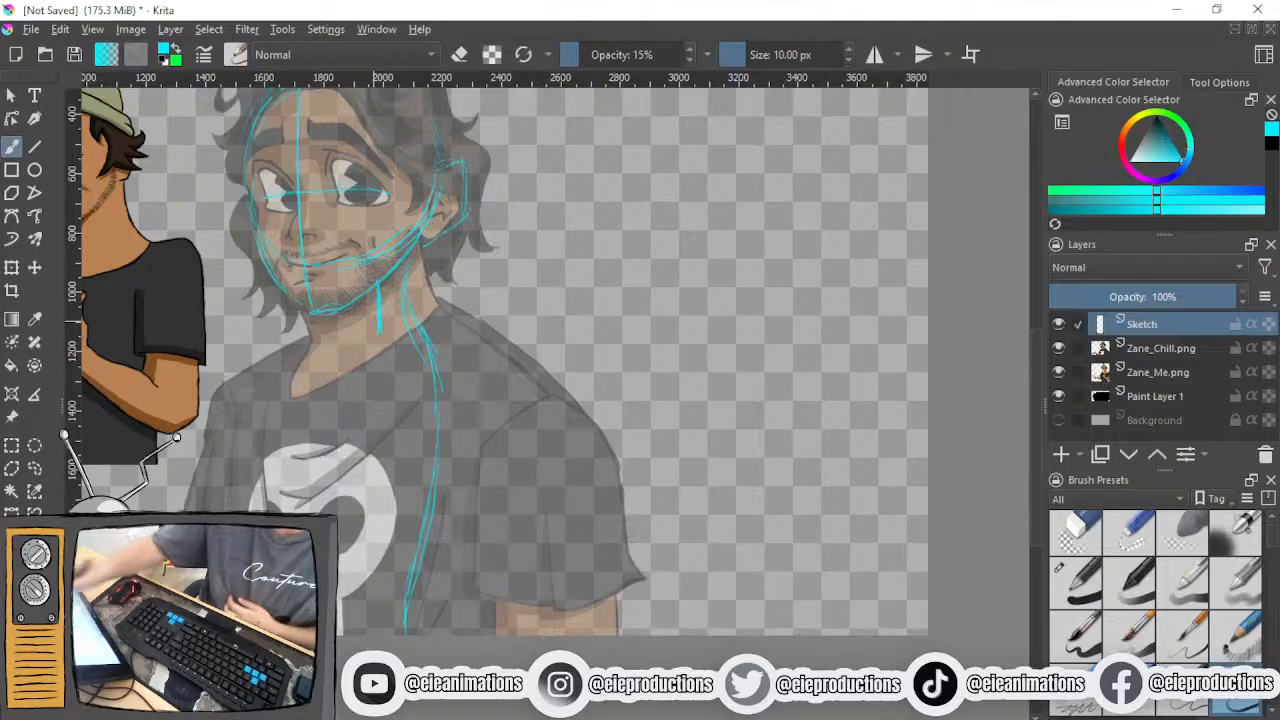
mouse_move(373, 318)
left_mouse_down()
mouse_move(375, 336)
mouse_move(385, 327)
left_mouse_up()
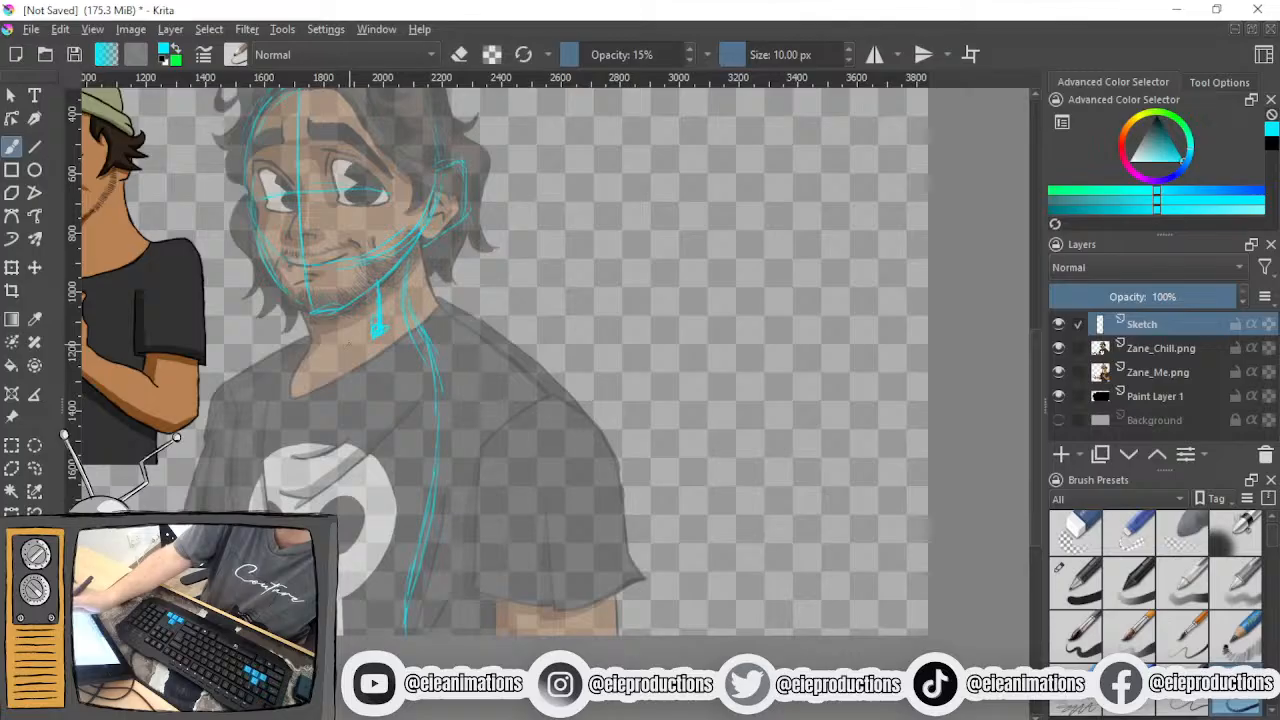
mouse_move(260, 381)
left_mouse_down()
mouse_move(475, 387)
mouse_move(510, 410)
left_mouse_up()
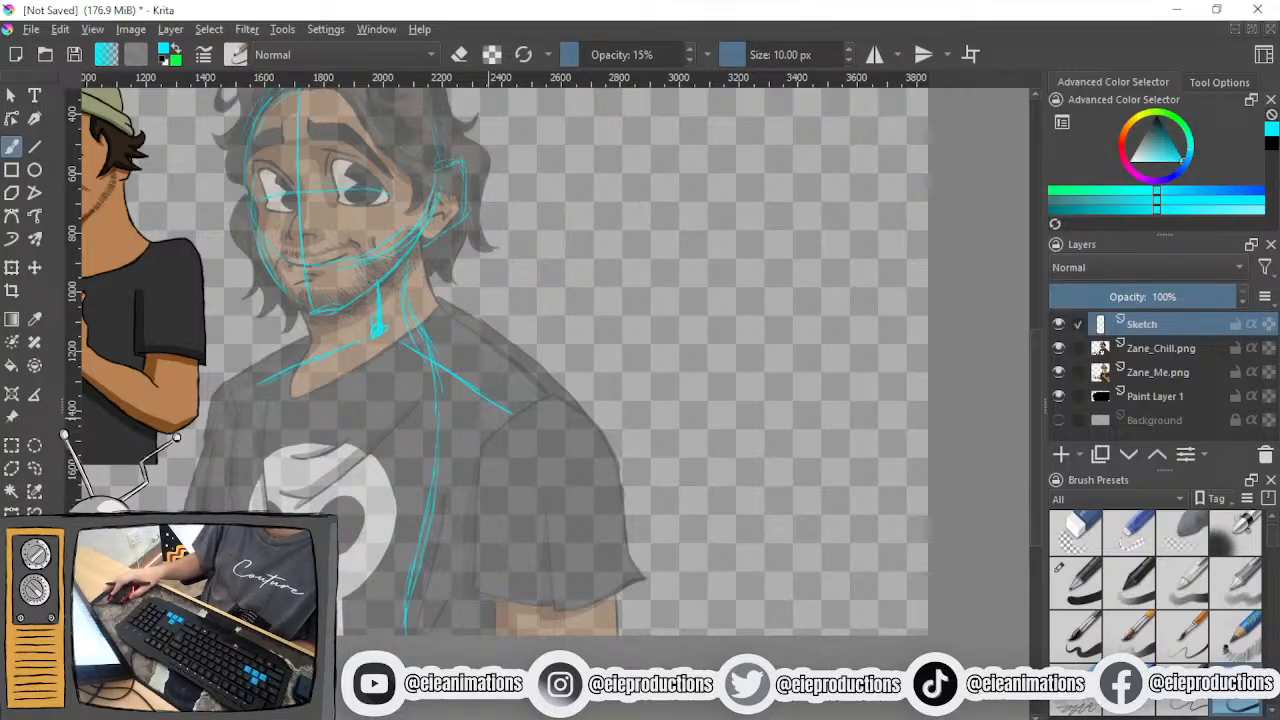
- Sketch a small side diagram on the empty canvas beside the character, with a head circle, neck line and neck joint
left_click_drag(625, 387, 642, 446)
scroll(406, 424, "up", 2)
scroll(406, 421, "down", 2)
left_click_drag(407, 418, 314, 427)
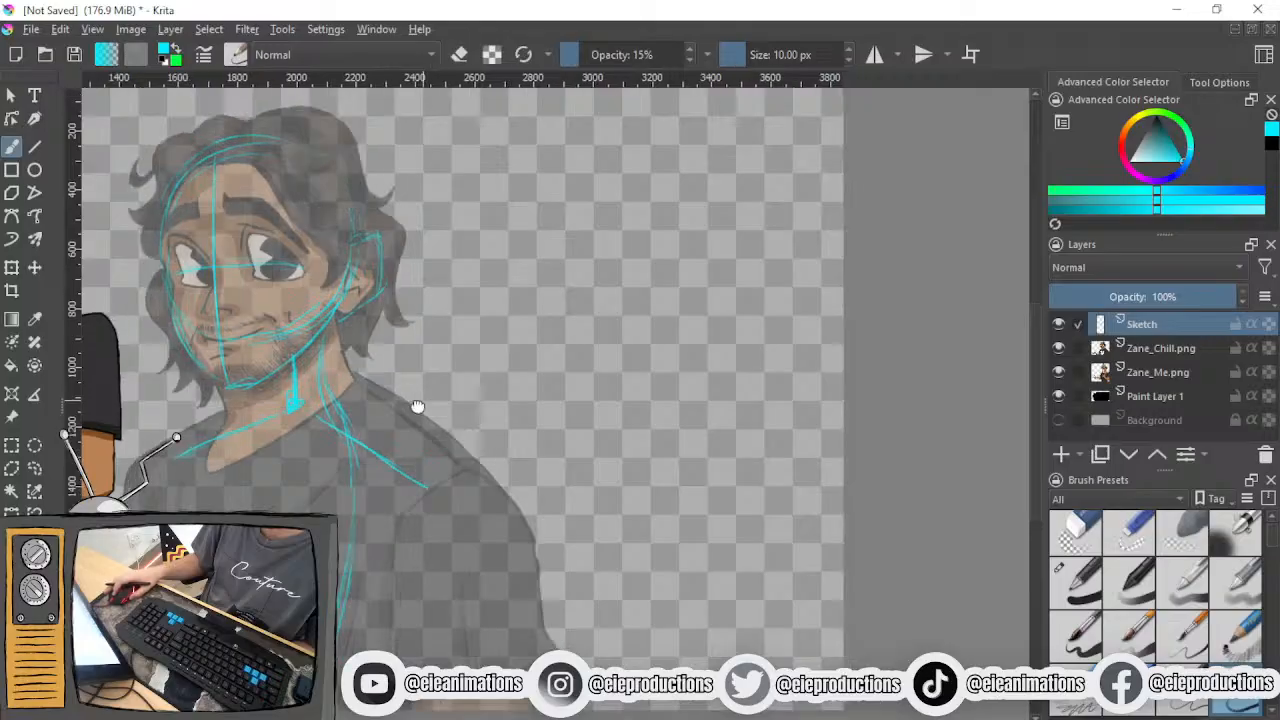
left_click_drag(452, 379, 303, 461)
left_click_drag(504, 232, 511, 346)
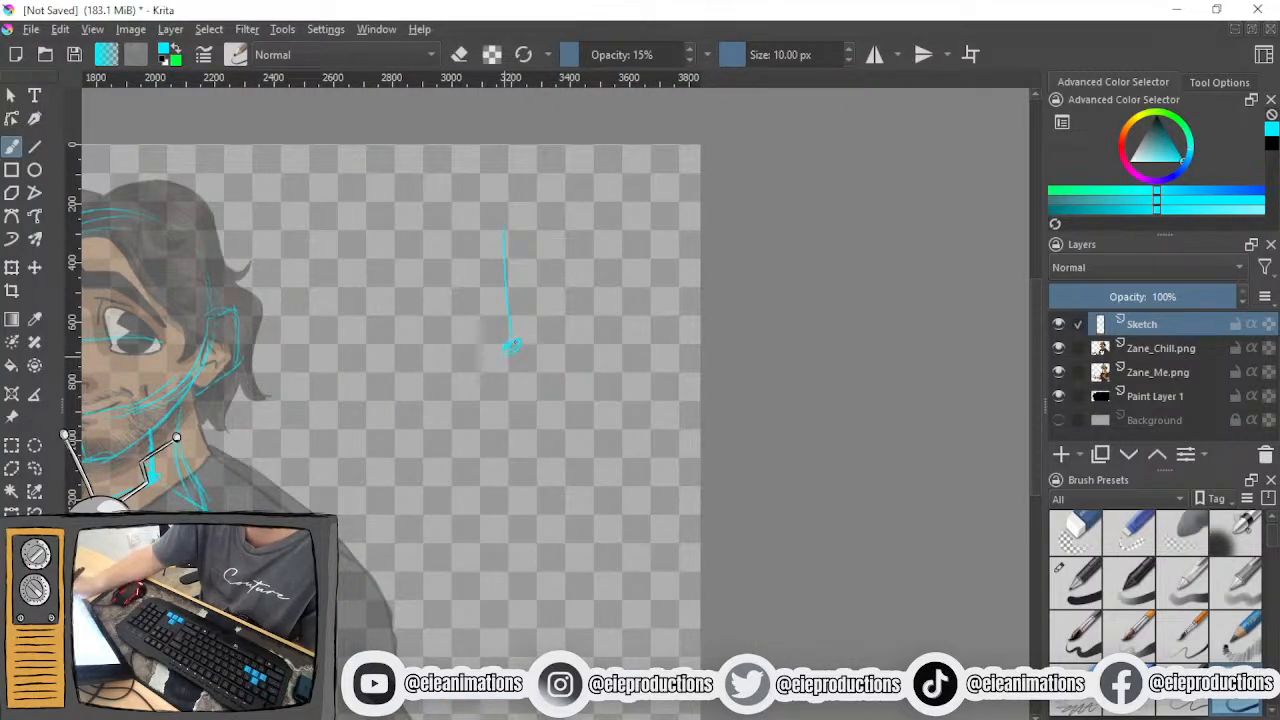
left_click_drag(522, 206, 521, 278)
- Add a short and a long shoulder line to the side diagram, each ending in a small joint circle
mouse_move(511, 349)
left_mouse_down()
mouse_move(479, 366)
mouse_move(411, 484)
mouse_move(467, 476)
left_mouse_up()
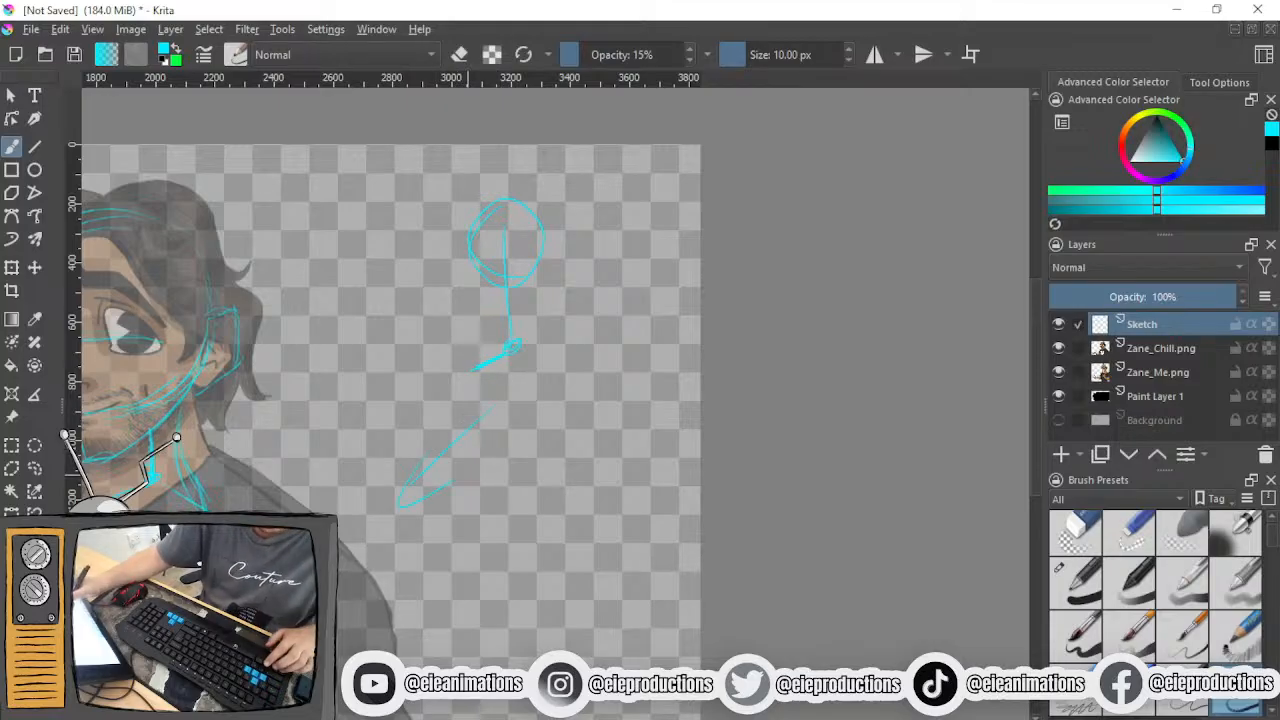
key("ctrl+z")
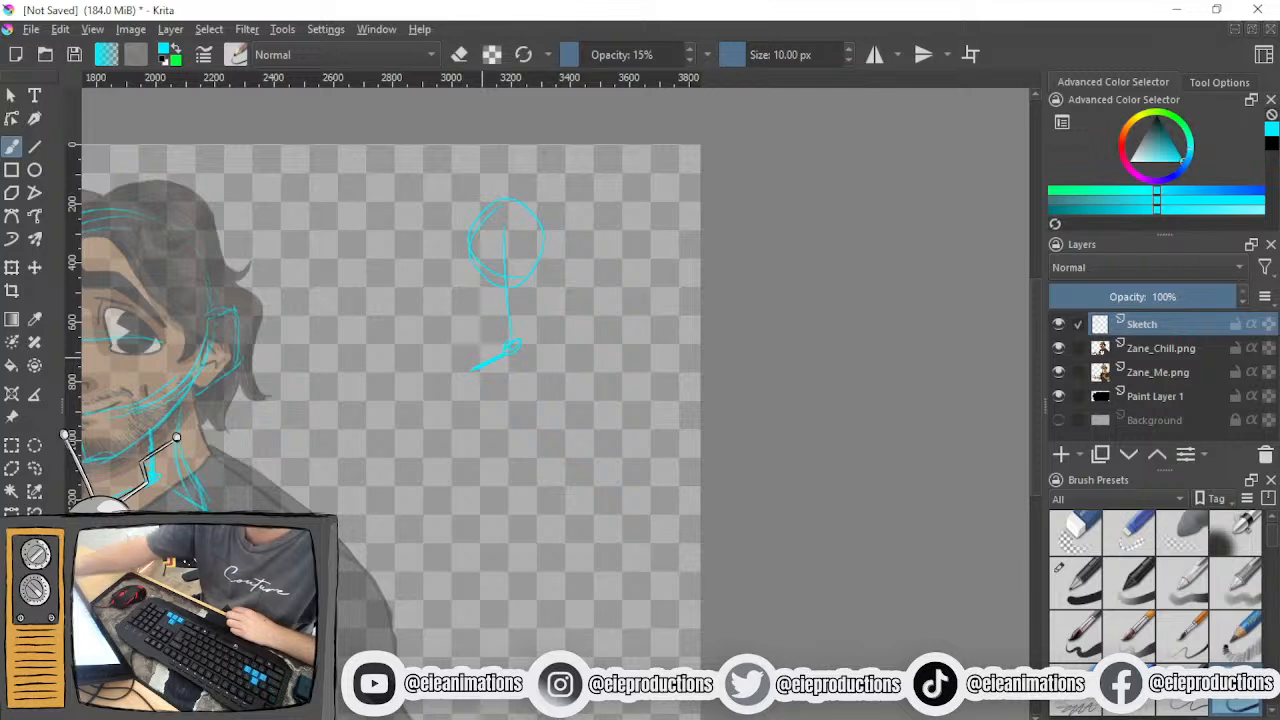
left_click_drag(512, 350, 566, 395)
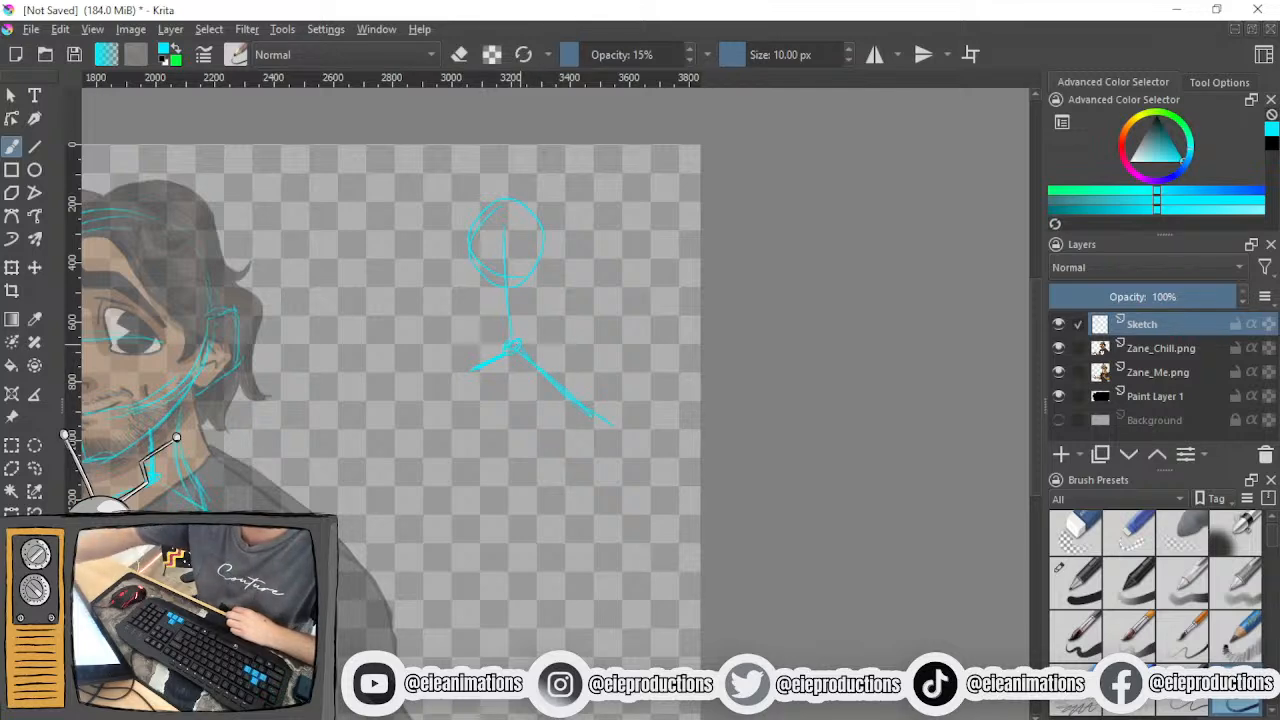
left_click_drag(478, 366, 460, 375)
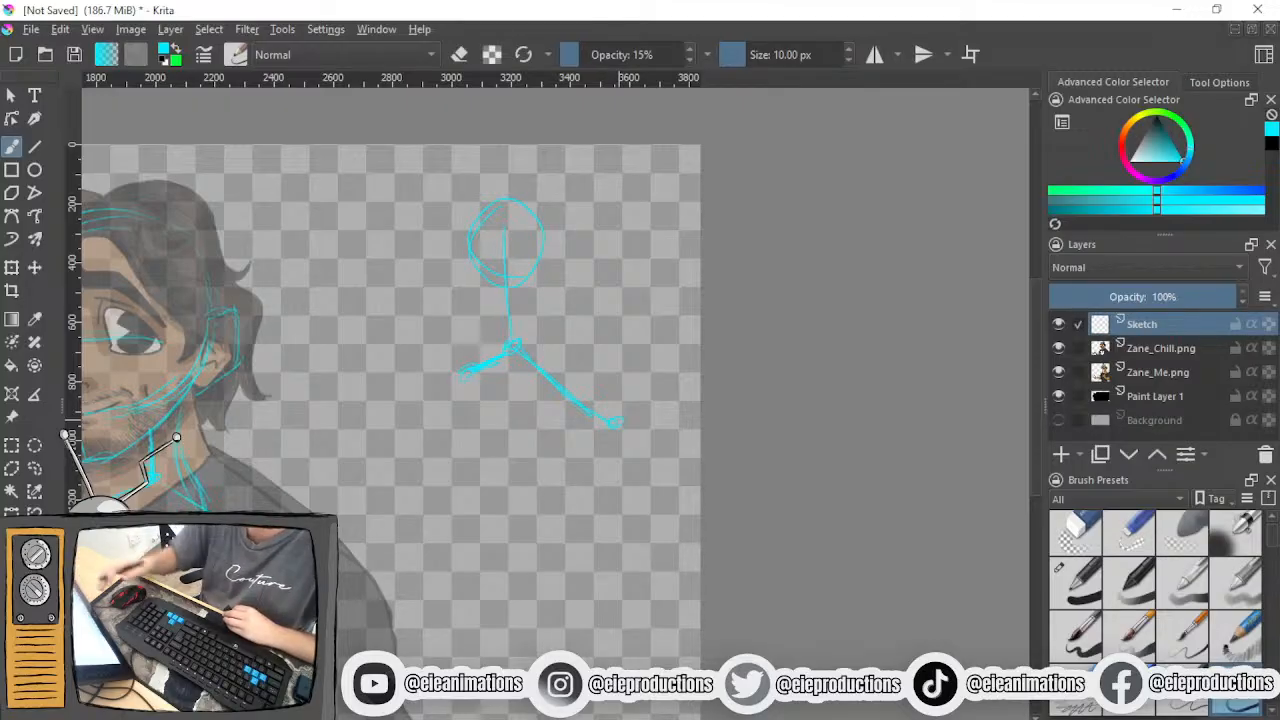
mouse_move(942, 512)
left_mouse_down()
mouse_move(1193, 368)
mouse_move(1278, 347)
left_mouse_up()
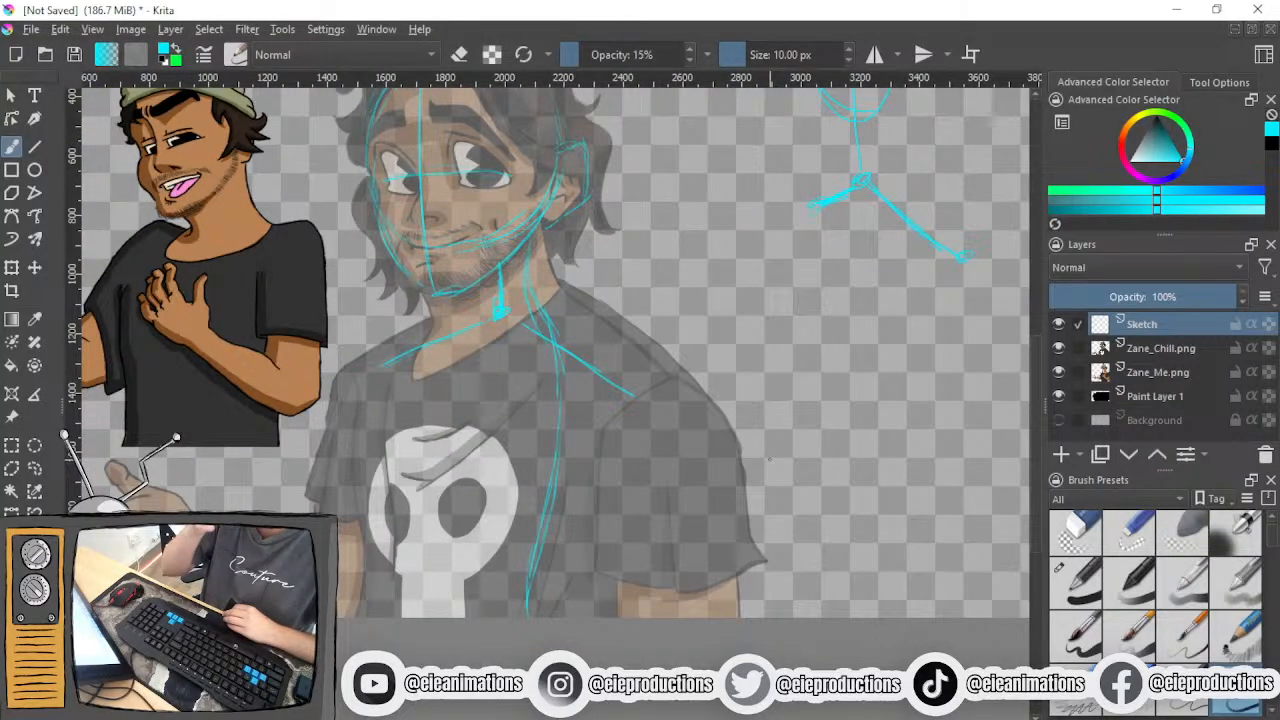
left_click_drag(357, 481, 376, 430)
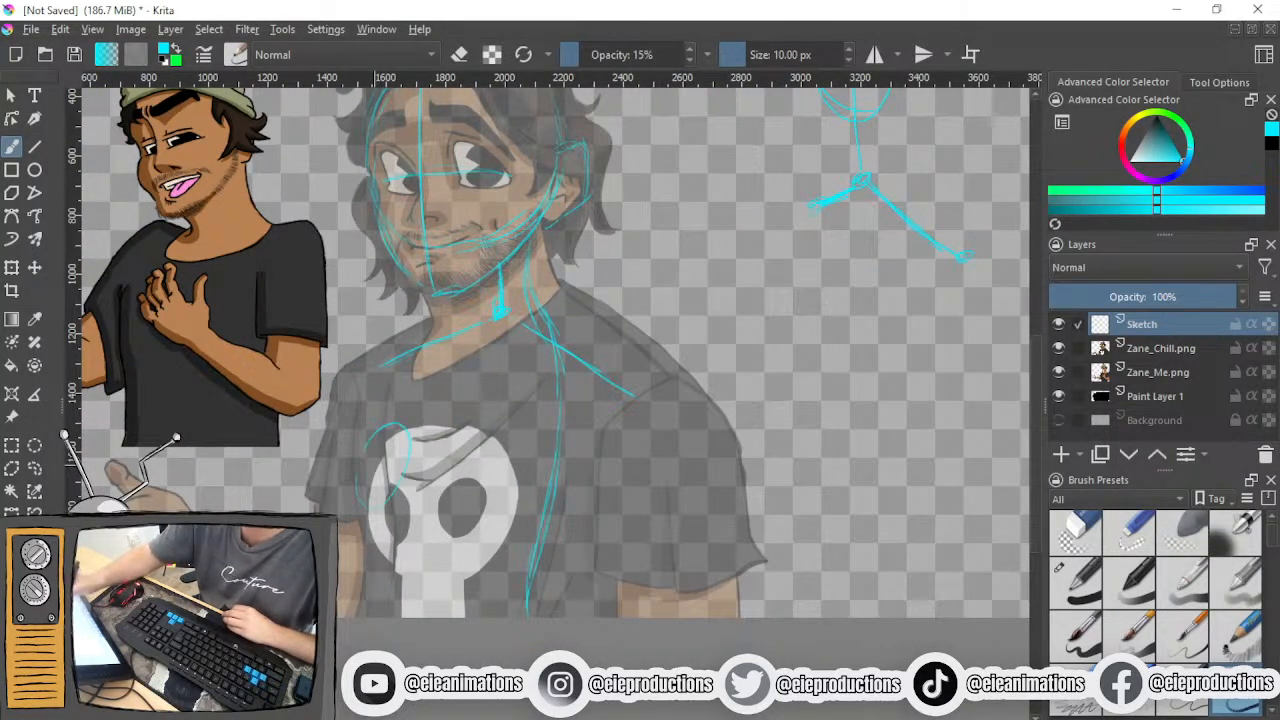
left_click_drag(492, 432, 468, 518)
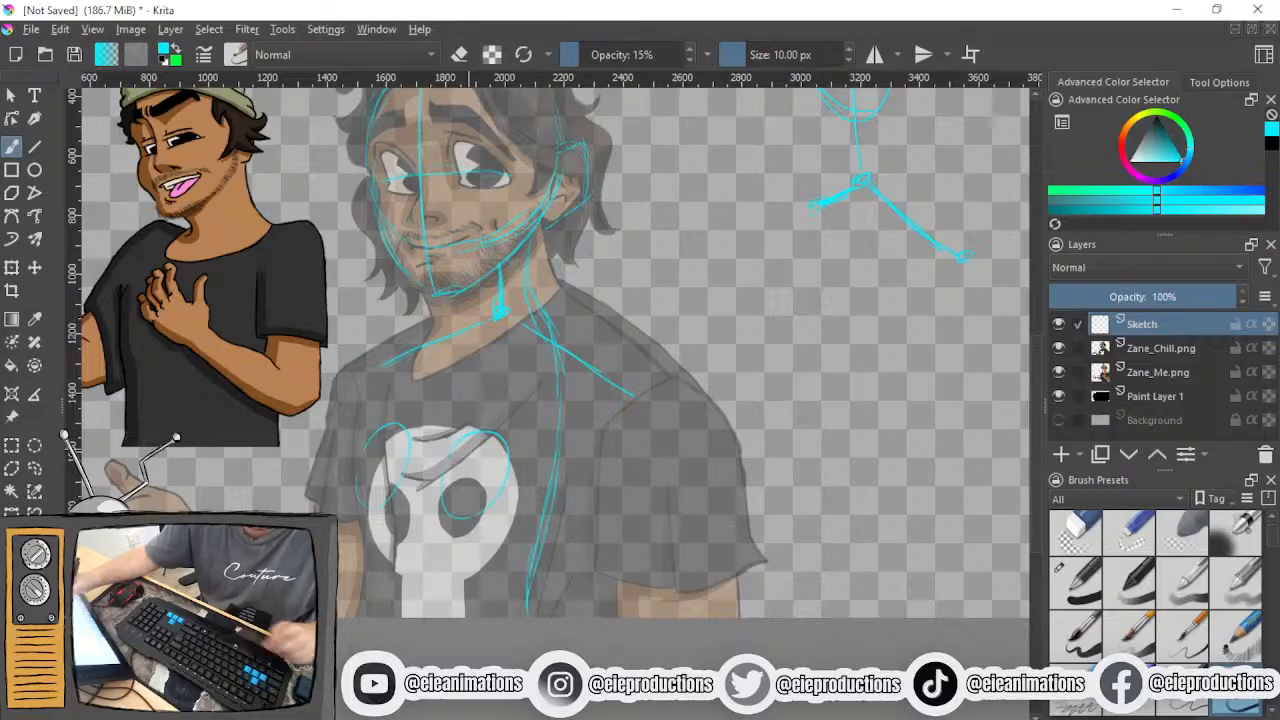
key("ctrl+z")
left_click_drag(530, 424, 484, 418)
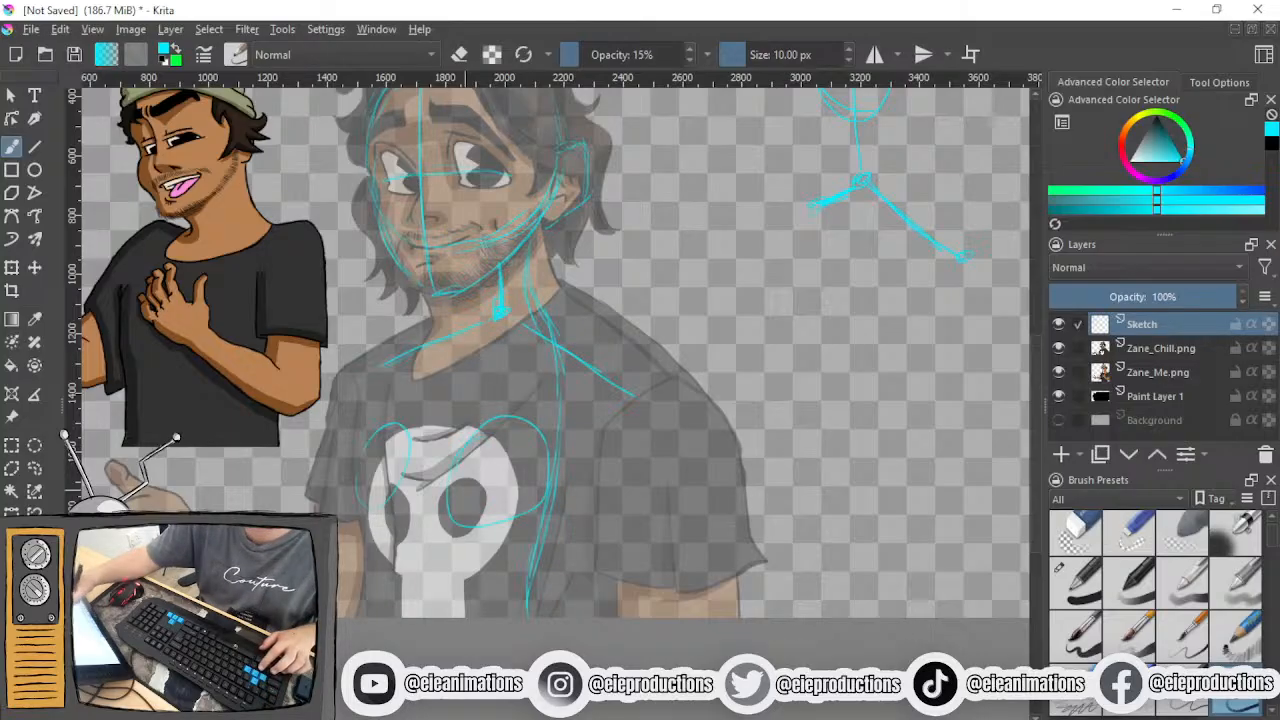
left_click_drag(420, 360, 484, 418)
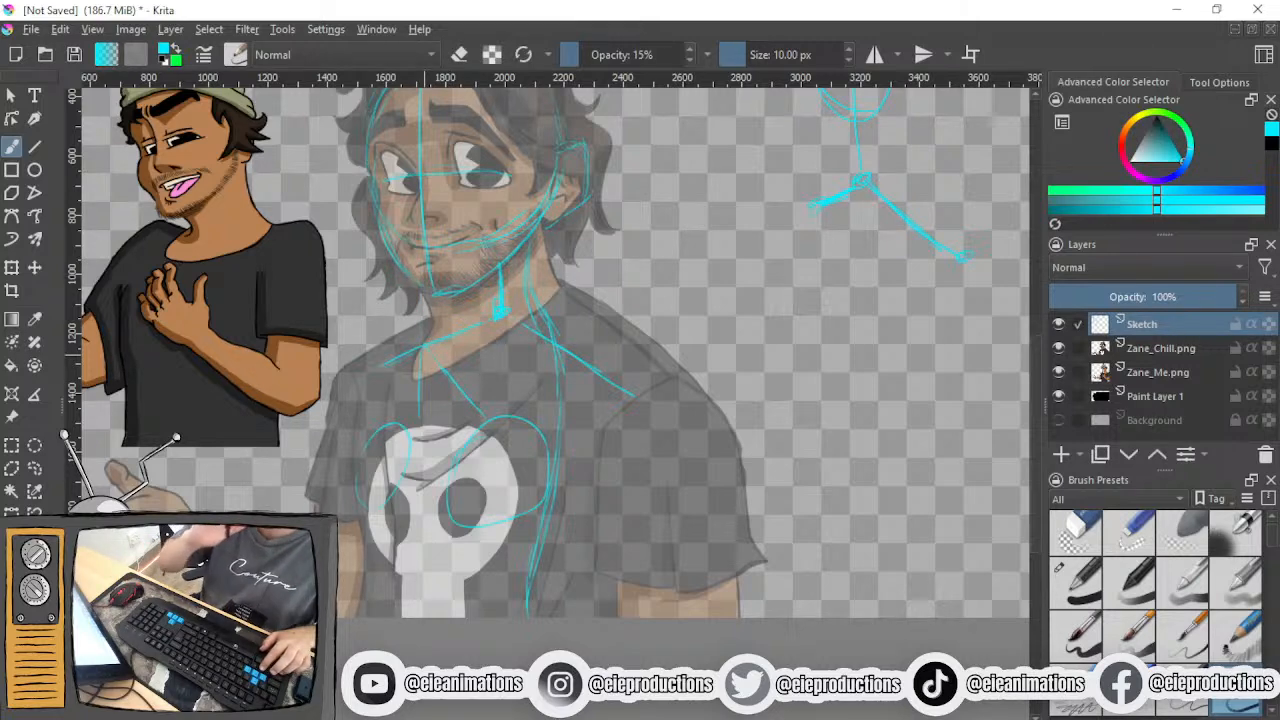
- Reinforce both of the character's shoulder lines with repeated strokes outward from the throat joint, following the side diagram
left_click_drag(524, 359, 292, 529)
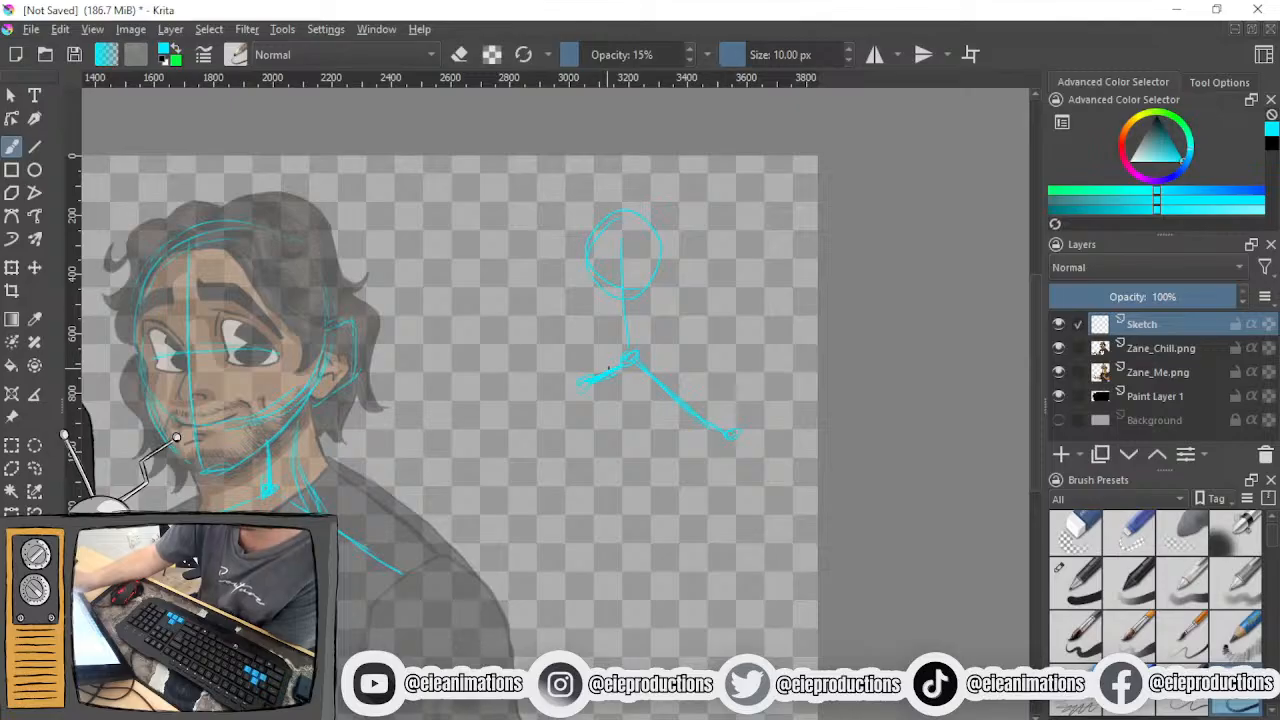
left_click_drag(514, 466, 714, 347)
left_click_drag(452, 375, 356, 419)
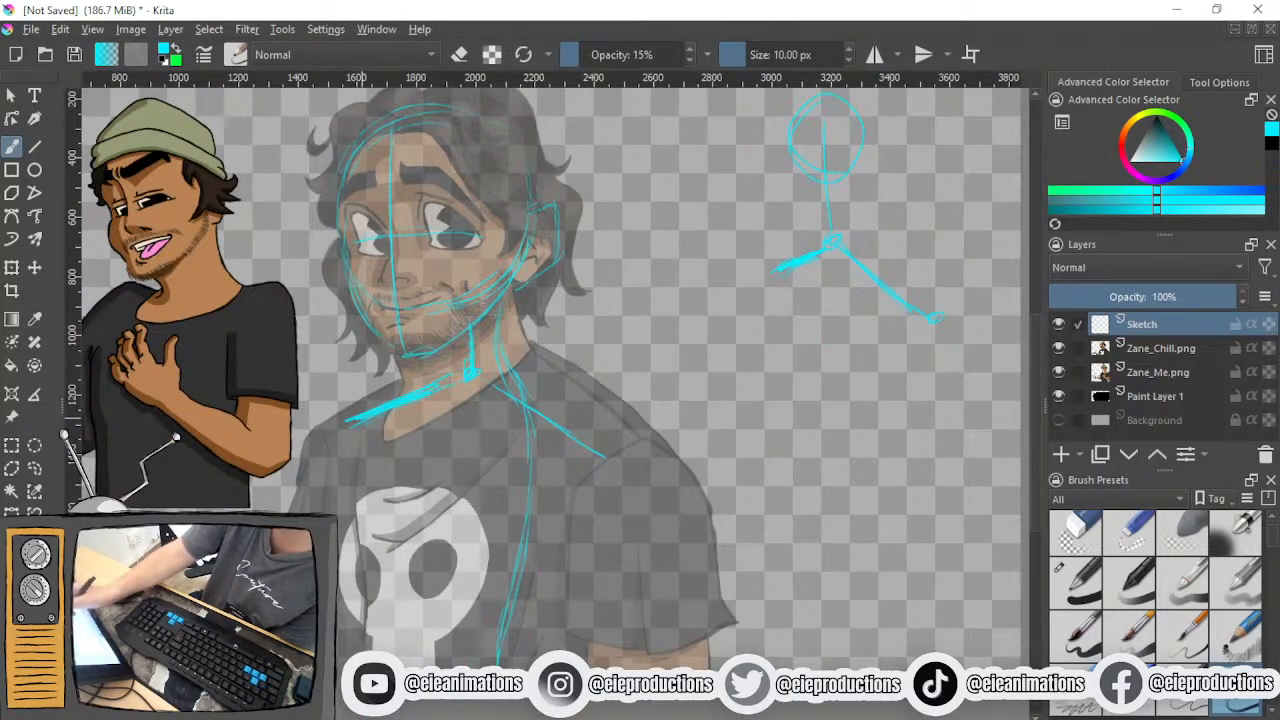
left_click_drag(486, 380, 612, 428)
left_click_drag(540, 403, 606, 438)
left_click_drag(496, 377, 620, 446)
left_click_drag(528, 404, 638, 452)
left_click_drag(578, 424, 632, 448)
left_click_drag(488, 386, 624, 444)
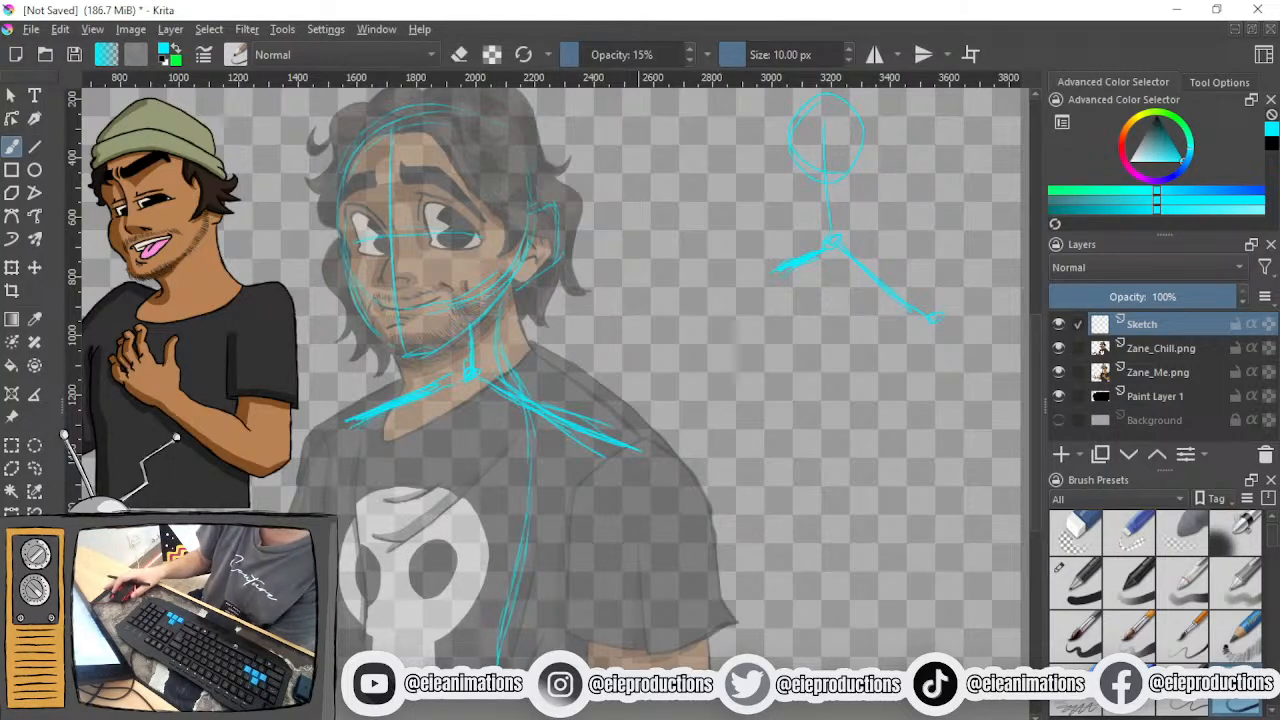
- Erase the messy near-shoulder strokes and the upper spine line with the eraser brush enlarged to 107.06 px
left_click_drag(723, 565, 704, 587)
left_click(1068, 533)
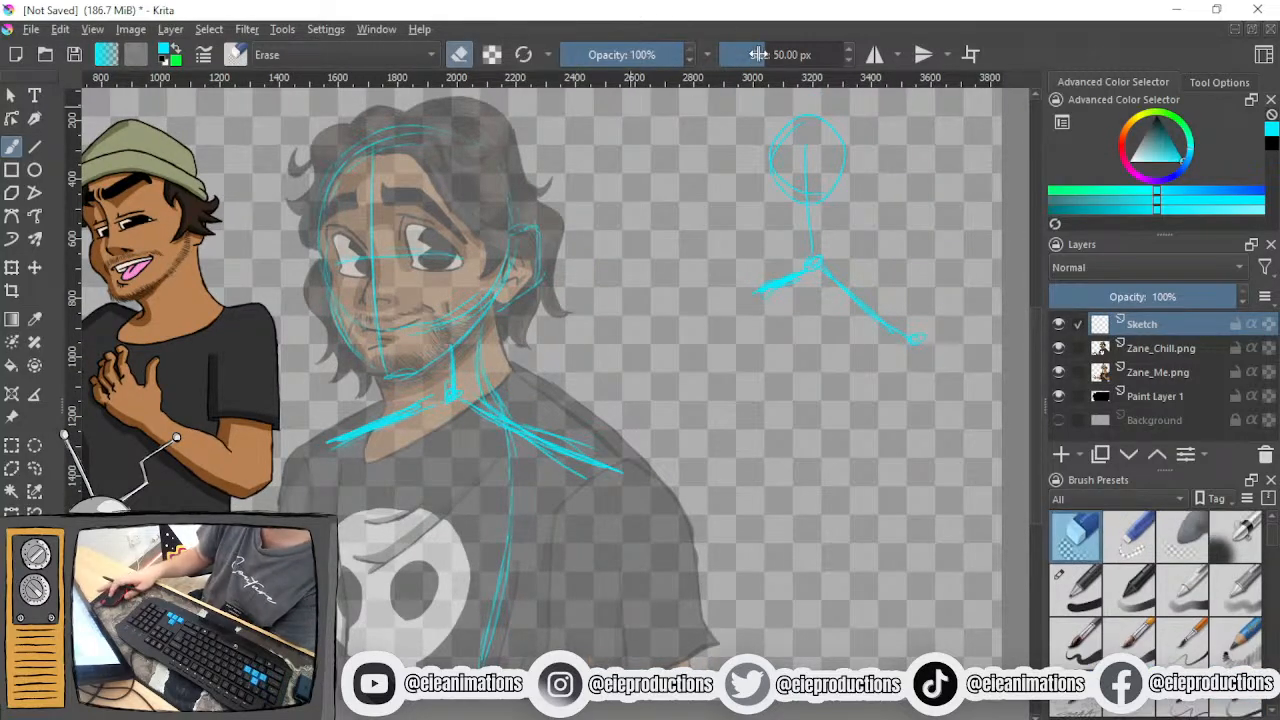
left_click_drag(757, 54, 764, 54)
scroll(580, 400, "up", 1)
left_click_drag(493, 469, 494, 449)
mouse_move(620, 428)
left_mouse_down()
mouse_move(463, 382)
mouse_move(628, 460)
left_mouse_up()
- Redraw the near shoulder line with the sketch brush, from the throat joint to the tip of the shoulder
left_click(1236, 700)
left_click_drag(432, 378, 698, 491)
mouse_move(427, 373)
left_mouse_down()
mouse_move(592, 469)
mouse_move(566, 531)
left_mouse_up()
scroll(604, 492, "down", 1)
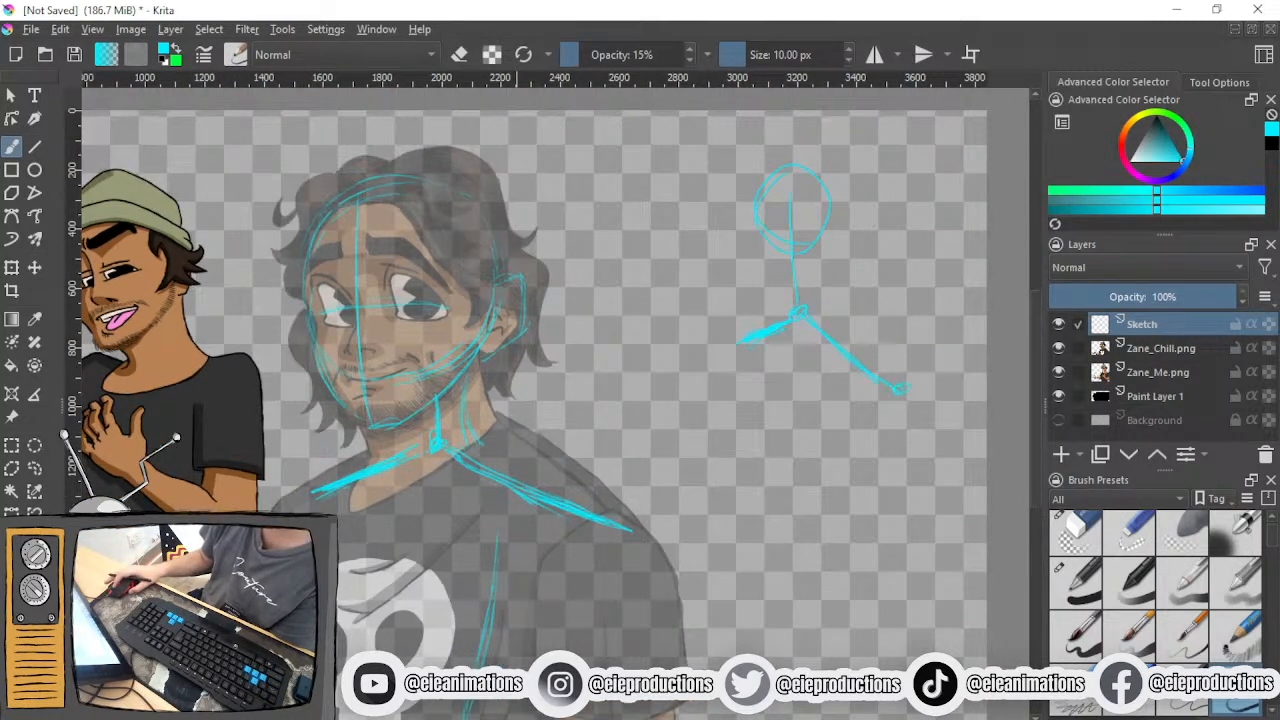
- Trim the outer ends of both shoulder lines with the eraser brush to shorten them
scroll(516, 516, "up", 1)
left_click(1089, 540)
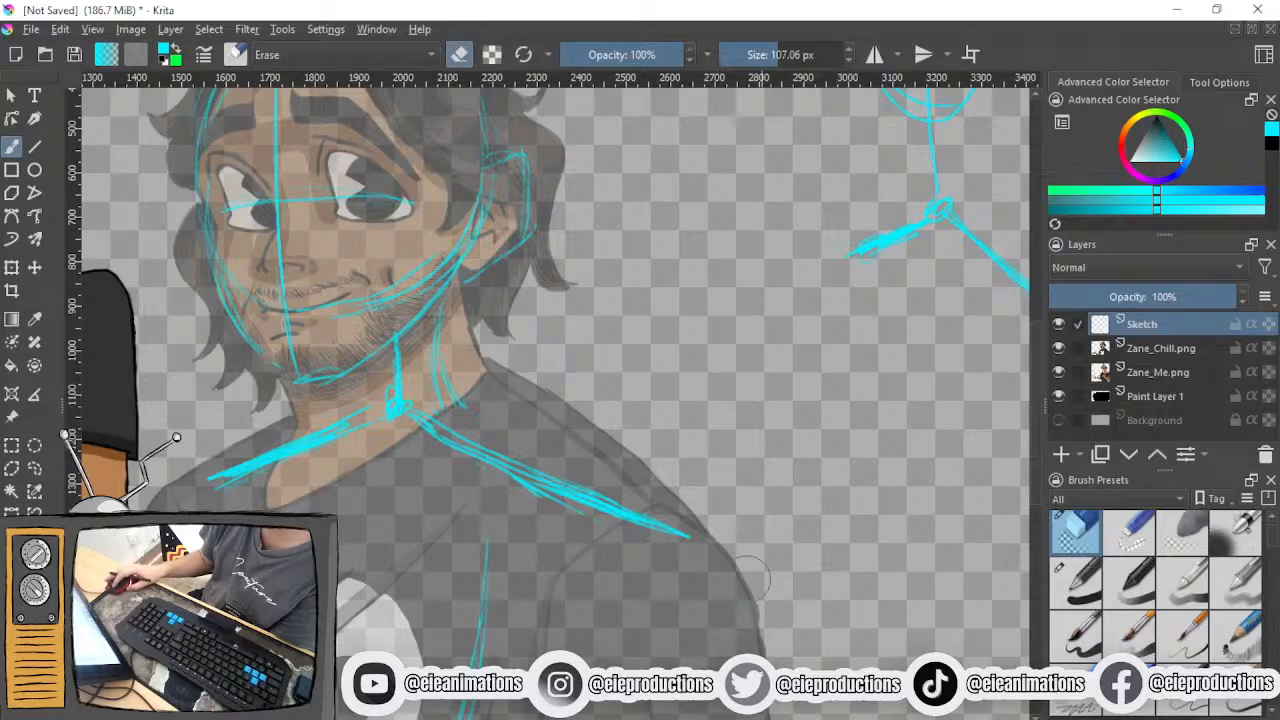
left_click_drag(222, 458, 212, 478)
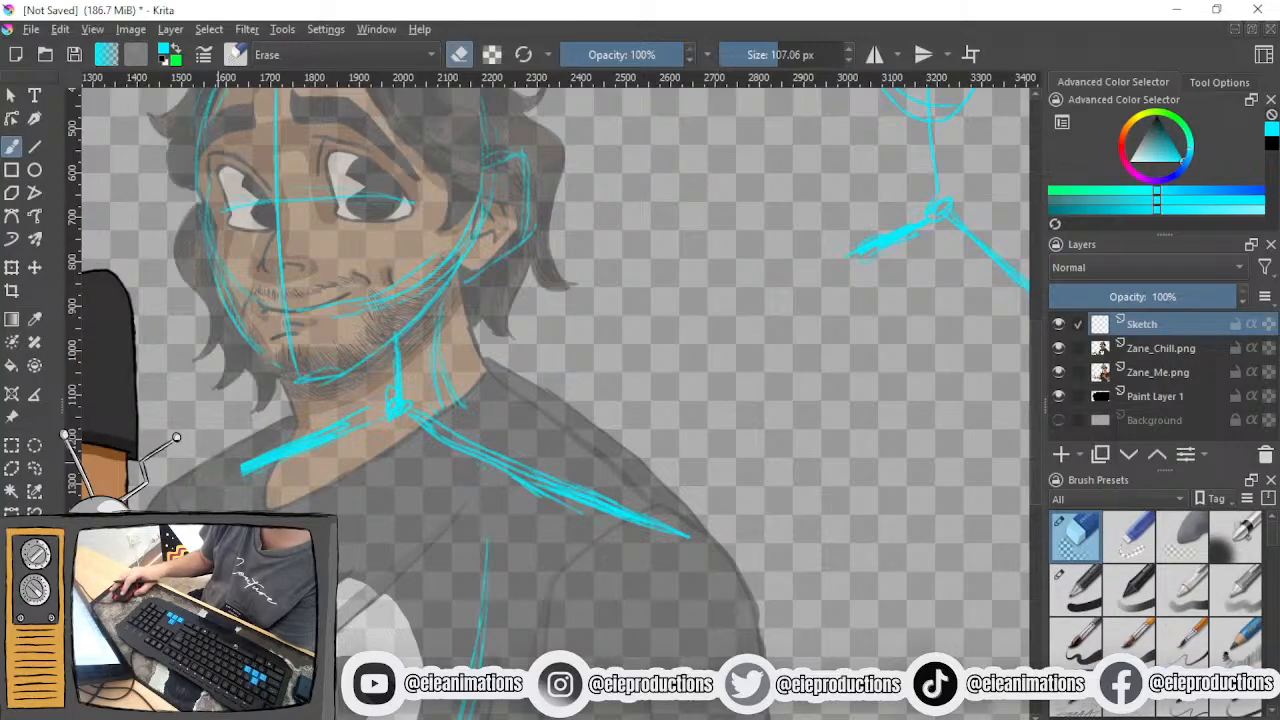
mouse_move(604, 506)
left_mouse_down()
mouse_move(630, 516)
mouse_move(609, 514)
mouse_move(611, 497)
left_mouse_up()
left_click(698, 522)
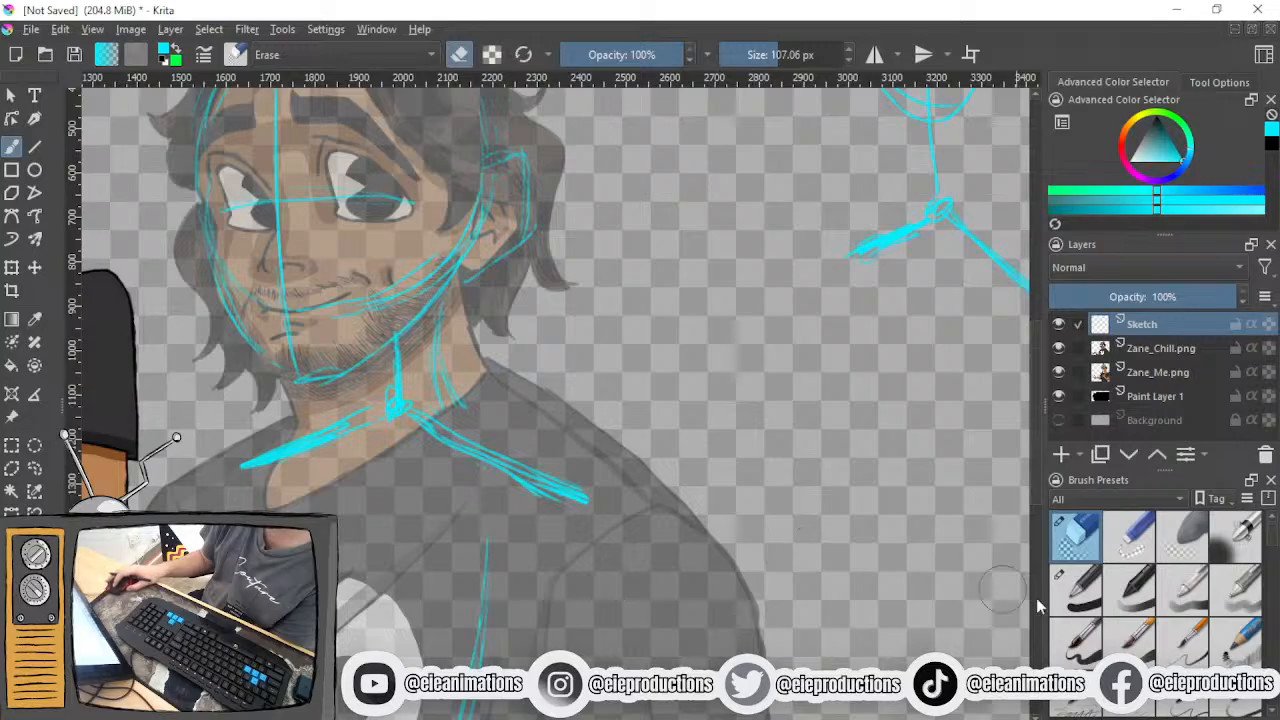
- Reinforce the near shoulder line with the sketch brush, extending it slightly toward the tip of the shoulder
left_click(1236, 706)
scroll(482, 500, "down", 1)
left_click_drag(482, 500, 643, 495)
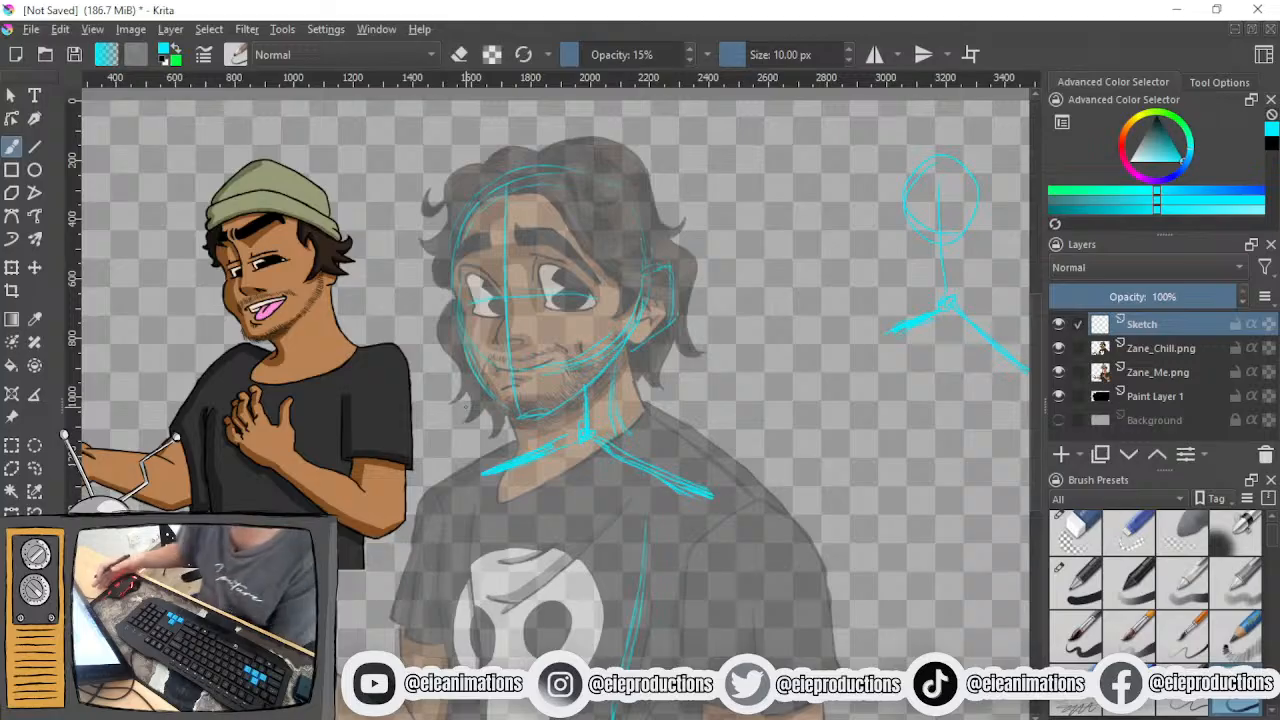
scroll(516, 453, "up", 1)
left_click_drag(551, 442, 455, 384)
left_click_drag(580, 400, 684, 450)
left_click_drag(610, 418, 765, 466)
scroll(550, 390, "down", 1)
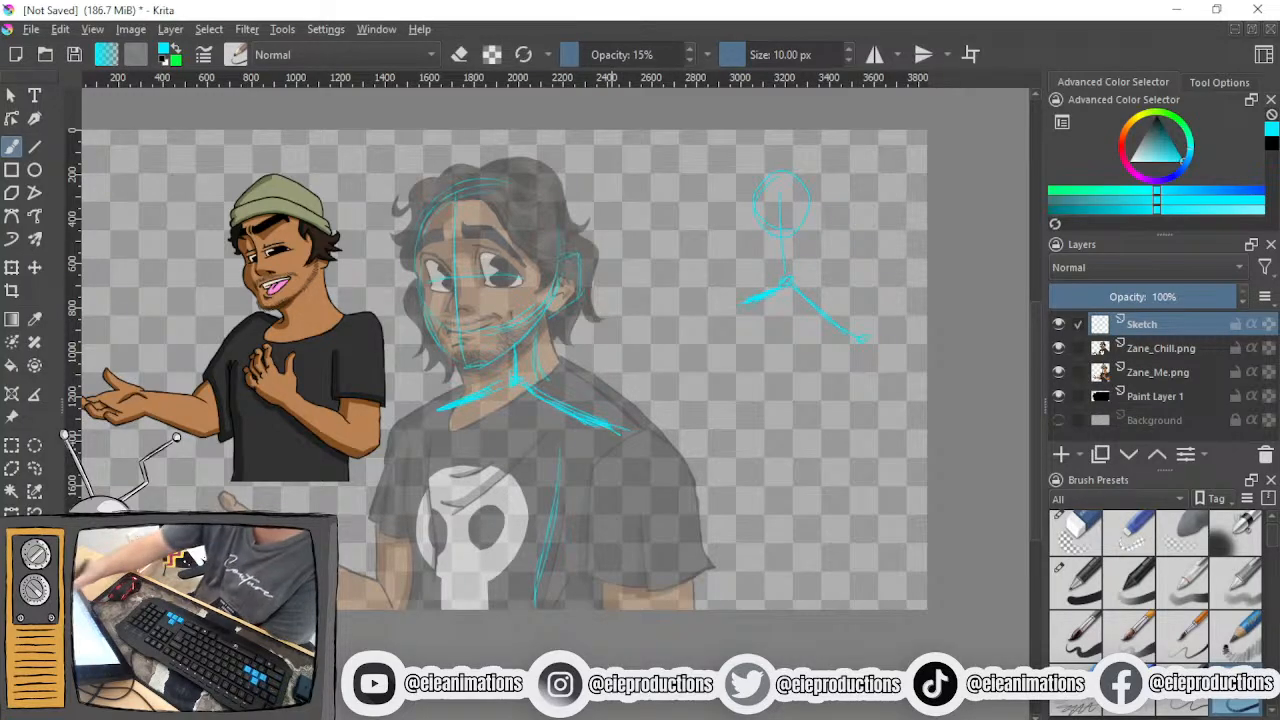
- Sketch the far side of the torso with long vertical strokes running down from the far shoulder and across the shirt
left_click_drag(418, 411, 413, 490)
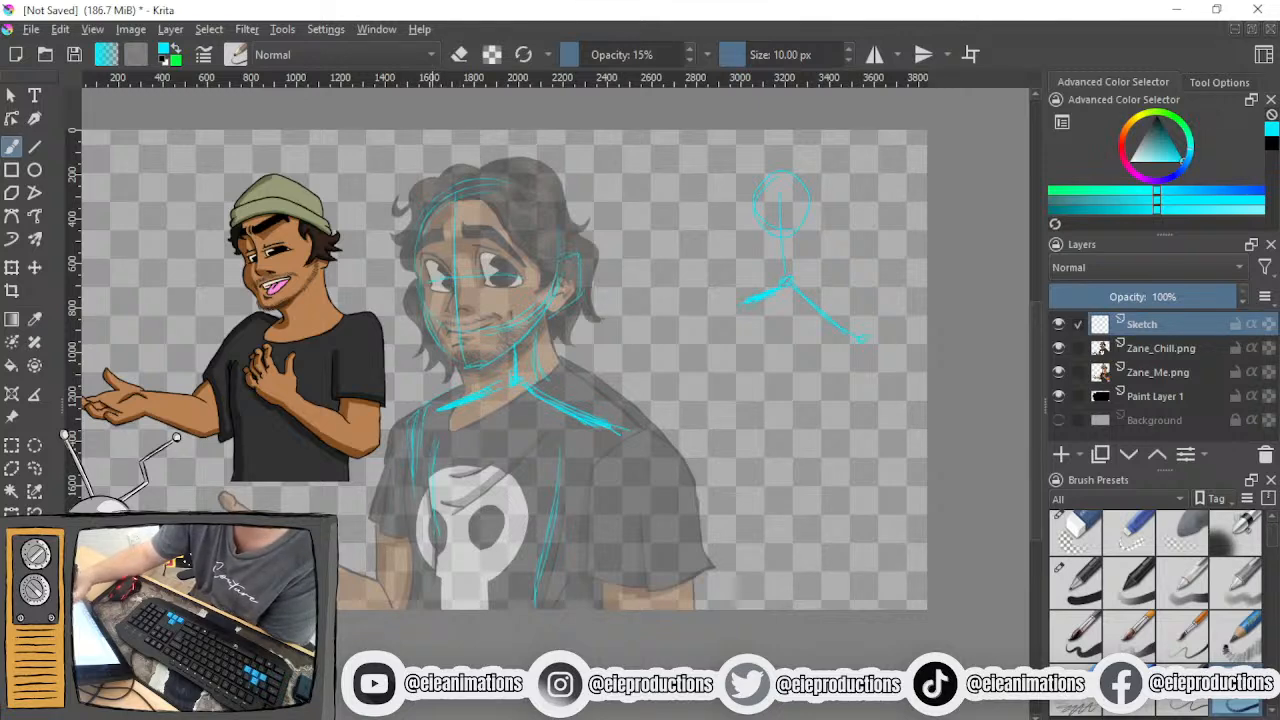
mouse_move(431, 495)
left_mouse_down()
mouse_move(441, 588)
mouse_move(427, 608)
left_mouse_up()
left_click_drag(431, 490, 730, 551)
mouse_move(541, 513)
left_mouse_down()
mouse_move(278, 518)
mouse_move(367, 510)
mouse_move(323, 555)
left_mouse_up()
- Draw a circle around the hand resting on the chest in the Zane_Chill reference and undo it
scroll(368, 504, "up", 1)
scroll(368, 504, "up", 2)
mouse_move(422, 344)
left_mouse_down()
mouse_move(394, 329)
mouse_move(430, 445)
mouse_move(356, 450)
left_mouse_up()
scroll(381, 445, "down", 2)
scroll(420, 421, "up", 3)
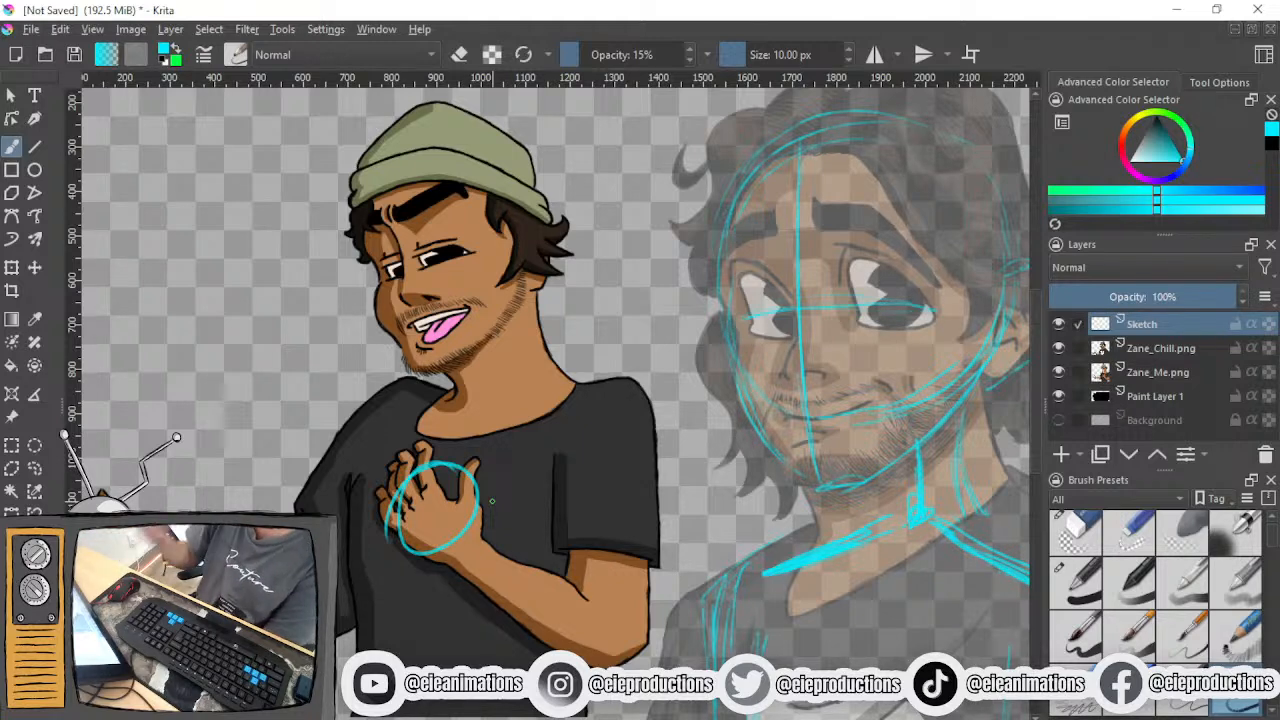
scroll(520, 470, "down", 2)
left_click_drag(487, 475, 235, 415)
left_click_drag(354, 445, 409, 390)
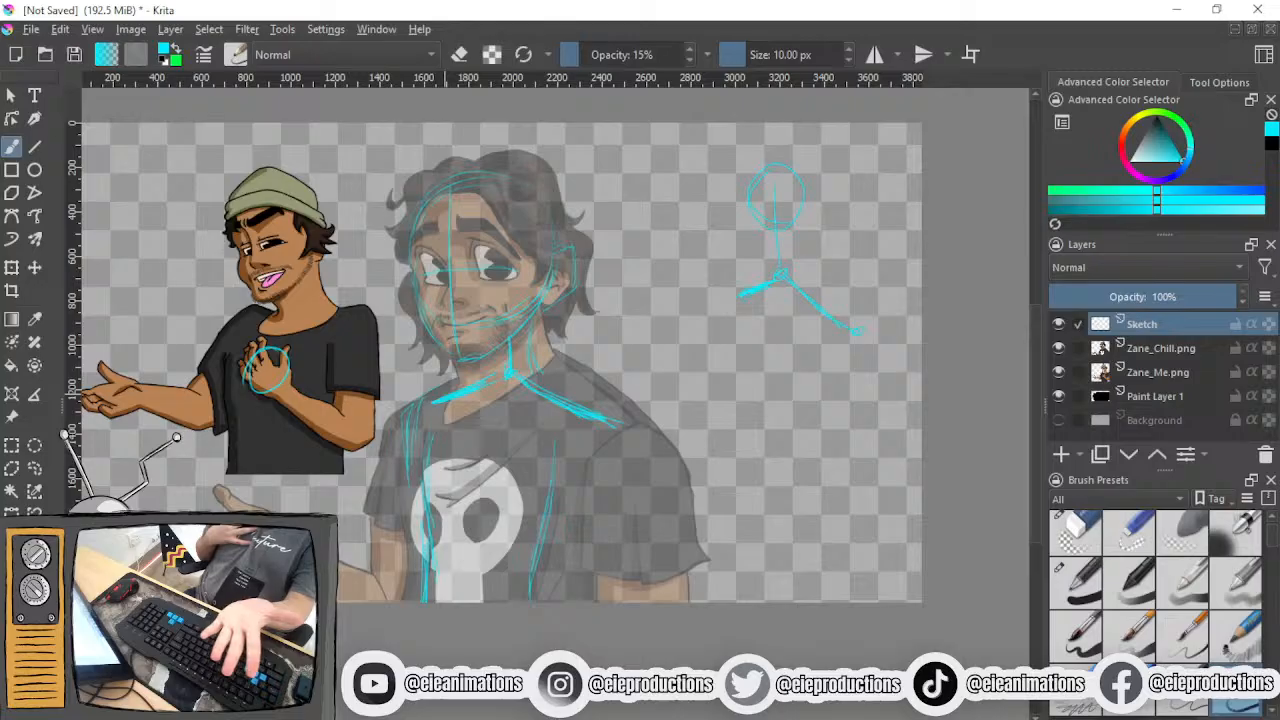
left_click_drag(412, 404, 554, 461)
scroll(354, 410, "up", 2)
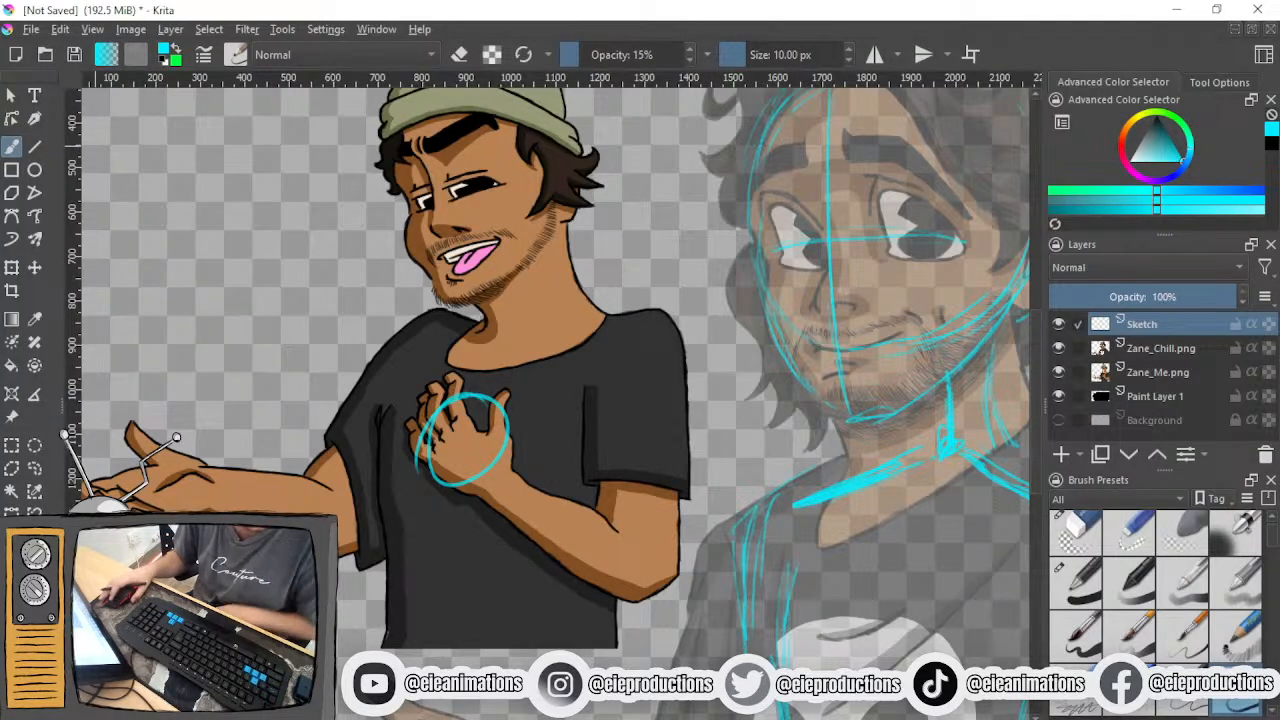
key("ctrl+z")
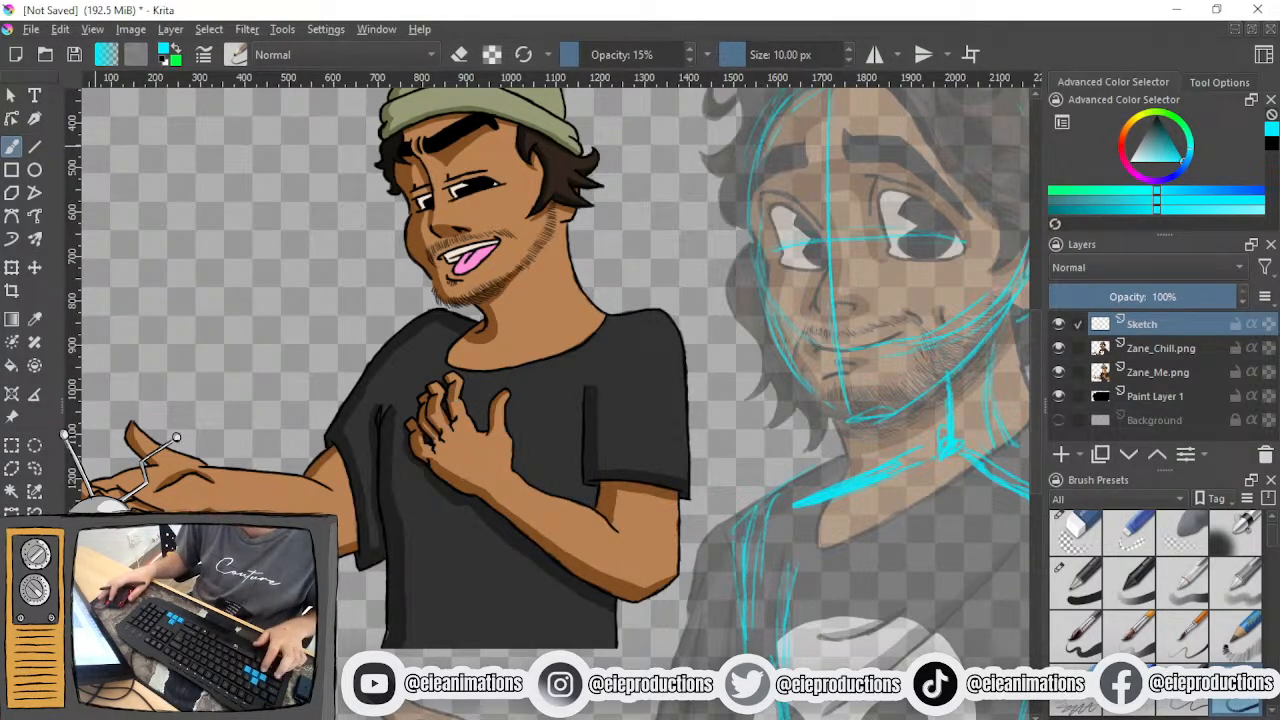
- Sketch the far upper arm with repeated downward strokes from the far shoulder's tip to the sleeve area
left_click_drag(800, 400, 429, 335)
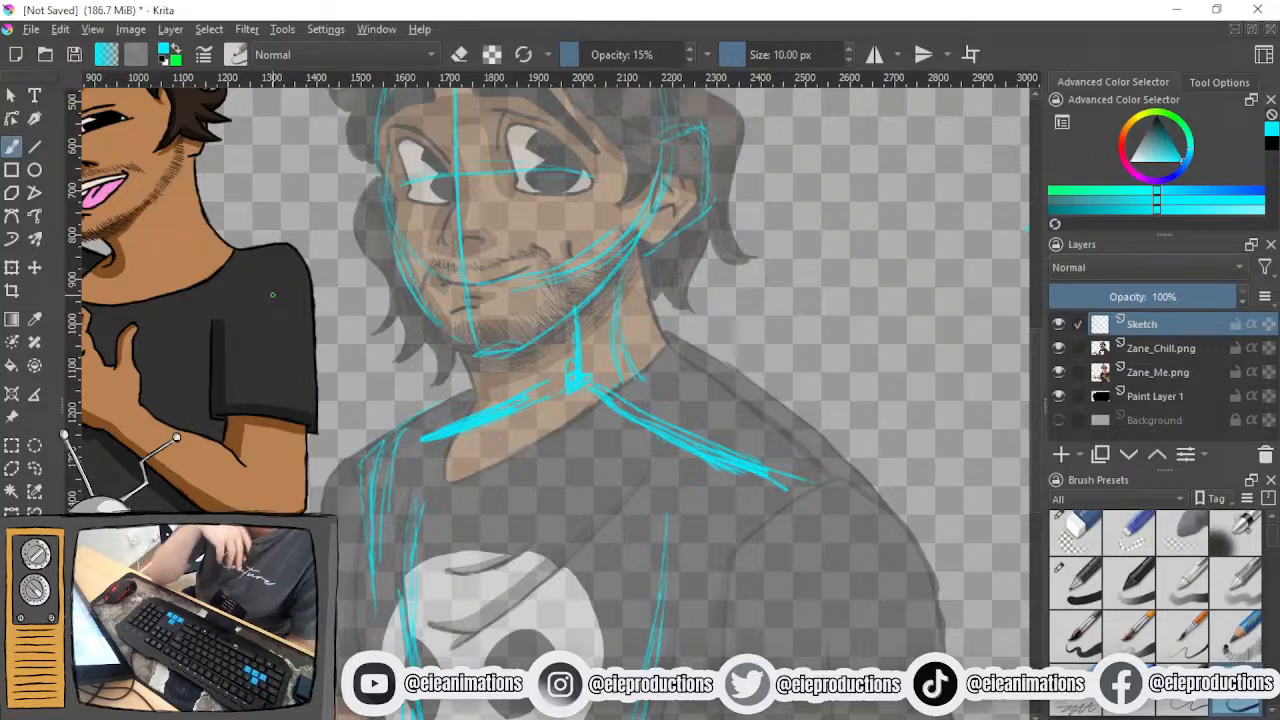
left_click_drag(415, 393, 399, 261)
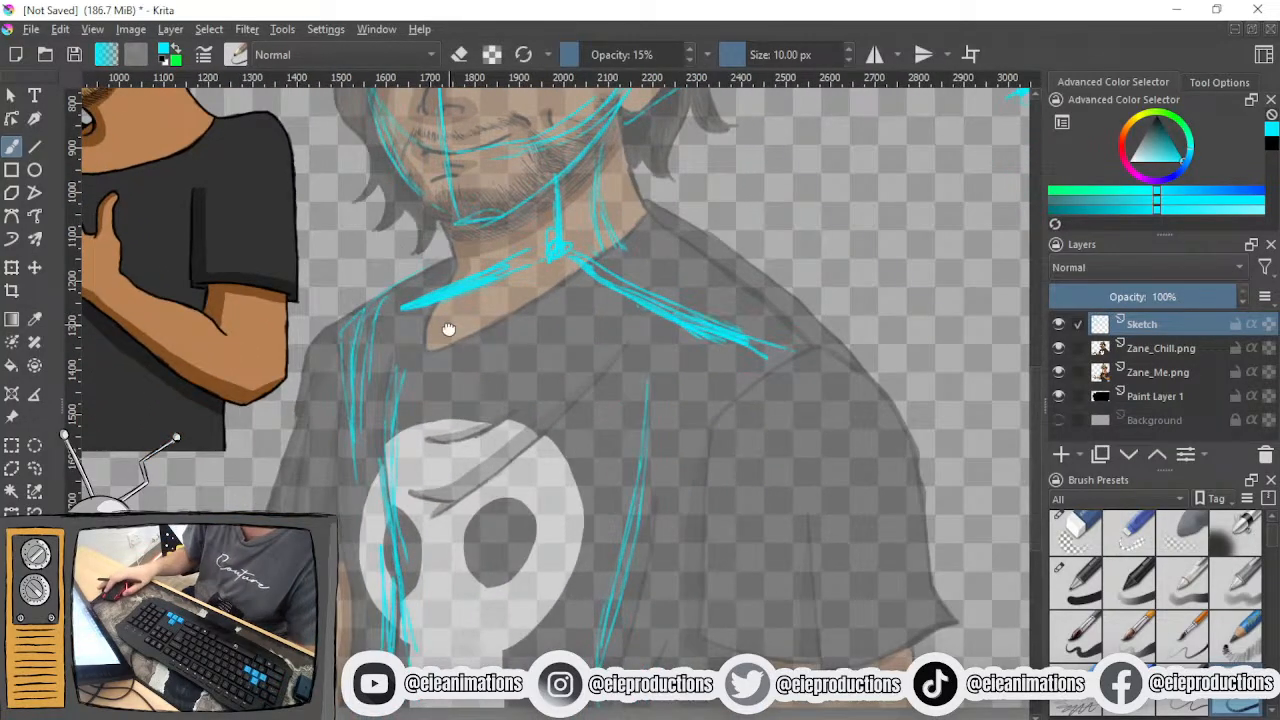
left_click_drag(450, 324, 472, 315)
mouse_move(437, 276)
left_mouse_down()
mouse_move(345, 336)
mouse_move(364, 425)
left_mouse_up()
left_click_drag(346, 343, 367, 438)
left_click_drag(355, 386, 351, 466)
left_click_drag(351, 422, 349, 468)
left_click_drag(349, 386, 341, 472)
left_click_drag(348, 416, 348, 482)
left_click_drag(350, 424, 335, 508)
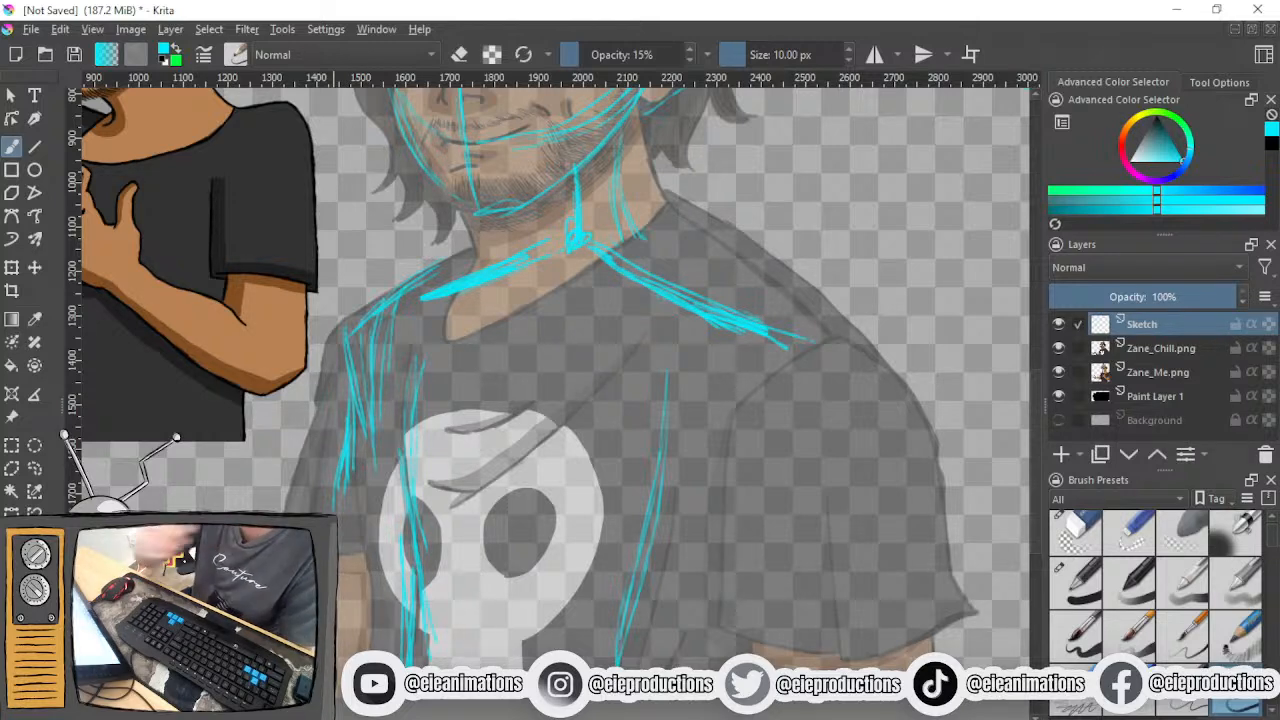
mouse_move(350, 378)
left_mouse_down()
mouse_move(330, 500)
mouse_move(346, 512)
left_mouse_up()
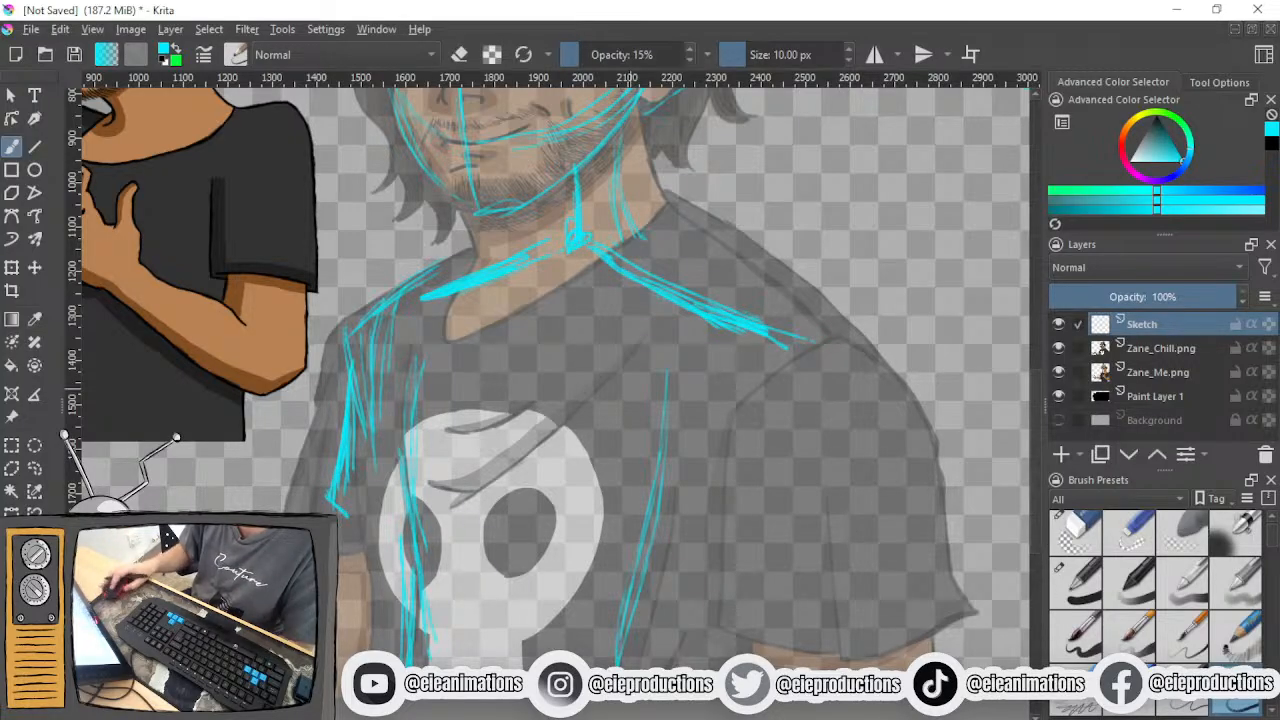
- Try a thick 58.64 px stroke along the far upper arm and undo it
left_click(768, 56)
left_click_drag(358, 370, 337, 477)
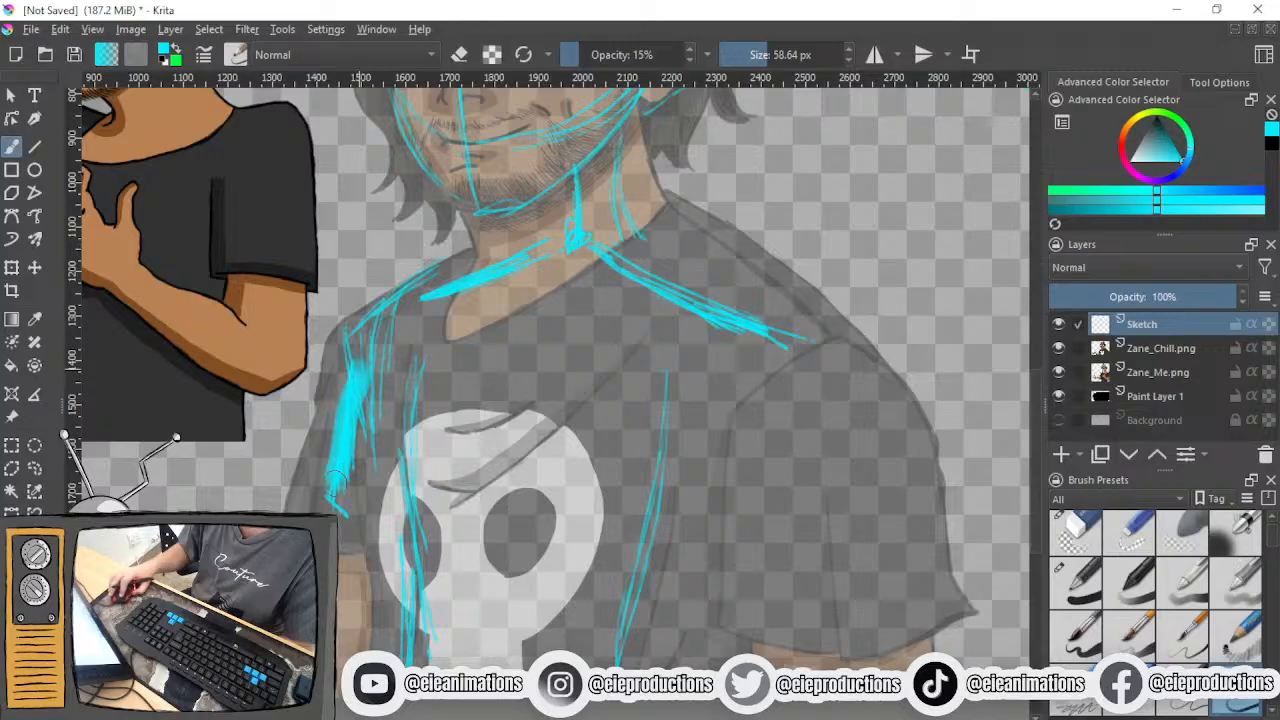
key("ctrl+z")
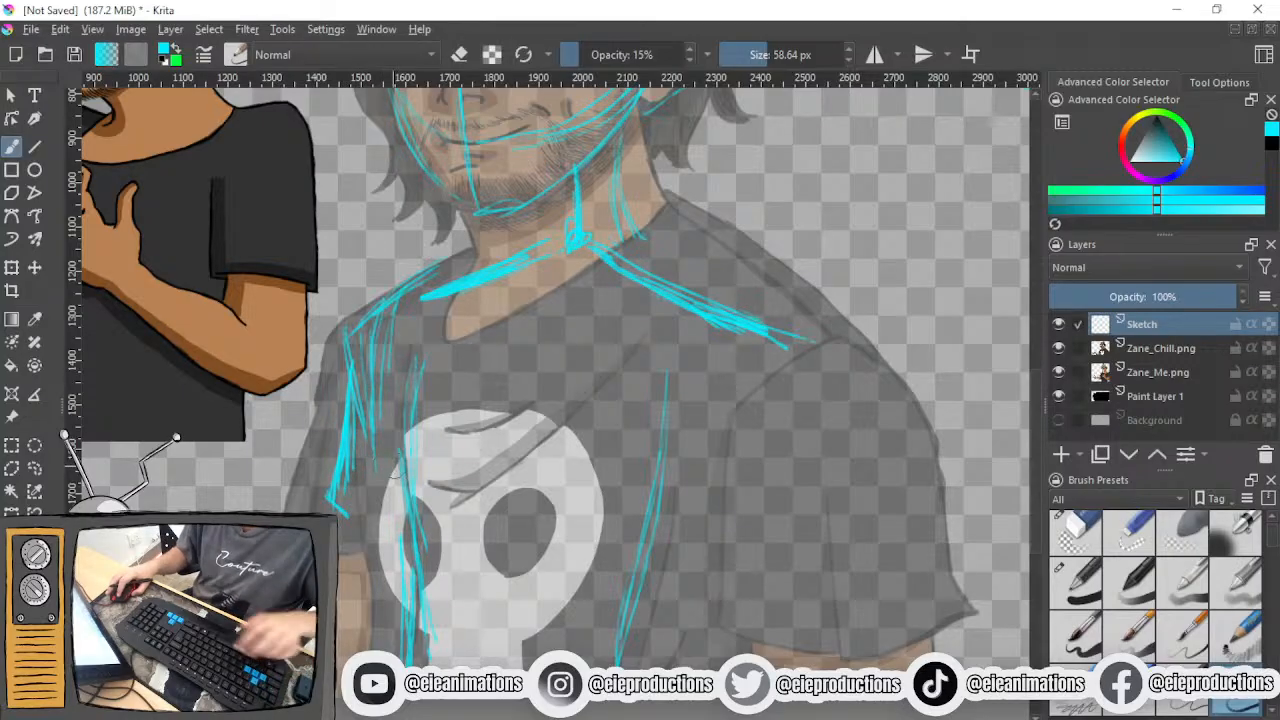
- Set the brush size back to 10 px and scribble a test squiggle in the empty area below the side diagram
key("[")
key("[")
key("[")
key("[")
key("[")
key("[")
key("[")
key("[")
key("[")
key("[")
key("[")
key("[")
key("[")
key("[")
key("[")
key("[")
key("[")
key("[")
key("[")
key("[")
key("]")
key("]")
key("]")
key("]")
key("[")
key("[")
key("]")
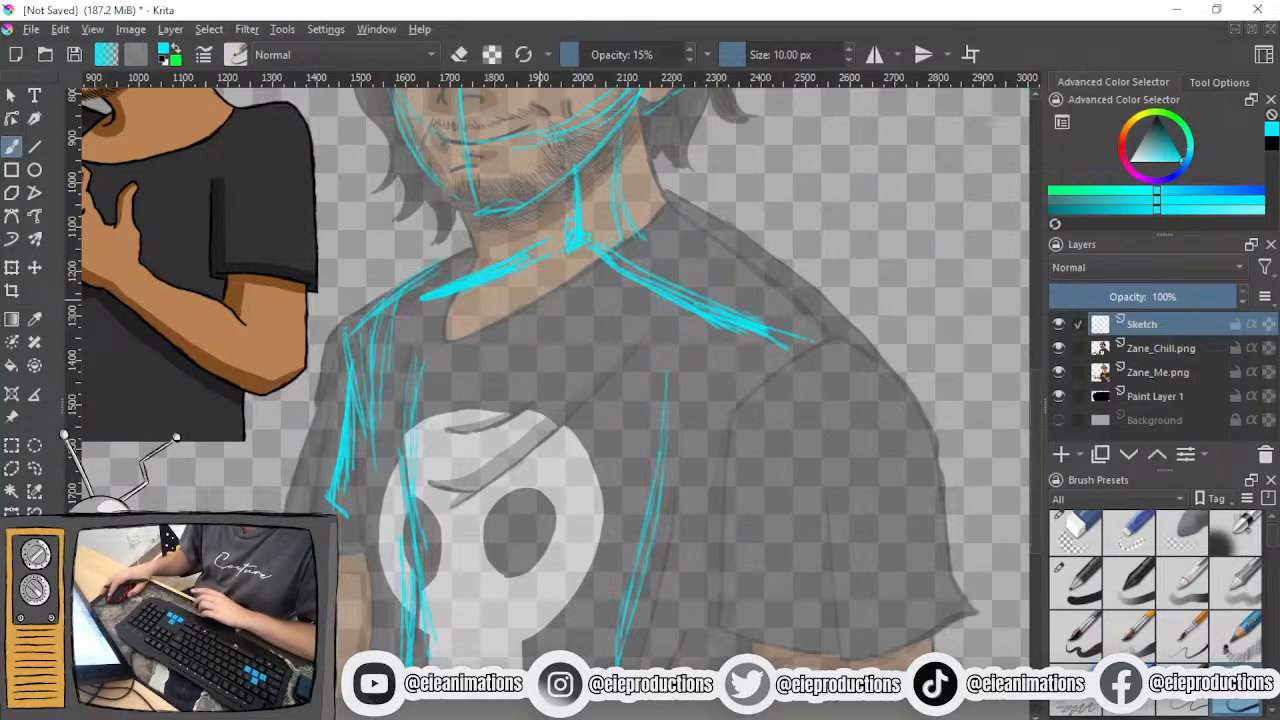
left_click_drag(567, 341, 297, 484)
mouse_move(688, 358)
left_mouse_down()
mouse_move(676, 386)
mouse_move(717, 416)
mouse_move(726, 462)
mouse_move(708, 491)
left_mouse_up()
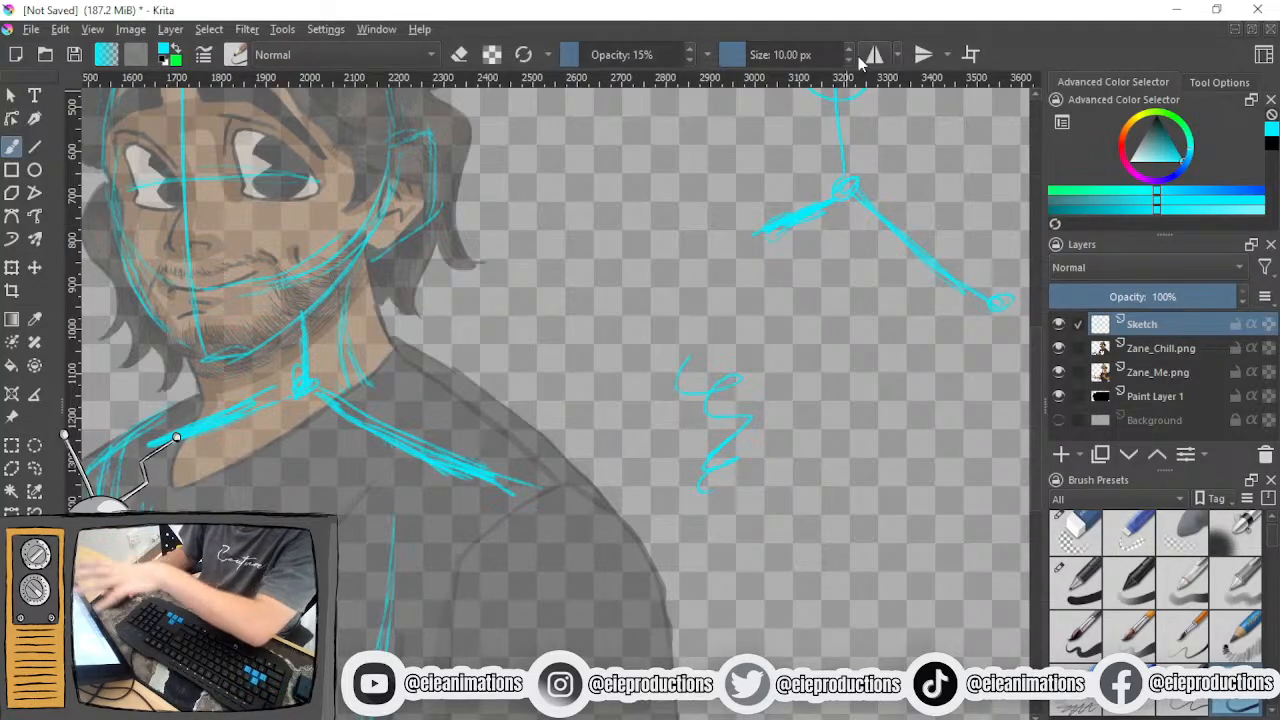
- Try various brush sizes, including 5, 7.34, 0.01 and 11 px, ending at 10 px
scroll(853, 56, "down", 4)
scroll(853, 56, "down", 1)
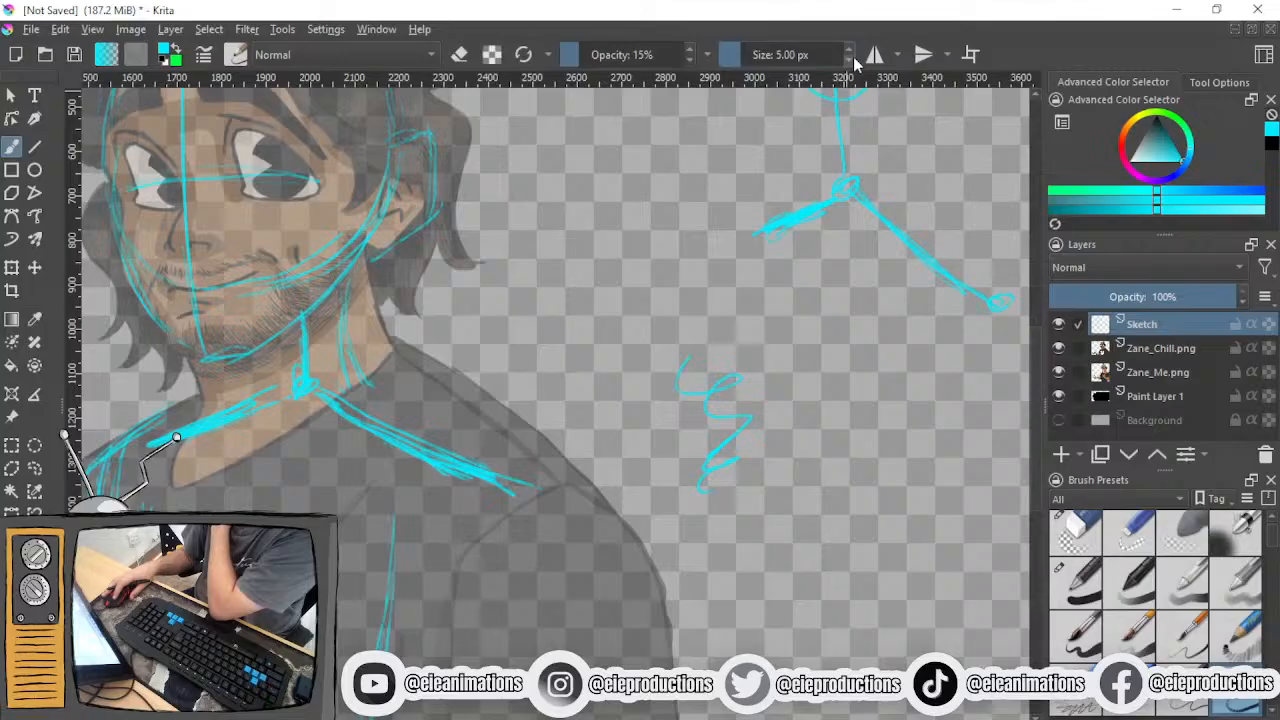
mouse_move(765, 60)
left_mouse_down()
mouse_move(800, 54)
mouse_move(789, 68)
mouse_move(743, 66)
left_mouse_up()
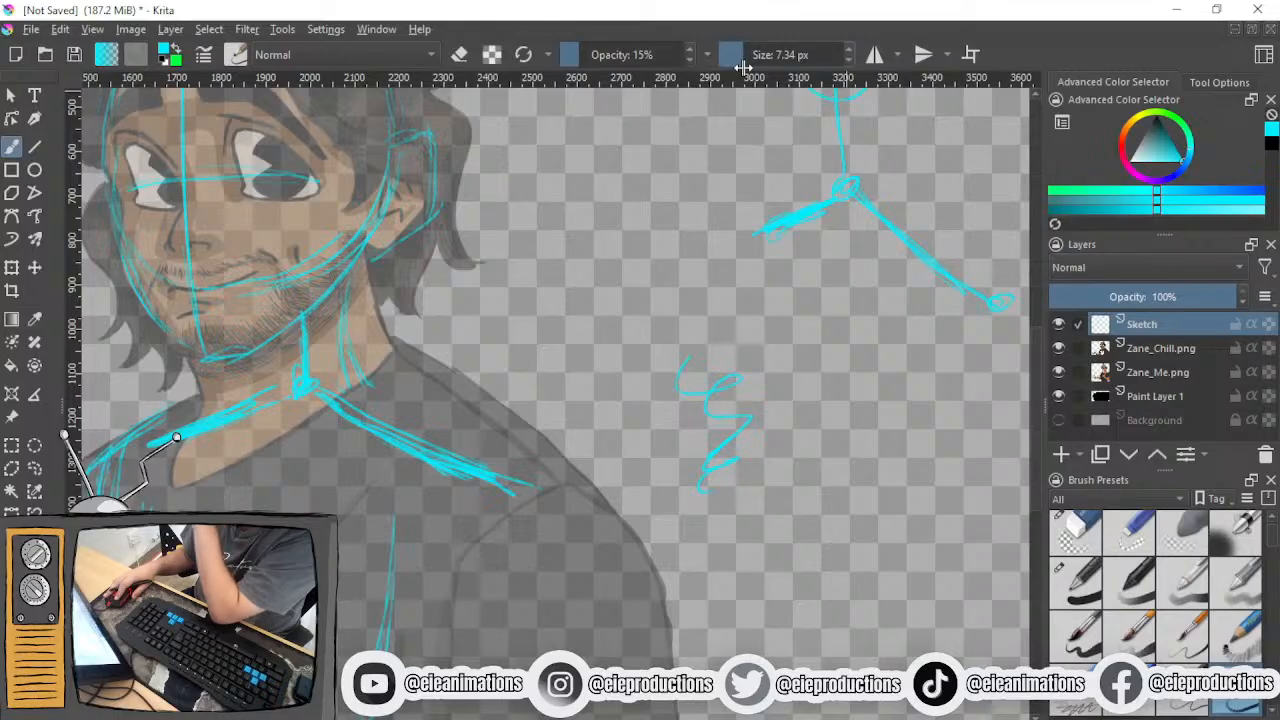
left_click_drag(743, 66, 708, 64)
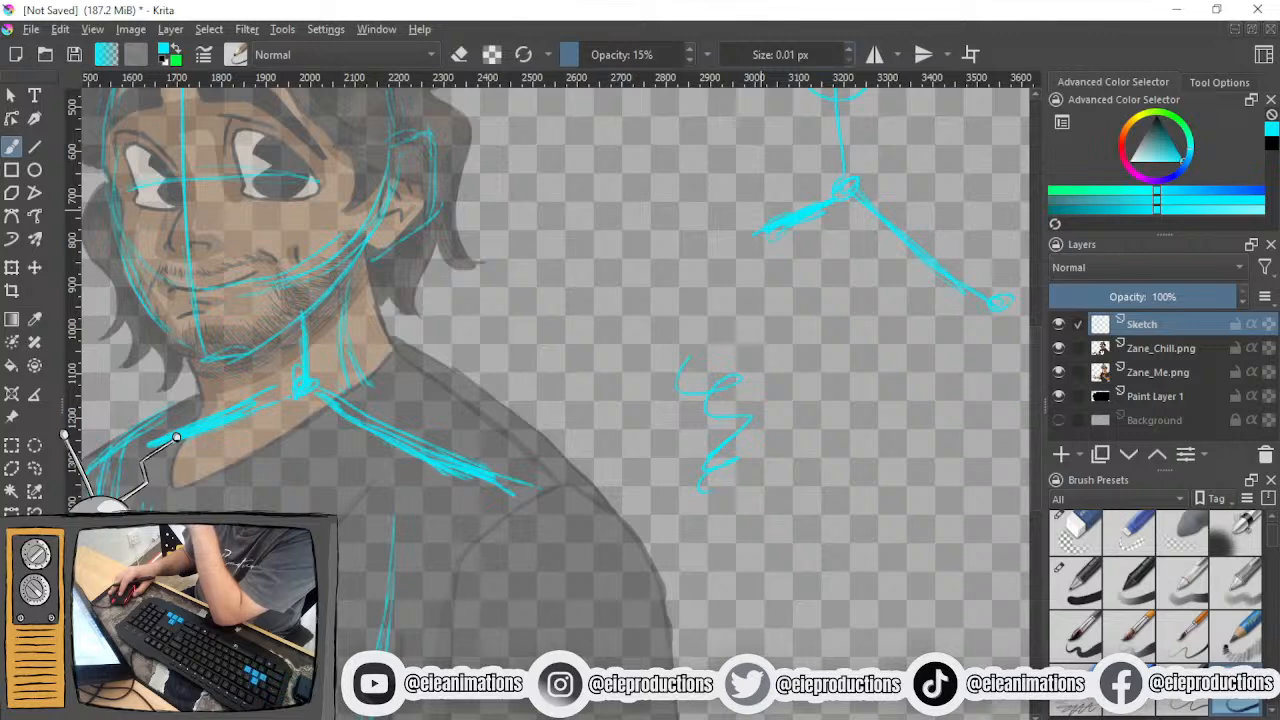
scroll(850, 55, "up", 1)
scroll(850, 55, "up", 7)
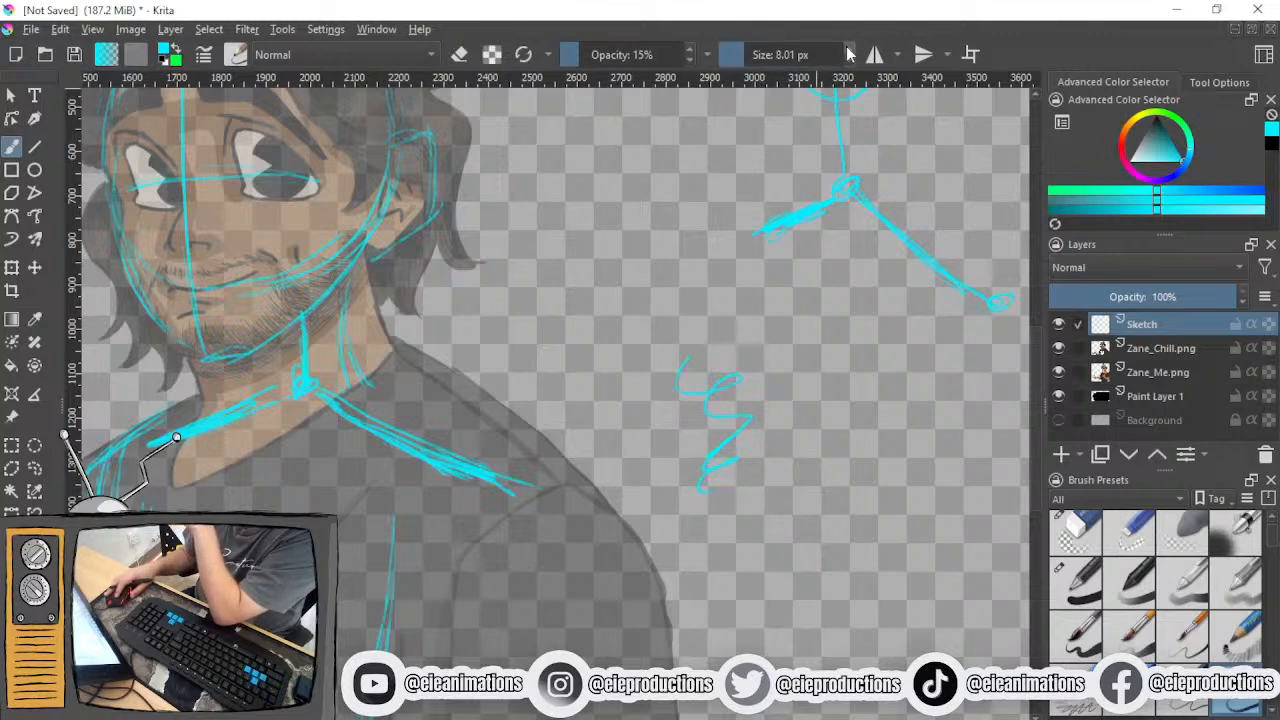
scroll(848, 55, "up", 2)
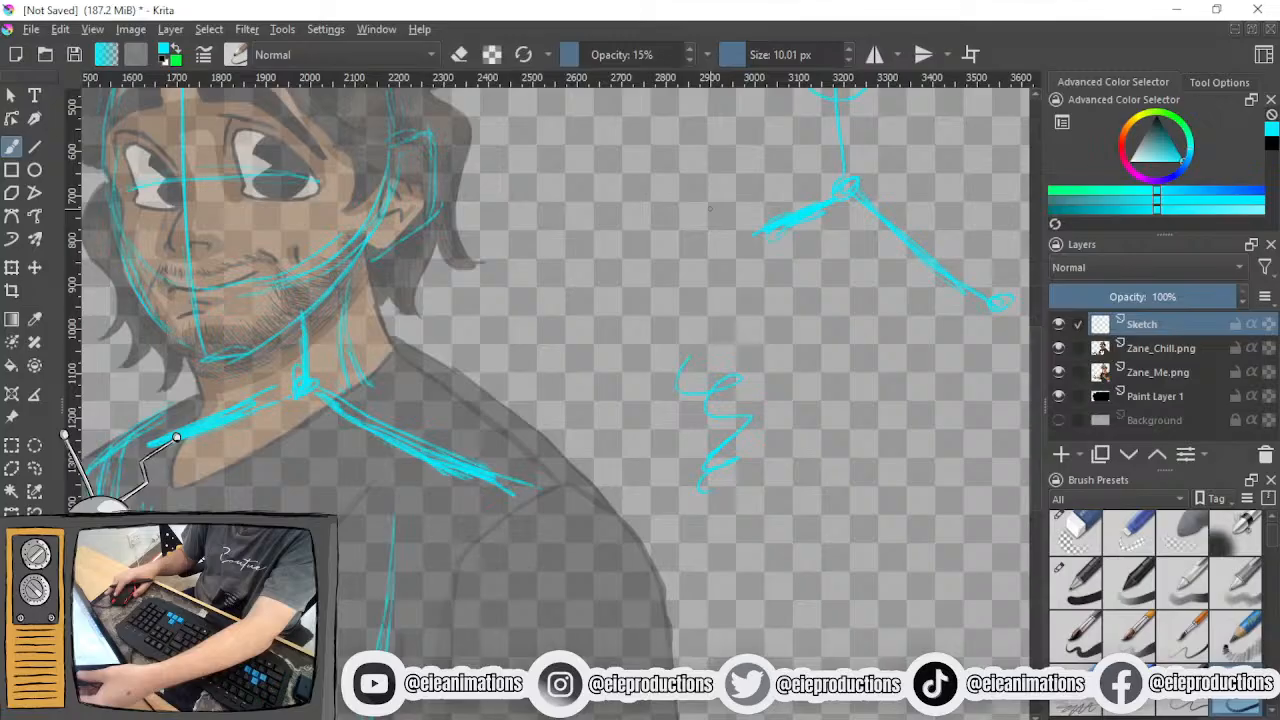
key("bracketright")
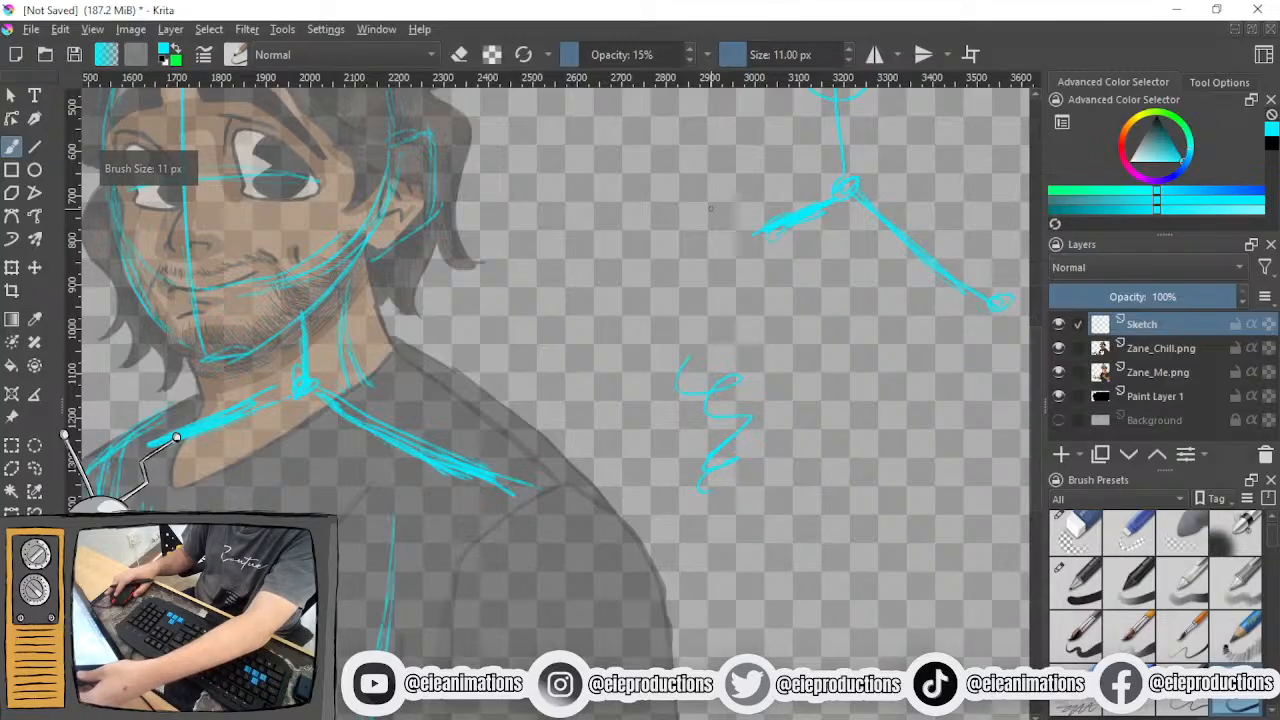
key("bracketleft")
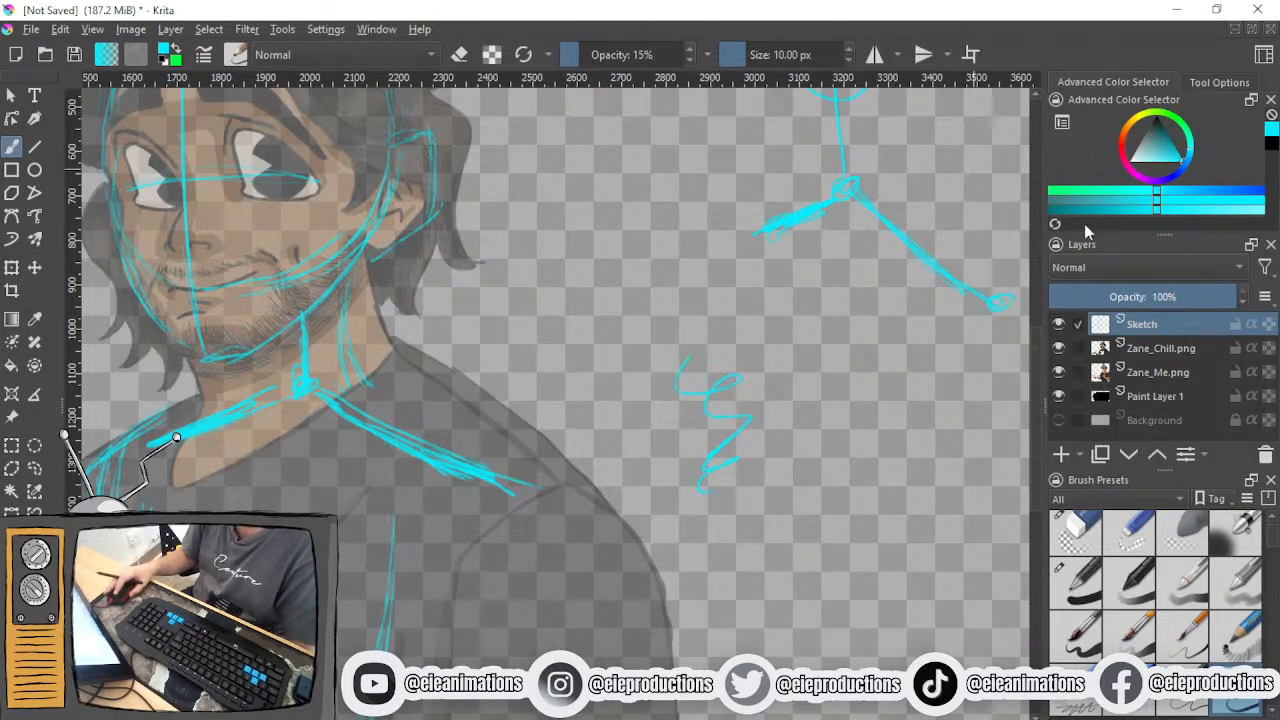
- Test a textured bristle brush preset at 135 px with a broad stroke beside the squiggle and undo it
scroll(1155, 595, "down", 3)
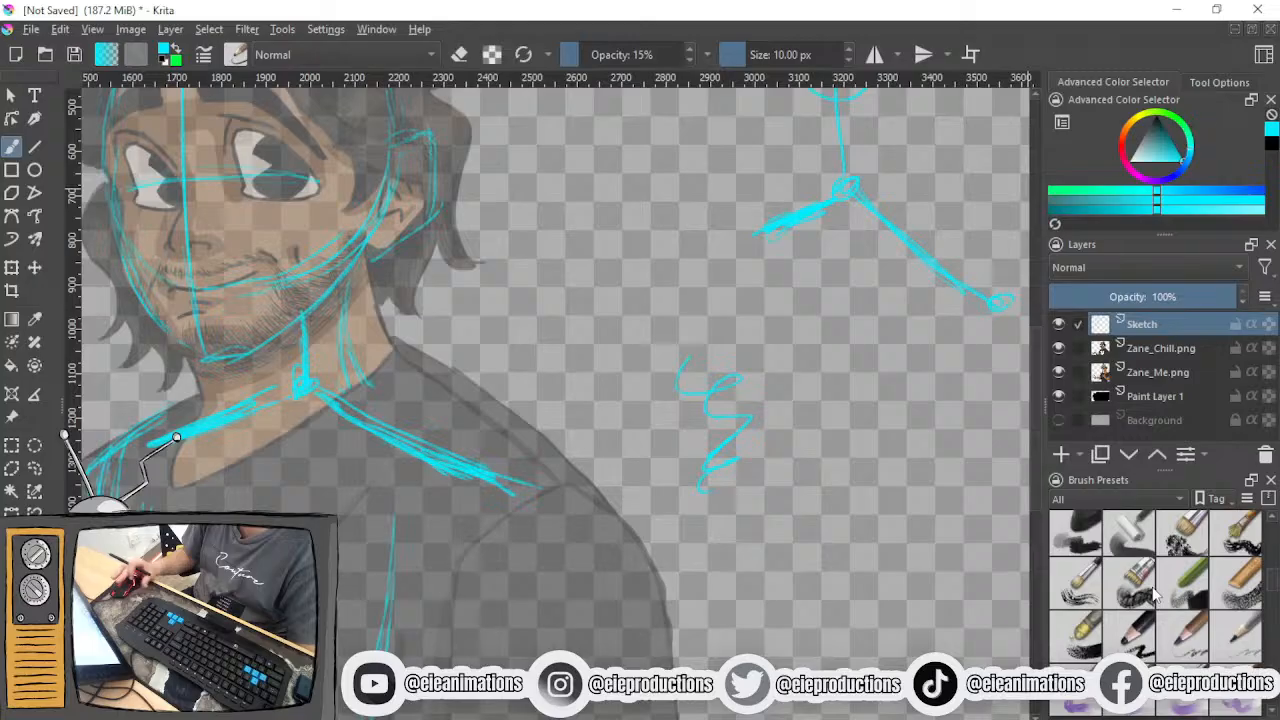
left_click(1088, 632)
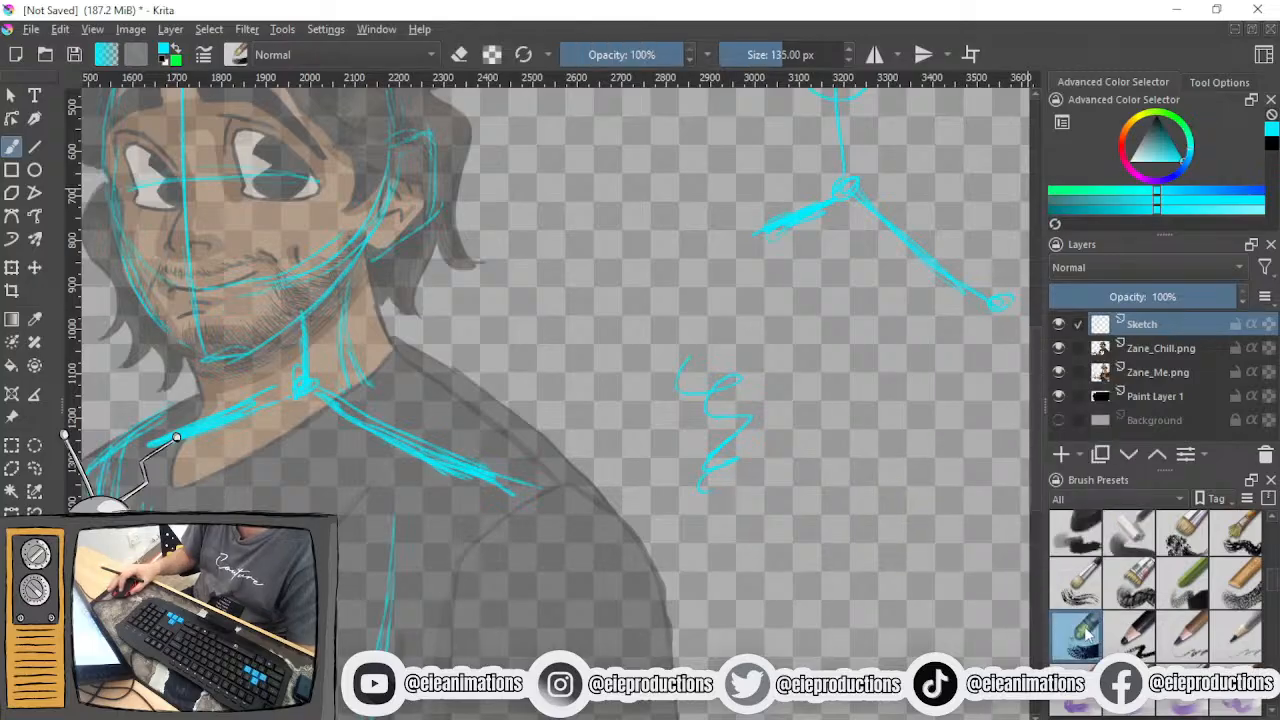
mouse_move(770, 552)
left_mouse_down()
mouse_move(867, 521)
mouse_move(846, 489)
mouse_move(917, 377)
left_mouse_up()
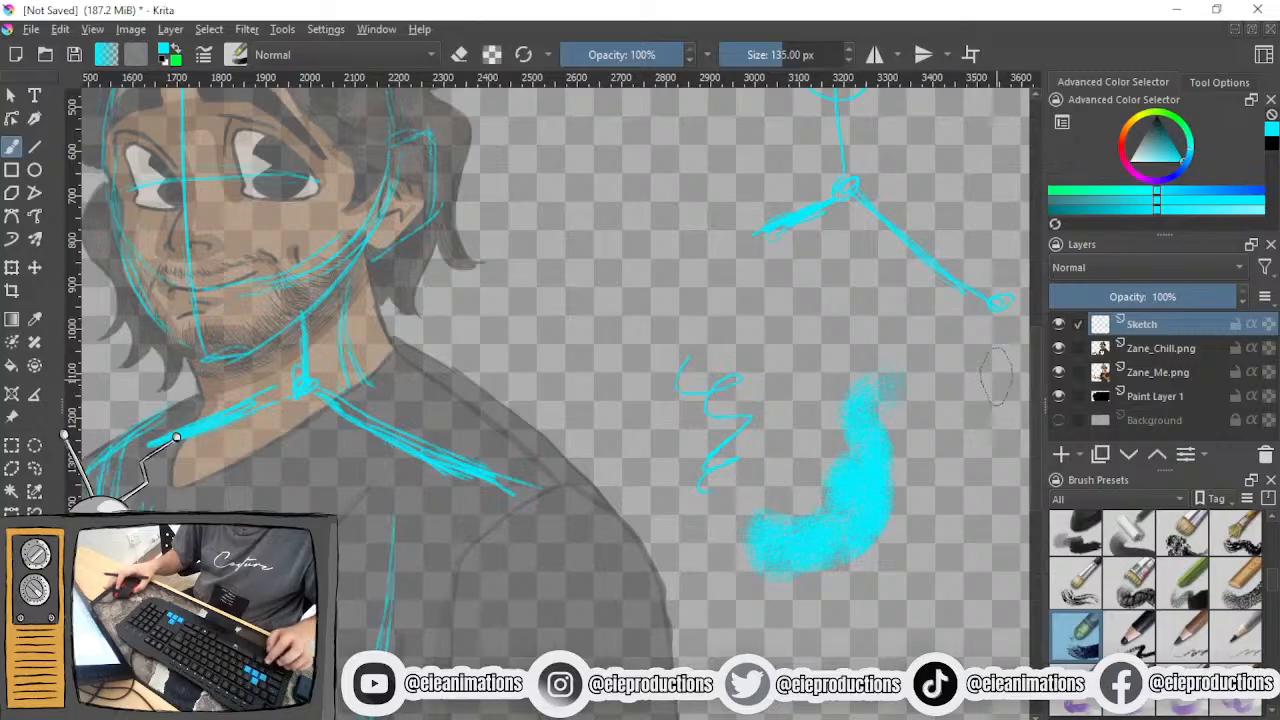
key("ctrl+z")
- Browse the brush presets and select a wet paint brush with a size of 576 px
scroll(1137, 578, "down", 3)
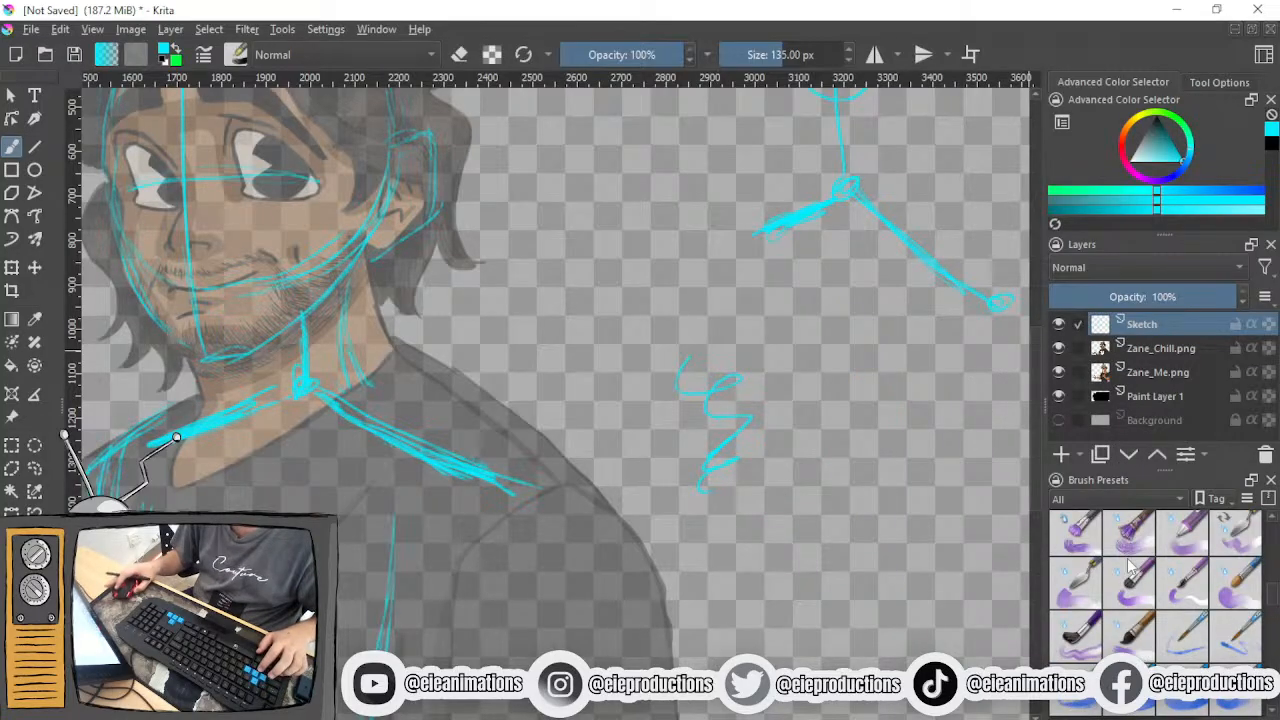
scroll(1140, 600, "down", 3)
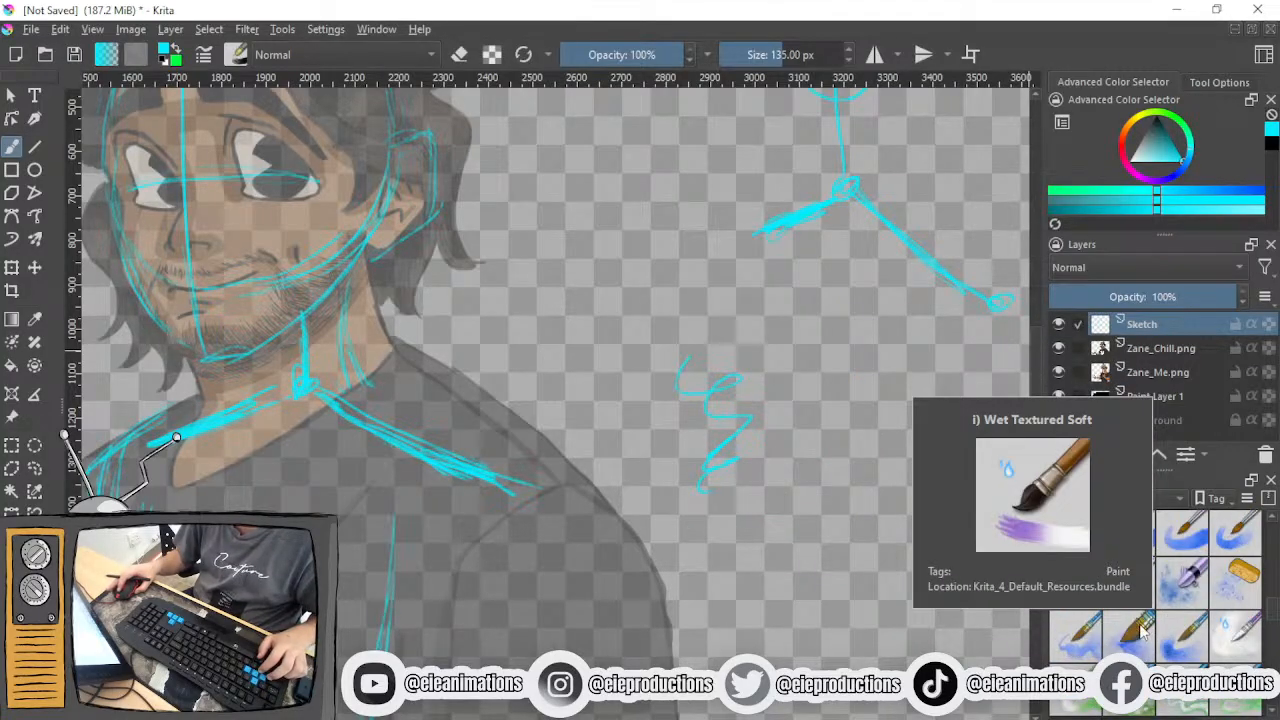
left_click(1072, 633)
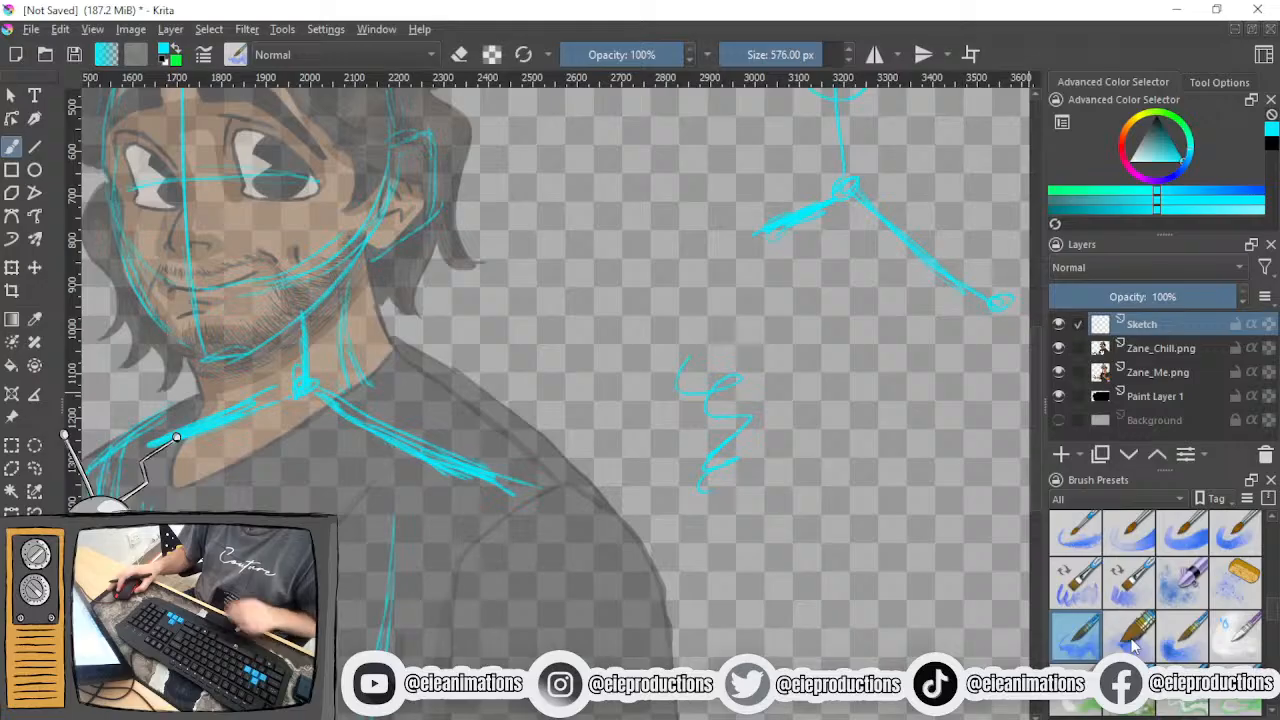
scroll(1134, 645, "down", 3)
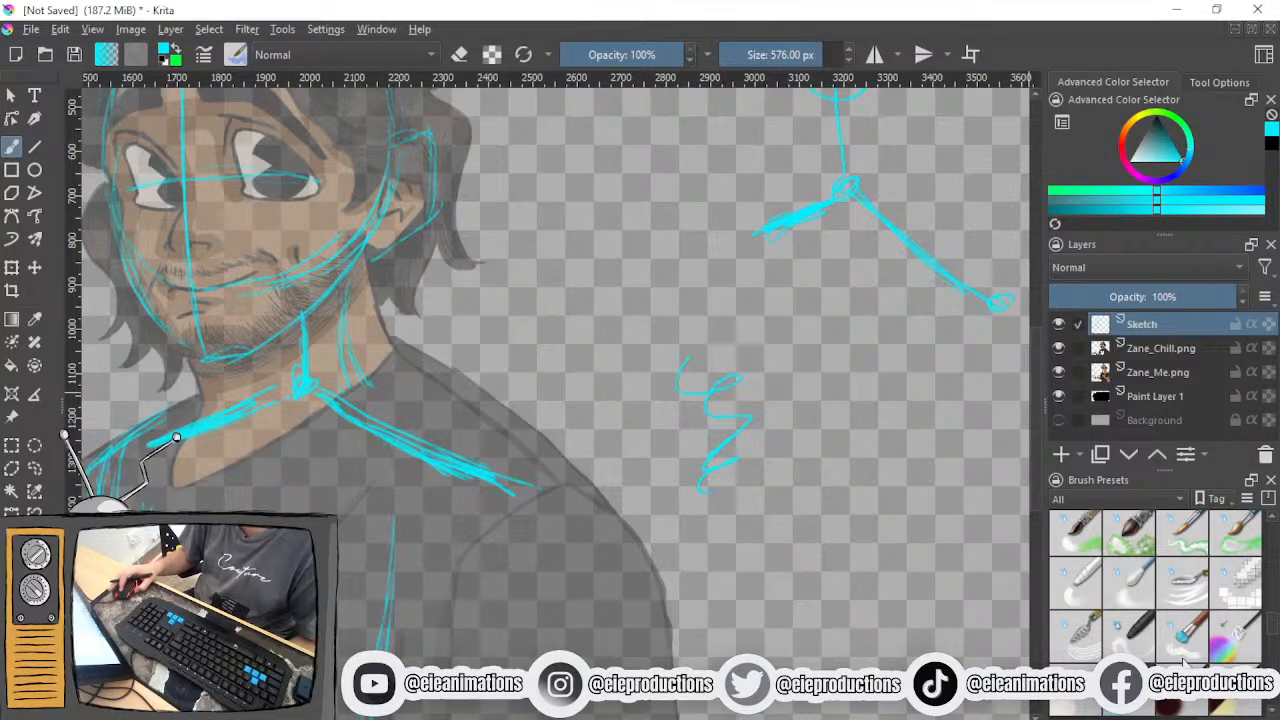
scroll(1103, 648, "down", 3)
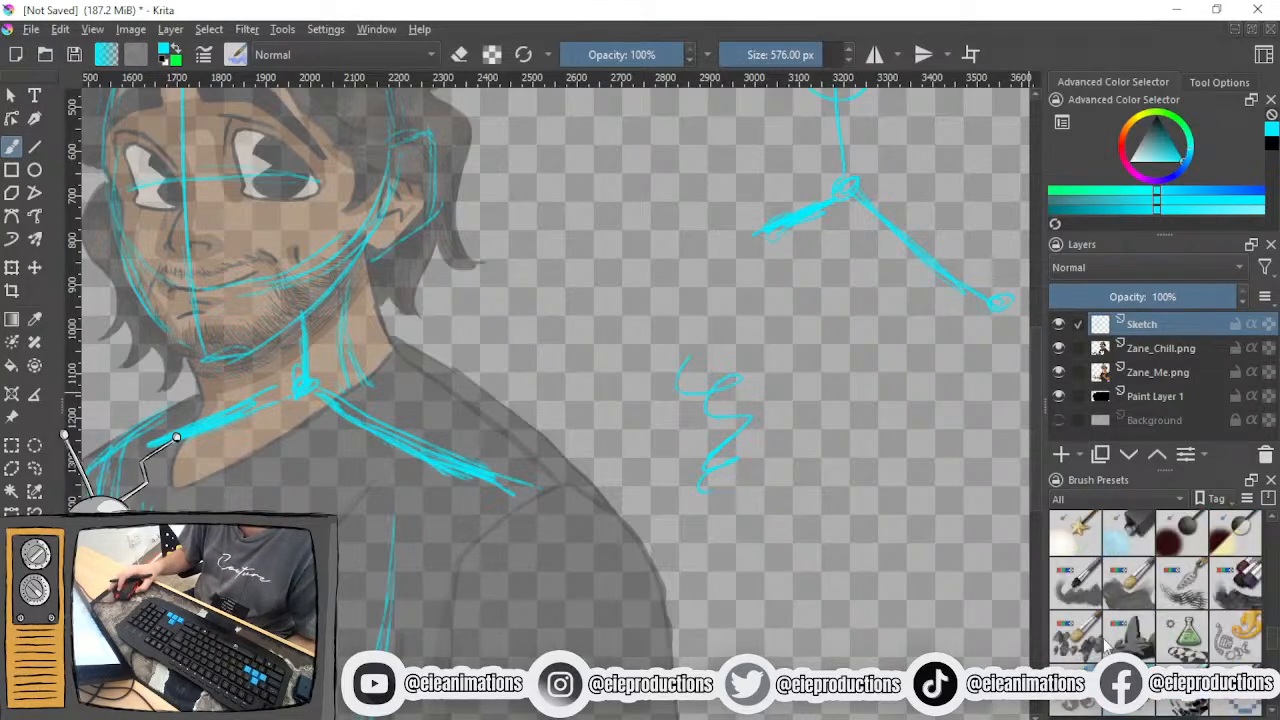
scroll(1110, 645, "up", 5)
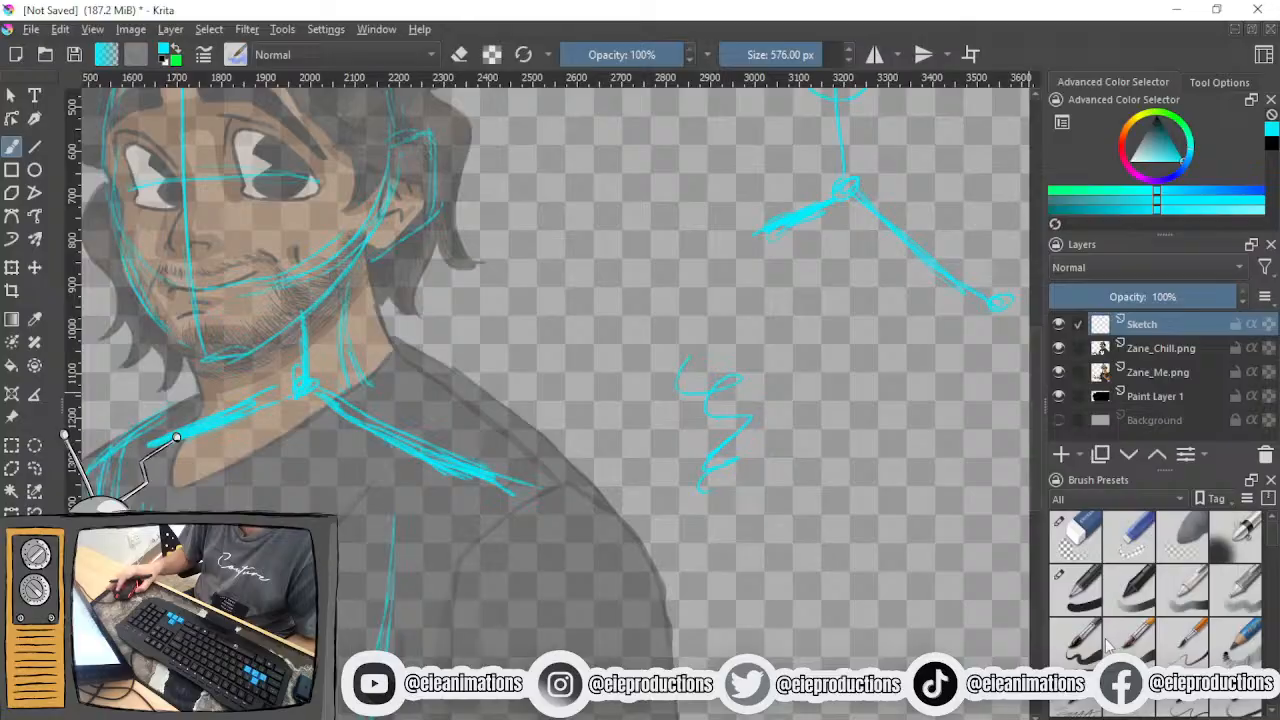
- Test an inking brush preset at 40 px with a looping stroke beside the squiggle and undo it
left_click(1096, 648)
mouse_move(875, 462)
left_mouse_down()
mouse_move(840, 590)
mouse_move(878, 578)
mouse_move(930, 370)
left_mouse_up()
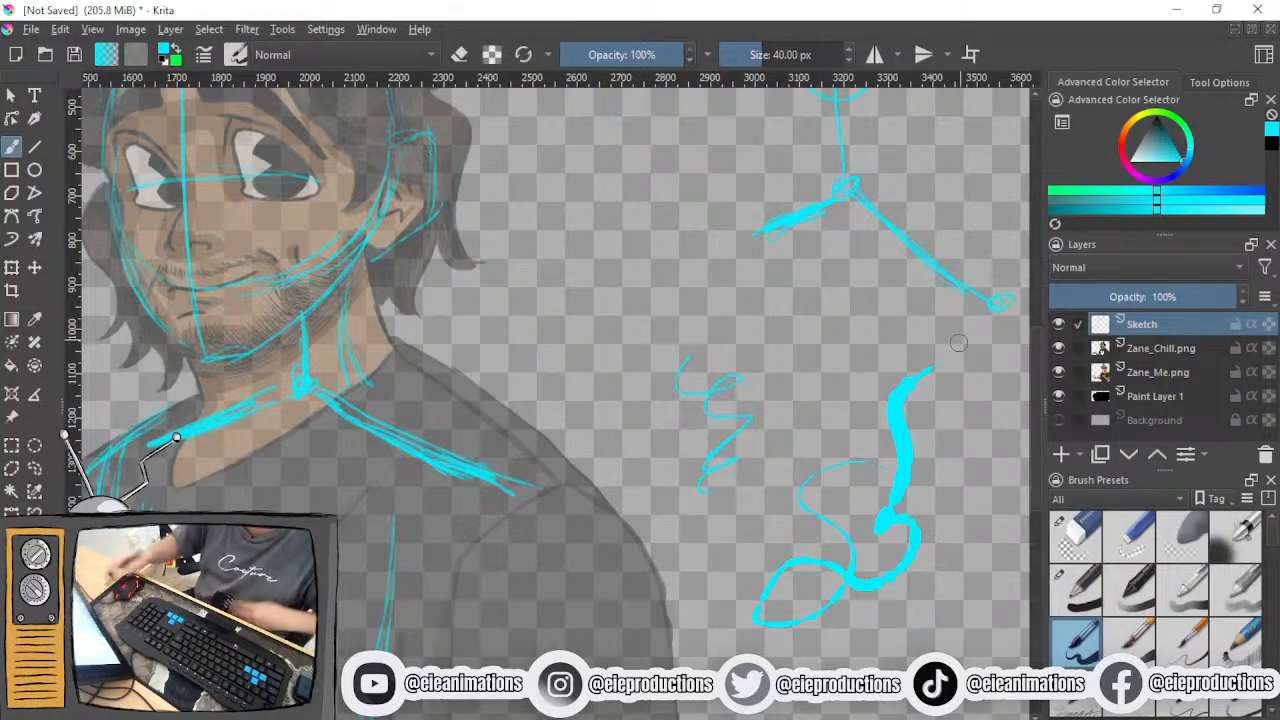
key("ctrl+z")
- Choose a 25 px brush preset at full opacity and draw a long curving test stroke beside the squiggle
scroll(1128, 602, "down", 3)
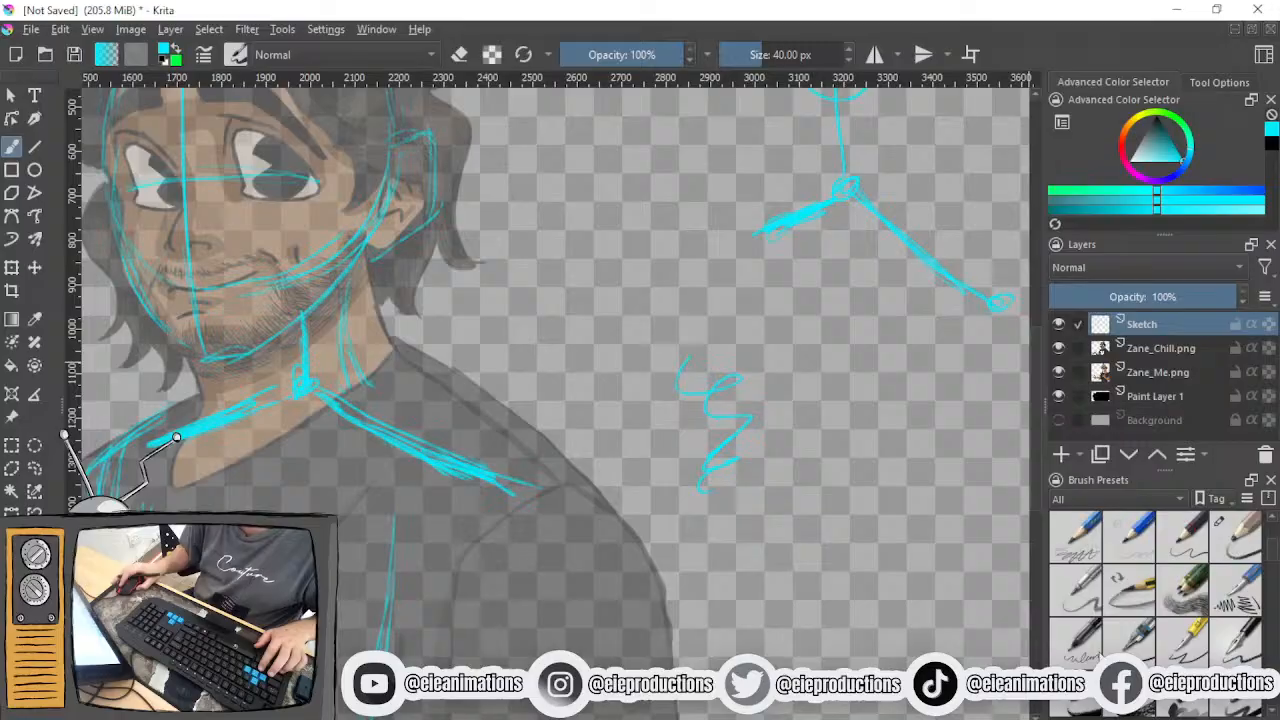
left_click(1077, 706)
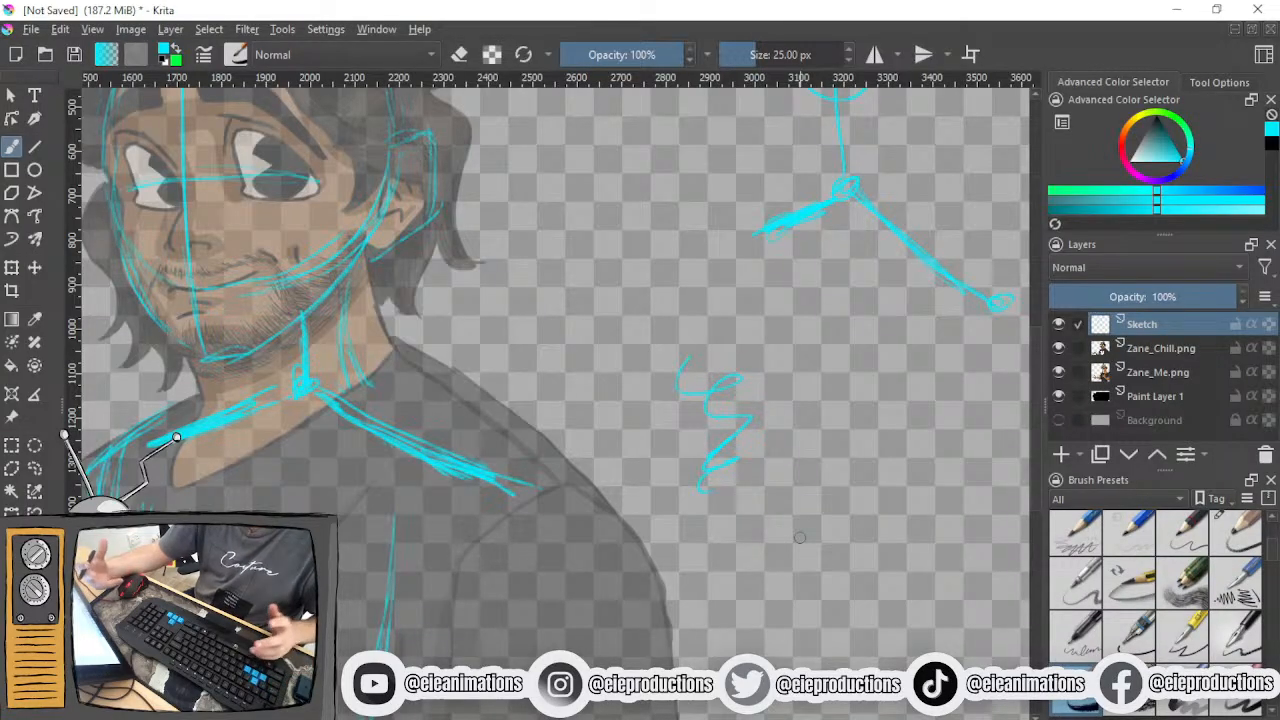
mouse_move(908, 437)
left_mouse_down()
mouse_move(881, 531)
mouse_move(781, 567)
mouse_move(738, 533)
mouse_move(744, 646)
mouse_move(893, 589)
mouse_move(955, 400)
left_mouse_up()
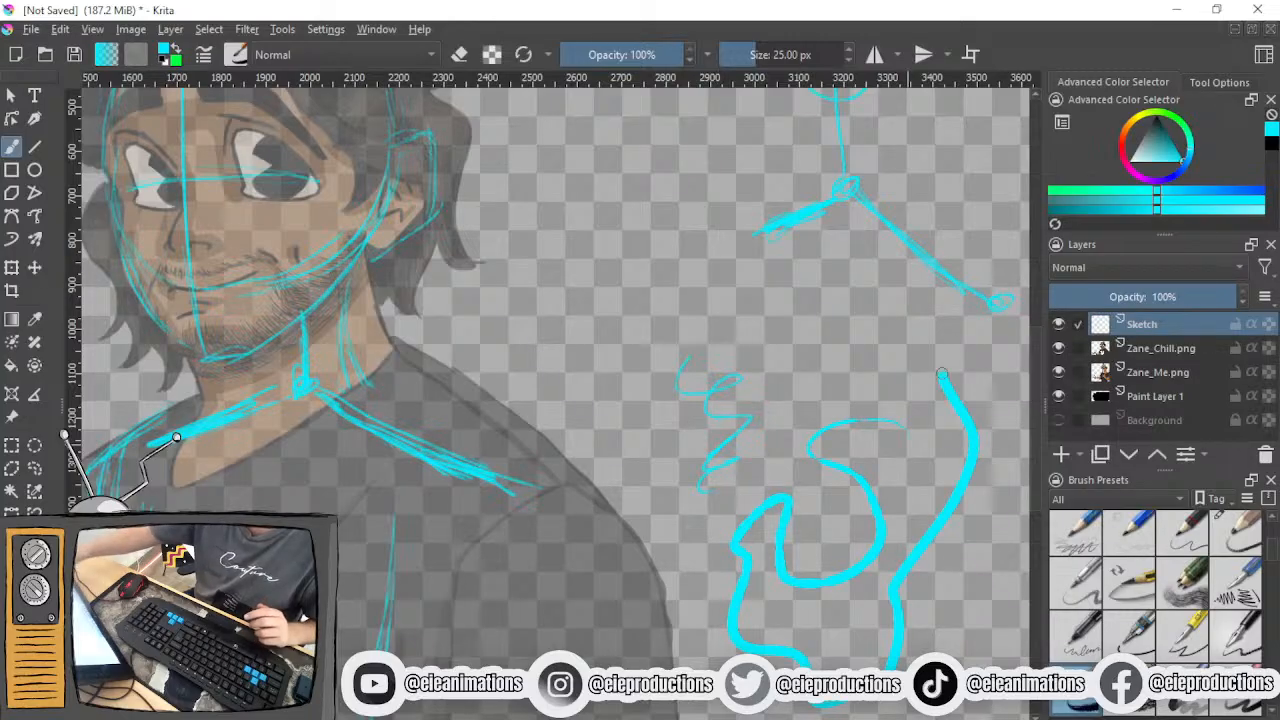
- Undo the curving test stroke and set the brush size to 38 px
key("ctrl+z")
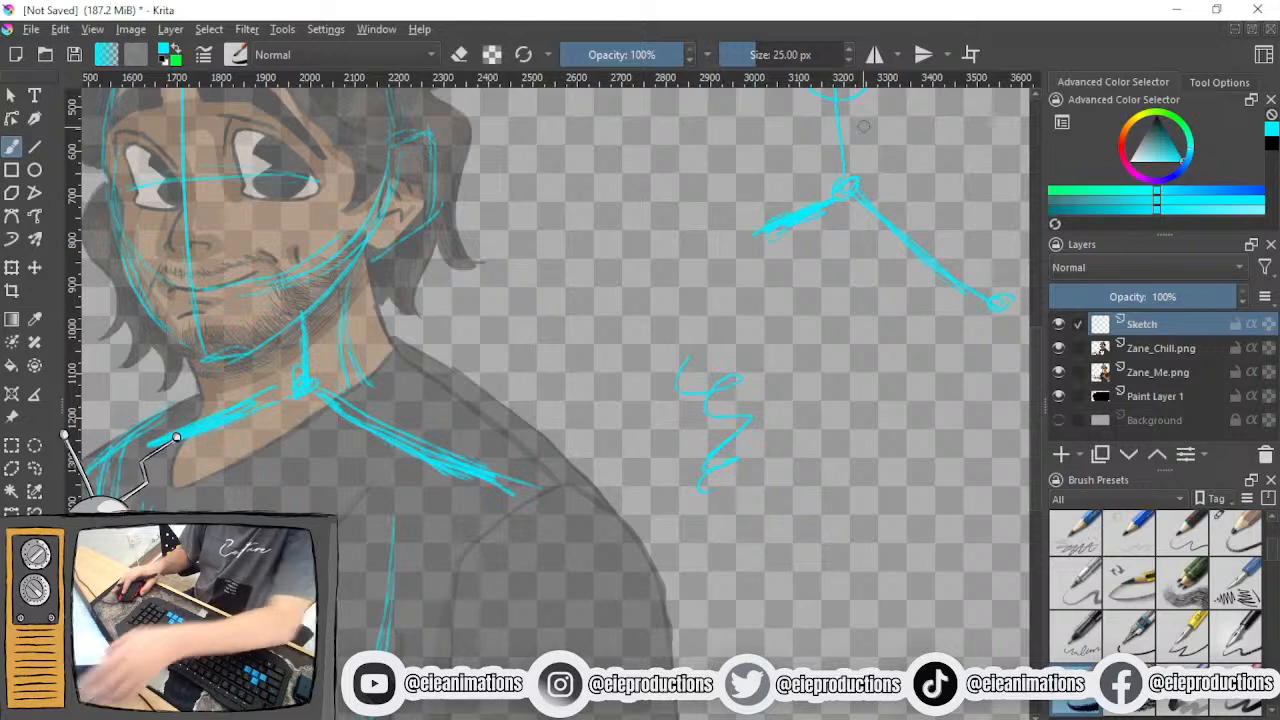
key("bracketright")
key("bracketright")
key("bracketright")
key("bracketright")
key("bracketright")
key("bracketright")
key("bracketright")
key("bracketright")
key("bracketright")
key("bracketright")
key("bracketright")
key("bracketright")
key("bracketright")
key("bracketright")
key("bracketright")
key("bracketleft")
key("bracketleft")
key("bracketleft")
key("bracketleft")
key("bracketleft")
key("bracketleft")
key("bracketleft")
key("bracketleft")
key("bracketleft")
key("bracketleft")
key("bracketright")
key("bracketright")
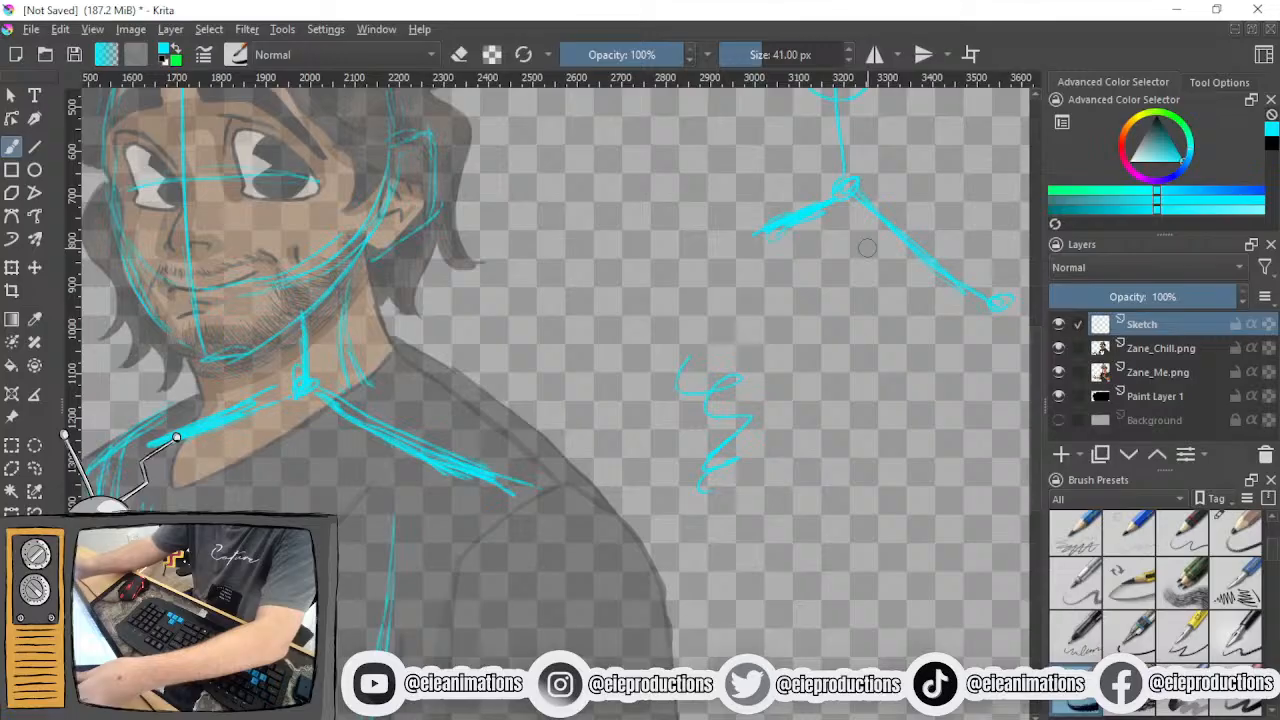
key("bracketleft")
- Test the resized brush with a stroke beside the squiggle, inspect its edge up close and undo it
mouse_move(893, 368)
left_mouse_down()
mouse_move(804, 403)
mouse_move(907, 530)
mouse_move(746, 602)
mouse_move(825, 525)
left_mouse_up()
scroll(825, 525, "up", 2)
scroll(830, 528, "up", 2)
scroll(829, 520, "up", 4)
scroll(818, 502, "down", 3)
key("ctrl+z")
- Choose a 40 px paintbrush preset at full opacity and draw several thick and light curving test strokes beside the squiggle
scroll(828, 392, "down", 2)
scroll(1183, 597, "down", 5)
scroll(1183, 597, "up", 5)
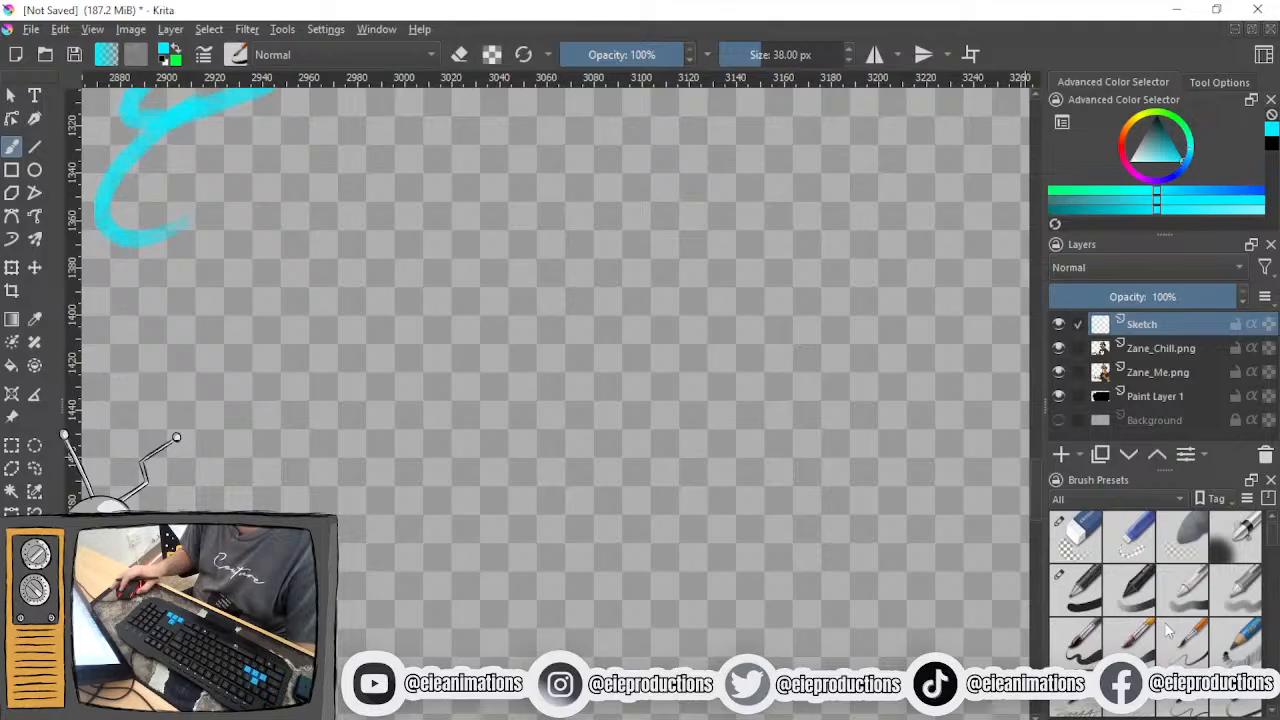
left_click(1128, 643)
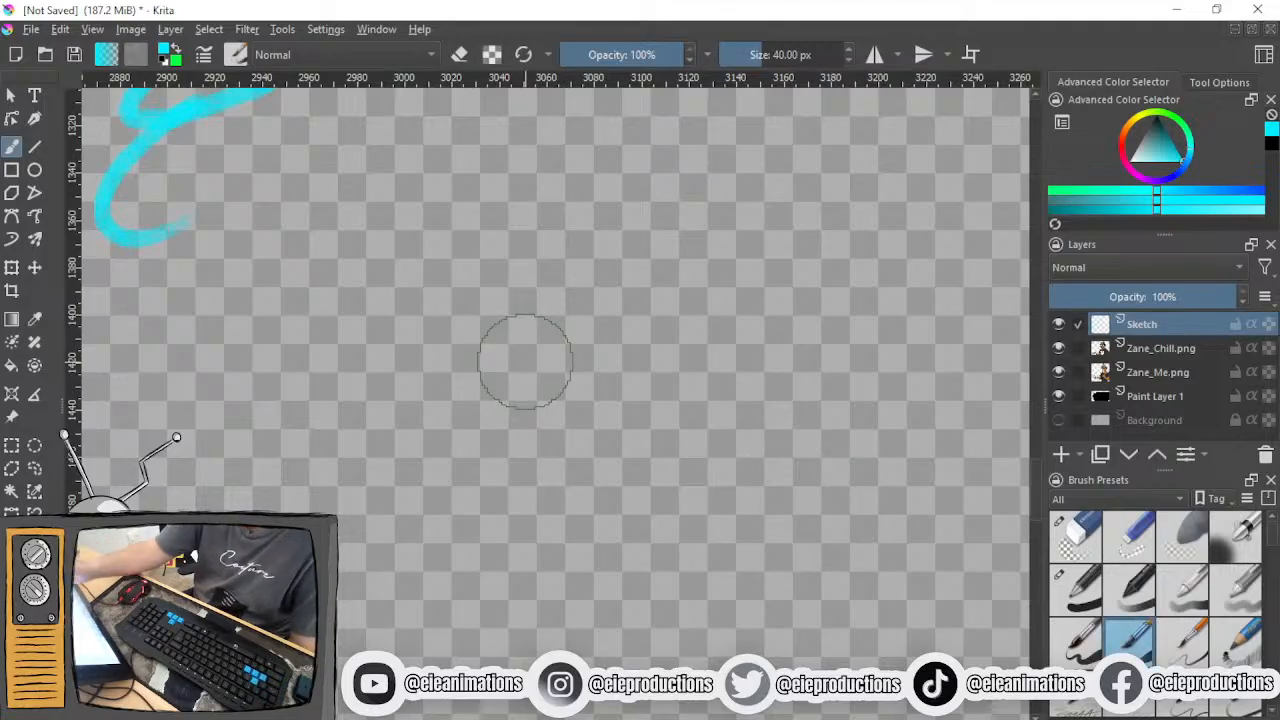
mouse_move(686, 280)
left_mouse_down()
mouse_move(427, 406)
mouse_move(523, 551)
mouse_move(672, 413)
mouse_move(776, 378)
mouse_move(806, 525)
mouse_move(858, 612)
left_mouse_up()
scroll(851, 630, "down", 2)
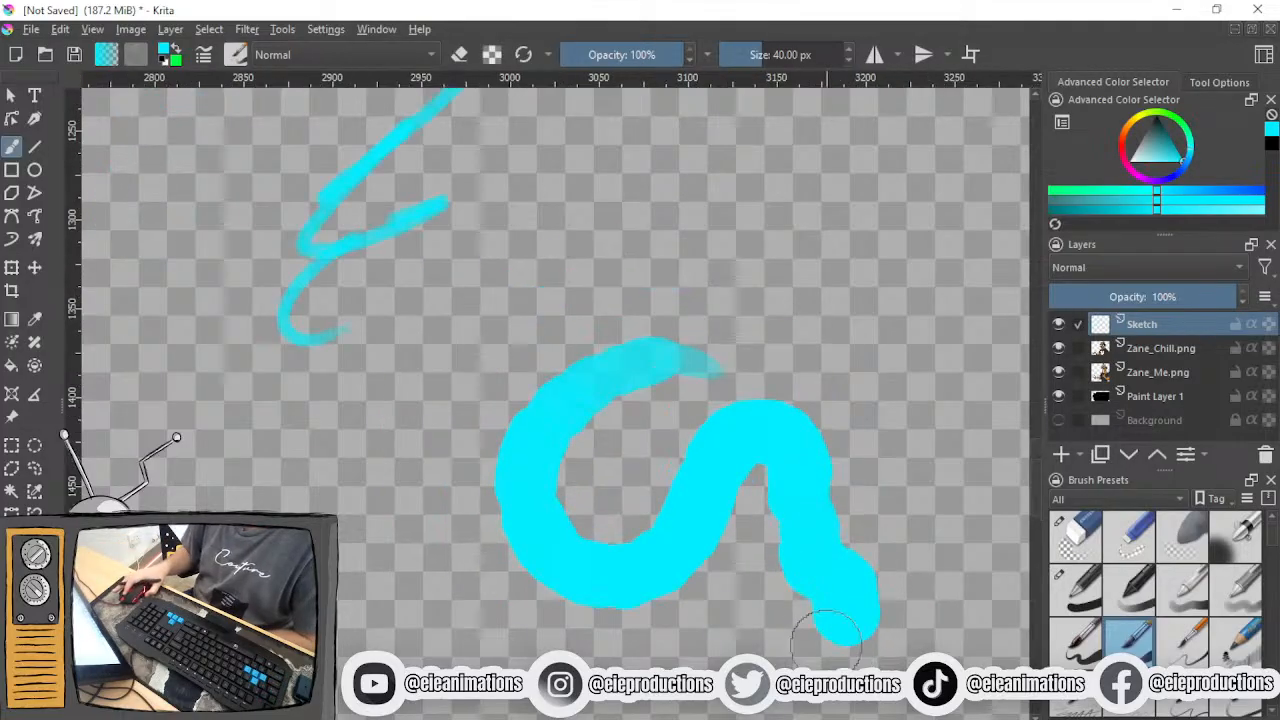
mouse_move(712, 185)
left_mouse_down()
mouse_move(530, 262)
mouse_move(386, 613)
mouse_move(532, 645)
mouse_move(330, 420)
mouse_move(470, 460)
mouse_move(580, 268)
left_mouse_up()
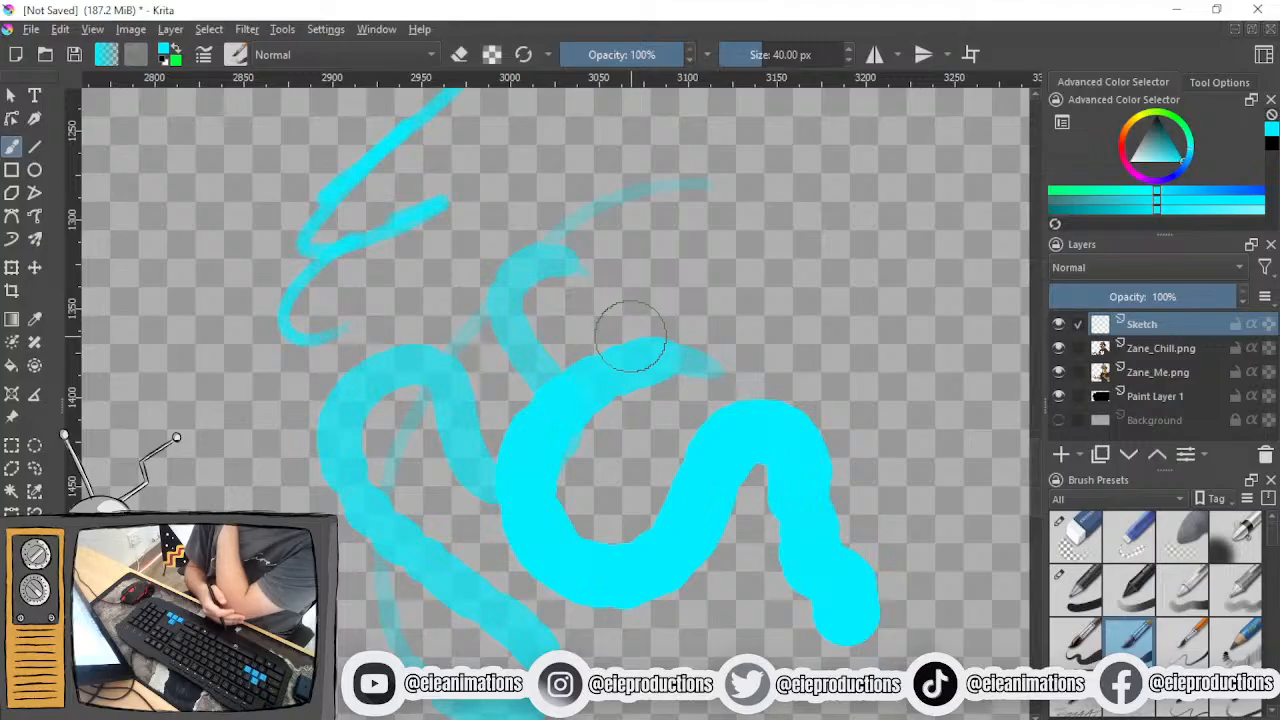
mouse_move(752, 262)
left_mouse_down()
mouse_move(820, 243)
mouse_move(909, 371)
mouse_move(930, 440)
left_mouse_up()
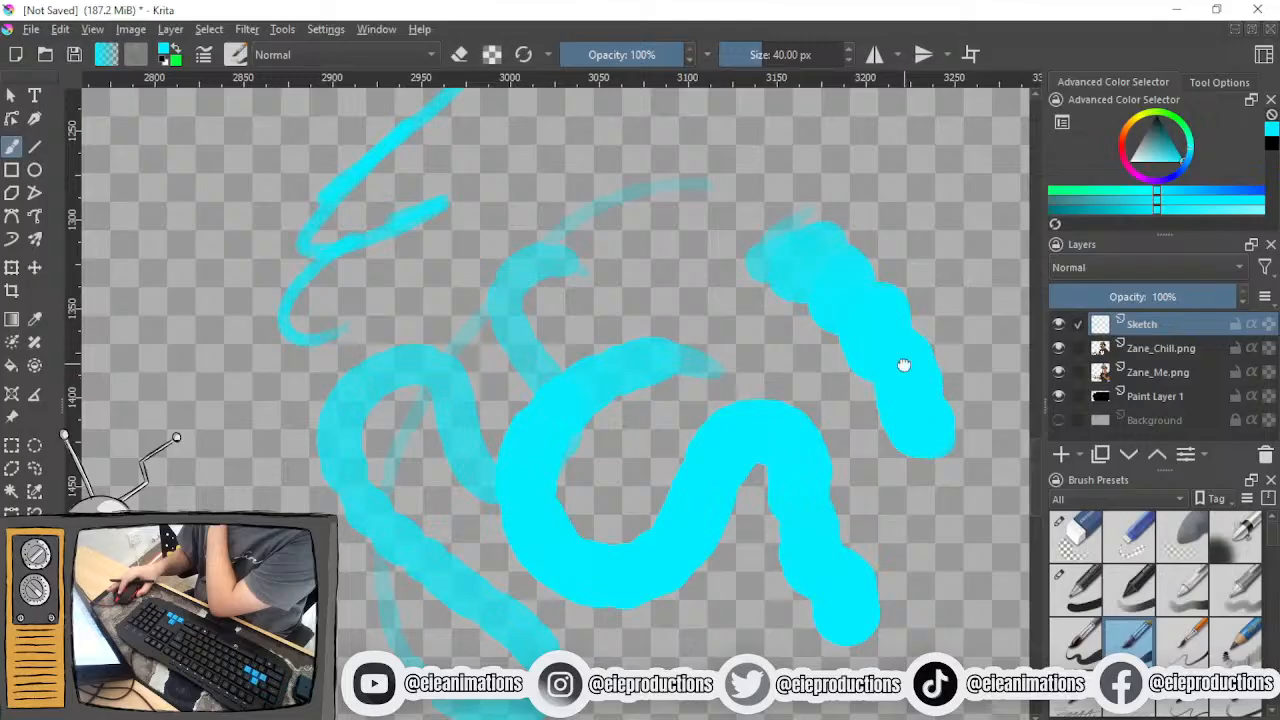
left_click_drag(900, 357, 665, 555)
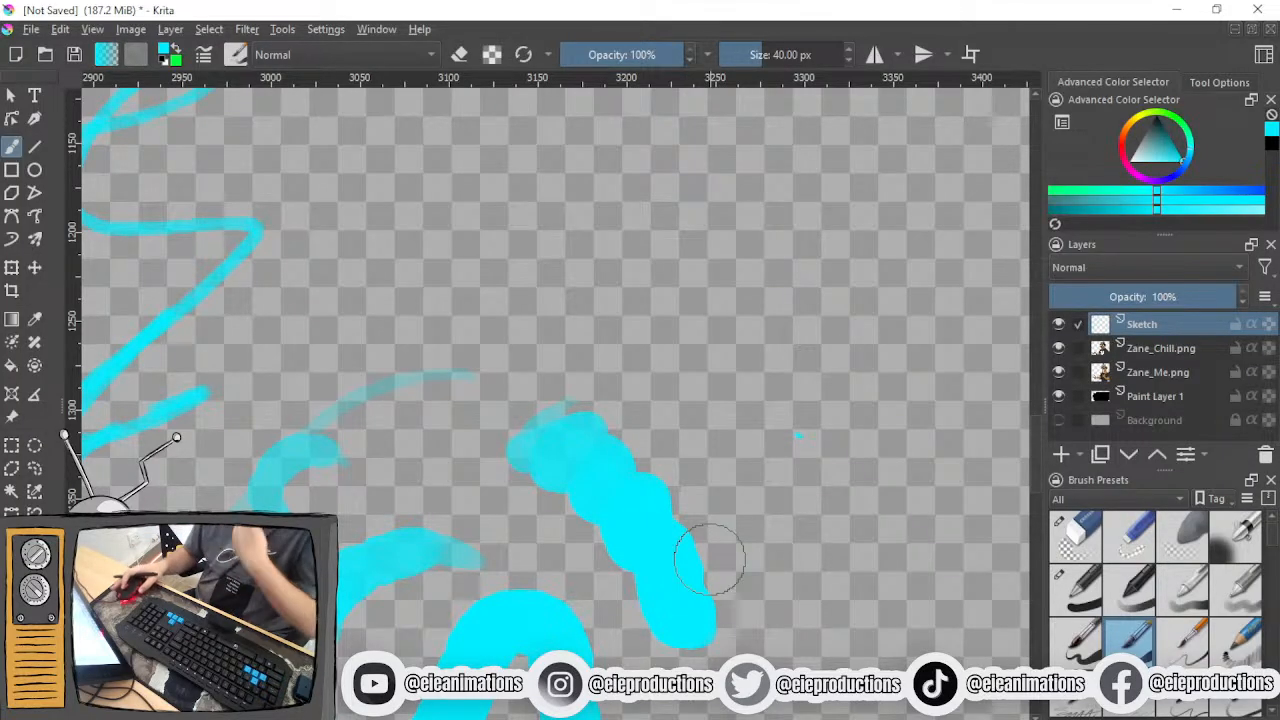
- Add one more short test stroke, and undo all the test strokes together with the squiggle
scroll(681, 516, "down", 2)
left_click_drag(671, 521, 712, 476)
key("ctrl+z")
key("ctrl+z")
key("ctrl+z")
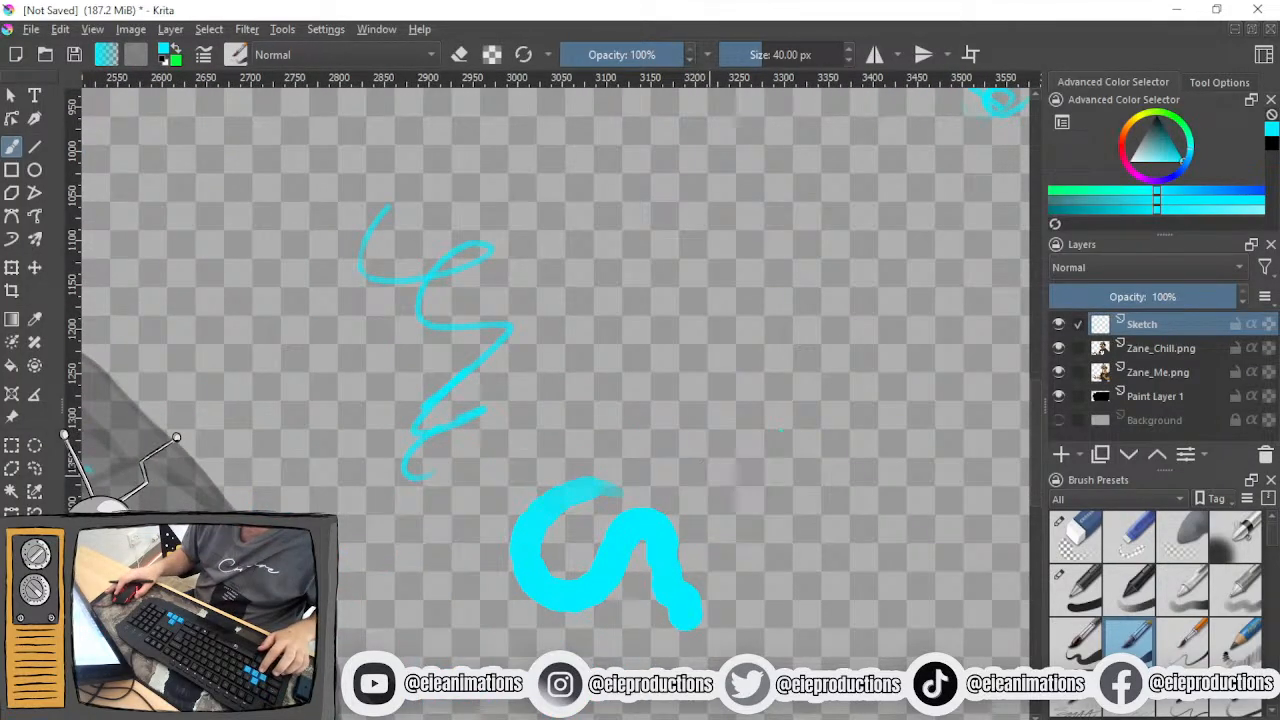
scroll(708, 478, "down", 3)
key("ctrl+z")
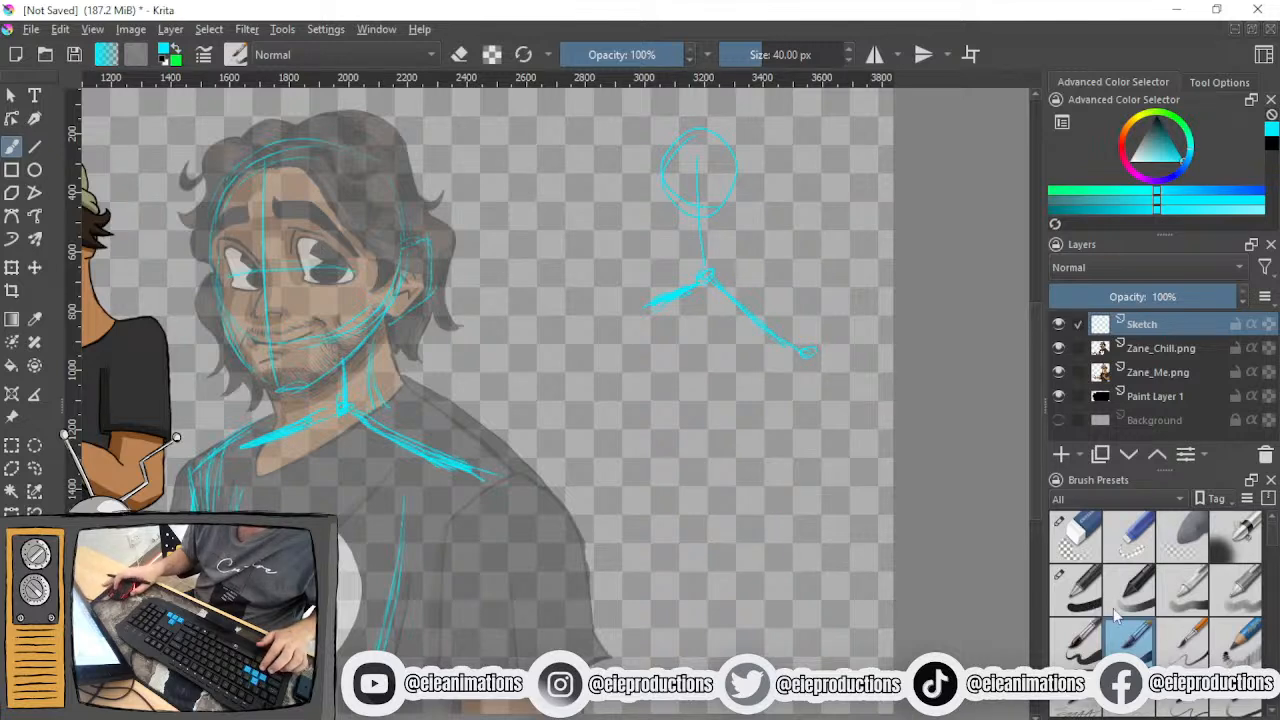
- Select the 10 px sketching preset at 15% opacity and sketch an angled shoulder line below the small stick figure
left_click(1240, 703)
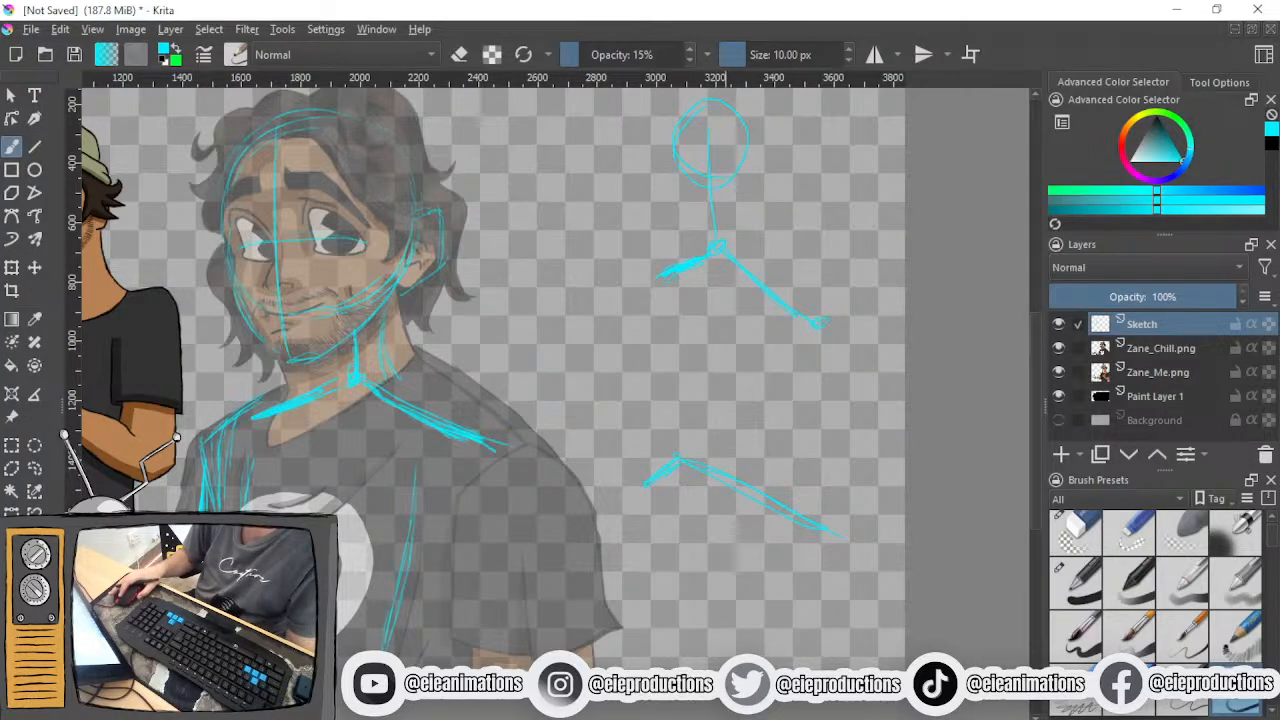
- Test a 40 px inking preset with a wavy stroke across the lower shoulder line, undo it and return to the 10 px preset
left_click(1085, 640)
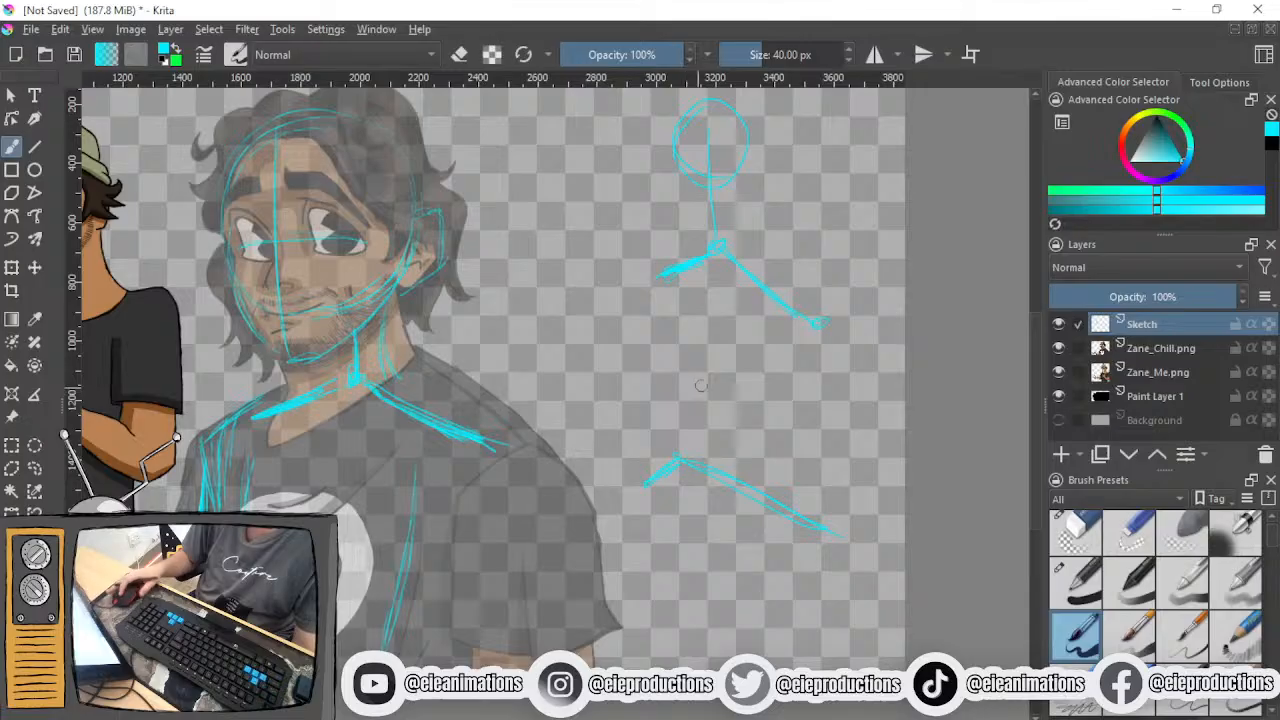
mouse_move(765, 383)
left_mouse_down()
mouse_move(819, 561)
mouse_move(880, 660)
left_mouse_up()
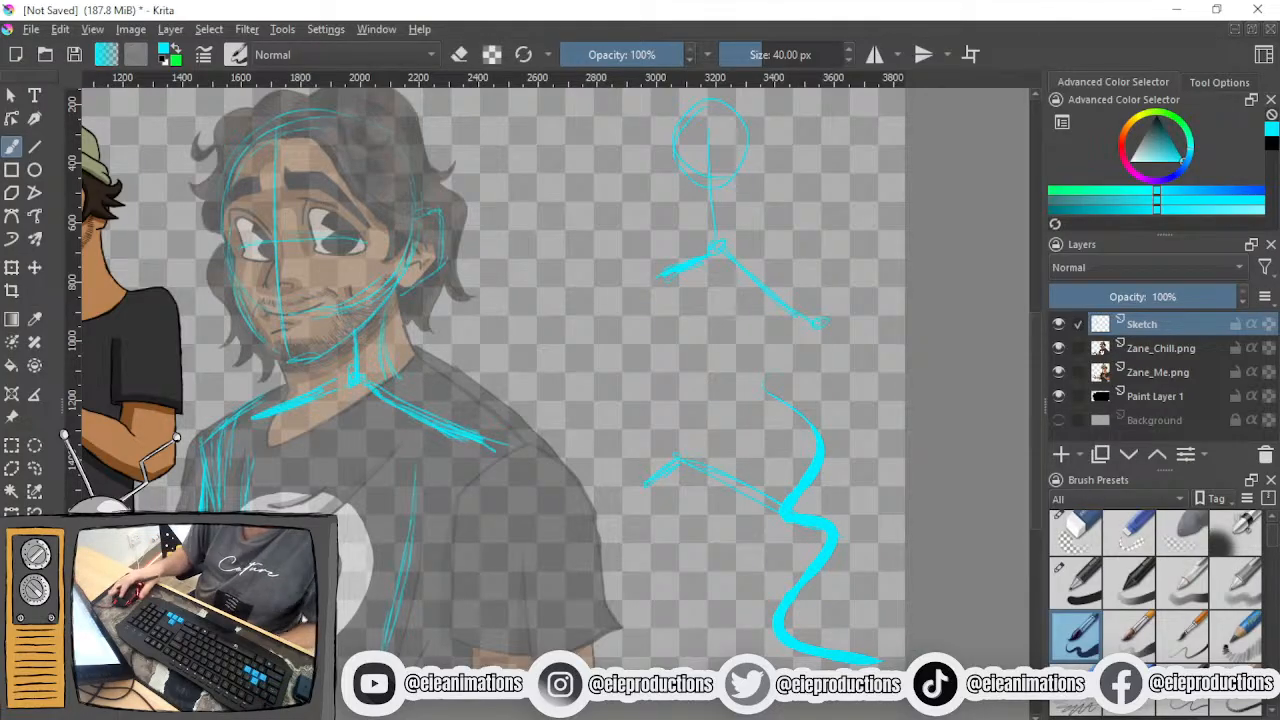
key("ctrl+z")
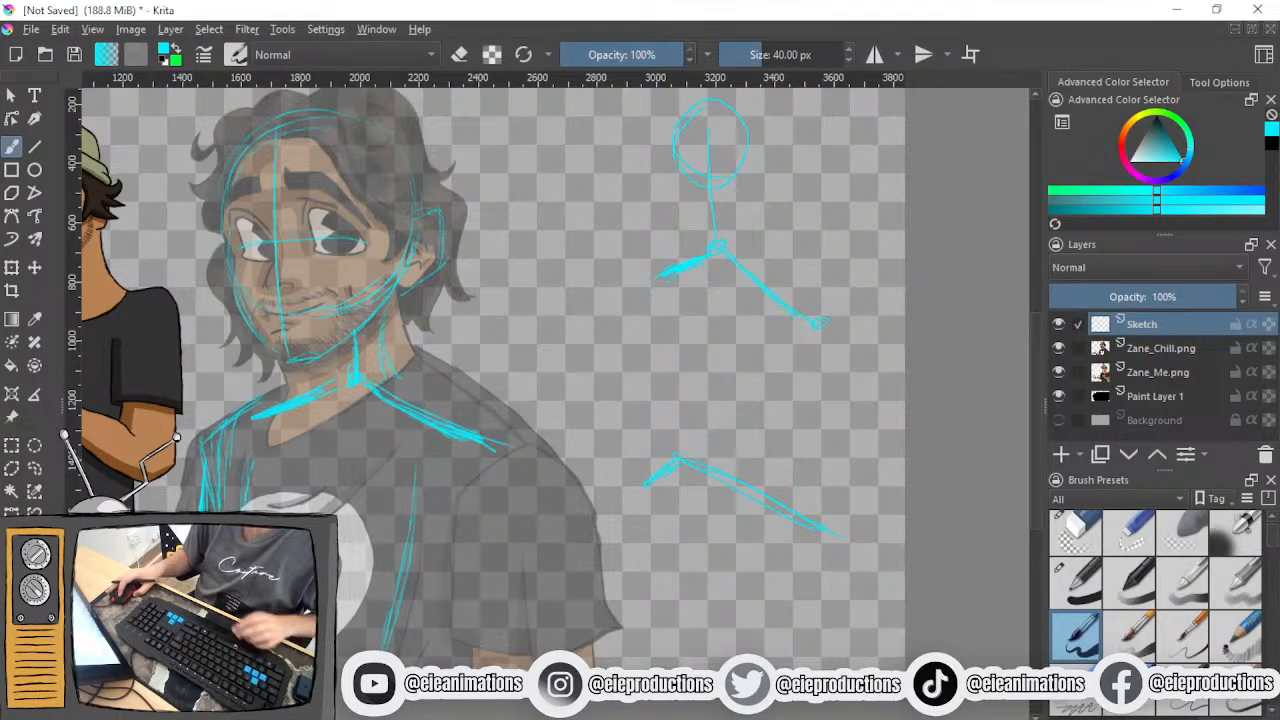
key("slash")
- Make a freehand selection around the large diagonal fold on the shirt above the skull's eye
left_click_drag(559, 545, 704, 530)
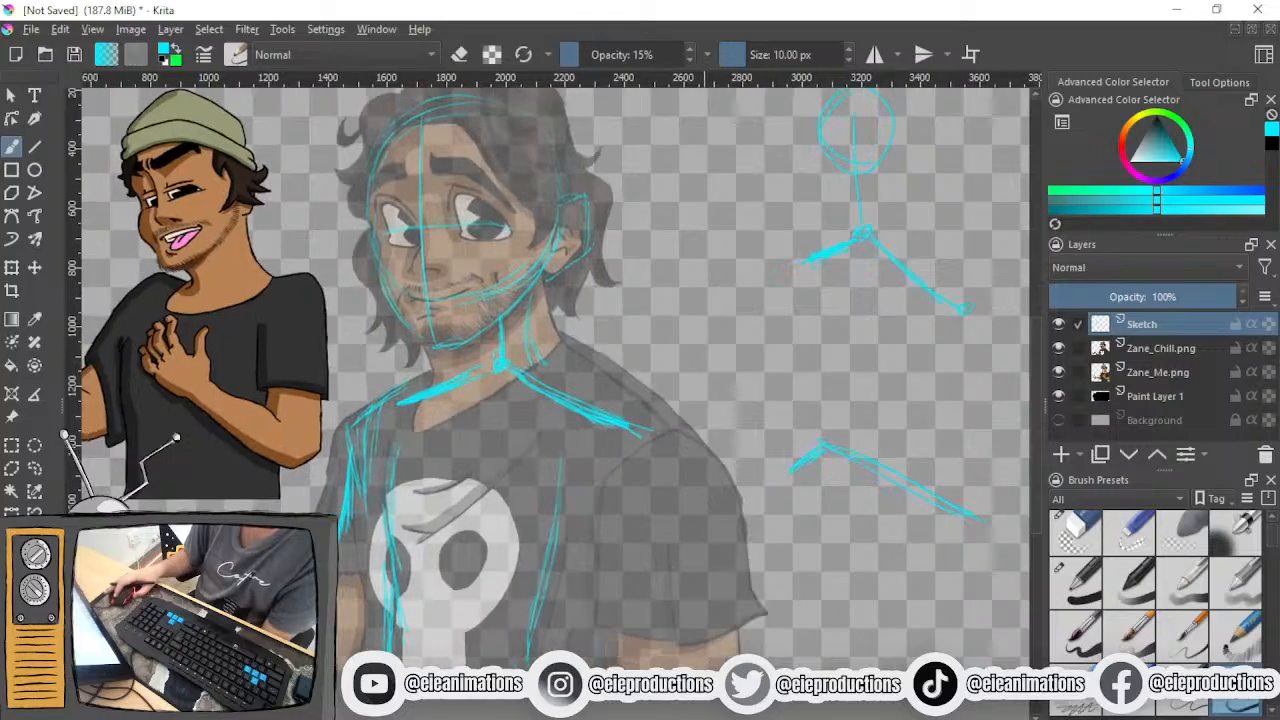
scroll(632, 480, "up", 3)
scroll(632, 480, "down", 3)
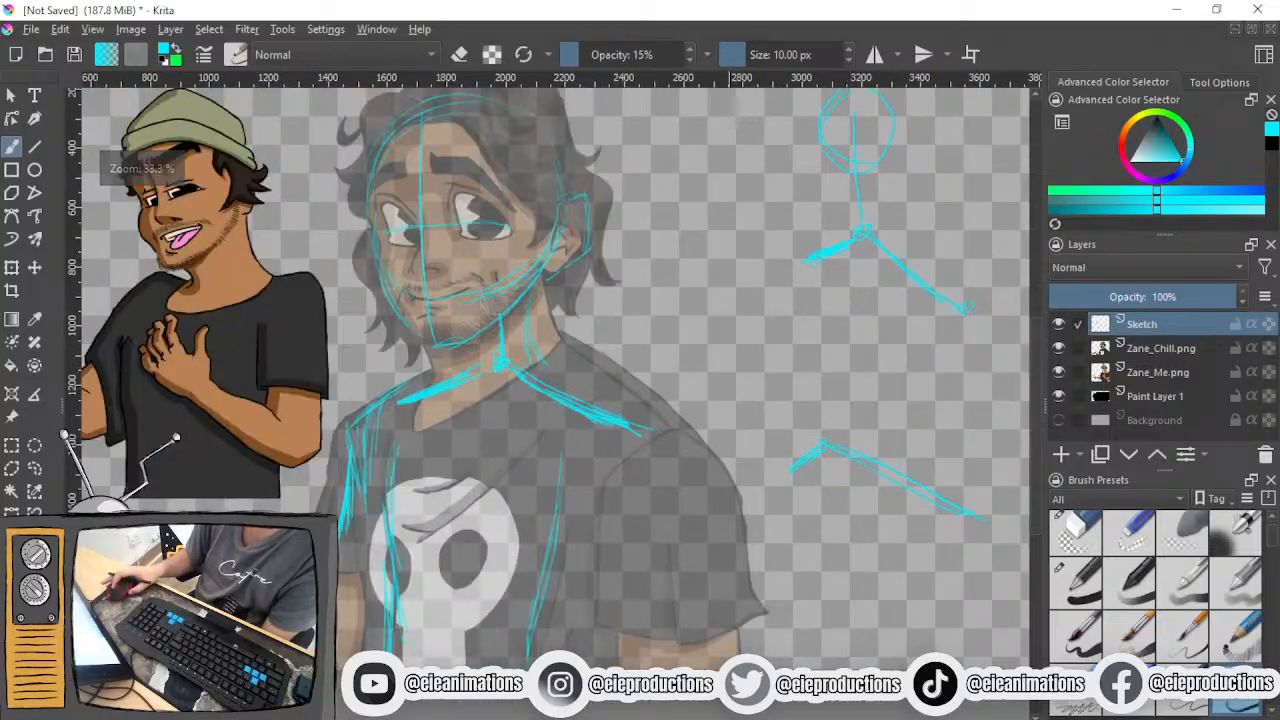
left_click_drag(609, 453, 284, 518)
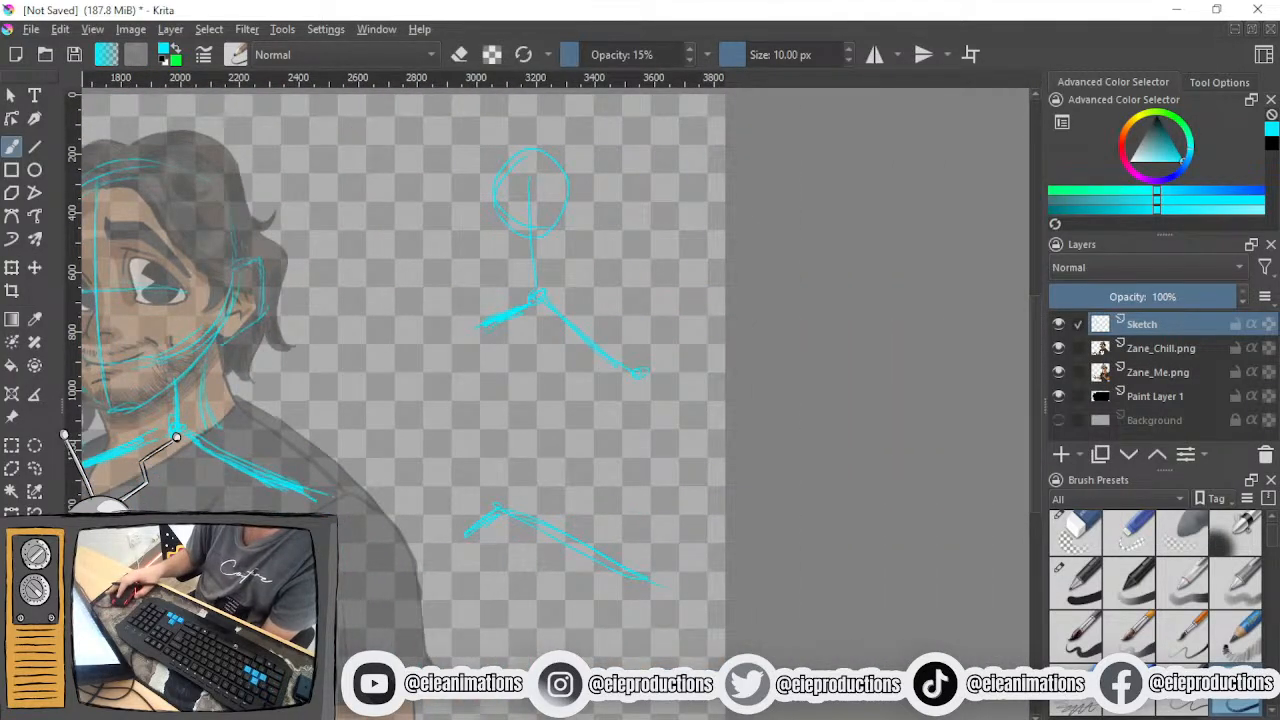
left_click(34, 467)
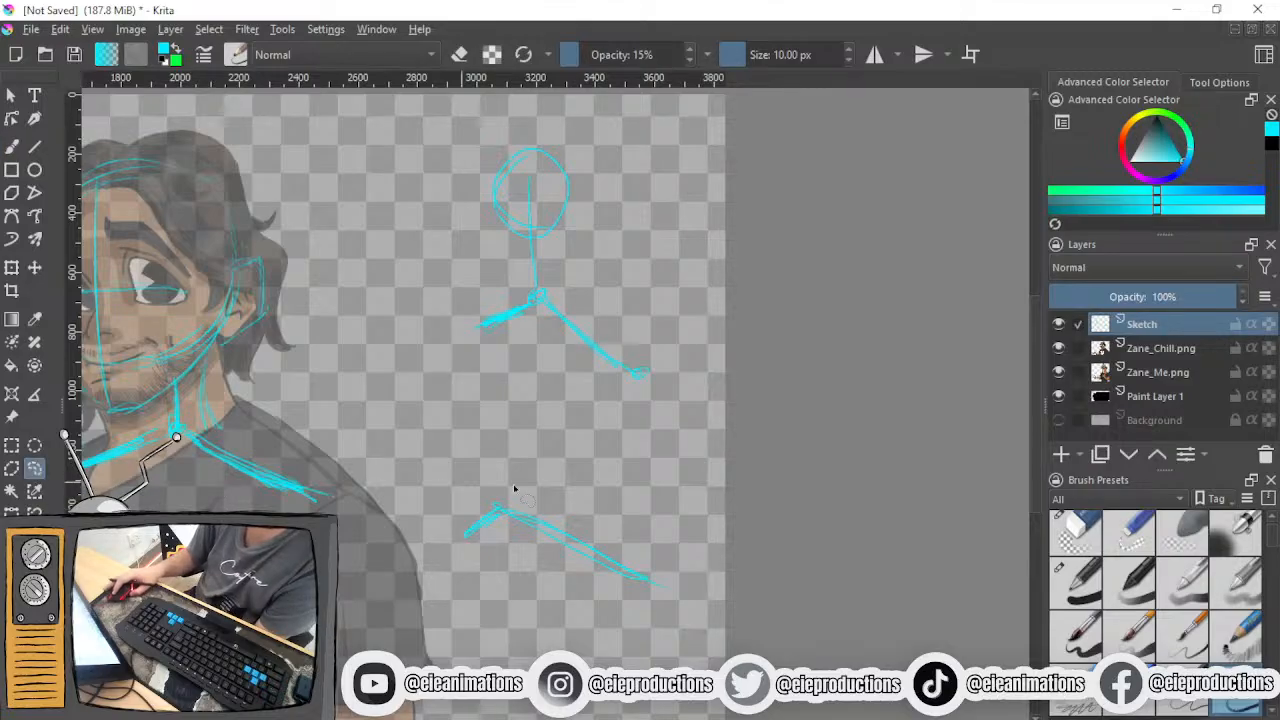
left_click_drag(424, 399, 606, 401)
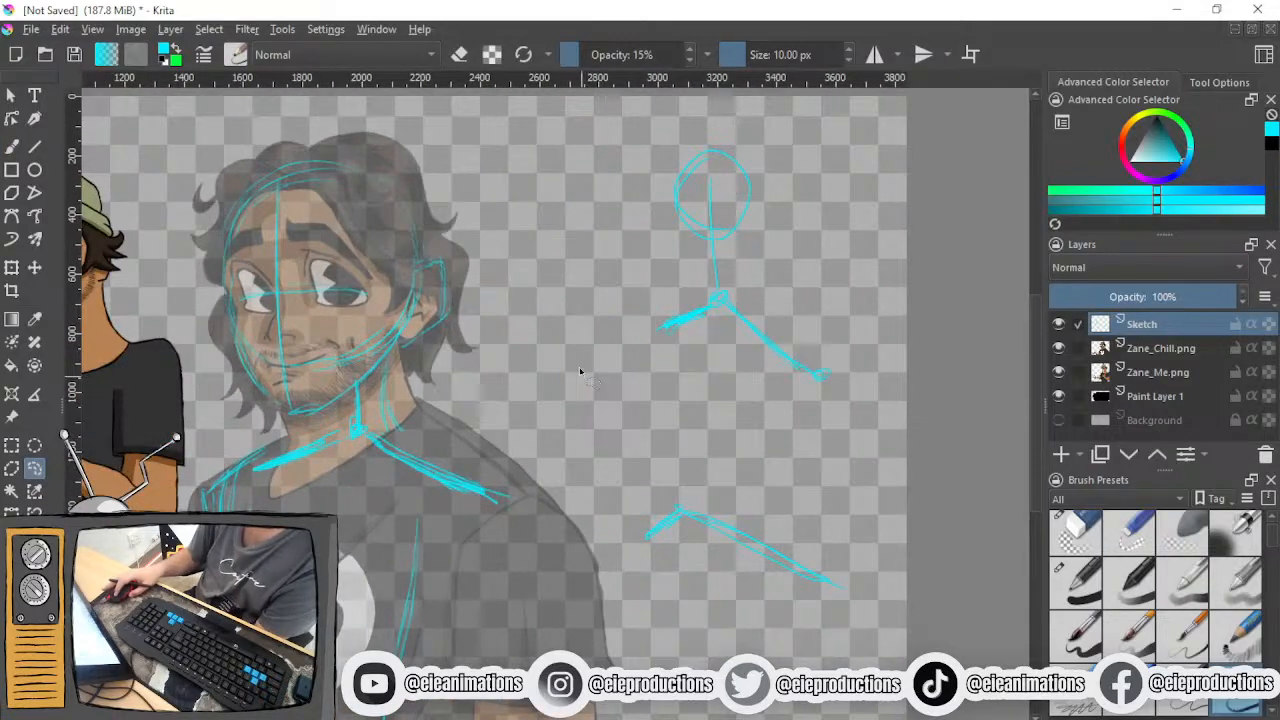
scroll(497, 377, "down", 6)
scroll(525, 430, "up", 2)
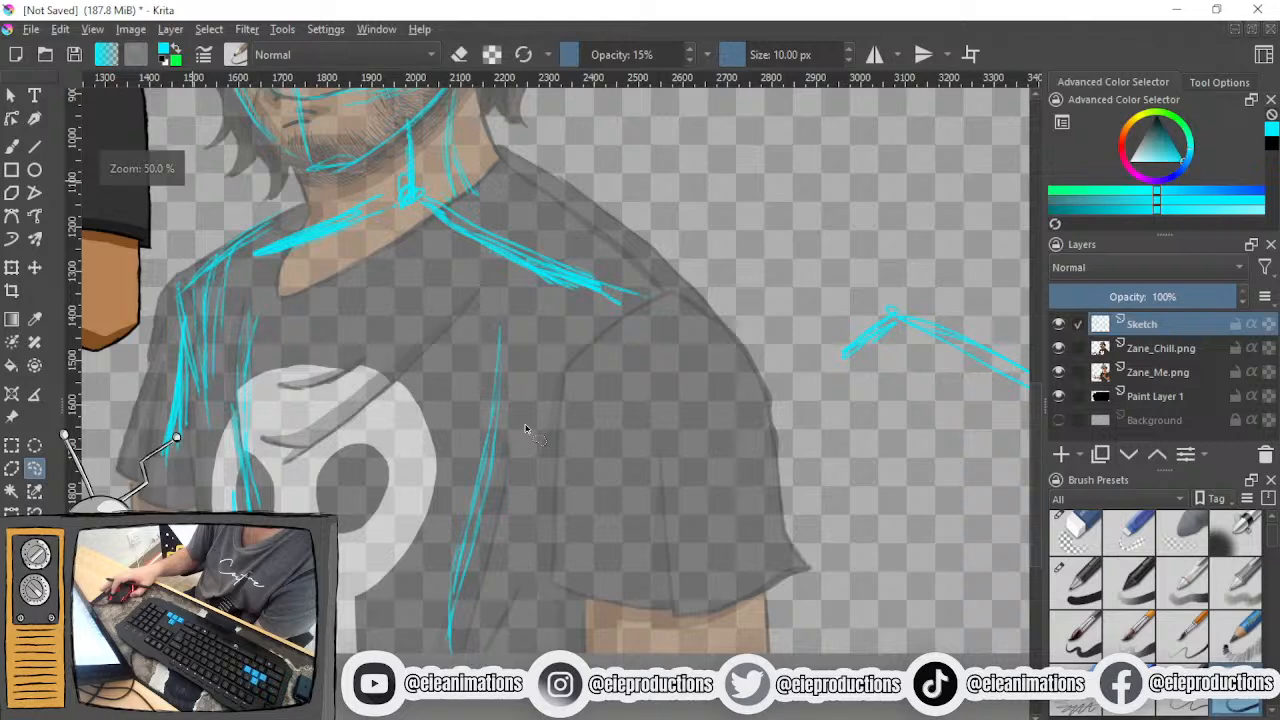
scroll(300, 427, "up", 2)
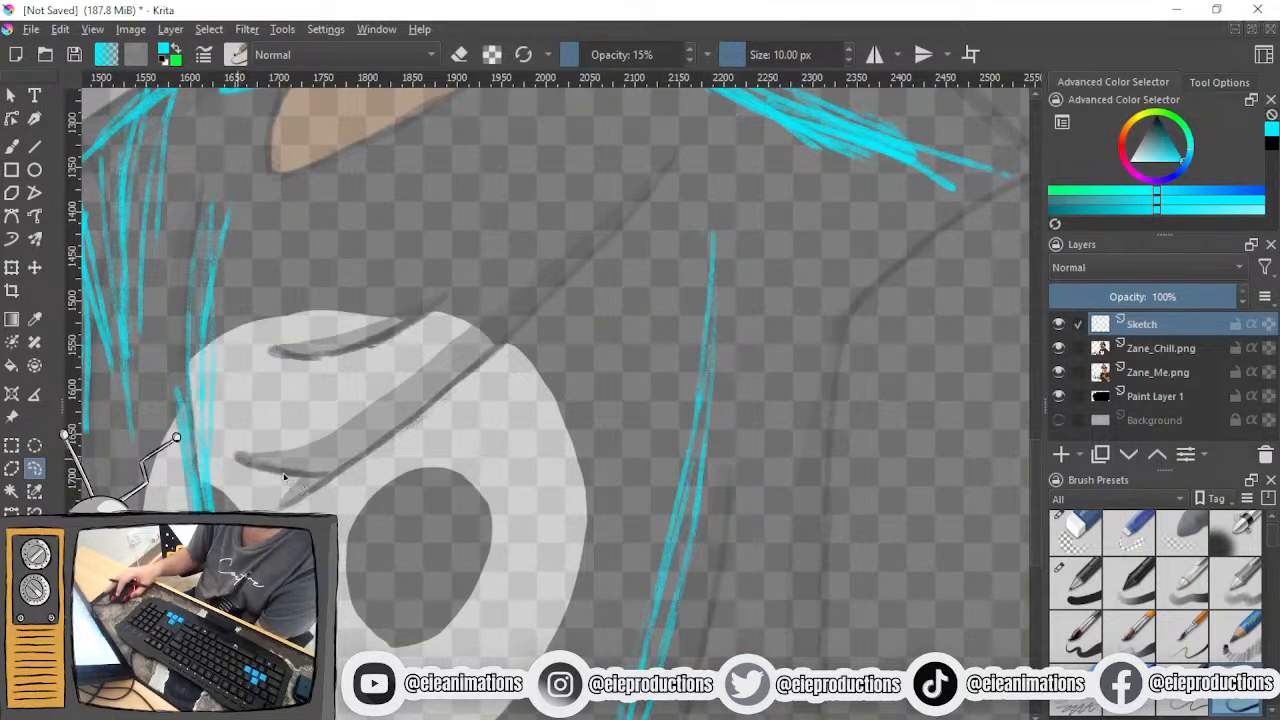
left_click_drag(335, 483, 500, 345)
left_click_drag(575, 237, 232, 455)
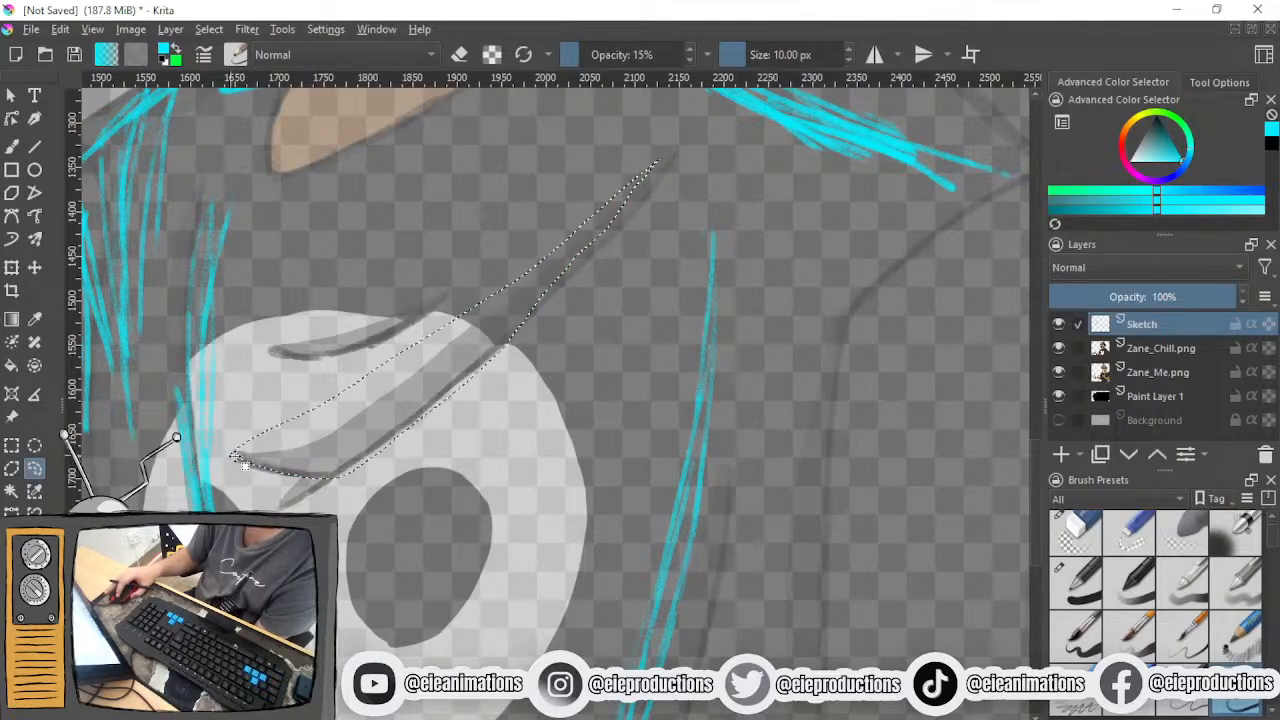
- Fill the selected shirt fold with cyan using the Fill tool
left_click(1079, 590)
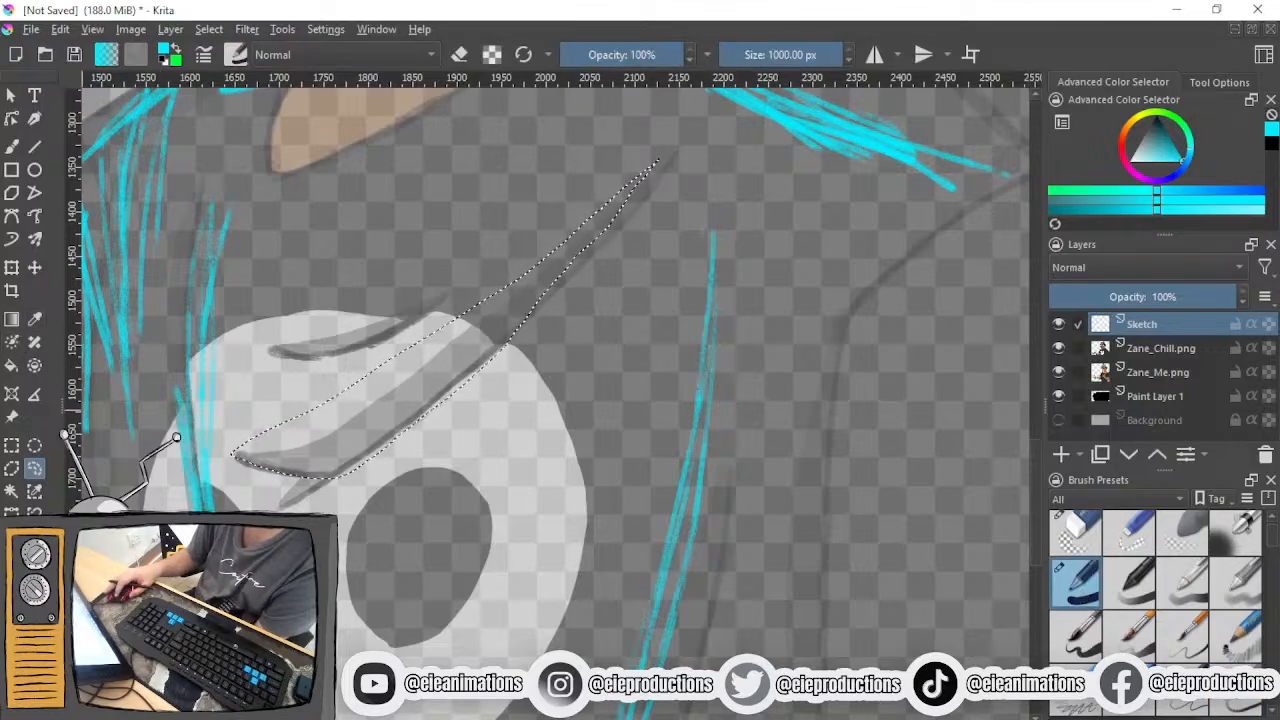
left_click(11, 366)
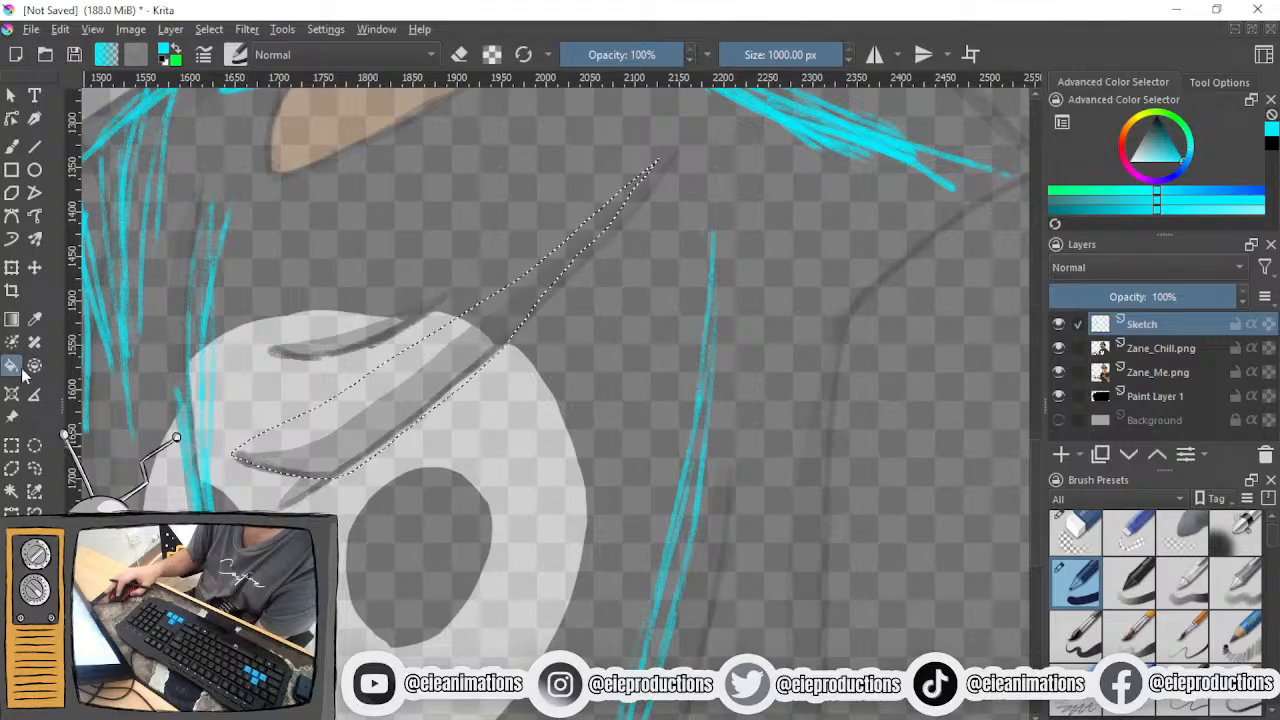
left_click(410, 417)
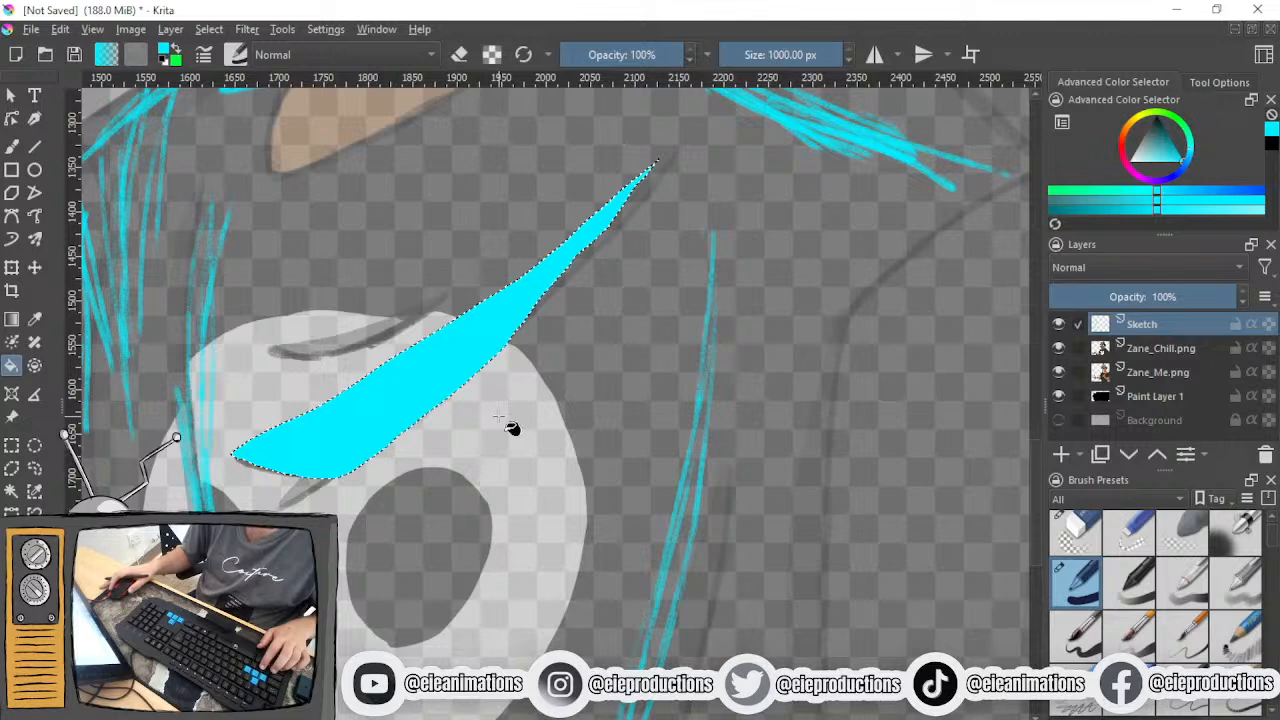
- Undo the cyan fill and clear the selection around the shirt fold
left_click(22, 268)
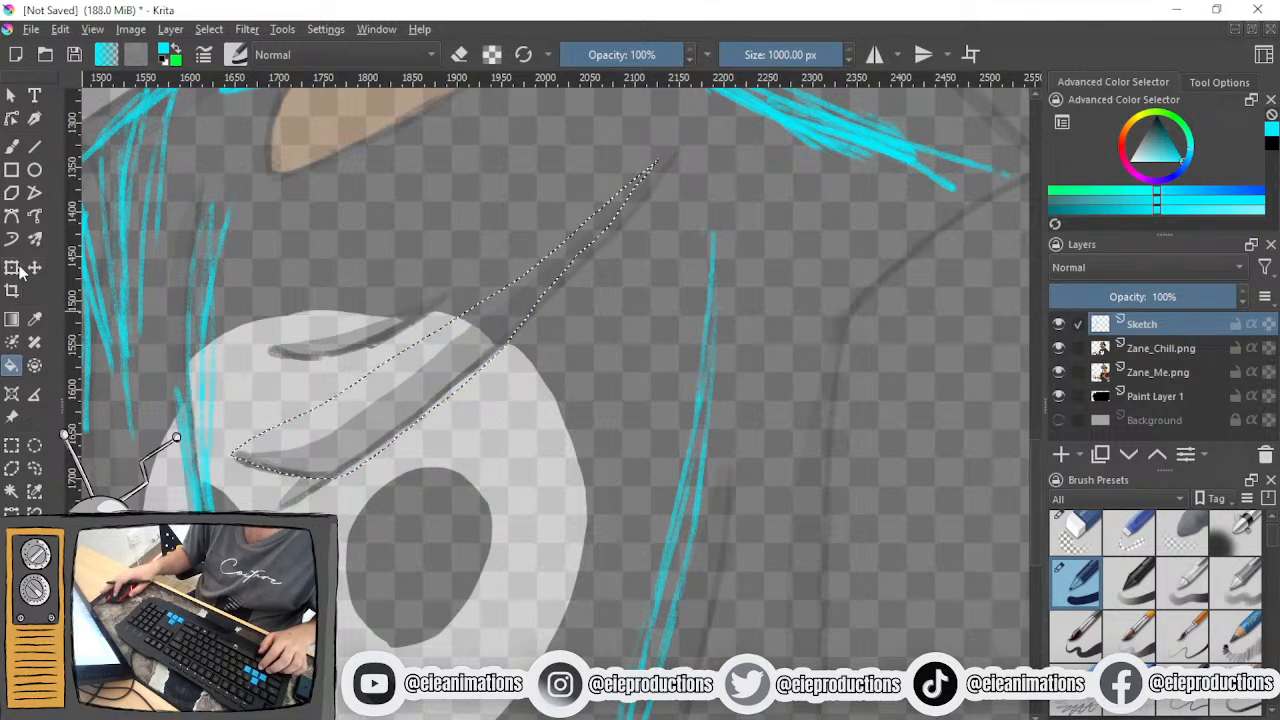
left_click(13, 449)
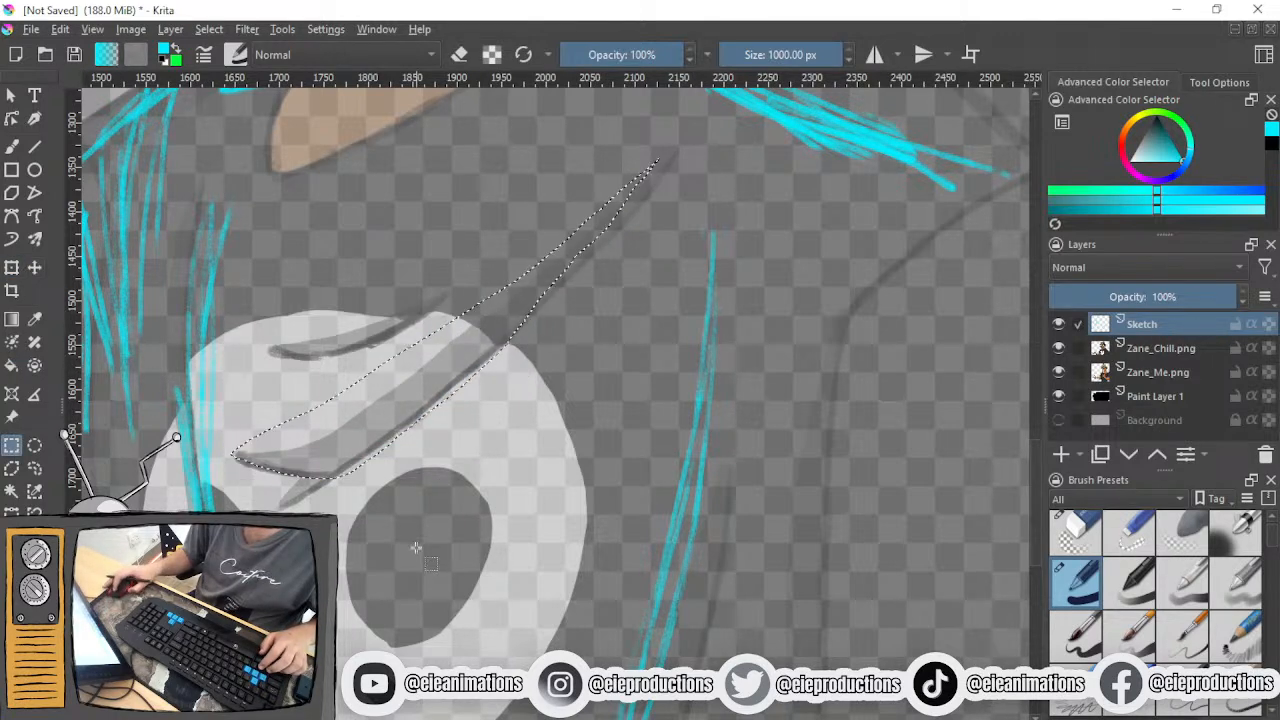
left_click(412, 546)
scroll(393, 478, "down", 4)
scroll(367, 449, "up", 4)
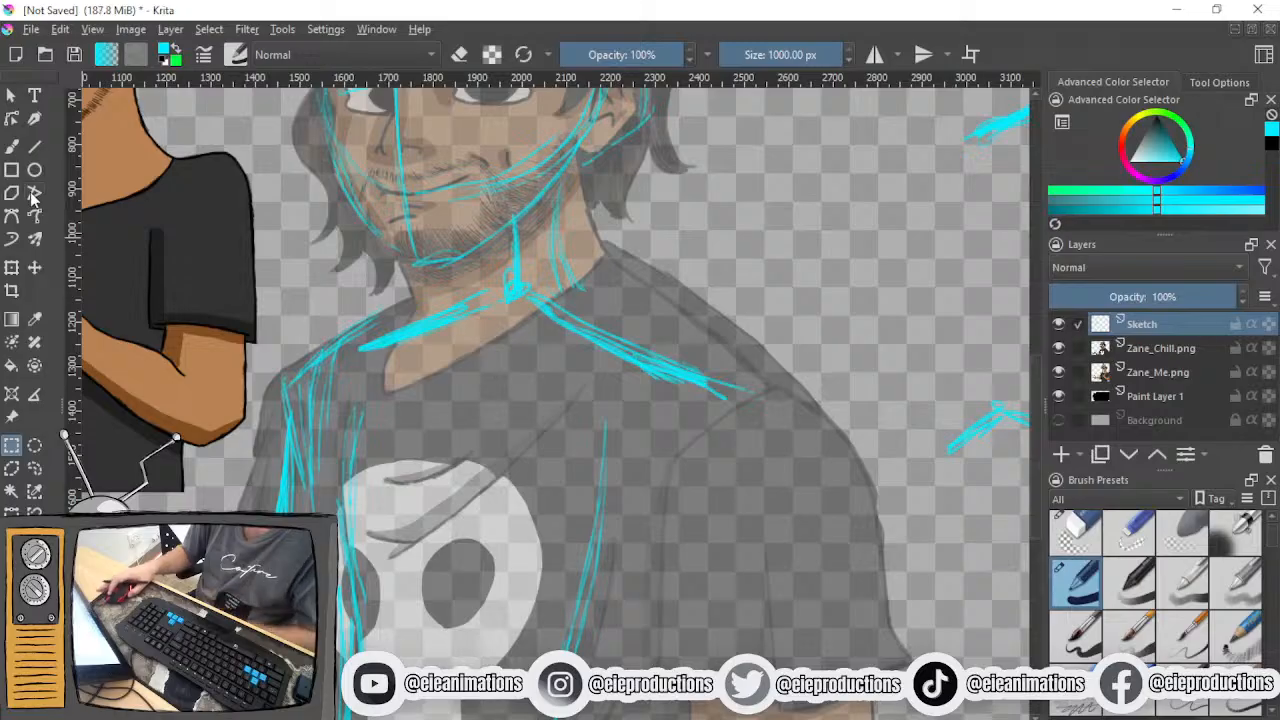
- With the 10 px sketching brush at 15% opacity, sketch joint circles at both shoulders and a vertical upper-arm line through the near sleeve
left_click(11, 145)
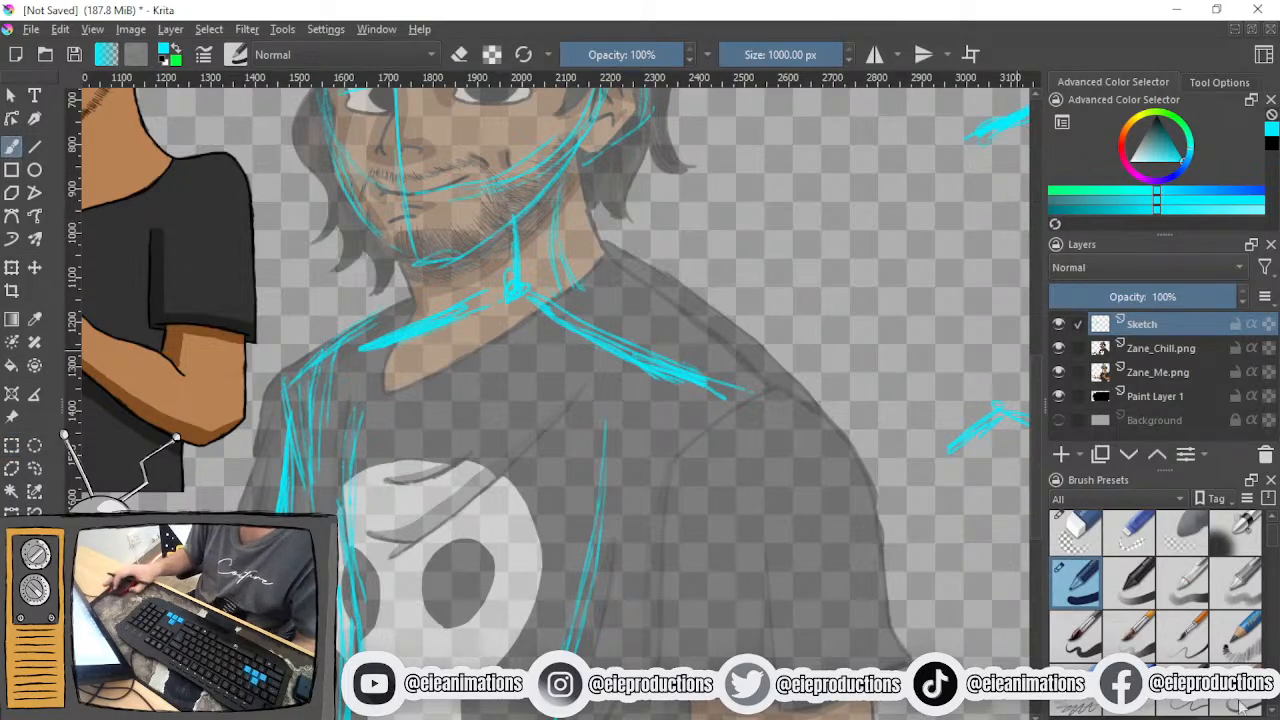
left_click(1237, 701)
left_click_drag(585, 400, 420, 372)
scroll(457, 435, "down", 2)
scroll(457, 438, "up", 2)
left_click_drag(427, 444, 605, 381)
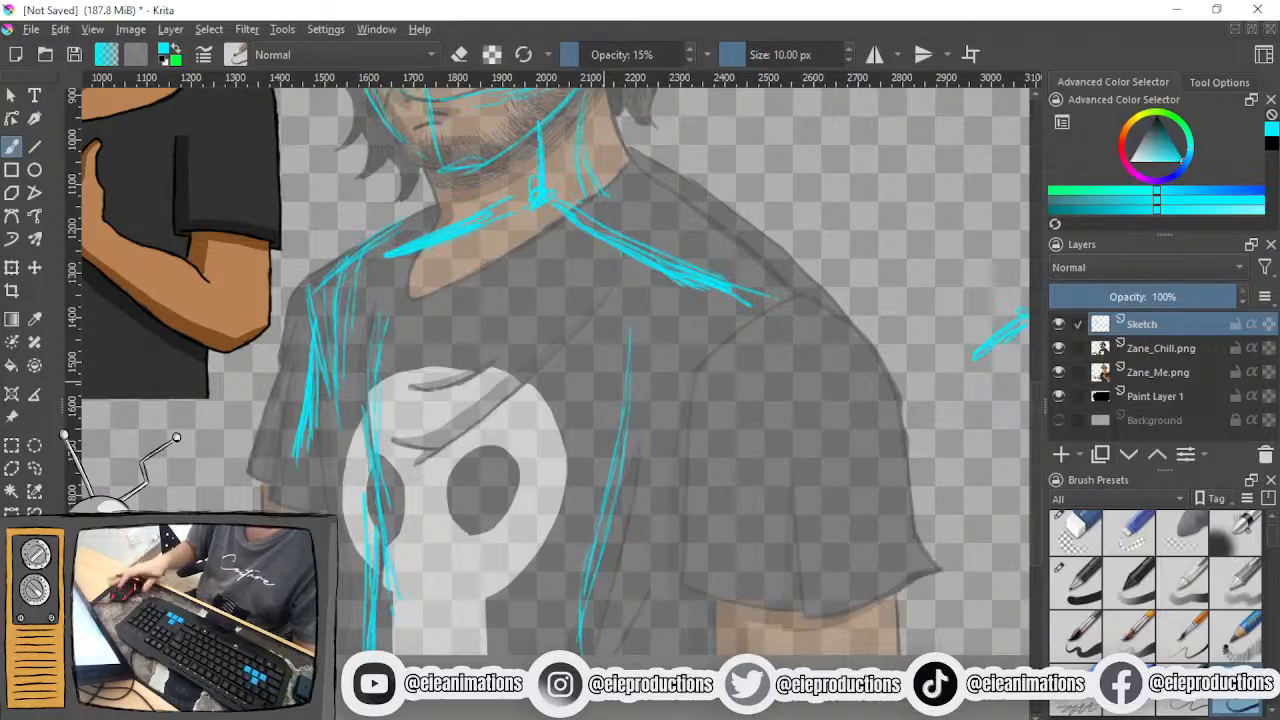
left_click_drag(507, 386, 307, 356)
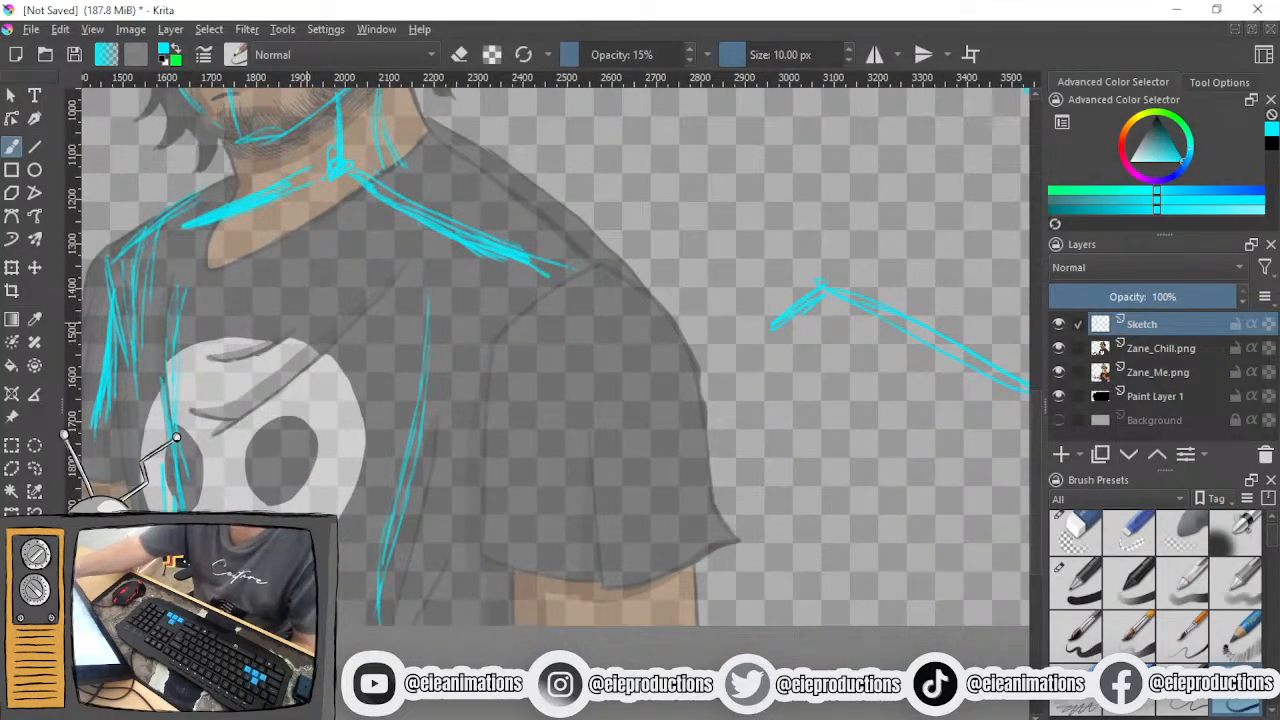
left_click_drag(583, 272, 590, 592)
left_click_drag(597, 480, 591, 602)
left_click_drag(561, 380, 712, 441)
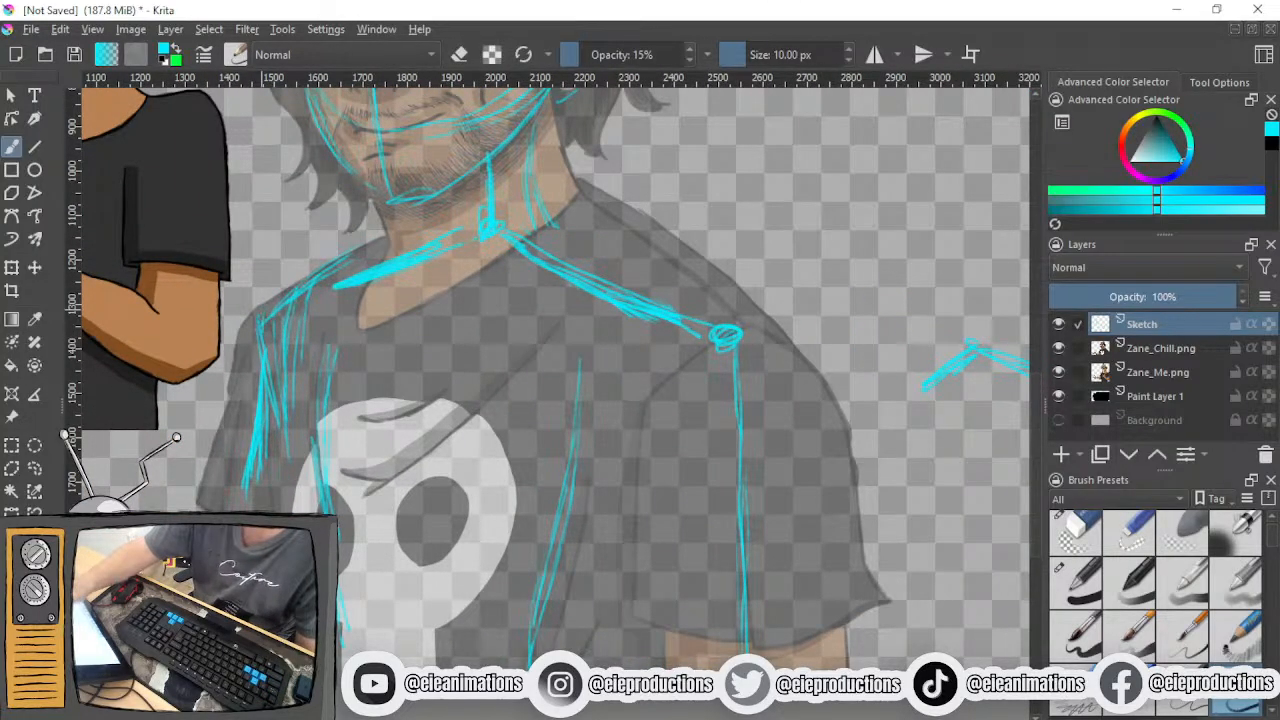
left_click_drag(725, 337, 757, 400)
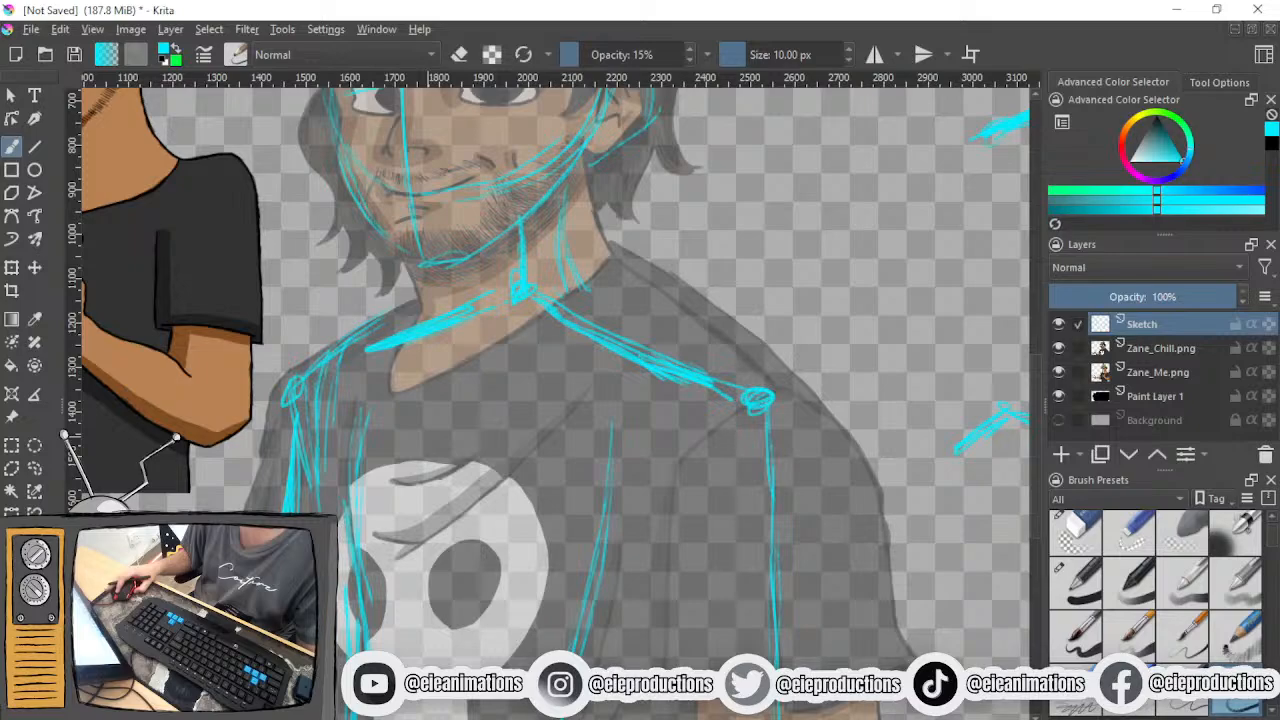
- Sketch a long curved arm sweeping up from the stick figure's shoulder toward the portrait's hair, with a joint circle midway
scroll(429, 442, "down", 1)
mouse_move(428, 443)
left_mouse_down()
mouse_move(443, 413)
mouse_move(254, 518)
mouse_move(463, 474)
mouse_move(535, 272)
mouse_move(423, 443)
left_mouse_up()
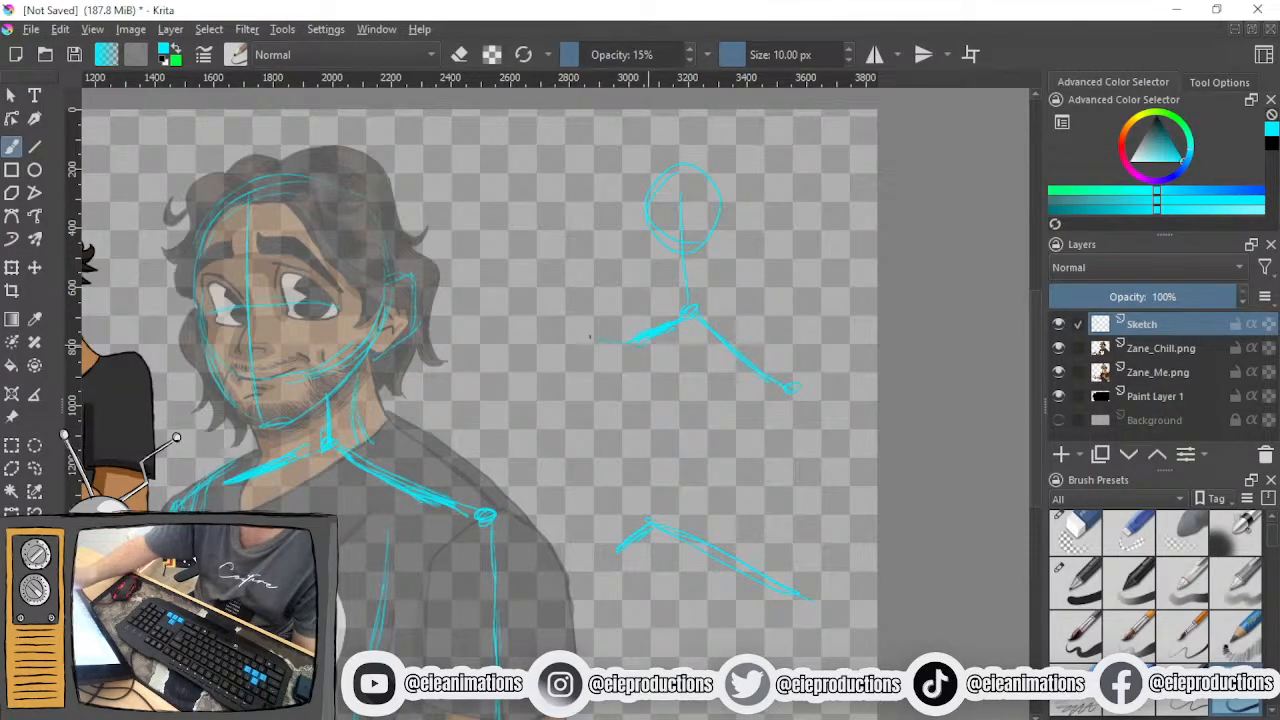
mouse_move(430, 166)
left_mouse_down()
mouse_move(485, 246)
mouse_move(613, 362)
left_mouse_up()
mouse_move(430, 166)
left_mouse_down()
mouse_move(502, 266)
mouse_move(495, 278)
left_mouse_up()
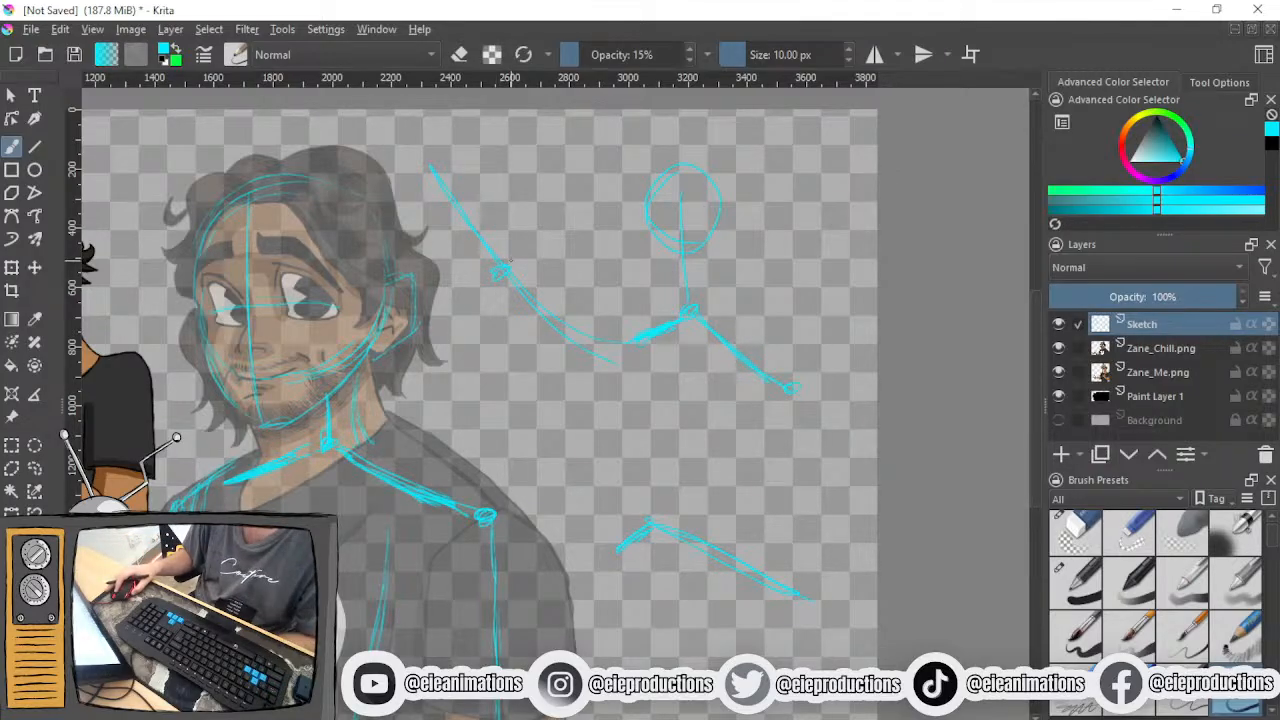
- Undo the long curved arm and its joint circle sketched between the portrait and the stick figure
left_click_drag(510, 260, 544, 266)
key("ctrl+z")
key("ctrl+z")
key("ctrl+z")
key("ctrl+z")
- Sketch two long lines extending the far side of the torso down from the far shoulder
left_click_drag(543, 264, 588, 160)
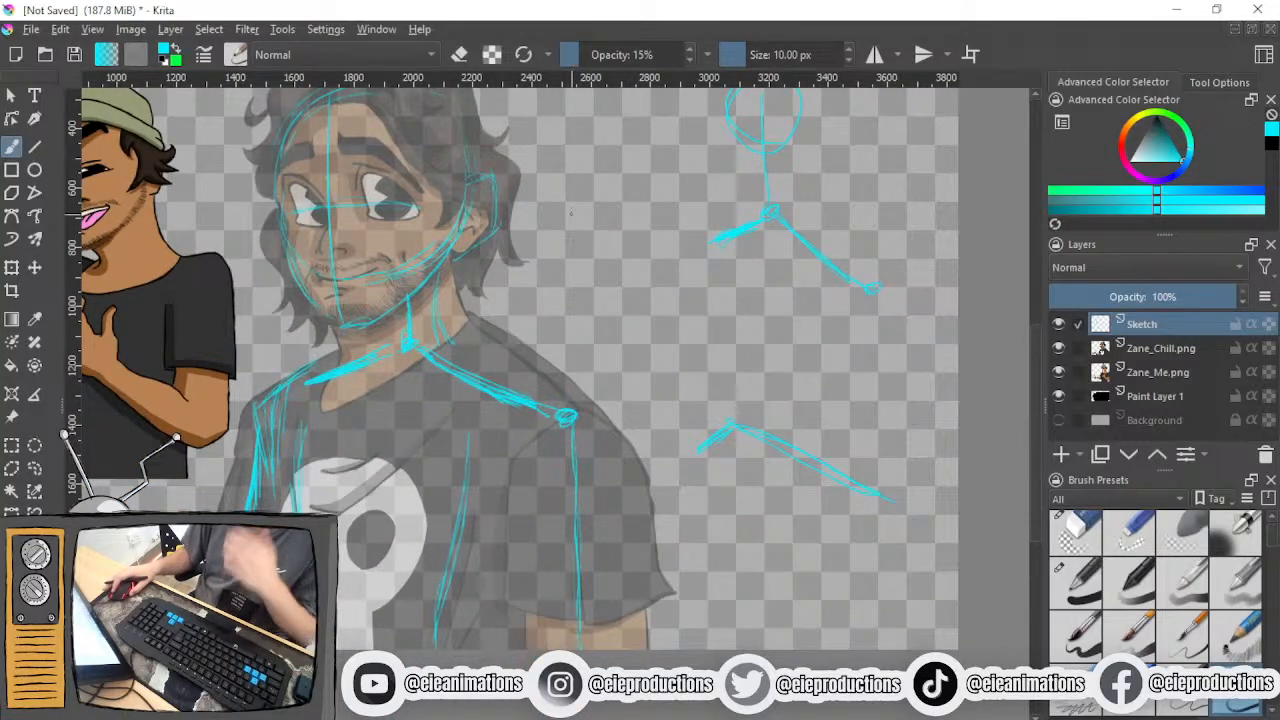
left_click_drag(624, 286, 653, 203)
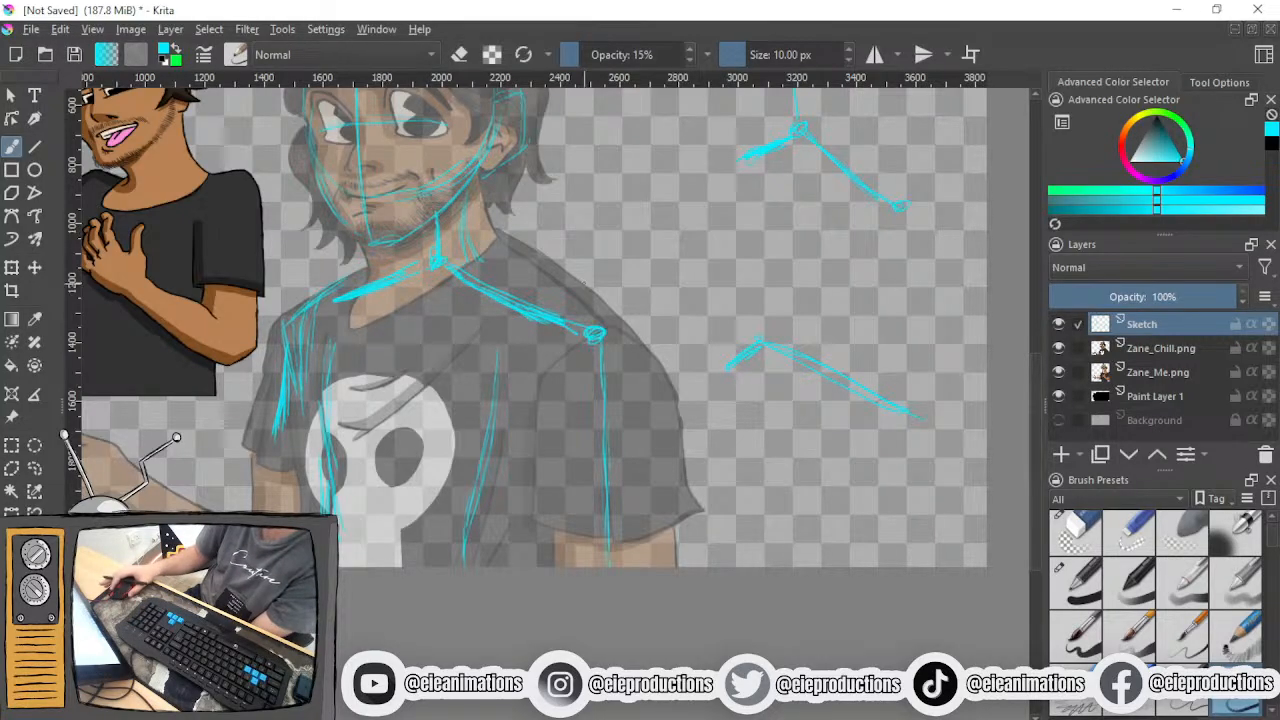
scroll(582, 285, "up", 2)
left_click_drag(629, 281, 777, 237)
scroll(770, 272, "down", 3)
scroll(703, 297, "up", 3)
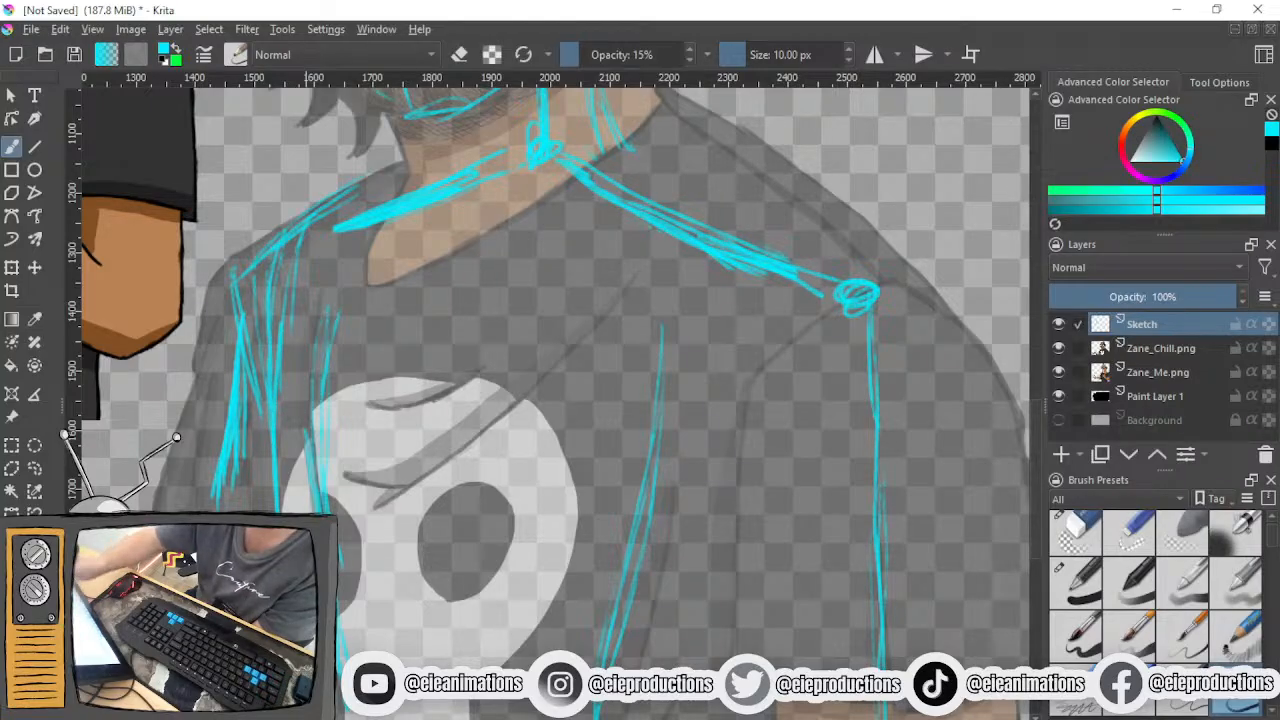
left_click_drag(285, 304, 295, 508)
left_click_drag(282, 378, 296, 510)
- Sketch curved chest lines dipping across the shirt's skull print and rising to the near end of the shoulder line
left_click_drag(368, 472, 341, 560)
left_click_drag(387, 423, 352, 546)
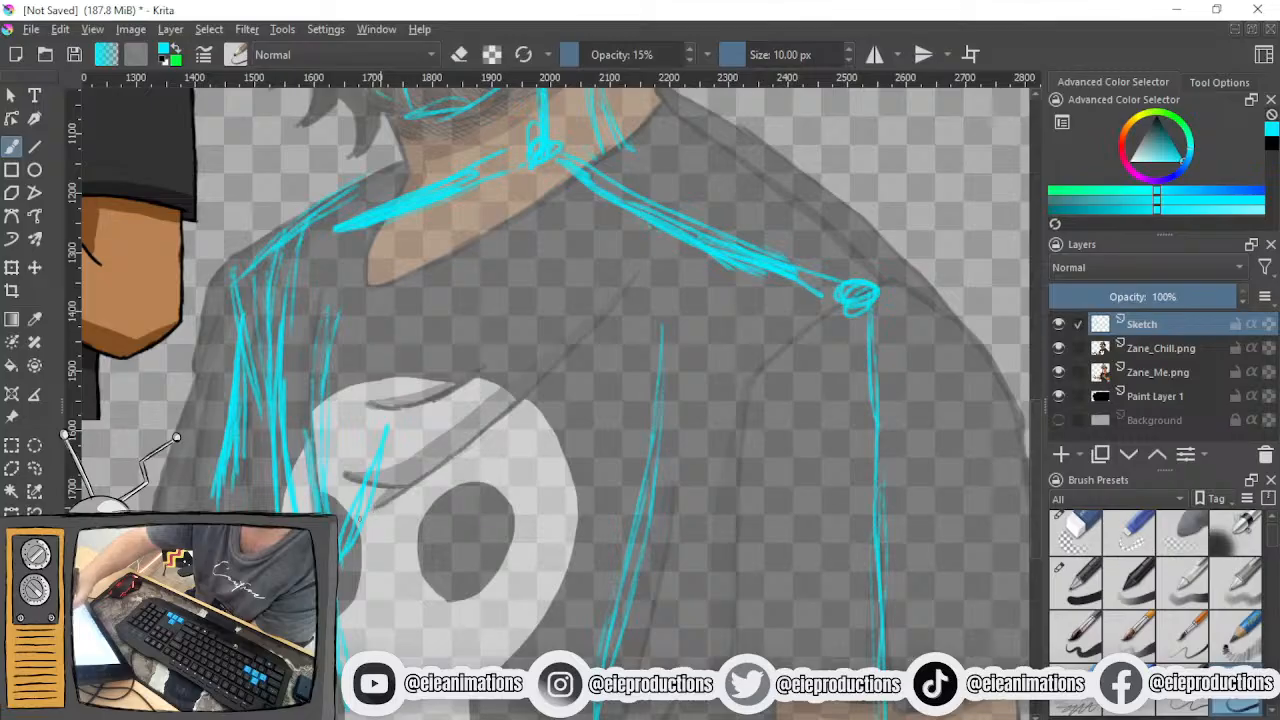
mouse_move(398, 458)
left_mouse_down()
mouse_move(536, 566)
mouse_move(596, 588)
mouse_move(661, 529)
mouse_move(511, 560)
mouse_move(396, 443)
mouse_move(366, 502)
mouse_move(530, 534)
left_mouse_up()
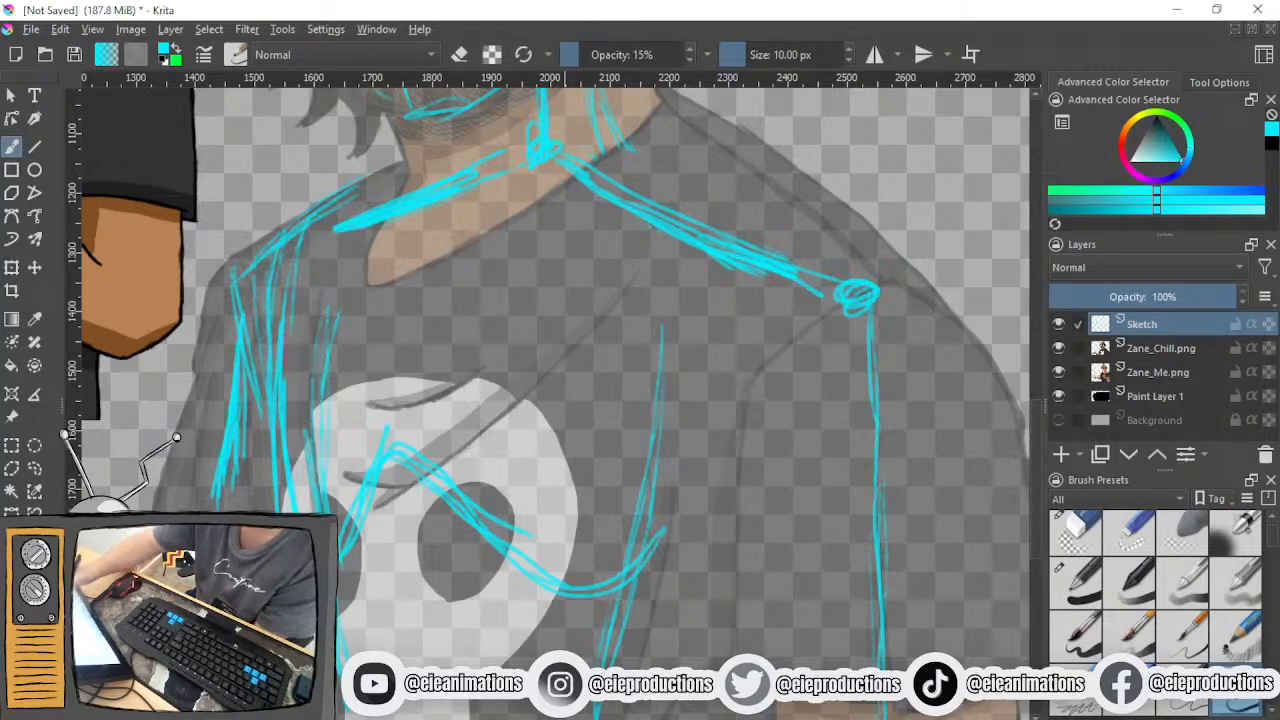
left_click_drag(588, 602, 658, 591)
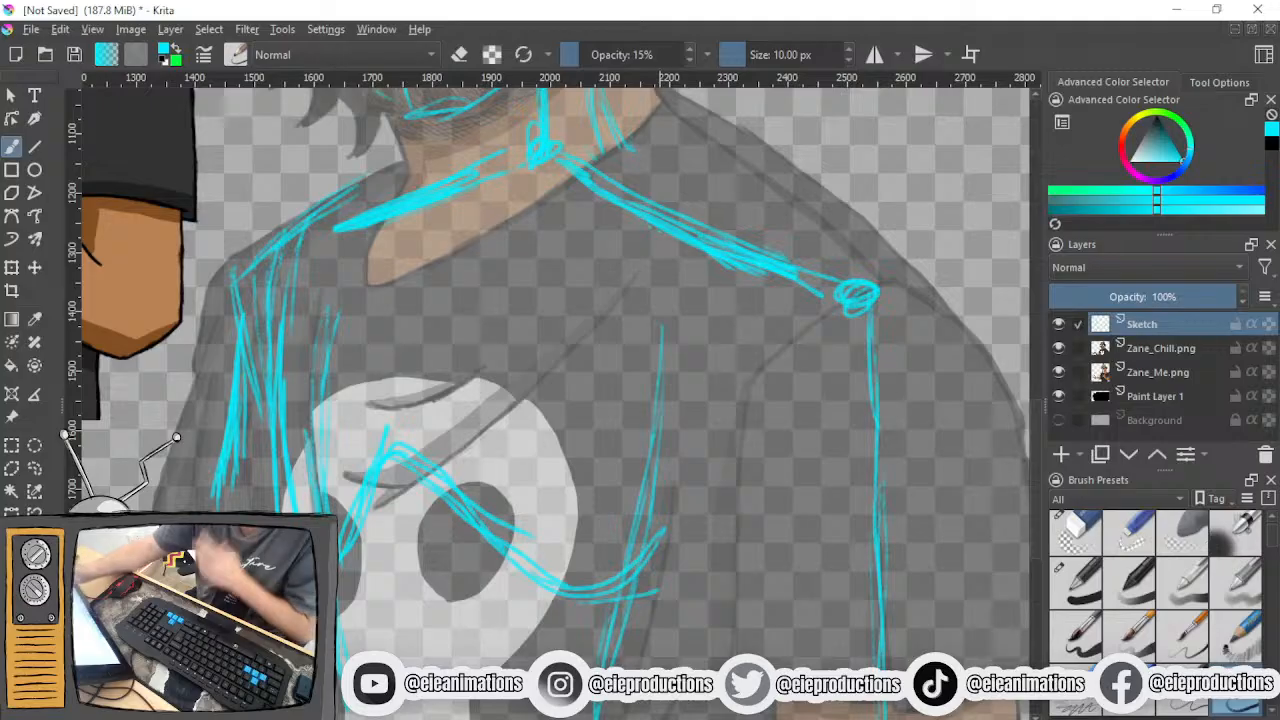
mouse_move(778, 290)
left_mouse_down()
mouse_move(764, 455)
mouse_move(784, 380)
mouse_move(754, 500)
mouse_move(638, 602)
left_mouse_up()
mouse_move(780, 448)
left_mouse_down()
mouse_move(655, 592)
mouse_move(555, 600)
mouse_move(698, 584)
left_mouse_up()
left_click_drag(784, 362, 698, 556)
left_click_drag(778, 278, 762, 422)
left_click_drag(786, 204, 748, 472)
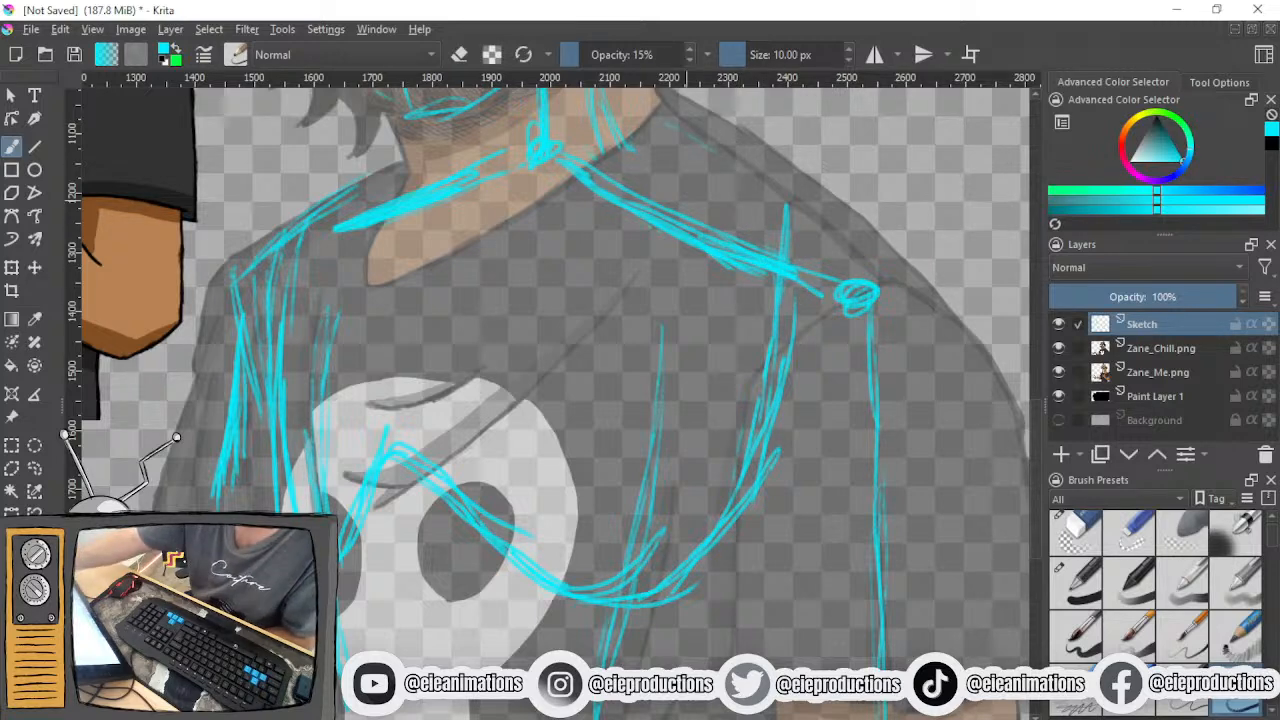
- Sketch overlapping curved strokes from the neck over the far shoulder and down the far side of the torso
left_click_drag(340, 196, 277, 448)
mouse_move(336, 195)
left_mouse_down()
mouse_move(285, 336)
mouse_move(277, 442)
mouse_move(285, 316)
left_mouse_up()
left_click_drag(325, 211, 262, 412)
left_click_drag(359, 185, 272, 332)
left_click_drag(410, 158, 296, 247)
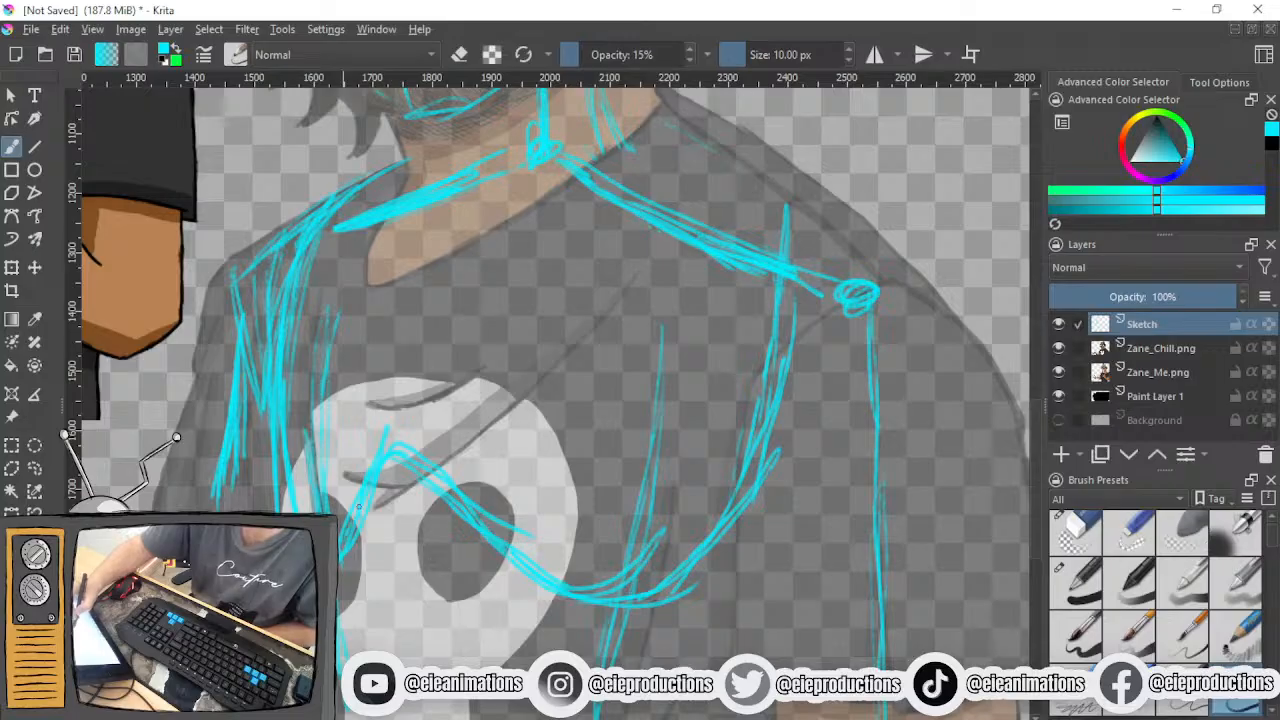
- Reinforce the curved chest line across the skull print up toward the near shoulder
left_click_drag(402, 452, 477, 549)
mouse_move(436, 492)
left_mouse_down()
mouse_move(506, 564)
mouse_move(676, 602)
mouse_move(742, 521)
left_mouse_up()
left_click_drag(687, 575, 747, 519)
mouse_move(721, 541)
left_mouse_down()
mouse_move(756, 453)
mouse_move(775, 337)
left_mouse_up()
- Sketch the near side of the torso as a vertical line from the chest curve down to the canvas's lower edge
scroll(720, 401, "down", 4)
scroll(676, 420, "up", 2)
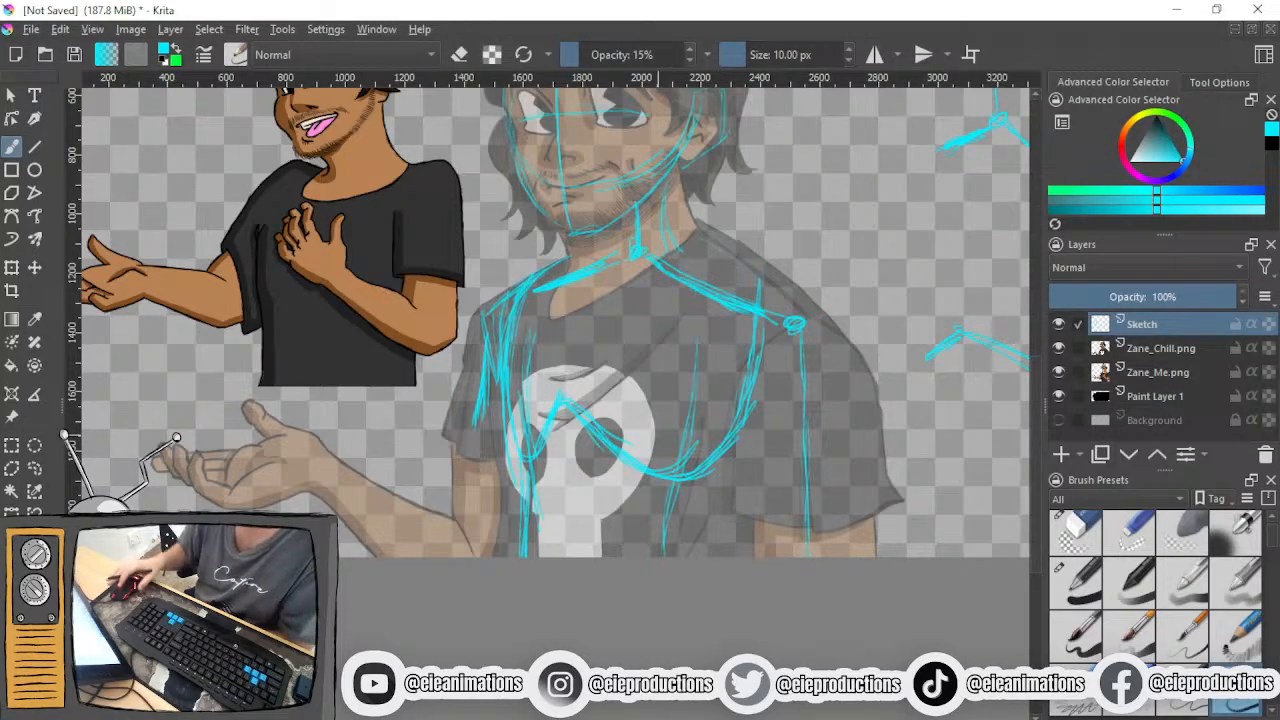
scroll(652, 411, "up", 1)
left_click_drag(723, 406, 567, 414)
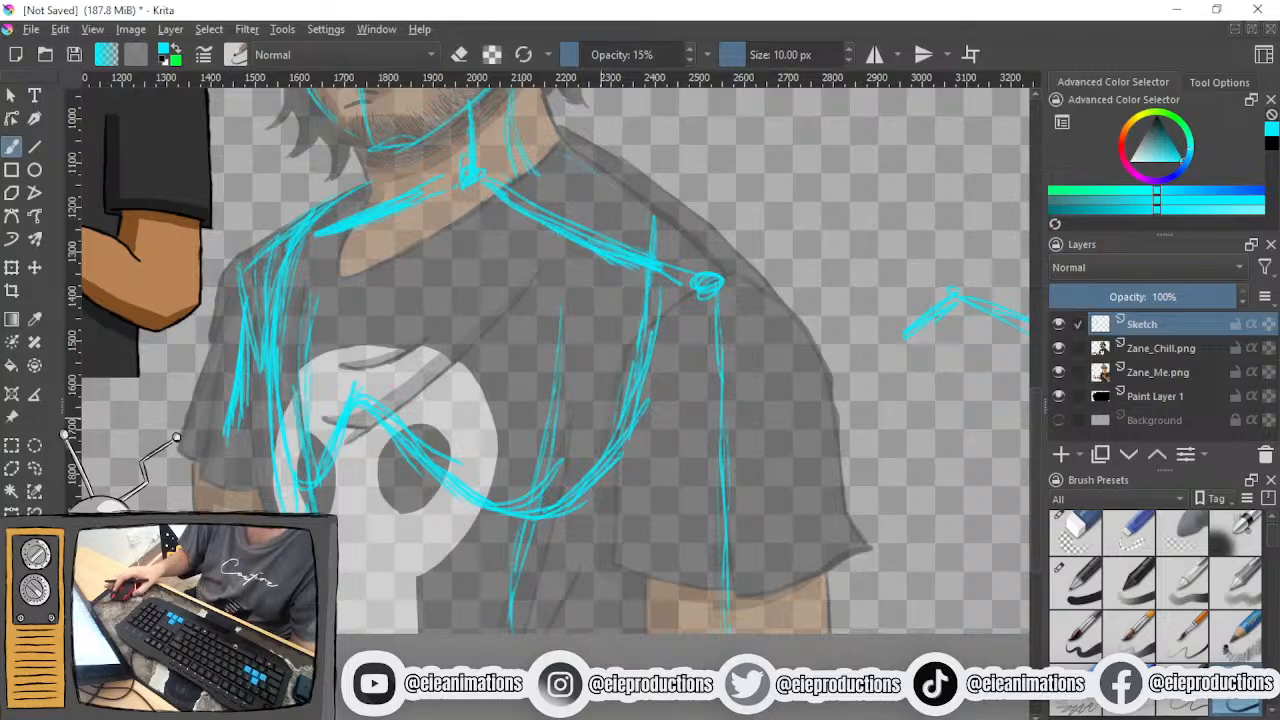
left_click_drag(601, 418, 547, 373)
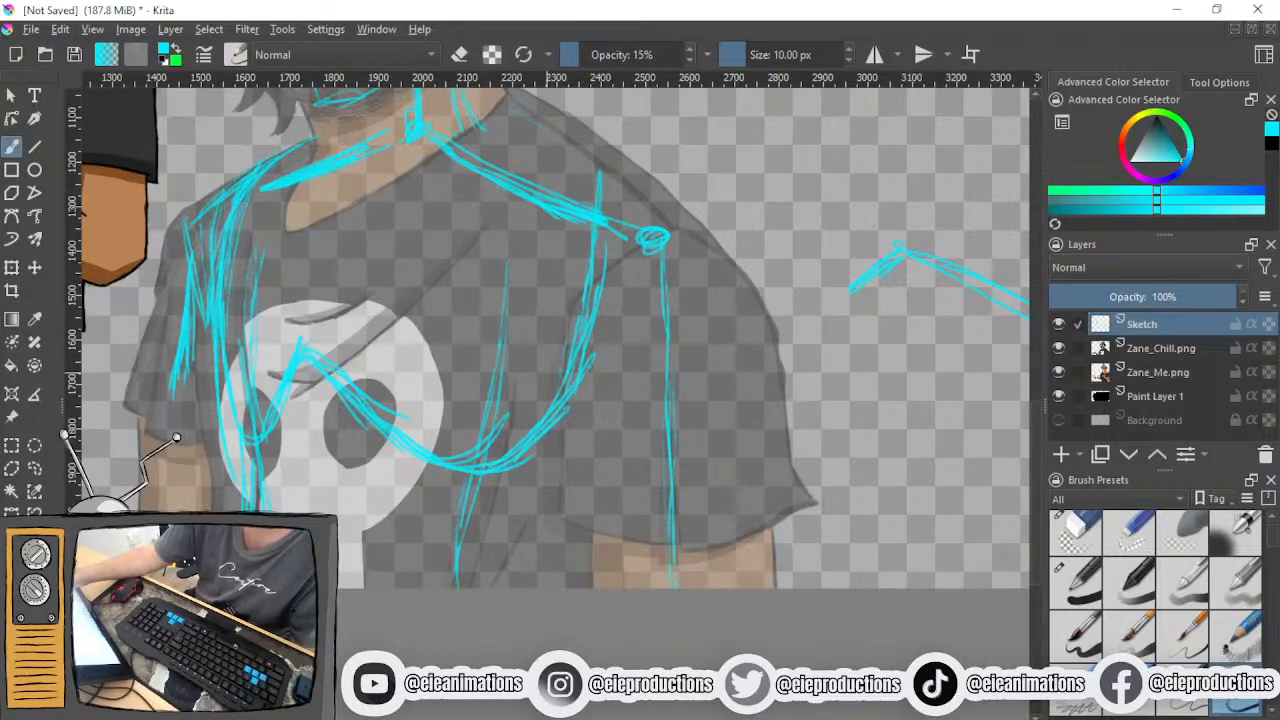
left_click_drag(577, 398, 584, 500)
left_click_drag(582, 425, 590, 552)
left_click_drag(584, 470, 586, 588)
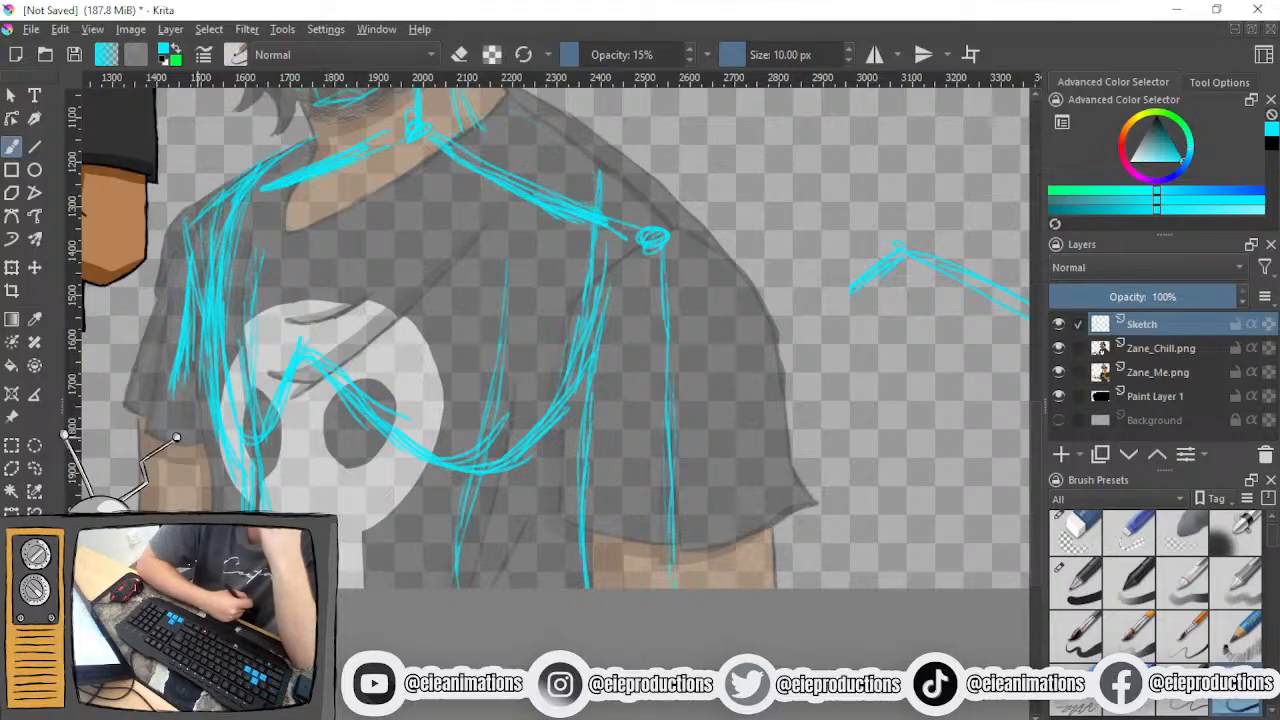
- Thicken the far side of the torso and extend it down past the skull print's edge
left_click_drag(208, 232, 211, 418)
left_click_drag(208, 268, 210, 344)
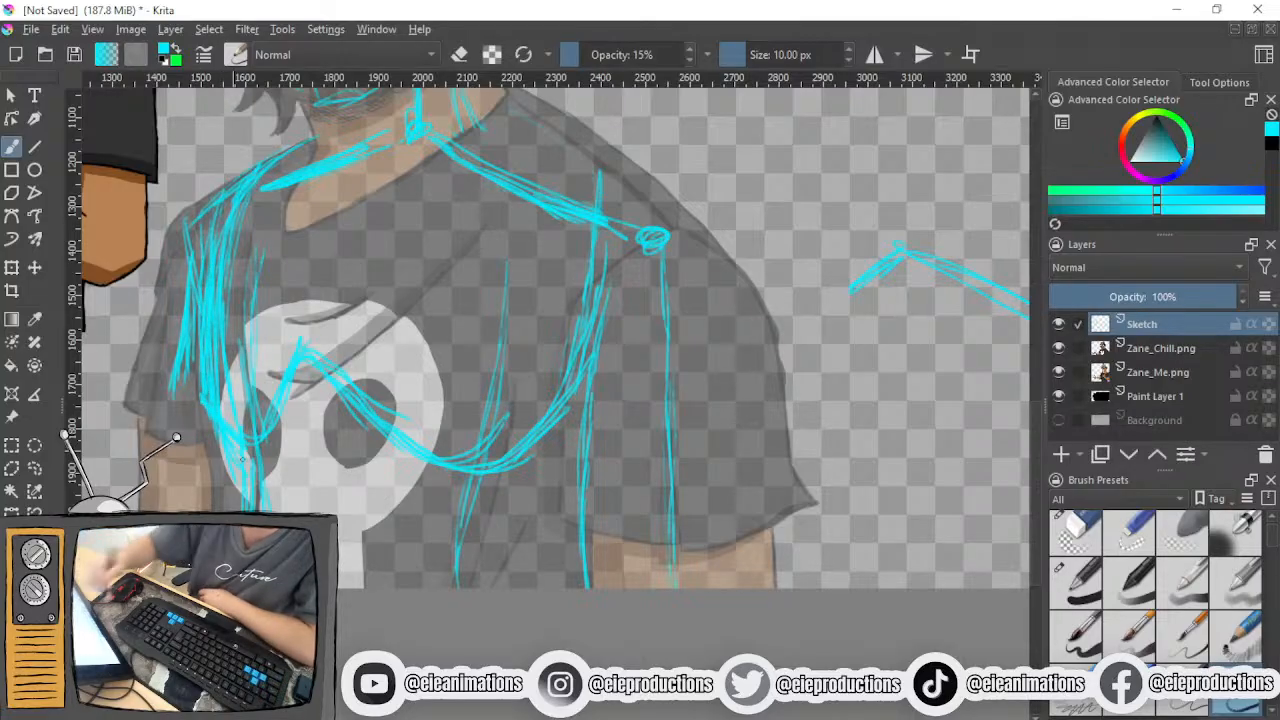
mouse_move(243, 447)
left_mouse_down()
mouse_move(240, 415)
mouse_move(239, 508)
left_mouse_up()
left_click_drag(235, 415, 233, 510)
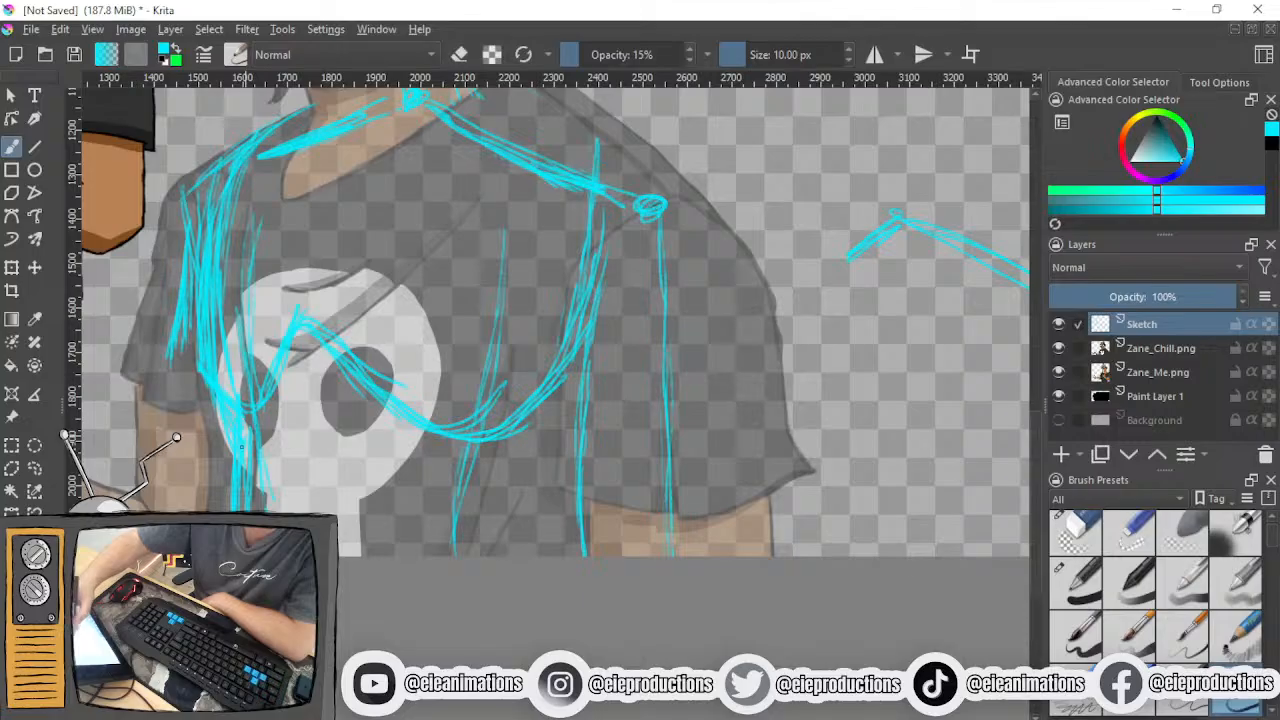
- Erase the chest curves and inner torso lines over the skull print with the 107.06 px eraser, then return to the 10 px sketching brush
left_click_drag(256, 300, 338, 322)
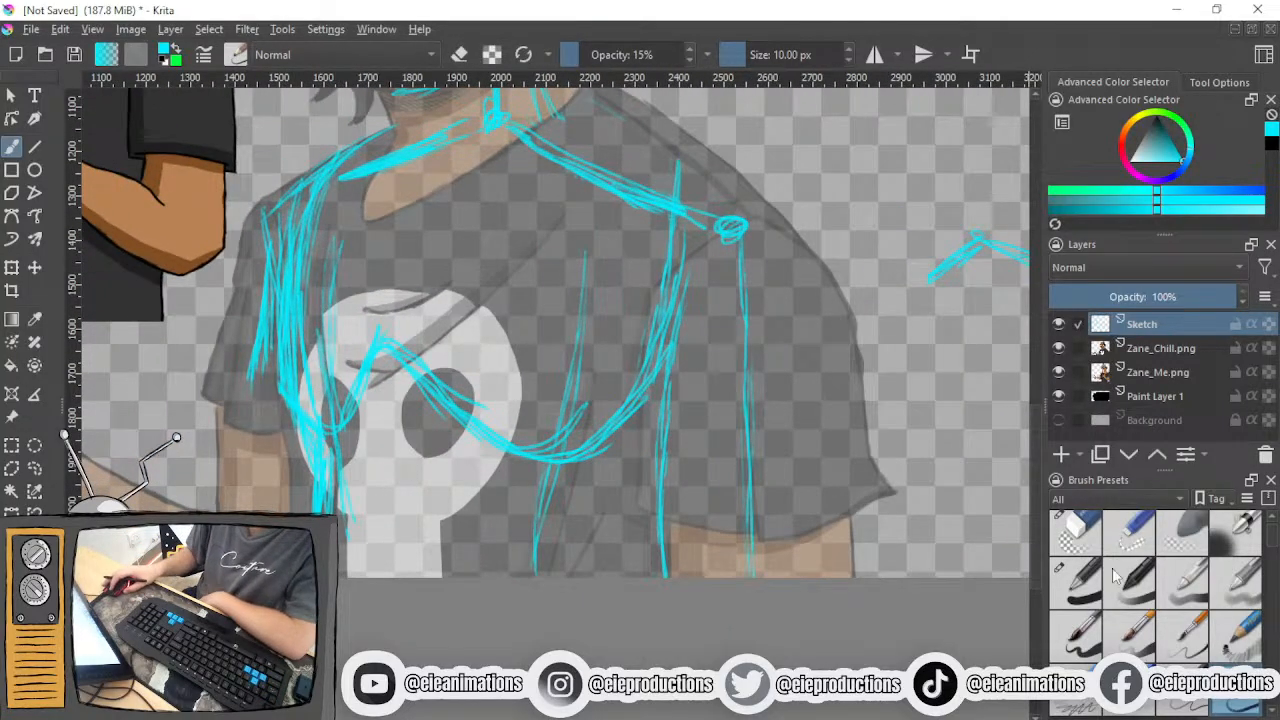
left_click(1076, 535)
mouse_move(305, 350)
left_mouse_down()
mouse_move(314, 232)
mouse_move(330, 418)
mouse_move(358, 392)
mouse_move(430, 388)
mouse_move(515, 450)
mouse_move(550, 560)
mouse_move(645, 362)
mouse_move(644, 332)
left_mouse_up()
left_click_drag(577, 382, 578, 262)
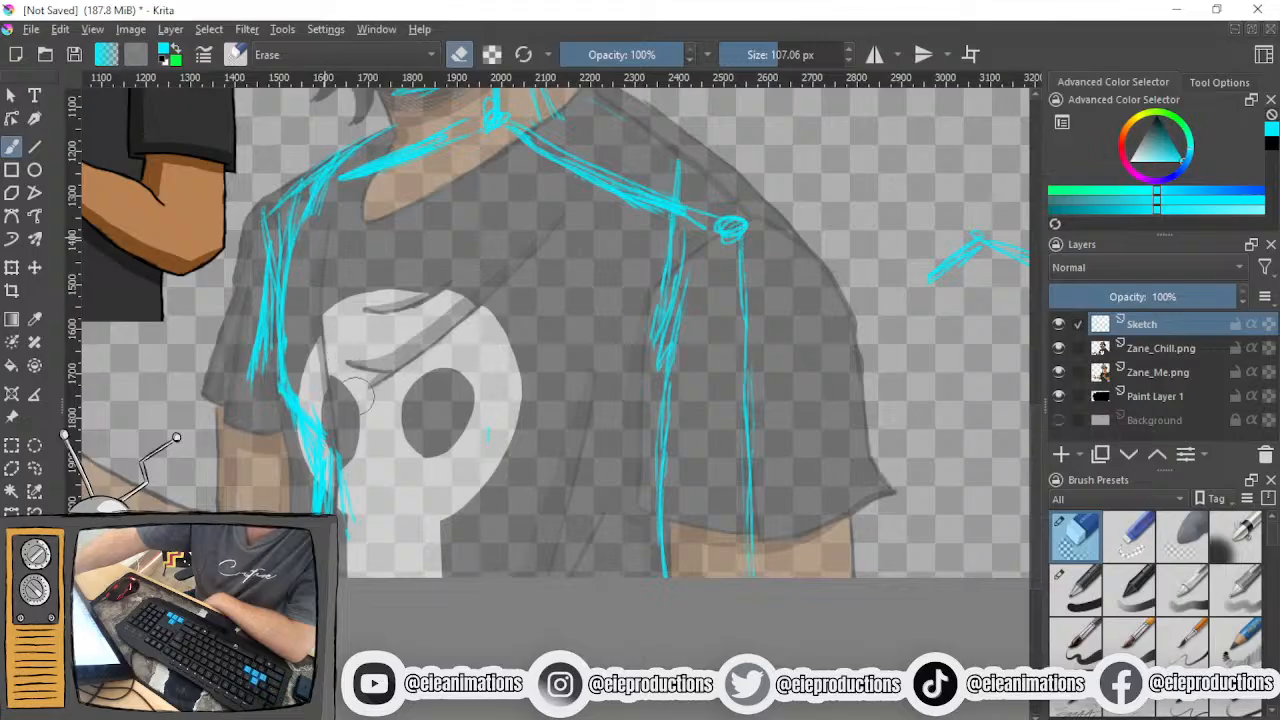
left_click(1238, 707)
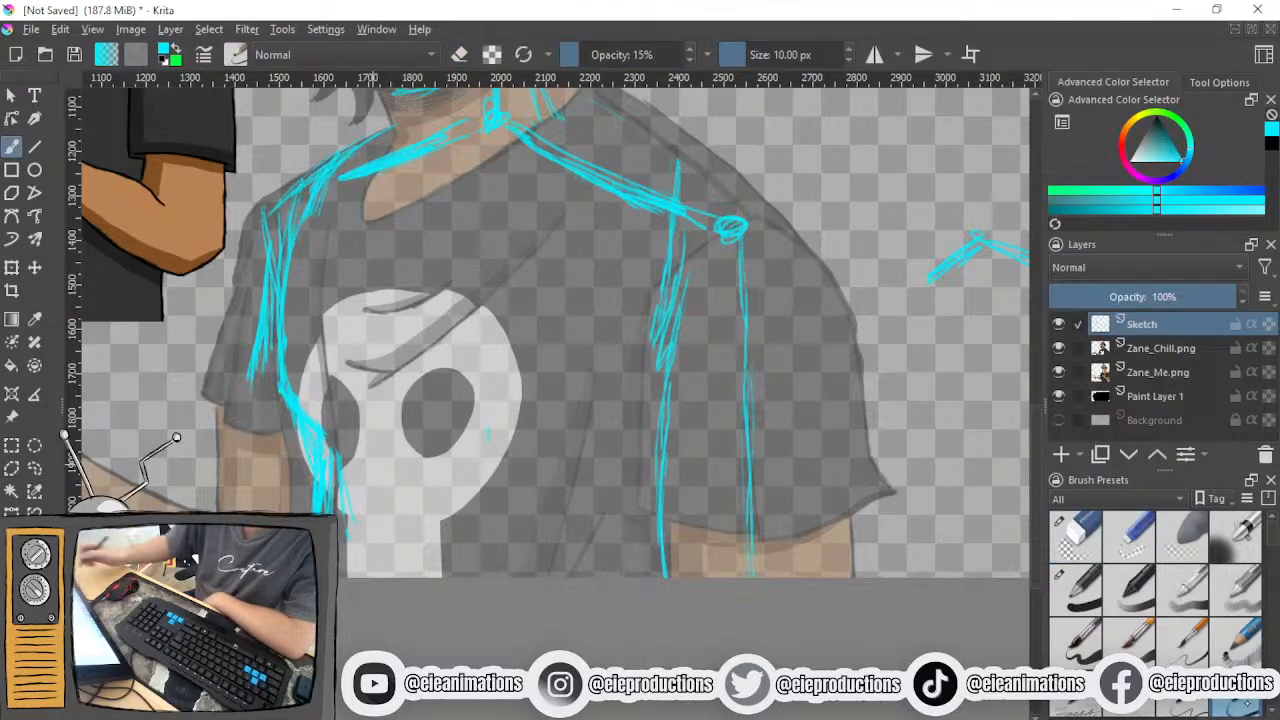
- Sketch an angular zigzag pose line in the empty area beside the portrait, below the stick figure's shoulders
mouse_move(787, 400)
left_mouse_down()
mouse_move(869, 419)
mouse_move(883, 406)
mouse_move(805, 448)
mouse_move(817, 427)
left_mouse_up()
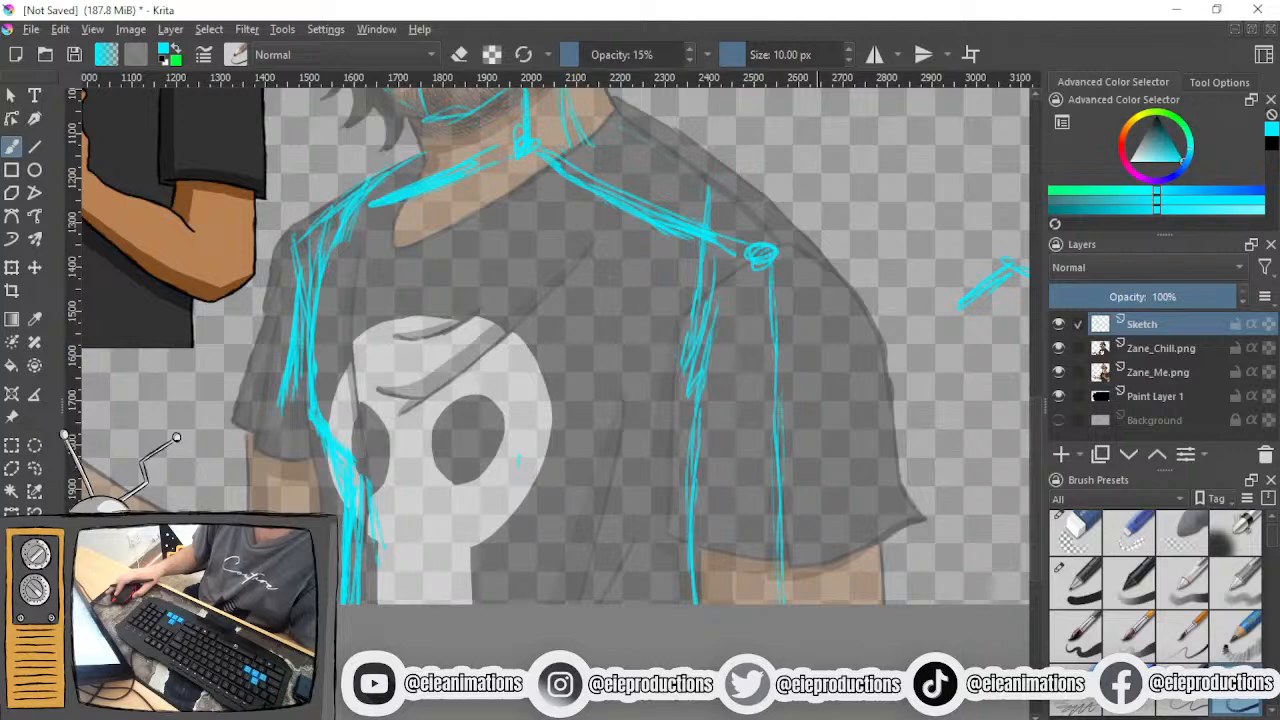
left_click_drag(943, 402, 534, 590)
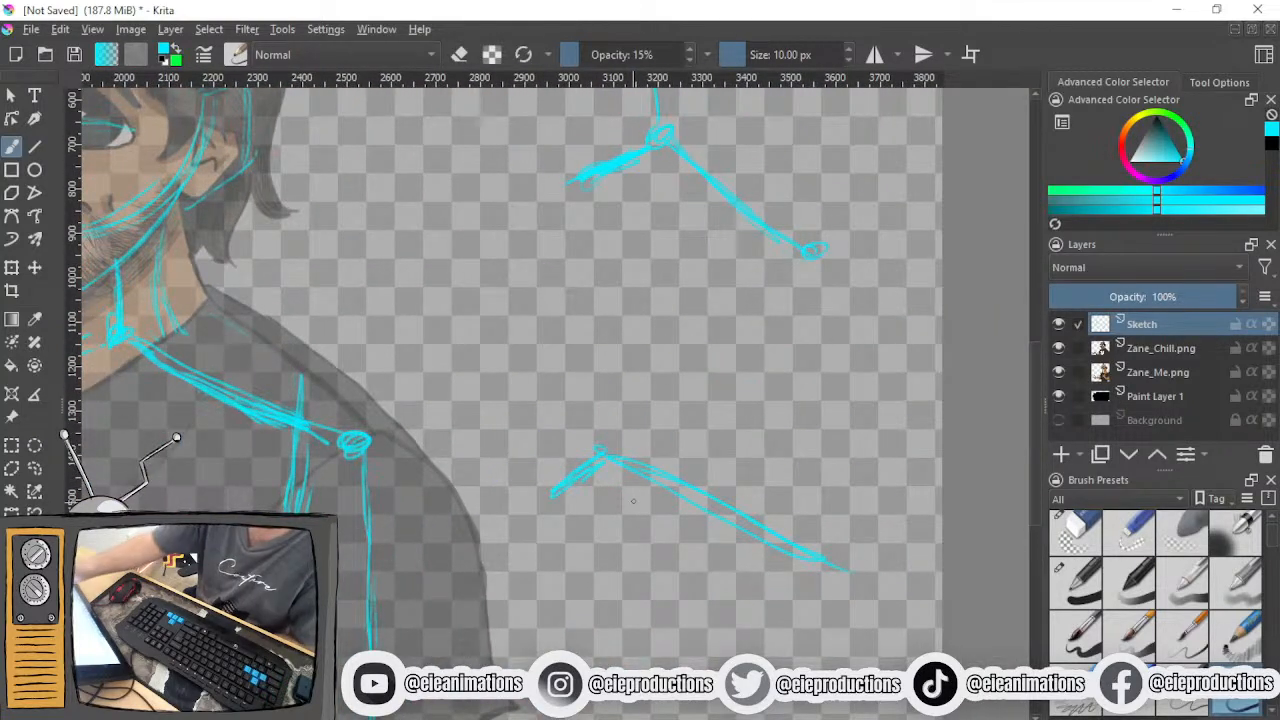
mouse_move(659, 213)
left_mouse_down()
mouse_move(659, 290)
mouse_move(520, 406)
mouse_move(686, 428)
mouse_move(706, 463)
left_mouse_up()
- Erase most of the stick figure's shoulder lines and the separate shoulder sketch below it, then return to the sketching brush
left_click(1075, 535)
mouse_move(840, 566)
left_mouse_down()
mouse_move(690, 516)
mouse_move(610, 470)
mouse_move(555, 500)
mouse_move(620, 470)
left_mouse_up()
mouse_move(755, 220)
left_mouse_down()
mouse_move(613, 126)
mouse_move(692, 162)
mouse_move(825, 258)
left_mouse_up()
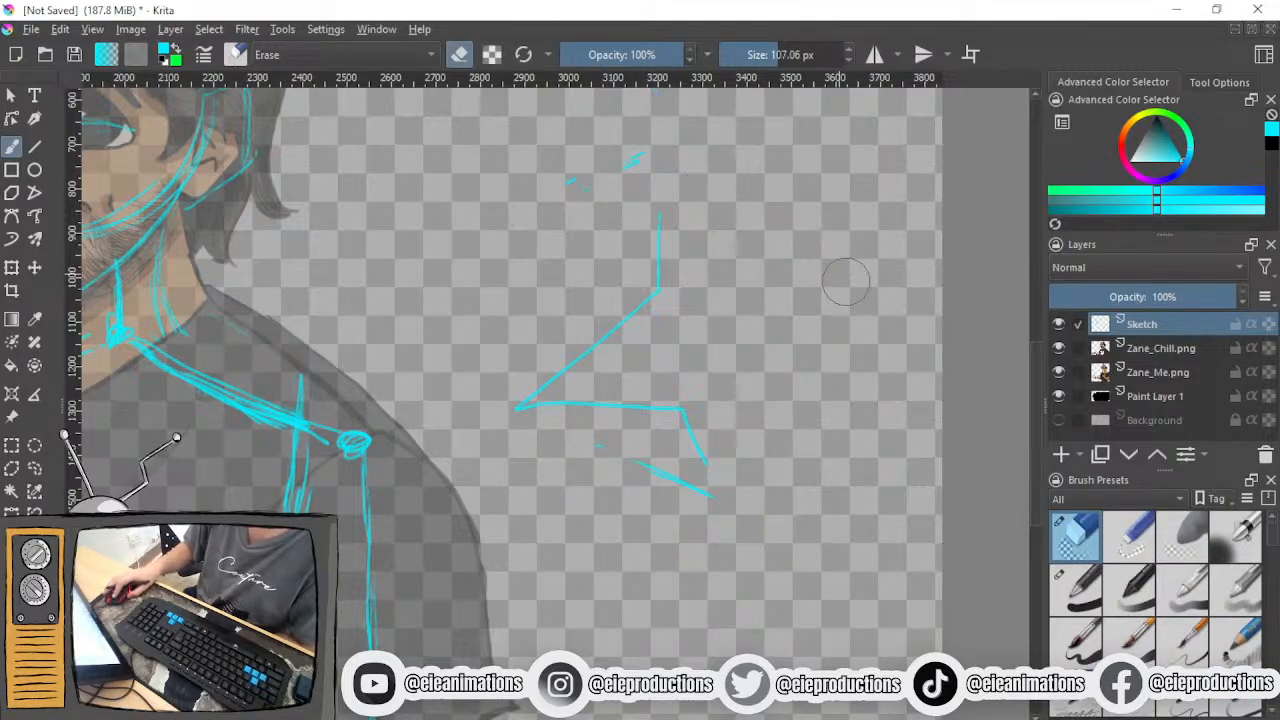
left_click(1245, 705)
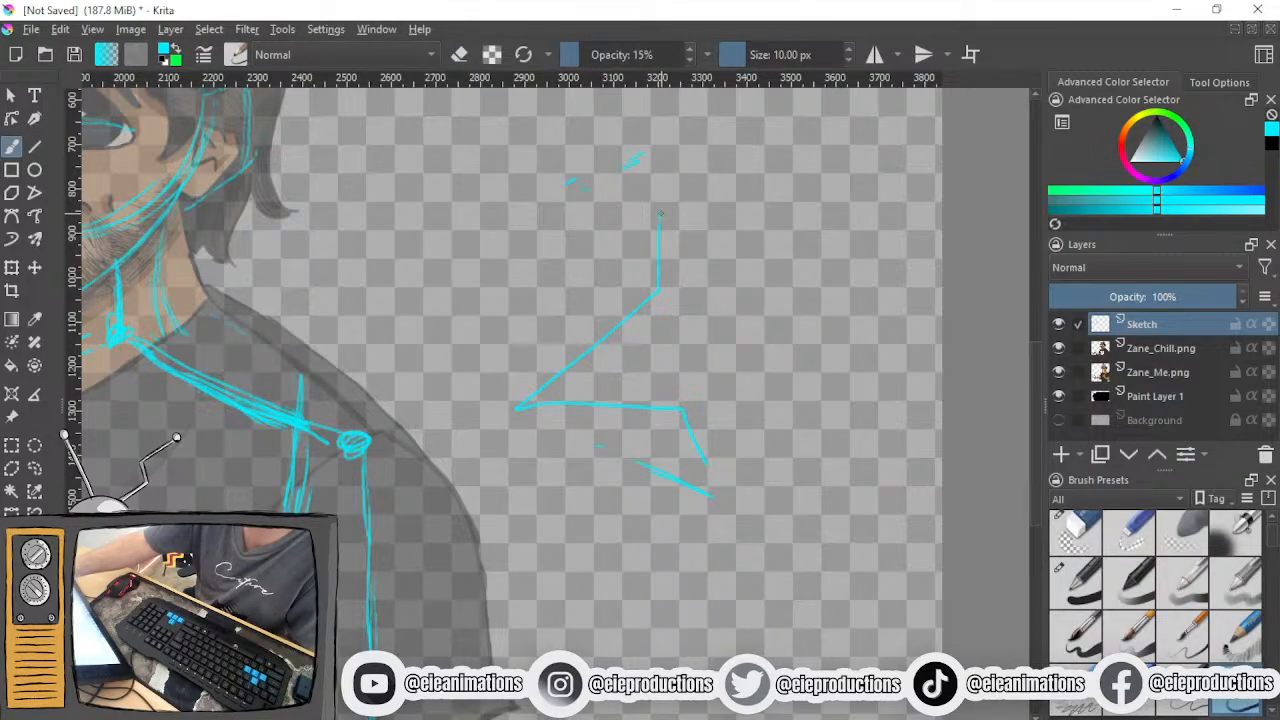
- Sketch a heavy diagonal over the zigzag's upper part and two vertical lines down from its outer corner
left_click_drag(622, 289, 652, 240)
left_click_drag(632, 285, 528, 404)
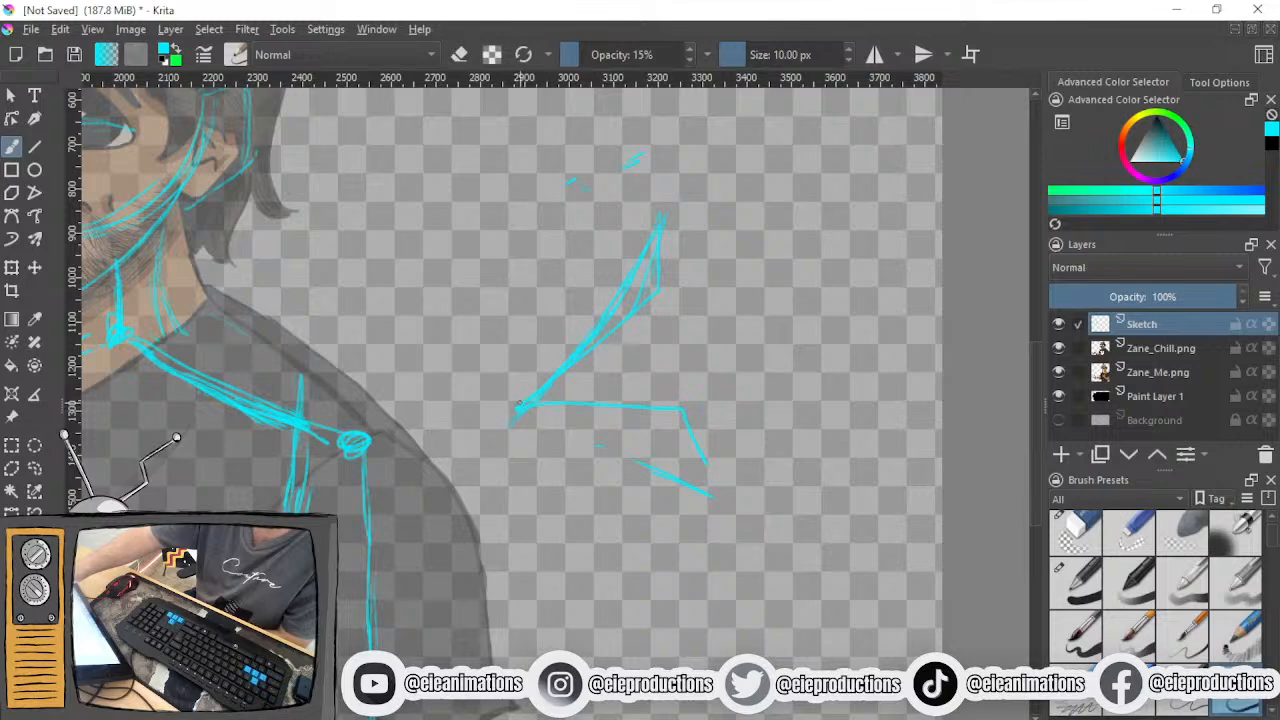
left_click_drag(530, 468, 536, 620)
mouse_move(527, 414)
left_mouse_down()
mouse_move(534, 612)
mouse_move(518, 635)
left_mouse_up()
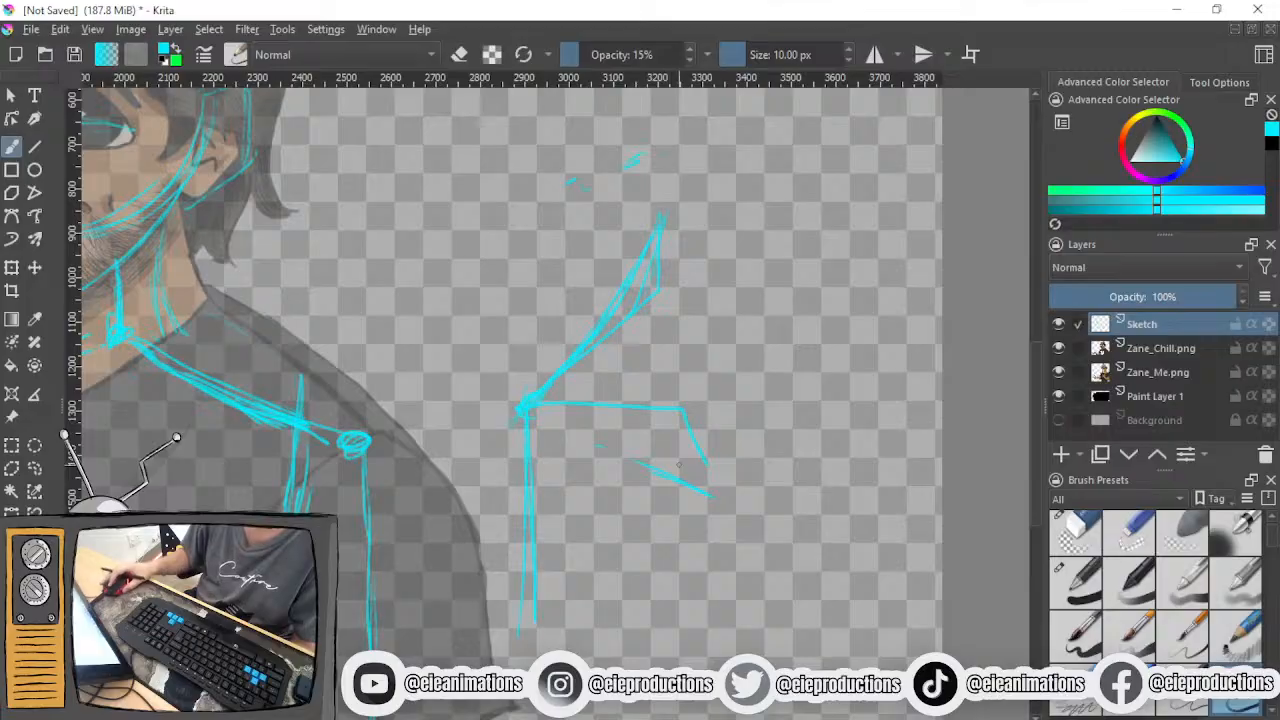
- Erase the zigzag, diagonal and vertical practice lines beside the portrait, then return to the sketching brush
left_click(1076, 533)
mouse_move(712, 211)
left_mouse_down()
mouse_move(642, 275)
mouse_move(630, 175)
mouse_move(529, 215)
mouse_move(660, 157)
mouse_move(670, 254)
mouse_move(607, 332)
left_mouse_up()
mouse_move(695, 297)
left_mouse_down()
mouse_move(638, 380)
mouse_move(538, 466)
mouse_move(566, 613)
mouse_move(531, 570)
mouse_move(510, 590)
mouse_move(588, 545)
mouse_move(561, 534)
mouse_move(743, 503)
left_mouse_up()
left_click(1217, 704)
- Sketch a straight far side of the torso down the shirt and a single curved line along the near side of the chest
left_click_drag(637, 488, 870, 340)
left_click_drag(395, 494, 601, 429)
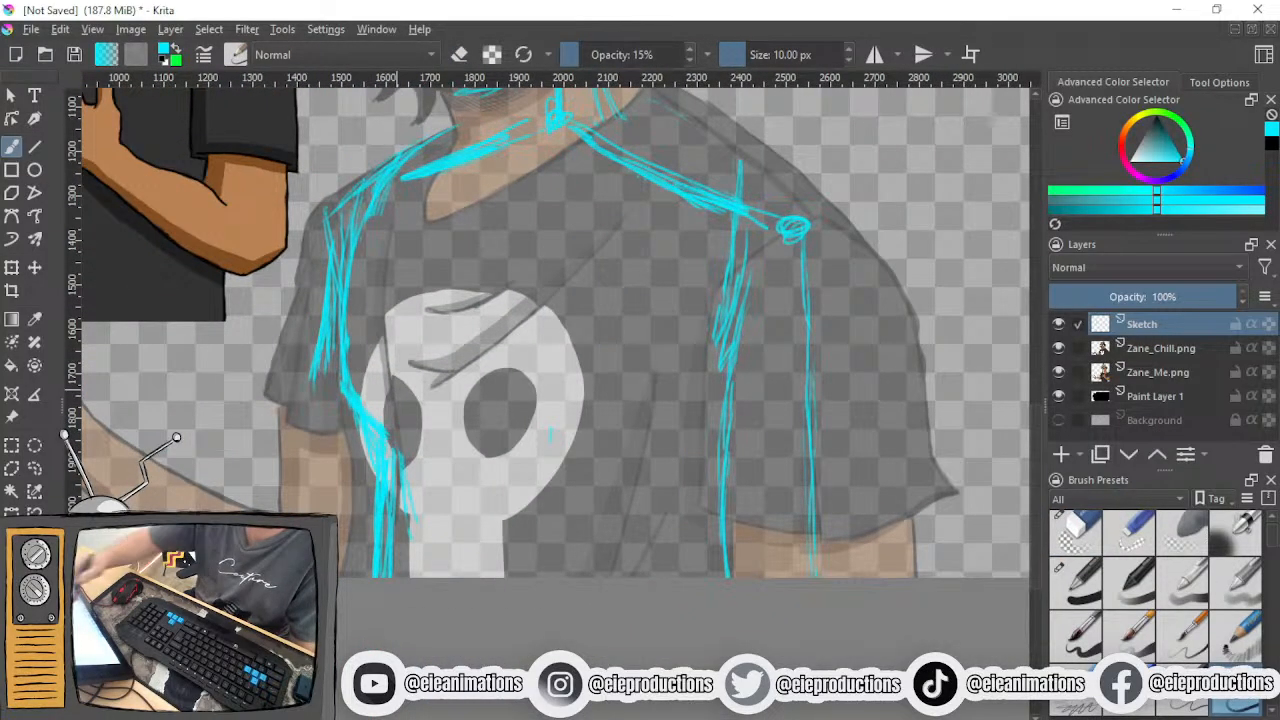
left_click_drag(340, 297, 338, 472)
left_click_drag(341, 367, 347, 505)
left_click_drag(341, 406, 348, 542)
left_click_drag(342, 478, 347, 544)
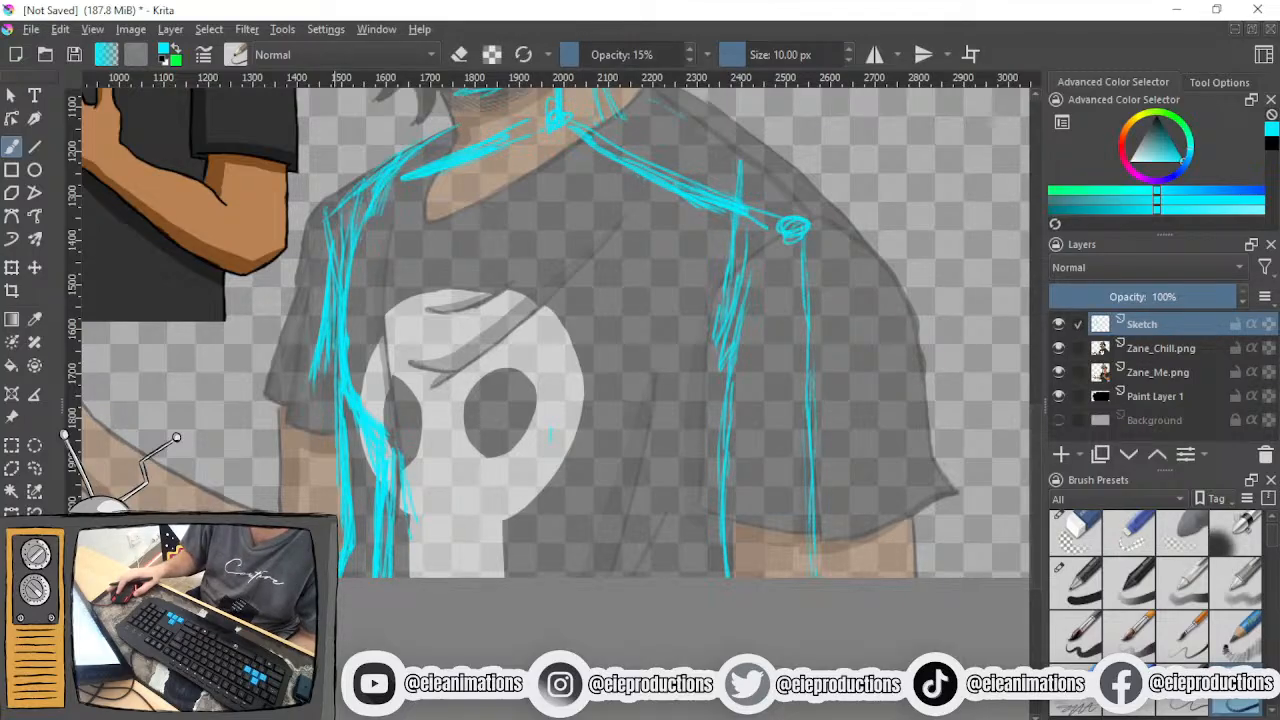
left_click_drag(464, 400, 394, 441)
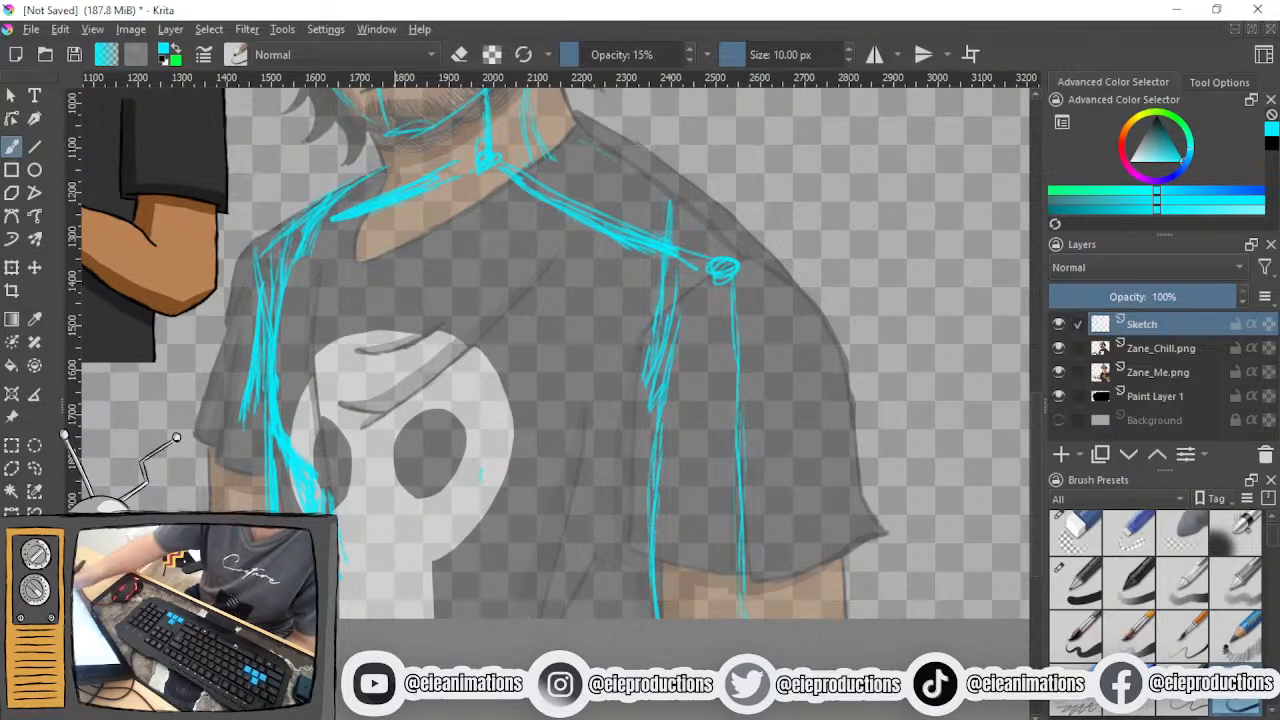
mouse_move(616, 318)
left_mouse_down()
mouse_move(601, 424)
mouse_move(500, 605)
left_mouse_up()
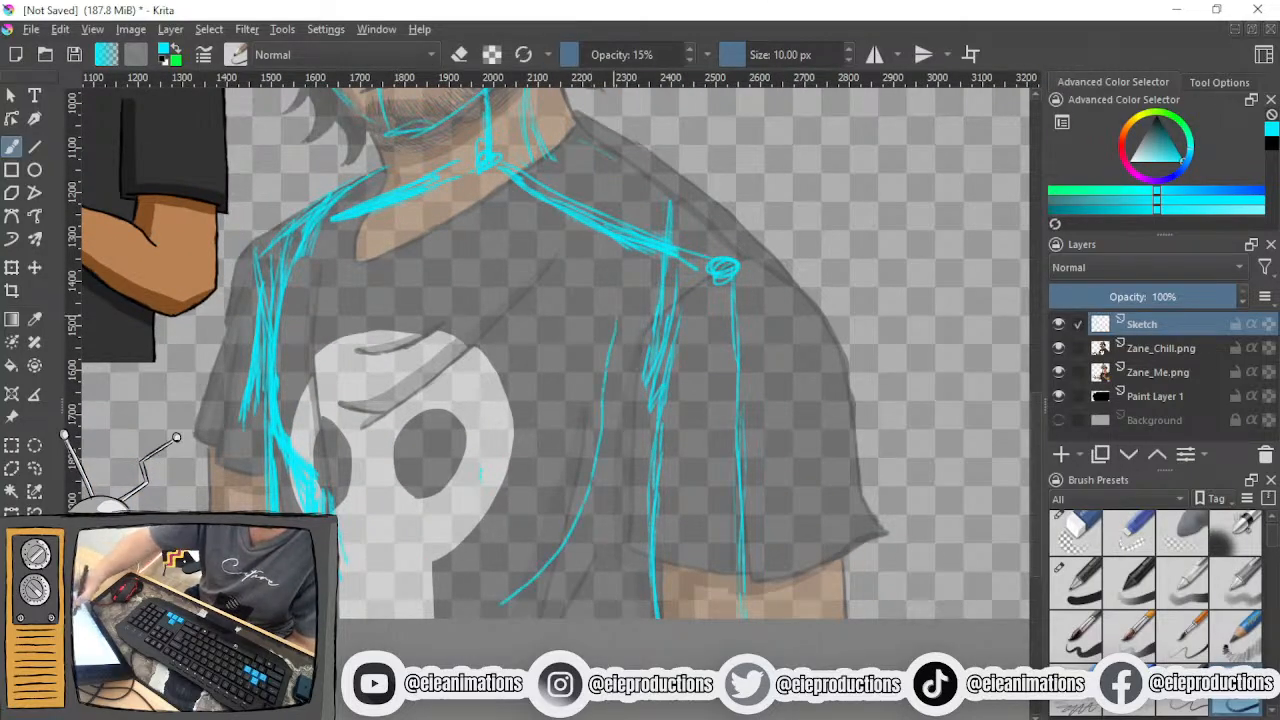
- Sketch a boxy torso below the stick figure's head with a tilted shoulder line, two sides and a base line
left_click_drag(634, 492, 180, 710)
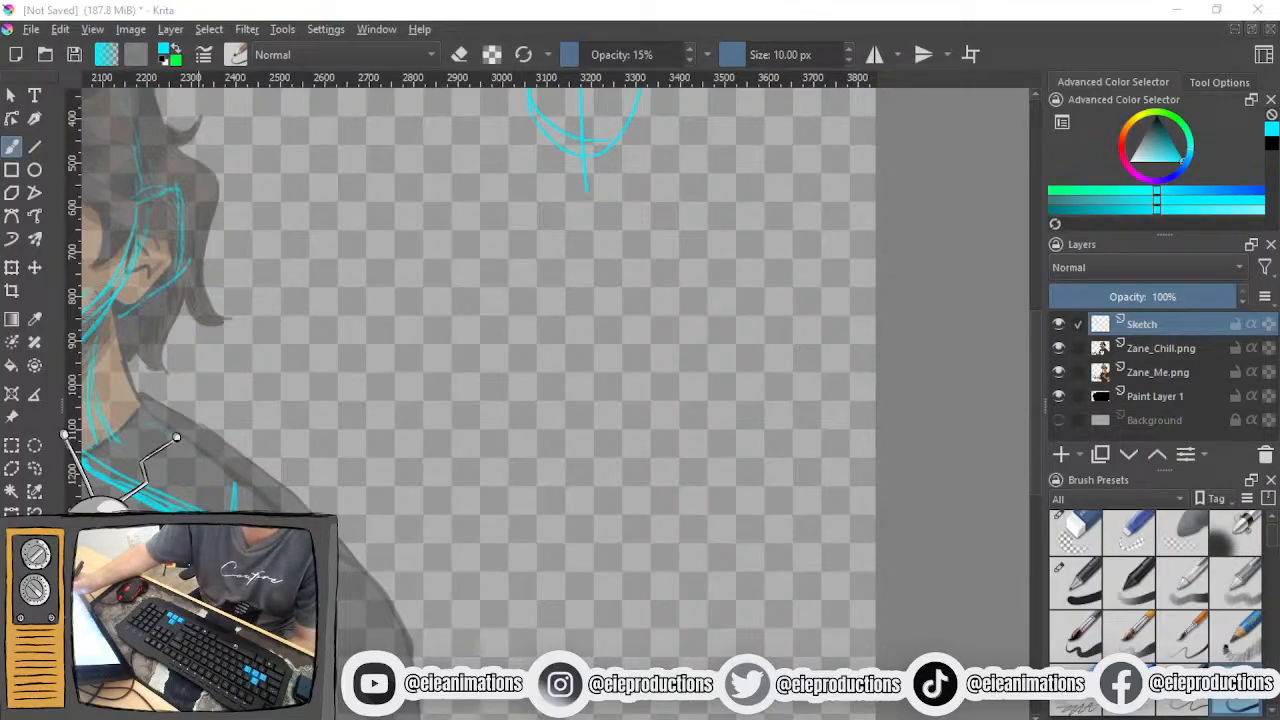
left_click_drag(460, 392, 804, 348)
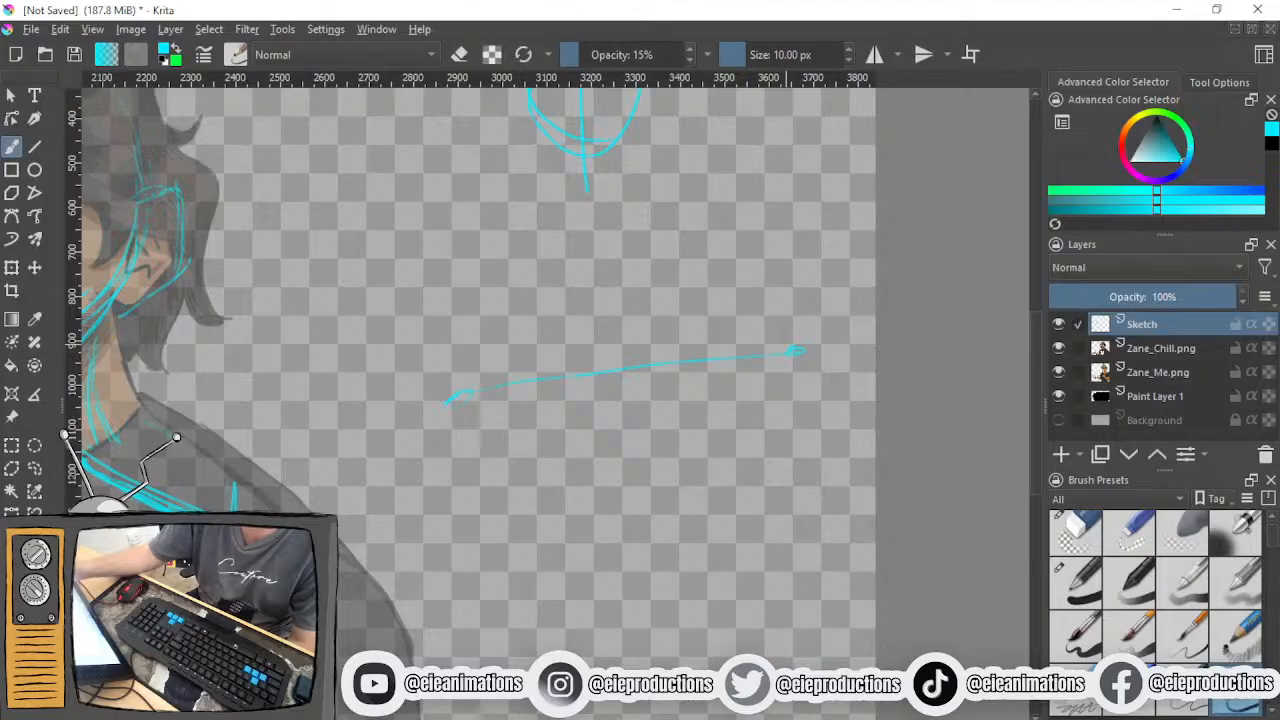
left_click_drag(499, 382, 488, 570)
left_click_drag(754, 372, 736, 612)
left_click_drag(468, 622, 730, 638)
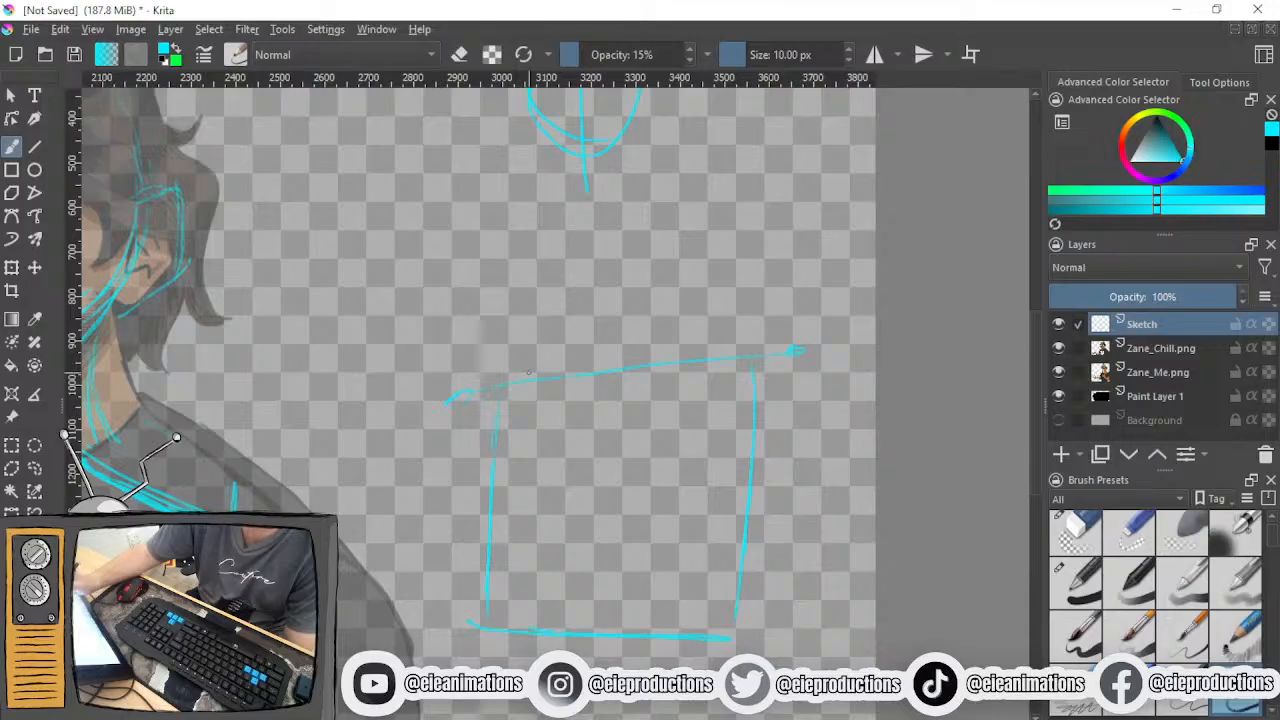
- Add joint circles at both ends of the box torso's shoulders and a curve dipping between them
left_click_drag(516, 384, 524, 380)
left_click_drag(740, 362, 750, 360)
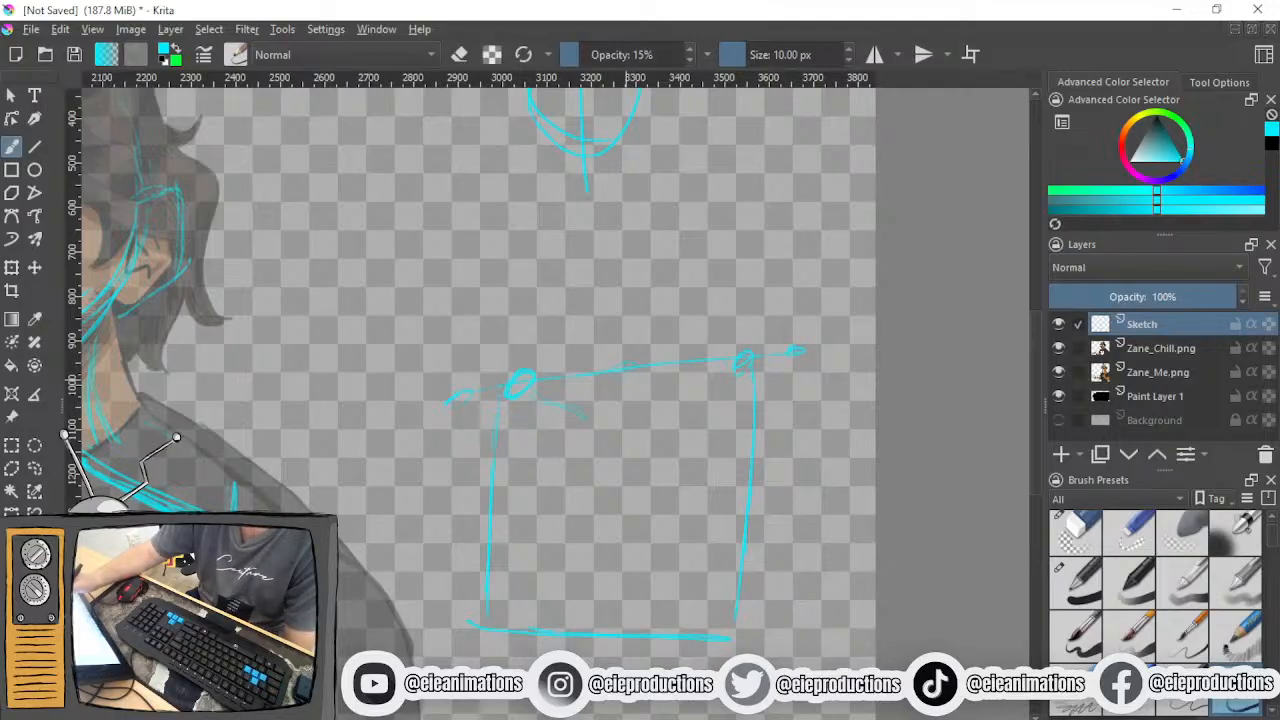
left_click_drag(542, 401, 634, 437)
mouse_move(704, 405)
left_mouse_down()
mouse_move(612, 428)
mouse_move(615, 348)
left_mouse_up()
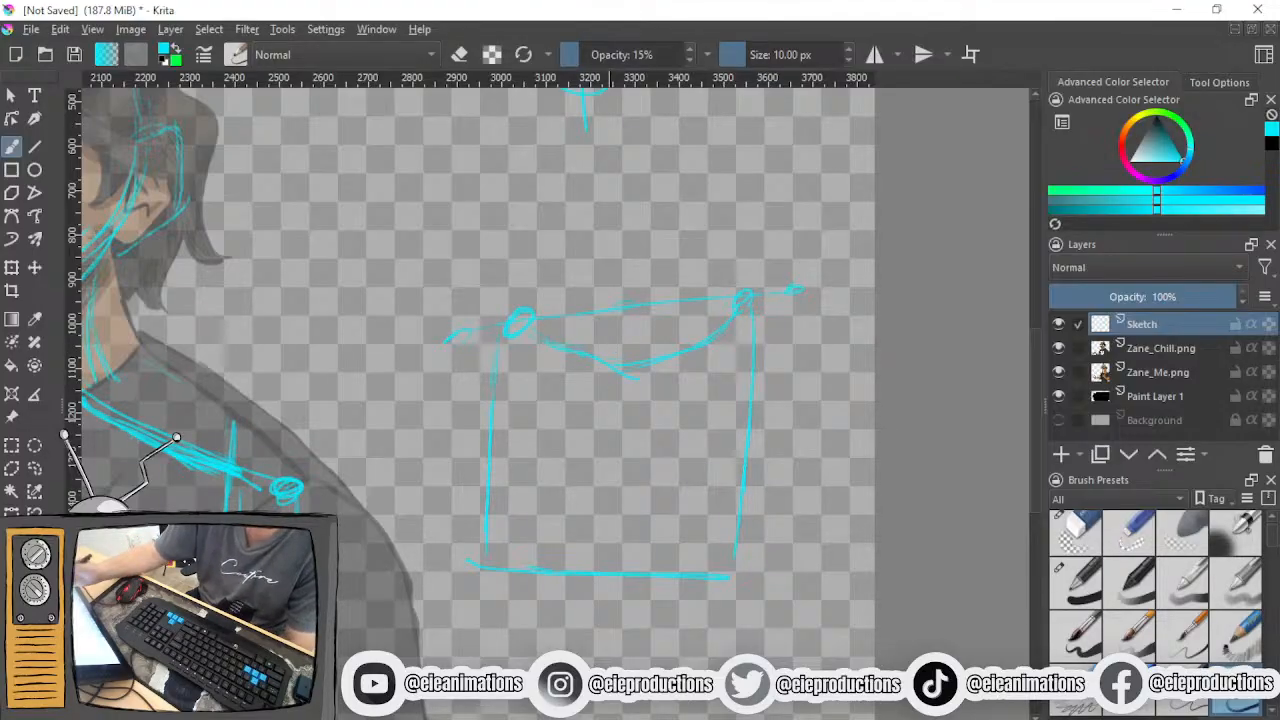
- Round out the box torso with a vertical centre line, a curved base and nested U-shaped lines inside
left_click_drag(619, 380, 601, 518)
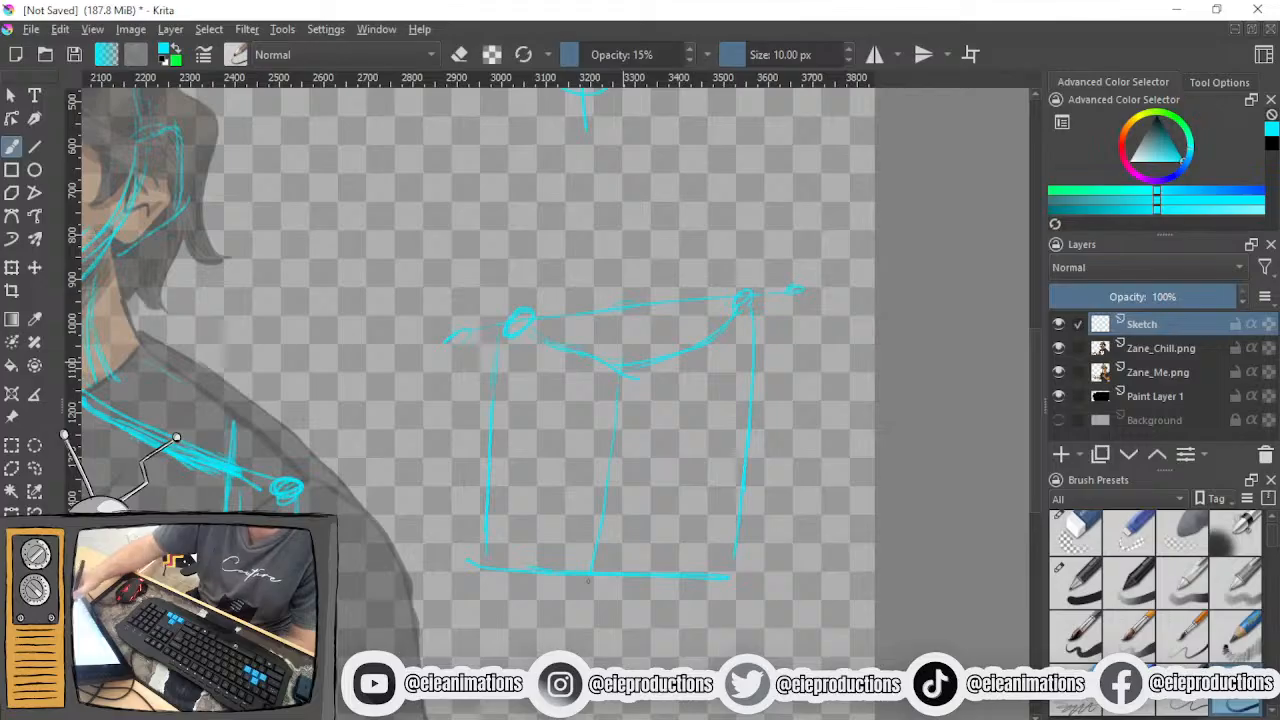
left_click_drag(475, 558, 600, 618)
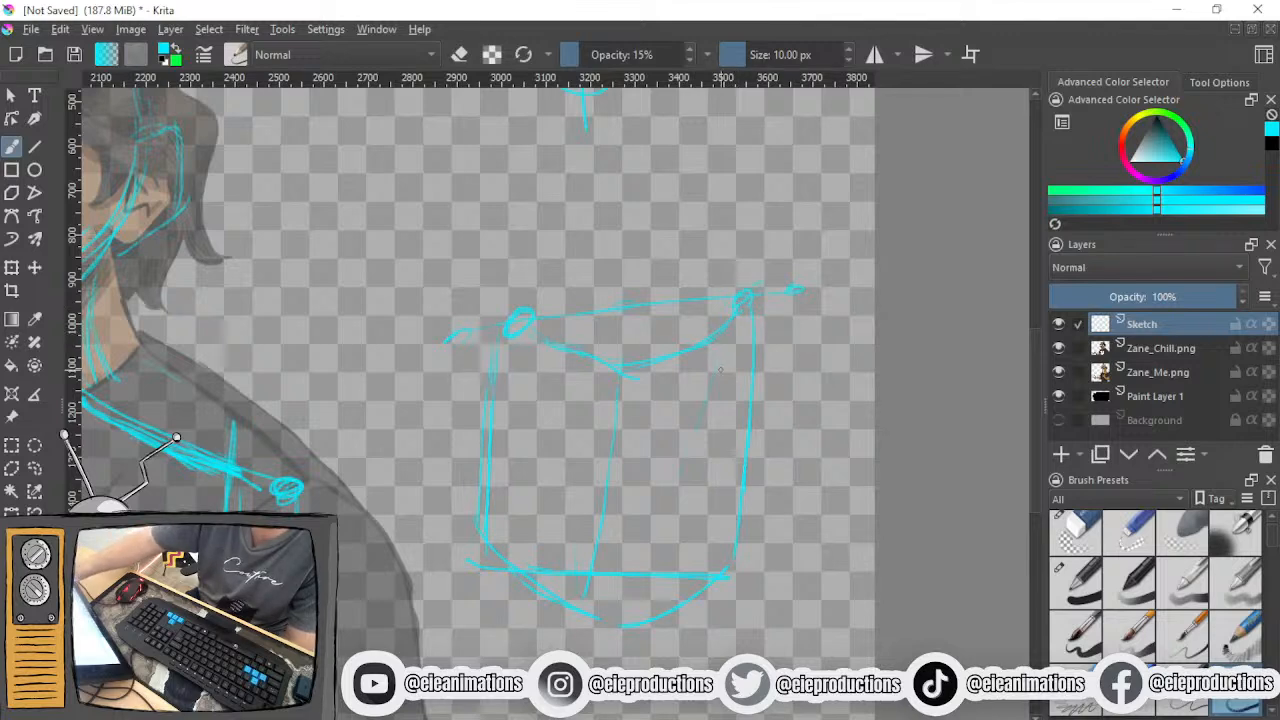
mouse_move(720, 358)
left_mouse_down()
mouse_move(665, 525)
mouse_move(632, 540)
mouse_move(548, 520)
left_mouse_up()
mouse_move(540, 386)
left_mouse_down()
mouse_move(545, 471)
mouse_move(549, 458)
mouse_move(592, 535)
left_mouse_up()
left_click_drag(550, 490, 605, 525)
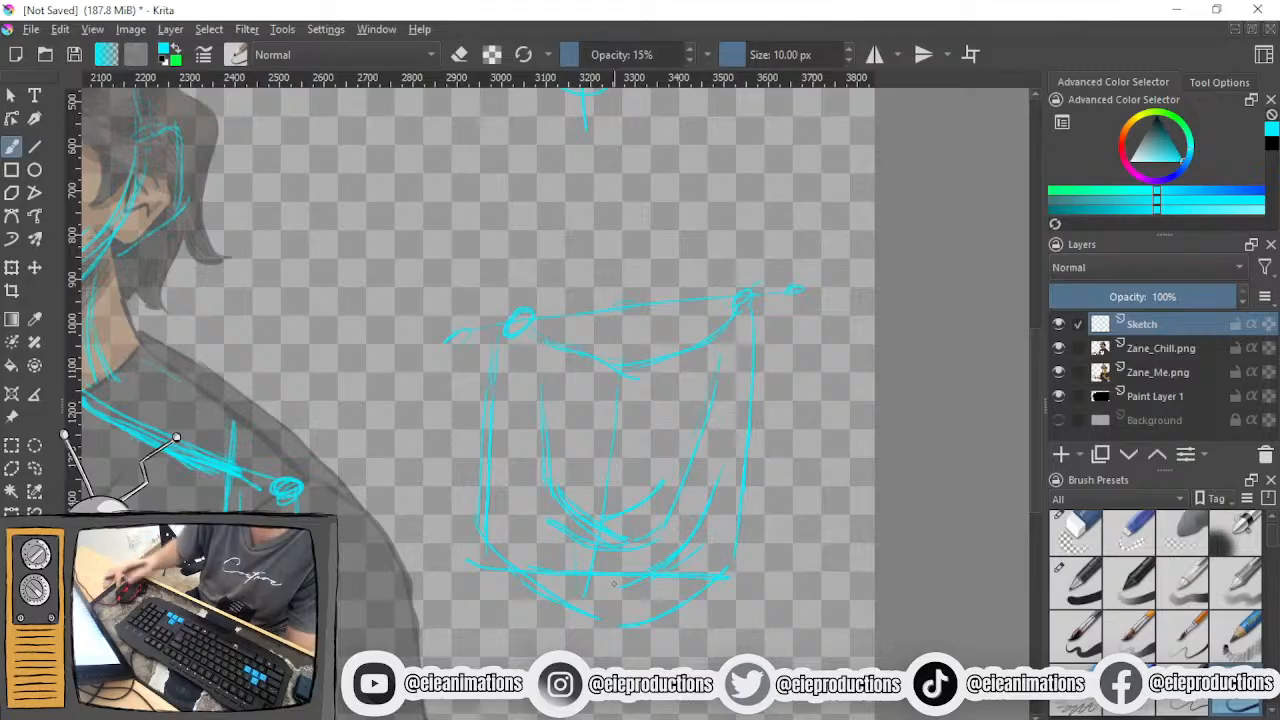
- Fill in the practice torso's shoulder joints and sketch ellipses at the neck base with a vertical line through them
left_click_drag(627, 518, 615, 582)
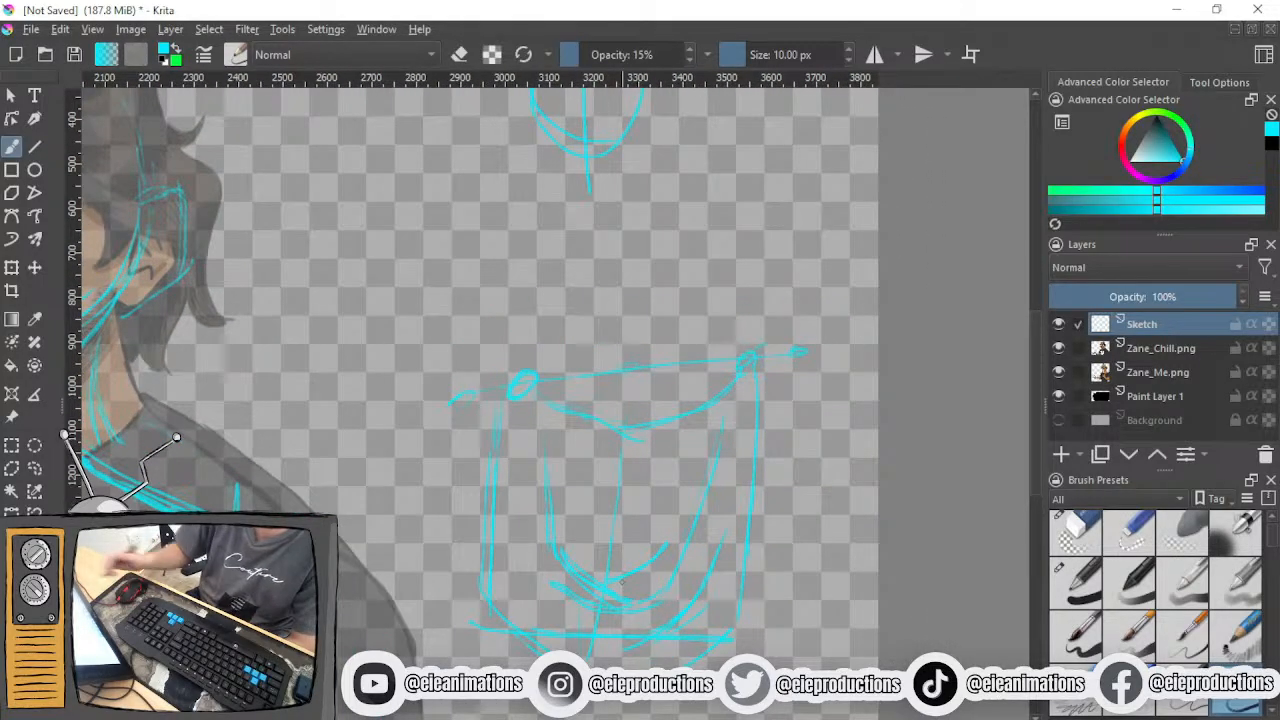
left_click_drag(752, 354, 726, 367)
mouse_move(516, 392)
left_mouse_down()
mouse_move(541, 374)
mouse_move(522, 390)
left_mouse_up()
mouse_move(578, 356)
left_mouse_down()
mouse_move(676, 368)
mouse_move(586, 405)
left_mouse_up()
left_click_drag(608, 258, 619, 408)
key("ctrl")
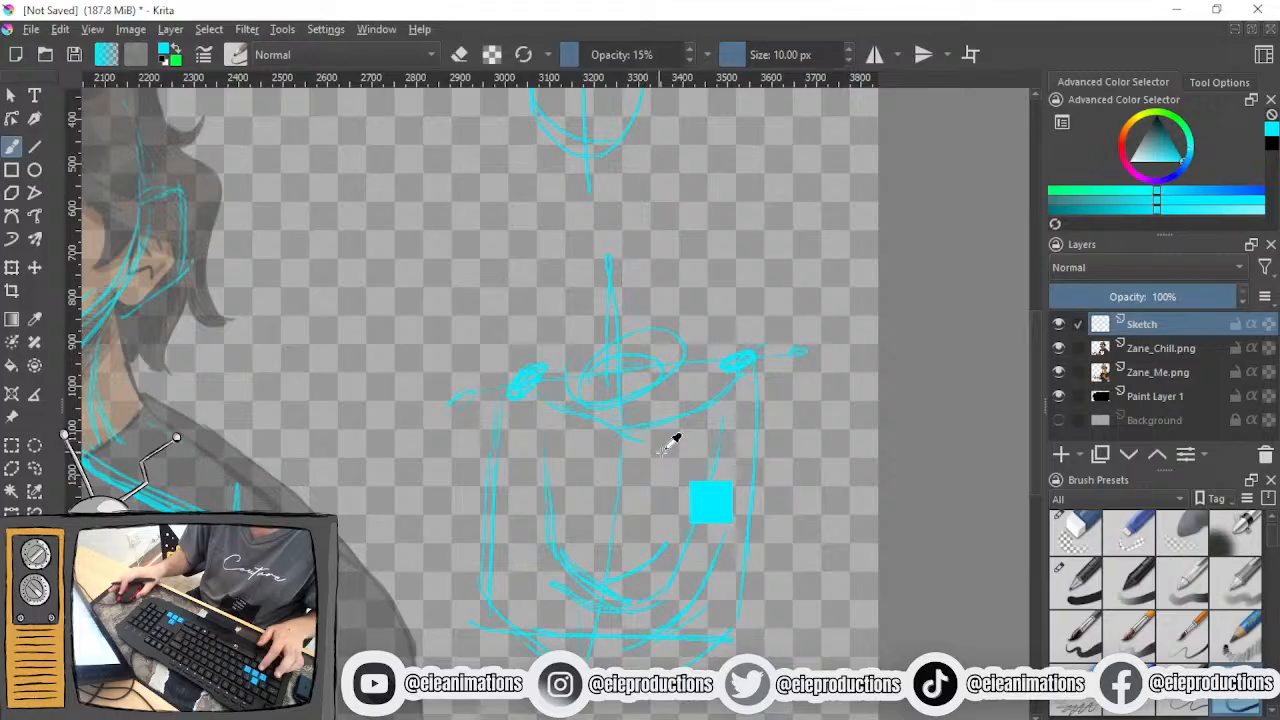
- Retrace the practice torso's base line with a downward tilt, add a hip bump at its end and draw an ellipse around the base
left_click_drag(660, 453, 657, 281)
left_click_drag(659, 351, 659, 525)
left_click_drag(636, 455, 650, 401)
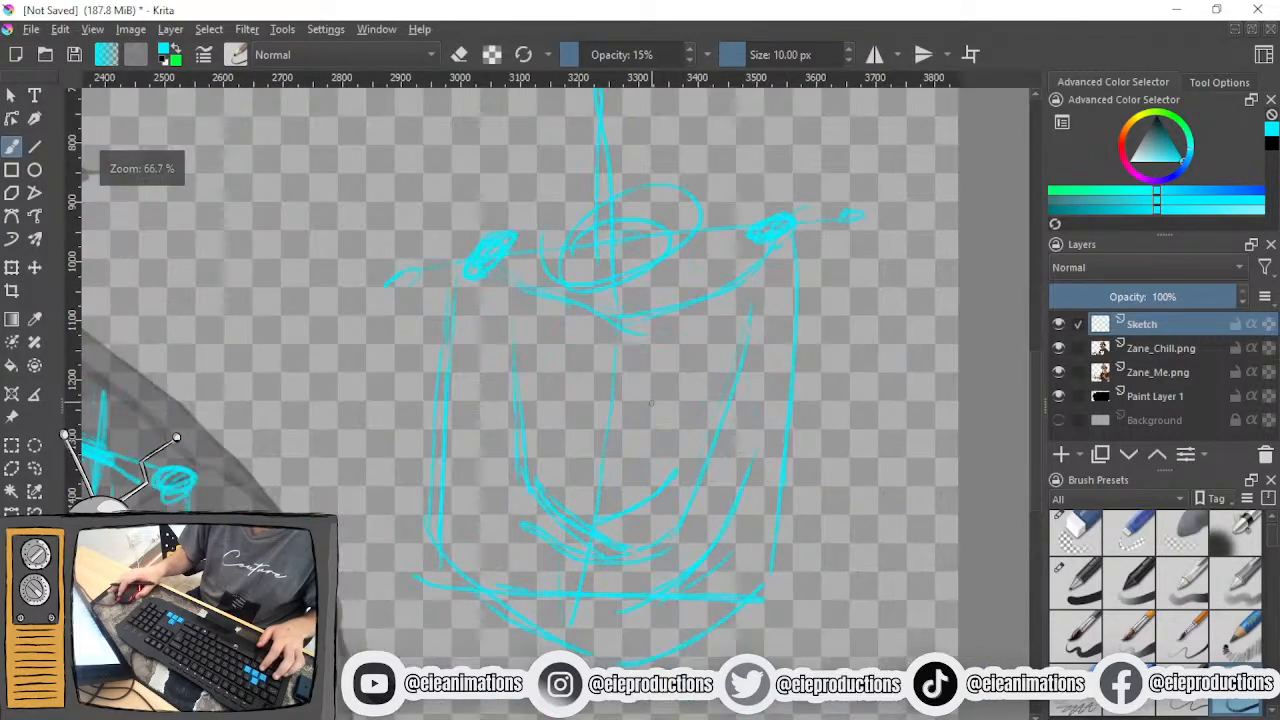
left_click_drag(662, 458, 649, 349)
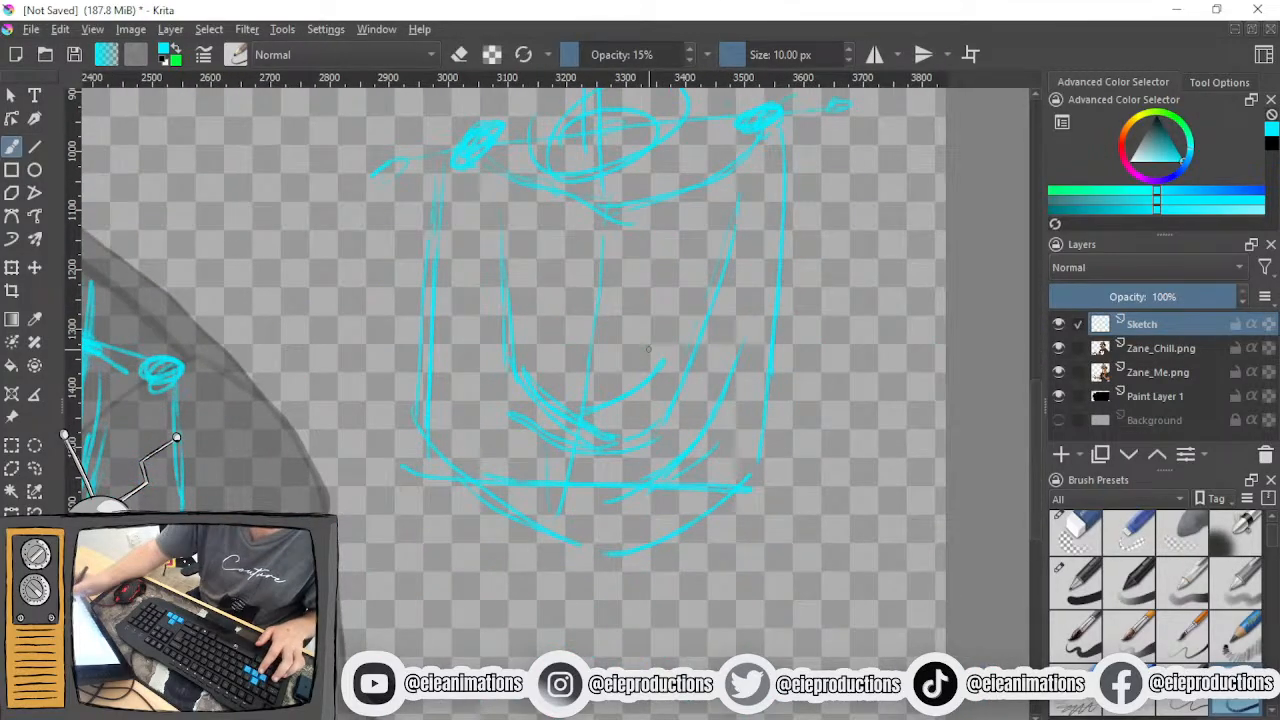
left_click_drag(592, 487, 680, 497)
left_click_drag(480, 484, 736, 508)
mouse_move(646, 488)
left_mouse_down()
mouse_move(770, 510)
mouse_move(742, 570)
left_mouse_up()
left_click_drag(770, 488, 850, 512)
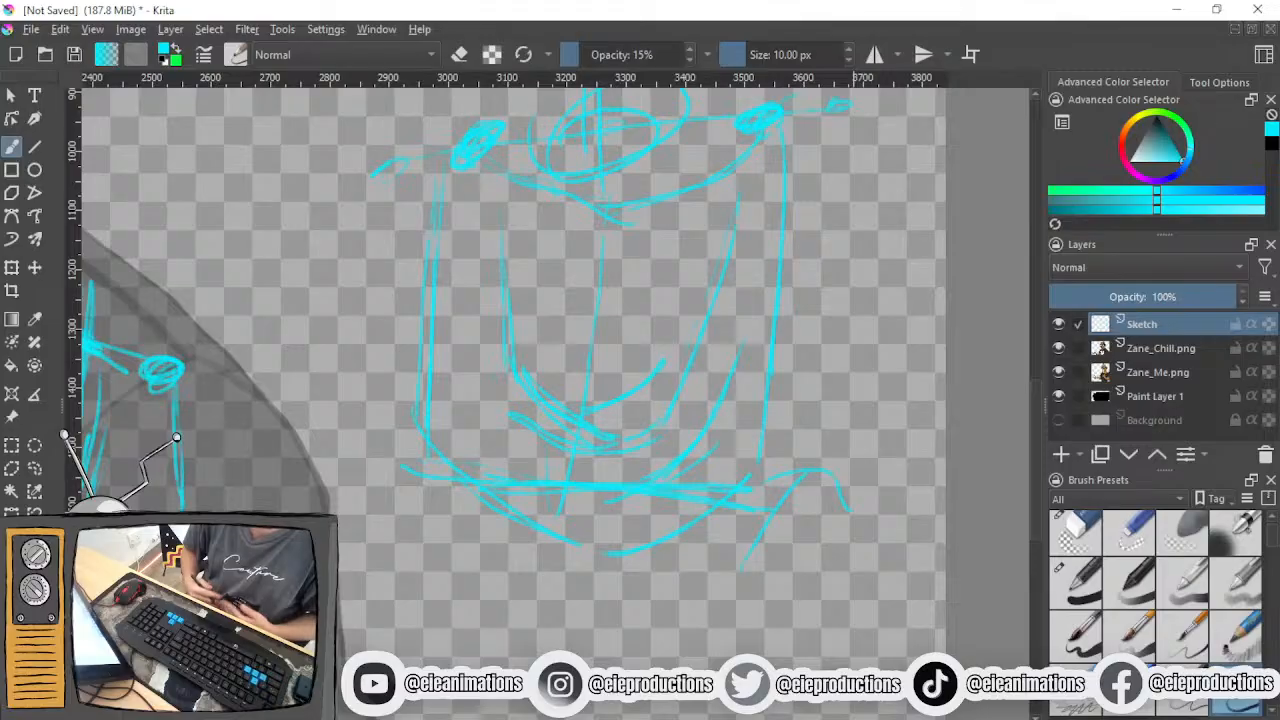
mouse_move(758, 514)
left_mouse_down()
mouse_move(900, 474)
mouse_move(706, 548)
mouse_move(734, 554)
left_mouse_up()
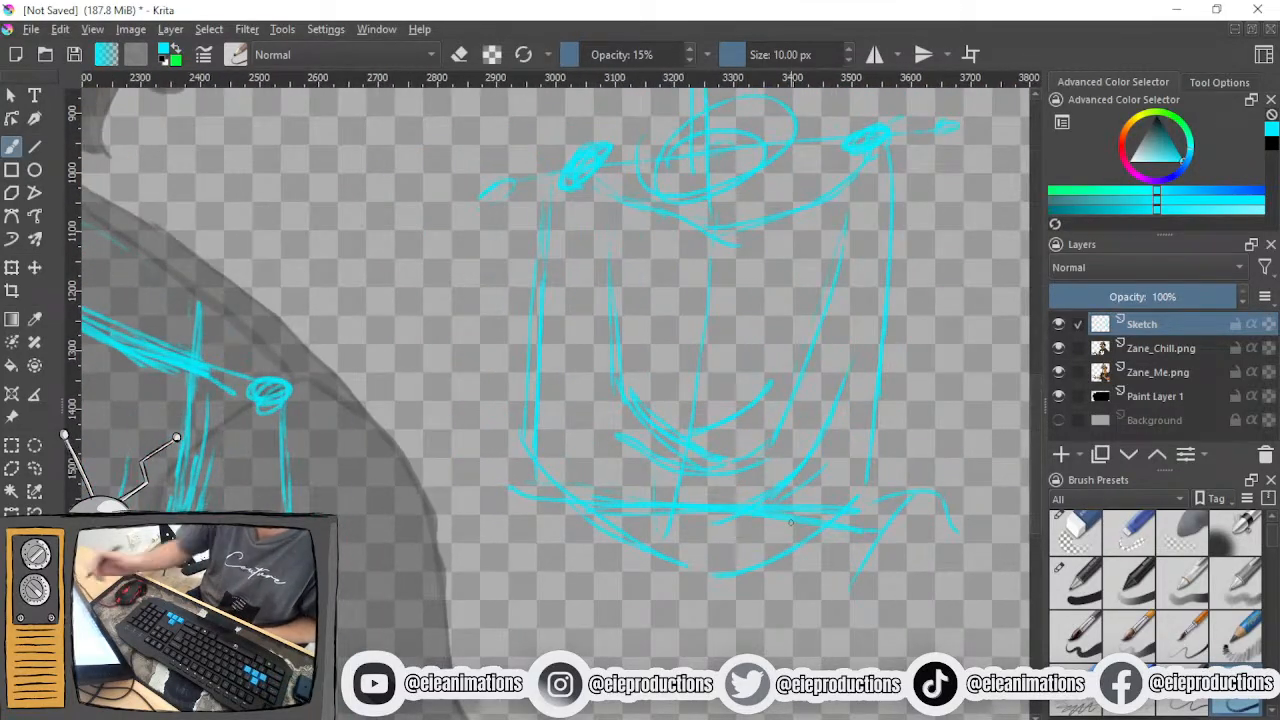
mouse_move(498, 442)
left_mouse_down()
mouse_move(866, 475)
mouse_move(625, 408)
left_mouse_up()
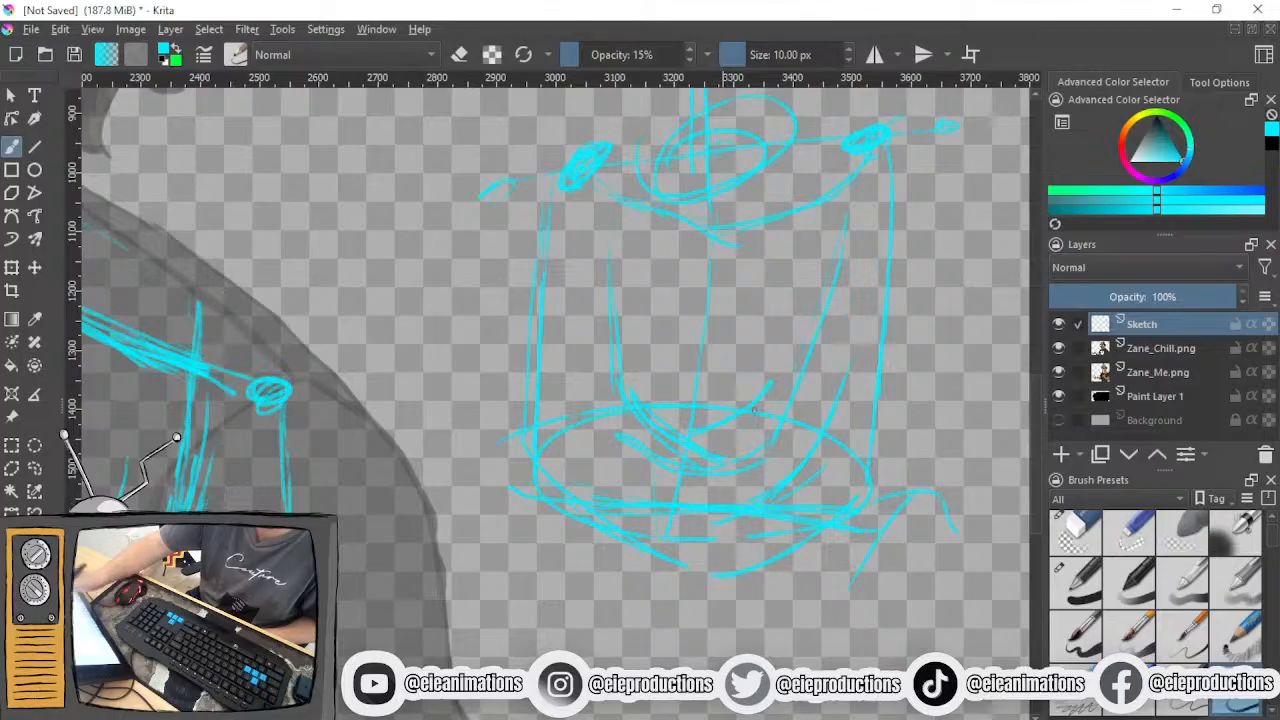
- Erase the practice box torso below the stick figure's head with a large eraser and return to the sketching brush
scroll(818, 428, "down", 3)
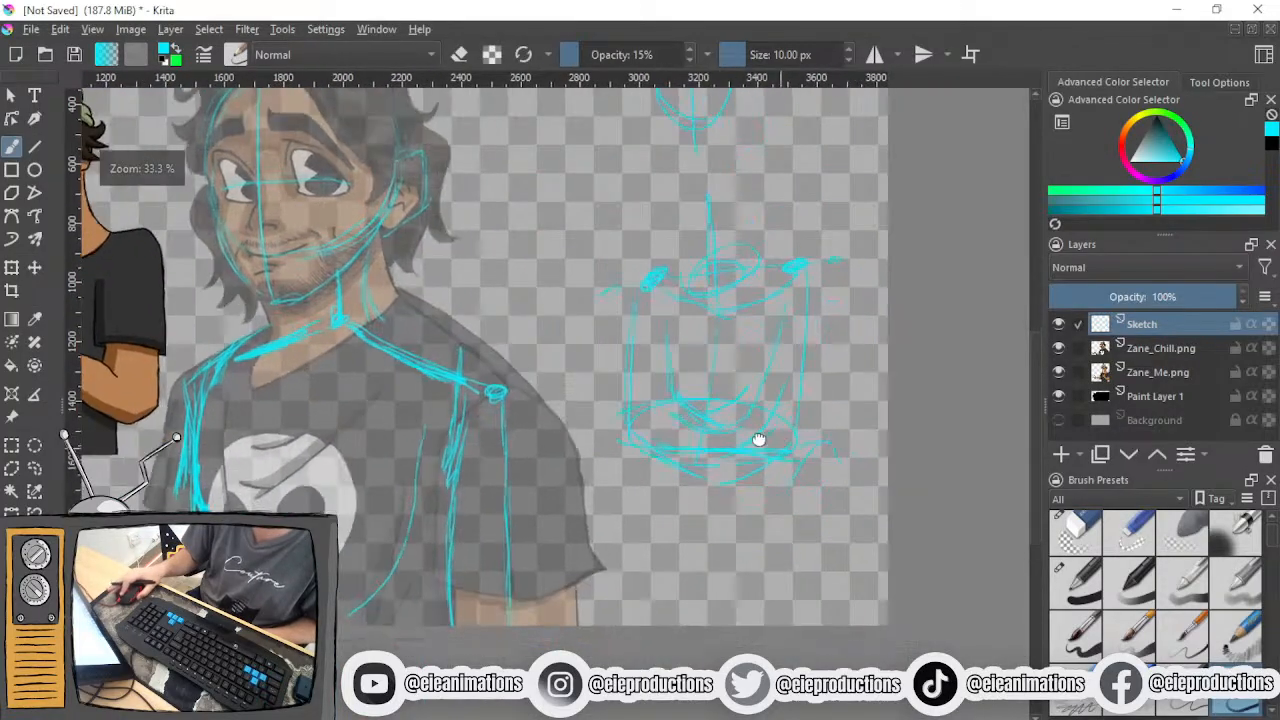
left_click(1066, 535)
left_click_drag(776, 54, 793, 85)
mouse_move(741, 279)
left_mouse_down()
mouse_move(751, 317)
mouse_move(624, 342)
mouse_move(682, 379)
mouse_move(674, 399)
mouse_move(698, 440)
mouse_move(751, 483)
mouse_move(746, 516)
mouse_move(666, 471)
mouse_move(616, 386)
mouse_move(598, 255)
mouse_move(720, 327)
mouse_move(775, 316)
mouse_move(816, 245)
left_mouse_up()
left_click(1237, 706)
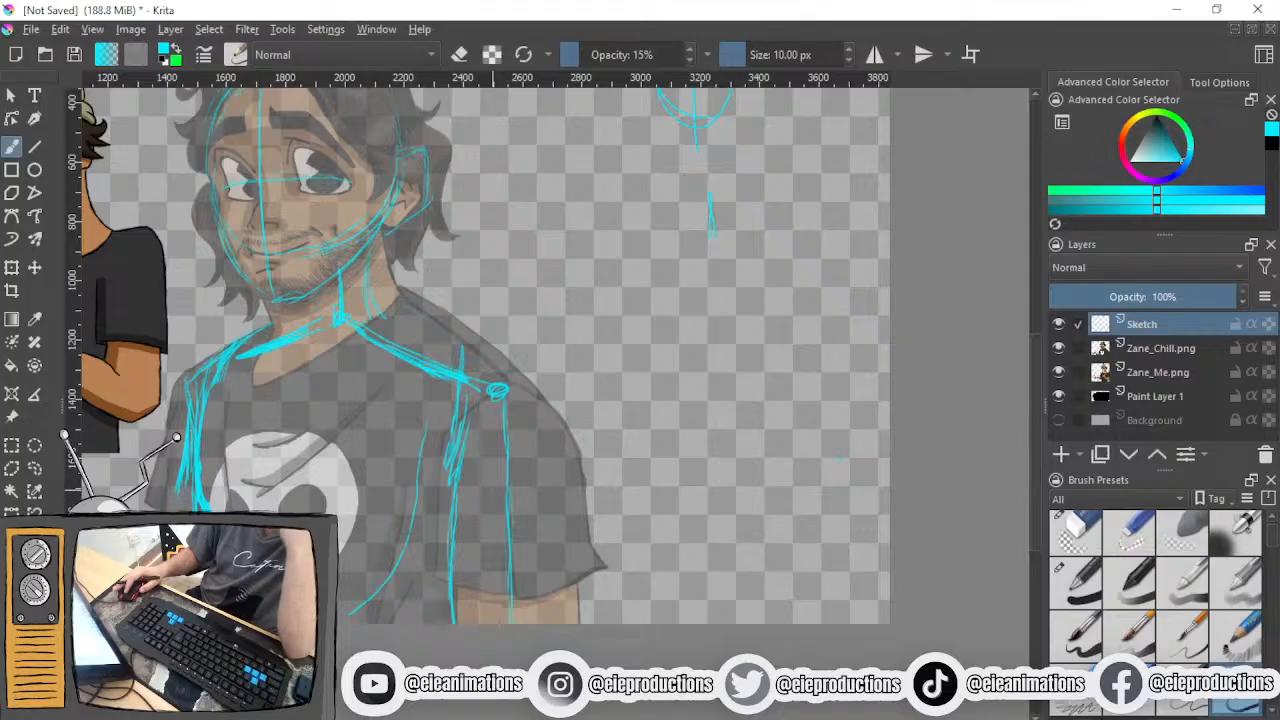
- Erase the extra inner torso strokes running down beside the skull print on the shirt
left_click_drag(299, 453, 498, 373)
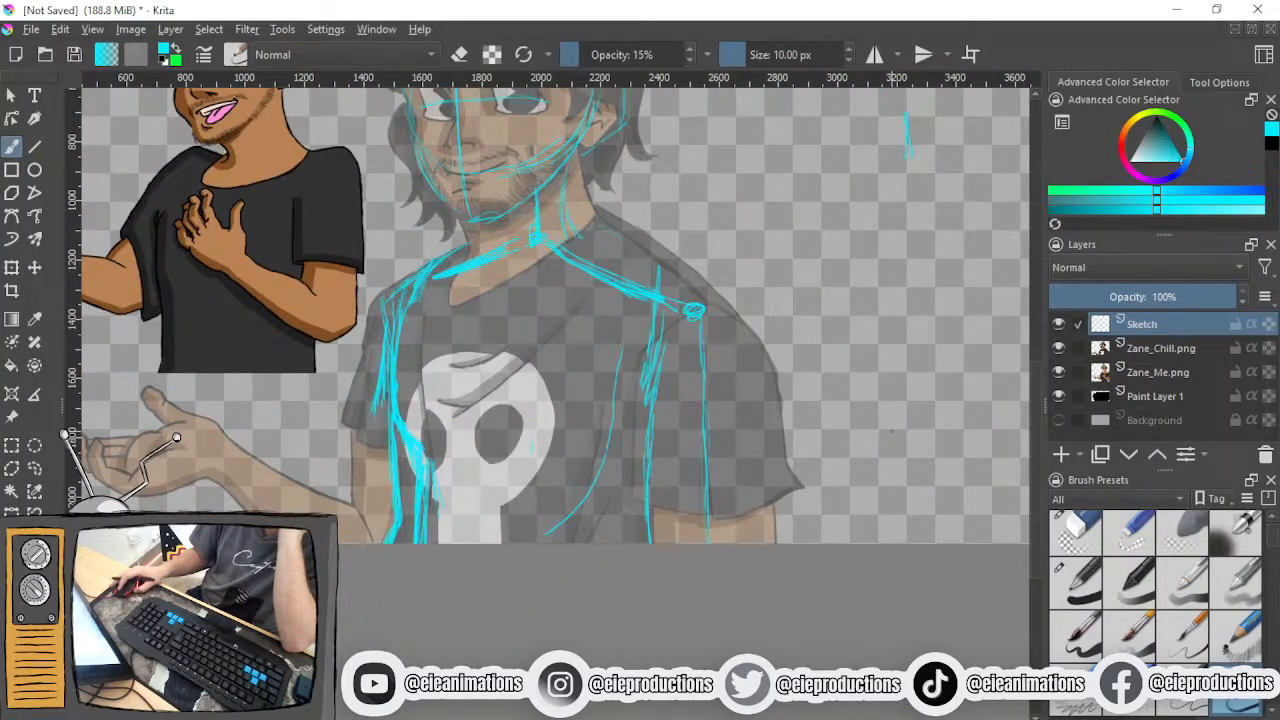
left_click(1072, 530)
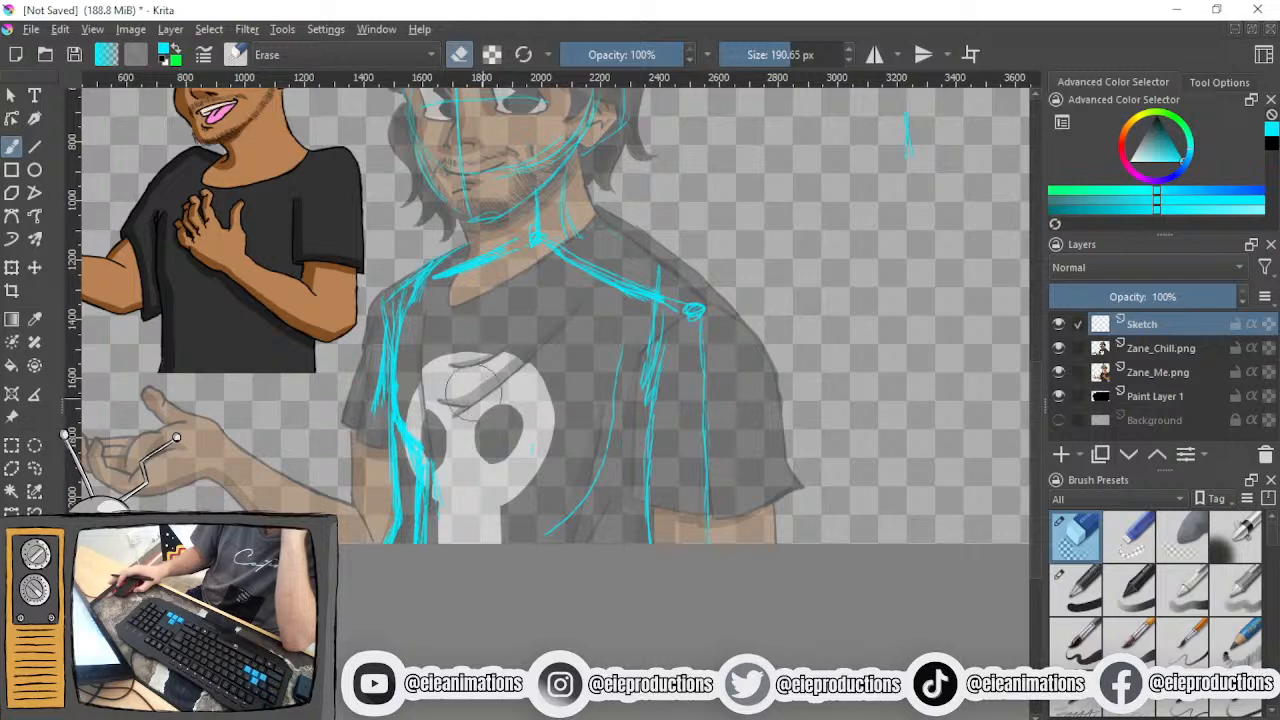
scroll(487, 398, "up", 3)
left_click_drag(465, 490, 473, 420)
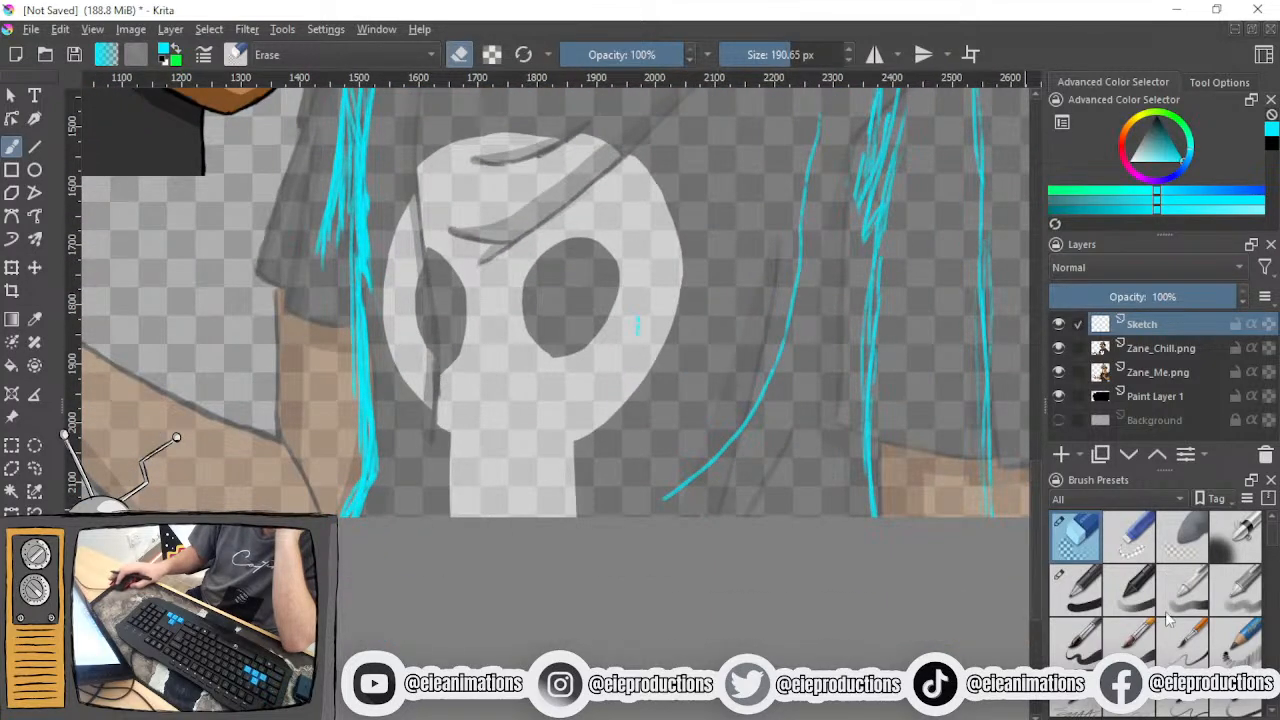
- Draw a new chest line closer to the skull print and erase the older curve beside it
left_click(1236, 704)
left_click_drag(649, 440, 553, 652)
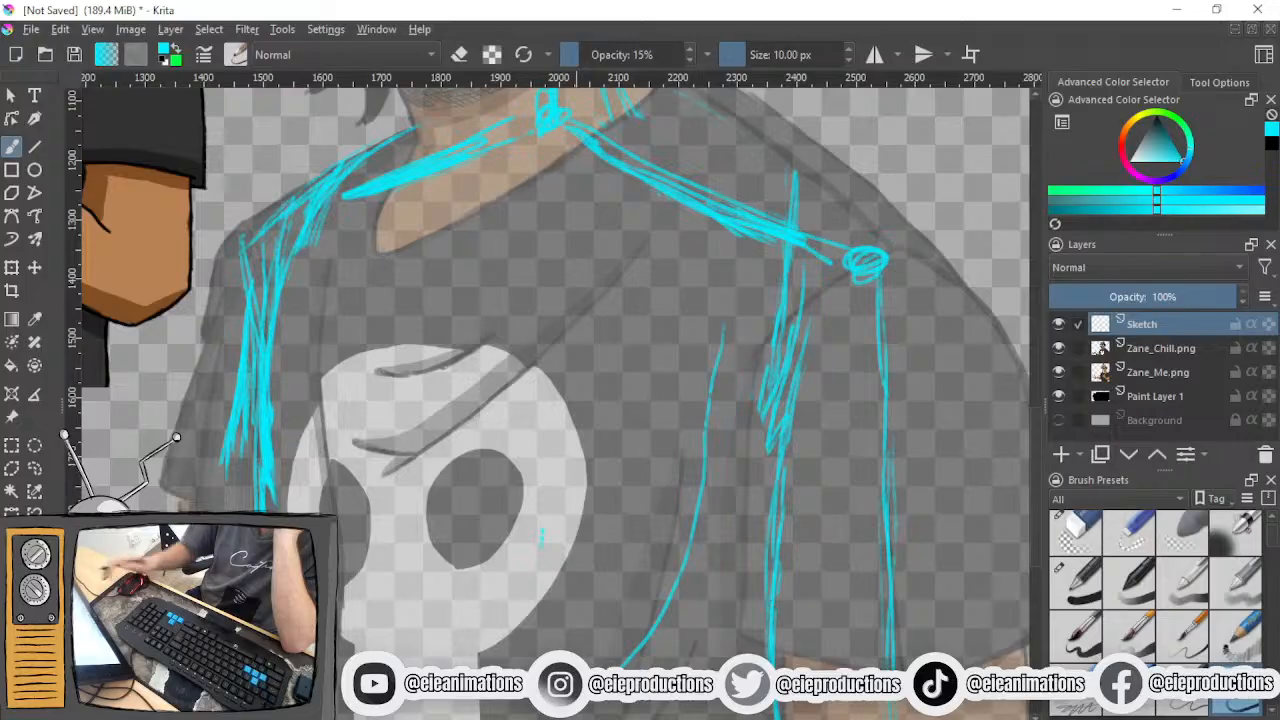
left_click_drag(656, 290, 555, 652)
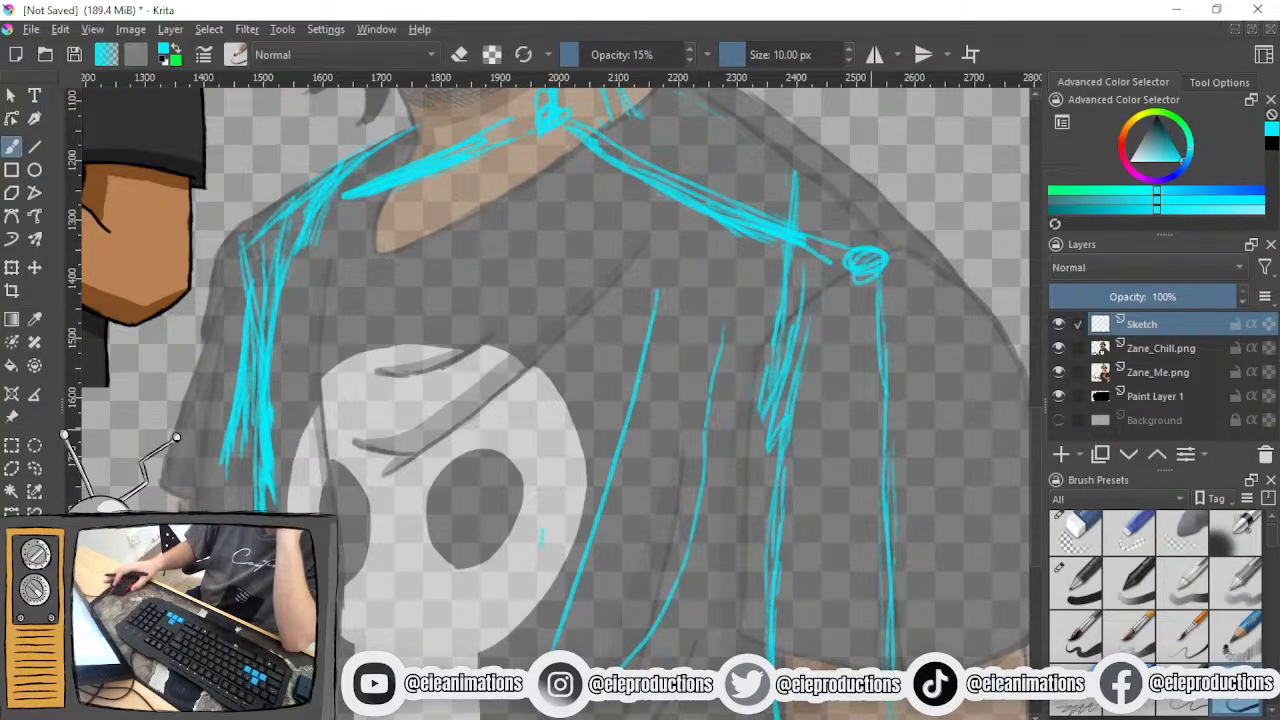
left_click(1075, 535)
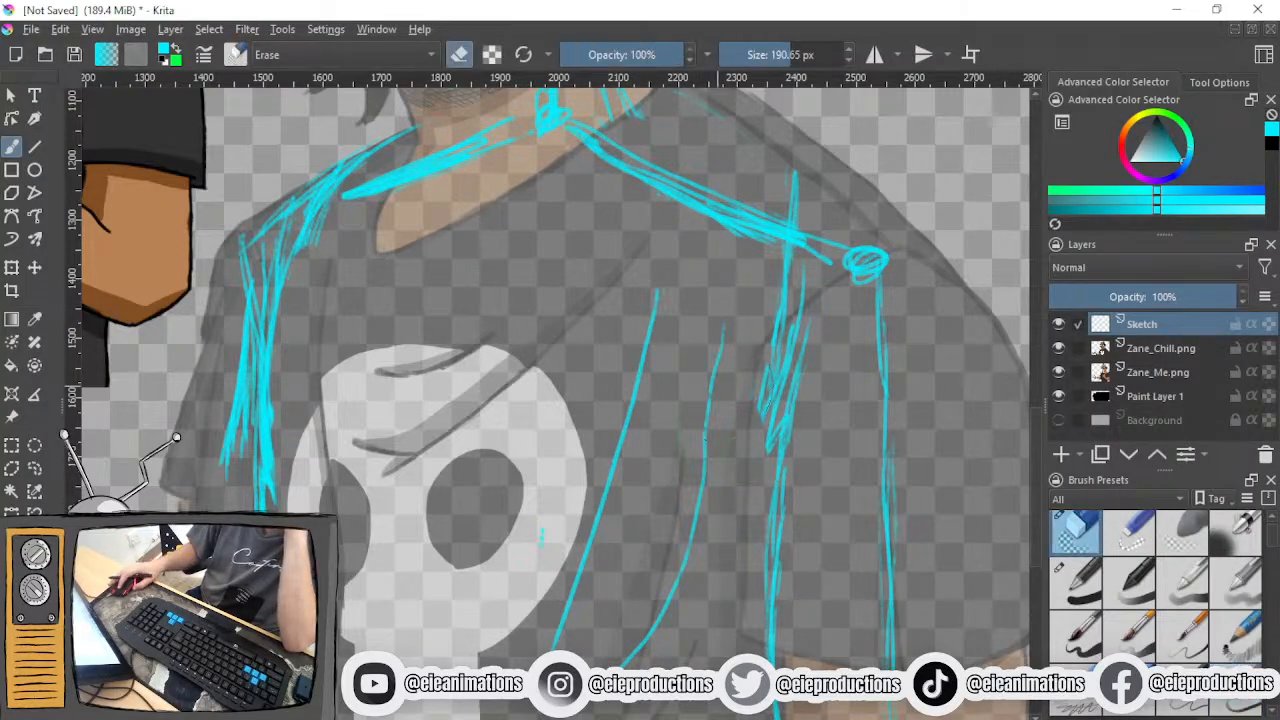
key("ctrl+z")
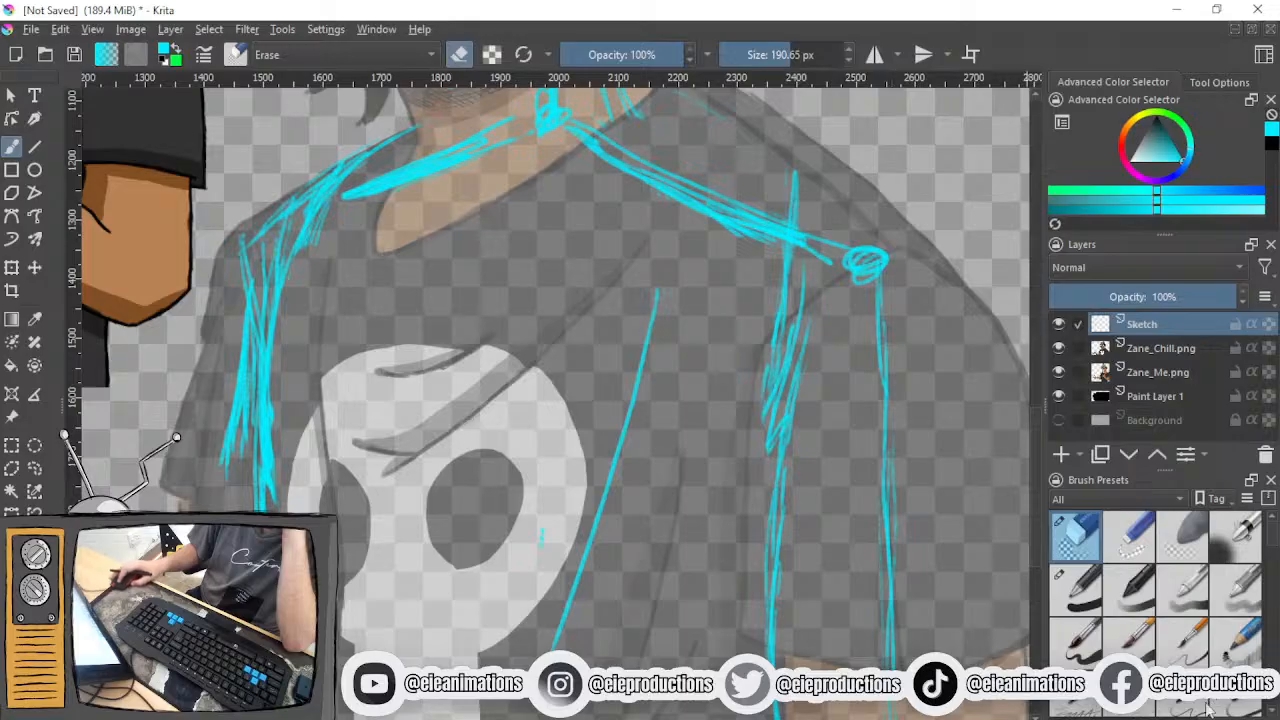
- Add a short slanted curve low on the shirt beside the new chest line
left_click(1236, 704)
left_click_drag(760, 528, 788, 291)
left_click_drag(718, 248, 630, 510)
scroll(522, 542, "down", 2)
left_click_drag(467, 470, 472, 590)
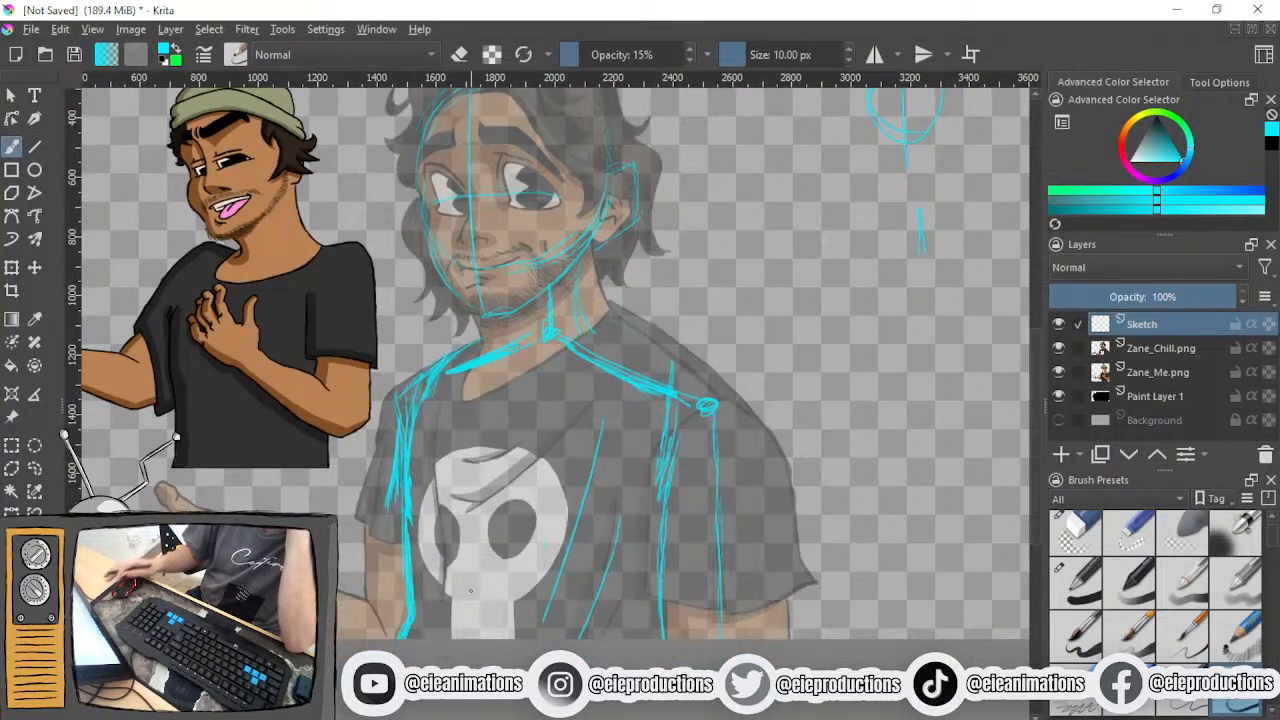
left_click_drag(468, 590, 422, 515)
scroll(422, 515, "up", 1)
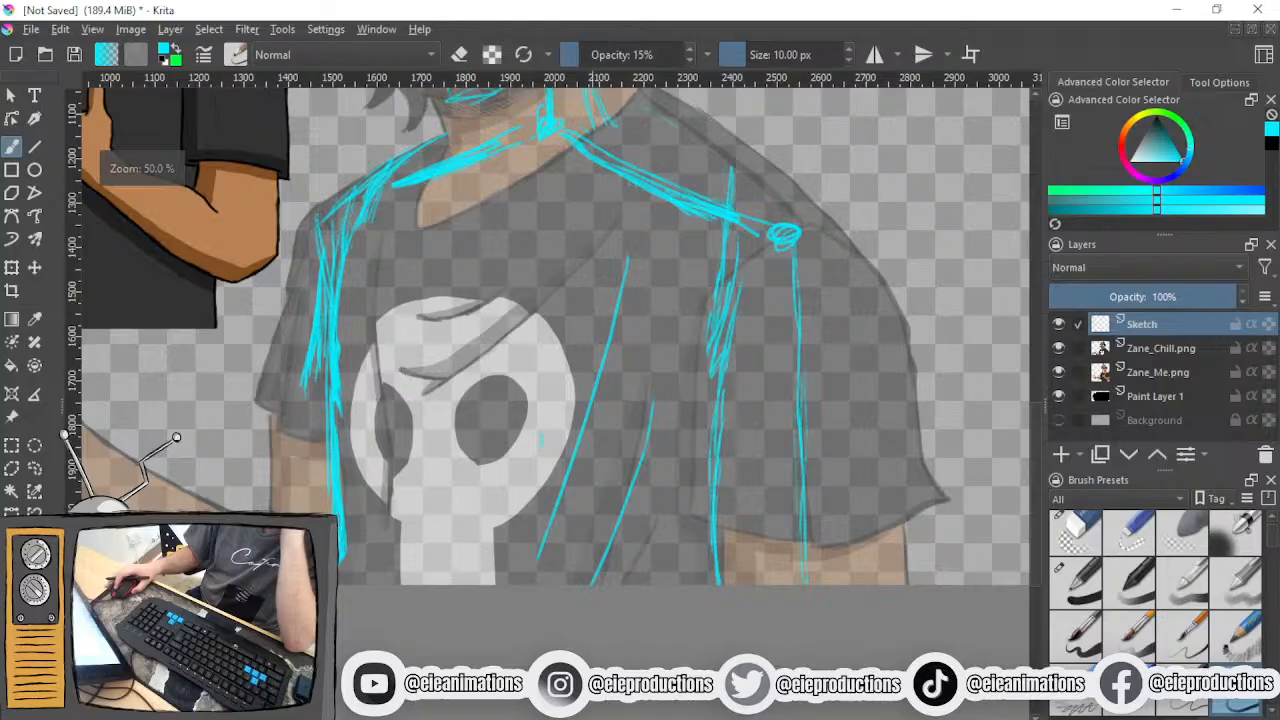
- Erase both chest lines, then try a diagonal line across the skull print and undo it
left_click(1067, 535)
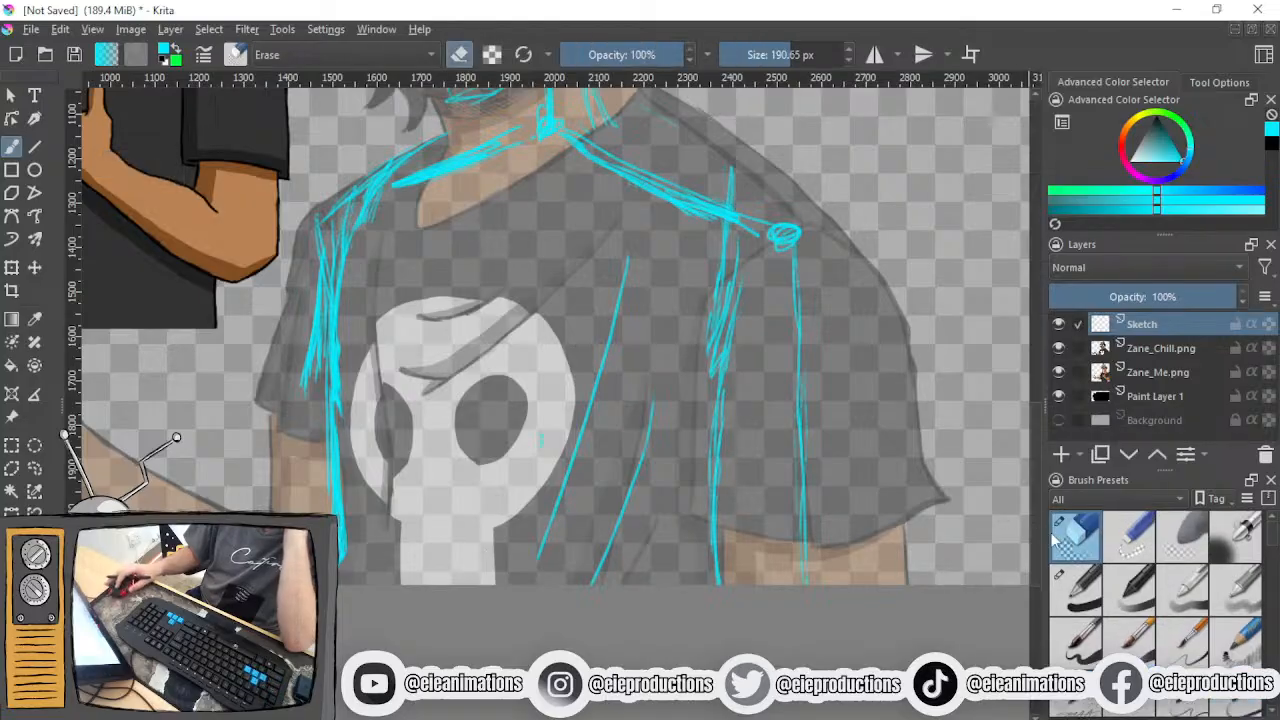
left_click_drag(652, 268, 588, 545)
left_click(1228, 707)
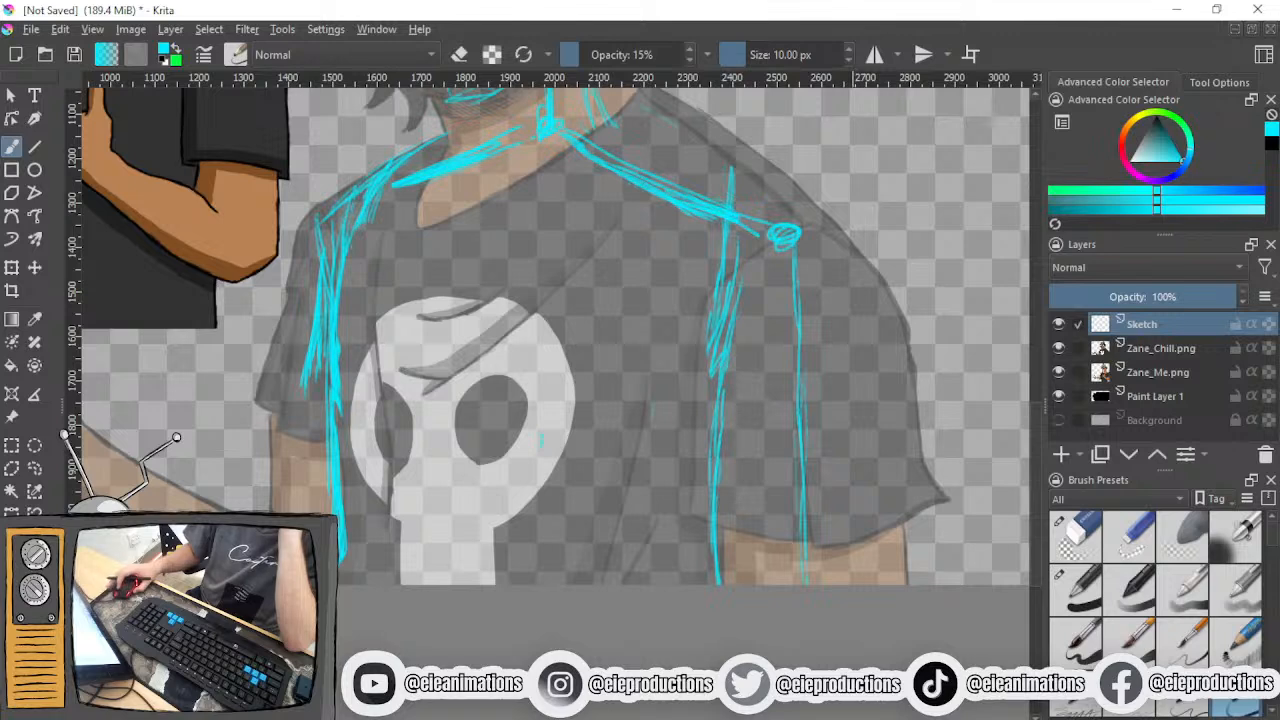
left_click_drag(632, 265, 402, 521)
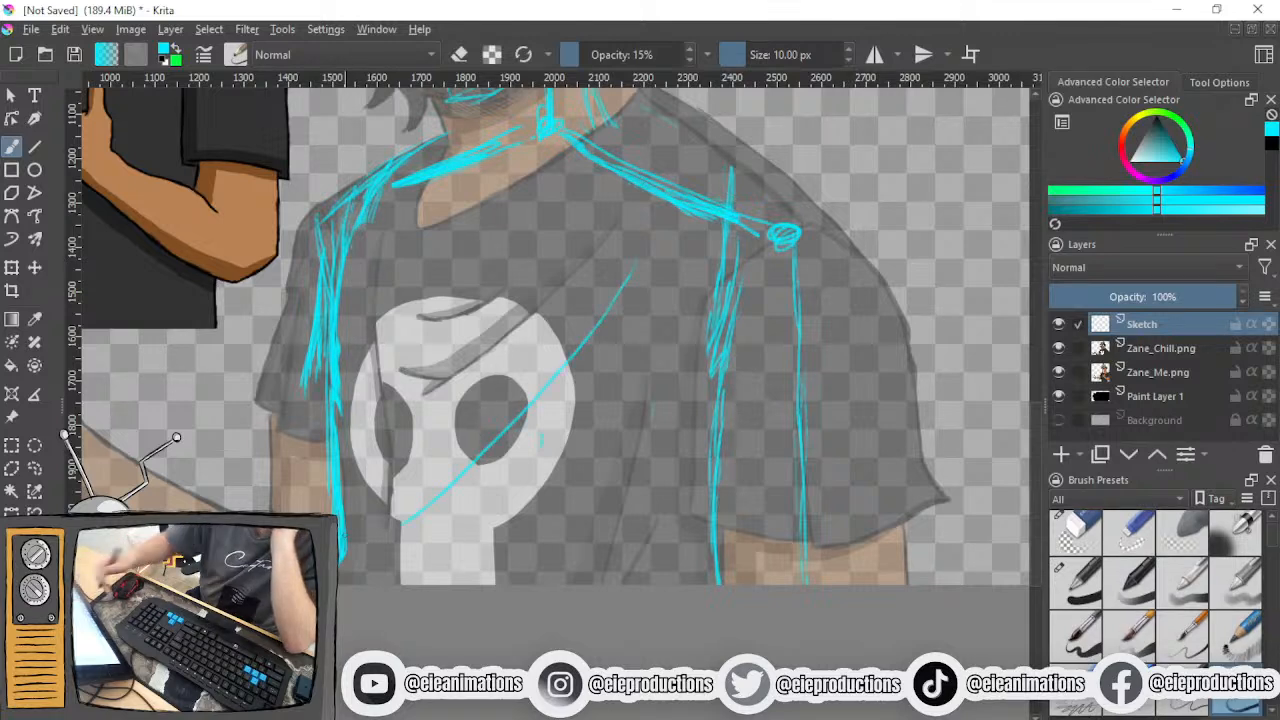
key("ctrl+z")
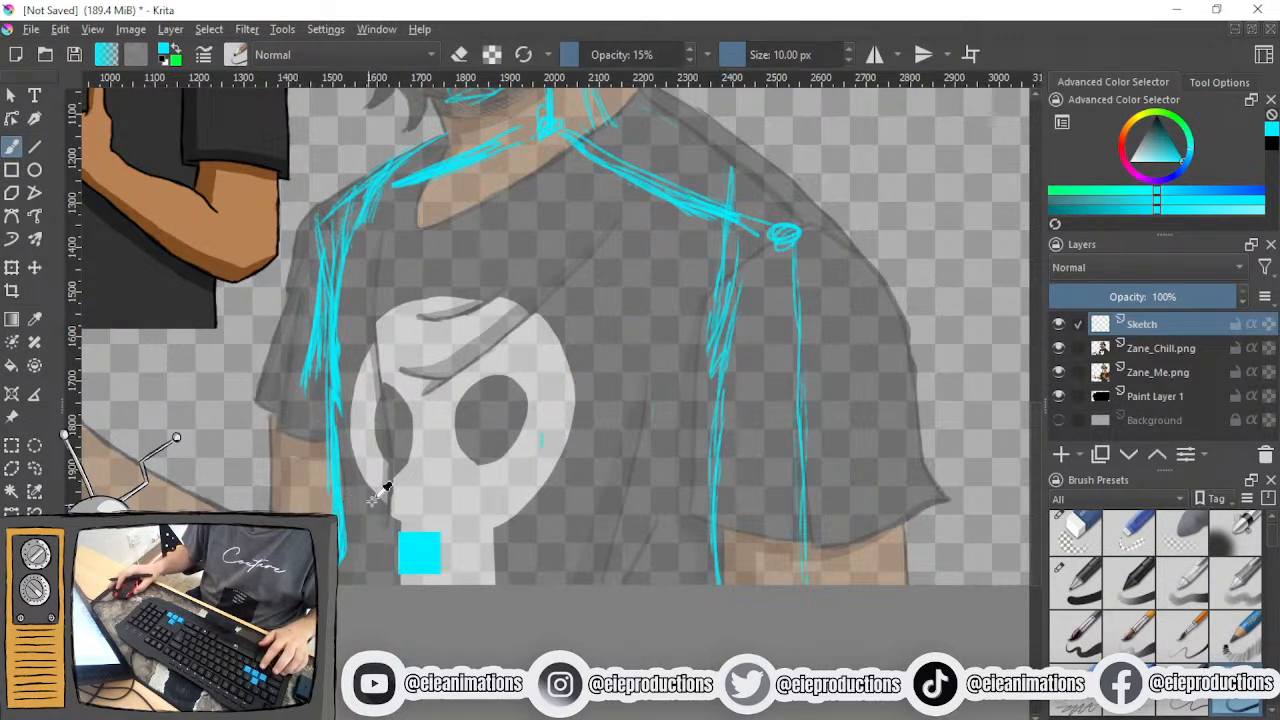
- Redraw the chest curve bending down past the skull print to the shirt's lower edge, with a short parallel stroke beside it
scroll(697, 517, "up", 1)
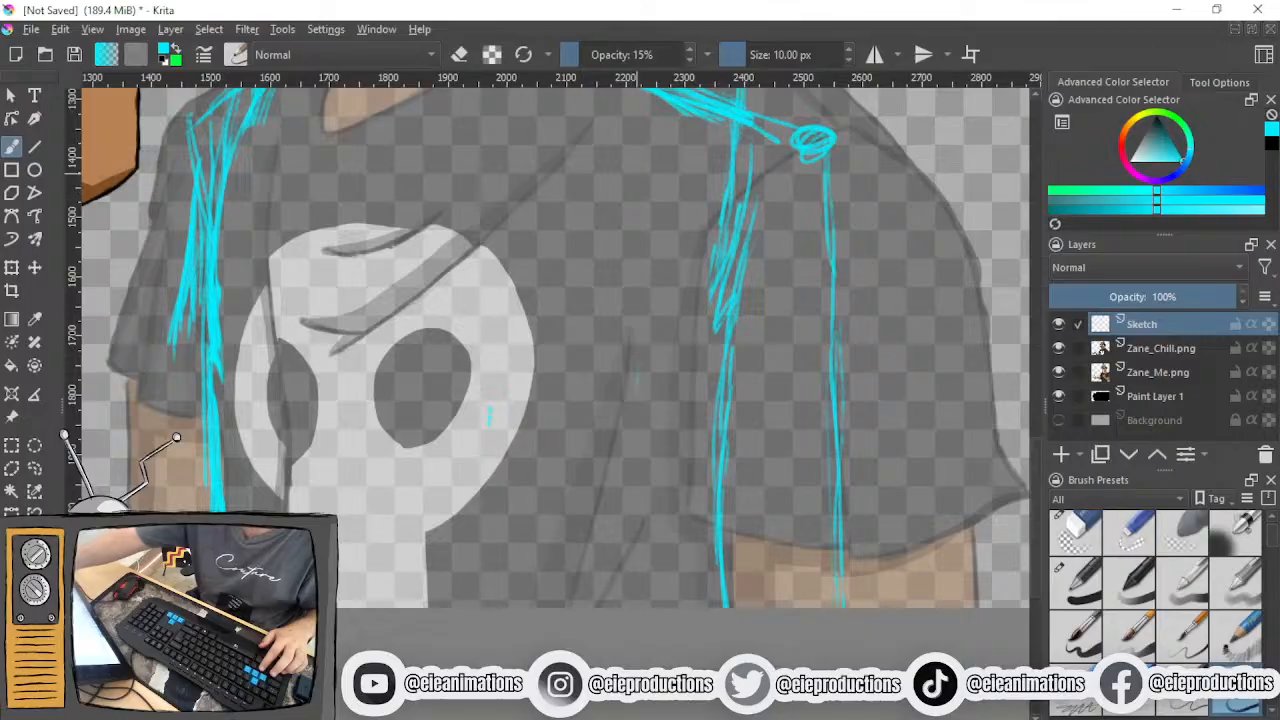
mouse_move(650, 175)
left_mouse_down()
mouse_move(614, 378)
mouse_move(530, 606)
left_mouse_up()
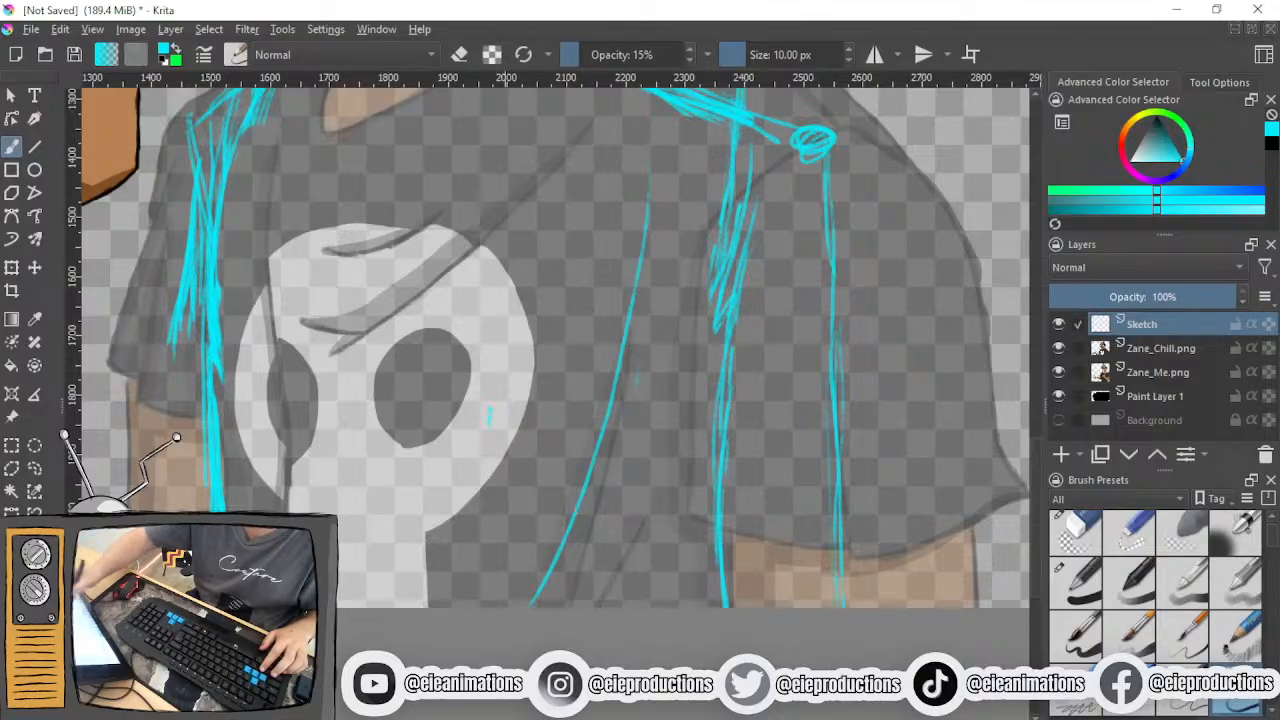
mouse_move(648, 470)
left_mouse_down()
mouse_move(592, 606)
mouse_move(598, 676)
left_mouse_up()
- Sketch the arm on the outstretched-hand side with a slanted line down from the shoulder and two lines from the elbow to the skull print
left_click_drag(479, 617, 617, 649)
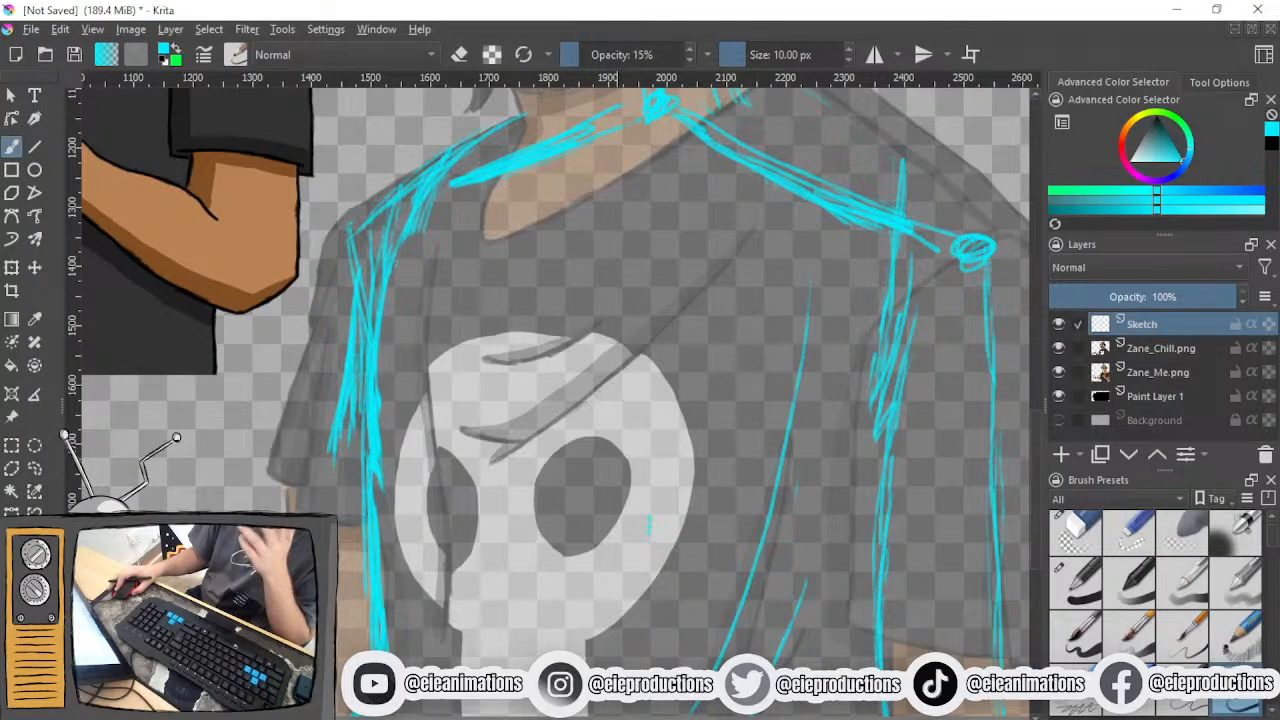
scroll(596, 605, "down", 3)
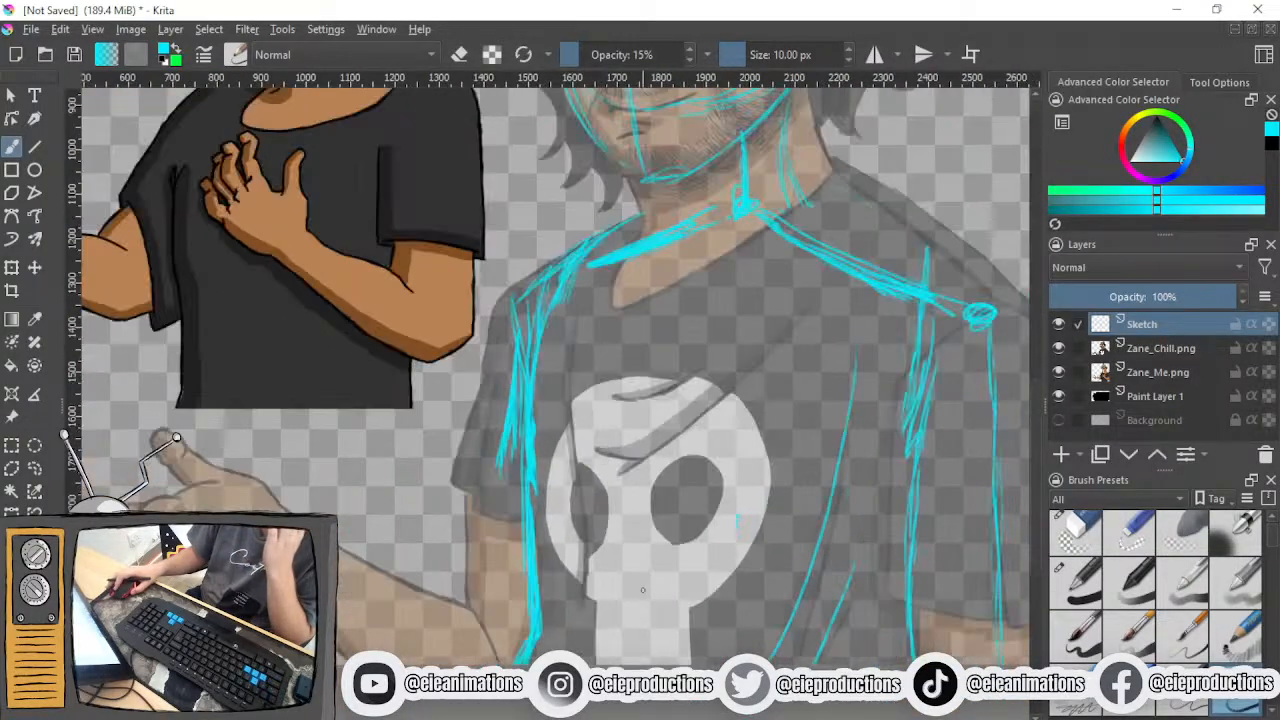
scroll(642, 590, "up", 2)
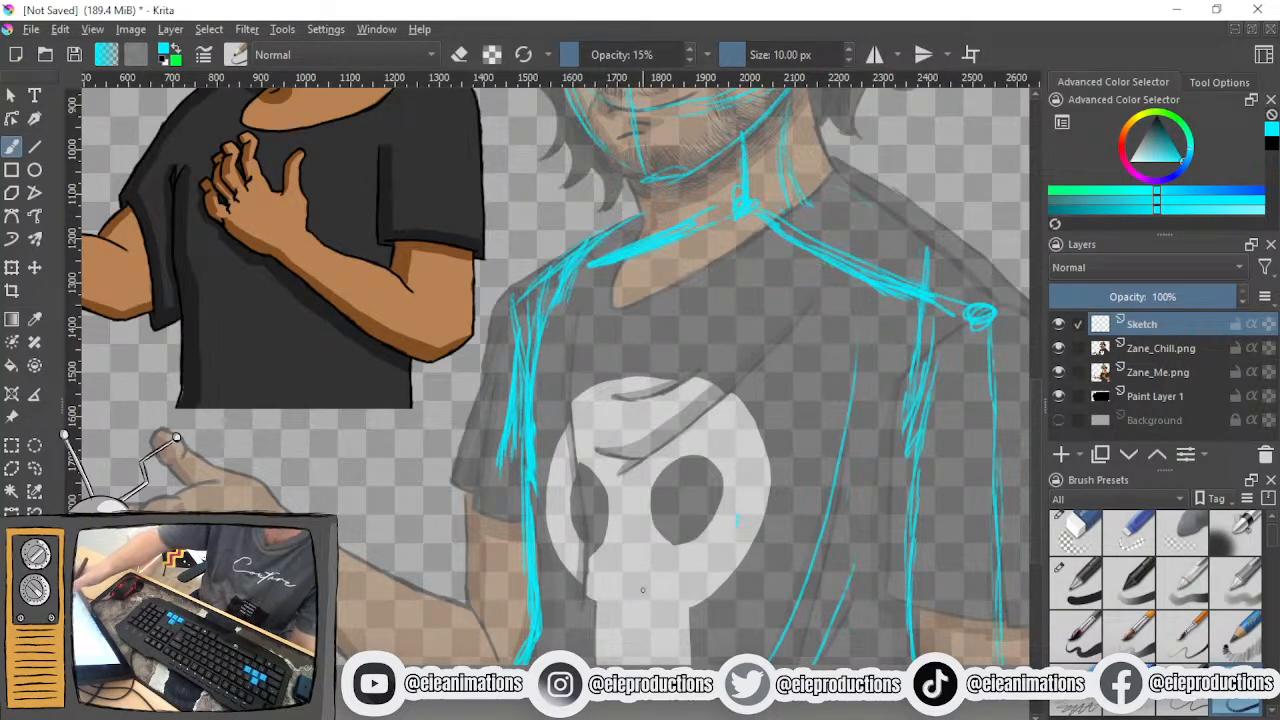
mouse_move(530, 328)
left_mouse_down()
mouse_move(440, 456)
mouse_move(560, 305)
mouse_move(512, 290)
left_mouse_up()
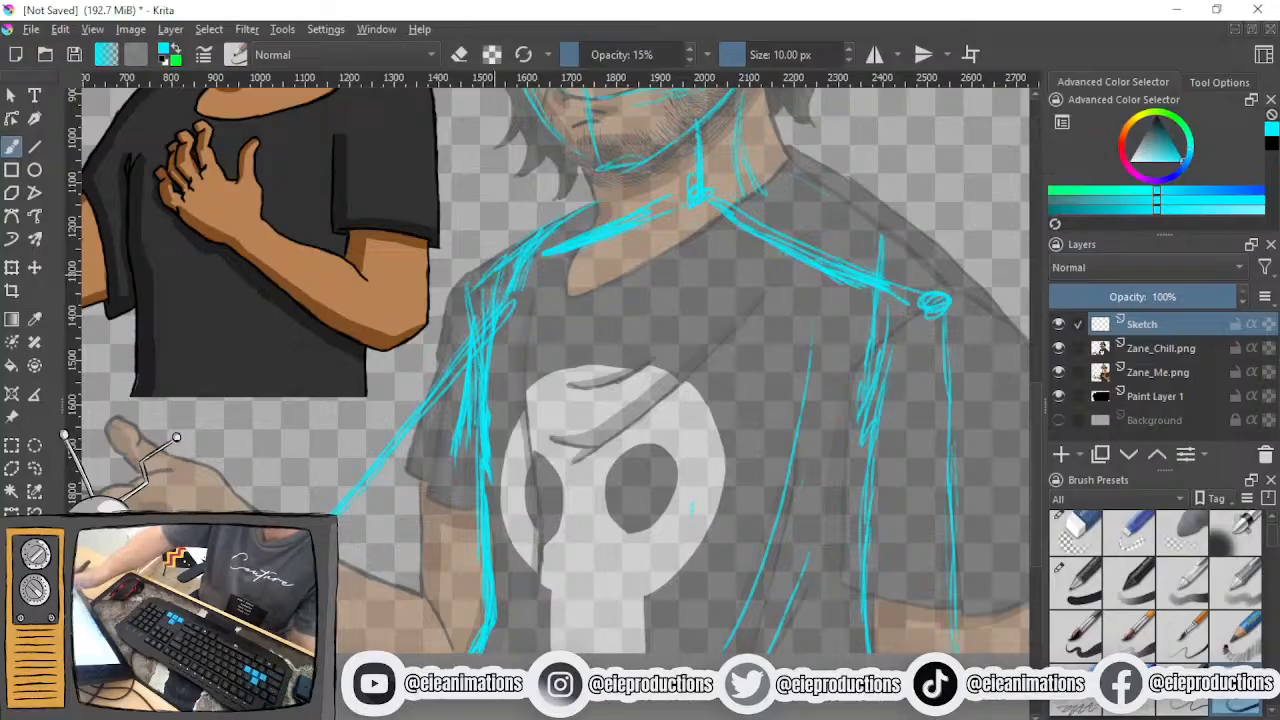
left_click_drag(578, 430, 338, 539)
left_click_drag(602, 427, 338, 553)
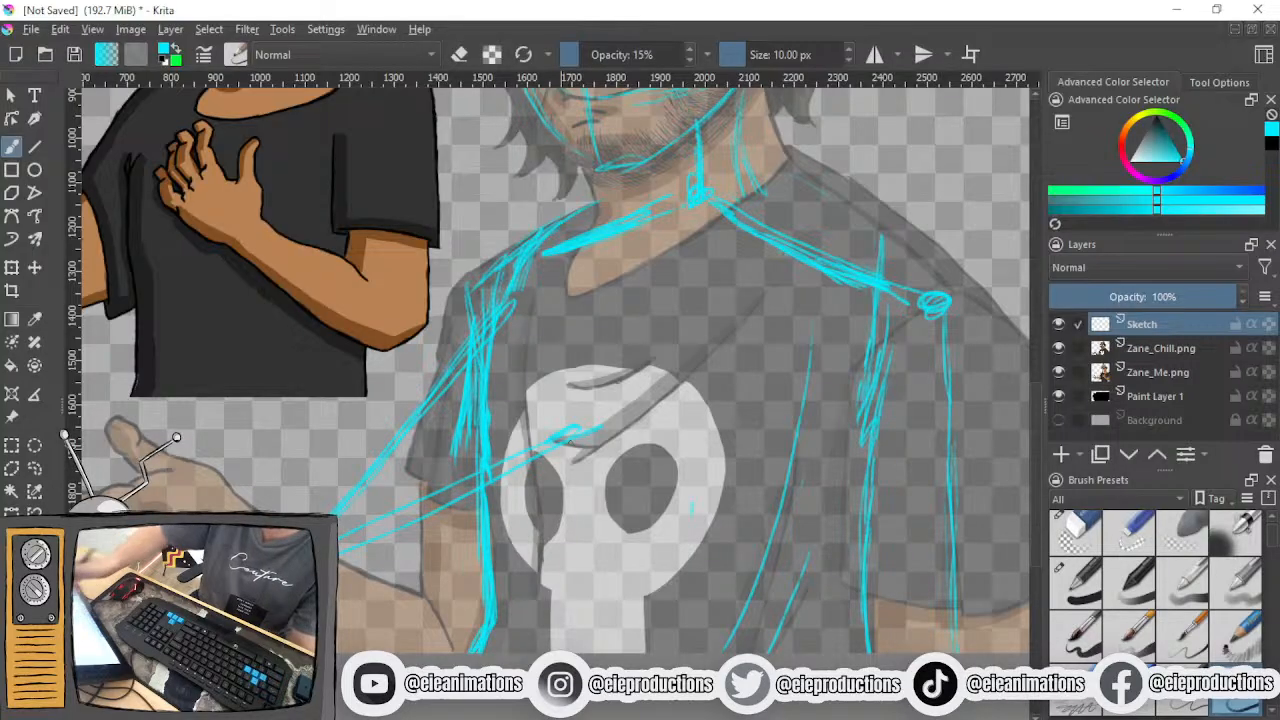
- Sketch the outer line of the other upper arm from below the shoulder joint down to the sleeve's outer corner
left_click_drag(660, 448, 545, 488)
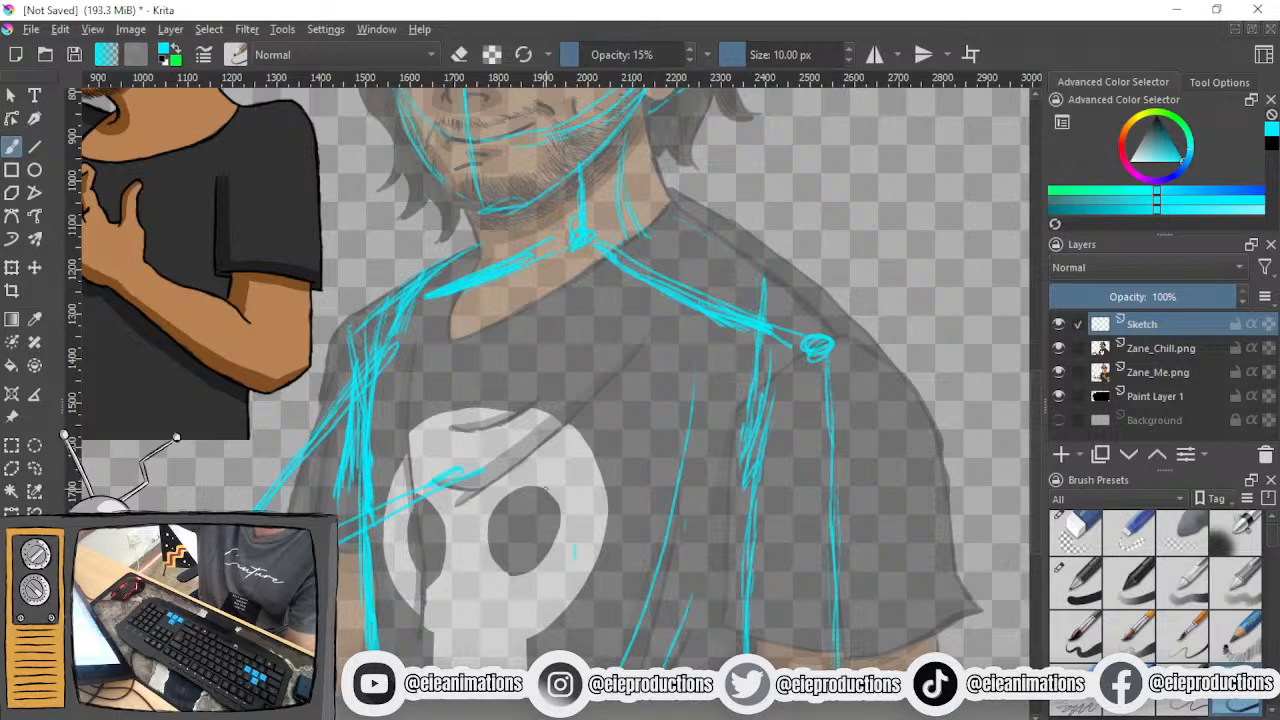
left_click_drag(848, 362, 926, 530)
left_click_drag(878, 424, 940, 570)
left_click_drag(850, 365, 978, 615)
- Sketch the forearm as parallel lines running from the sleeve's outer corner up across the chest to the skull print
left_click_drag(660, 478, 832, 554)
left_click_drag(772, 520, 946, 600)
left_click_drag(594, 454, 950, 628)
left_click_drag(792, 552, 926, 612)
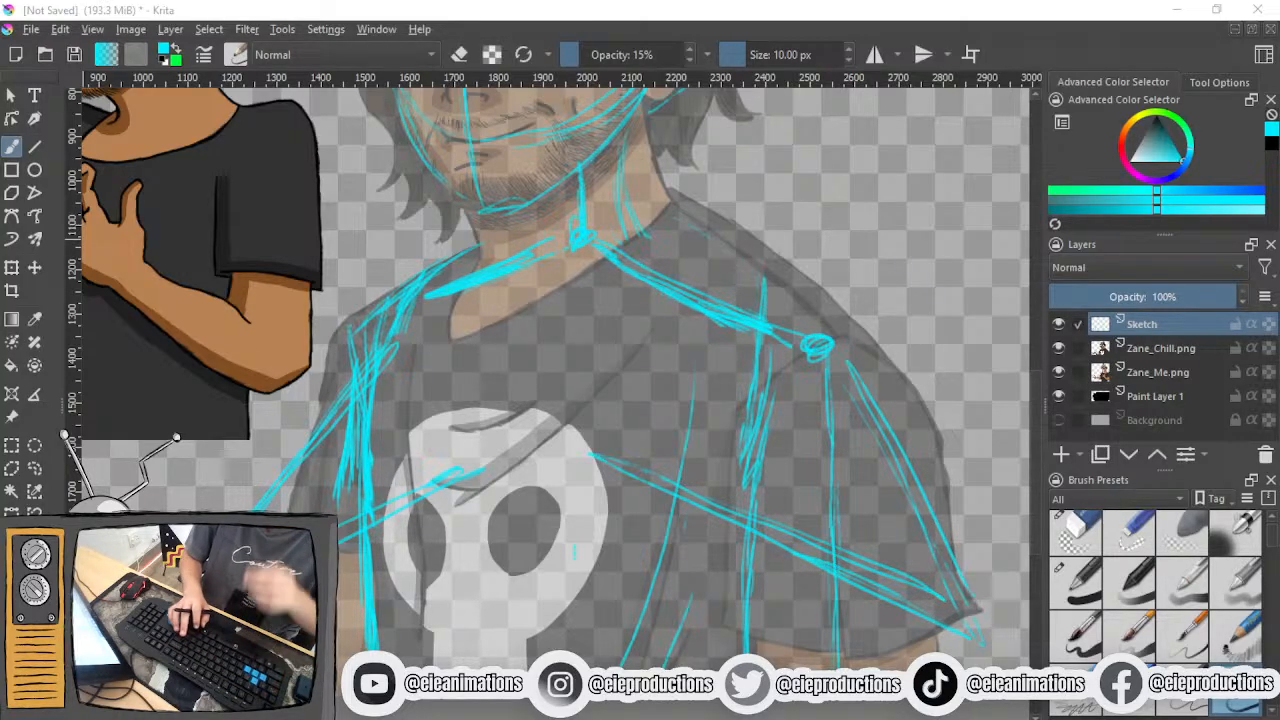
- Sketch a rough circle for the hand at the chest end of the forearm, over the skull print's upper edge
scroll(574, 552, "down", 5)
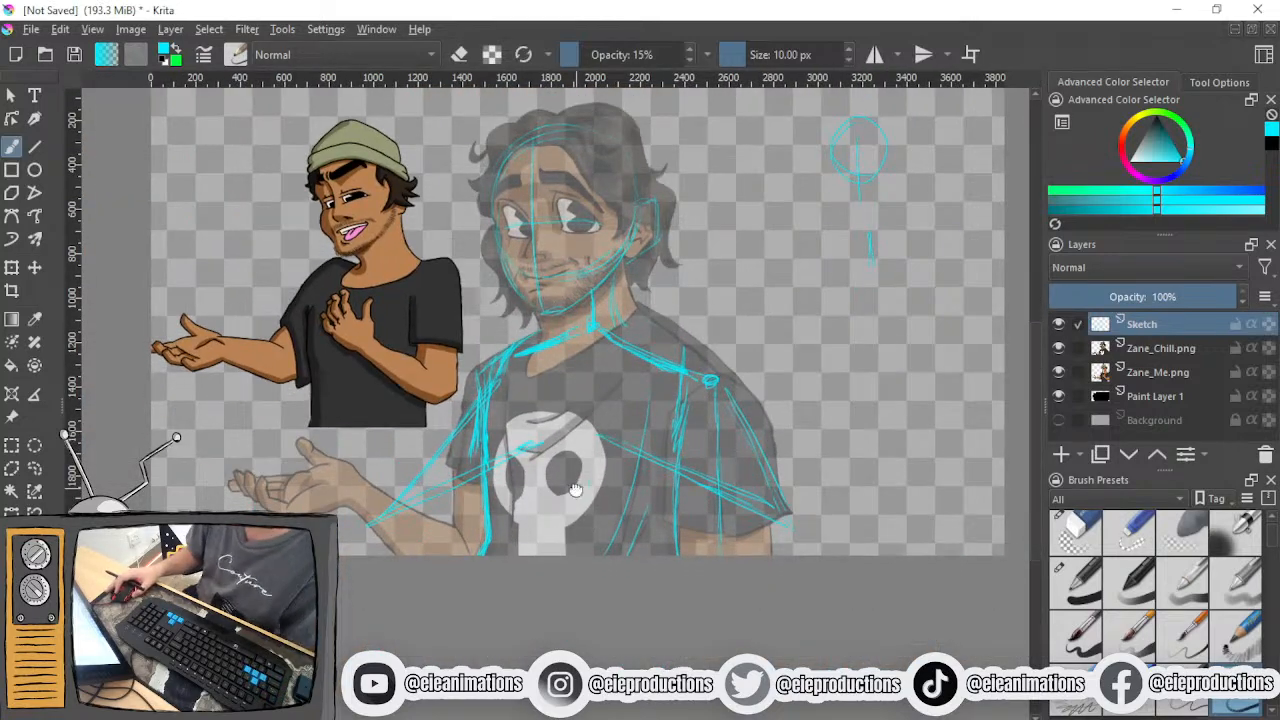
left_click_drag(576, 488, 592, 452)
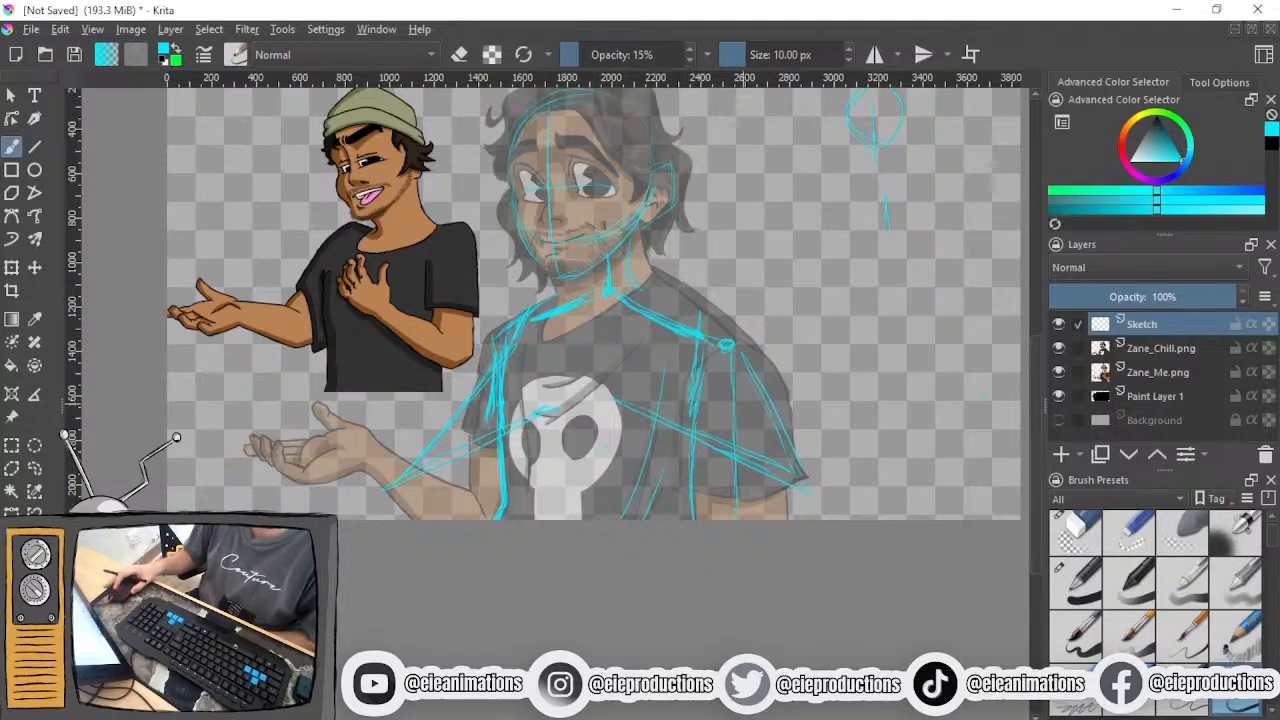
scroll(760, 522, "up", 1)
left_click_drag(755, 488, 724, 568)
scroll(723, 567, "up", 2)
left_click_drag(529, 496, 699, 524)
scroll(747, 517, "down", 1)
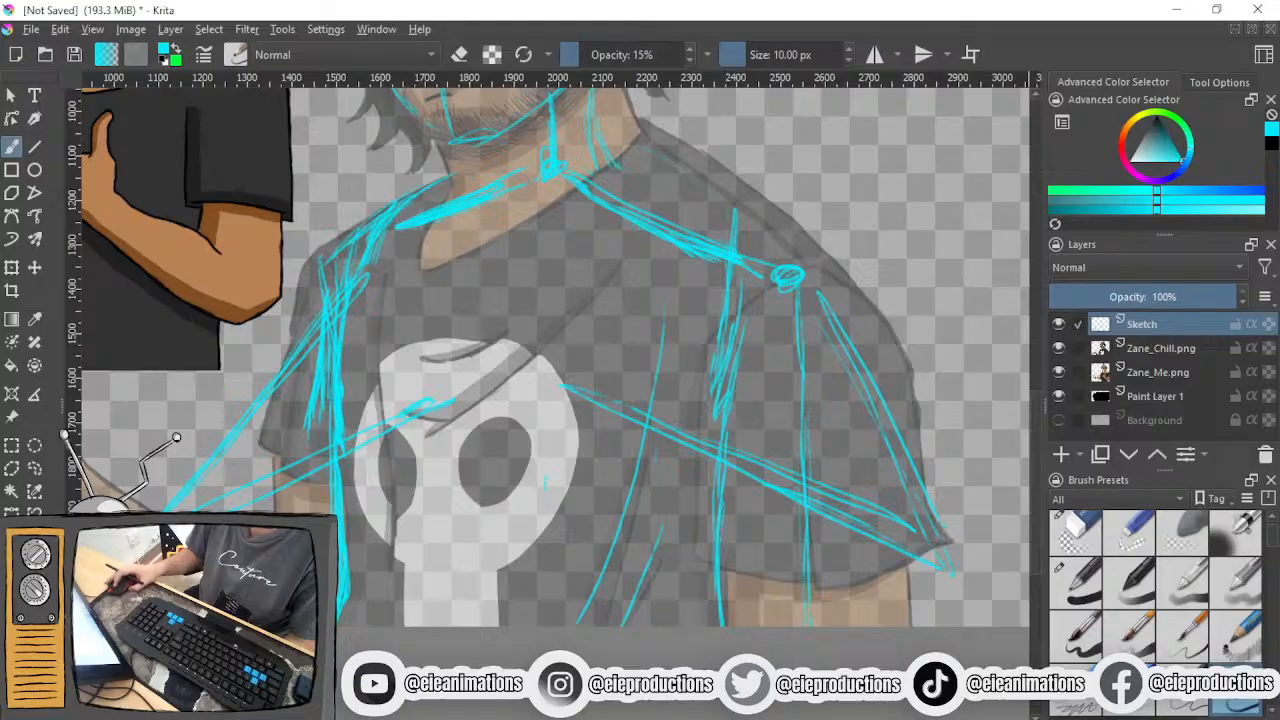
scroll(579, 461, "up", 1)
mouse_move(579, 461)
left_mouse_down()
mouse_move(580, 481)
mouse_move(602, 370)
mouse_move(573, 447)
mouse_move(567, 321)
mouse_move(538, 298)
mouse_move(480, 370)
mouse_move(545, 463)
left_mouse_up()
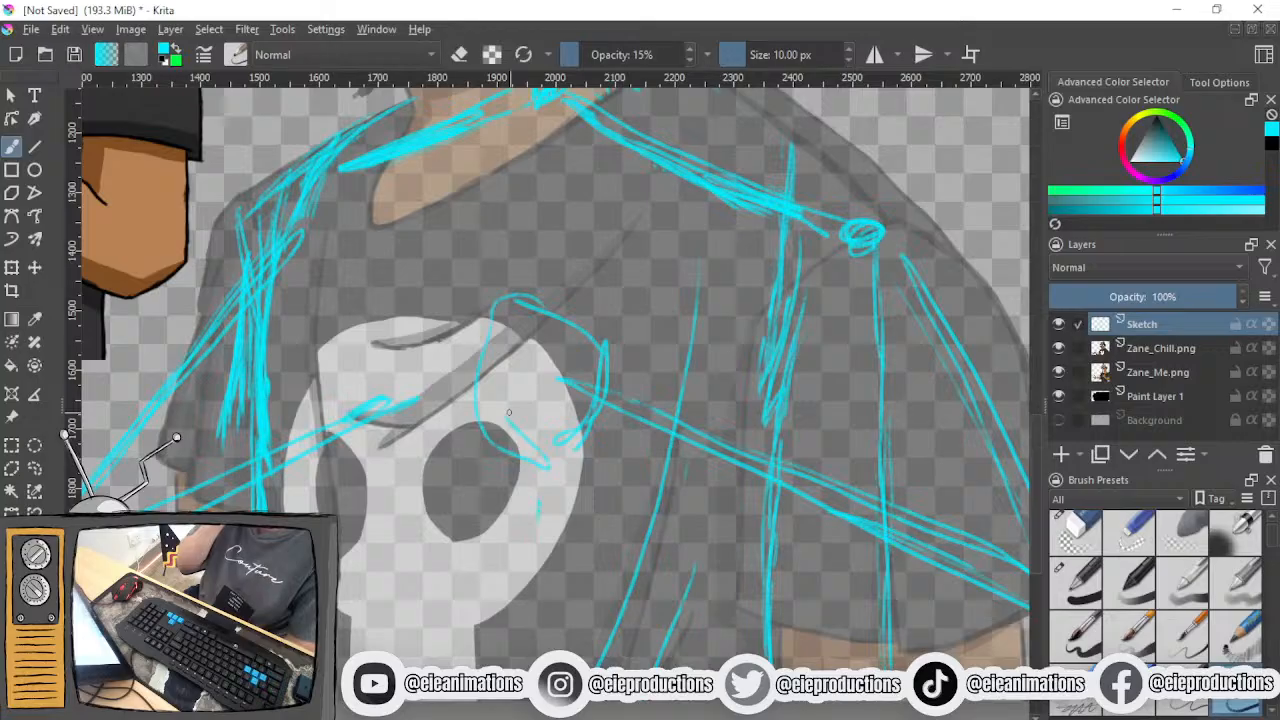
- Erase the slanted arm line and the two elbow-to-skull lines on the outstretched-hand side
mouse_move(508, 412)
left_mouse_down()
mouse_move(693, 306)
mouse_move(783, 357)
left_mouse_up()
left_click(1075, 530)
left_click_drag(648, 340, 596, 417)
mouse_move(456, 271)
left_mouse_down()
mouse_move(342, 523)
mouse_move(312, 551)
mouse_move(458, 433)
left_mouse_up()
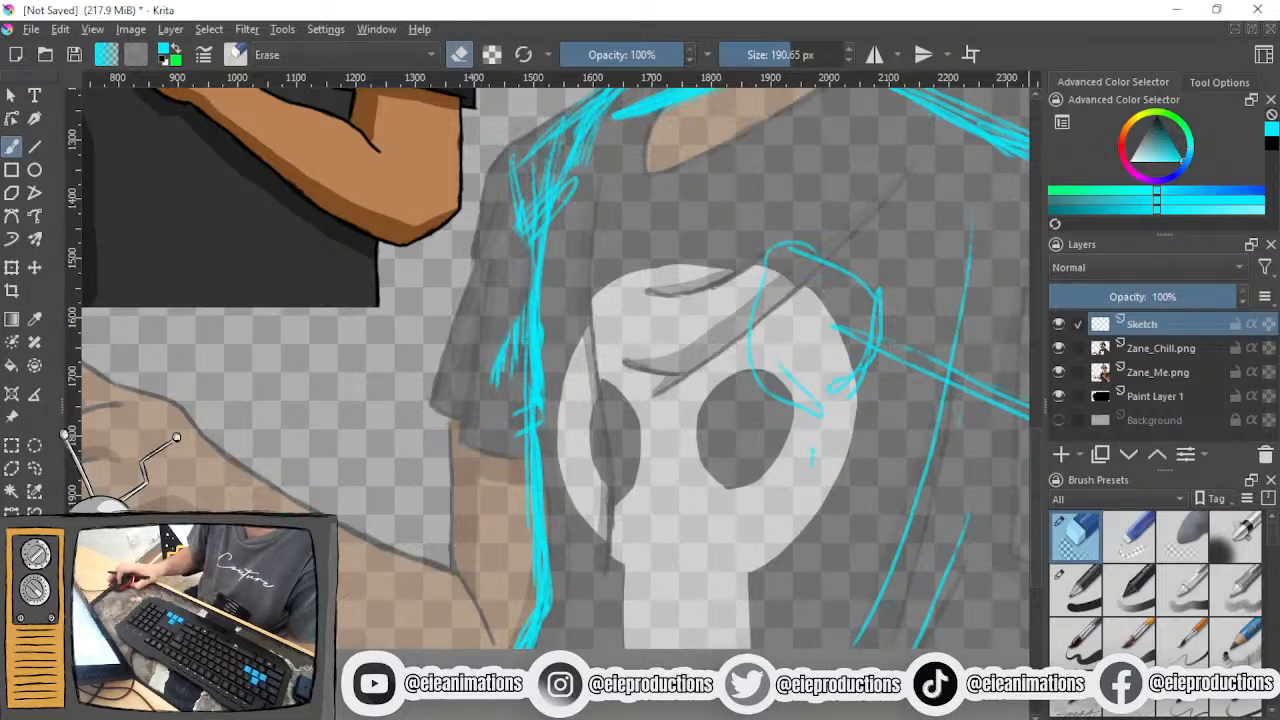
- Reinforce the upper arm across from the outstretched hand with more sketch lines from below the shoulder joint to the elbow
left_click(1235, 700)
left_click_drag(987, 471, 878, 403)
scroll(799, 526, "down", 2)
left_click_drag(704, 443, 700, 483)
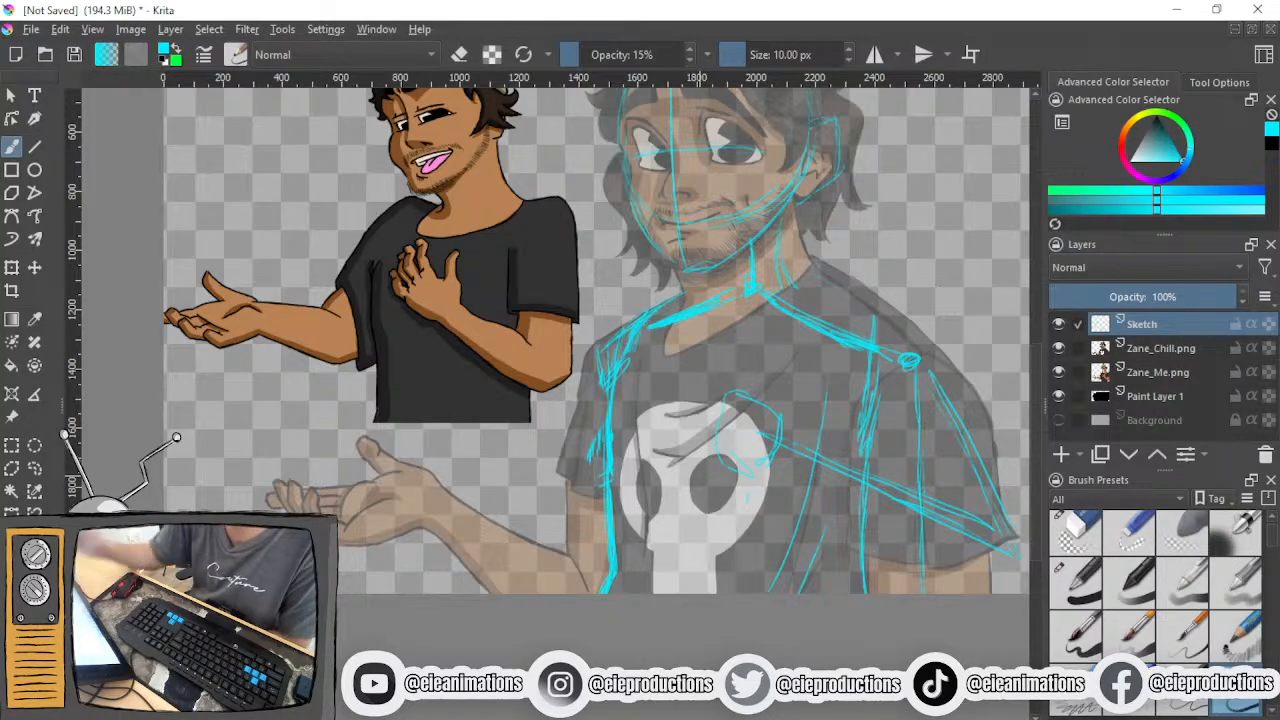
scroll(734, 513, "down", 1)
left_click_drag(724, 510, 680, 510)
scroll(678, 510, "up", 5)
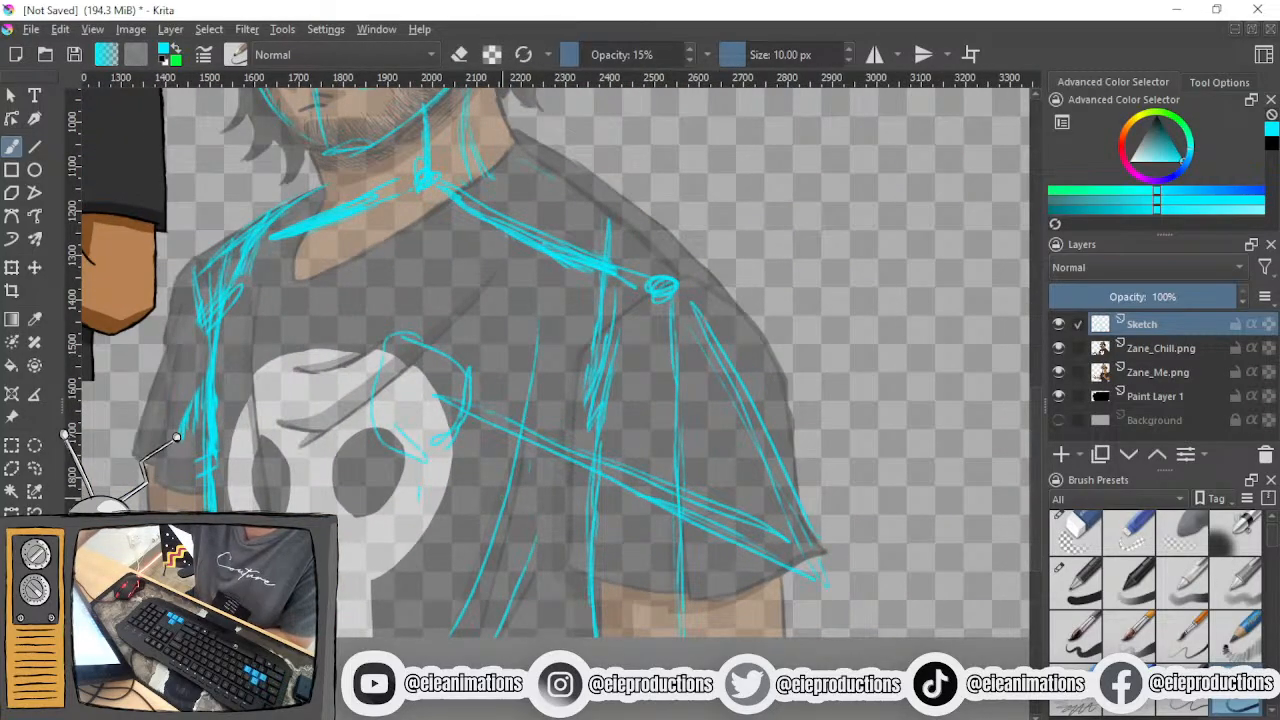
left_click_drag(688, 310, 795, 566)
left_click_drag(710, 366, 795, 546)
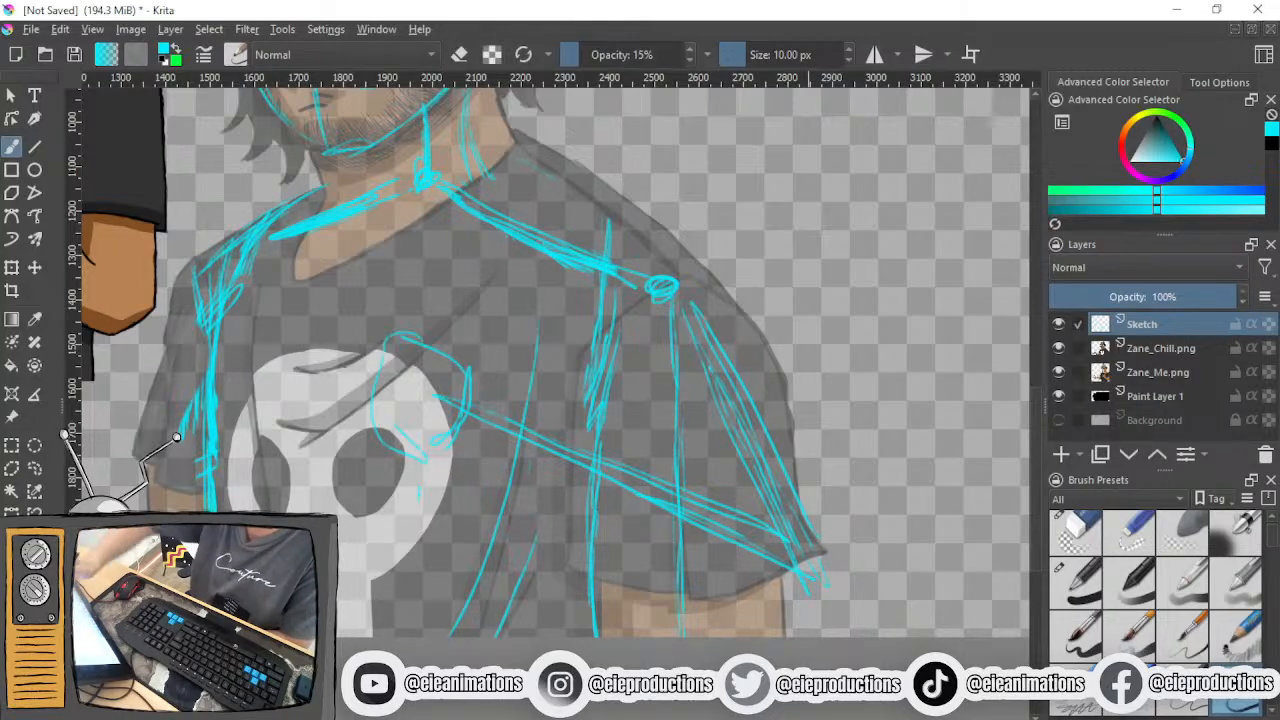
- Mark the wrist joint at the chest end of the forearm and erase the rough hand circle
left_click_drag(497, 433, 517, 415)
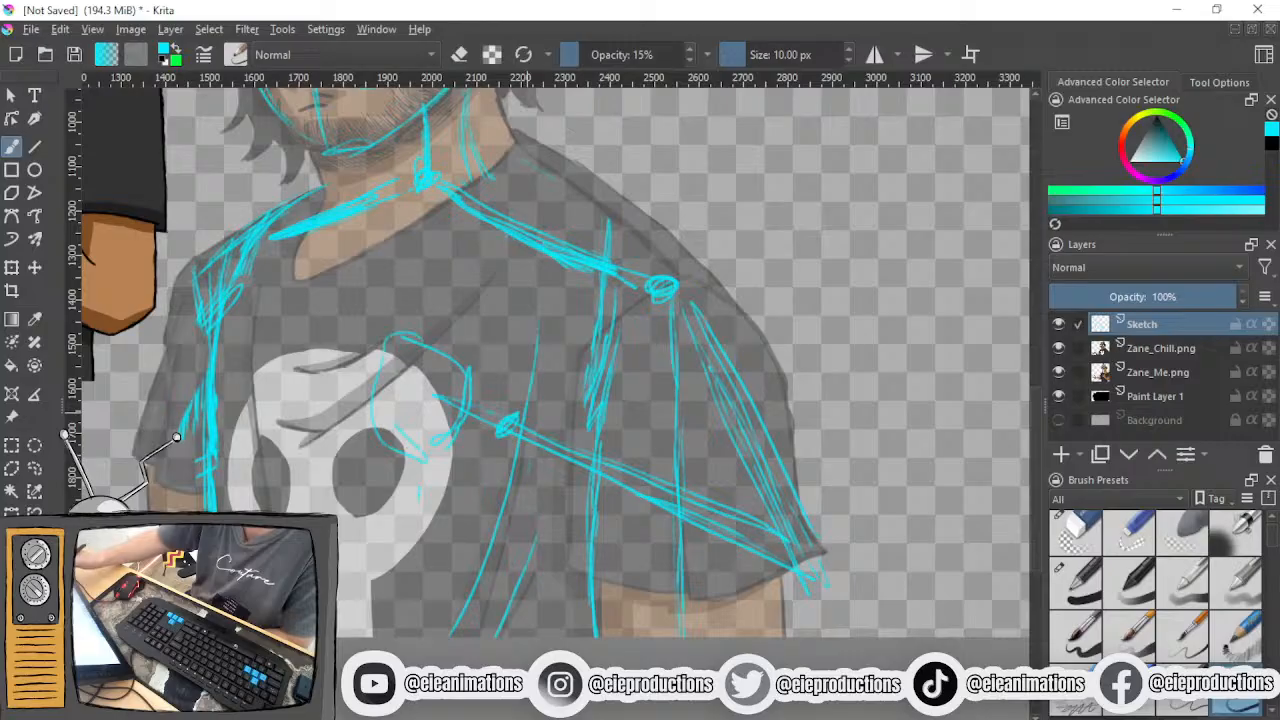
key("e")
mouse_move(405, 340)
left_mouse_down()
mouse_move(380, 364)
mouse_move(415, 384)
mouse_move(435, 408)
left_mouse_up()
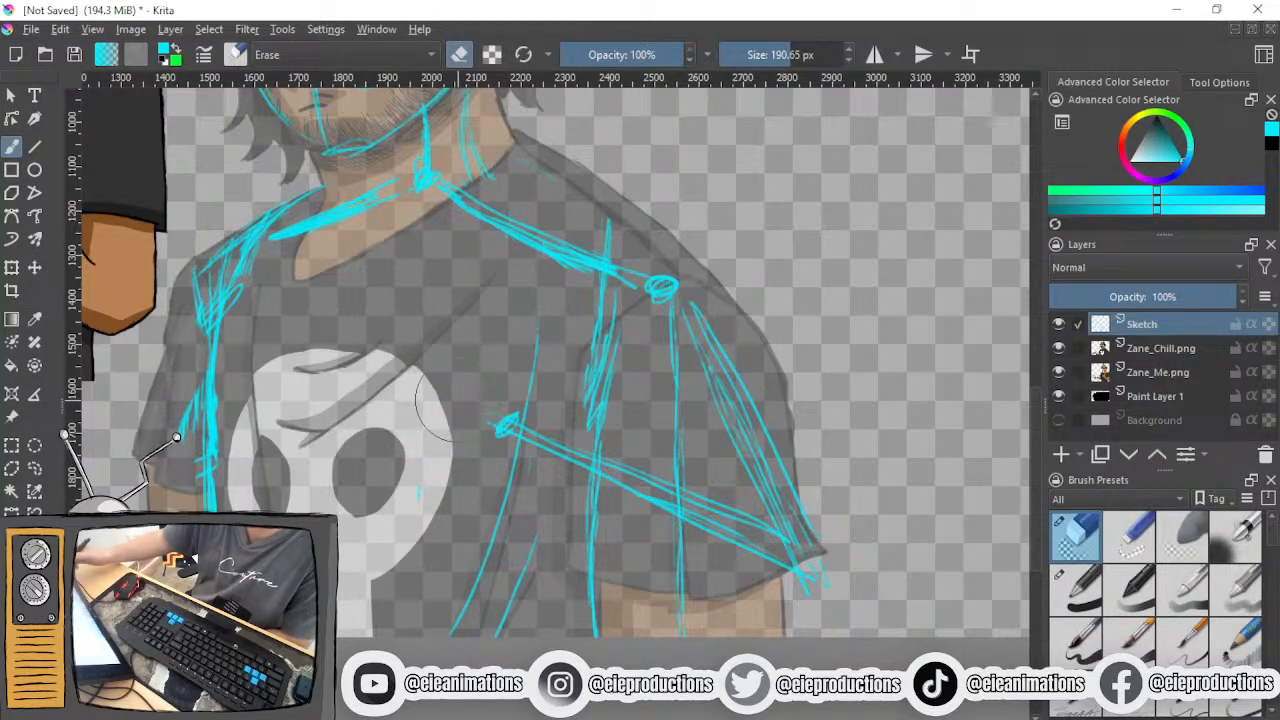
- Sketch a boxy palm extending from the wrist mark over the skull print's edge
key("e")
left_click_drag(500, 392, 460, 492)
mouse_move(502, 446)
left_mouse_down()
mouse_move(480, 384)
mouse_move(425, 373)
mouse_move(400, 456)
mouse_move(476, 462)
left_mouse_up()
mouse_move(428, 376)
left_mouse_down()
mouse_move(422, 449)
mouse_move(505, 386)
left_mouse_up()
left_click_drag(507, 390, 421, 361)
left_click_drag(421, 361, 403, 453)
left_click_drag(403, 453, 594, 442)
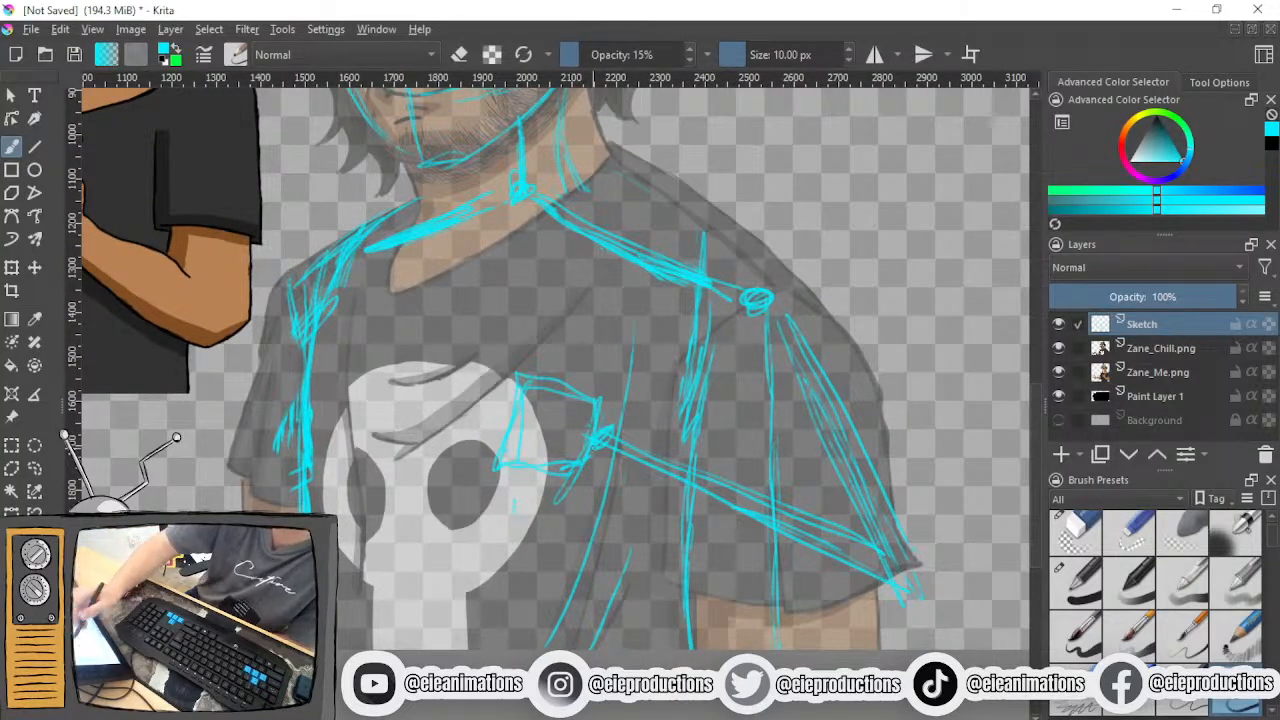
- Try sketching the other arm bent from shoulder to elbow and across to a boxy hand on the skull print
mouse_move(156, 474)
left_mouse_down()
mouse_move(312, 286)
mouse_move(140, 492)
left_mouse_up()
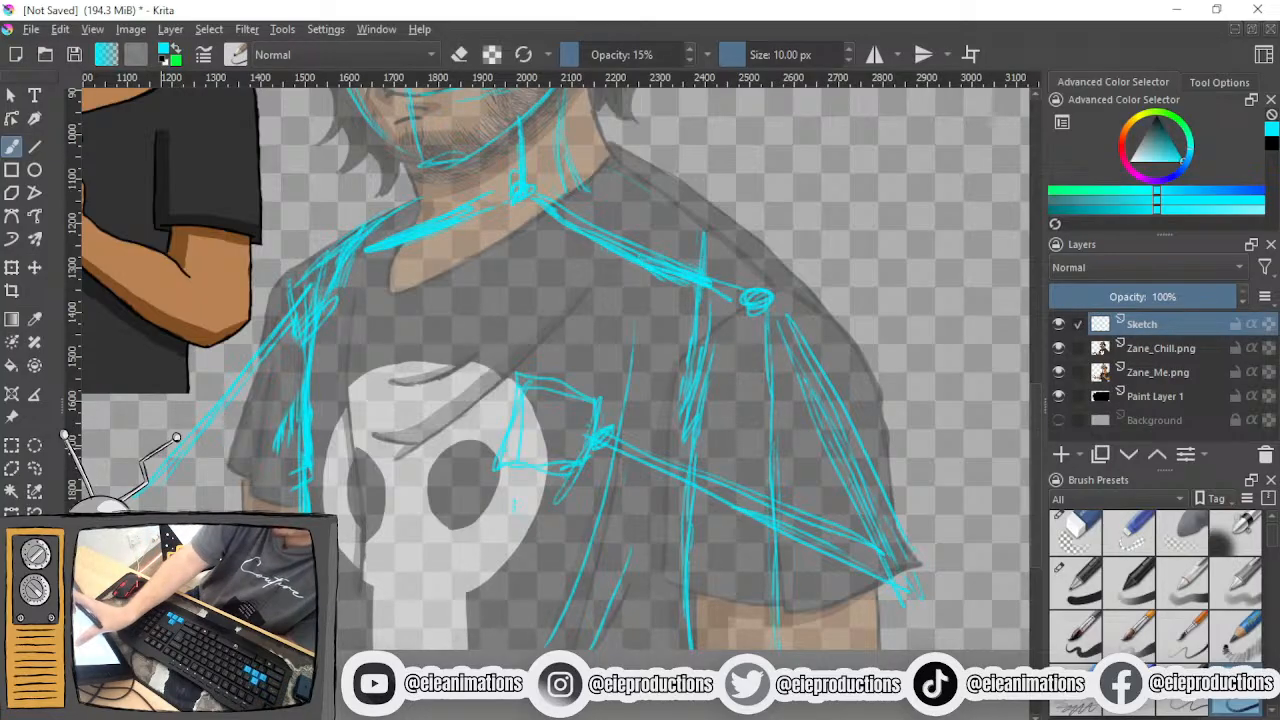
left_click_drag(162, 482, 414, 429)
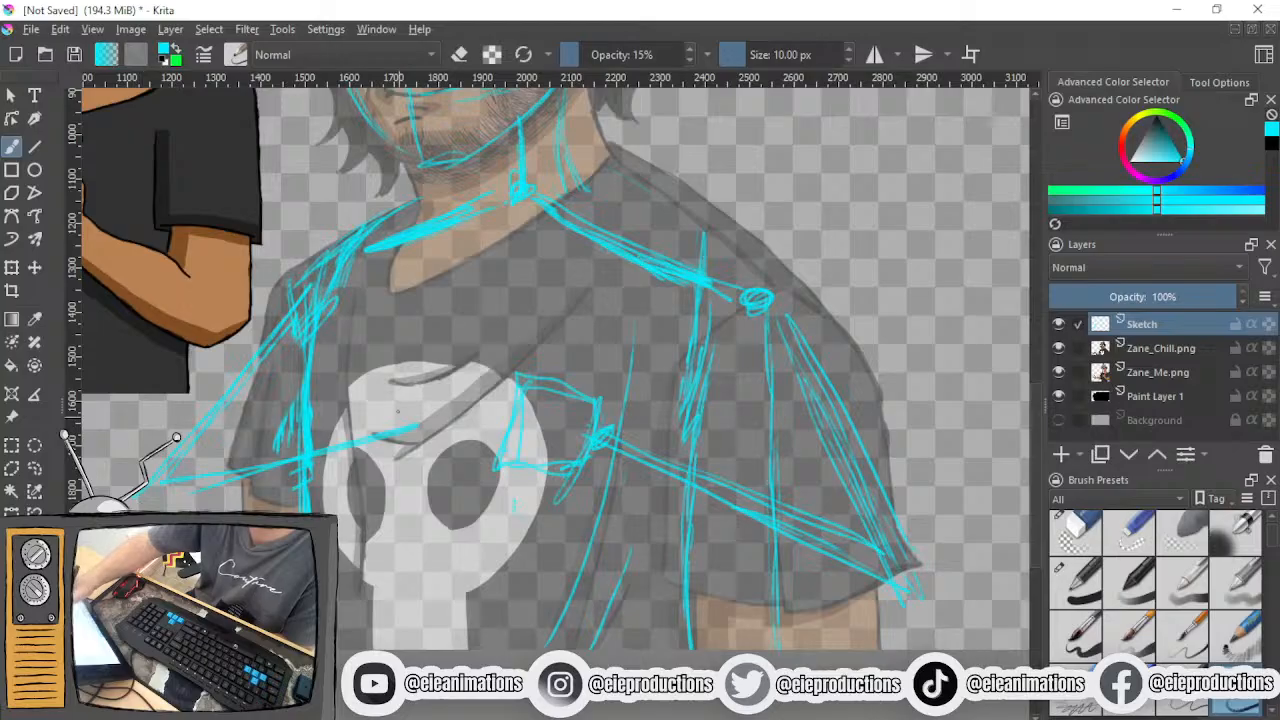
mouse_move(395, 463)
left_mouse_down()
mouse_move(386, 402)
mouse_move(456, 364)
mouse_move(462, 456)
mouse_move(403, 478)
left_mouse_up()
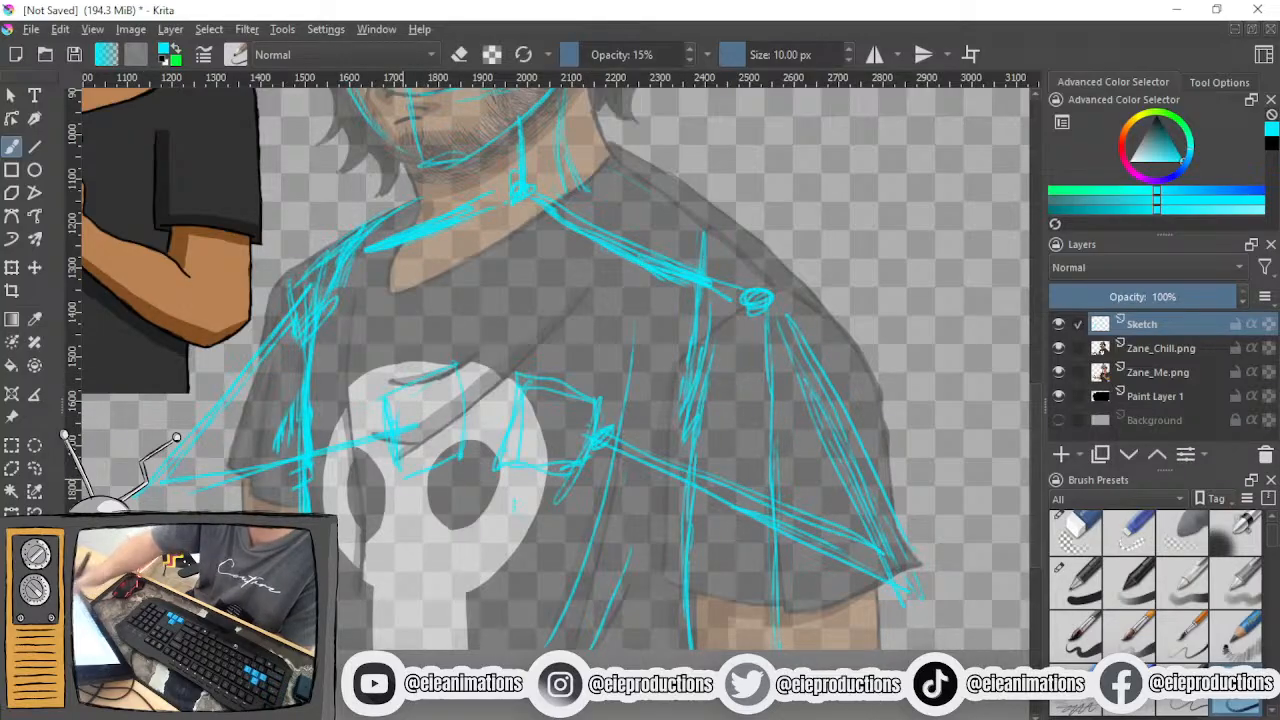
key("ctrl+z")
key("ctrl+z")
key("ctrl+z")
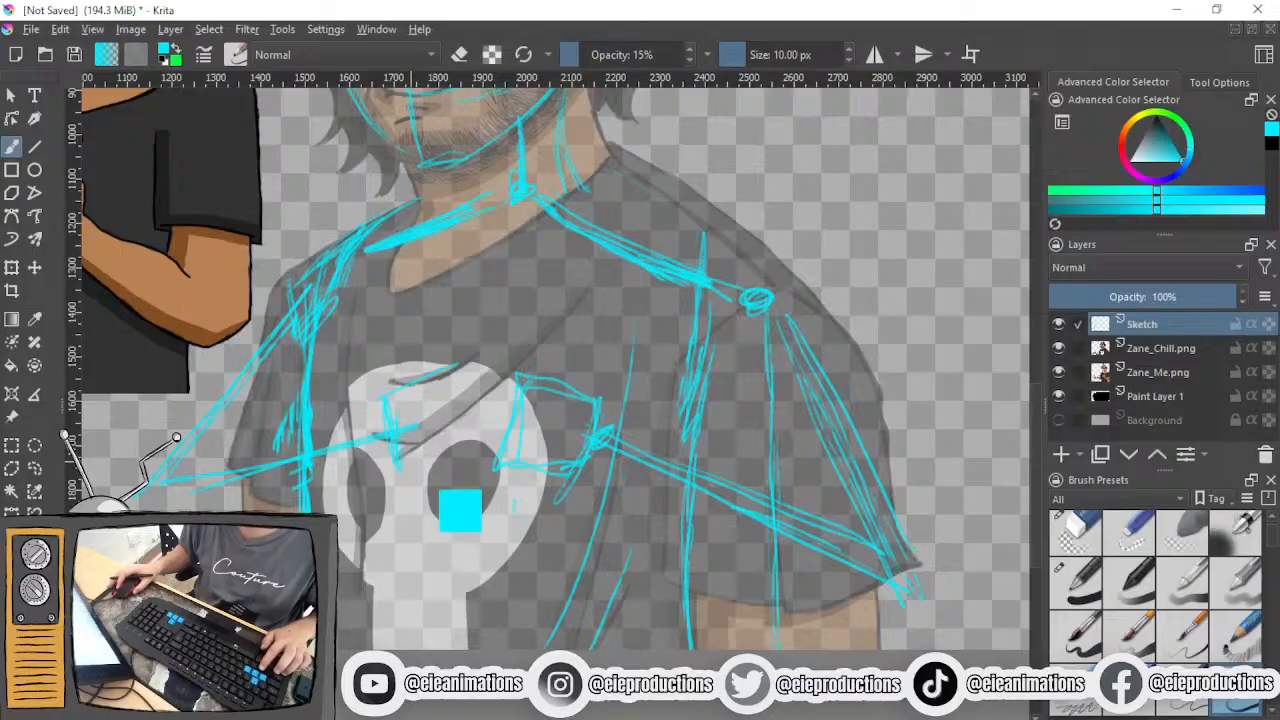
key("ctrl+z")
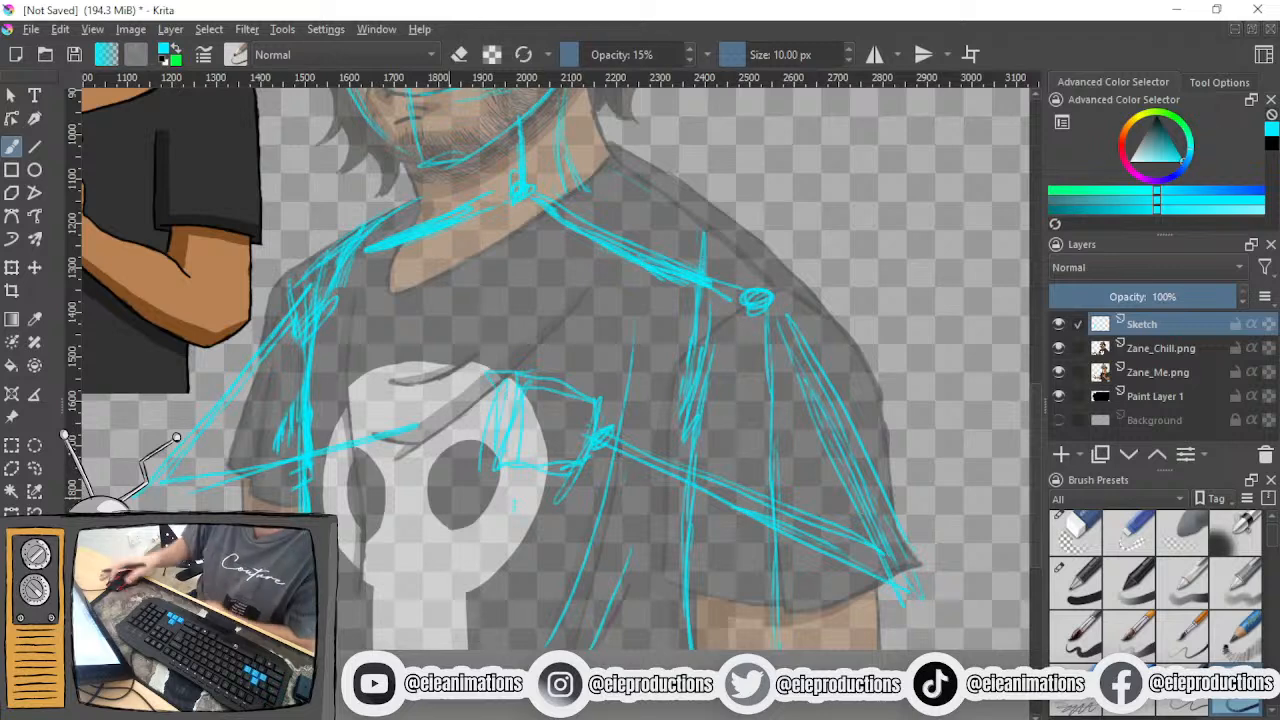
- Erase the long upper arm and forearm lines on the outstretched-hand side
left_click(1076, 533)
left_click_drag(404, 434, 367, 450)
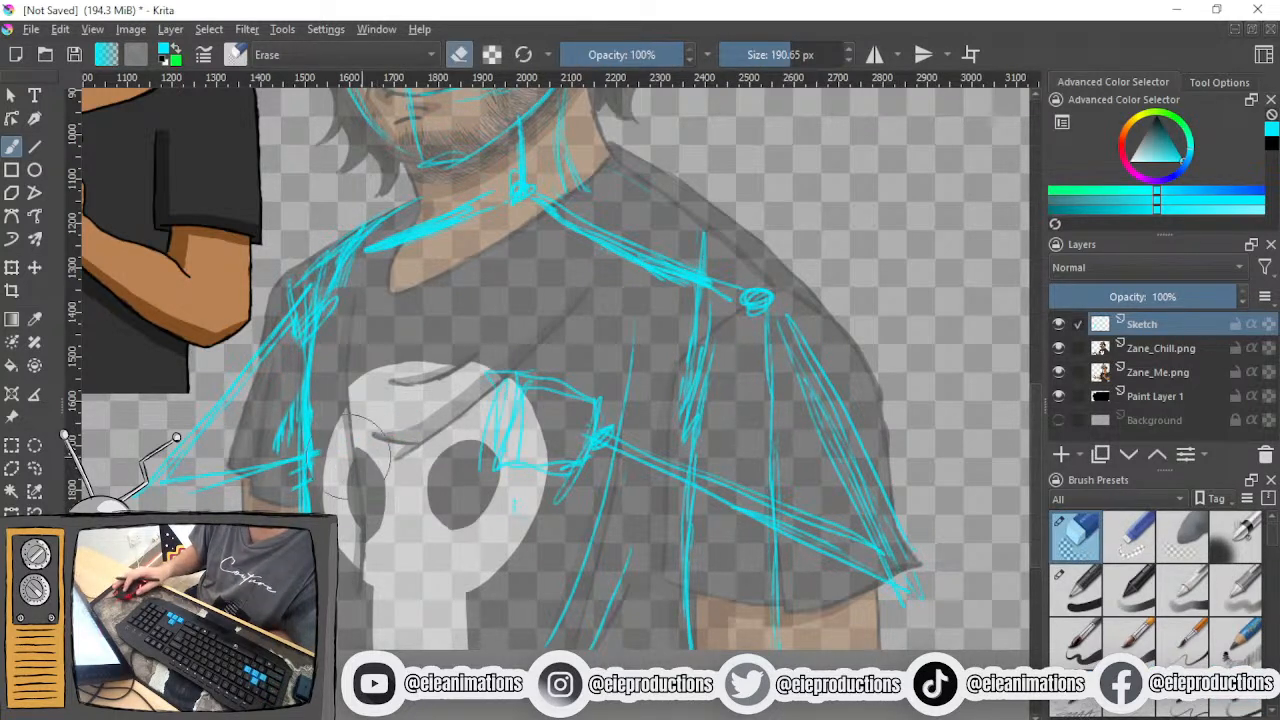
mouse_move(230, 455)
left_mouse_down()
mouse_move(228, 366)
mouse_move(160, 460)
left_mouse_up()
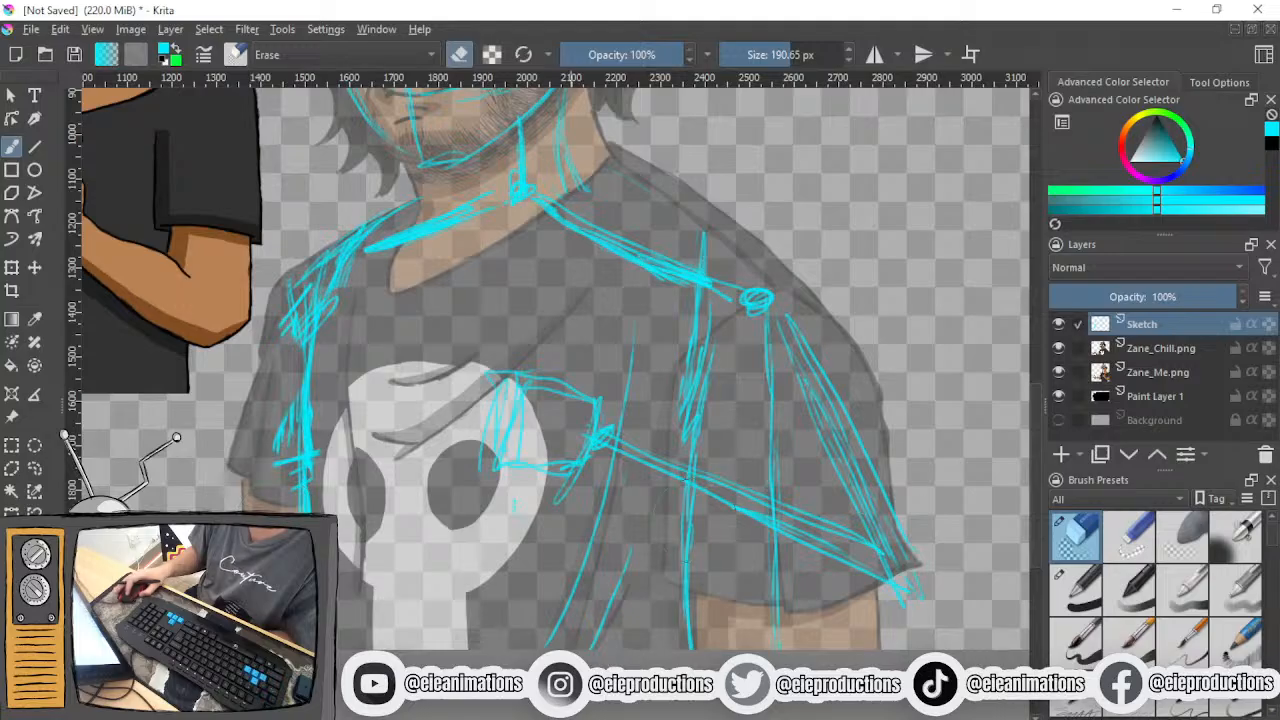
- Sketch a boxy hand beside the skull print, overlapping the torso's side line
left_click(1252, 710)
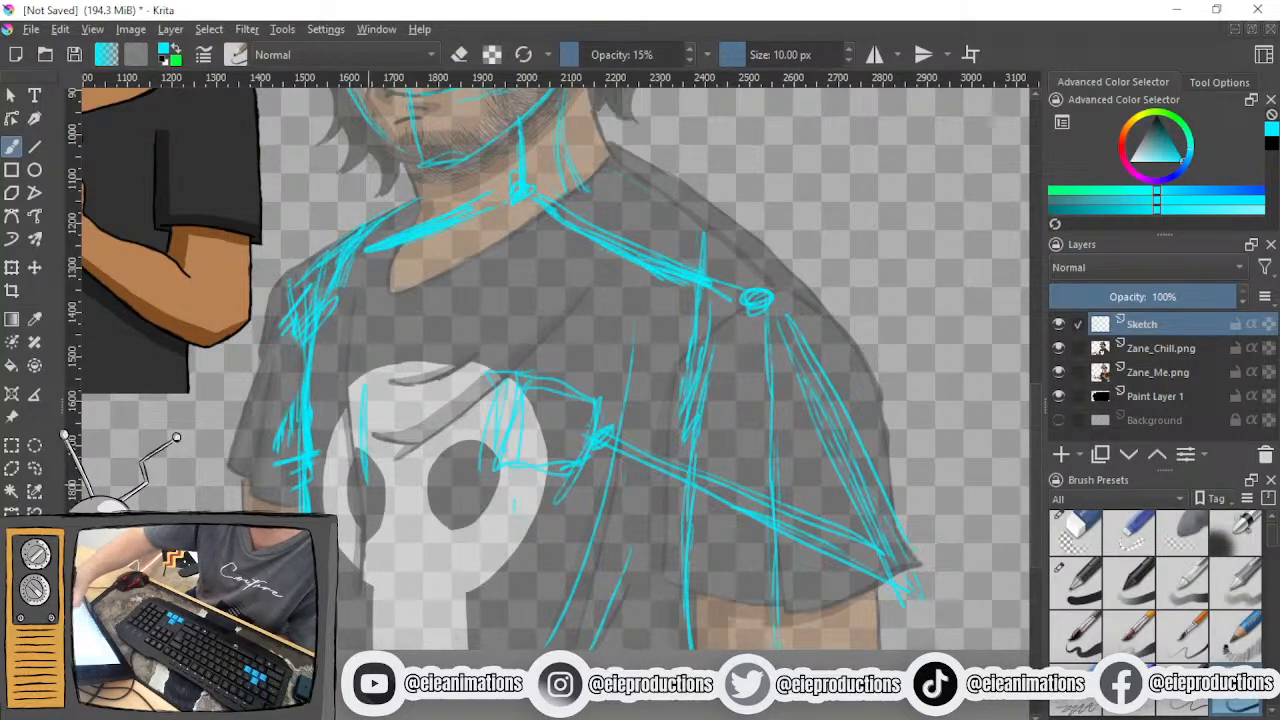
mouse_move(306, 407)
left_mouse_down()
mouse_move(346, 390)
mouse_move(282, 485)
mouse_move(367, 492)
left_mouse_up()
left_click_drag(359, 434, 362, 492)
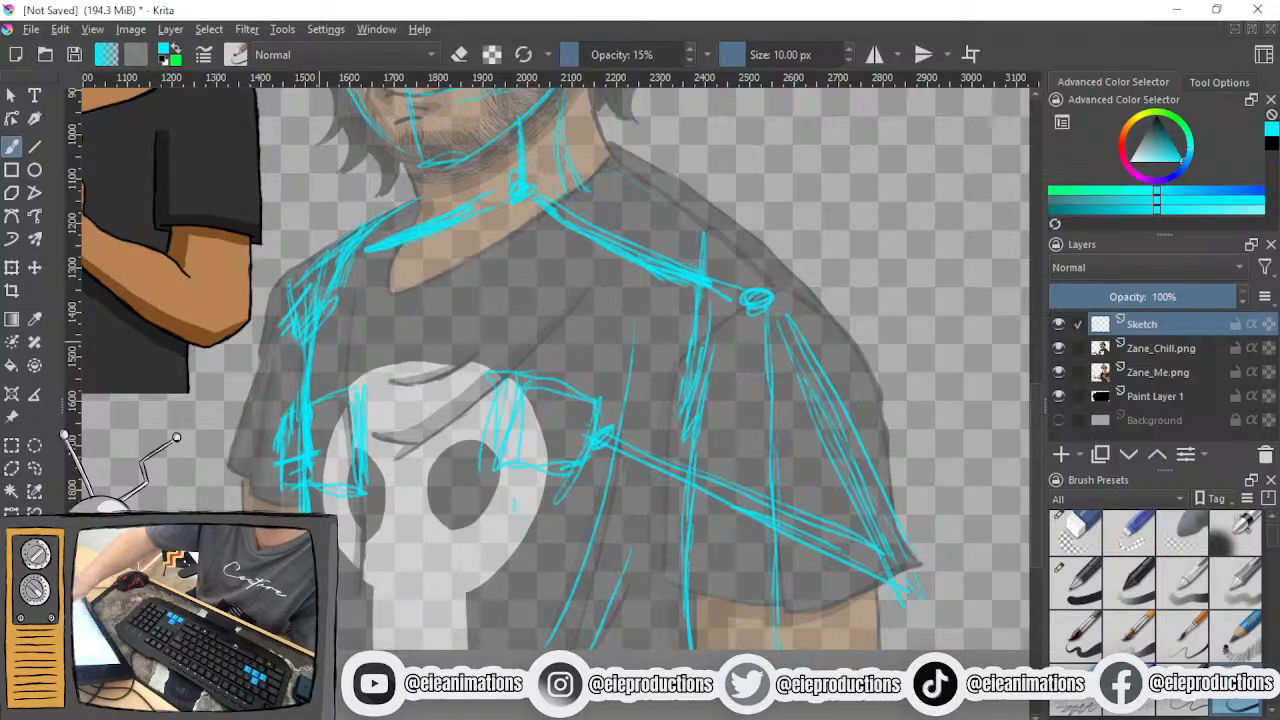
- Try sketching a short upper arm from the shoulder with a forearm running back to the new boxy hand
mouse_move(308, 292)
left_mouse_down()
mouse_move(234, 434)
mouse_move(252, 408)
left_mouse_up()
left_click_drag(296, 336, 274, 366)
mouse_move(236, 426)
left_mouse_down()
mouse_move(294, 466)
mouse_move(292, 480)
left_mouse_up()
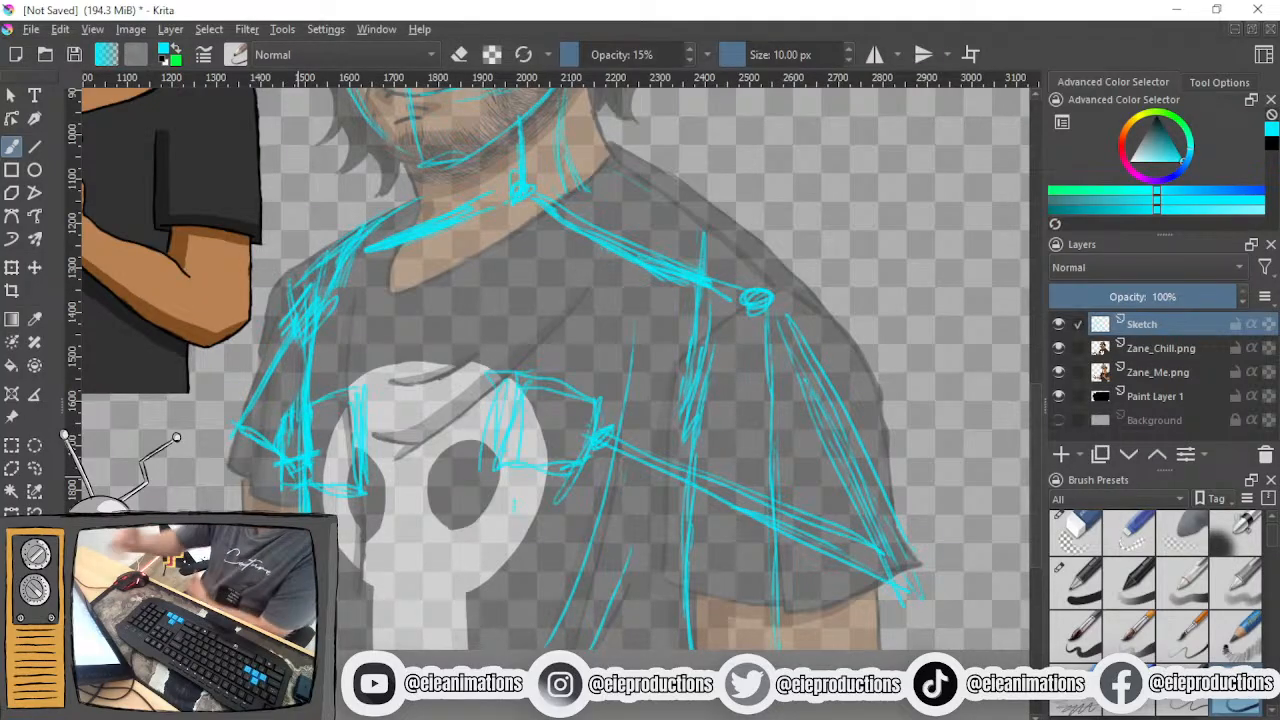
mouse_move(250, 415)
left_mouse_down()
mouse_move(280, 460)
mouse_move(279, 446)
mouse_move(260, 448)
left_mouse_up()
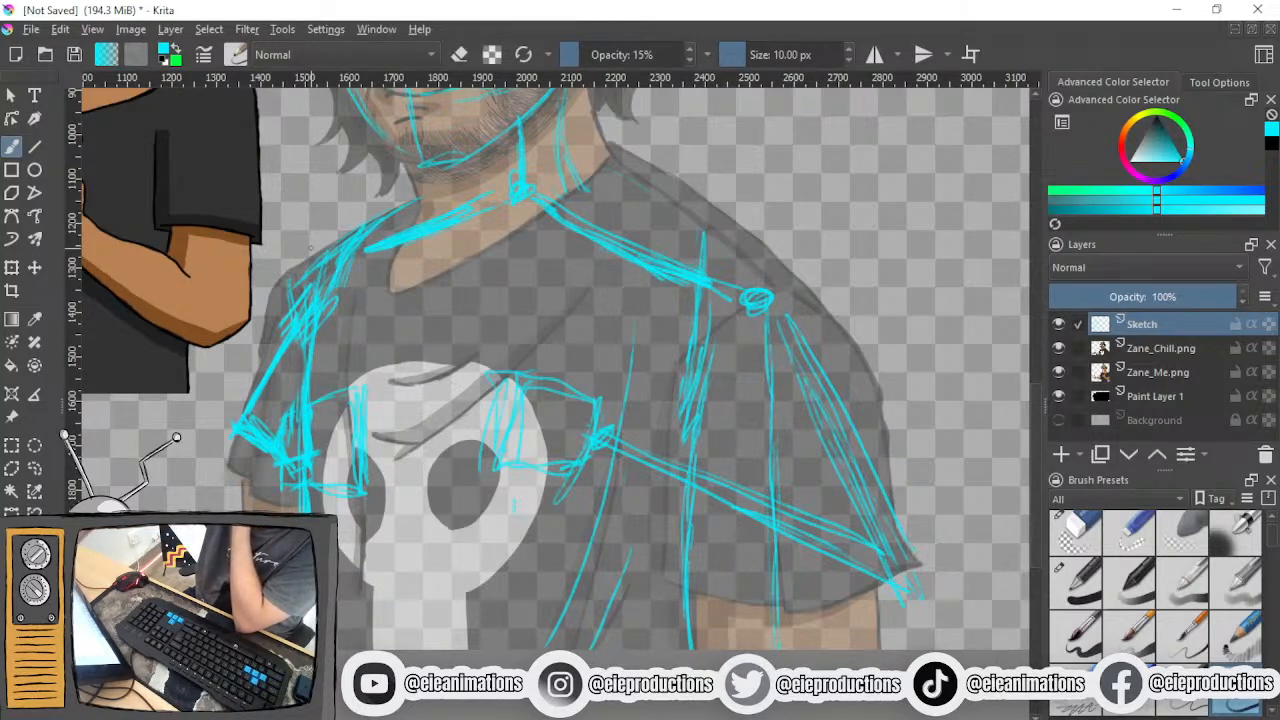
left_click(1076, 532)
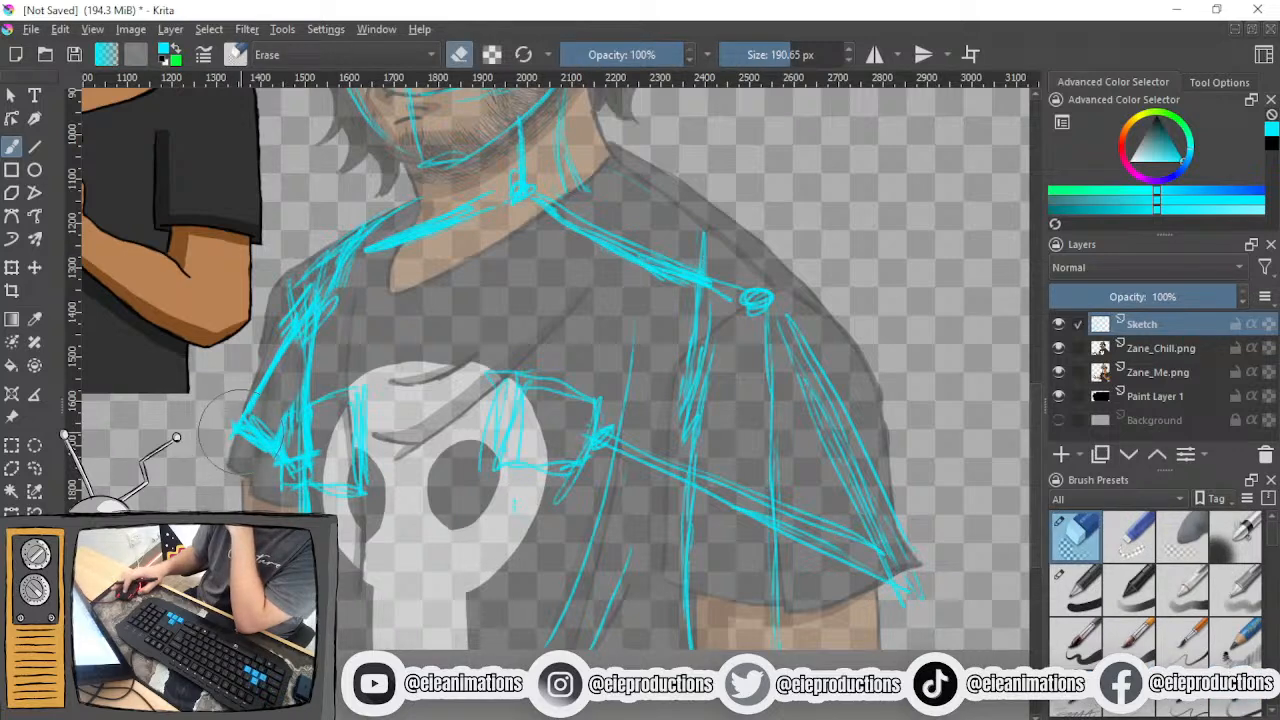
- Sketch the upper arm from the shoulder to the sleeve's lower corner and a short forearm back to the boxy hand
left_click(1240, 706)
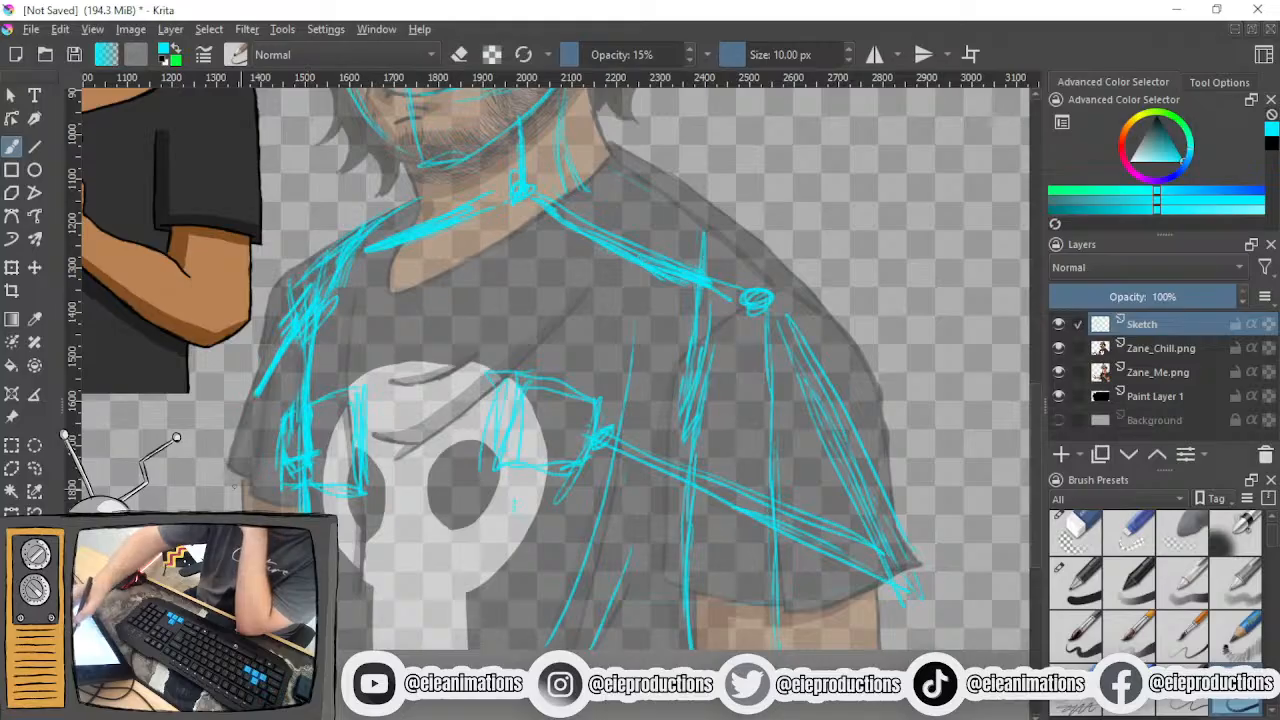
left_click_drag(300, 336, 222, 488)
left_click_drag(278, 364, 222, 488)
mouse_move(298, 314)
left_mouse_down()
mouse_move(222, 488)
mouse_move(316, 454)
left_mouse_up()
mouse_move(294, 454)
left_mouse_down()
mouse_move(232, 488)
mouse_move(284, 464)
mouse_move(238, 430)
mouse_move(288, 320)
left_mouse_up()
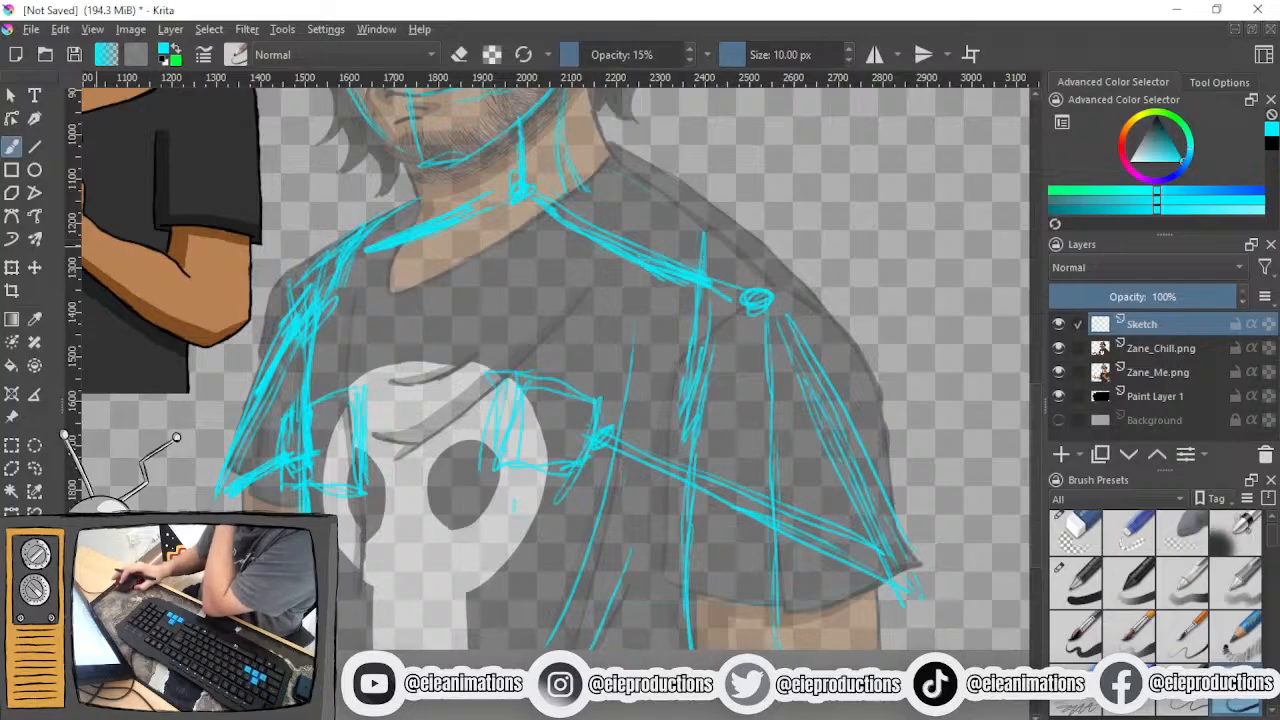
- Add a box for the fingers to the chest hand over the skull's eye and reinforce the other hand's outline
scroll(122, 252, "down", 3)
scroll(186, 281, "up", 2)
scroll(176, 437, "up", 1)
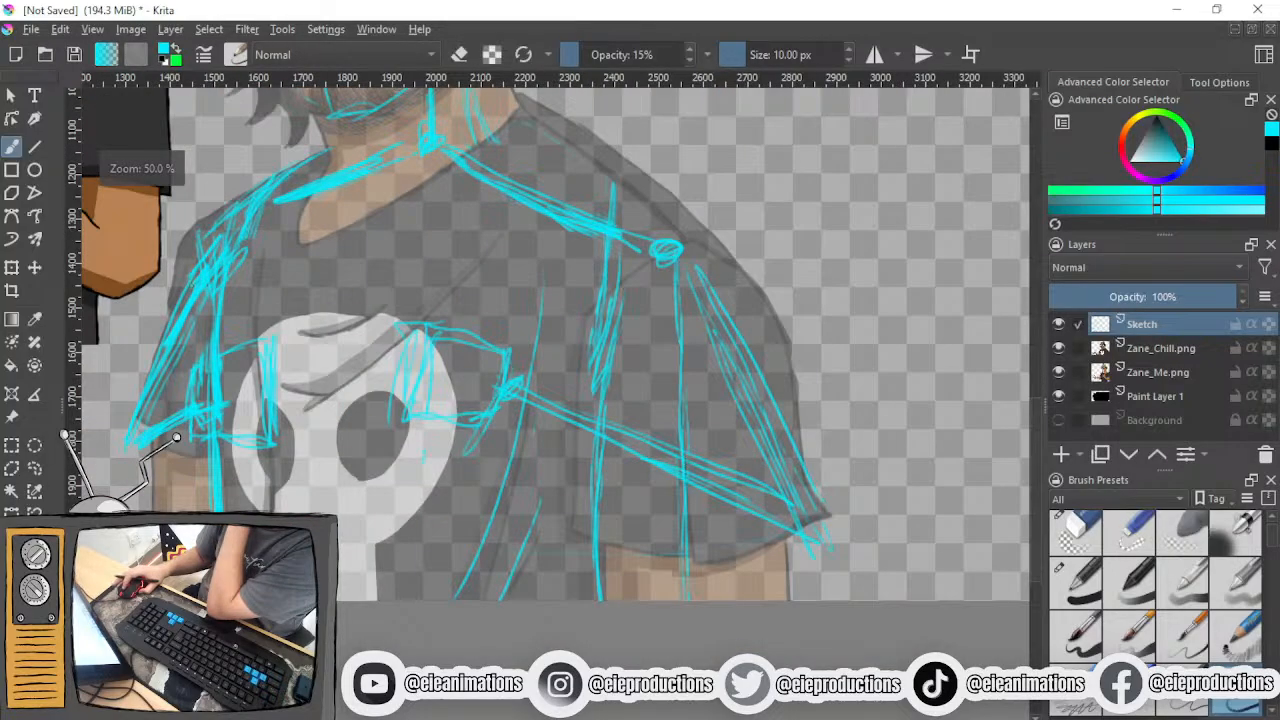
mouse_move(465, 328)
left_mouse_down()
mouse_move(420, 349)
mouse_move(405, 430)
left_mouse_up()
mouse_move(408, 385)
left_mouse_down()
mouse_move(405, 428)
mouse_move(452, 436)
mouse_move(394, 428)
mouse_move(434, 340)
left_mouse_up()
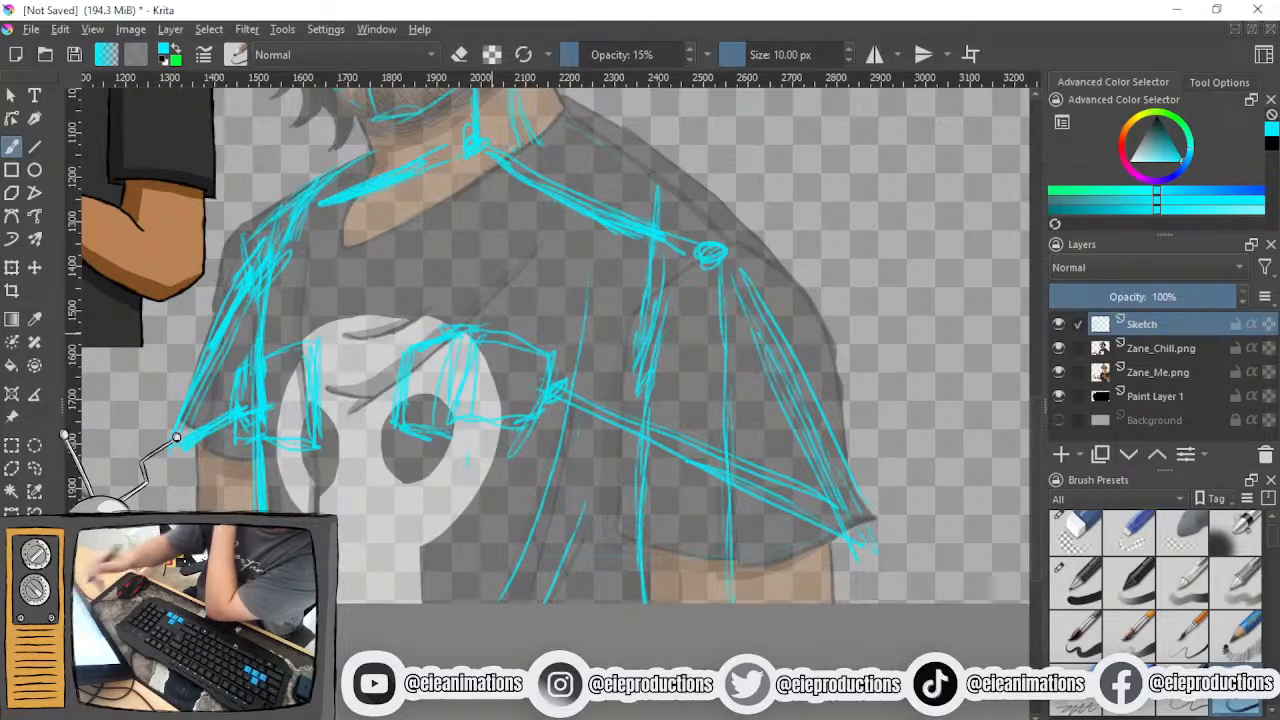
mouse_move(396, 425)
left_mouse_down()
mouse_move(395, 438)
mouse_move(480, 441)
left_mouse_up()
mouse_move(288, 346)
left_mouse_down()
mouse_move(328, 362)
mouse_move(316, 446)
mouse_move(300, 347)
mouse_move(231, 402)
left_mouse_up()
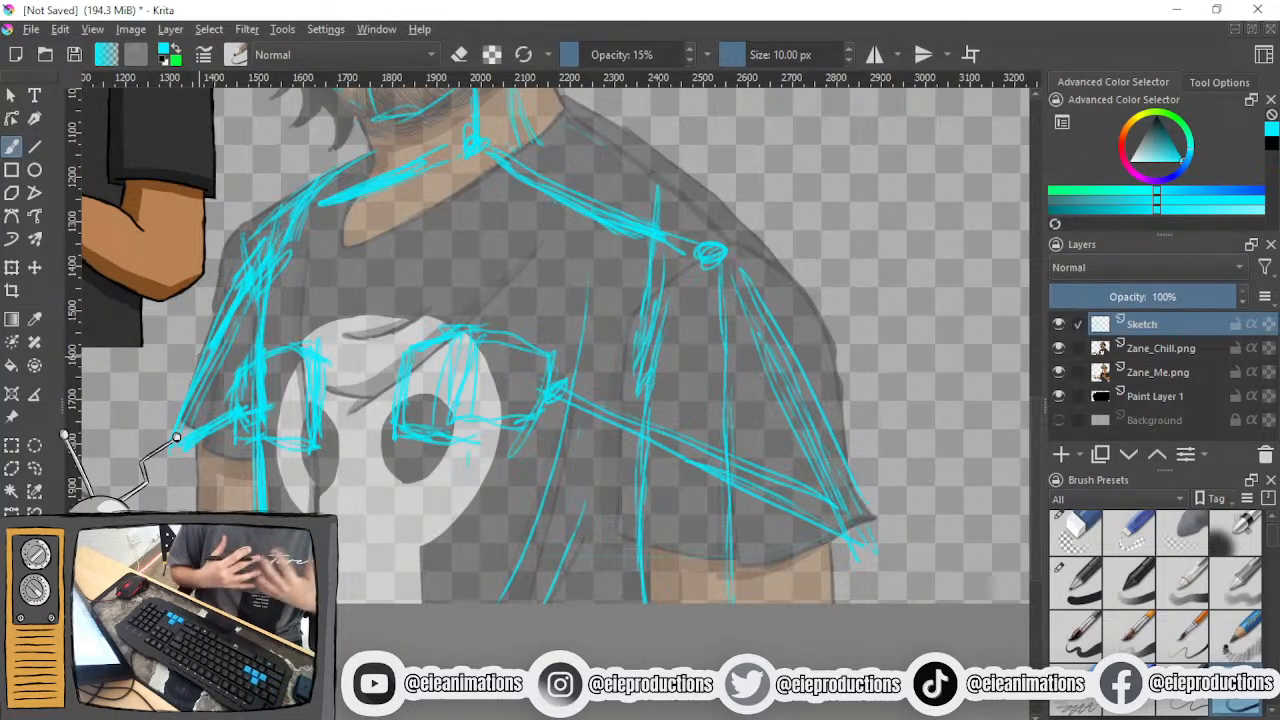
- Sketch the shirt's neckline with a short stroke beside the neck and curved strokes across the upper chest
scroll(245, 325, "up", 1)
left_click_drag(245, 325, 237, 495)
left_click_drag(408, 261, 357, 406)
mouse_move(383, 312)
left_mouse_down()
mouse_move(356, 405)
mouse_move(580, 332)
left_mouse_up()
mouse_move(470, 380)
left_mouse_down()
mouse_move(654, 284)
mouse_move(482, 390)
mouse_move(410, 416)
left_mouse_up()
left_click_drag(680, 268, 490, 396)
left_click_drag(616, 350, 502, 428)
left_click_drag(580, 382, 490, 432)
left_click_drag(608, 354, 514, 420)
left_click_drag(522, 416, 442, 456)
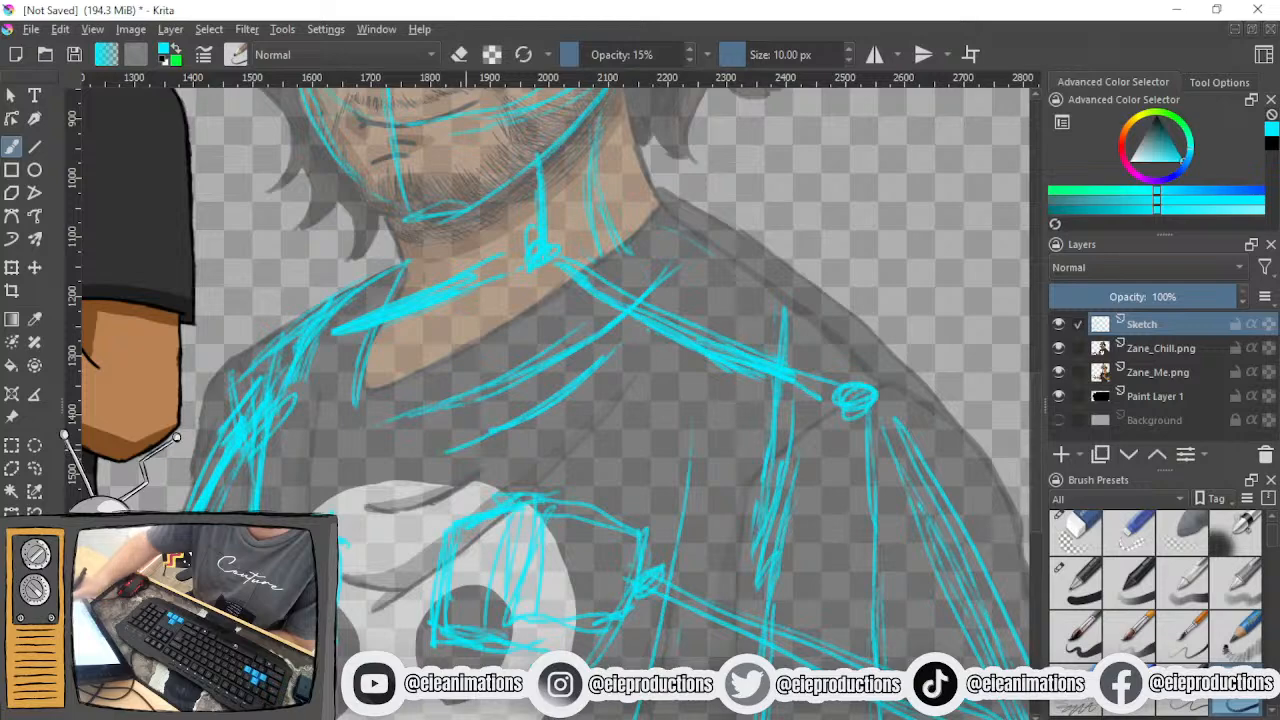
left_click_drag(656, 338, 604, 396)
left_click_drag(632, 380, 616, 394)
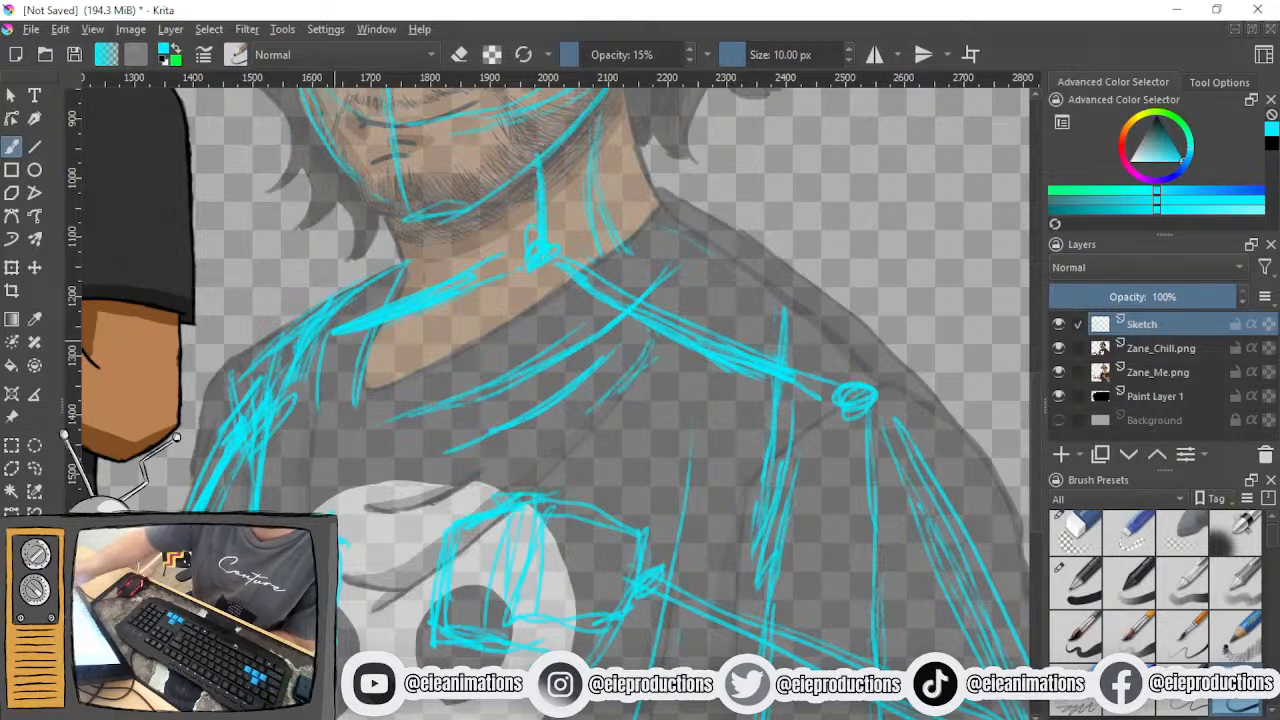
- Reinforce the neckline's upper end and sketch the shoulder contour from the neck base down to the upper arm
scroll(322, 395, "down", 2)
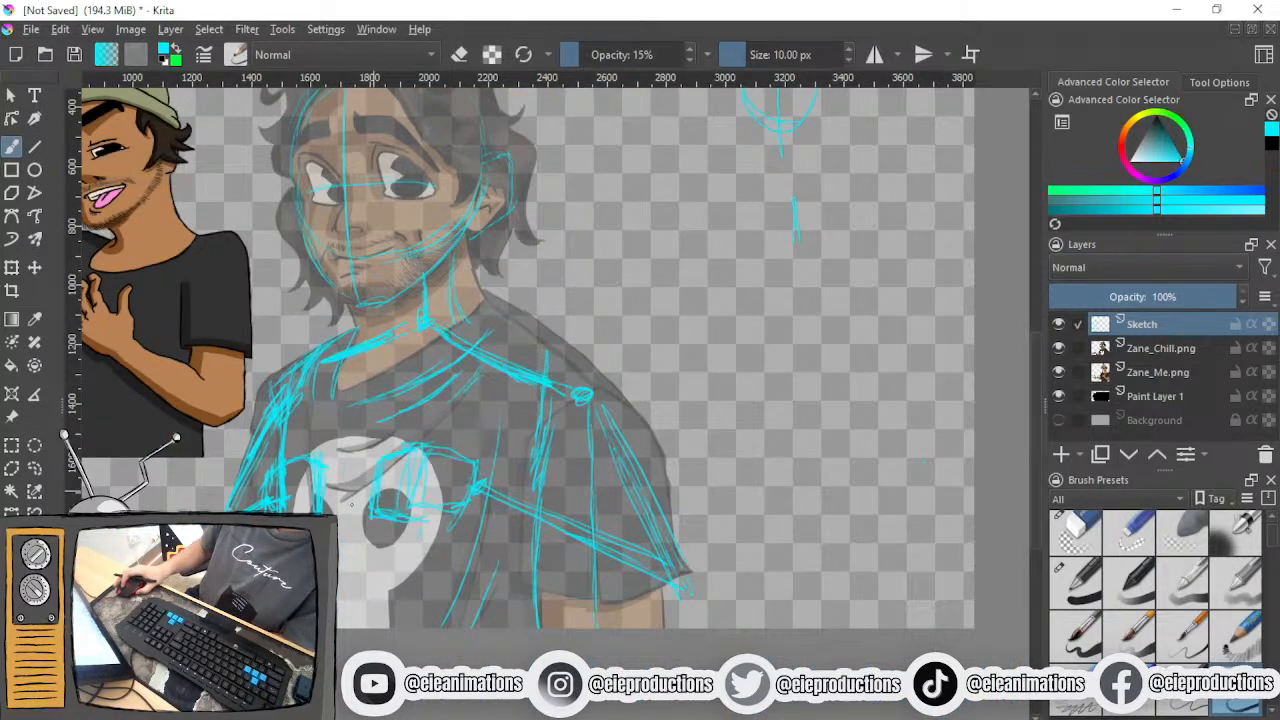
scroll(390, 484, "up", 2)
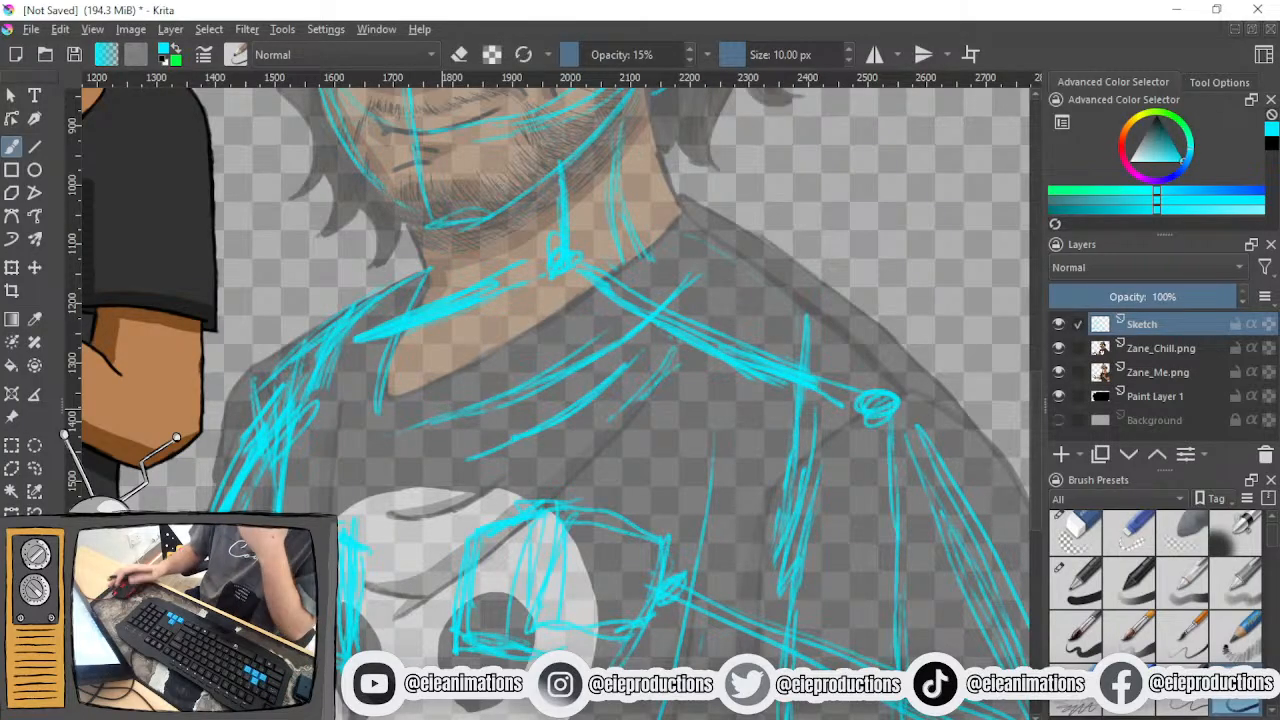
left_click_drag(712, 245, 634, 342)
left_click_drag(710, 252, 588, 358)
left_click_drag(656, 336, 624, 366)
left_click_drag(700, 296, 624, 366)
mouse_move(710, 320)
left_mouse_down()
mouse_move(620, 416)
mouse_move(430, 444)
left_mouse_up()
scroll(553, 442, "down", 3)
scroll(456, 446, "up", 2)
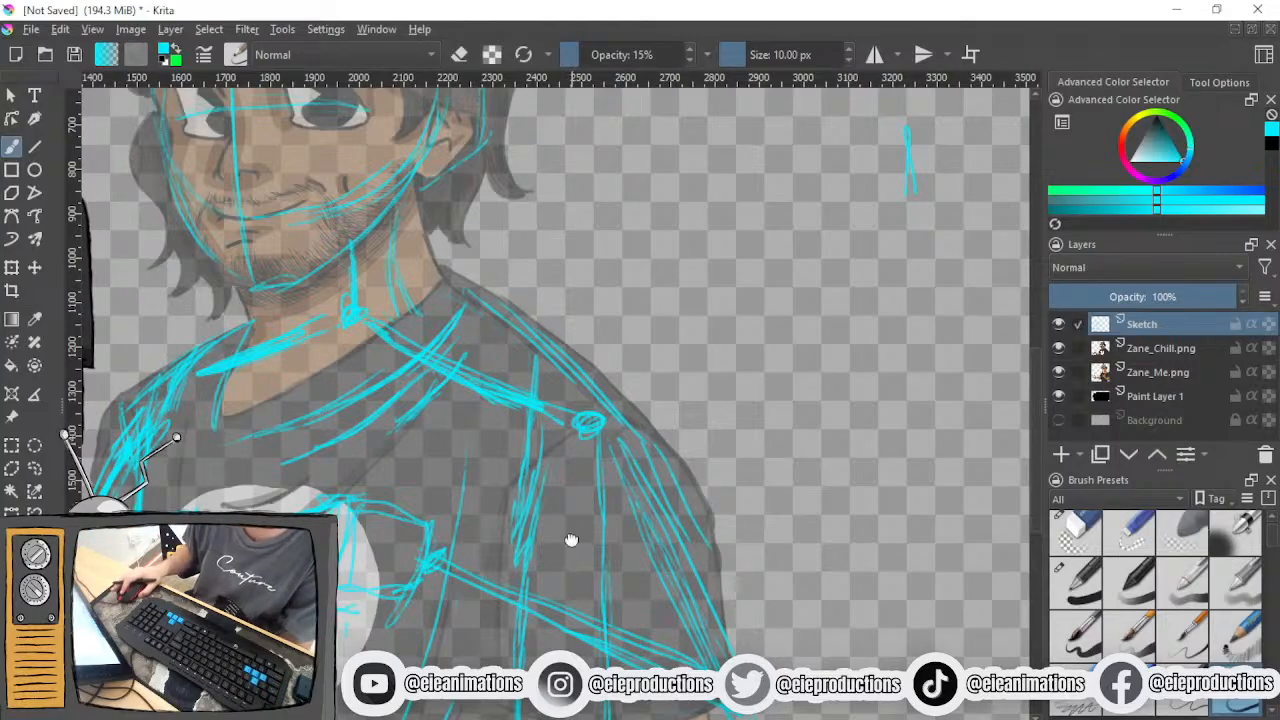
- Hide the Zane_Me.png and Zane_Chill.png reference layers
left_click_drag(502, 220, 668, 411)
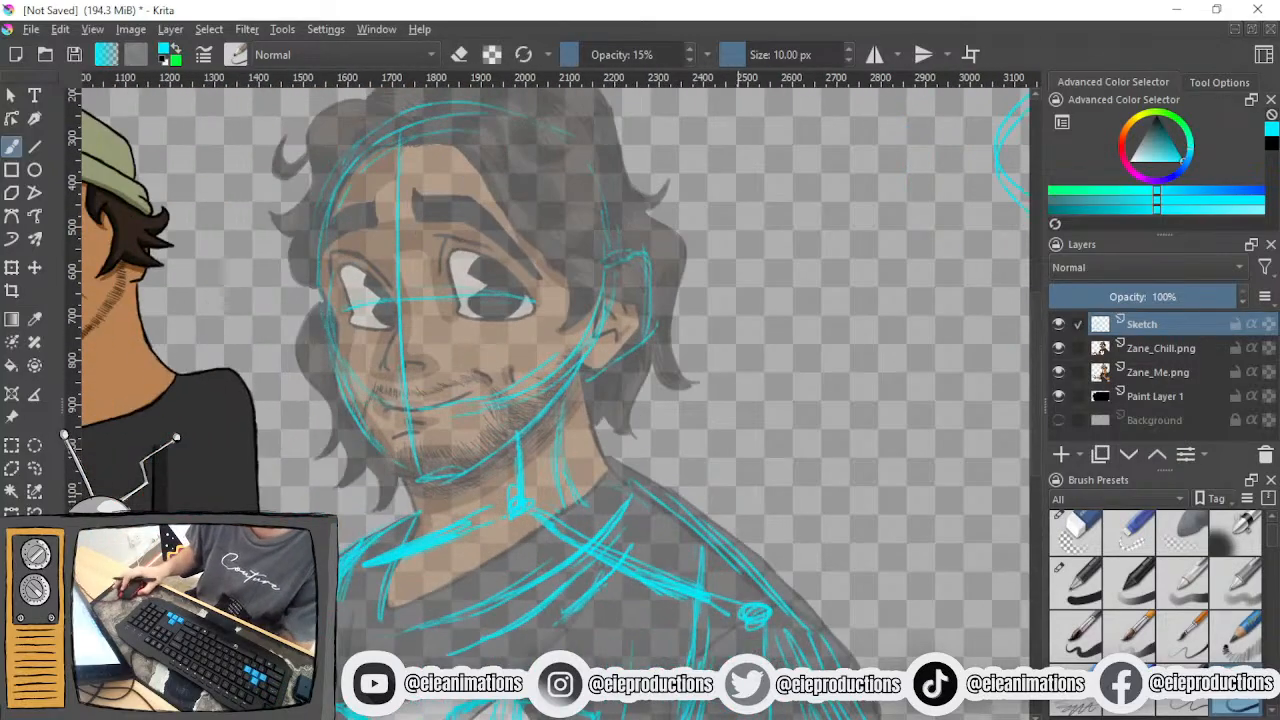
left_click(1058, 372)
left_click(1058, 348)
left_click_drag(772, 436, 822, 260)
scroll(680, 392, "down", 3)
scroll(744, 411, "up", 2)
- Set the opacity of Paint Layer 1 to 64% to darken the backdrop behind the sketch
left_click(1140, 396)
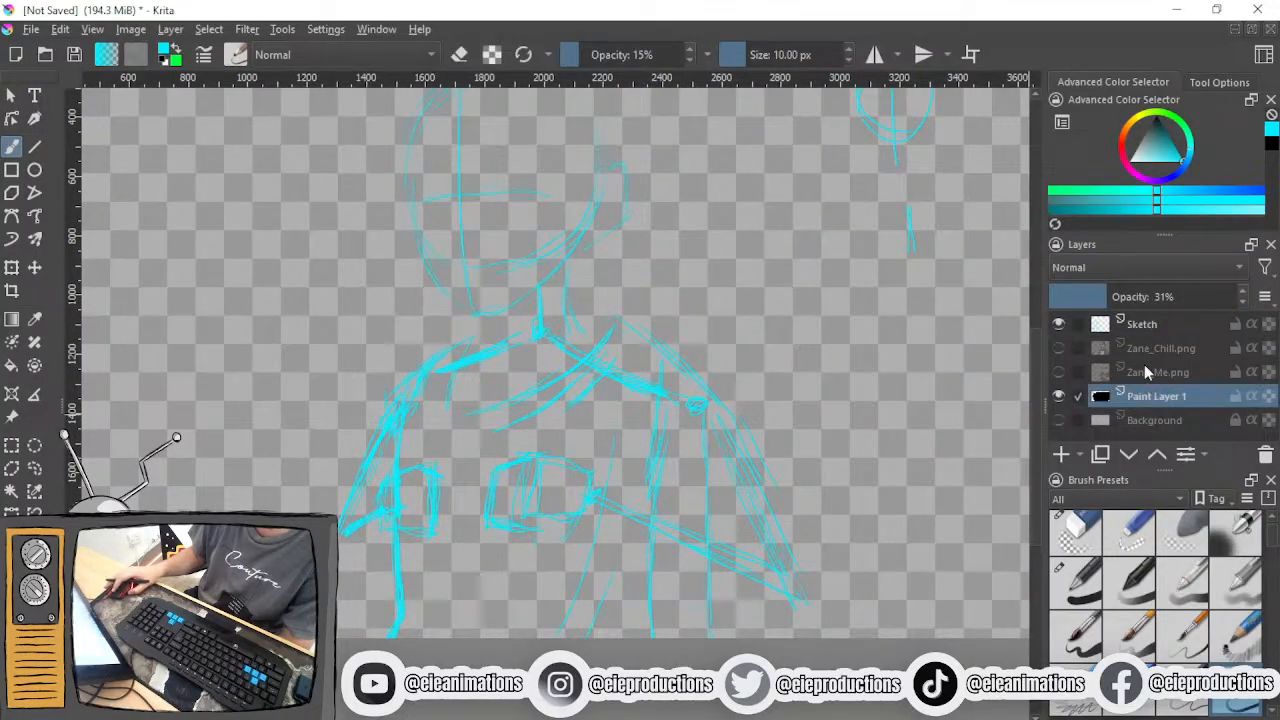
left_click(1152, 300)
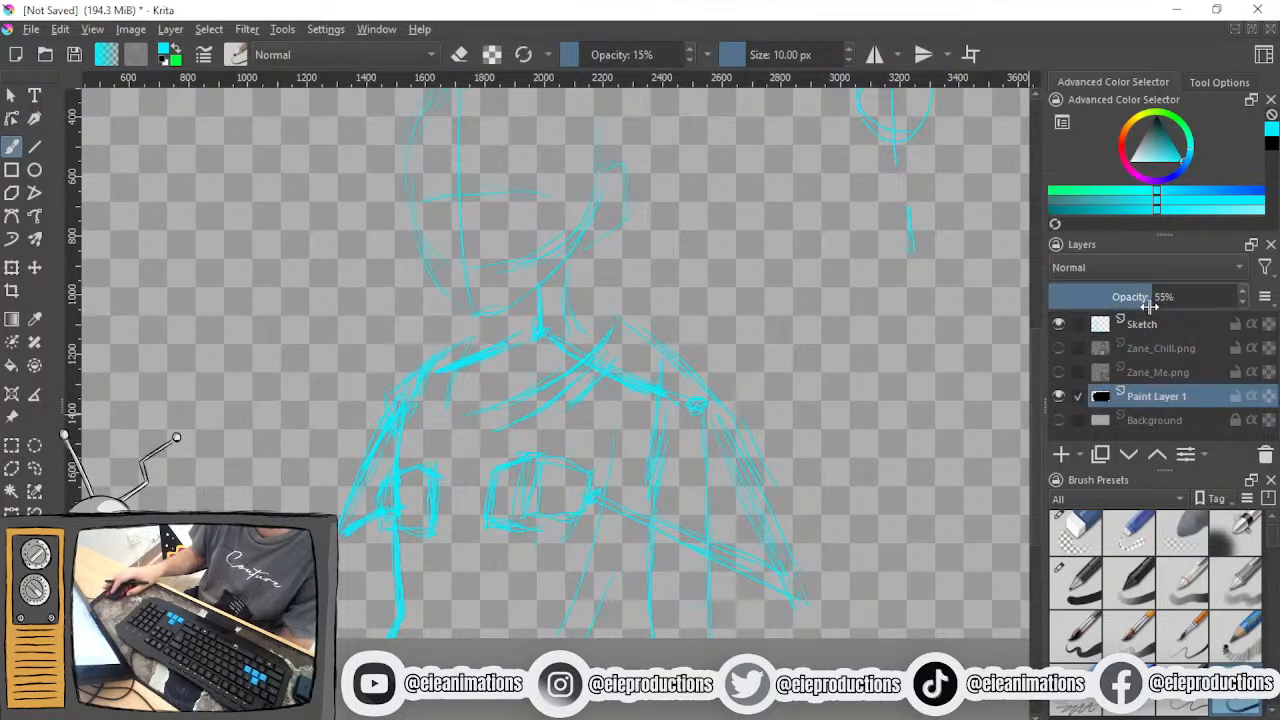
left_click(1169, 298)
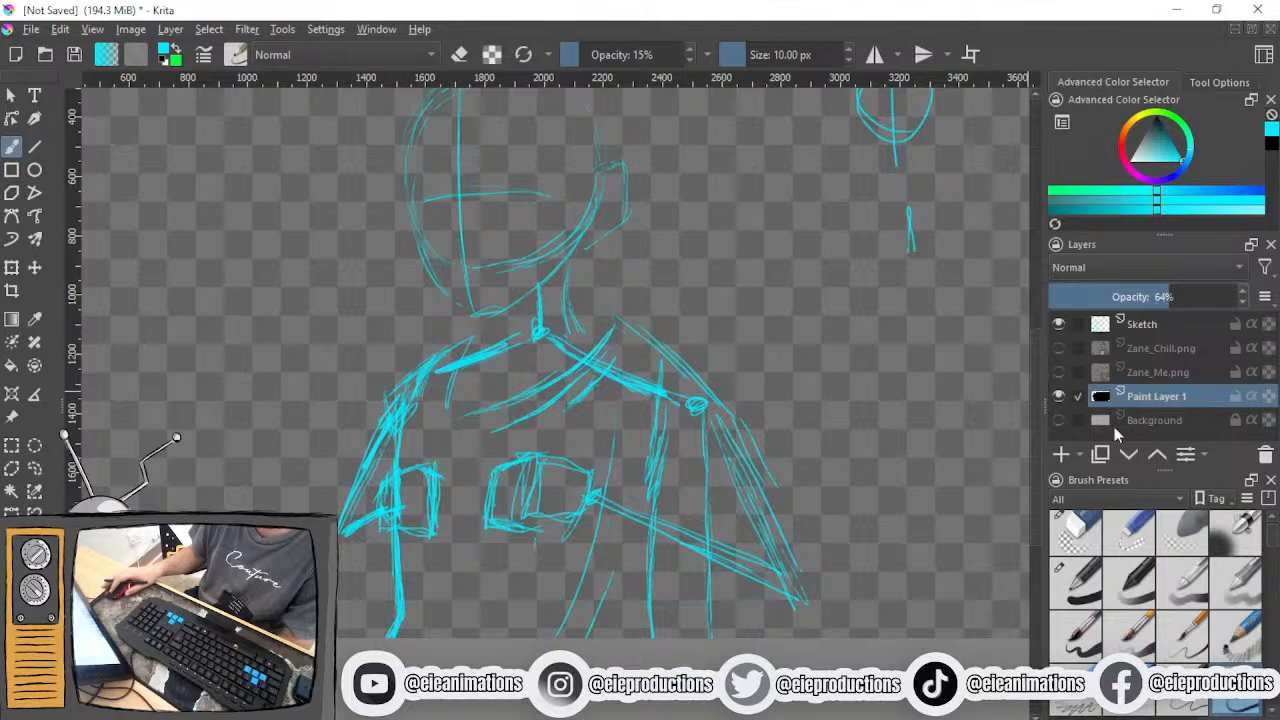
mouse_move(614, 458)
left_mouse_down()
mouse_move(656, 498)
mouse_move(574, 460)
mouse_move(603, 543)
mouse_move(619, 490)
left_mouse_up()
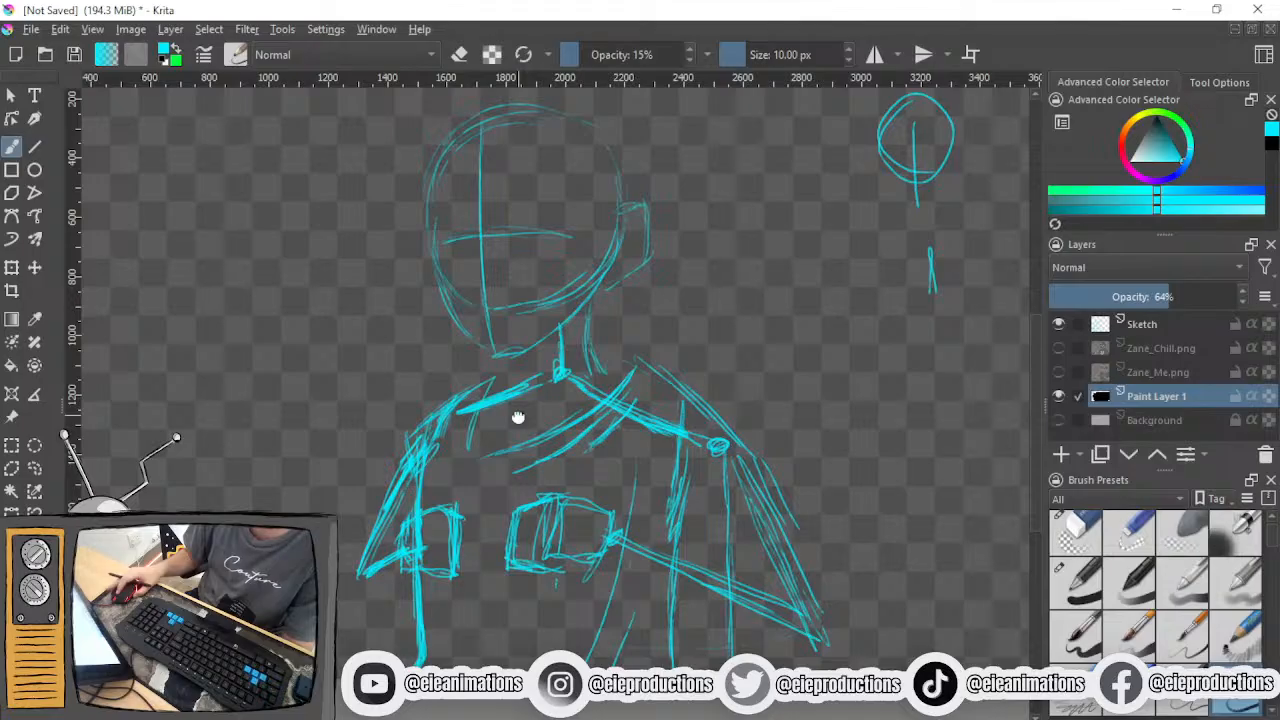
left_click_drag(518, 418, 540, 423)
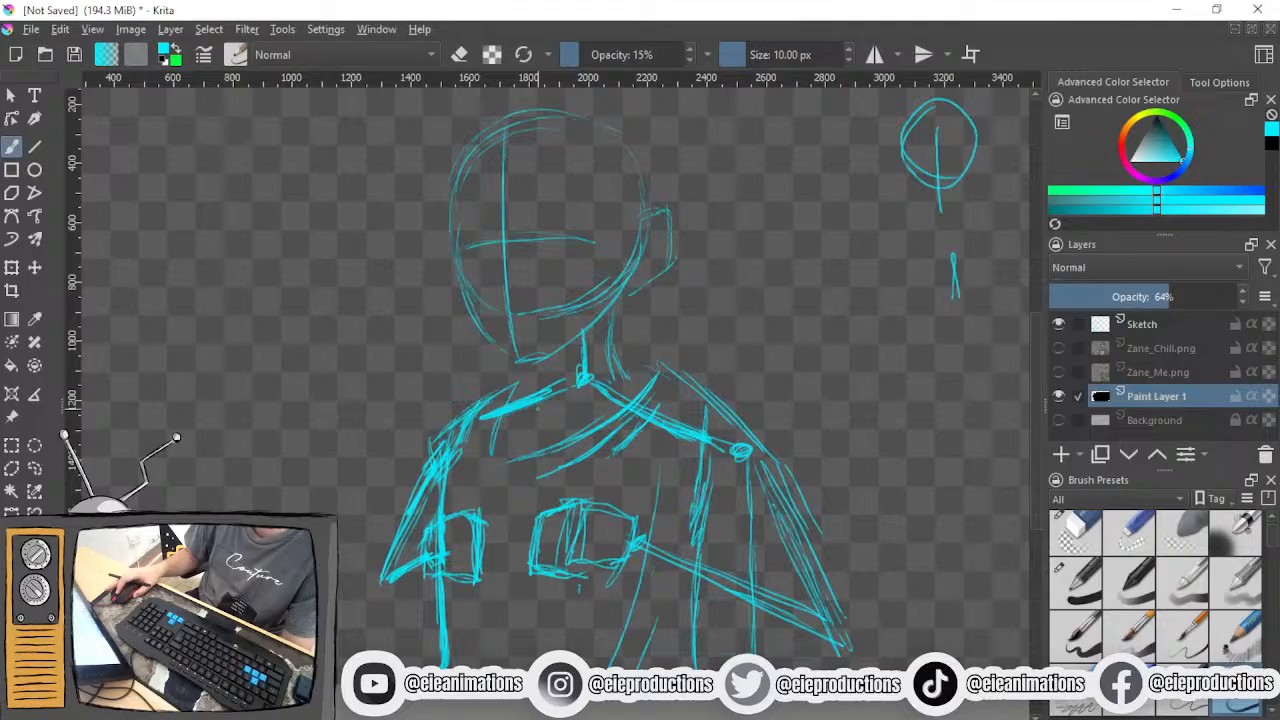
- Show the Zane_Chill.png reference layer beneath the head sketch at close range
left_click_drag(537, 409, 537, 426)
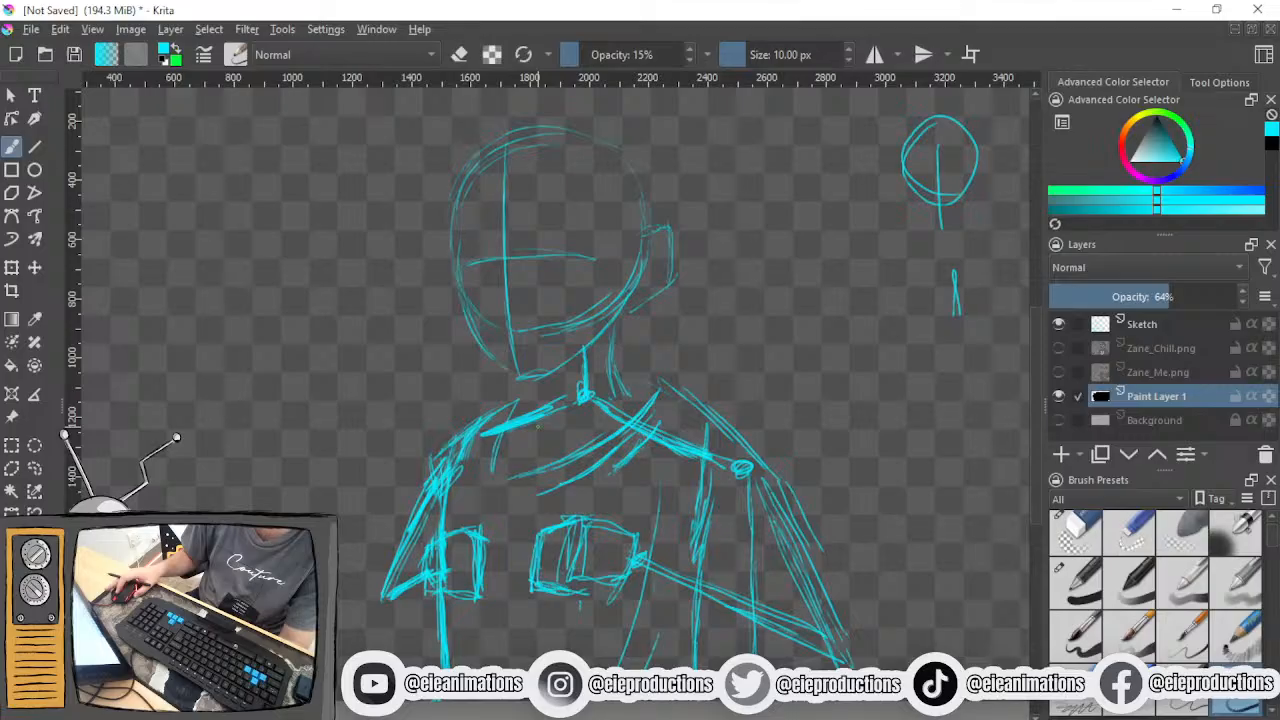
left_click_drag(534, 411, 491, 429)
scroll(488, 450, "down", 1)
scroll(488, 437, "up", 1)
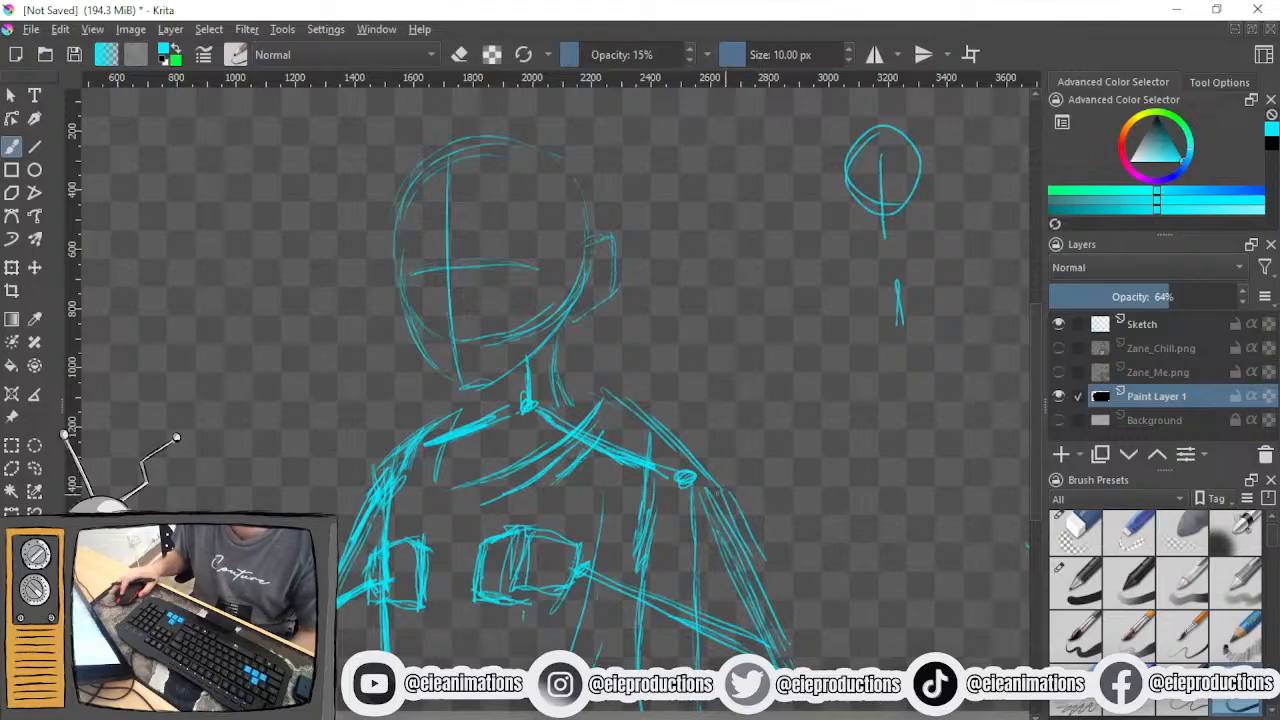
scroll(740, 498, "up", 1)
left_click_drag(657, 511, 790, 689)
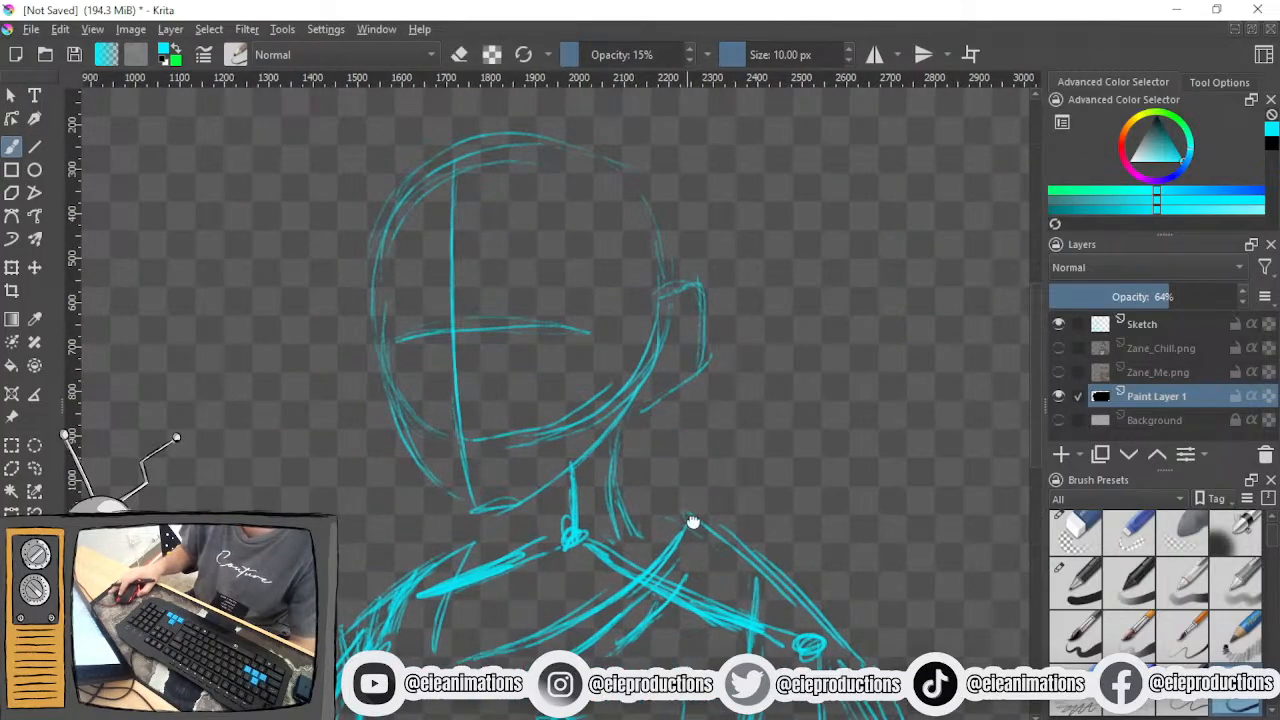
left_click_drag(687, 518, 750, 616)
scroll(580, 452, "up", 2)
left_click_drag(592, 441, 674, 519)
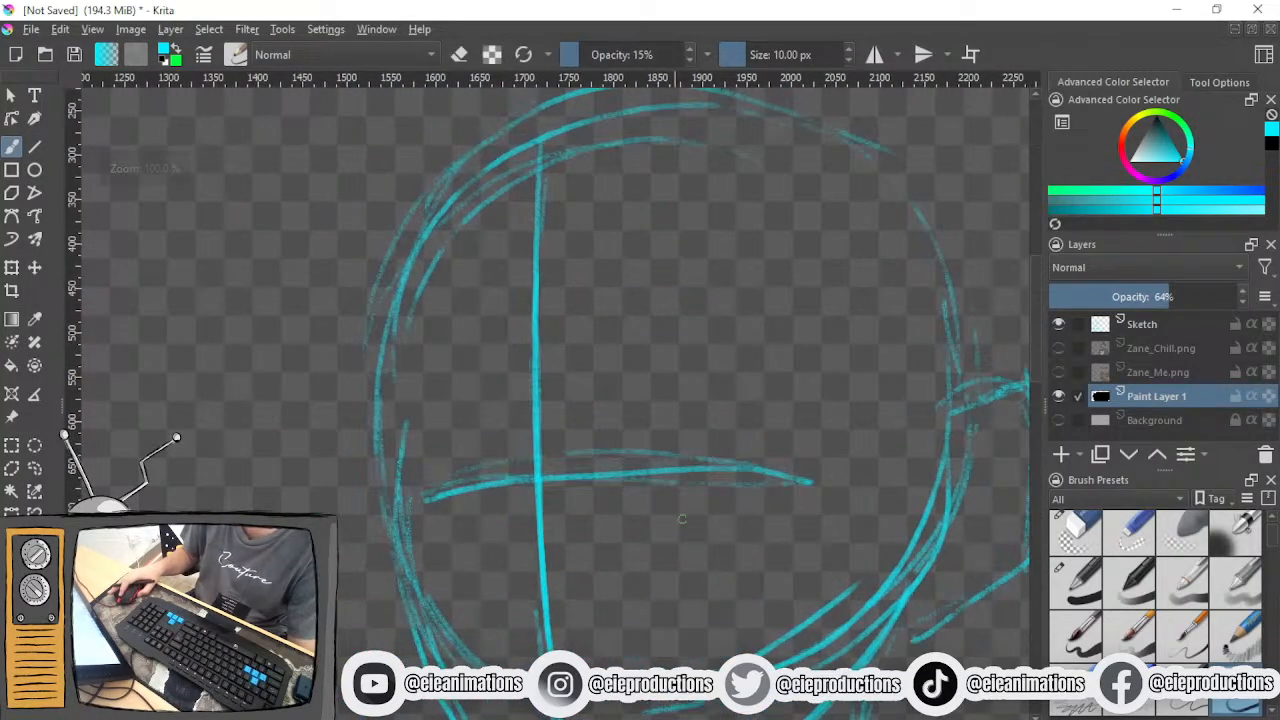
mouse_move(610, 448)
left_mouse_down()
mouse_move(634, 391)
mouse_move(594, 430)
mouse_move(580, 414)
left_mouse_up()
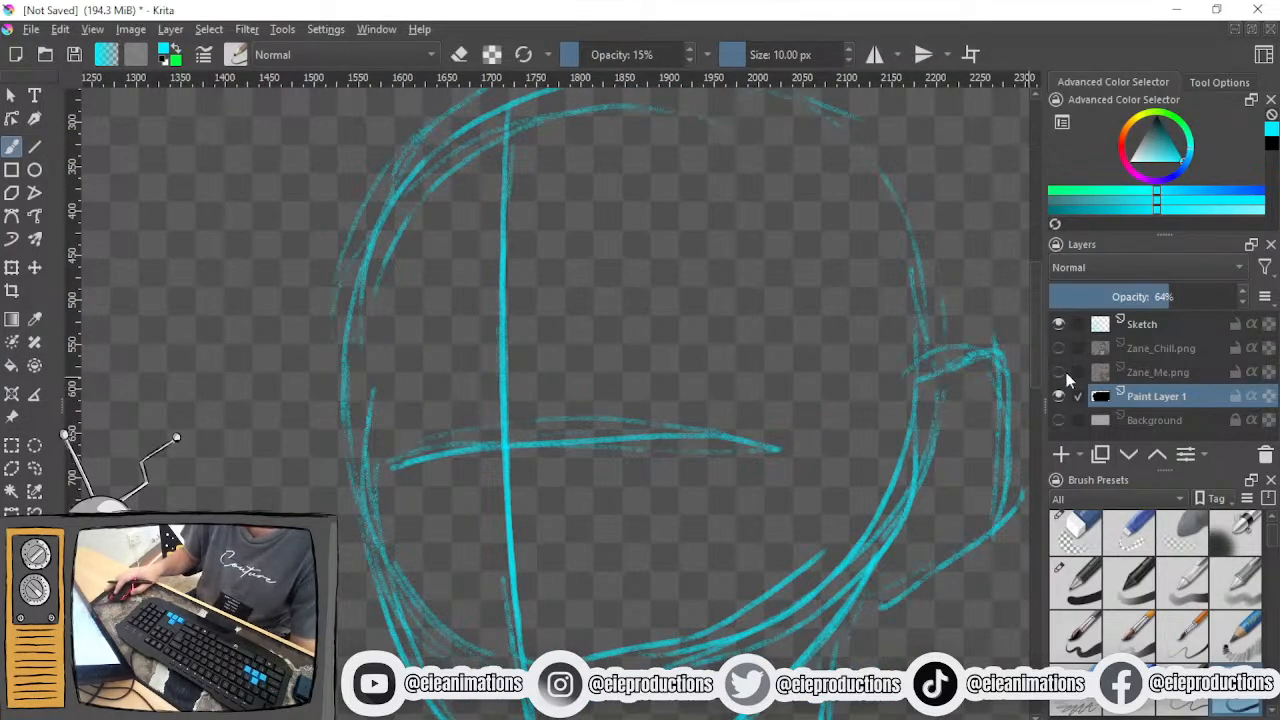
left_click(1058, 348)
left_click_drag(658, 395, 570, 374)
scroll(574, 374, "down", 1)
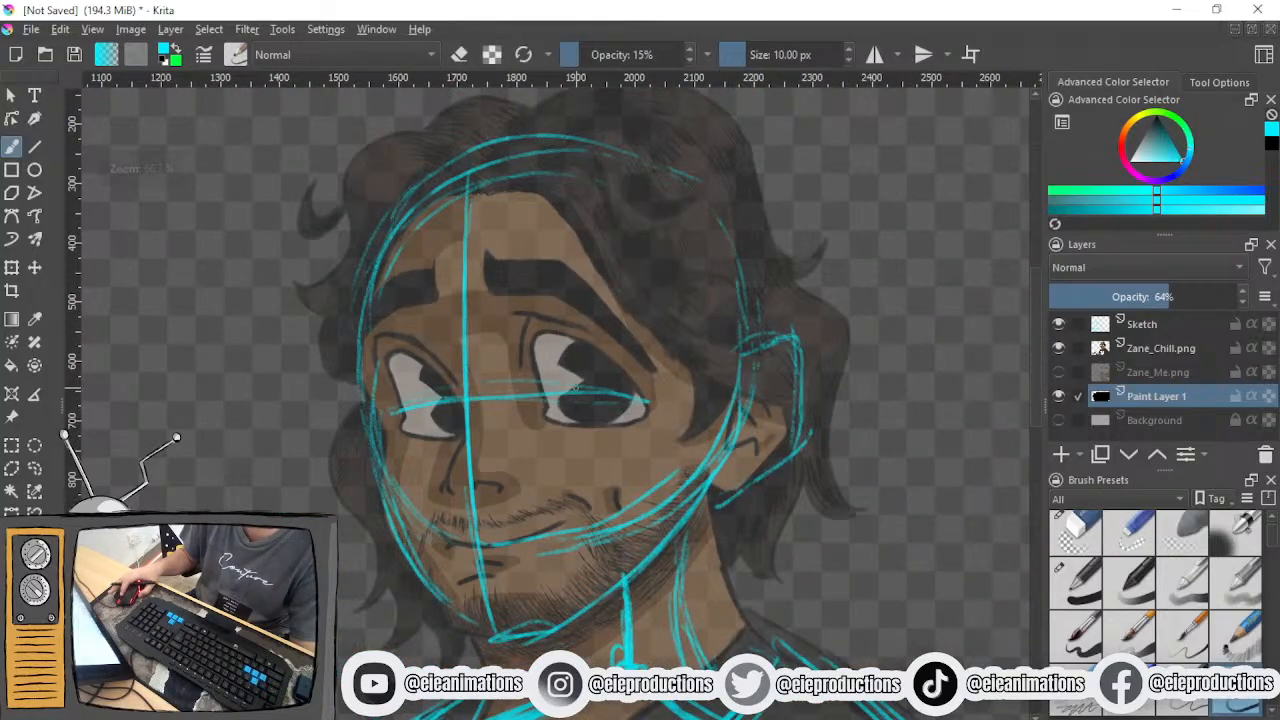
scroll(576, 386, "up", 1)
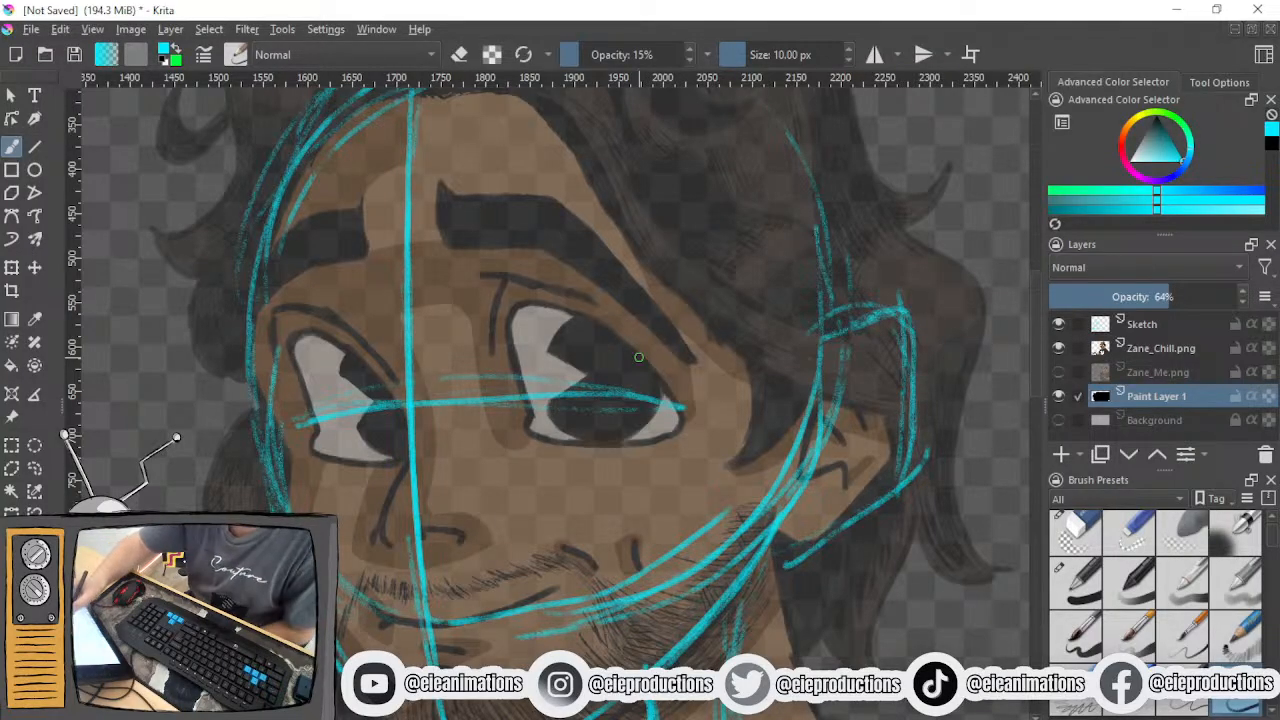
mouse_move(326, 316)
left_mouse_down()
mouse_move(335, 455)
mouse_move(362, 303)
mouse_move(372, 470)
left_mouse_up()
mouse_move(528, 280)
left_mouse_down()
mouse_move(552, 414)
mouse_move(644, 296)
mouse_move(484, 330)
left_mouse_up()
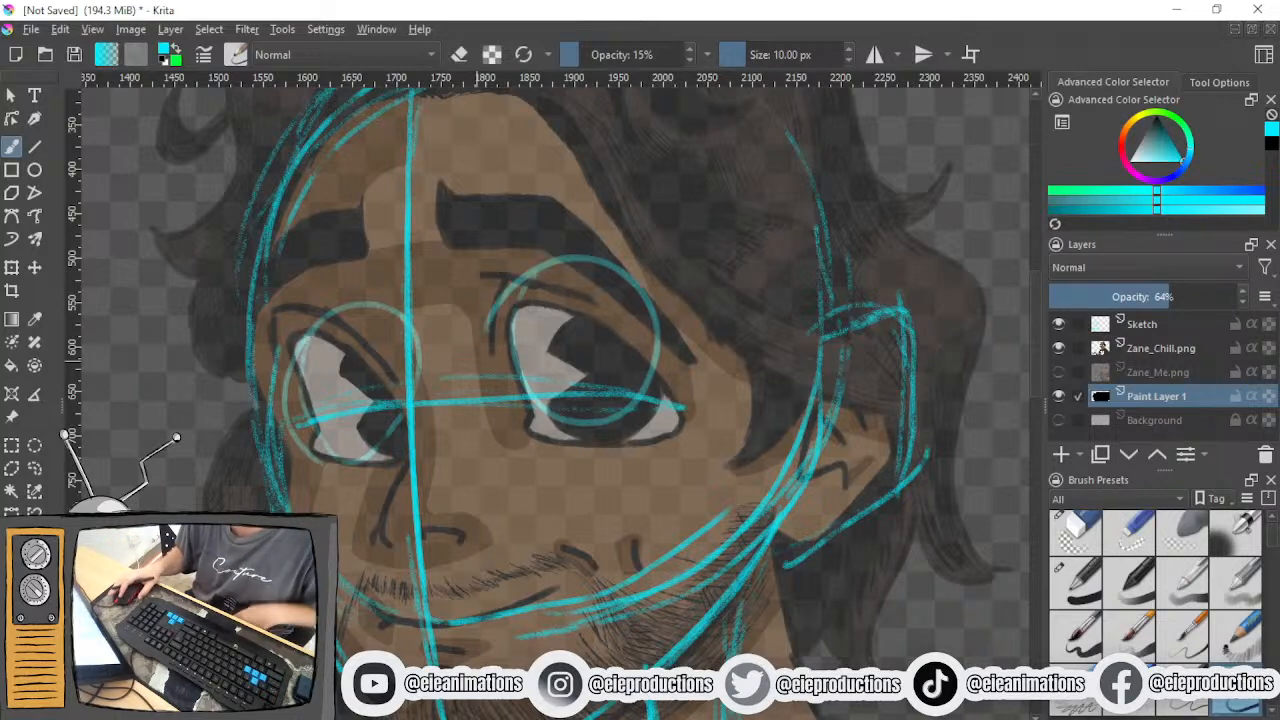
key("ctrl+z")
key("ctrl+z")
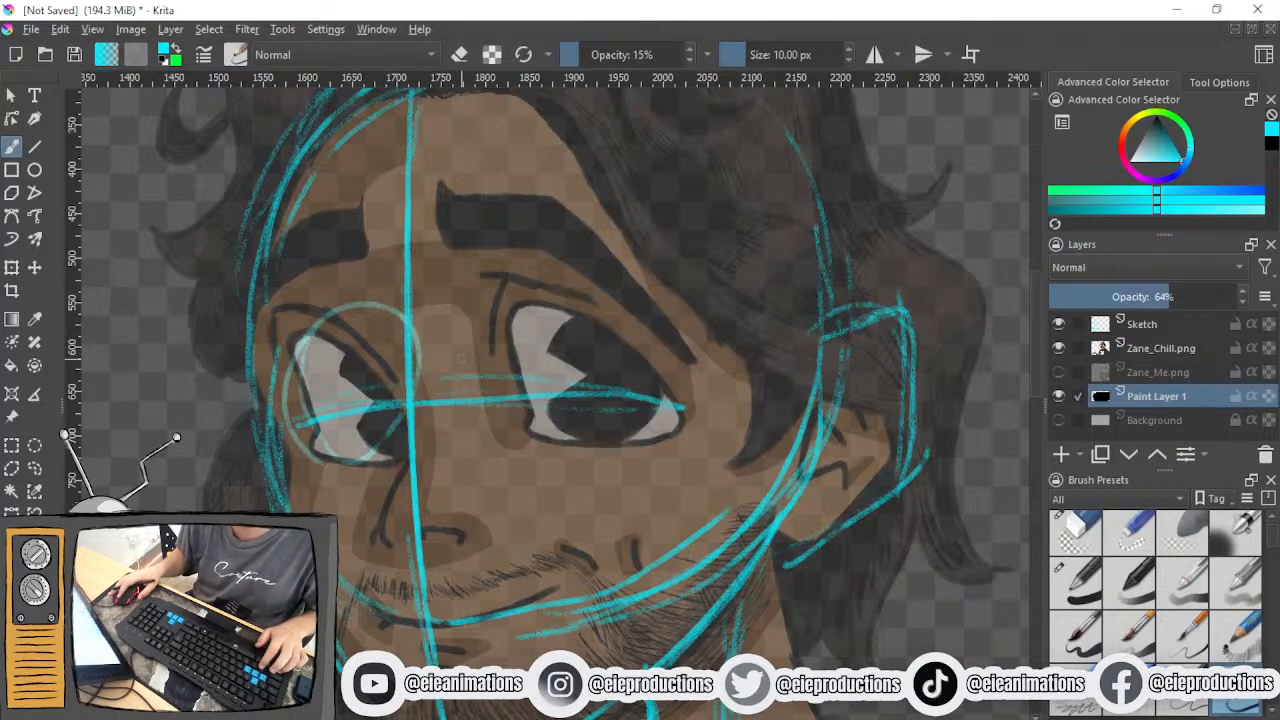
mouse_move(476, 423)
left_mouse_down()
mouse_move(478, 339)
mouse_move(488, 408)
left_mouse_up()
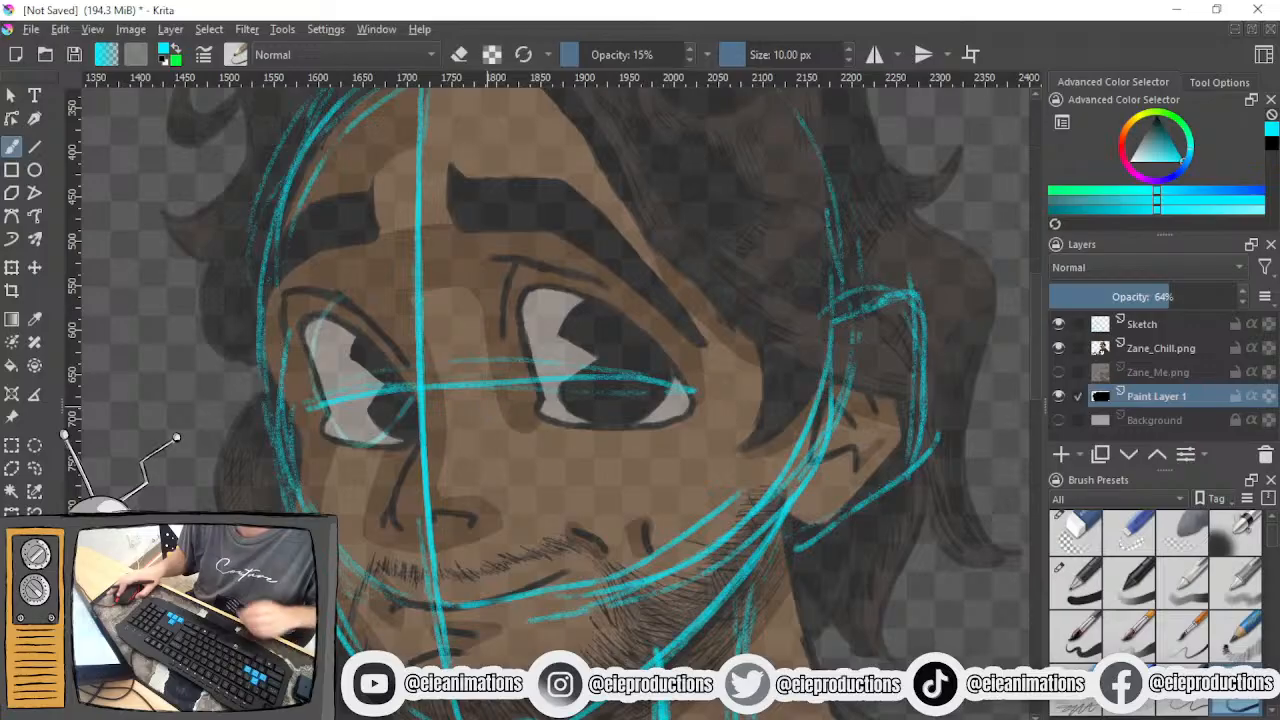
- Sketch layered curved guidelines across the face along the lower and upper limits of the reference eyes
mouse_move(282, 432)
left_mouse_down()
mouse_move(346, 415)
mouse_move(762, 446)
mouse_move(278, 446)
mouse_move(724, 456)
mouse_move(284, 430)
left_mouse_up()
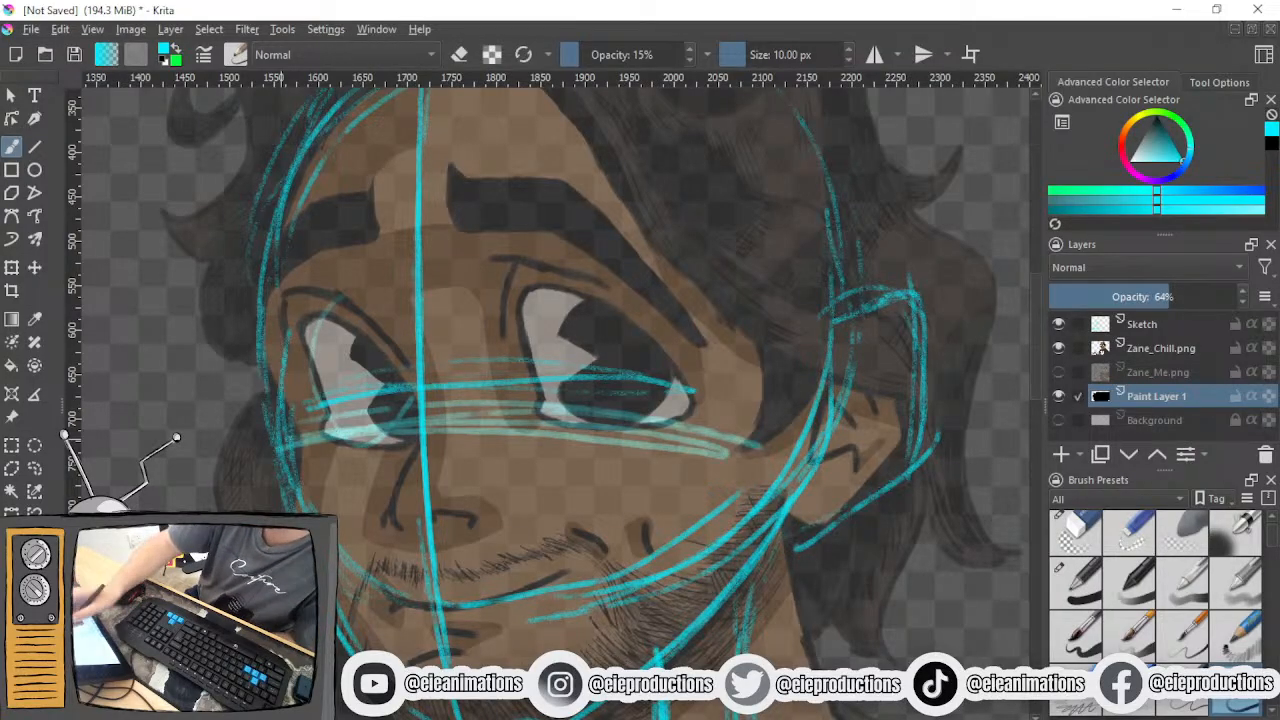
mouse_move(272, 324)
left_mouse_down()
mouse_move(410, 296)
mouse_move(752, 346)
mouse_move(276, 312)
mouse_move(740, 338)
left_mouse_up()
mouse_move(275, 309)
left_mouse_down()
mouse_move(512, 277)
mouse_move(728, 303)
left_mouse_up()
mouse_move(560, 289)
left_mouse_down()
mouse_move(281, 326)
mouse_move(619, 309)
mouse_move(744, 340)
left_mouse_up()
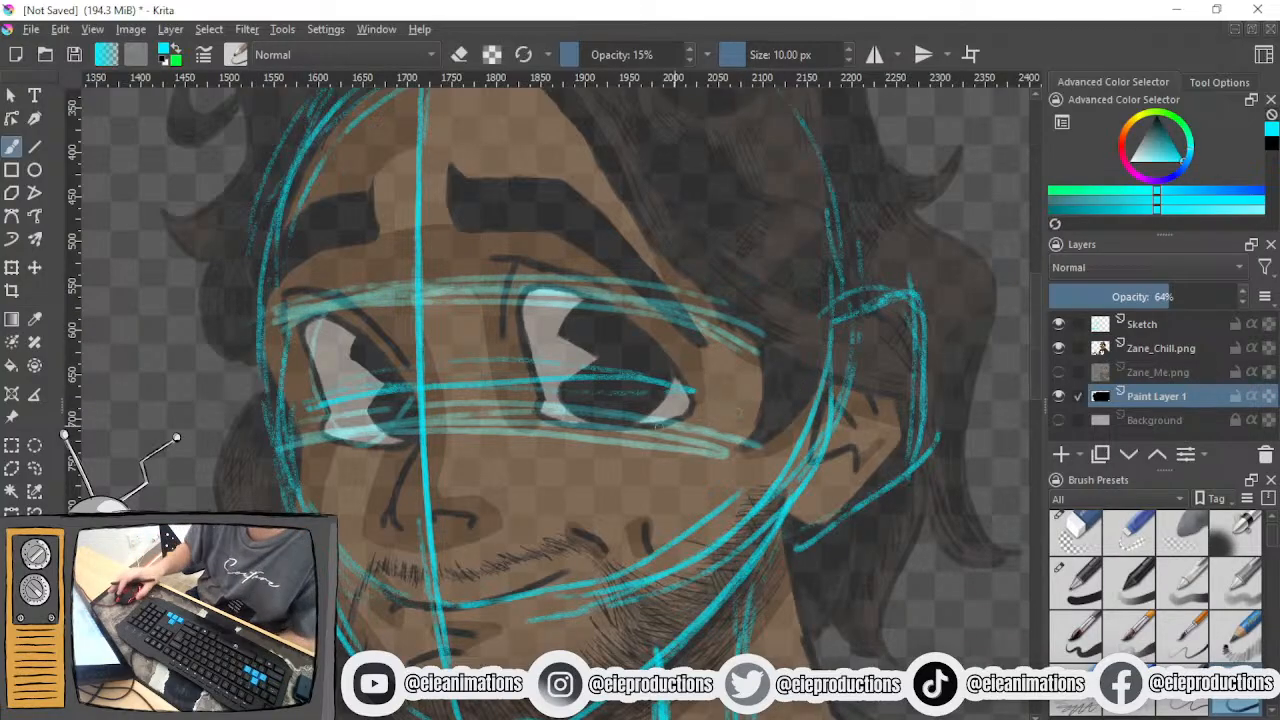
- Sketch a layered curved guideline across the forehead through both reference eyebrows
scroll(556, 414, "down", 1)
scroll(542, 408, "up", 1)
left_click_drag(543, 410, 565, 438)
mouse_move(322, 268)
left_mouse_down()
mouse_move(377, 254)
mouse_move(748, 261)
mouse_move(826, 287)
left_mouse_up()
mouse_move(826, 287)
left_mouse_down()
mouse_move(396, 237)
mouse_move(296, 265)
left_mouse_up()
left_click_drag(296, 265, 789, 270)
- Show the Zane_Me.png reference layer and examine the brows and eyes of its face
left_click(1058, 372)
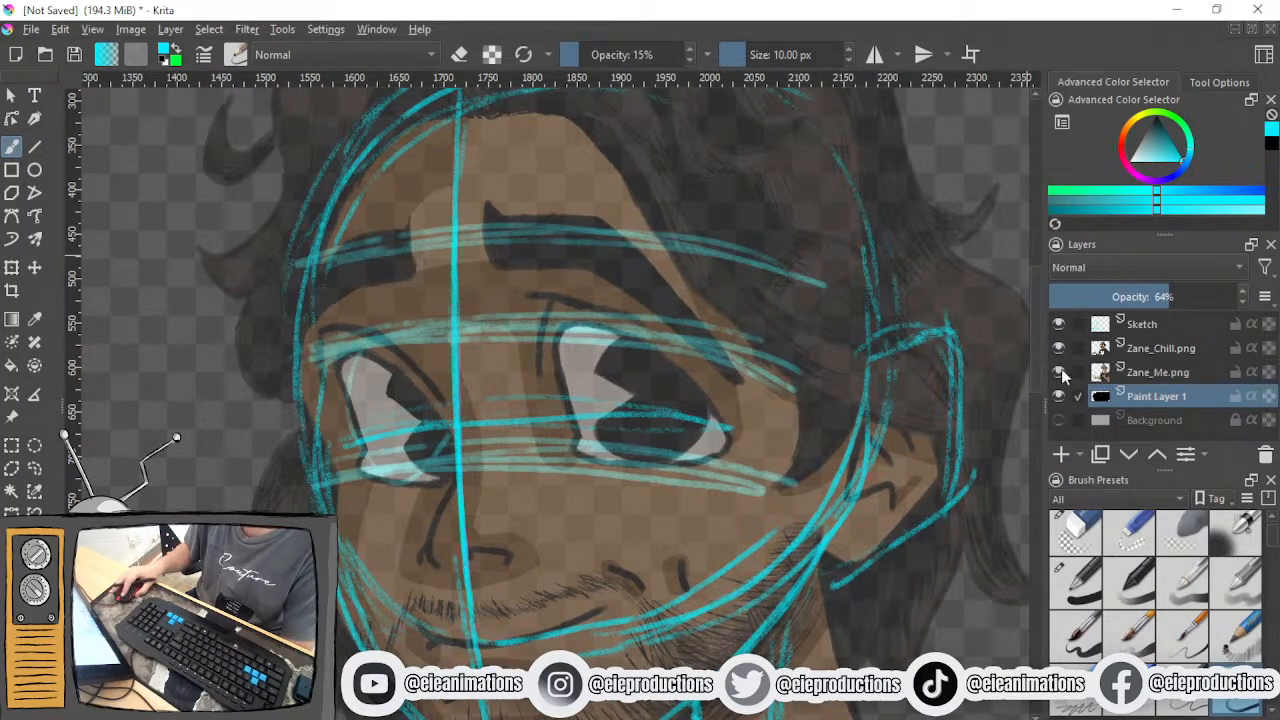
key("minus")
key("minus")
key("minus")
scroll(462, 360, "up", 6)
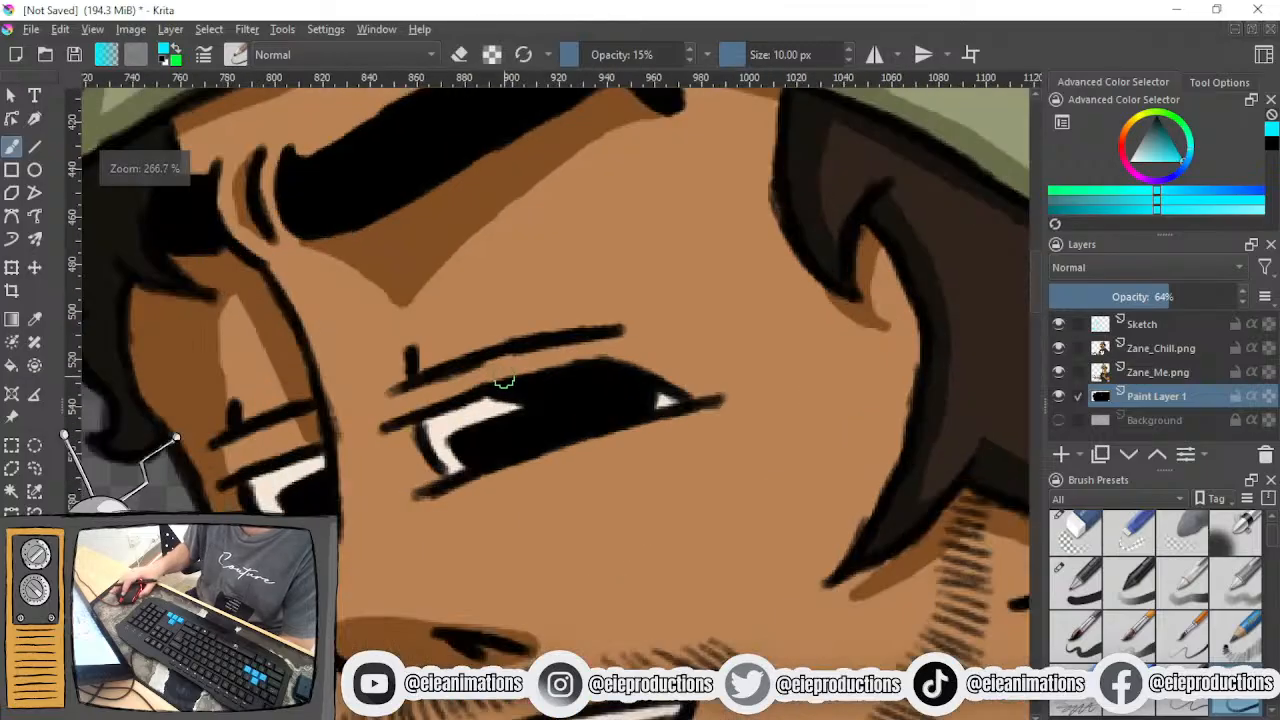
left_click_drag(517, 322, 555, 348)
scroll(555, 348, "down", 4)
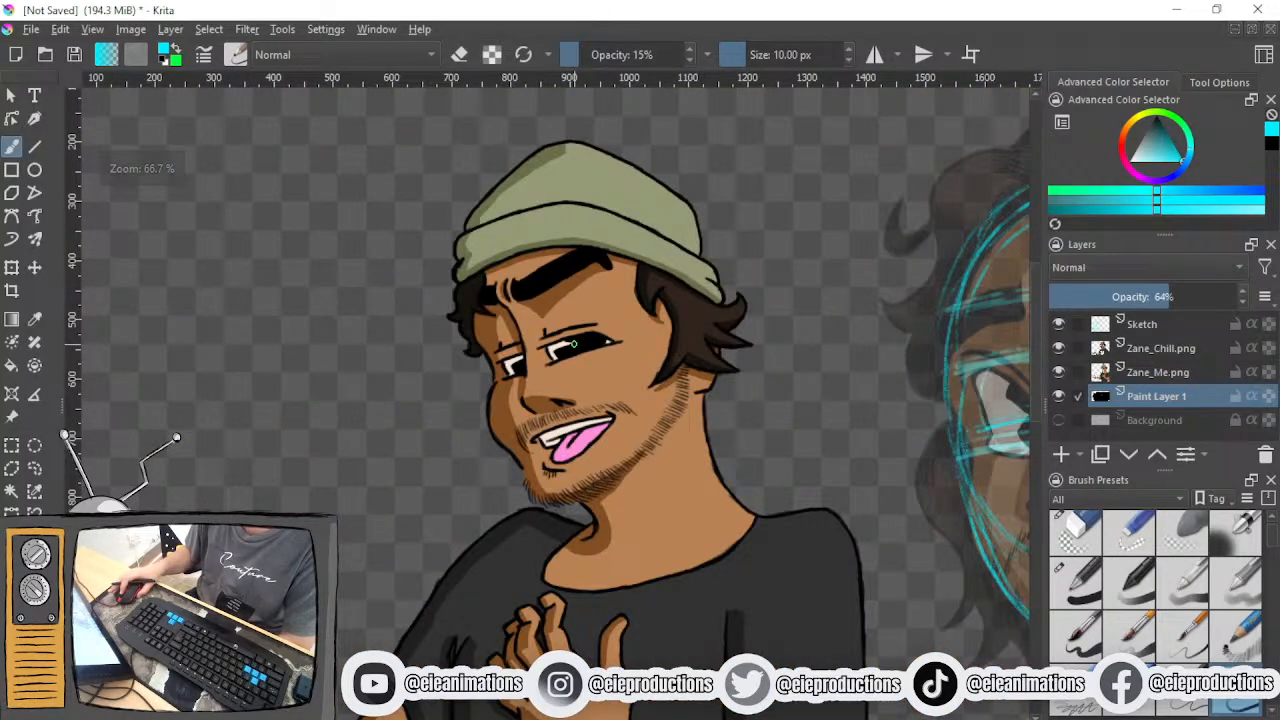
left_click_drag(566, 374, 735, 414)
scroll(523, 394, "down", 1)
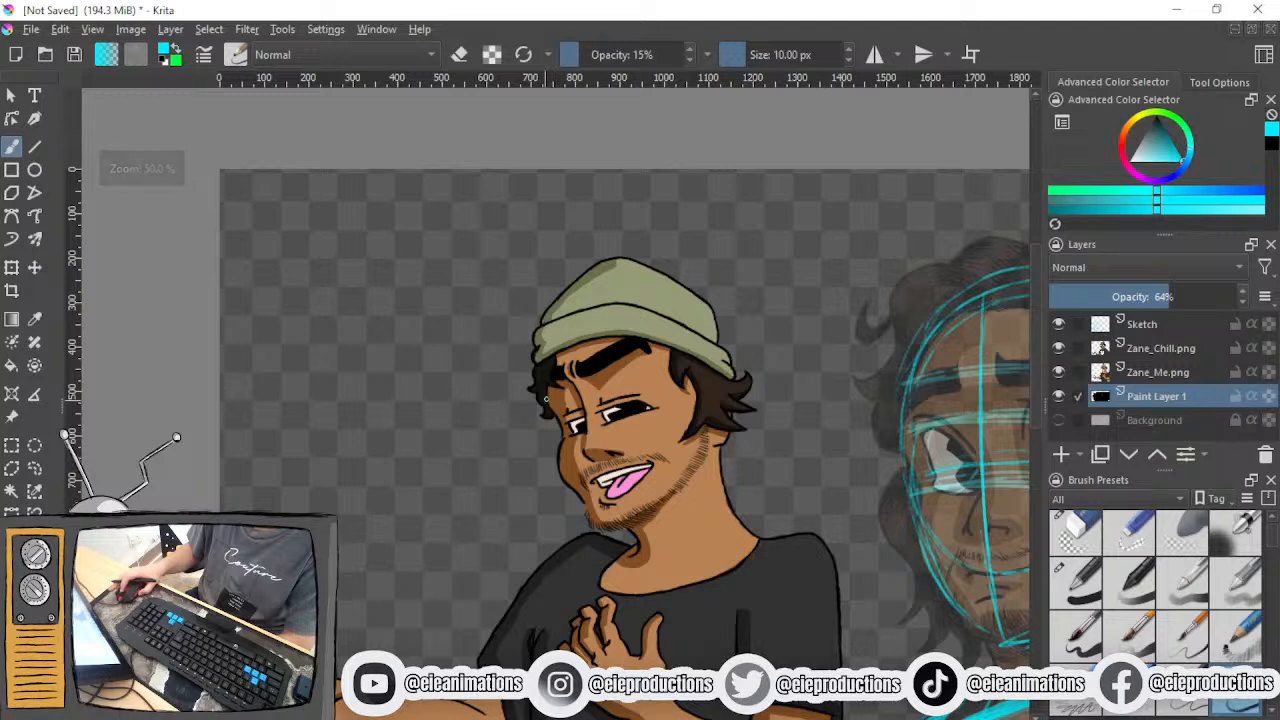
- Sketch a pair of eyebrow shapes on the empty canvas beside the Zane_Me head, the right one angled to a peak
scroll(556, 392, "up", 1)
left_click_drag(563, 392, 619, 342)
scroll(539, 380, "up", 1)
mouse_move(536, 370)
left_mouse_down()
mouse_move(640, 394)
mouse_move(597, 400)
left_mouse_up()
mouse_move(207, 219)
left_mouse_down()
mouse_move(120, 221)
mouse_move(178, 185)
mouse_move(192, 213)
mouse_move(90, 270)
left_mouse_up()
mouse_move(329, 186)
left_mouse_down()
mouse_move(263, 212)
mouse_move(346, 184)
mouse_move(445, 278)
mouse_move(413, 238)
mouse_move(293, 202)
mouse_move(414, 222)
left_mouse_up()
mouse_move(258, 320)
left_mouse_down()
mouse_move(256, 262)
mouse_move(259, 294)
left_mouse_up()
mouse_move(226, 256)
left_mouse_down()
mouse_move(206, 346)
mouse_move(226, 284)
mouse_move(212, 402)
mouse_move(247, 342)
mouse_move(257, 262)
left_mouse_up()
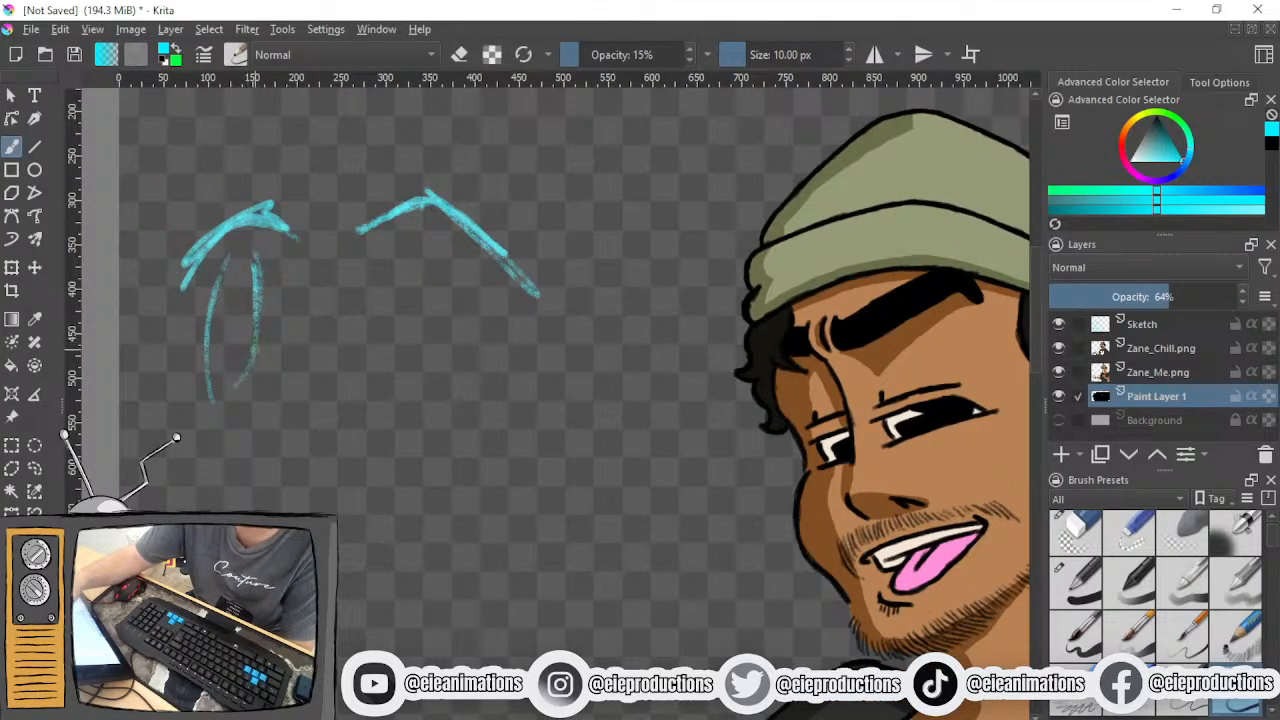
mouse_move(412, 268)
left_mouse_down()
mouse_move(398, 372)
mouse_move(455, 368)
mouse_move(400, 266)
mouse_move(488, 370)
mouse_move(402, 396)
mouse_move(472, 330)
mouse_move(370, 386)
mouse_move(356, 340)
left_mouse_up()
left_click_drag(478, 314, 470, 386)
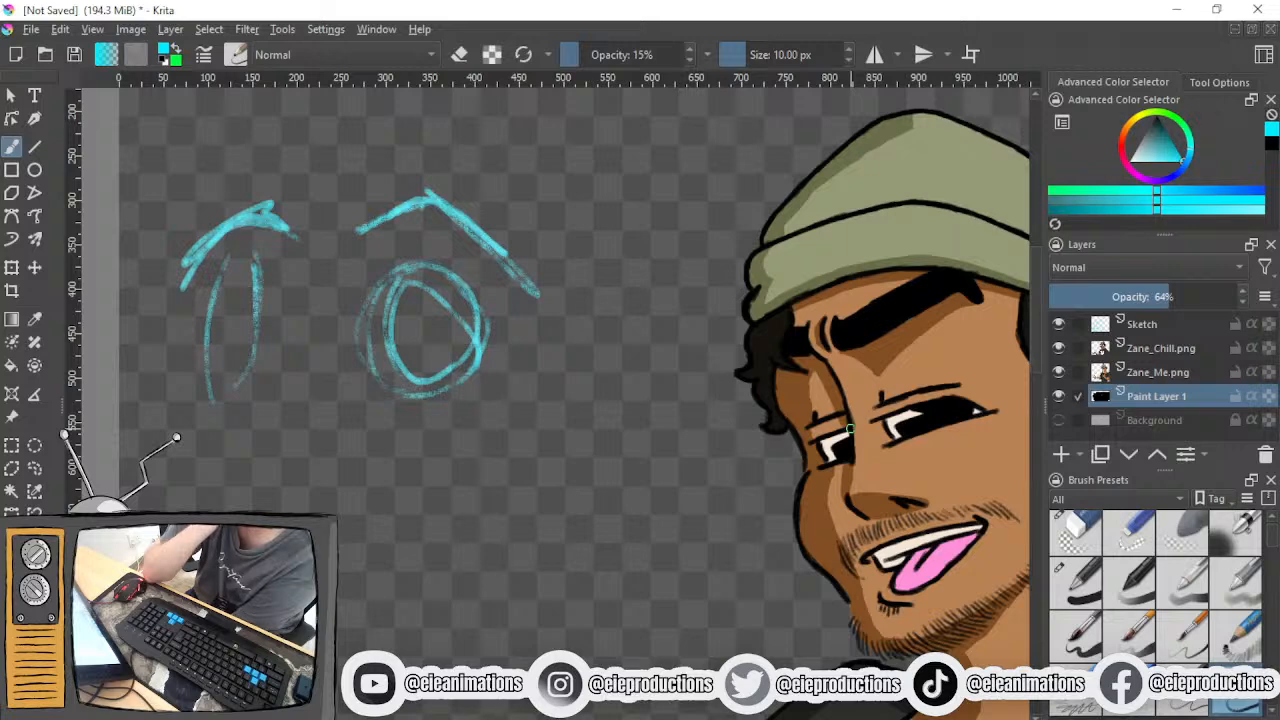
left_click_drag(435, 256, 384, 366)
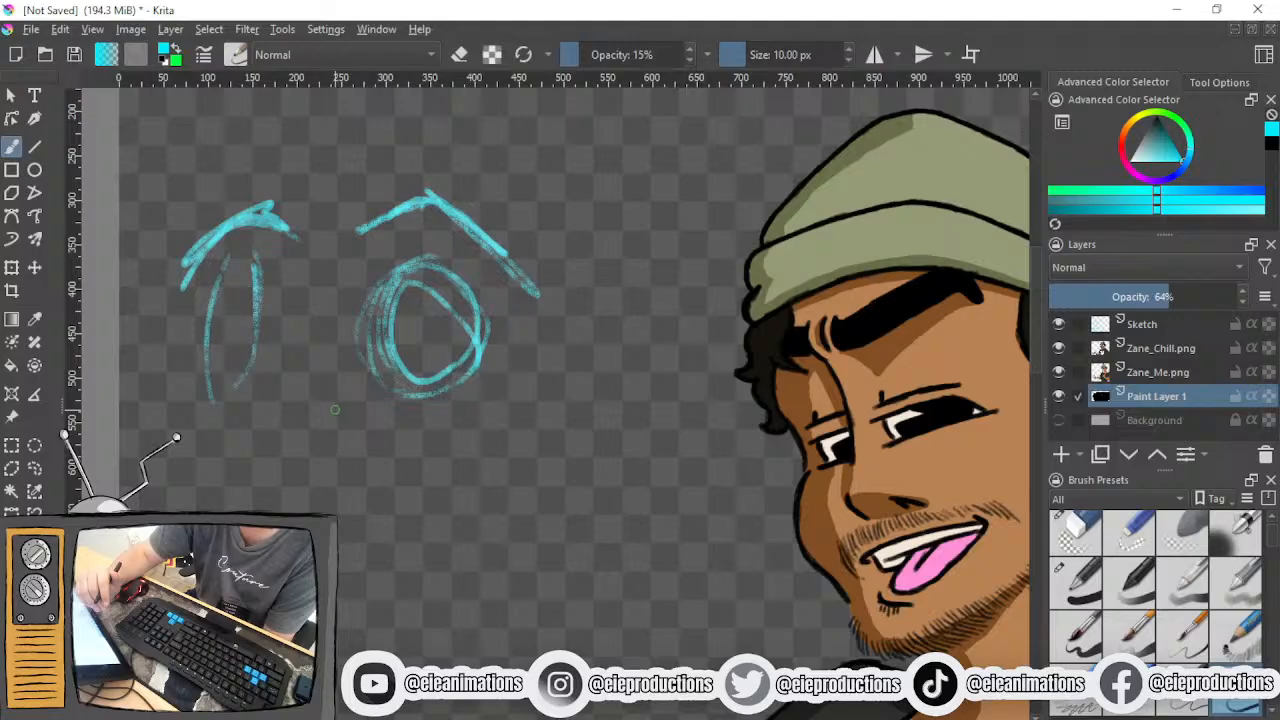
left_click_drag(435, 257, 374, 393)
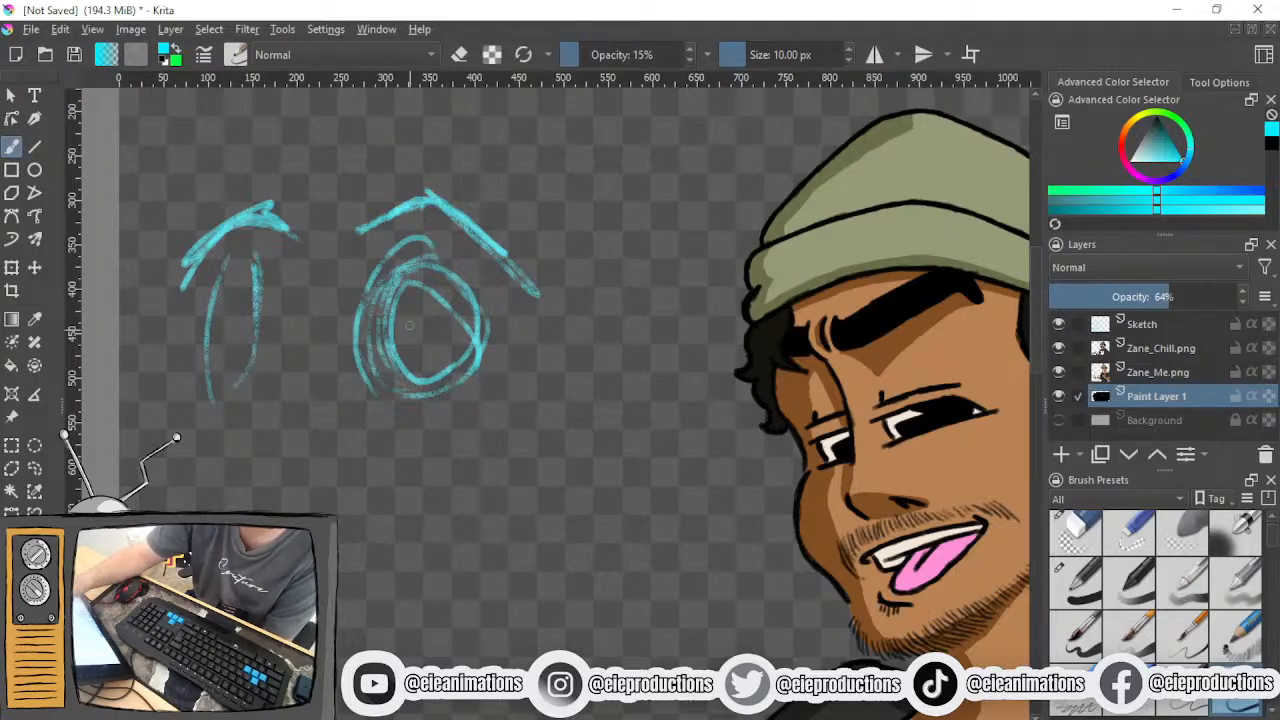
mouse_move(457, 378)
left_mouse_down()
mouse_move(465, 304)
mouse_move(409, 246)
left_mouse_up()
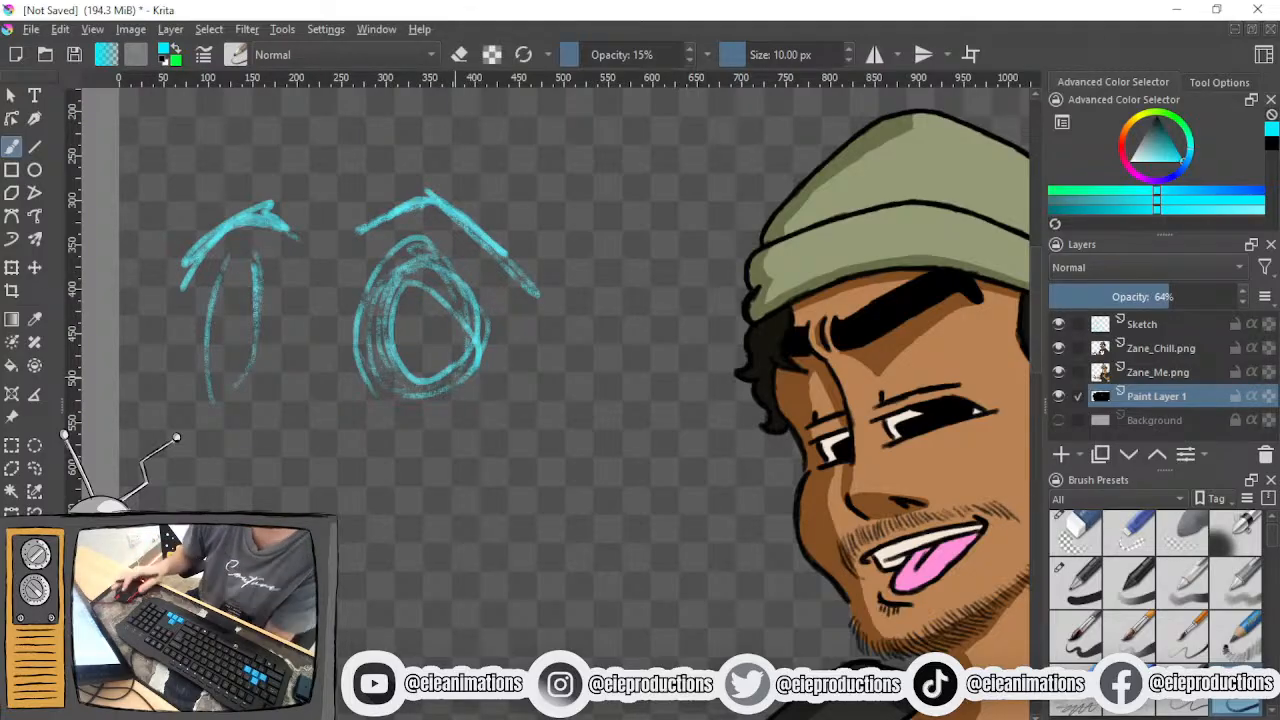
key("ctrl+z")
key("ctrl+z")
key("ctrl+z")
key("ctrl+z")
key("ctrl+z")
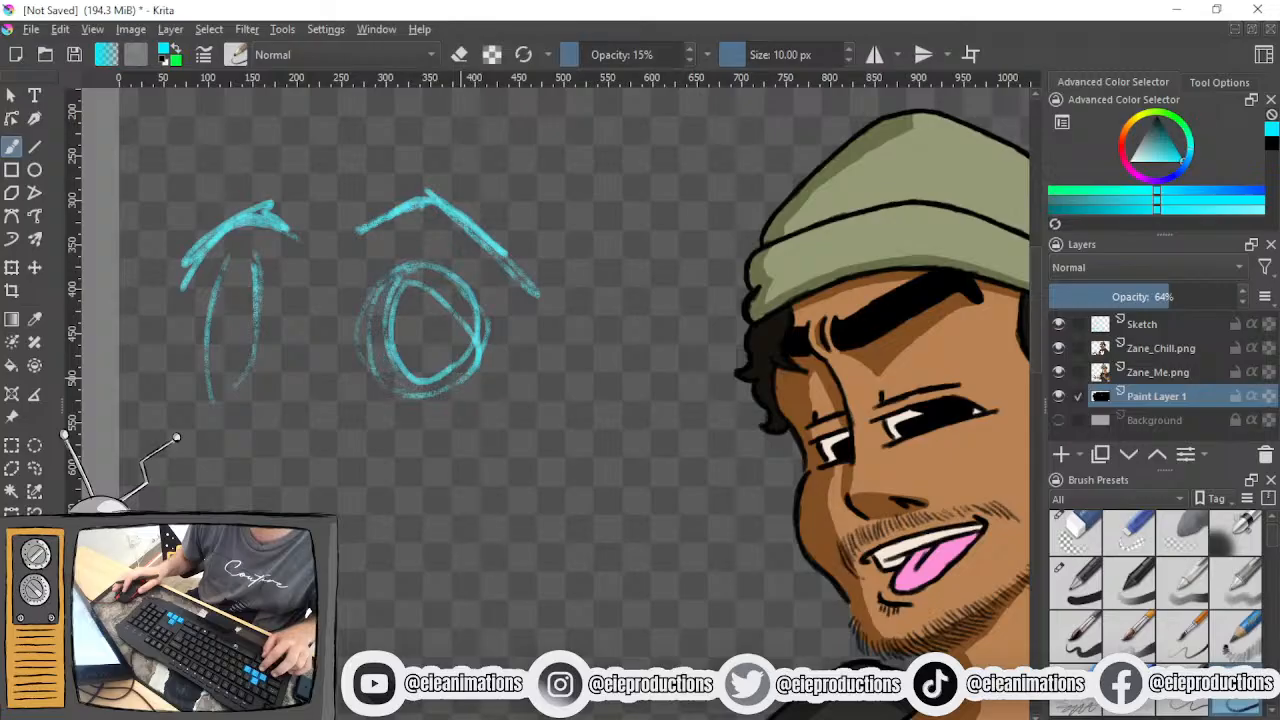
key("ctrl+z")
key("ctrl+z")
key("ctrl+z")
key("ctrl+z")
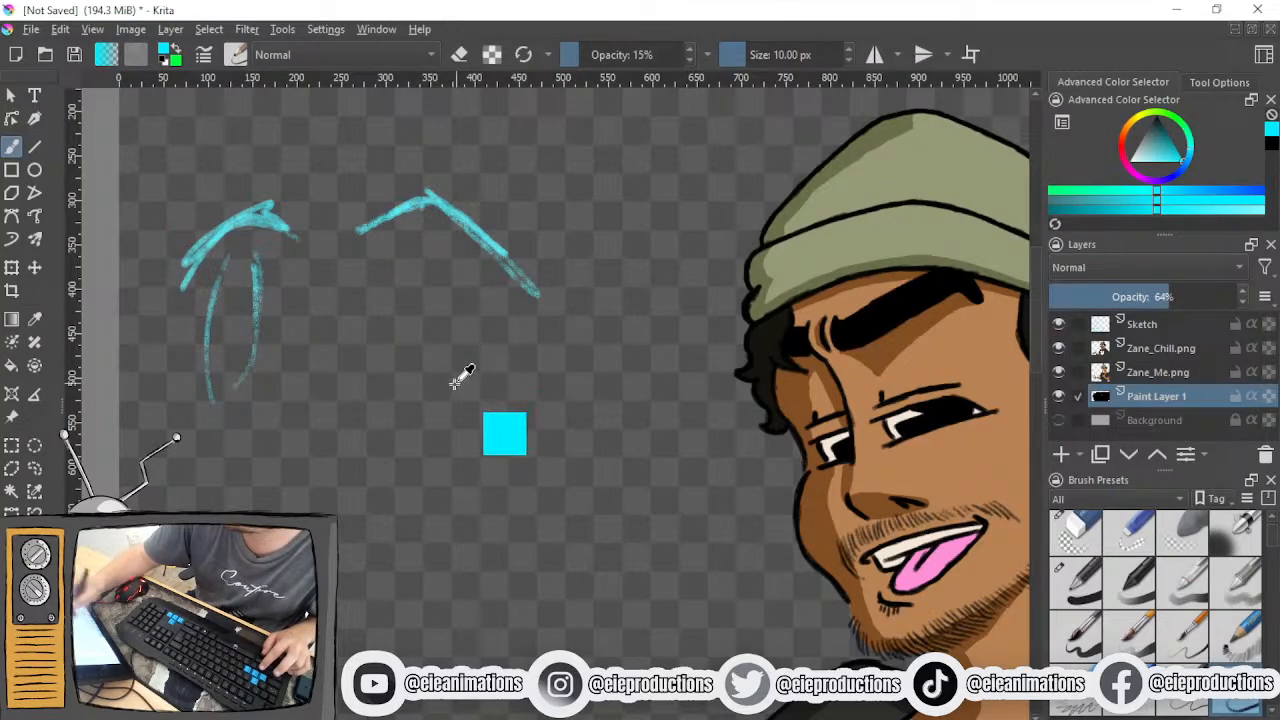
key("ctrl+z")
key("ctrl+z")
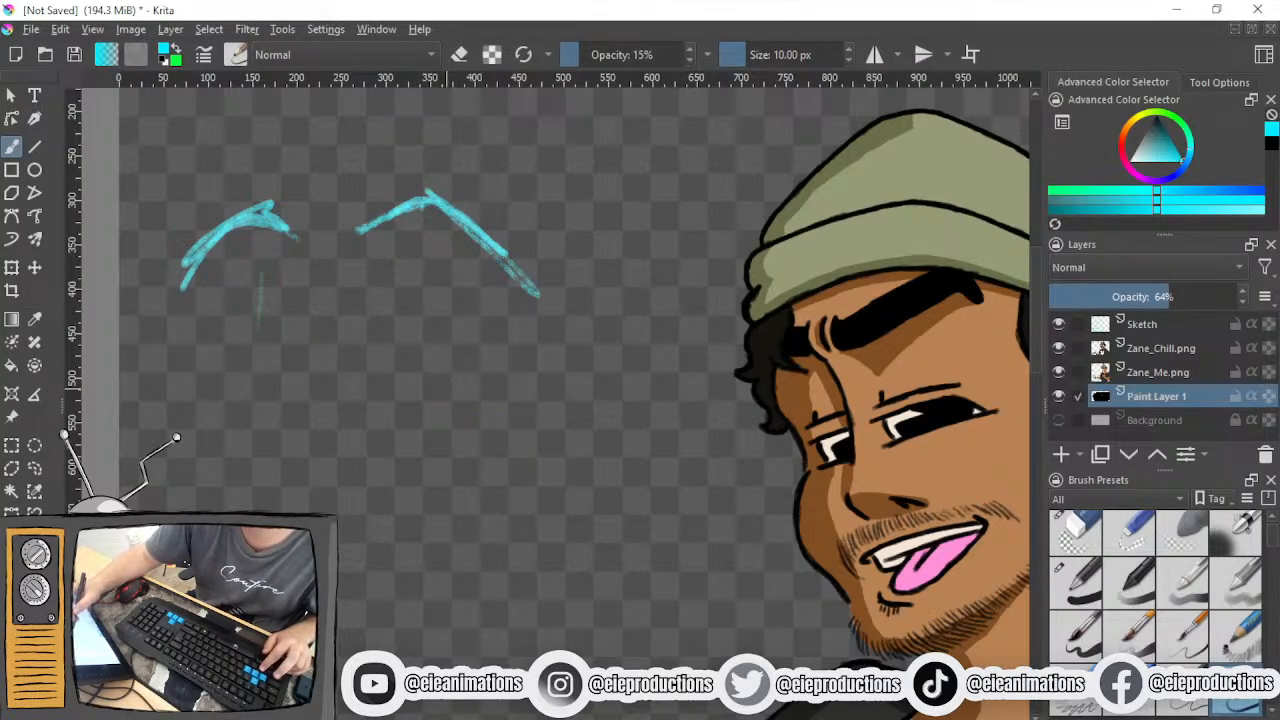
- Sketch a narrow oval left eye and a wider rounded right eye beneath the practice eyebrows
mouse_move(232, 334)
left_mouse_down()
mouse_move(250, 430)
mouse_move(218, 425)
left_mouse_up()
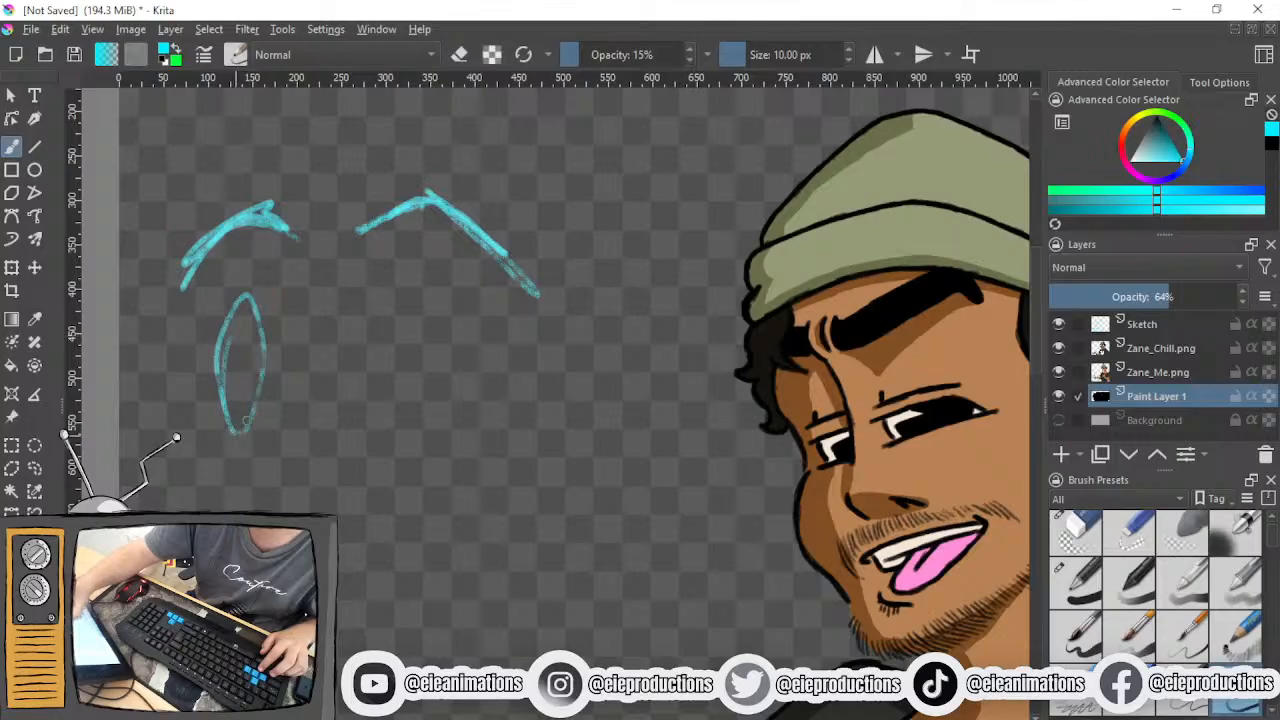
mouse_move(400, 322)
left_mouse_down()
mouse_move(418, 418)
mouse_move(445, 345)
mouse_move(398, 430)
mouse_move(420, 428)
mouse_move(475, 365)
mouse_move(418, 306)
mouse_move(375, 318)
left_mouse_up()
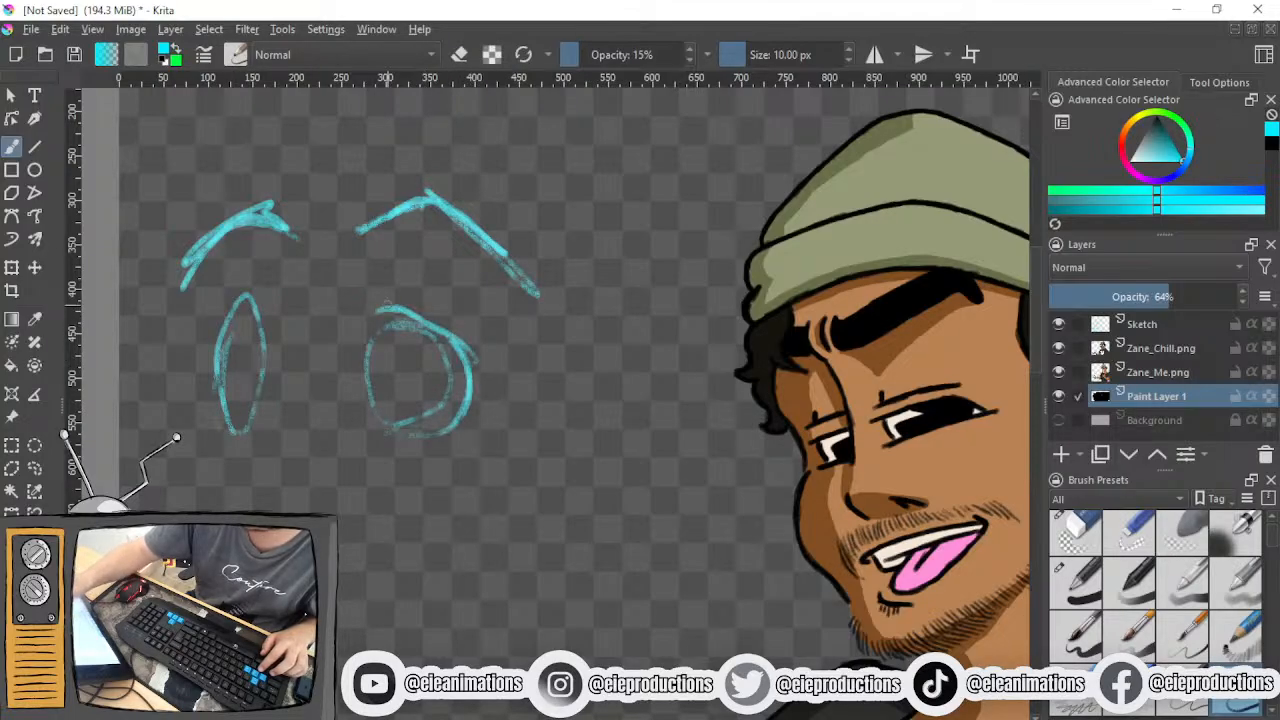
mouse_move(372, 420)
left_mouse_down()
mouse_move(366, 330)
mouse_move(362, 405)
mouse_move(394, 302)
left_mouse_up()
- Return to the construction head and hide the Zane_Chill.png reference layer
scroll(424, 293, "down", 2)
left_click_drag(820, 319, 751, 300)
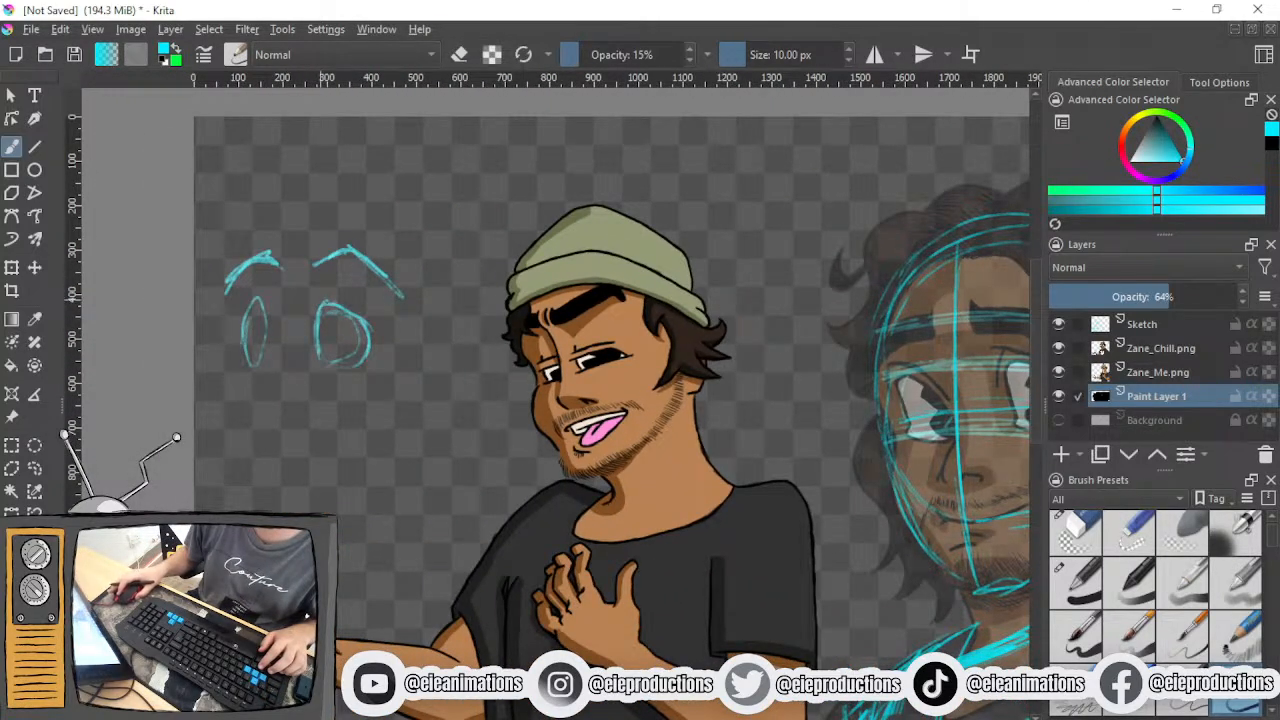
left_click_drag(950, 303, 647, 350)
scroll(748, 390, "up", 1)
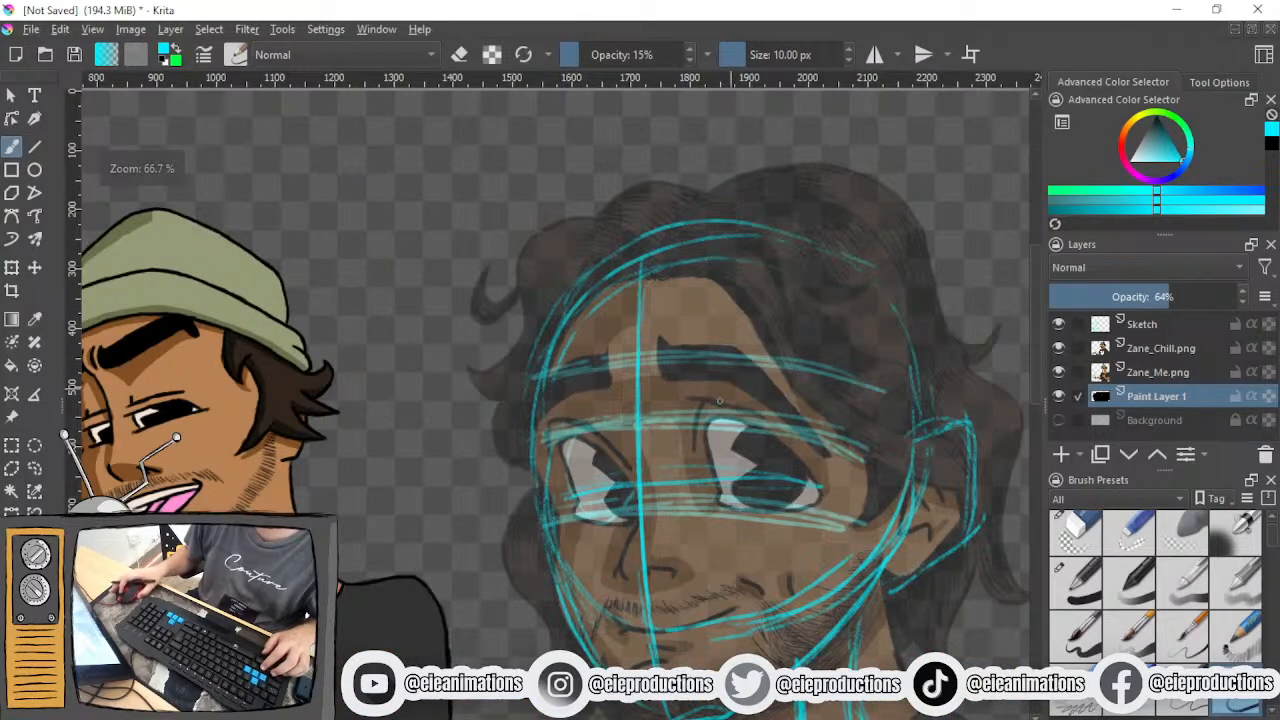
left_click_drag(664, 400, 478, 342)
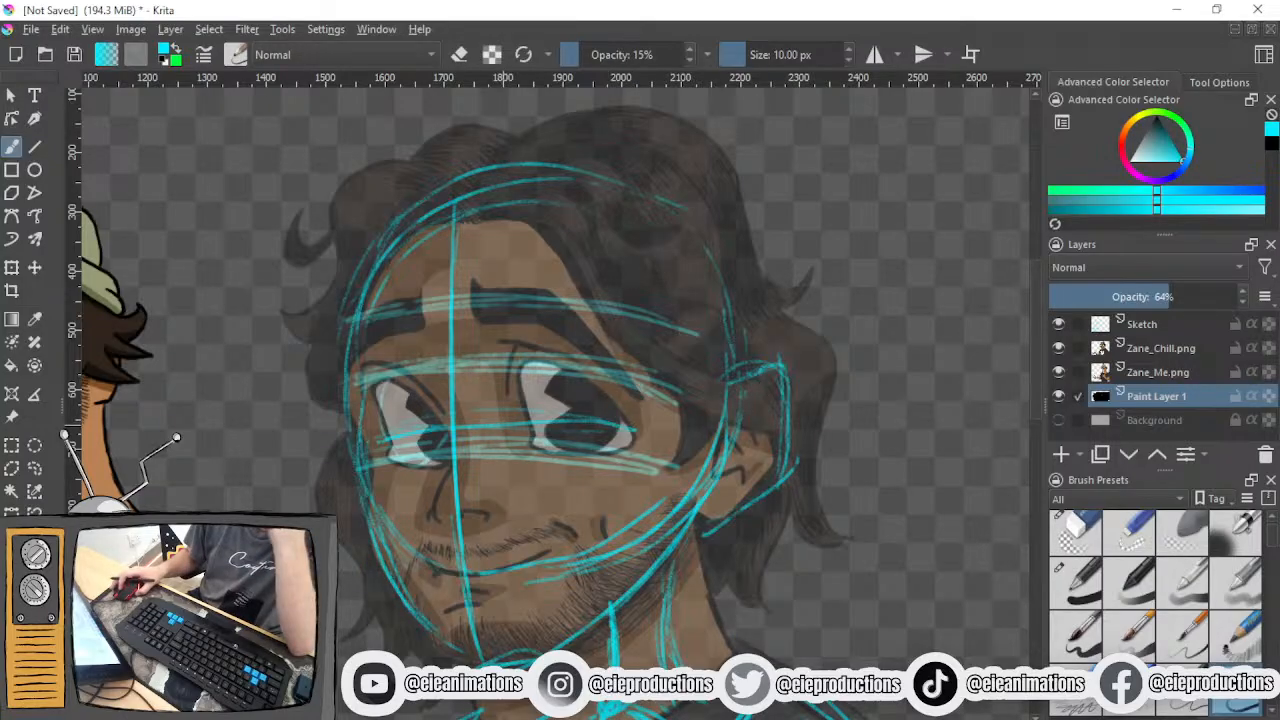
scroll(494, 420, "up", 2)
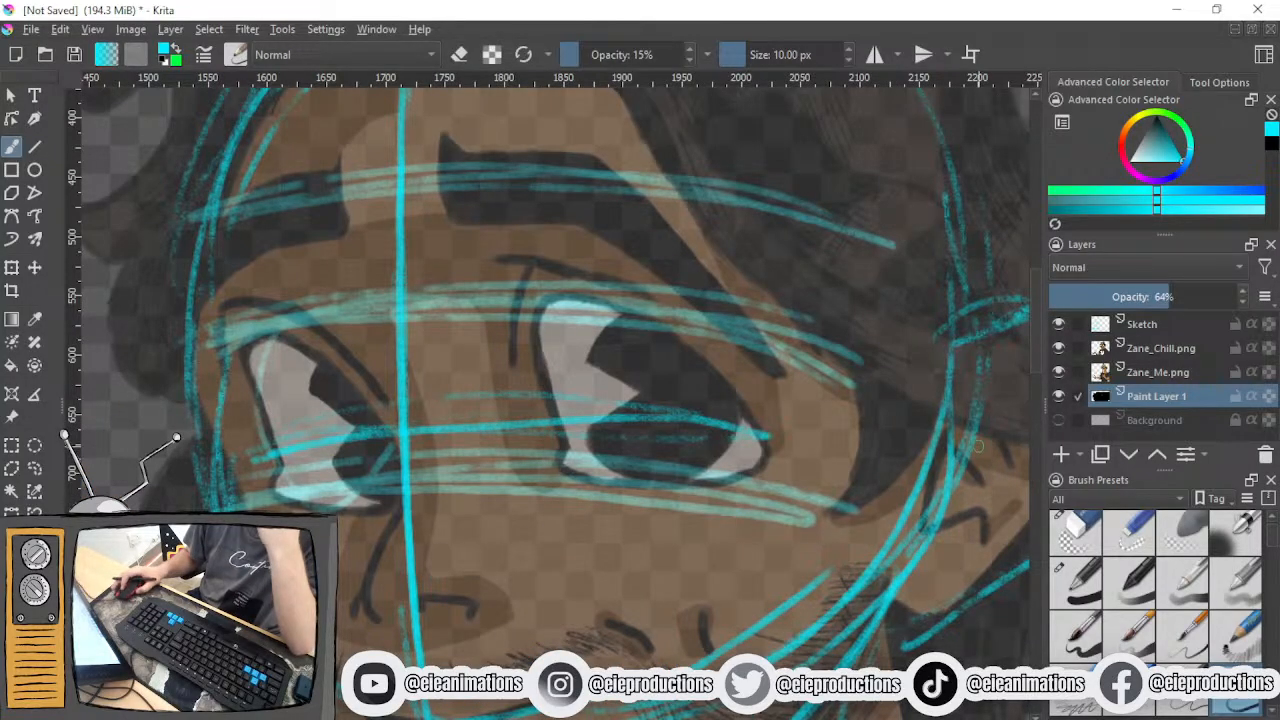
left_click(1060, 373)
left_click(1058, 372)
left_click(1058, 348)
- Sketch the left face contour from the brow guideline down past the eye guidelines with overlapping strokes
left_click_drag(754, 420, 794, 431)
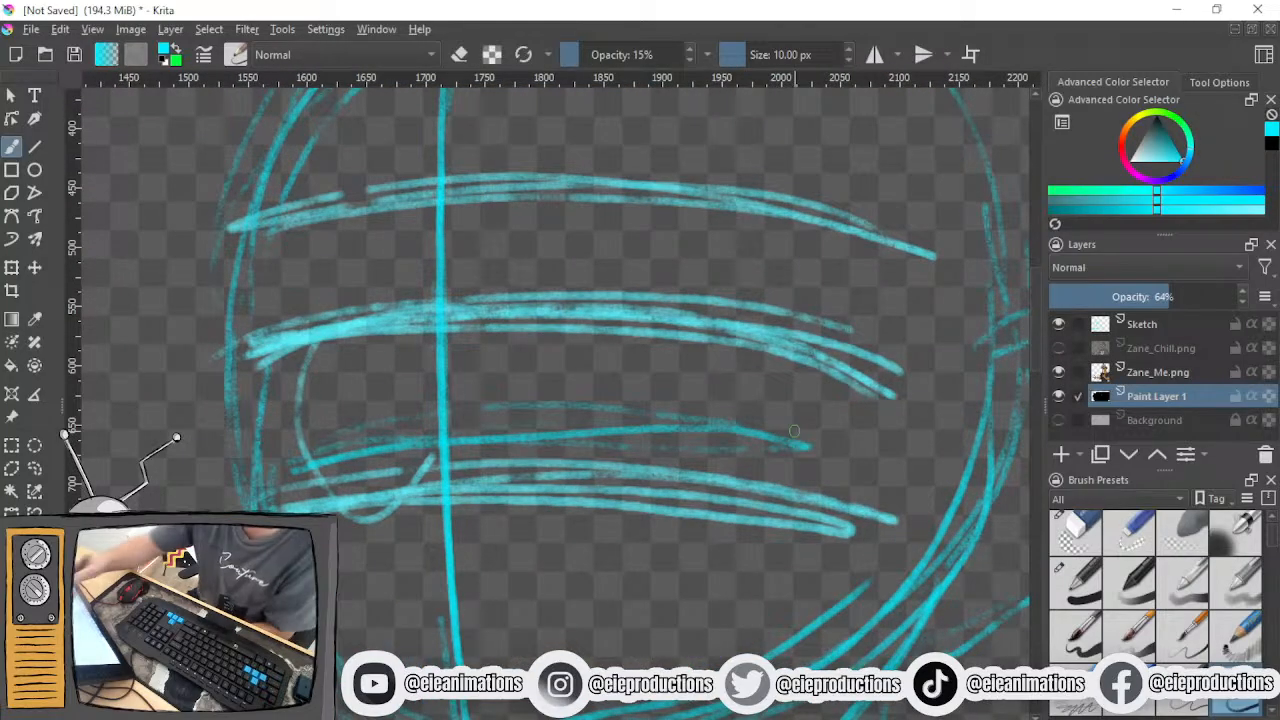
mouse_move(224, 245)
left_mouse_down()
mouse_move(277, 463)
mouse_move(265, 438)
mouse_move(268, 480)
left_mouse_up()
left_click_drag(266, 418, 254, 370)
left_click_drag(232, 282, 258, 492)
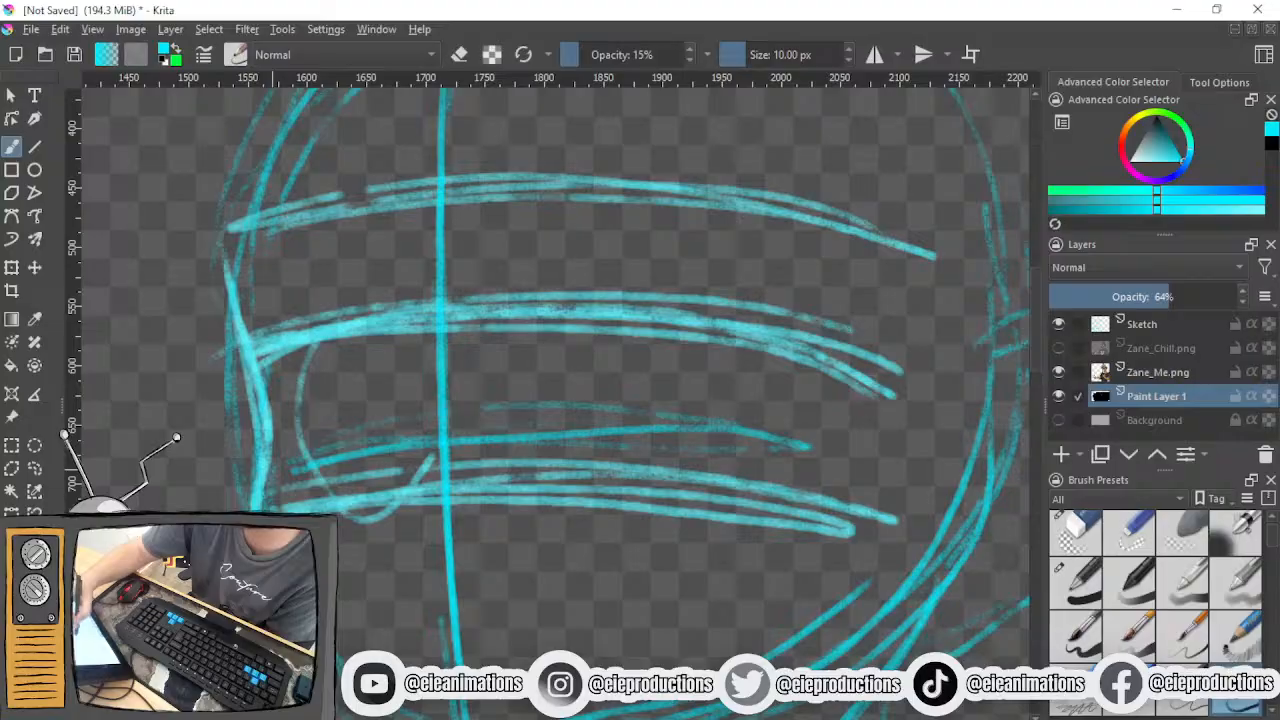
- Extend the left face contour from the lower eye guideline down the cheek toward the jaw with repeated strokes
mouse_move(300, 570)
left_mouse_down()
mouse_move(324, 335)
mouse_move(271, 345)
mouse_move(334, 508)
left_mouse_up()
left_click_drag(268, 340, 356, 552)
mouse_move(264, 338)
left_mouse_down()
mouse_move(282, 412)
mouse_move(366, 584)
left_mouse_up()
left_click_drag(292, 428, 390, 605)
left_click_drag(281, 418, 389, 608)
- Sketch the lower jawline with overlapping strokes, from the left cheek around the chin and up the right side toward the neck
mouse_move(507, 626)
left_mouse_down()
mouse_move(500, 584)
mouse_move(477, 628)
mouse_move(625, 624)
mouse_move(450, 640)
left_mouse_up()
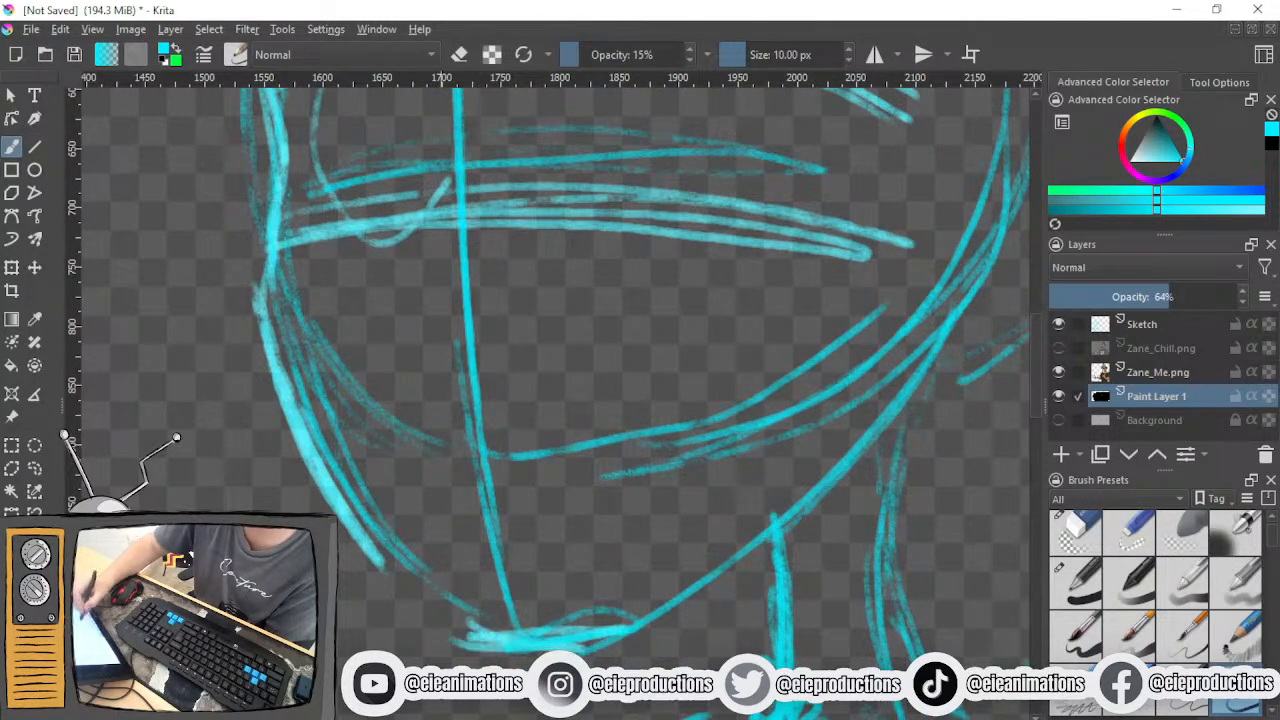
mouse_move(355, 518)
left_mouse_down()
mouse_move(458, 634)
mouse_move(491, 625)
left_mouse_up()
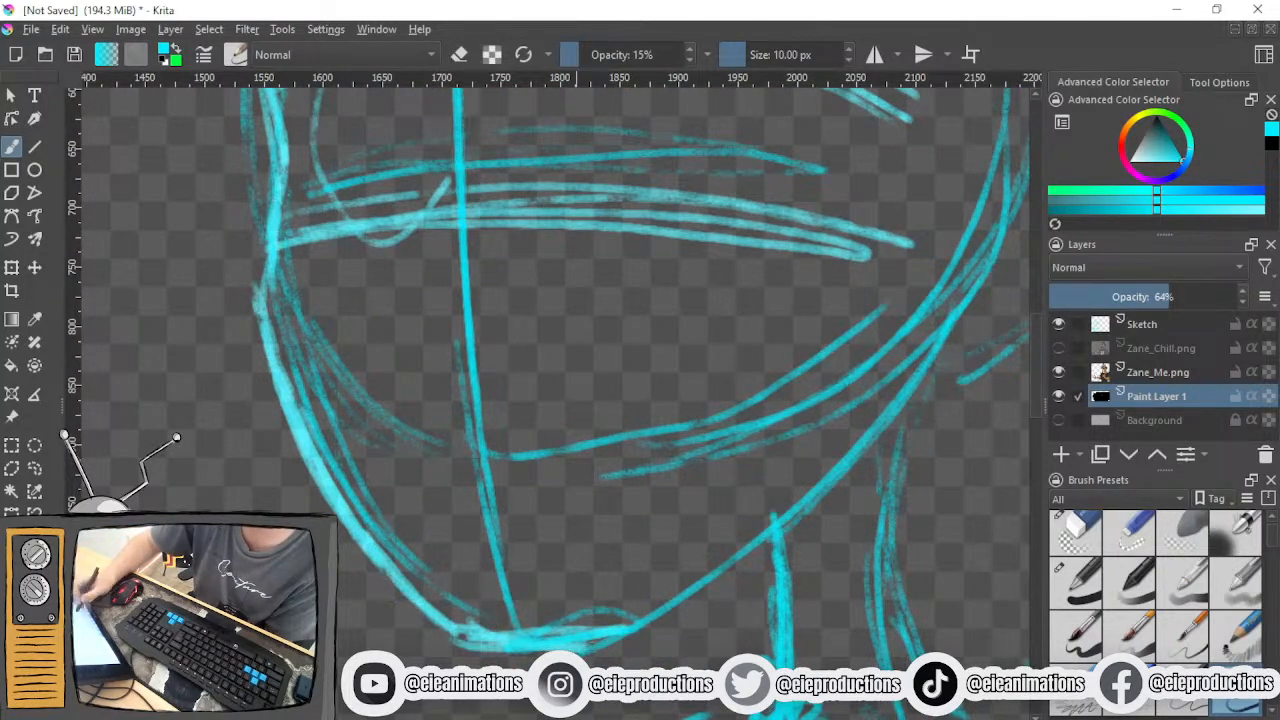
left_click_drag(577, 645, 870, 425)
left_click_drag(836, 464, 620, 608)
left_click_drag(750, 524, 568, 661)
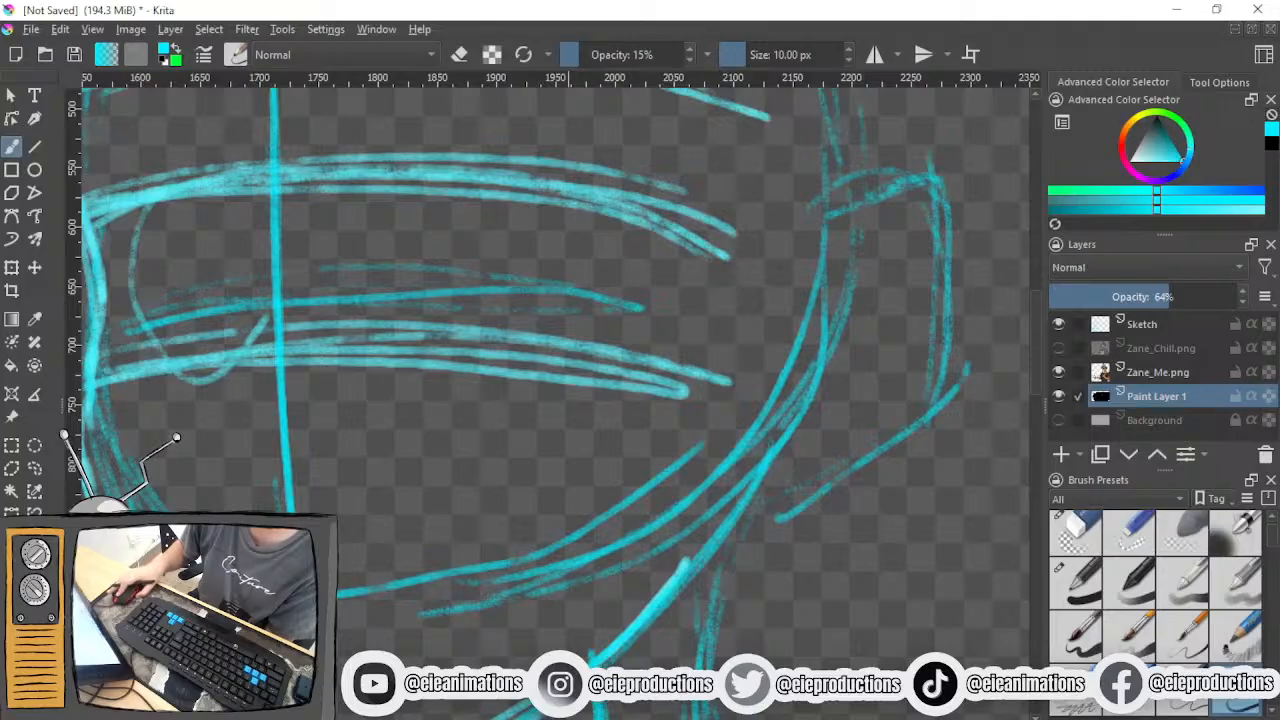
- Reinforce the right jawline from the neck up toward the base of the ear with repeated strokes
left_click_drag(780, 406, 746, 524)
mouse_move(772, 458)
left_mouse_down()
mouse_move(732, 542)
mouse_move(600, 666)
left_mouse_up()
mouse_move(730, 538)
left_mouse_down()
mouse_move(624, 668)
mouse_move(709, 650)
mouse_move(750, 620)
left_mouse_up()
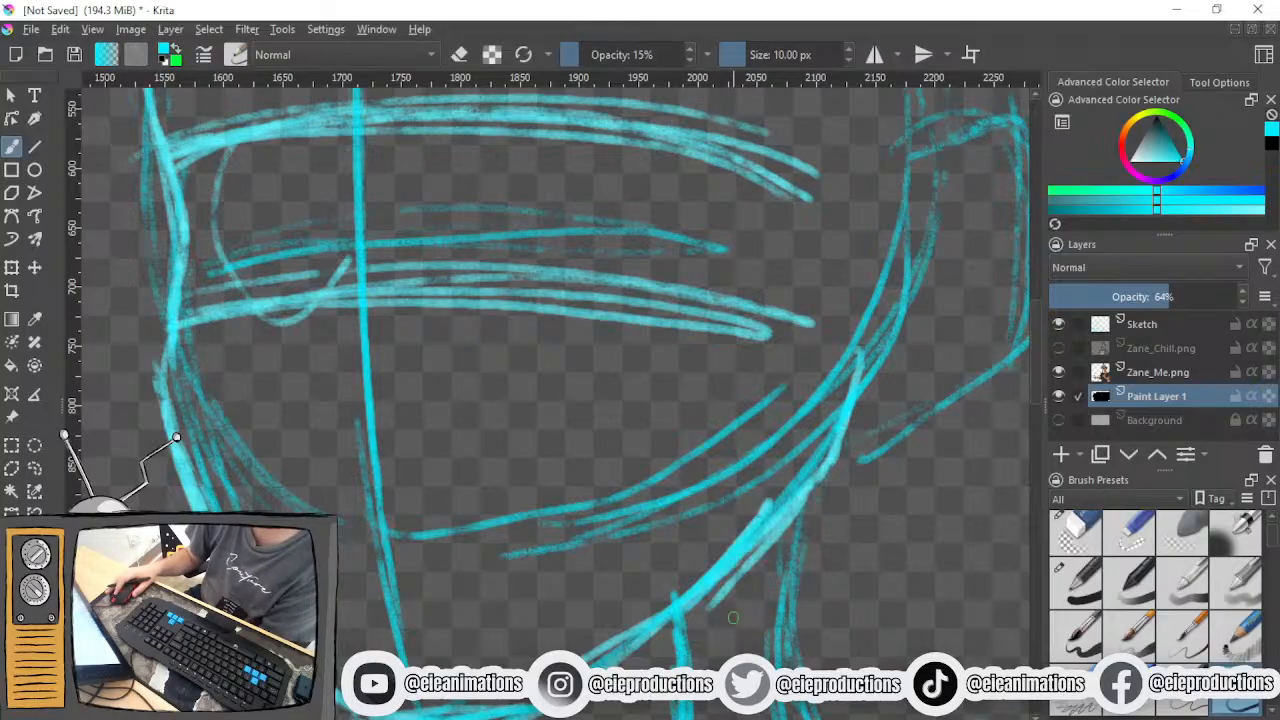
left_click_drag(742, 618, 777, 563)
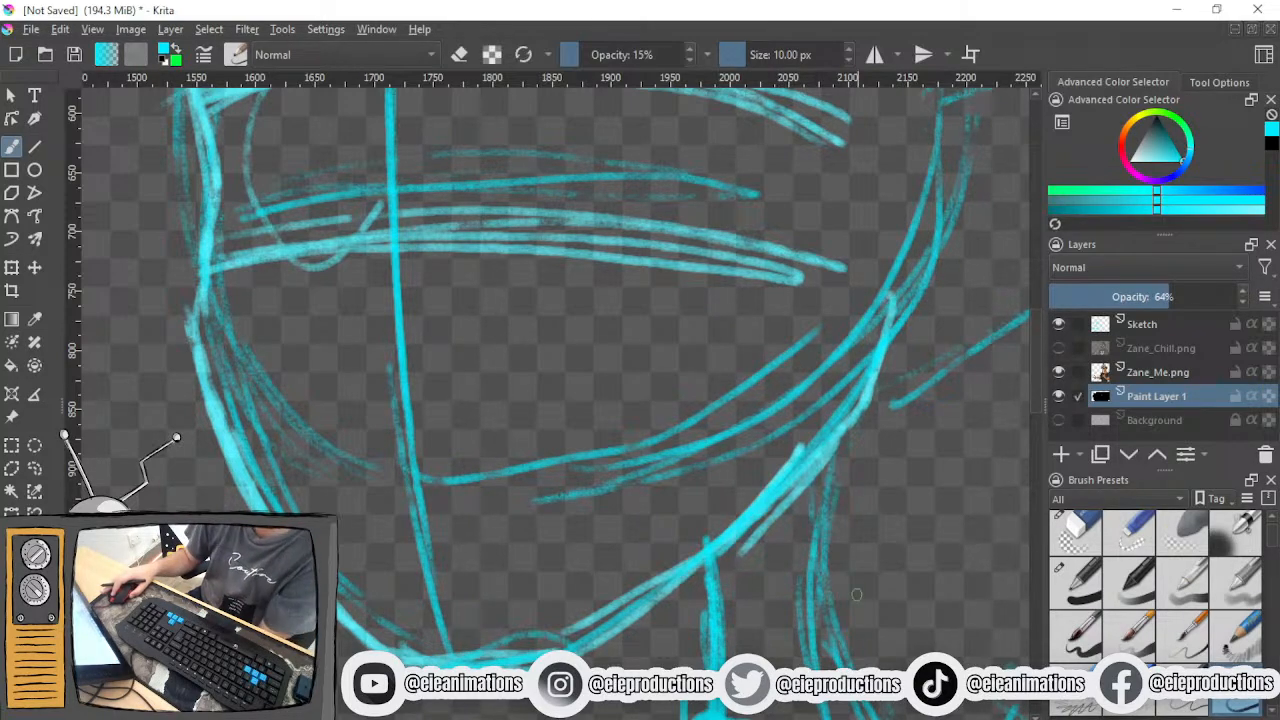
left_click_drag(813, 545, 766, 605)
- Outline the ear on the right of the head and add curved fold lines inside it
scroll(752, 588, "down", 3)
scroll(709, 567, "up", 3)
mouse_move(704, 232)
left_mouse_down()
mouse_move(806, 190)
mouse_move(822, 335)
left_mouse_up()
left_click_drag(810, 210, 808, 350)
left_click_drag(828, 305, 812, 414)
mouse_move(830, 356)
left_mouse_down()
mouse_move(808, 442)
mouse_move(712, 518)
mouse_move(655, 490)
mouse_move(698, 520)
mouse_move(806, 442)
left_mouse_up()
mouse_move(797, 280)
left_mouse_down()
mouse_move(752, 244)
mouse_move(690, 436)
mouse_move(723, 457)
left_mouse_up()
mouse_move(712, 348)
left_mouse_down()
mouse_move(770, 337)
mouse_move(777, 358)
left_mouse_up()
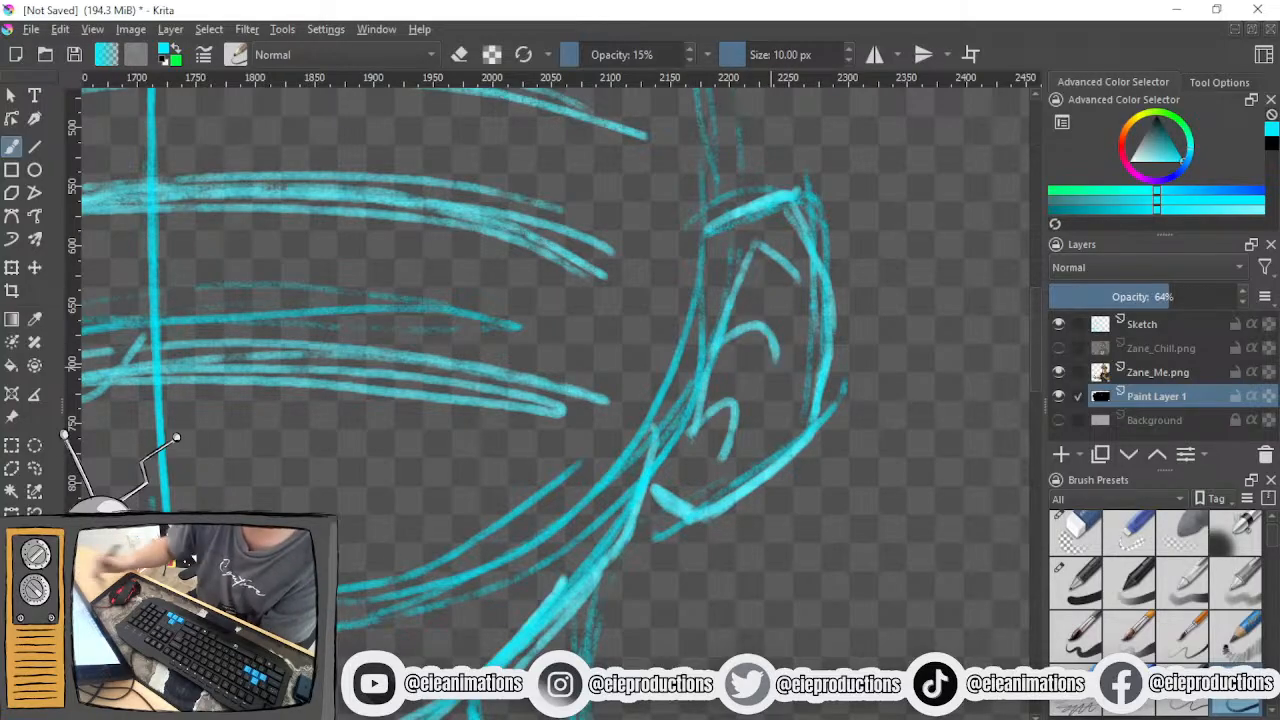
- Undo the two lower curved folds in the ear and redraw them as angular lines
key("ctrl+z")
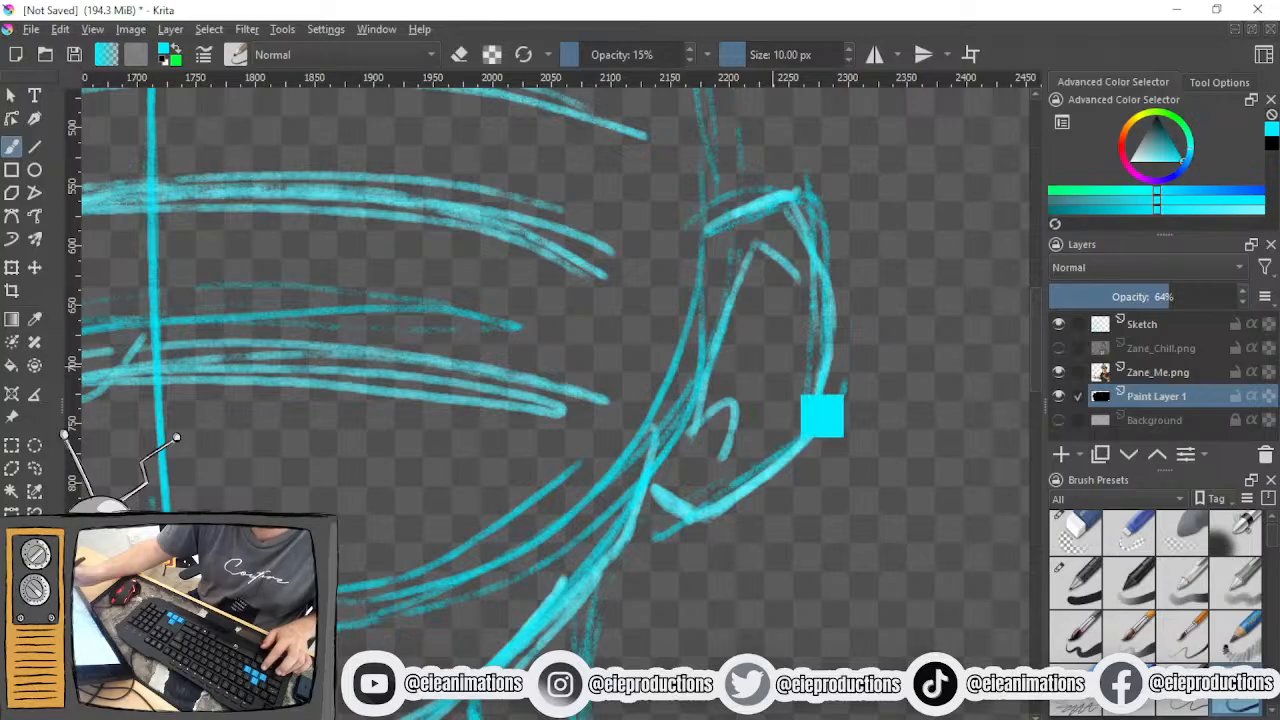
key("ctrl+z")
mouse_move(694, 432)
left_mouse_down()
mouse_move(765, 396)
mouse_move(757, 443)
left_mouse_up()
mouse_move(757, 443)
left_mouse_down()
mouse_move(740, 400)
mouse_move(714, 412)
left_mouse_up()
left_click_drag(716, 344, 780, 324)
mouse_move(780, 324)
left_mouse_down()
mouse_move(728, 338)
mouse_move(779, 326)
left_mouse_up()
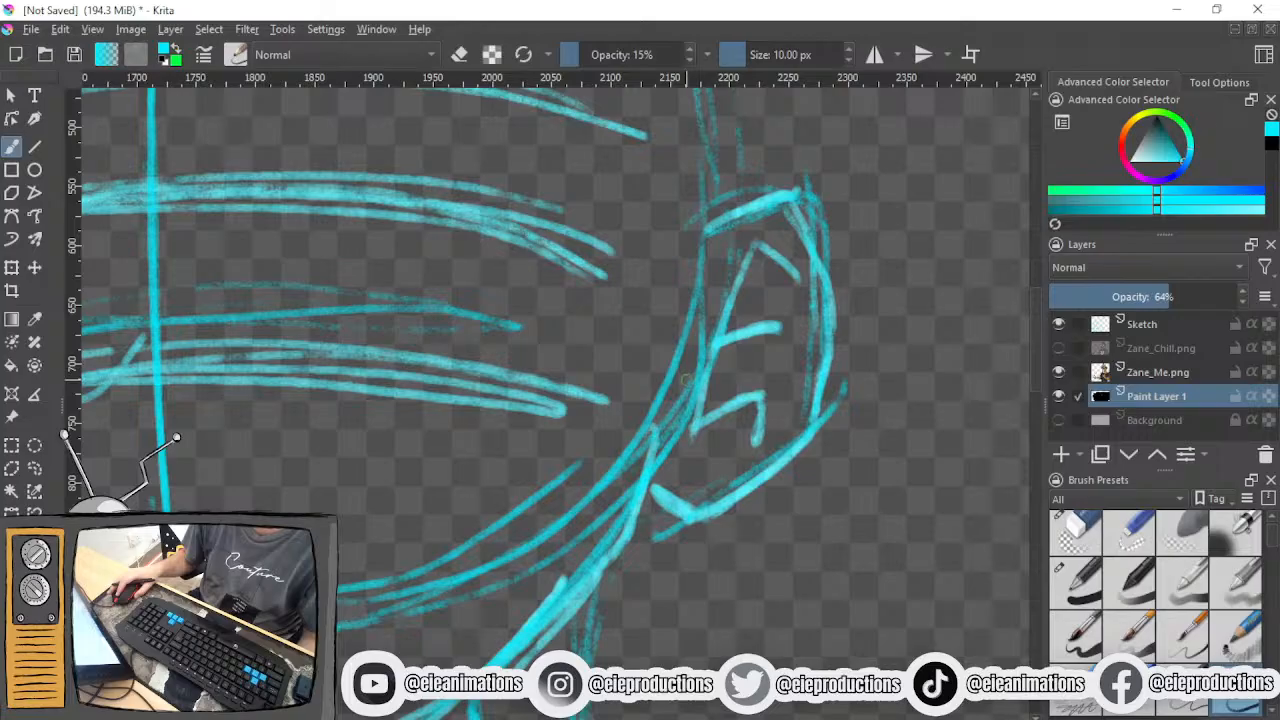
- Sketch a pointed, diamond-shaped practice ear with simple inner fold lines in the empty area right of the head
left_click_drag(696, 395, 456, 403)
mouse_move(660, 415)
left_mouse_down()
mouse_move(462, 435)
mouse_move(945, 331)
left_mouse_up()
scroll(462, 433, "down", 1)
left_click_drag(520, 376, 885, 380)
mouse_move(385, 440)
left_mouse_down()
mouse_move(540, 557)
mouse_move(592, 630)
left_mouse_up()
scroll(642, 436, "down", 2)
mouse_move(702, 446)
left_mouse_down()
mouse_move(386, 404)
mouse_move(356, 413)
left_mouse_up()
scroll(597, 435, "up", 1)
scroll(596, 435, "up", 2)
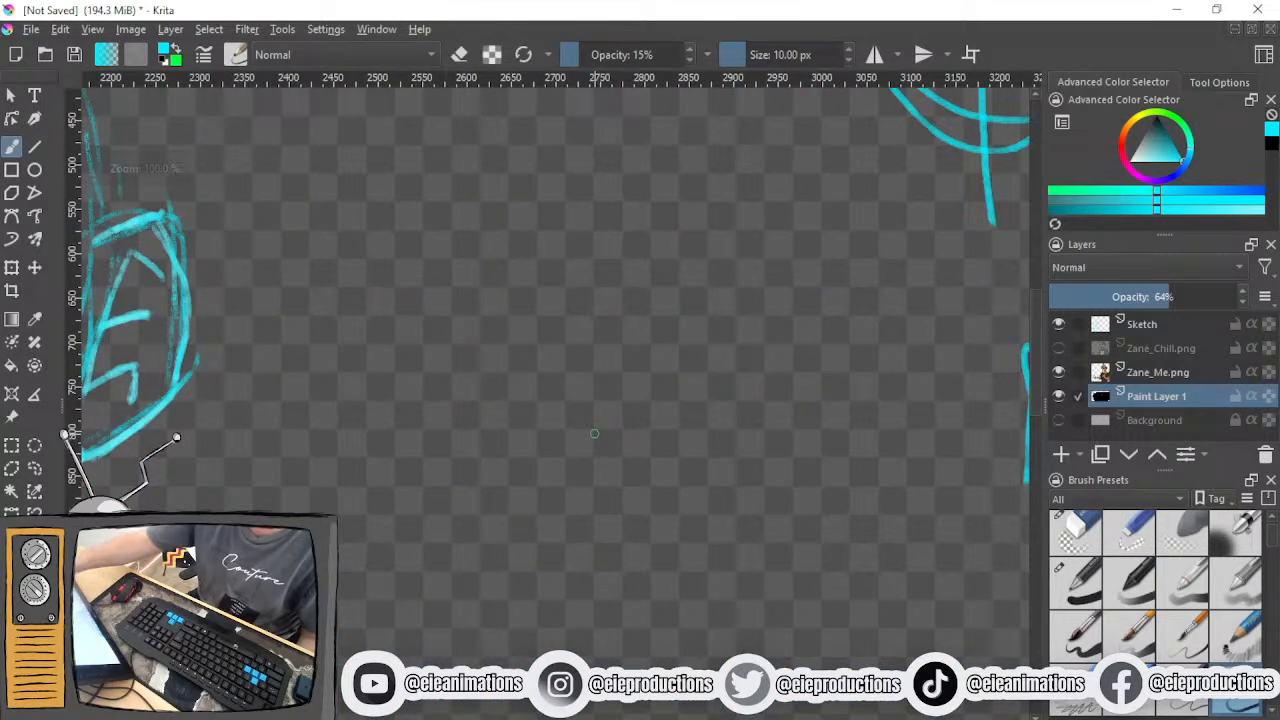
mouse_move(537, 406)
left_mouse_down()
mouse_move(566, 451)
mouse_move(694, 387)
mouse_move(626, 250)
mouse_move(555, 287)
left_mouse_up()
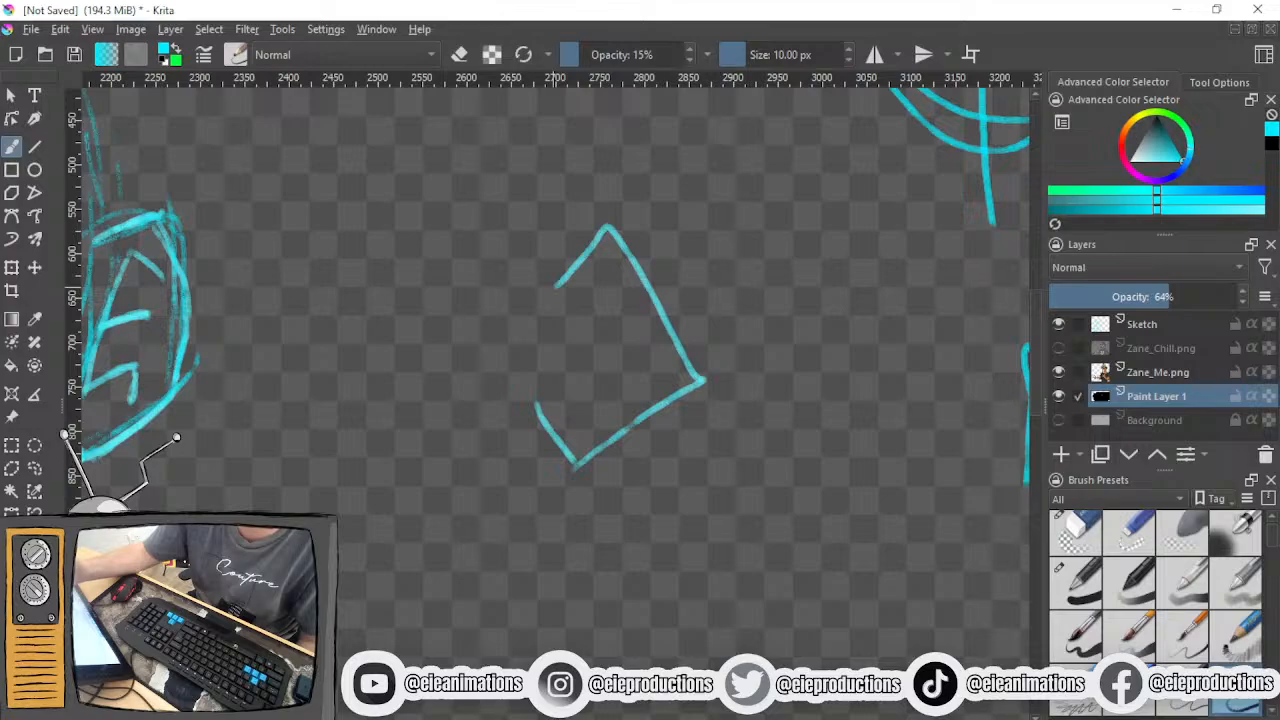
mouse_move(636, 345)
left_mouse_down()
mouse_move(613, 274)
mouse_move(556, 416)
mouse_move(602, 420)
left_mouse_up()
key("ctrl+z")
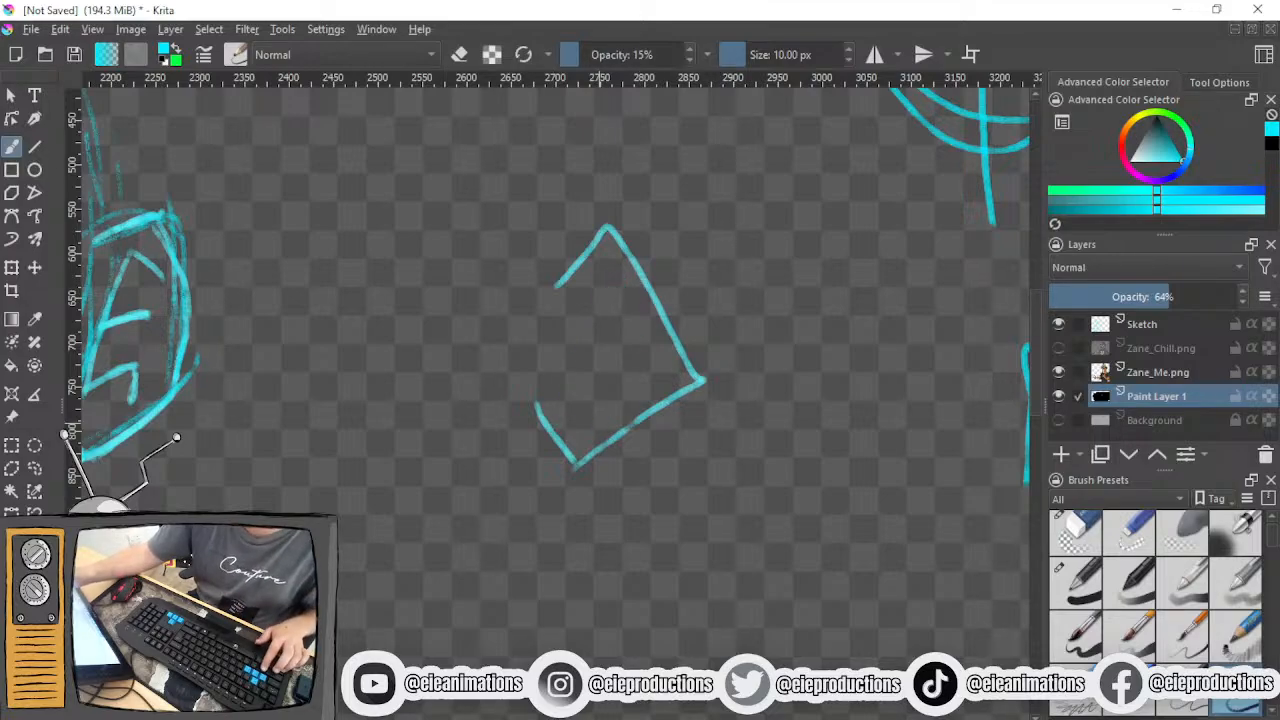
mouse_move(633, 324)
left_mouse_down()
mouse_move(591, 290)
mouse_move(597, 410)
left_mouse_up()
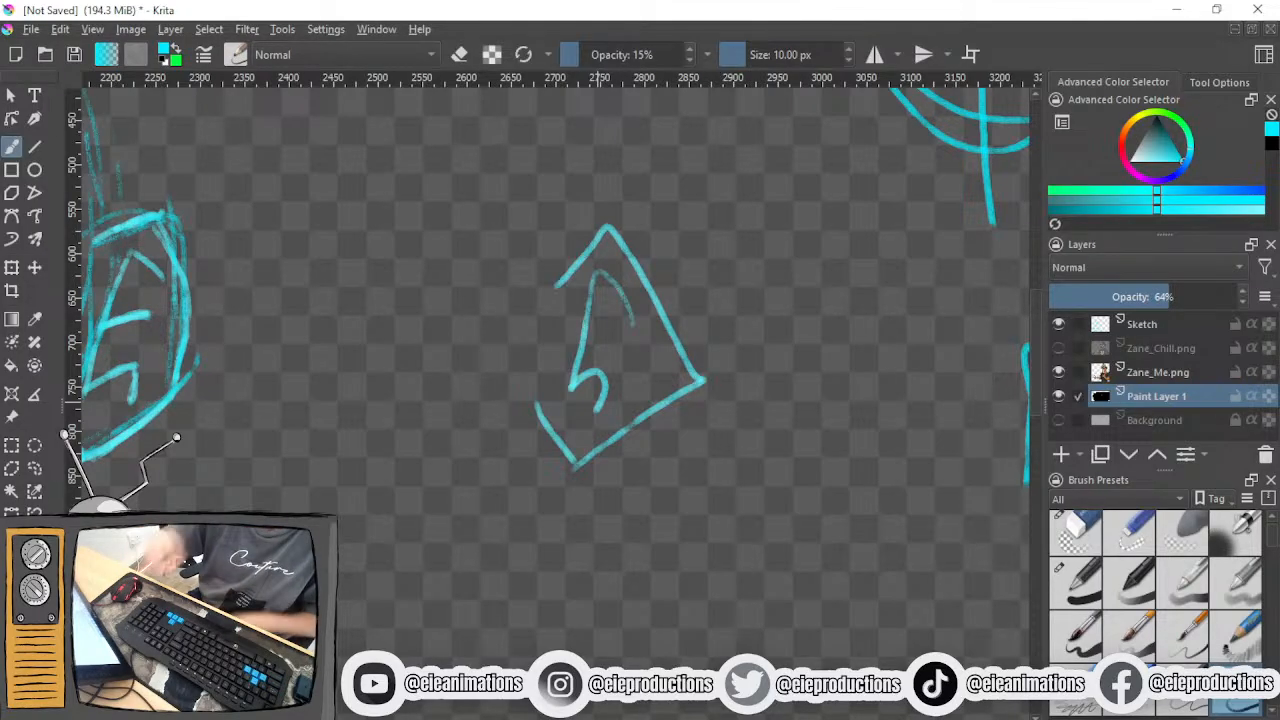
- Start a second practice ear above the diamond-shaped one, drawing its front edge and curved inner folds
scroll(603, 370, "down", 2)
scroll(607, 402, "up", 1)
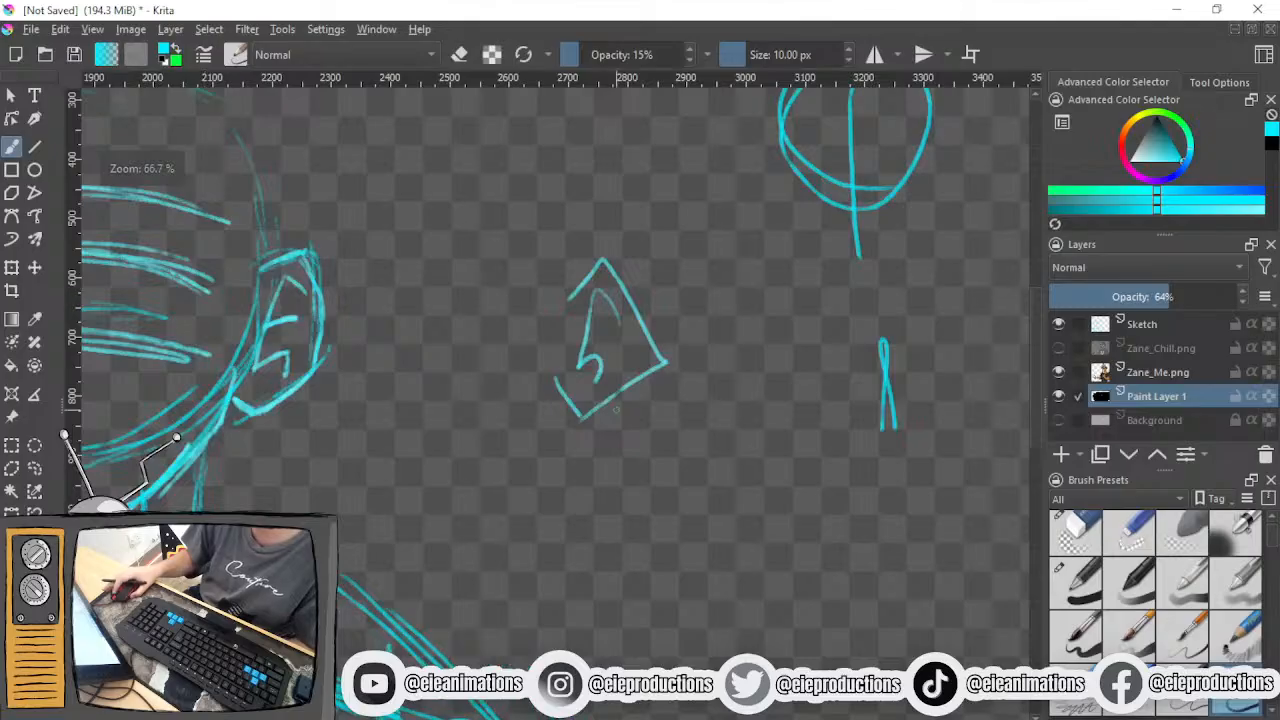
scroll(500, 248, "up", 1)
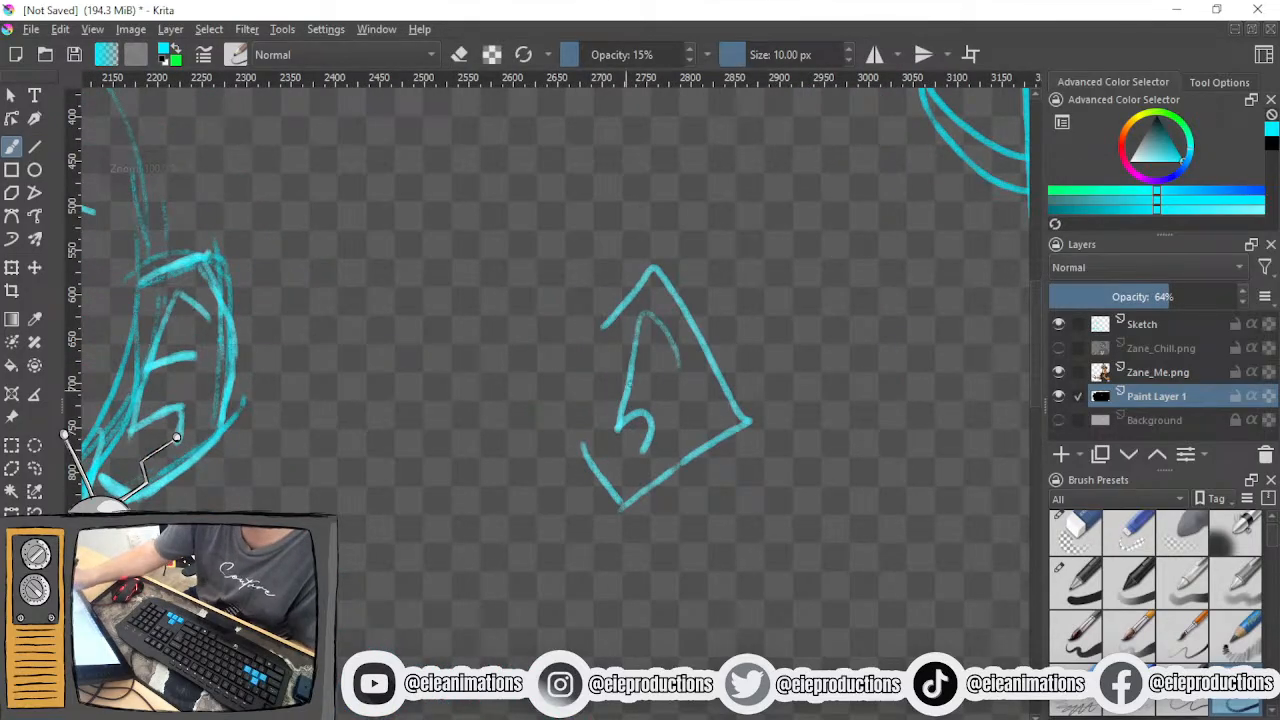
left_click_drag(471, 417, 590, 584)
mouse_move(548, 244)
left_mouse_down()
mouse_move(520, 352)
mouse_move(543, 392)
mouse_move(521, 426)
mouse_move(577, 432)
left_mouse_up()
mouse_move(520, 344)
left_mouse_down()
mouse_move(554, 328)
mouse_move(563, 350)
left_mouse_up()
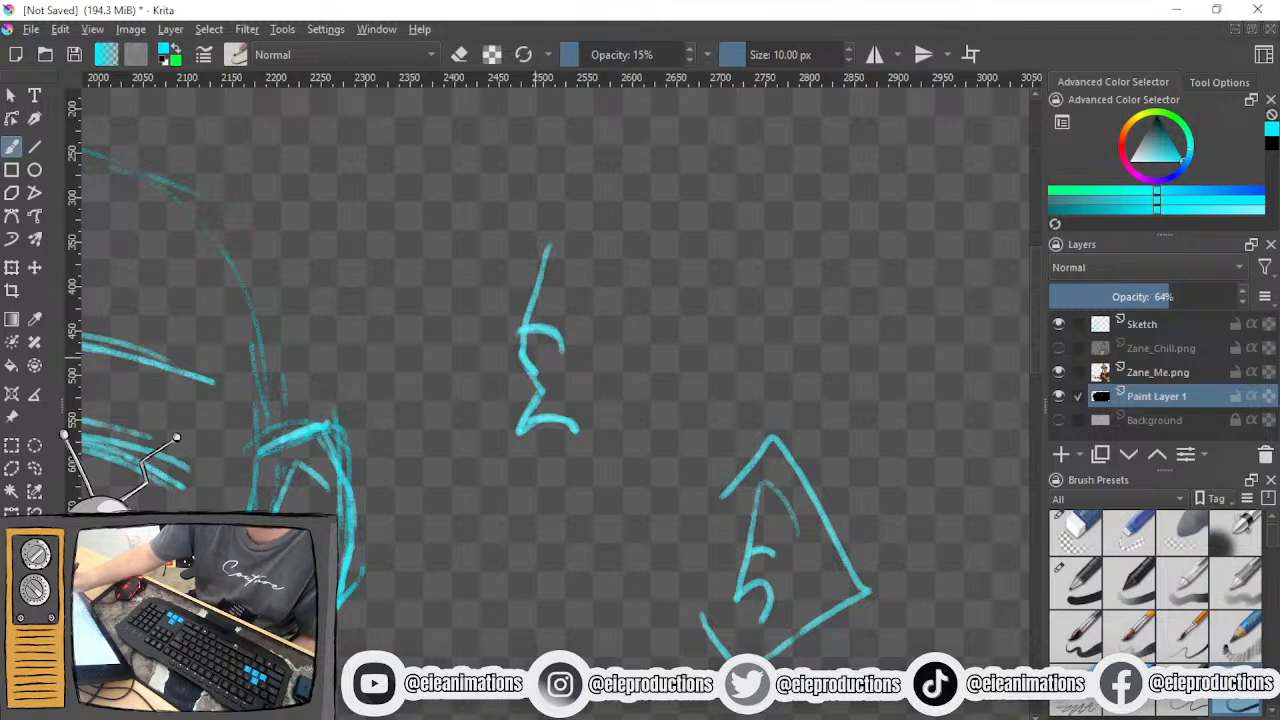
mouse_move(526, 358)
left_mouse_down()
mouse_move(548, 378)
mouse_move(552, 365)
left_mouse_up()
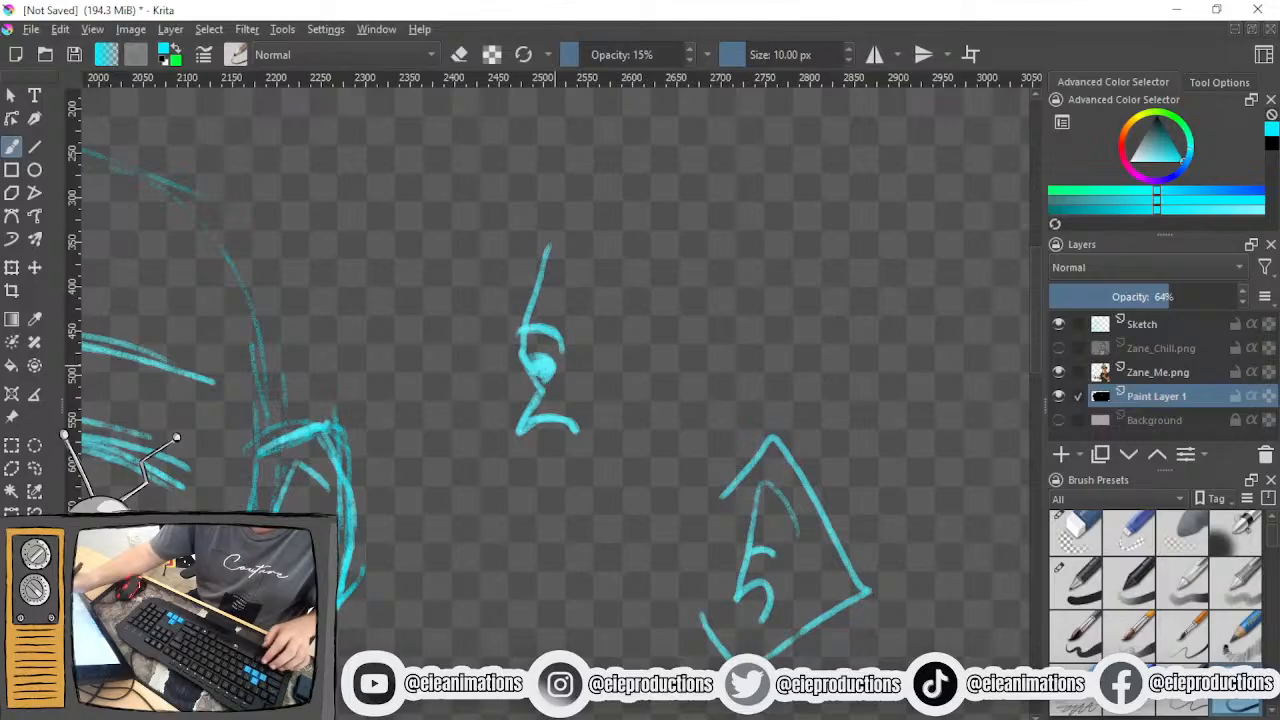
key("ctrl+z")
key("ctrl+z")
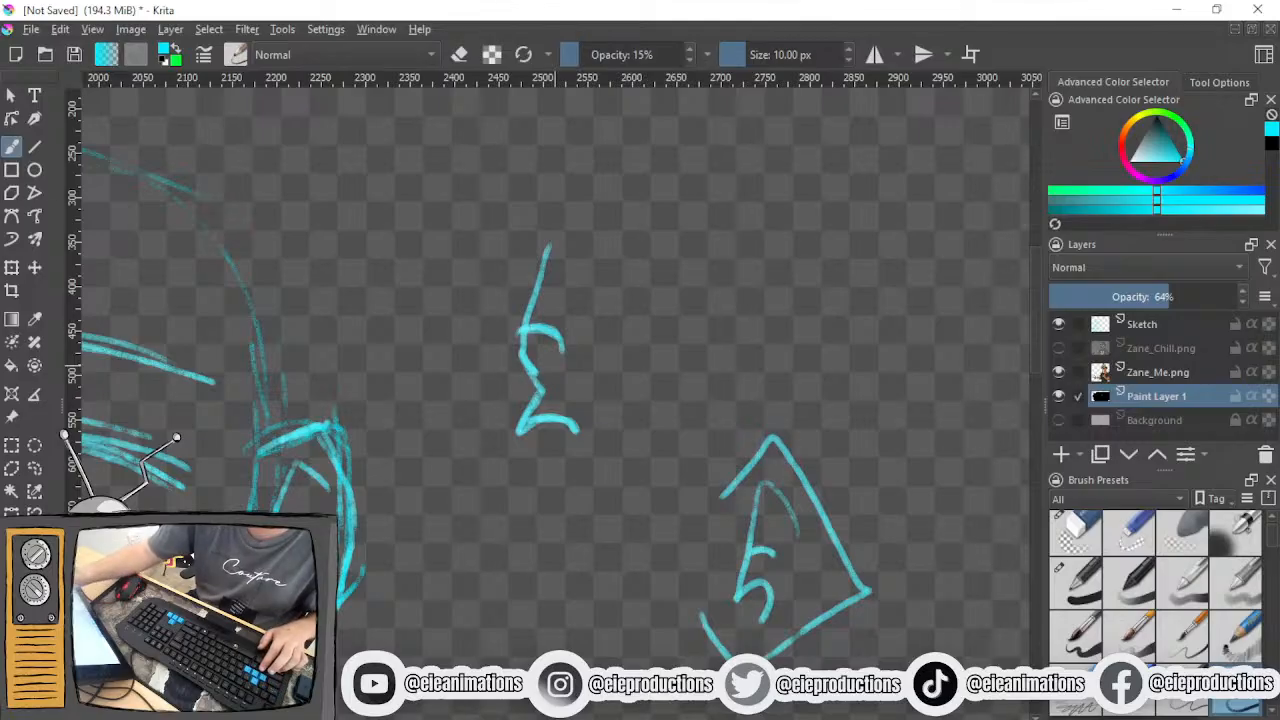
- Add the upper fold, an angled inner rim and a short inner crease to the second practice ear, undoing the trial shading
mouse_move(530, 327)
left_mouse_down()
mouse_move(560, 346)
mouse_move(562, 366)
left_mouse_up()
mouse_move(546, 304)
left_mouse_down()
mouse_move(576, 307)
mouse_move(588, 290)
mouse_move(545, 302)
left_mouse_up()
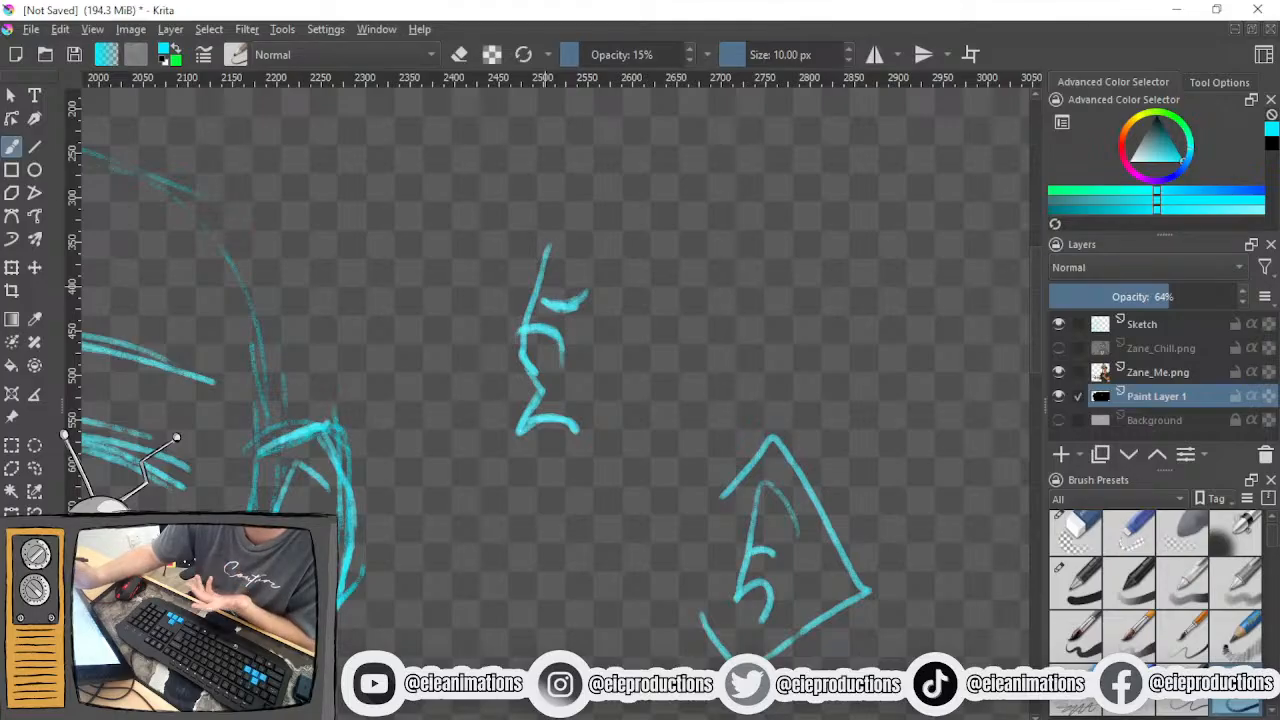
mouse_move(536, 230)
left_mouse_down()
mouse_move(614, 267)
mouse_move(614, 402)
left_mouse_up()
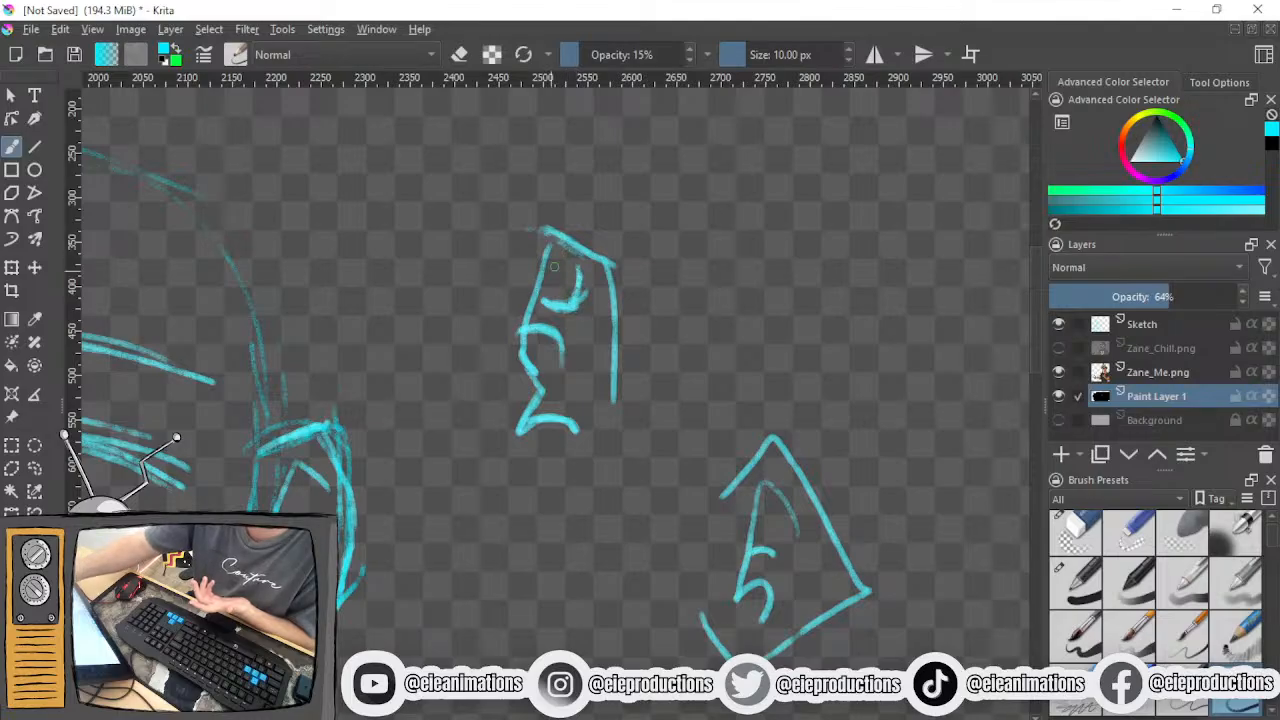
left_click_drag(562, 256, 570, 296)
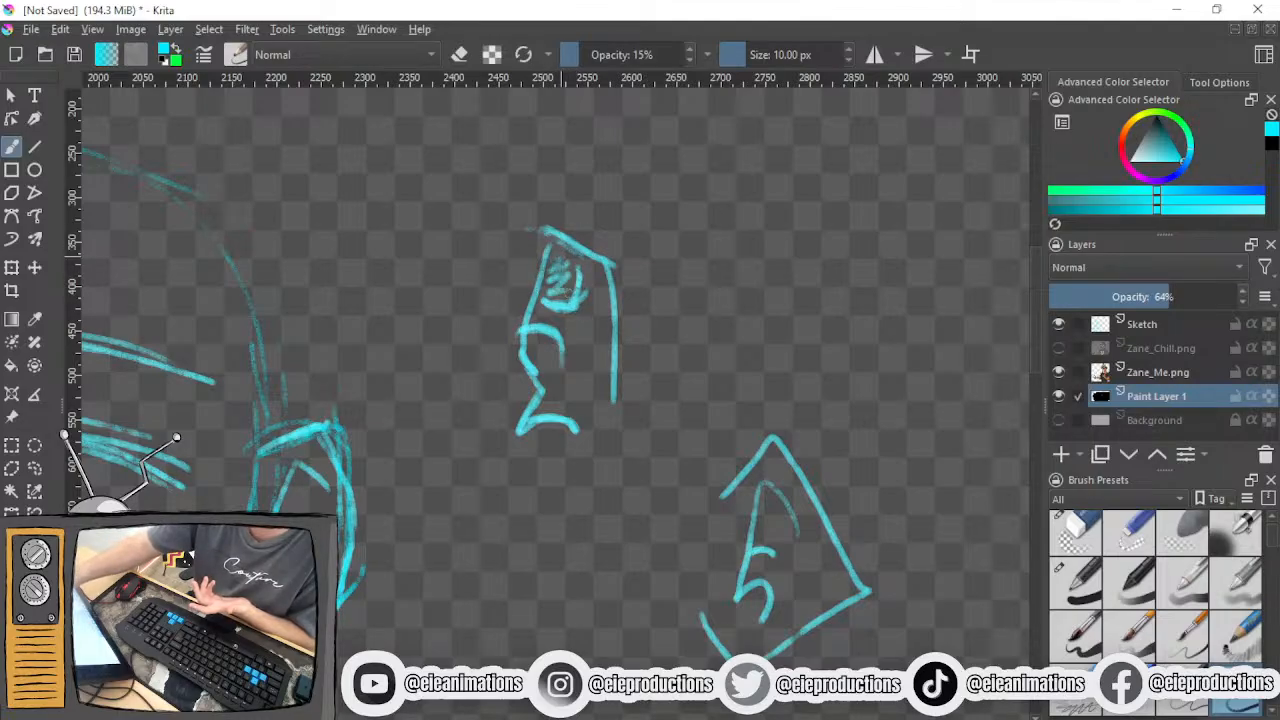
key("ctrl+z")
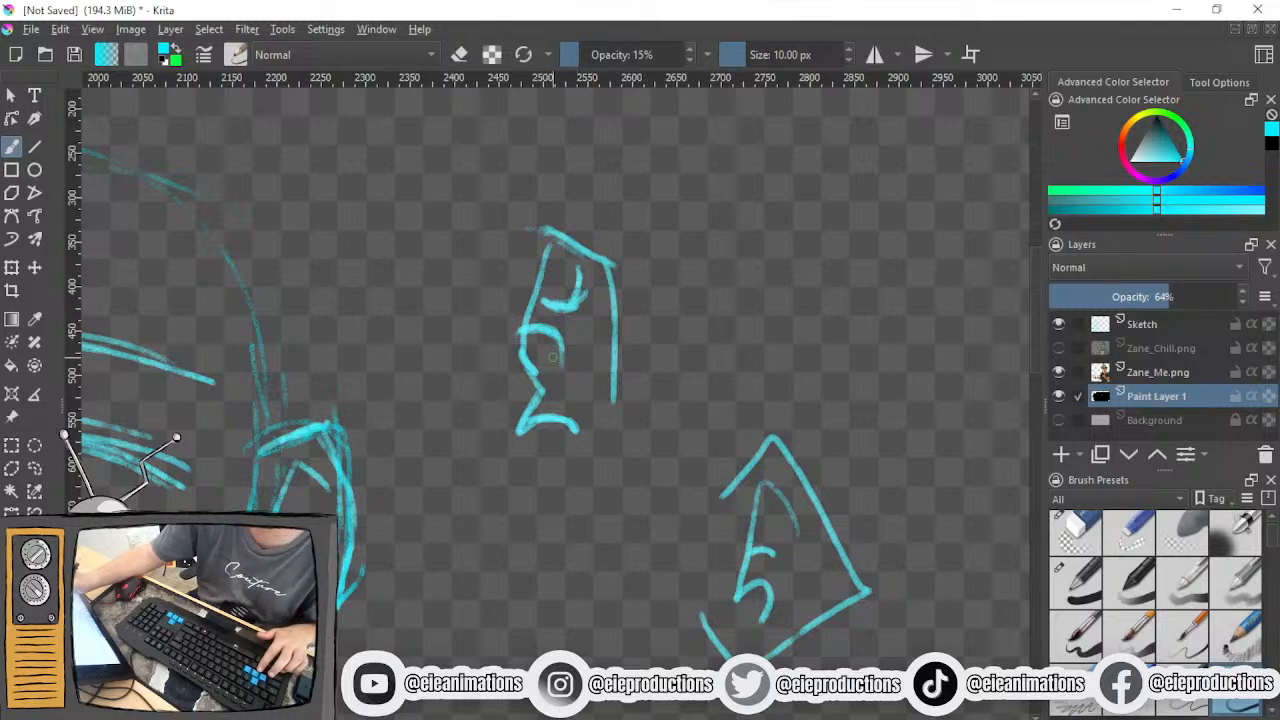
mouse_move(543, 371)
left_mouse_down()
mouse_move(546, 396)
mouse_move(545, 367)
left_mouse_up()
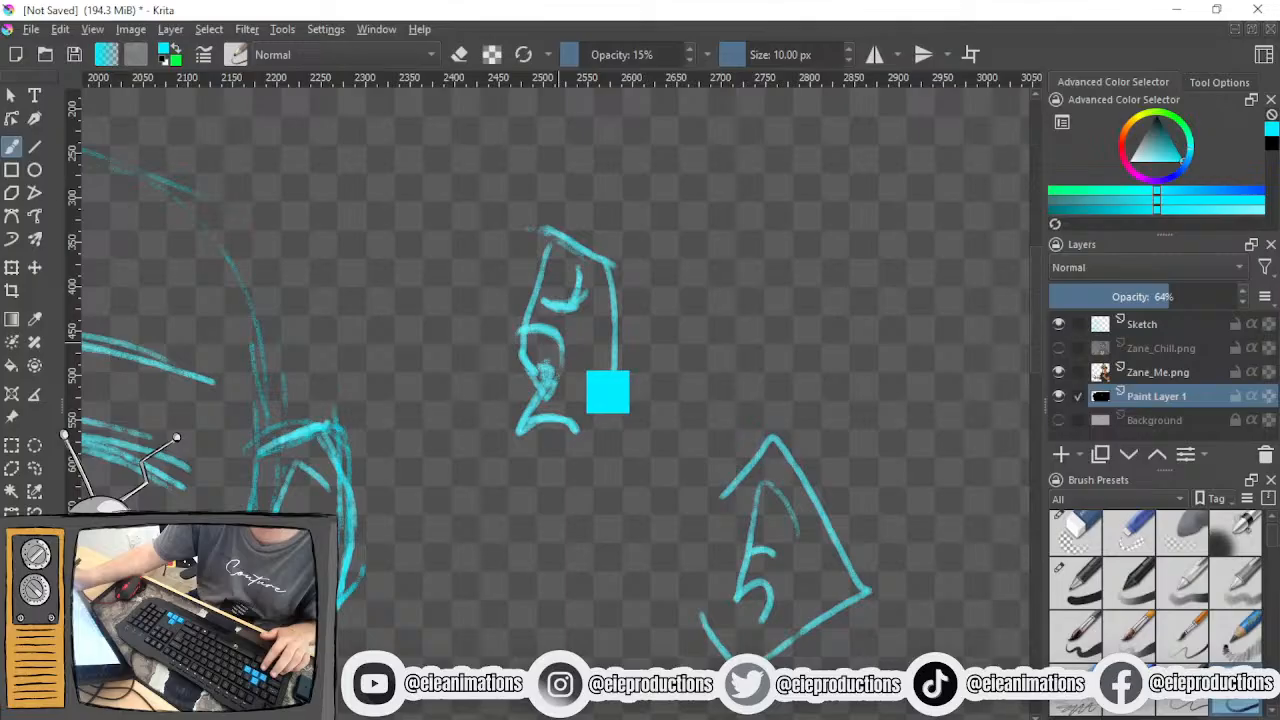
key("ctrl+z")
mouse_move(598, 323)
left_mouse_down()
mouse_move(590, 356)
mouse_move(598, 325)
left_mouse_up()
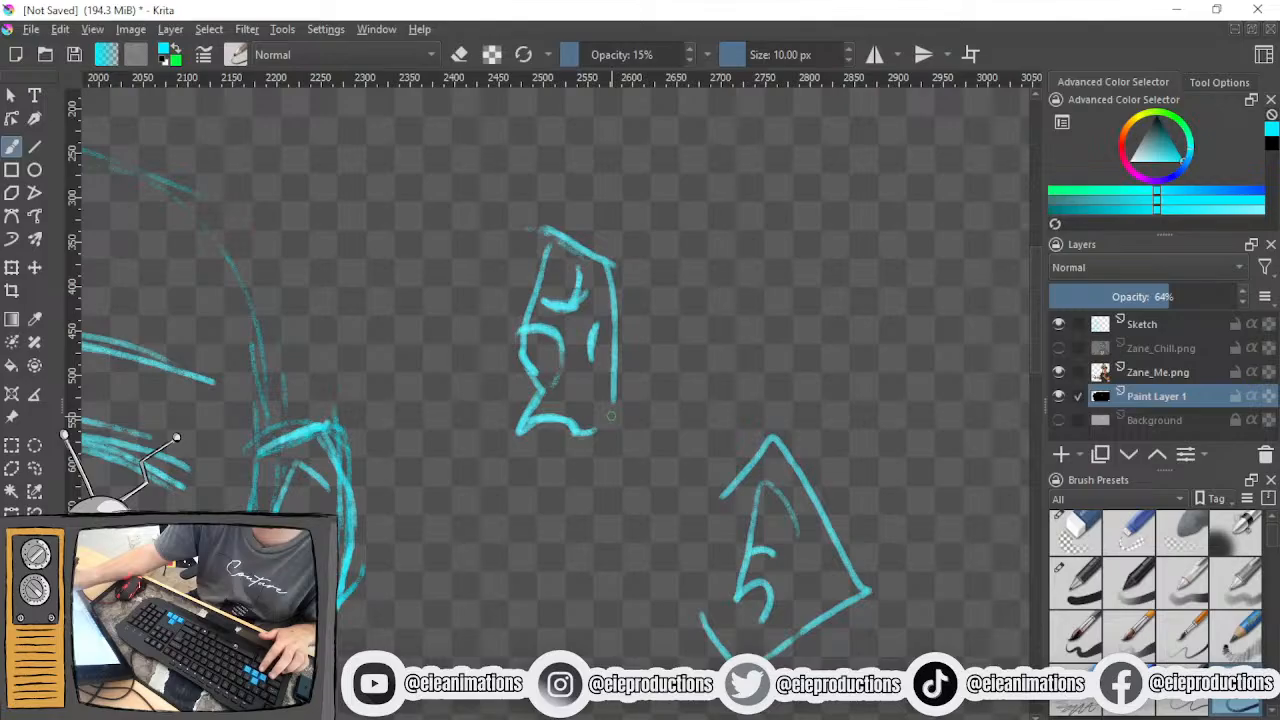
left_click(1075, 533)
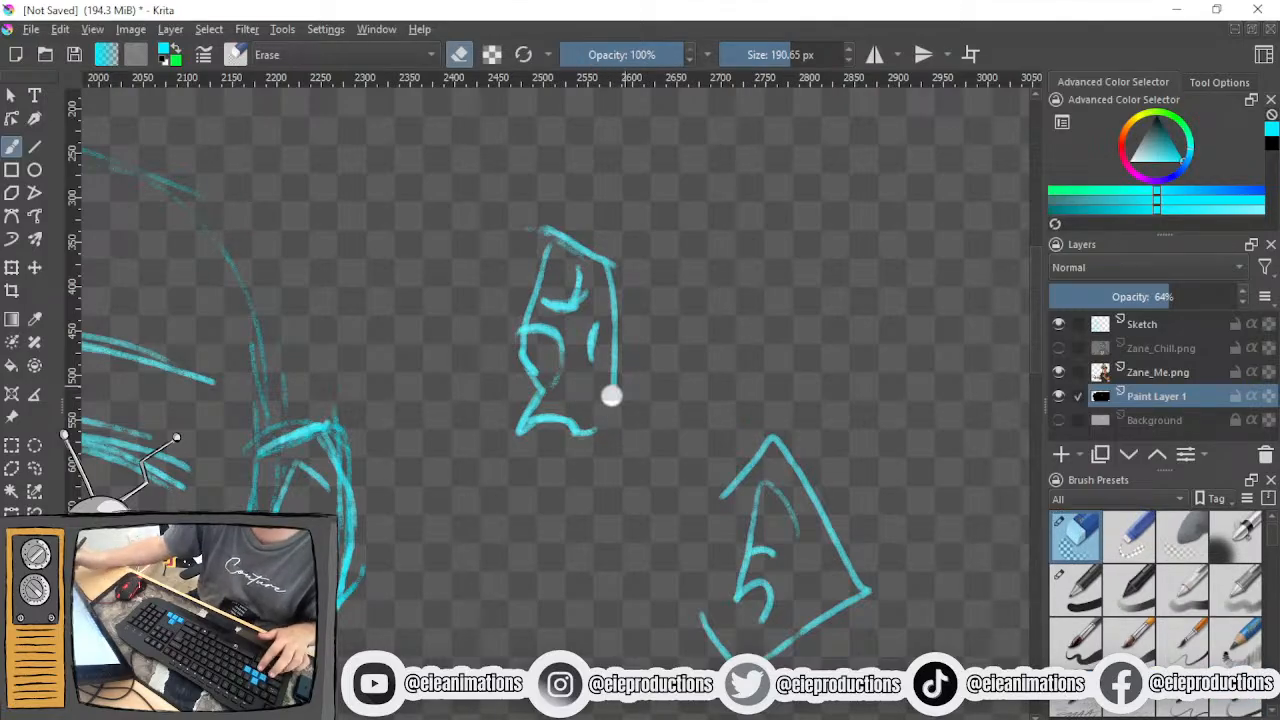
key("e")
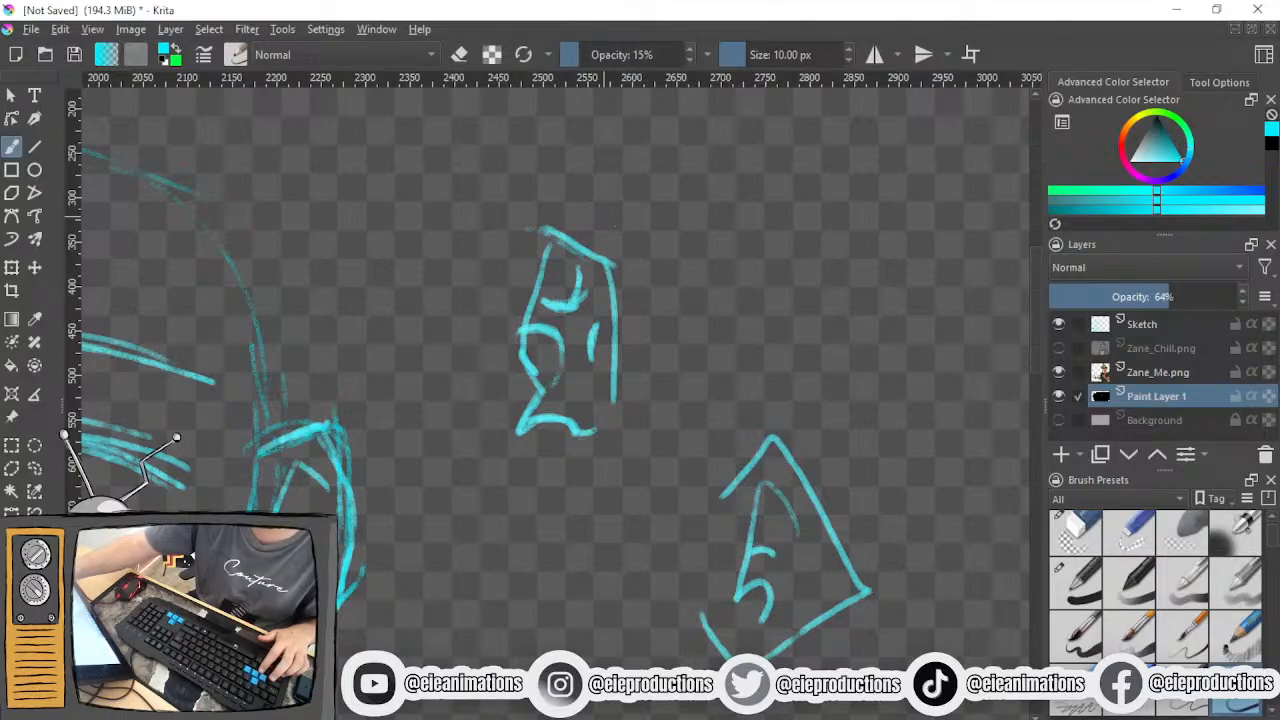
mouse_move(538, 229)
left_mouse_down()
mouse_move(608, 249)
mouse_move(614, 408)
left_mouse_up()
left_click_drag(612, 264, 618, 362)
mouse_move(532, 230)
left_mouse_down()
mouse_move(610, 267)
mouse_move(611, 436)
left_mouse_up()
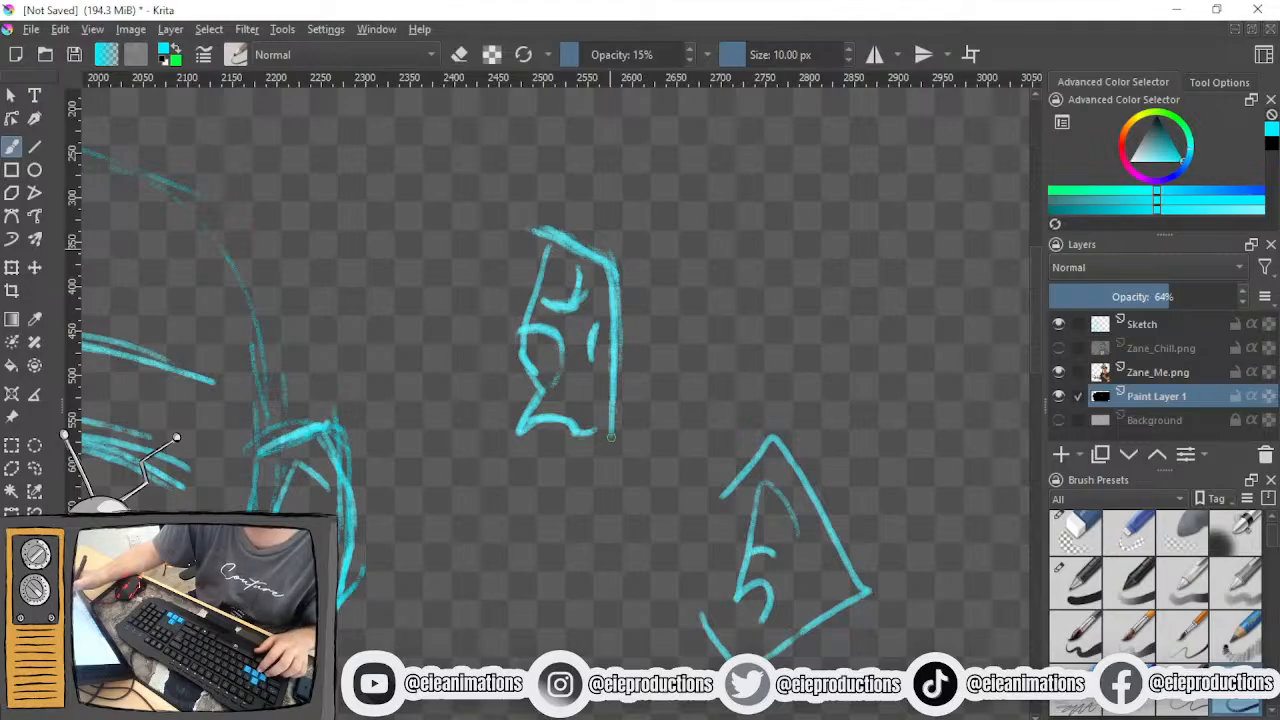
key("ctrl+z")
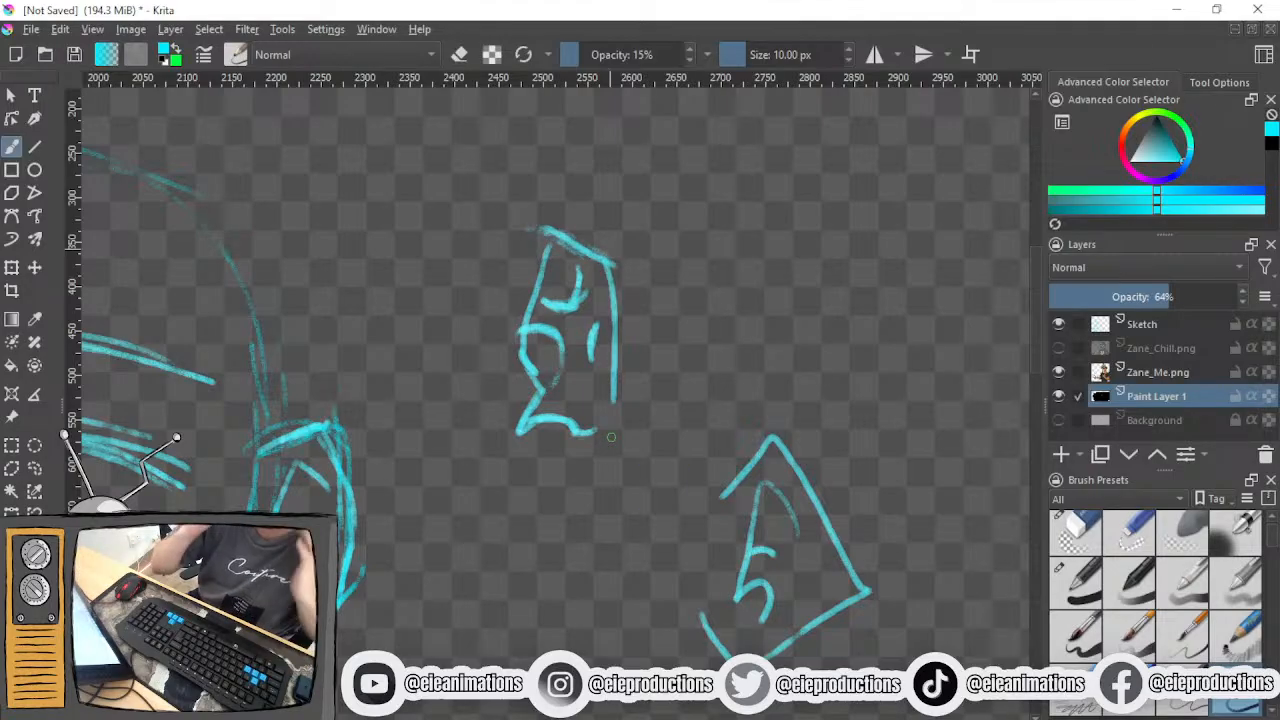
- Draw the second practice ear's angular outer contour from the top around to the earlobe, undoing the scribble in the lobe
mouse_move(488, 220)
left_mouse_down()
mouse_move(569, 185)
mouse_move(635, 239)
mouse_move(638, 280)
mouse_move(620, 457)
mouse_move(575, 468)
mouse_move(516, 452)
mouse_move(664, 268)
left_mouse_up()
mouse_move(503, 241)
left_mouse_down()
mouse_move(568, 196)
mouse_move(650, 273)
left_mouse_up()
mouse_move(562, 195)
left_mouse_down()
mouse_move(660, 278)
mouse_move(626, 460)
mouse_move(634, 440)
mouse_move(590, 480)
mouse_move(547, 487)
left_mouse_up()
mouse_move(490, 443)
left_mouse_down()
mouse_move(522, 485)
mouse_move(588, 492)
mouse_move(612, 476)
mouse_move(572, 496)
mouse_move(562, 462)
mouse_move(578, 448)
left_mouse_up()
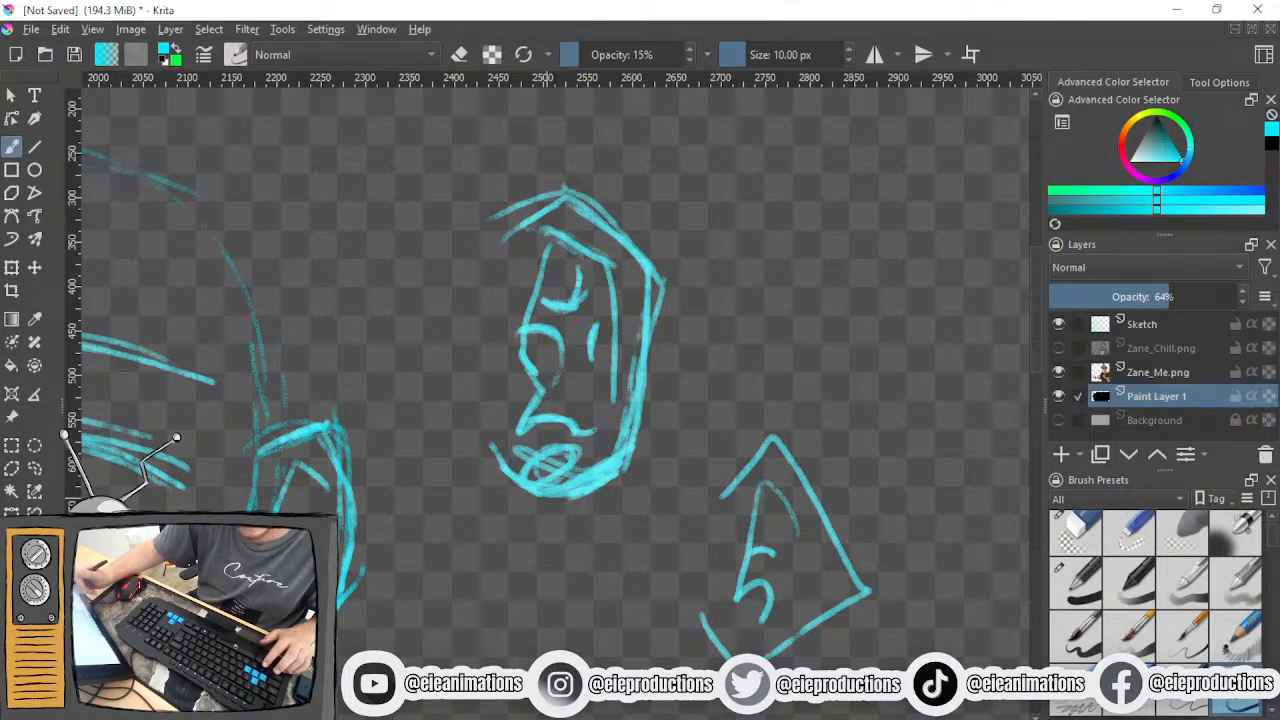
key("ctrl+z")
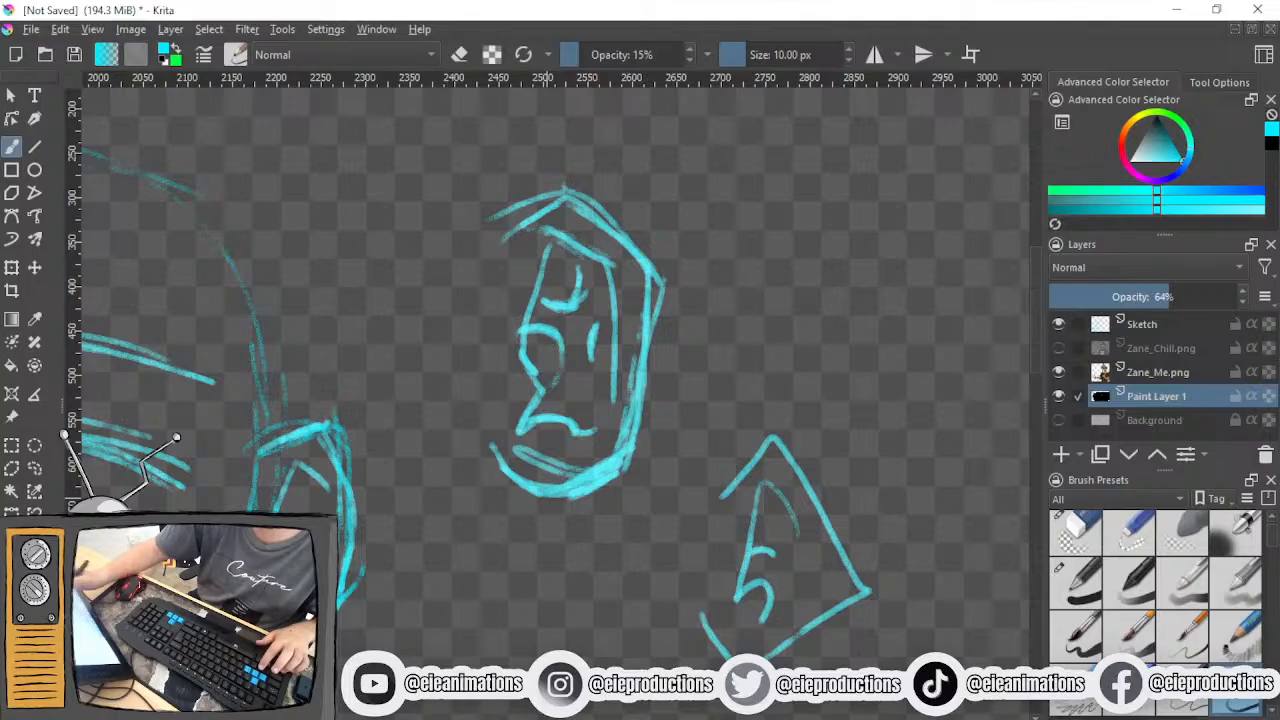
left_click_drag(576, 508, 478, 470)
mouse_move(484, 240)
left_mouse_down()
mouse_move(556, 200)
mouse_move(636, 248)
mouse_move(644, 370)
left_mouse_up()
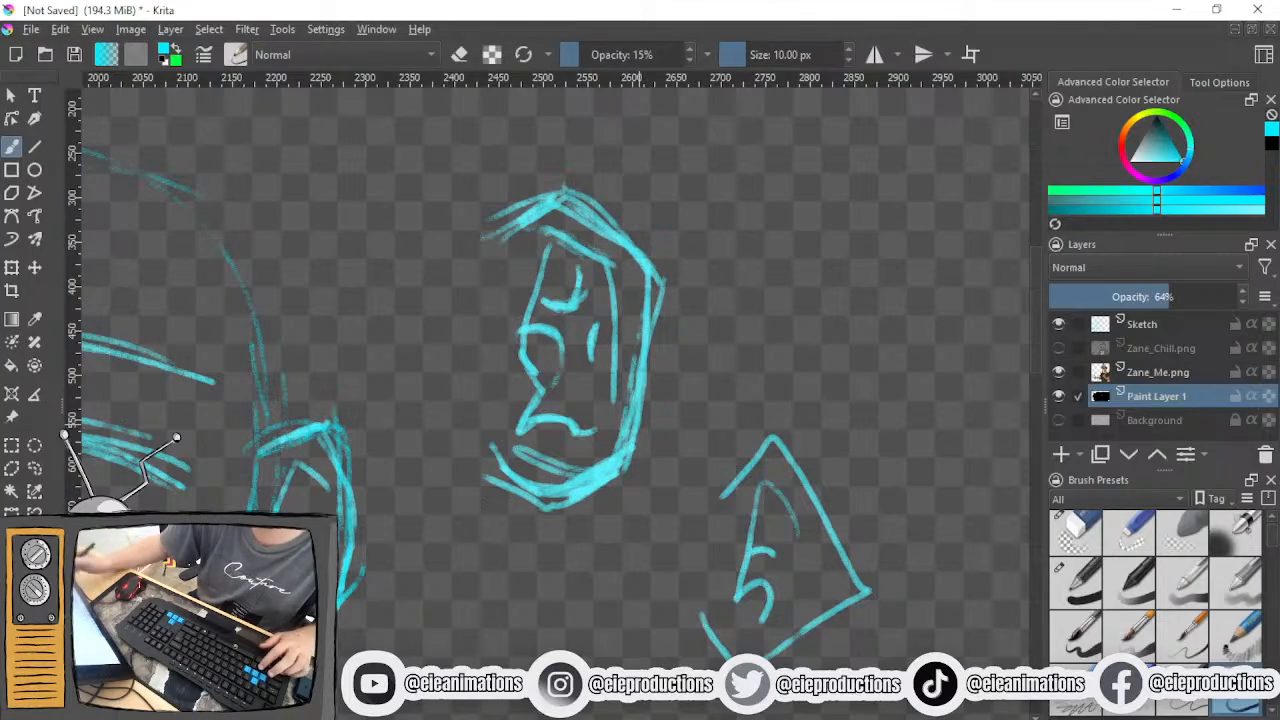
key("e")
left_click_drag(518, 463, 556, 470)
key("ctrl+z")
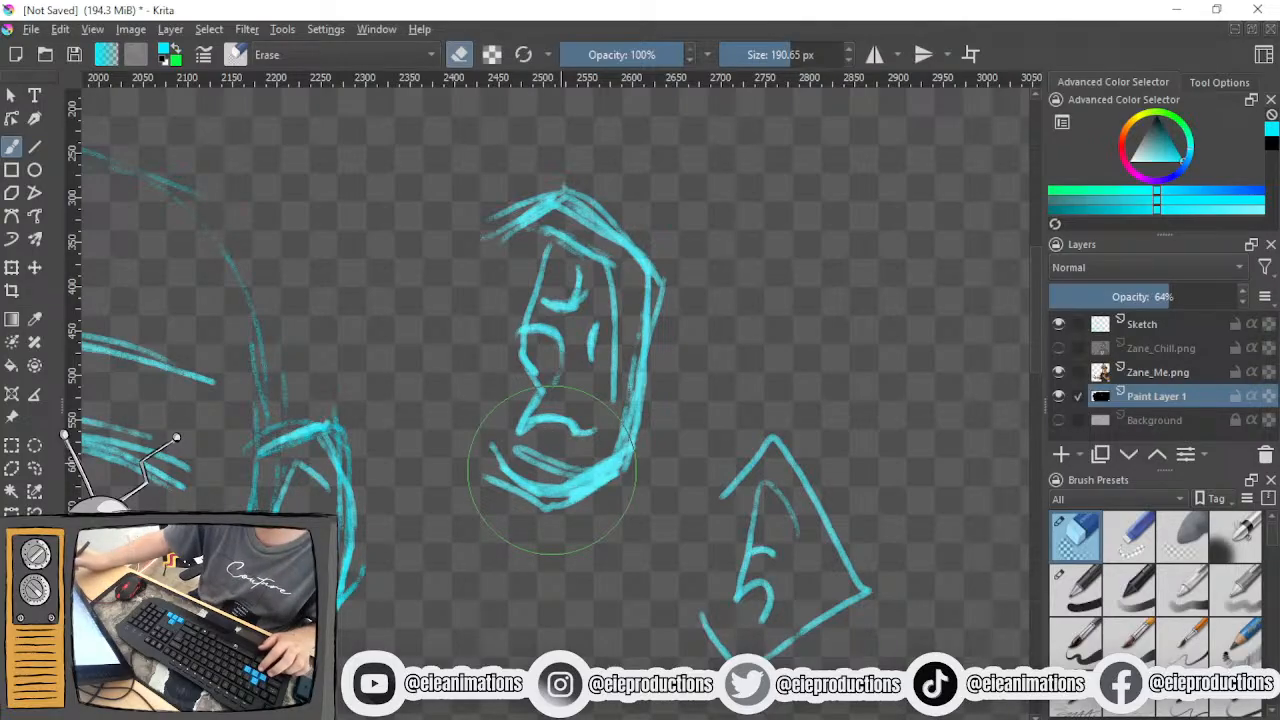
key("e")
- Thicken the second practice ear's outer contour along the lobe, back edge and top
mouse_move(627, 455)
left_mouse_down()
mouse_move(510, 480)
mouse_move(579, 484)
left_mouse_up()
left_click_drag(644, 264, 630, 446)
mouse_move(626, 240)
left_mouse_down()
mouse_move(564, 188)
mouse_move(496, 241)
left_mouse_up()
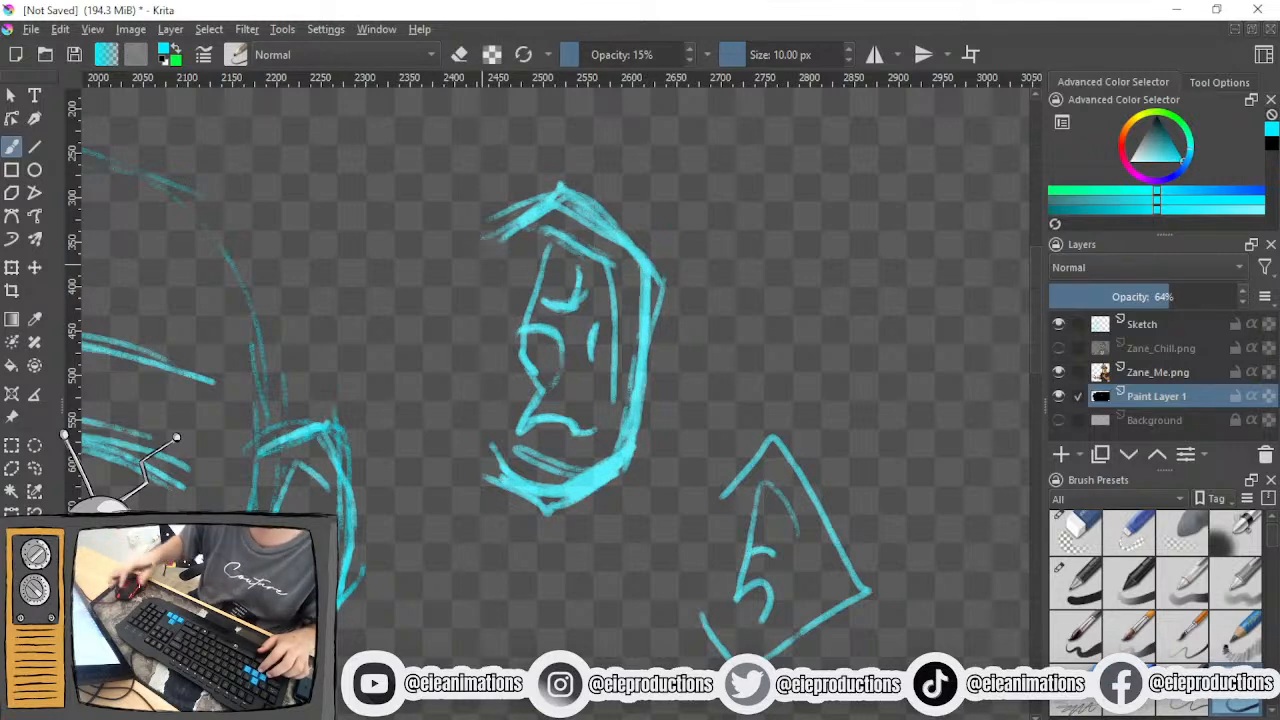
- Set Paint Layer 1 to 100% opacity and hide the layer to reveal the construction sketch and Zane_Me reference
left_click_drag(1178, 297, 1240, 297)
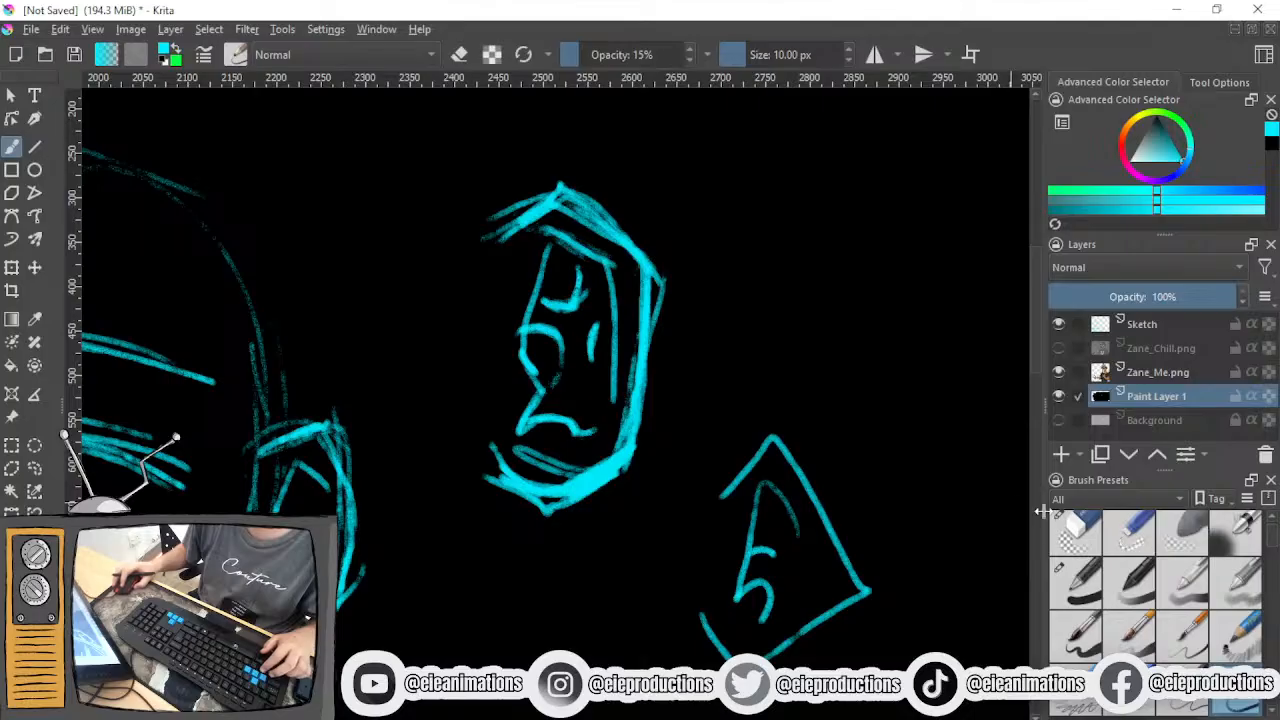
scroll(656, 413, "down", 1)
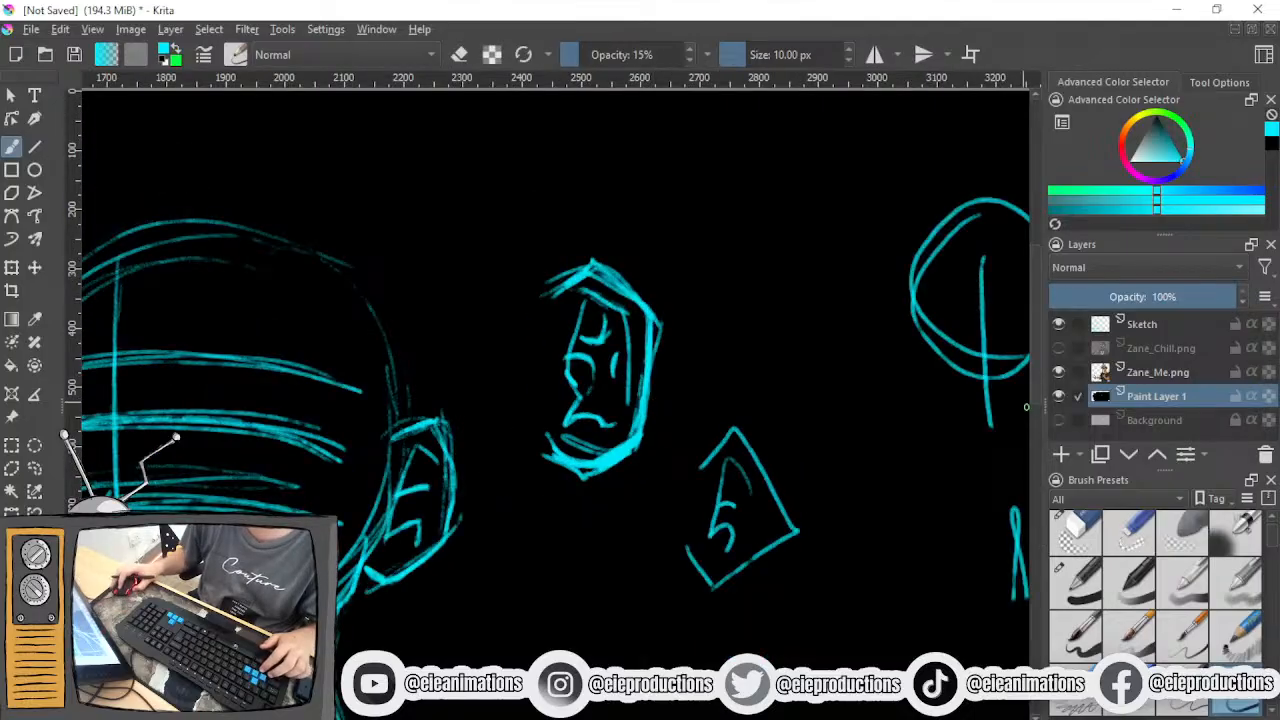
left_click(1056, 396)
left_click(1056, 396)
left_click(1056, 396)
left_click(1056, 397)
left_click(1056, 397)
scroll(943, 397, "down", 2)
left_click_drag(891, 397, 940, 203)
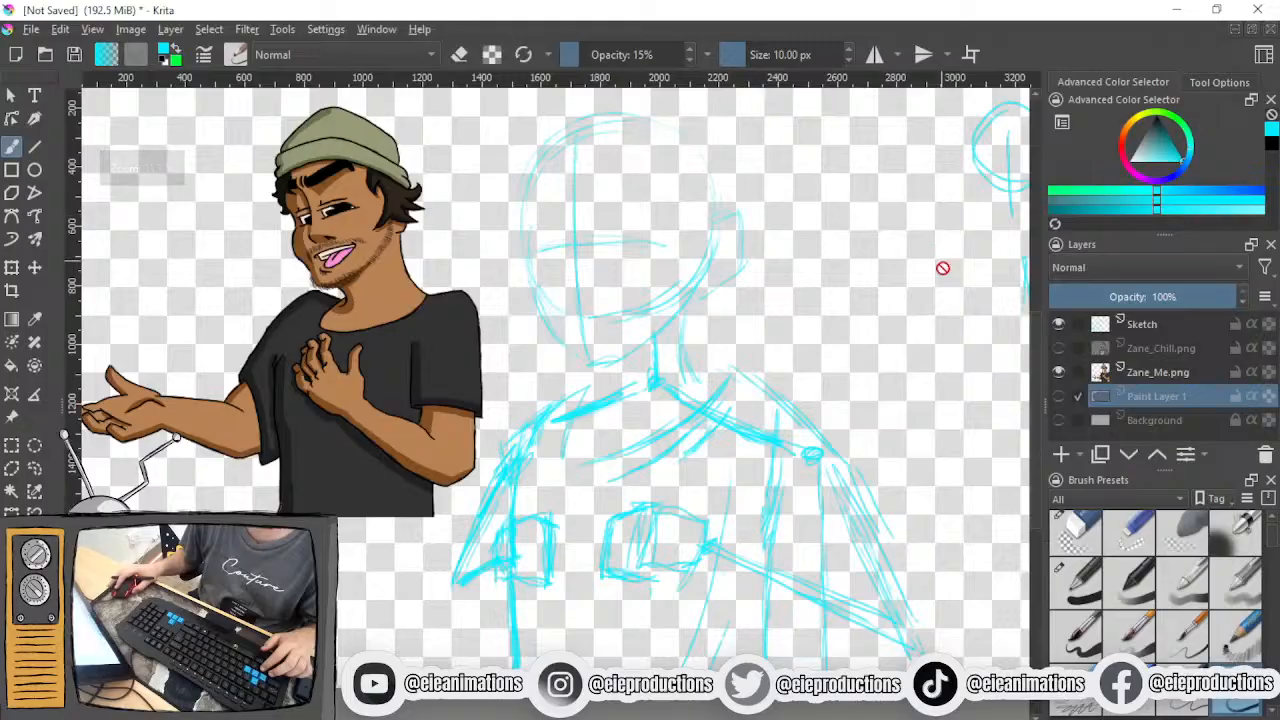
- Toggle Paint Layer 1's visibility to compare the construction sketch with and without the practice strokes, leaving the layer shown
scroll(941, 262, "down", 1)
left_click(1056, 396)
left_click(1056, 396)
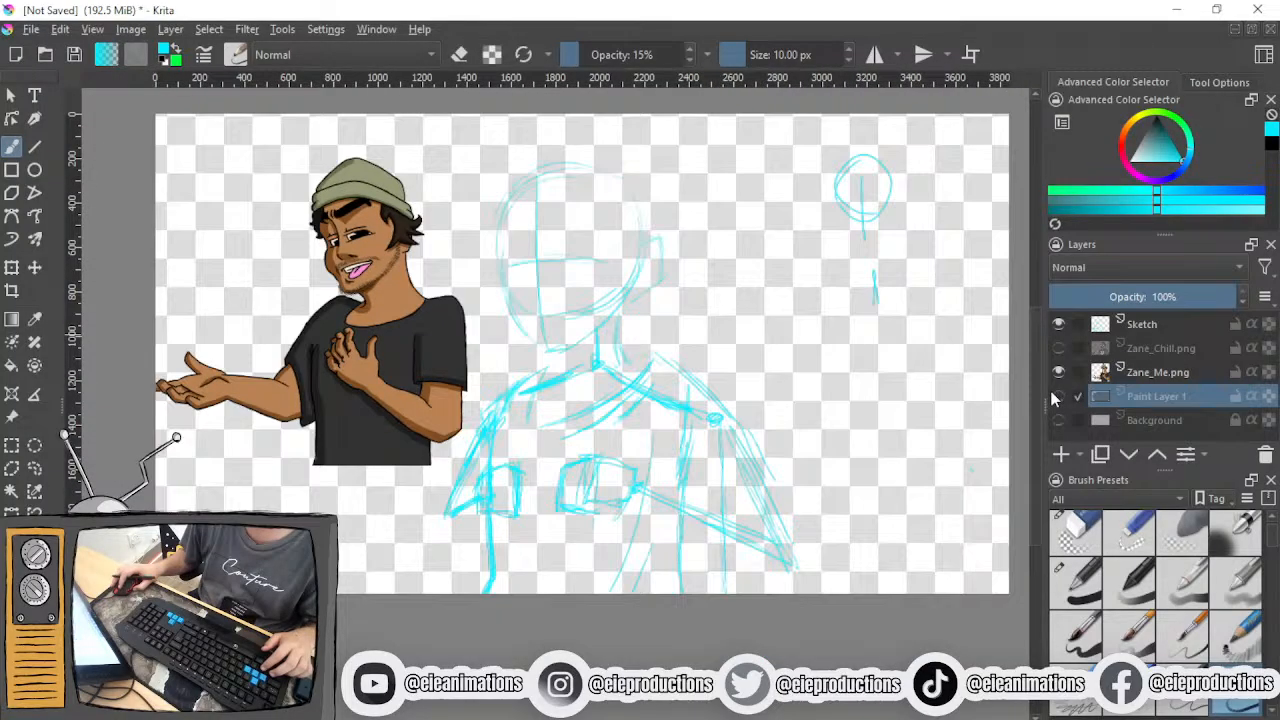
left_click(1056, 396)
left_click(1056, 396)
left_click(1056, 396)
left_click(1056, 397)
left_click(1056, 397)
- Paint black over the practice ears beside the head on Paint Layer 1 with a 1000 px brush at 100% opacity, undoing the cyan trial stroke
left_click_drag(795, 253, 723, 383)
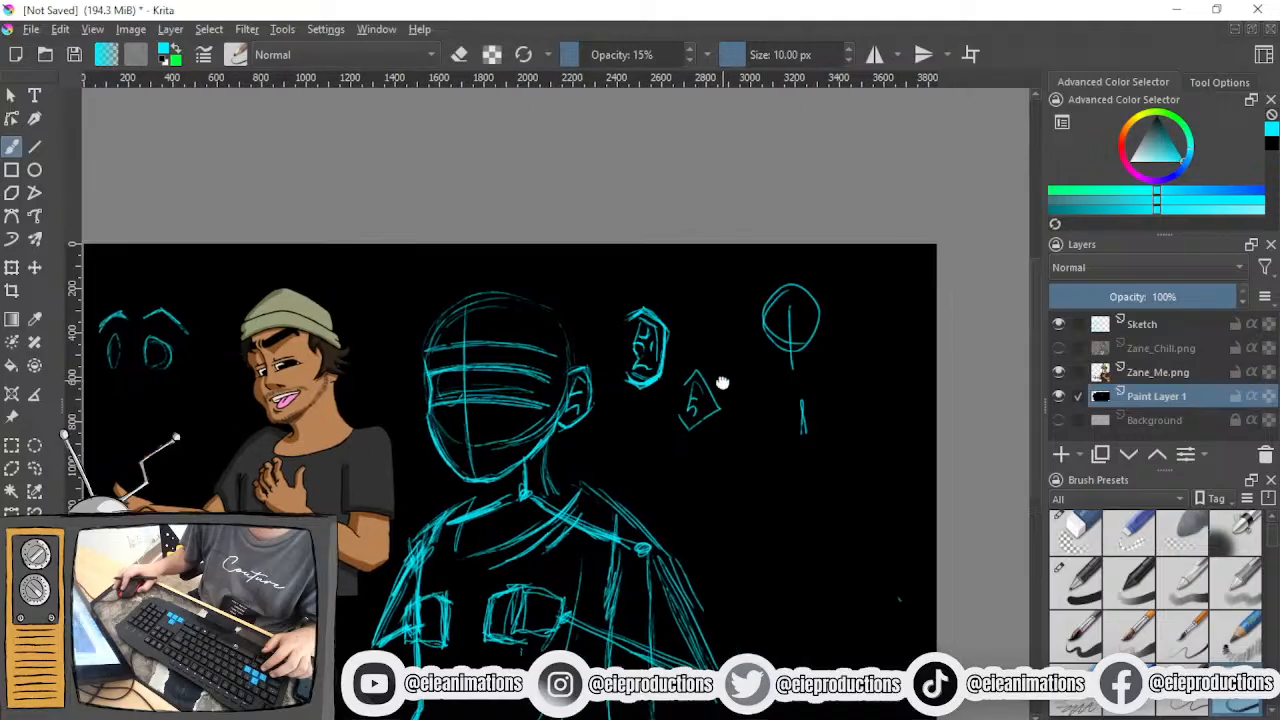
scroll(711, 312, "up", 2)
mouse_move(686, 268)
left_mouse_down()
mouse_move(673, 233)
mouse_move(609, 178)
left_mouse_up()
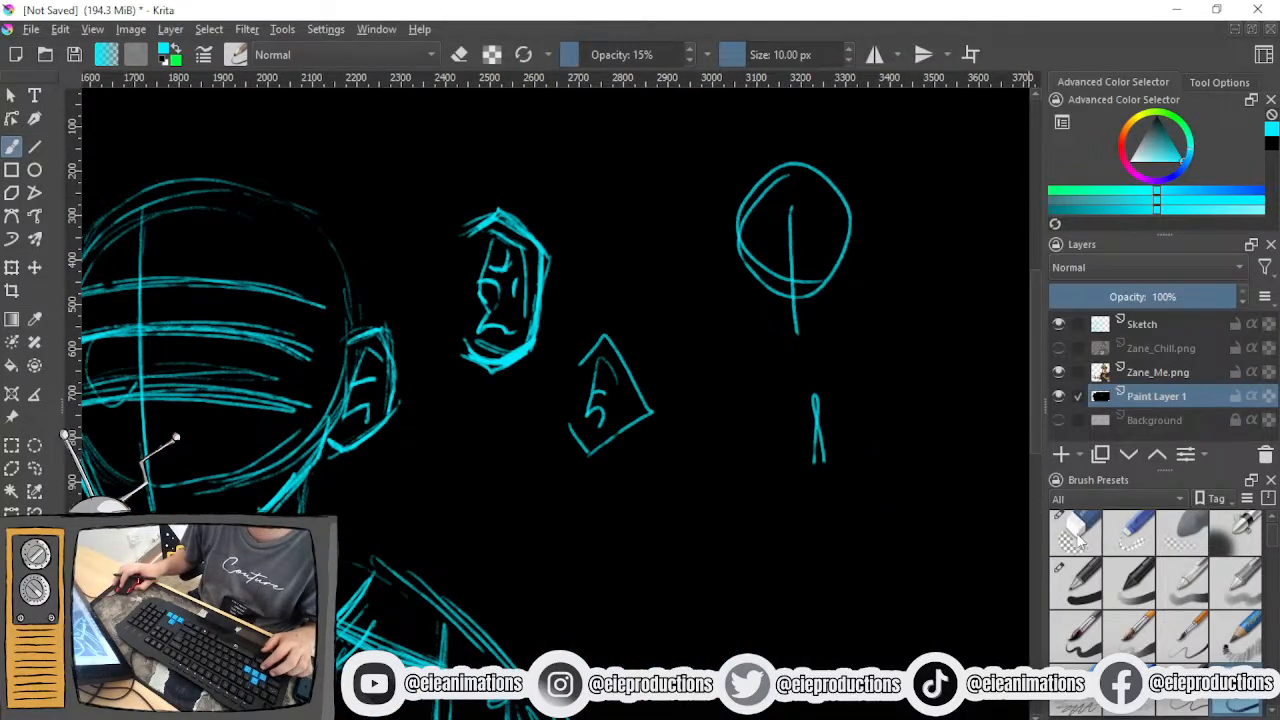
left_click(1078, 540)
left_click(1082, 596)
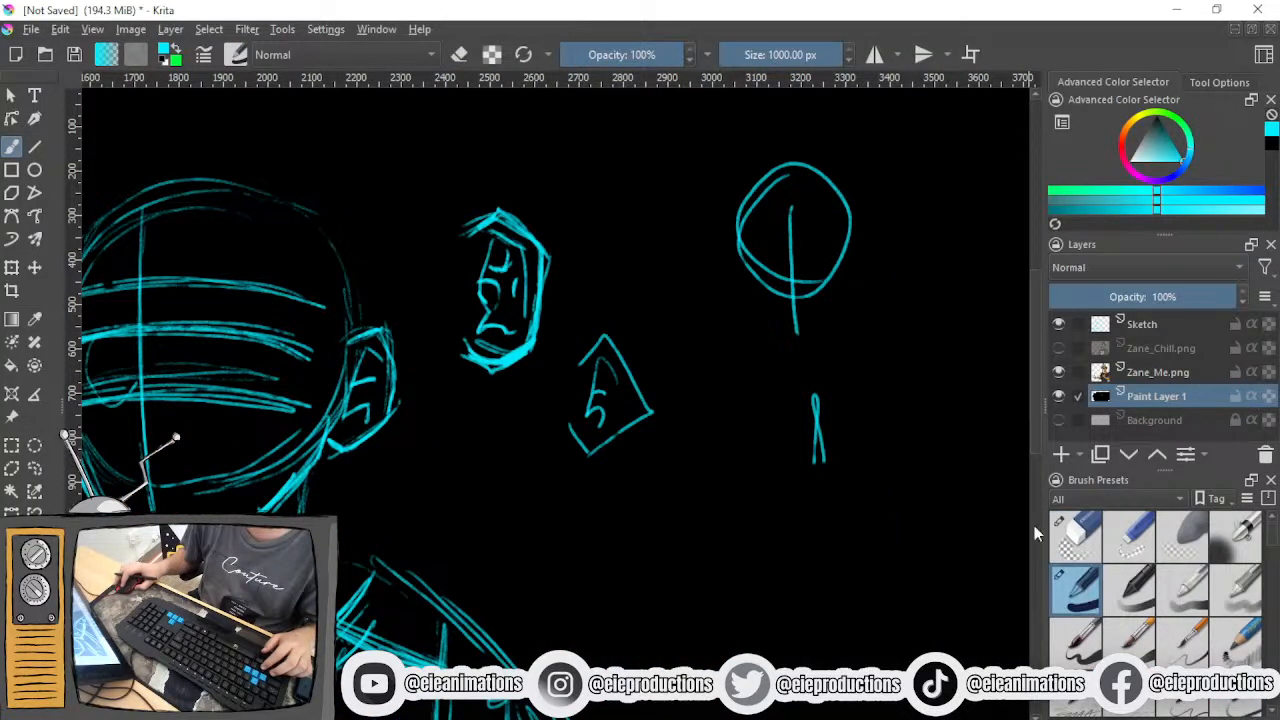
mouse_move(655, 297)
left_mouse_down()
mouse_move(593, 295)
mouse_move(451, 331)
left_mouse_up()
key("ctrl+z")
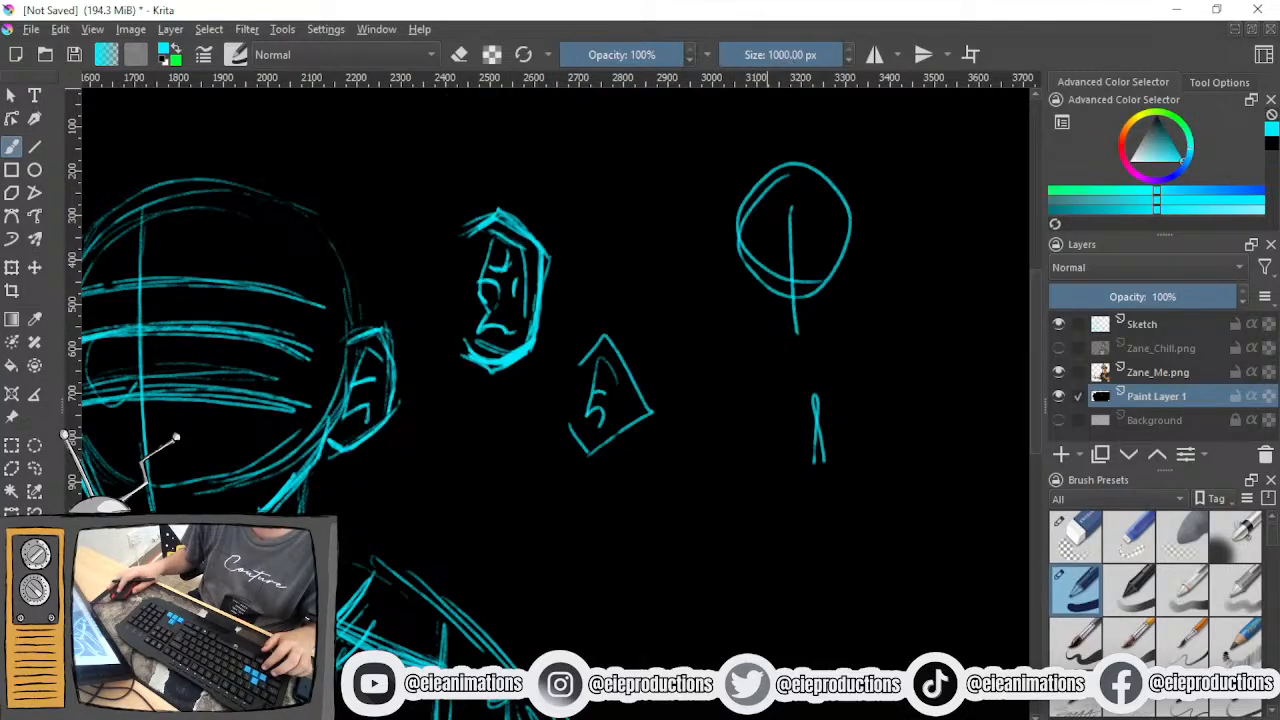
left_click(1163, 152)
left_click(635, 371)
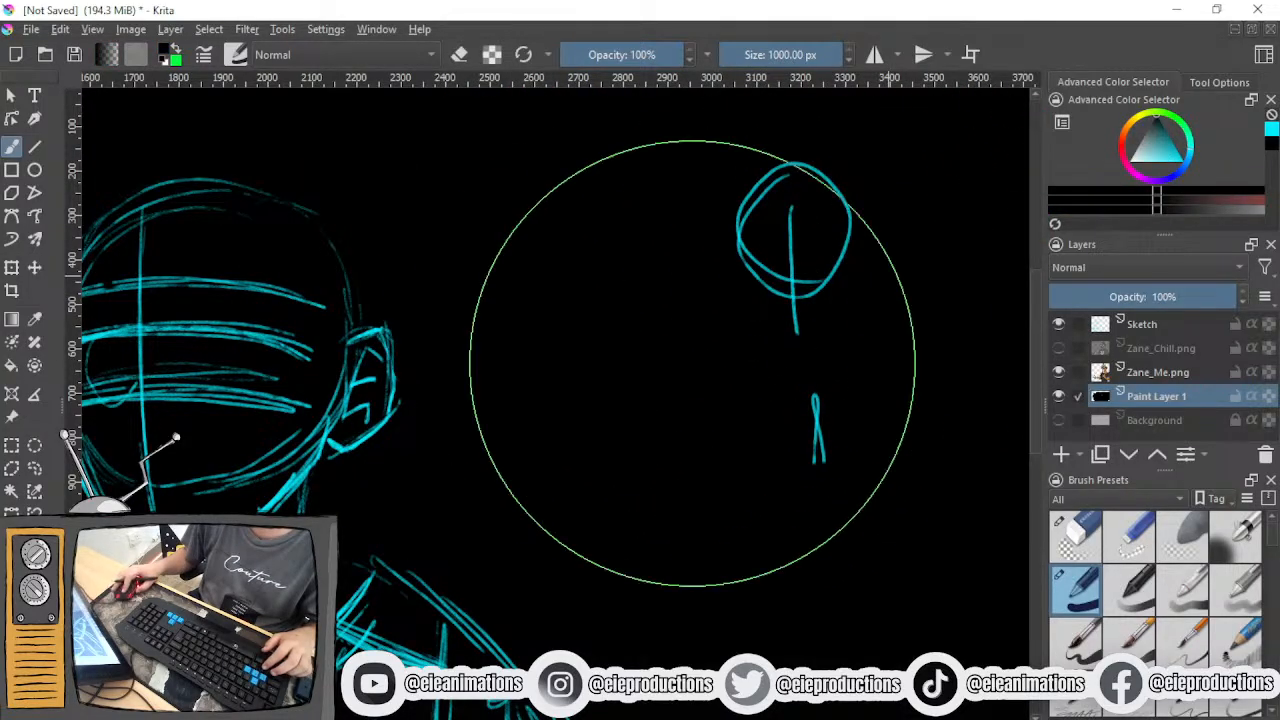
left_click_drag(621, 409, 792, 271)
left_click_drag(703, 320, 835, 433)
- Cover the practice lines on the head's face and ear in black, undoing the first pass and repainting it
left_click_drag(672, 368, 492, 364)
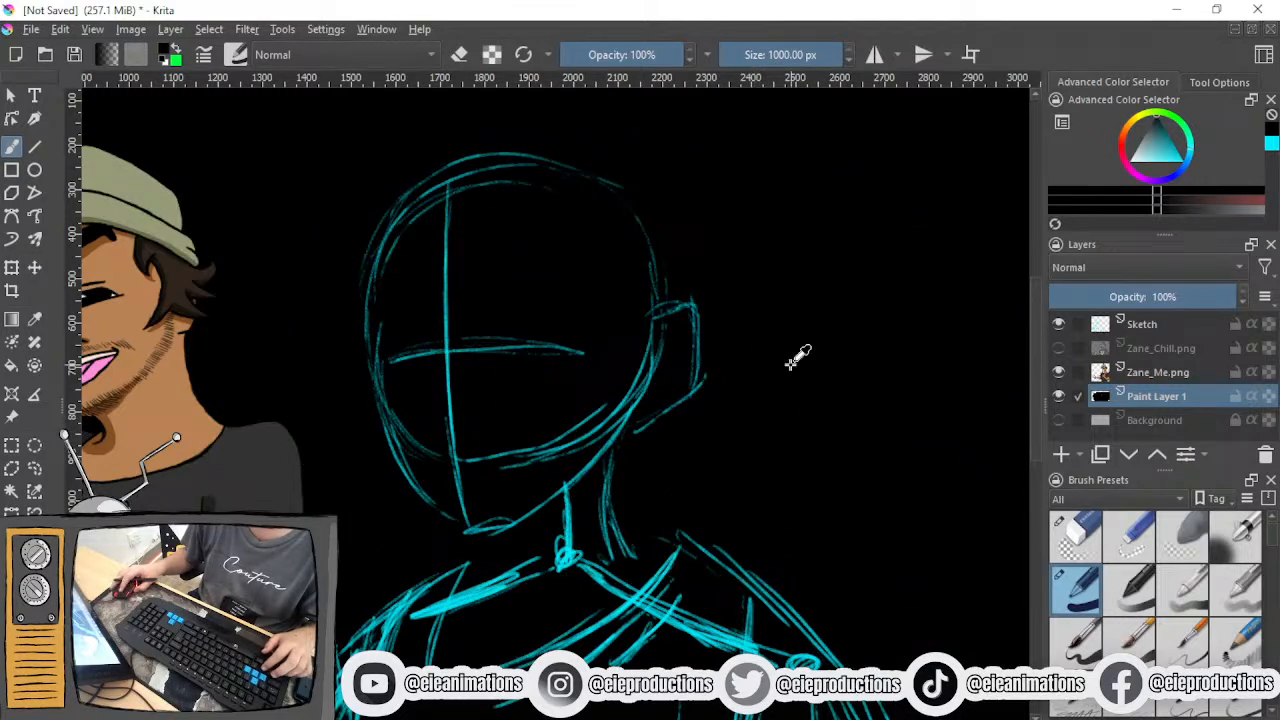
key("ctrl+z")
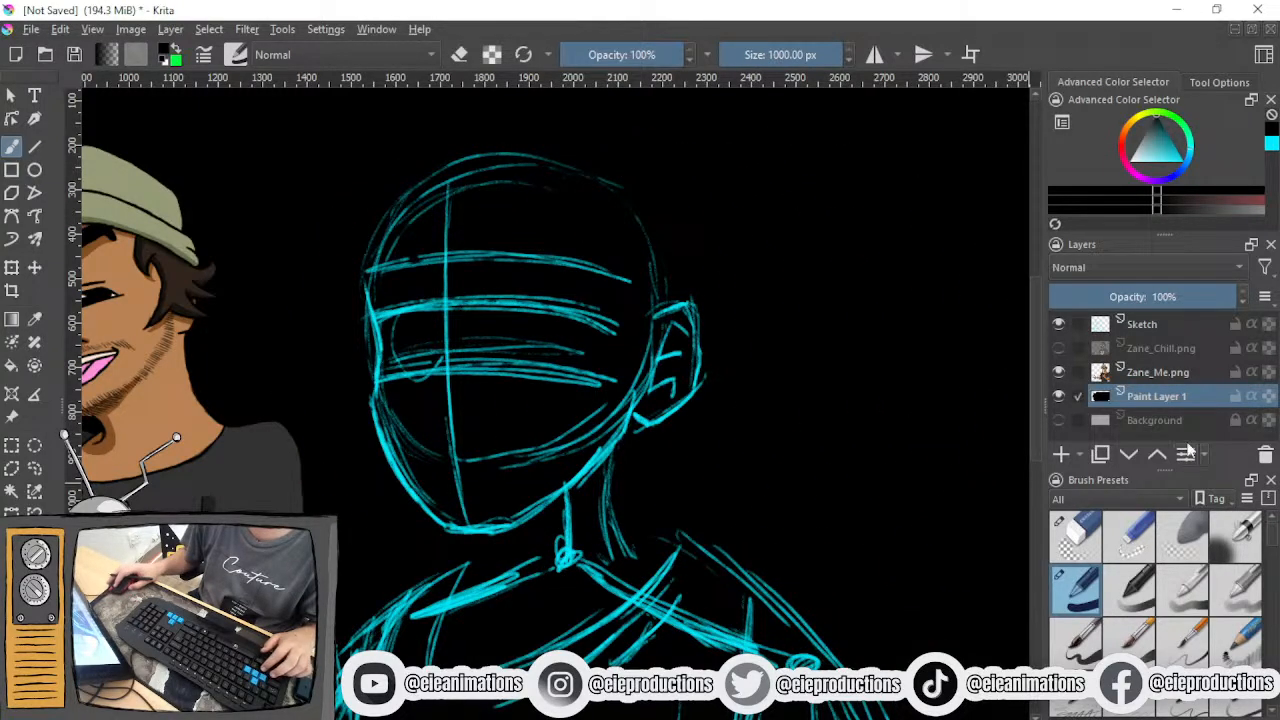
mouse_move(731, 368)
left_mouse_down()
mouse_move(431, 286)
mouse_move(380, 320)
left_mouse_up()
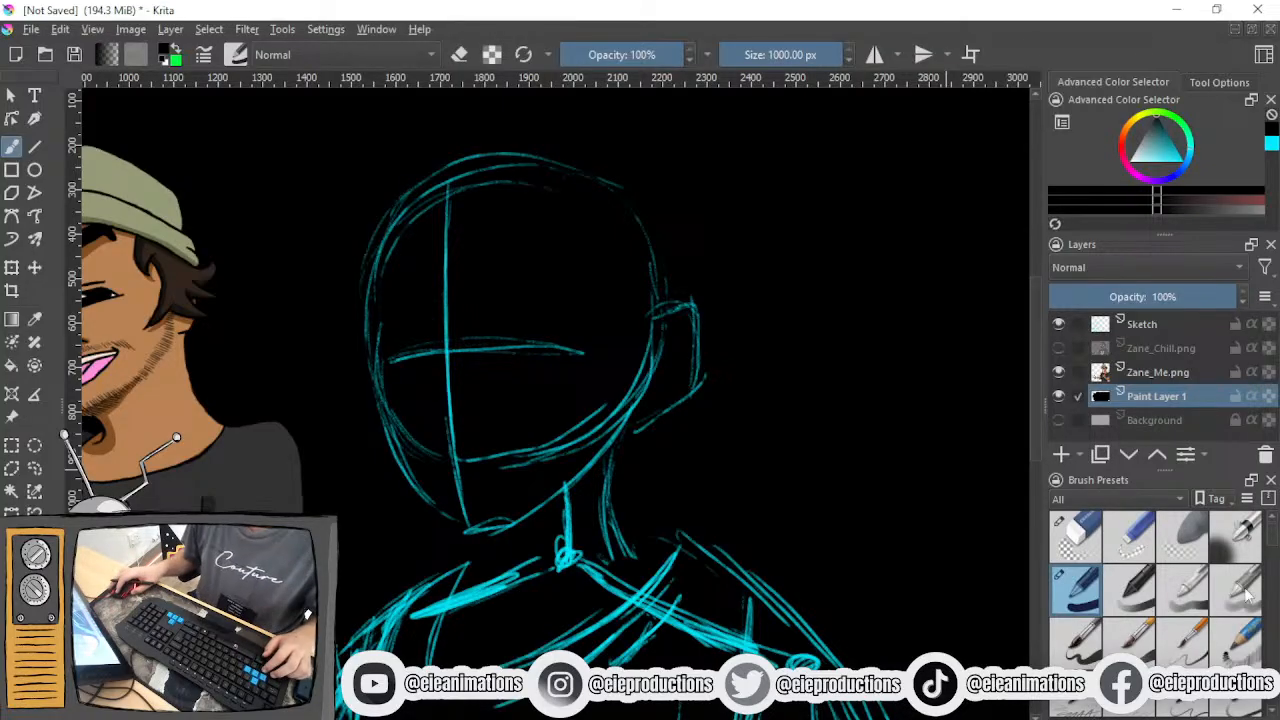
- Draw curved brow, eye and nose guidelines across the face in cyan on the Sketch layer with the 10 px brush at 15% opacity
left_click(1234, 687)
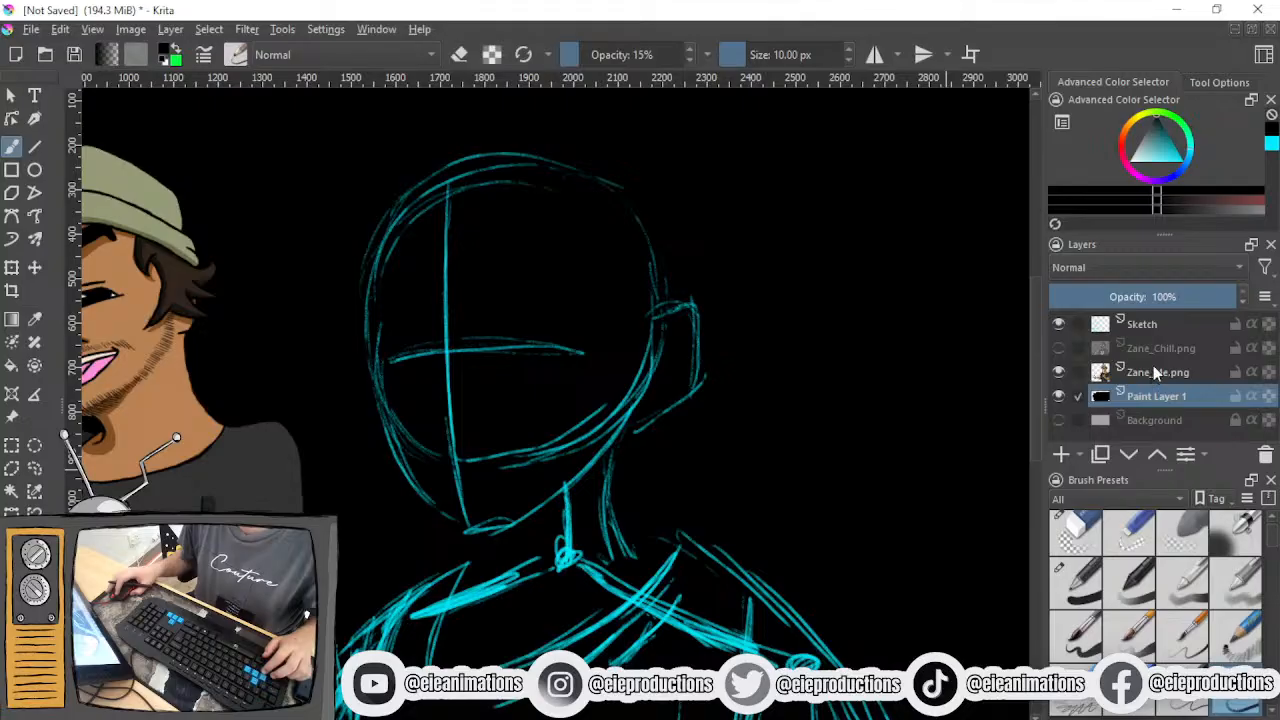
left_click(1153, 326)
left_click(1182, 158)
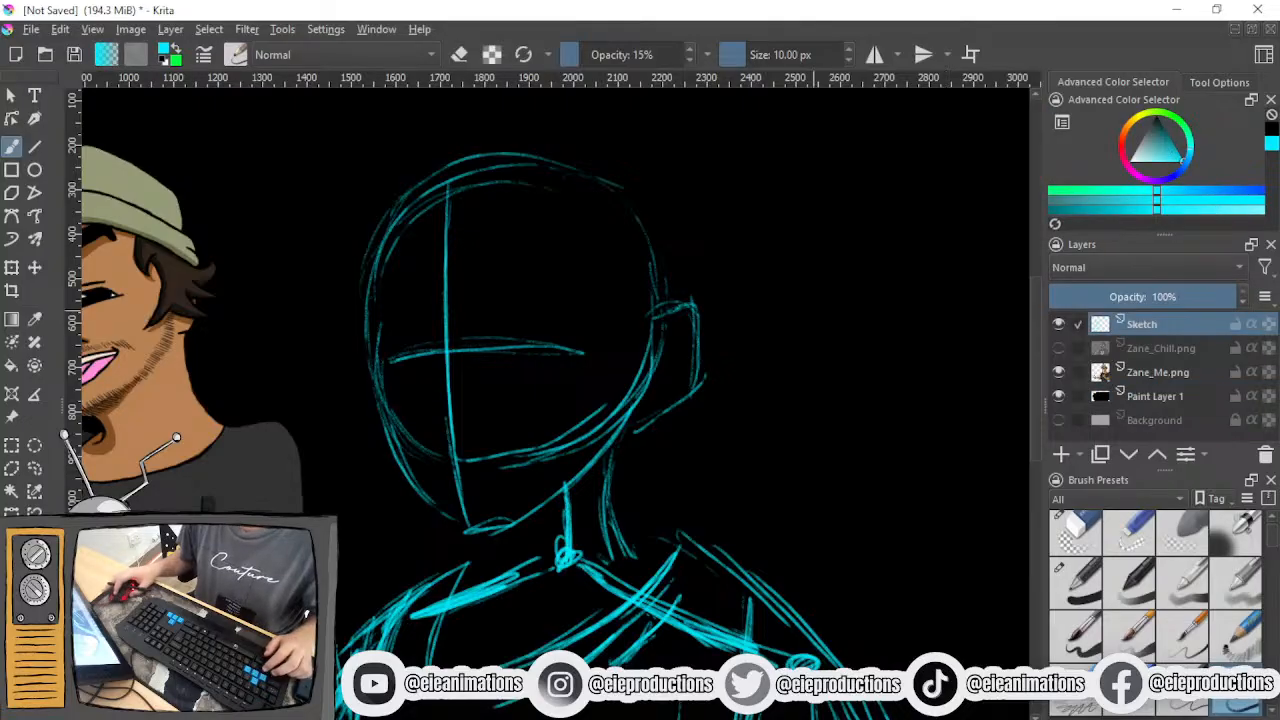
scroll(321, 427, "up", 2)
mouse_move(395, 337)
left_mouse_down()
mouse_move(472, 324)
mouse_move(658, 328)
left_mouse_up()
mouse_move(395, 300)
left_mouse_down()
mouse_move(515, 266)
mouse_move(732, 298)
left_mouse_up()
mouse_move(380, 270)
left_mouse_down()
mouse_move(456, 240)
mouse_move(696, 278)
mouse_move(640, 244)
left_mouse_up()
left_click_drag(588, 222, 436, 222)
mouse_move(410, 376)
left_mouse_down()
mouse_move(676, 371)
mouse_move(545, 353)
mouse_move(678, 372)
left_mouse_up()
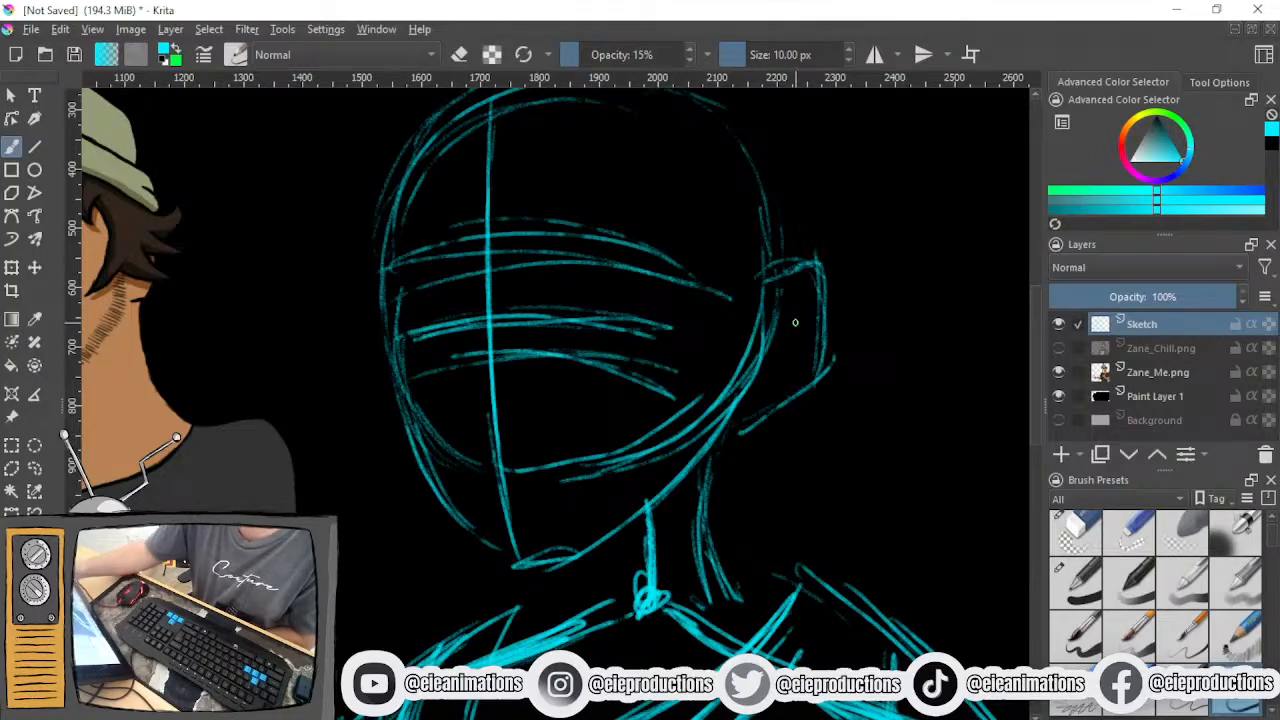
- Draw the angled inner rim and short curved creases inside the head's ear
left_click_drag(808, 286, 766, 374)
mouse_move(762, 376)
left_mouse_down()
mouse_move(798, 364)
mouse_move(798, 380)
left_mouse_up()
mouse_move(797, 304)
left_mouse_down()
mouse_move(806, 289)
mouse_move(810, 308)
mouse_move(978, 376)
left_mouse_up()
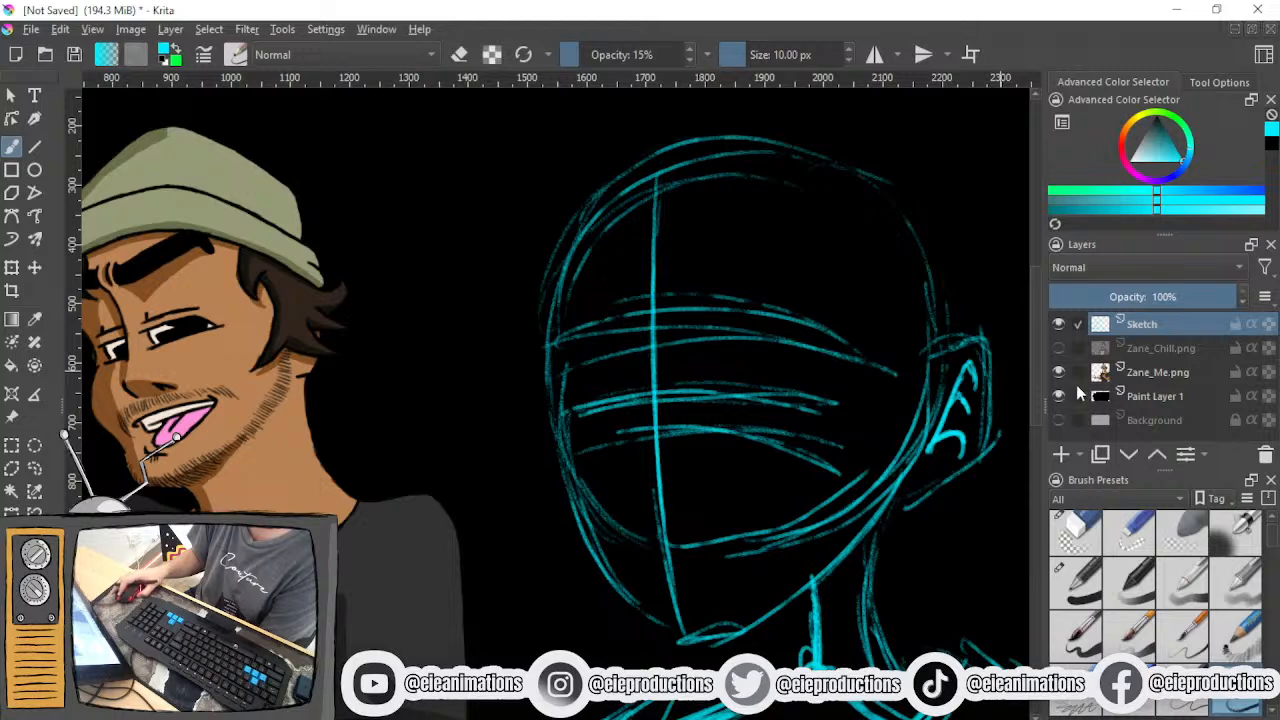
- Compare the construction with the Zane_Chill reference, hide it again and strengthen the lowest curved guideline across the face
left_click(1060, 348)
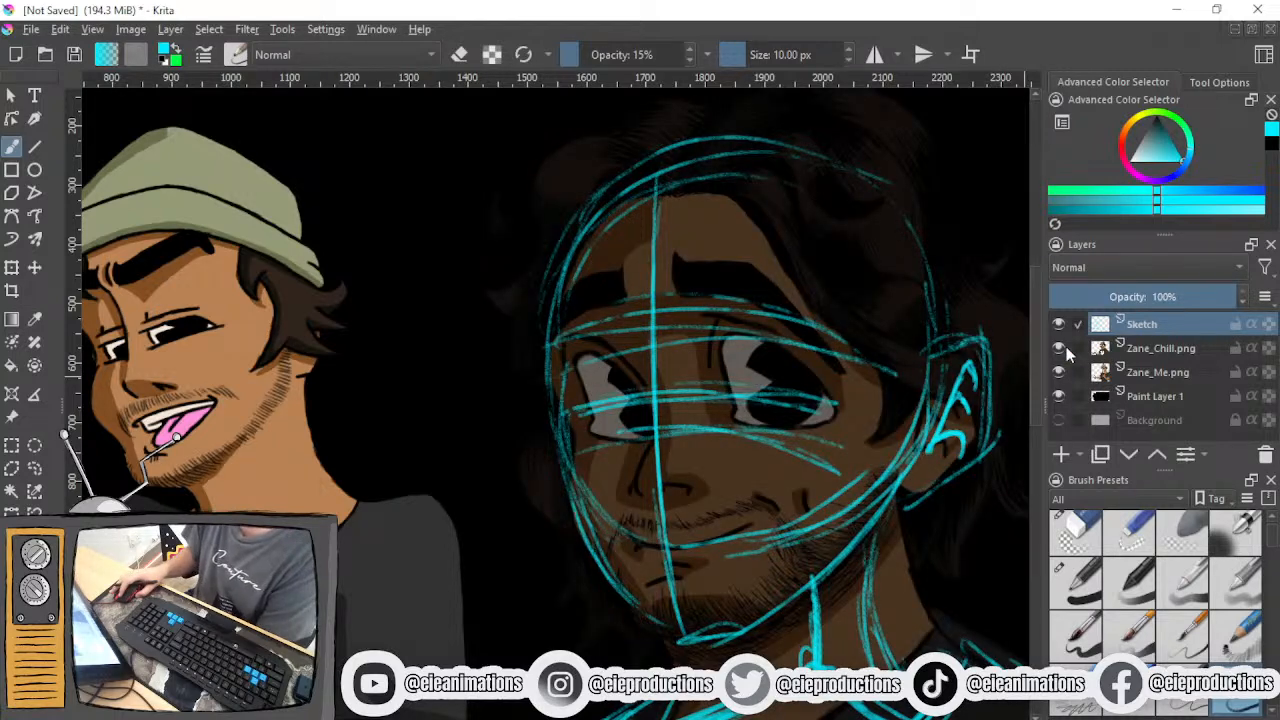
left_click(1060, 348)
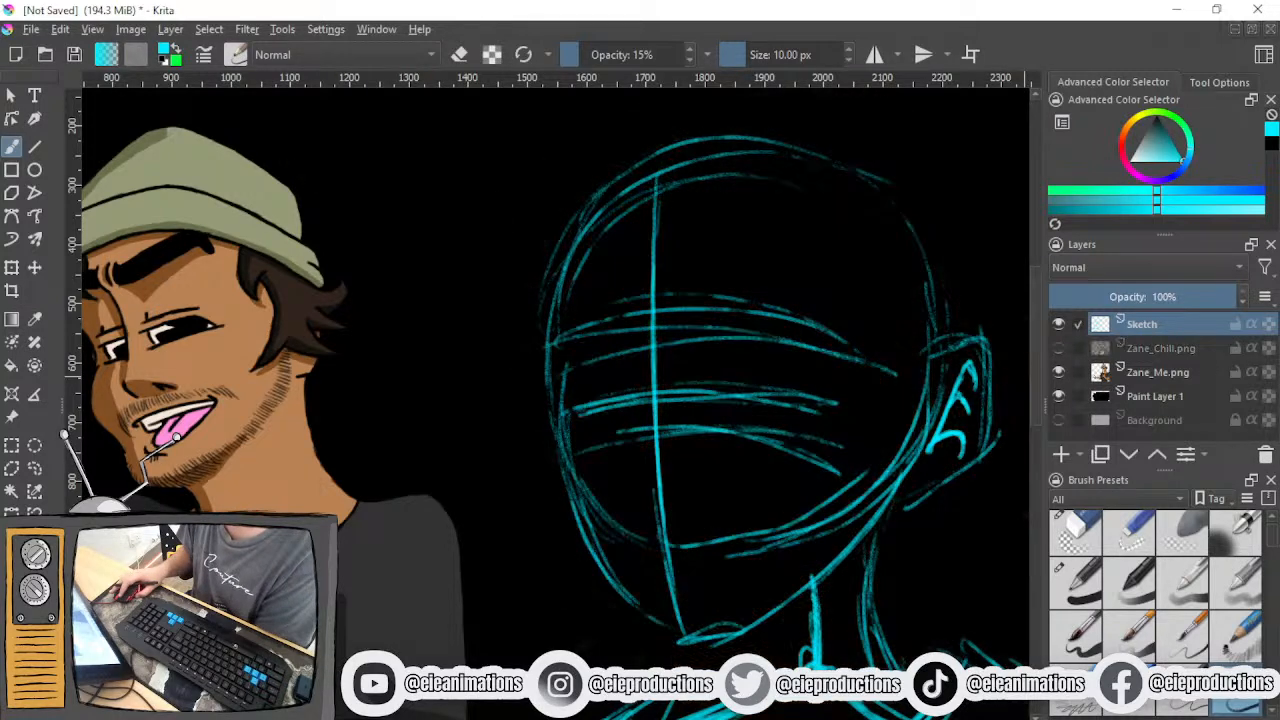
scroll(672, 532, "up", 1)
left_click_drag(575, 402, 853, 368)
mouse_move(788, 368)
left_mouse_down()
mouse_move(1011, 425)
mouse_move(917, 385)
mouse_move(695, 361)
mouse_move(641, 377)
mouse_move(898, 375)
left_mouse_up()
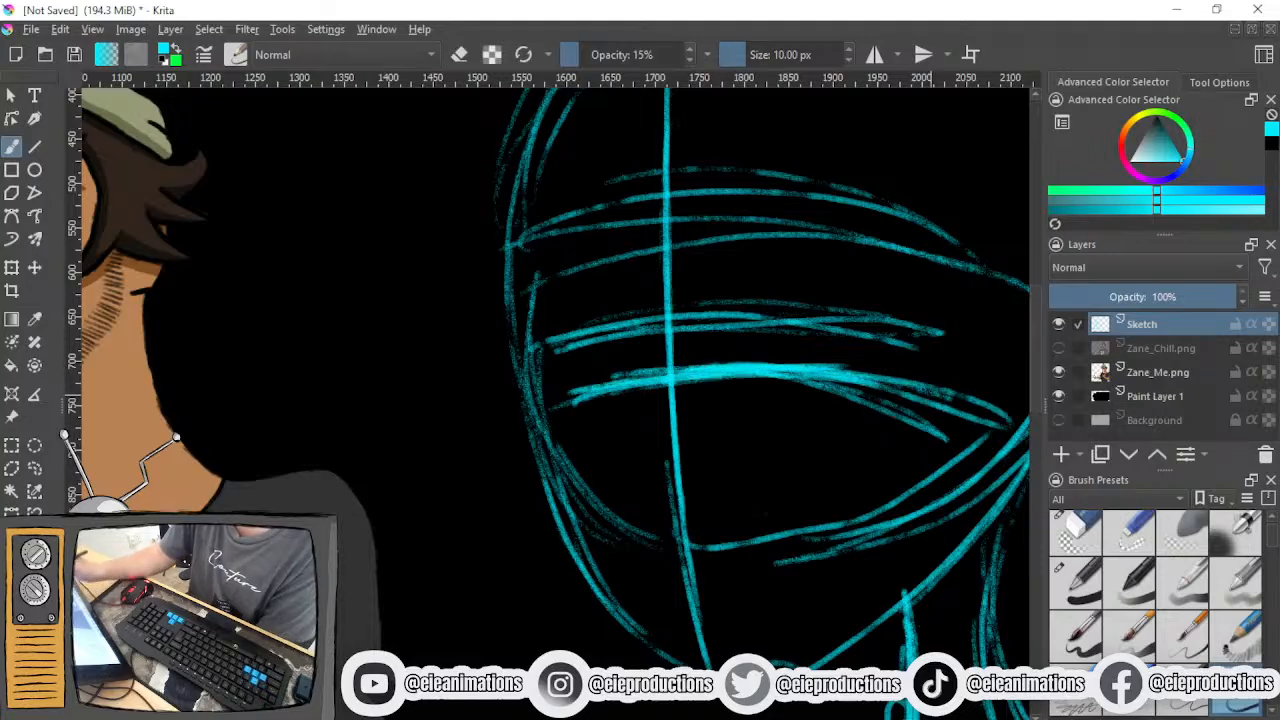
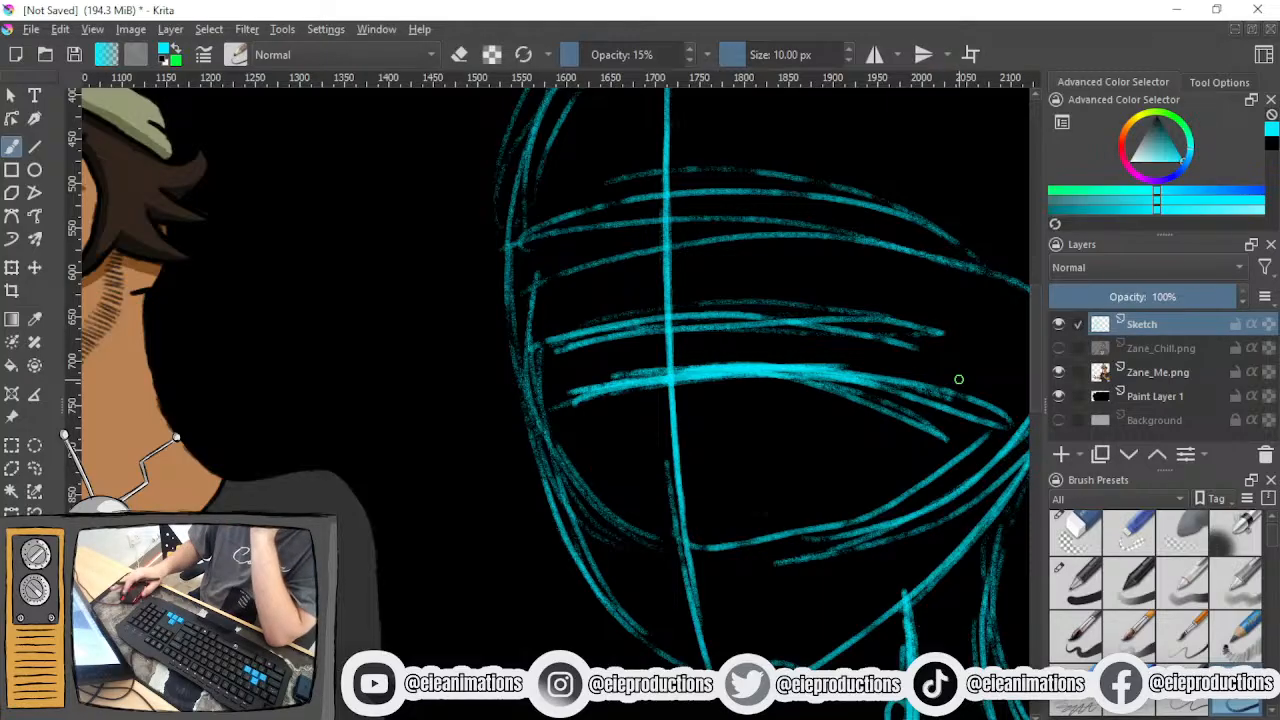
- Sketch a small practice oval beside the head and a curved line across its lower part
scroll(960, 378, "down", 4)
left_click_drag(803, 372, 671, 362)
left_click_drag(850, 357, 611, 400)
left_click_drag(737, 394, 611, 391)
scroll(643, 438, "up", 2)
mouse_move(645, 338)
left_mouse_down()
mouse_move(626, 336)
mouse_move(658, 374)
mouse_move(545, 385)
left_mouse_up()
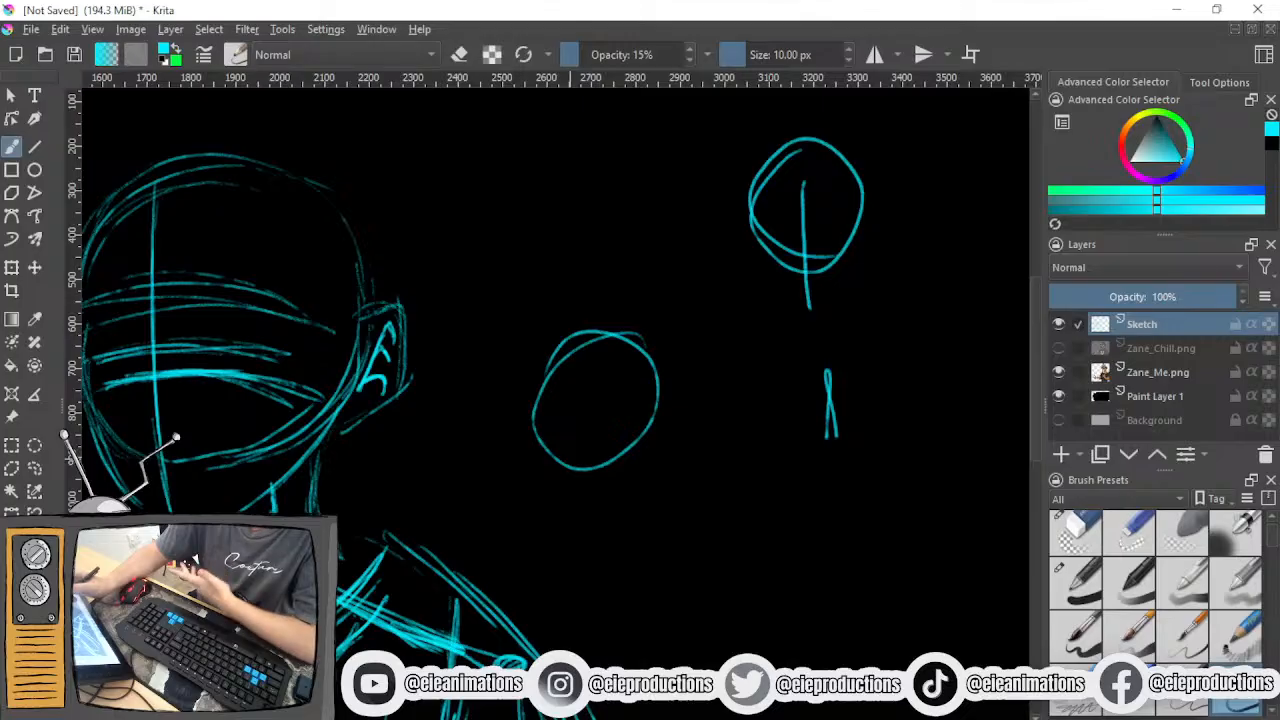
mouse_move(608, 448)
left_mouse_down()
mouse_move(542, 440)
mouse_move(632, 444)
left_mouse_up()
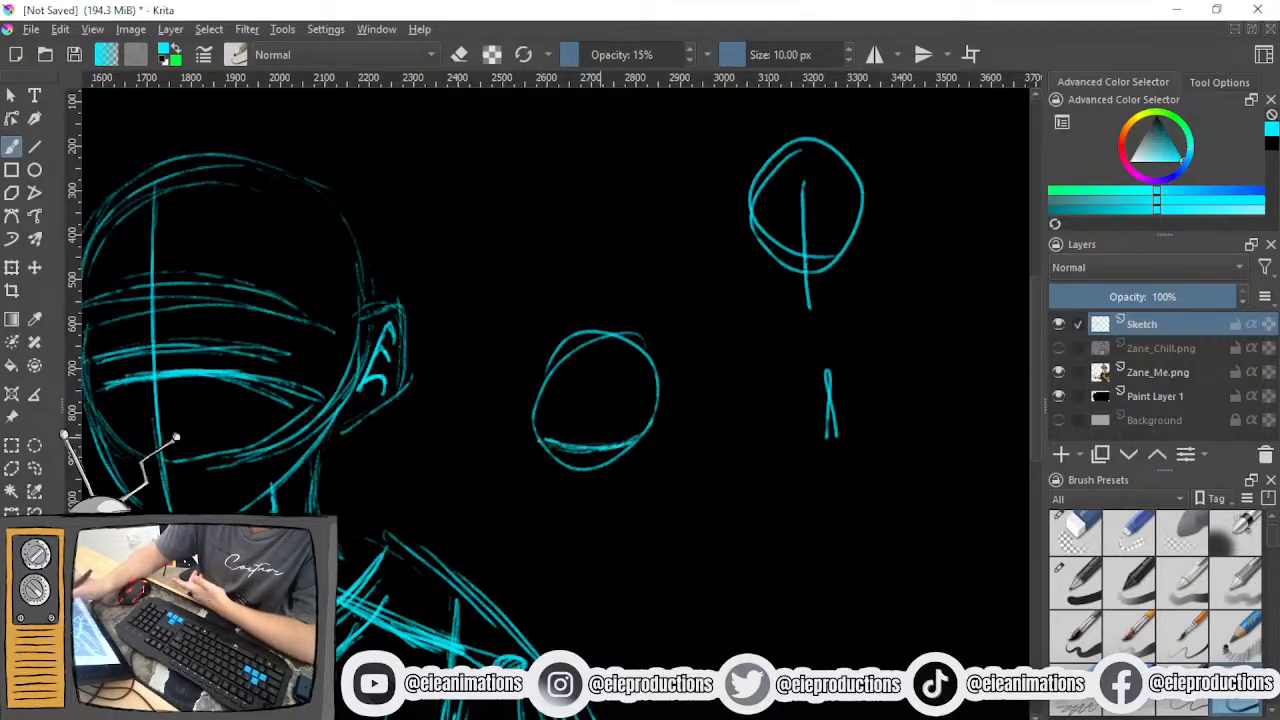
left_click_drag(534, 430, 622, 448)
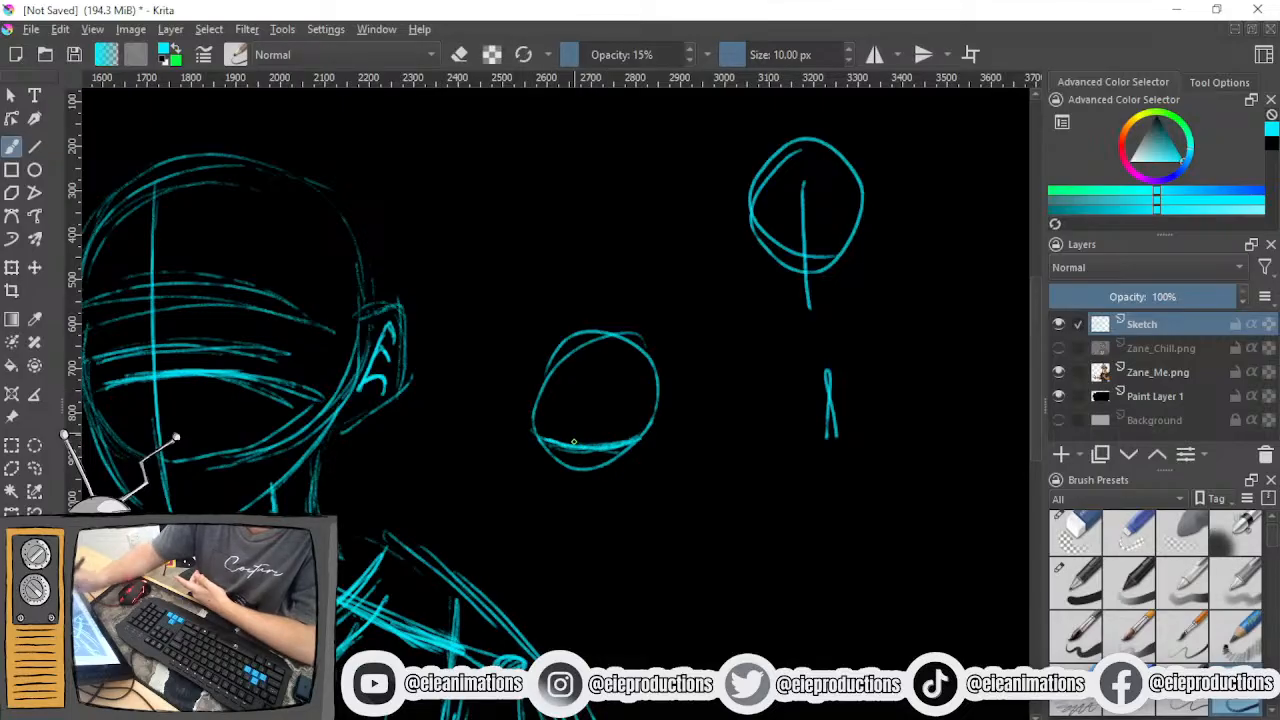
- Erase the part of the practice oval below the curved line and draw a small square hanging from the curve
key("e")
scroll(562, 494, "up", 3)
mouse_move(562, 494)
left_mouse_down()
mouse_move(534, 491)
mouse_move(737, 500)
left_mouse_up()
left_click(1225, 708)
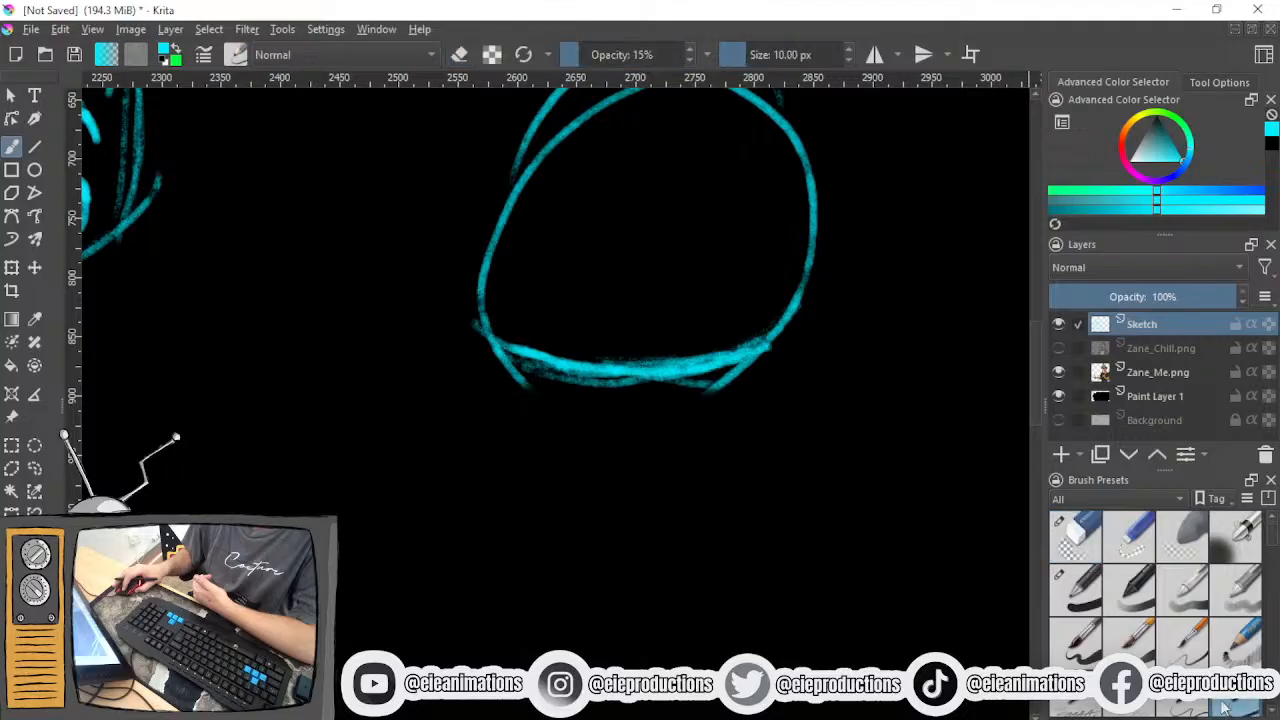
mouse_move(600, 372)
left_mouse_down()
mouse_move(645, 421)
mouse_move(628, 420)
mouse_move(646, 412)
left_mouse_up()
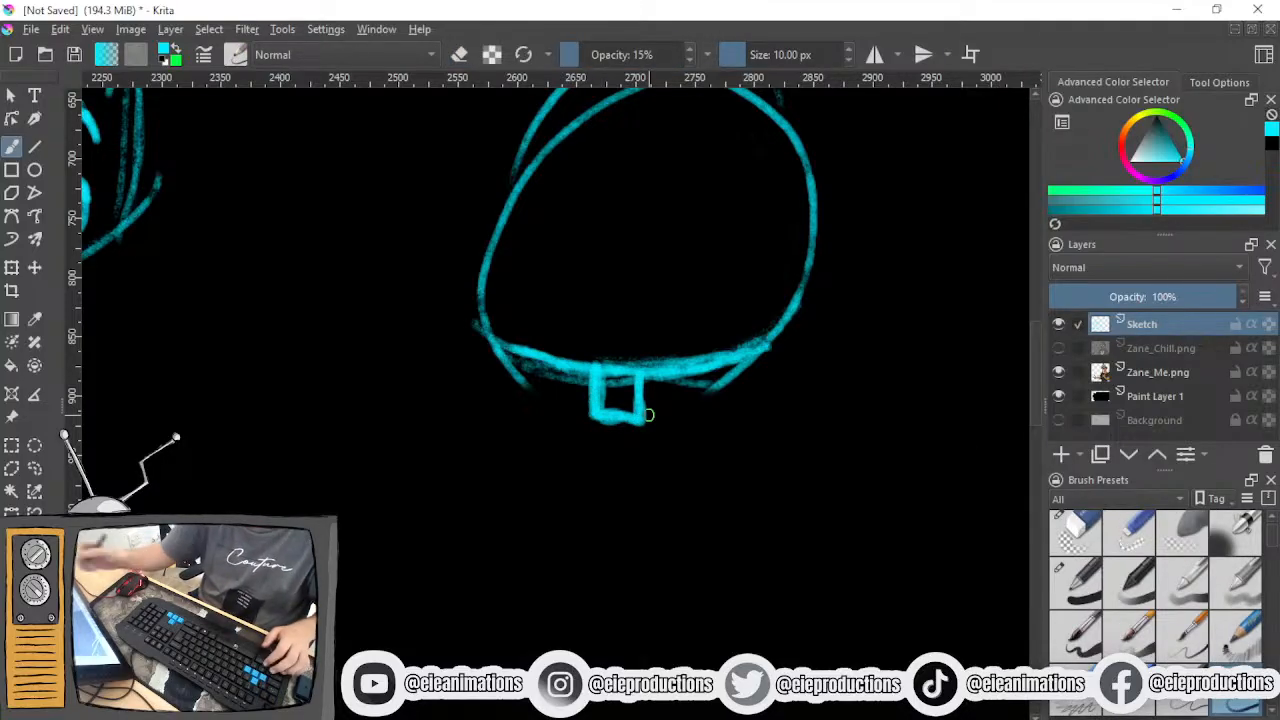
- Erase the upper part of the practice oval, sketch a wide box resting on the curve and widen the small square below
left_click(1079, 535)
left_click_drag(578, 342, 526, 424)
mouse_move(470, 230)
left_mouse_down()
mouse_move(680, 286)
mouse_move(750, 330)
left_mouse_up()
left_click(1247, 708)
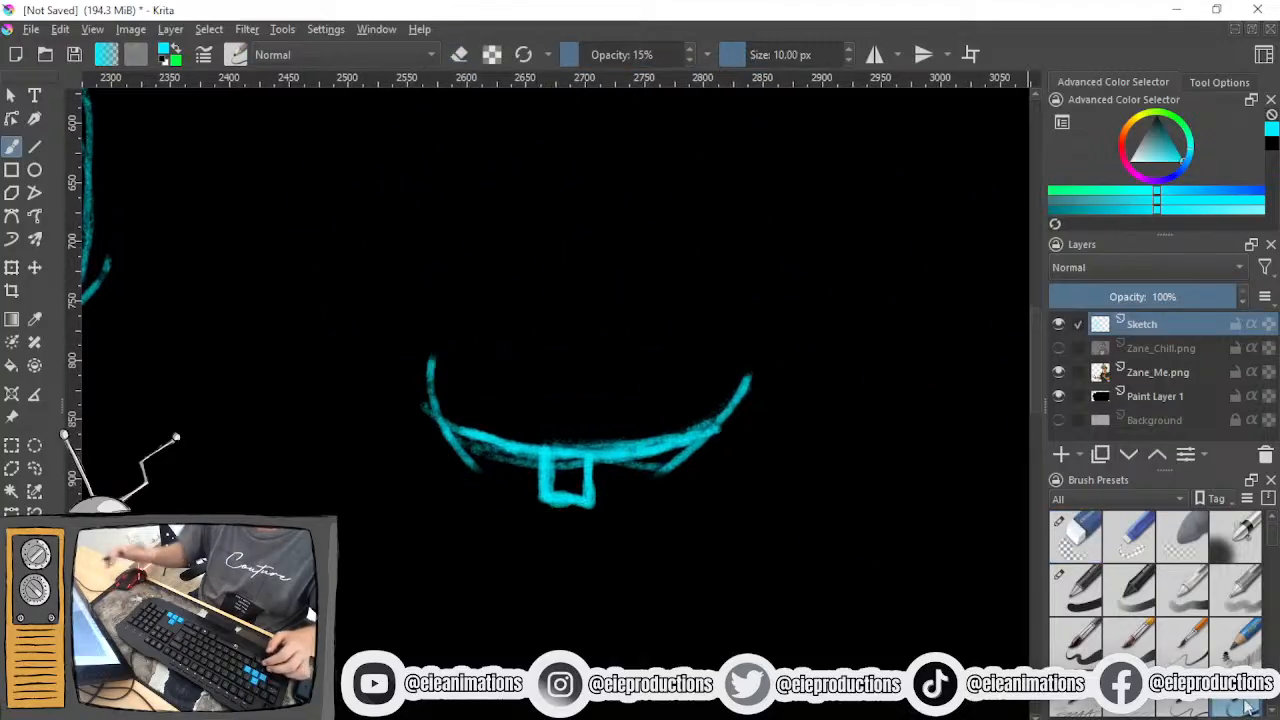
mouse_move(443, 354)
left_mouse_down()
mouse_move(477, 346)
mouse_move(677, 409)
mouse_move(694, 387)
mouse_move(688, 410)
left_mouse_up()
mouse_move(528, 447)
left_mouse_down()
mouse_move(580, 500)
mouse_move(610, 498)
left_mouse_up()
left_click_drag(604, 452, 606, 511)
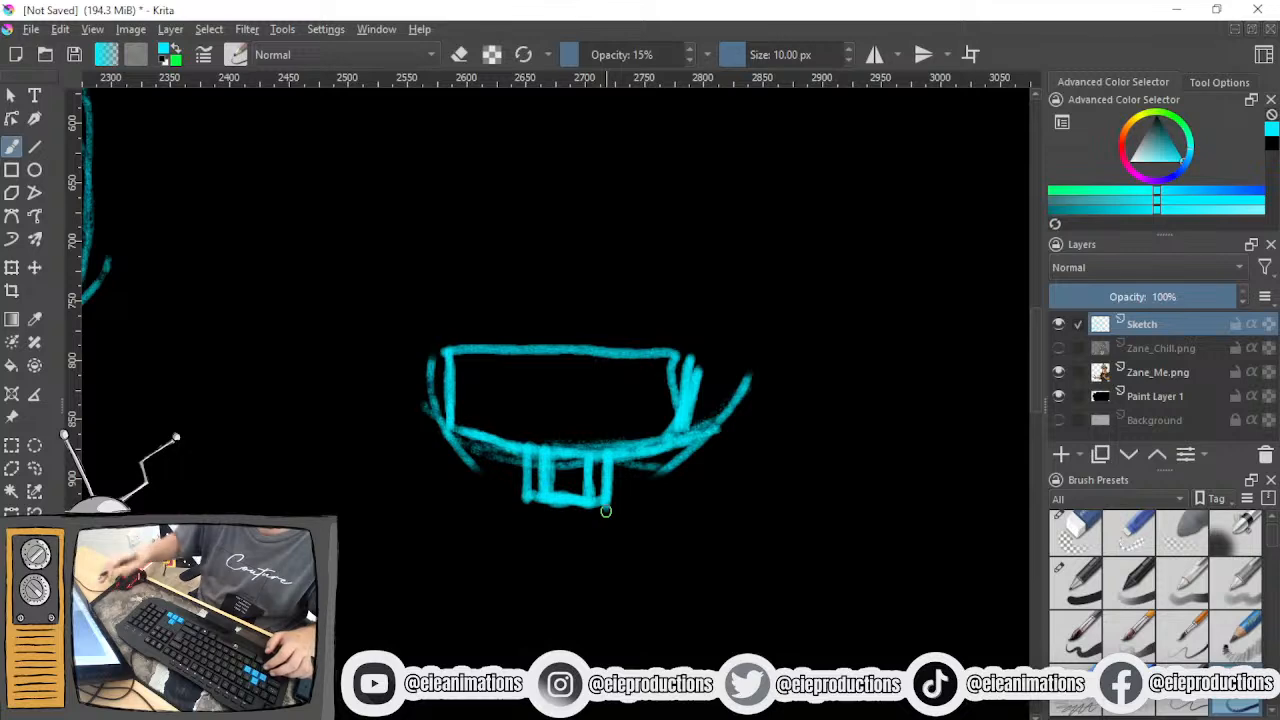
- Erase the practice drawing beside the head and return to the pencil brush
left_click(1075, 533)
mouse_move(900, 486)
left_mouse_down()
mouse_move(386, 457)
mouse_move(520, 490)
left_mouse_up()
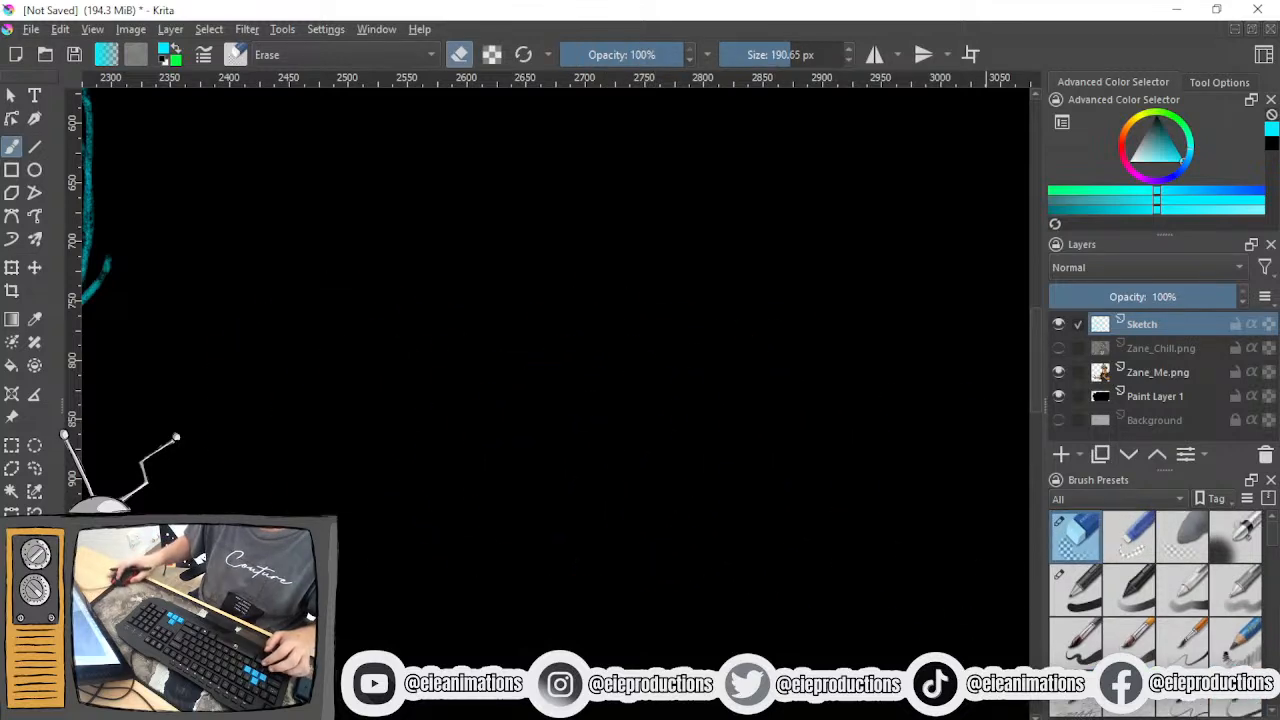
left_click(1251, 705)
scroll(385, 368, "down", 3)
left_click_drag(406, 357, 715, 380)
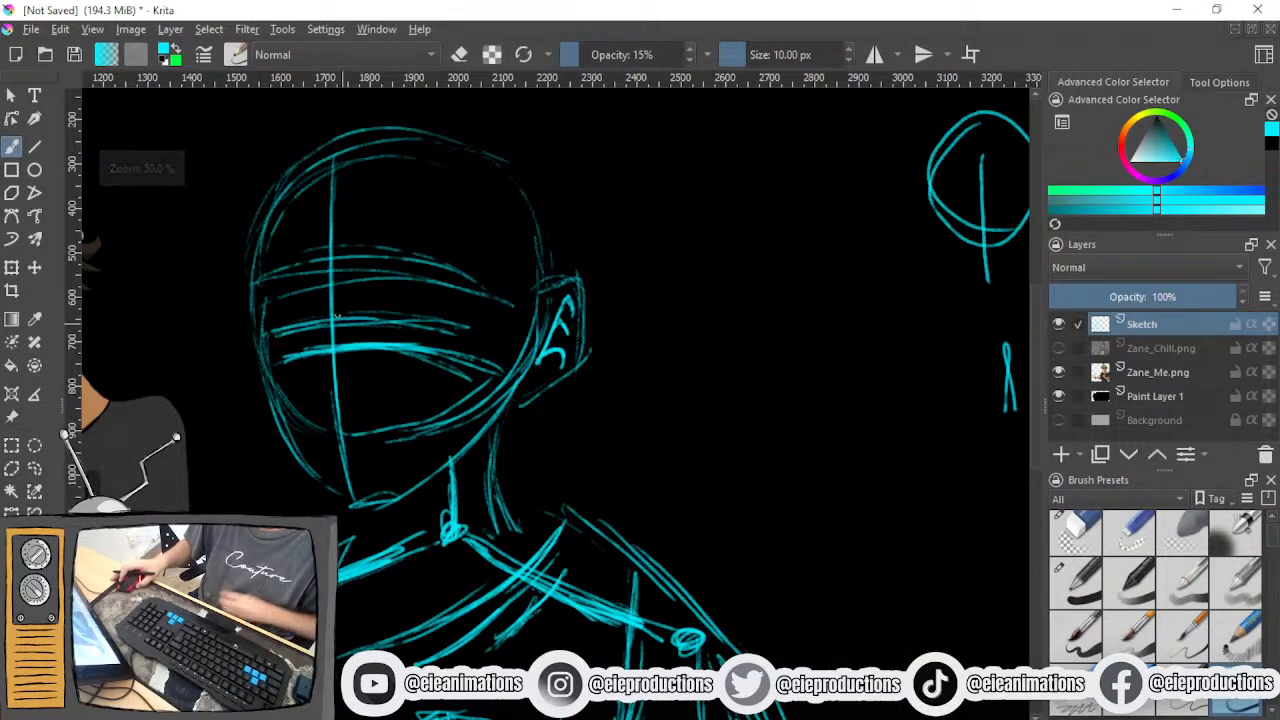
- Change the opacity of Paint Layer 1 and make Zane_Me.png the active layer
left_click(1176, 397)
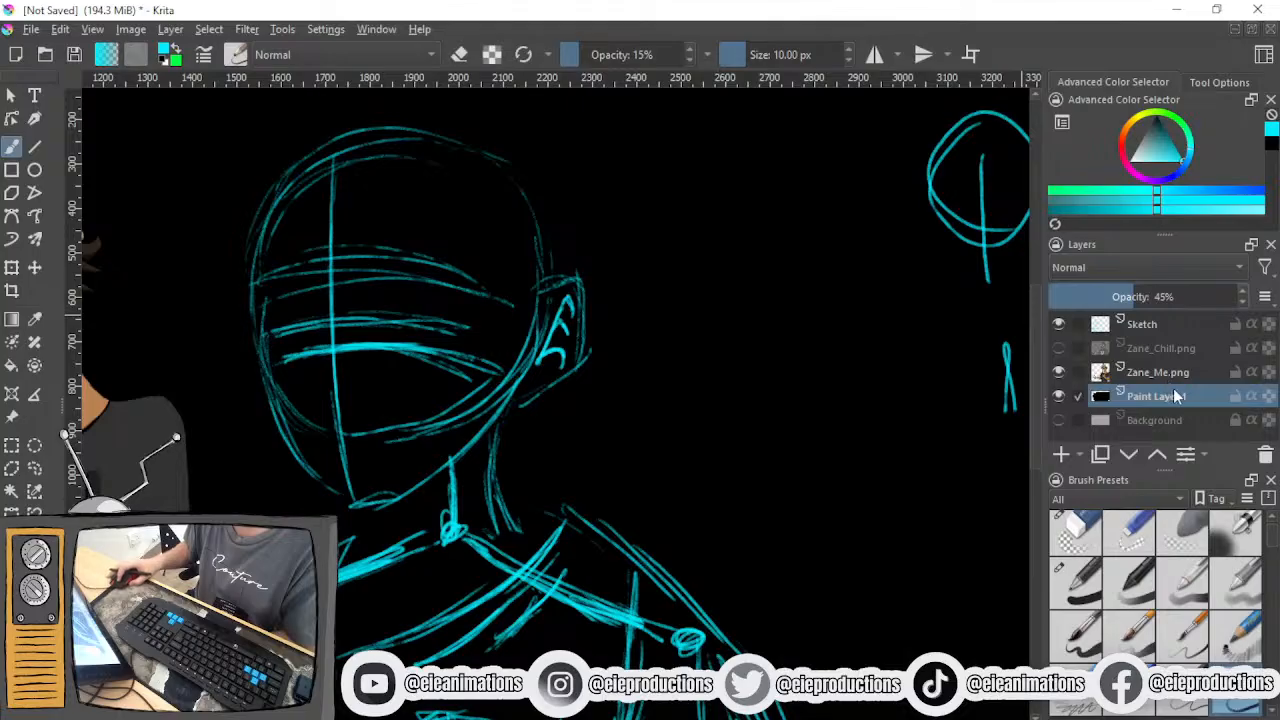
key("Delete")
left_click(1219, 297)
left_click(1188, 378)
- Reinforce the upper eye guide line across the face with several overlapping strokes
scroll(410, 300, "up", 2)
left_click_drag(411, 254, 566, 449)
scroll(445, 374, "down", 3)
scroll(456, 375, "up", 2)
left_click_drag(344, 402, 498, 391)
left_click_drag(345, 393, 526, 389)
left_click_drag(346, 392, 495, 381)
mouse_move(342, 402)
left_mouse_down()
mouse_move(524, 384)
mouse_move(596, 404)
mouse_move(656, 451)
left_mouse_up()
- Sketch the outline of the eye nearer the ear between the upper and lower eye guide lines
mouse_move(481, 434)
left_mouse_down()
mouse_move(771, 368)
mouse_move(534, 440)
mouse_move(471, 506)
mouse_move(439, 494)
left_mouse_up()
scroll(530, 465, "up", 2)
mouse_move(518, 490)
left_mouse_down()
mouse_move(550, 482)
mouse_move(543, 516)
left_mouse_up()
mouse_move(540, 467)
left_mouse_down()
mouse_move(563, 368)
mouse_move(525, 488)
left_mouse_up()
left_click_drag(550, 325, 522, 488)
mouse_move(542, 316)
left_mouse_down()
mouse_move(534, 440)
mouse_move(546, 384)
left_mouse_up()
left_click_drag(618, 312, 657, 378)
mouse_move(566, 308)
left_mouse_down()
mouse_move(690, 340)
mouse_move(676, 335)
mouse_move(737, 400)
mouse_move(740, 445)
left_mouse_up()
mouse_move(747, 458)
left_mouse_down()
mouse_move(741, 520)
mouse_move(536, 512)
left_mouse_up()
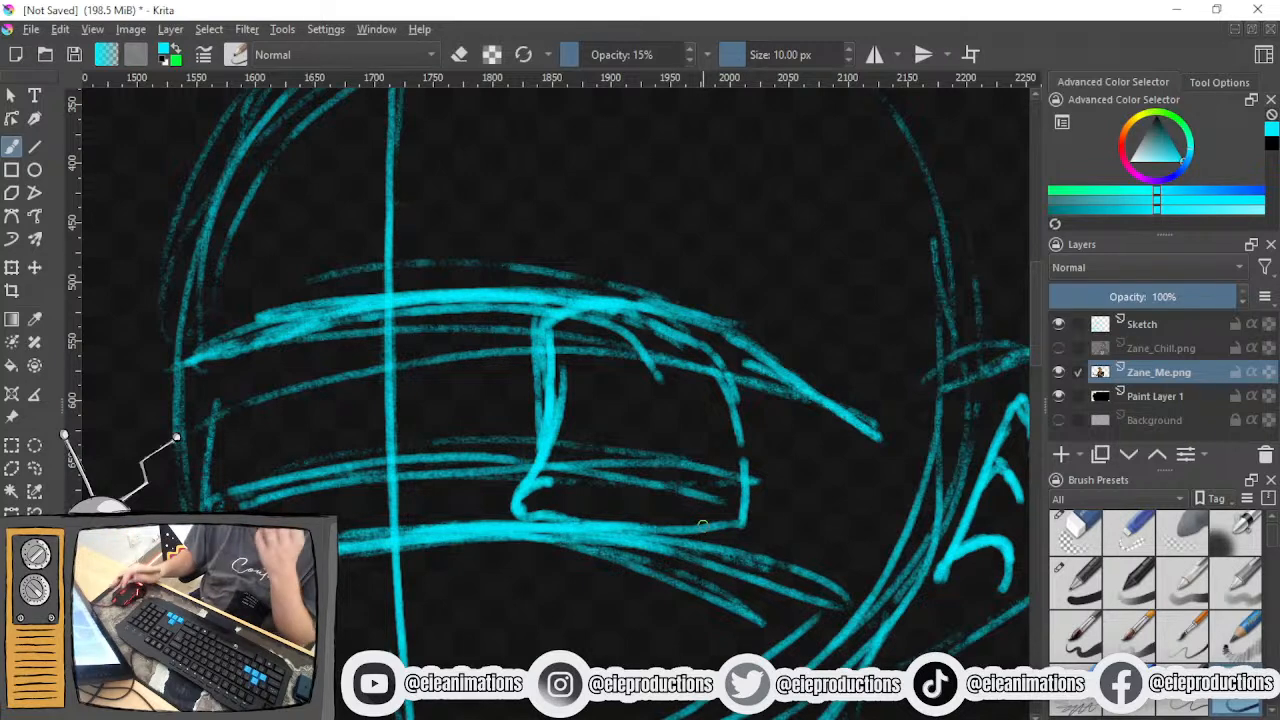
- Set the eraser size to 84.53 px and erase the sketched eye outline
scroll(695, 485, "down", 2)
left_click_drag(695, 482, 549, 408)
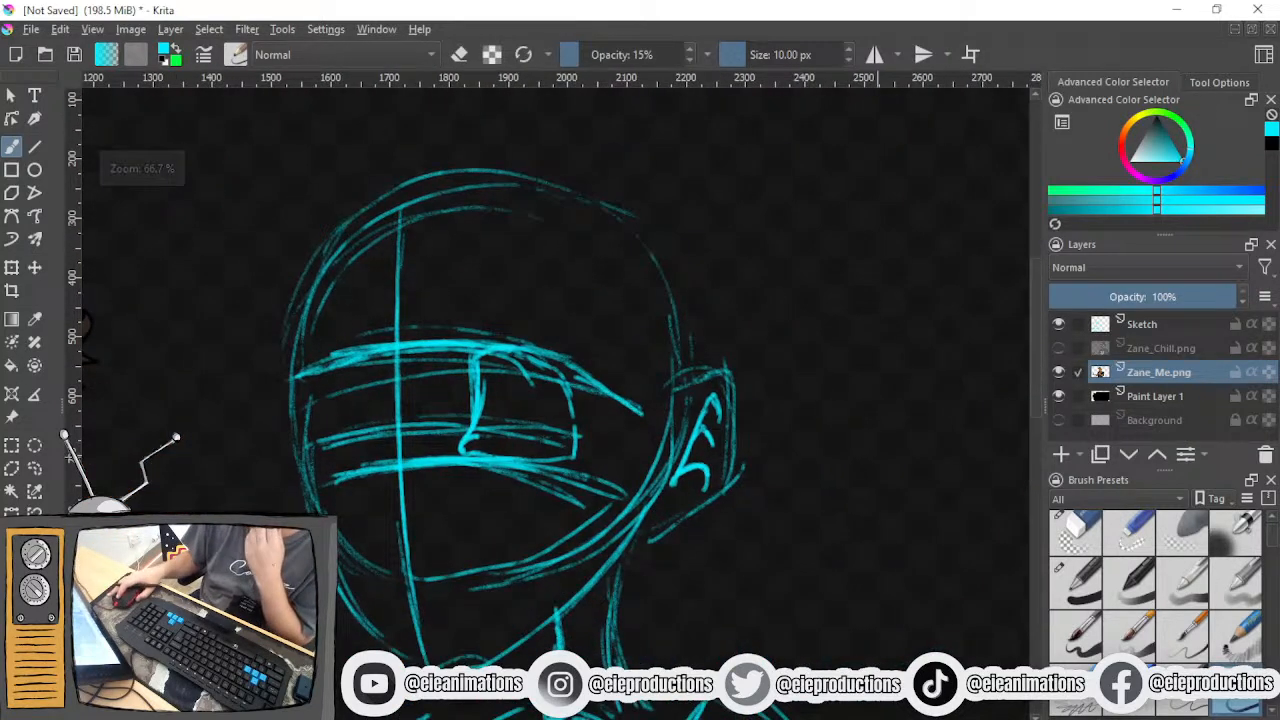
left_click(1078, 533)
left_click(770, 56)
mouse_move(553, 434)
left_mouse_down()
mouse_move(500, 434)
mouse_move(468, 385)
mouse_move(625, 420)
left_mouse_up()
- Show the Zane_Chill.png reference layer and trace the inner edge of the eye nearer the ear with the pencil brush
left_click(1059, 348)
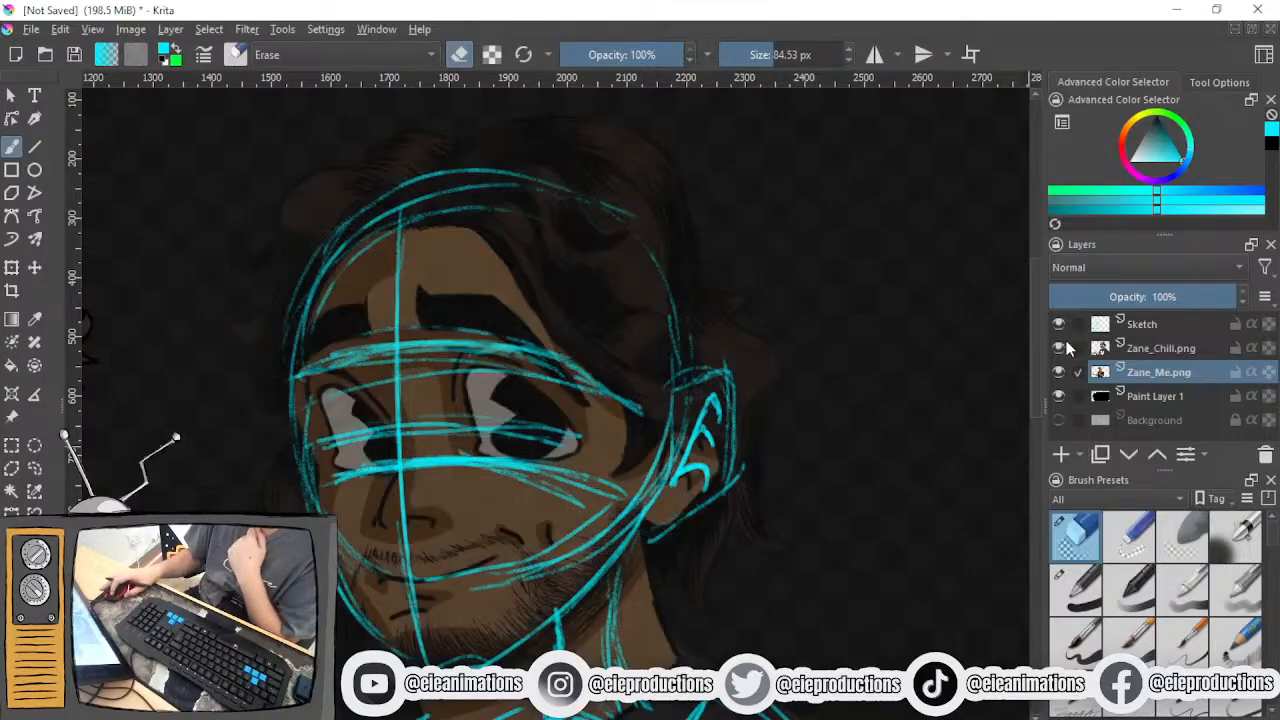
left_click(1236, 704)
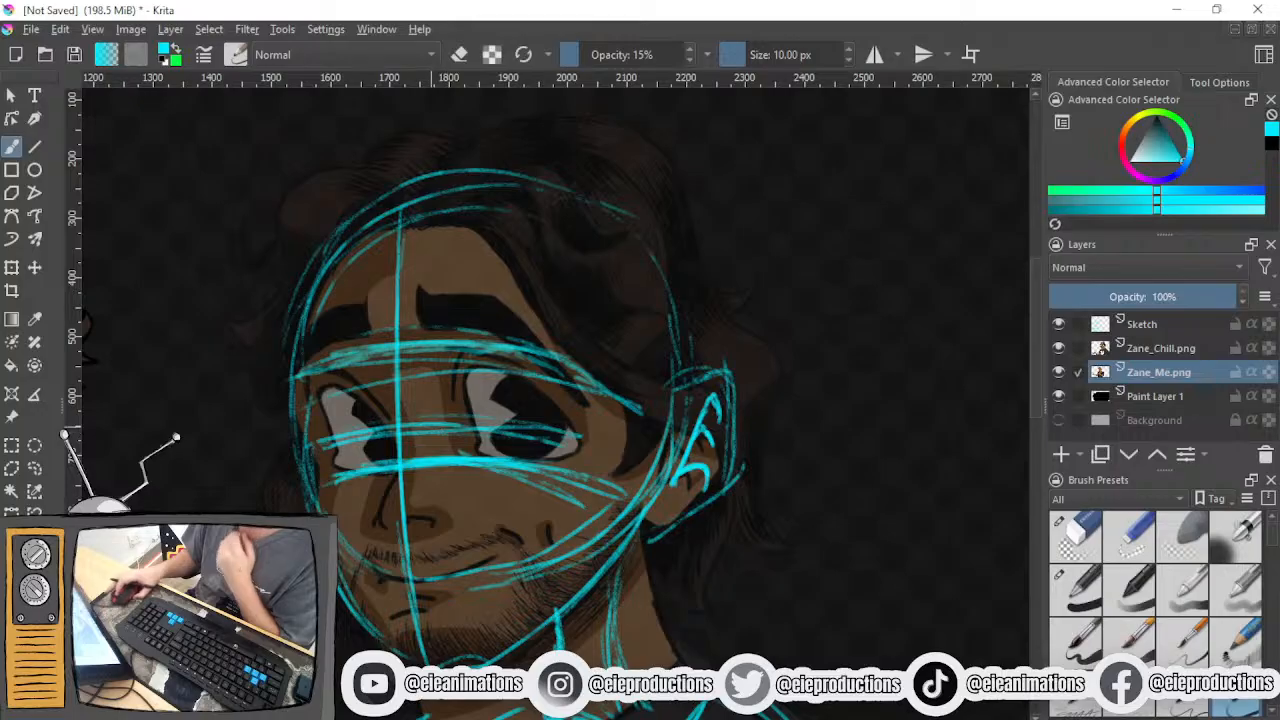
scroll(449, 409, "up", 2)
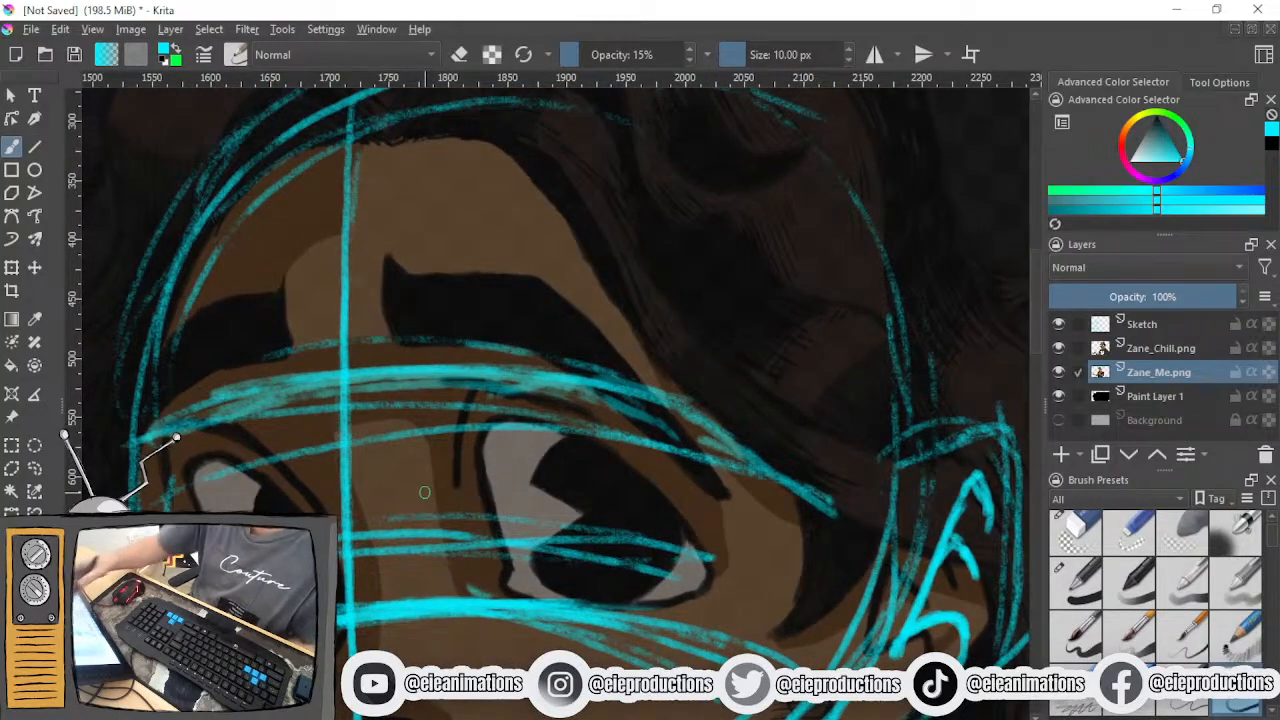
mouse_move(470, 458)
left_mouse_down()
mouse_move(501, 548)
mouse_move(494, 588)
left_mouse_up()
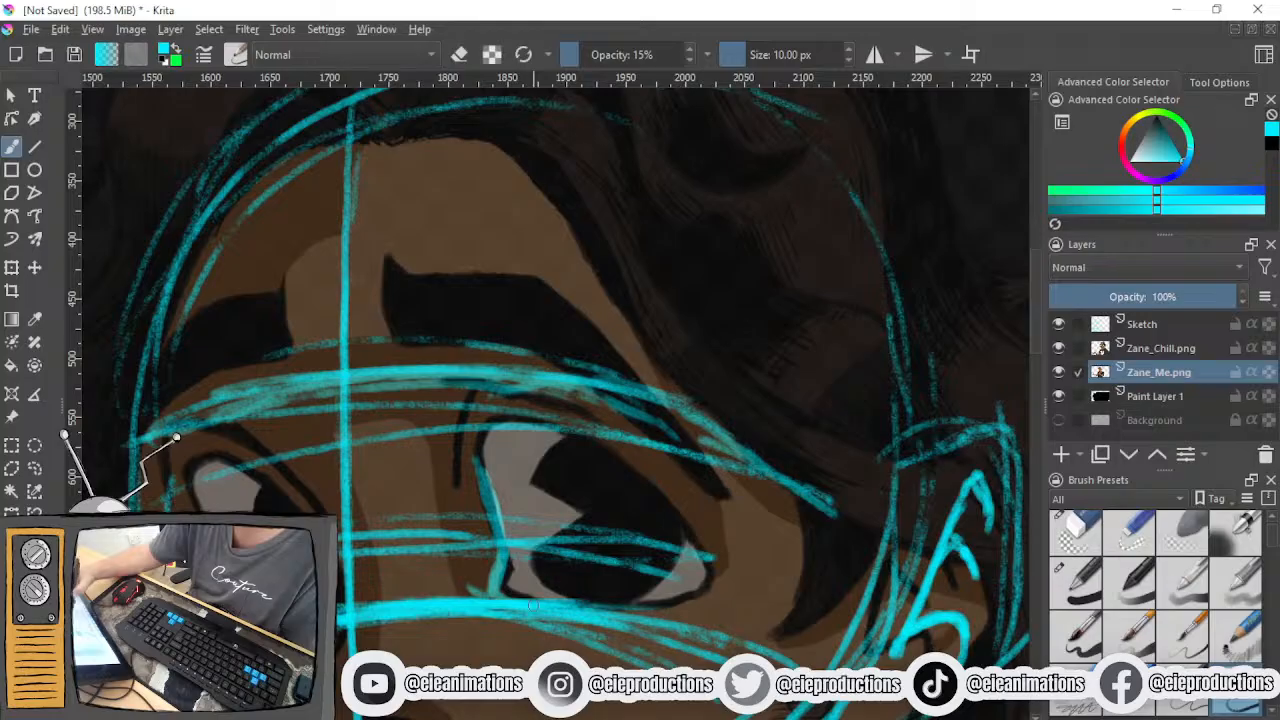
left_click_drag(481, 478, 497, 437)
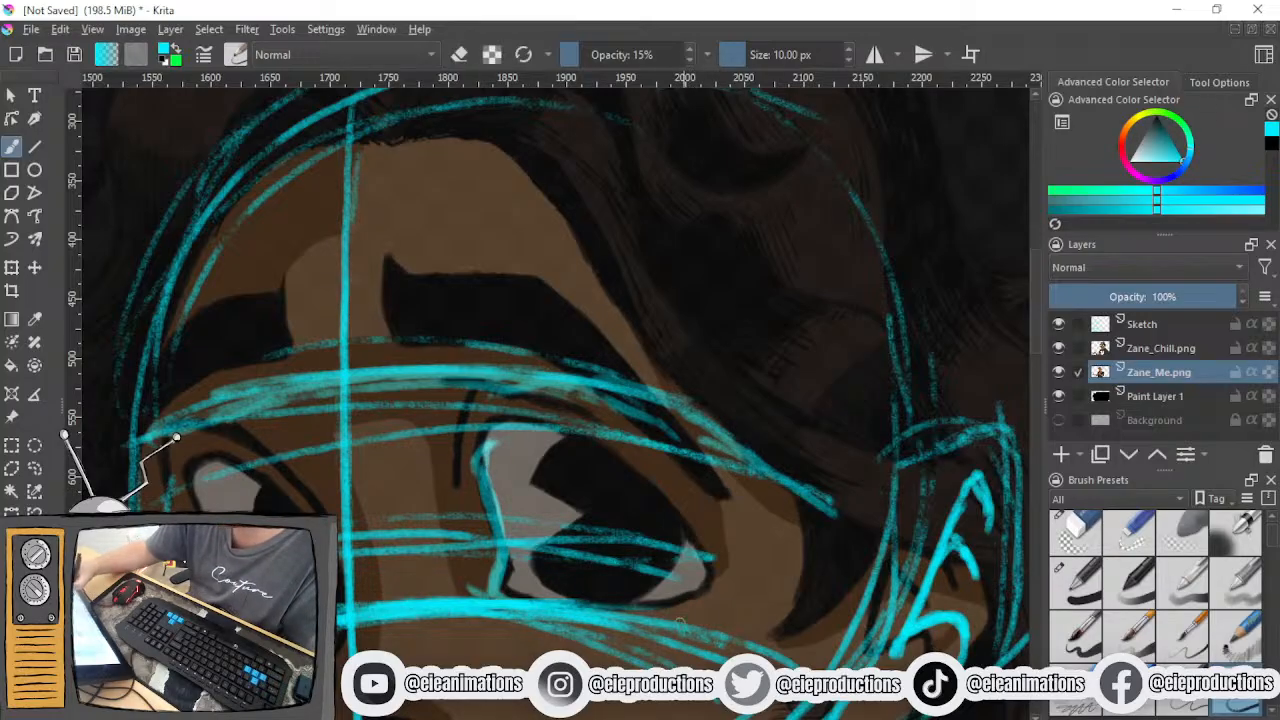
mouse_move(623, 604)
left_mouse_down()
mouse_move(725, 590)
mouse_move(700, 635)
mouse_move(700, 612)
left_mouse_up()
key("ctrl+z")
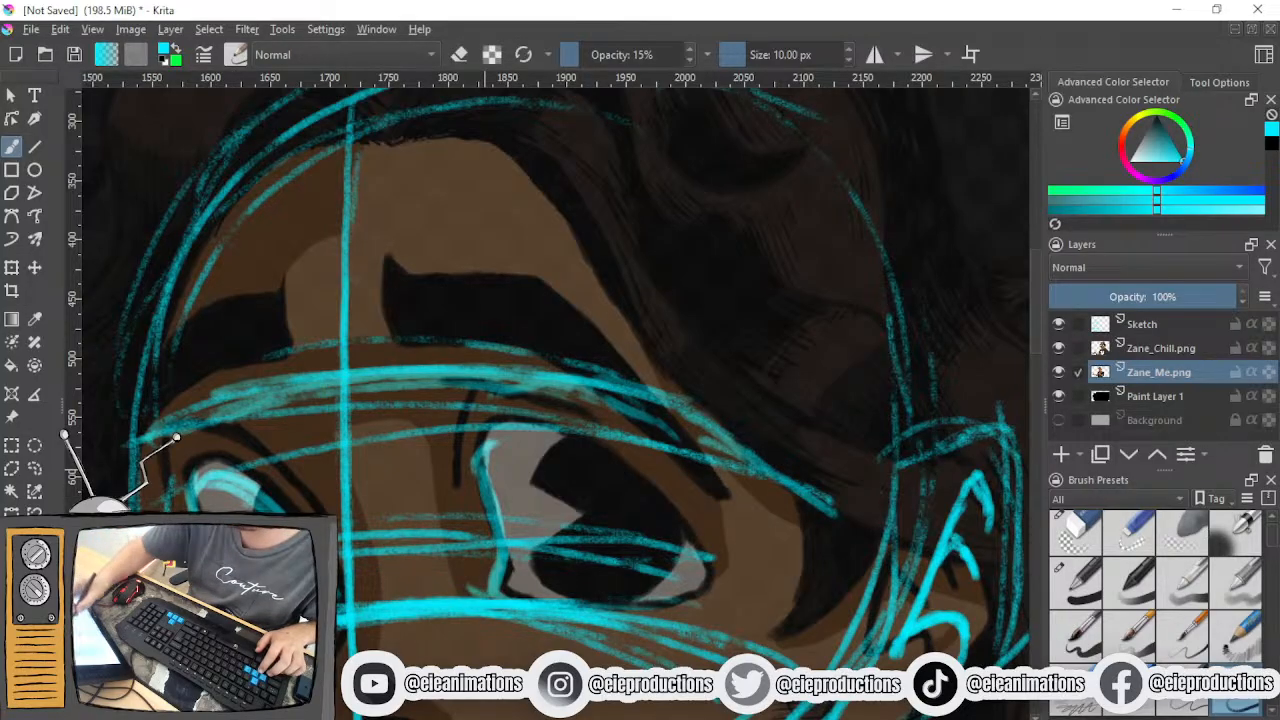
- Reinforce the guide line along the tops of both reference eyes and extend it towards the ear
left_click_drag(175, 485, 387, 445)
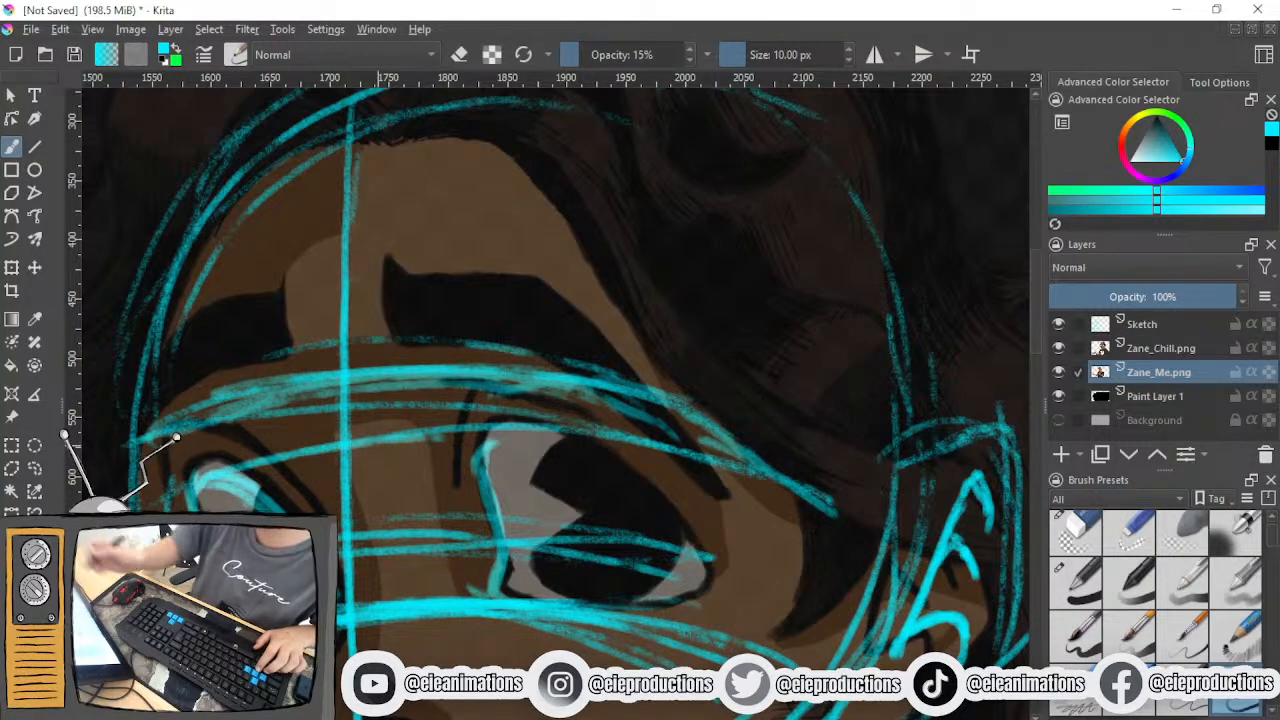
mouse_move(166, 479)
left_mouse_down()
mouse_move(376, 434)
mouse_move(486, 441)
left_mouse_up()
mouse_move(236, 476)
left_mouse_down()
mouse_move(460, 437)
mouse_move(365, 442)
left_mouse_up()
left_click_drag(455, 440, 555, 441)
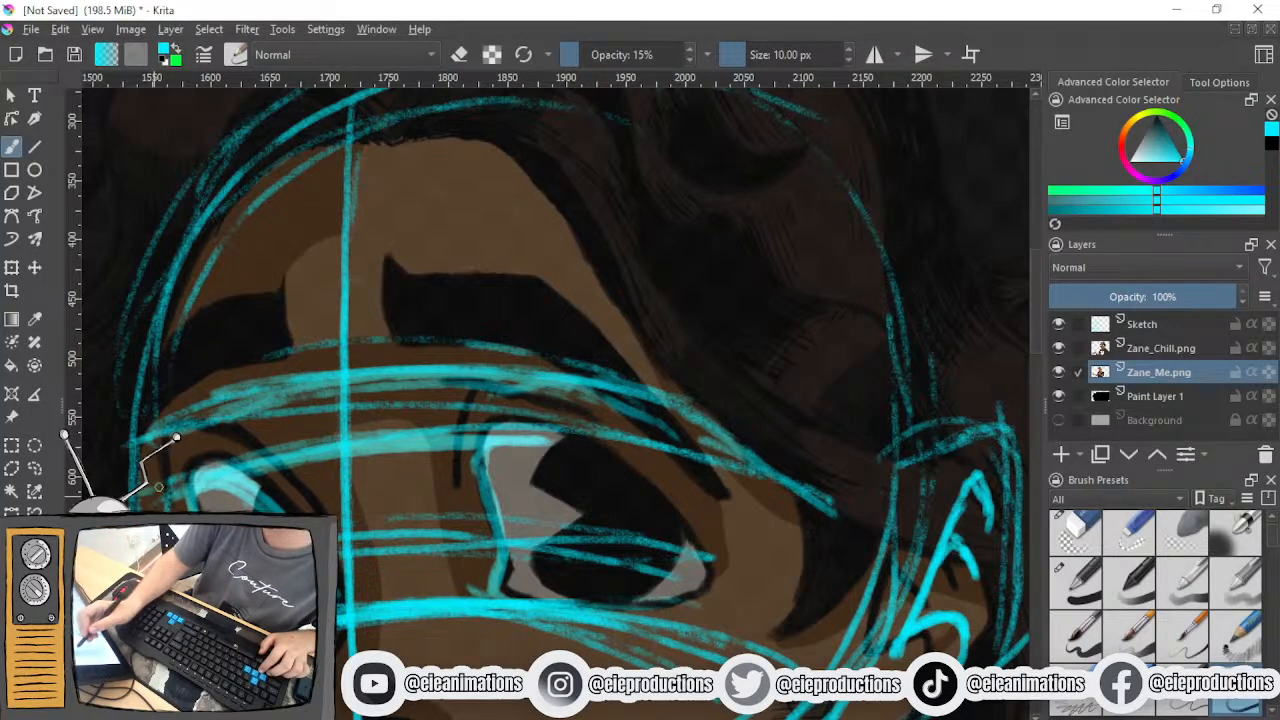
mouse_move(478, 441)
left_mouse_down()
mouse_move(606, 452)
mouse_move(444, 449)
mouse_move(576, 456)
mouse_move(818, 556)
left_mouse_up()
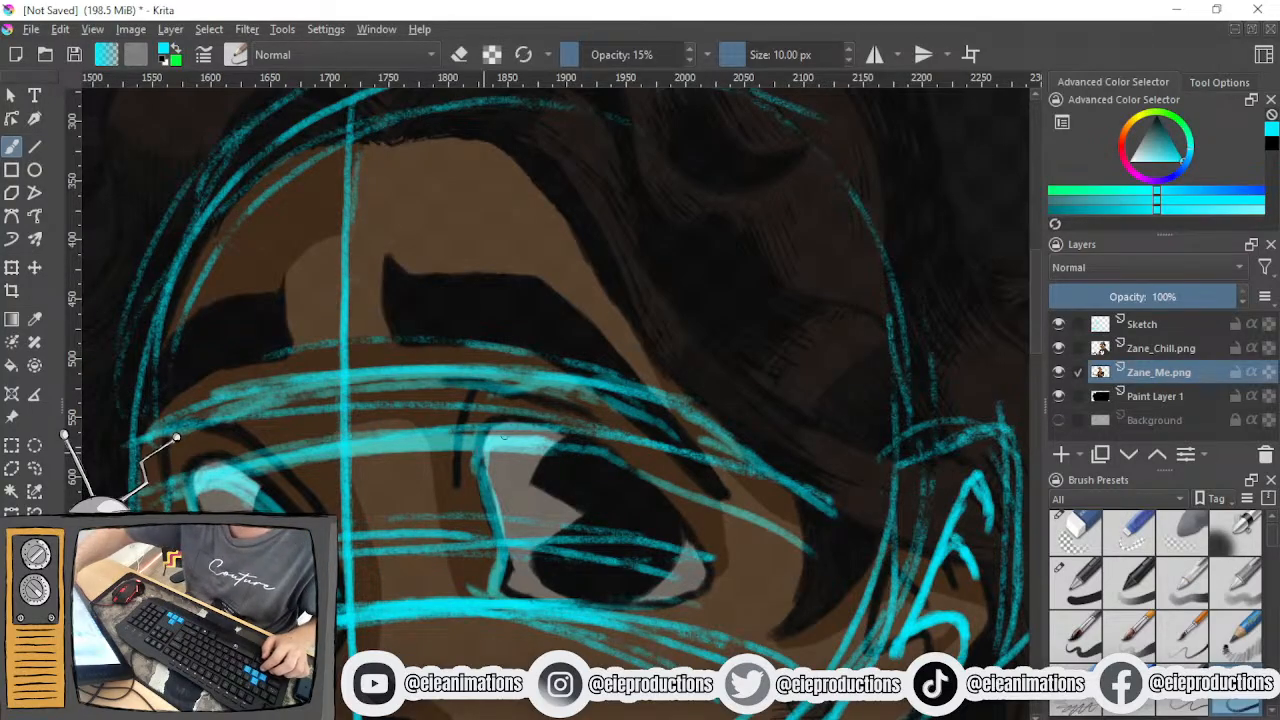
- Trace the upper lid and outer corner of the eye nearer the ear over the reference
left_click_drag(603, 457, 686, 558)
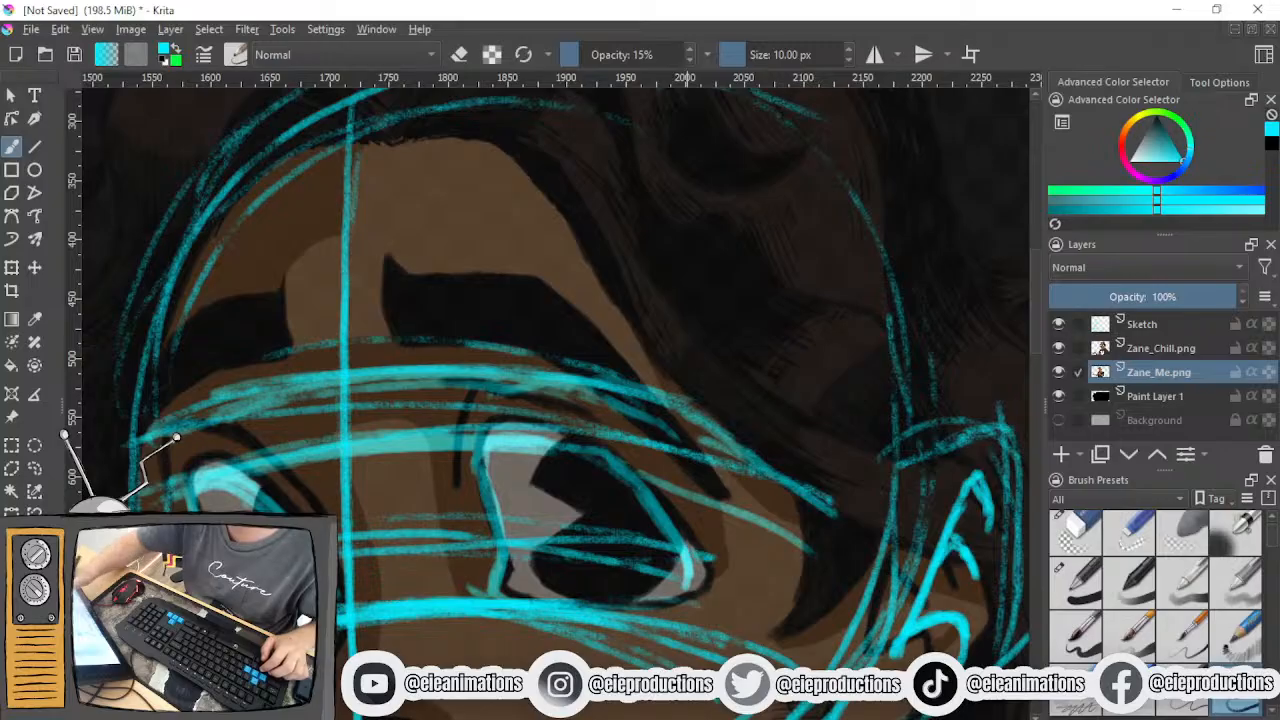
left_click_drag(558, 450, 640, 520)
left_click_drag(600, 456, 668, 550)
mouse_move(640, 496)
left_mouse_down()
mouse_move(672, 590)
mouse_move(616, 604)
mouse_move(680, 584)
mouse_move(684, 552)
mouse_move(600, 608)
left_mouse_up()
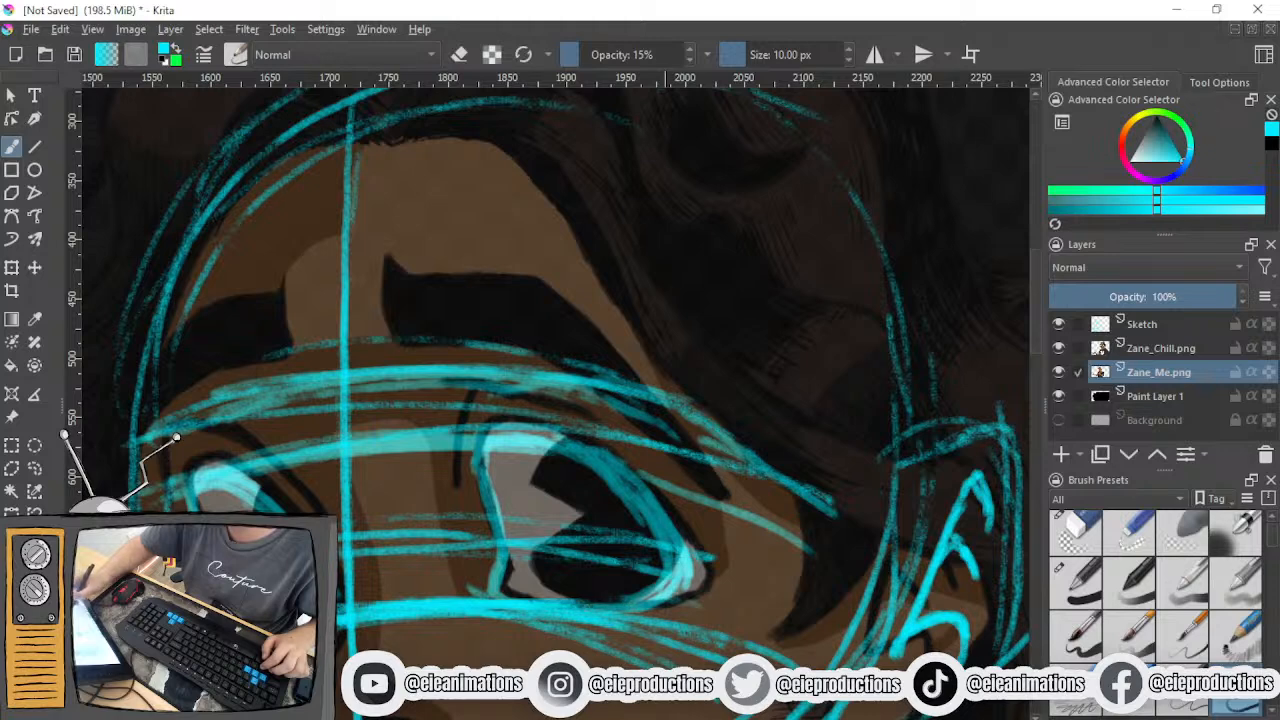
- Undo the recent strokes traced over the reference eyes
left_click(1072, 534)
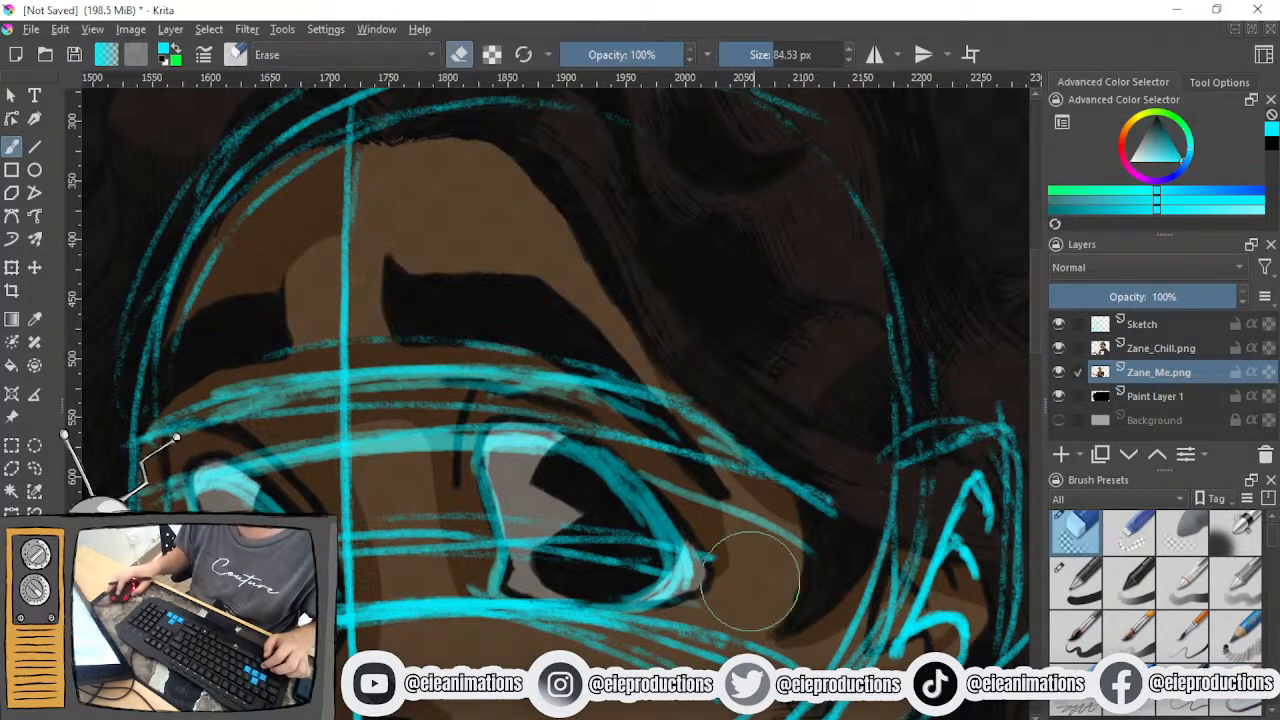
left_click_drag(695, 609, 802, 509)
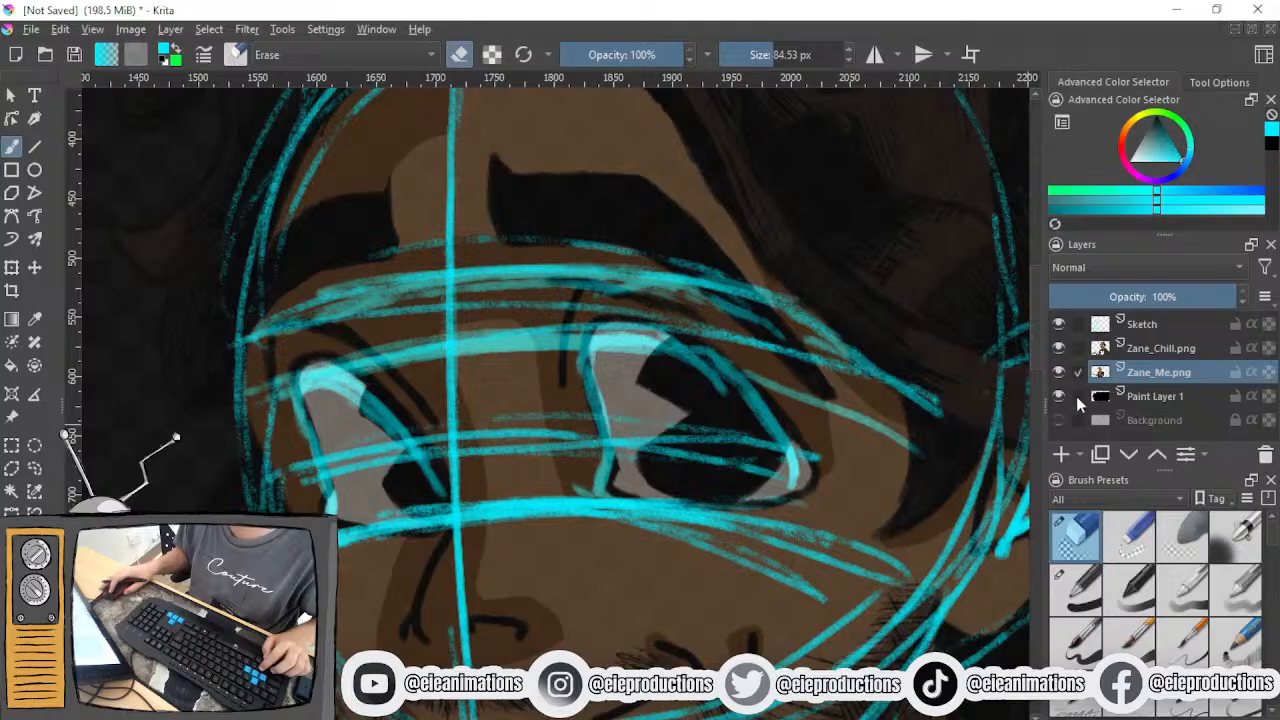
key("ctrl+z")
key("ctrl+z")
key("ctrl+z")
key("ctrl+z")
key("ctrl+z")
key("ctrl+z")
key("ctrl+z")
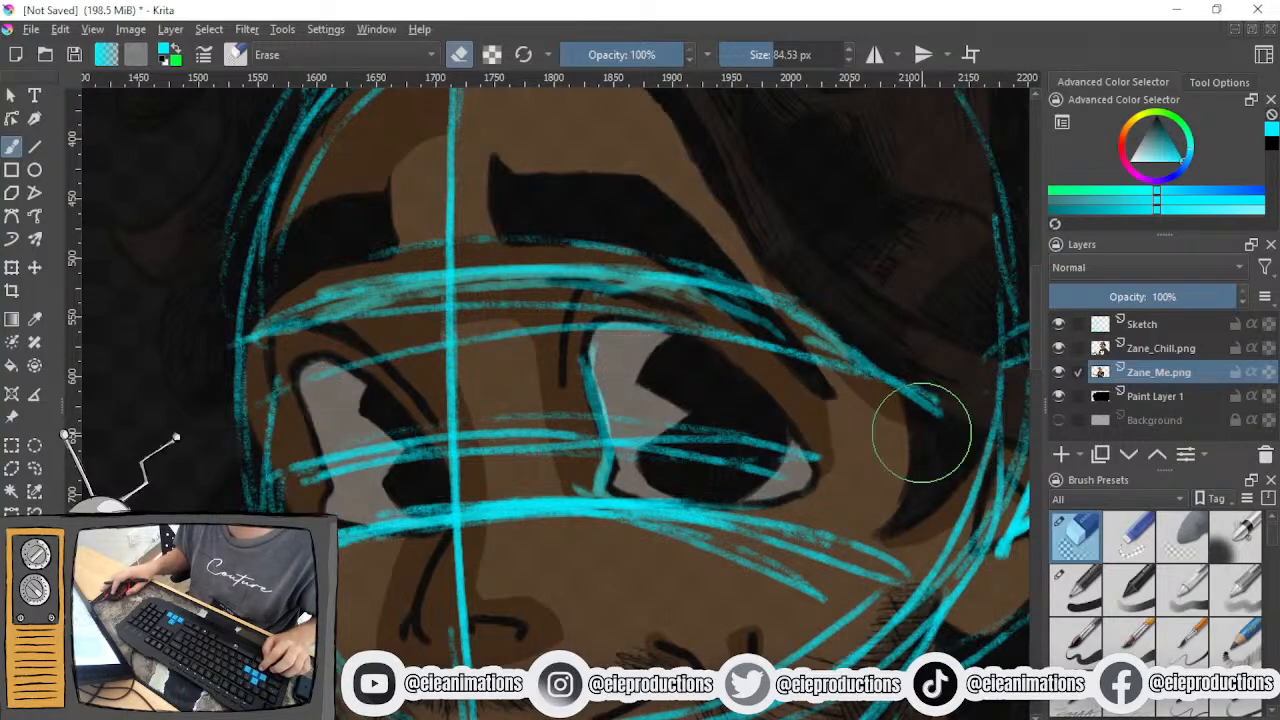
- Try erasing the lines over the eye nearer the ear on the Sketch layer, using the Zane_Chill.png reference, and undo it
left_click(1058, 348)
left_click(1146, 330)
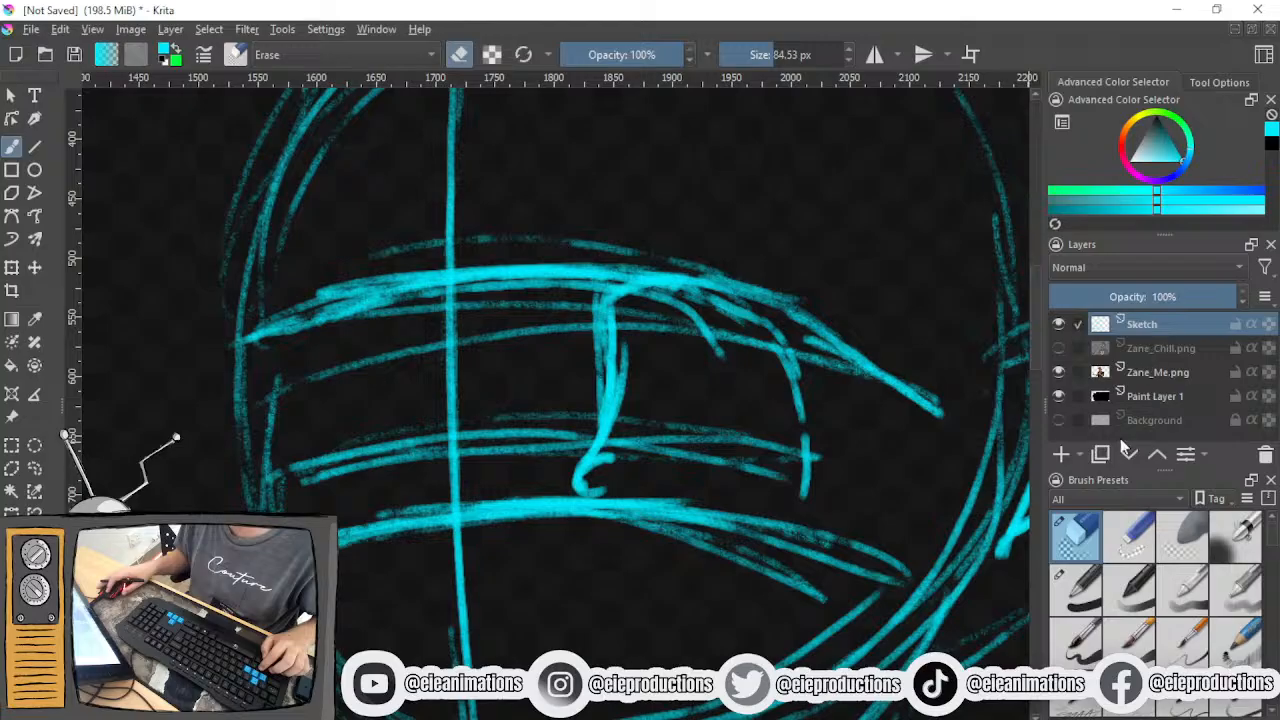
left_click(1059, 348)
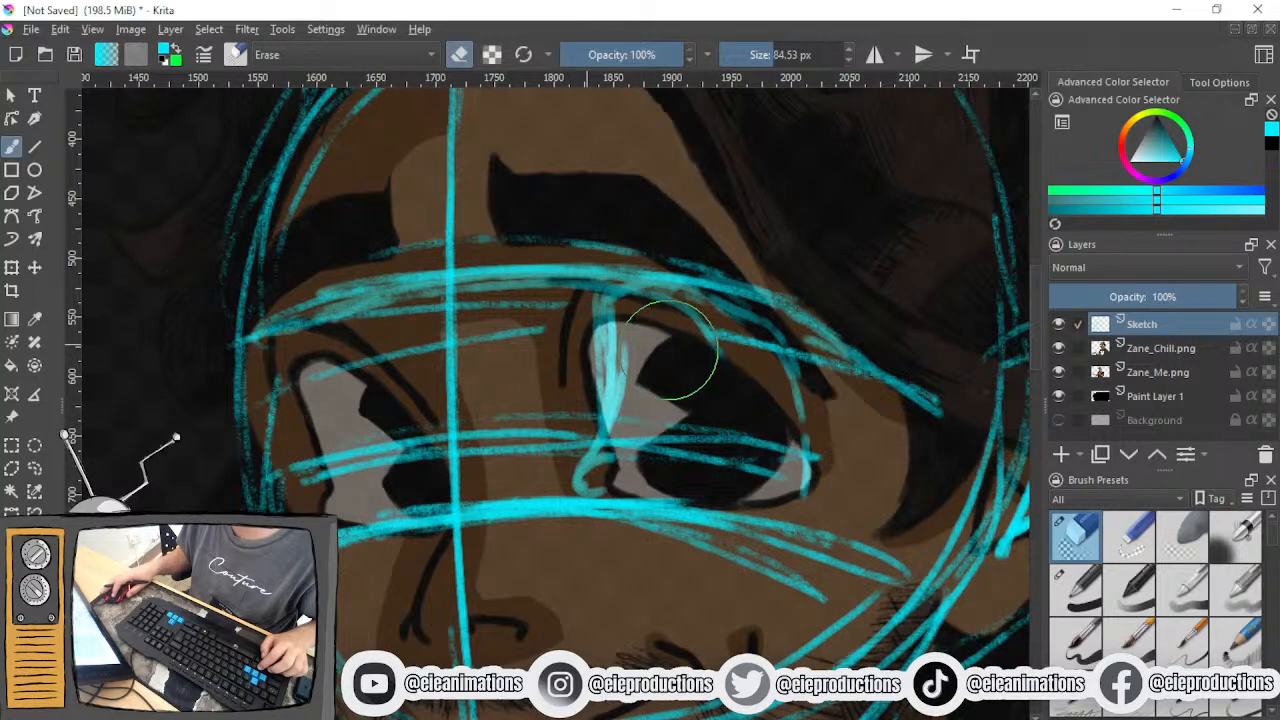
mouse_move(714, 366)
left_mouse_down()
mouse_move(603, 353)
mouse_move(580, 380)
mouse_move(582, 420)
left_mouse_up()
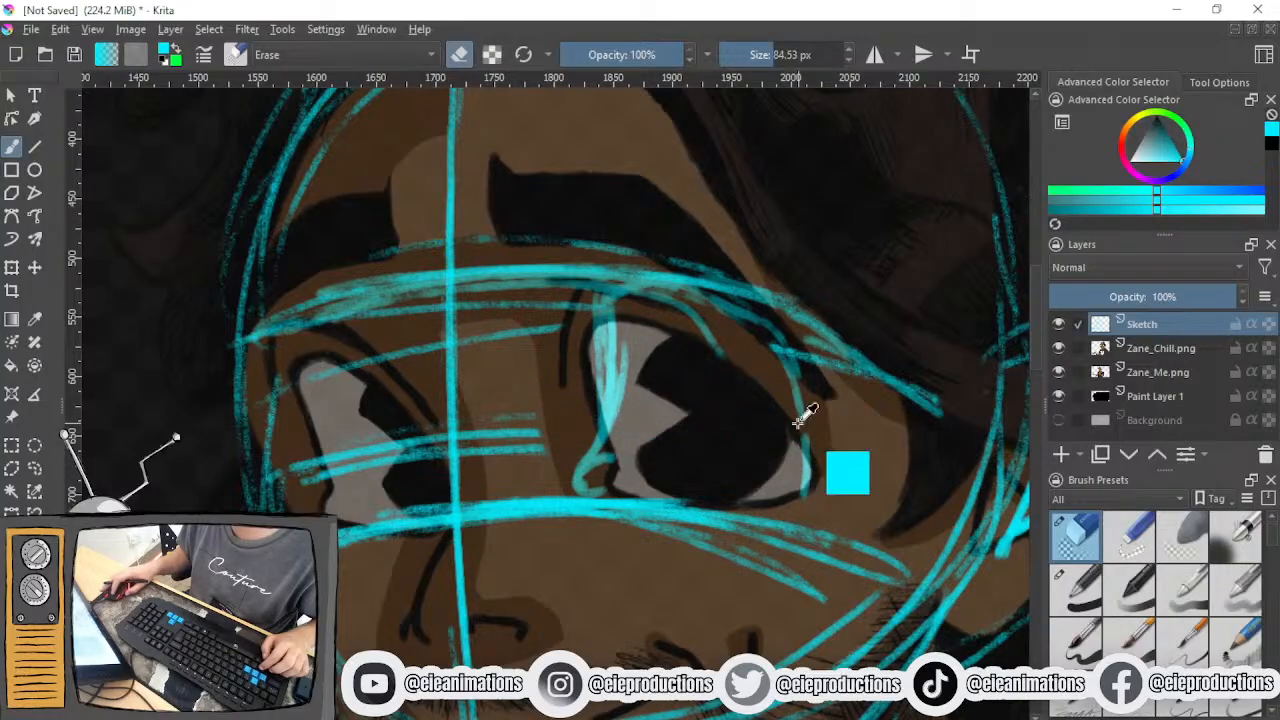
key("ctrl+z")
left_click(1059, 348)
left_click(1059, 348)
left_click(1059, 348)
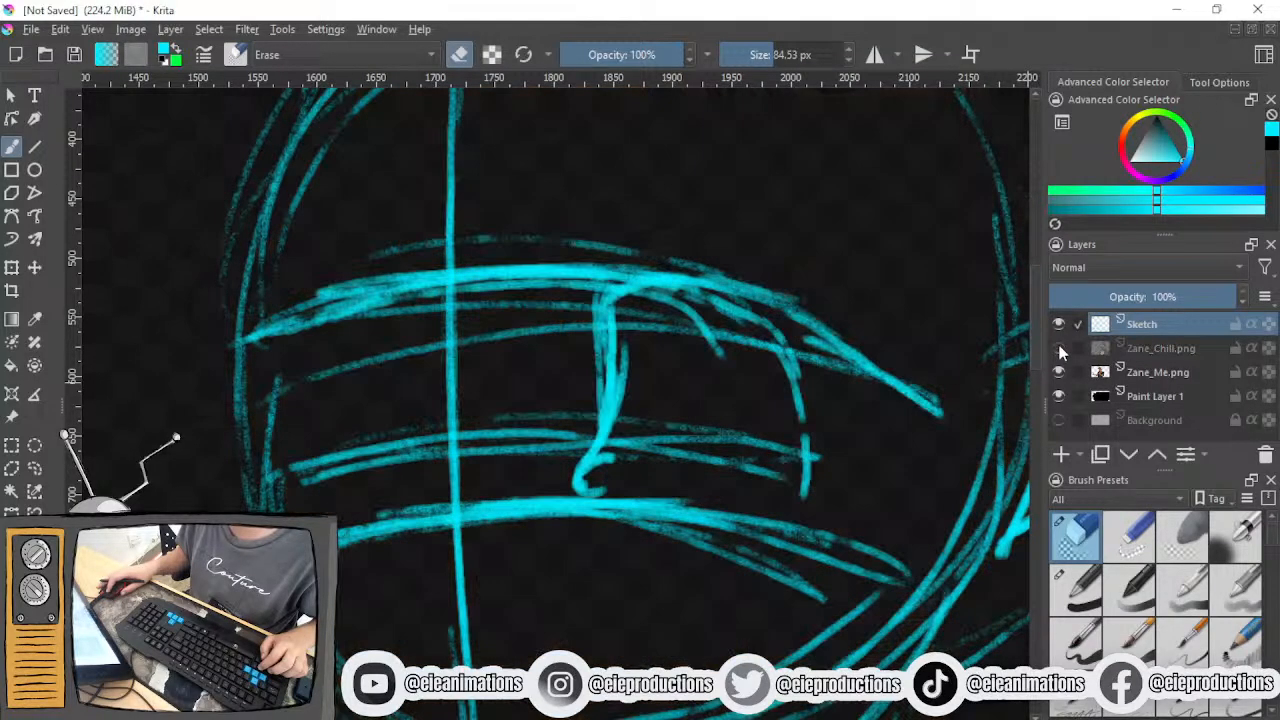
- Toggle the visibility of the Sketch and Zane_Me.png layers to check which one holds the eye strokes
left_click(1059, 326)
left_click(1059, 326)
left_click(1059, 326)
left_click(1059, 326)
left_click(1059, 372)
left_click(1059, 372)
left_click(1059, 372)
left_click(1059, 372)
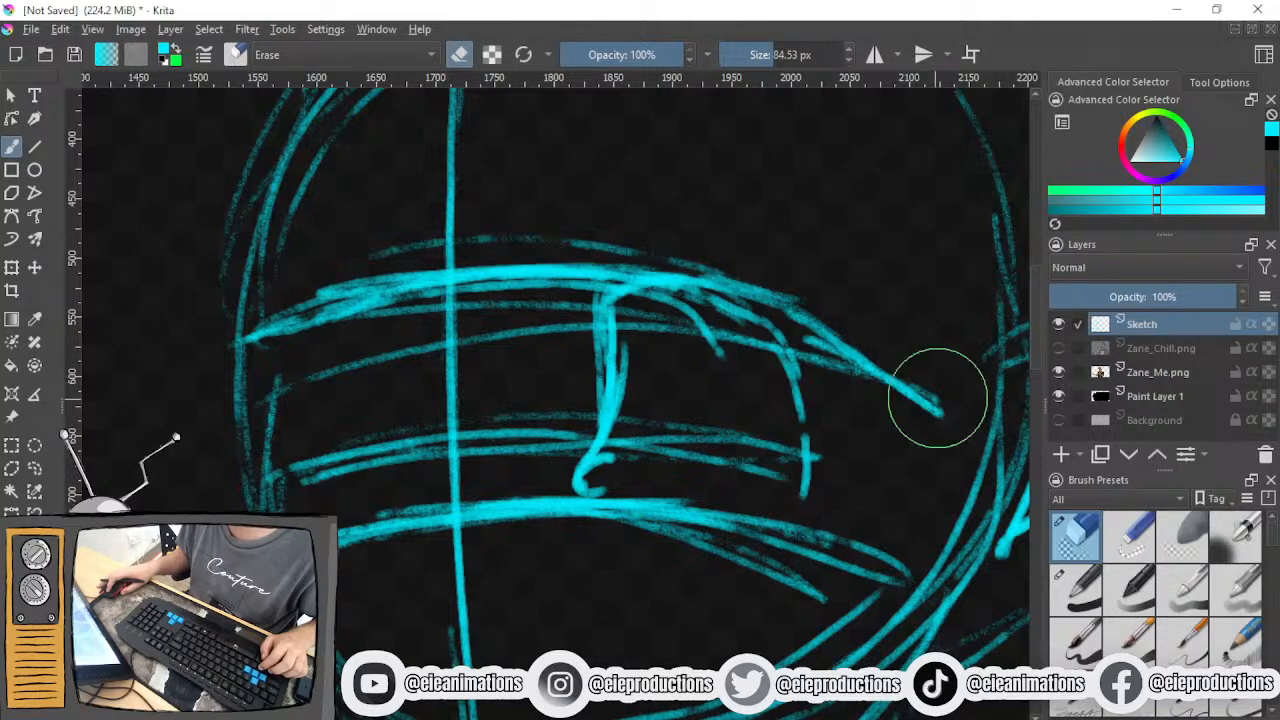
- Remove the misplaced eye outline and heavy guide strokes from the Zane_Me.png layer and make Sketch the active layer
left_click(1158, 372)
mouse_move(728, 368)
left_mouse_down()
mouse_move(877, 391)
mouse_move(380, 297)
mouse_move(886, 309)
mouse_move(552, 393)
mouse_move(657, 443)
left_mouse_up()
left_click(1166, 328)
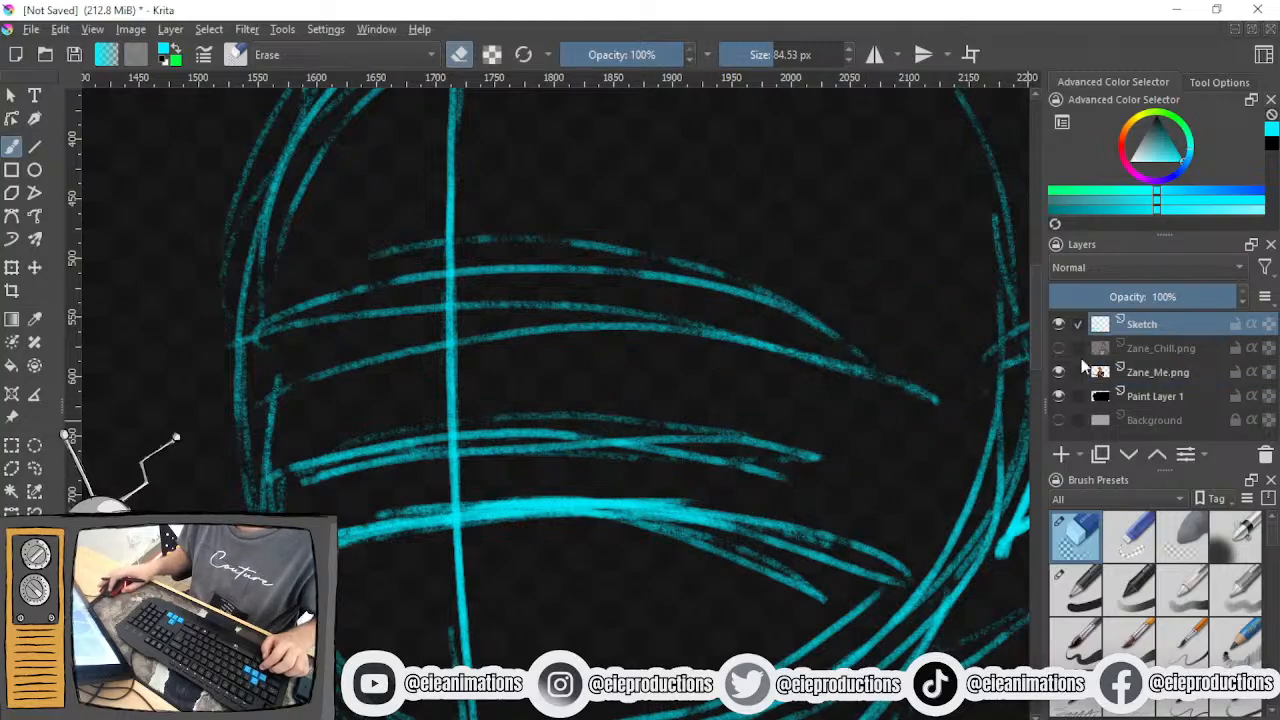
- Show the Zane_Chill.png reference and reinforce the upper eye guide line just below the eyebrows with the pencil brush
left_click(1059, 348)
left_click(1258, 703)
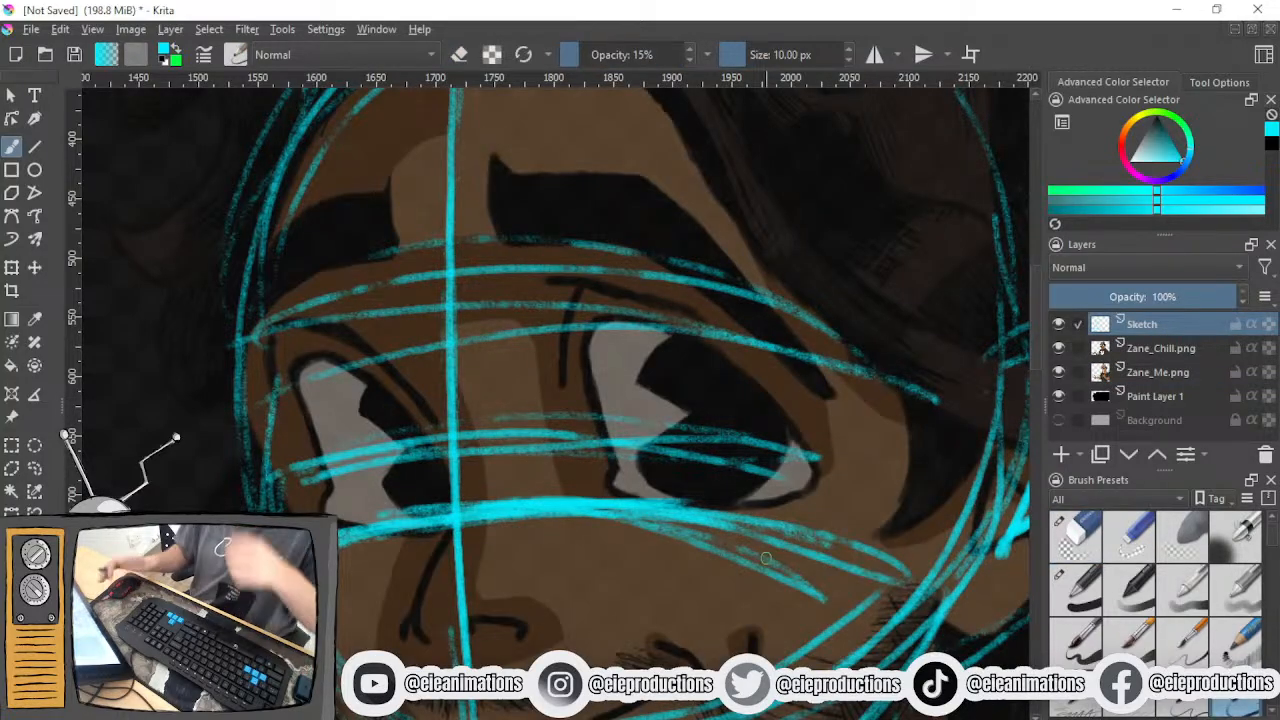
mouse_move(260, 316)
left_mouse_down()
mouse_move(544, 268)
mouse_move(548, 254)
mouse_move(448, 266)
mouse_move(622, 262)
left_mouse_up()
mouse_move(455, 268)
left_mouse_down()
mouse_move(631, 263)
mouse_move(886, 303)
mouse_move(985, 372)
mouse_move(650, 262)
mouse_move(478, 285)
left_mouse_up()
- Reinforce the guide line along the tops of both reference eyes and extend it to the side of the head near the ear
left_click_drag(278, 375, 628, 320)
left_click_drag(275, 380, 622, 324)
mouse_move(390, 352)
left_mouse_down()
mouse_move(626, 326)
mouse_move(720, 336)
mouse_move(1005, 432)
left_mouse_up()
left_click_drag(700, 334, 1000, 432)
left_click_drag(634, 326, 990, 432)
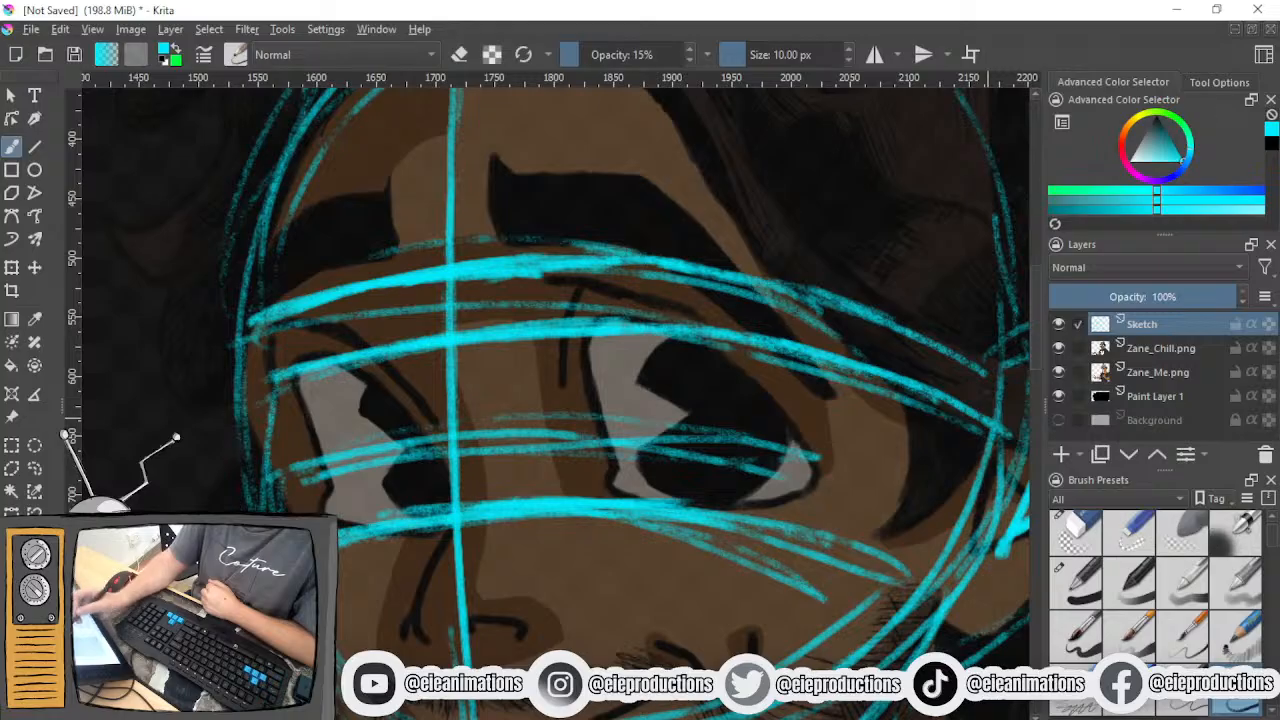
left_click_drag(534, 466, 436, 480)
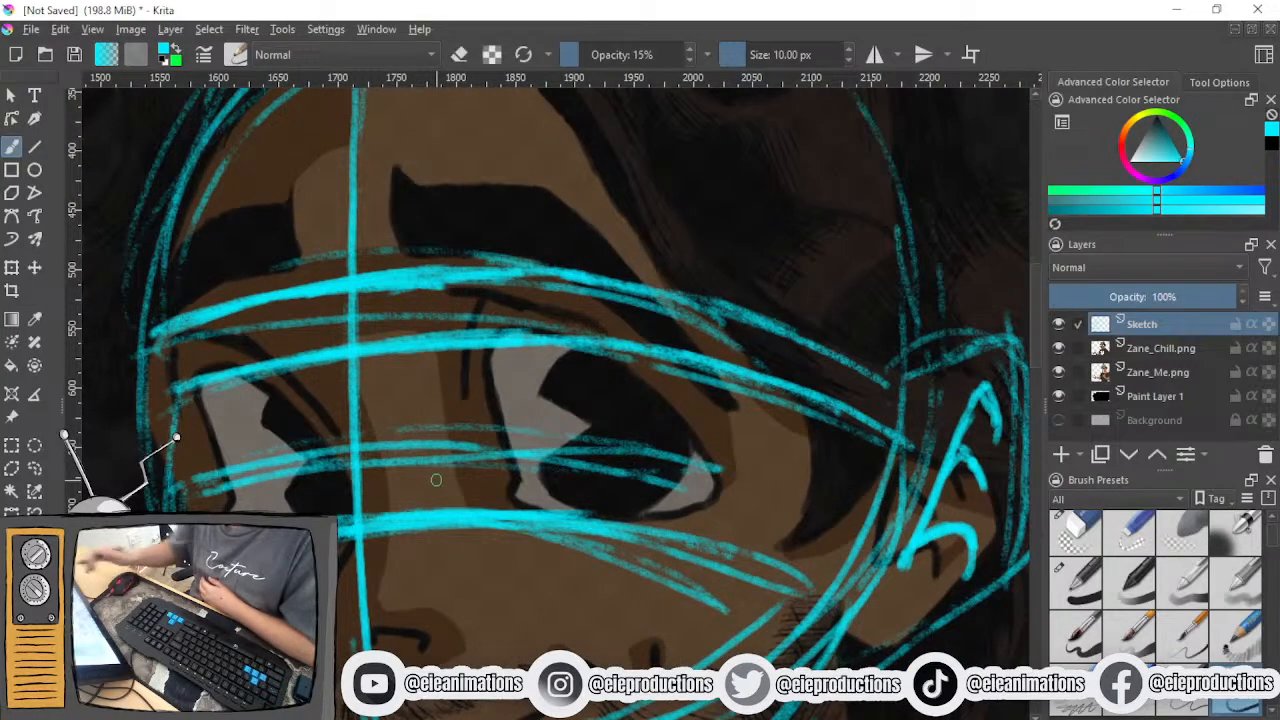
- Trace the far eye's outer side and curved upper lid between the upper and lower eye guide lines
left_click_drag(195, 384, 238, 502)
left_click_drag(208, 432, 238, 502)
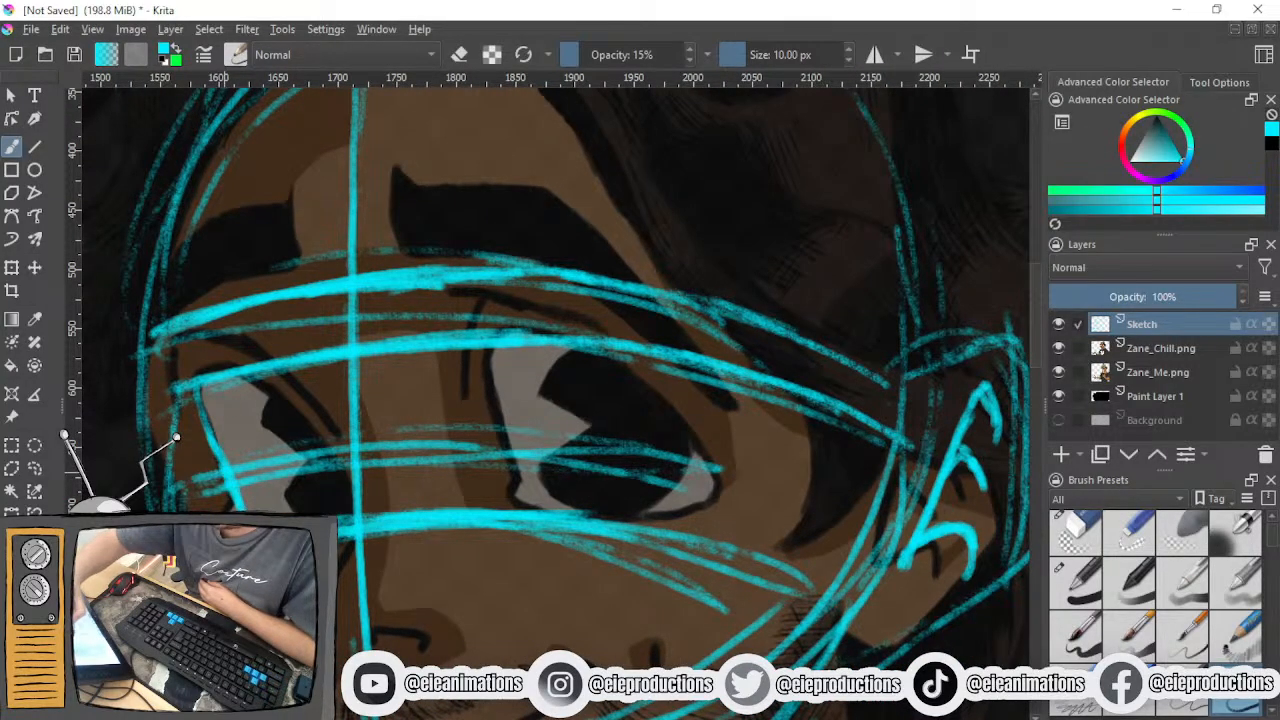
left_click_drag(195, 380, 233, 490)
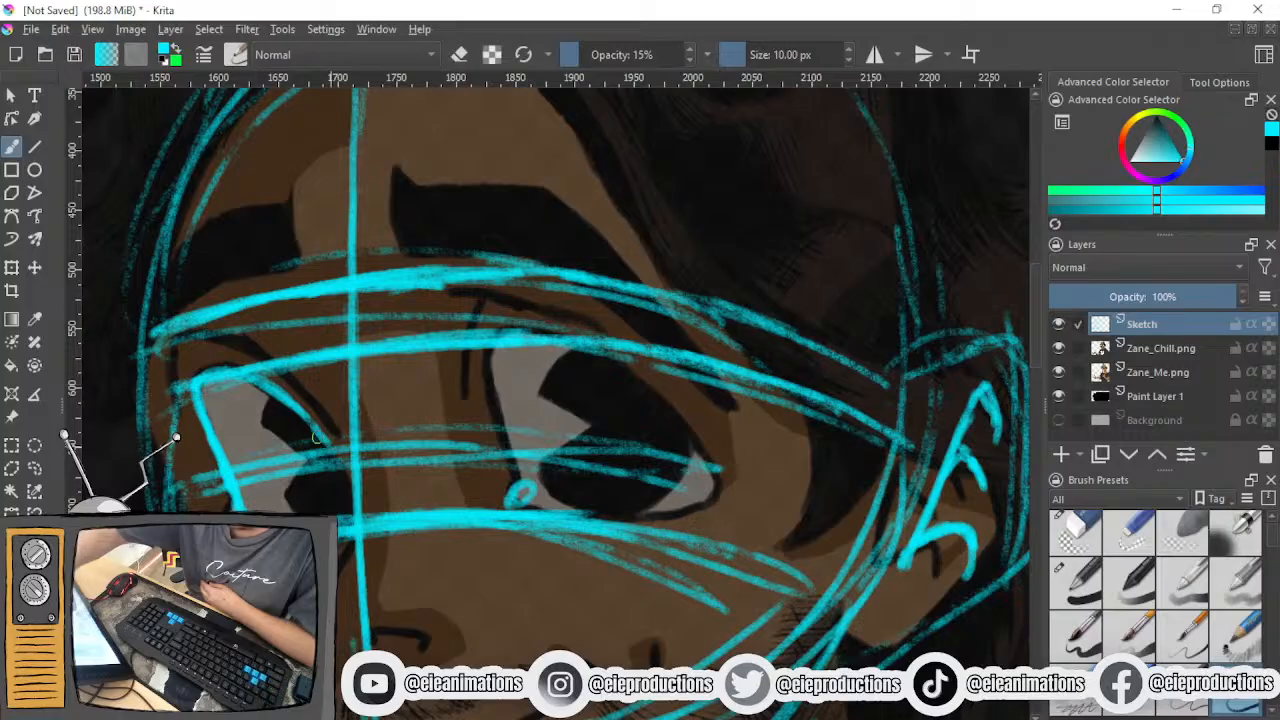
- Trace the near eye's inner side and curved outer side down to the lower eye guide line
left_click_drag(480, 352, 510, 488)
left_click_drag(476, 350, 516, 482)
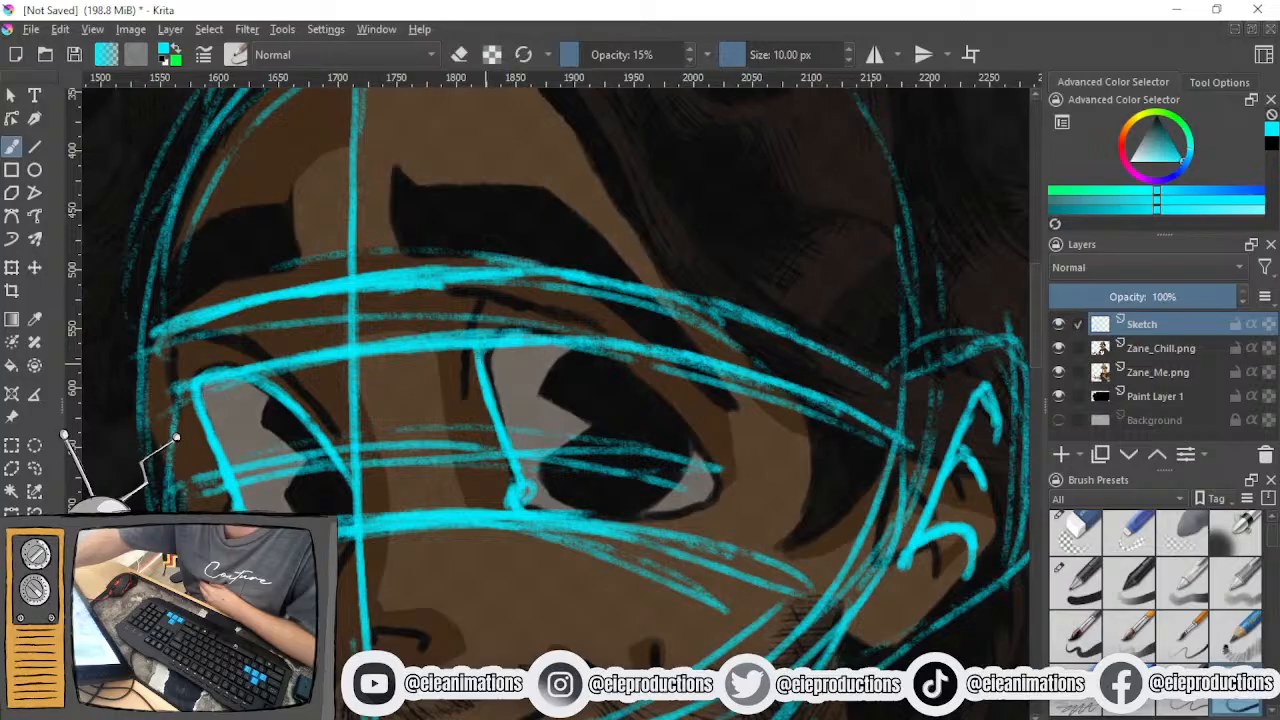
mouse_move(553, 362)
left_mouse_down()
mouse_move(668, 432)
mouse_move(686, 497)
mouse_move(648, 534)
left_mouse_up()
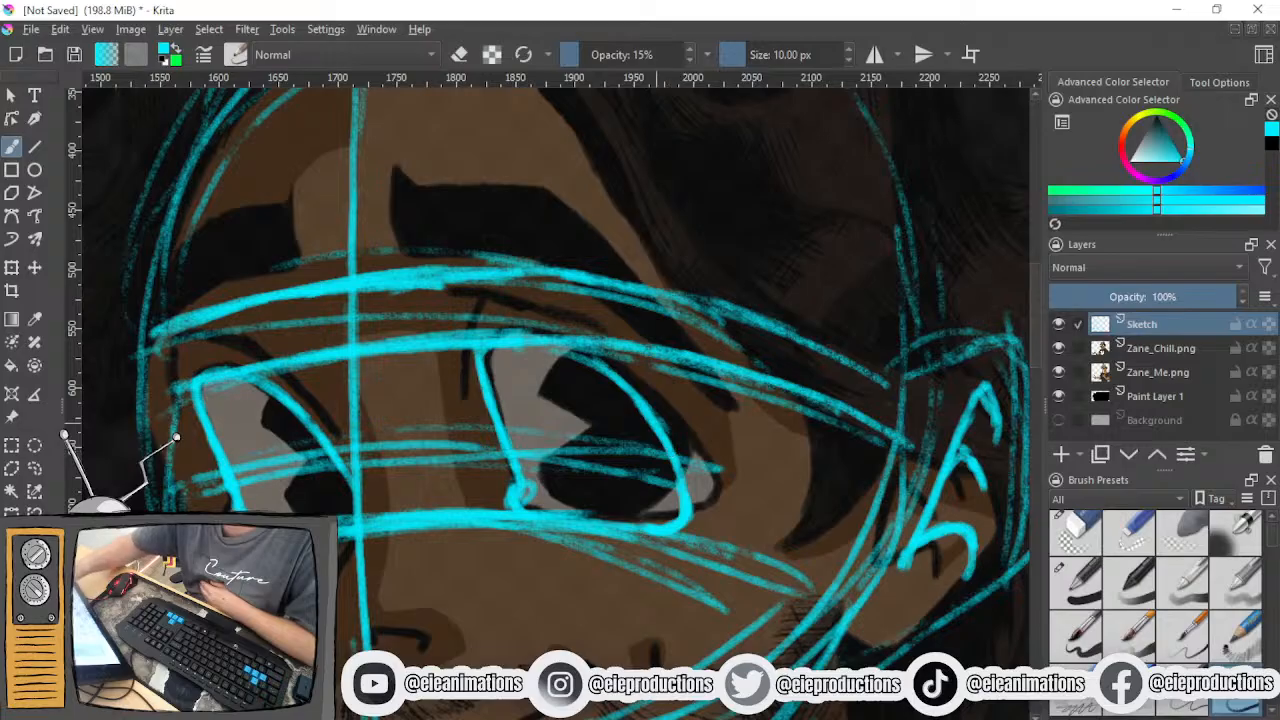
mouse_move(576, 356)
left_mouse_down()
mouse_move(655, 407)
mouse_move(678, 456)
left_mouse_up()
left_click_drag(642, 400, 684, 497)
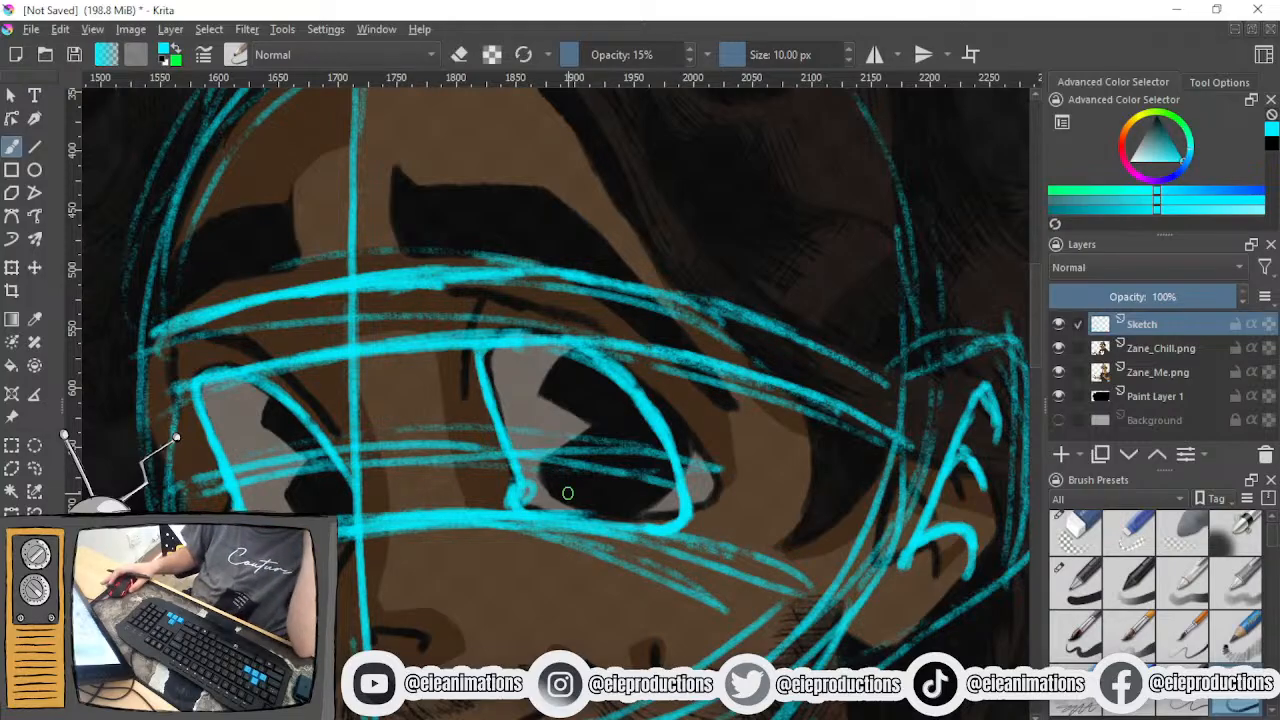
left_click_drag(611, 443, 539, 513)
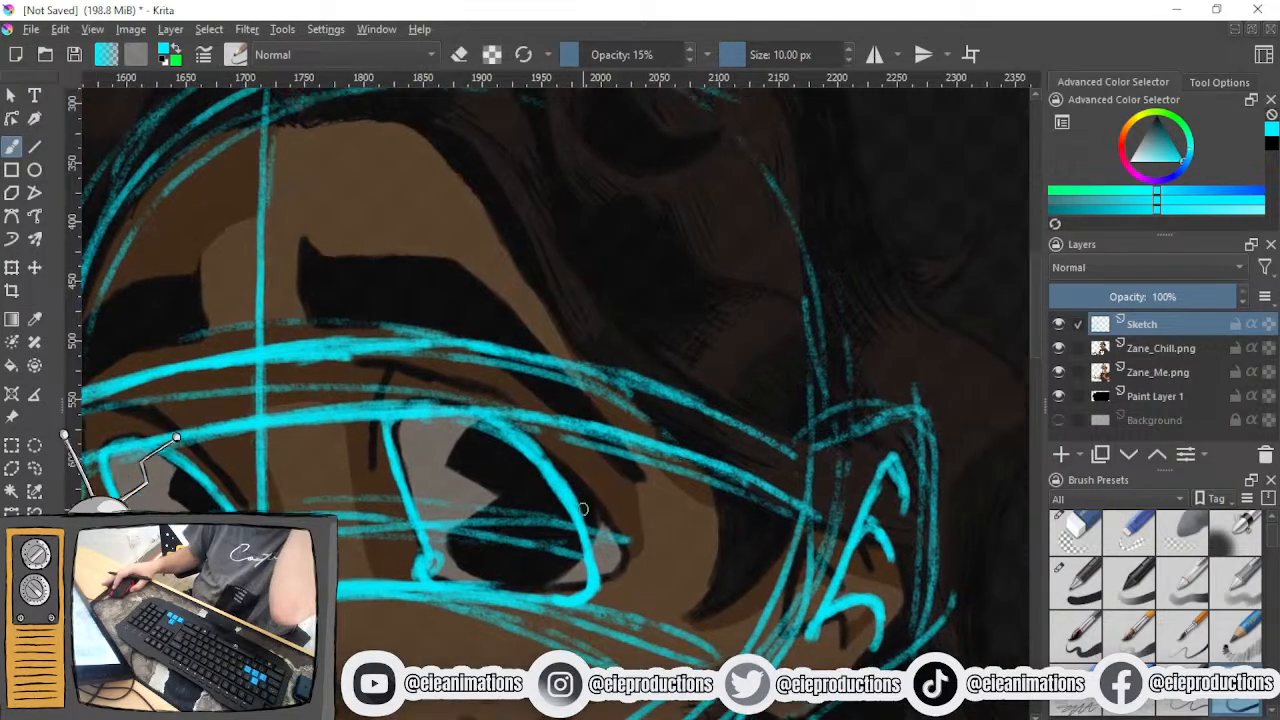
- Erase the near eye's outer edge and redraw it wider with the pencil brush, following the reference eye corner
key("e")
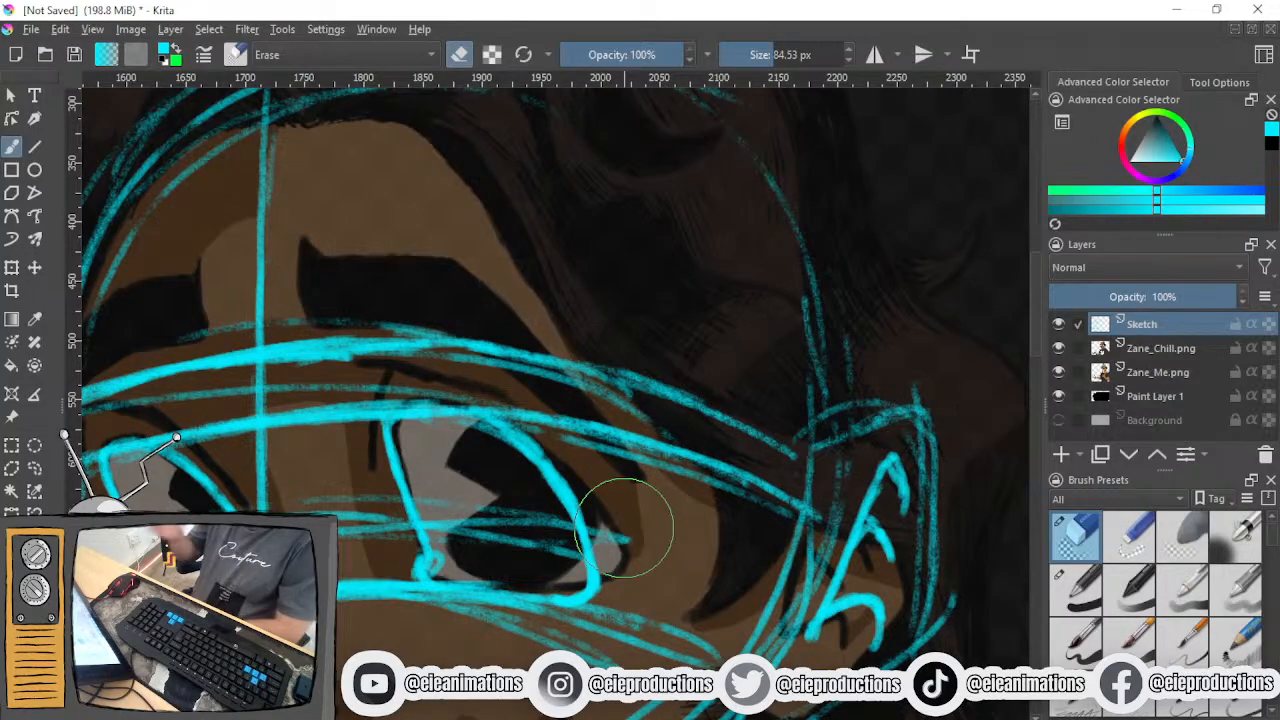
mouse_move(624, 528)
left_mouse_down()
mouse_move(573, 517)
mouse_move(556, 489)
mouse_move(512, 474)
mouse_move(600, 540)
mouse_move(645, 545)
left_mouse_up()
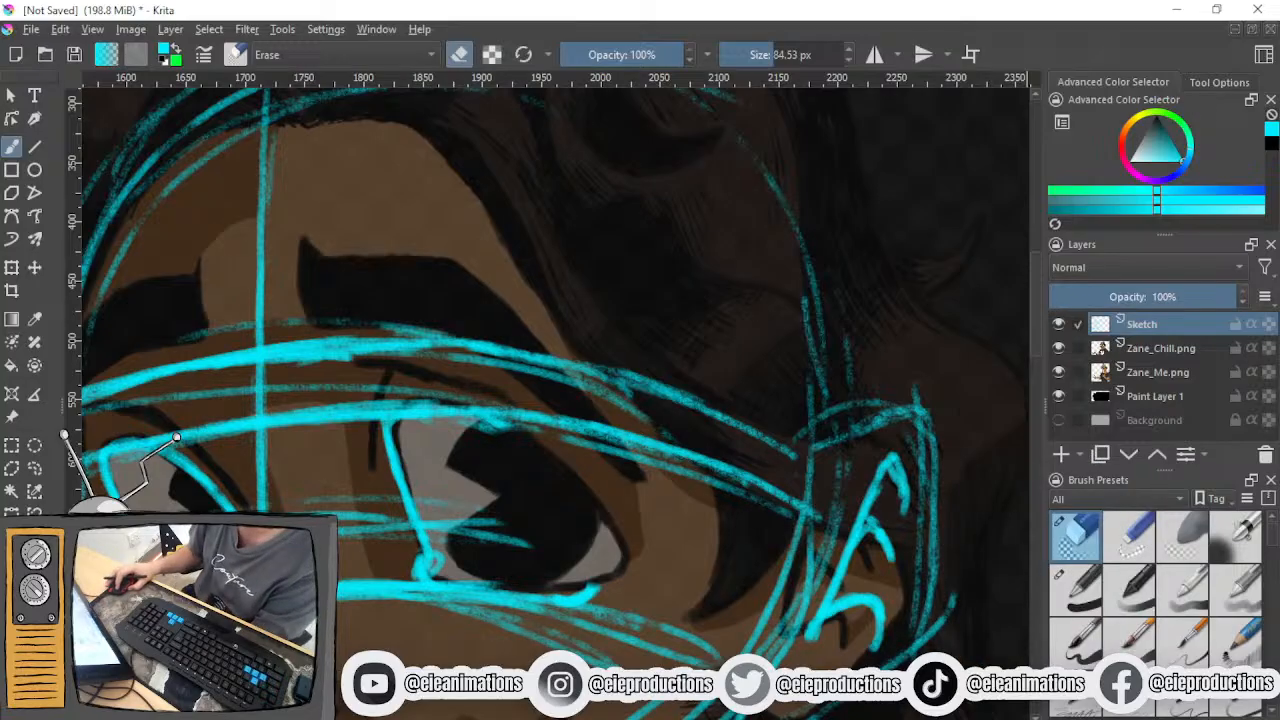
left_click(1232, 710)
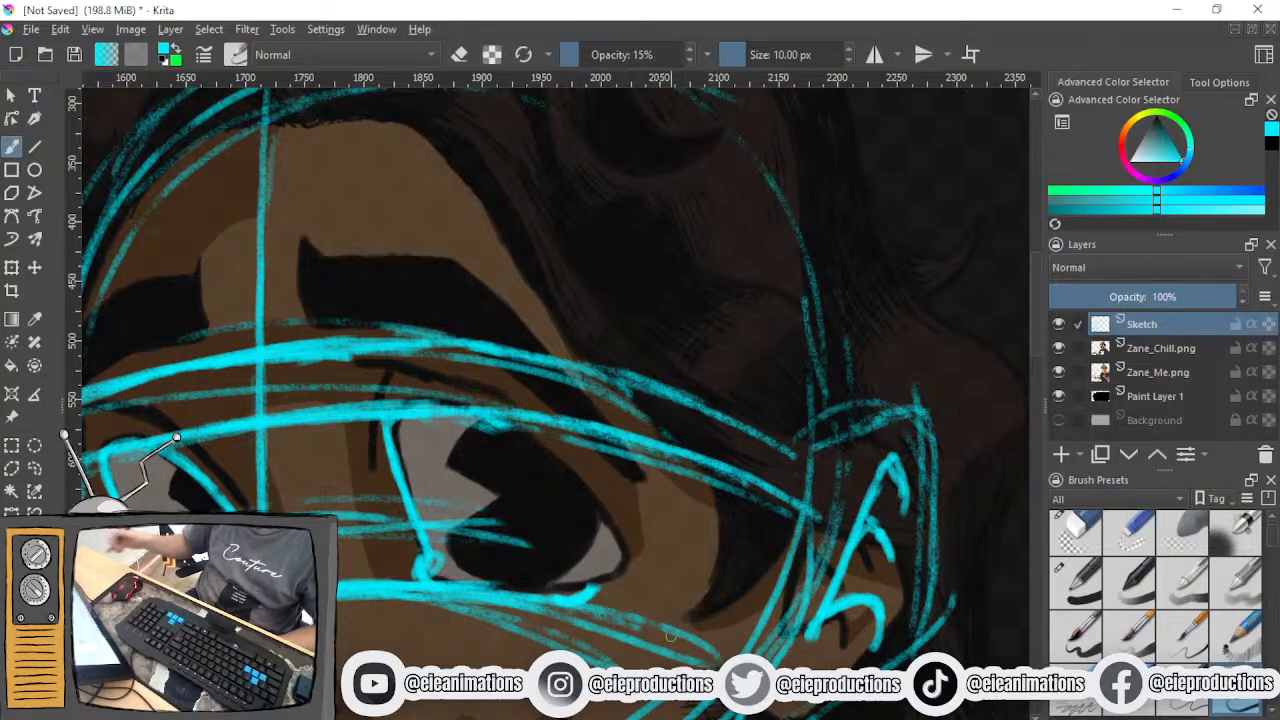
mouse_move(484, 428)
left_mouse_down()
mouse_move(601, 527)
mouse_move(597, 546)
left_mouse_up()
mouse_move(567, 490)
left_mouse_down()
mouse_move(603, 565)
mouse_move(594, 539)
mouse_move(583, 603)
left_mouse_up()
left_click_drag(594, 538, 587, 600)
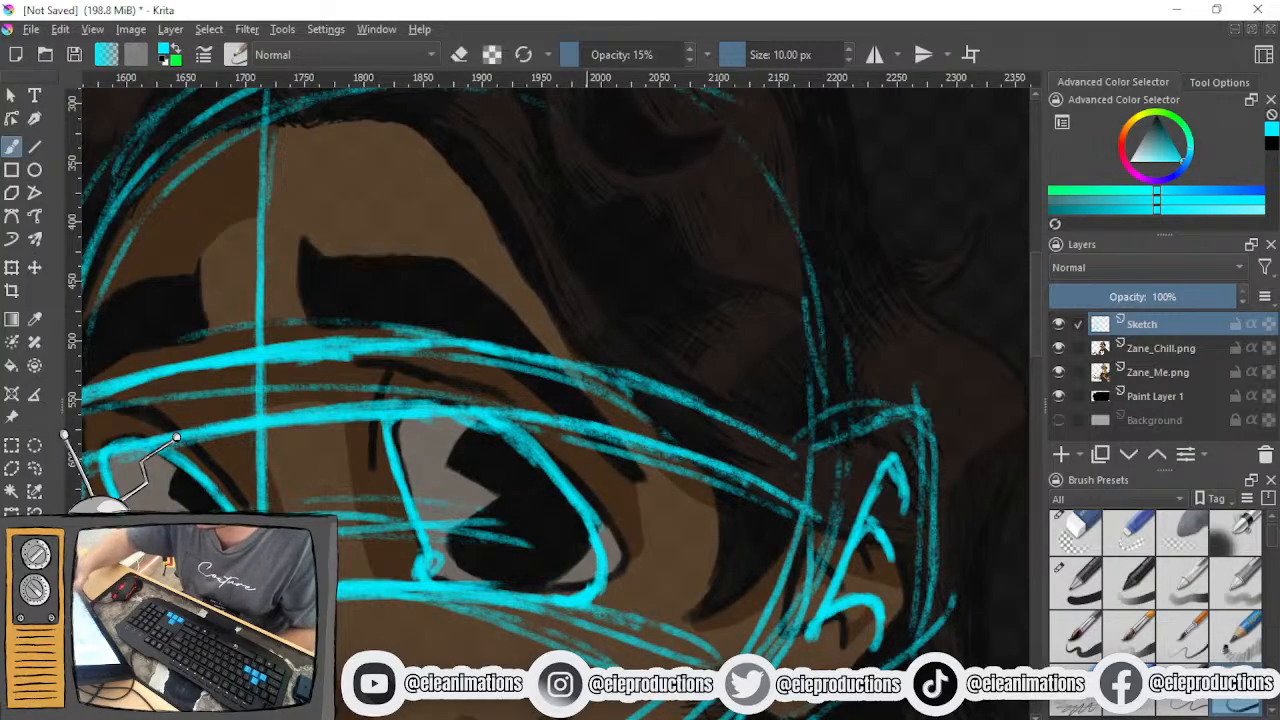
- Erase the upper part of the near eye's inner and outer edges, leaving the guide line's top contour and lower corners
scroll(586, 600, "down", 3)
scroll(576, 596, "up", 2)
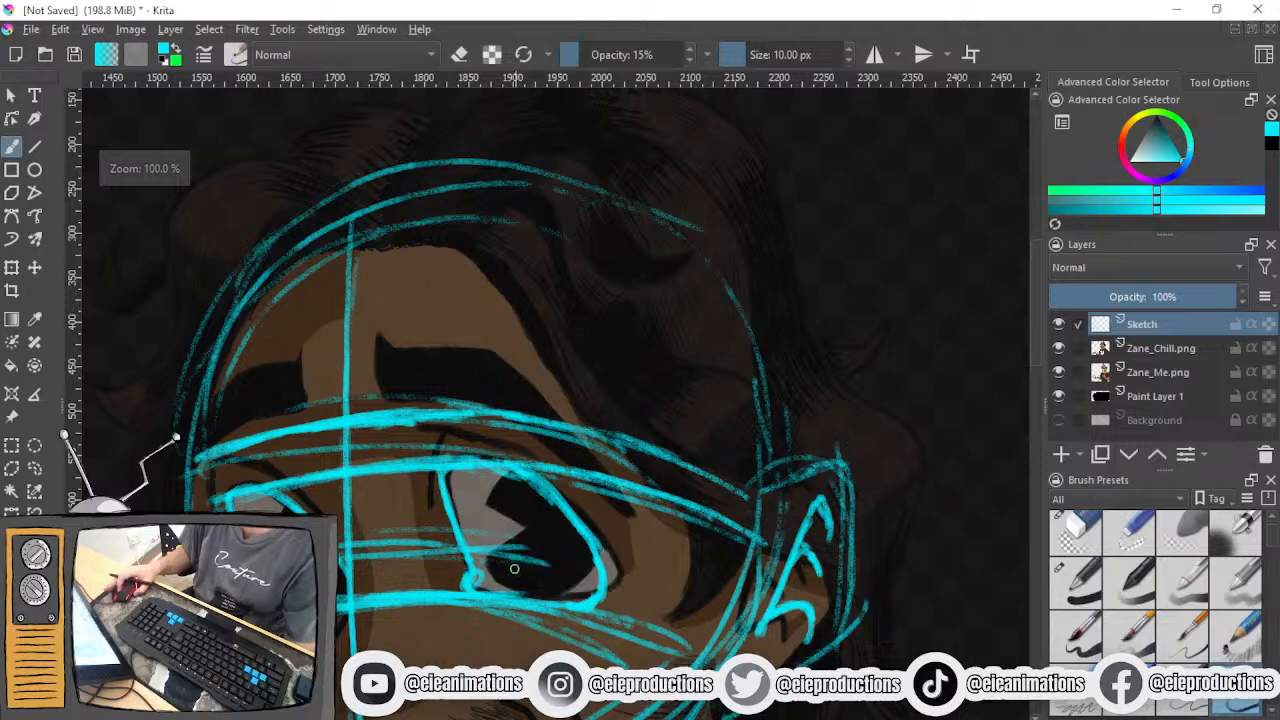
scroll(514, 567, "up", 3)
scroll(507, 580, "down", 1)
scroll(515, 560, "up", 1)
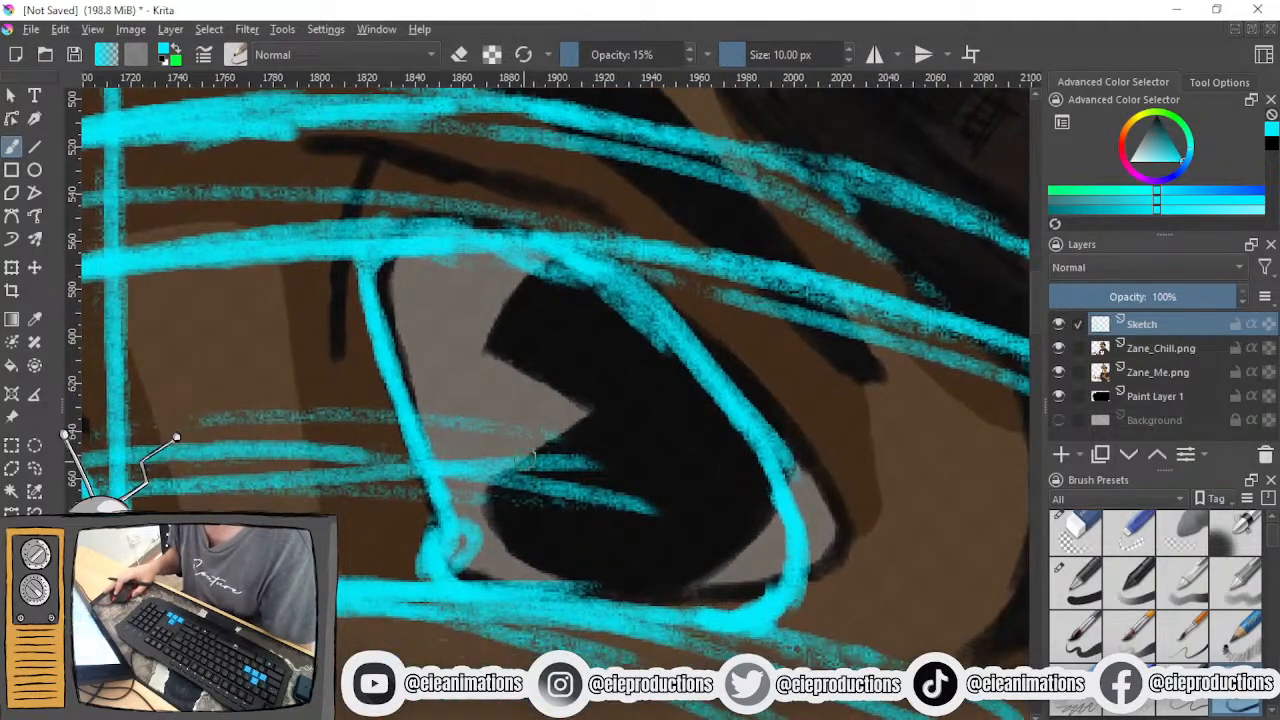
scroll(535, 500, "down", 4)
scroll(541, 470, "up", 1)
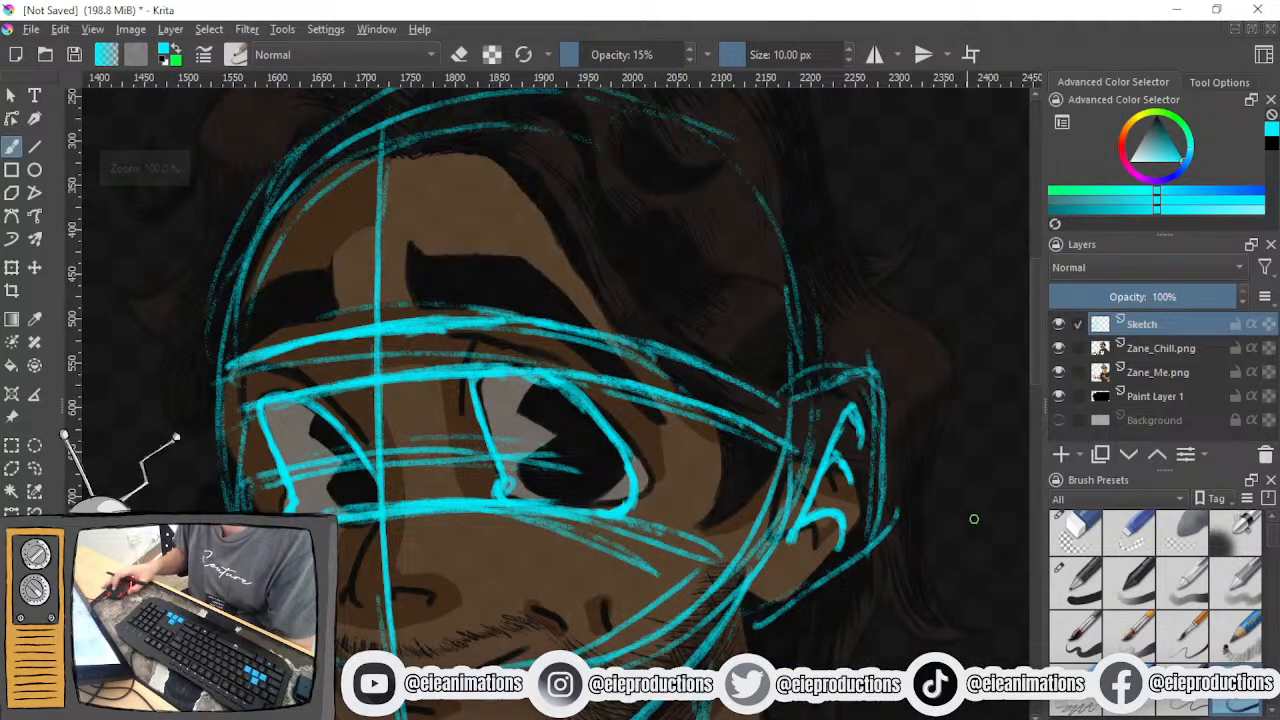
left_click(1075, 535)
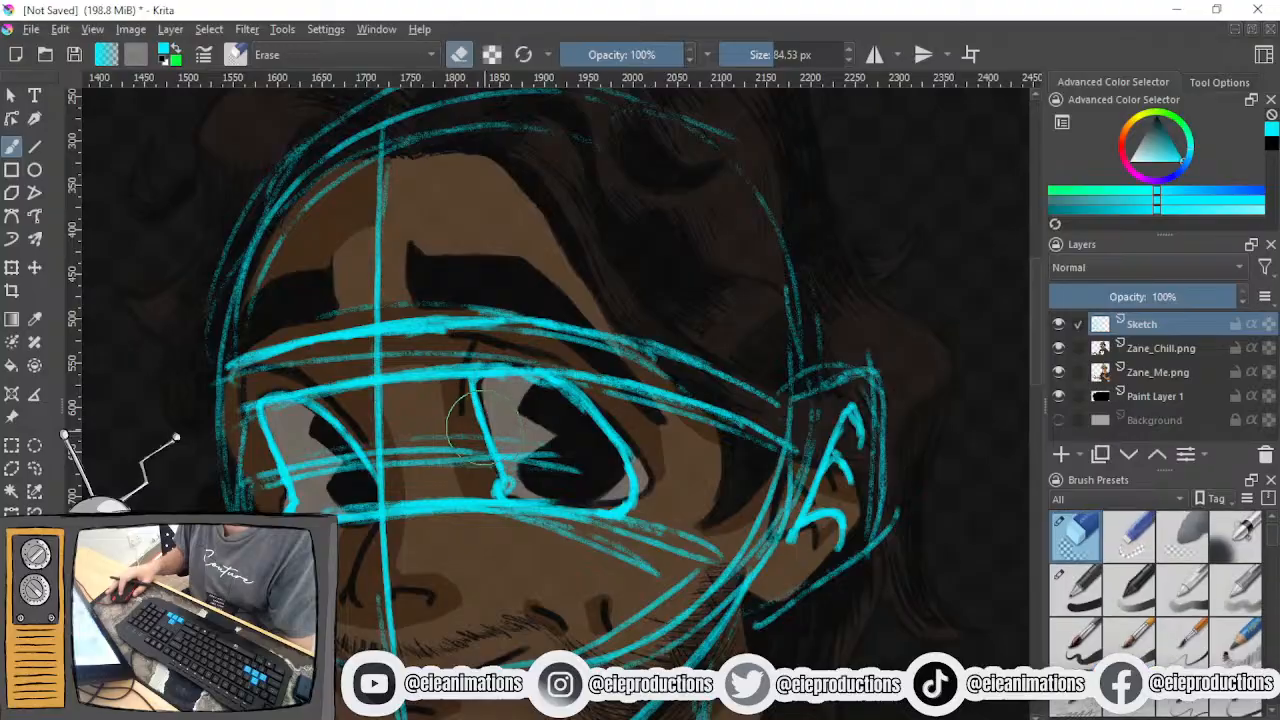
mouse_move(565, 418)
left_mouse_down()
mouse_move(480, 415)
mouse_move(630, 425)
left_mouse_up()
- Redraw the near eye's upper lid and both sides with the pencil brush, joining them to the remaining lower corners
left_click(1236, 708)
scroll(741, 612, "up", 1)
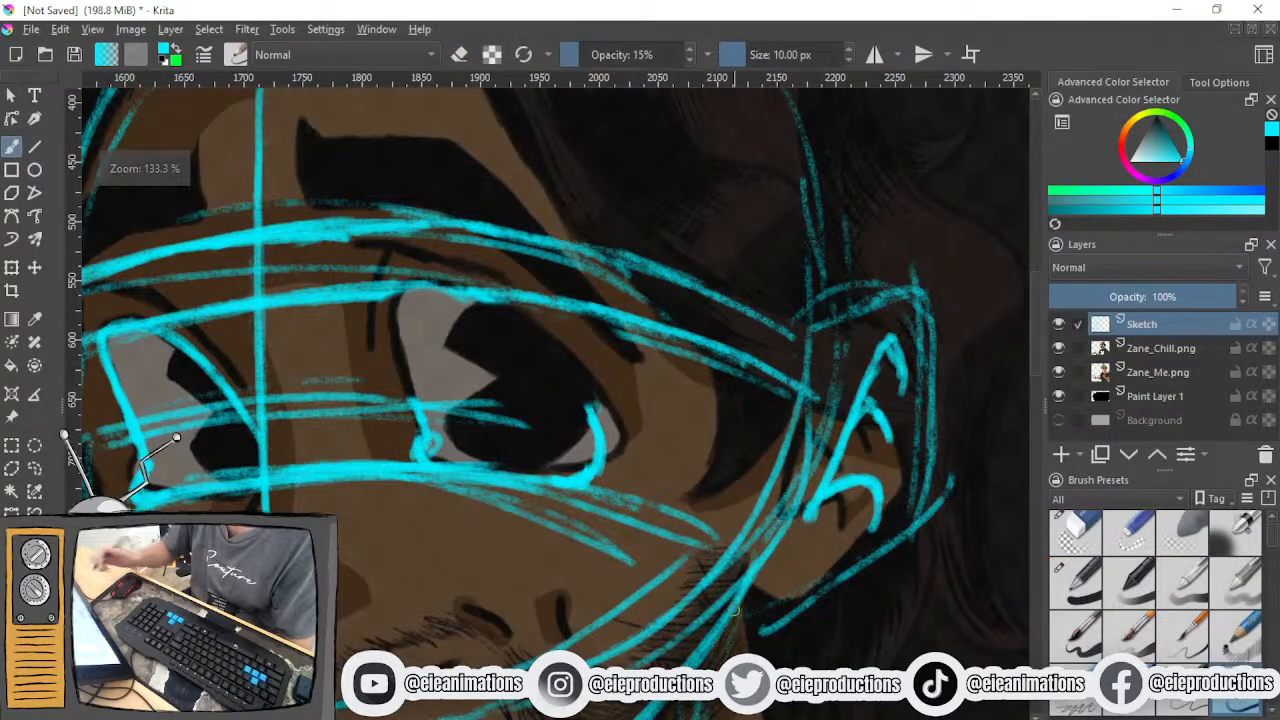
left_click_drag(716, 596, 828, 614)
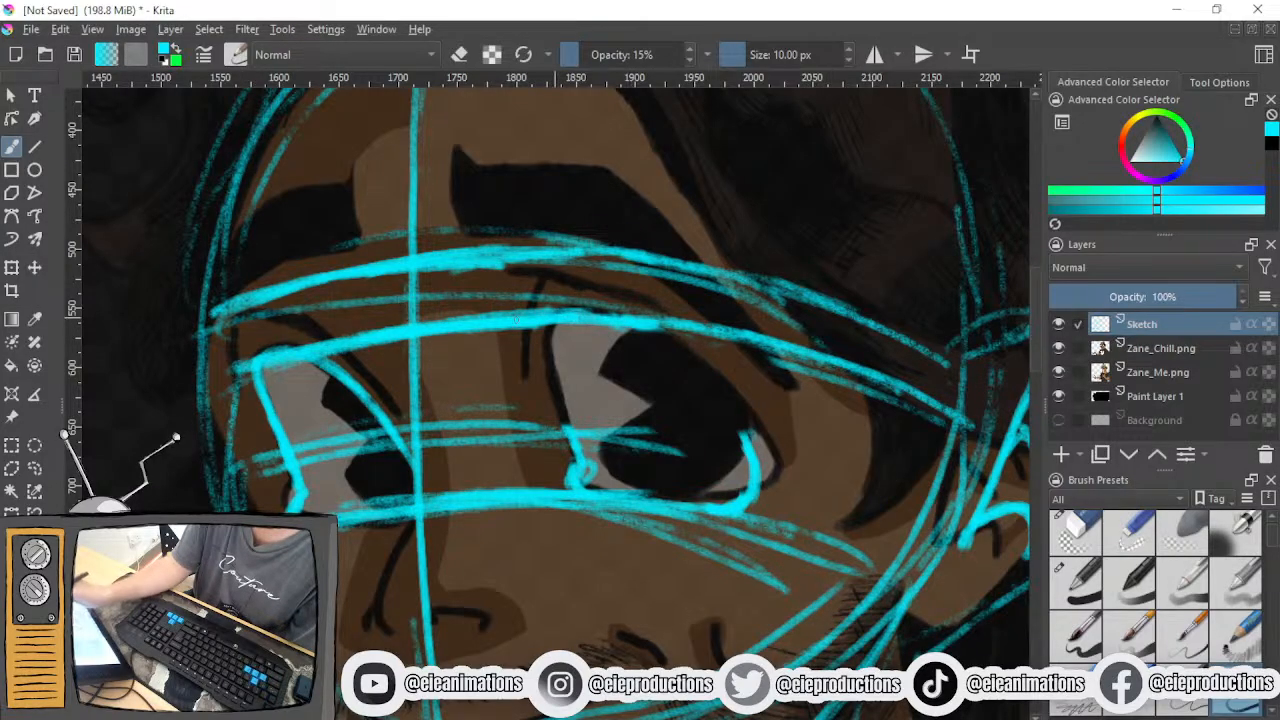
mouse_move(404, 331)
left_mouse_down()
mouse_move(667, 331)
mouse_move(477, 333)
mouse_move(594, 325)
mouse_move(732, 350)
left_mouse_up()
mouse_move(545, 335)
left_mouse_down()
mouse_move(578, 456)
mouse_move(576, 440)
left_mouse_up()
mouse_move(578, 330)
left_mouse_down()
mouse_move(658, 376)
mouse_move(655, 355)
mouse_move(710, 390)
left_mouse_up()
mouse_move(638, 342)
left_mouse_down()
mouse_move(721, 420)
mouse_move(755, 495)
left_mouse_up()
mouse_move(726, 412)
left_mouse_down()
mouse_move(640, 342)
mouse_move(598, 330)
mouse_move(672, 368)
left_mouse_up()
- Erase the guide lines around both eyes, the centre line between them and the face edge beside the far eye, then return to the pencil brush
scroll(622, 445, "down", 5)
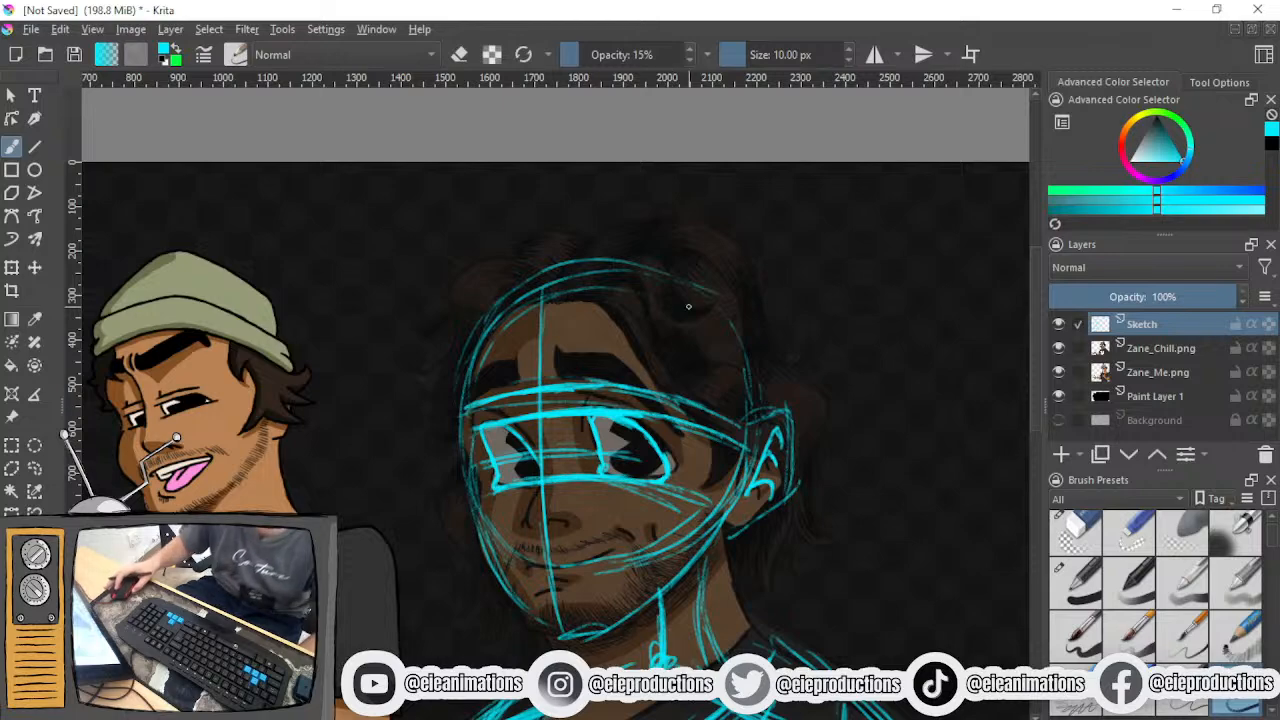
scroll(622, 445, "up", 5)
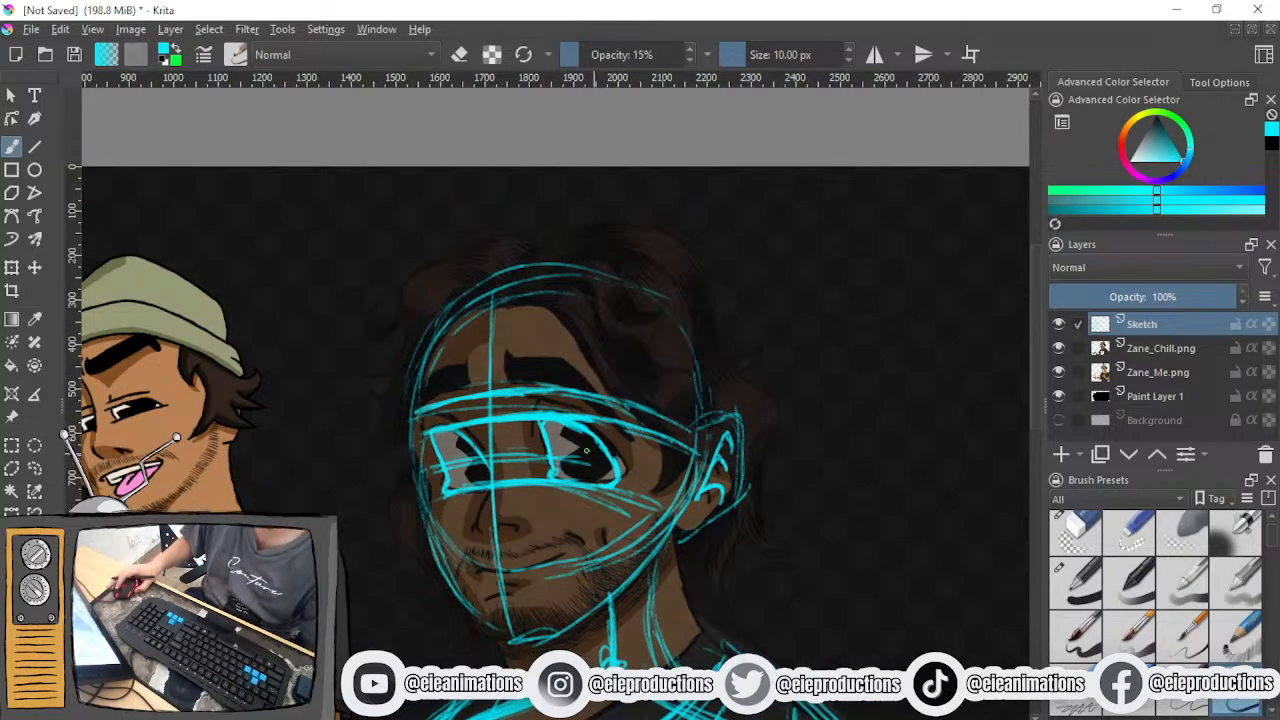
scroll(583, 437, "up", 2)
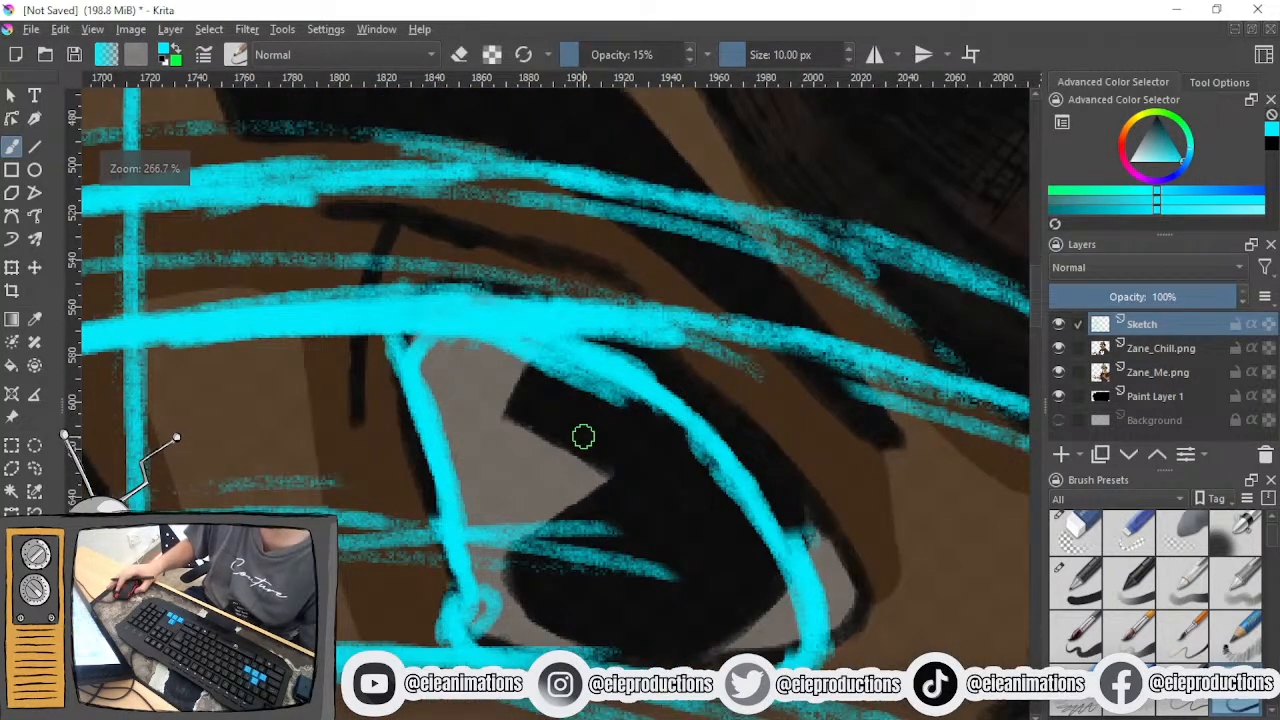
scroll(670, 375, "down", 3)
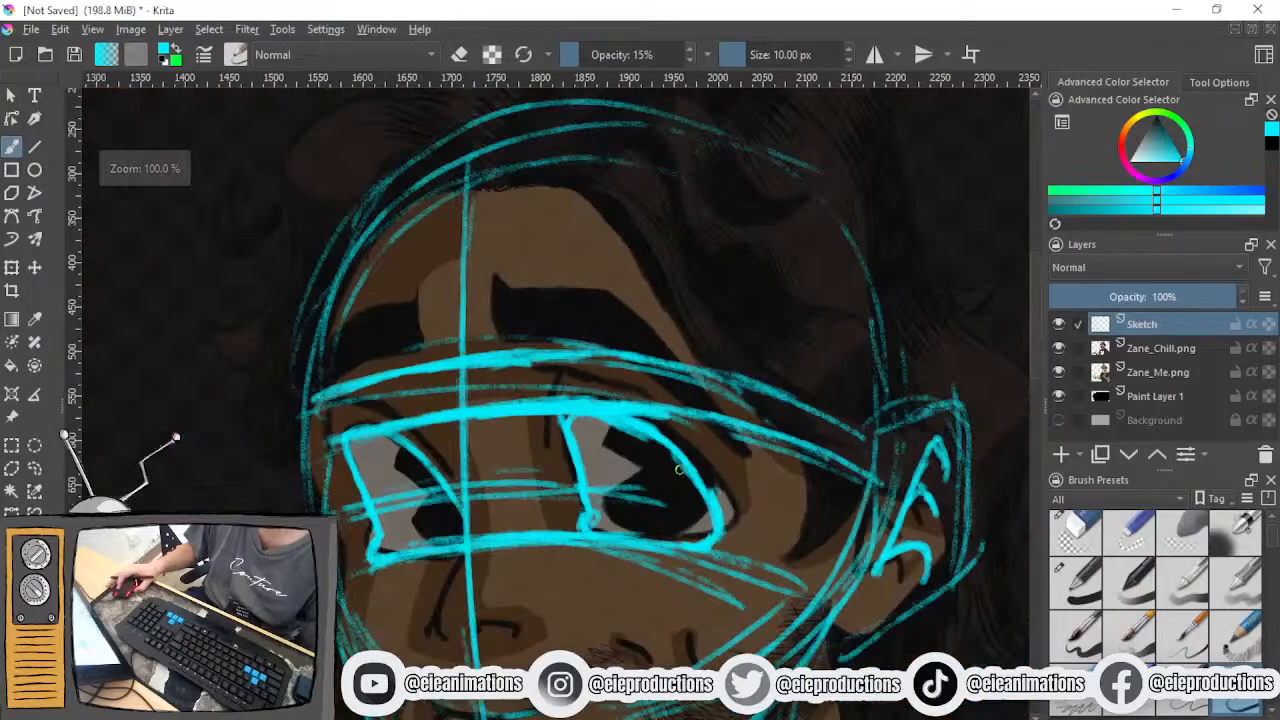
left_click(1075, 530)
mouse_move(826, 466)
left_mouse_down()
mouse_move(645, 382)
mouse_move(538, 370)
mouse_move(498, 399)
mouse_move(517, 418)
mouse_move(541, 384)
mouse_move(580, 367)
mouse_move(374, 372)
mouse_move(372, 385)
mouse_move(422, 397)
mouse_move(469, 433)
mouse_move(428, 408)
left_mouse_up()
left_click_drag(758, 366, 815, 398)
left_click_drag(718, 415, 798, 323)
mouse_move(860, 460)
left_mouse_down()
mouse_move(774, 503)
mouse_move(602, 460)
mouse_move(577, 467)
mouse_move(570, 370)
left_mouse_up()
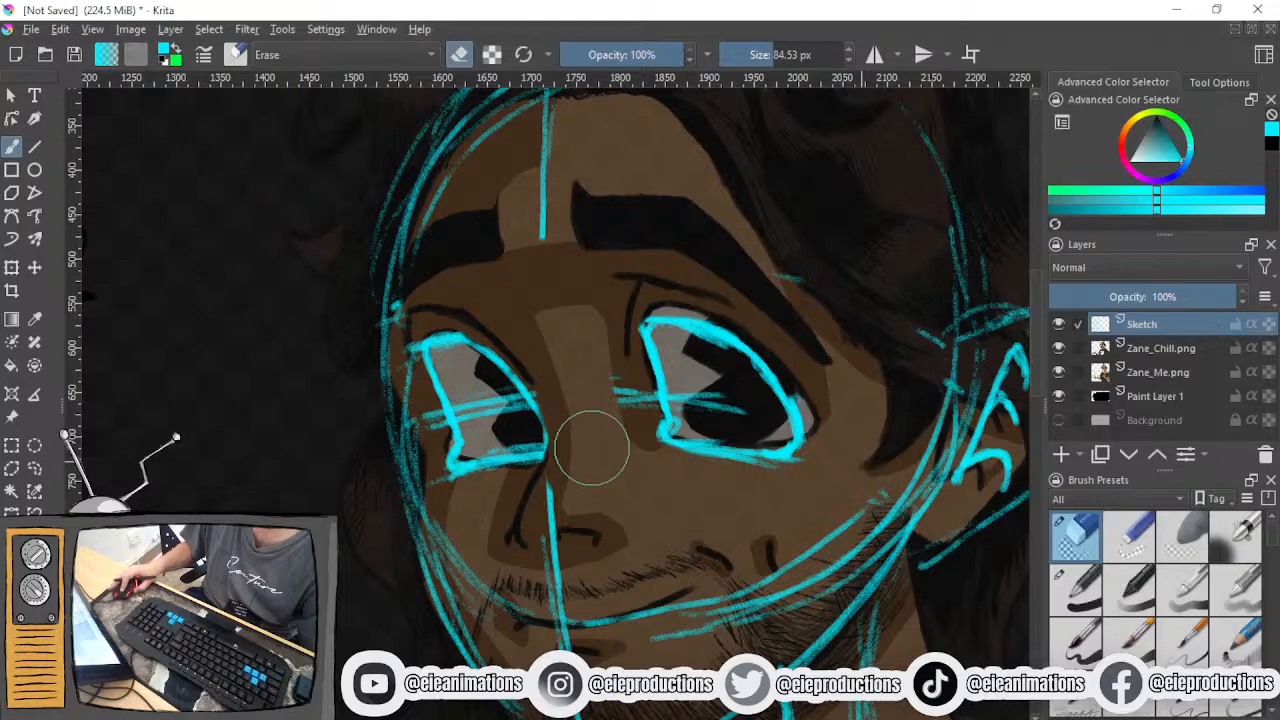
left_click_drag(408, 428, 425, 452)
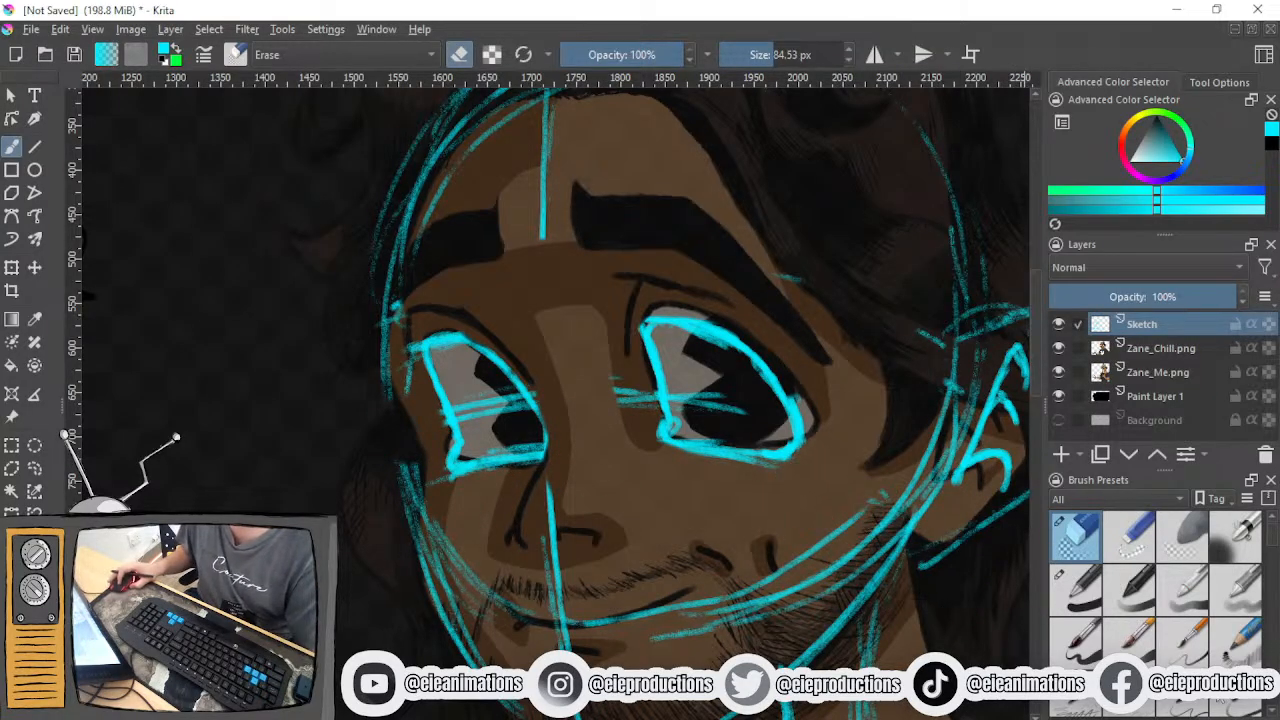
left_click(1236, 698)
- Examine both traced eye outlines against the reference face at close and wide zoom
left_click_drag(644, 450, 608, 562)
scroll(565, 470, "down", 4)
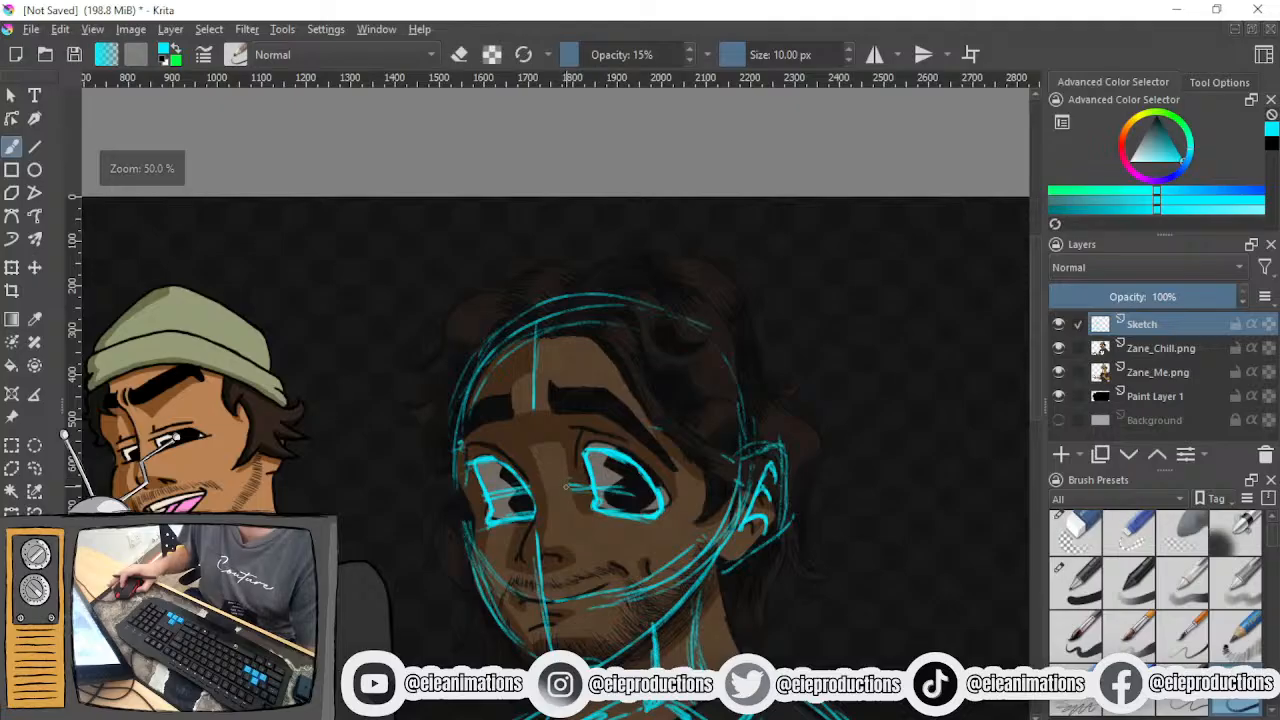
scroll(580, 482, "up", 5)
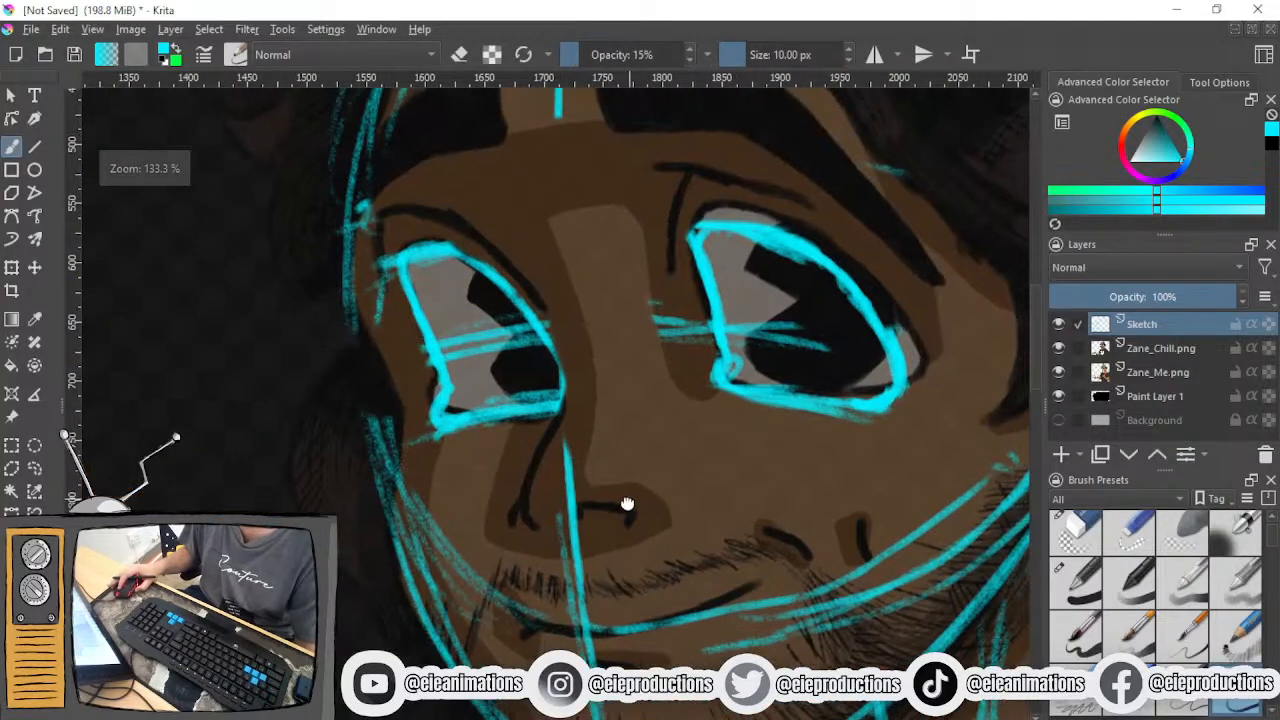
left_click_drag(627, 504, 591, 553)
left_click_drag(671, 456, 514, 560)
scroll(550, 507, "down", 2)
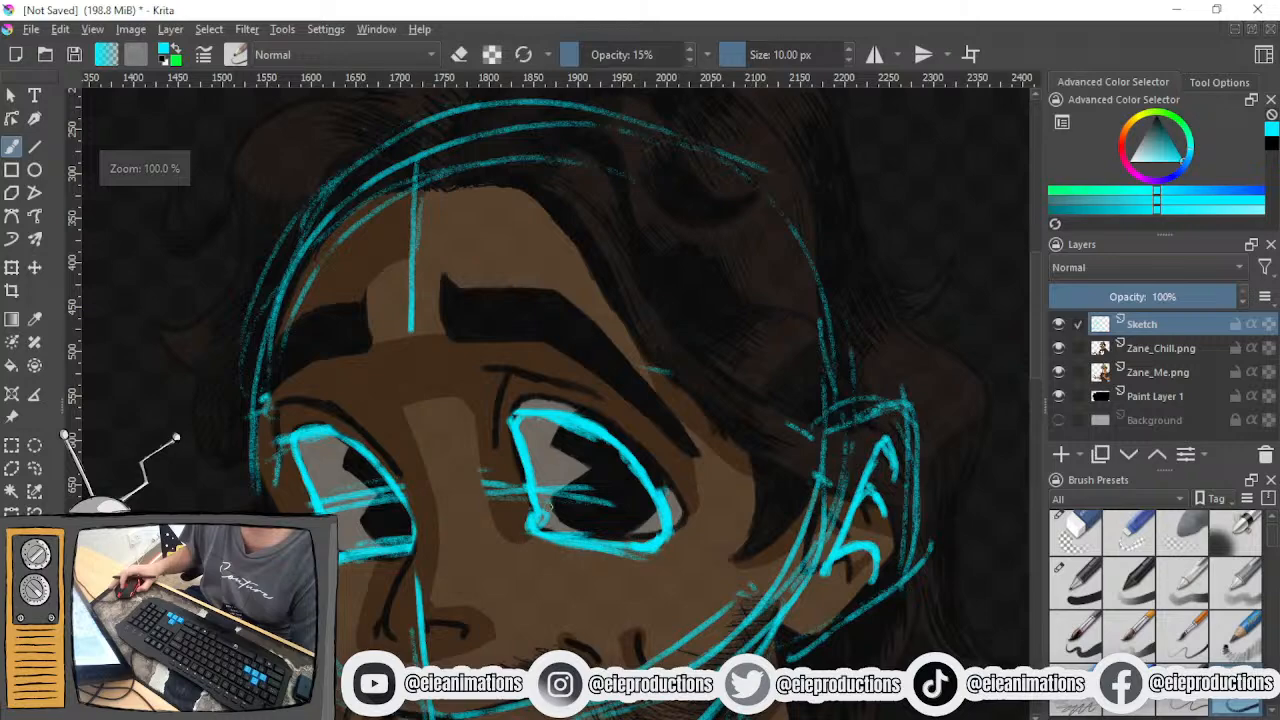
scroll(550, 507, "up", 3)
scroll(561, 508, "down", 3)
left_click_drag(580, 500, 641, 421)
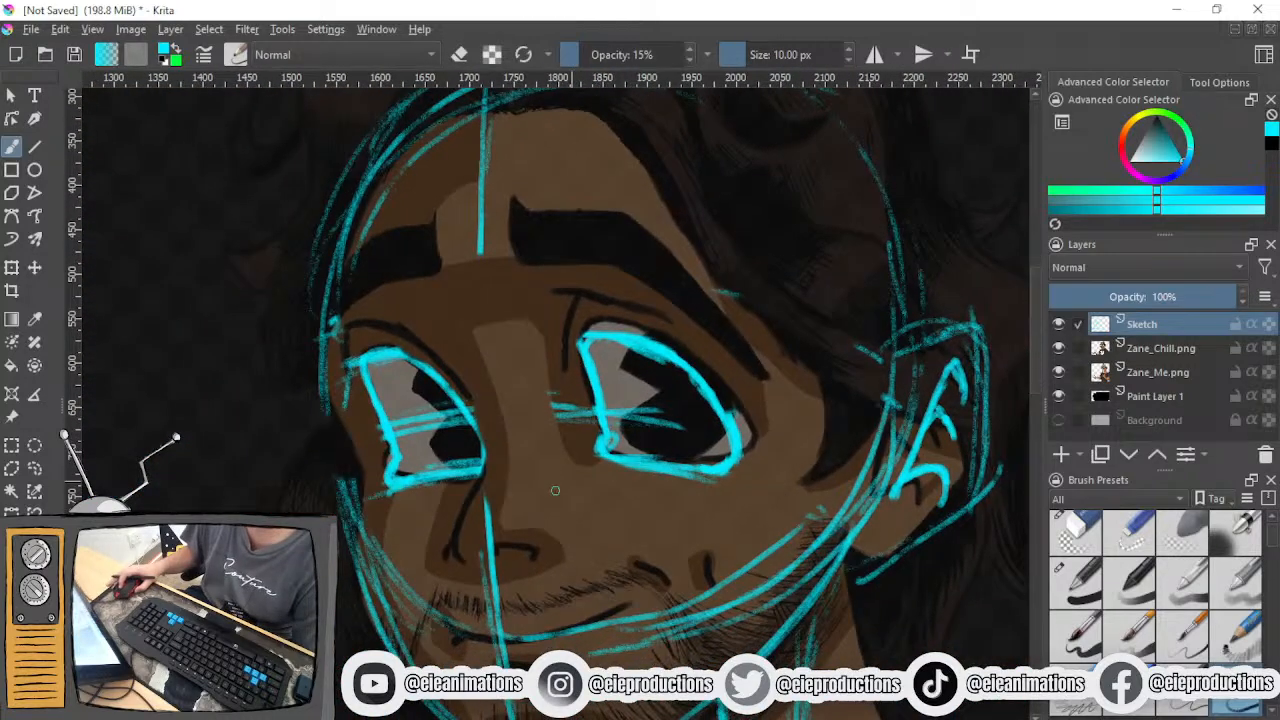
scroll(545, 500, "up", 3)
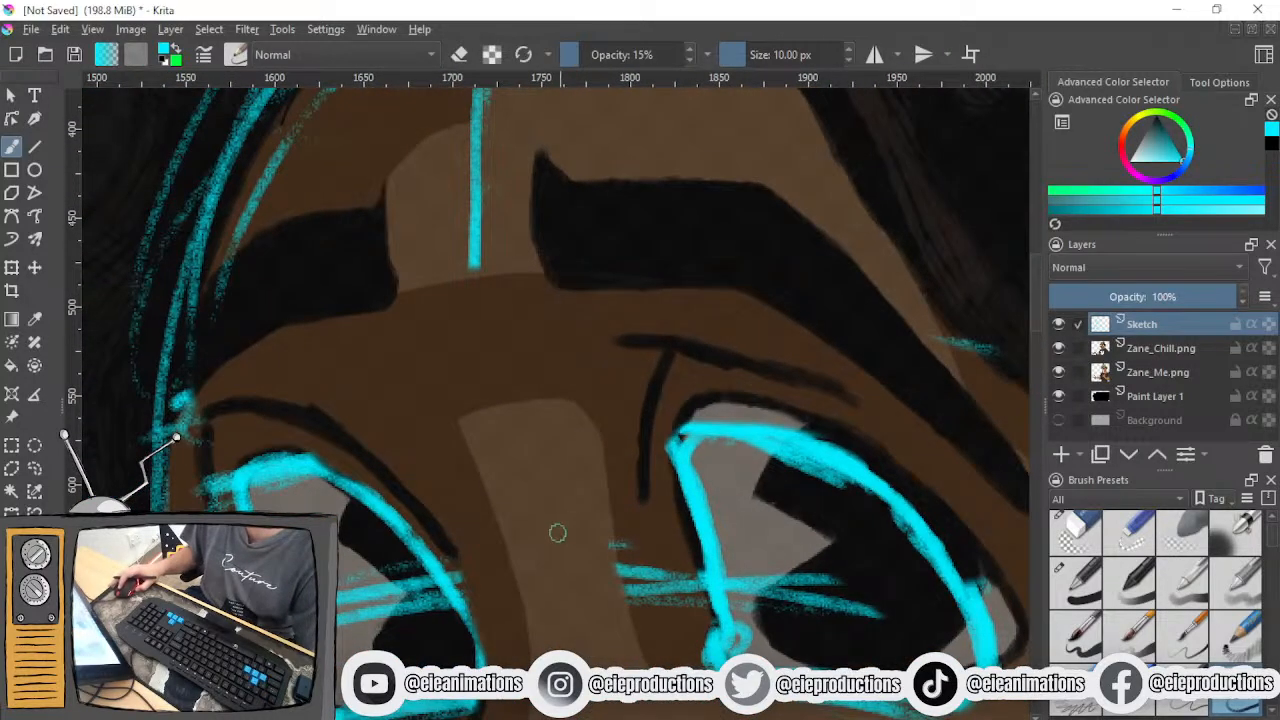
scroll(555, 550, "down", 2)
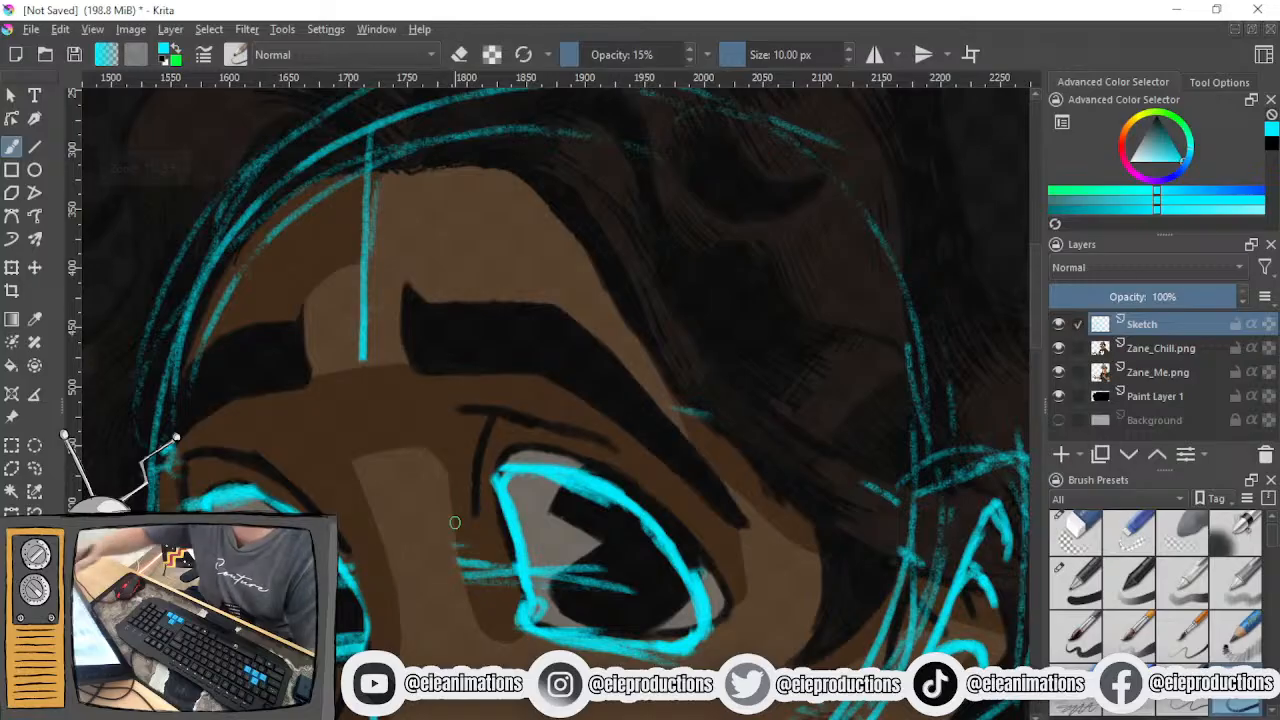
- Trace the eyelid creases above both eyes with the pencil brush, trimming the inner end of the near eye's crease
mouse_move(450, 413)
left_mouse_down()
mouse_move(630, 452)
mouse_move(670, 500)
left_mouse_up()
mouse_move(574, 444)
left_mouse_down()
mouse_move(672, 504)
mouse_move(462, 418)
left_mouse_up()
left_click(1075, 533)
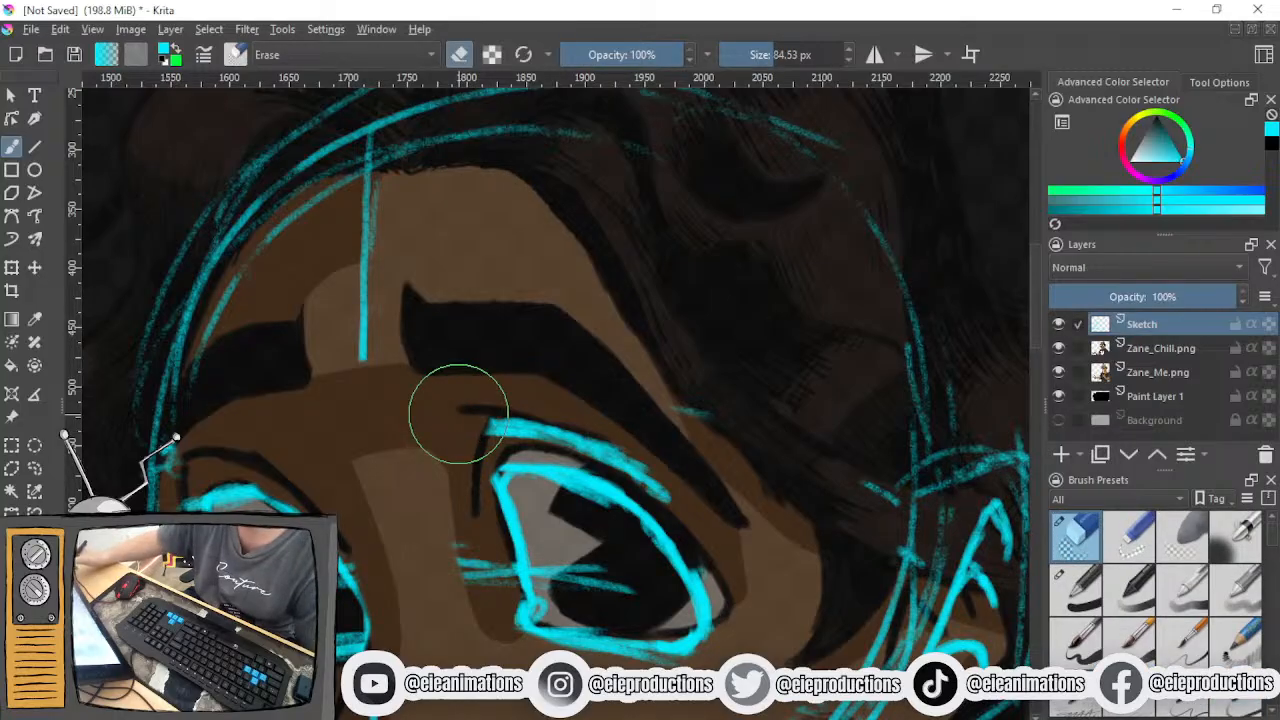
left_click(1235, 696)
mouse_move(178, 472)
left_mouse_down()
mouse_move(260, 474)
mouse_move(304, 502)
left_mouse_up()
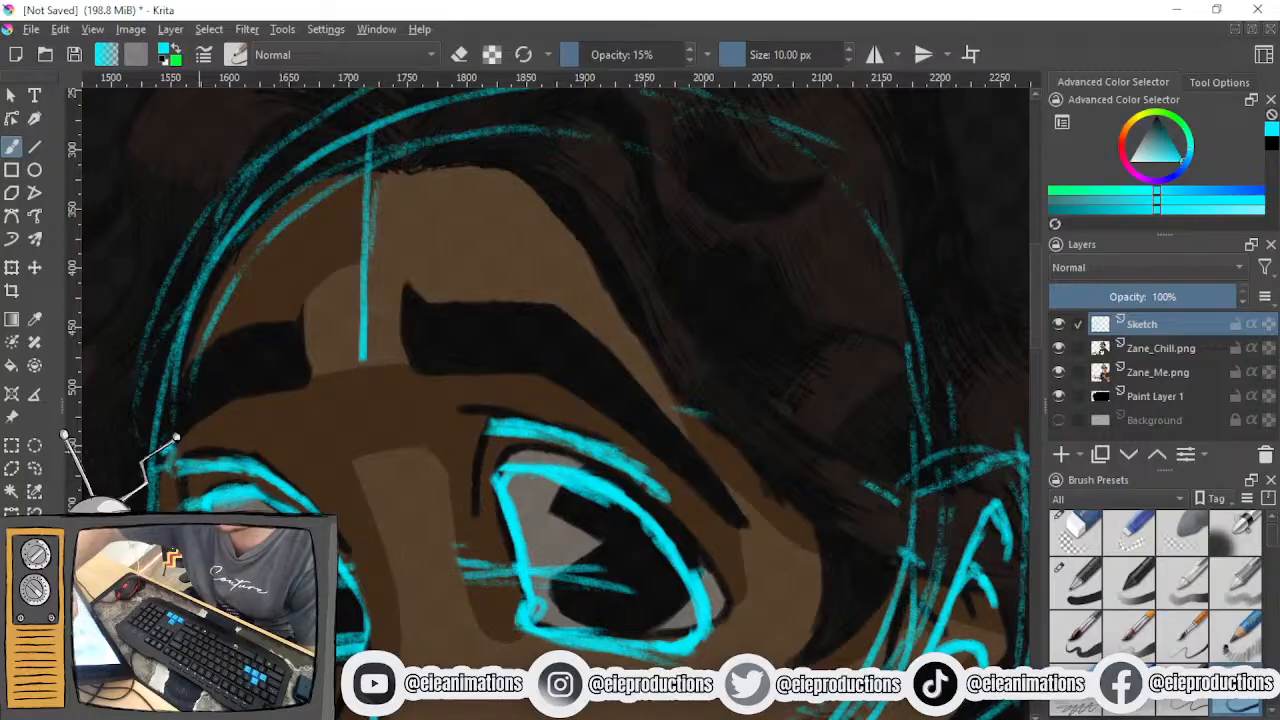
- Hide the Zane_Me.png and Zane_Chill.png reference layers to view the head and eye sketch alone
key("minus")
key("minus")
key("plus")
key("plus")
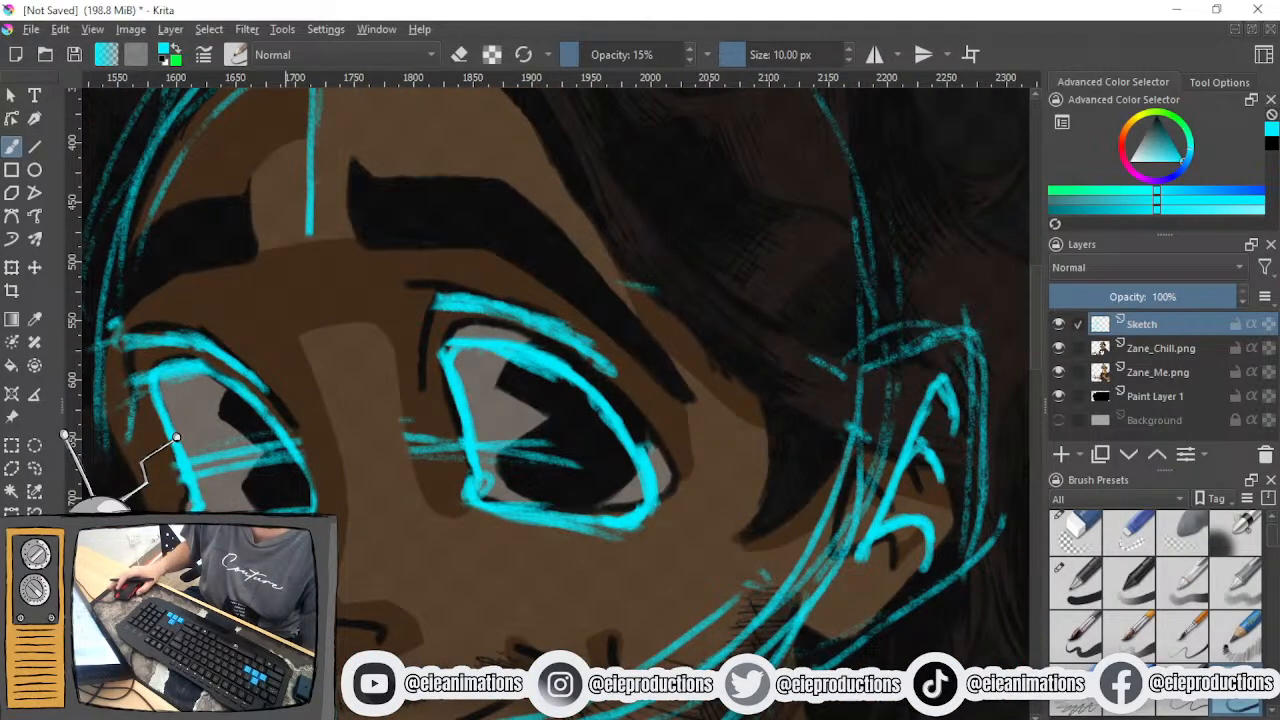
left_click_drag(562, 609, 524, 482)
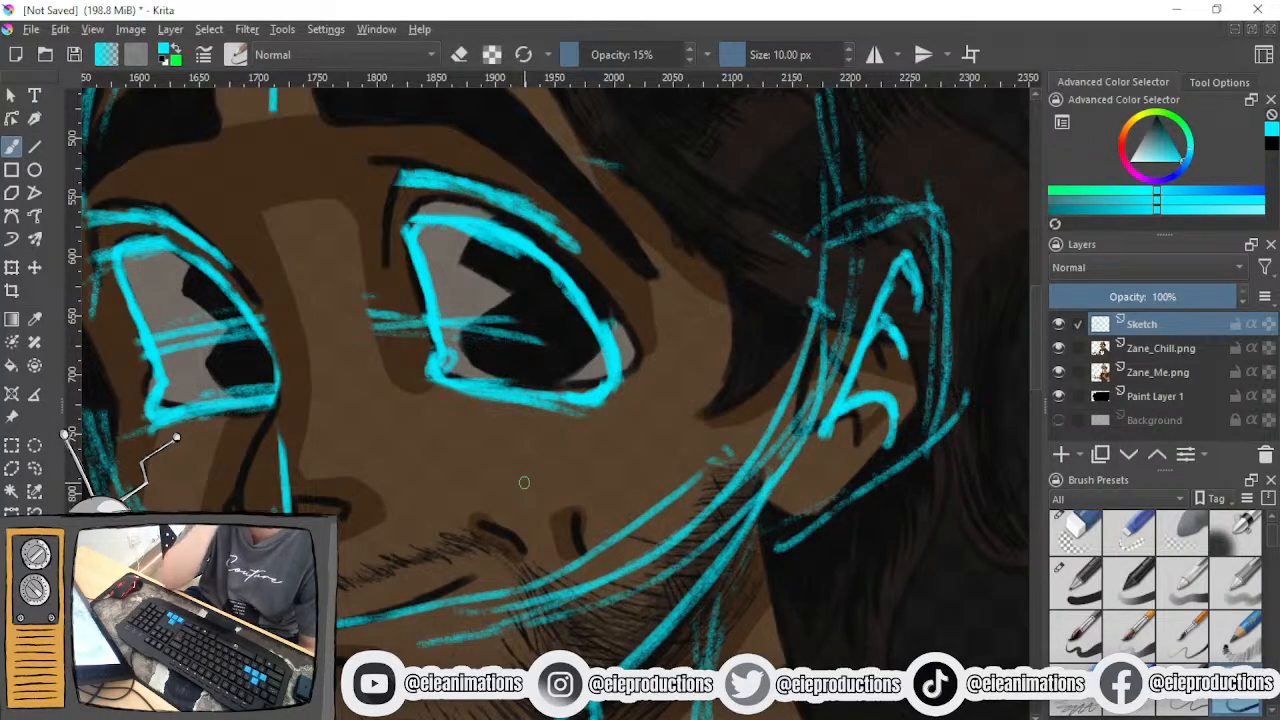
scroll(533, 469, "down", 3)
left_click_drag(530, 469, 518, 536)
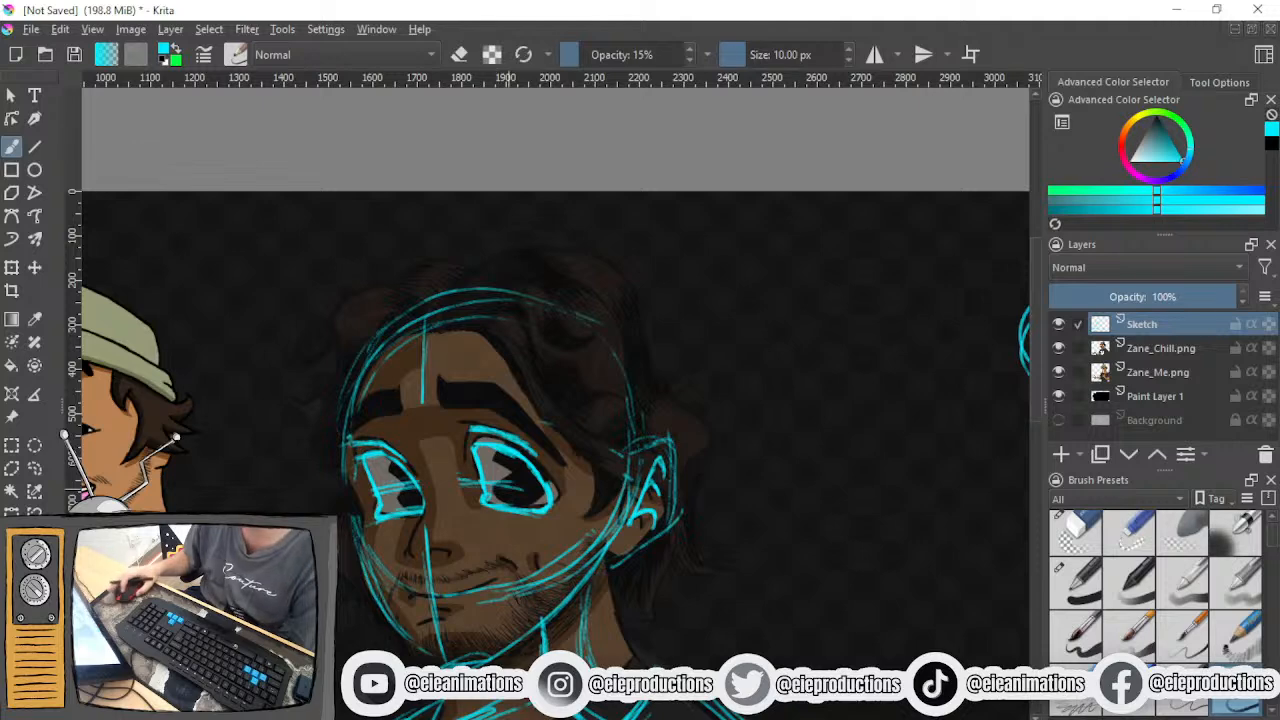
left_click(1058, 372)
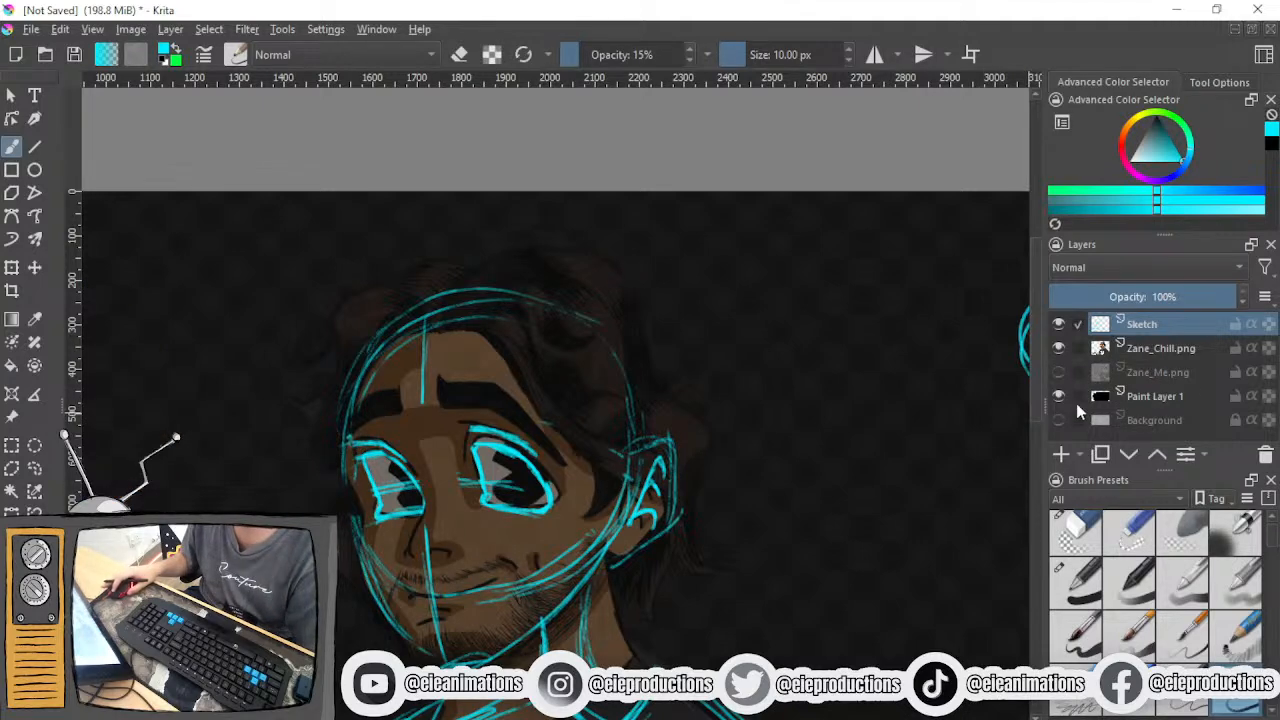
left_click(1058, 348)
scroll(651, 491, "up", 2)
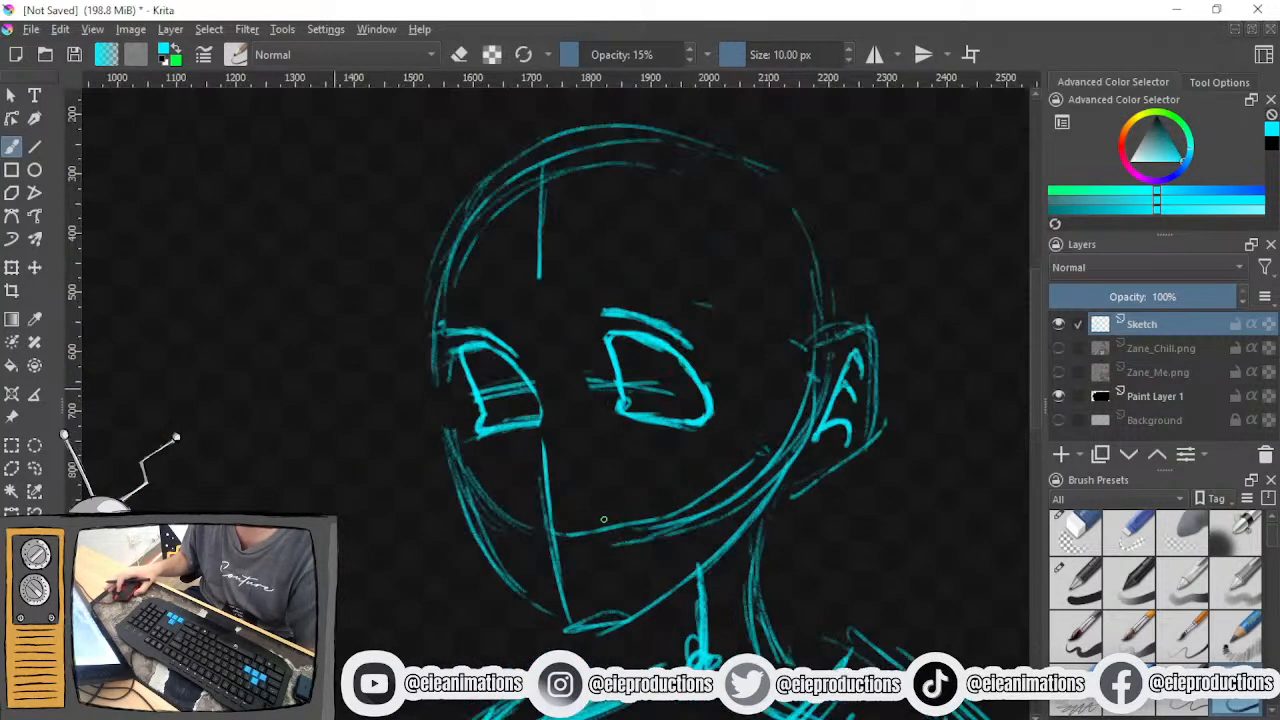
- Toggle the Zane_Chill.png reference layer on and off to examine the nose placement against the face sketch
mouse_move(632, 483)
left_mouse_down()
mouse_move(637, 547)
mouse_move(644, 495)
left_mouse_up()
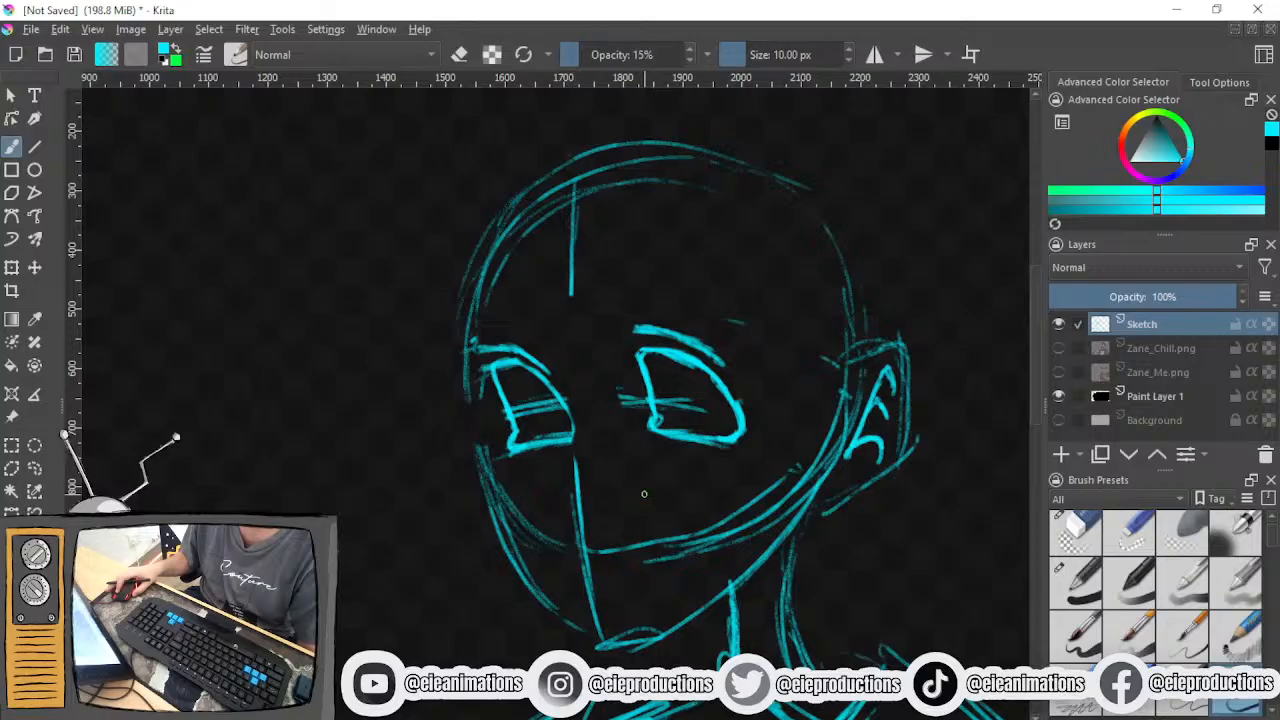
left_click(1060, 349)
left_click(1060, 348)
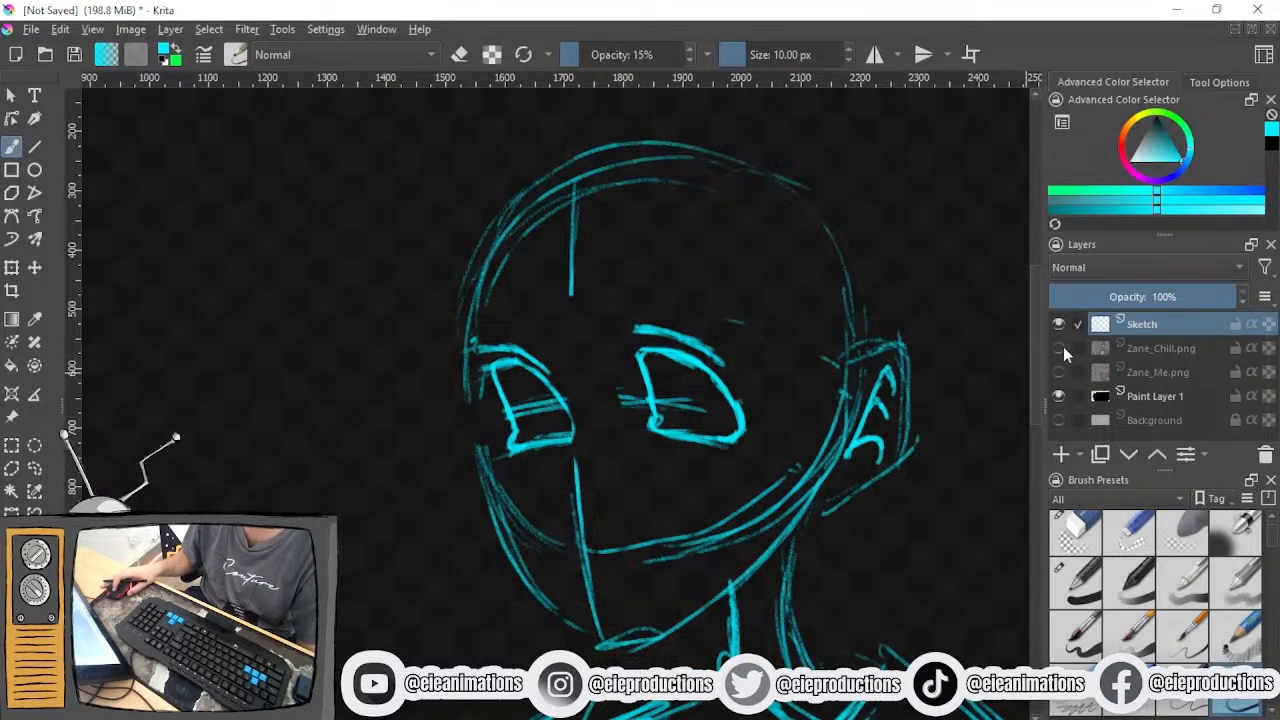
left_click_drag(590, 477, 581, 579)
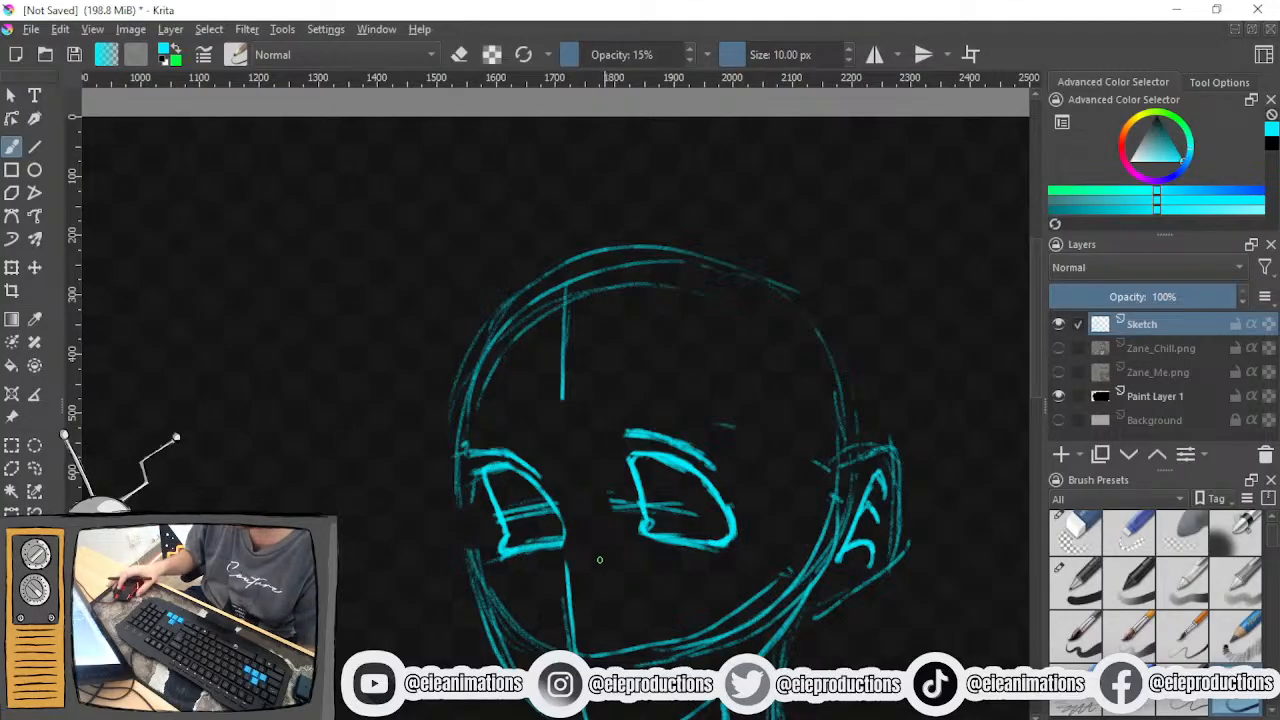
scroll(600, 560, "up", 3)
left_click(1057, 350)
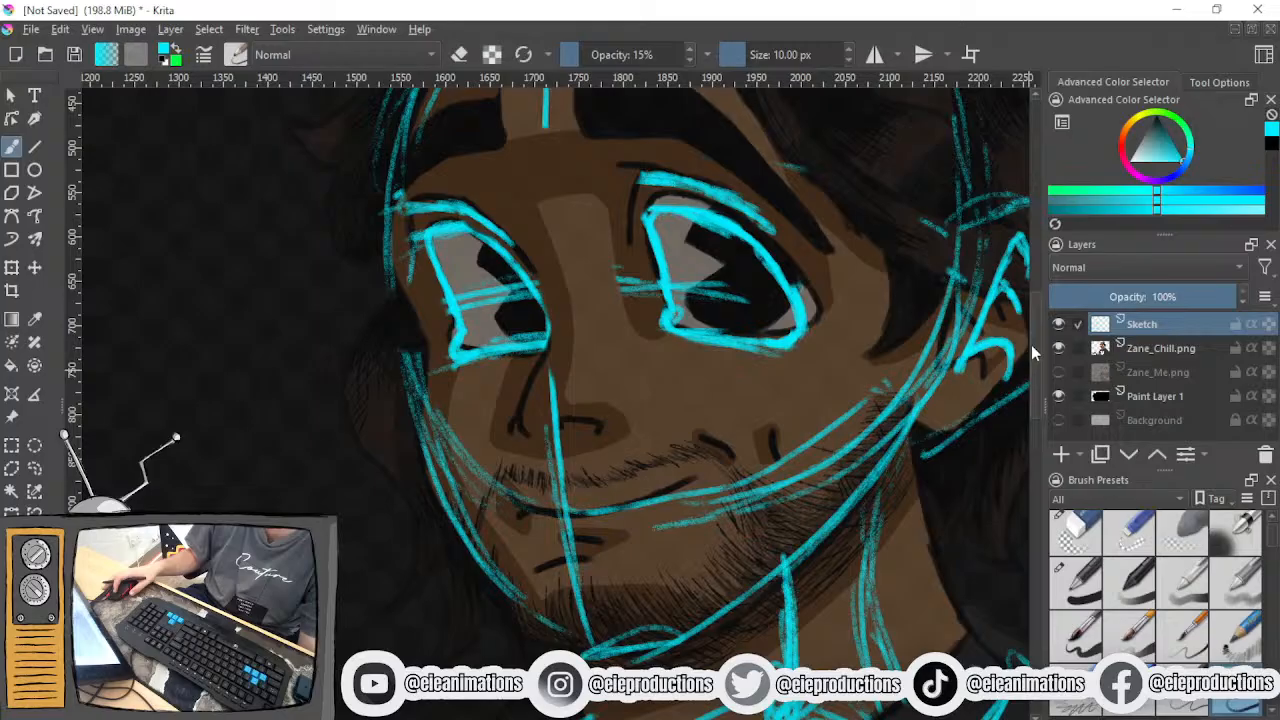
left_click(1058, 348)
- Sketch the nose below the eyes with a curved nostril wing beside the centre line and short marks for the near nostril
left_click_drag(697, 480, 864, 654)
left_click_drag(751, 566, 650, 404)
scroll(696, 508, "up", 1)
mouse_move(580, 457)
left_mouse_down()
mouse_move(604, 496)
mouse_move(573, 444)
mouse_move(592, 500)
mouse_move(586, 488)
mouse_move(619, 514)
mouse_move(693, 503)
mouse_move(708, 503)
left_mouse_up()
left_click_drag(650, 484, 690, 499)
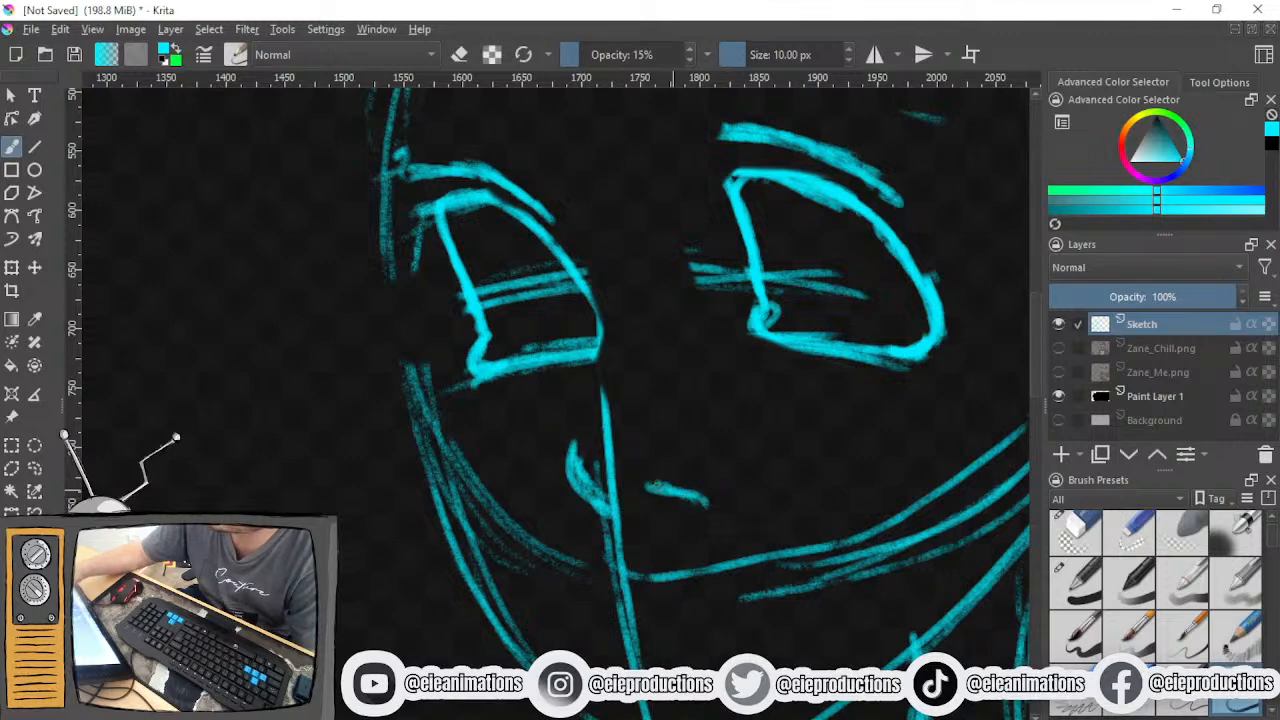
mouse_move(570, 486)
left_mouse_down()
mouse_move(590, 520)
mouse_move(610, 510)
left_mouse_up()
mouse_move(566, 442)
left_mouse_down()
mouse_move(606, 506)
mouse_move(570, 481)
left_mouse_up()
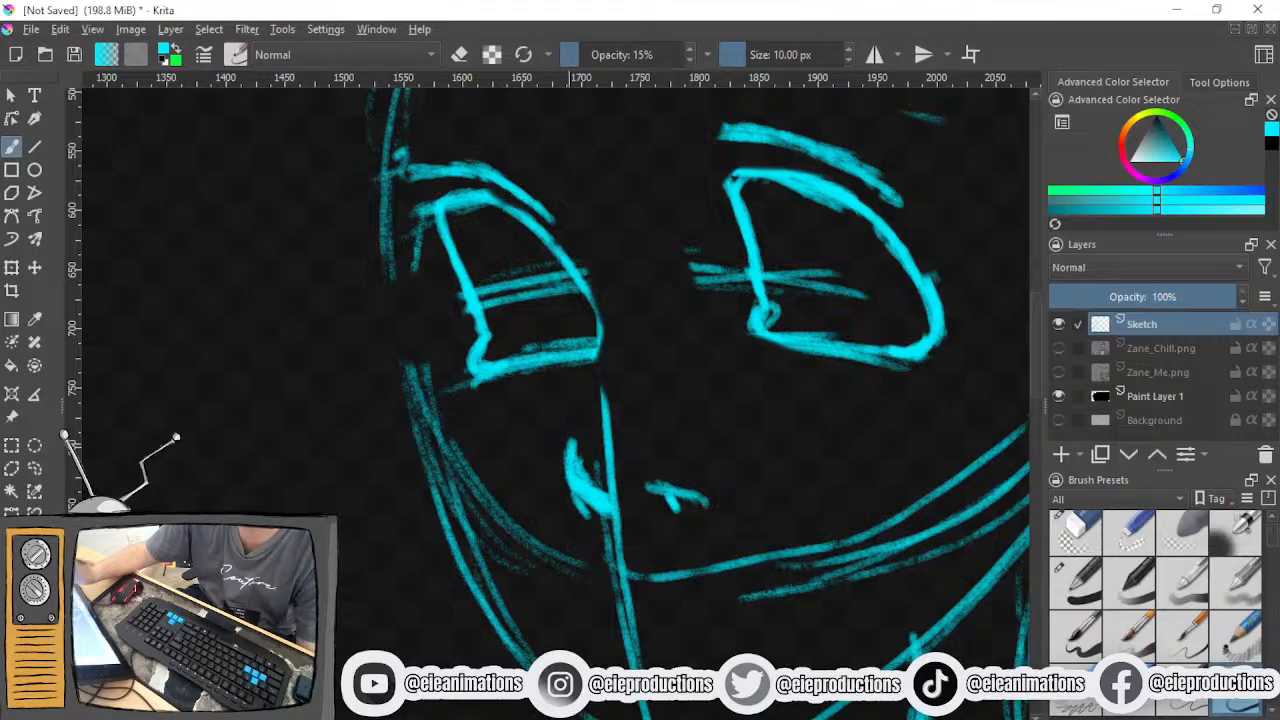
- Extend the upper end of the nostril wing stroke and undo the loop drawn beneath it
left_click_drag(566, 460, 568, 414)
mouse_move(570, 506)
left_mouse_down()
mouse_move(574, 530)
mouse_move(580, 500)
mouse_move(578, 540)
left_mouse_up()
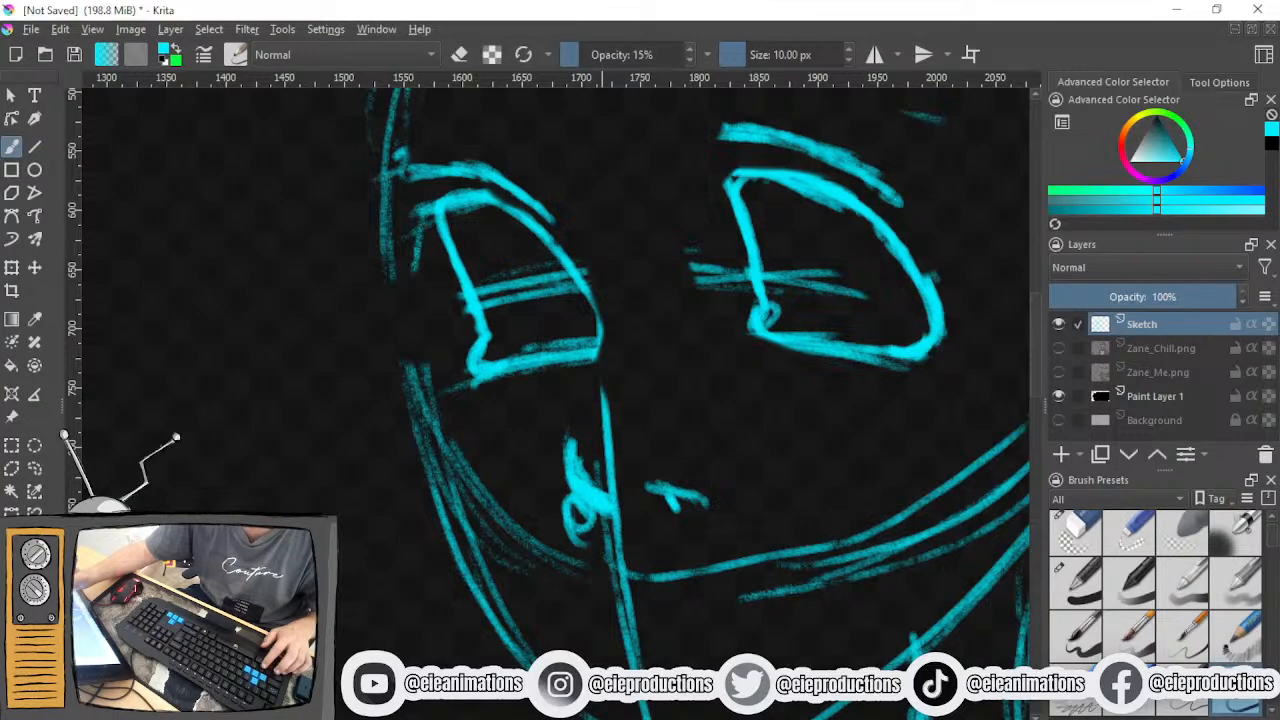
key("ctrl+z")
mouse_move(578, 496)
left_mouse_down()
mouse_move(587, 519)
mouse_move(599, 508)
mouse_move(569, 437)
left_mouse_up()
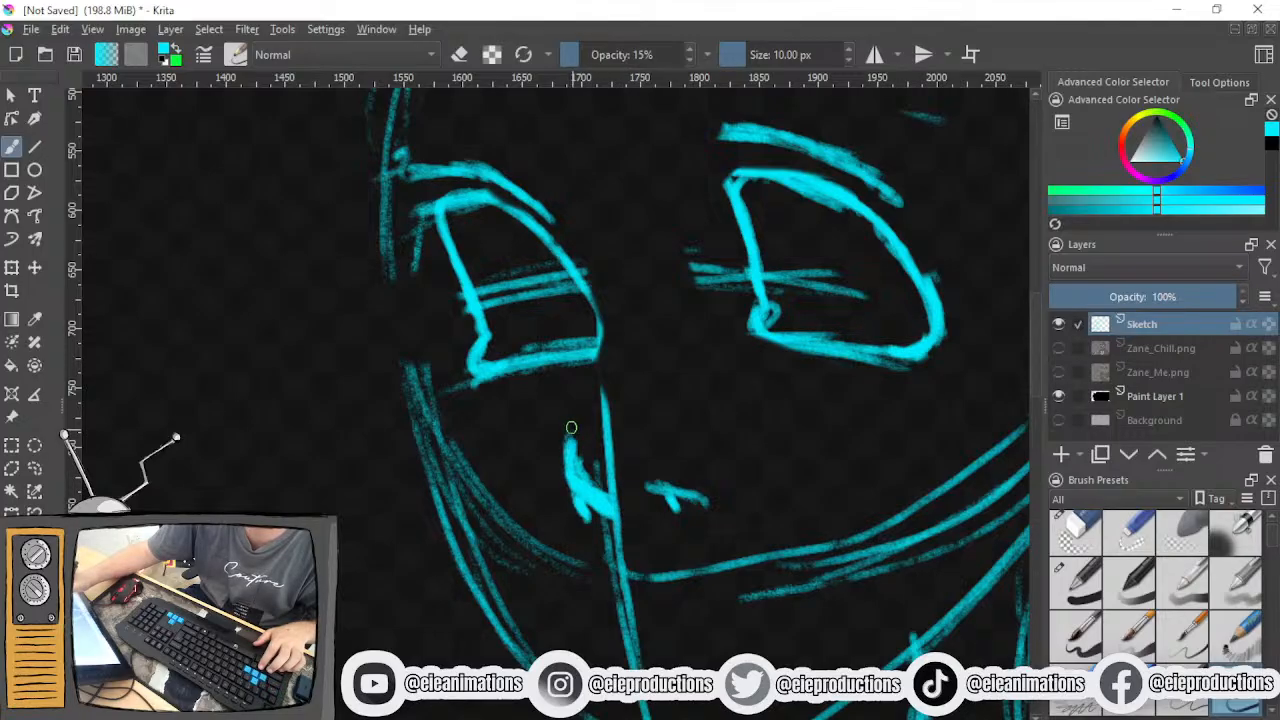
- Draw the far eyebrow as an arched outline above the far eye, tapering down towards the bridge of the nose
scroll(615, 411, "down", 2)
left_click_drag(638, 427, 574, 527)
scroll(566, 523, "up", 1)
scroll(560, 522, "up", 1)
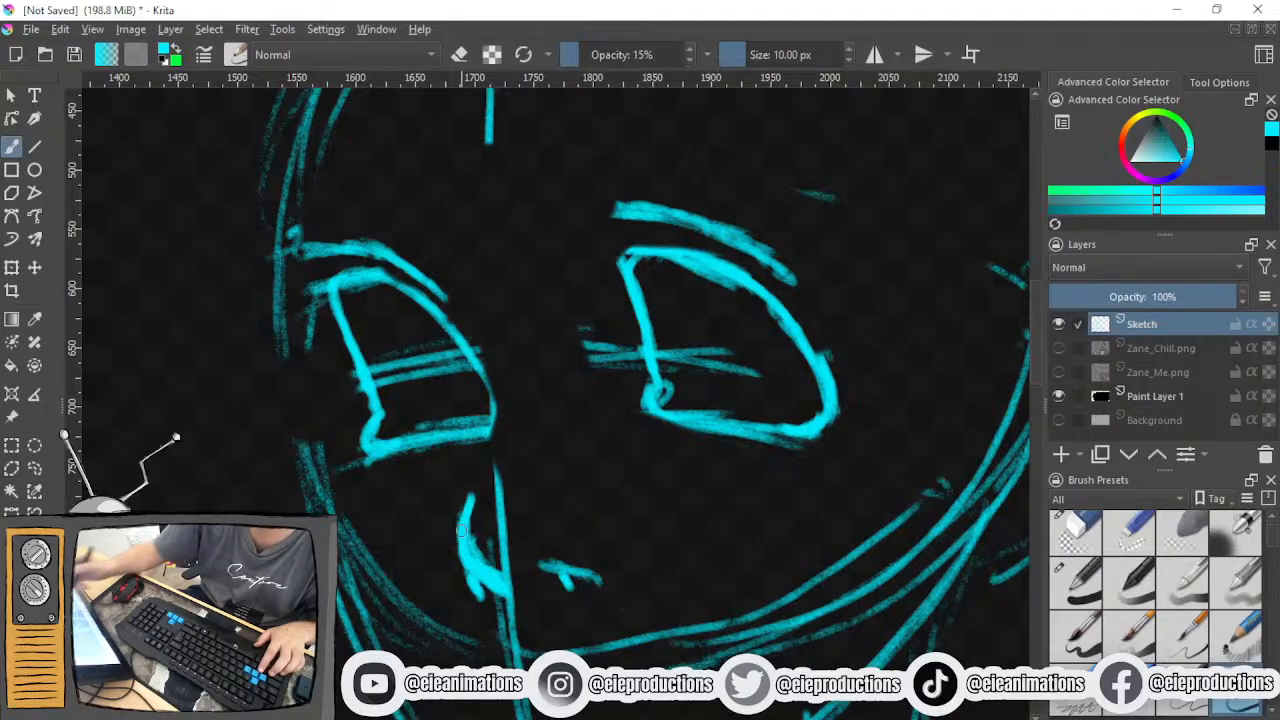
left_click_drag(474, 563, 470, 712)
scroll(468, 533, "down", 2)
scroll(467, 533, "up", 1)
mouse_move(366, 348)
left_mouse_down()
mouse_move(420, 320)
mouse_move(456, 364)
mouse_move(454, 350)
mouse_move(466, 398)
left_mouse_up()
mouse_move(436, 336)
left_mouse_down()
mouse_move(358, 340)
mouse_move(400, 292)
mouse_move(373, 302)
mouse_move(446, 306)
mouse_move(474, 414)
left_mouse_up()
mouse_move(440, 310)
left_mouse_down()
mouse_move(476, 414)
mouse_move(366, 340)
left_mouse_up()
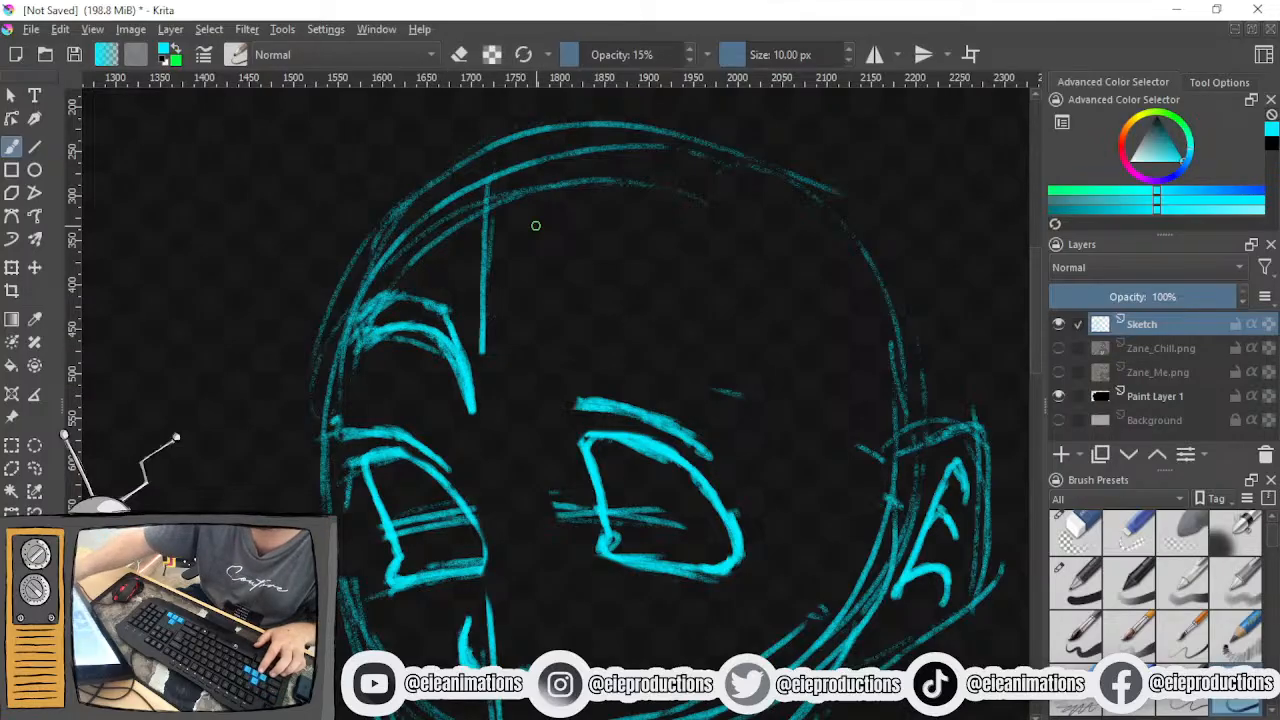
- Rough in the inner part of the near eyebrow with upper and lower strokes and a closed inner end
mouse_move(550, 330)
left_mouse_down()
mouse_move(600, 309)
mouse_move(638, 308)
left_mouse_up()
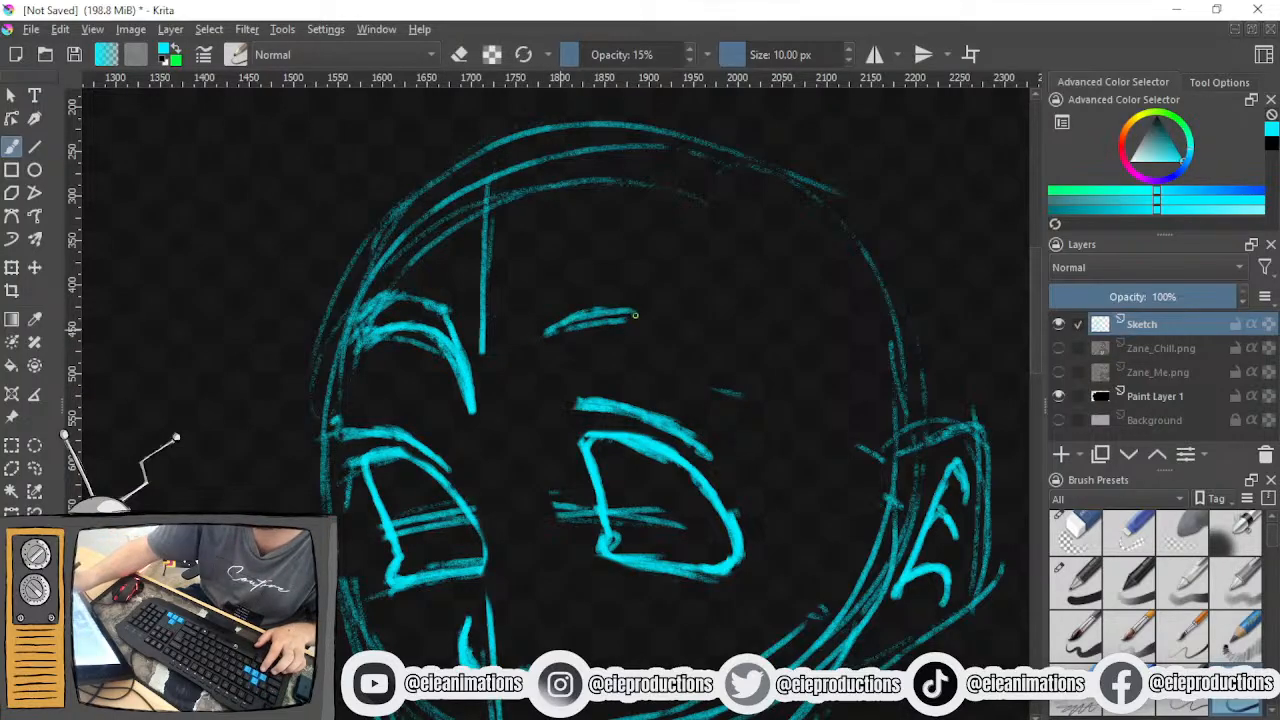
left_click_drag(542, 334, 664, 306)
mouse_move(536, 340)
left_mouse_down()
mouse_move(588, 311)
mouse_move(532, 338)
mouse_move(666, 301)
mouse_move(641, 309)
mouse_move(760, 384)
left_mouse_up()
mouse_move(683, 334)
left_mouse_down()
mouse_move(537, 337)
mouse_move(610, 338)
left_mouse_up()
mouse_move(525, 341)
left_mouse_down()
mouse_move(528, 310)
mouse_move(614, 312)
left_mouse_up()
mouse_move(534, 314)
left_mouse_down()
mouse_move(630, 304)
mouse_move(712, 402)
left_mouse_up()
mouse_move(648, 354)
left_mouse_down()
mouse_move(756, 442)
mouse_move(666, 375)
left_mouse_up()
mouse_move(604, 332)
left_mouse_down()
mouse_move(714, 390)
mouse_move(764, 448)
mouse_move(741, 406)
mouse_move(695, 370)
left_mouse_up()
- Draw a smoothly curved outer half for the near eyebrow with the pencil brush, undoing one stray stroke
left_click(1075, 533)
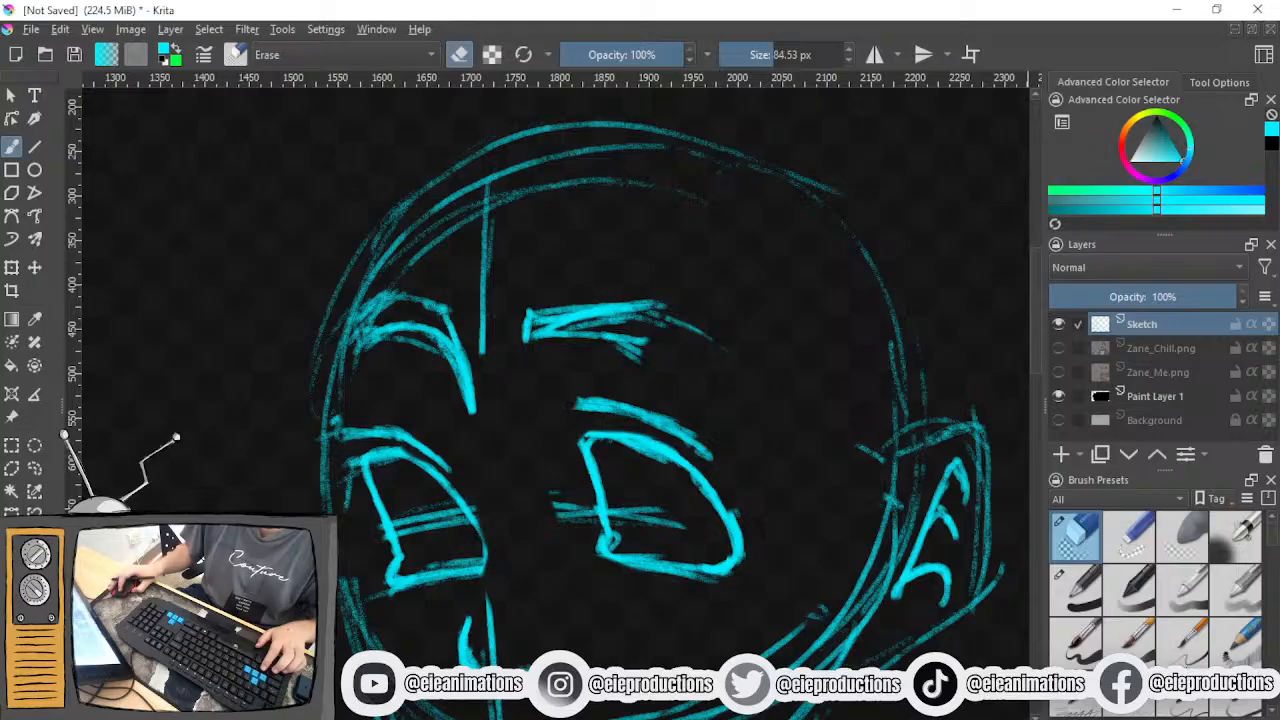
left_click(1240, 700)
left_click_drag(780, 522, 647, 496)
mouse_move(490, 311)
left_mouse_down()
mouse_move(547, 325)
mouse_move(630, 405)
left_mouse_up()
left_click_drag(582, 354, 645, 420)
left_click_drag(546, 326, 604, 366)
left_click_drag(678, 428, 712, 432)
left_click_drag(640, 485, 718, 452)
key("ctrl+z")
mouse_move(624, 356)
left_mouse_down()
mouse_move(646, 418)
mouse_move(630, 366)
left_mouse_up()
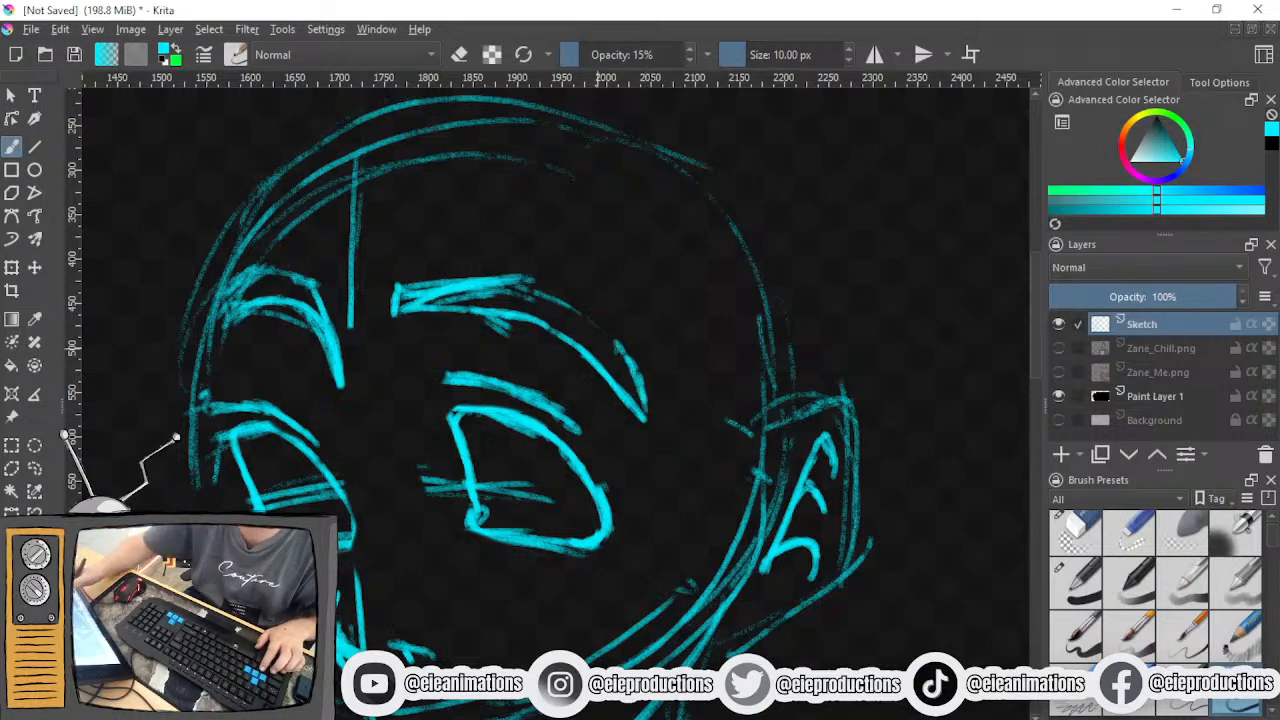
mouse_move(512, 292)
left_mouse_down()
mouse_move(588, 313)
mouse_move(521, 276)
mouse_move(578, 311)
mouse_move(548, 285)
mouse_move(603, 332)
left_mouse_up()
left_click_drag(540, 282, 622, 357)
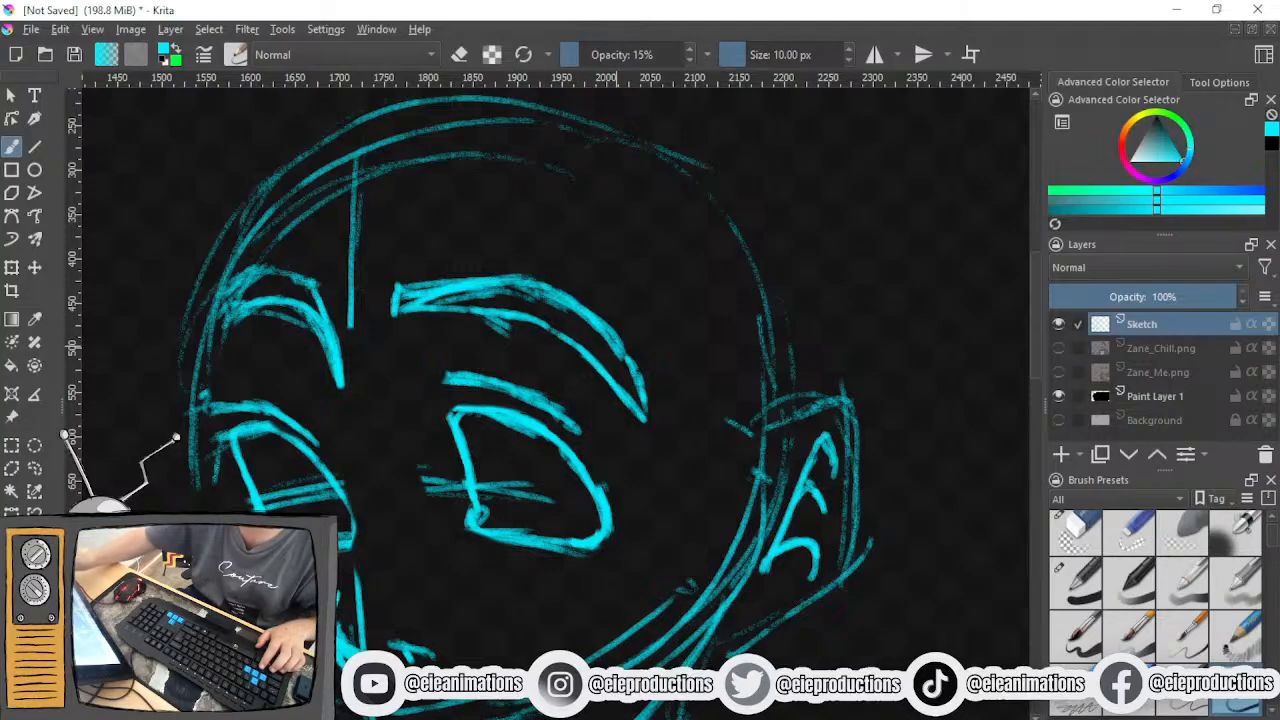
- Erase the near eyebrow's curved outer half and return to the pencil brush
key("e")
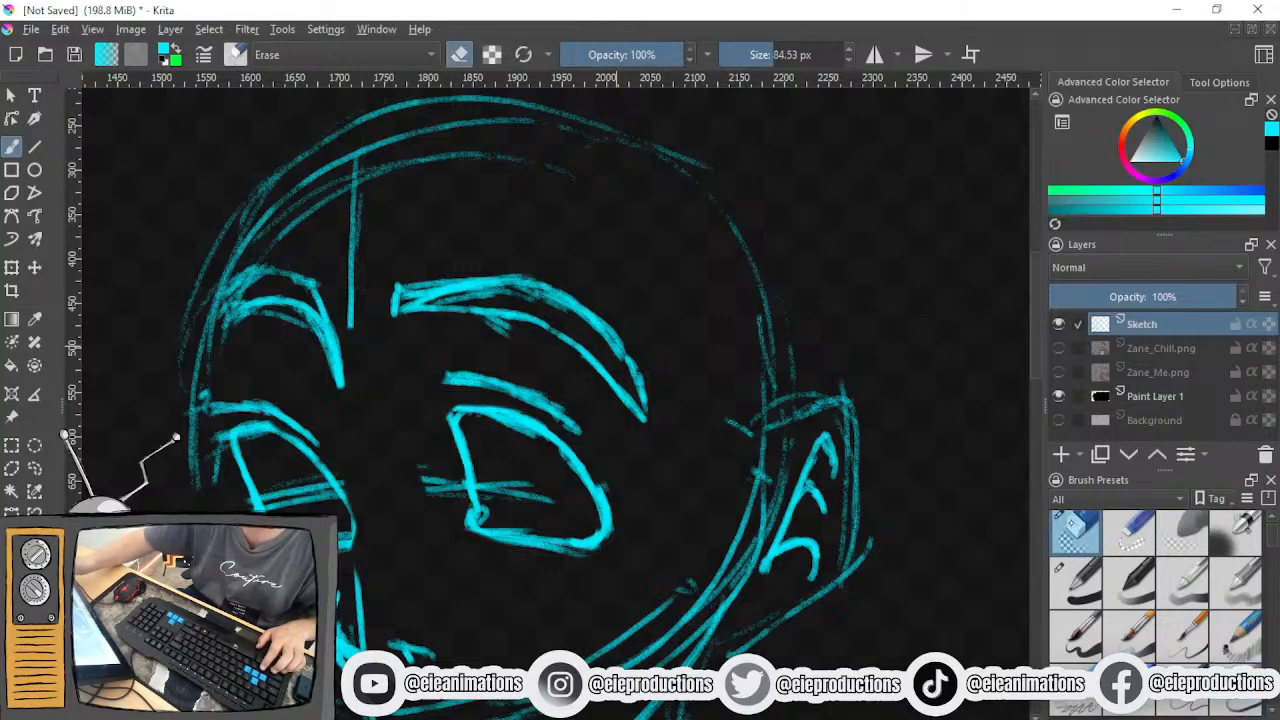
mouse_move(640, 425)
left_mouse_down()
mouse_move(614, 340)
mouse_move(517, 334)
mouse_move(563, 306)
left_mouse_up()
key("/")
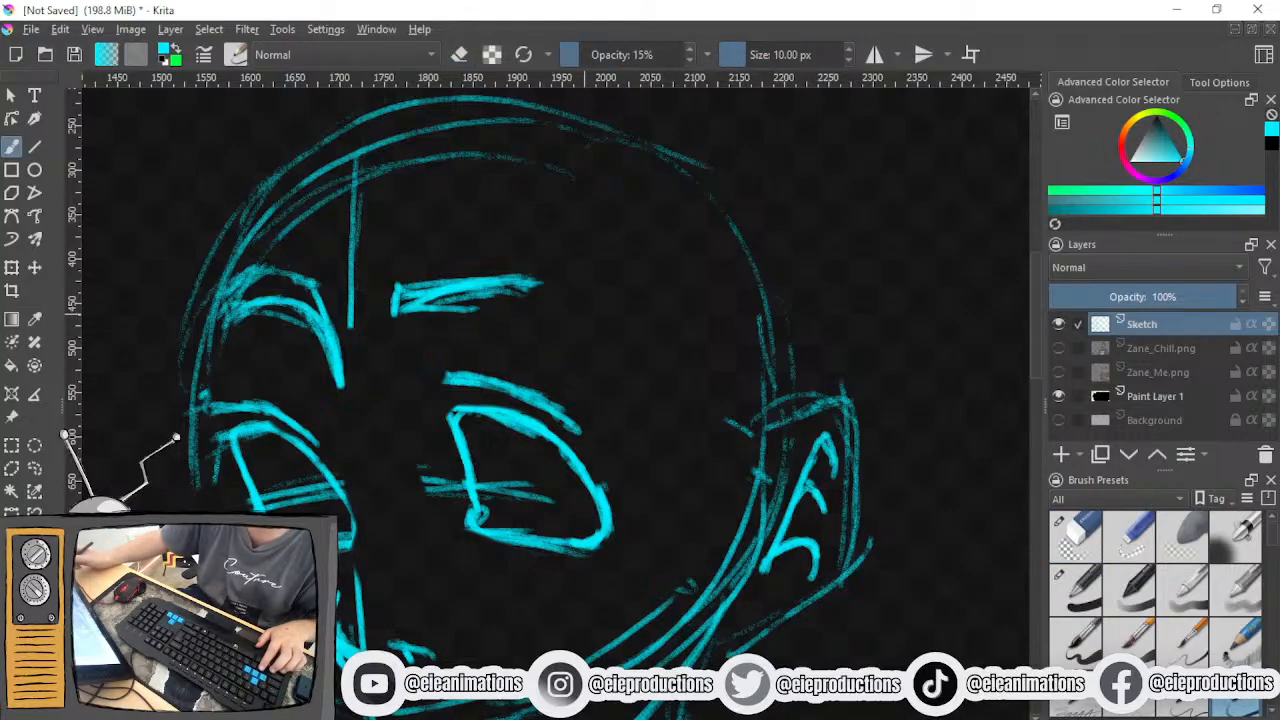
- Redraw the near eyebrow as an angular shape with straight upper and lower edges bending sharply down to a blunt outer end
mouse_move(424, 312)
left_mouse_down()
mouse_move(517, 313)
mouse_move(606, 378)
left_mouse_up()
mouse_move(557, 326)
left_mouse_down()
mouse_move(646, 411)
mouse_move(566, 283)
mouse_move(658, 392)
mouse_move(648, 412)
mouse_move(640, 365)
mouse_move(600, 304)
mouse_move(627, 342)
mouse_move(569, 272)
mouse_move(520, 279)
left_mouse_up()
mouse_move(402, 289)
left_mouse_down()
mouse_move(398, 308)
mouse_move(406, 277)
mouse_move(555, 272)
left_mouse_up()
left_click_drag(453, 275, 547, 271)
left_click_drag(395, 308, 532, 320)
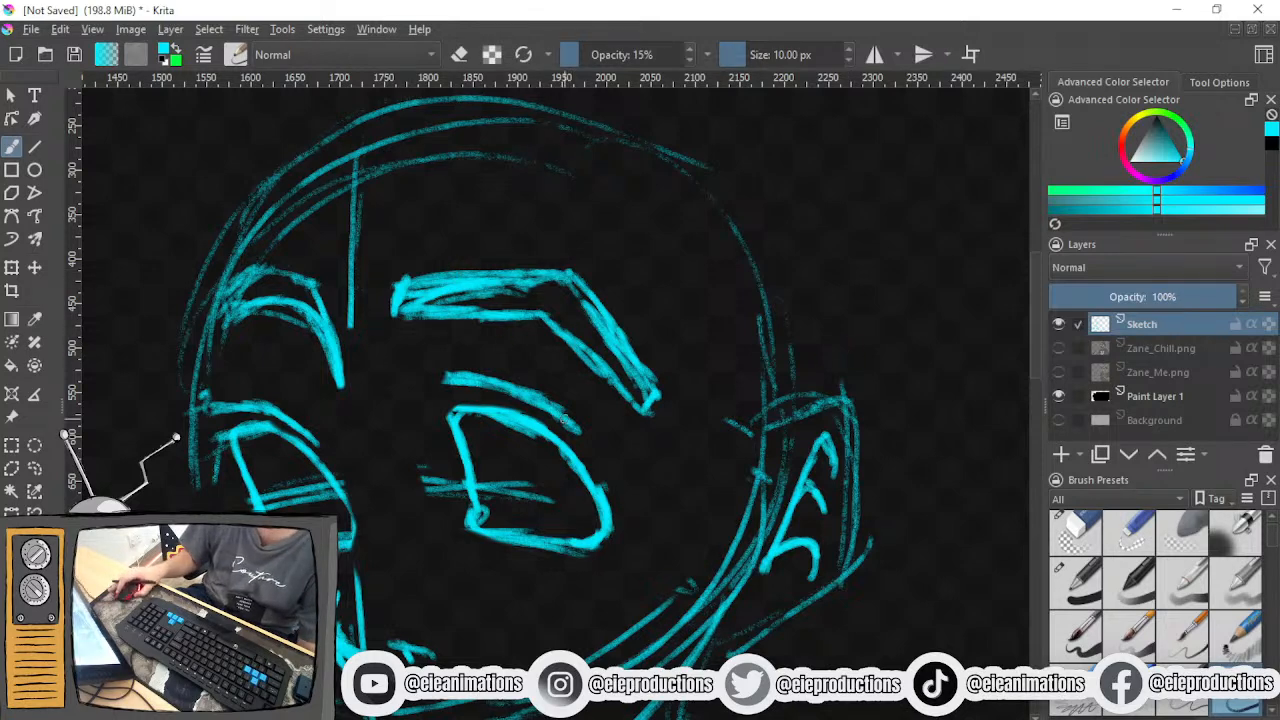
- Show the Zane_Chill.png reference layer and raise its opacity to 100%
scroll(557, 421, "down", 2)
left_click_drag(557, 421, 564, 398)
left_click(1059, 349)
left_click(1059, 349)
left_click(1059, 349)
left_click(1143, 352)
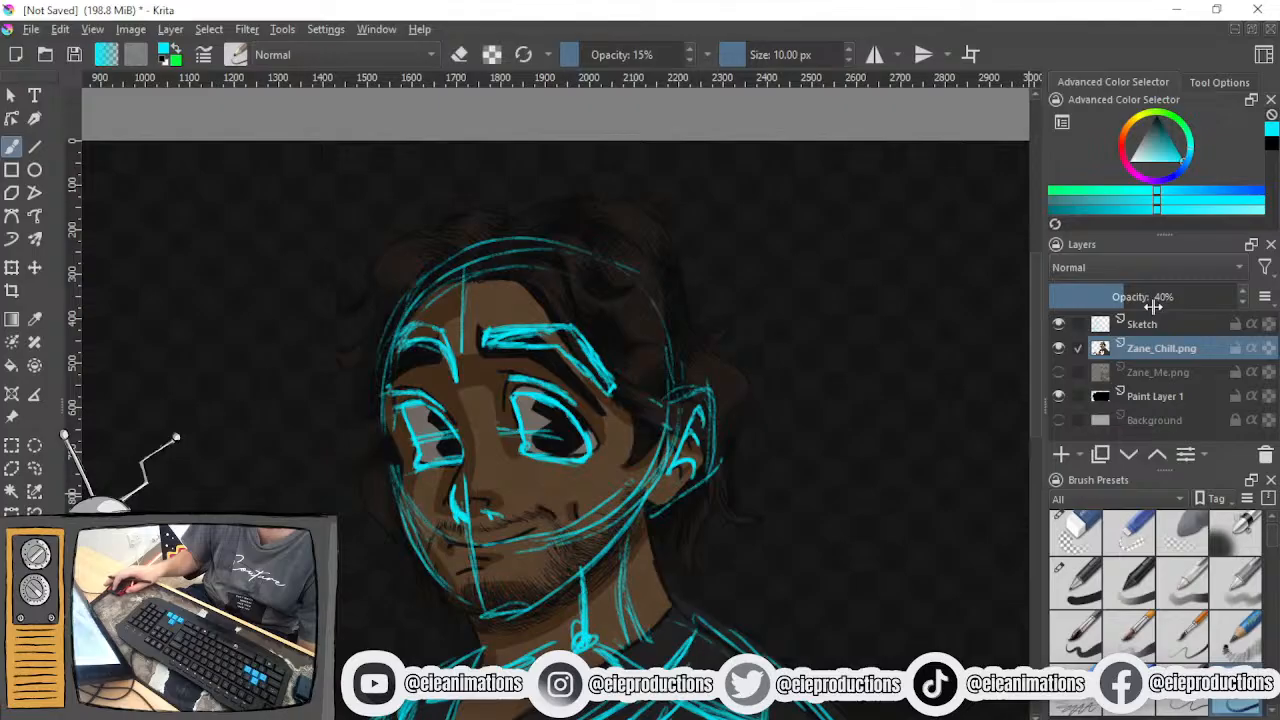
- Compare the sketched eyebrows with the reference artwork up close, and hide the Zane_Chill.png layer to view the sketch alone
scroll(555, 420, "up", 2)
scroll(503, 428, "up", 3)
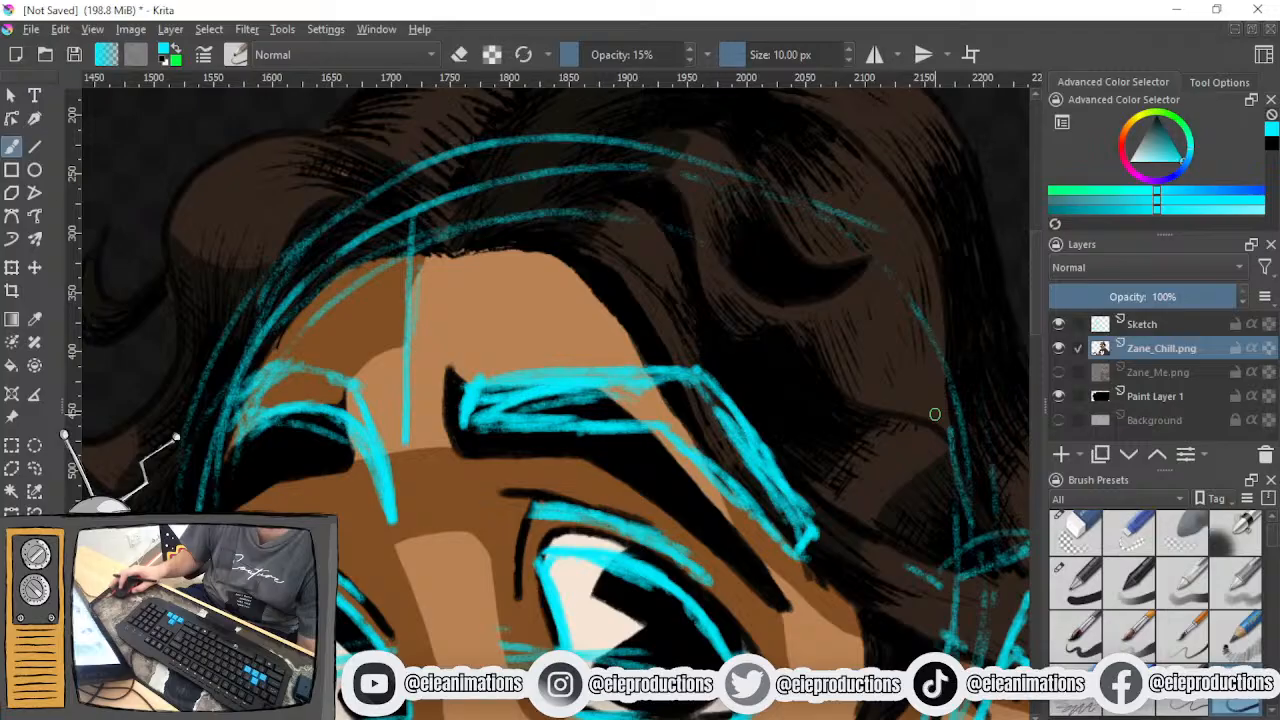
mouse_move(1102, 416)
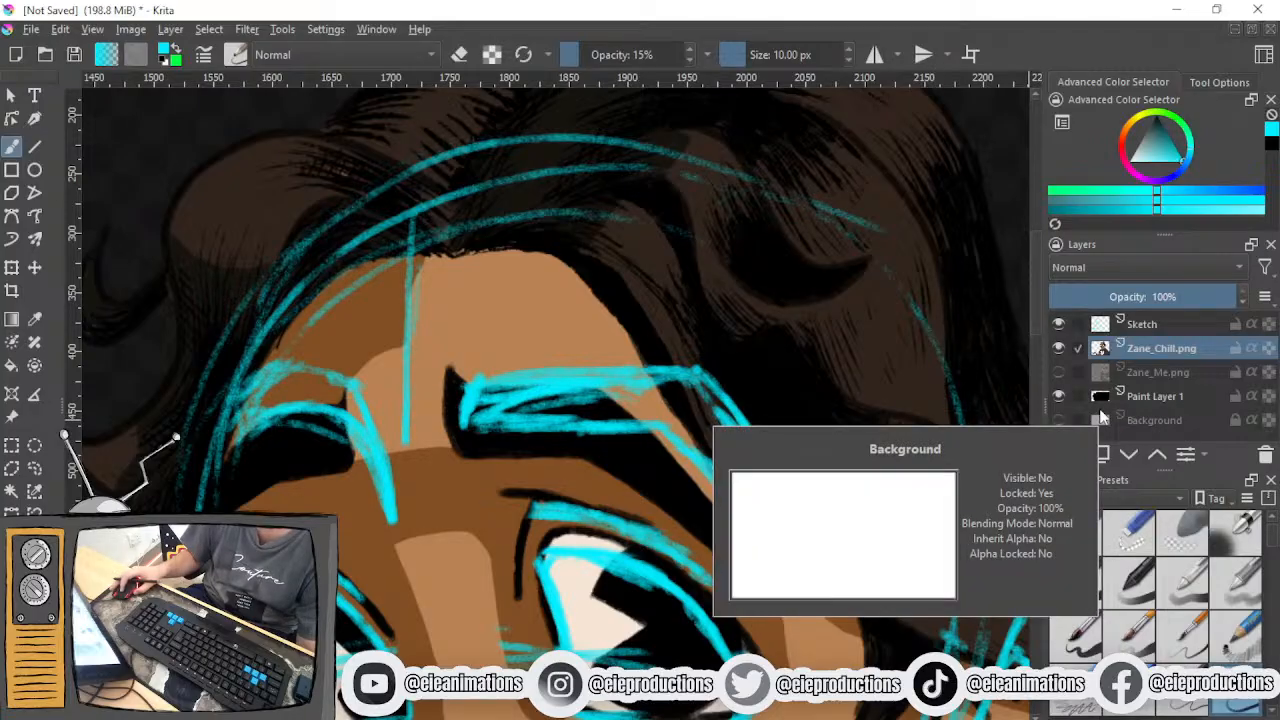
left_click(1058, 348)
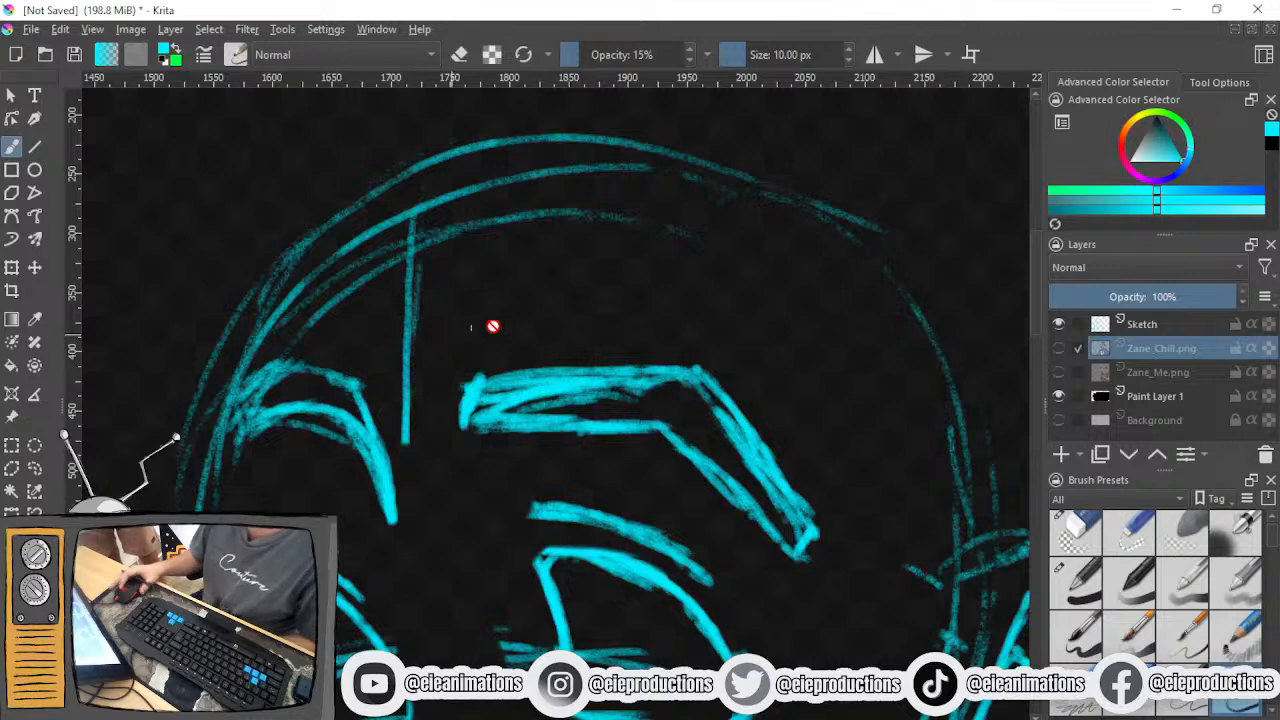
scroll(520, 436, "down", 2)
left_click_drag(537, 446, 566, 331)
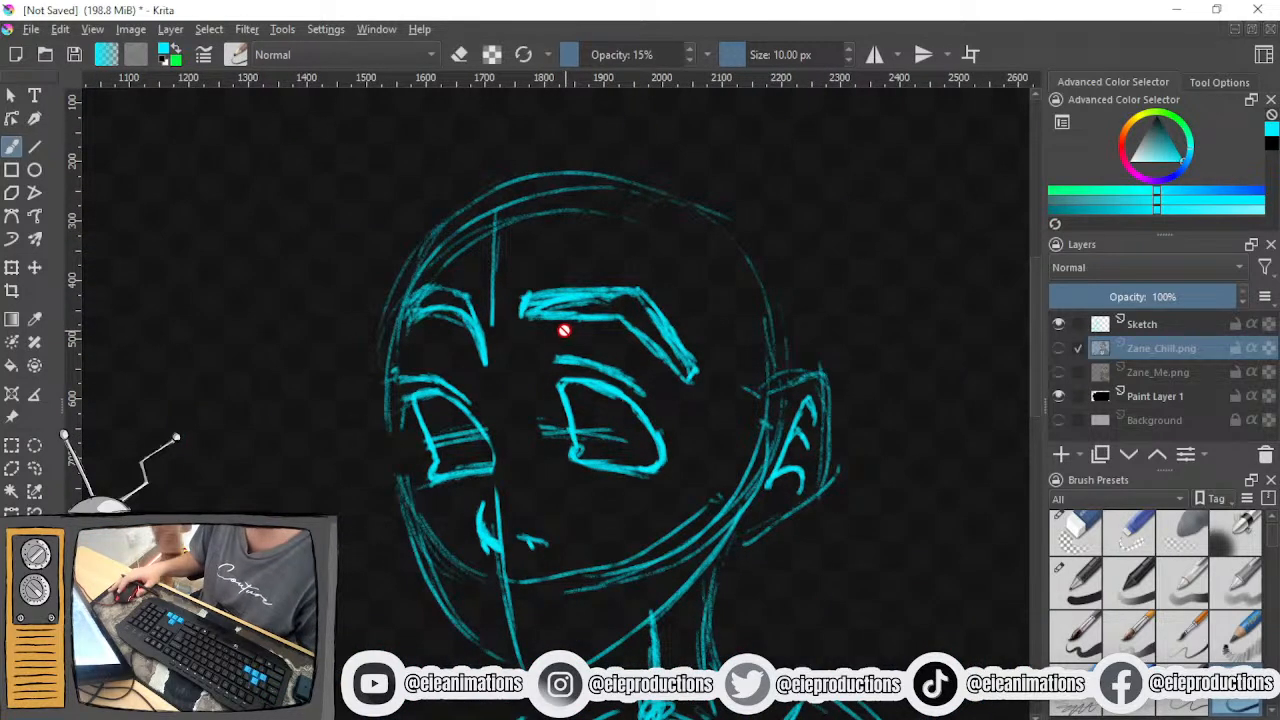